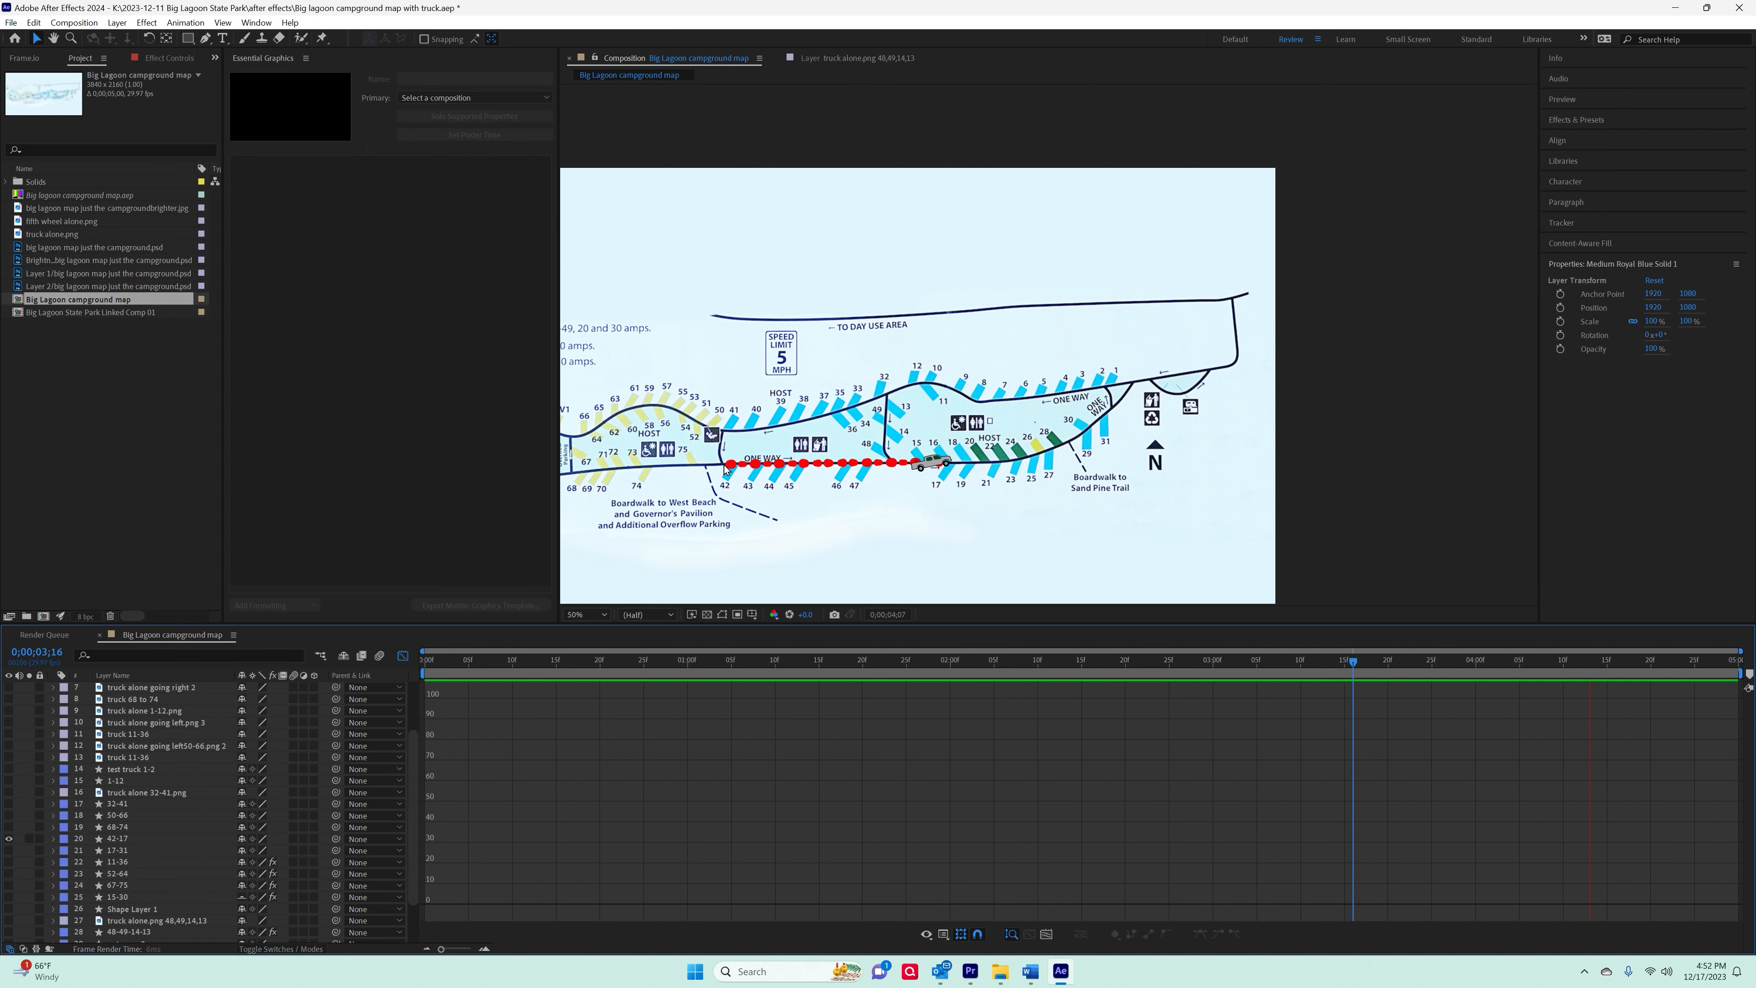
Play back the truck and dotted-line route animation in the Big Lagoon campground map composition, returning to the first frame.
{"action": "key", "text": "space"}
{"action": "key", "text": "space"}
{"action": "key", "text": "space"}
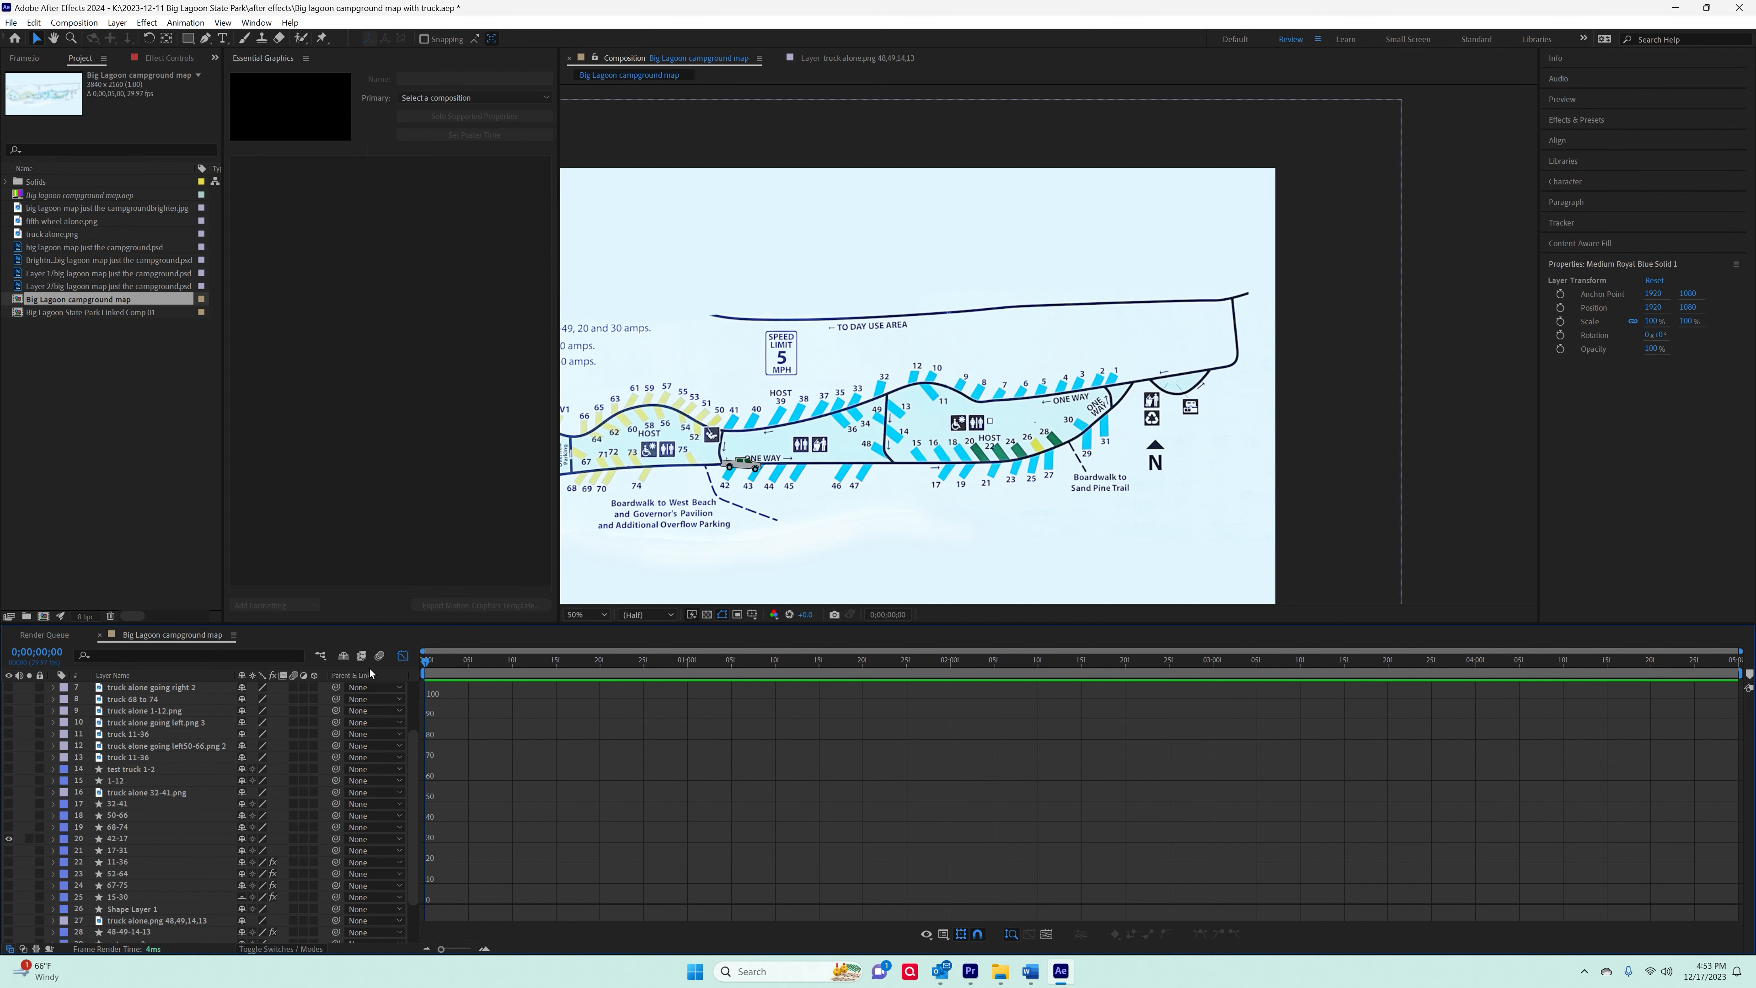
{"action": "key", "text": "space"}
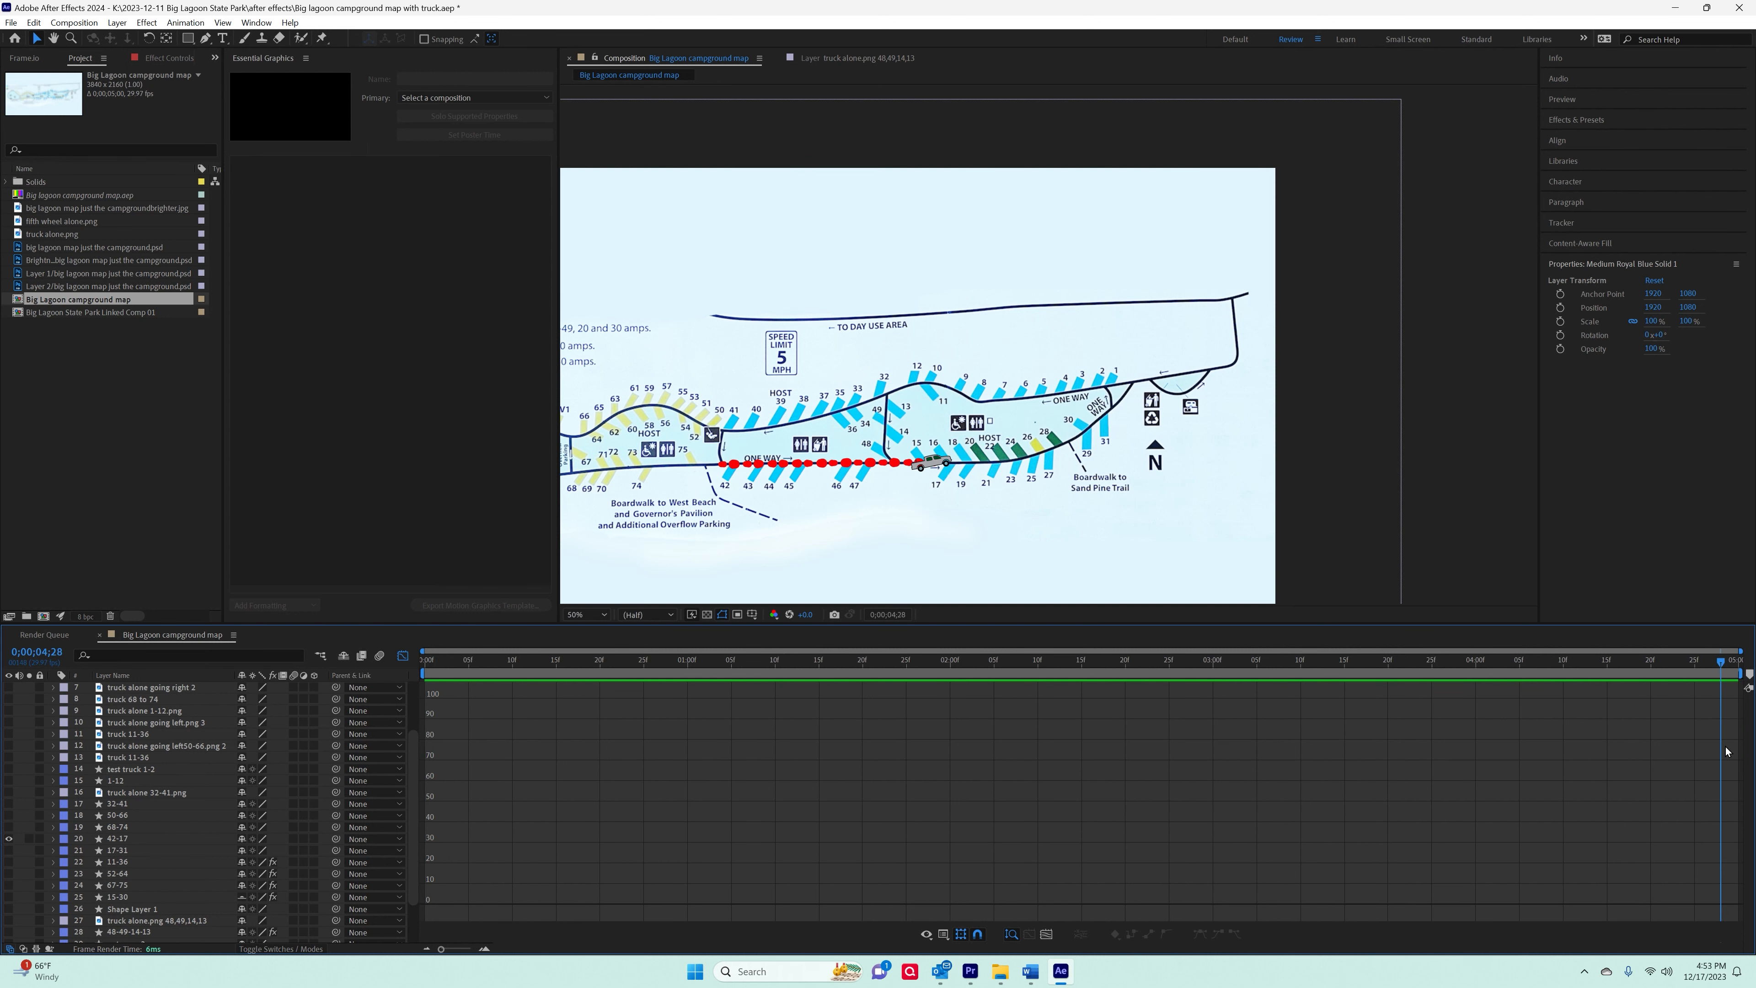
{"action": "key", "text": "space"}
{"action": "key", "text": "Home"}
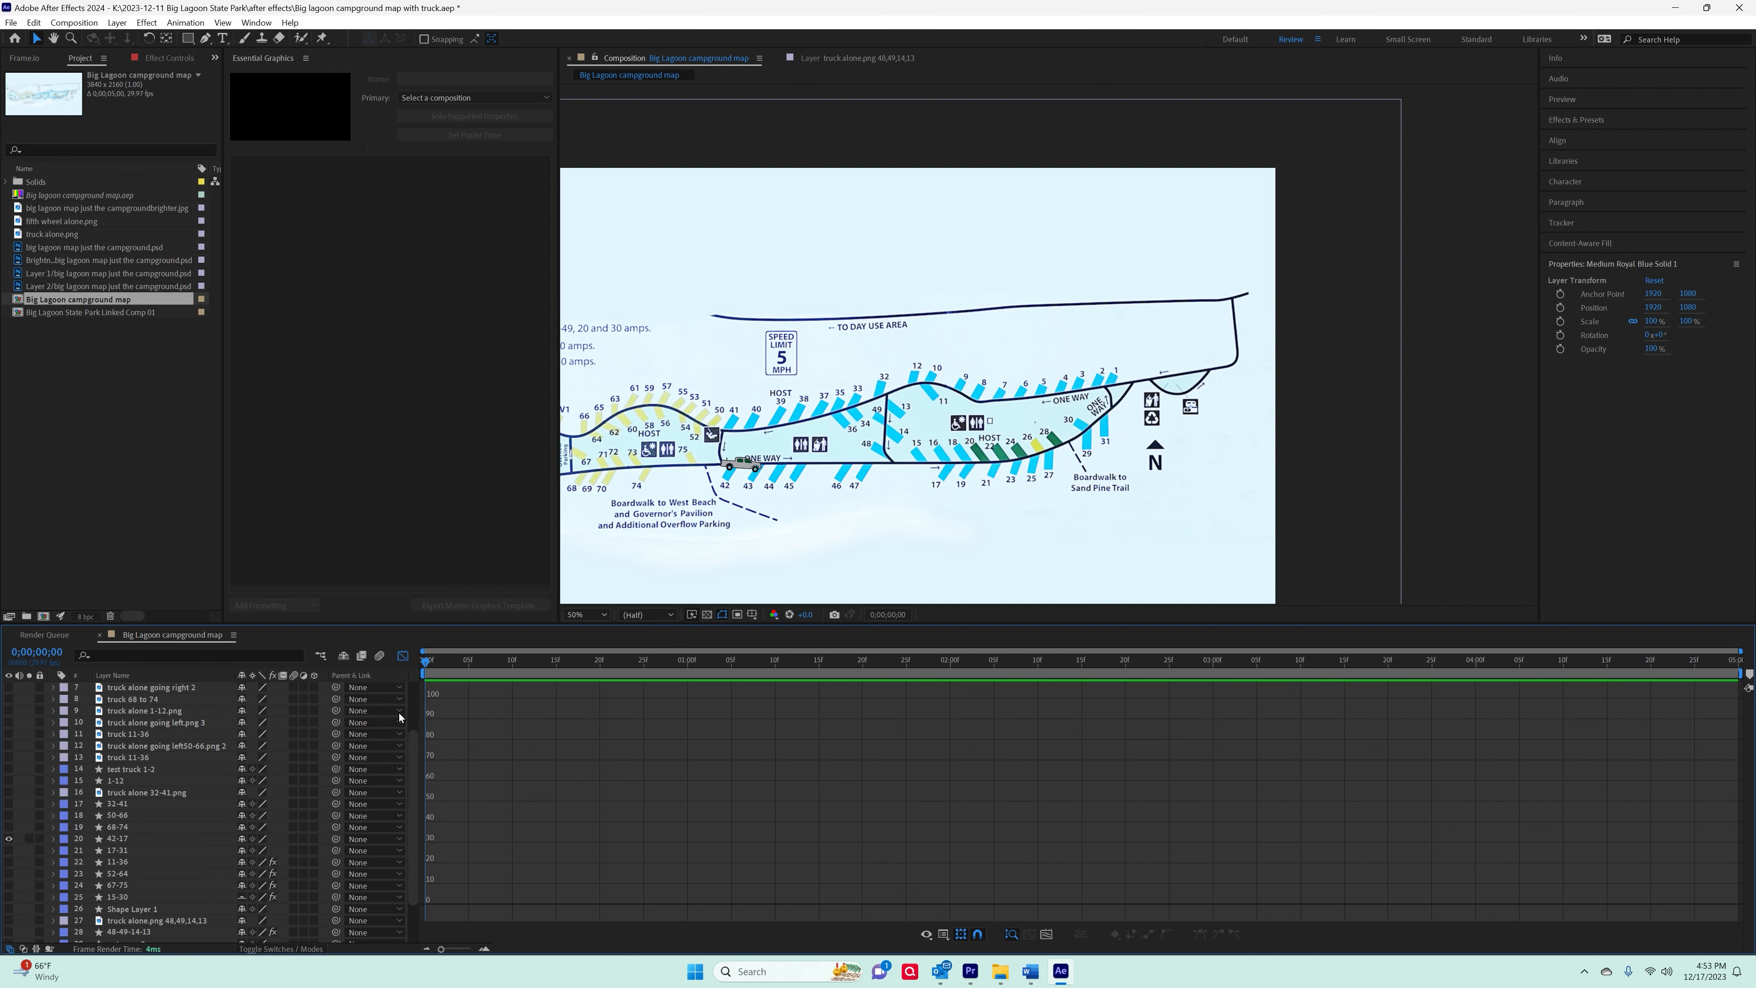
Scrub through the timeline to examine the truck drawing the red route from site 42 toward site 17.
{"action": "left_click_drag", "start_coordinate": [422, 706], "coordinate": [1215, 725]}
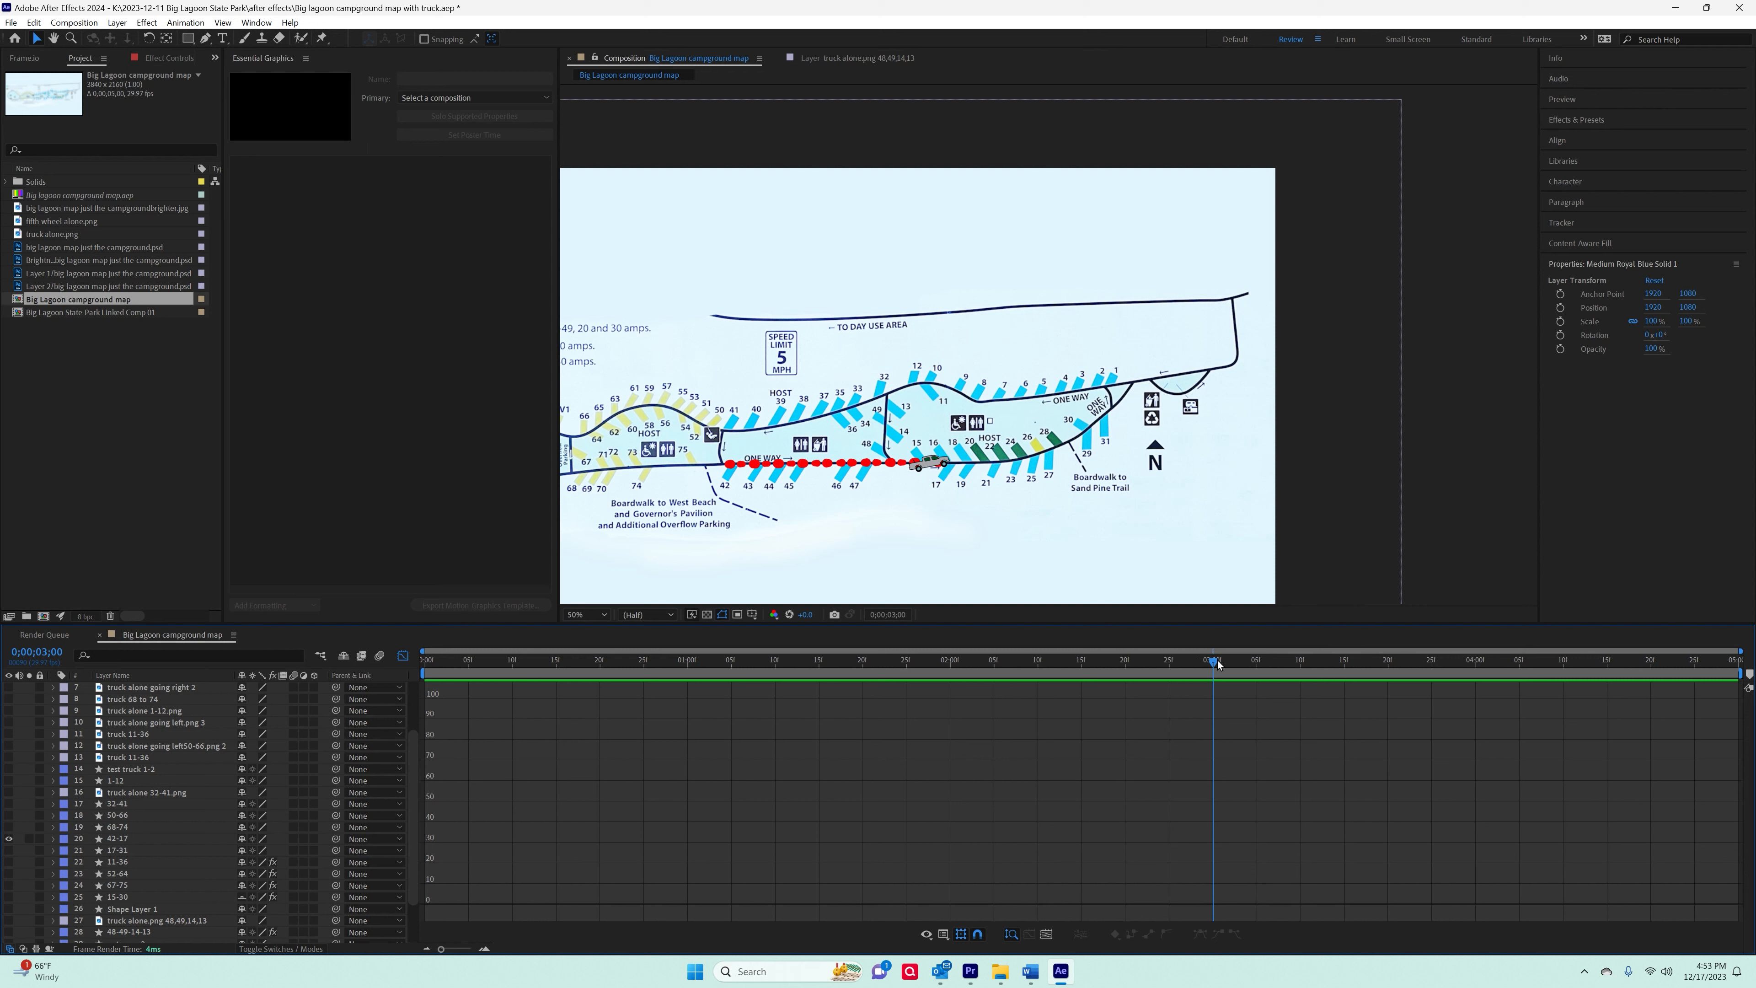
{"action": "left_click_drag", "start_coordinate": [1214, 692], "coordinate": [1736, 692]}
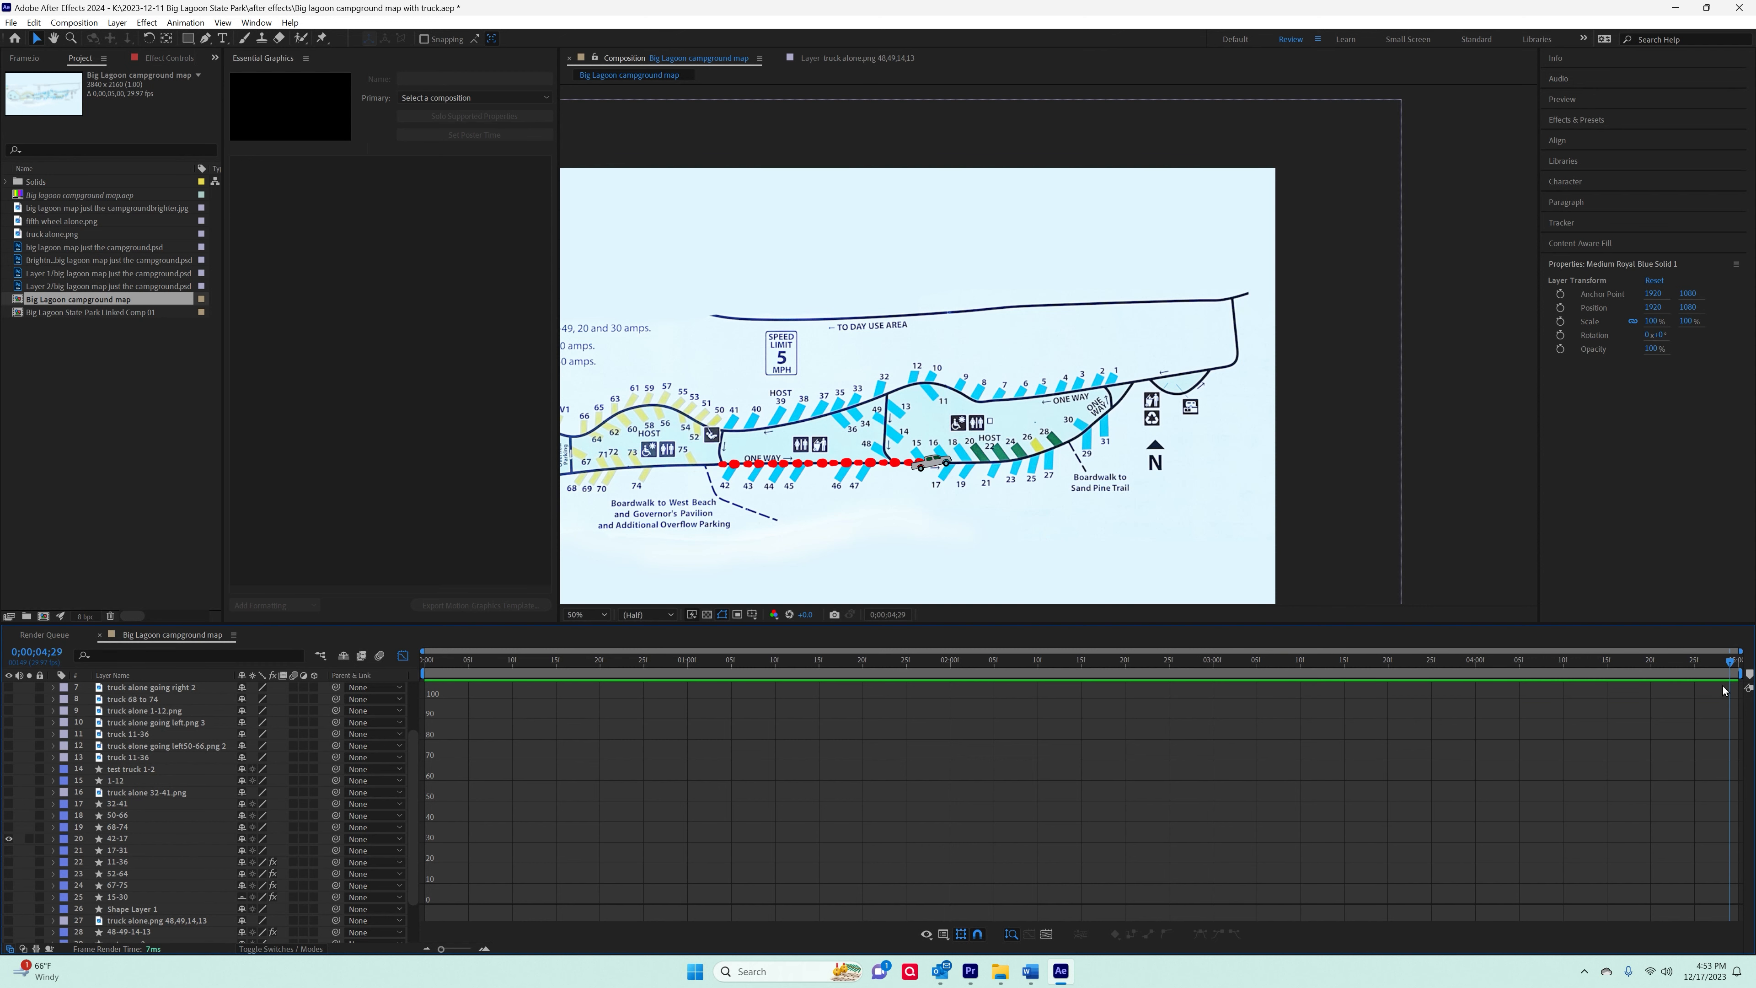
{"action": "left_click_drag", "start_coordinate": [1730, 662], "coordinate": [295, 742]}
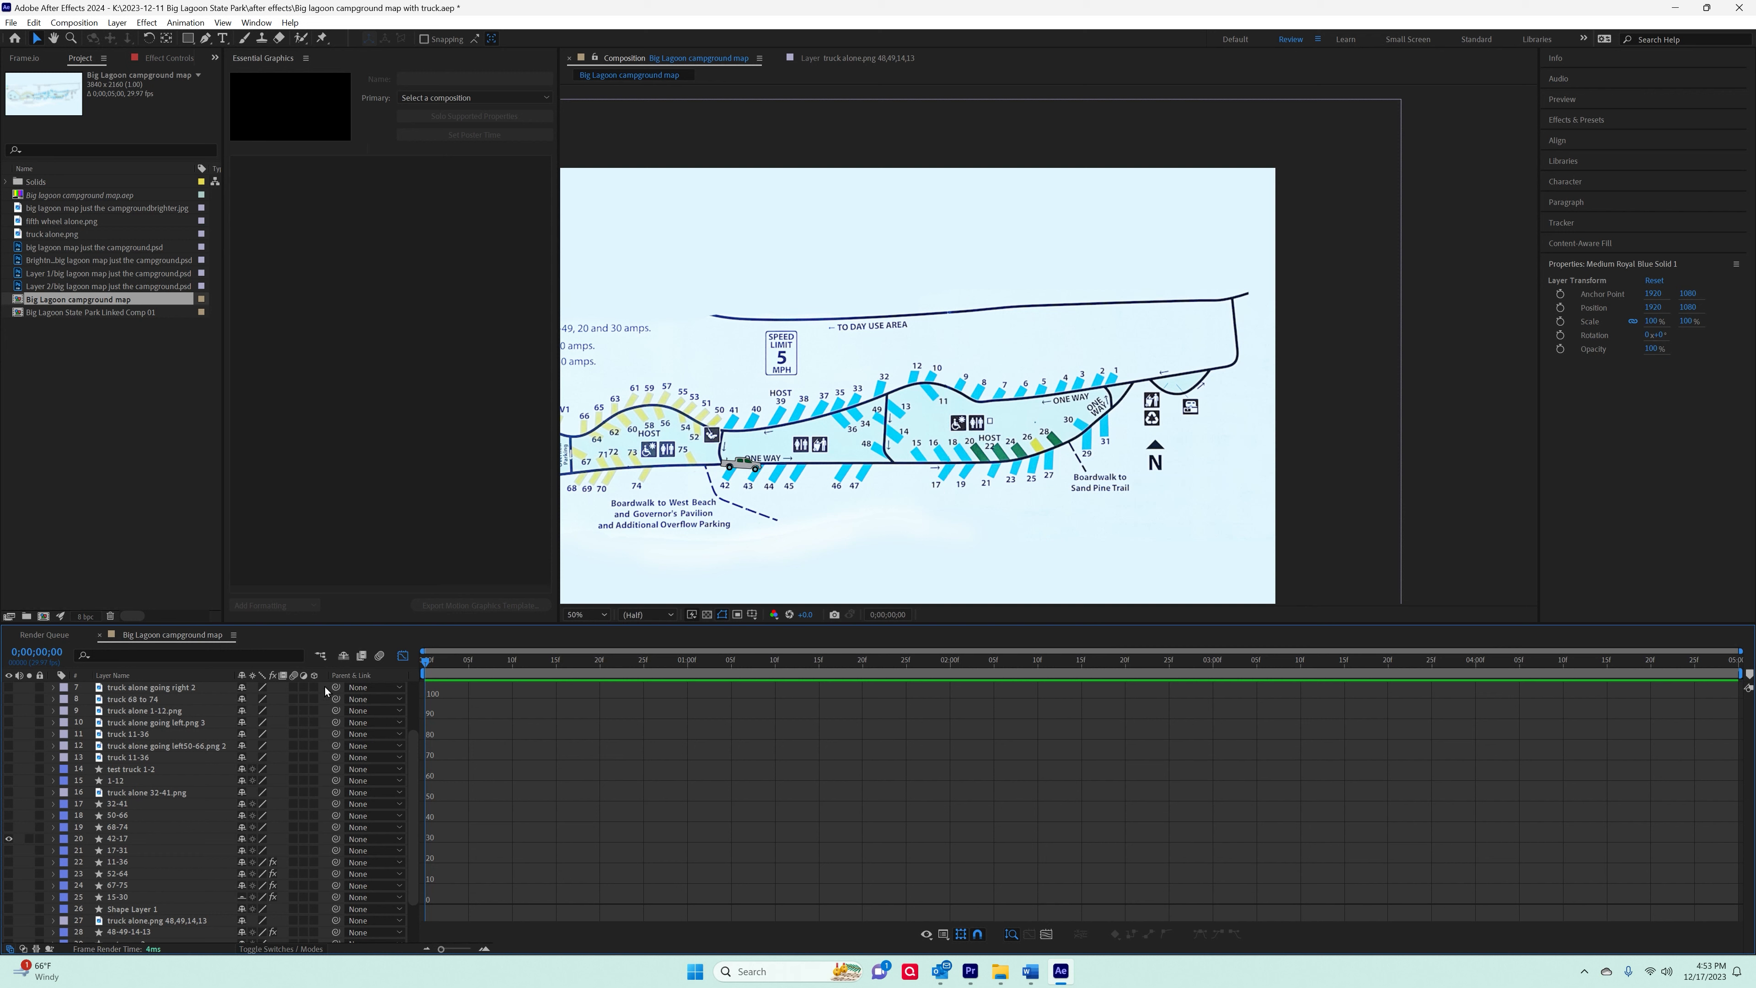
{"action": "left_click_drag", "start_coordinate": [434, 666], "coordinate": [1152, 666]}
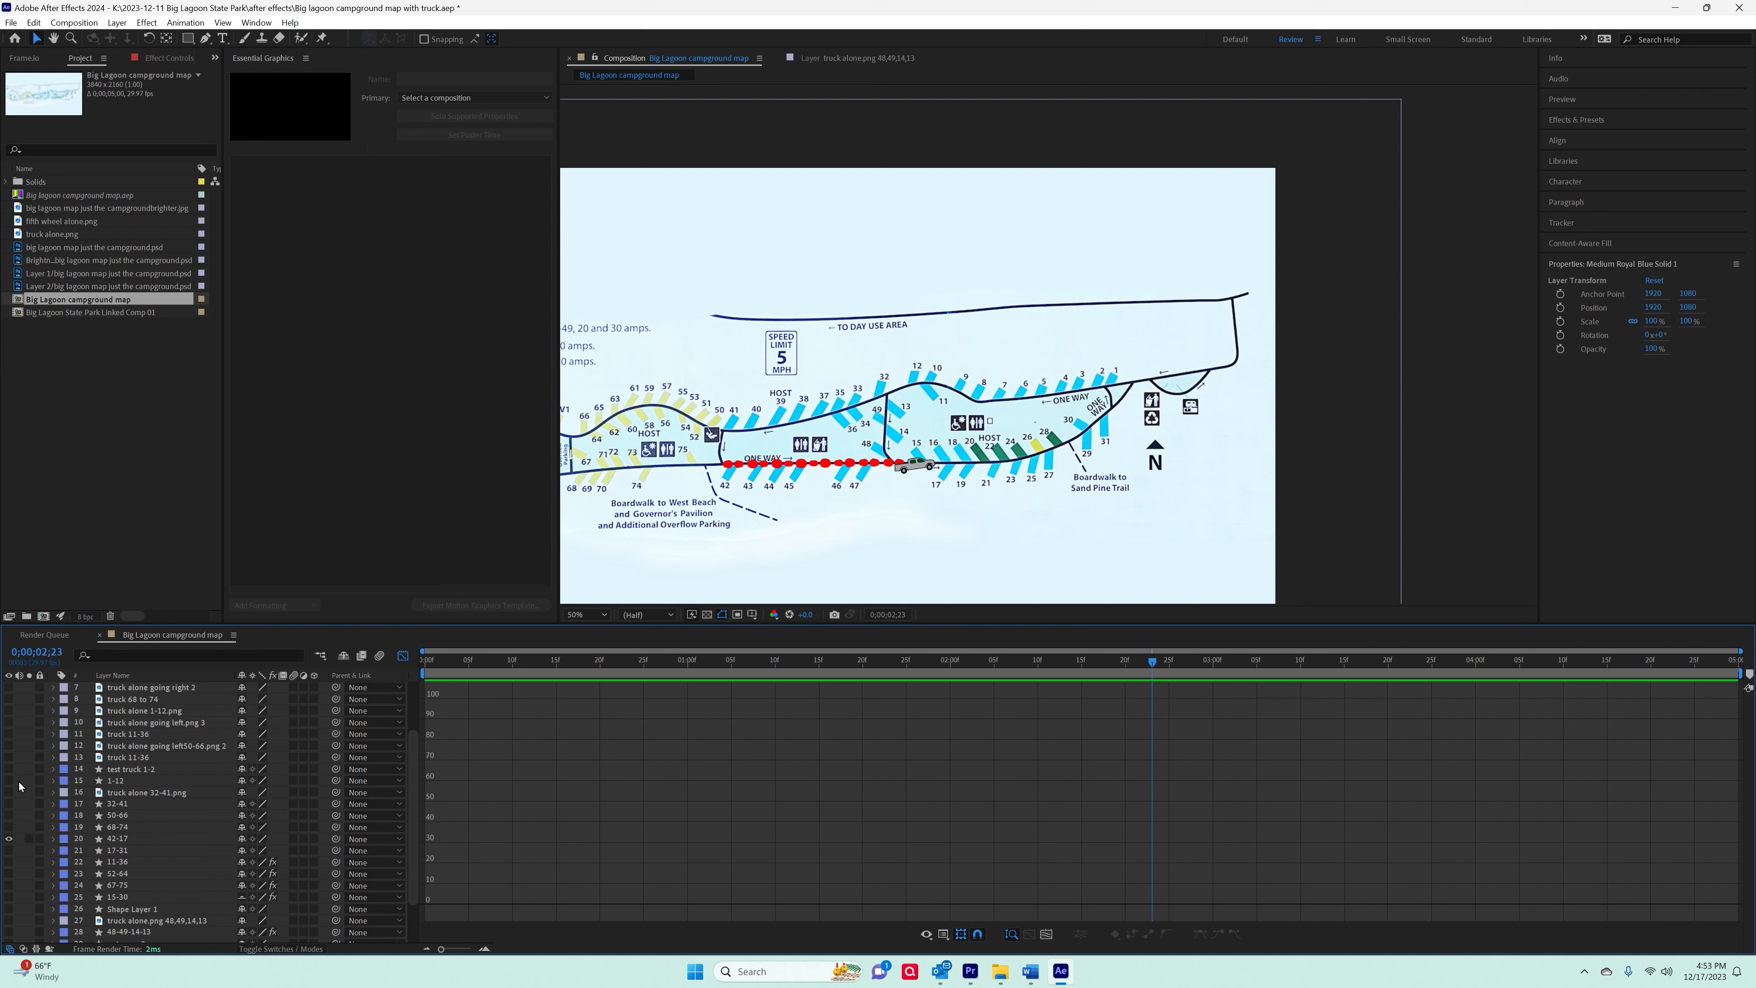
Show the 32-41, 50-66, 68-74 and 1-12 route layers with their truck layers, and preview the combined animation.
{"action": "left_click", "coordinate": [10, 803]}
{"action": "left_click", "coordinate": [9, 815]}
{"action": "left_click", "coordinate": [9, 827]}
{"action": "left_click", "coordinate": [9, 745]}
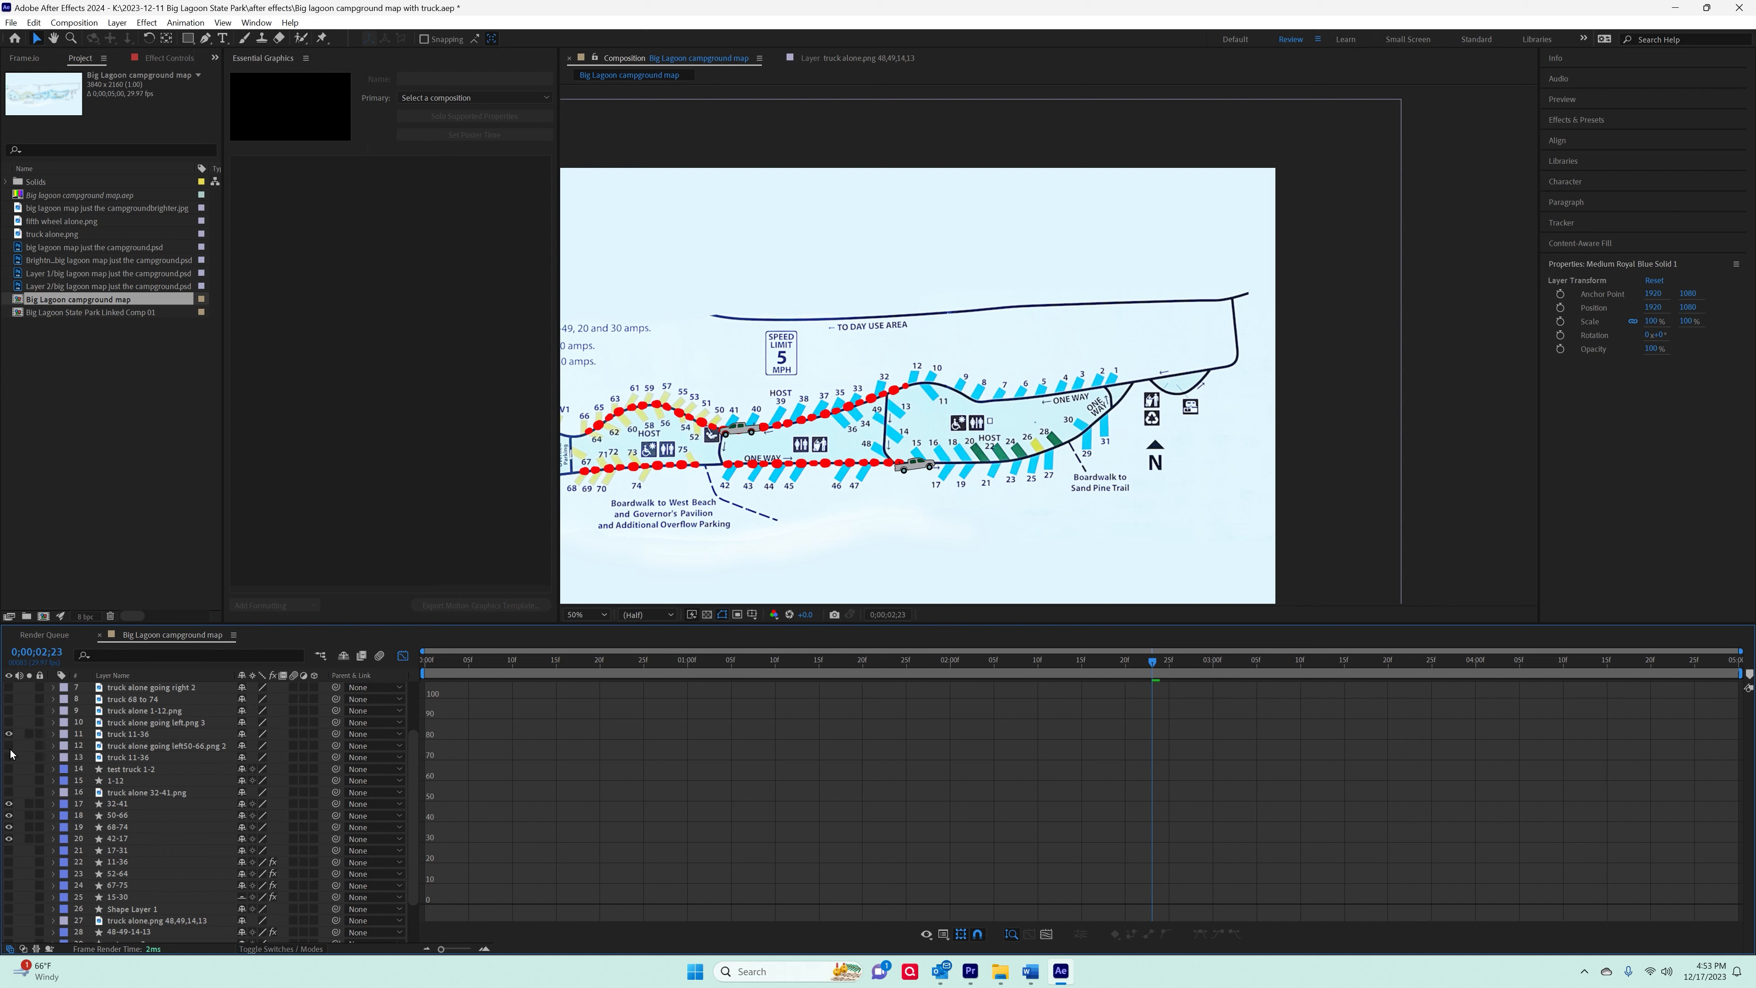
{"action": "left_click", "coordinate": [9, 734]}
{"action": "left_click", "coordinate": [10, 757]}
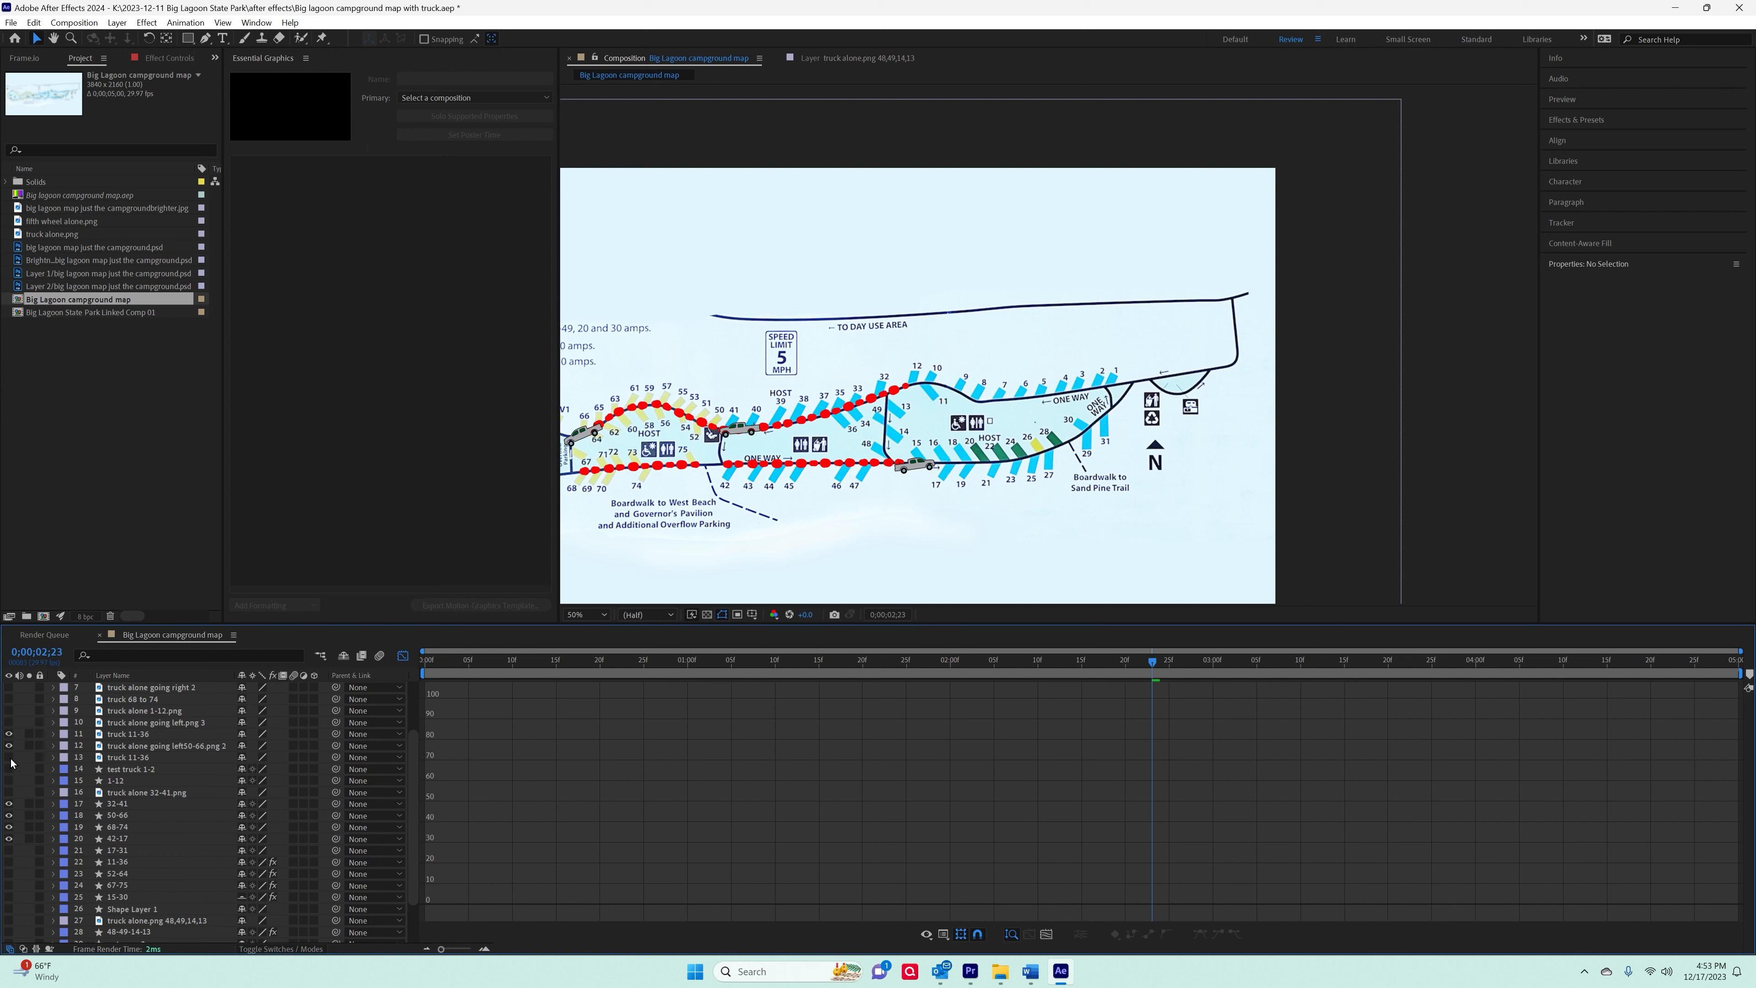
{"action": "left_click", "coordinate": [9, 769]}
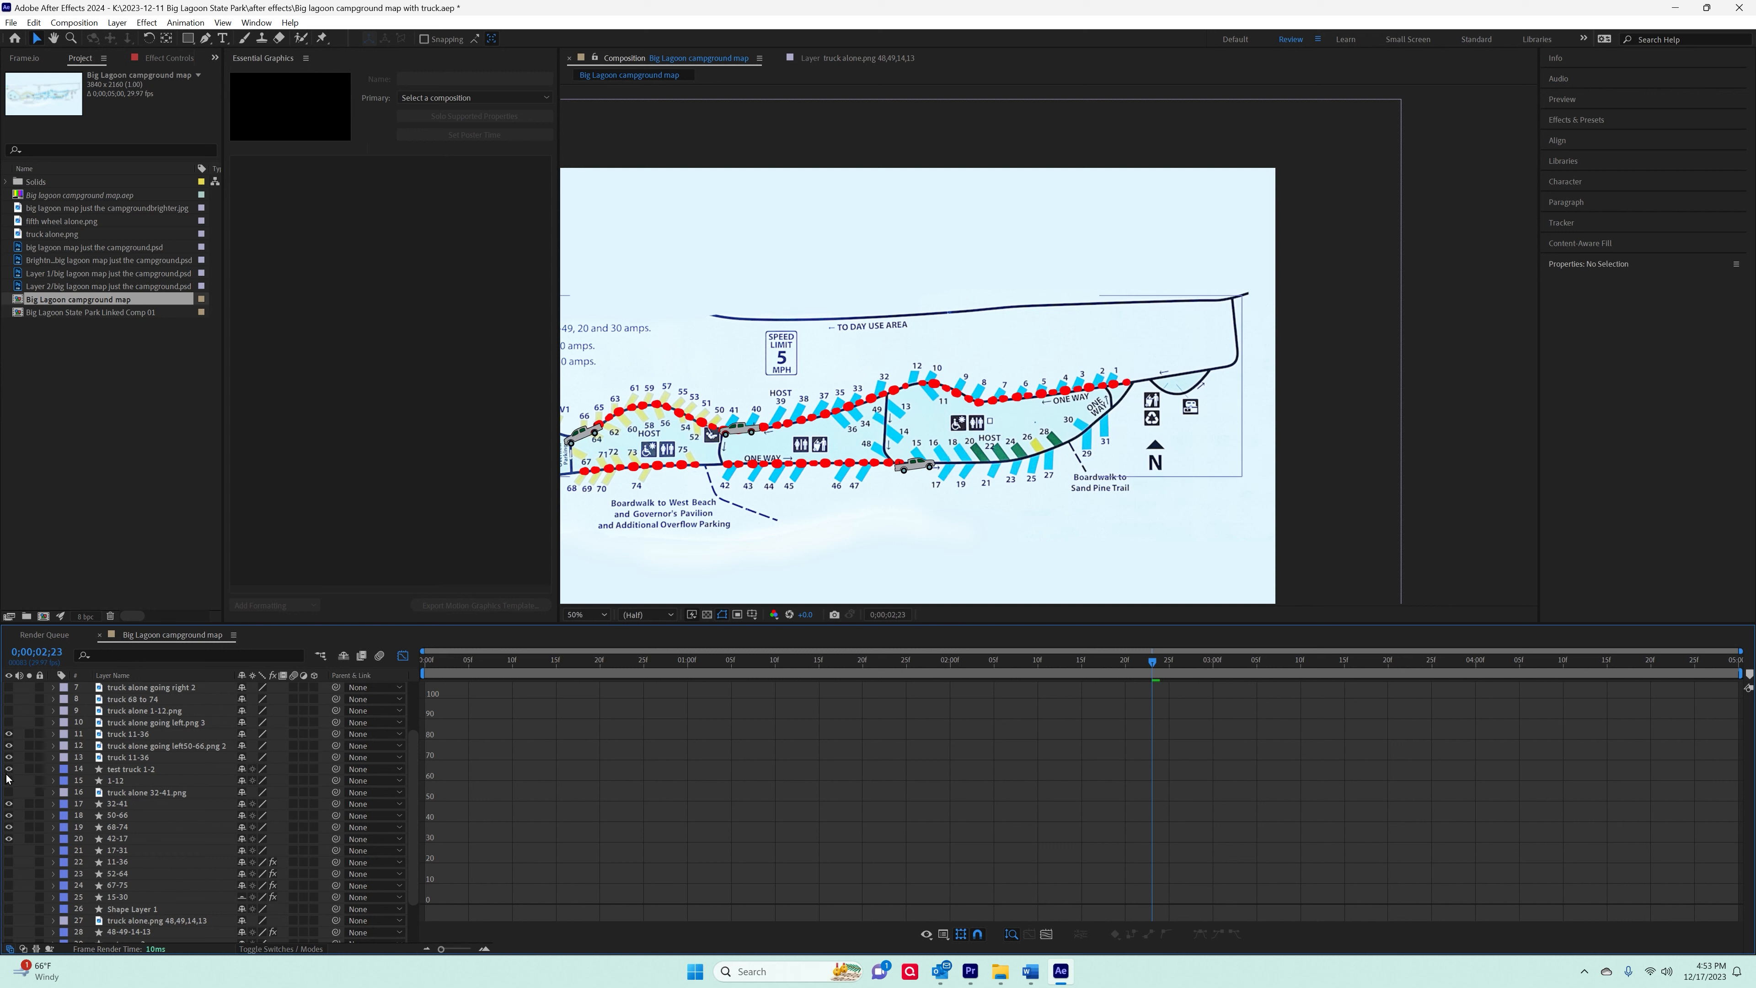
{"action": "left_click", "coordinate": [10, 782]}
{"action": "key", "text": "space"}
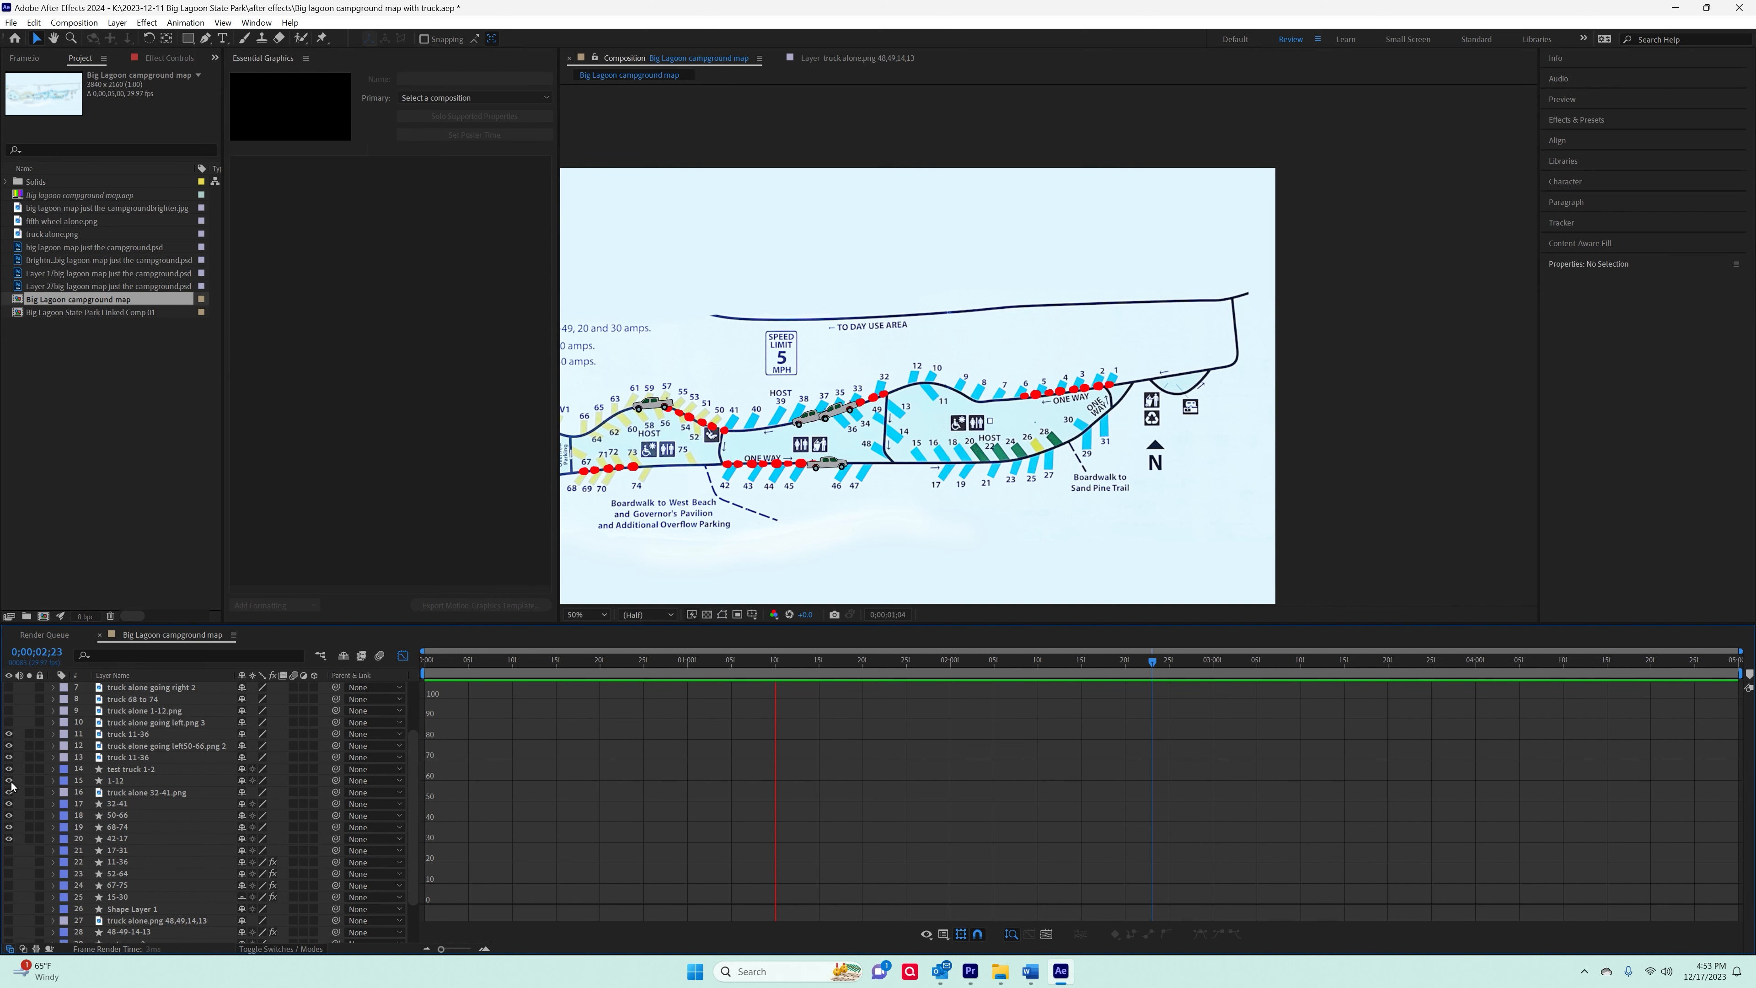
Hide the route line layers, including 1-12, 32-41, 50-66, 68-74 and 42-17, and the extra truck layers.
{"action": "left_click", "coordinate": [9, 757]}
{"action": "left_click", "coordinate": [10, 769]}
{"action": "left_click", "coordinate": [9, 781]}
{"action": "left_click", "coordinate": [10, 792]}
{"action": "left_click", "coordinate": [9, 804]}
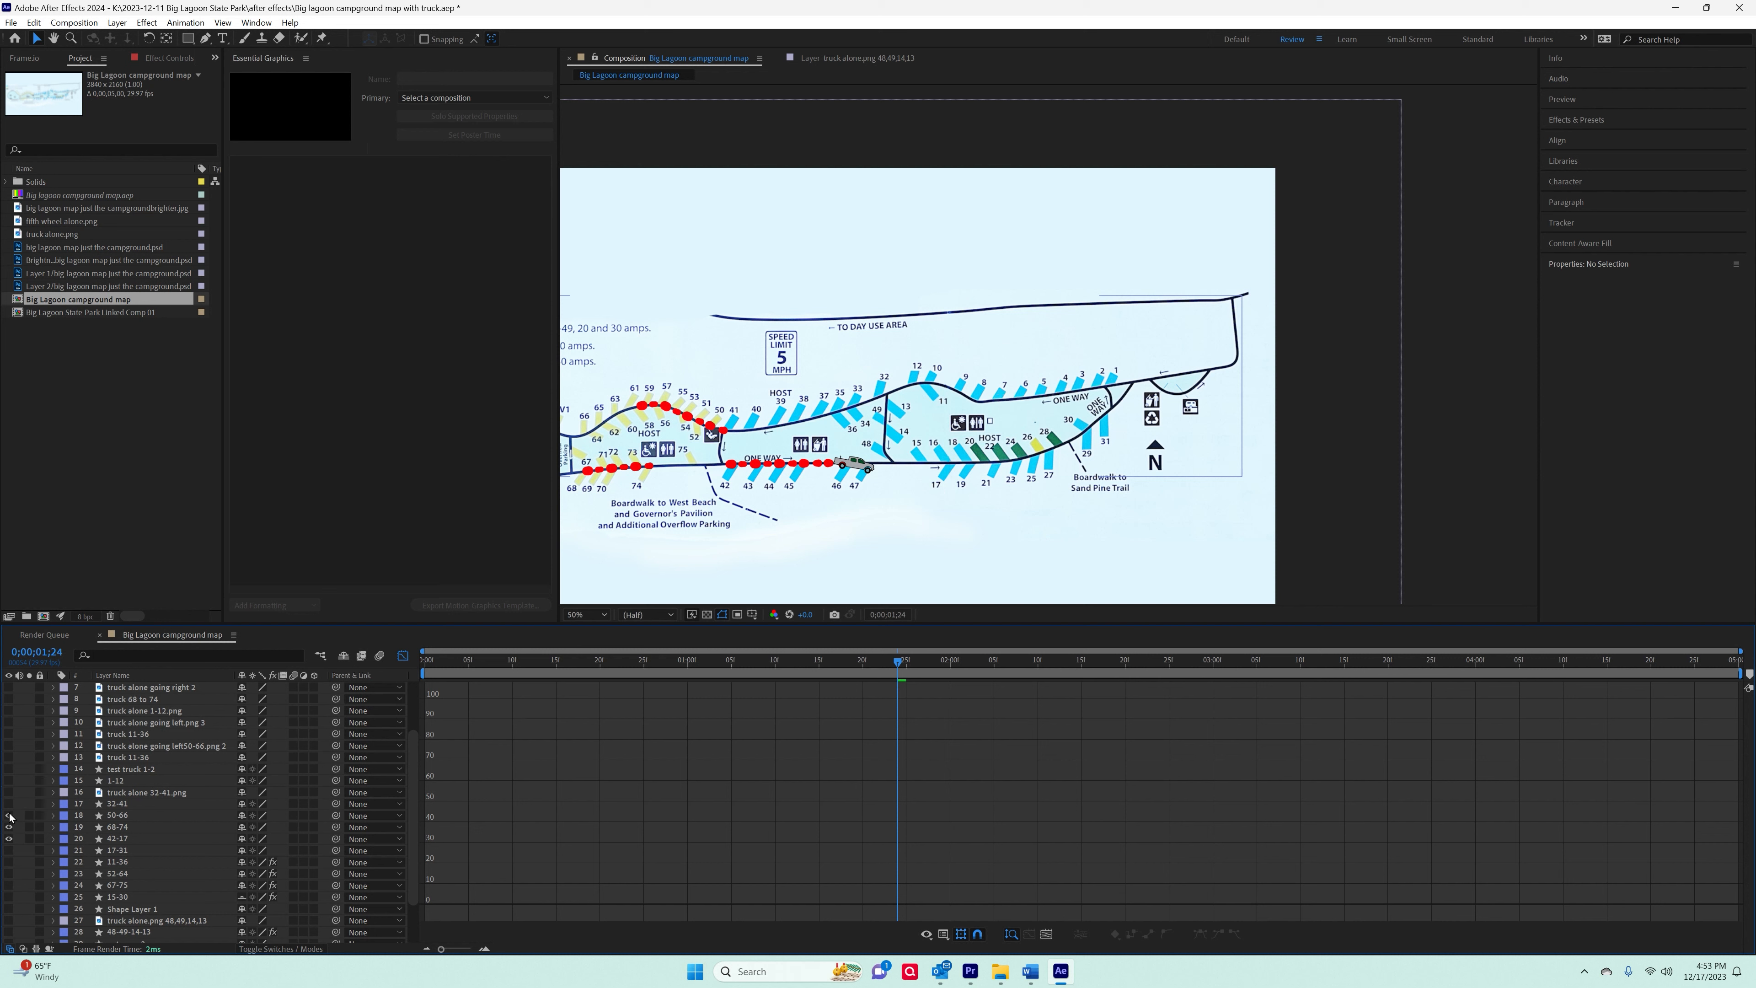
{"action": "left_click", "coordinate": [9, 816]}
{"action": "left_click", "coordinate": [10, 827]}
{"action": "left_click", "coordinate": [9, 838]}
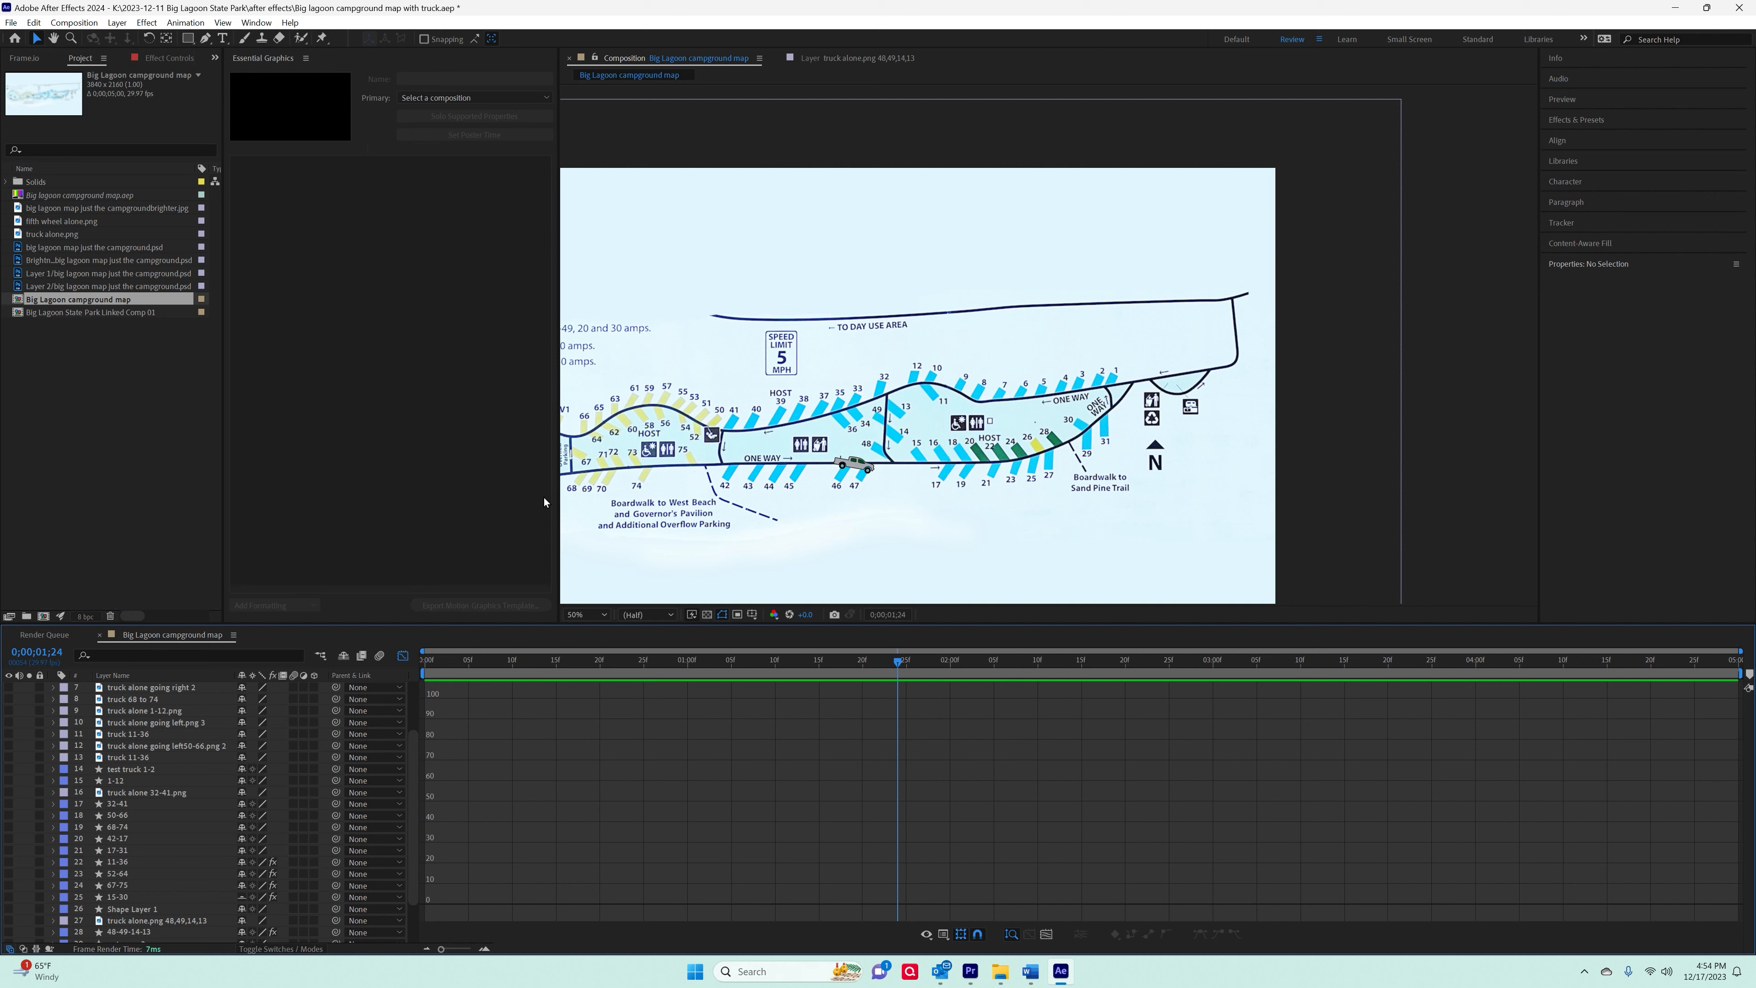
Create a new composition named "teach map animation".
{"action": "left_click", "coordinate": [74, 22]}
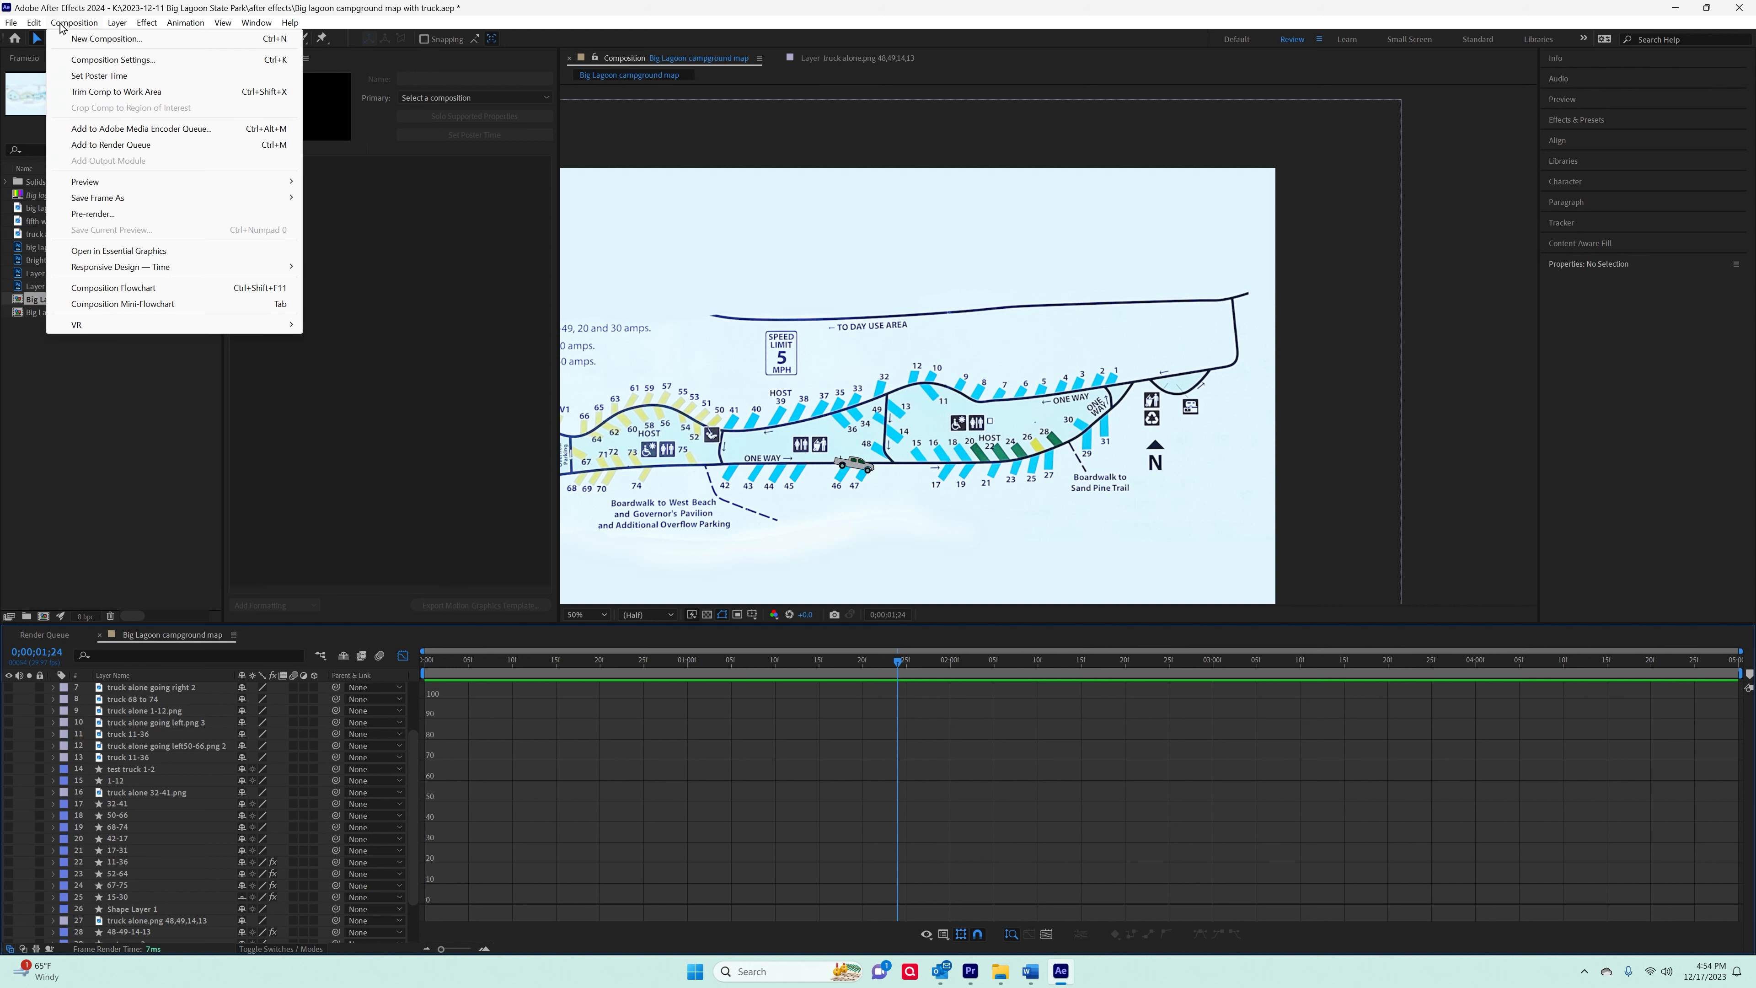
{"action": "left_click", "coordinate": [105, 39]}
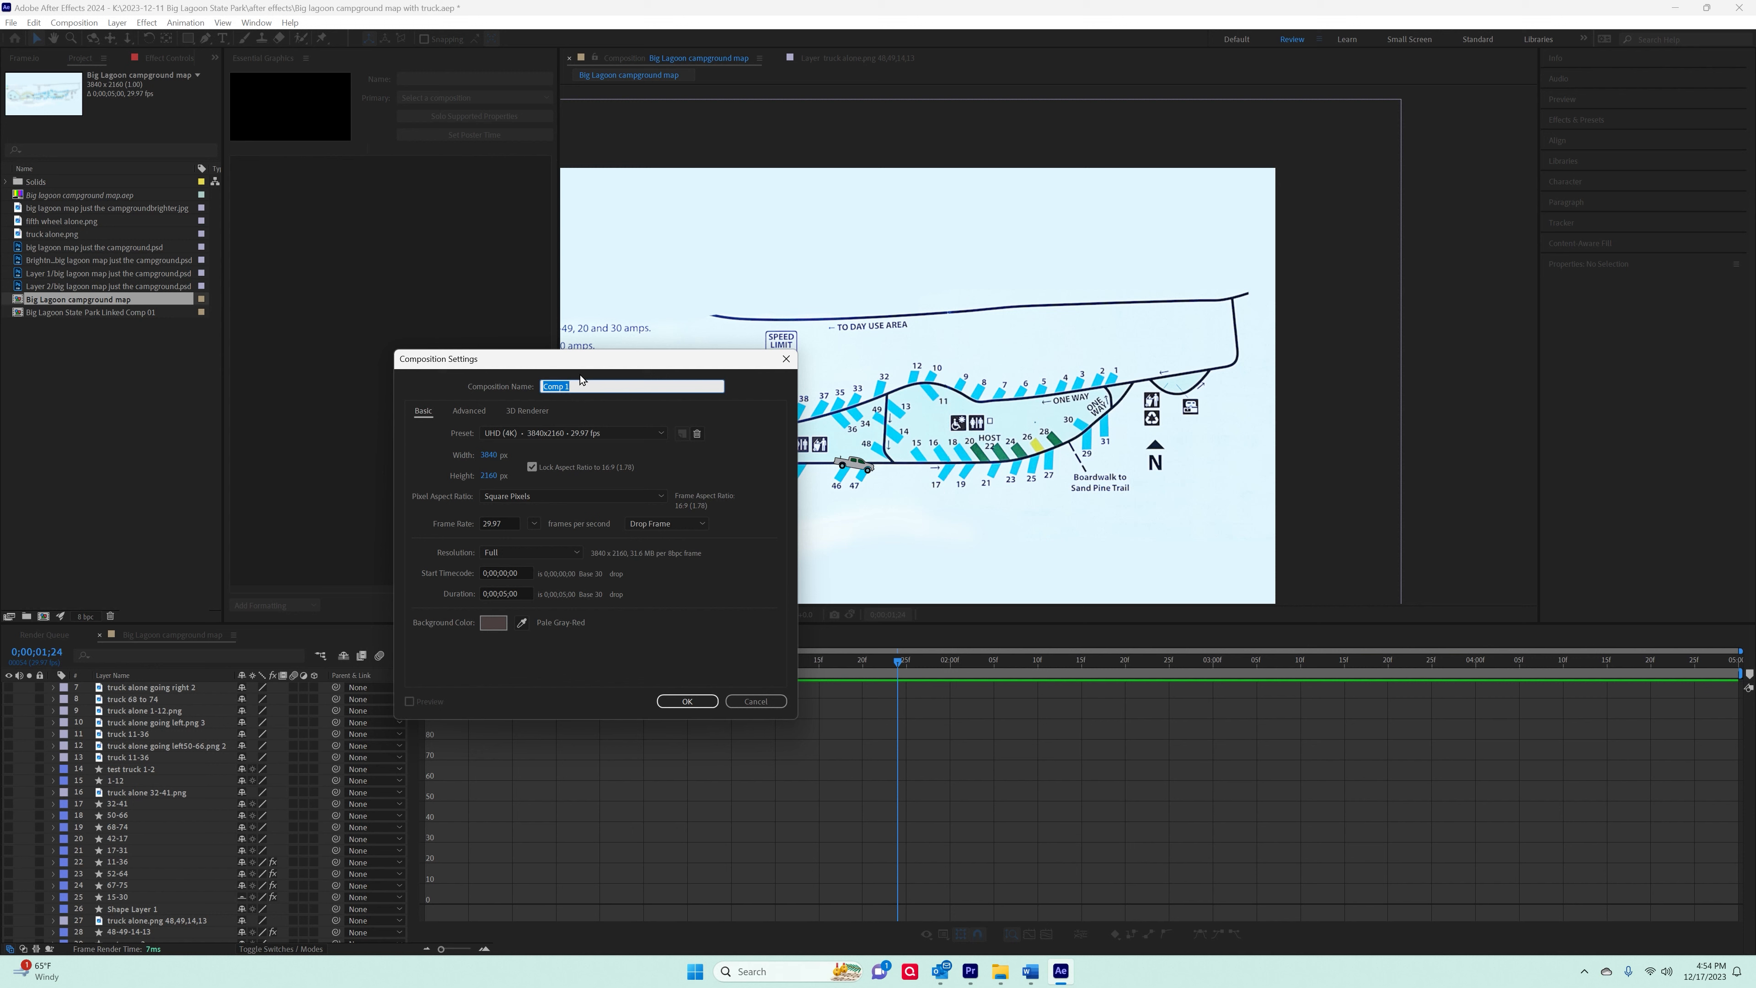
{"action": "type", "text": "teach map anb"}
{"action": "type", "text": "ation"}
{"action": "left_click", "coordinate": [669, 701]}
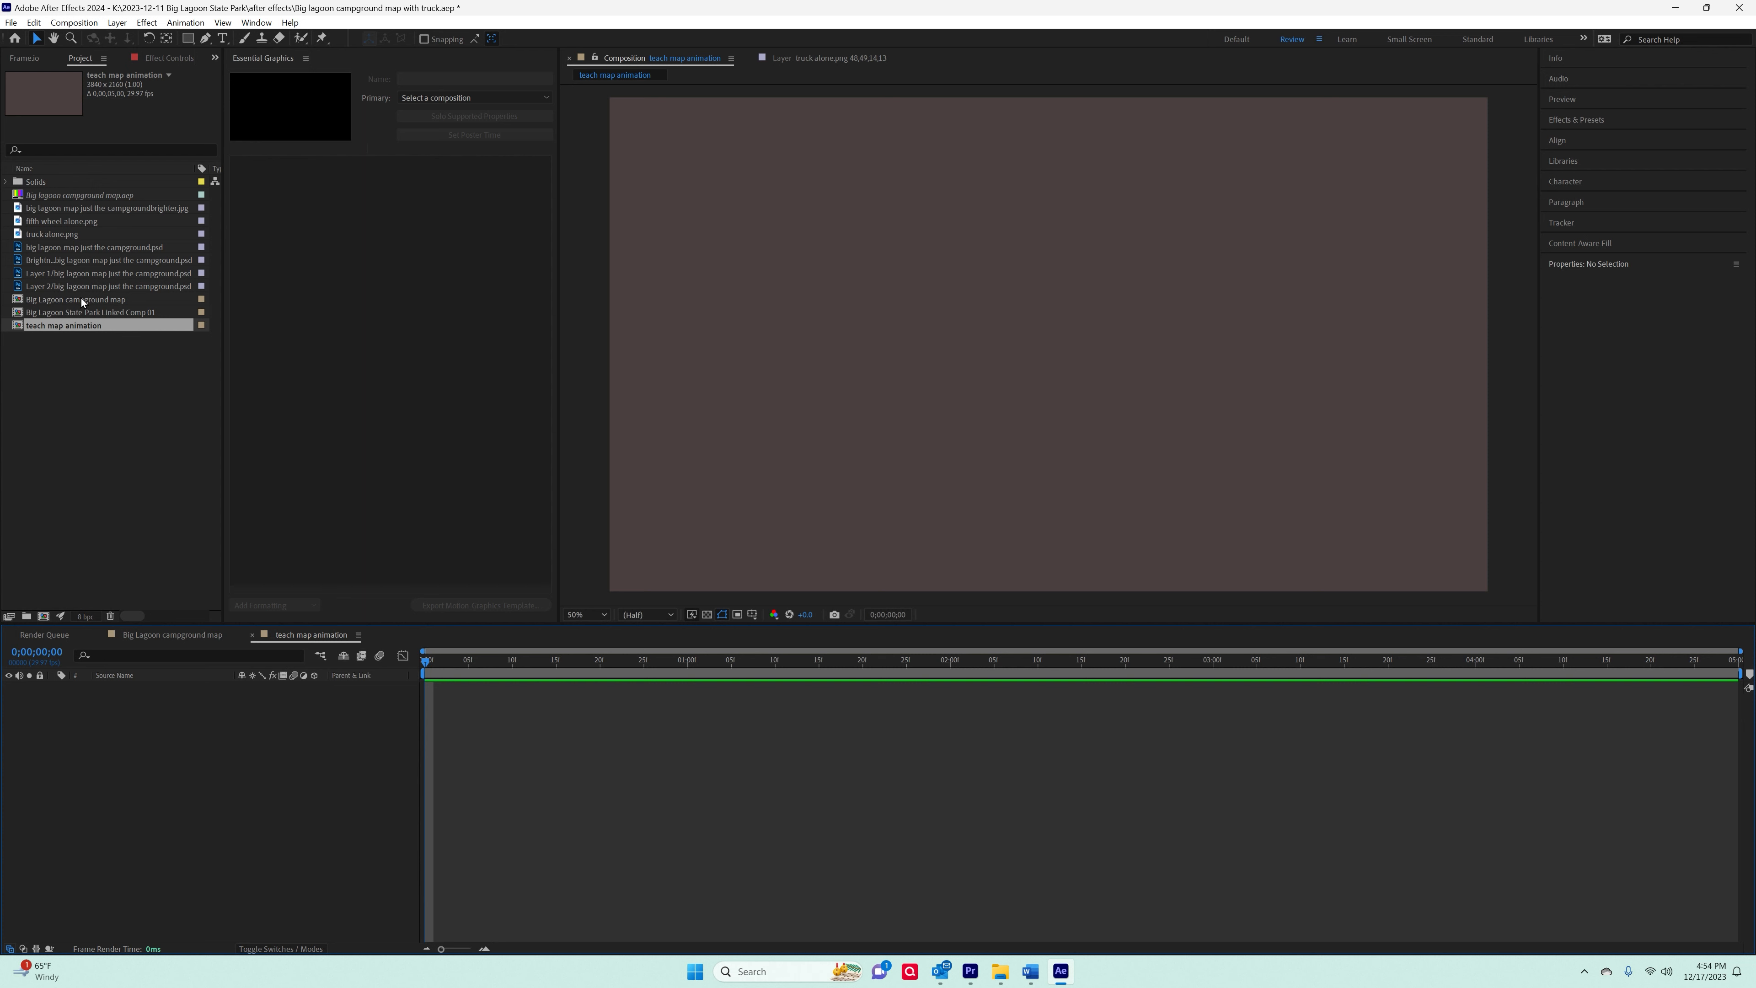
Import the brighter campground map JPG, fifth wheel alone.png and truck alone.png from the map teach folder into the project.
{"action": "key", "text": "alt+Tab"}
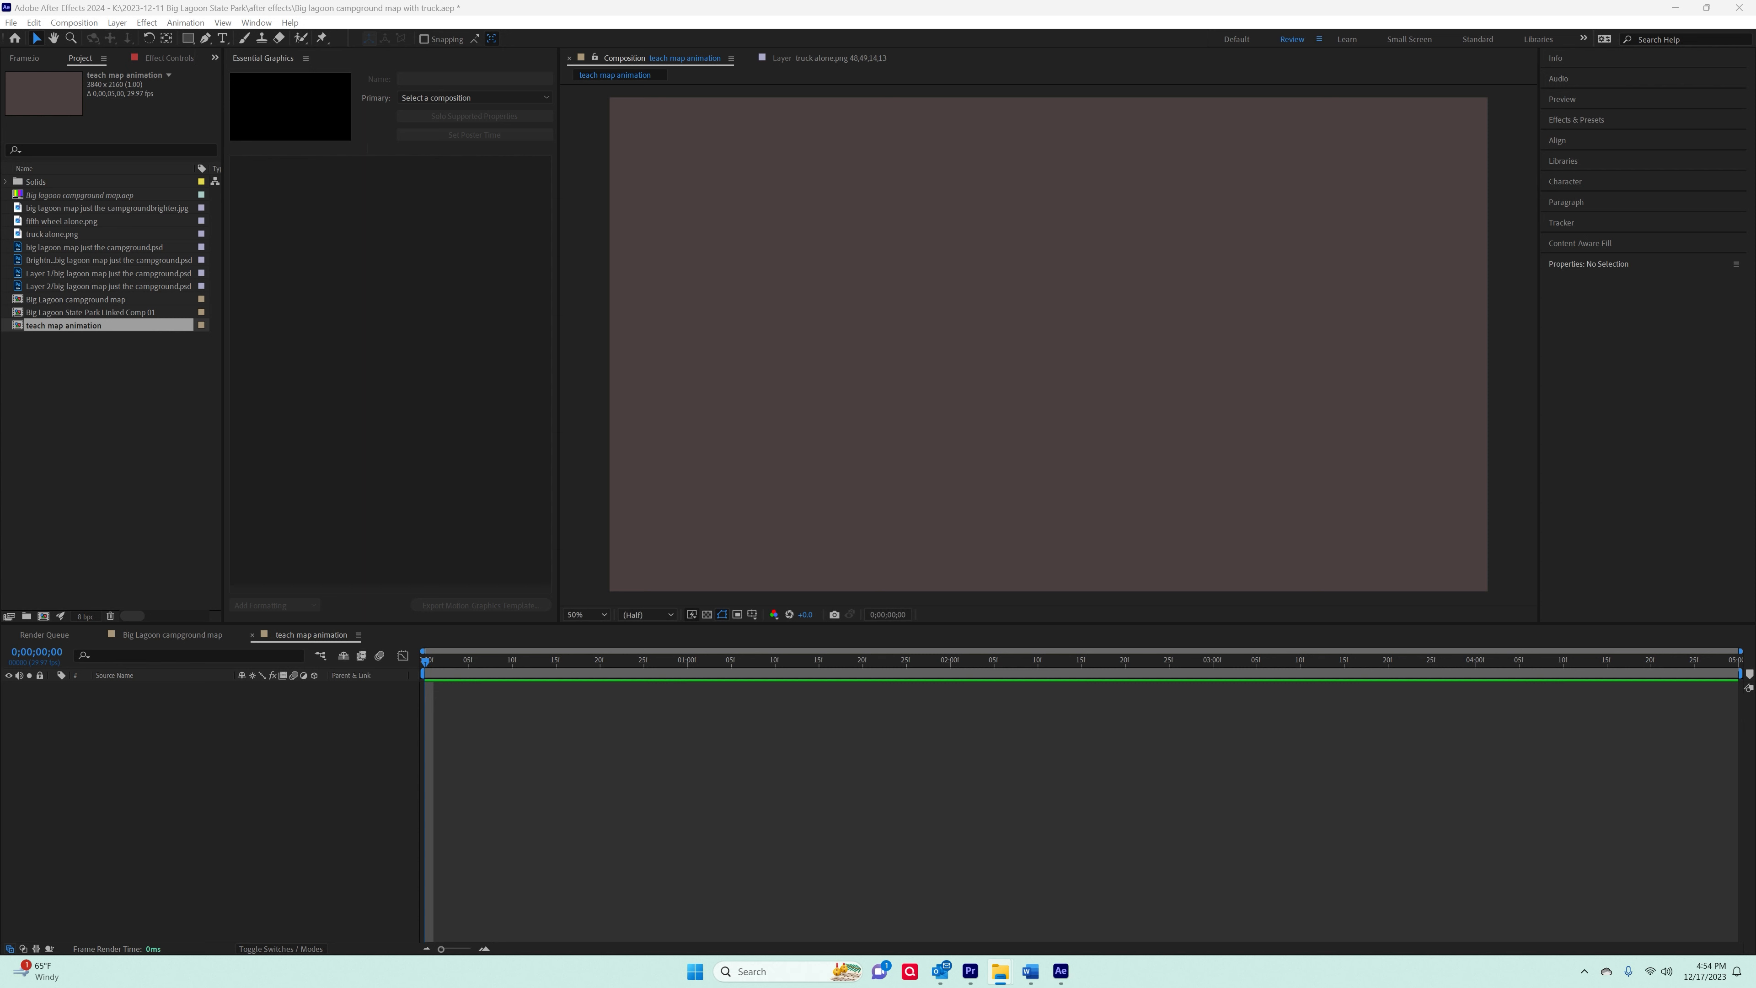
{"action": "left_click_drag", "start_coordinate": [1, 278], "coordinate": [675, 15]}
{"action": "left_click_drag", "start_coordinate": [78, 351], "coordinate": [756, 182]}
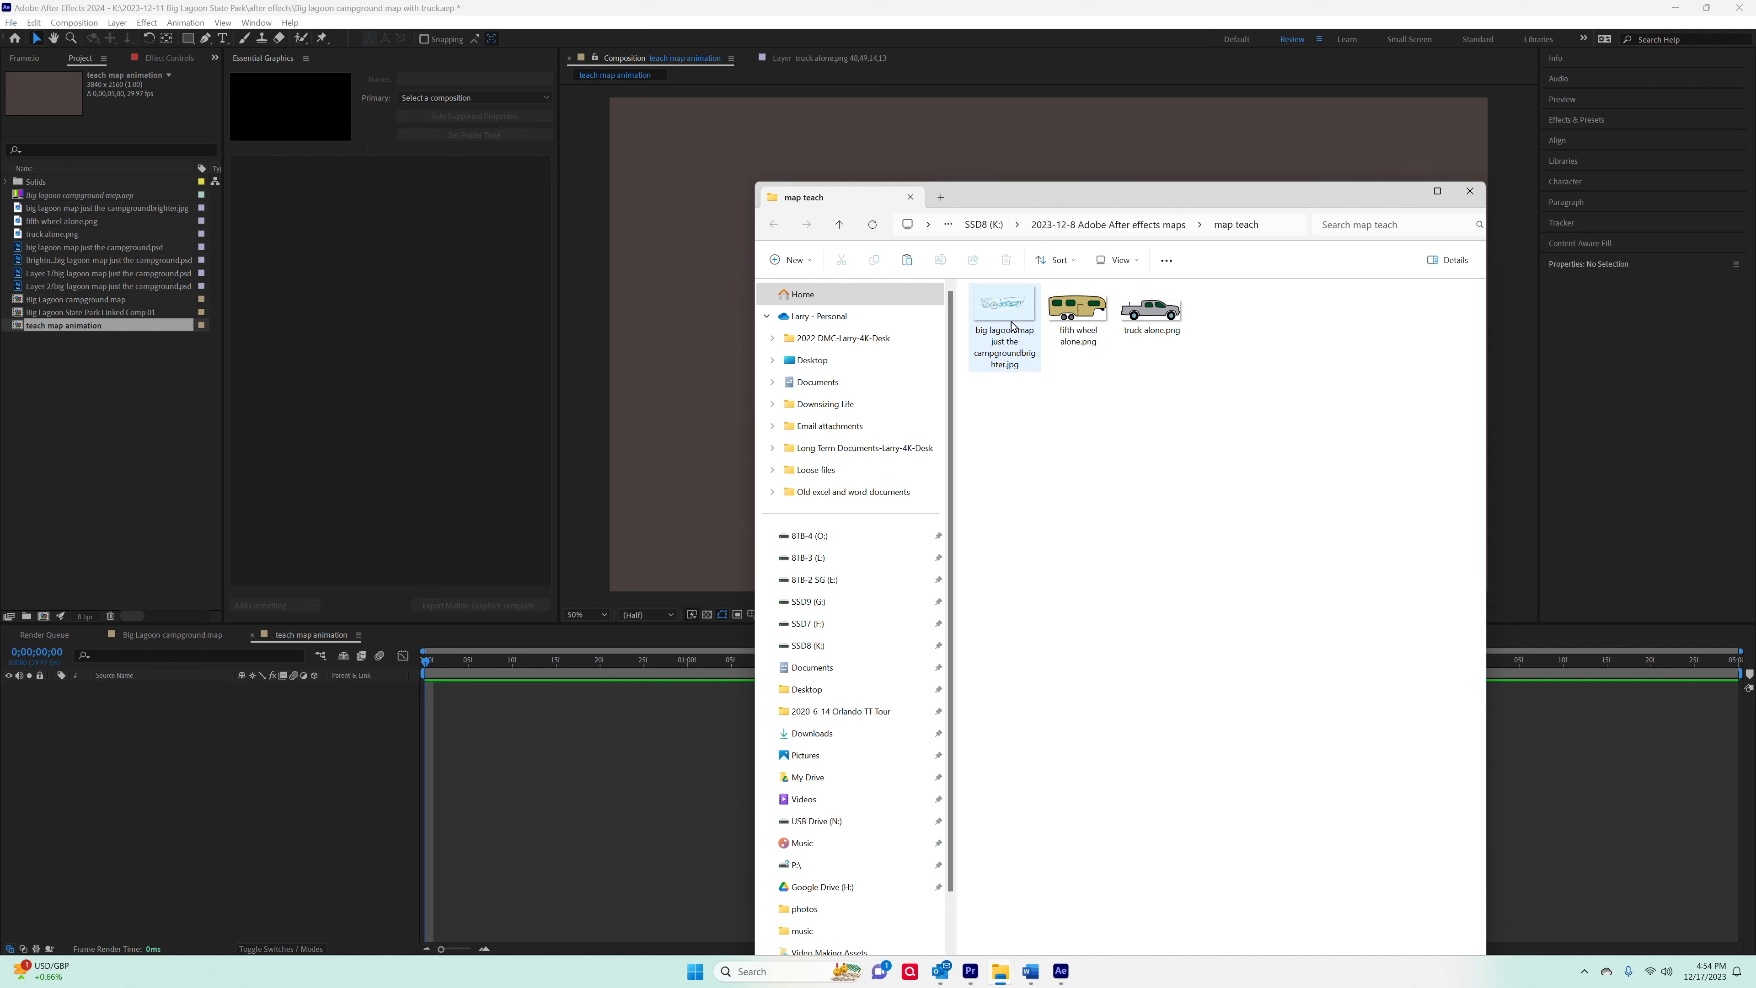
{"action": "left_click_drag", "start_coordinate": [1011, 324], "coordinate": [50, 382]}
{"action": "left_click_drag", "start_coordinate": [1094, 383], "coordinate": [50, 418]}
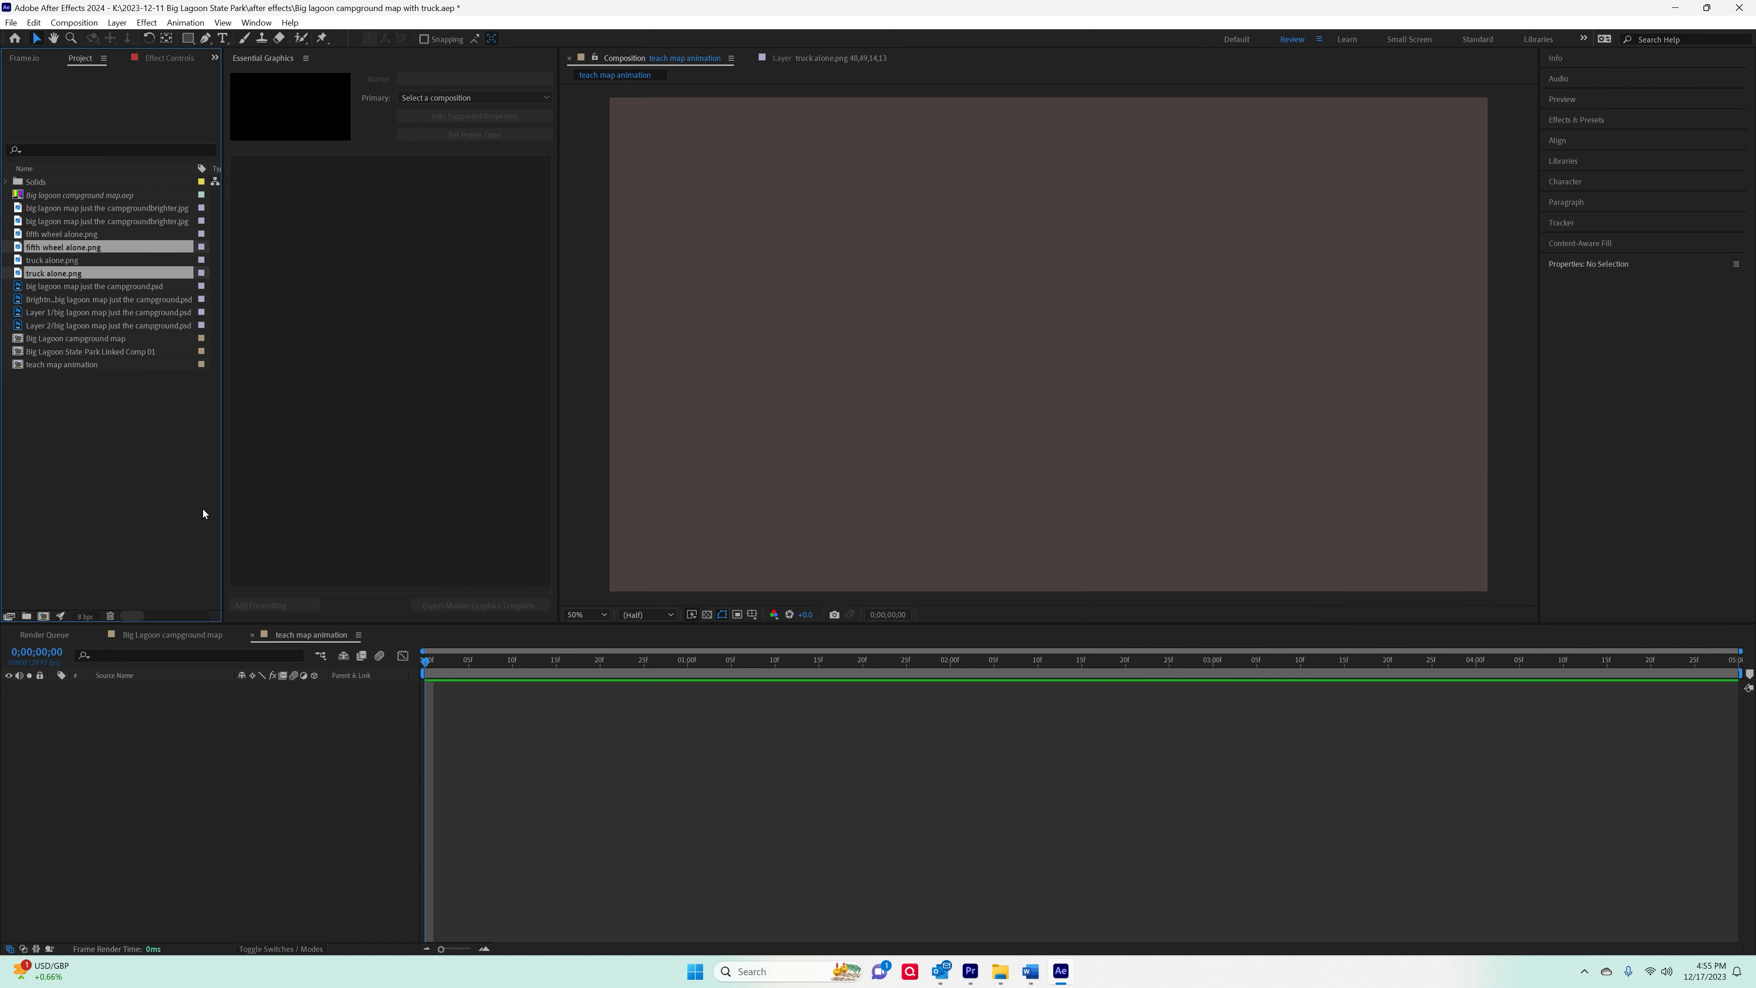
{"action": "left_click", "coordinate": [93, 413]}
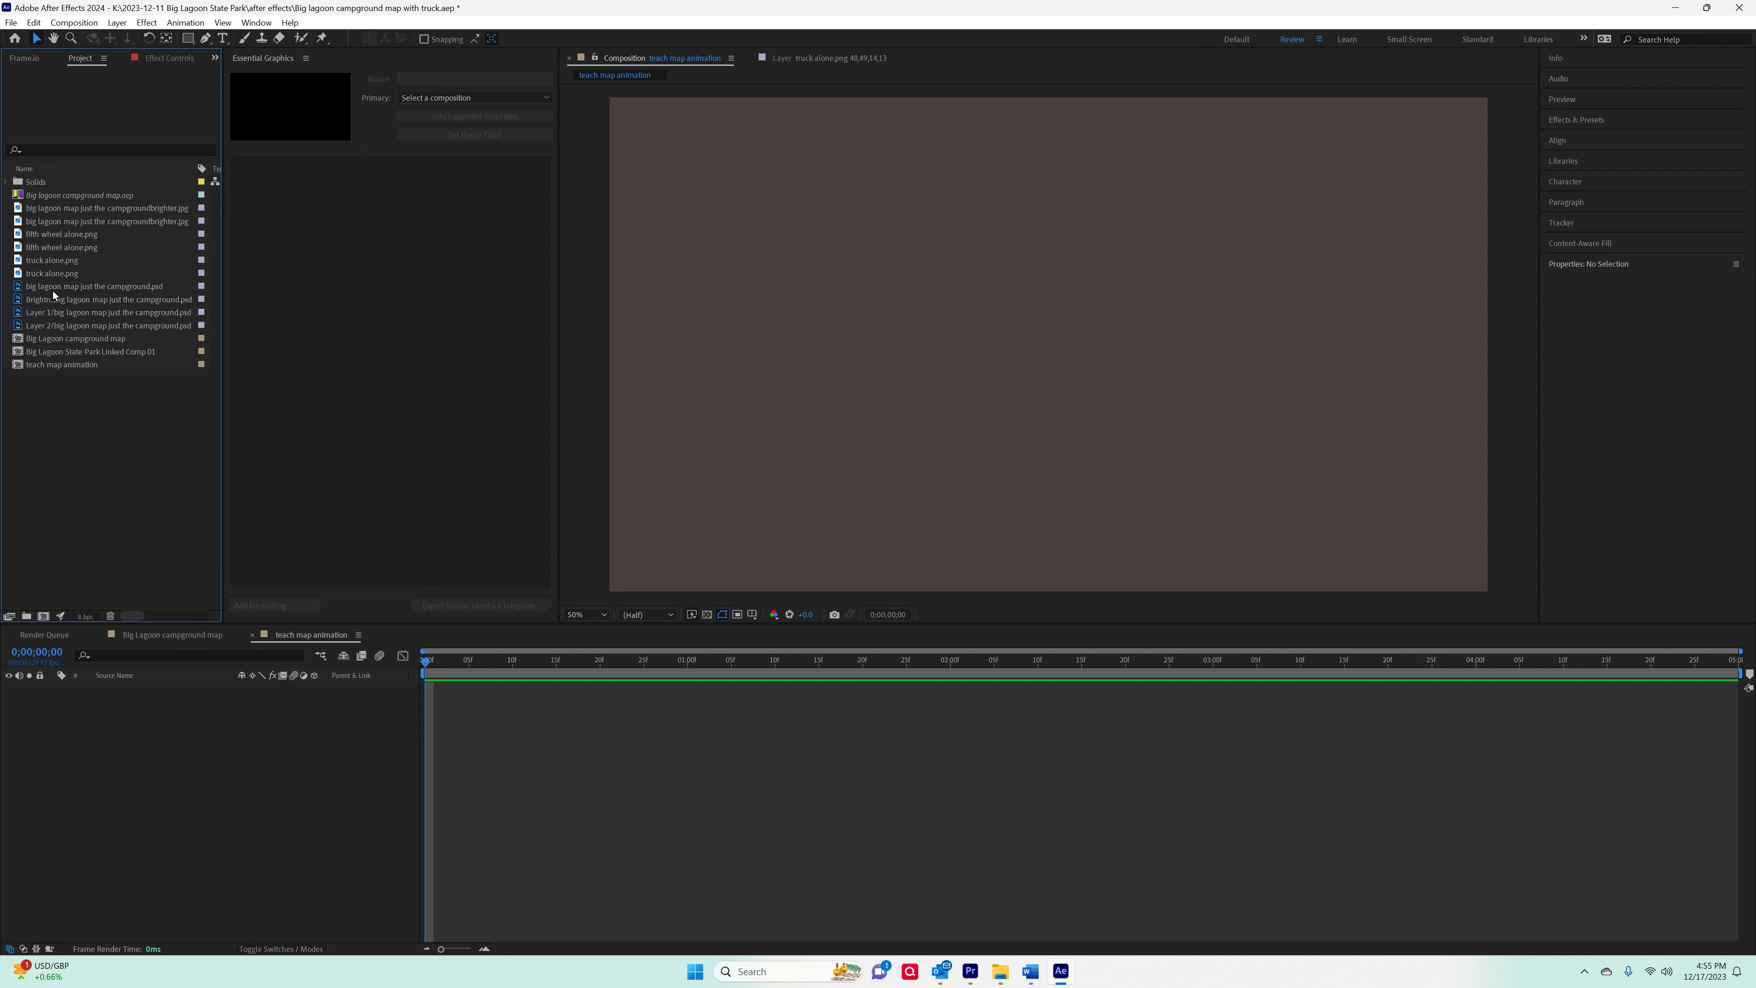
Add big lagoon map just the campground.psd to the composition as a hidden layer, and place the brighter campground map JPG below it.
{"action": "left_click_drag", "start_coordinate": [70, 288], "coordinate": [12, 692]}
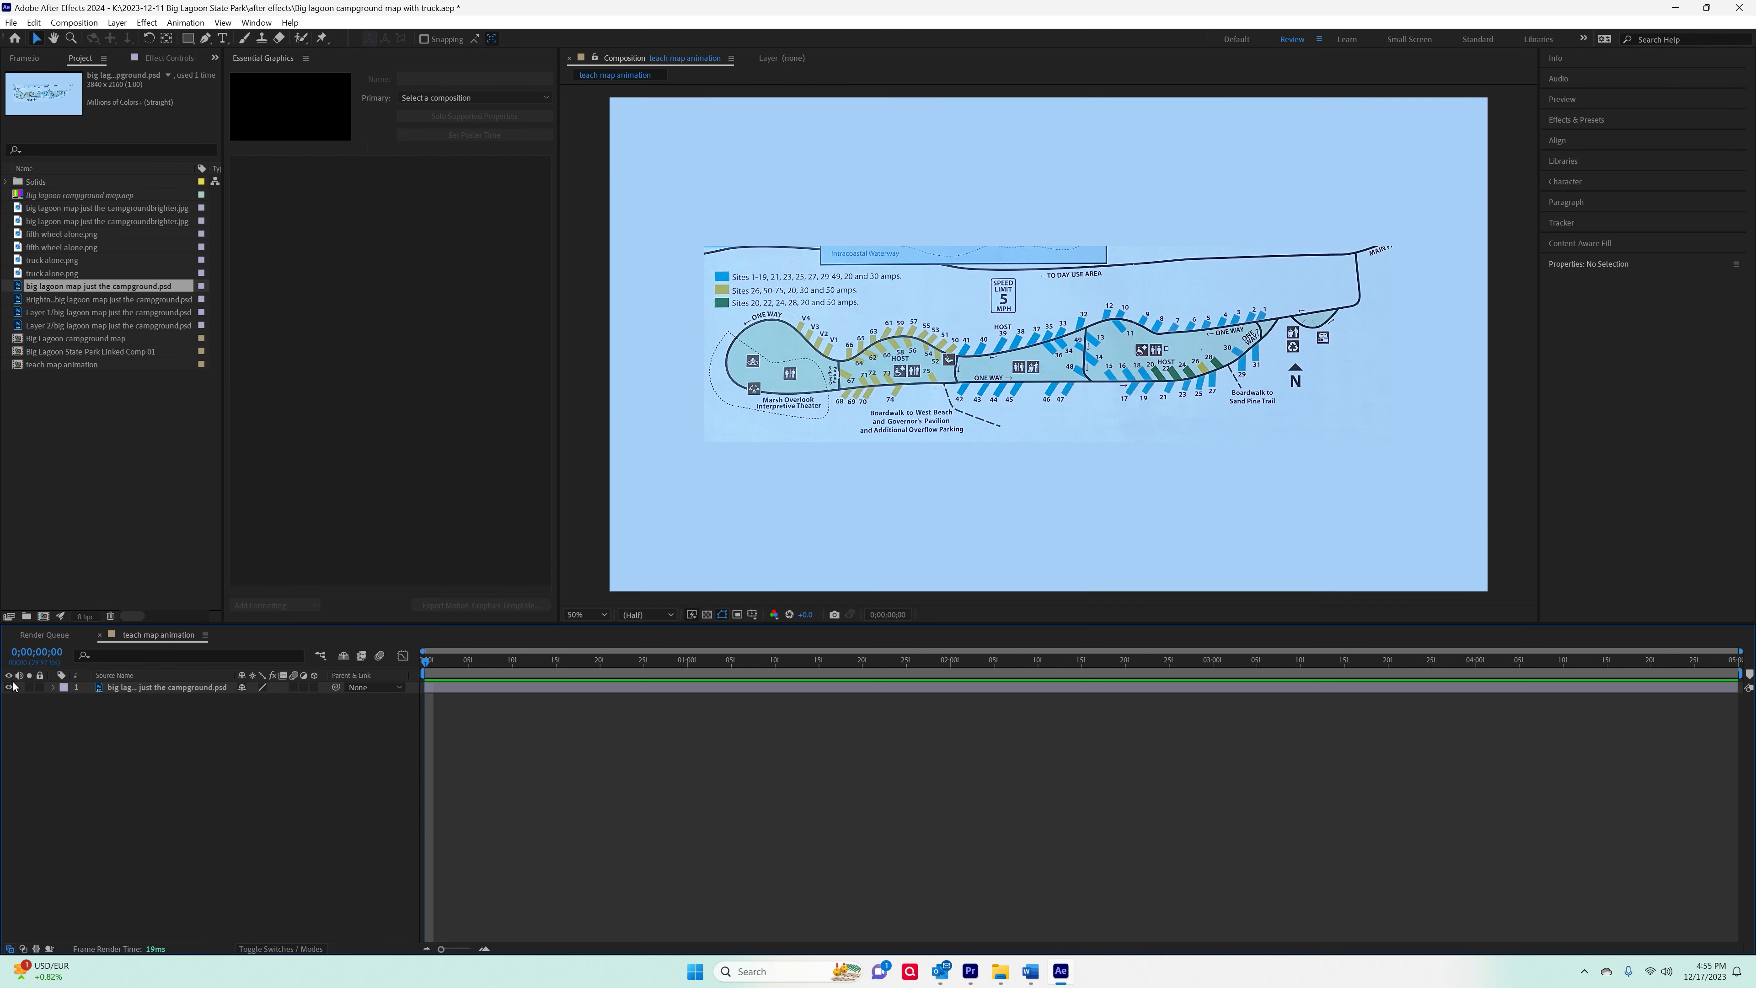
{"action": "left_click", "coordinate": [10, 688]}
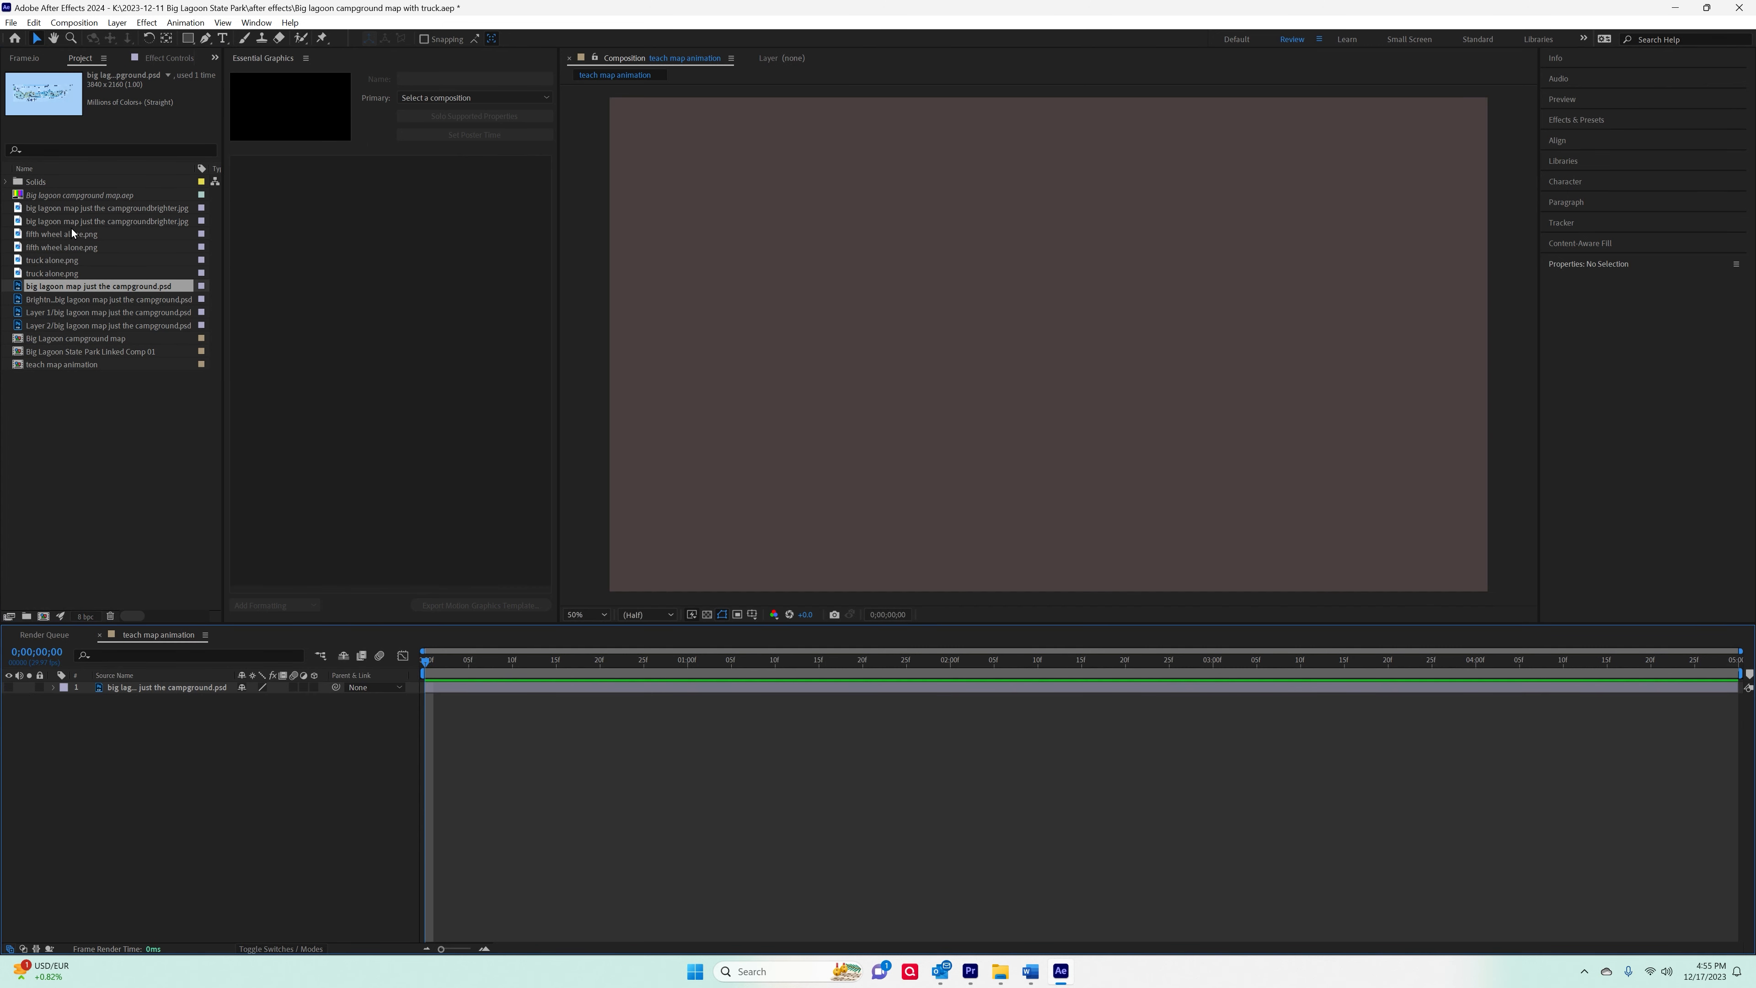
{"action": "left_click_drag", "start_coordinate": [78, 212], "coordinate": [76, 706]}
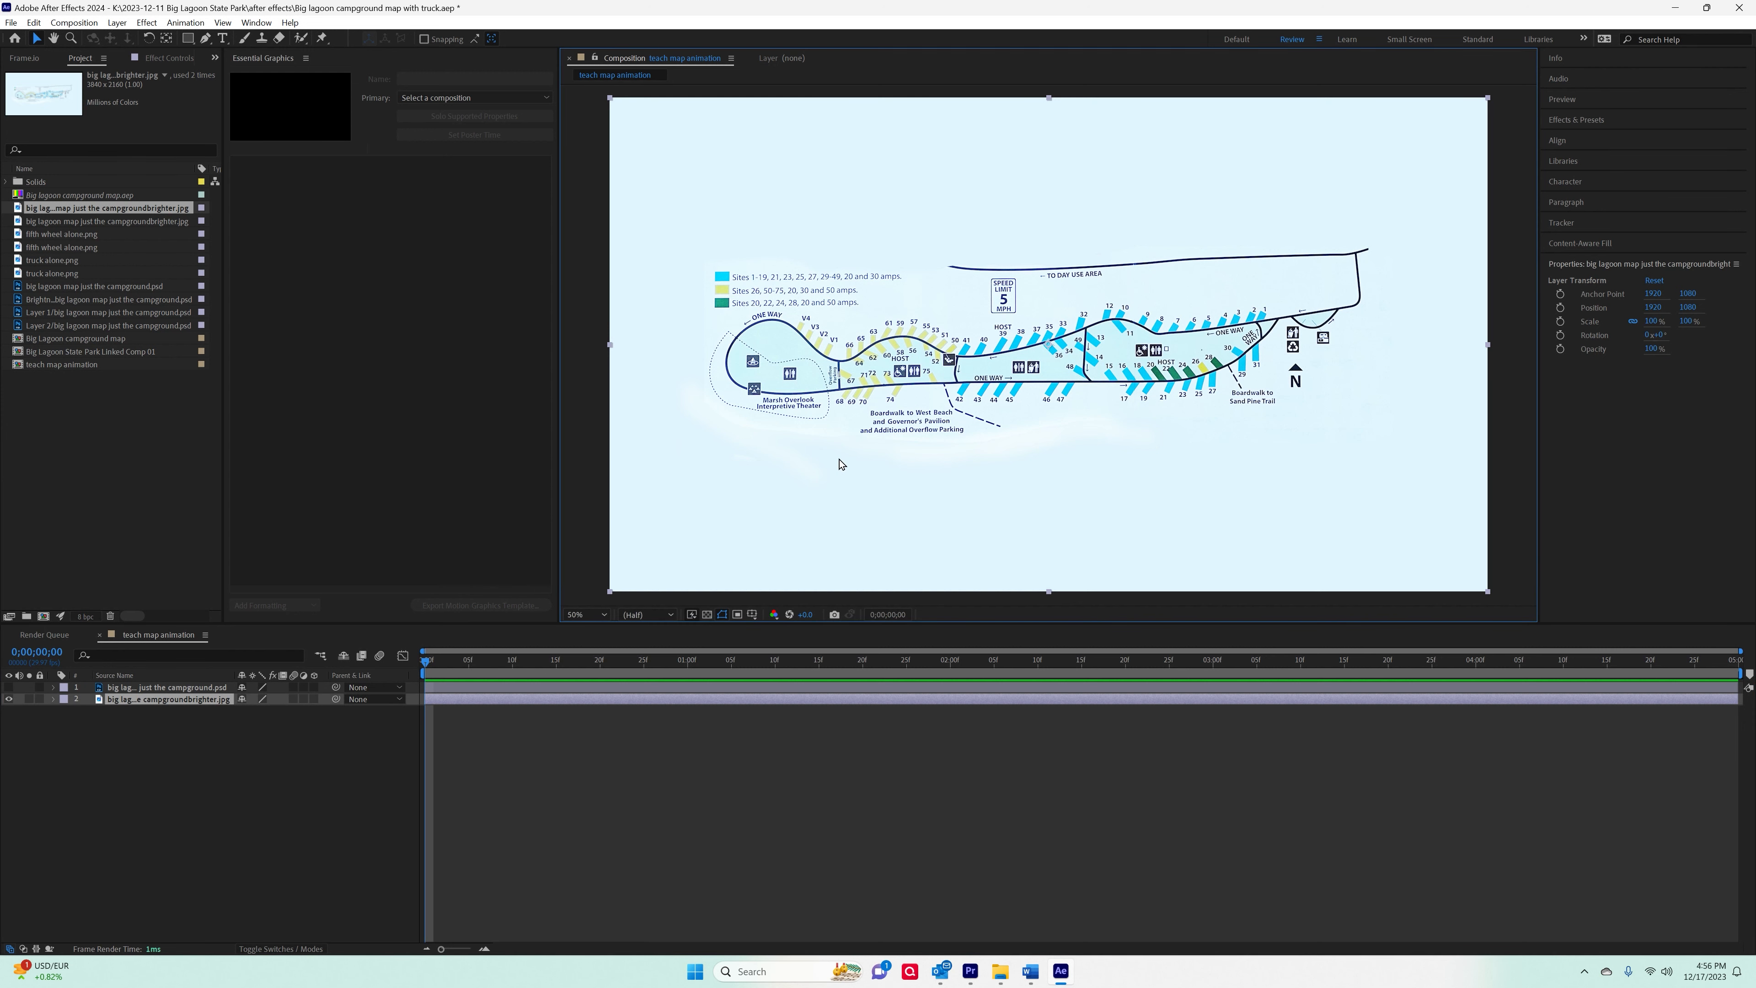
Enlarge the brighter campground map layer to about 130% and reposition it to about 1992, 1091.
{"action": "scroll", "coordinate": [841, 462], "scroll_direction": "down", "scroll_amount": 2}
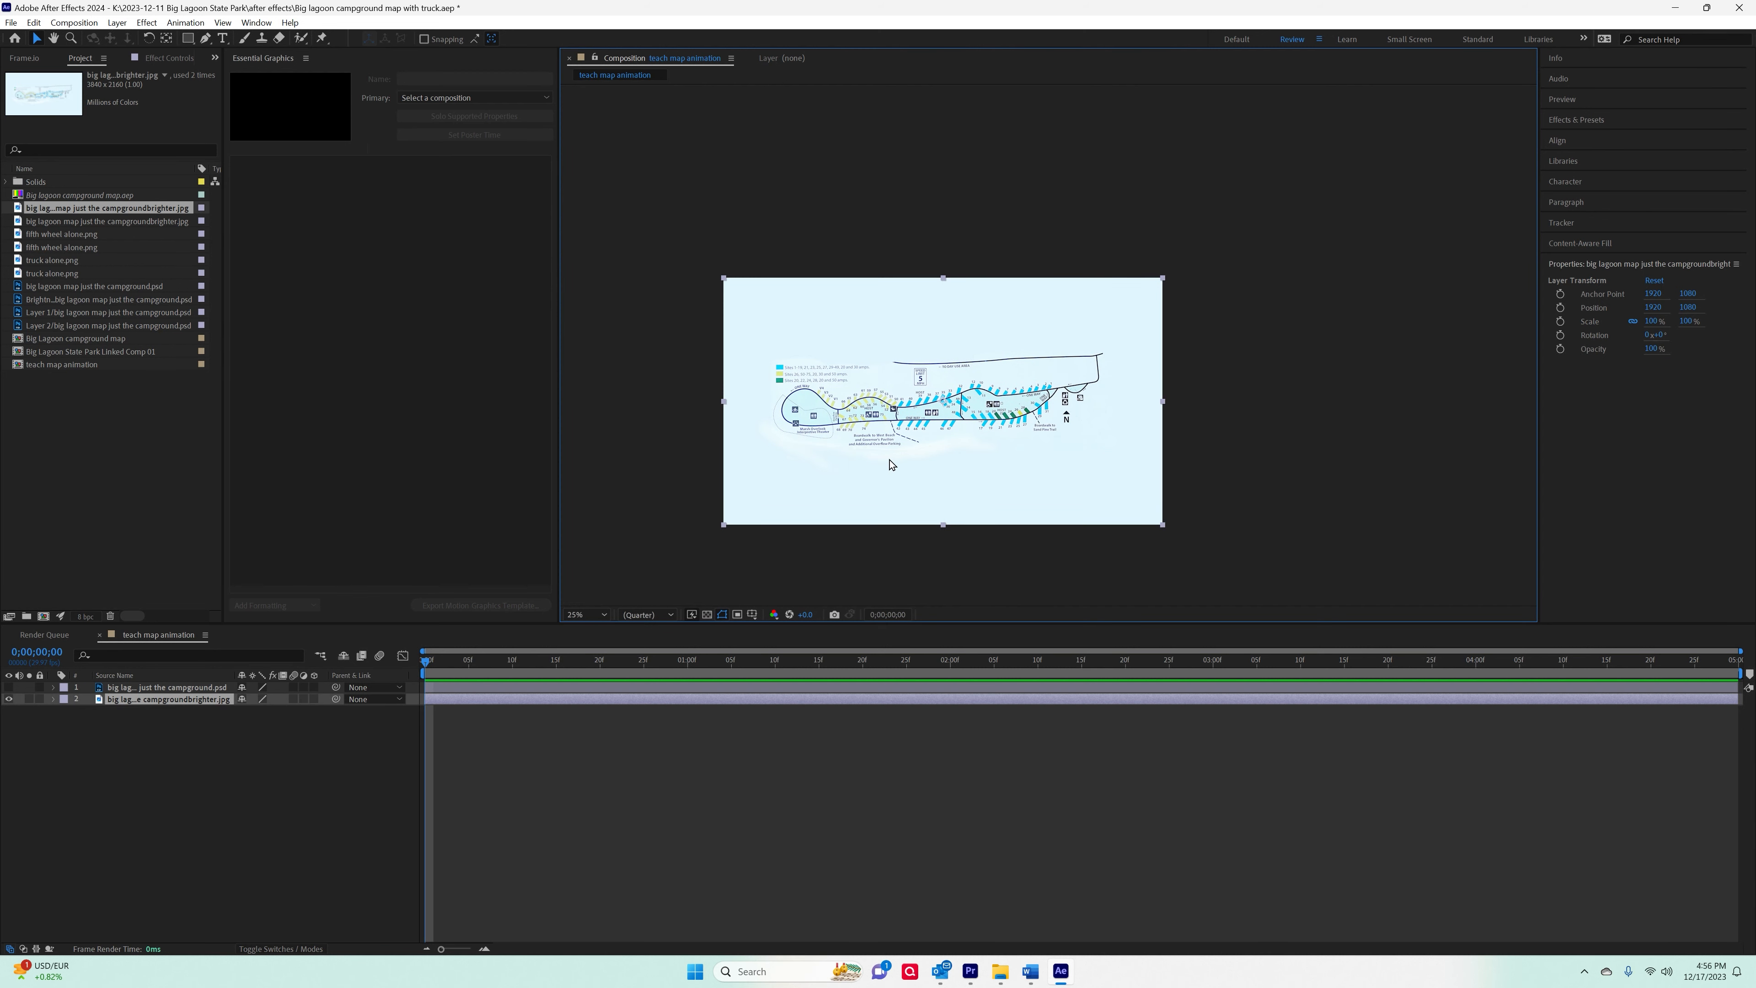
{"action": "left_click", "coordinate": [723, 529]}
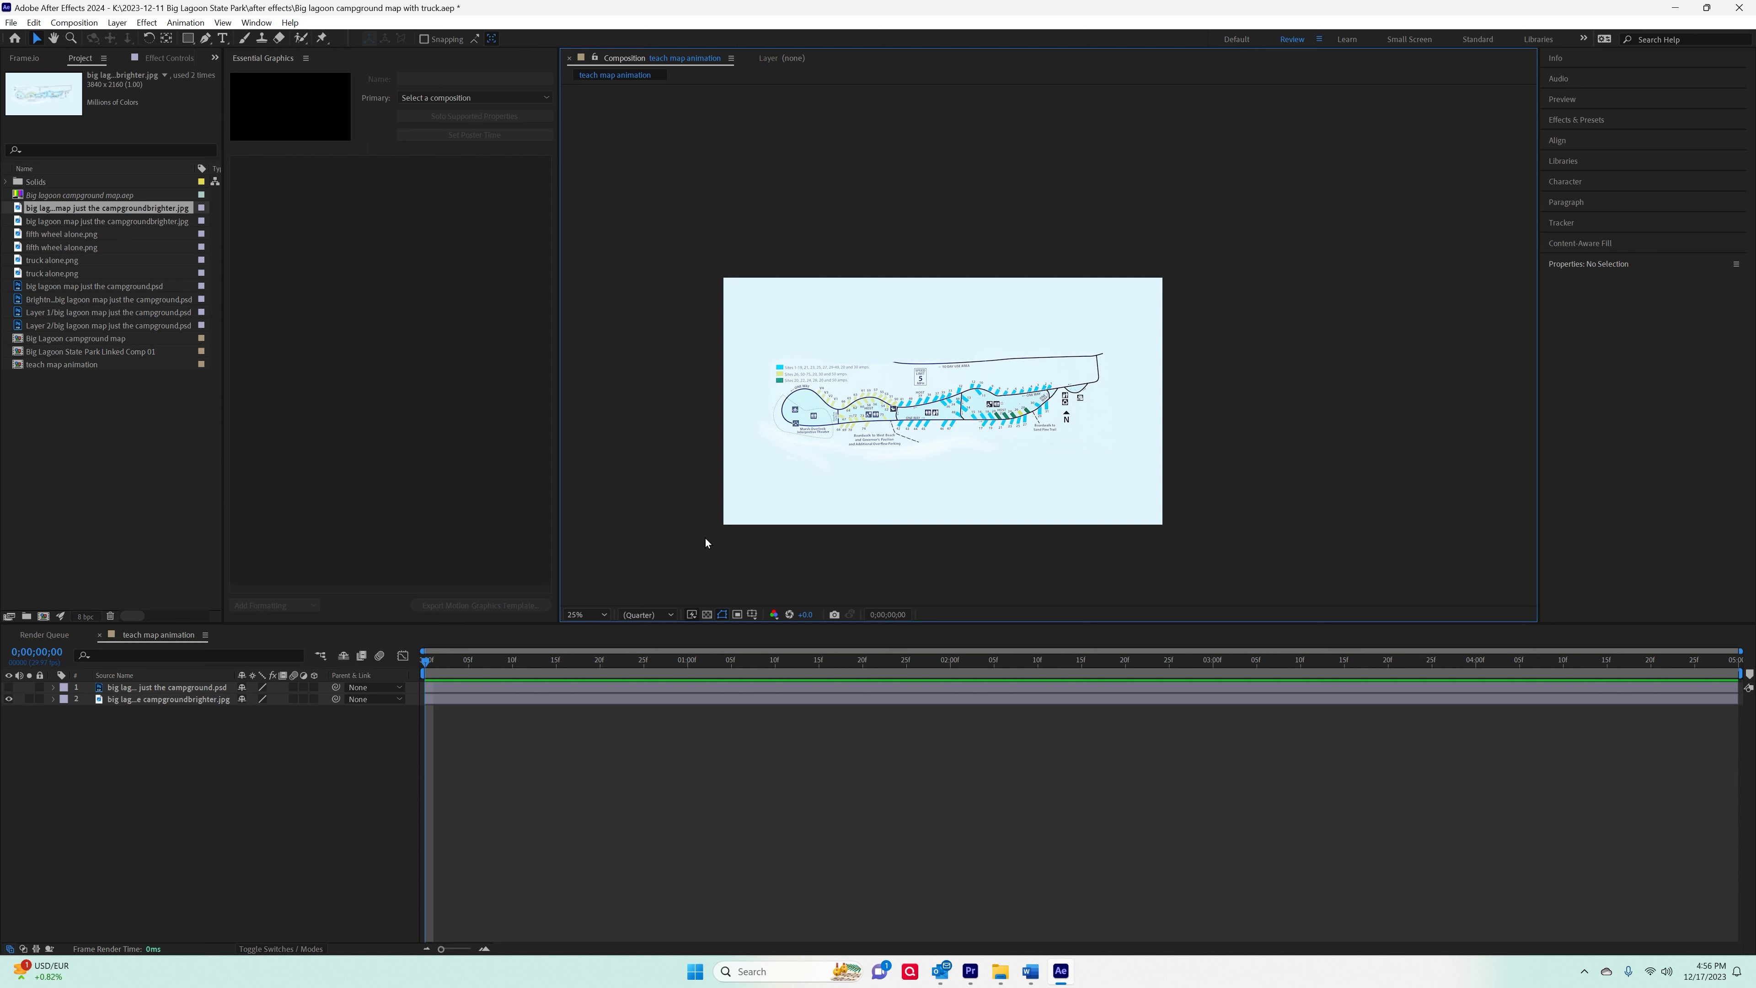
{"action": "left_click", "coordinate": [730, 522]}
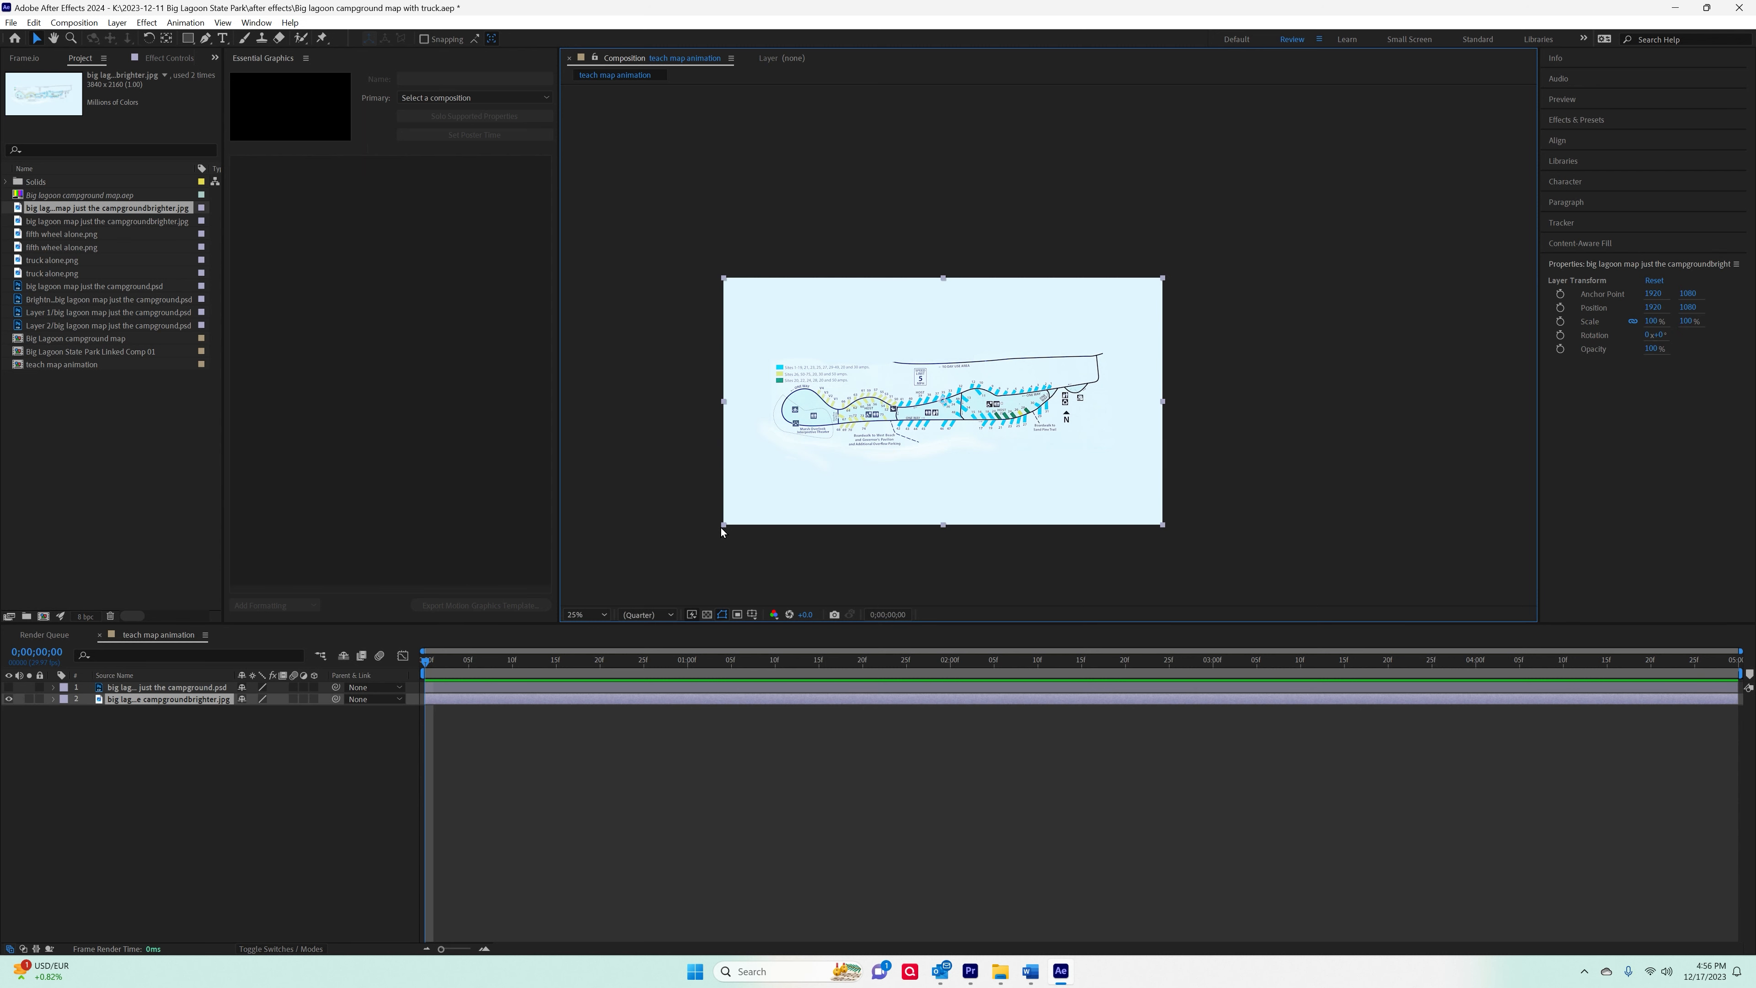
{"action": "left_click_drag", "start_coordinate": [724, 526], "coordinate": [697, 563]}
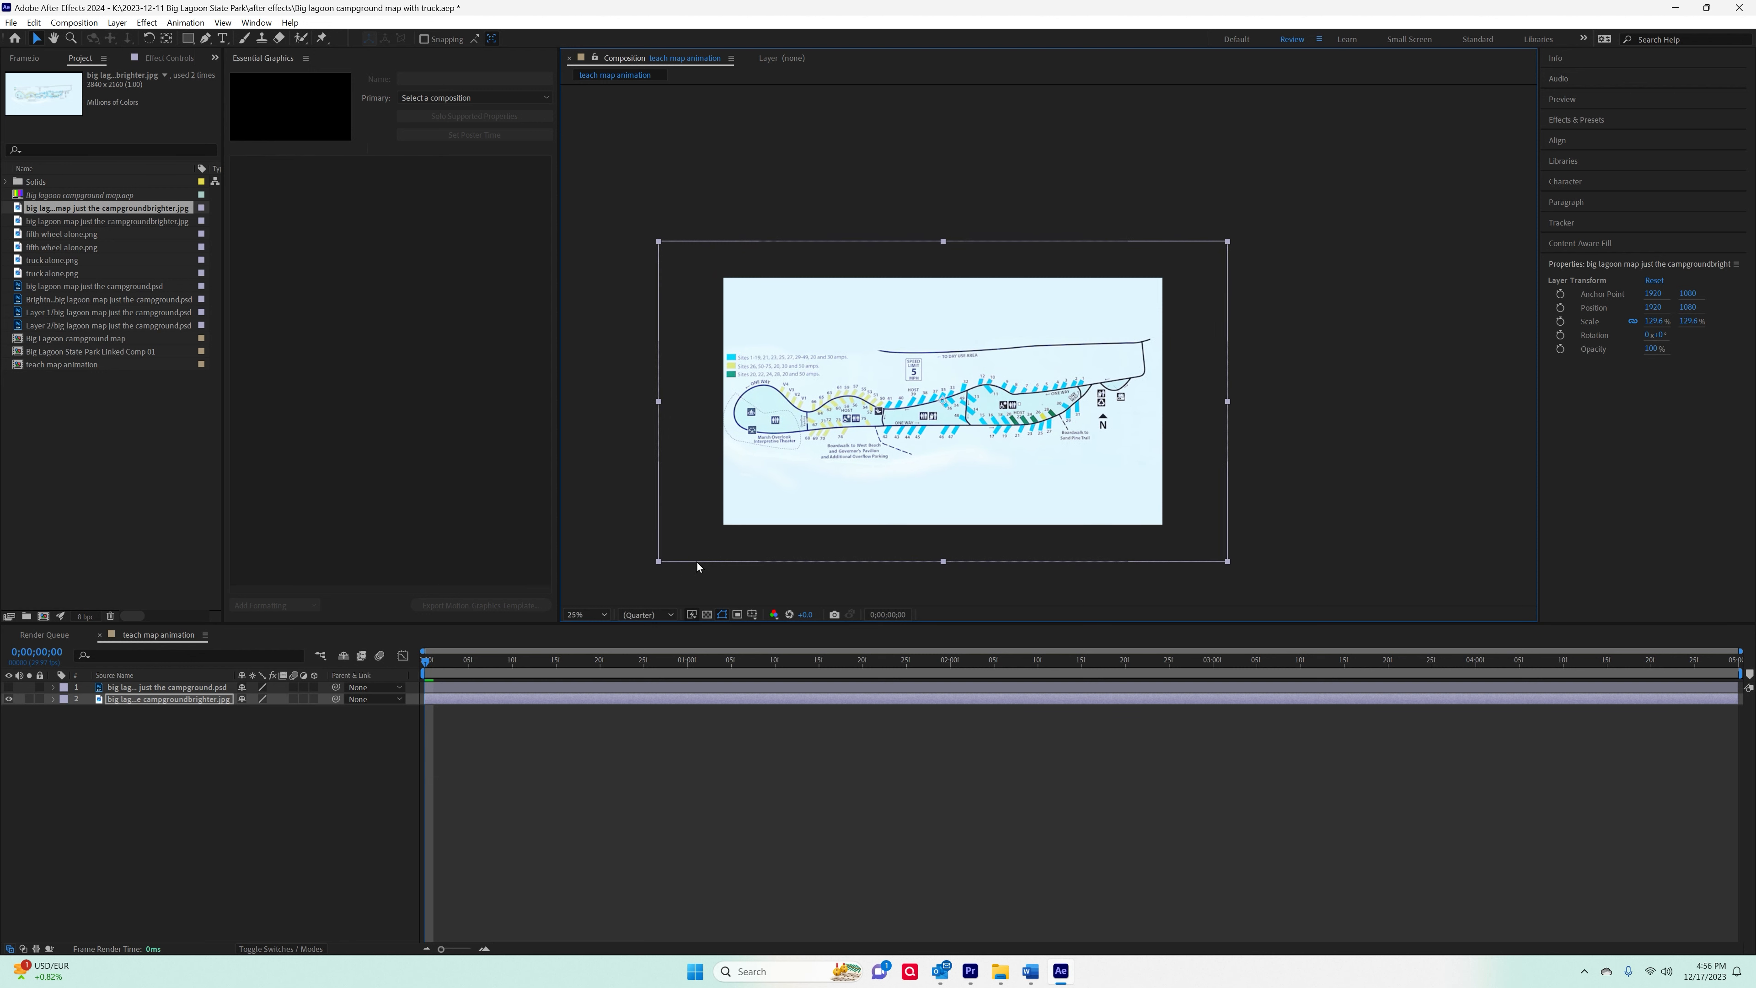
{"action": "left_click_drag", "start_coordinate": [824, 440], "coordinate": [830, 437]}
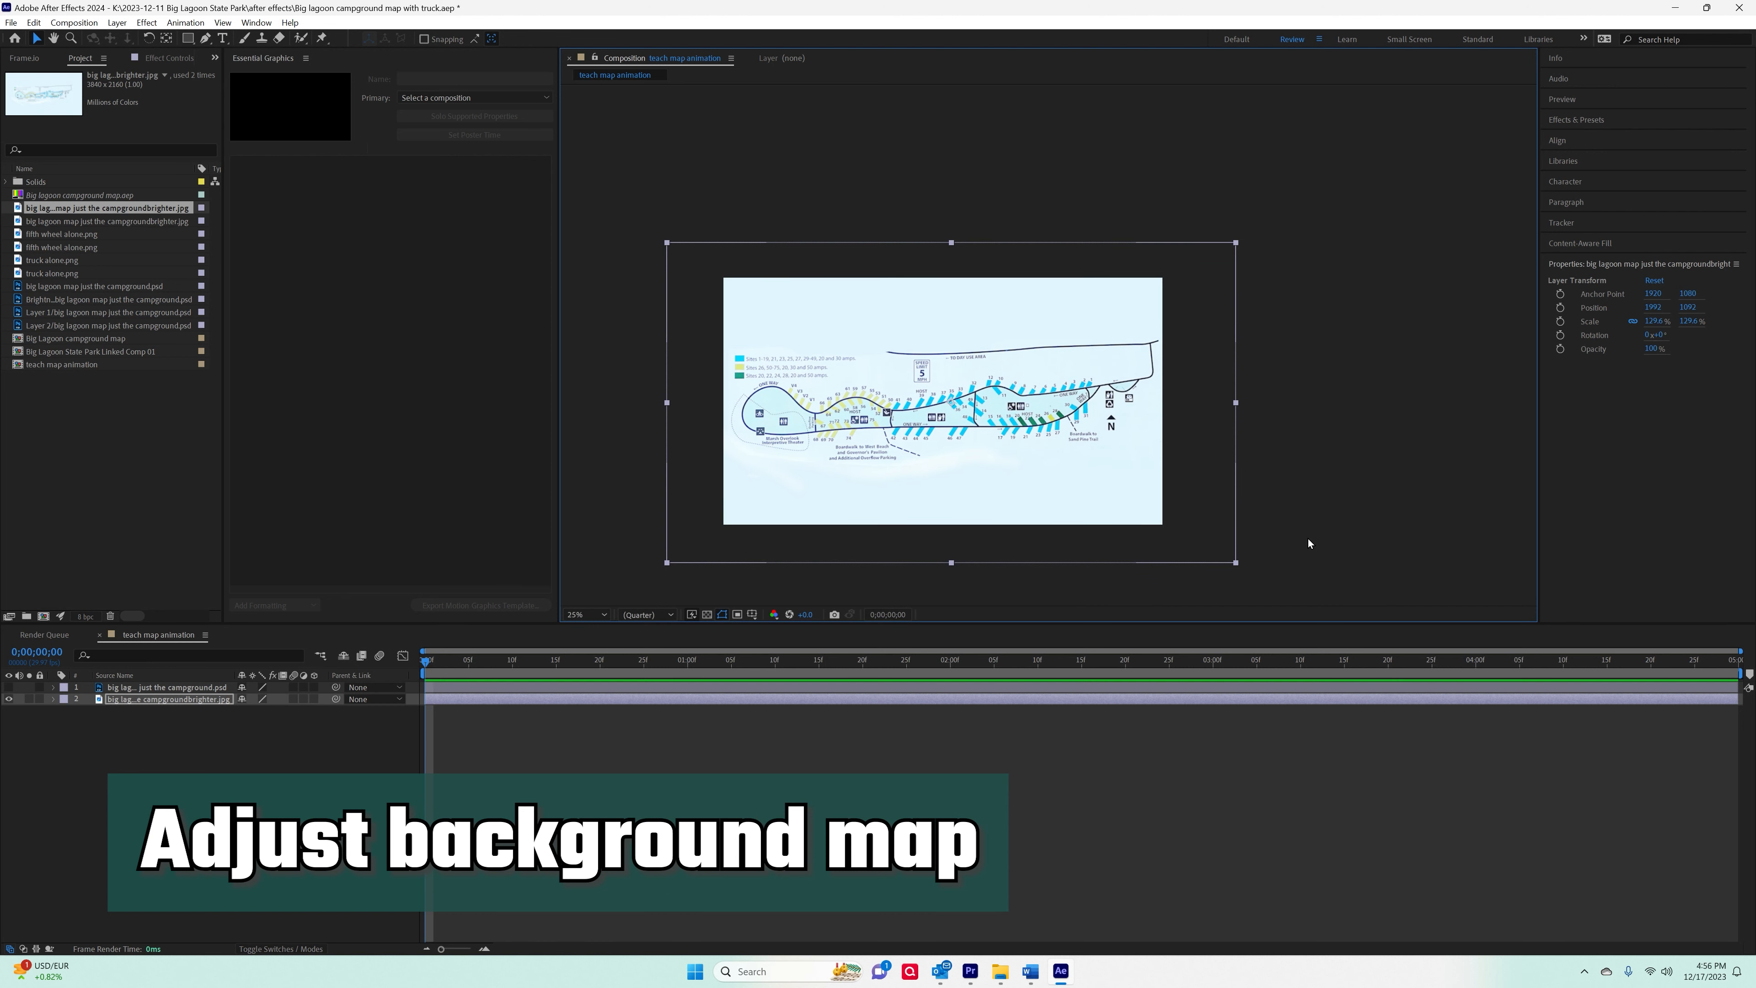
Compare the campground map's own layer view with the teach map animation composition view, ending in the composition.
{"action": "key", "text": "KP_Enter"}
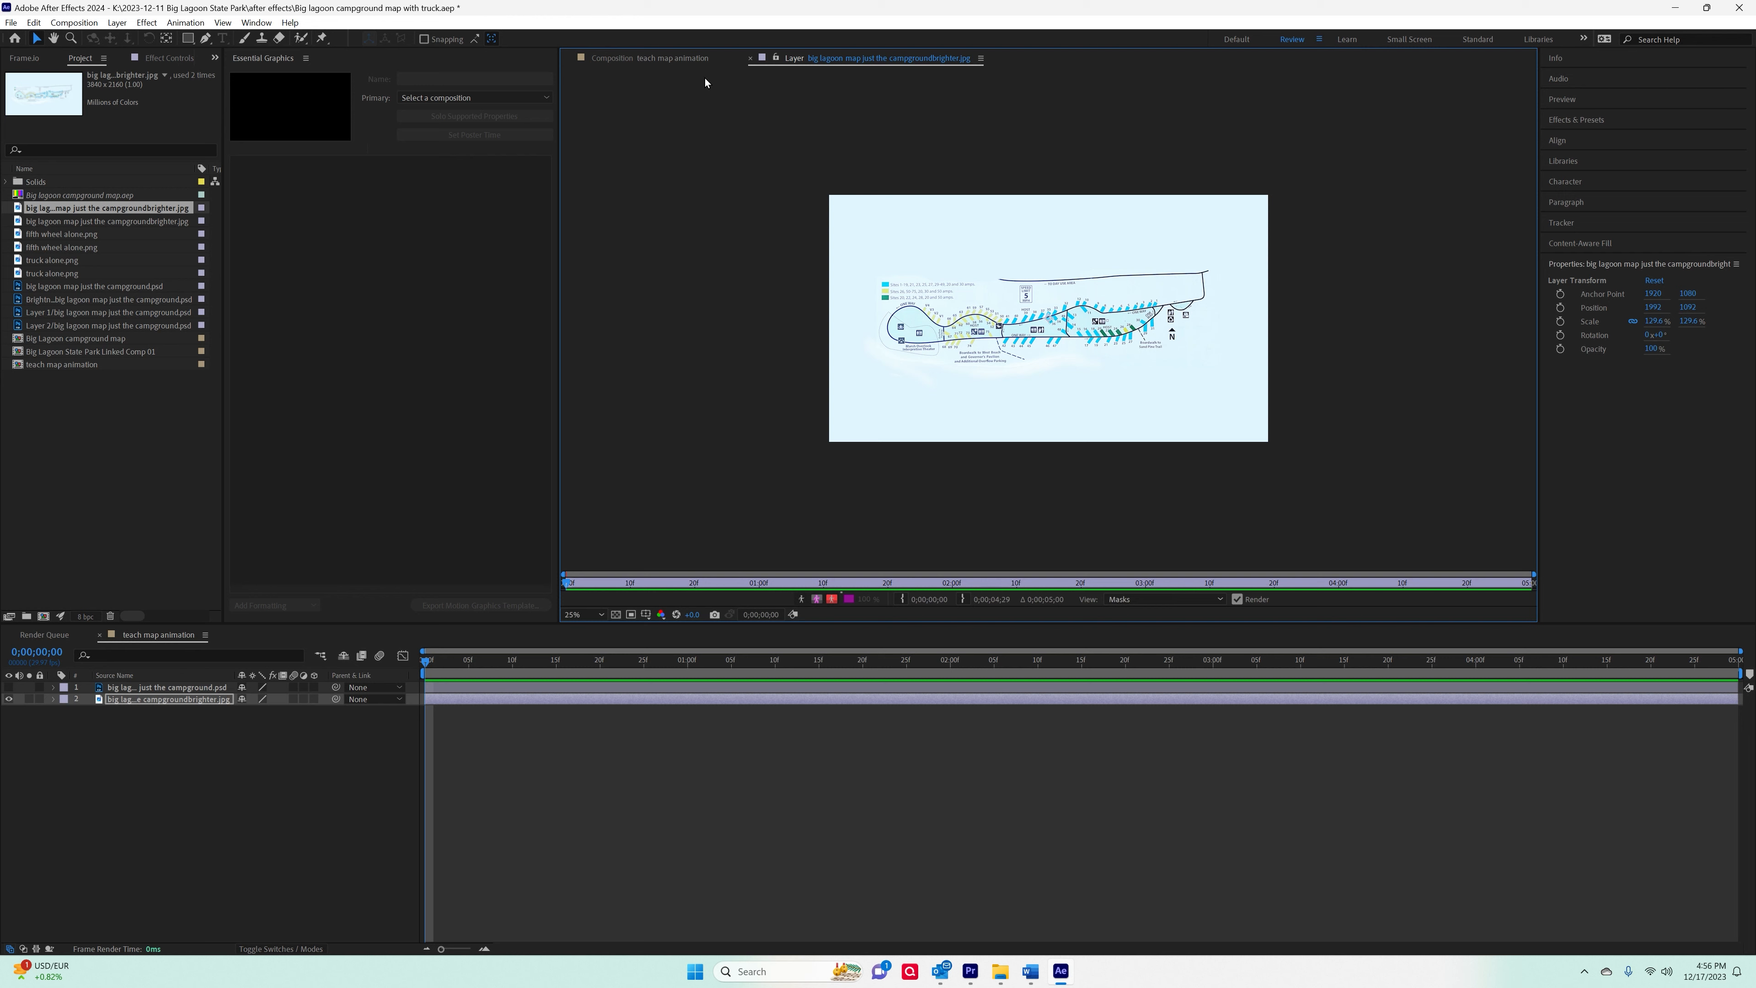
{"action": "left_click", "coordinate": [669, 58]}
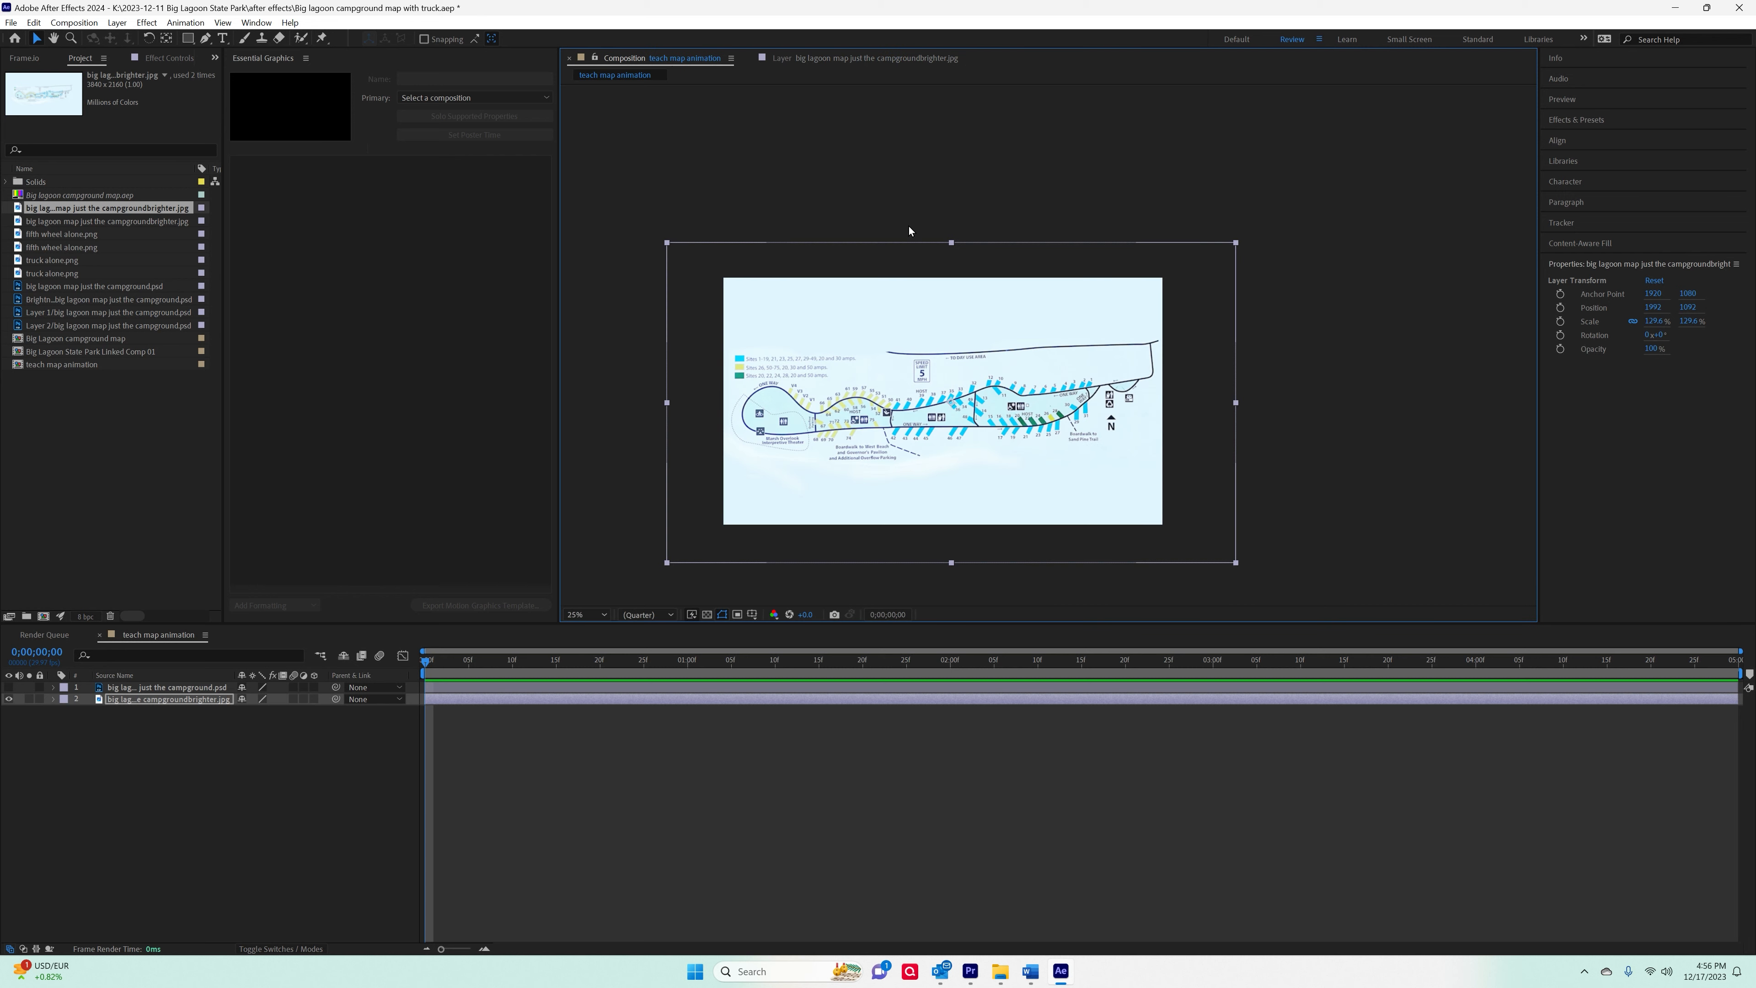
{"action": "left_click", "coordinate": [913, 188]}
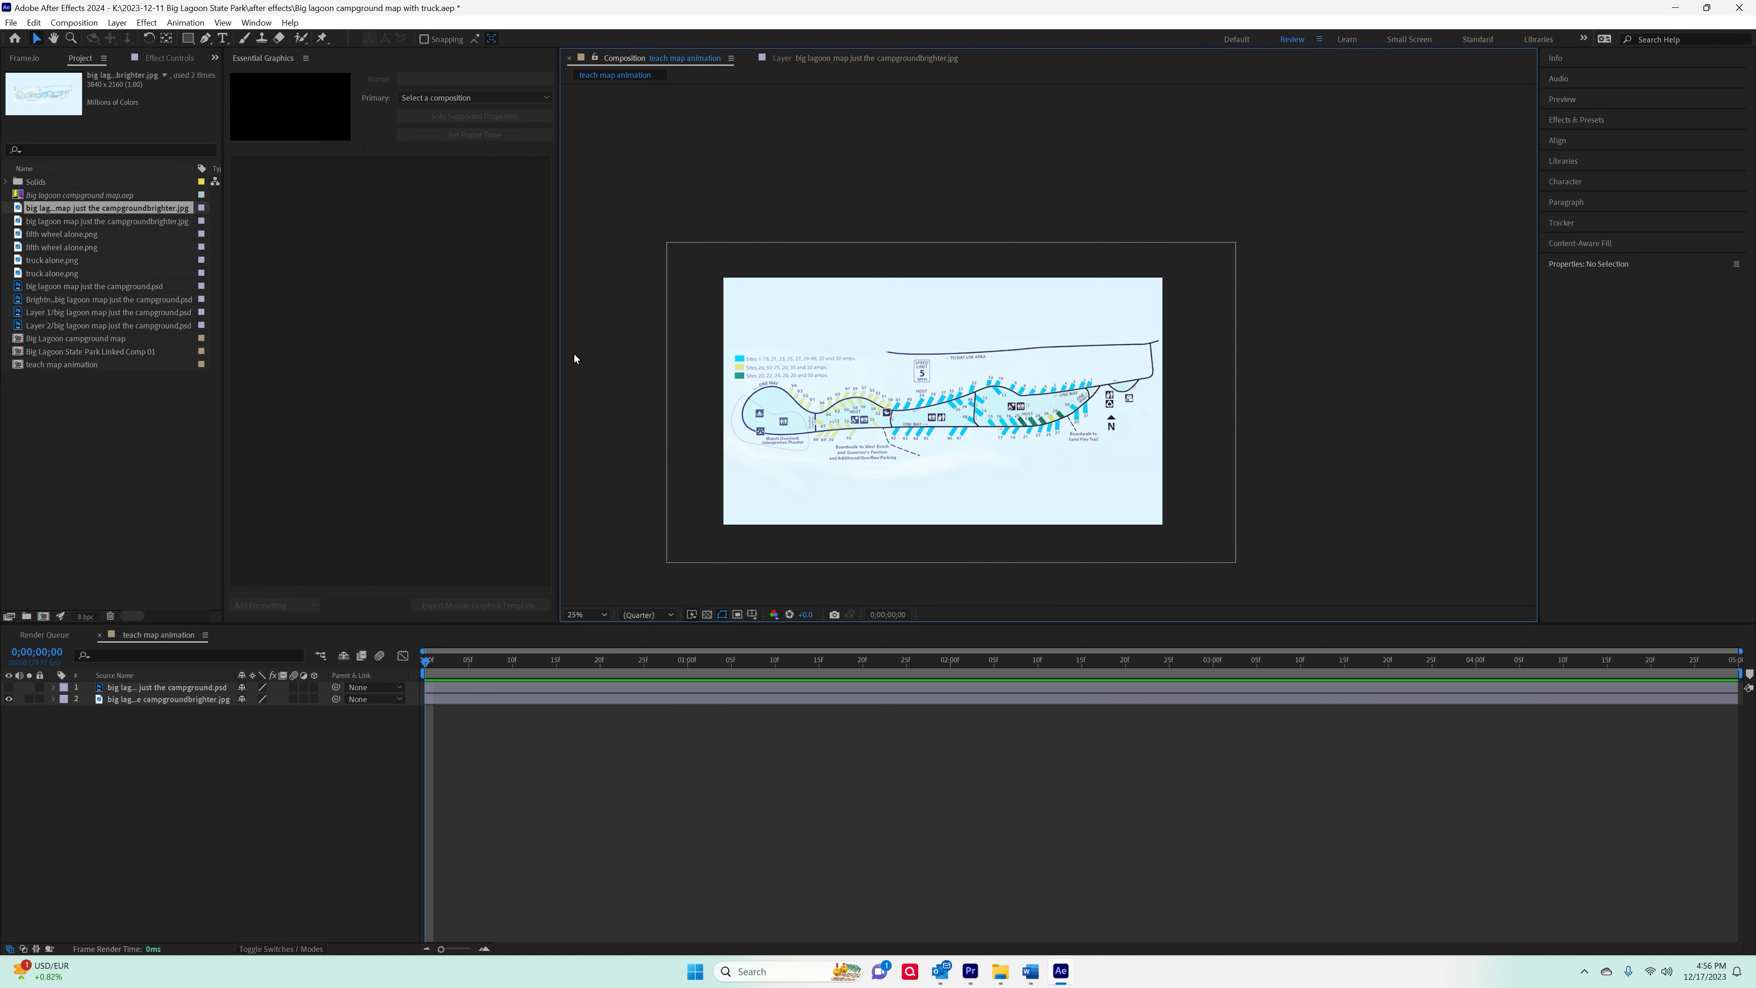
{"action": "left_click", "coordinate": [816, 57]}
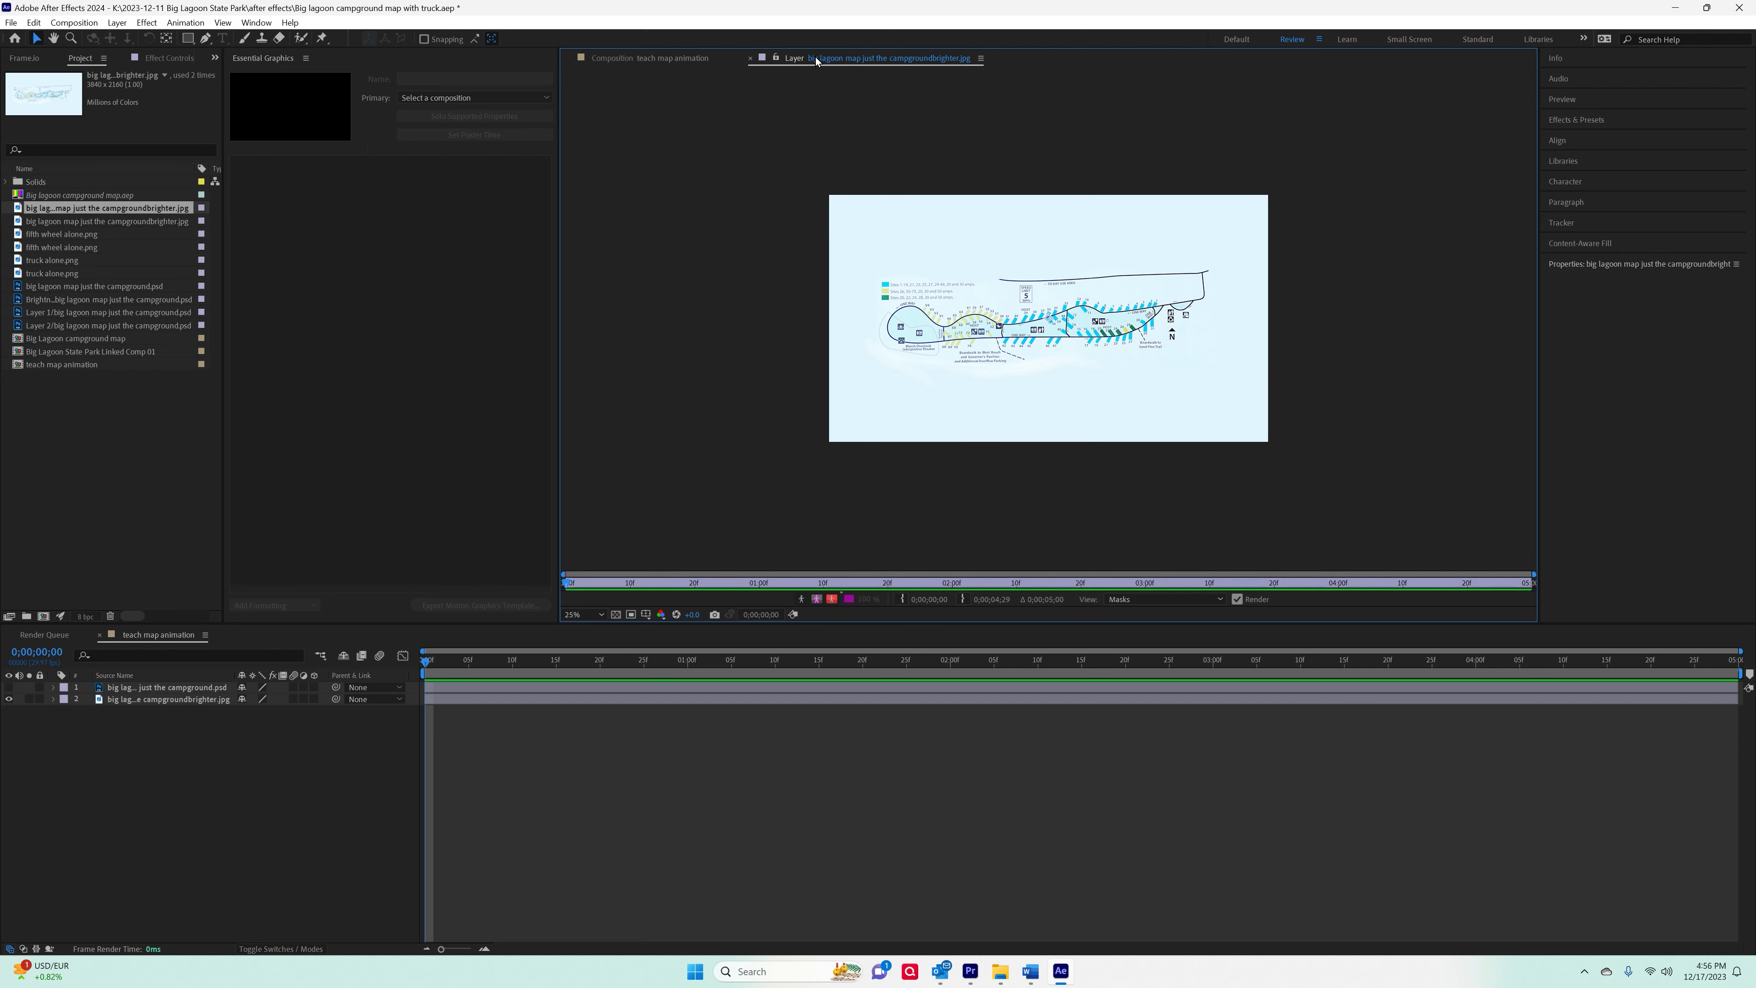
{"action": "left_click", "coordinate": [668, 57]}
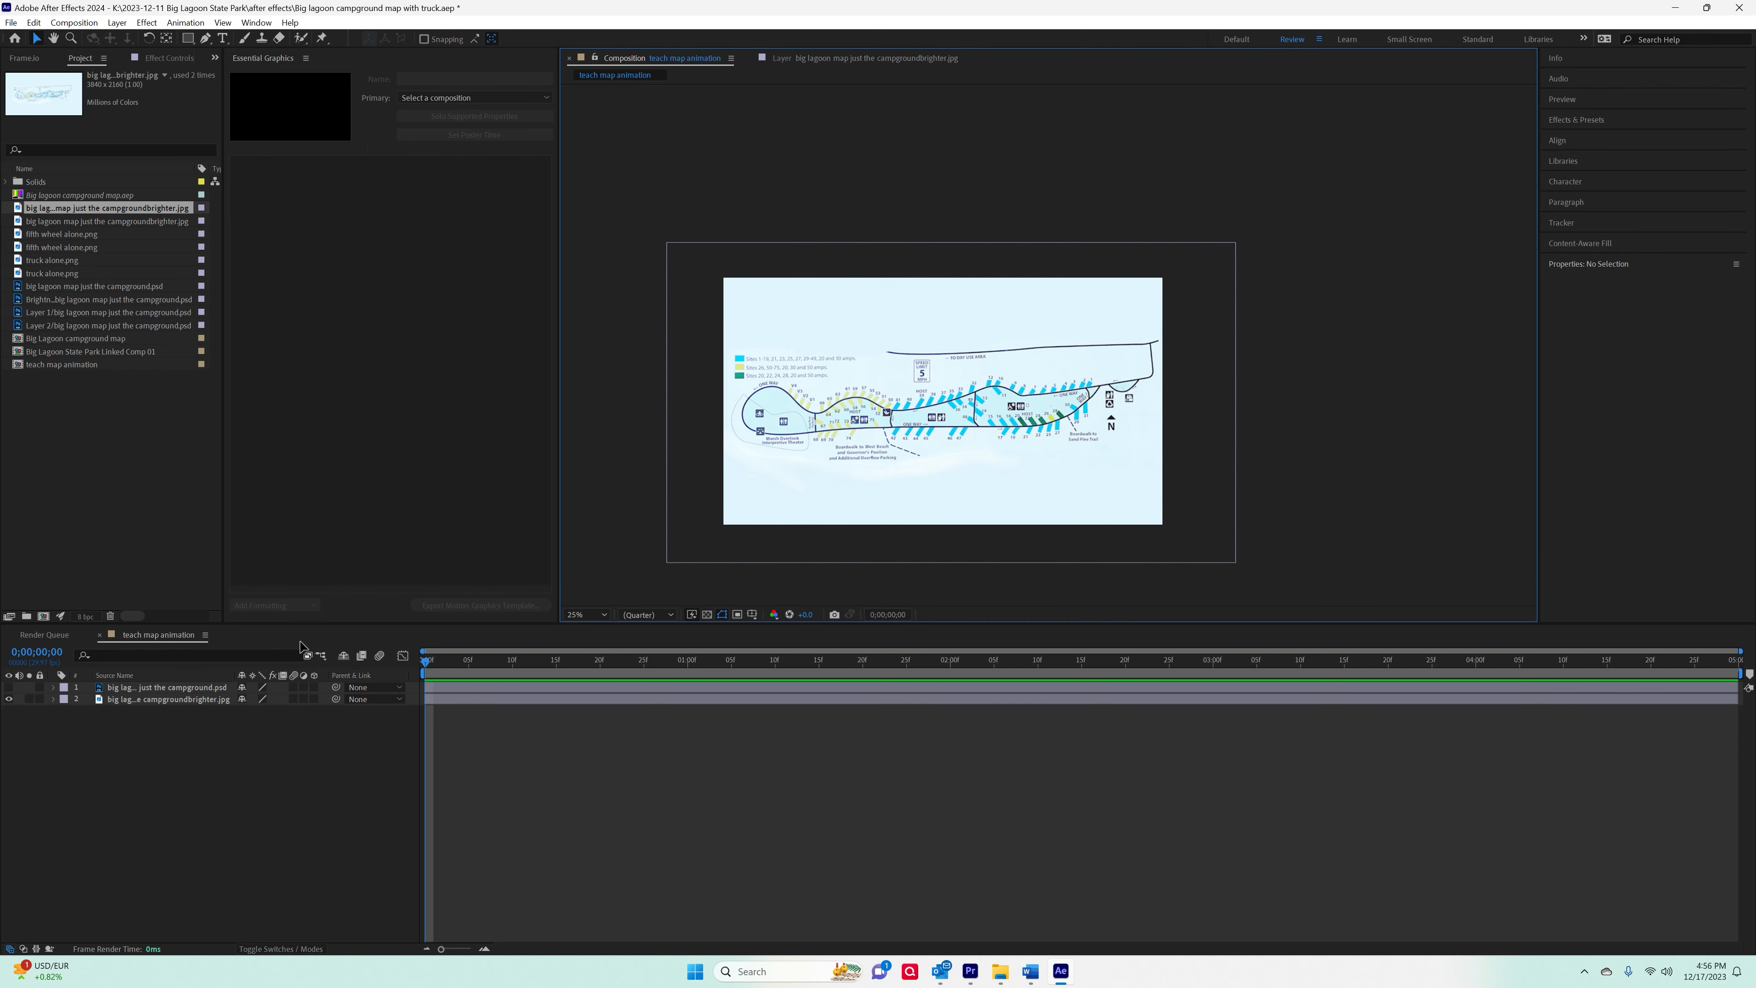
{"action": "left_click", "coordinate": [833, 59]}
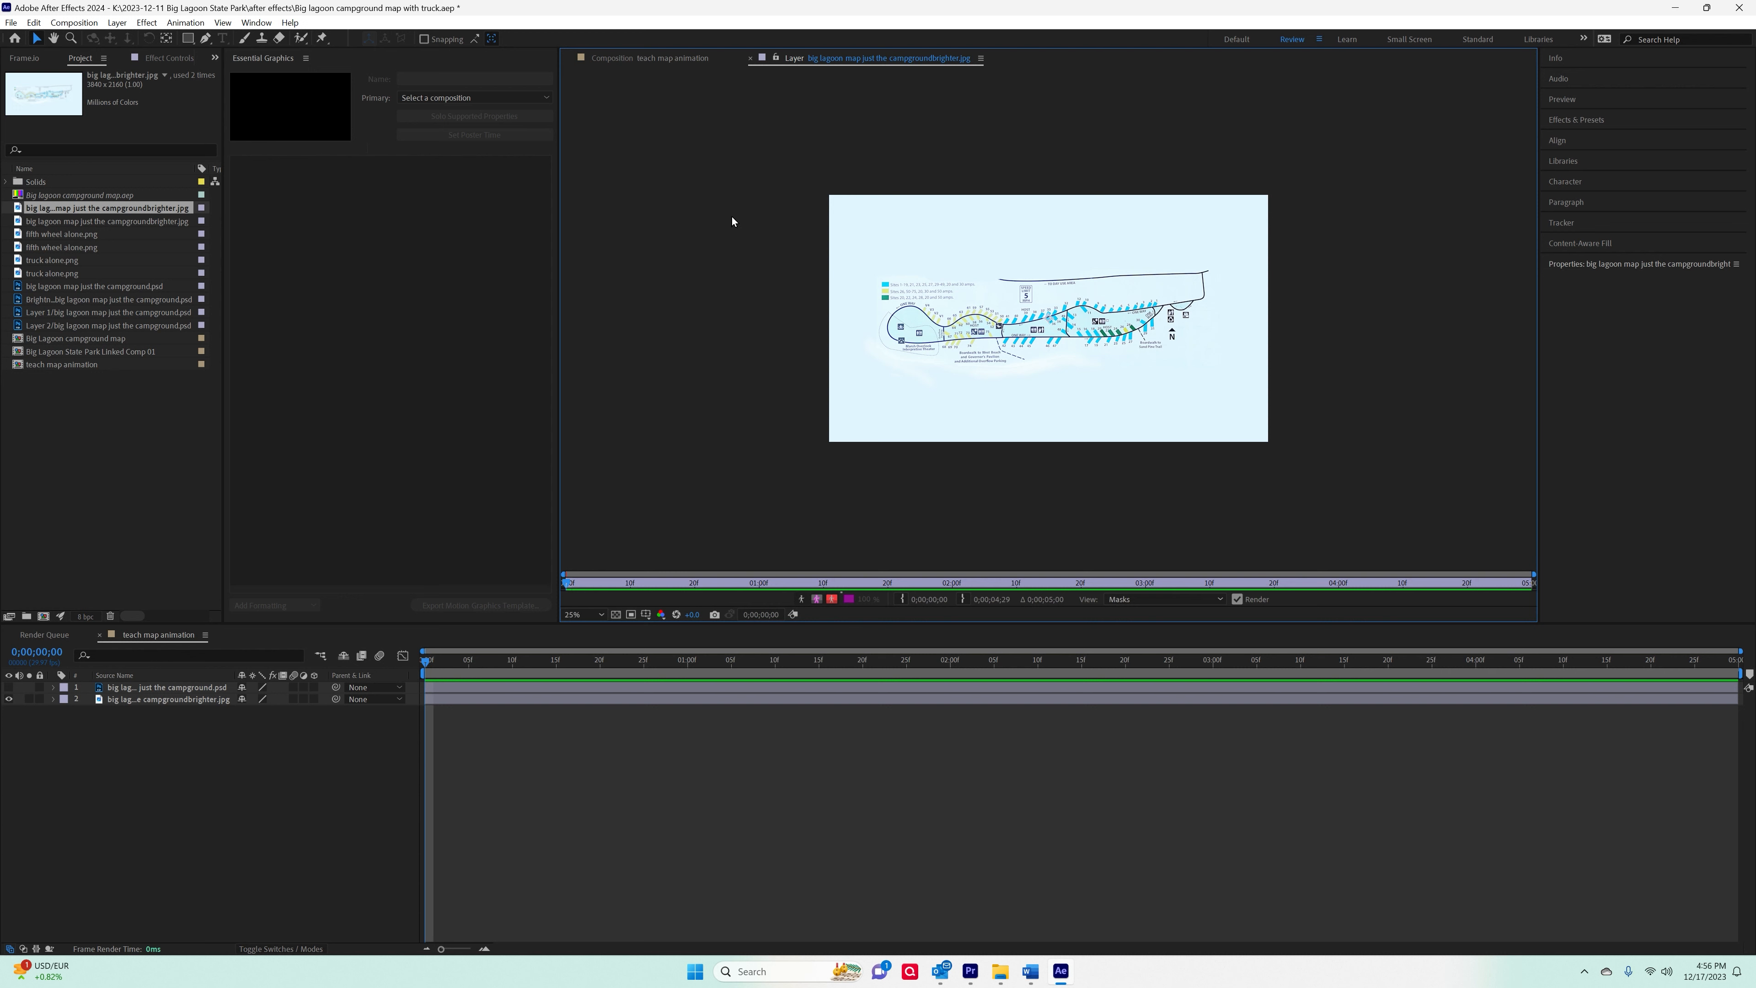
{"action": "left_click", "coordinate": [648, 59]}
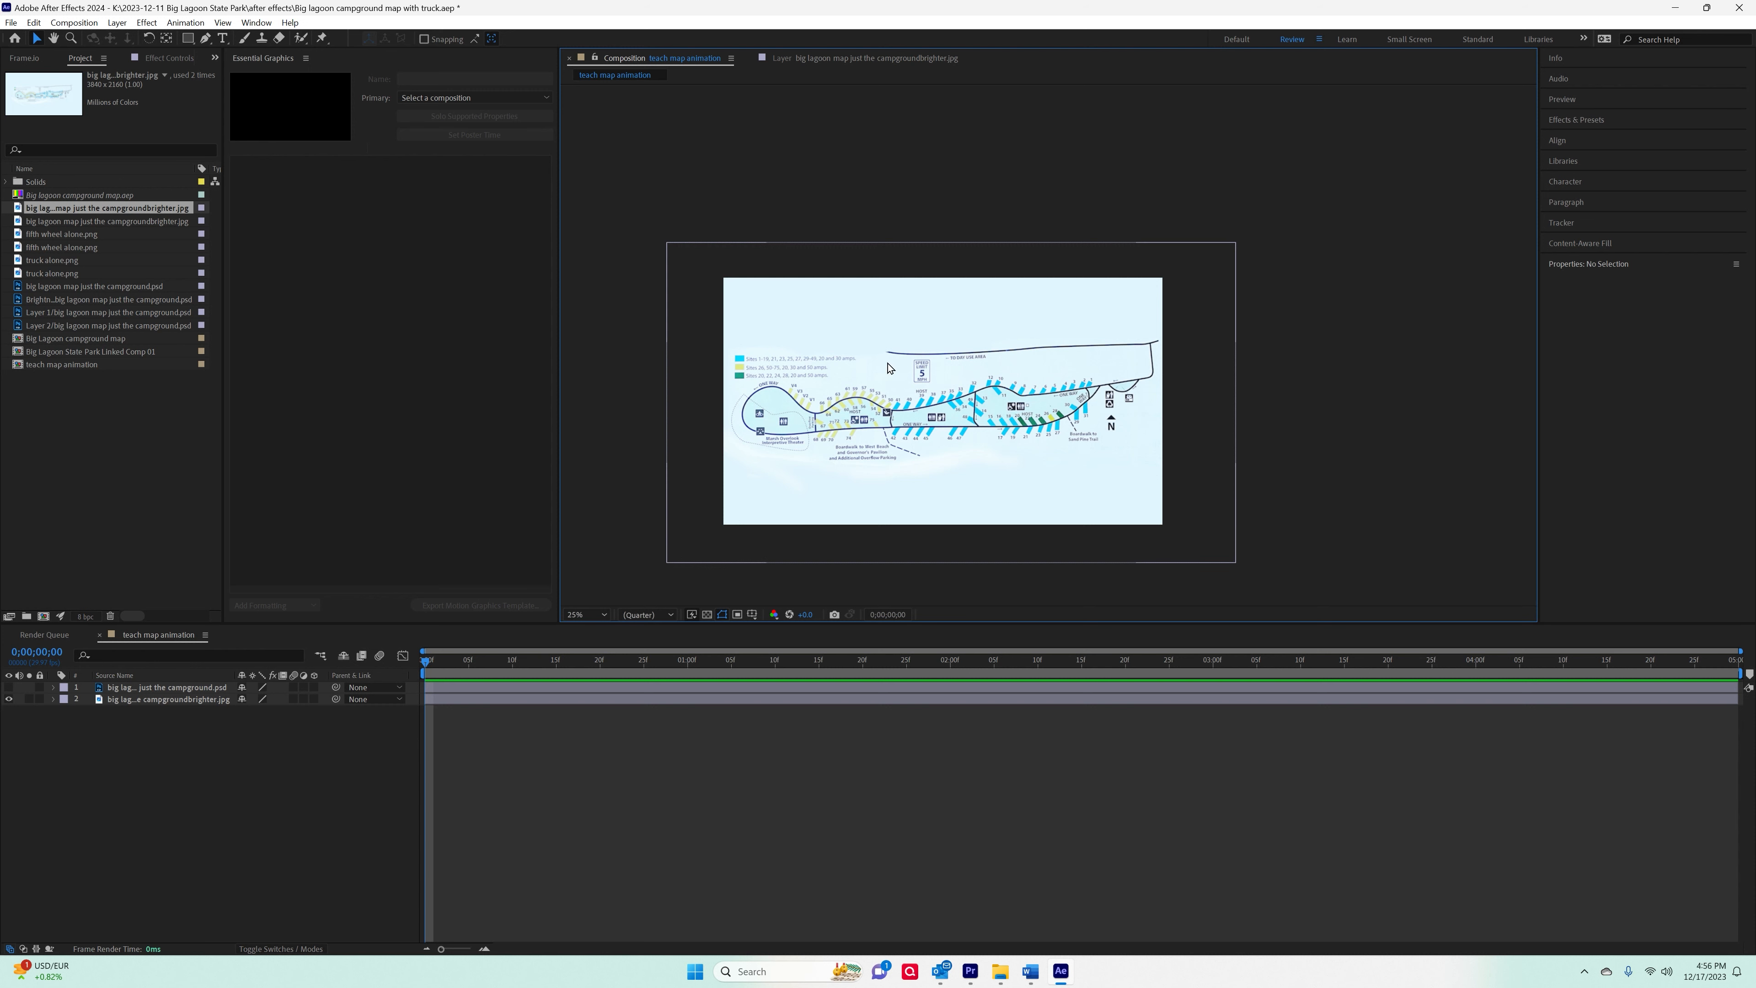
Lock the brighter campground map layer and switch the timeline's name column to show layer names.
{"action": "left_click", "coordinate": [40, 698]}
{"action": "key", "text": "period"}
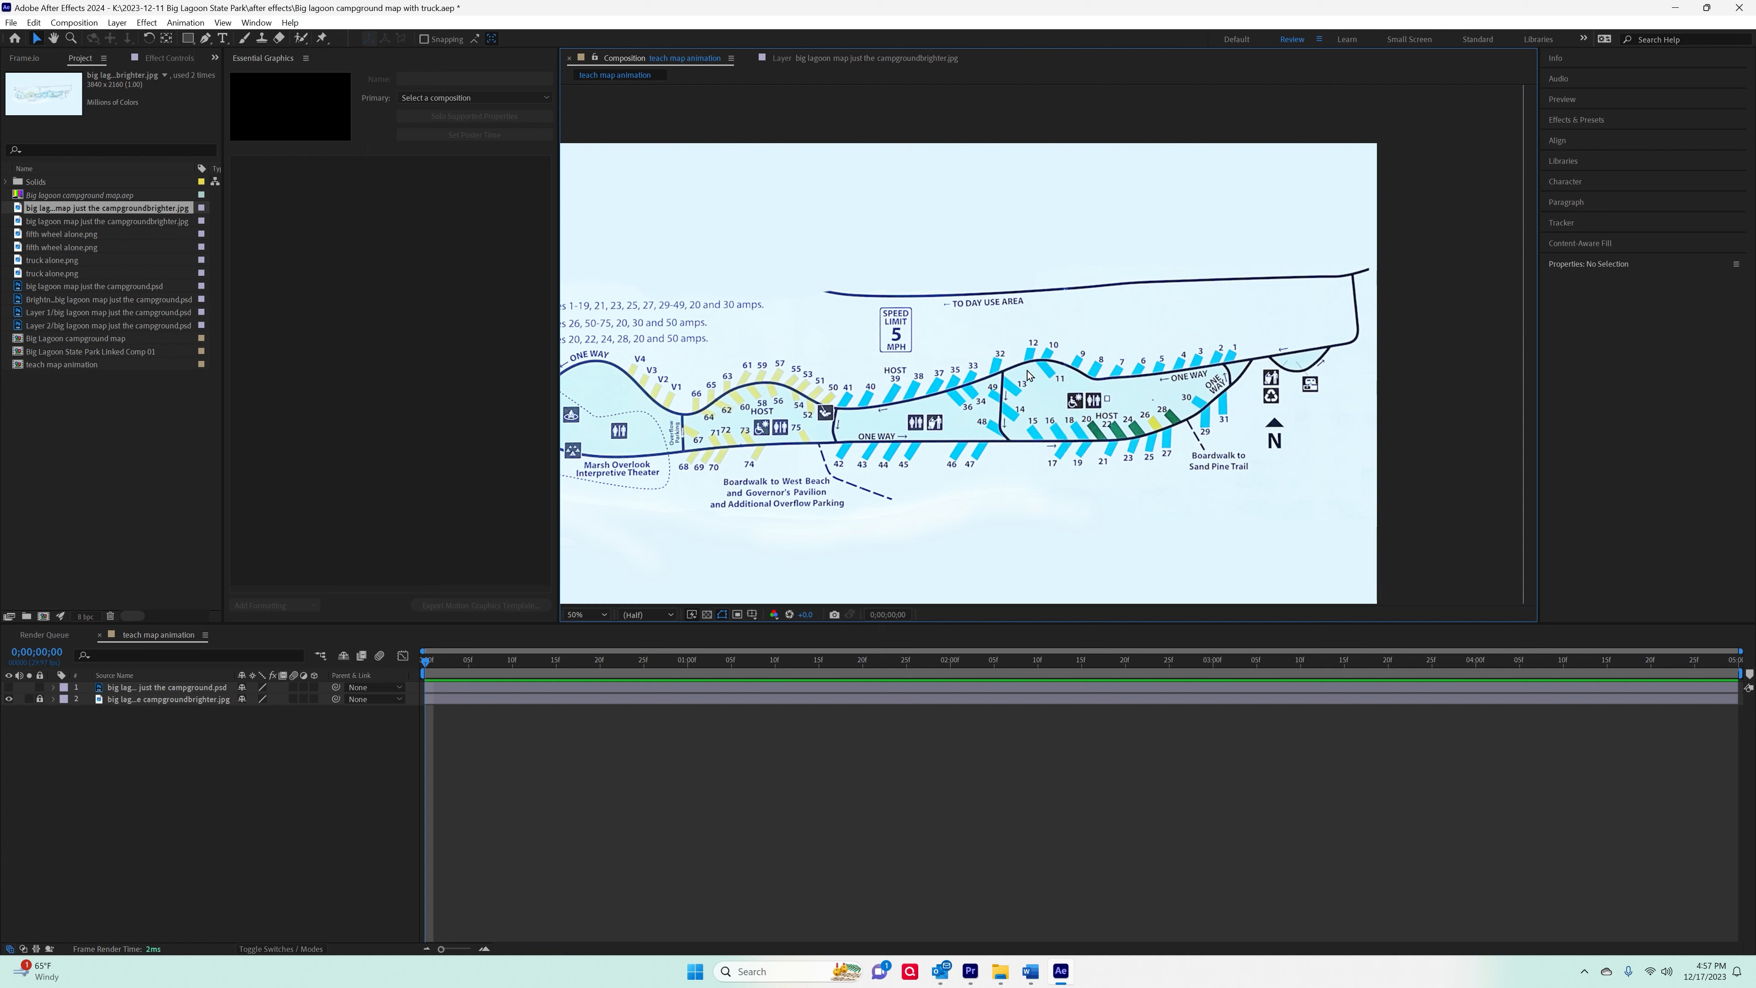
{"action": "key", "text": "comma"}
{"action": "key", "text": "period"}
{"action": "left_click_drag", "start_coordinate": [804, 378], "coordinate": [909, 339]}
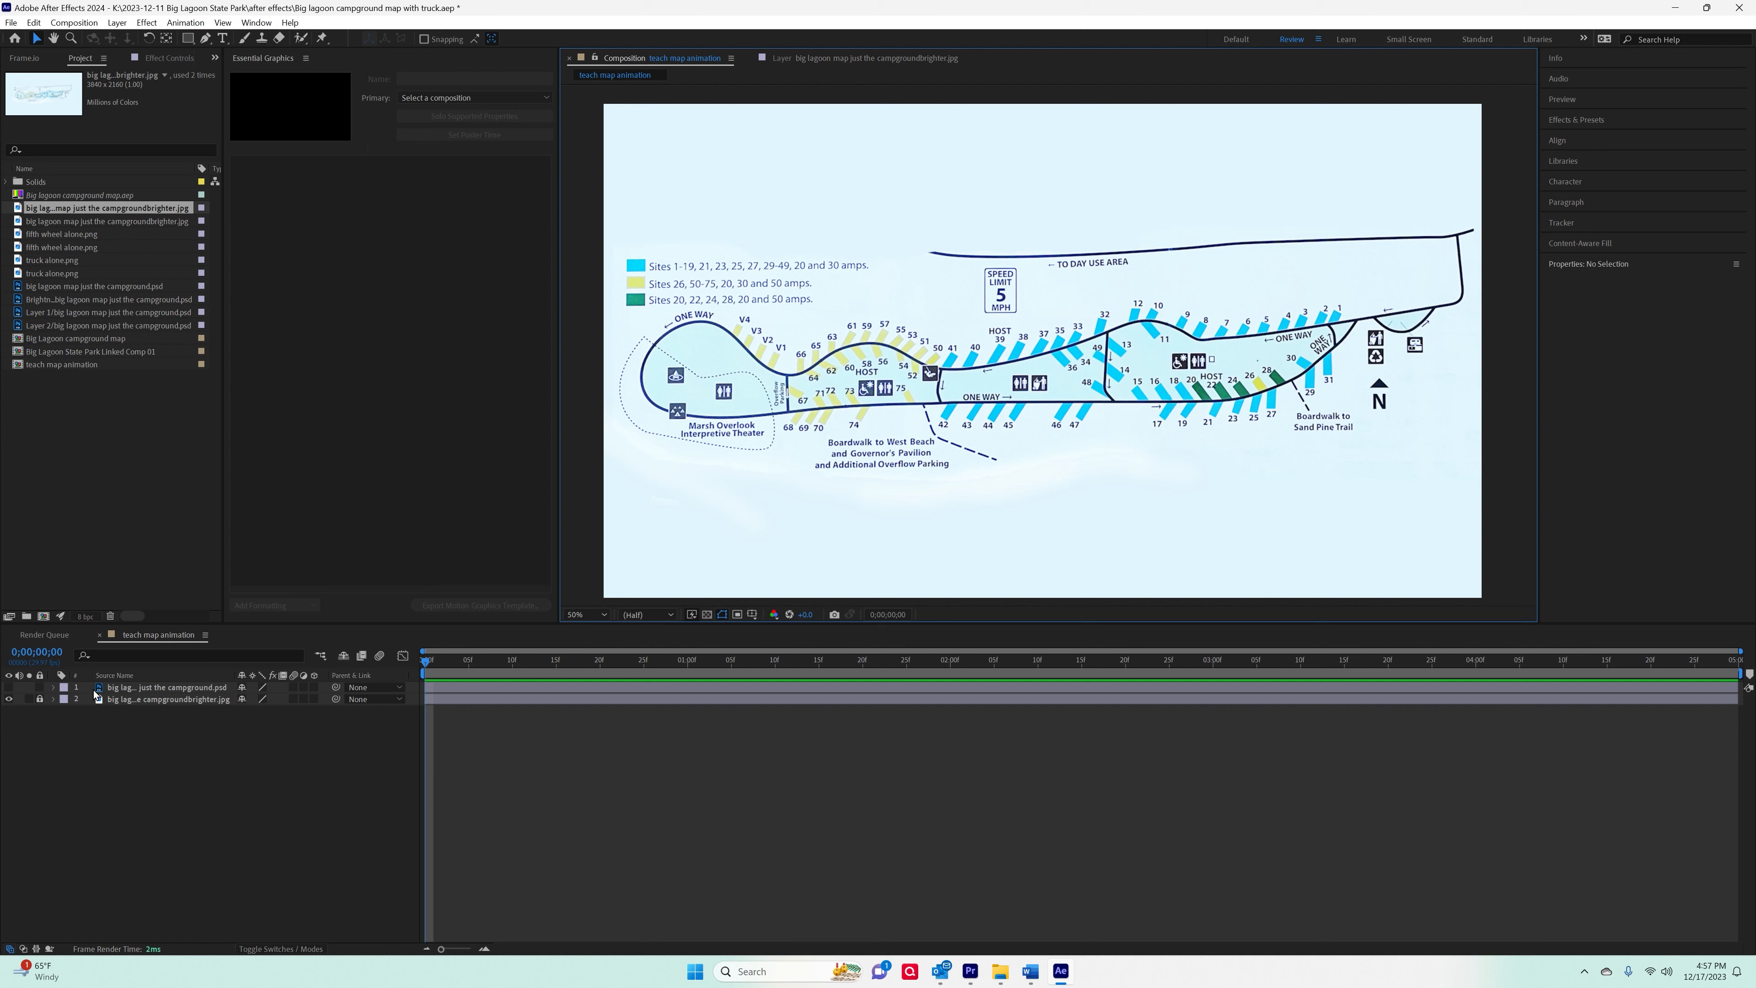
{"action": "left_click", "coordinate": [138, 677]}
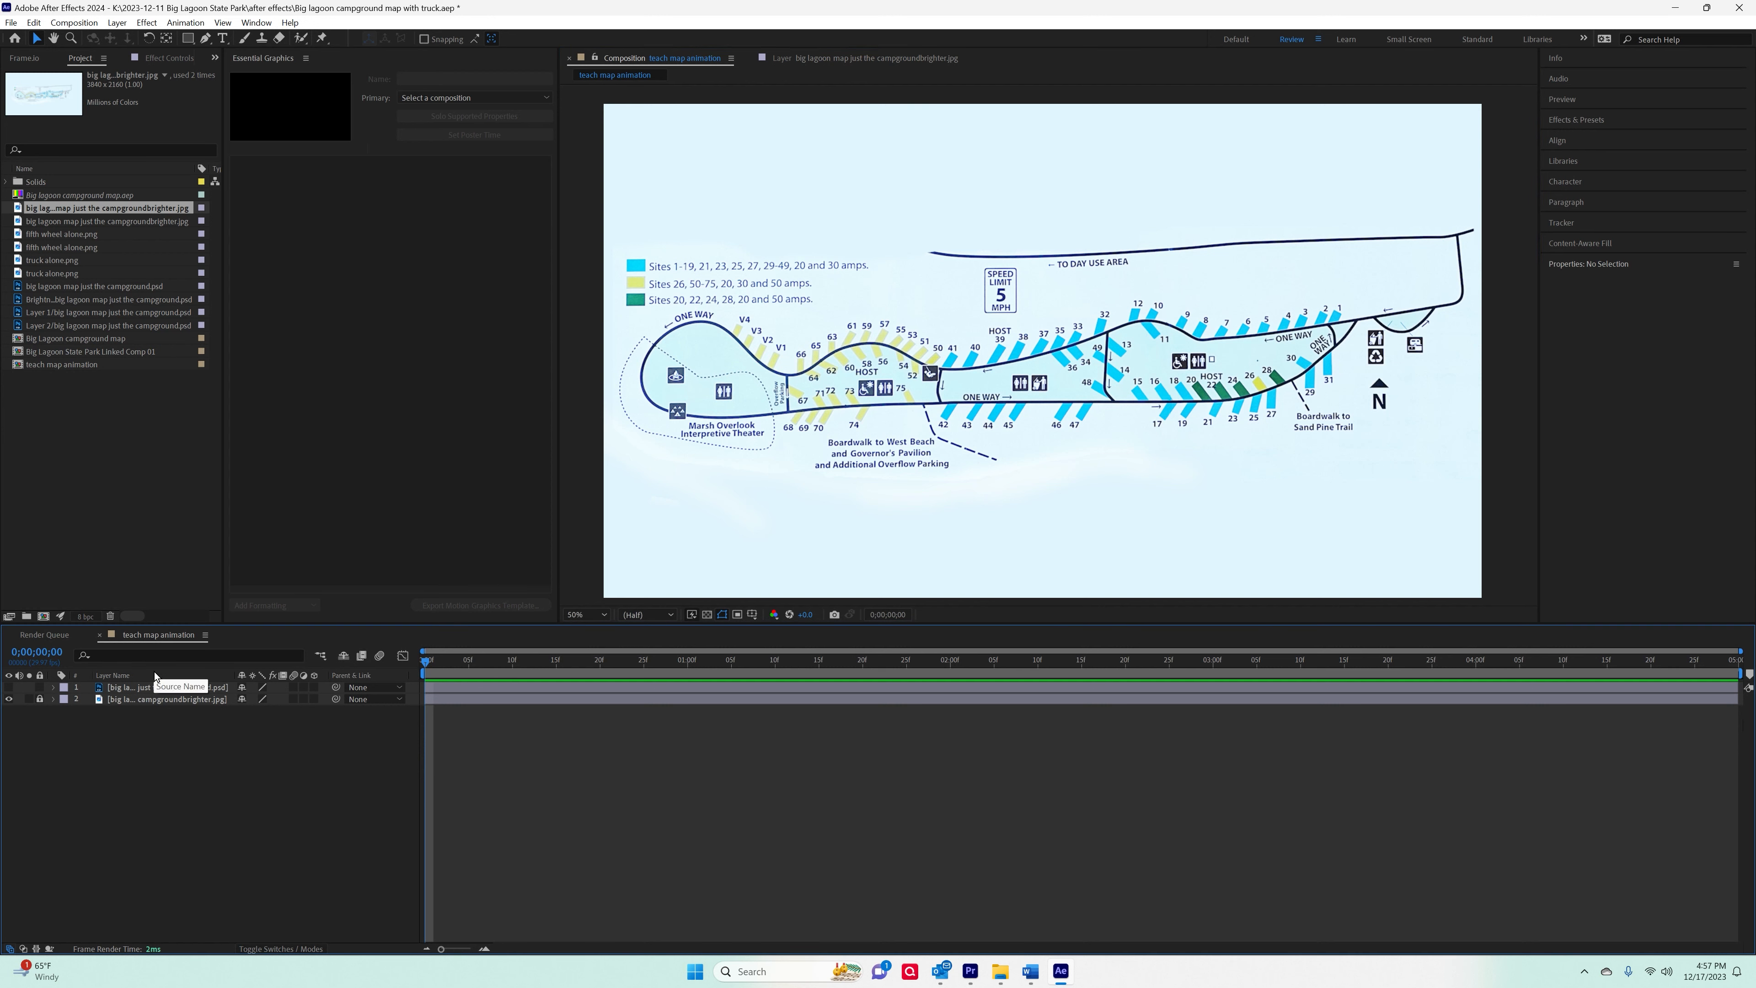
Add a new empty shape layer above the map layers and expand its properties in the timeline.
{"action": "left_click", "coordinate": [116, 23]}
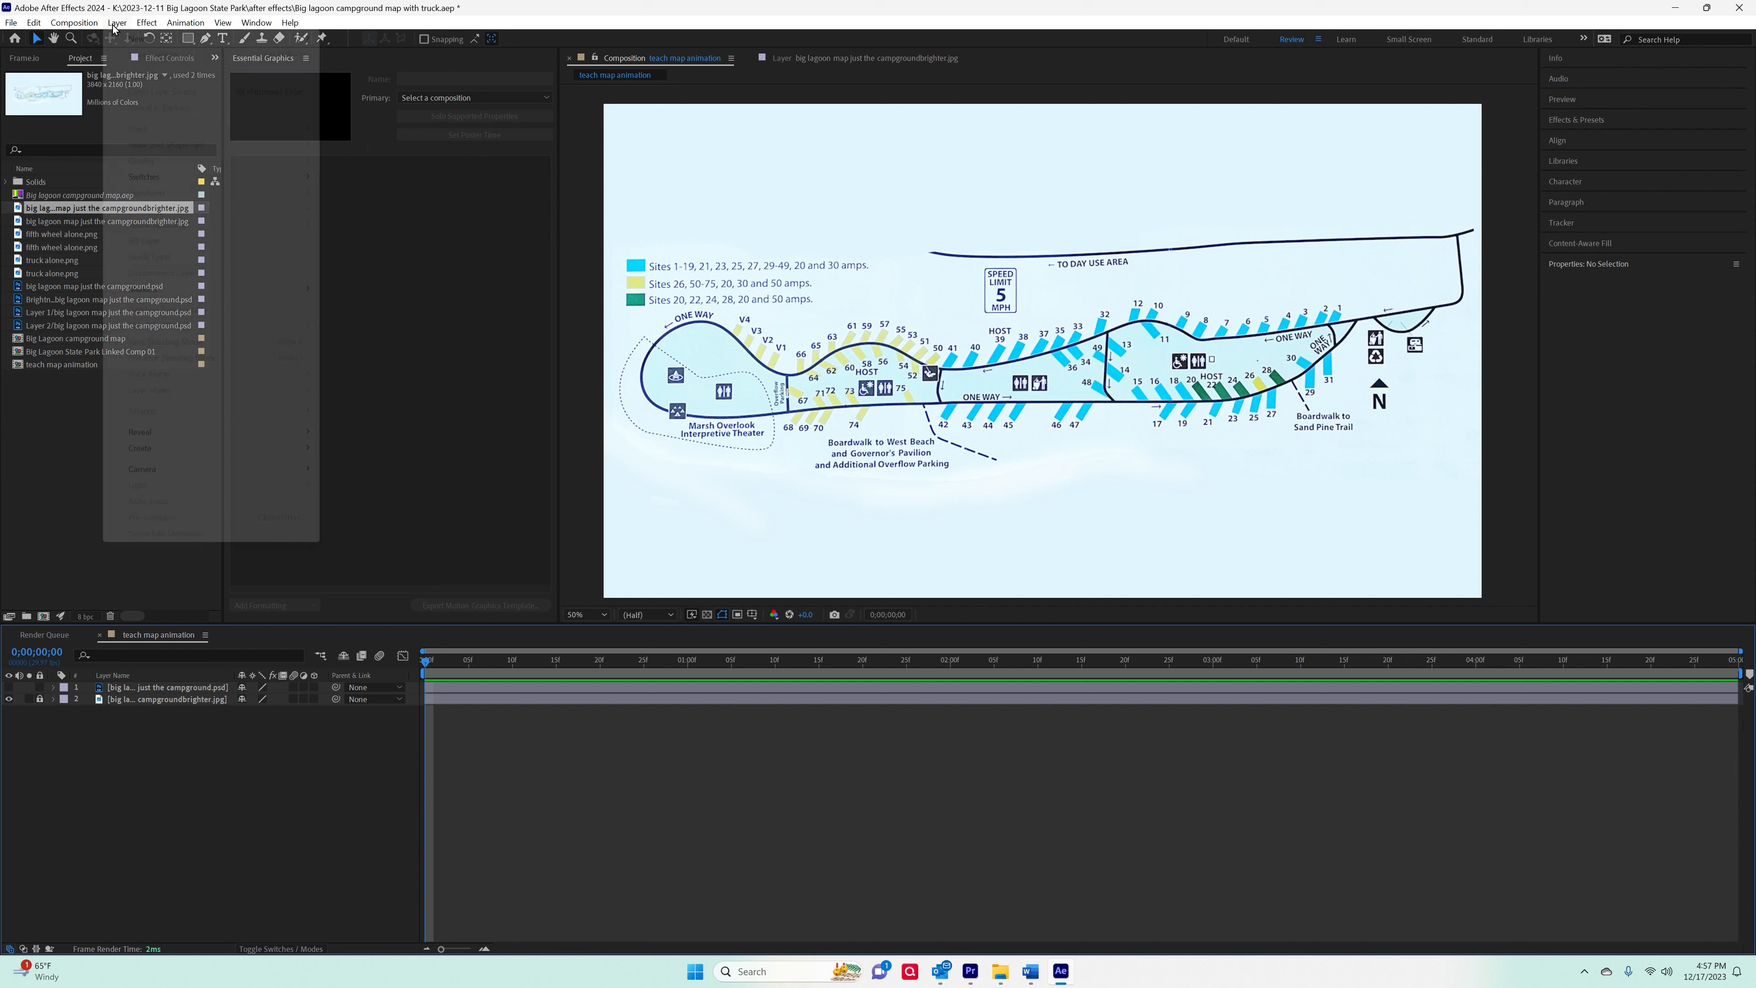
{"action": "mouse_move", "coordinate": [136, 39]}
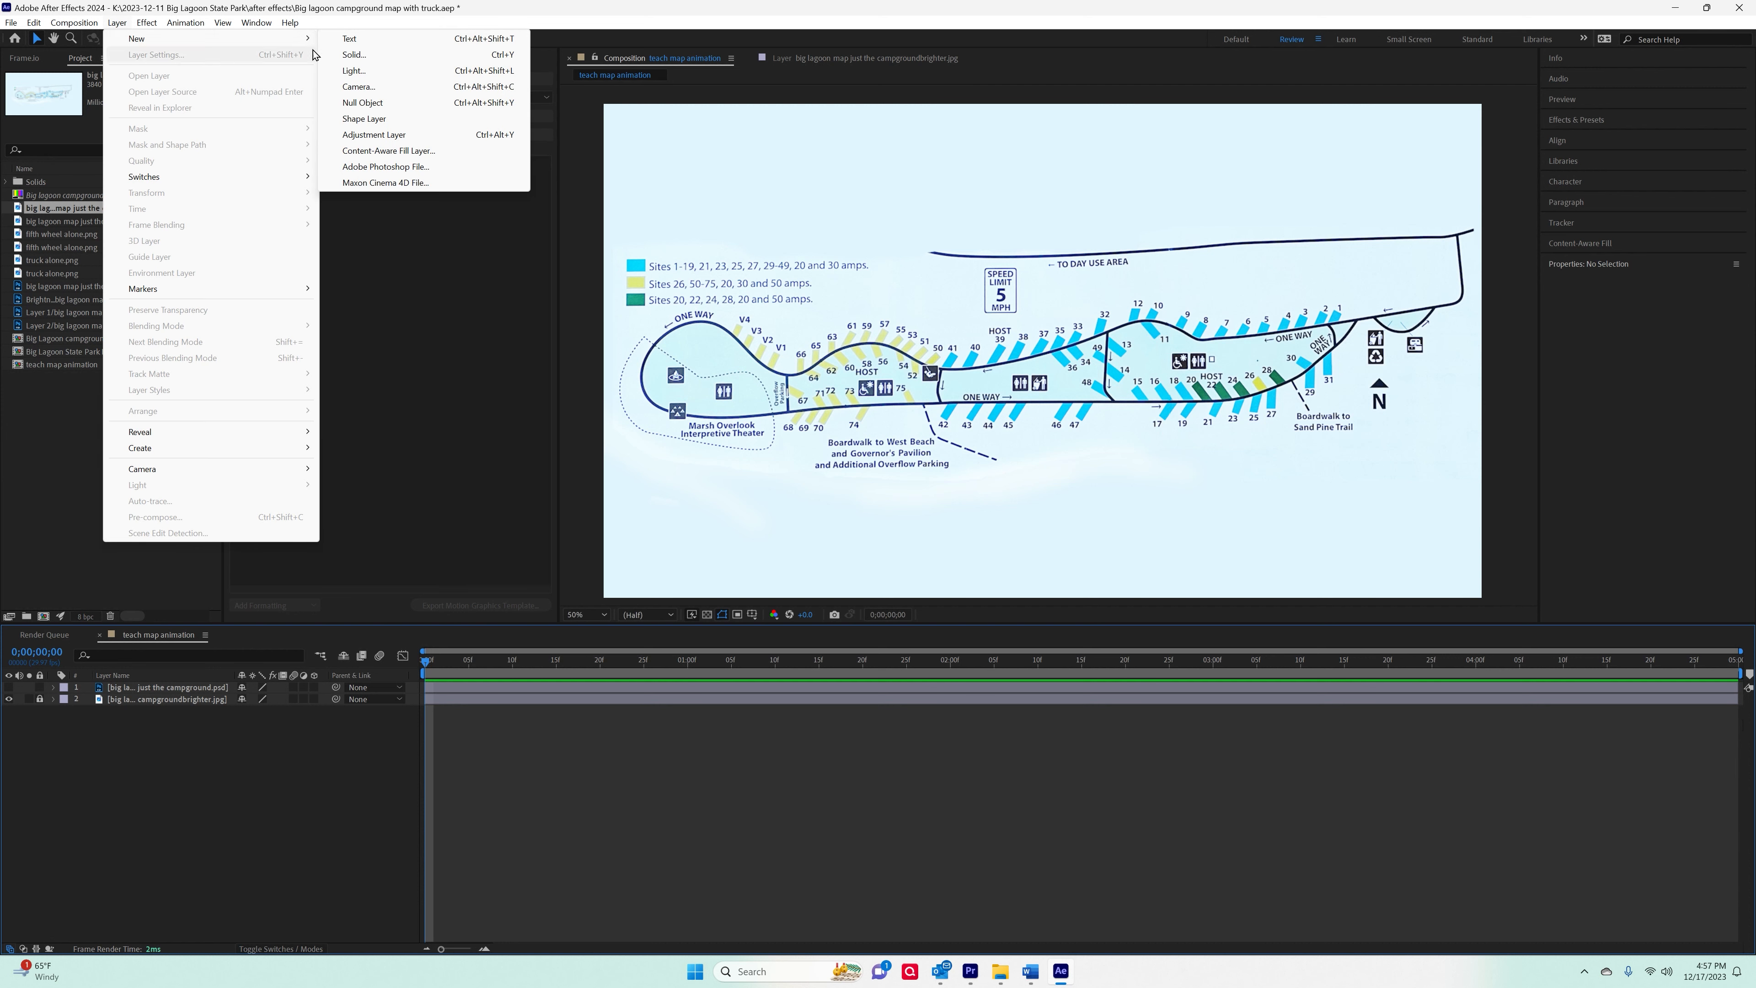
{"action": "left_click", "coordinate": [368, 119]}
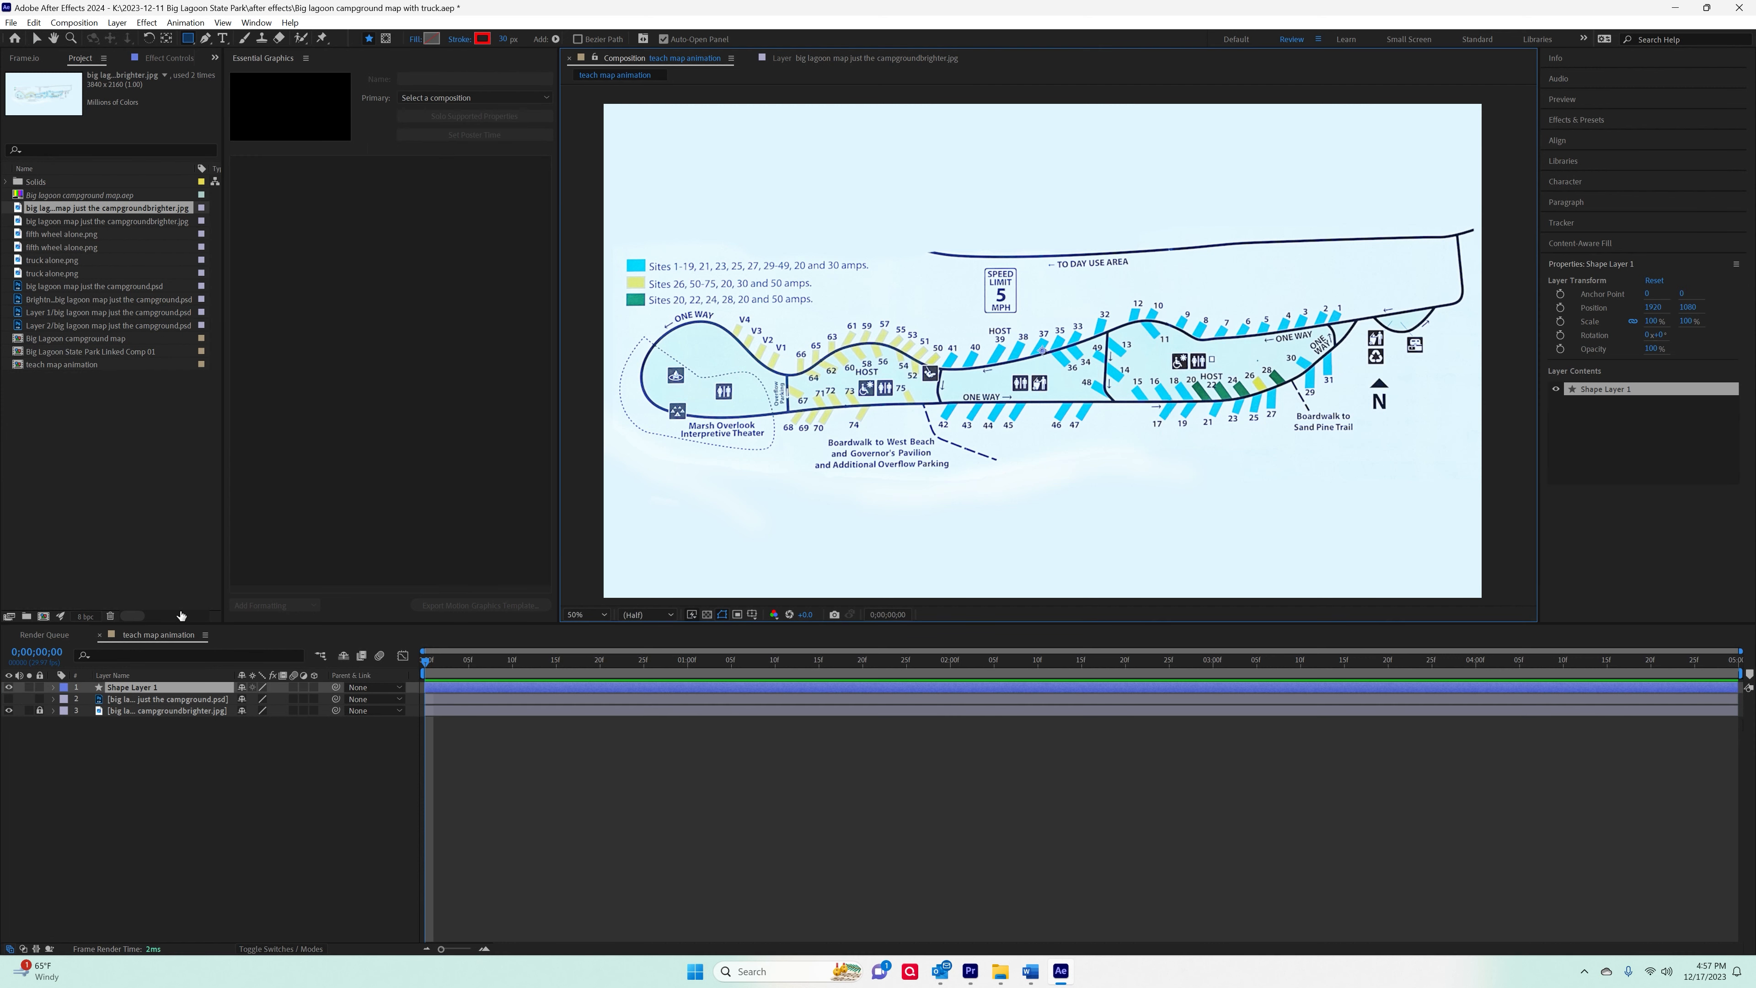
{"action": "left_click", "coordinate": [54, 687]}
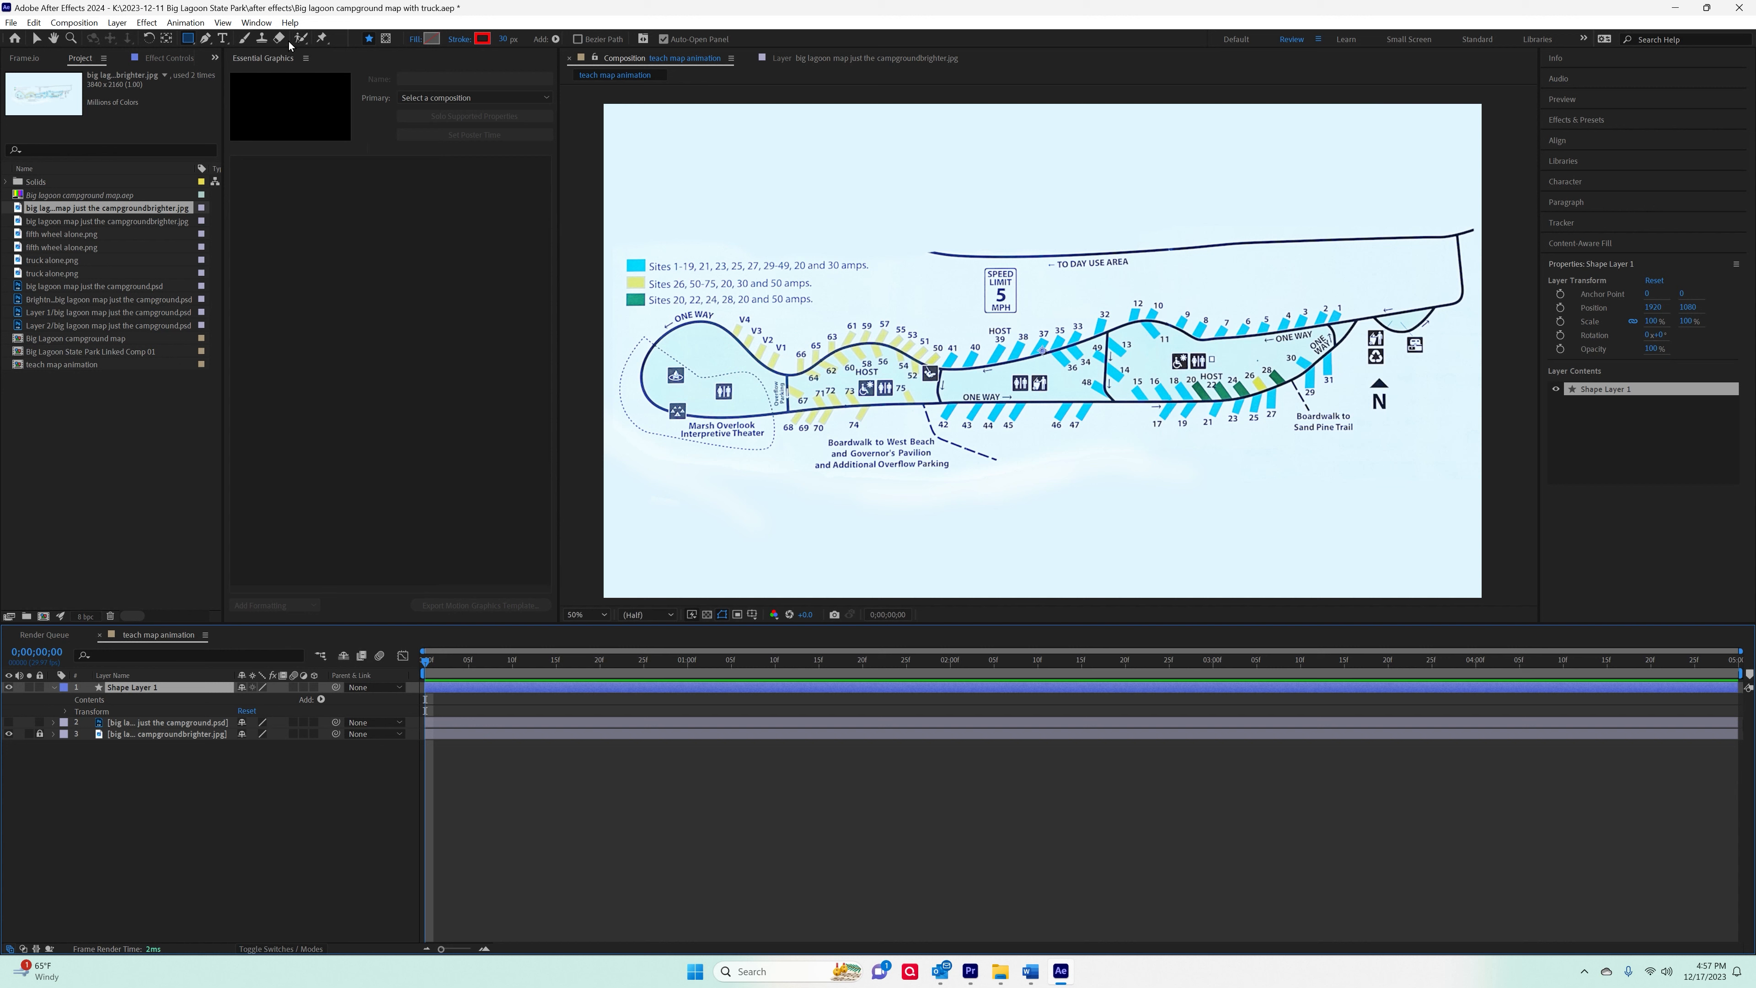
With no layer selected, place a trial Pen tool point above site 40 to start a second shape layer, and undo the point.
{"action": "left_click", "coordinate": [206, 39]}
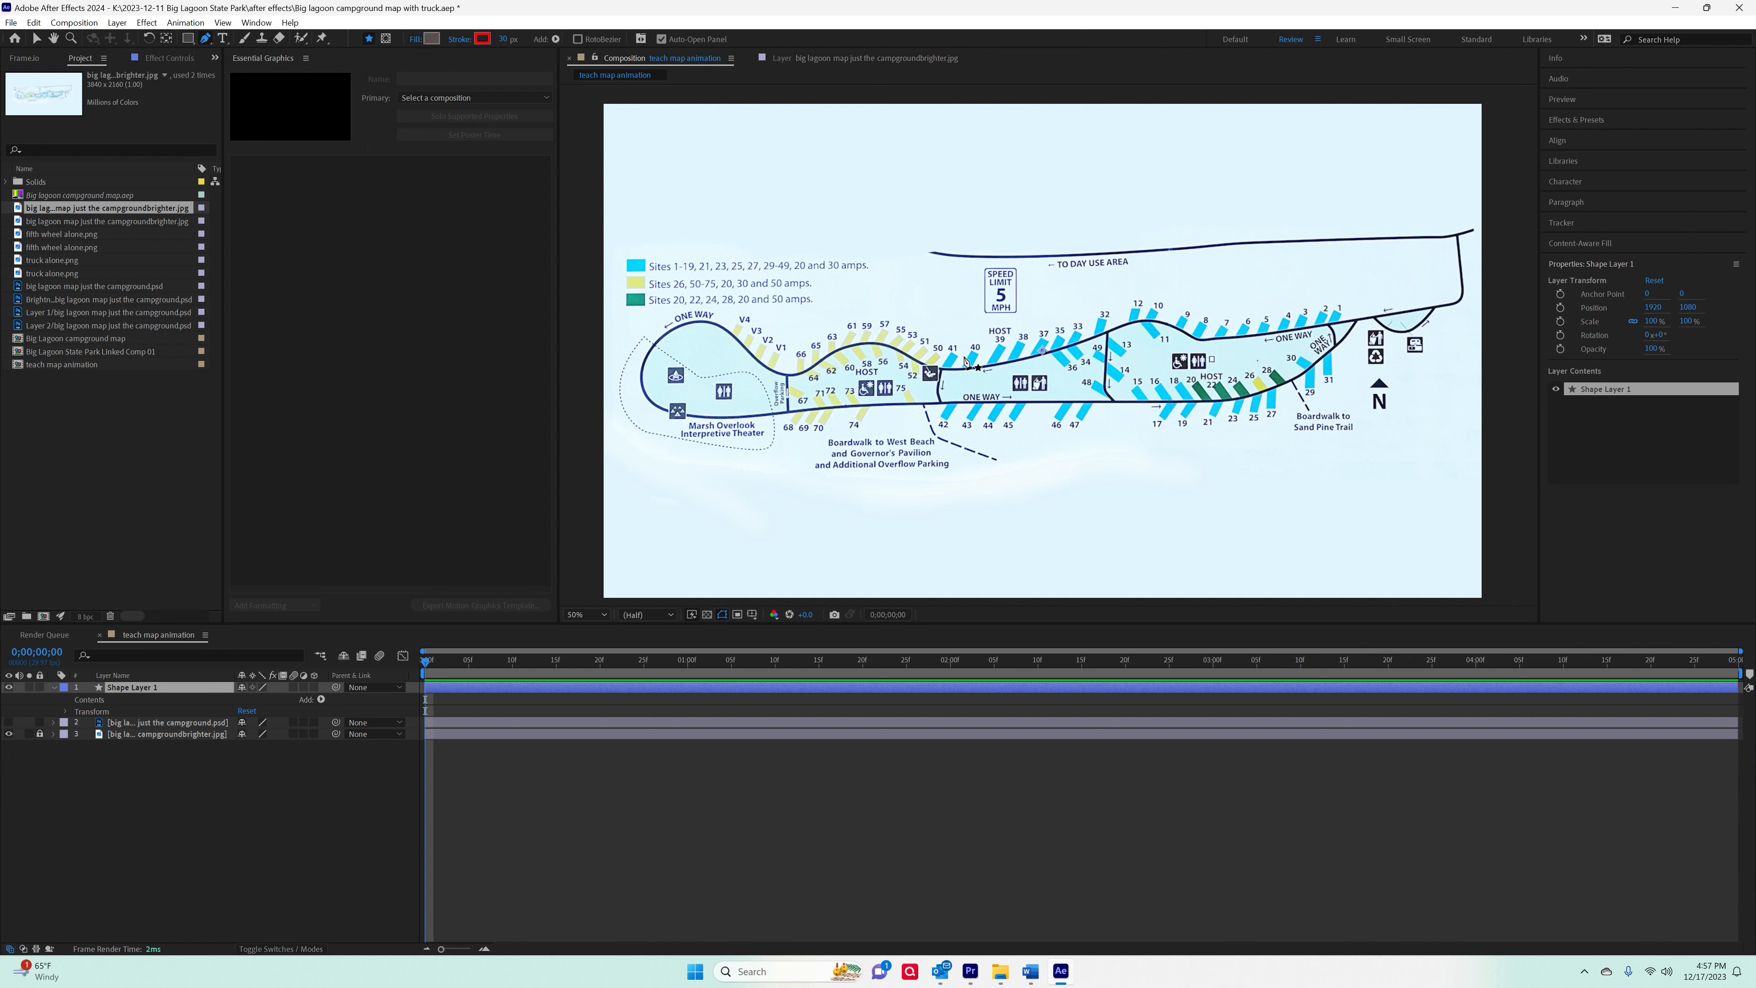
{"action": "left_click", "coordinate": [128, 743]}
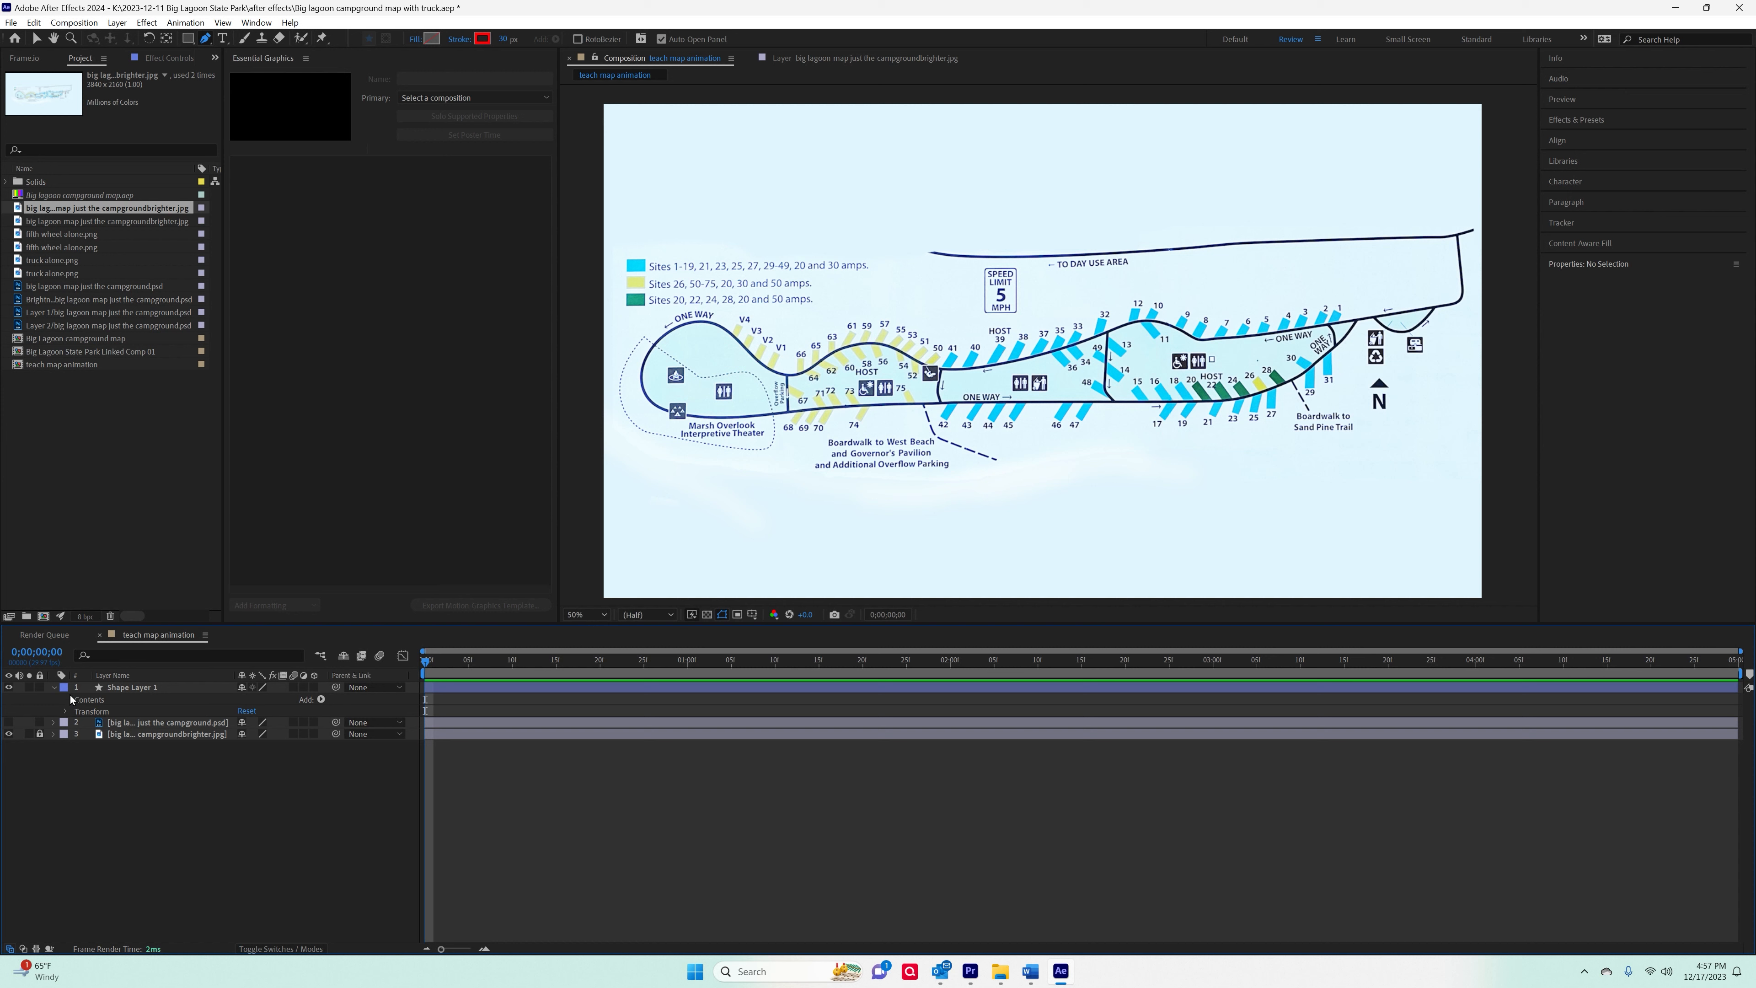
{"action": "left_click", "coordinate": [55, 688]}
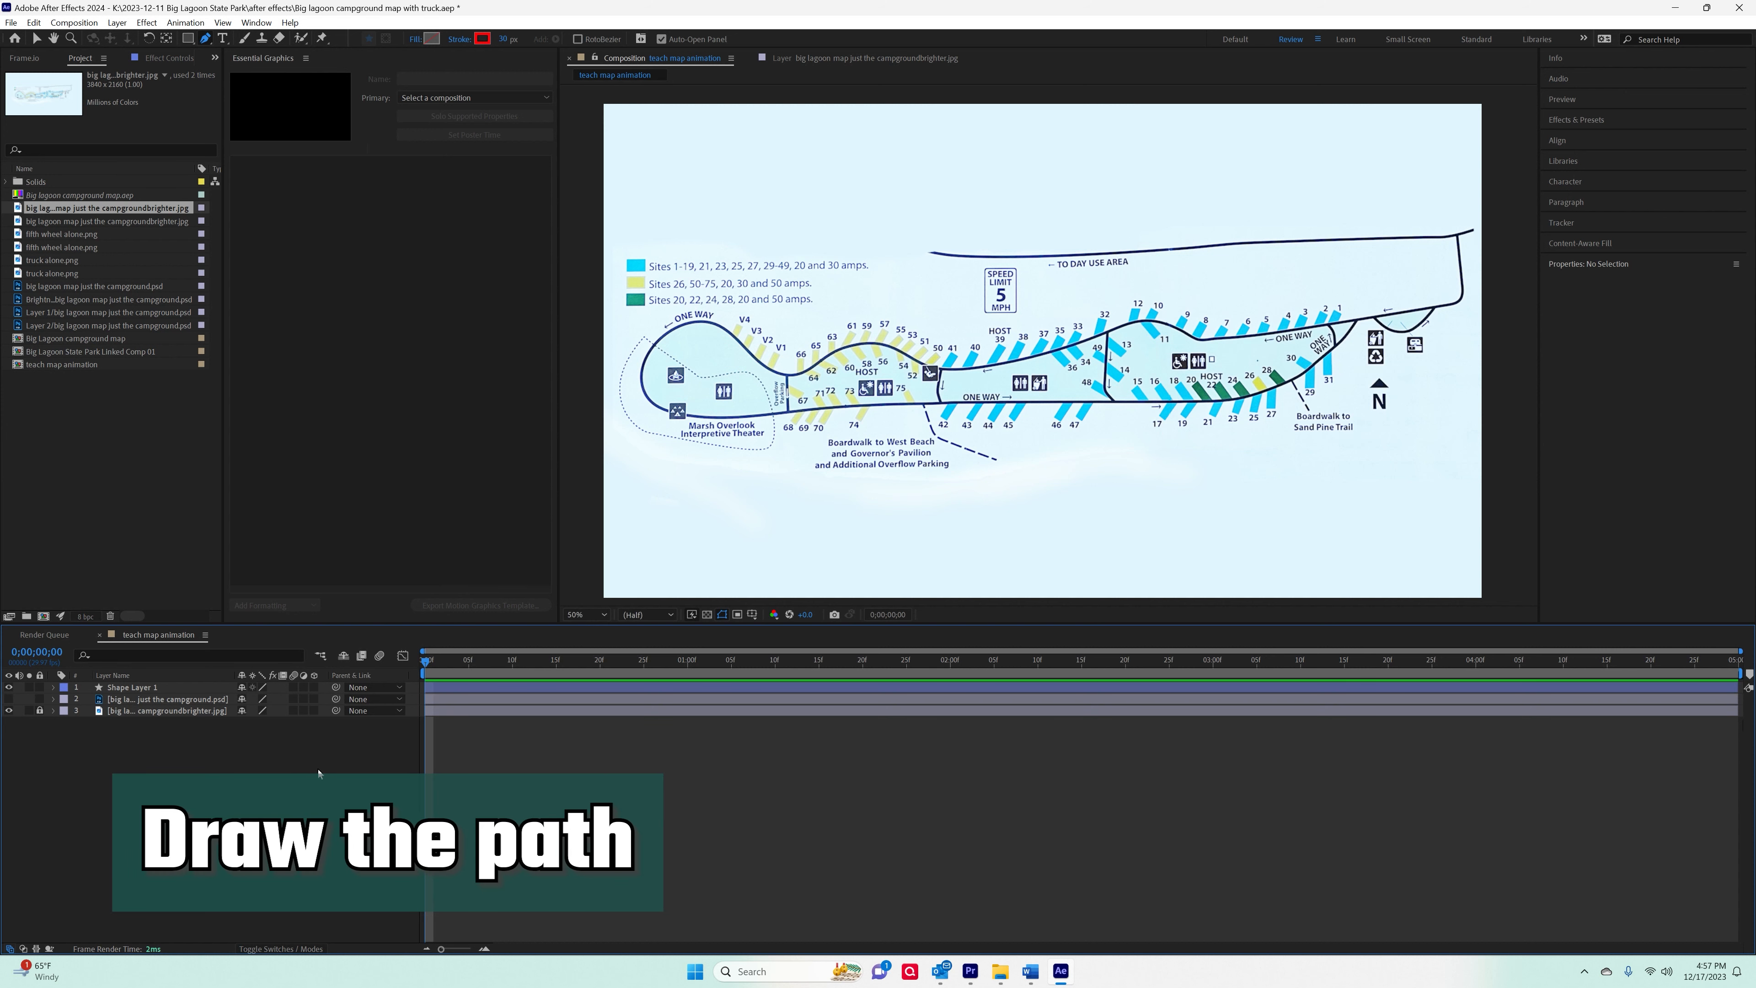
{"action": "left_click", "coordinate": [973, 335]}
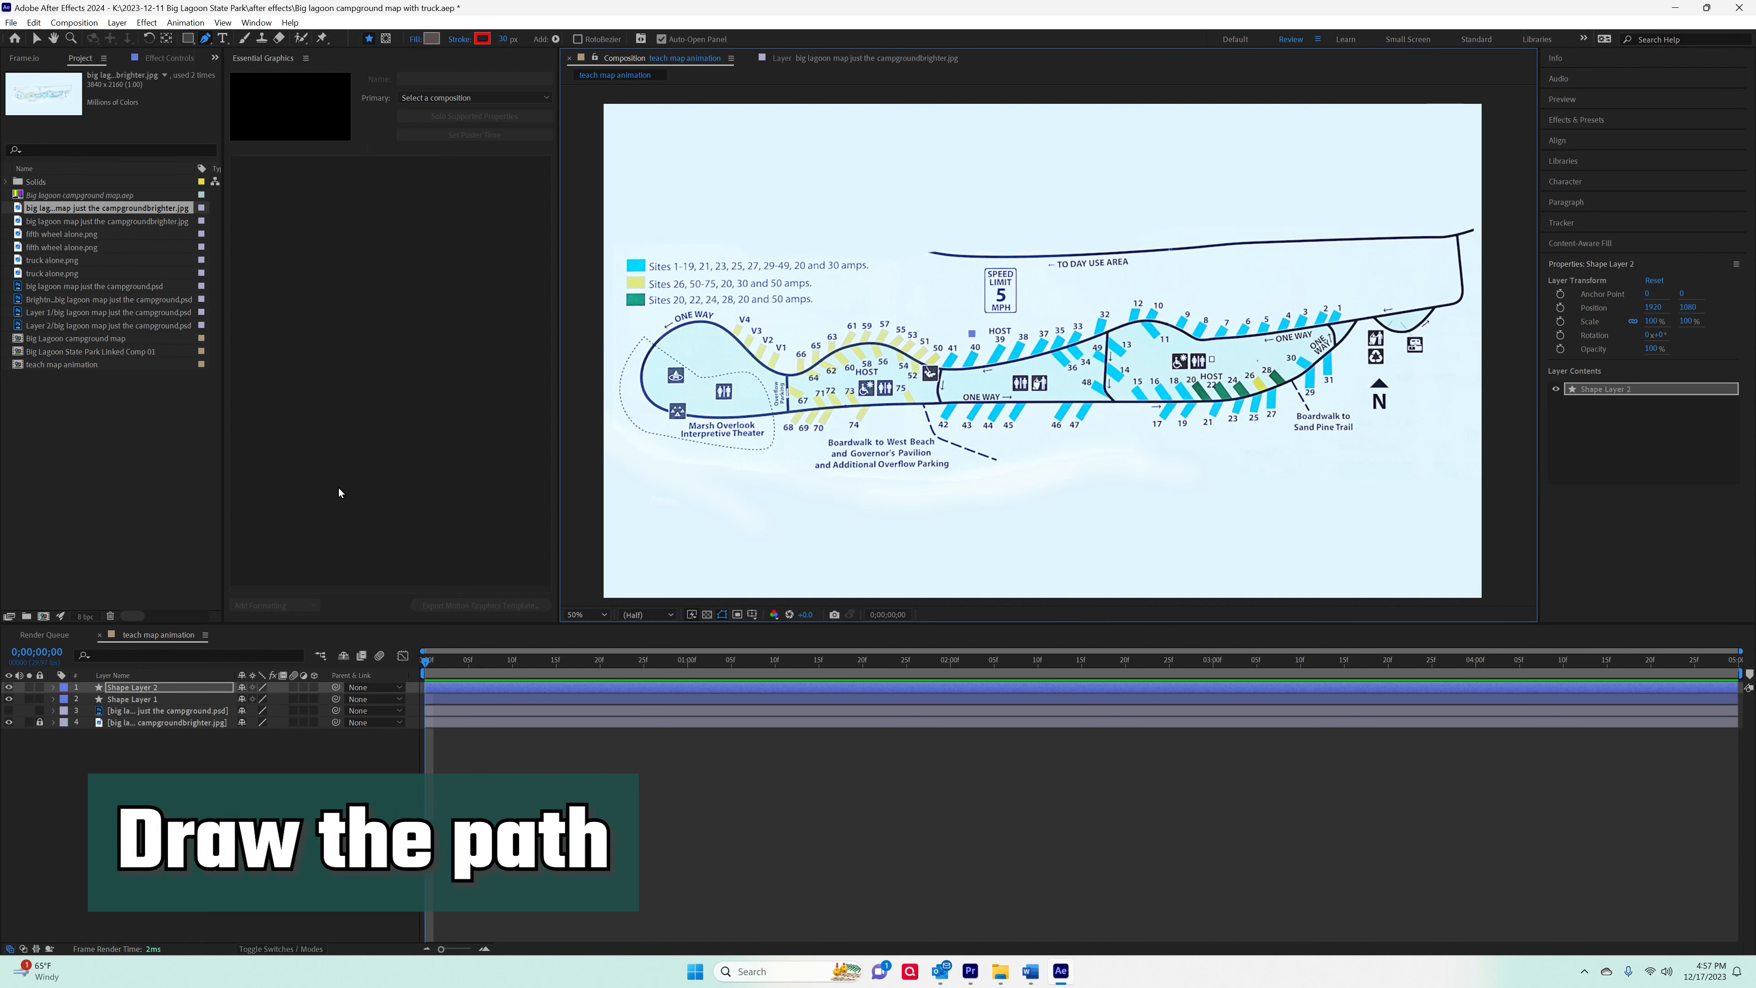
{"action": "left_click", "coordinate": [53, 688]}
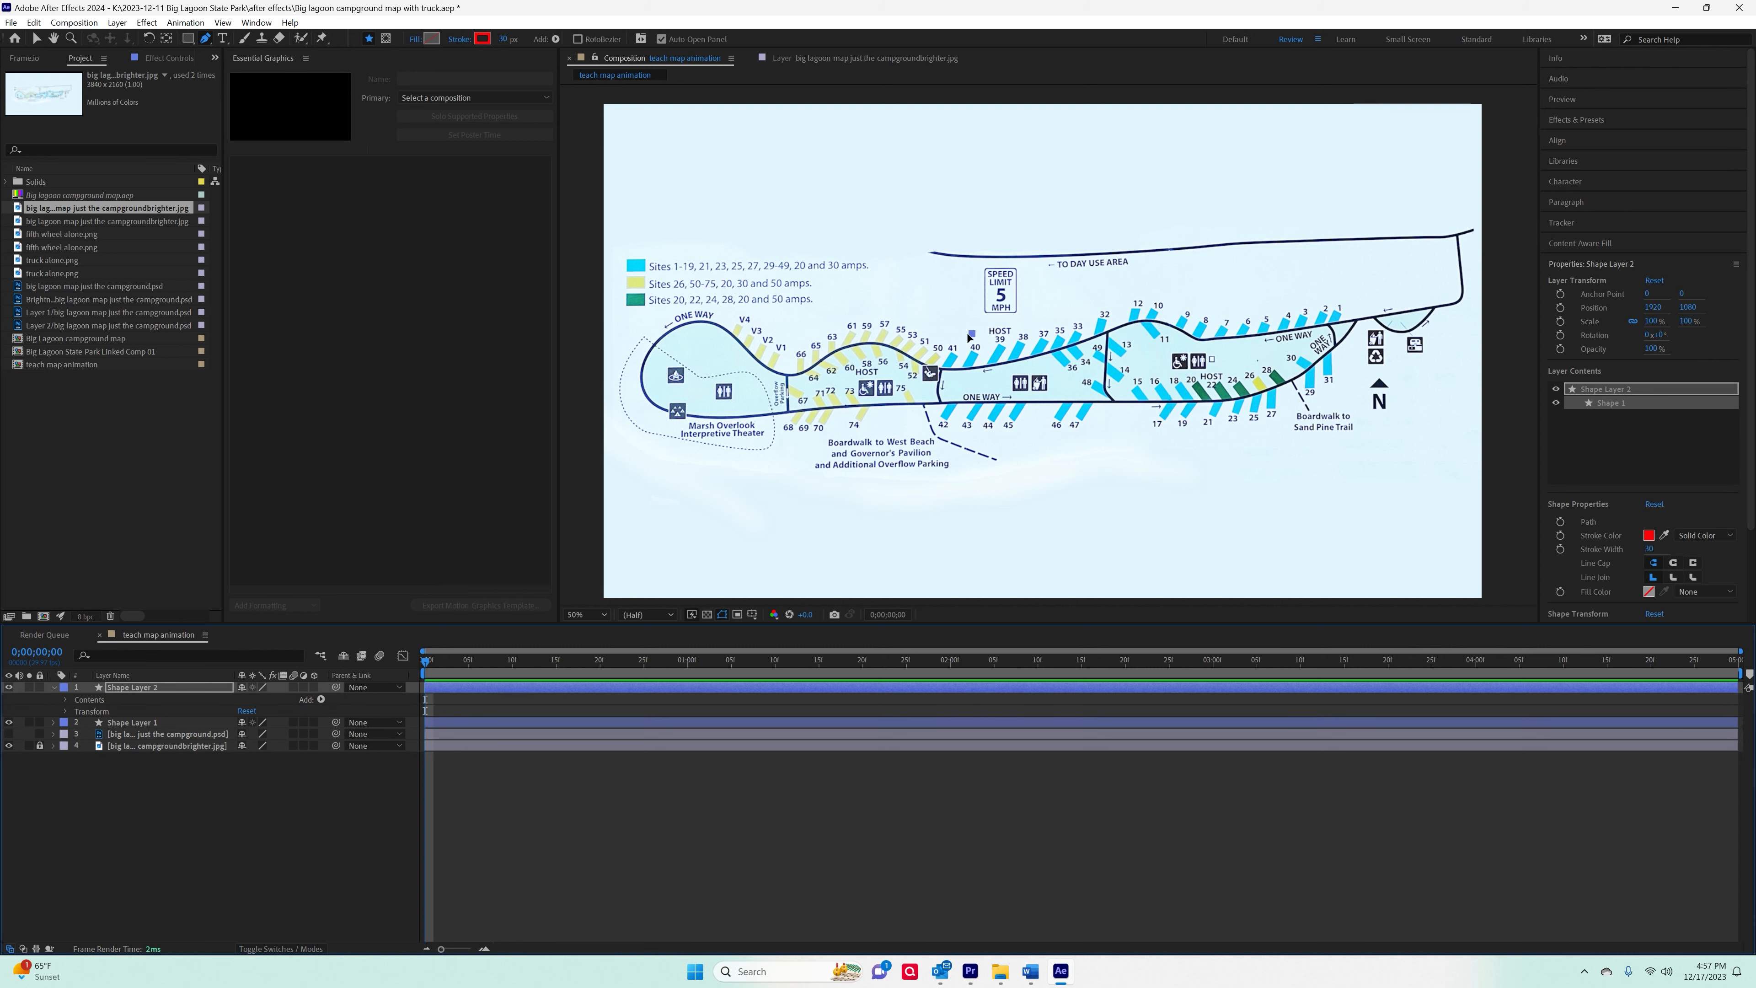
{"action": "key", "text": "ctrl+z"}
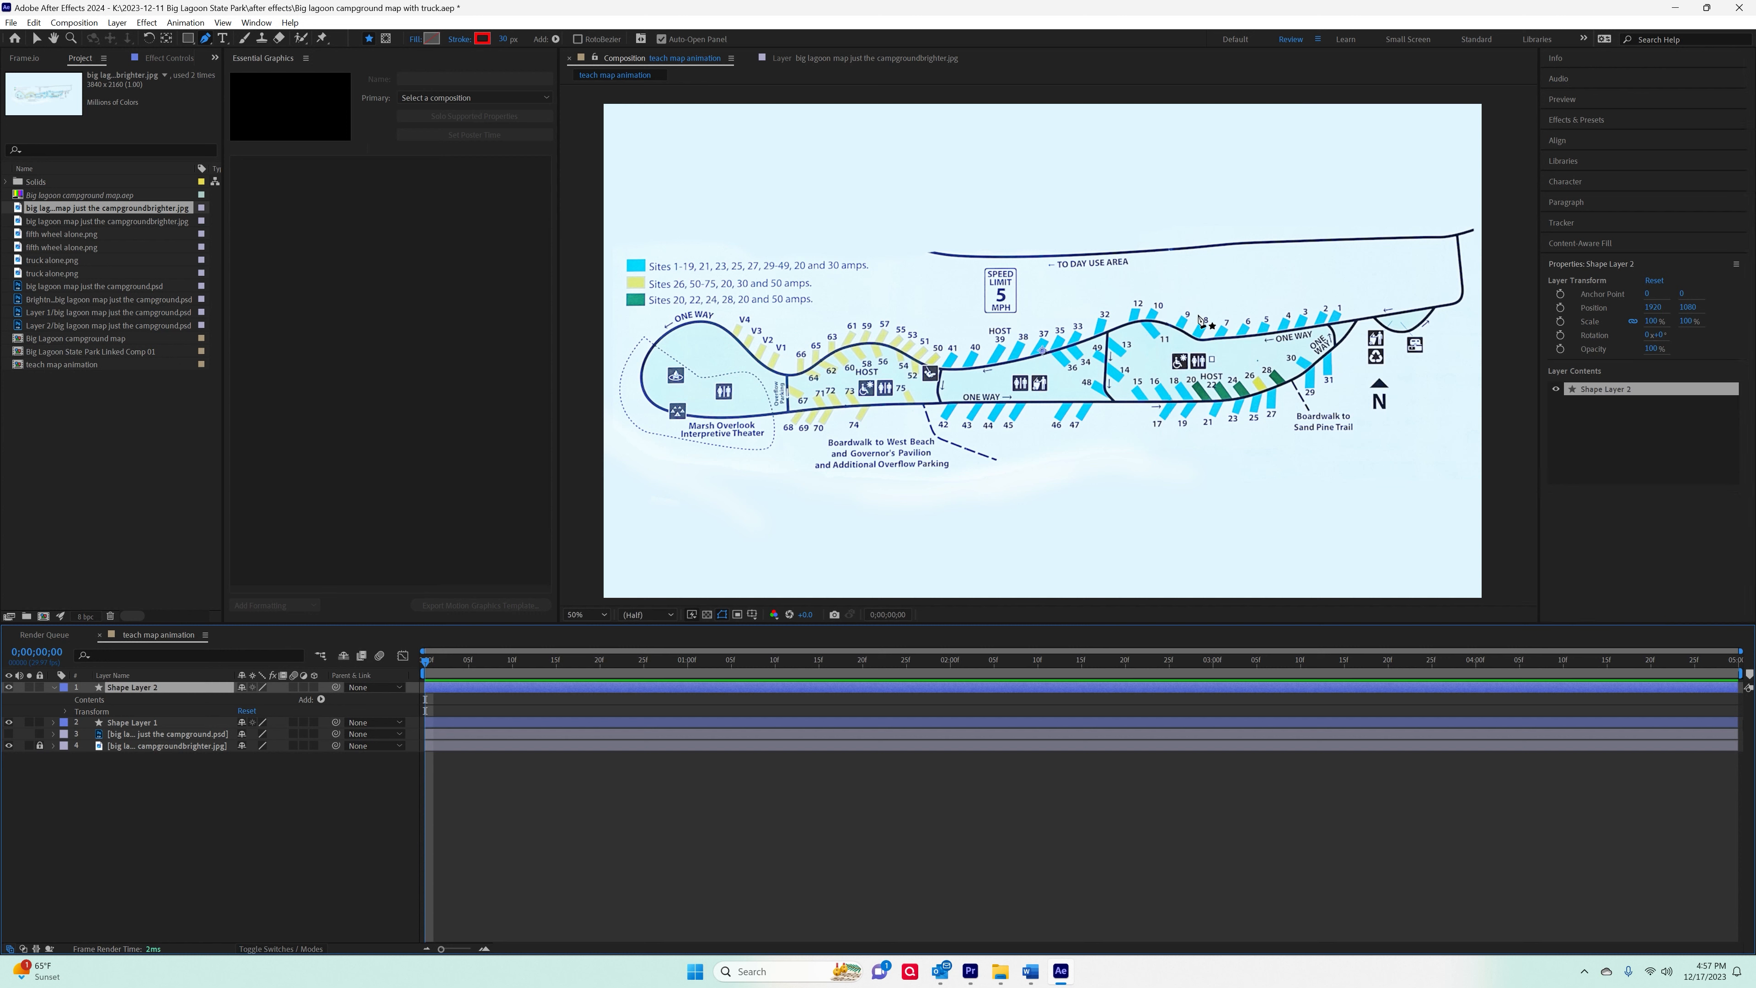
Start a Pen tool route on the second shape layer at the road junction beside site 1 and trace it along the road to site 6.
{"action": "left_click", "coordinate": [1358, 322]}
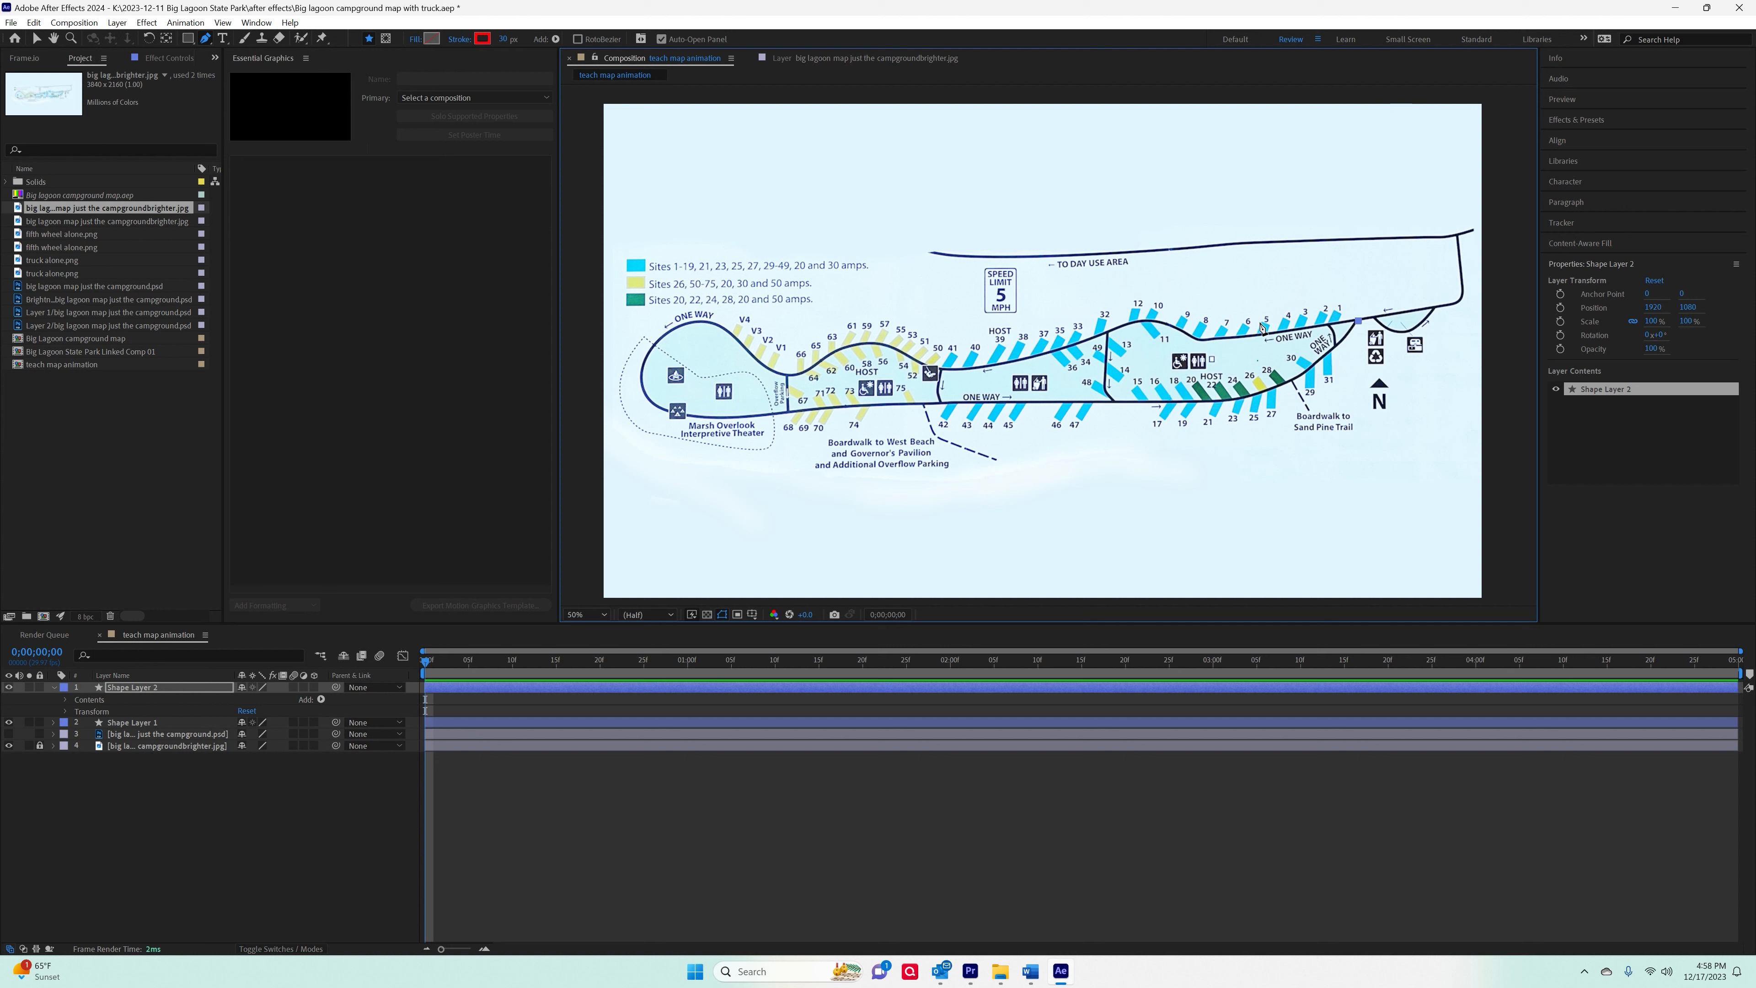
{"action": "left_click", "coordinate": [1234, 339]}
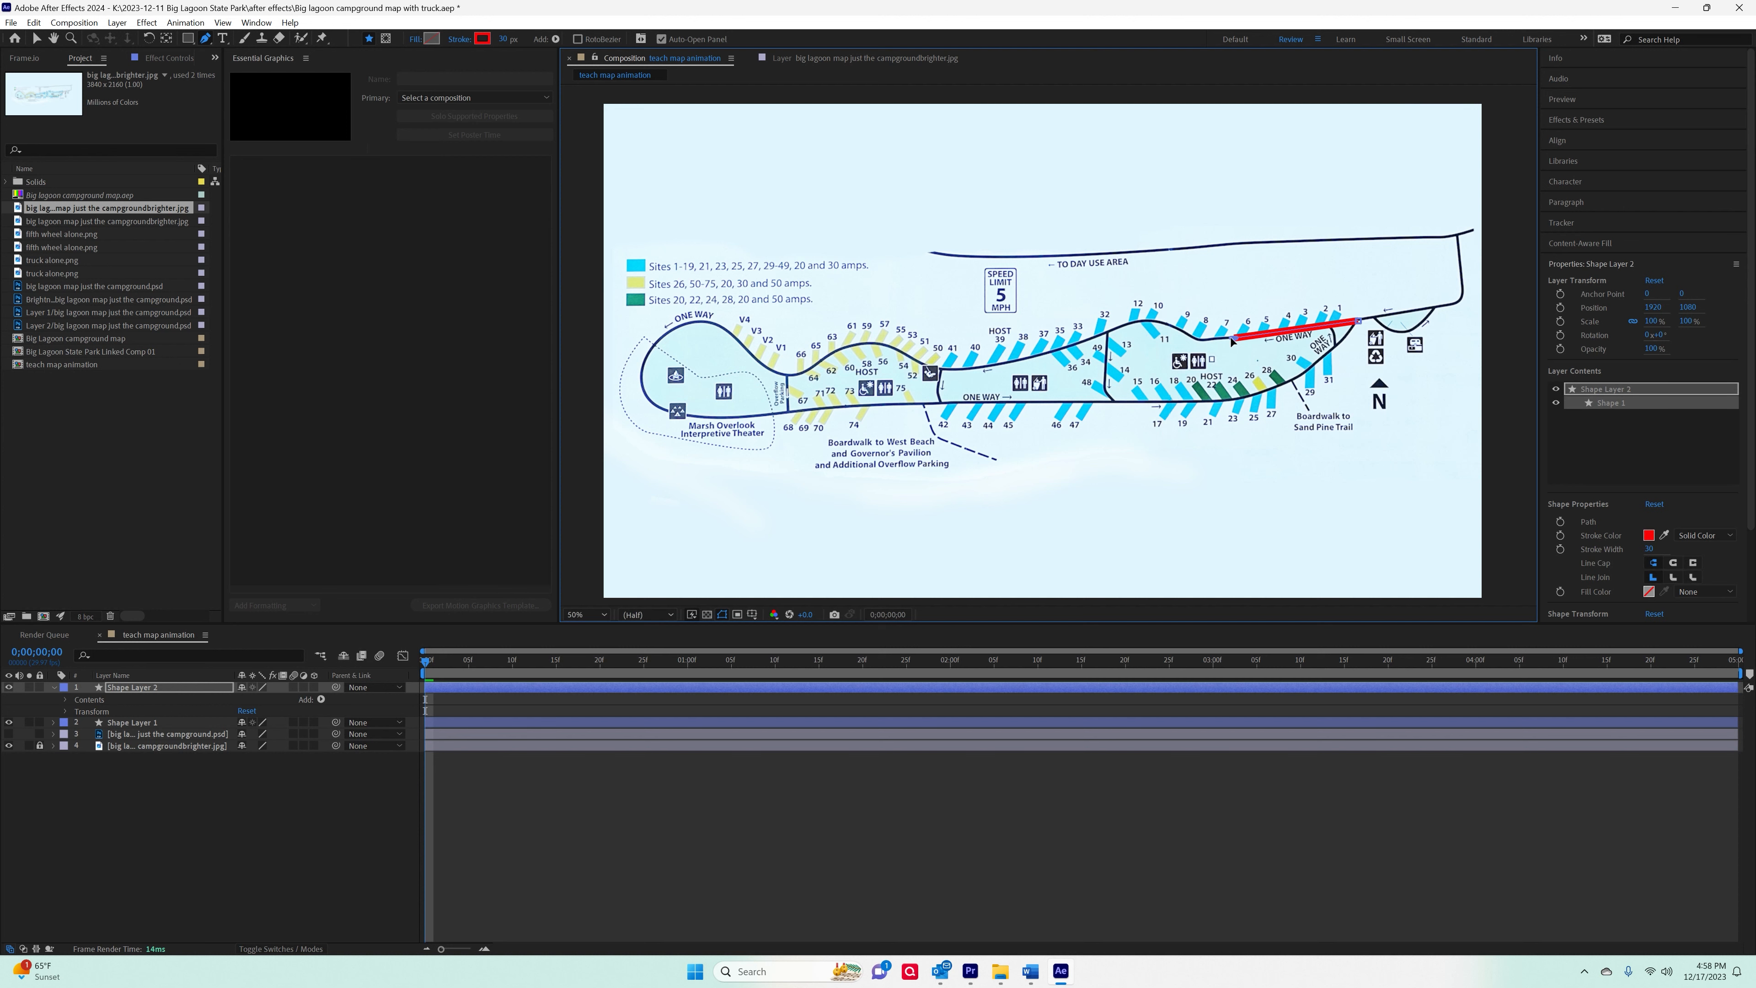
{"action": "left_click_drag", "start_coordinate": [1225, 340], "coordinate": [1210, 341]}
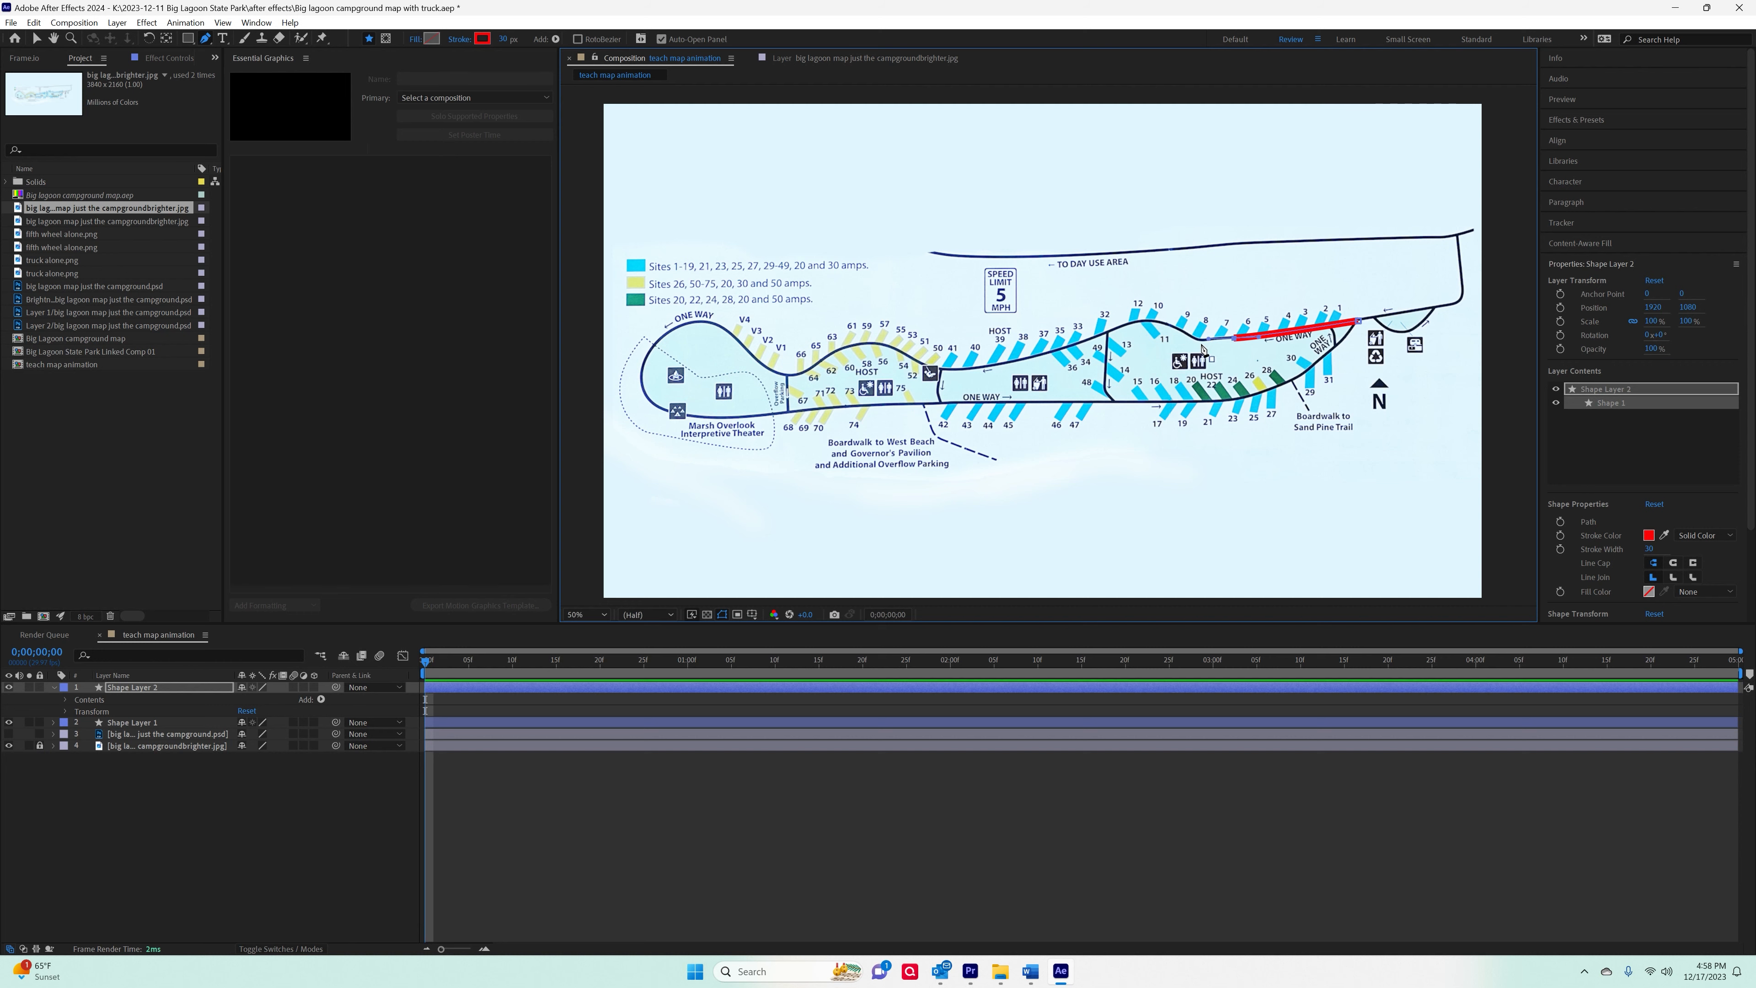
Continue the red route with curved points along the upper road past sites 7 to 12 and the site 32 junction to site 35.
{"action": "scroll", "coordinate": [1204, 349], "scroll_direction": "up", "scroll_amount": 5}
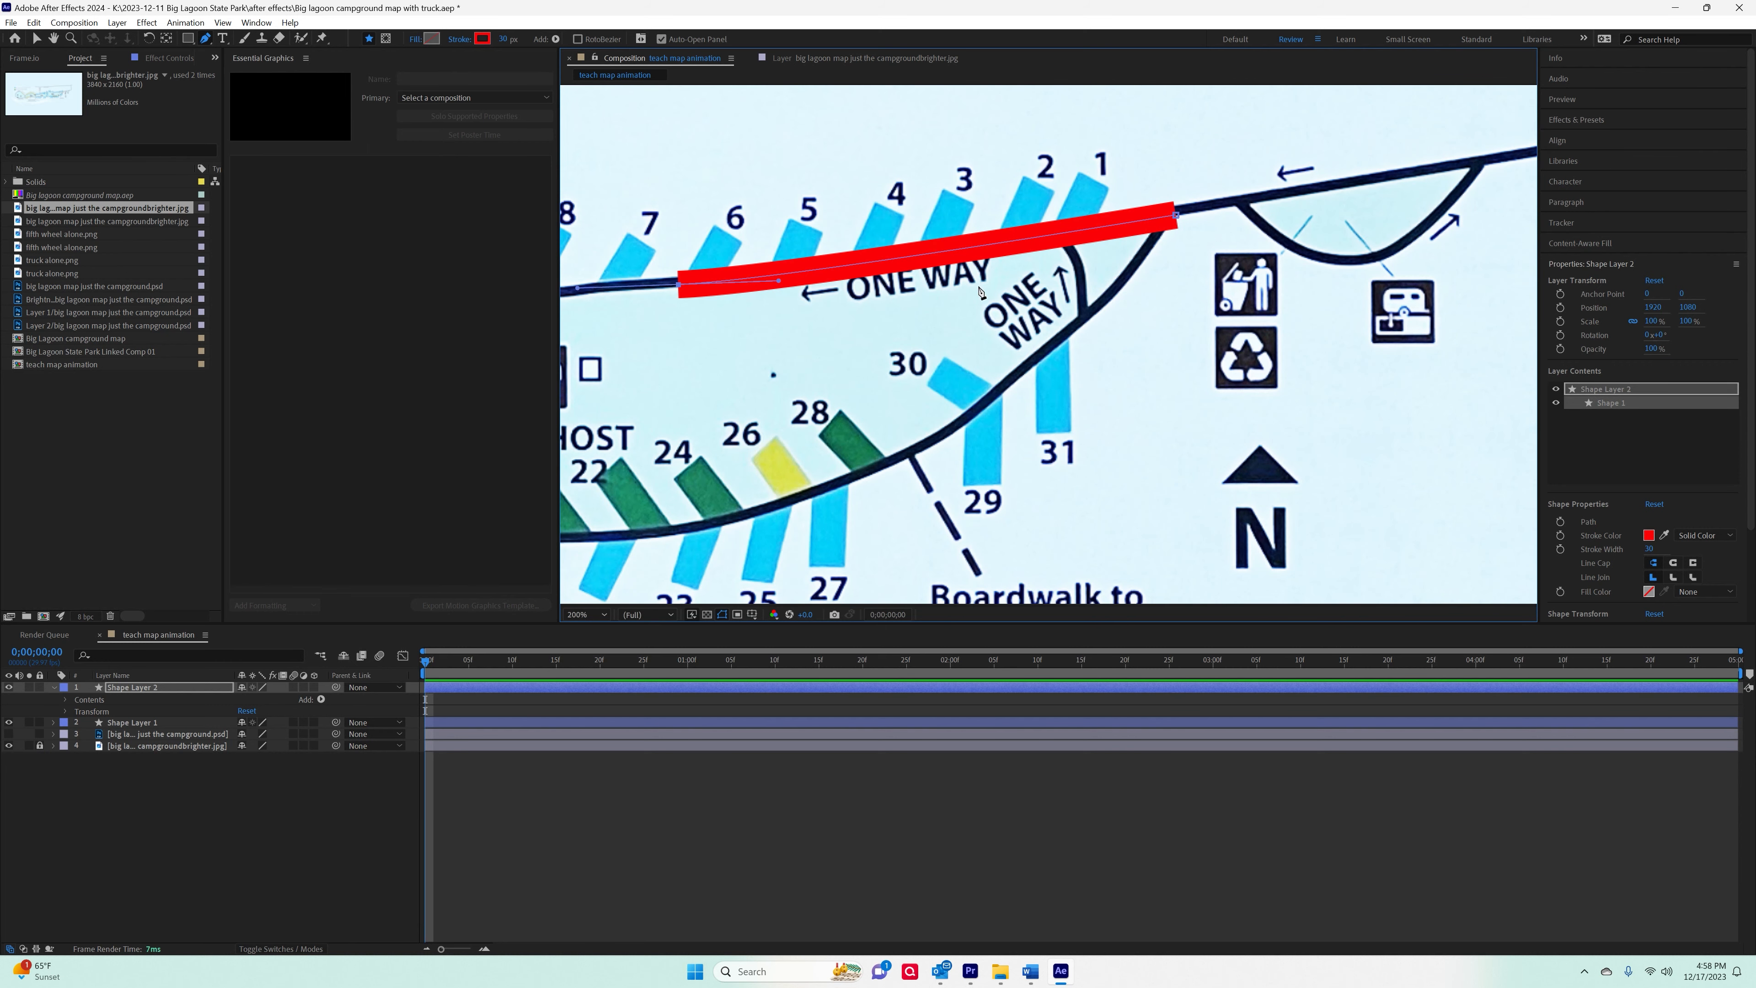
{"action": "left_click_drag", "start_coordinate": [1019, 278], "coordinate": [1607, 349]}
{"action": "key", "text": "g"}
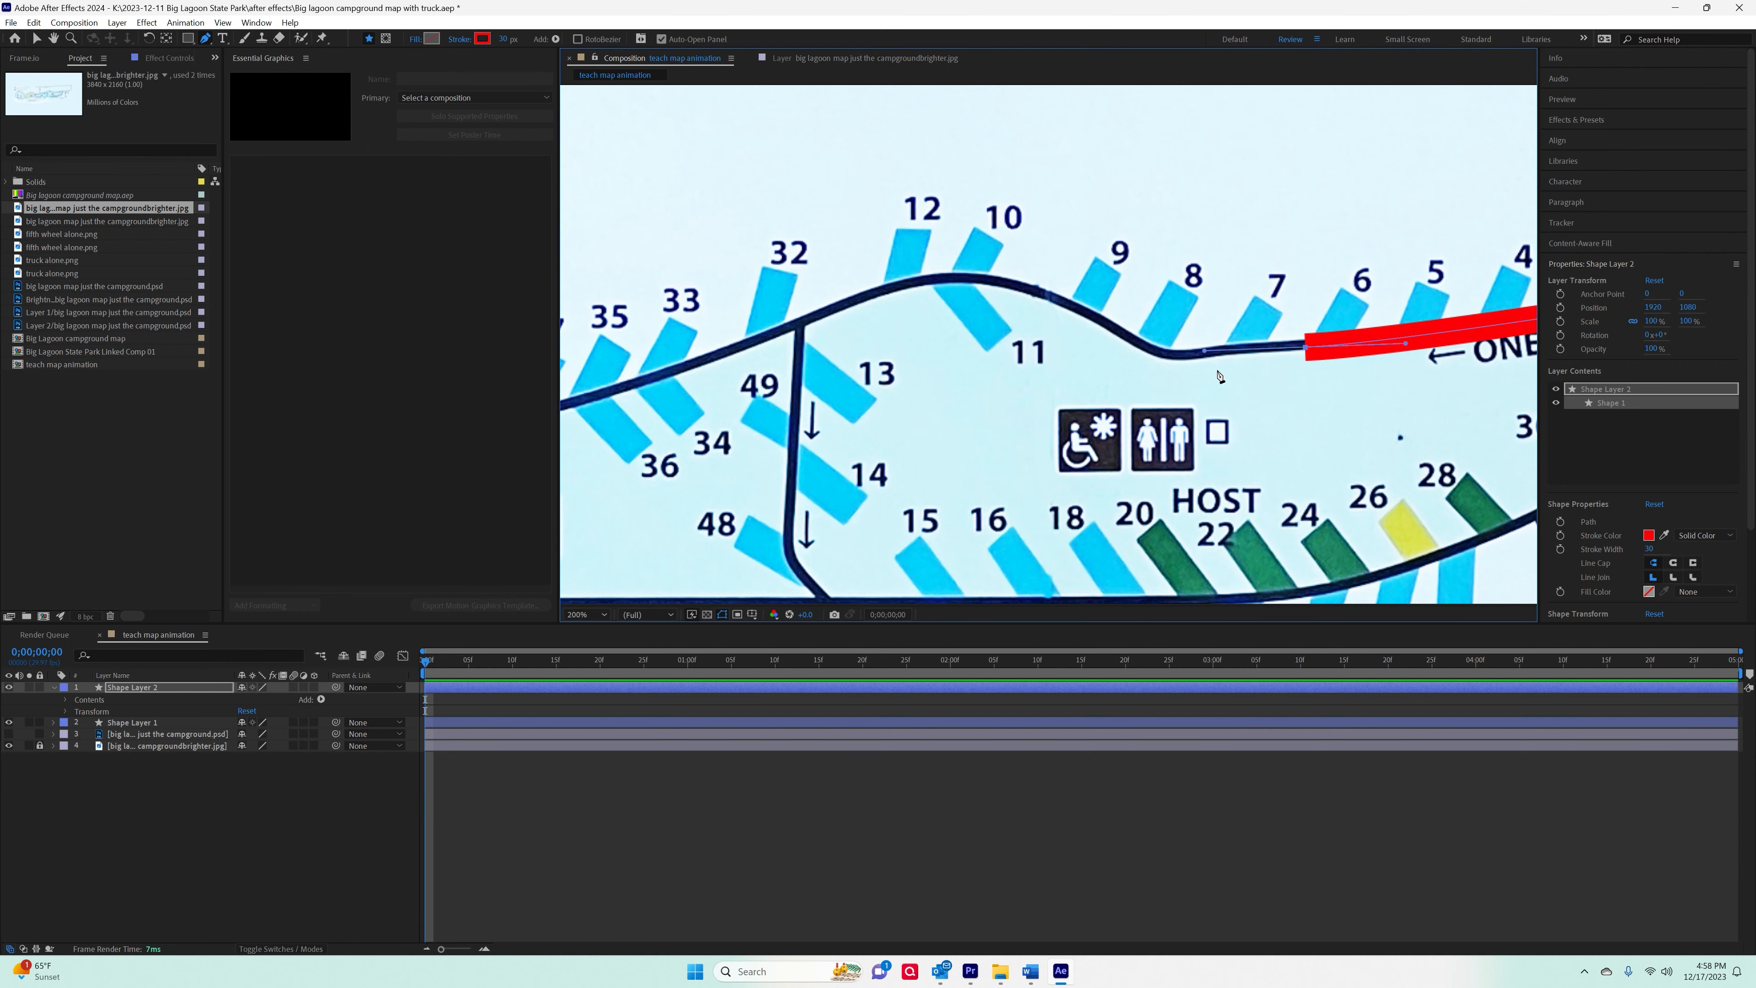
{"action": "left_click_drag", "start_coordinate": [1176, 357], "coordinate": [1139, 341]}
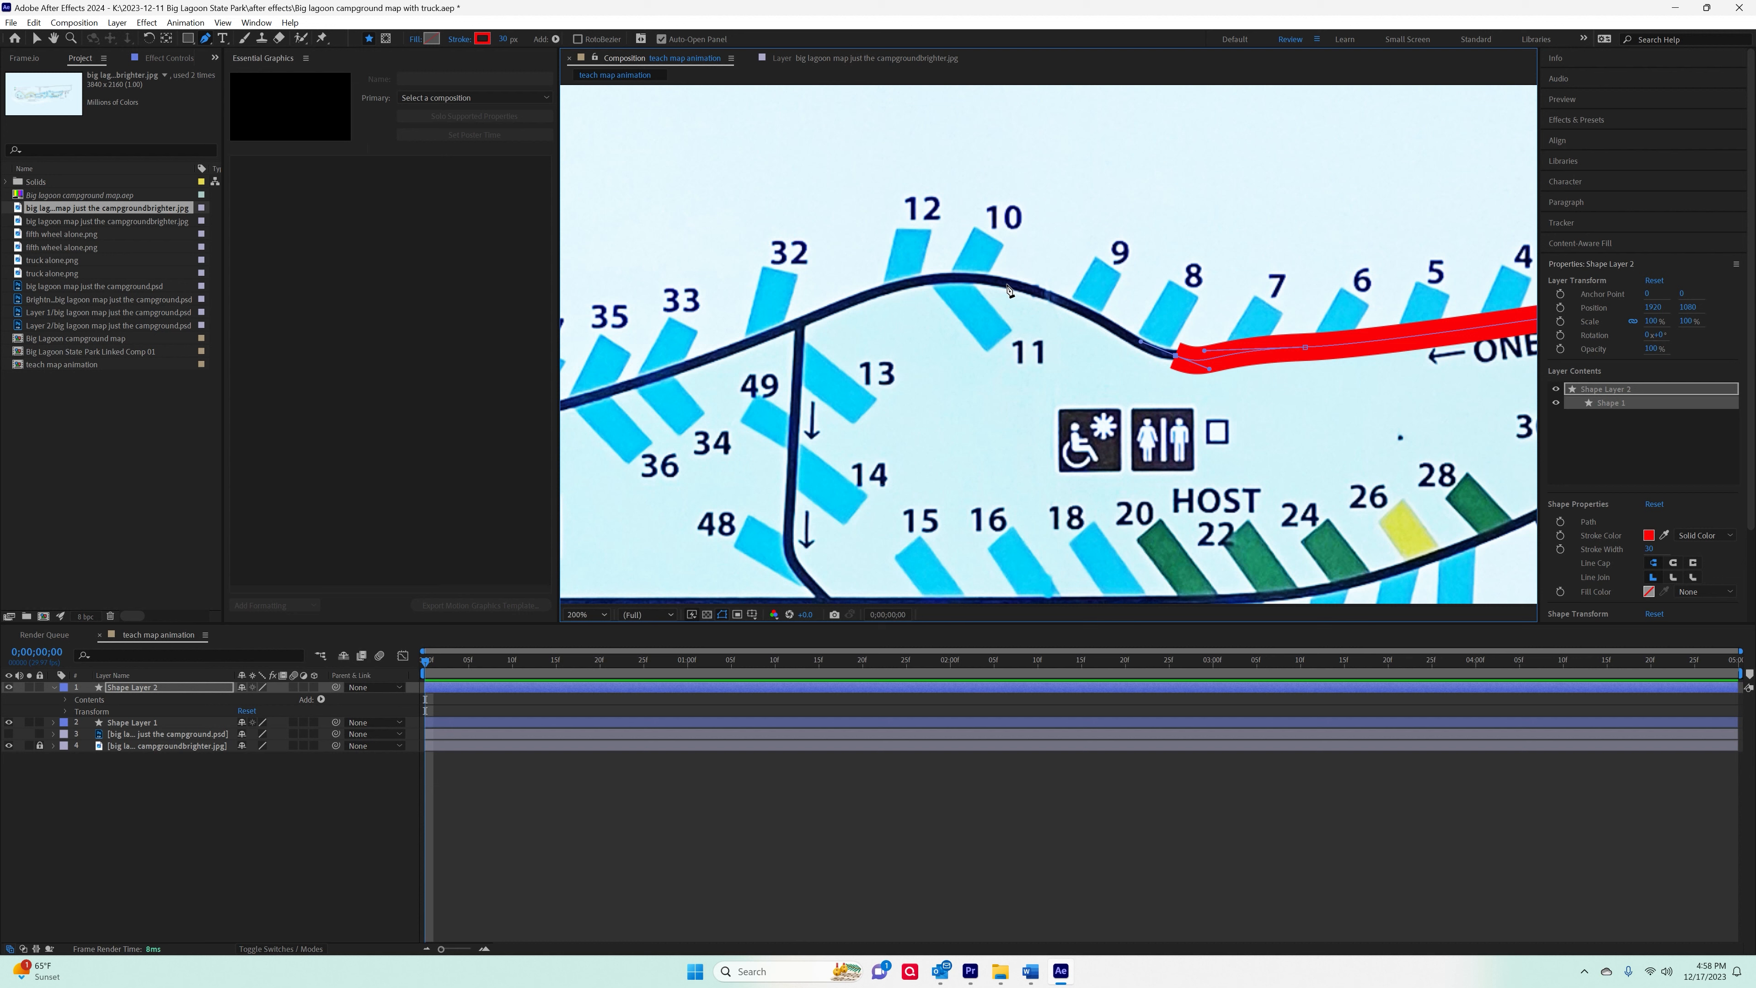
{"action": "left_click_drag", "start_coordinate": [1008, 284], "coordinate": [967, 279]}
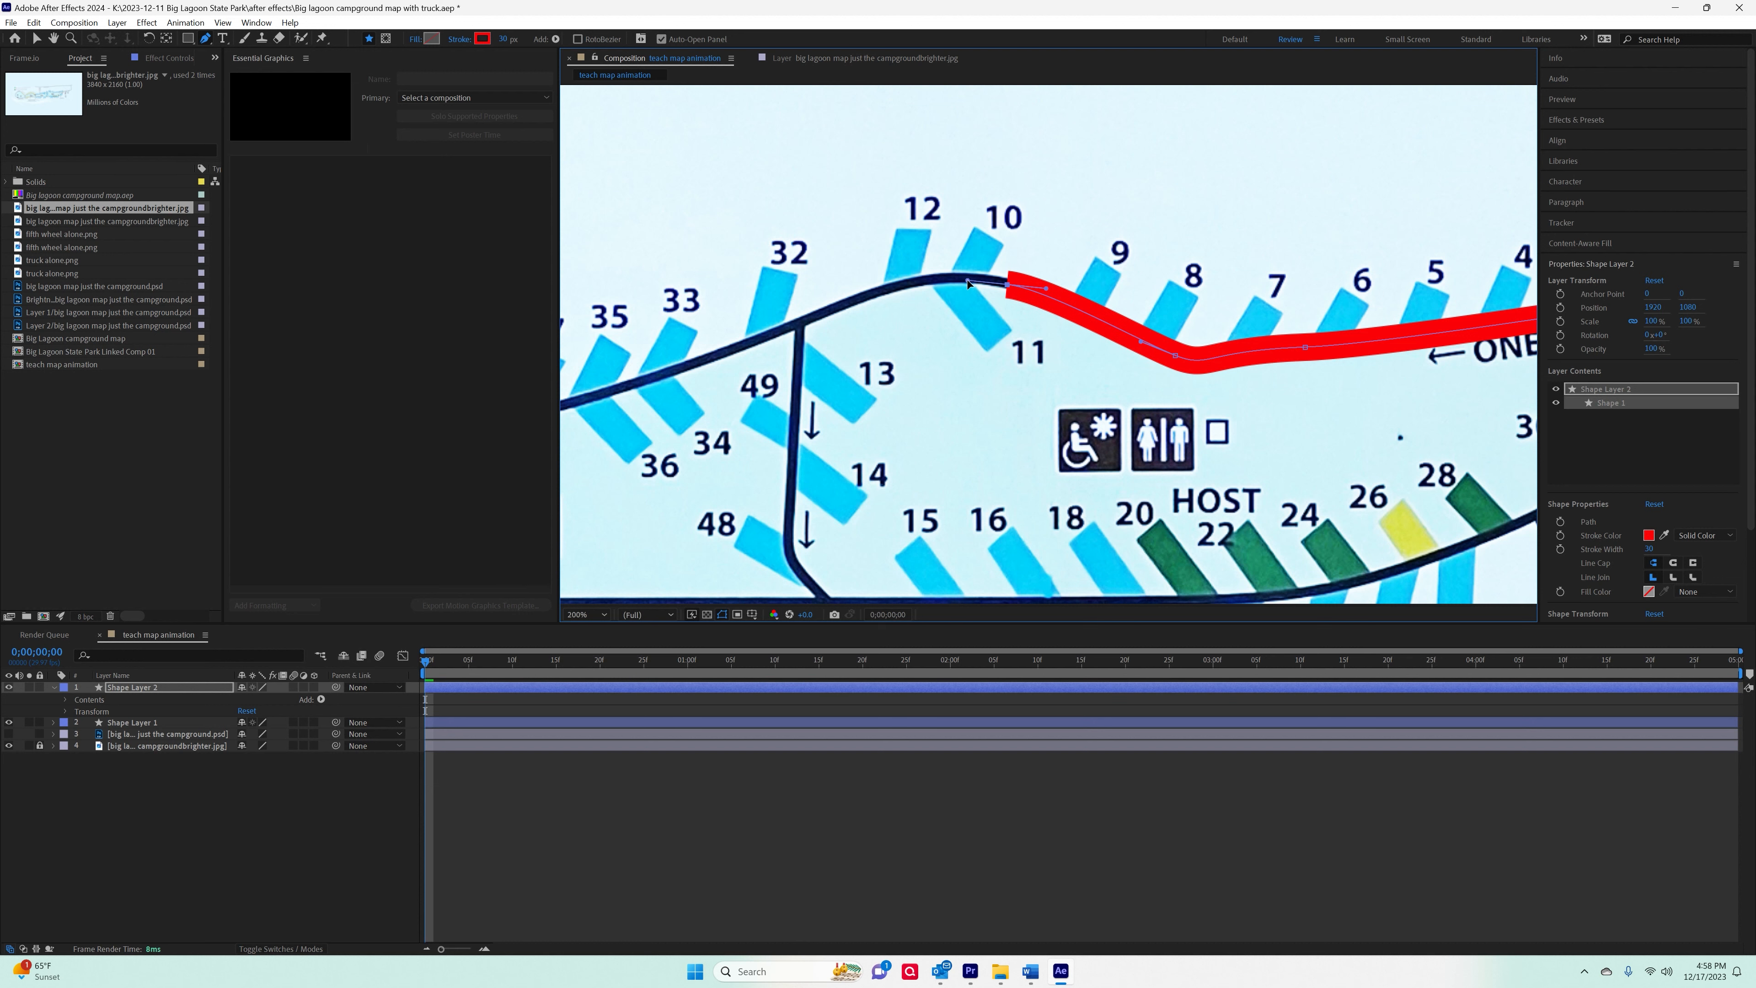
{"action": "mouse_move", "coordinate": [797, 332]}
{"action": "left_mouse_down"}
{"action": "mouse_move", "coordinate": [757, 362]}
{"action": "mouse_move", "coordinate": [750, 345]}
{"action": "mouse_move", "coordinate": [763, 359]}
{"action": "left_mouse_up"}
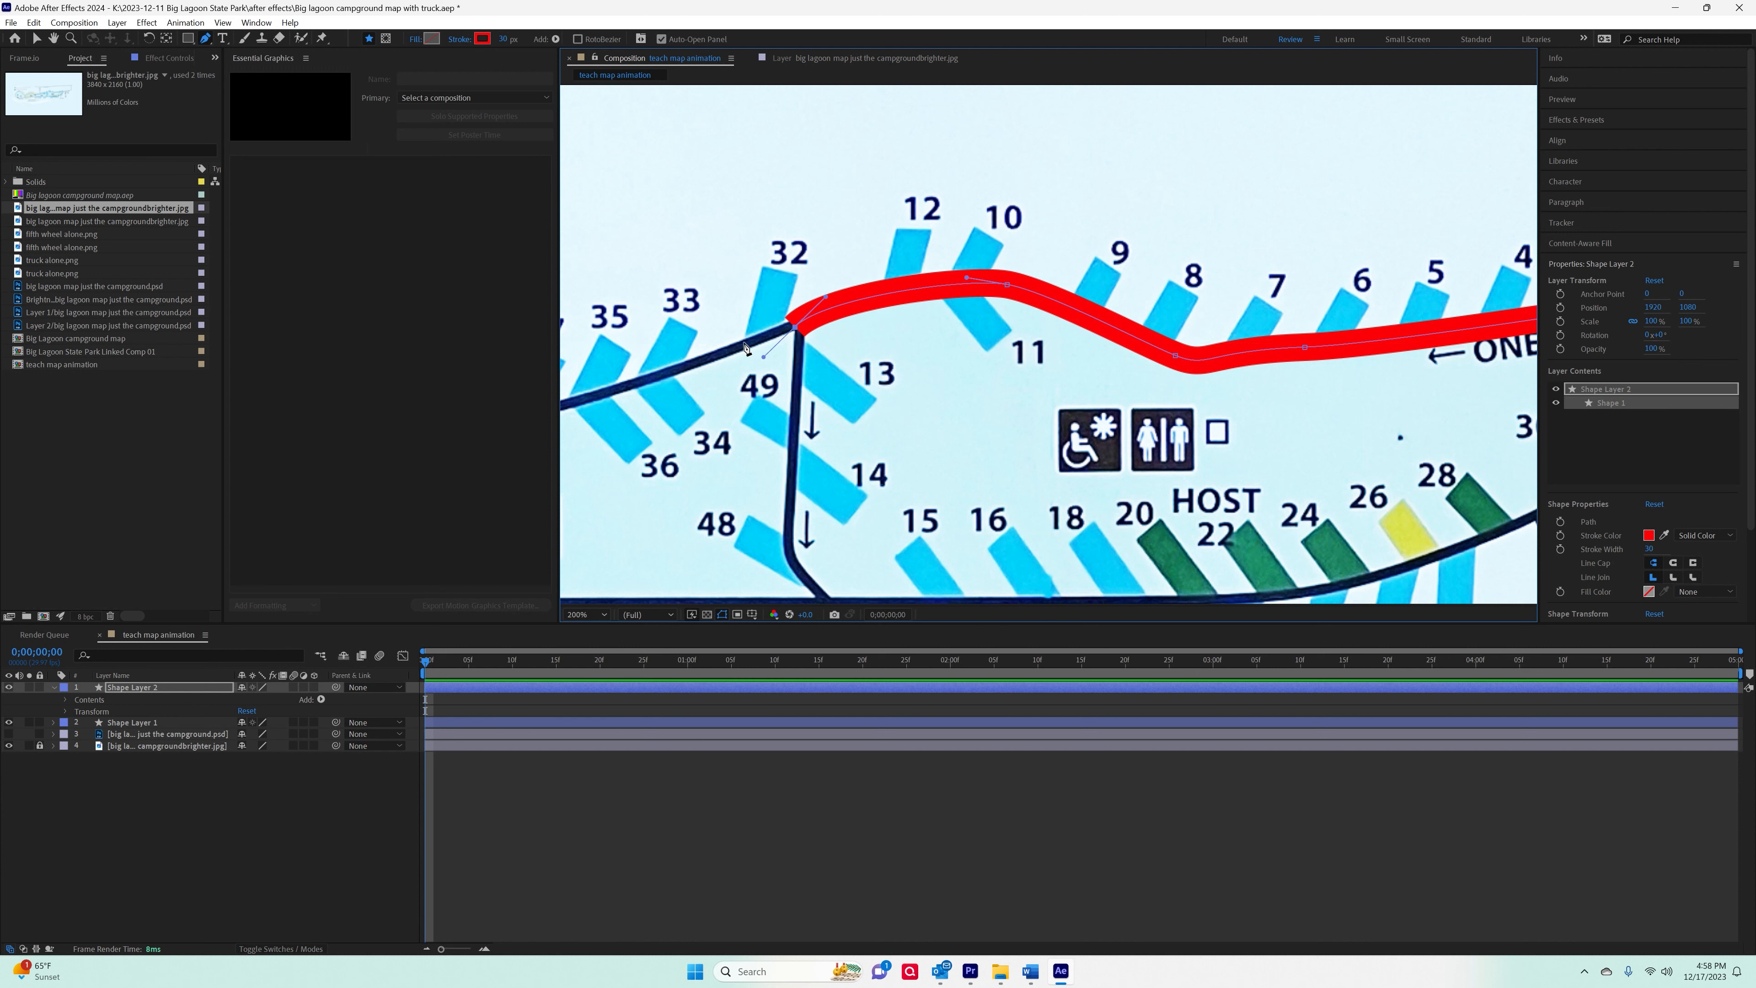
{"action": "left_click", "coordinate": [599, 397]}
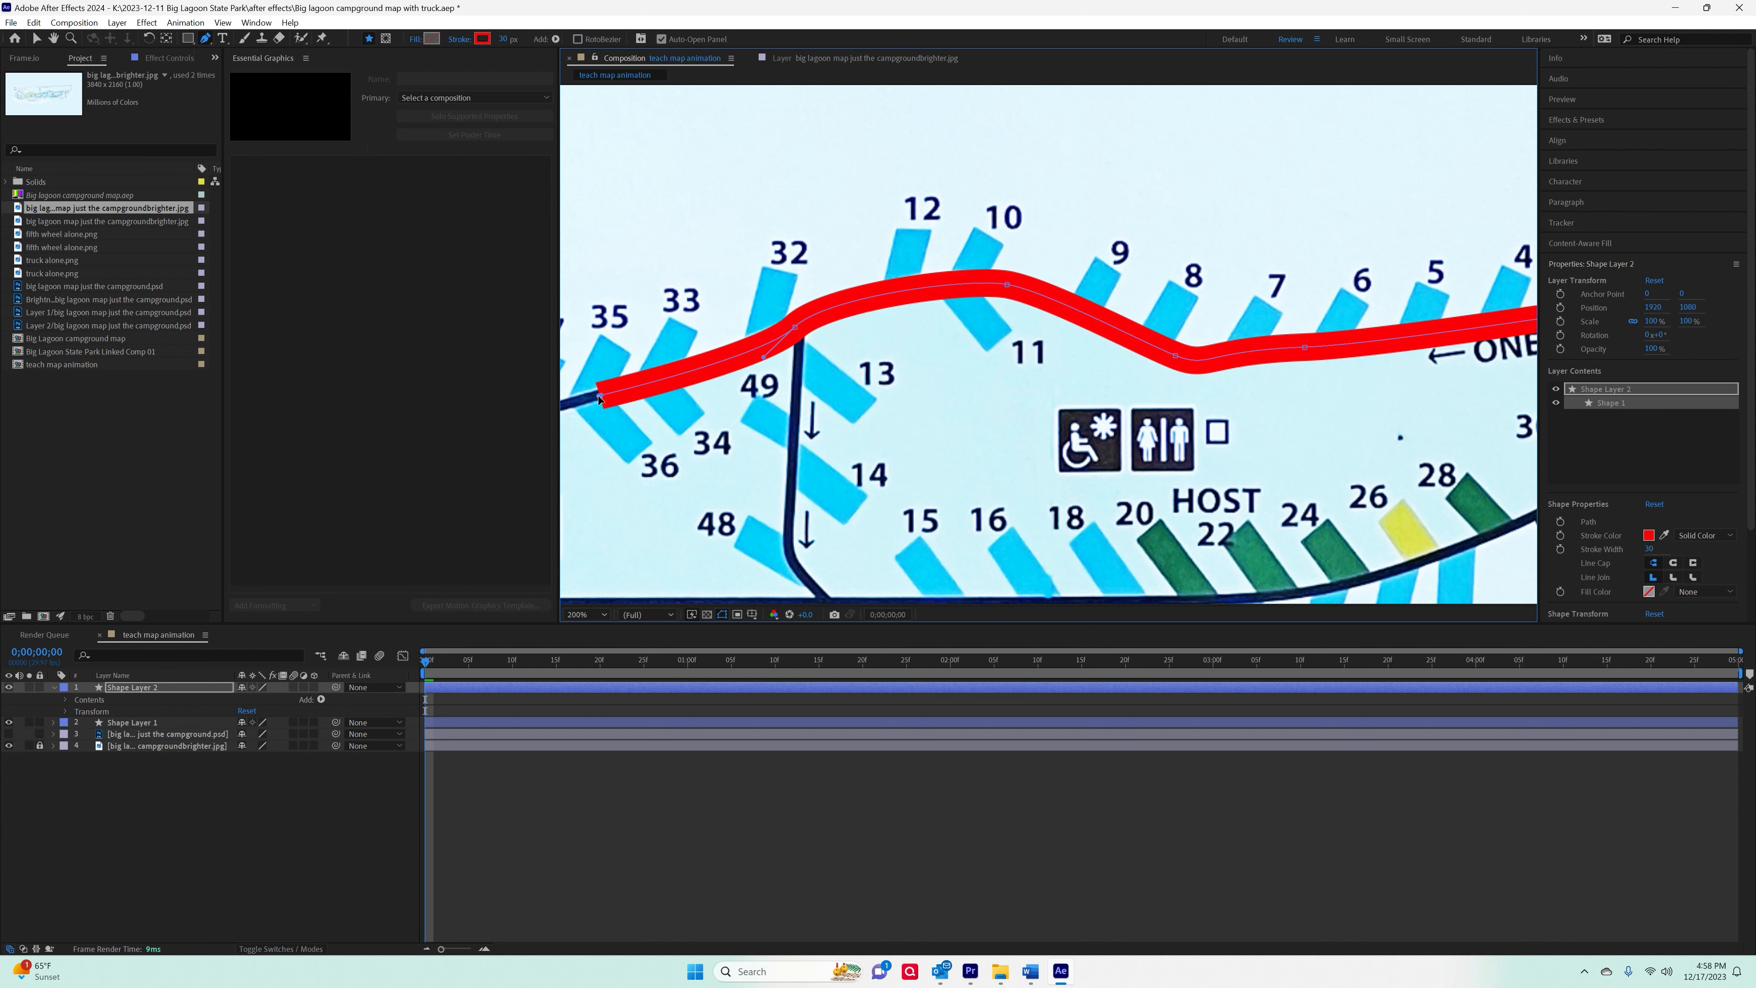
Extend the route along the upper road from site 35 past sites 37 to 40, ending with a curved point at the junction by site 41.
{"action": "scroll", "coordinate": [980, 381], "scroll_direction": "up", "scroll_amount": 1}
{"action": "left_click_drag", "start_coordinate": [668, 418], "coordinate": [1294, 397]}
{"action": "left_click_drag", "start_coordinate": [987, 417], "coordinate": [975, 432]}
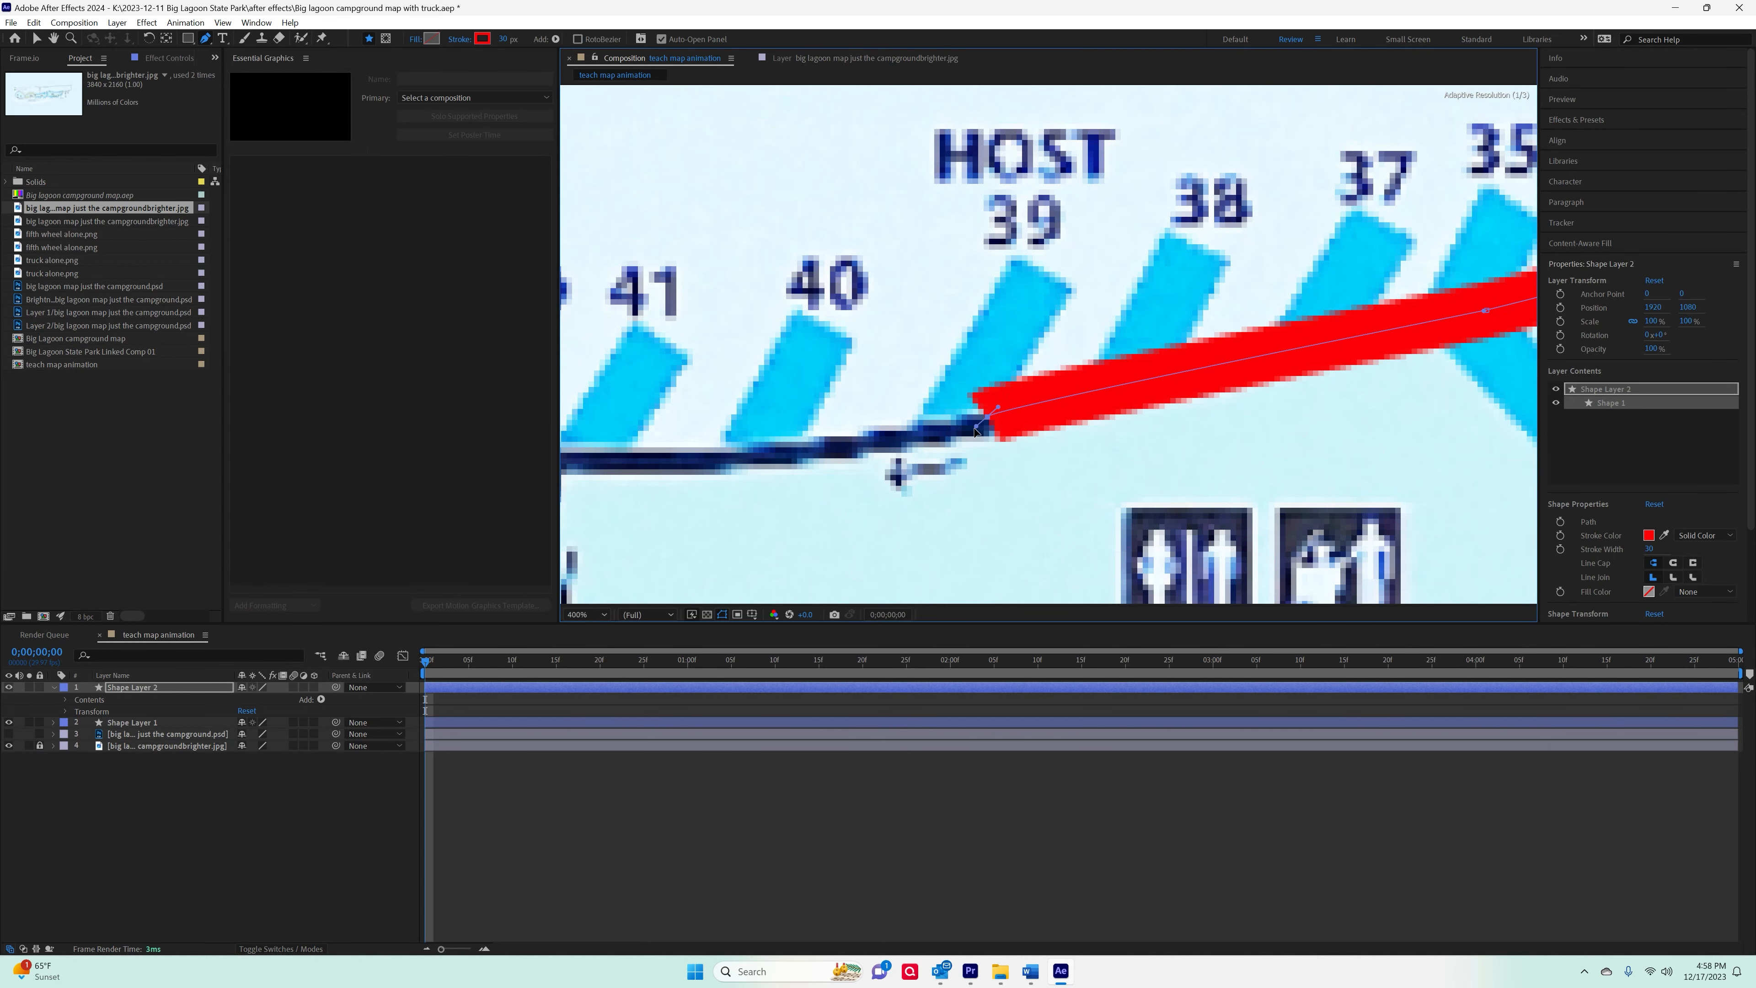
{"action": "key", "text": "ctrl+z"}
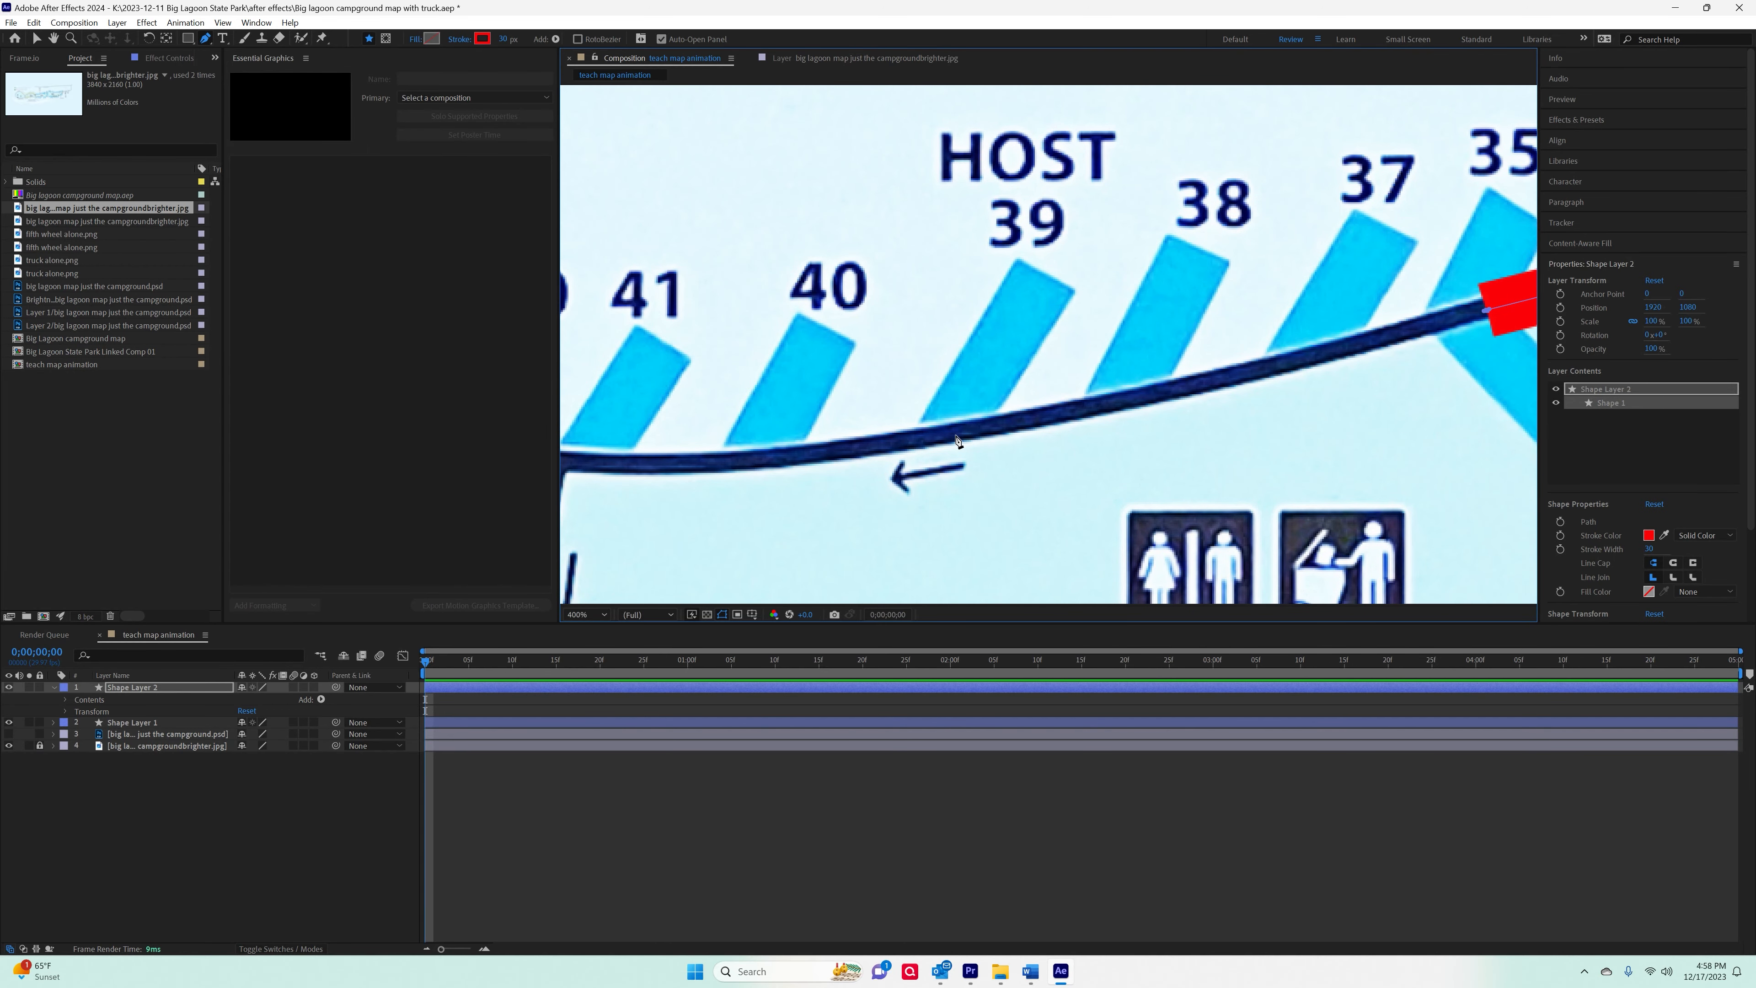
{"action": "left_click_drag", "start_coordinate": [956, 433], "coordinate": [842, 453]}
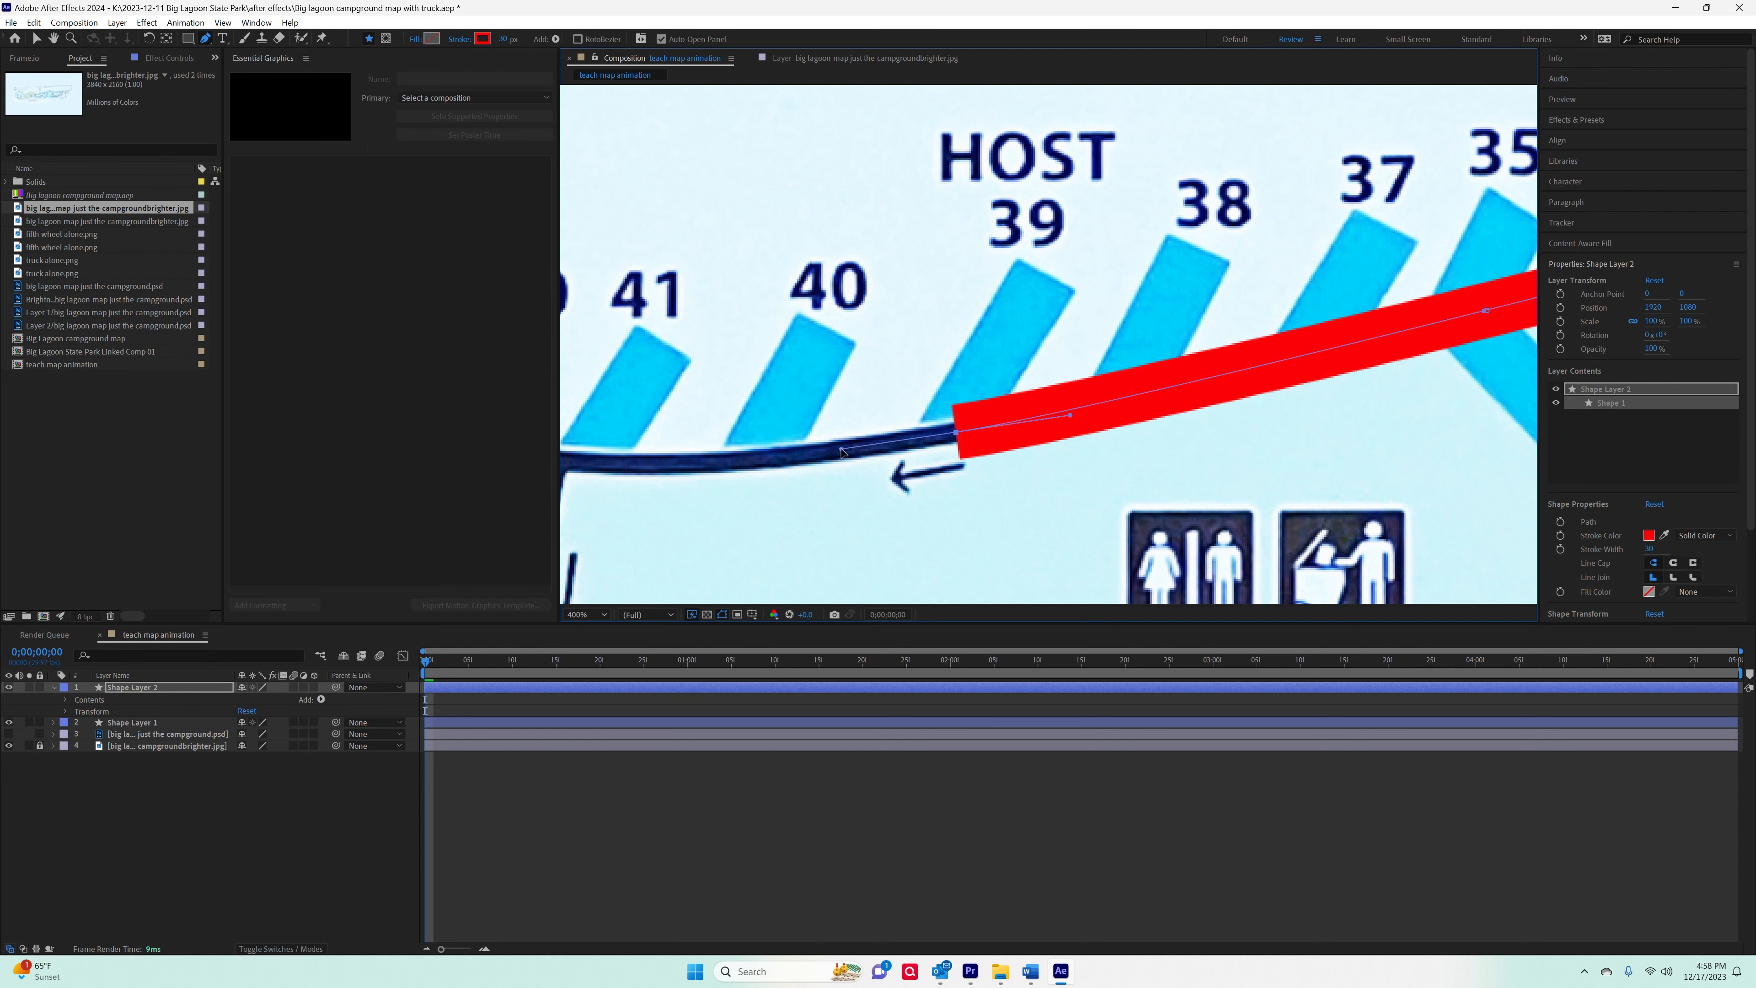
{"action": "scroll", "coordinate": [739, 460], "scroll_direction": "up", "scroll_amount": 1}
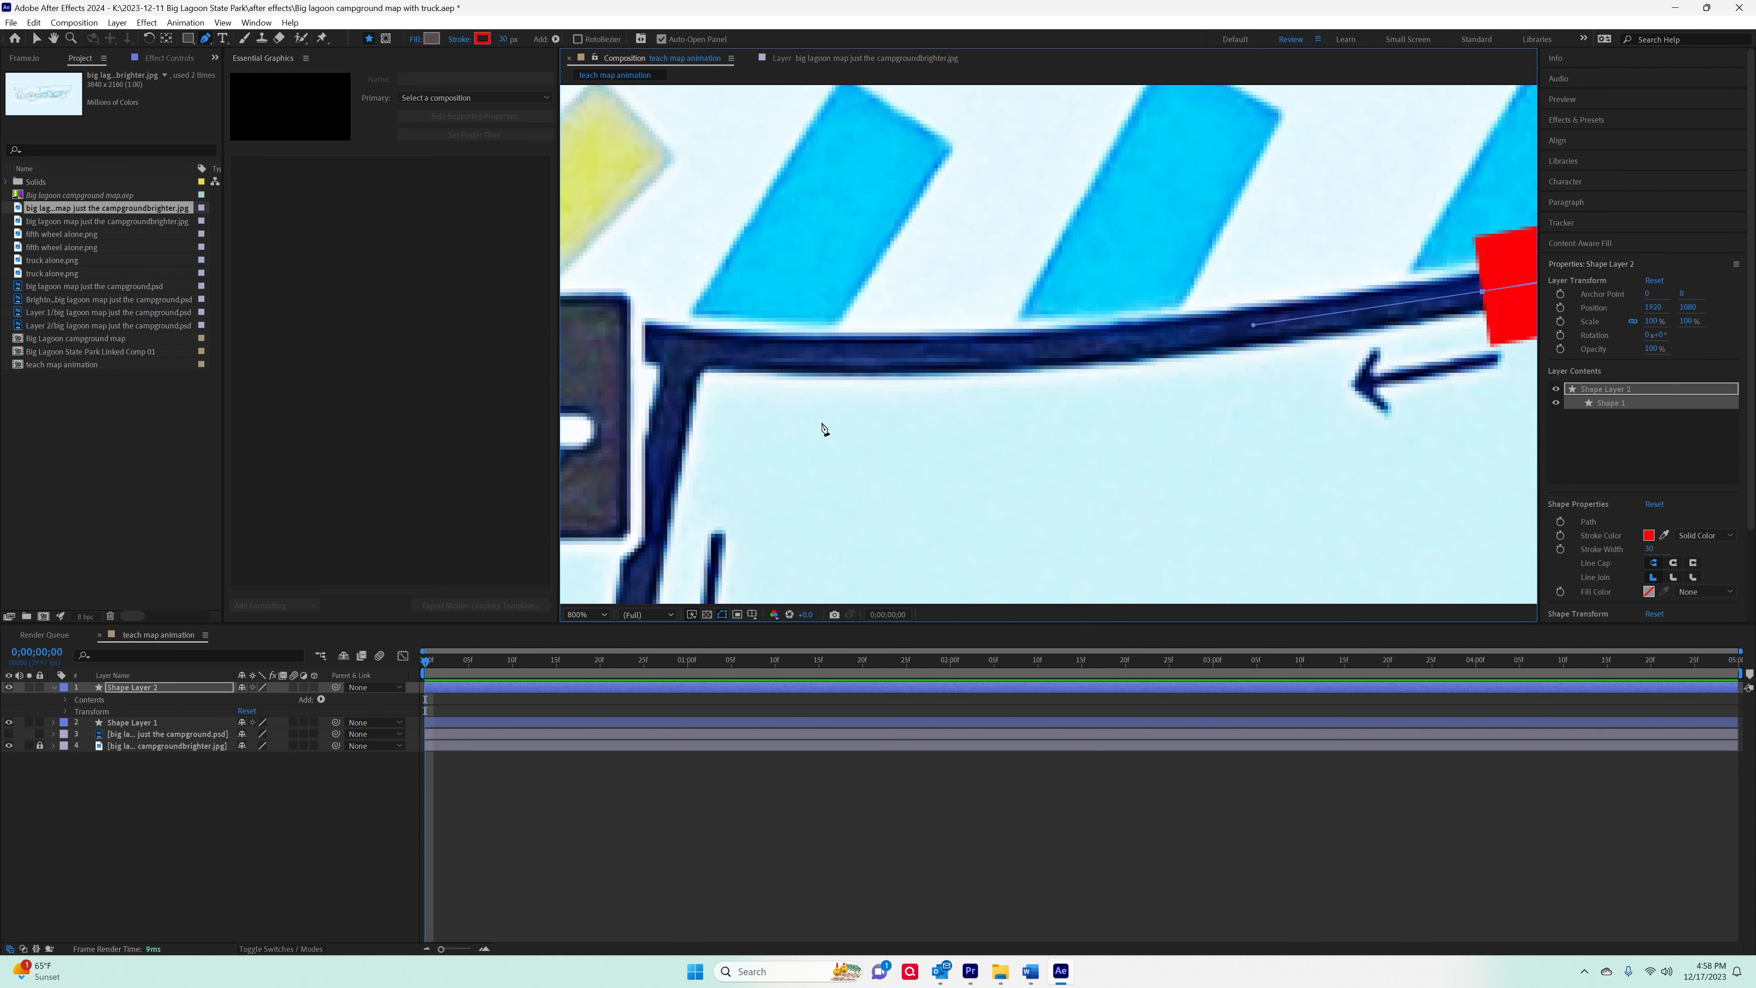
{"action": "scroll", "coordinate": [773, 378], "scroll_direction": "down", "scroll_amount": 2}
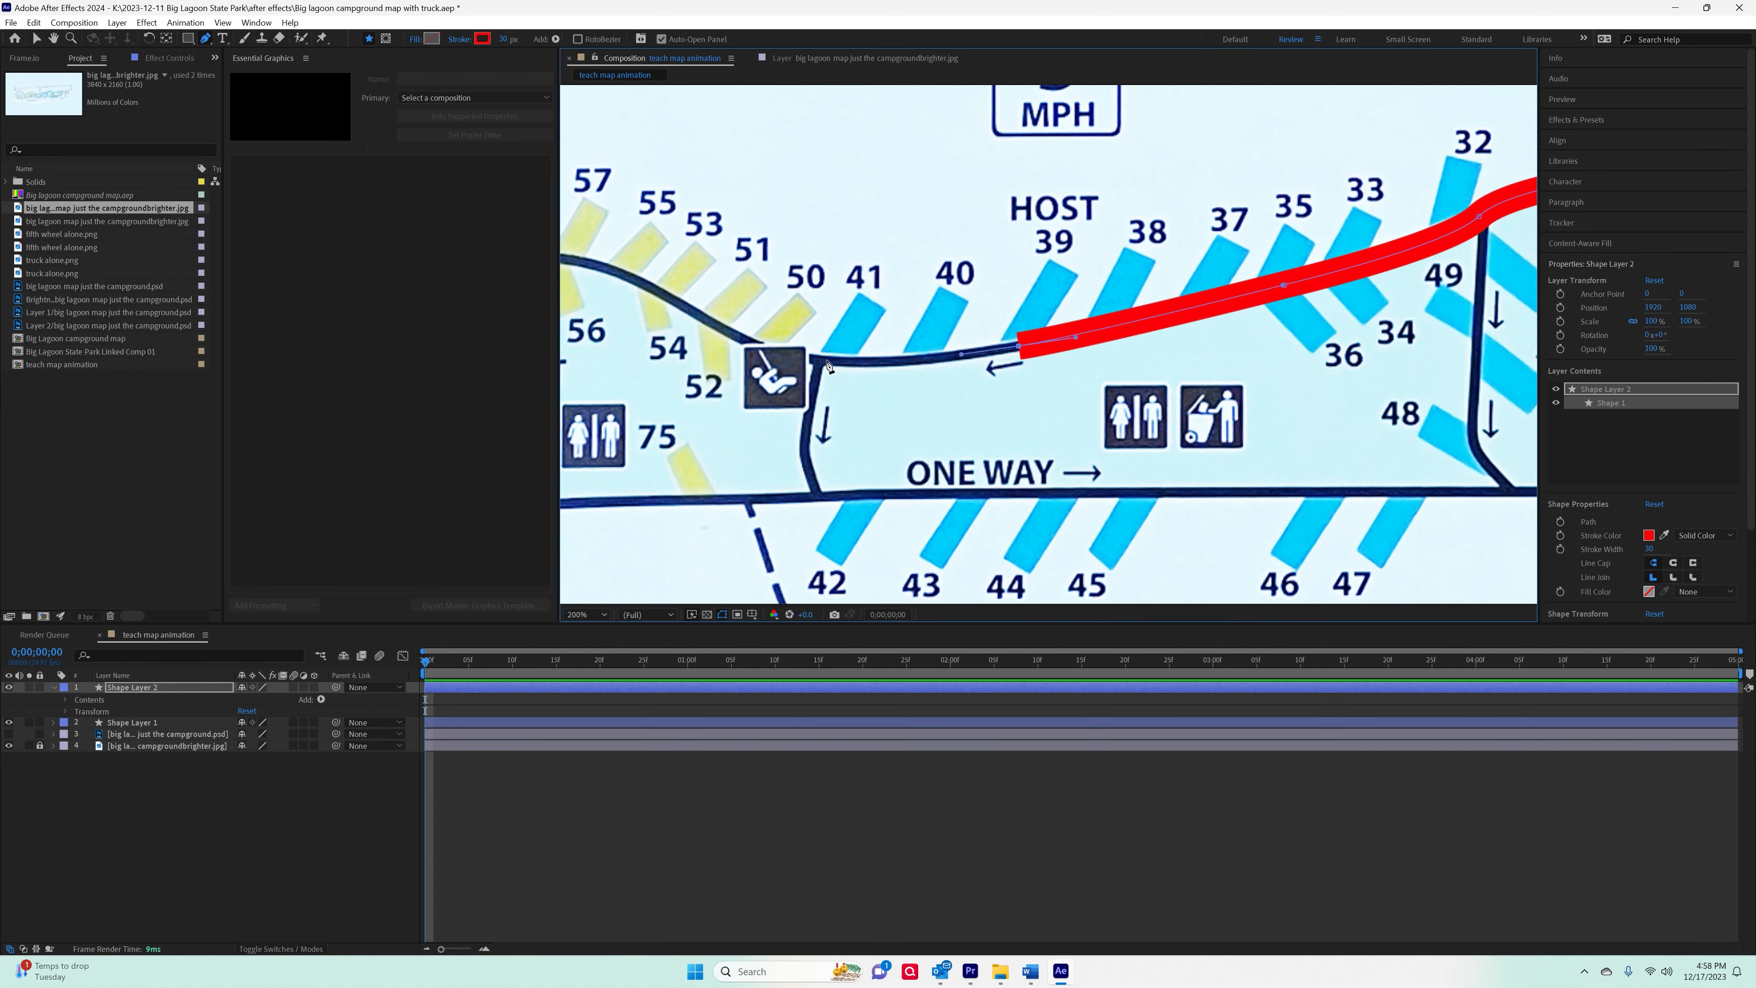
{"action": "mouse_move", "coordinate": [827, 360]}
{"action": "left_mouse_down"}
{"action": "mouse_move", "coordinate": [744, 342]}
{"action": "mouse_move", "coordinate": [764, 353]}
{"action": "left_mouse_up"}
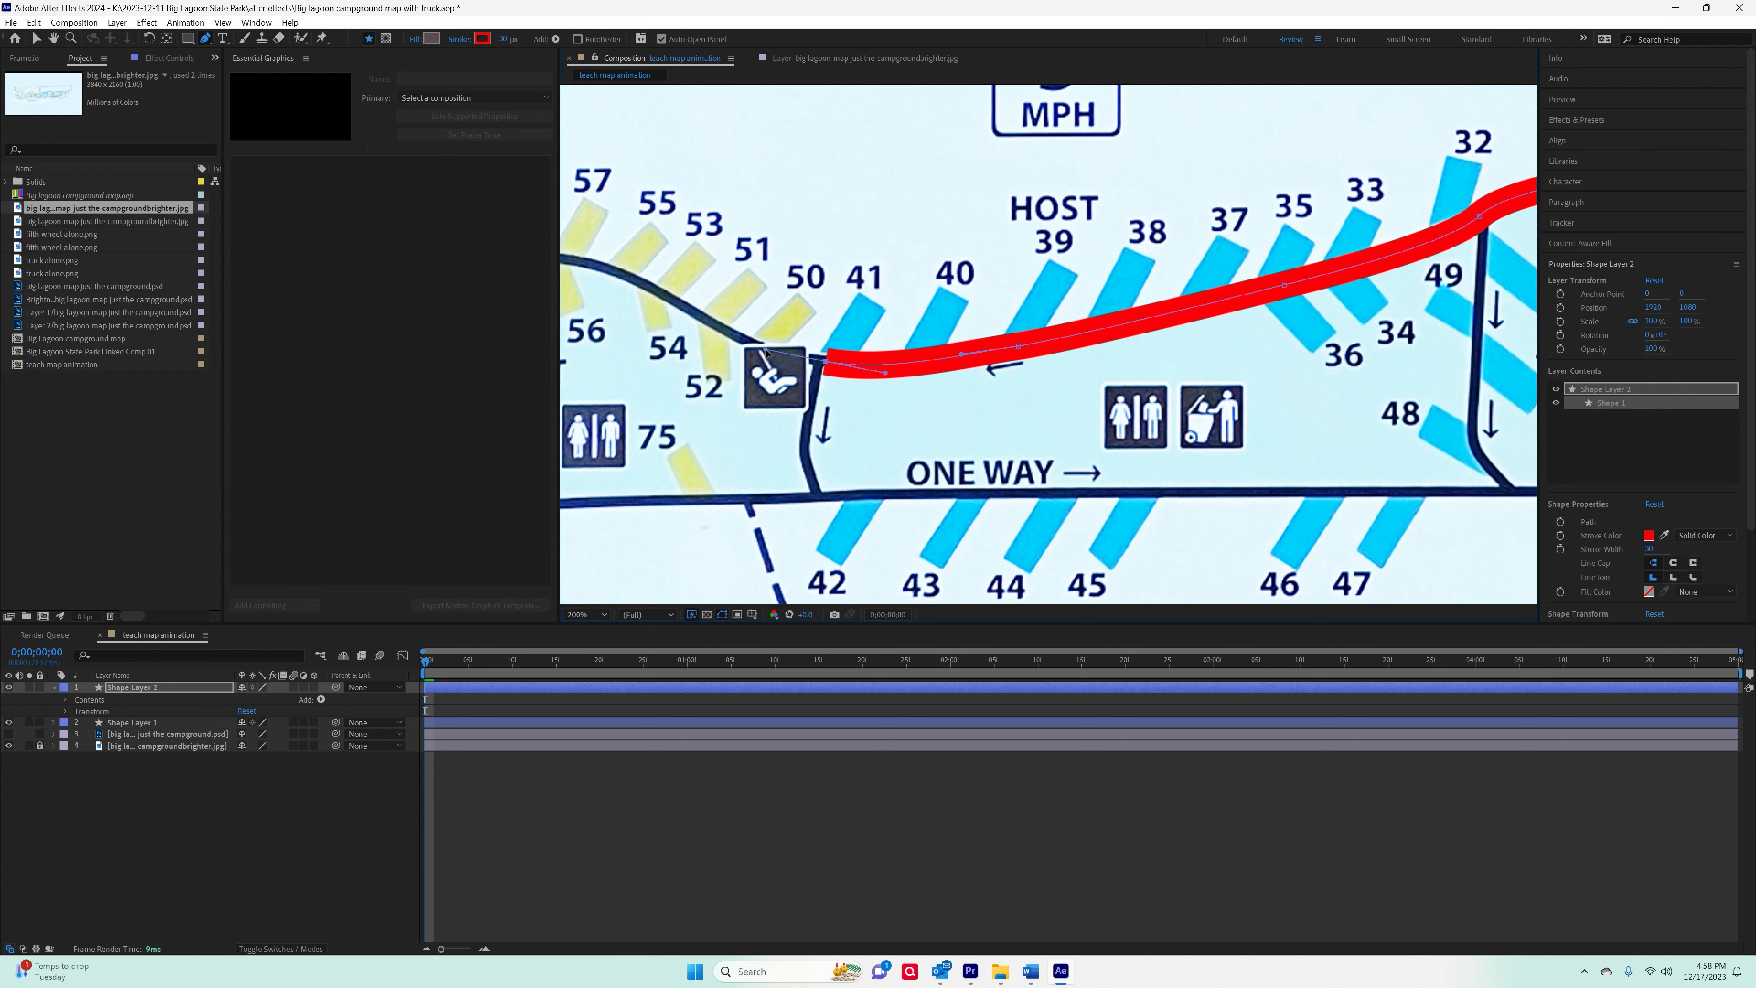
Trace the route from the site 41 junction over the bend past sites 50 to 57, ending near site 59.
{"action": "scroll", "coordinate": [709, 252], "scroll_direction": "up", "scroll_amount": 1}
{"action": "left_click_drag", "start_coordinate": [719, 252], "coordinate": [909, 190]}
{"action": "left_click", "coordinate": [1101, 348]}
{"action": "left_click_drag", "start_coordinate": [1103, 349], "coordinate": [1086, 339]}
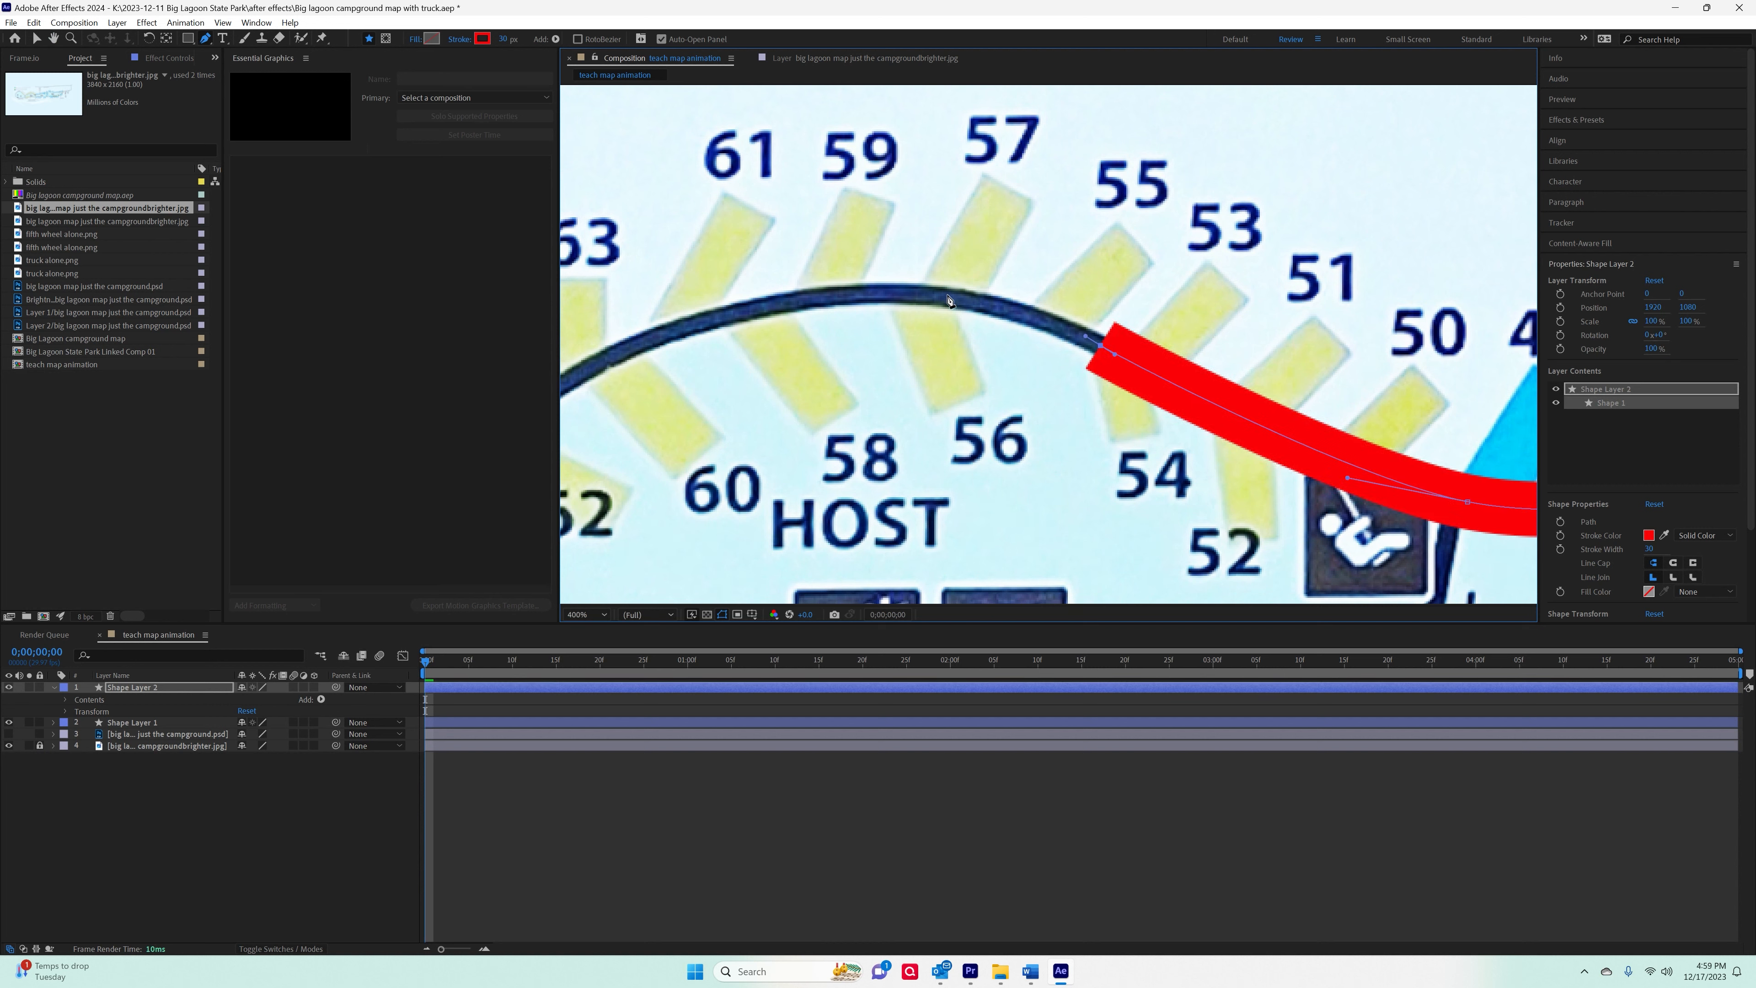
{"action": "left_click_drag", "start_coordinate": [820, 303], "coordinate": [693, 332]}
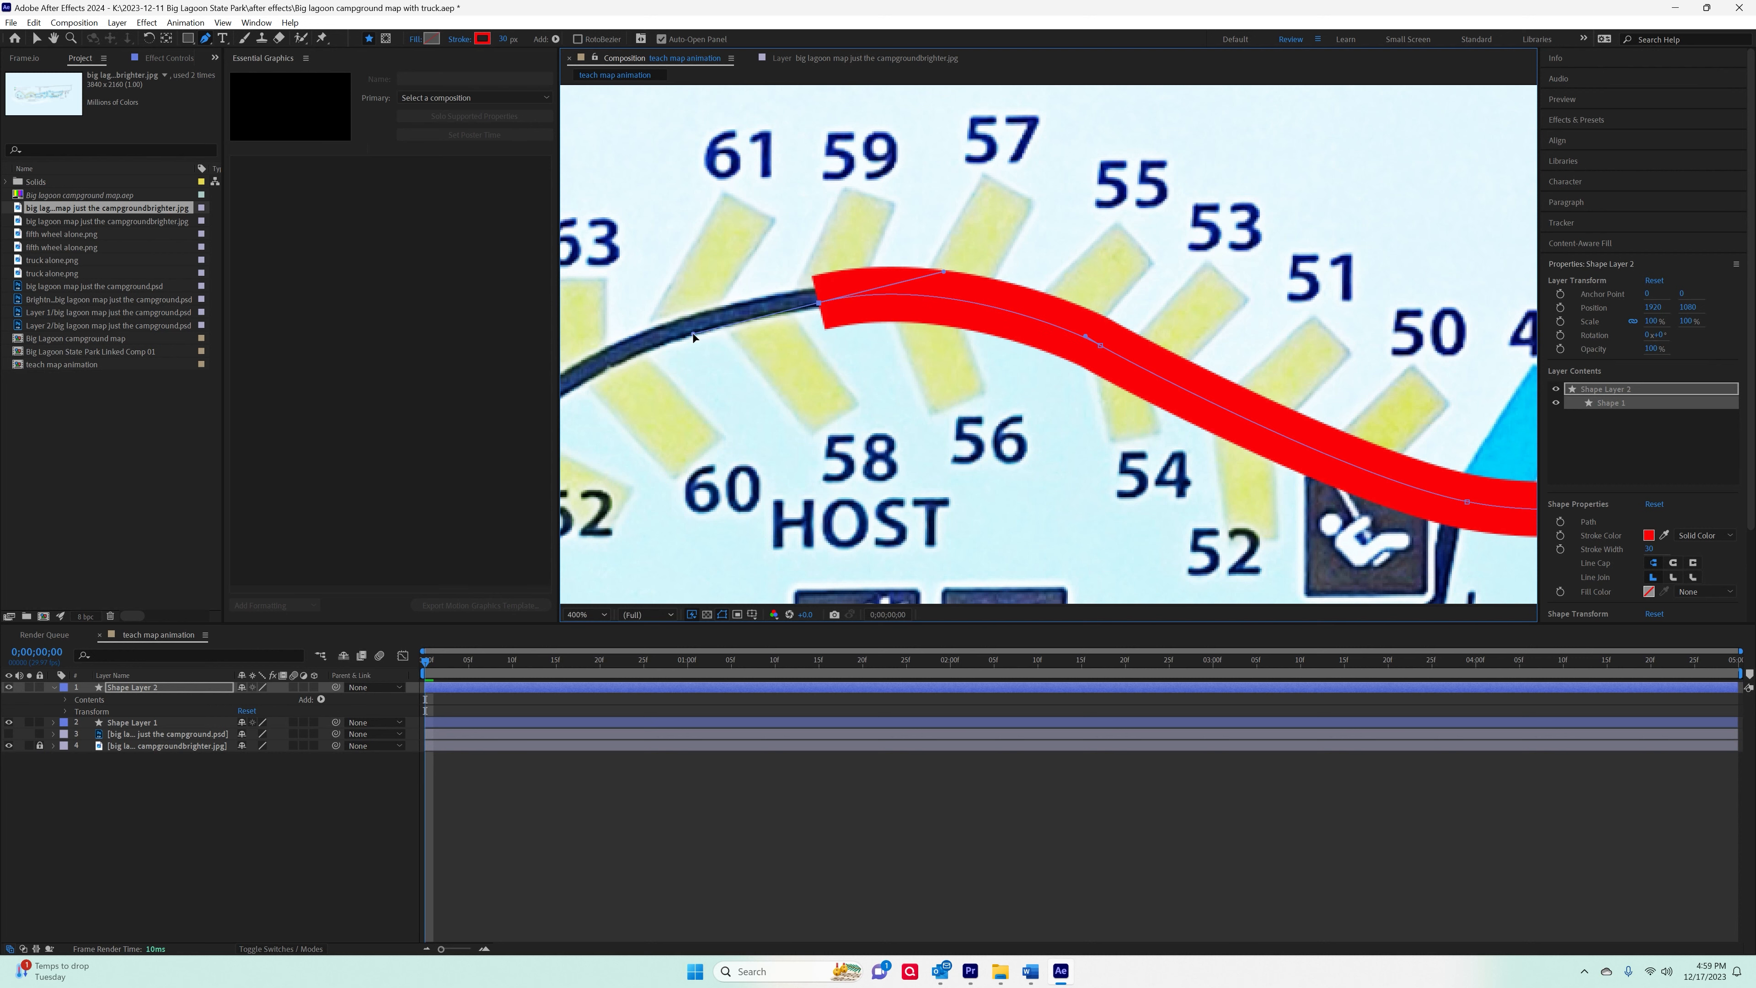
Carry the route past sites 61 to 66 and V1 to V4, then around the western loop to the lower icon near Marsh Overlook.
{"action": "scroll", "coordinate": [647, 351], "scroll_direction": "up", "scroll_amount": 1}
{"action": "key", "text": "space"}
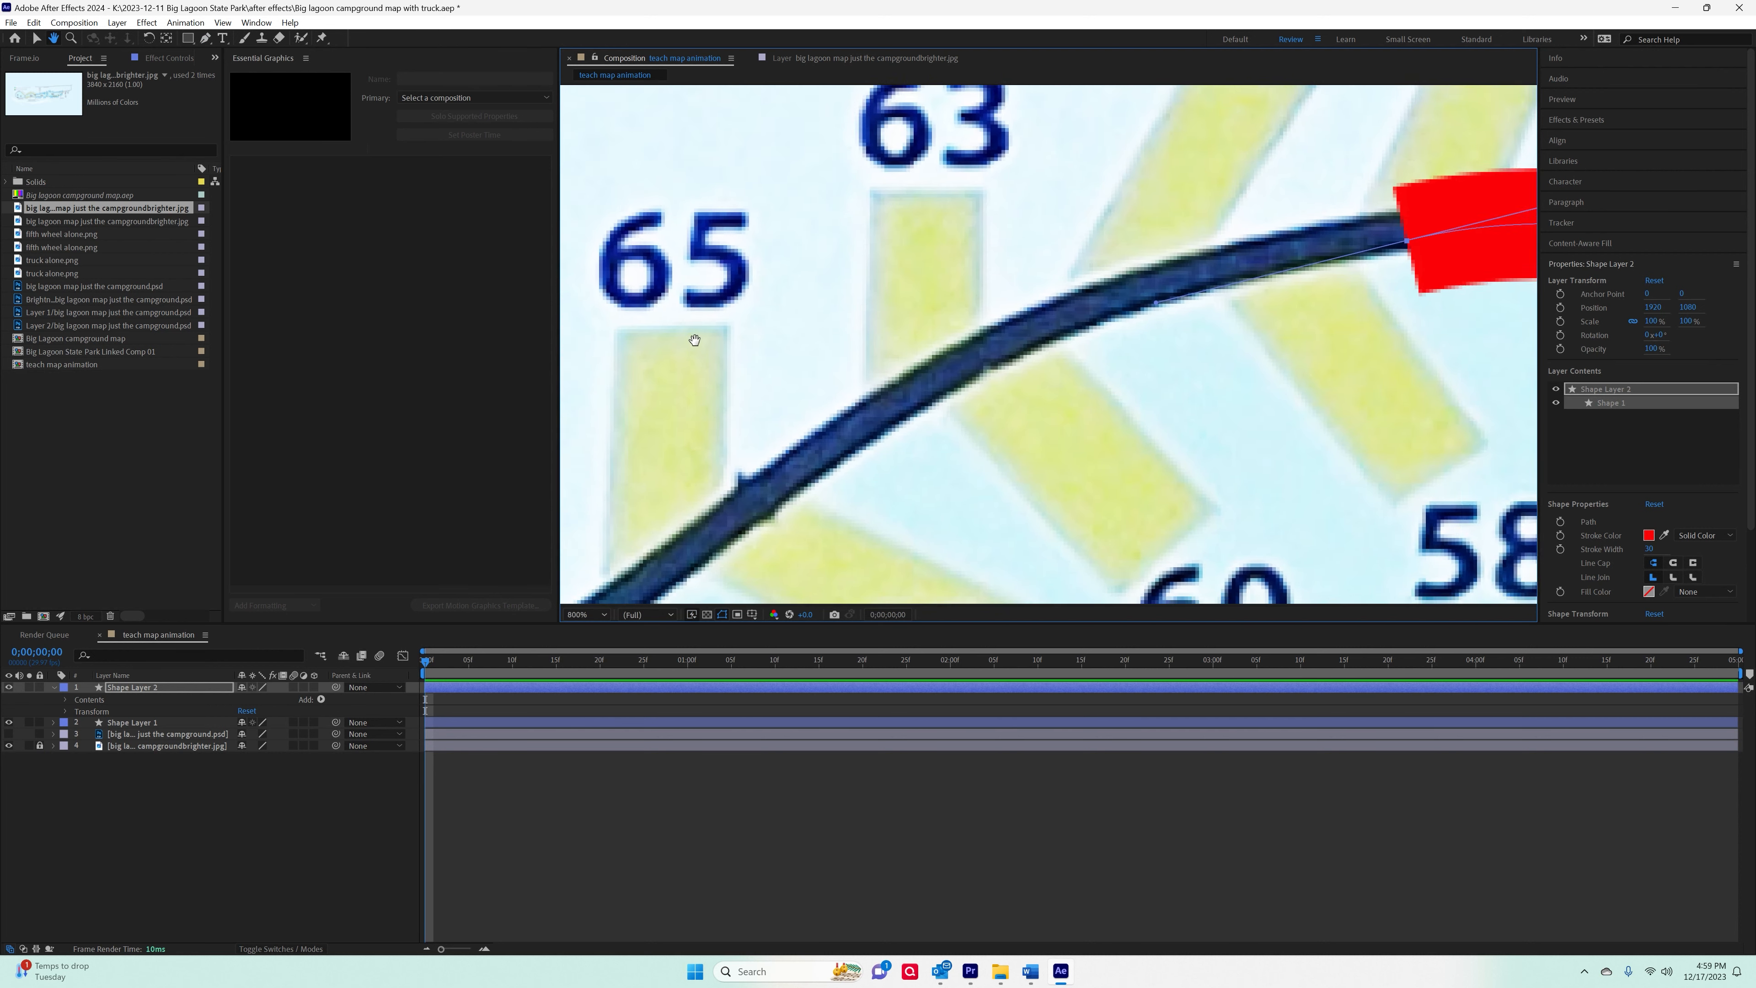
{"action": "scroll", "coordinate": [925, 282], "scroll_direction": "down", "scroll_amount": 8}
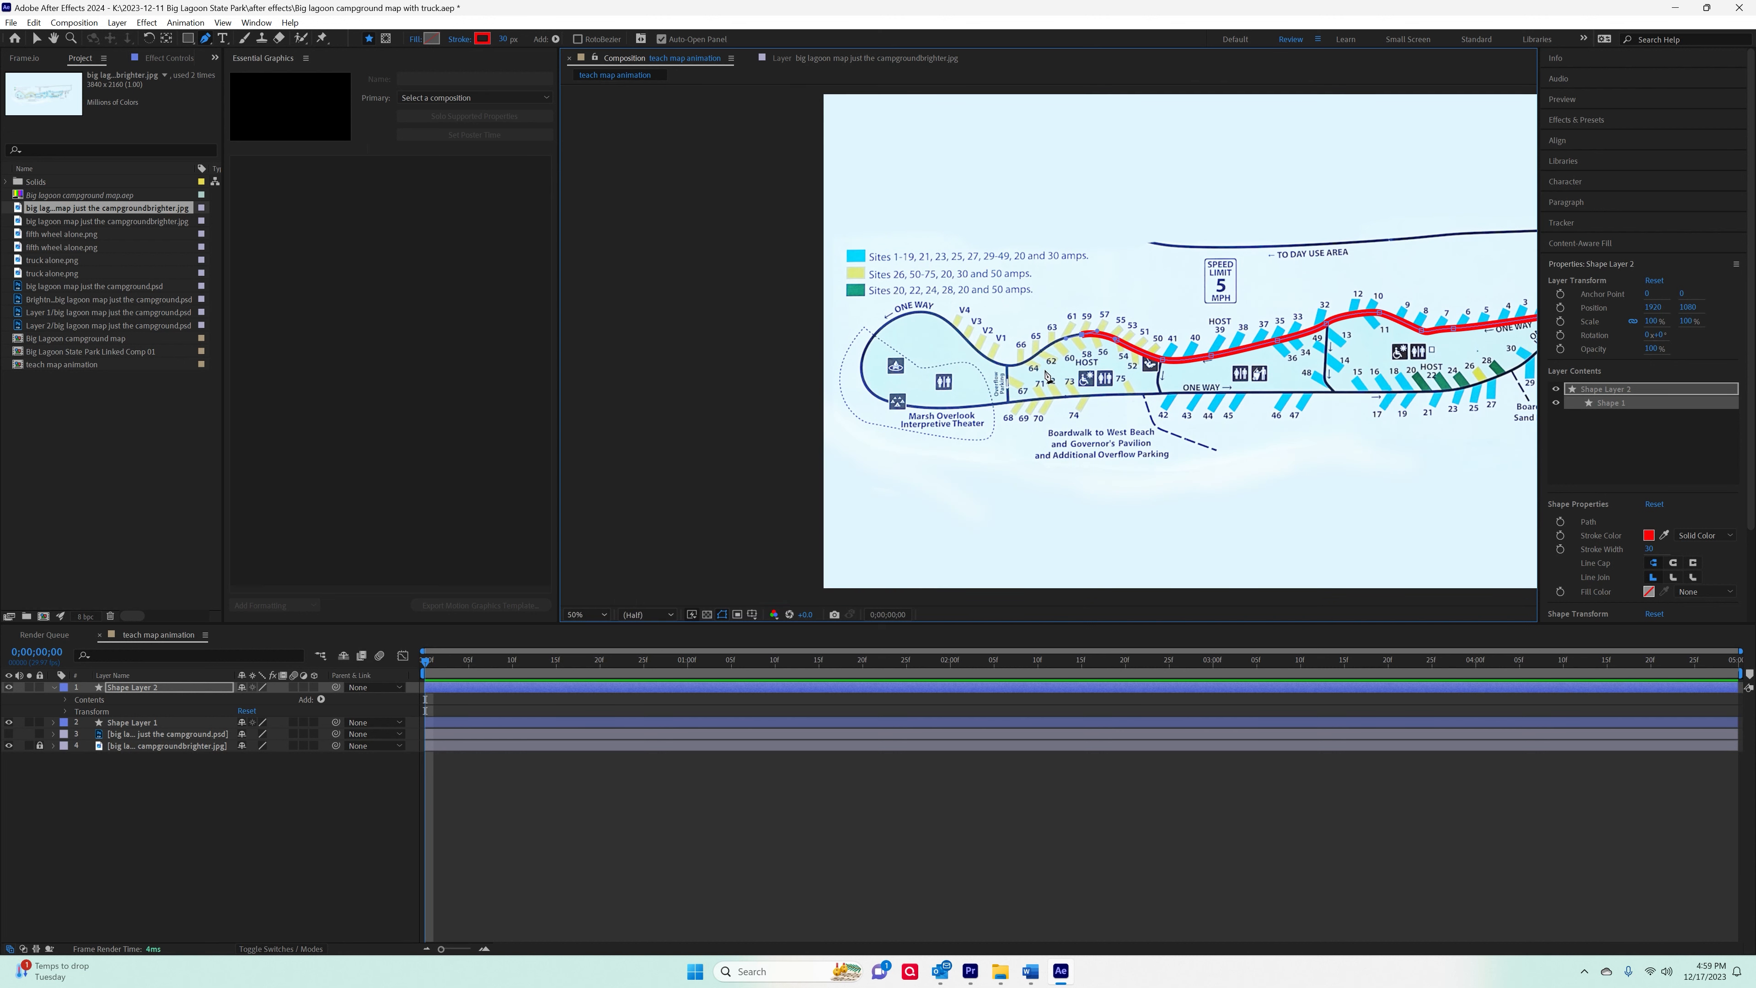
{"action": "mouse_move", "coordinate": [1035, 357]}
{"action": "left_mouse_down"}
{"action": "mouse_move", "coordinate": [916, 313]}
{"action": "mouse_move", "coordinate": [857, 388]}
{"action": "left_mouse_up"}
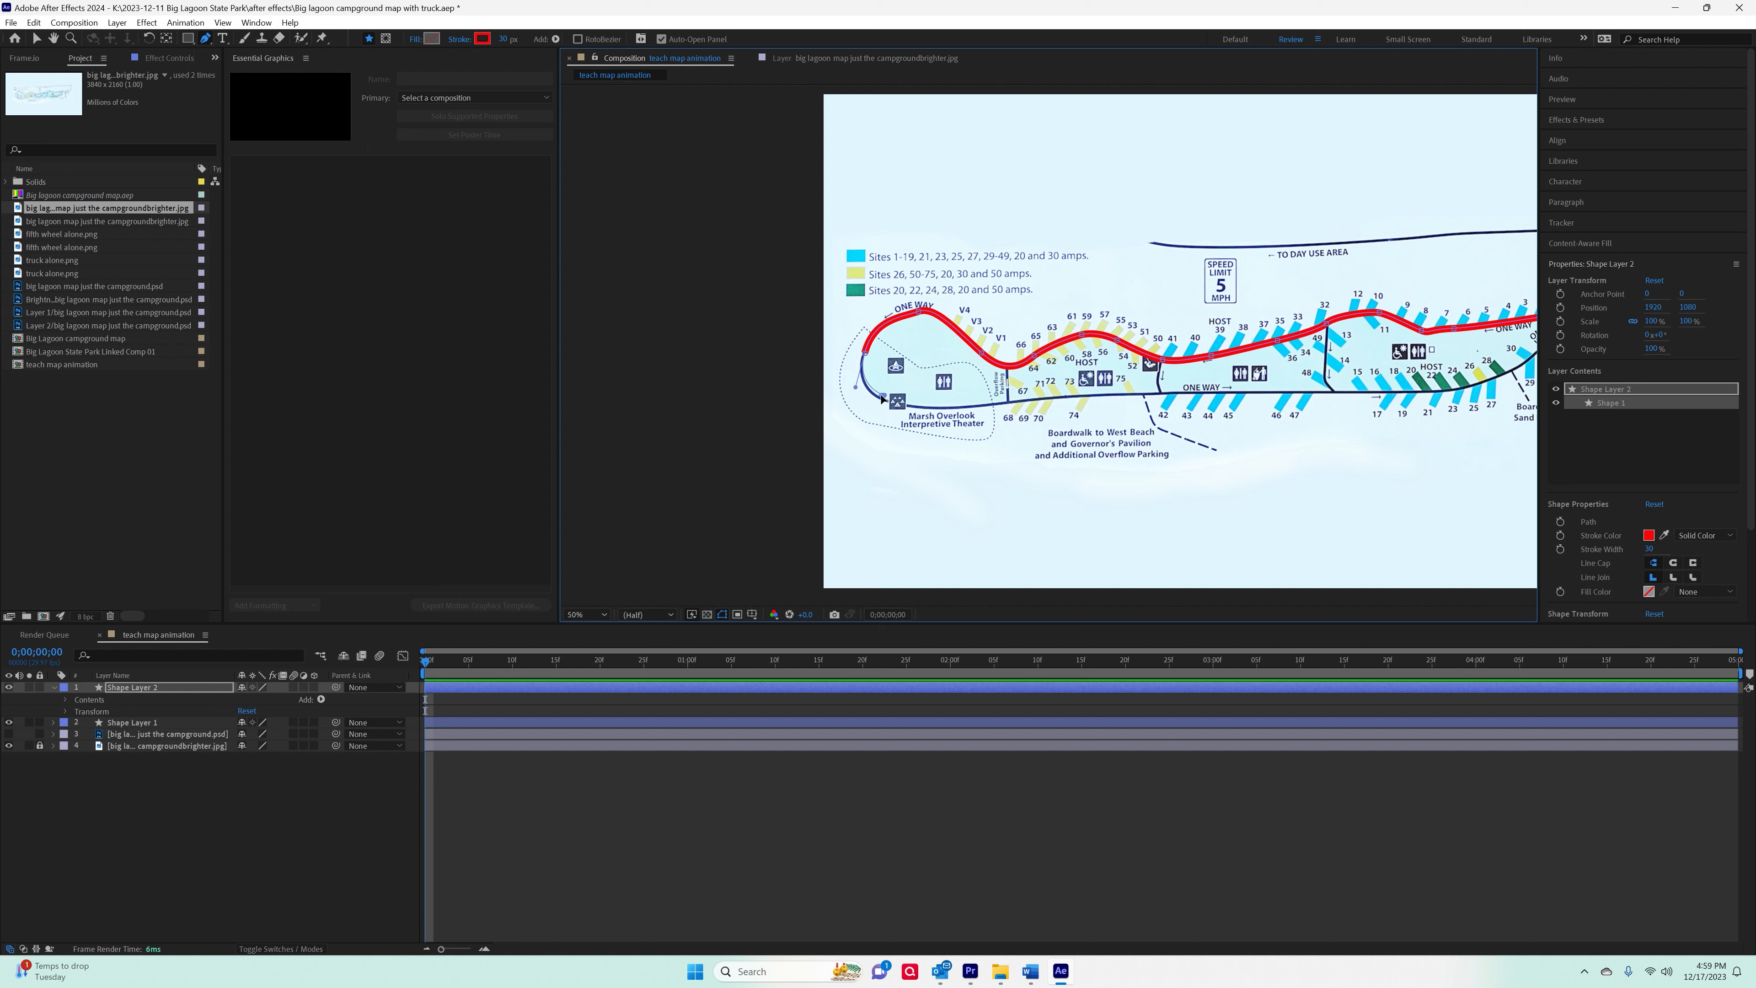
{"action": "key", "text": "ctrl+z"}
{"action": "left_click", "coordinate": [876, 397]}
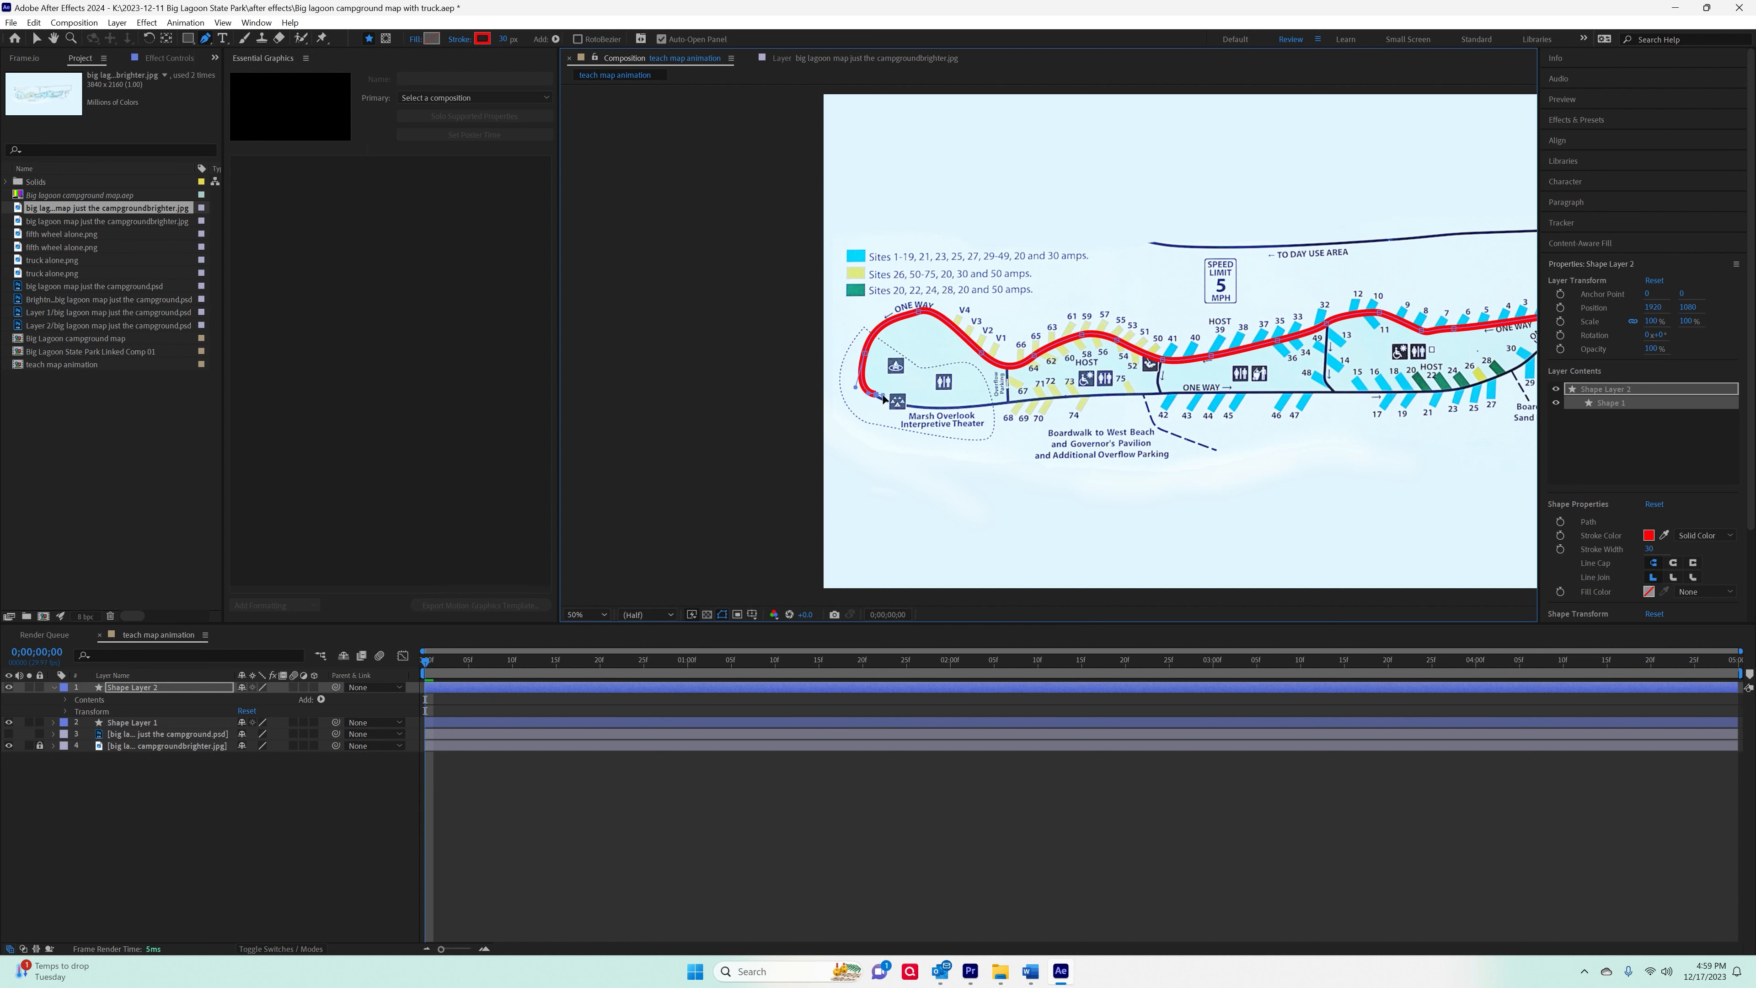
{"action": "left_click_drag", "start_coordinate": [890, 405], "coordinate": [888, 402]}
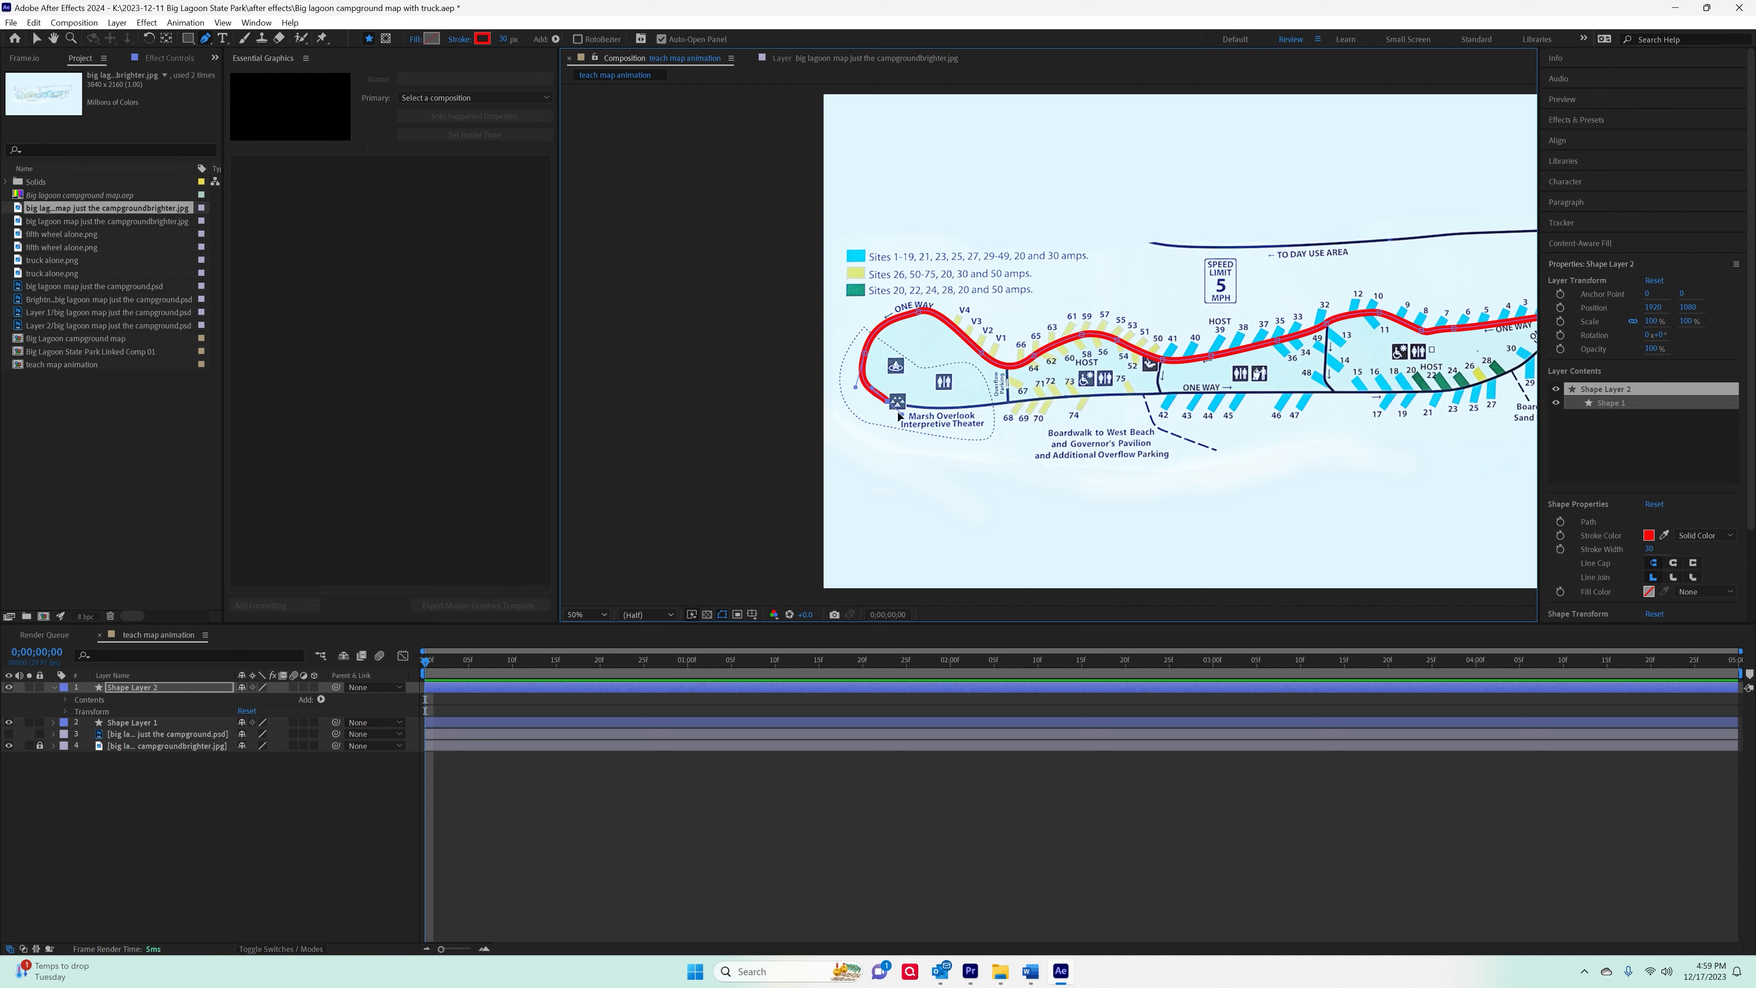
Trace the route eastward along the lower road from Marsh Overlook past sites 68 to 74, 42 to 47 and 17 to 31, up to the junction near site 1.
{"action": "left_click_drag", "start_coordinate": [957, 408], "coordinate": [978, 406]}
{"action": "left_click_drag", "start_coordinate": [1081, 395], "coordinate": [1097, 397]}
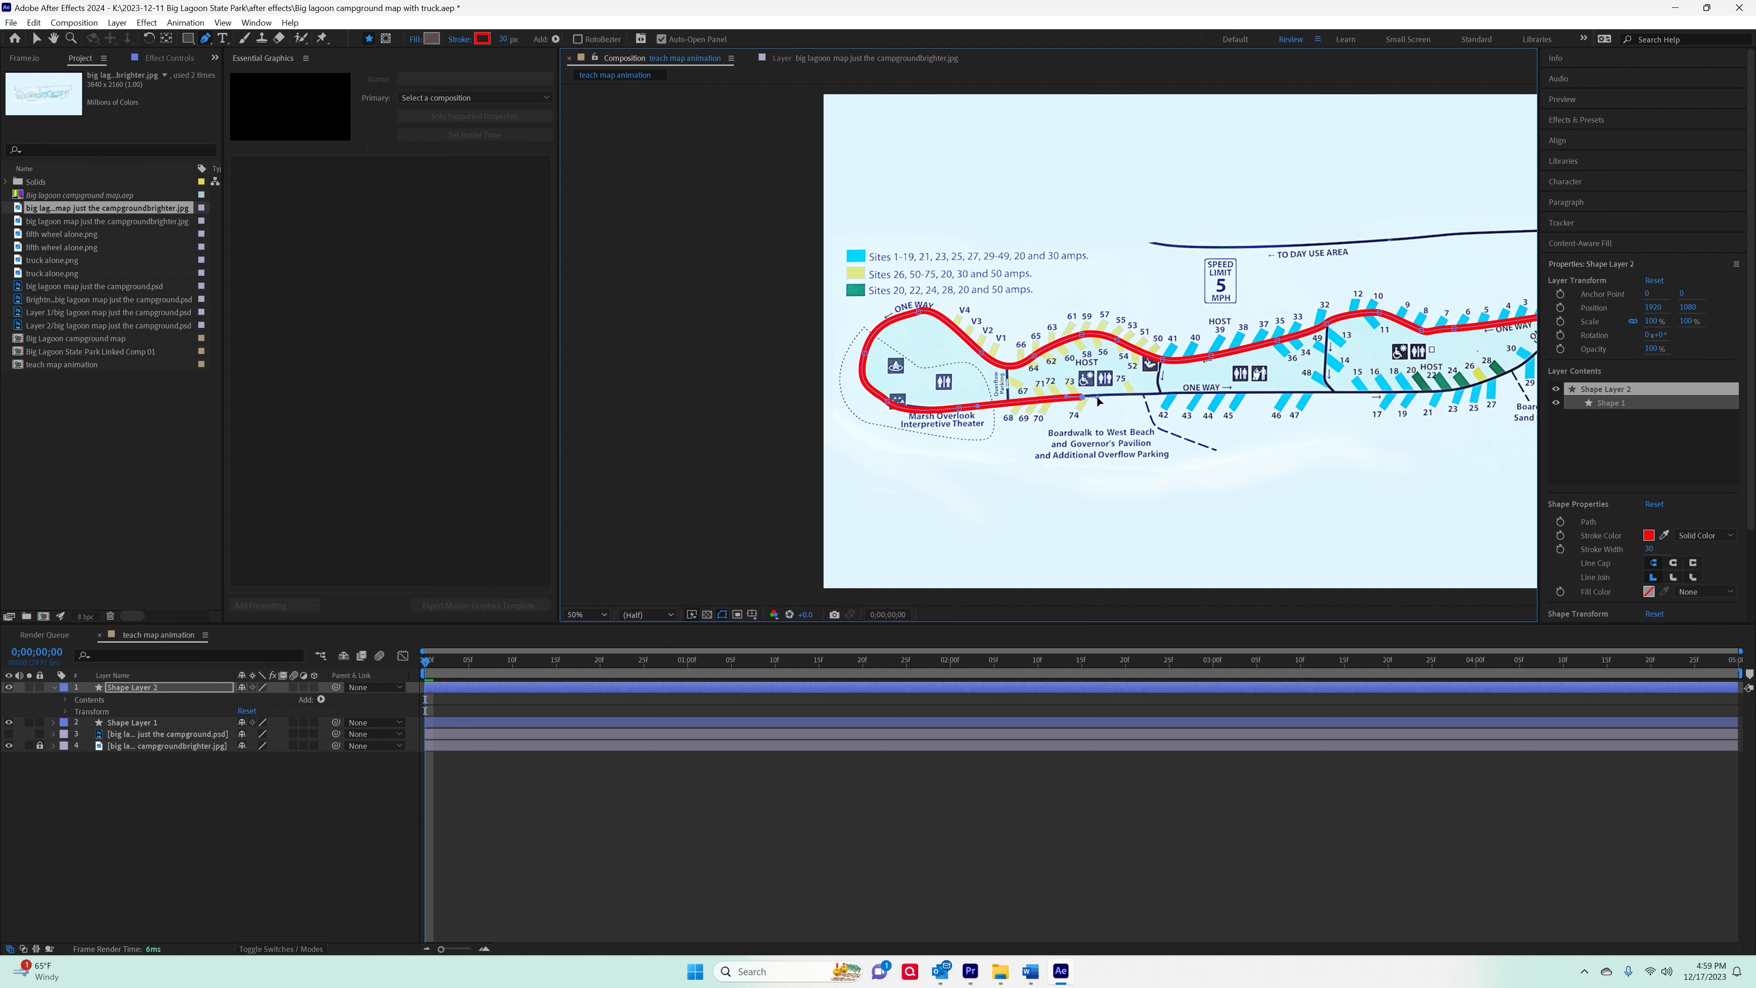
{"action": "left_click_drag", "start_coordinate": [1217, 396], "coordinate": [1234, 400]}
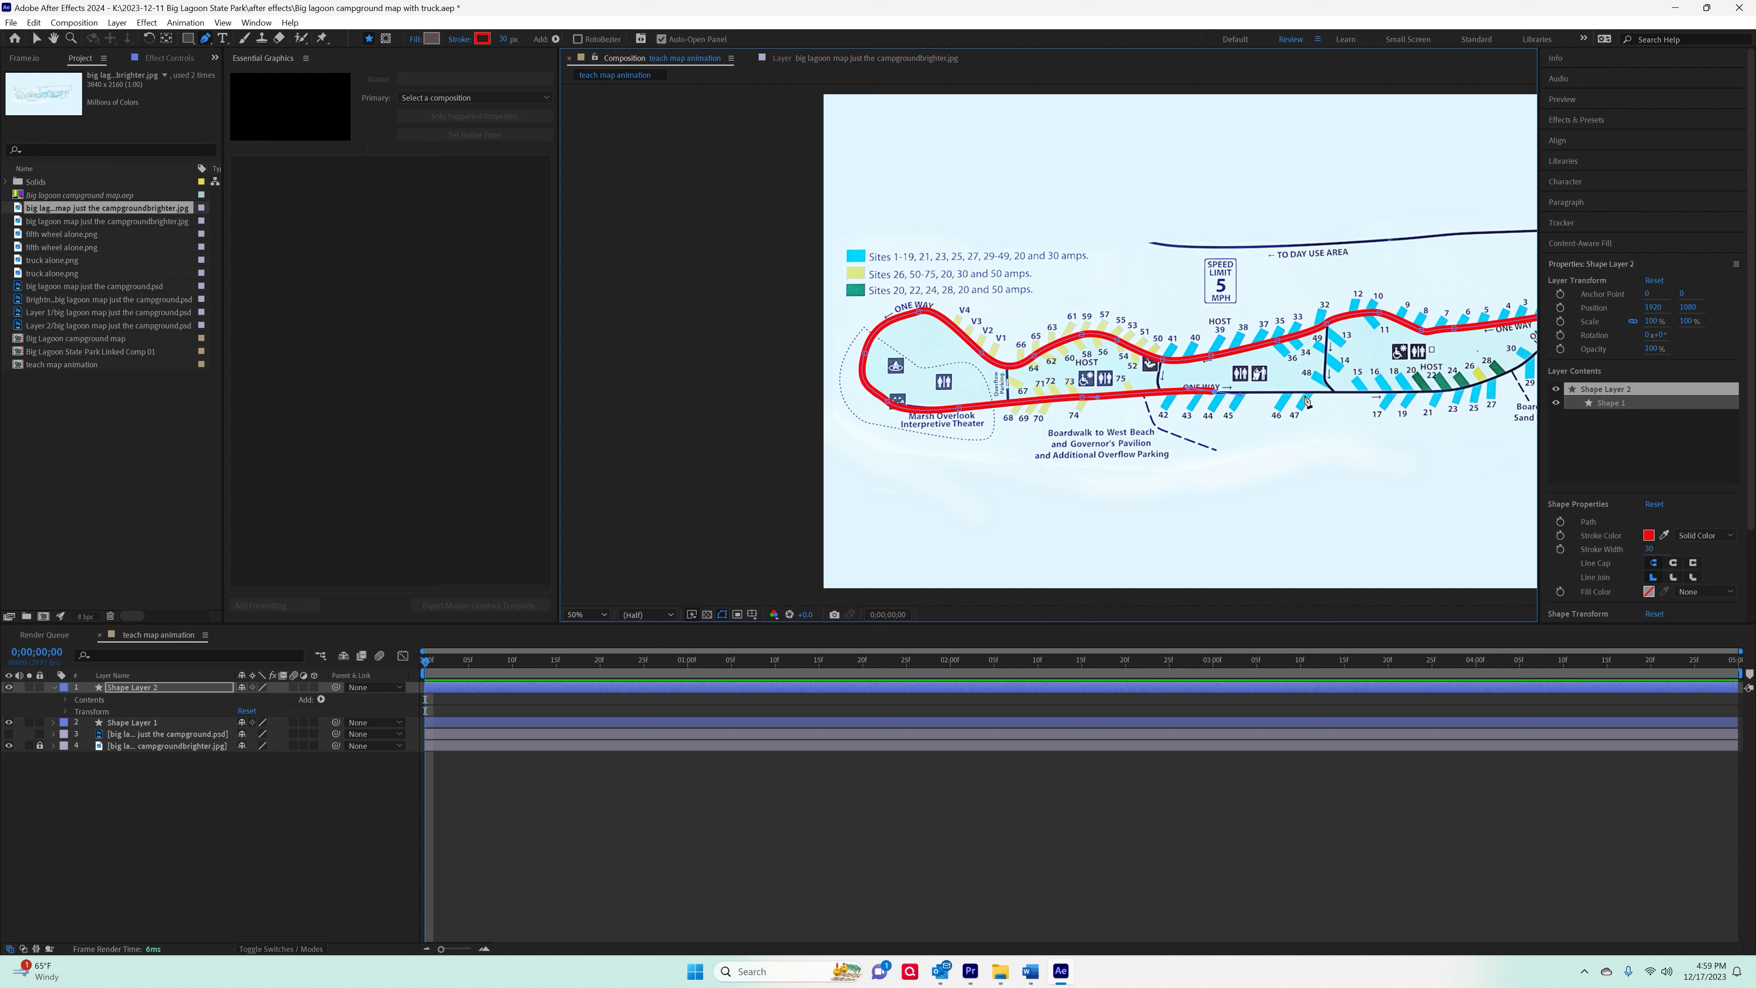
{"action": "left_click_drag", "start_coordinate": [1307, 393], "coordinate": [775, 415]}
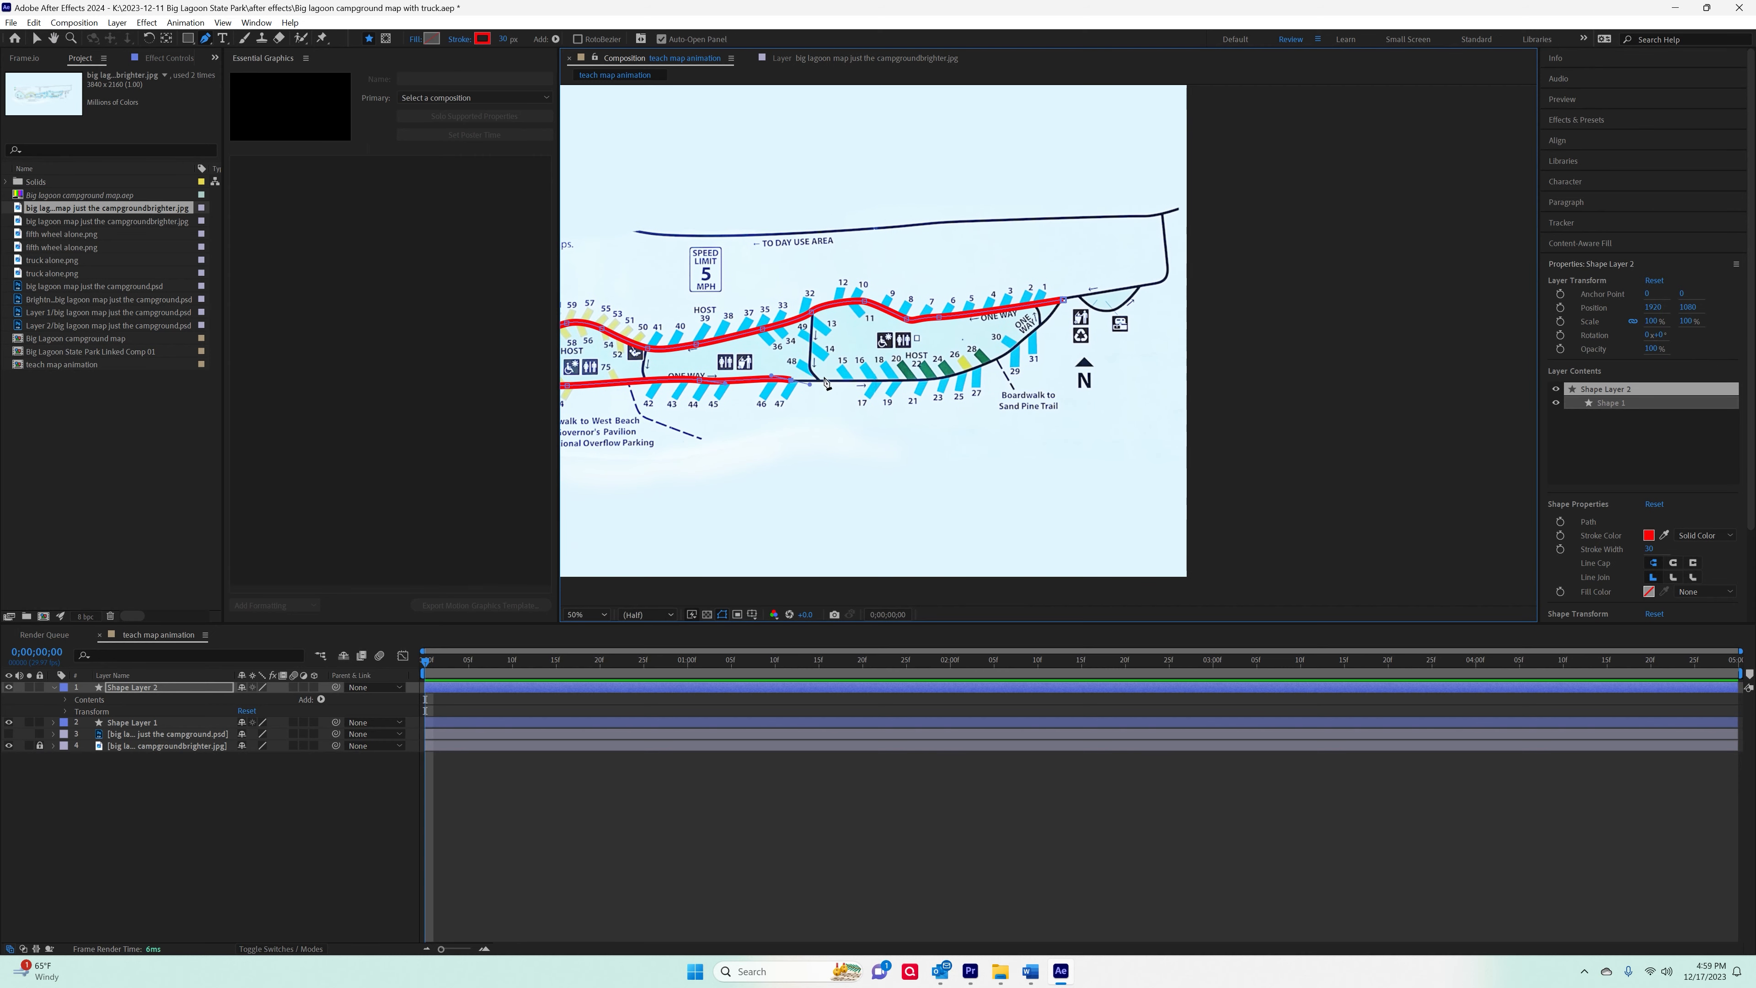
{"action": "left_click_drag", "start_coordinate": [876, 382], "coordinate": [1077, 306]}
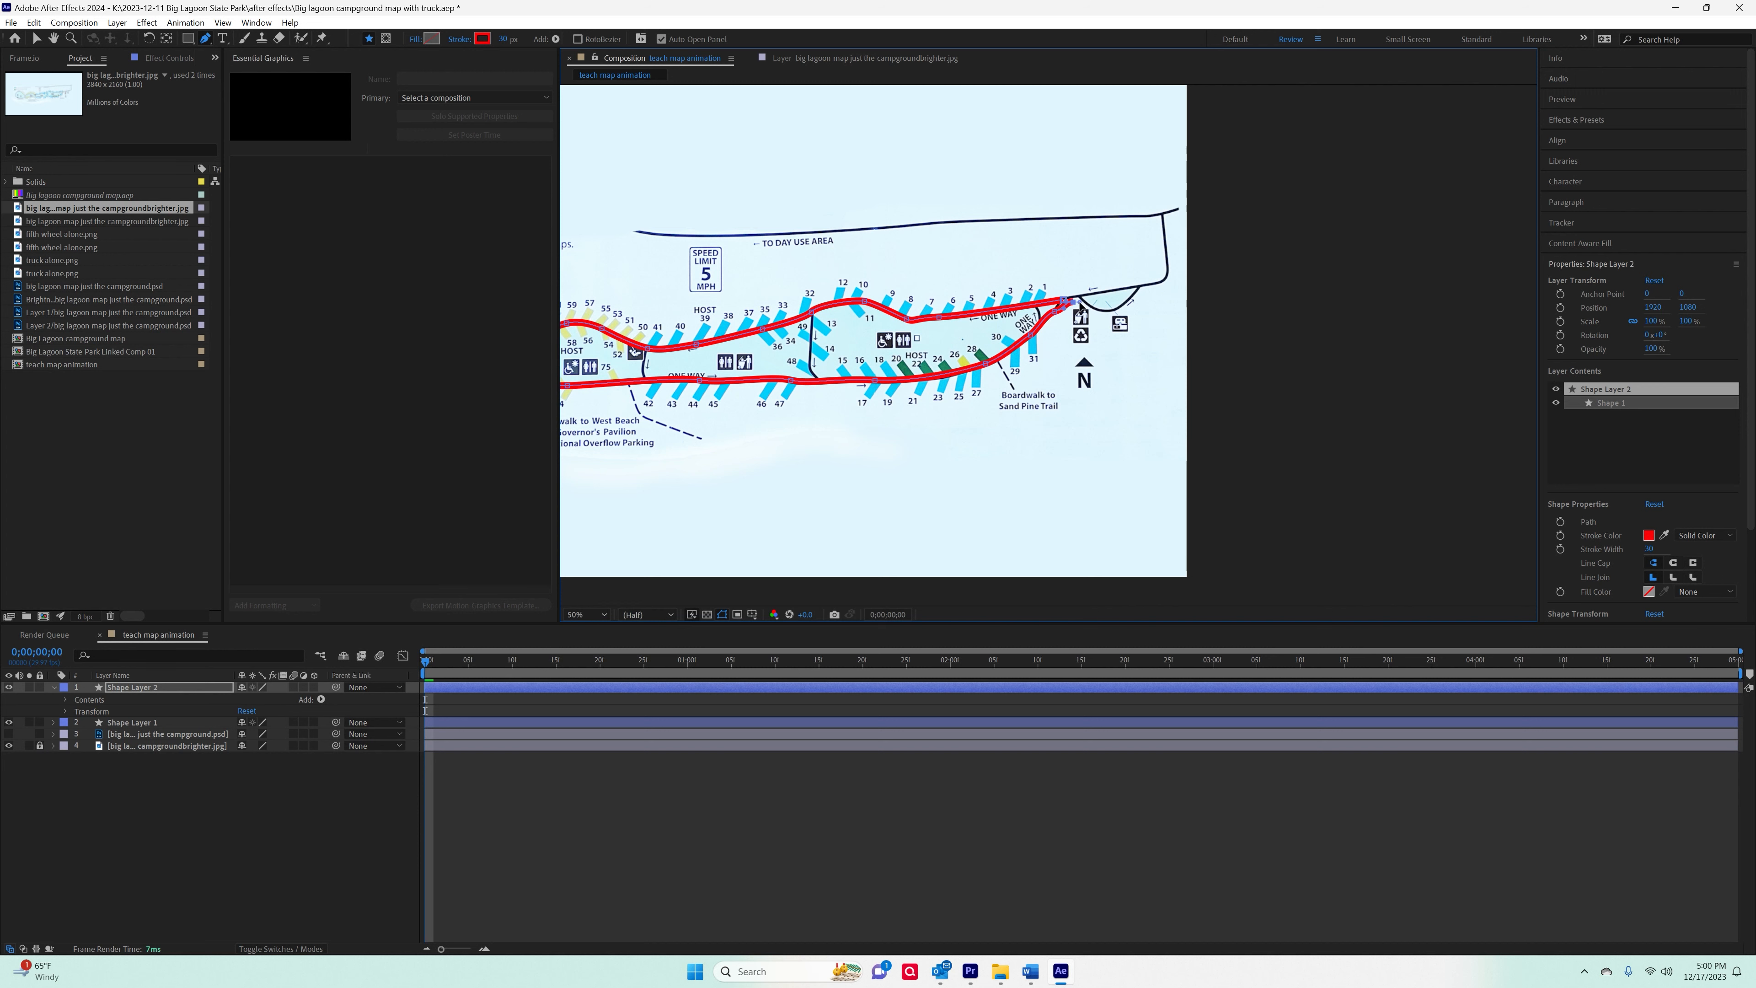
Extend the route past the trash and camper icons, around the eastern bend and up to the Day Use Area road.
{"action": "left_click", "coordinate": [1090, 306]}
{"action": "left_click", "coordinate": [1106, 311]}
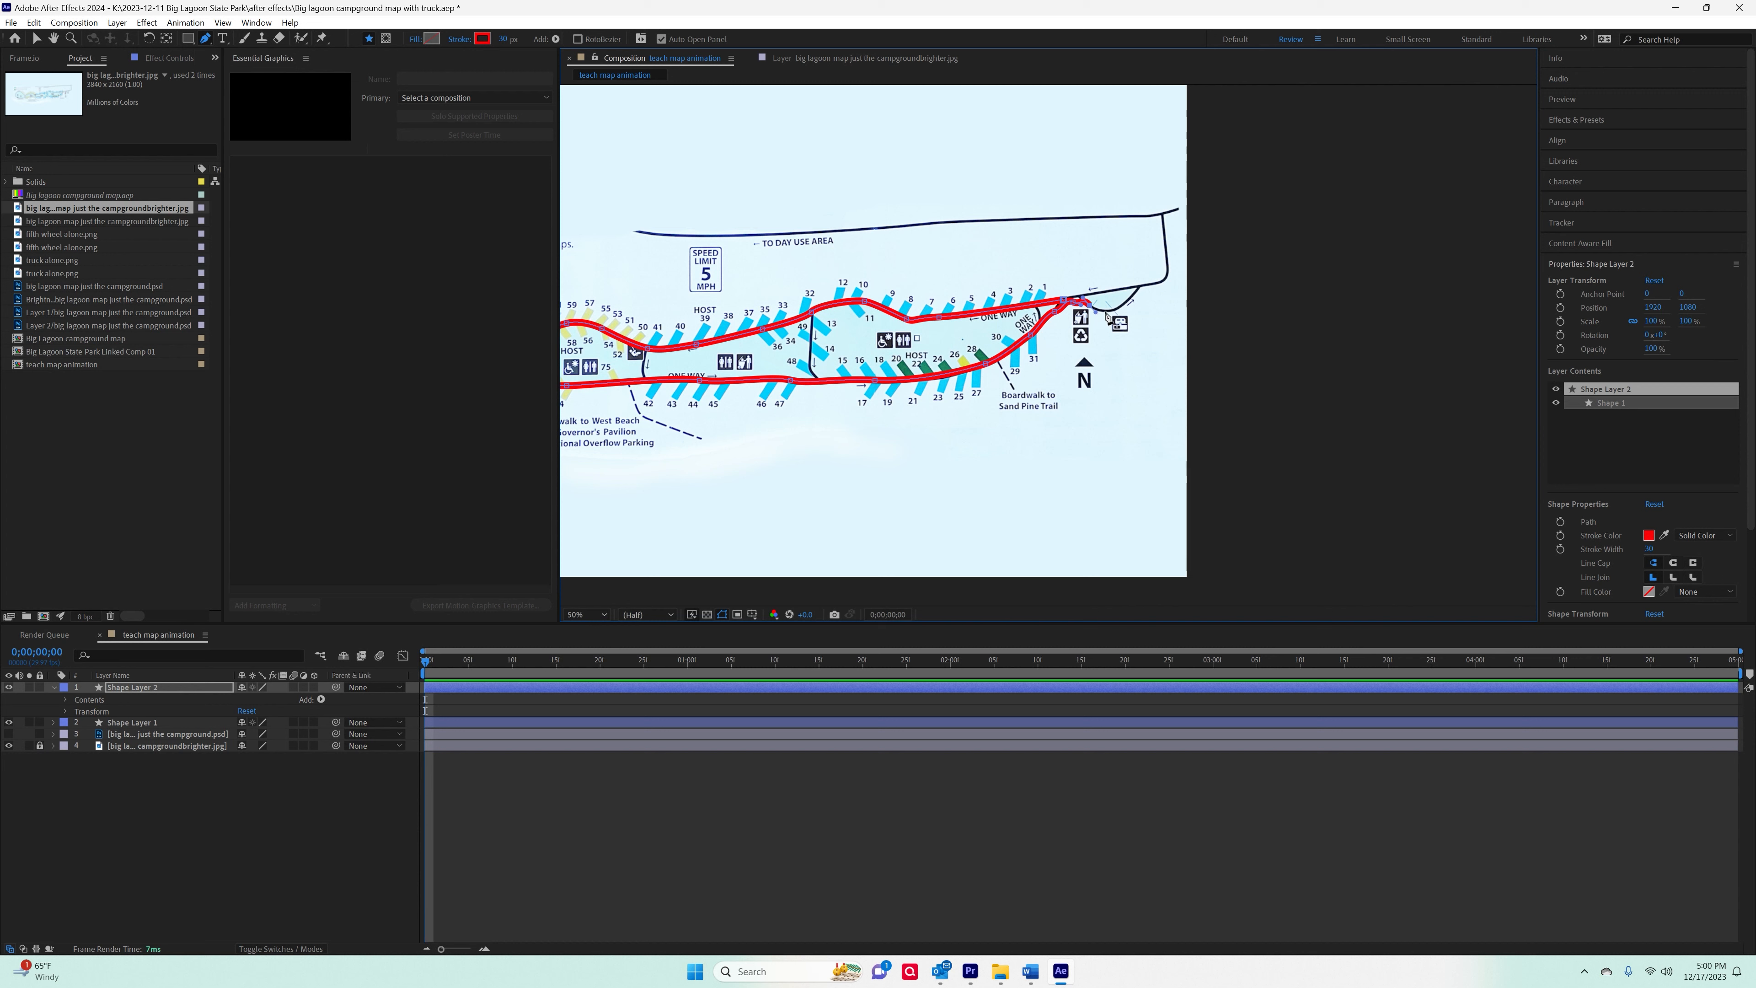
{"action": "left_click", "coordinate": [1126, 302]}
{"action": "left_click", "coordinate": [1138, 292]}
{"action": "left_click", "coordinate": [1157, 281]}
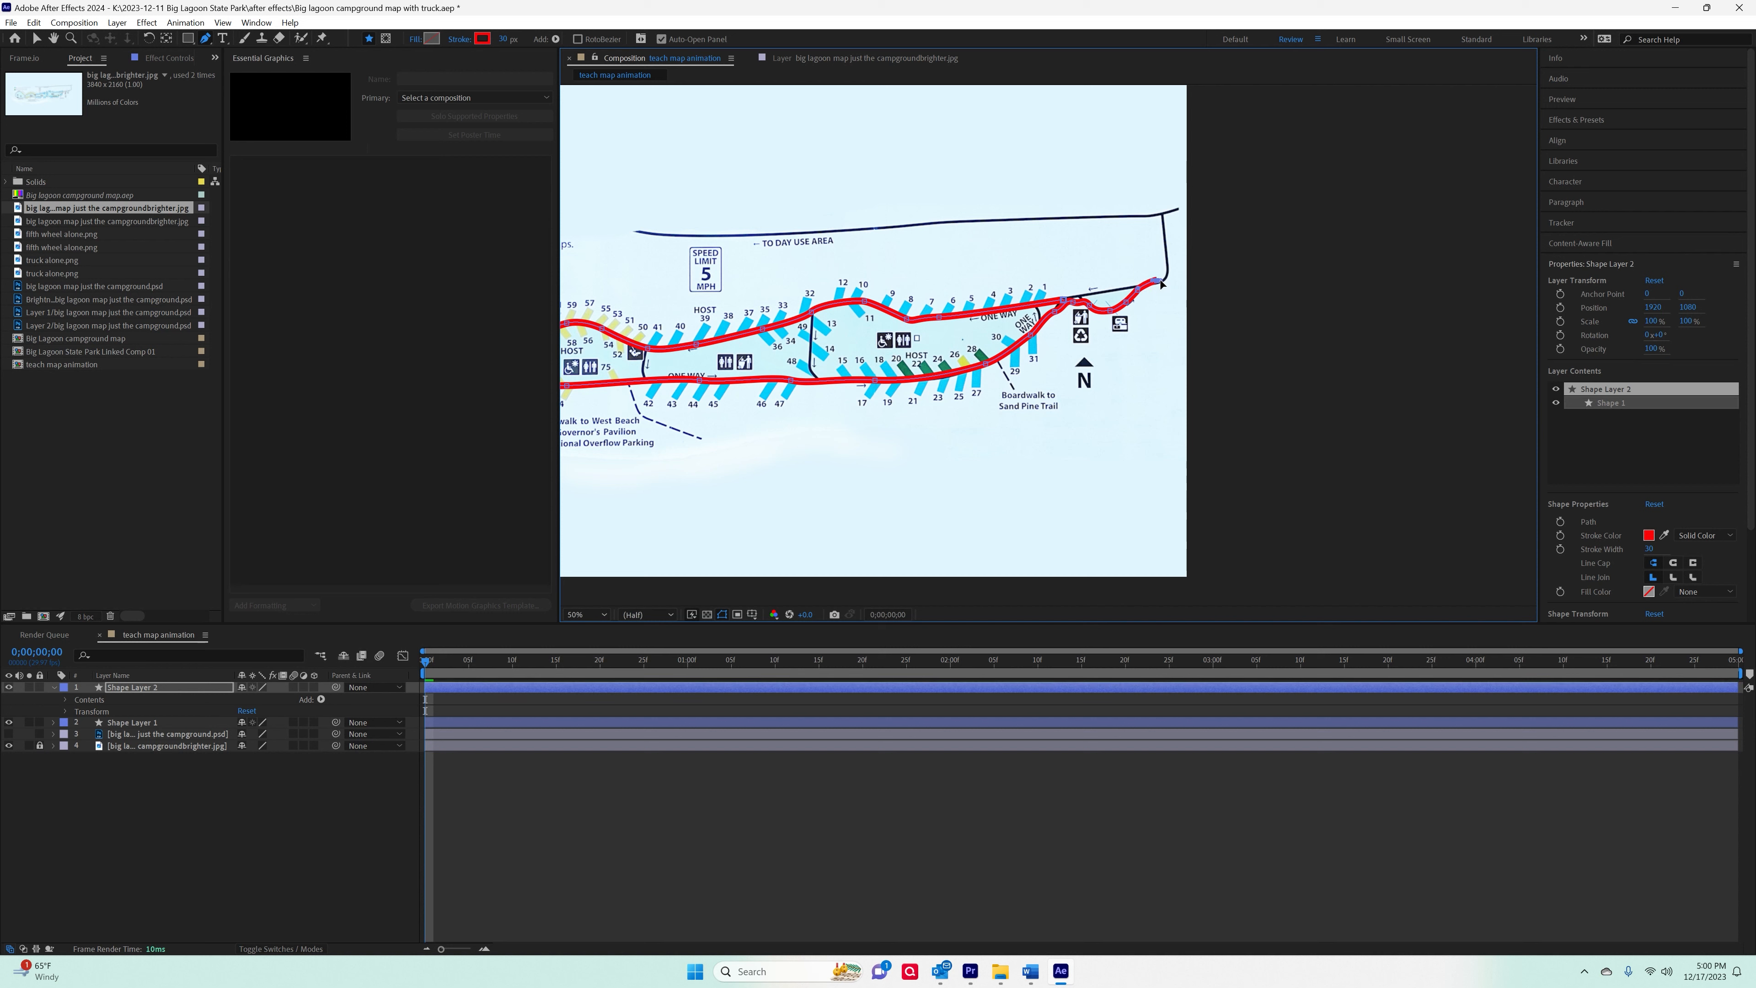
{"action": "left_click", "coordinate": [1170, 278]}
{"action": "left_click", "coordinate": [1167, 260]}
{"action": "left_click", "coordinate": [1165, 215]}
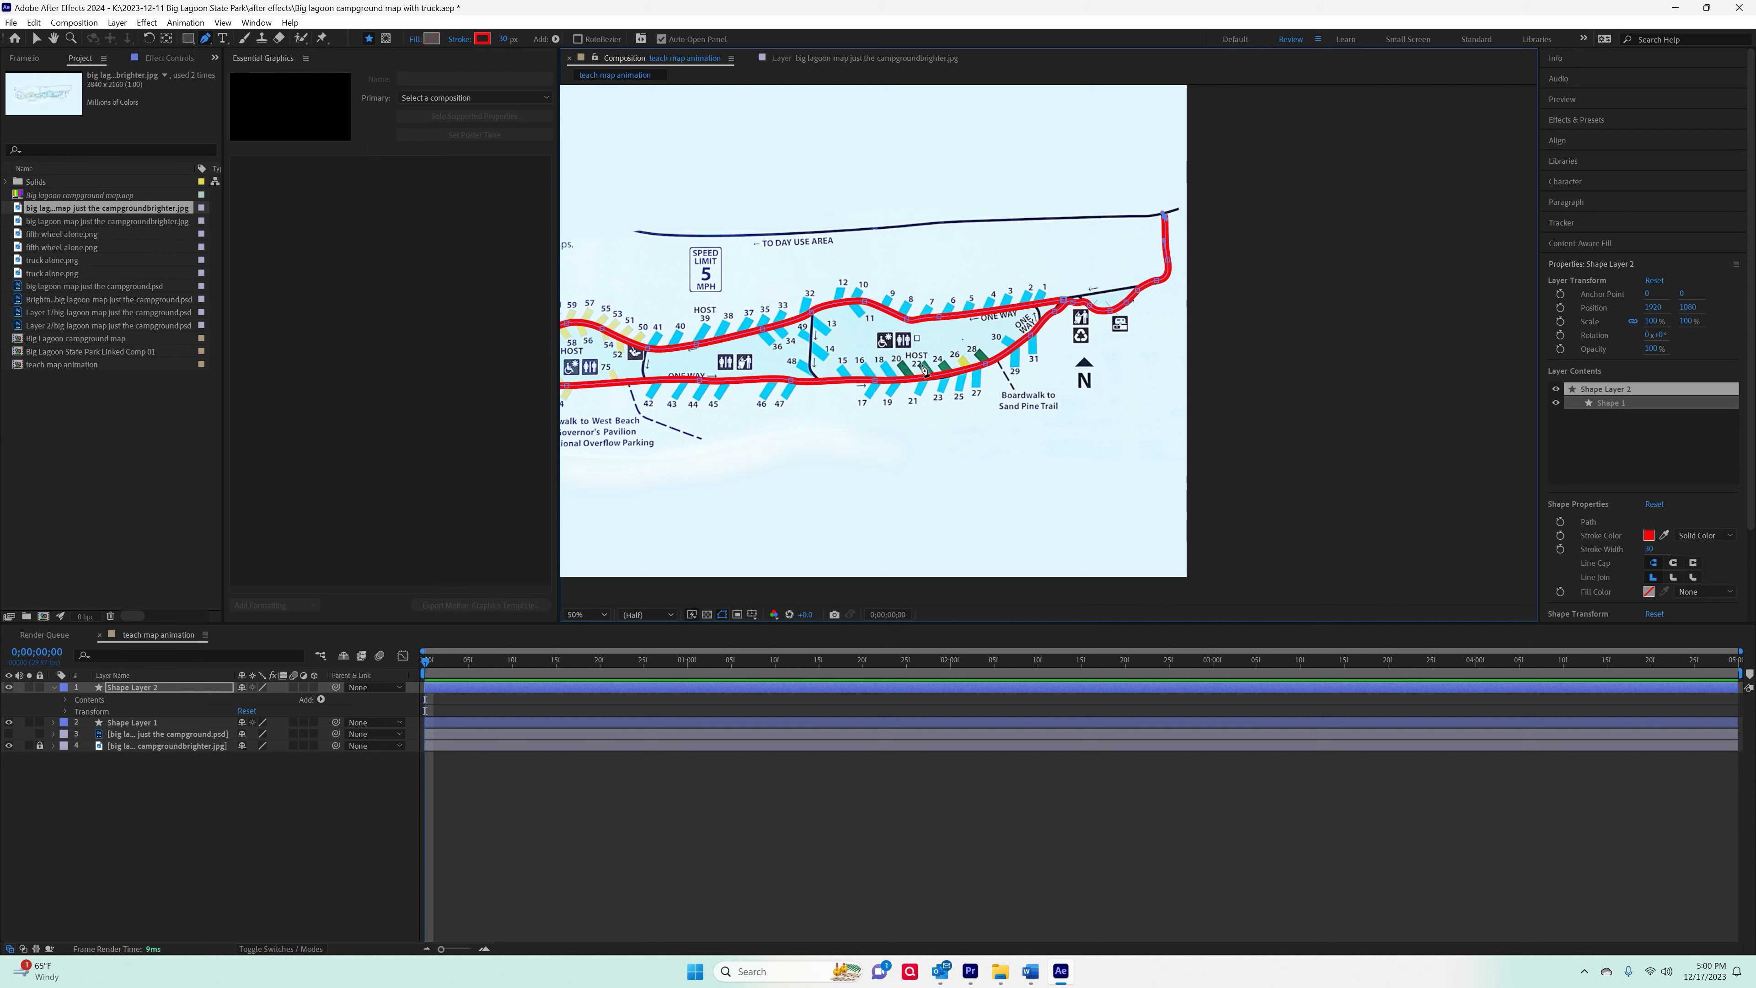
Adjust the route point and its curve handles near sites 16 to 21 so the line follows the lower road, then deselect the shape layer.
{"action": "scroll", "coordinate": [948, 367], "scroll_direction": "up", "scroll_amount": 4}
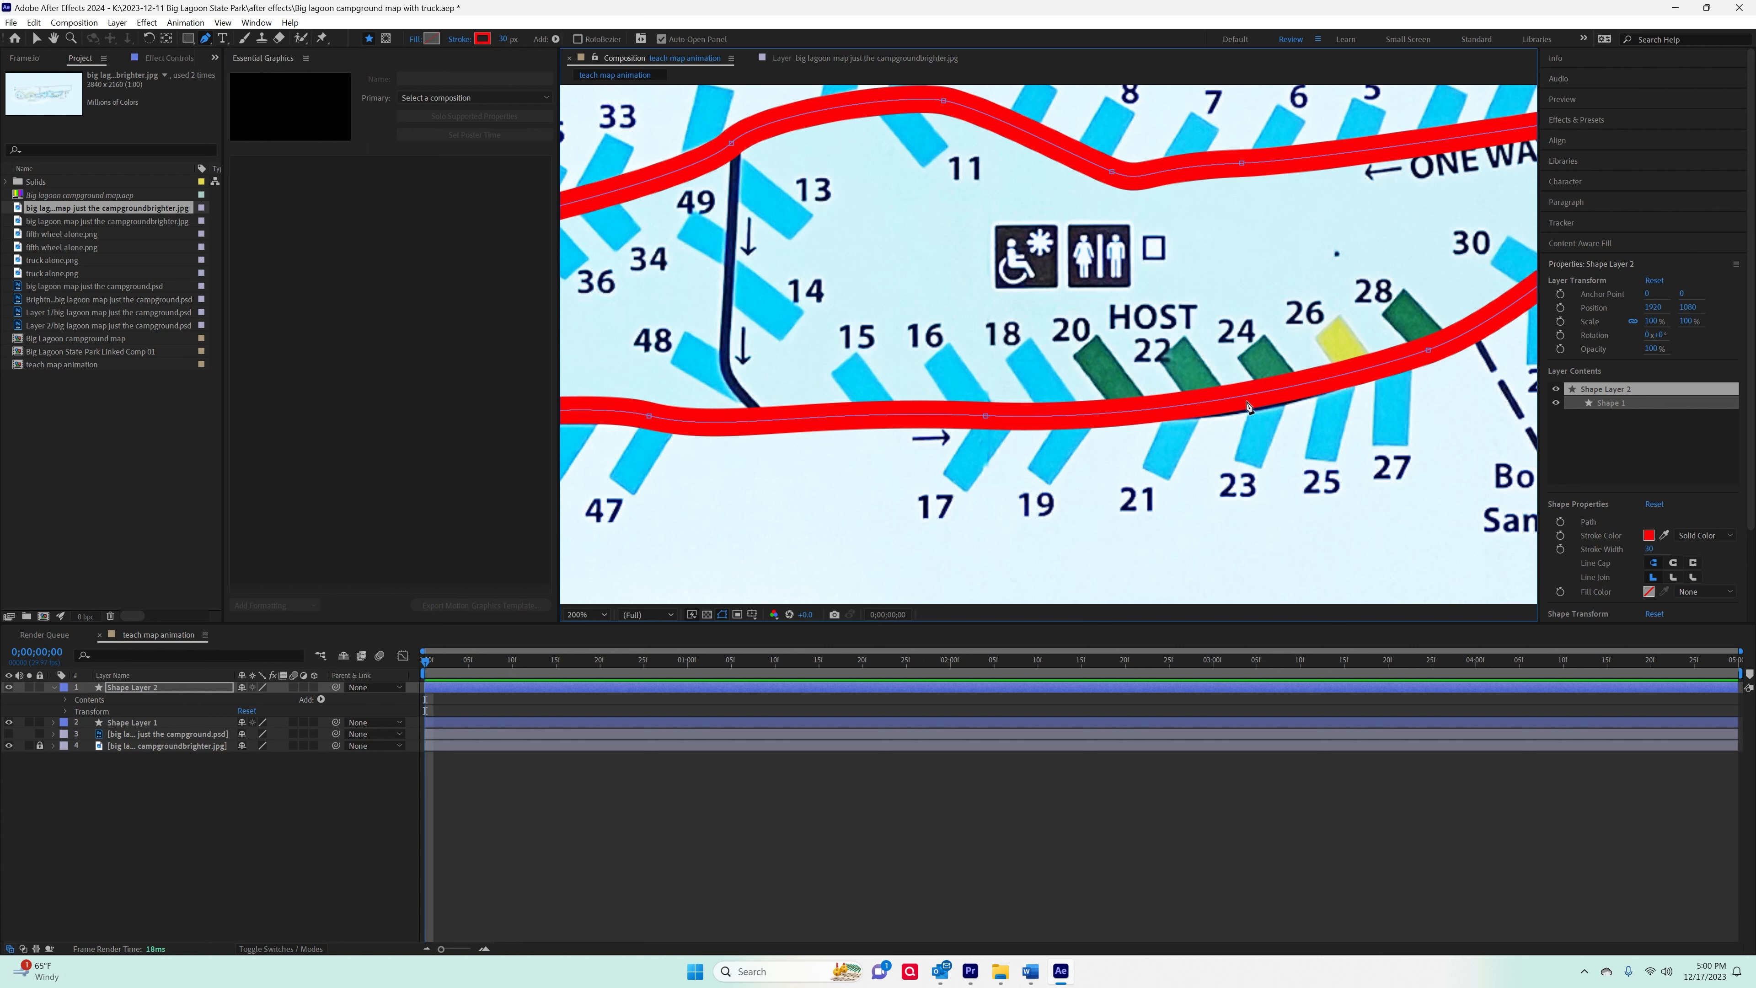
{"action": "left_click_drag", "start_coordinate": [985, 415], "coordinate": [1001, 427]}
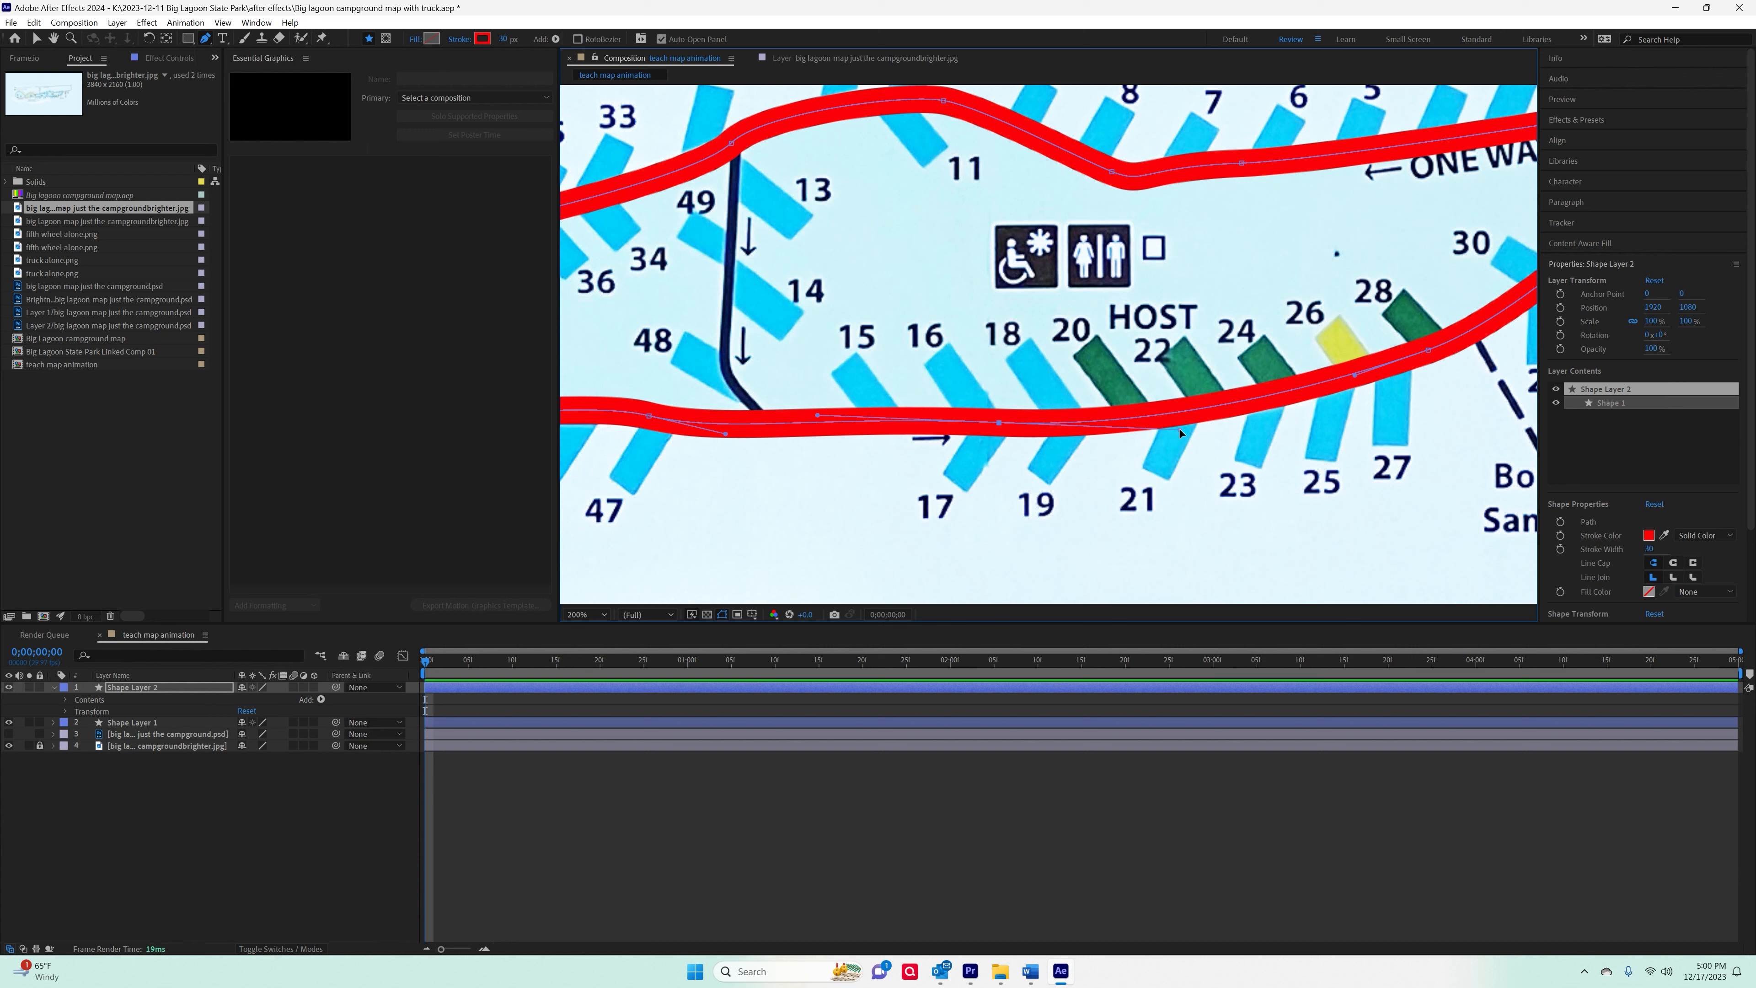
{"action": "left_click_drag", "start_coordinate": [1177, 429], "coordinate": [1145, 425]}
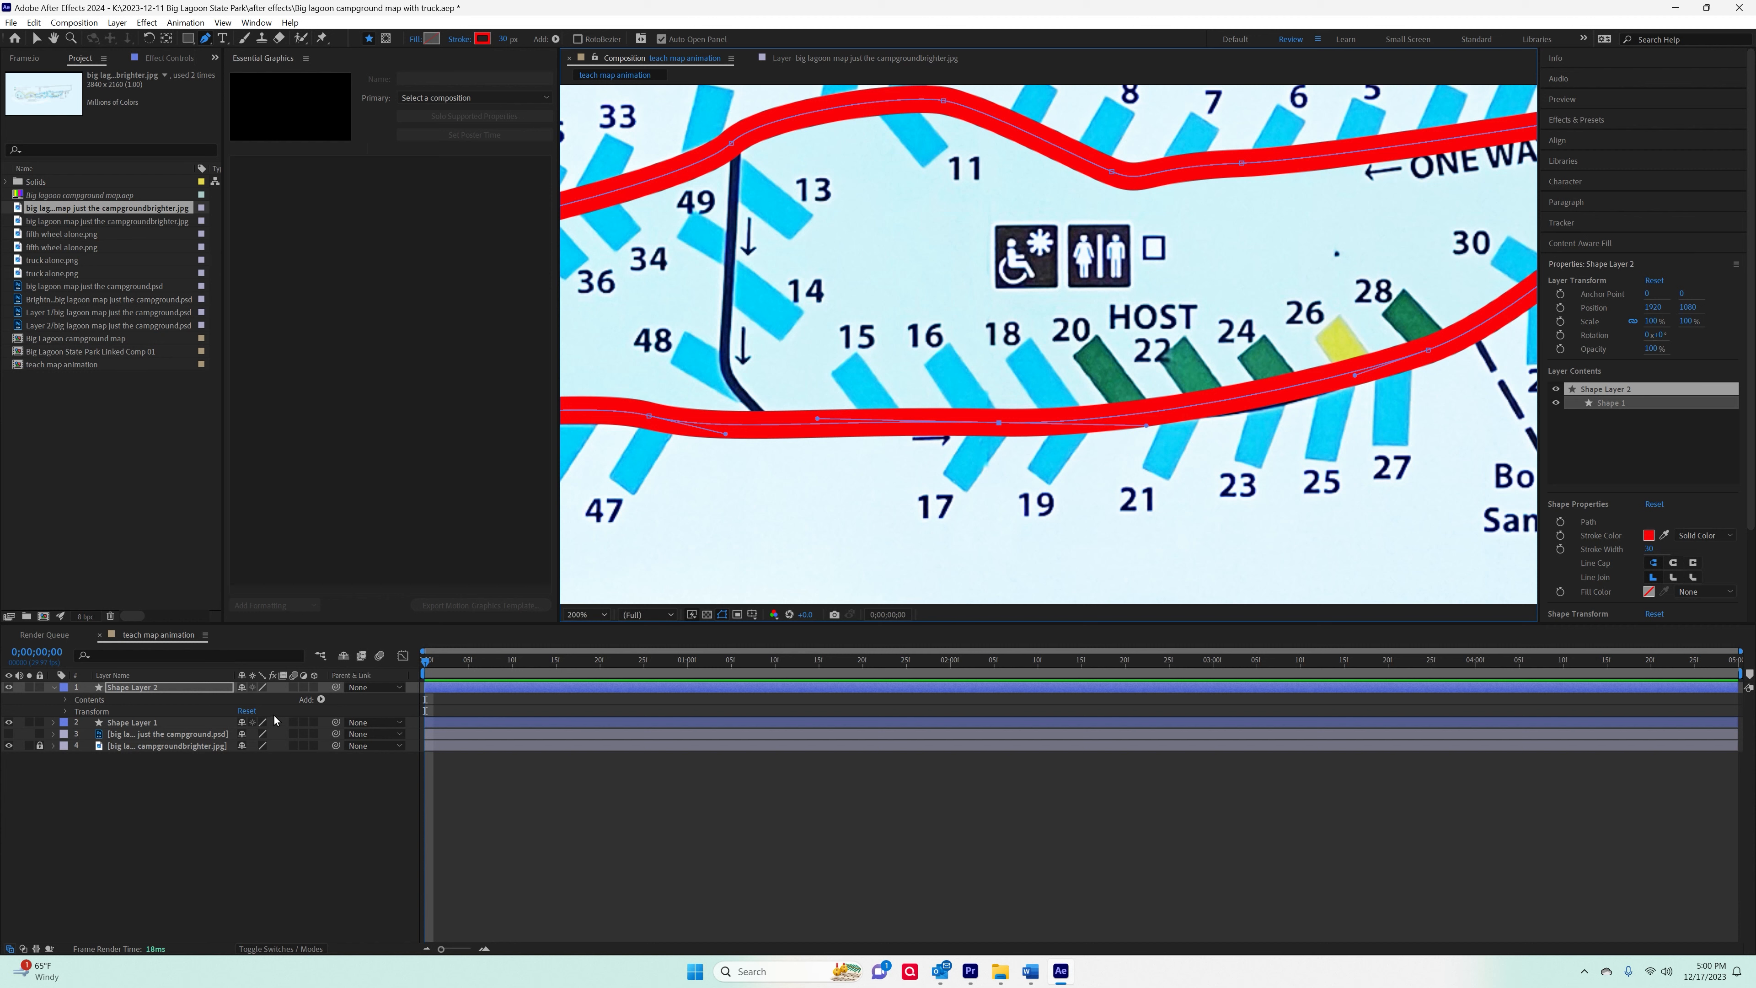
{"action": "left_click", "coordinate": [251, 688]}
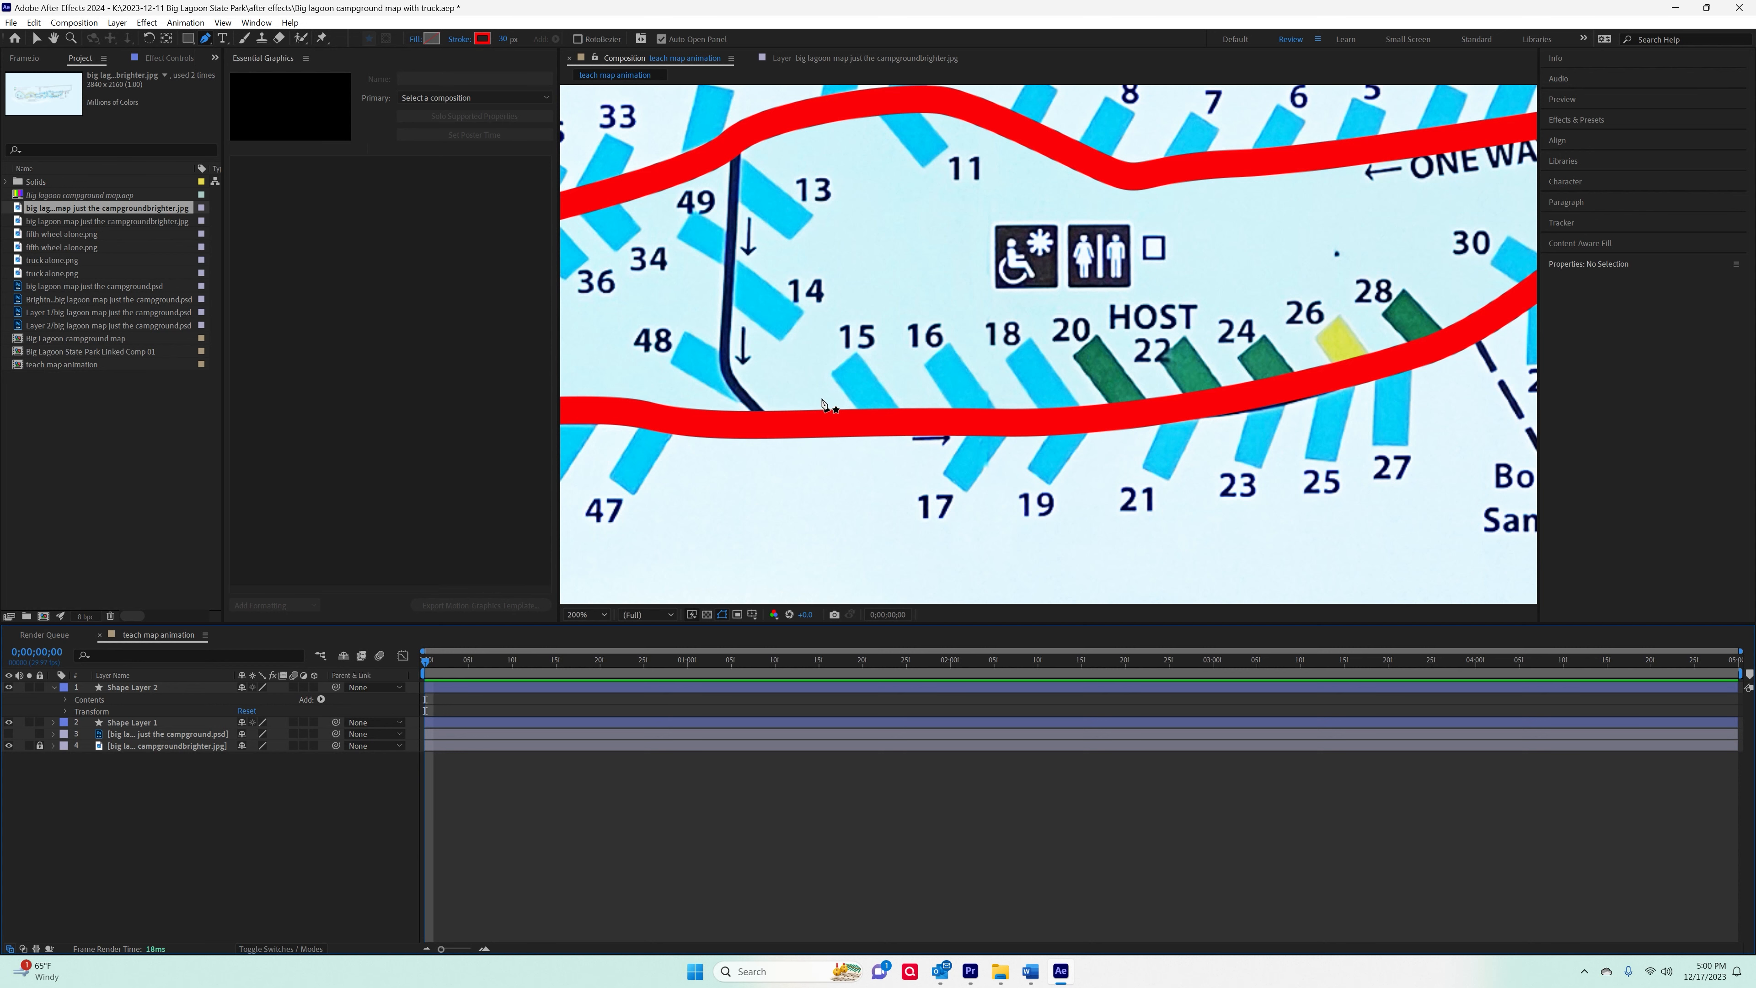
Reshape the upper-road bend of Shape Layer 2 between sites 10 and 8 by adjusting the curve handles on both points.
{"action": "scroll", "coordinate": [819, 405], "scroll_direction": "up", "scroll_amount": 2}
{"action": "scroll", "coordinate": [823, 401], "scroll_direction": "down", "scroll_amount": 6}
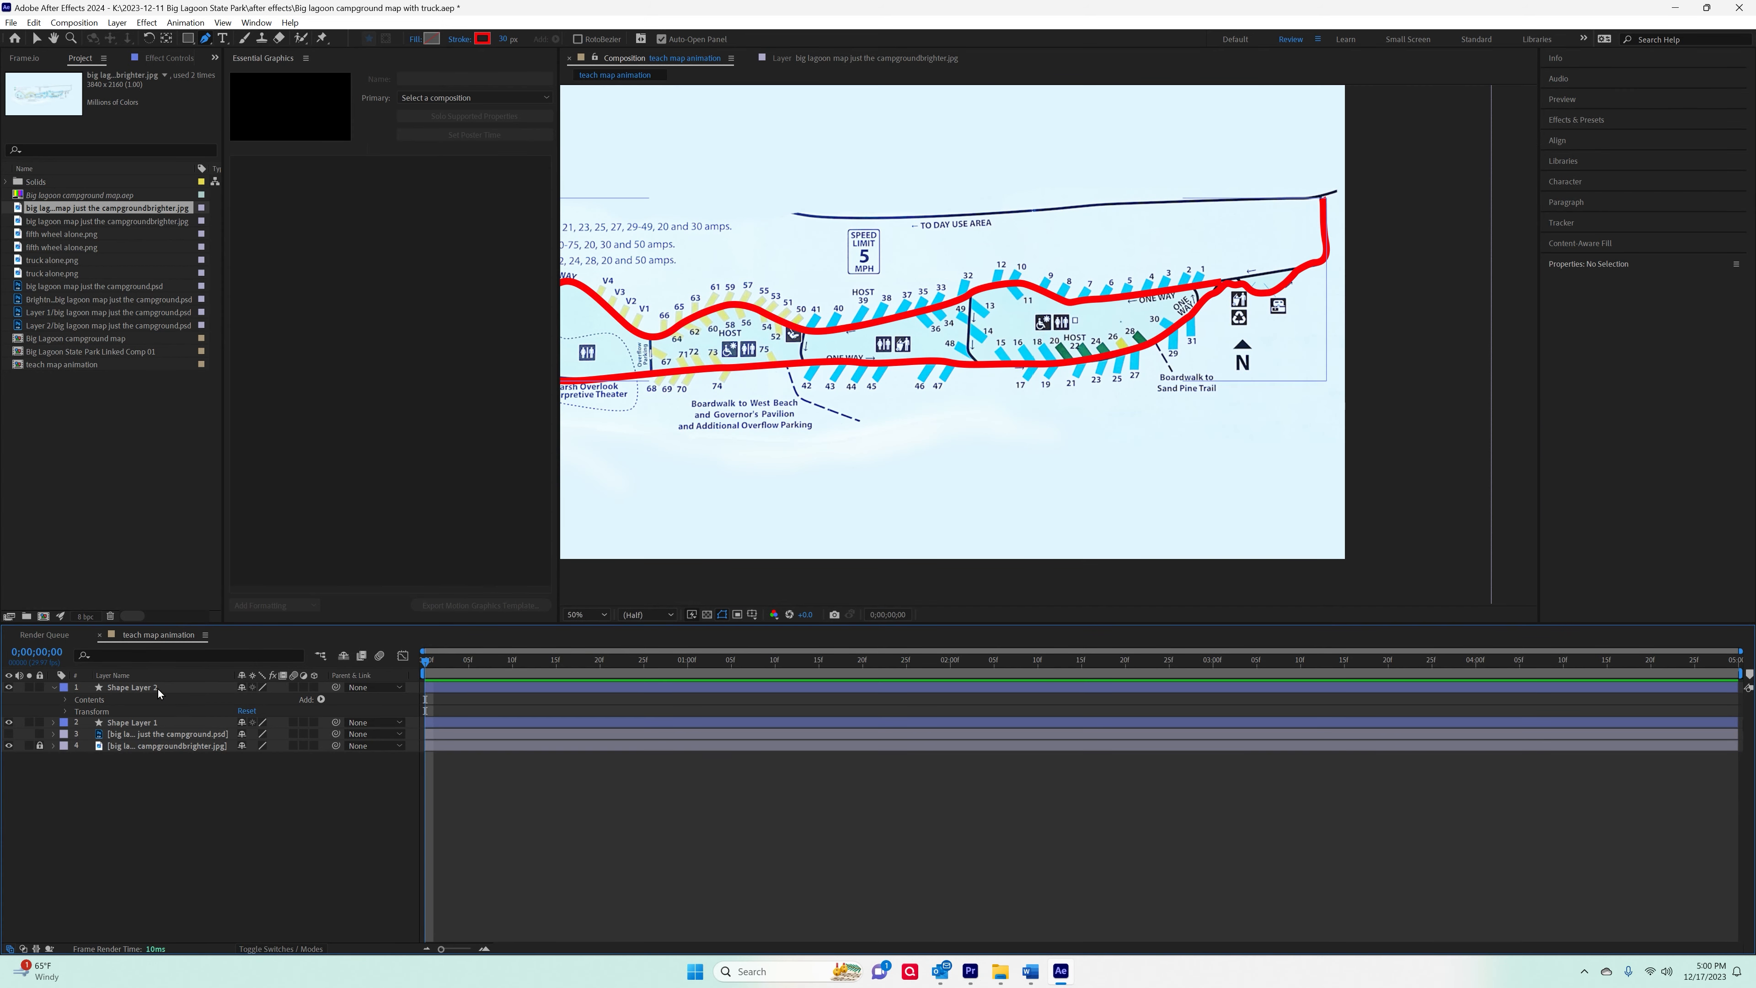
{"action": "left_click", "coordinate": [159, 688]}
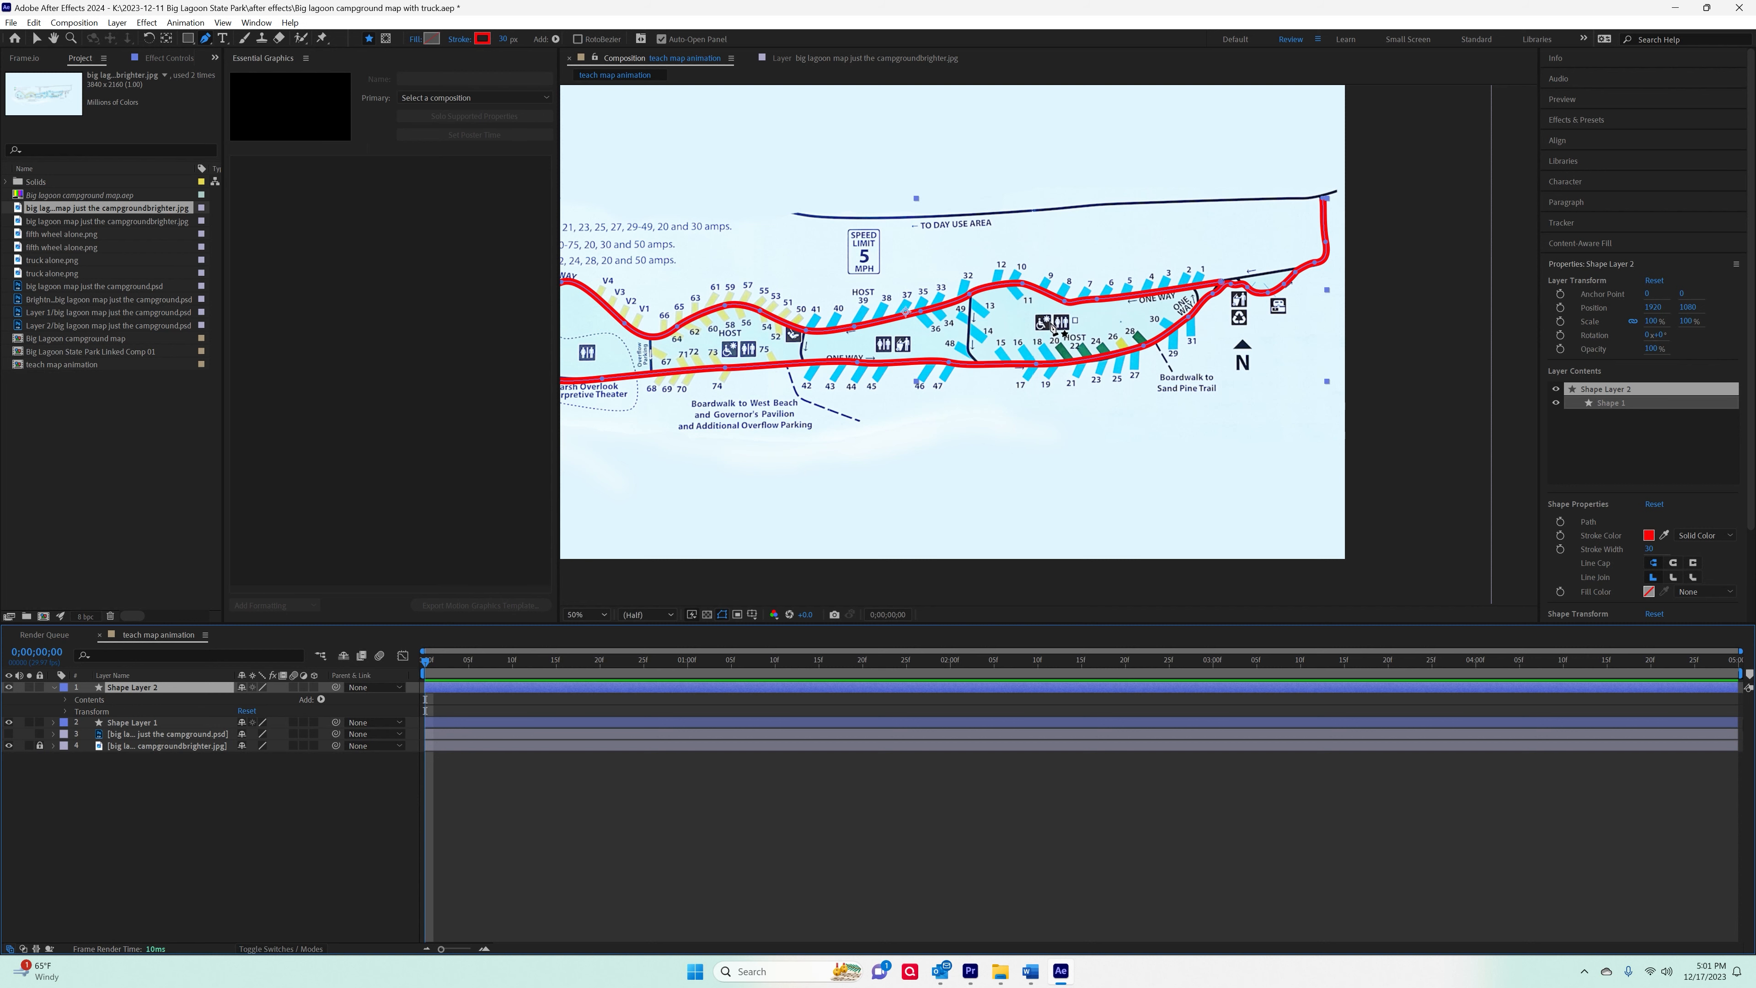
{"action": "scroll", "coordinate": [1020, 288], "scroll_direction": "up", "scroll_amount": 4}
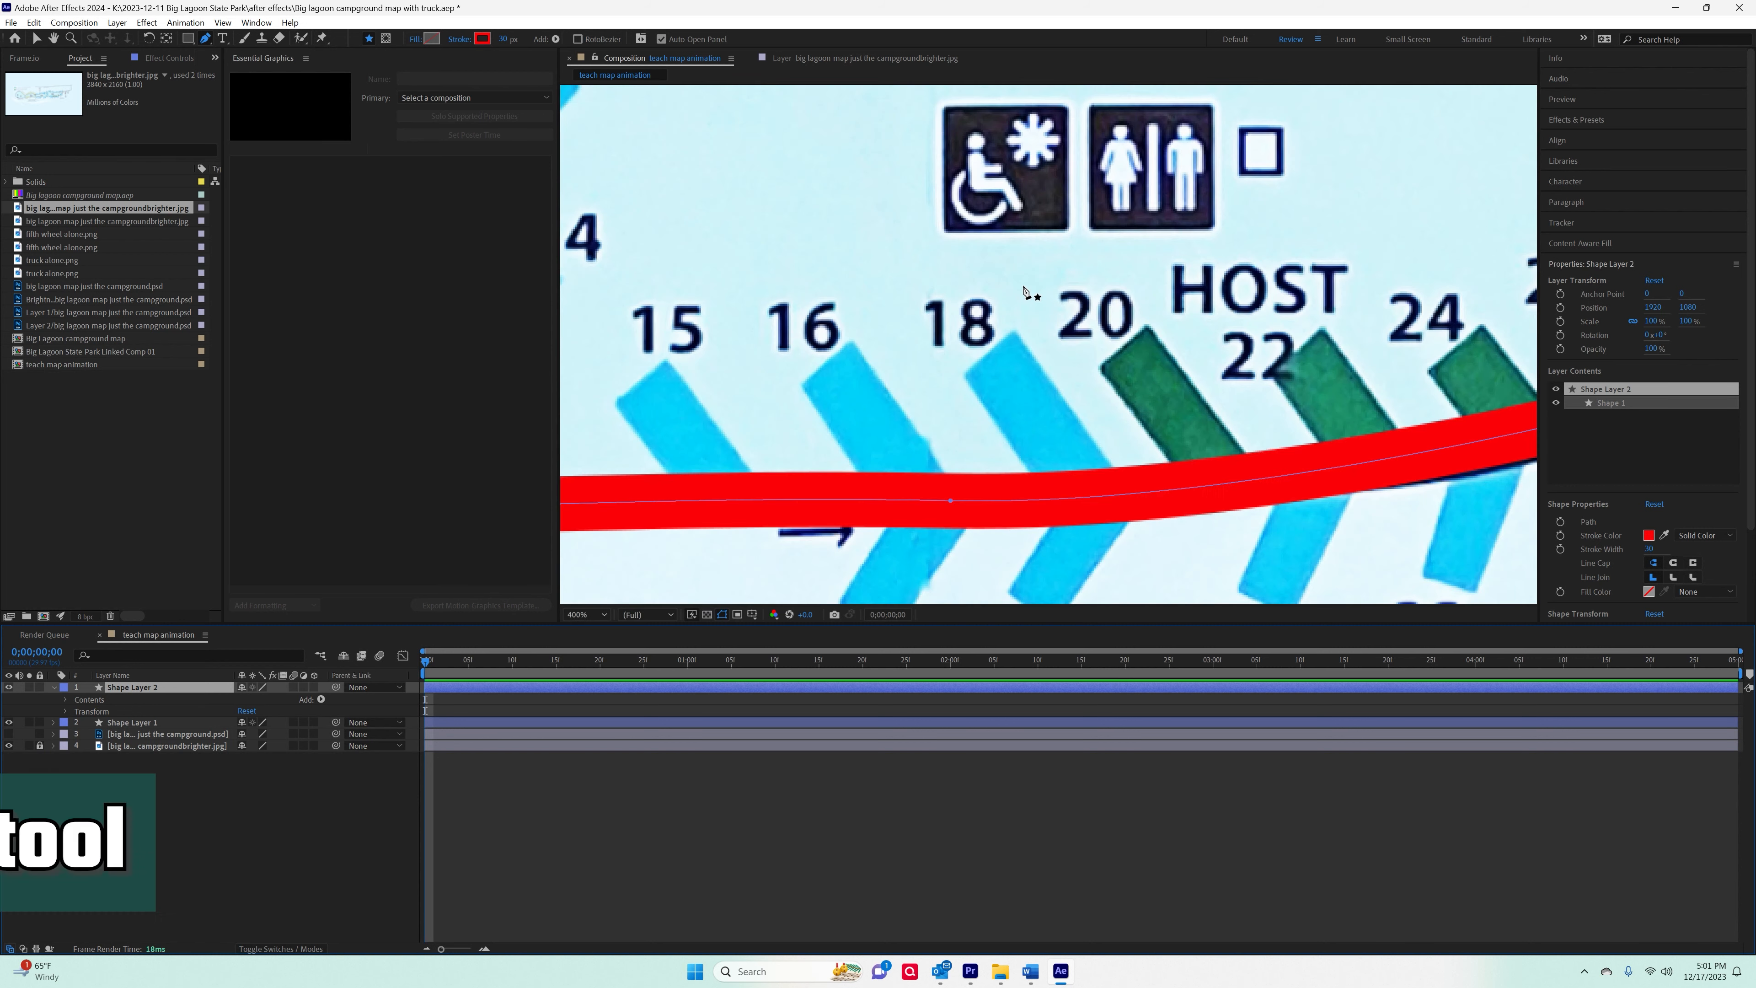
{"action": "left_click_drag", "start_coordinate": [1025, 282], "coordinate": [1054, 692]}
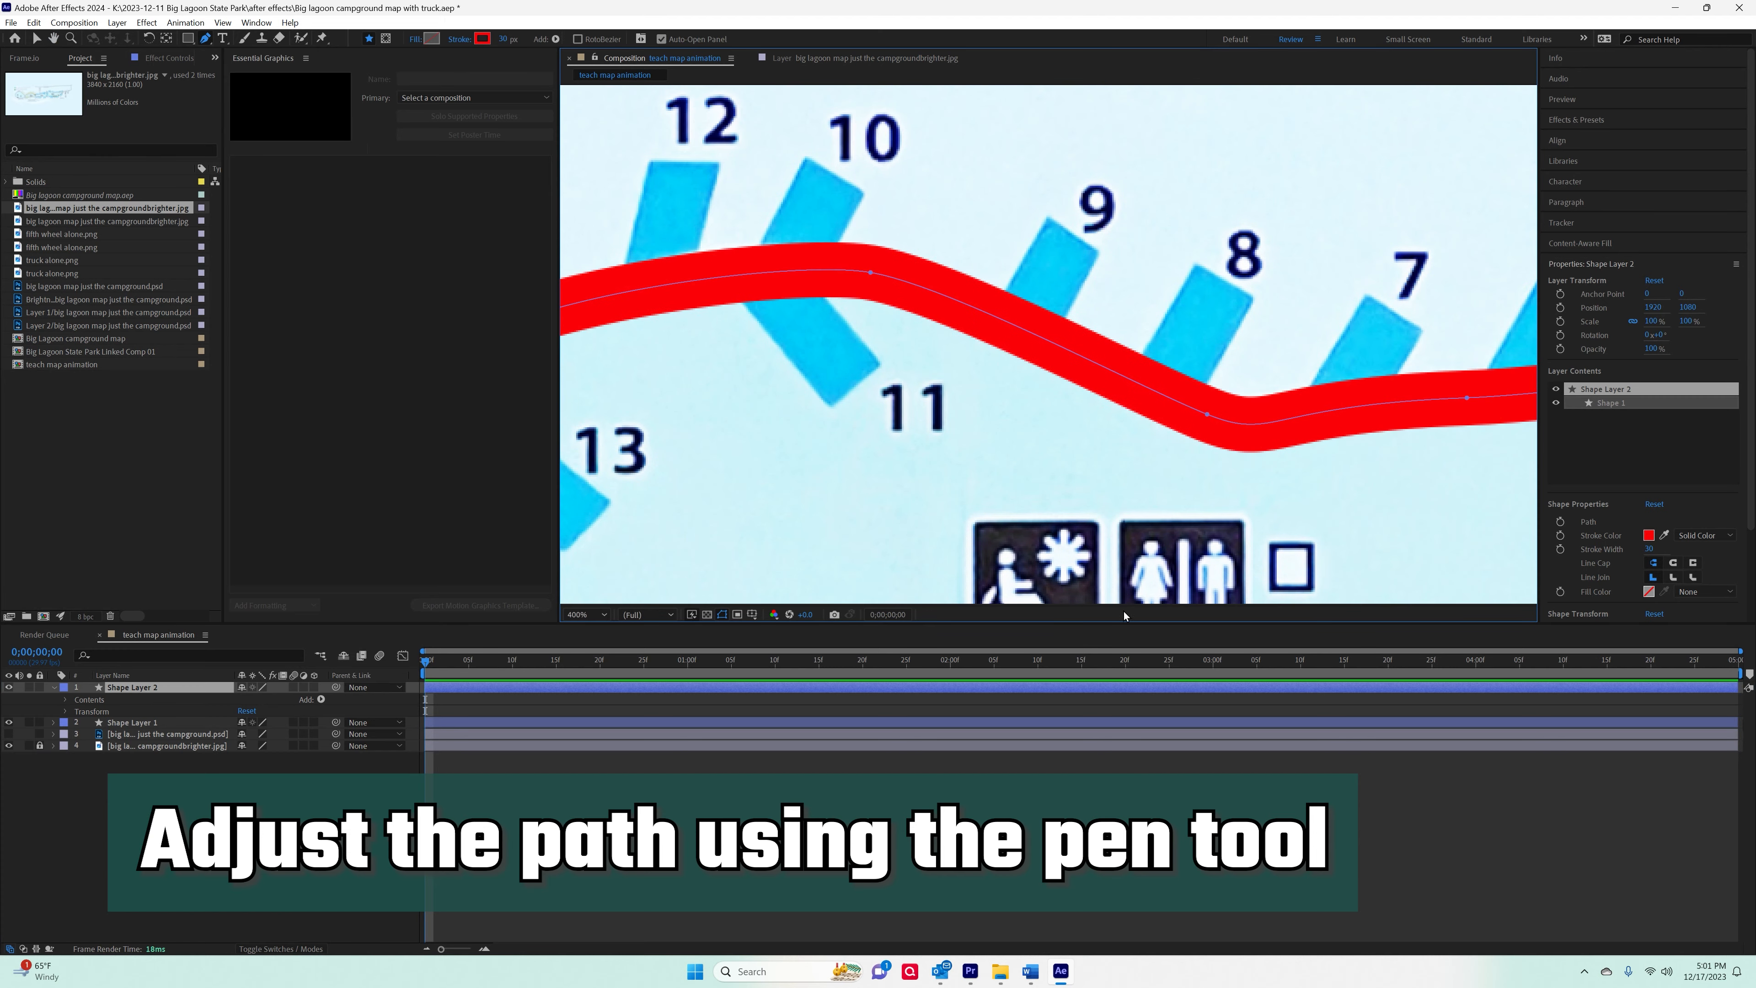
{"action": "left_click", "coordinate": [1207, 416]}
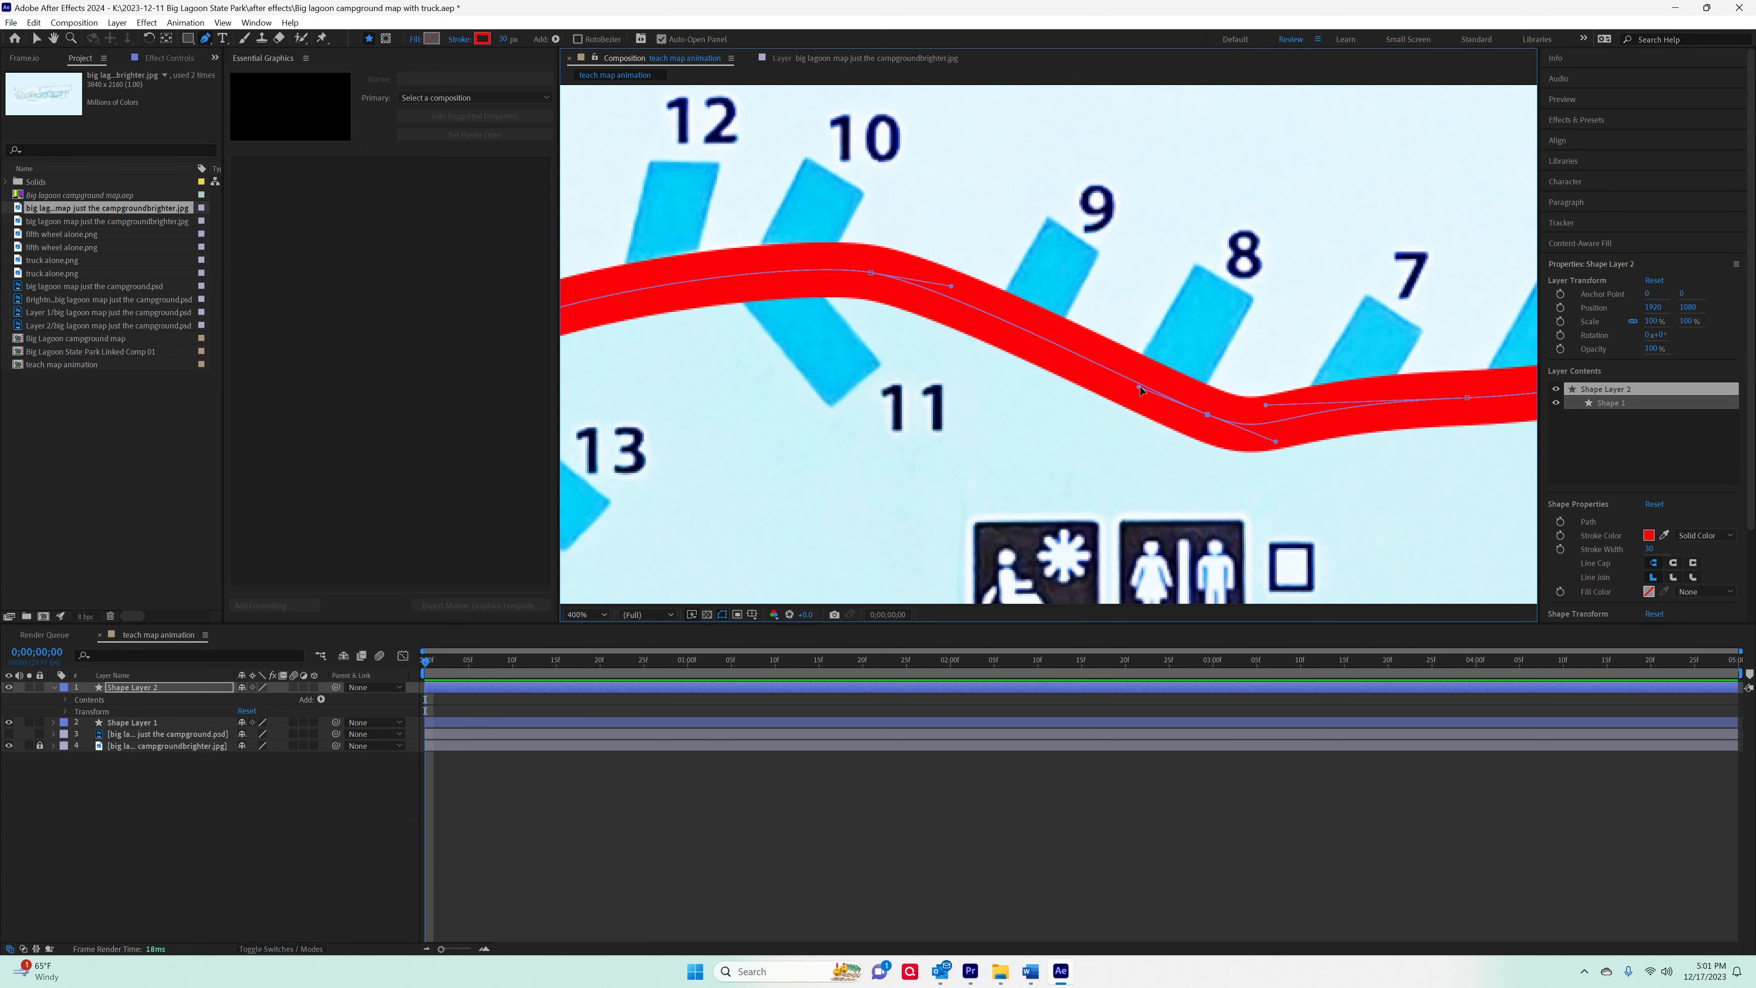
{"action": "left_click_drag", "start_coordinate": [1137, 389], "coordinate": [1105, 414]}
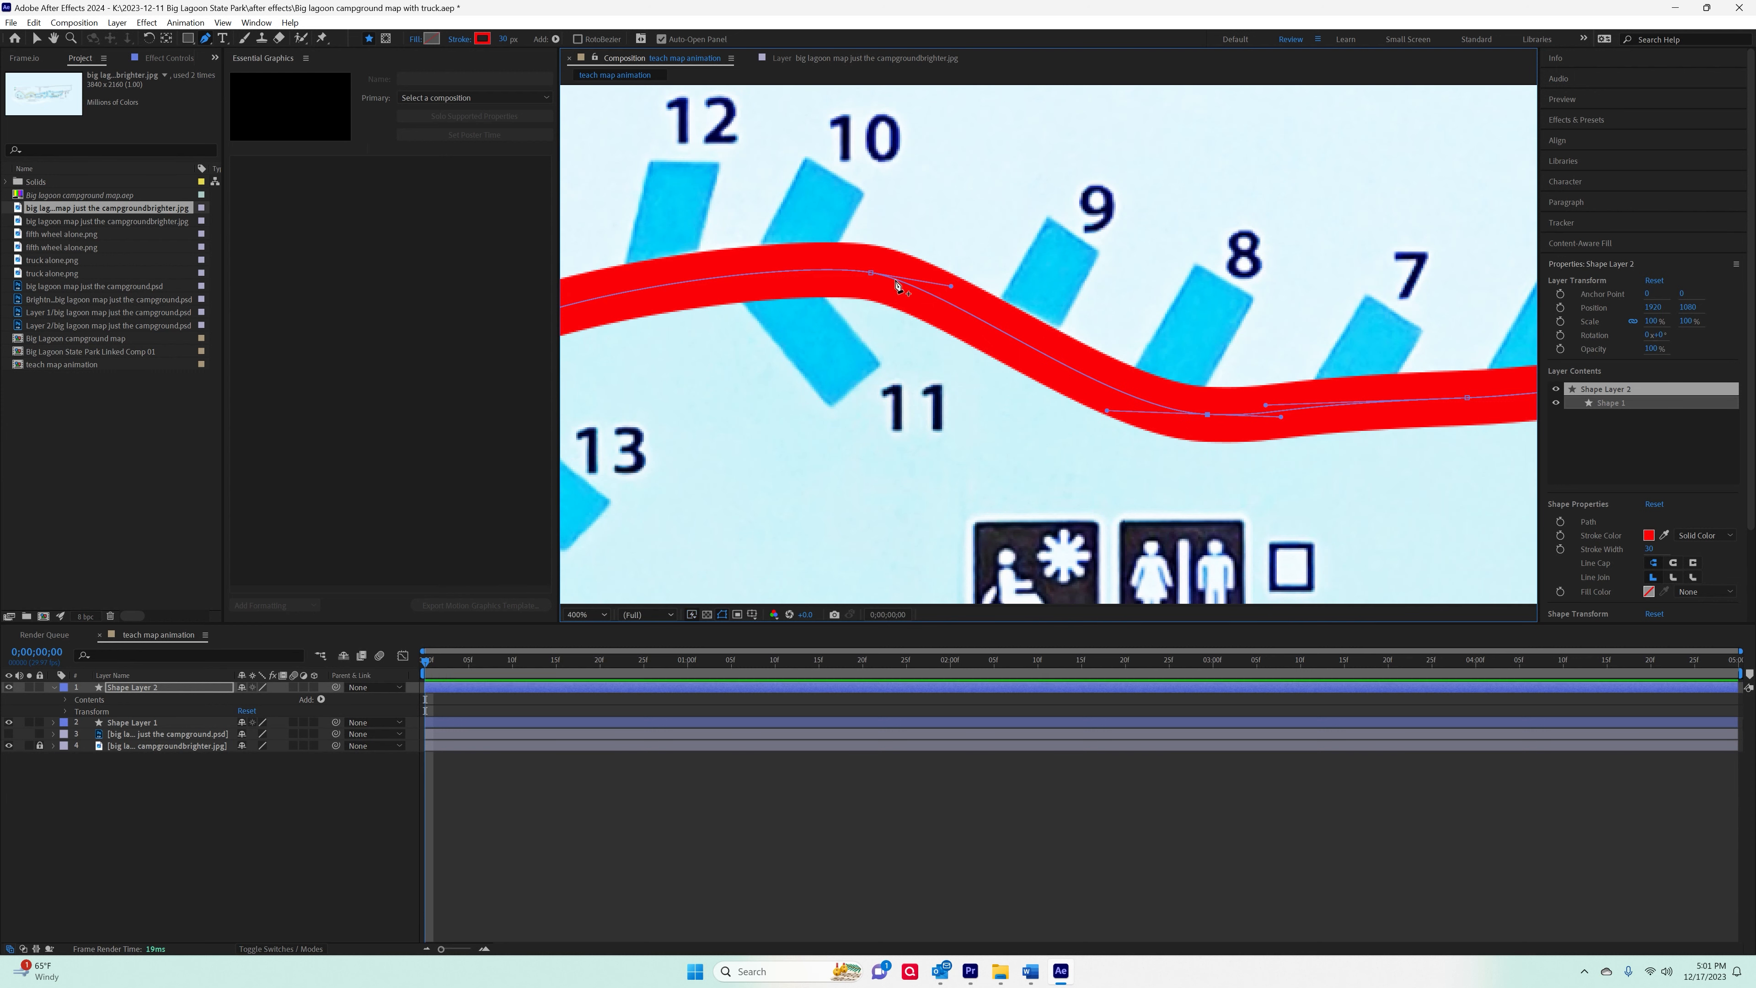
{"action": "left_click_drag", "start_coordinate": [954, 288], "coordinate": [970, 299]}
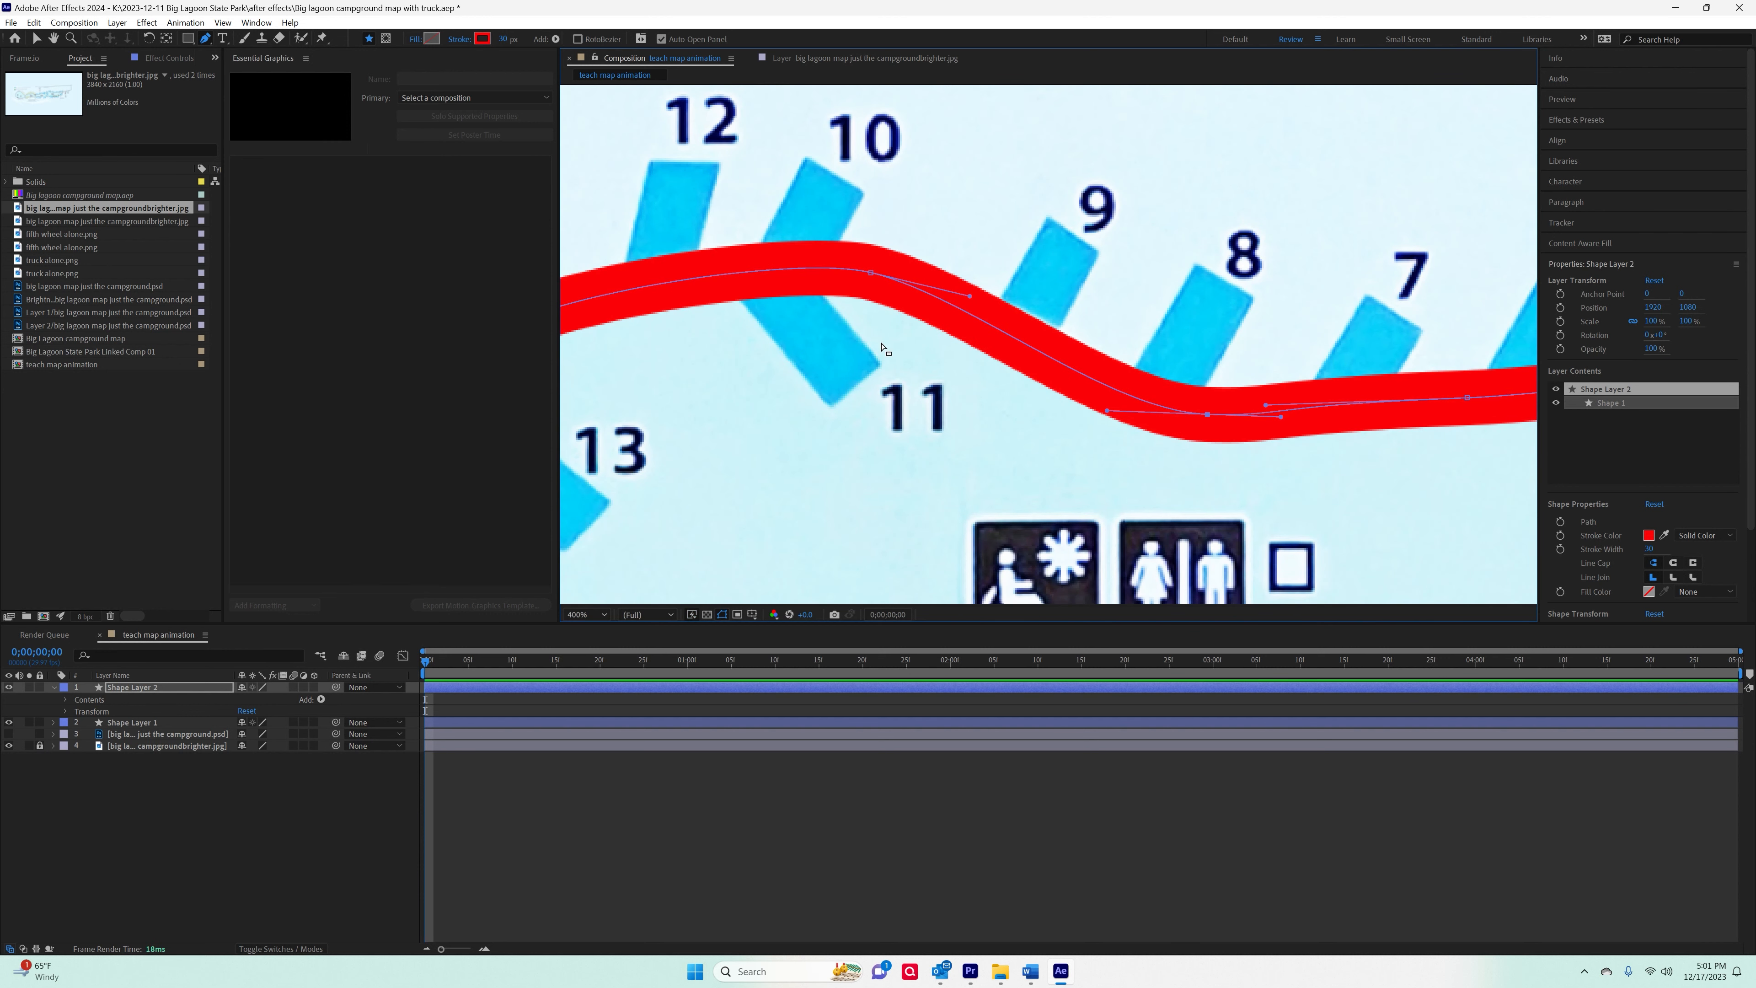
Reposition the route points and handles between the site 1 junction and the camper icon to smooth the curve above the trash icon.
{"action": "scroll", "coordinate": [884, 363], "scroll_direction": "up", "scroll_amount": 1}
{"action": "scroll", "coordinate": [884, 349], "scroll_direction": "down", "scroll_amount": 9}
{"action": "scroll", "coordinate": [884, 349], "scroll_direction": "up", "scroll_amount": 4}
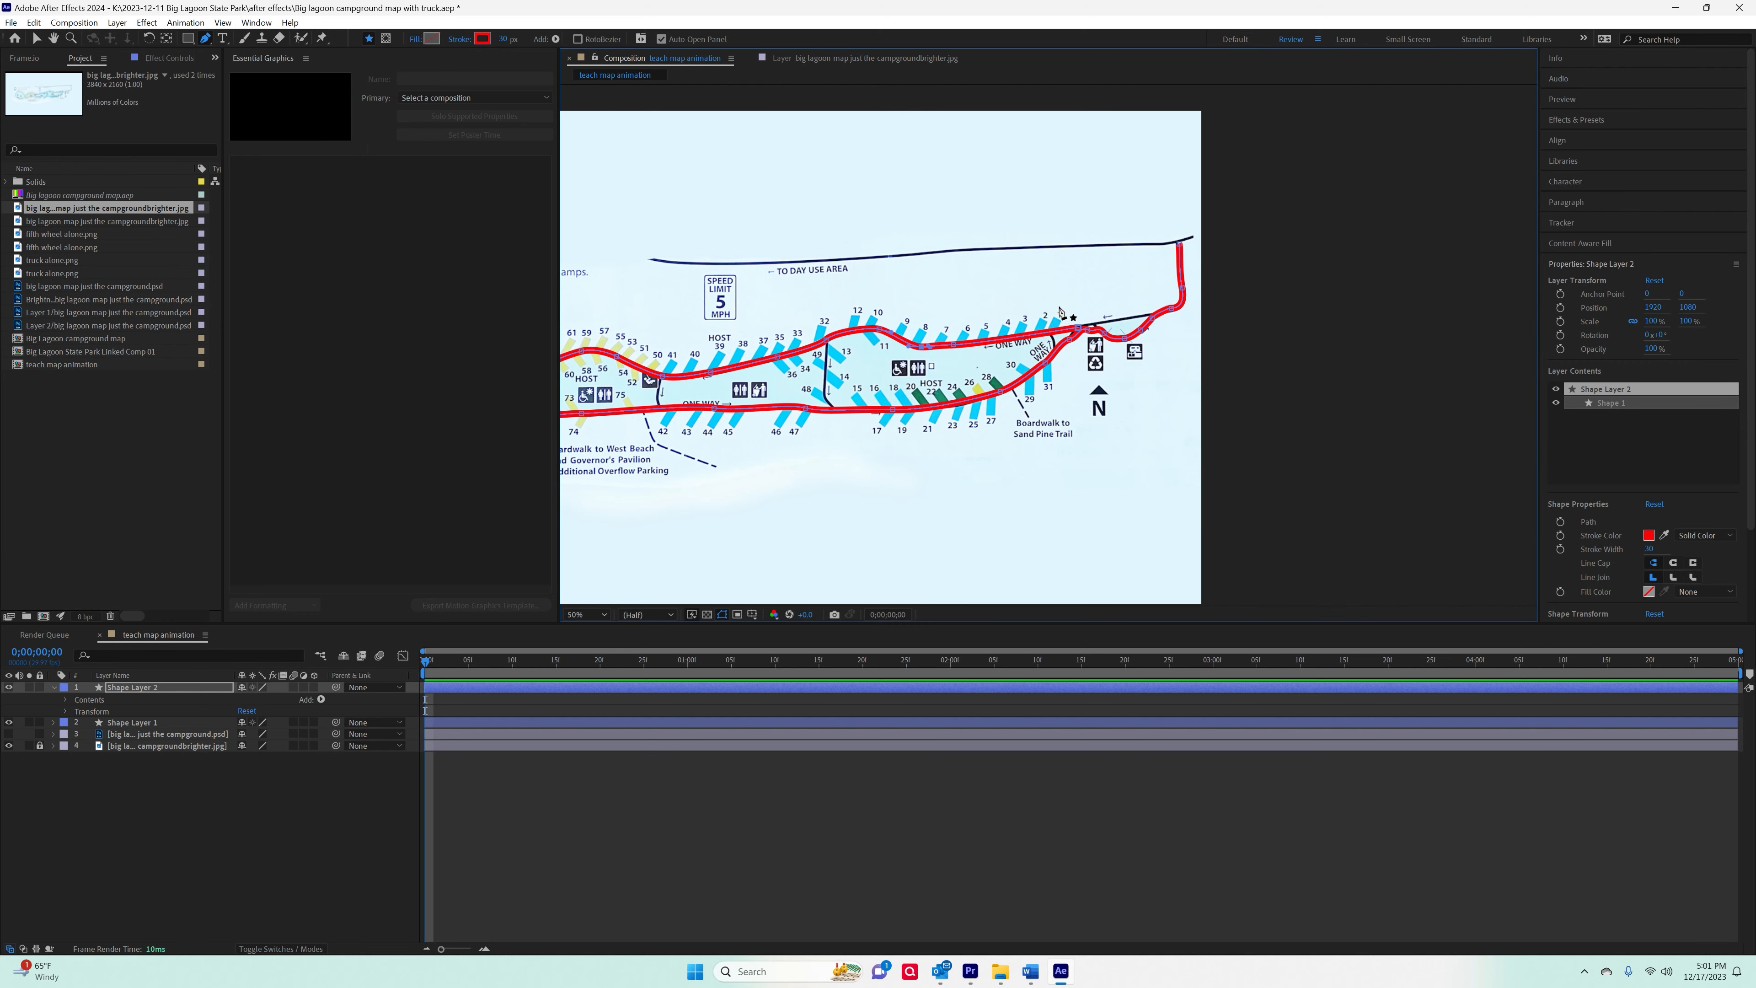
{"action": "scroll", "coordinate": [1116, 352], "scroll_direction": "up", "scroll_amount": 1}
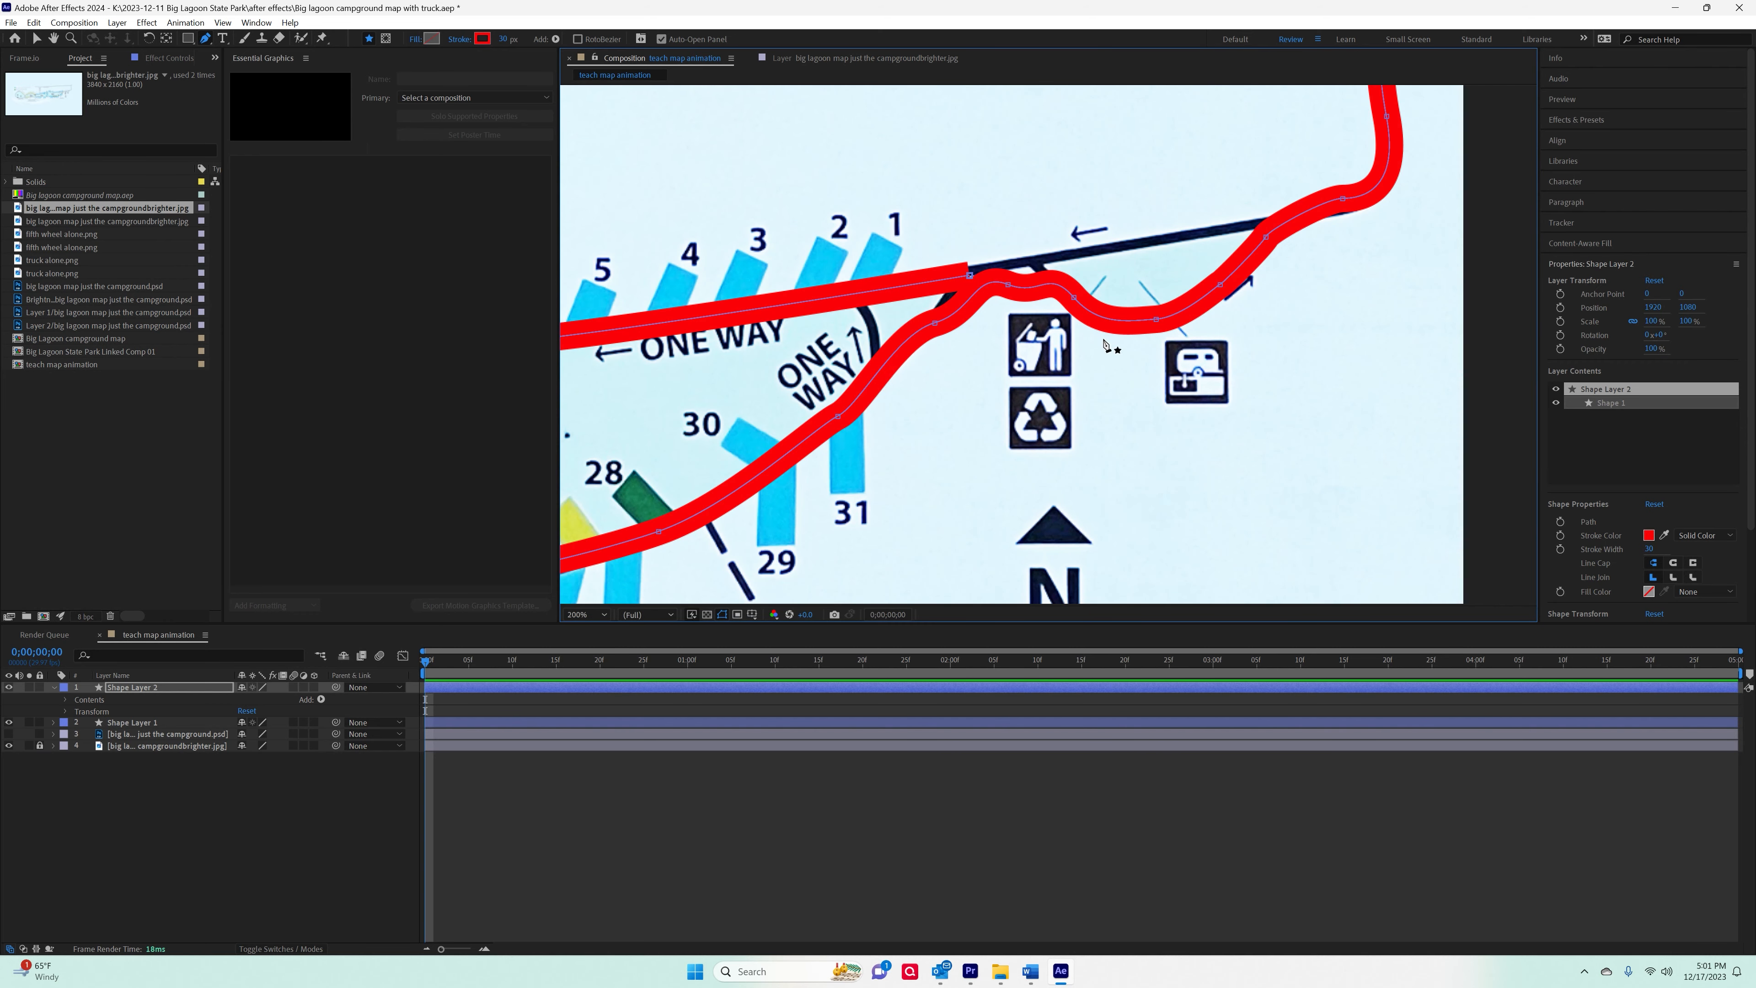
{"action": "left_click", "coordinate": [1009, 288]}
{"action": "left_click_drag", "start_coordinate": [1041, 300], "coordinate": [1010, 269]}
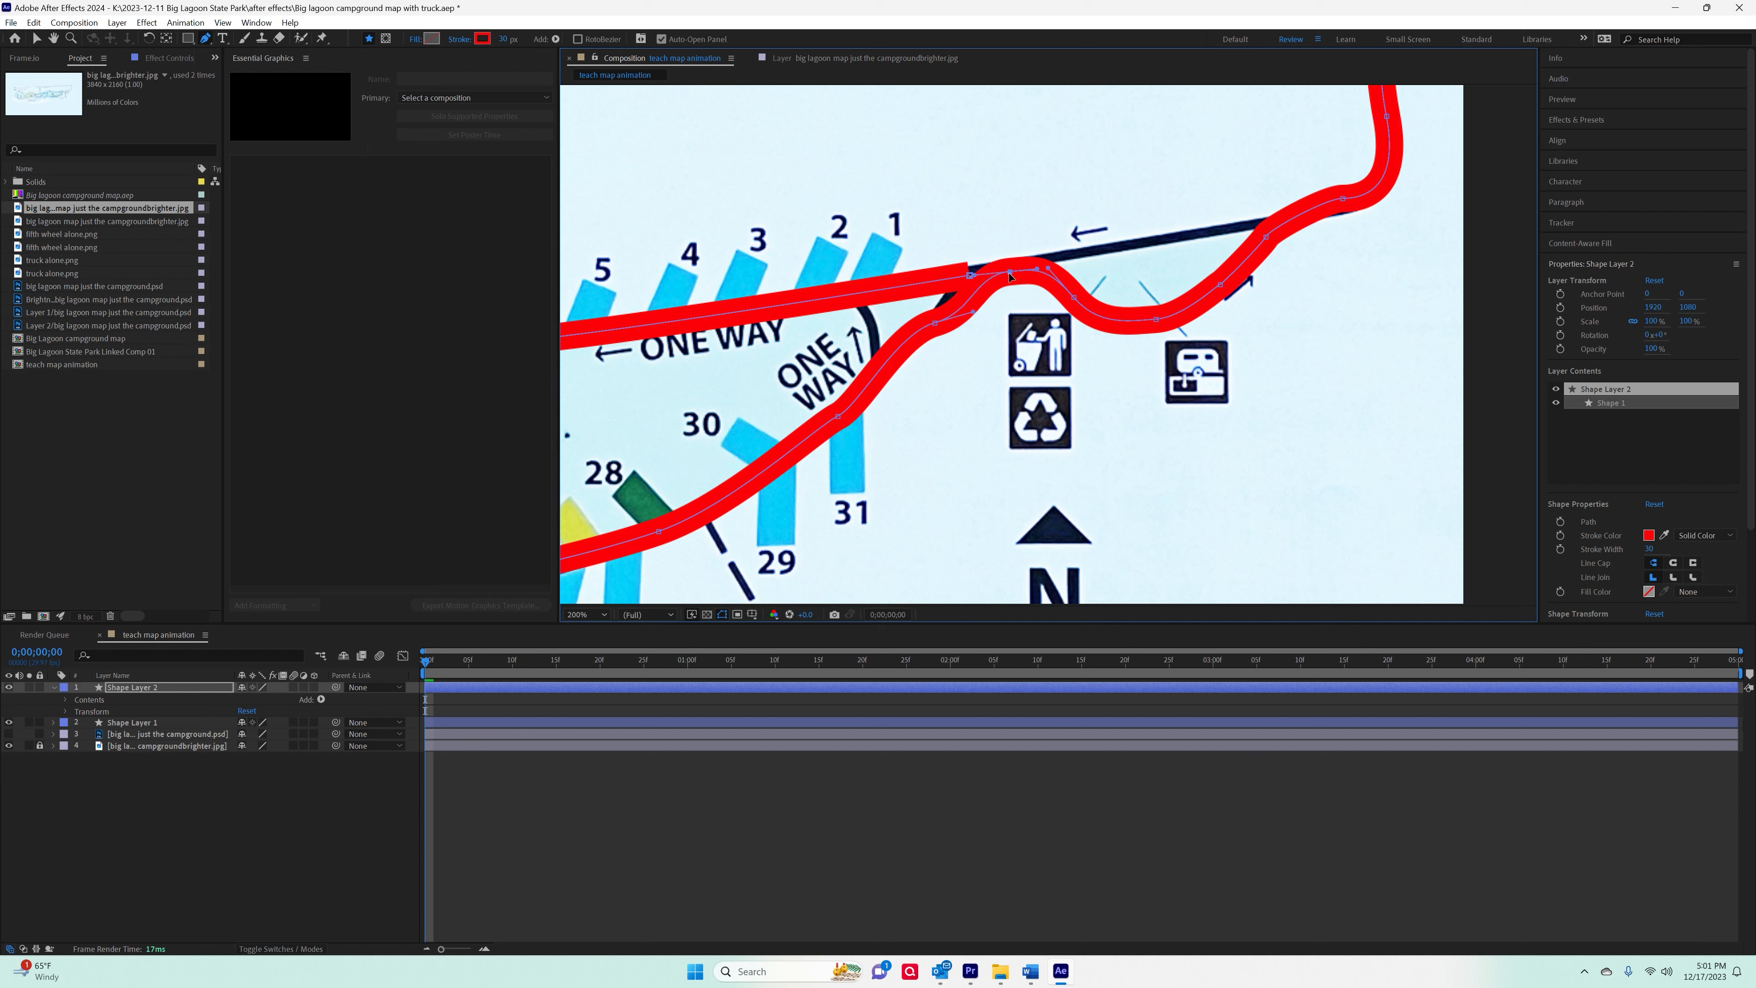
{"action": "left_click_drag", "start_coordinate": [969, 314], "coordinate": [1021, 278]}
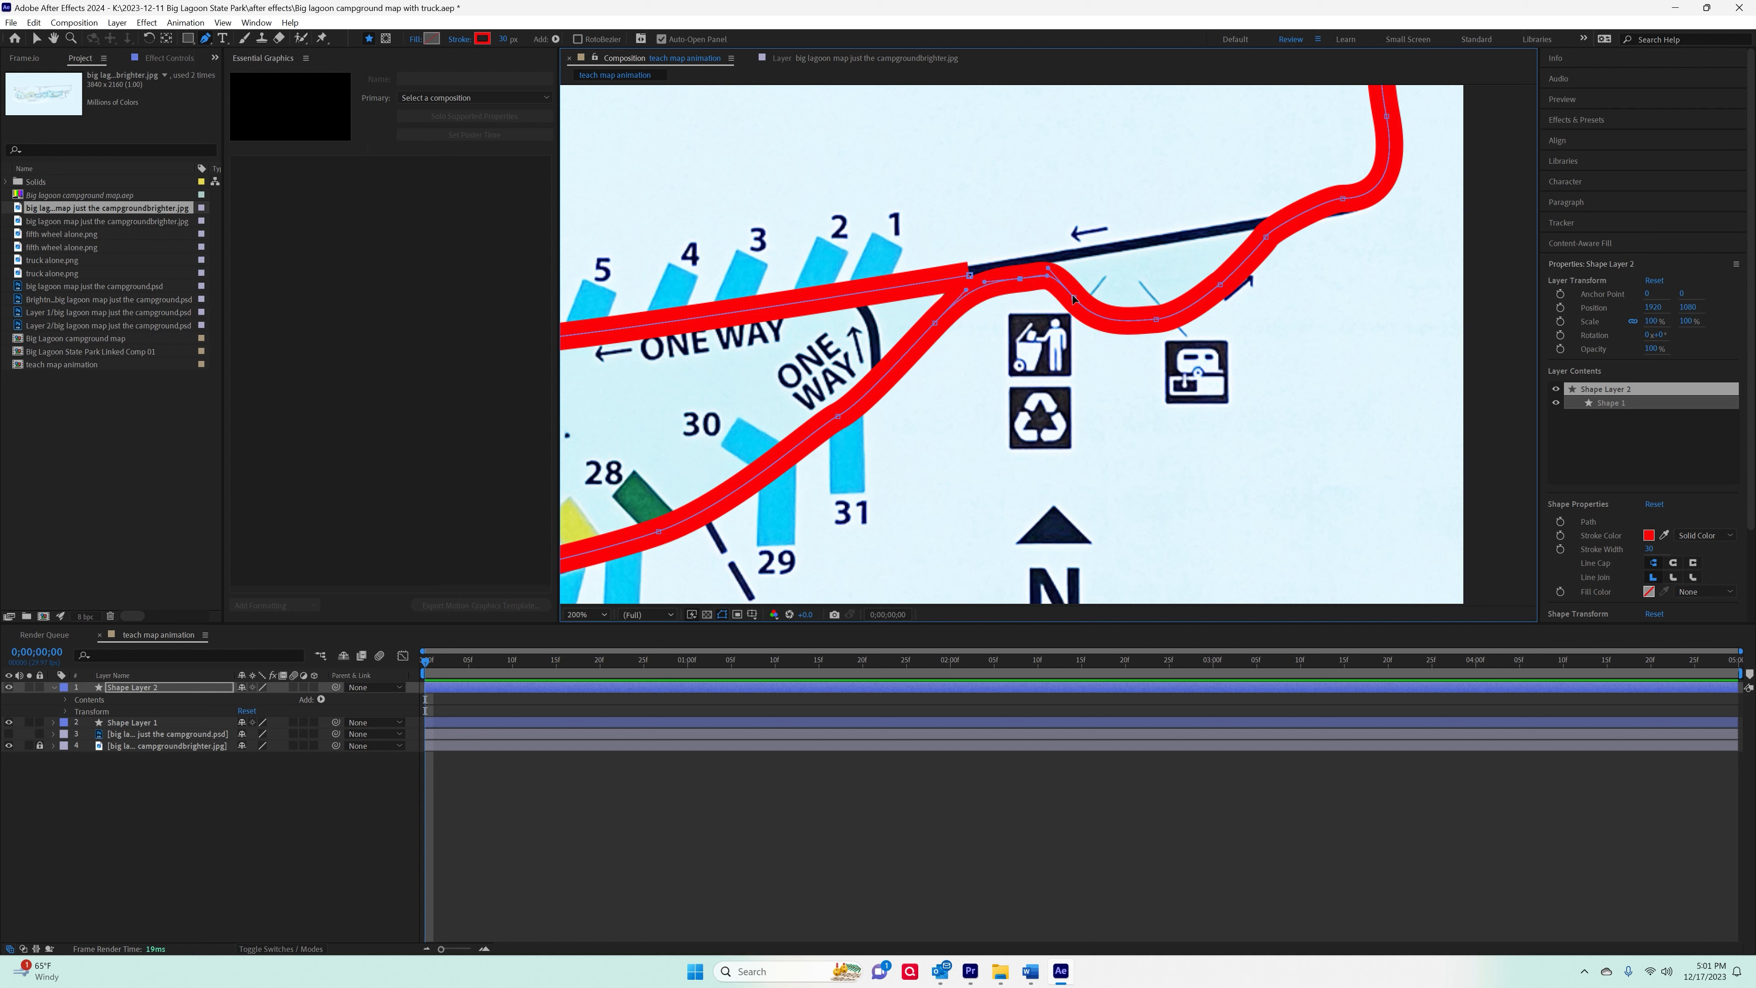
{"action": "left_click_drag", "start_coordinate": [1074, 297], "coordinate": [1229, 292]}
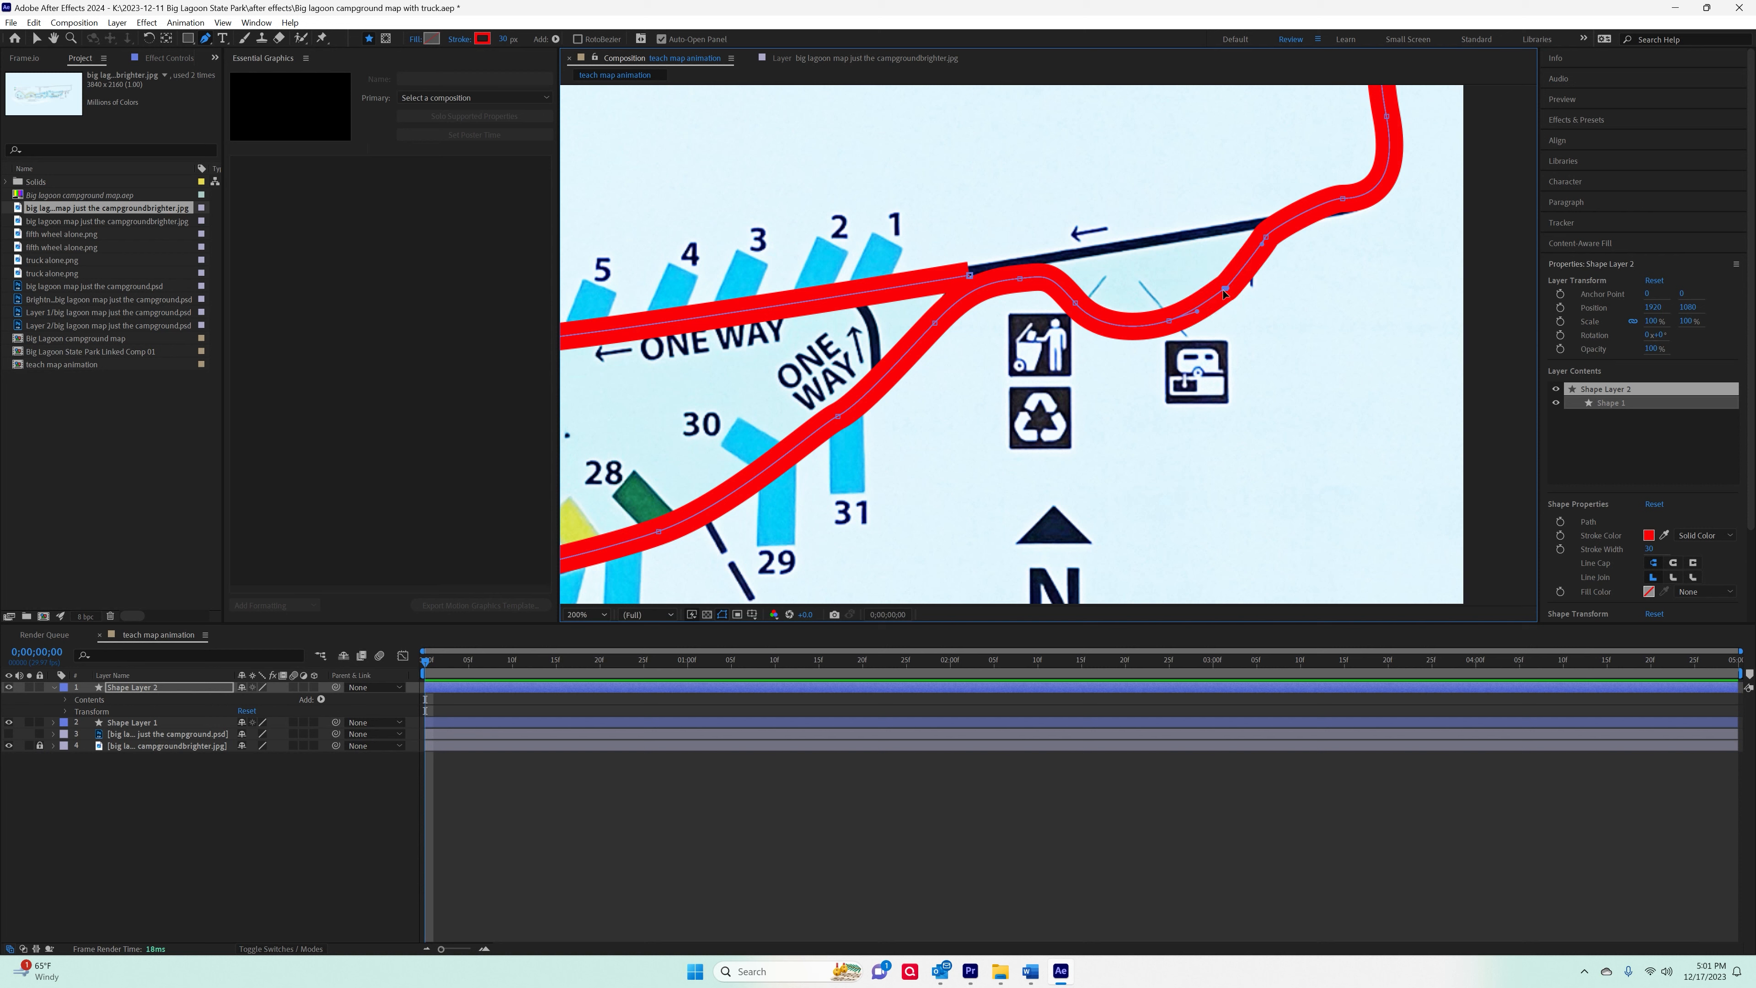
Select Path 1 inside Shape Layer 2 and fine-tune the curve handle of the route point above the camper icon.
{"action": "key", "text": "v"}
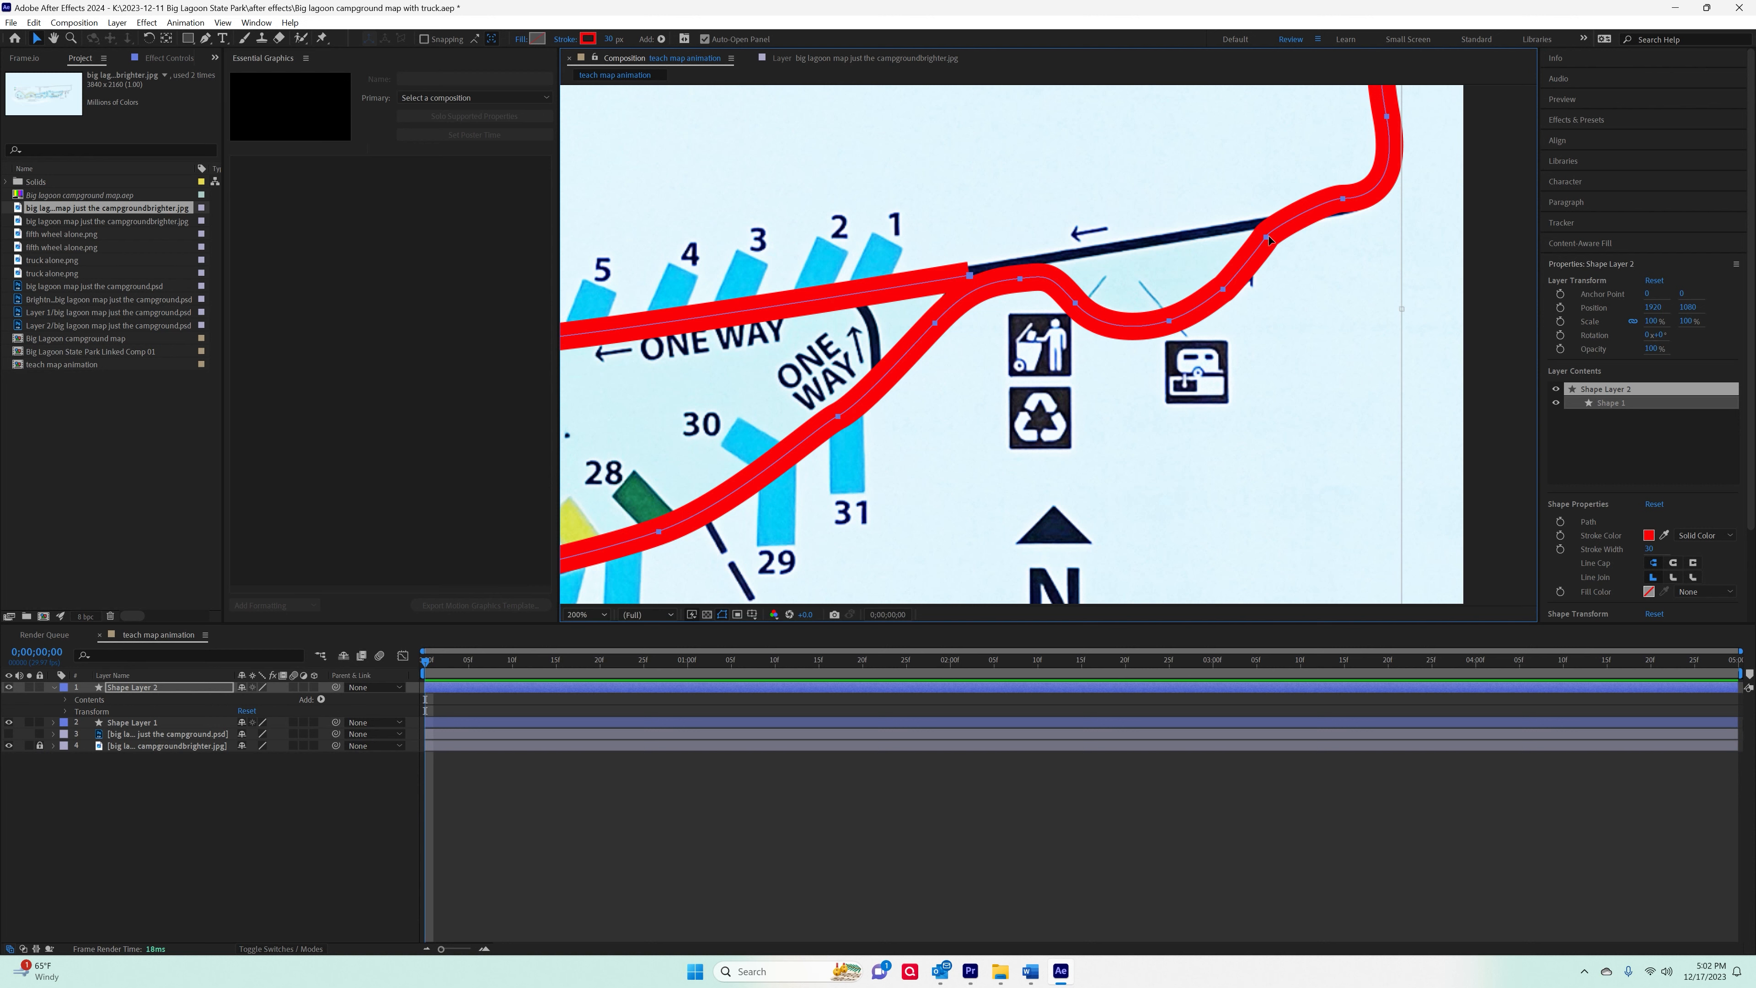
{"action": "left_click_drag", "start_coordinate": [1269, 239], "coordinate": [1270, 239]}
{"action": "left_click", "coordinate": [175, 700]}
{"action": "left_click", "coordinate": [173, 688]}
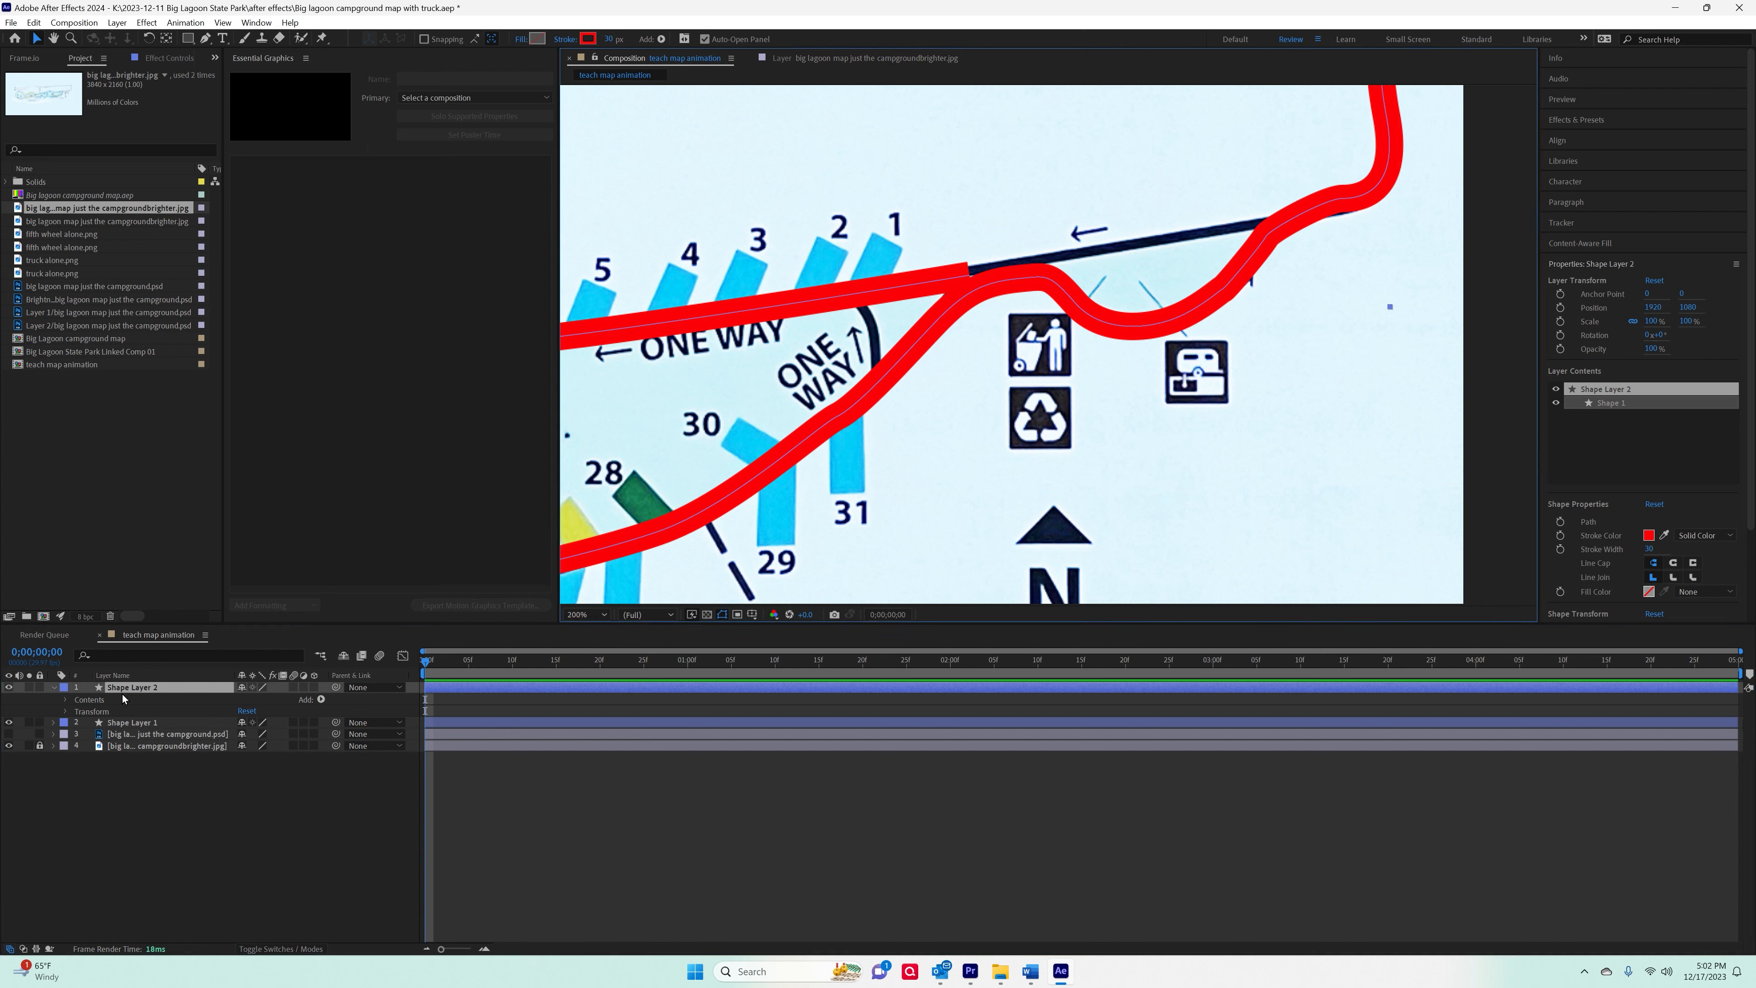
{"action": "left_click", "coordinate": [65, 701]}
{"action": "left_click", "coordinate": [76, 712]}
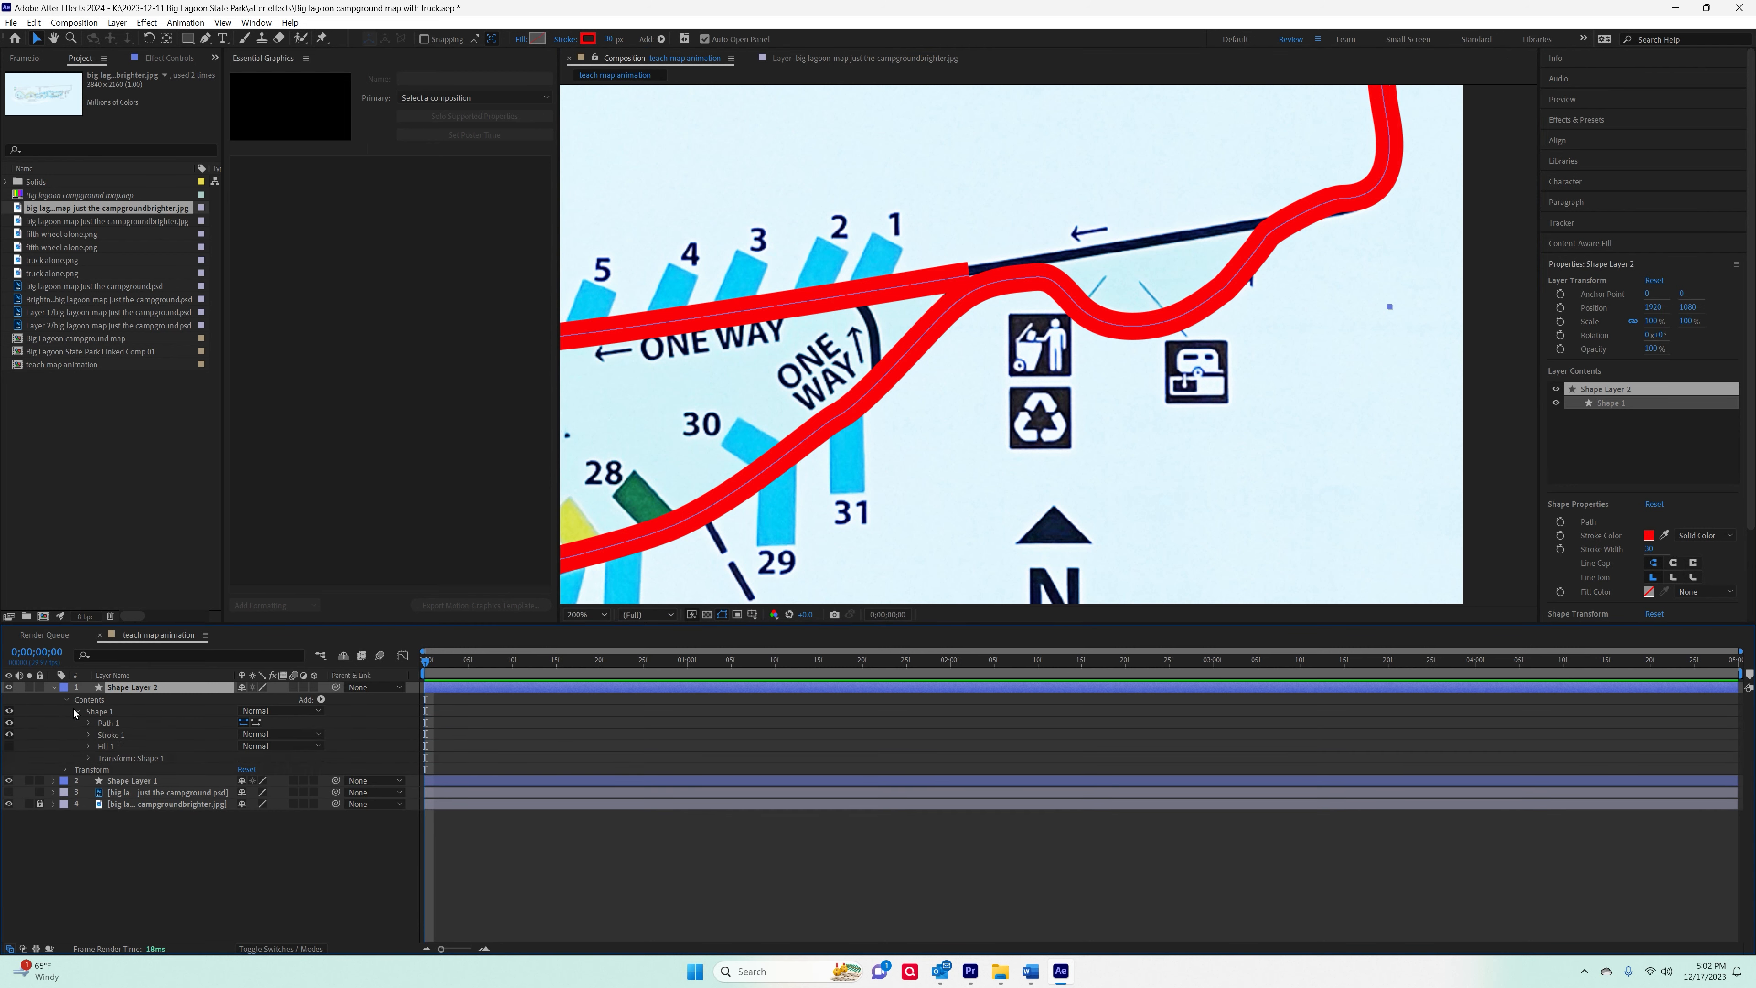
{"action": "left_click", "coordinate": [113, 725]}
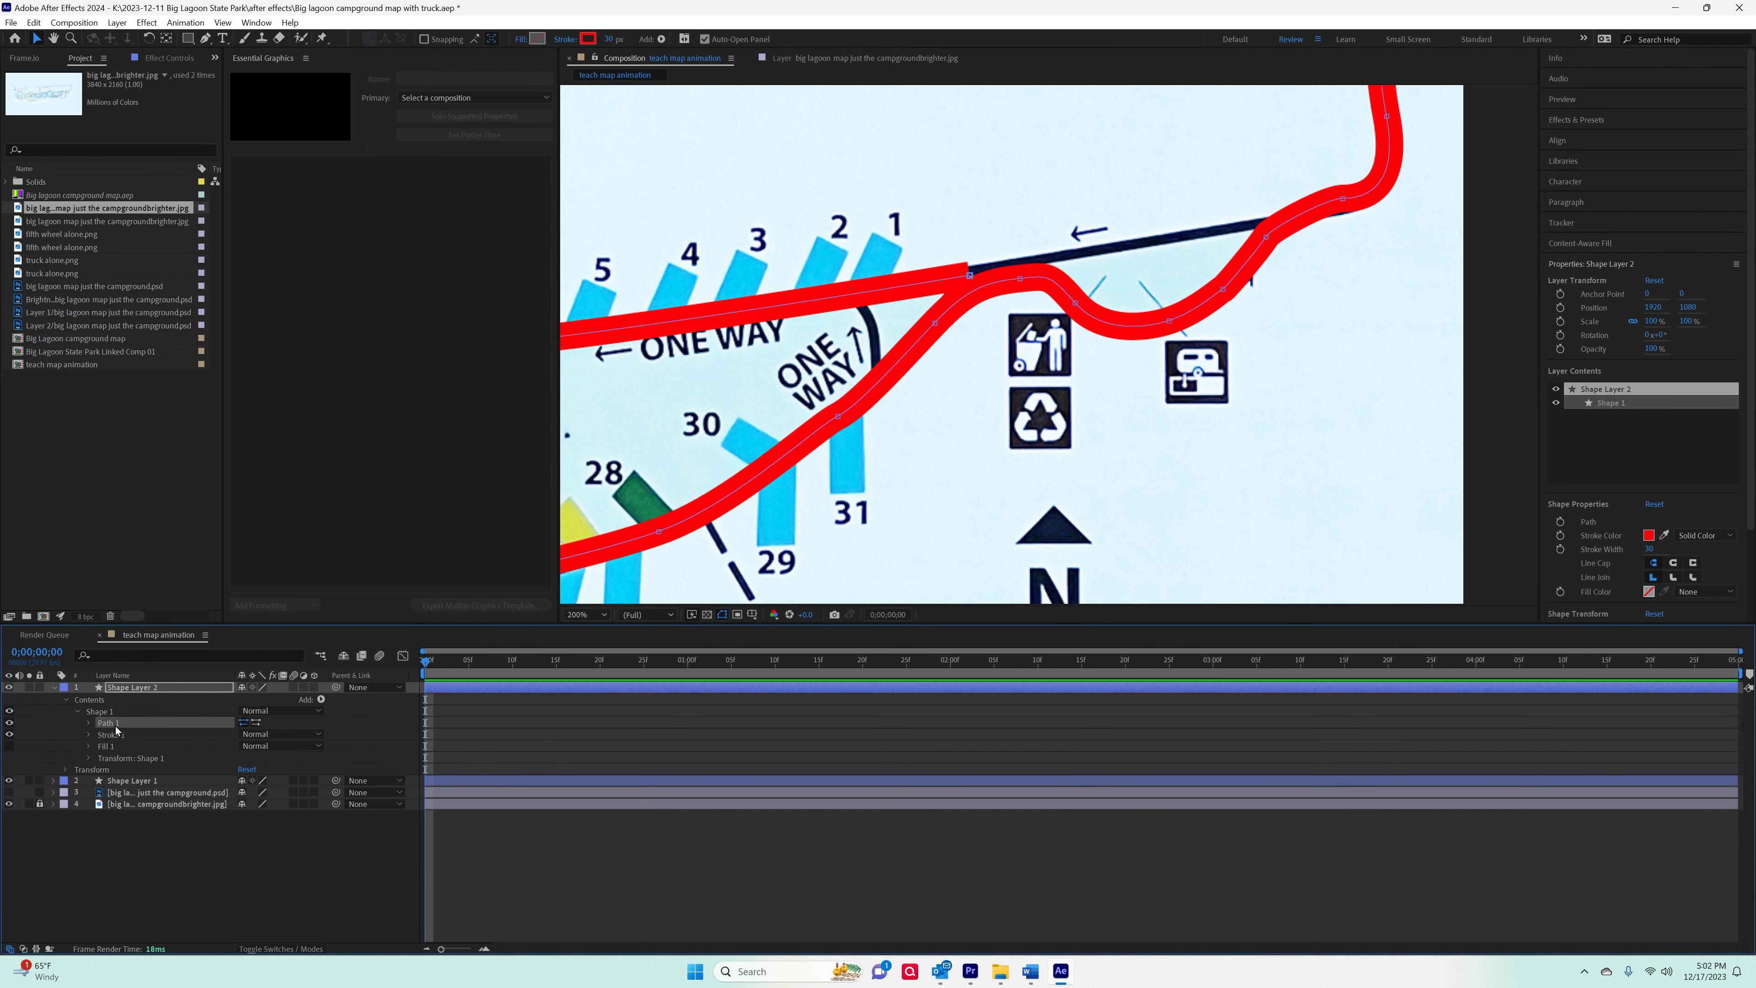
{"action": "left_click", "coordinate": [1169, 322]}
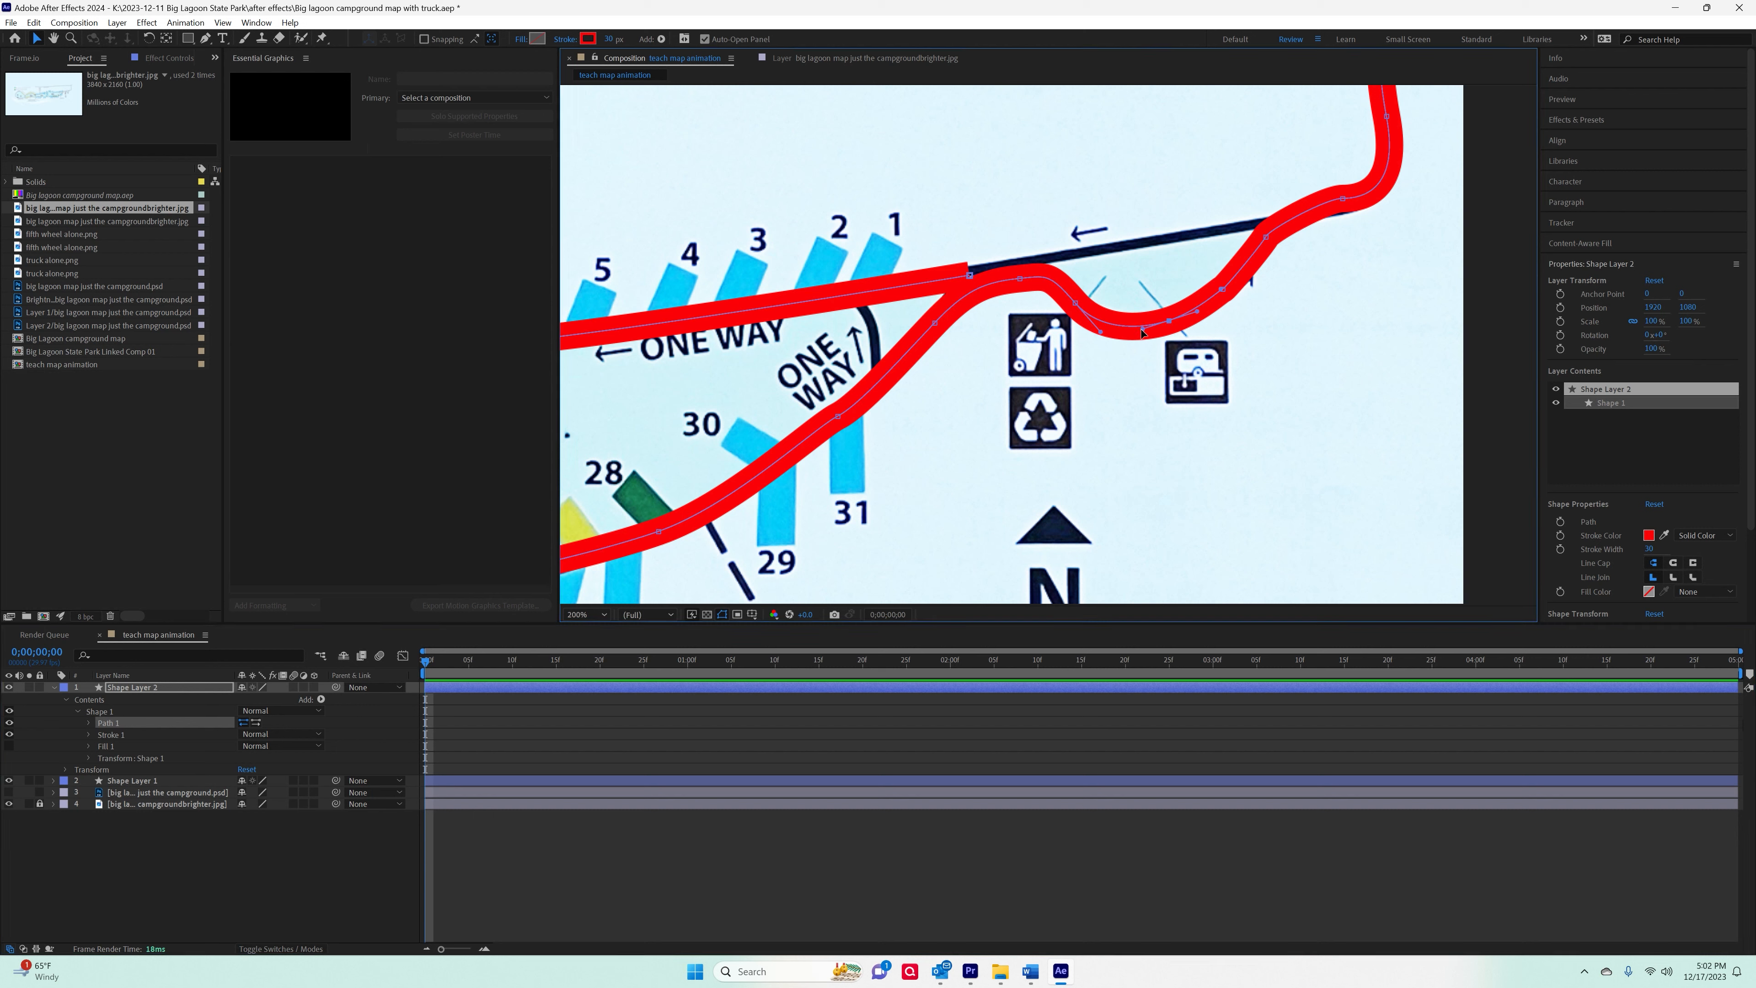
{"action": "left_click_drag", "start_coordinate": [1141, 333], "coordinate": [1132, 332]}
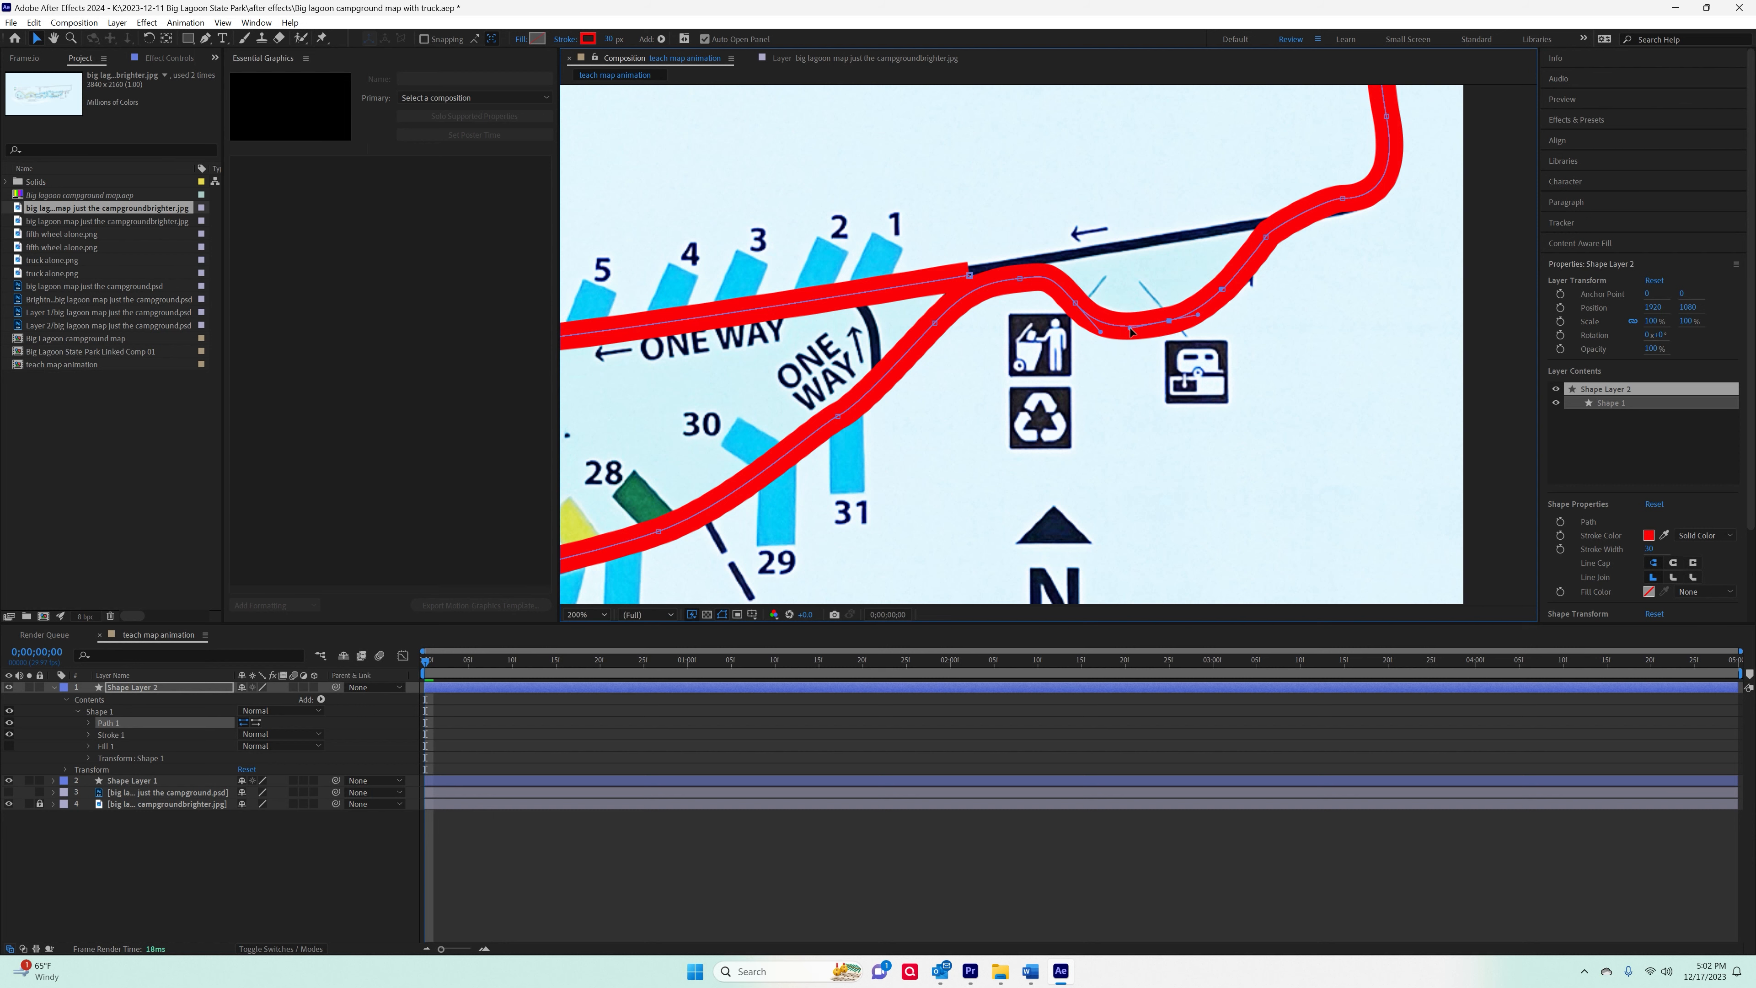
Rename Shape Layer 2 as "road path".
{"action": "scroll", "coordinate": [1132, 331], "scroll_direction": "down", "scroll_amount": 5}
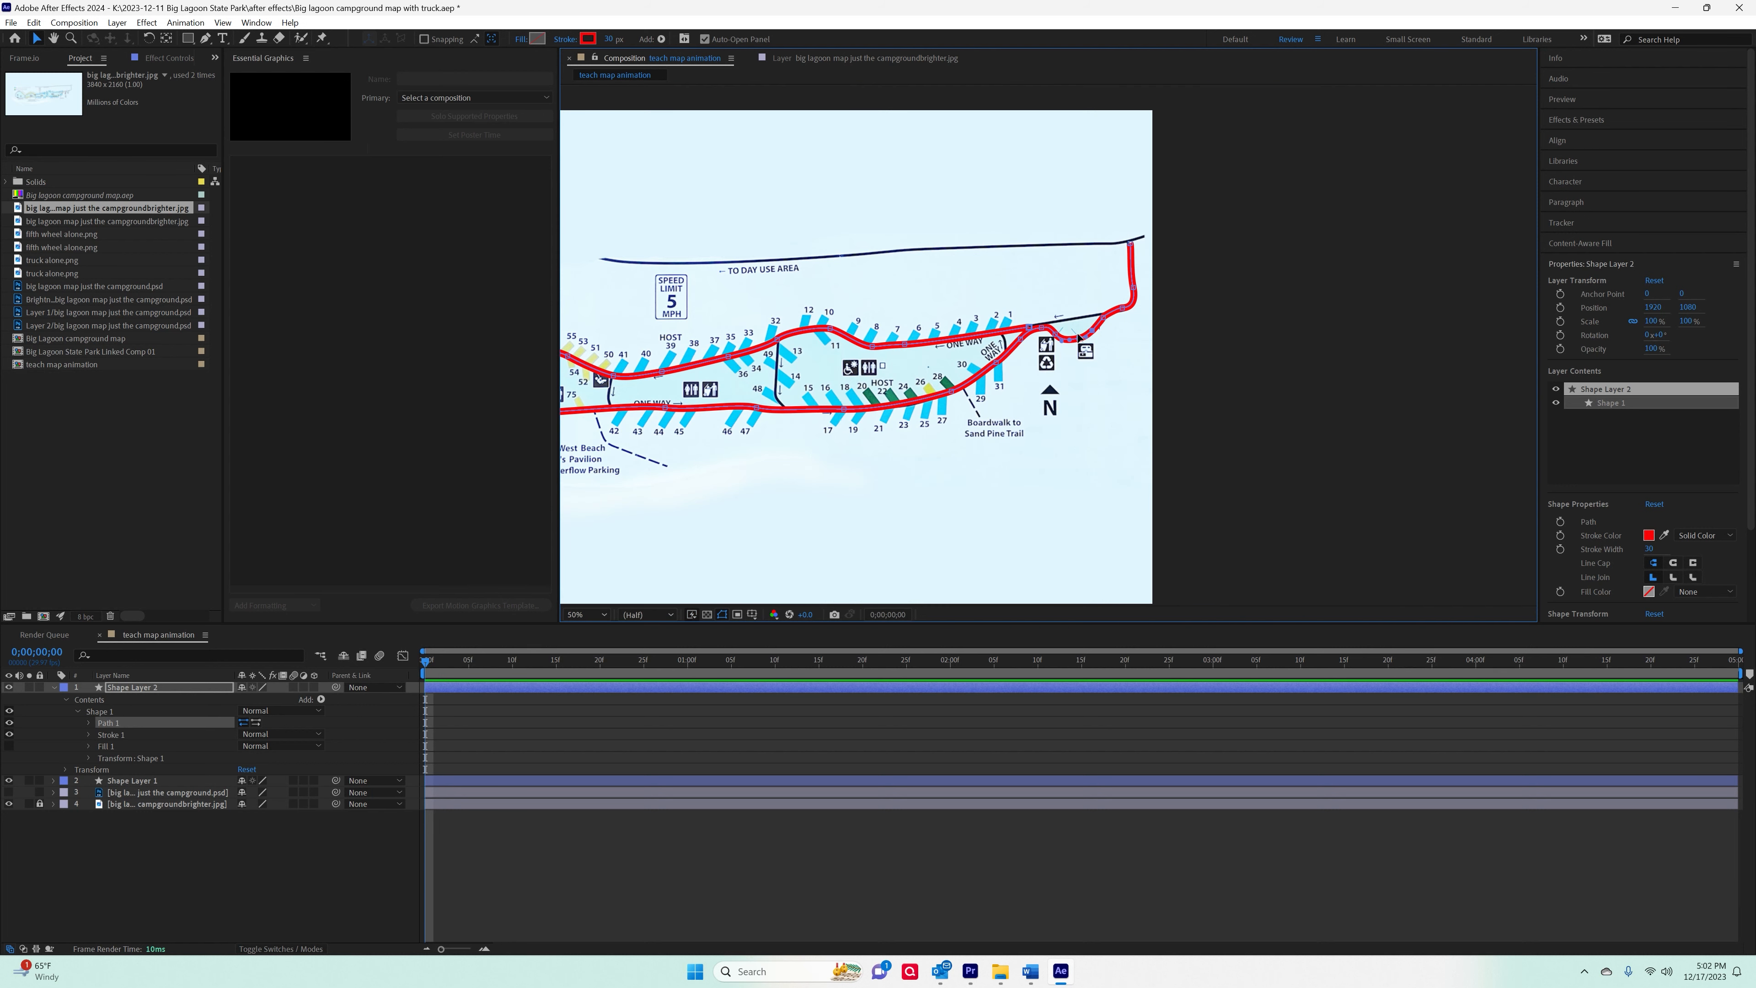
{"action": "scroll", "coordinate": [1076, 335], "scroll_direction": "up", "scroll_amount": 2}
{"action": "scroll", "coordinate": [1076, 335], "scroll_direction": "down", "scroll_amount": 2}
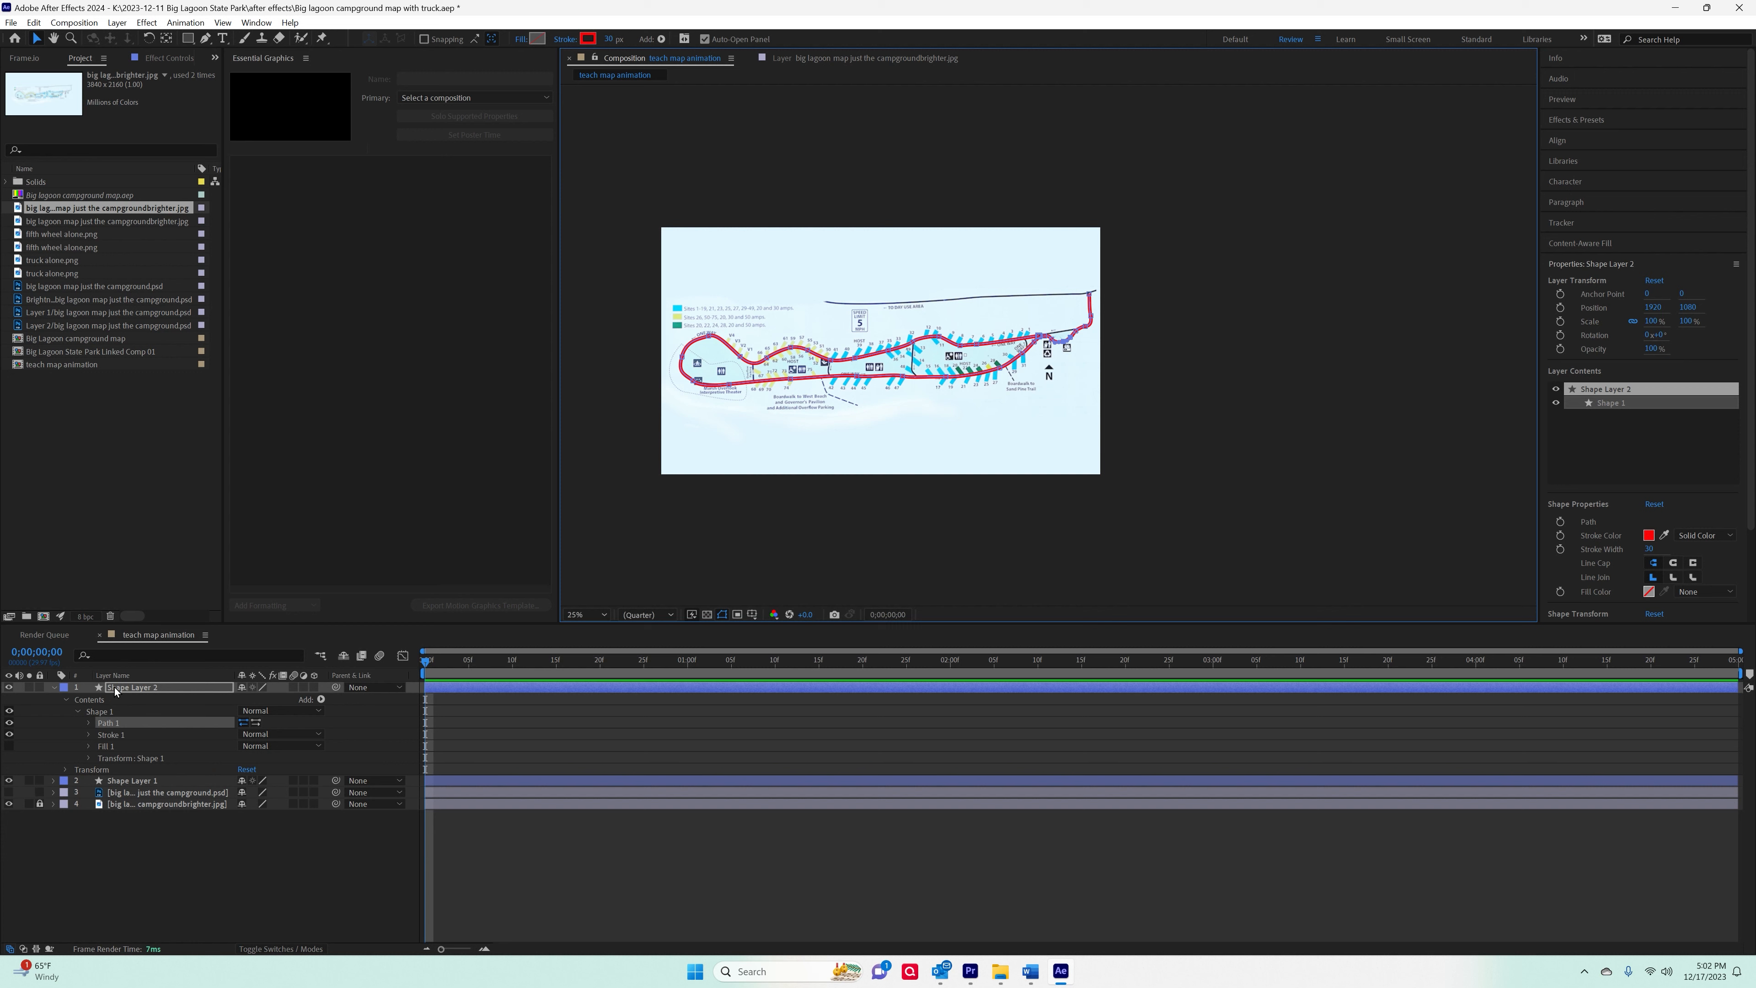
{"action": "left_click", "coordinate": [130, 690]}
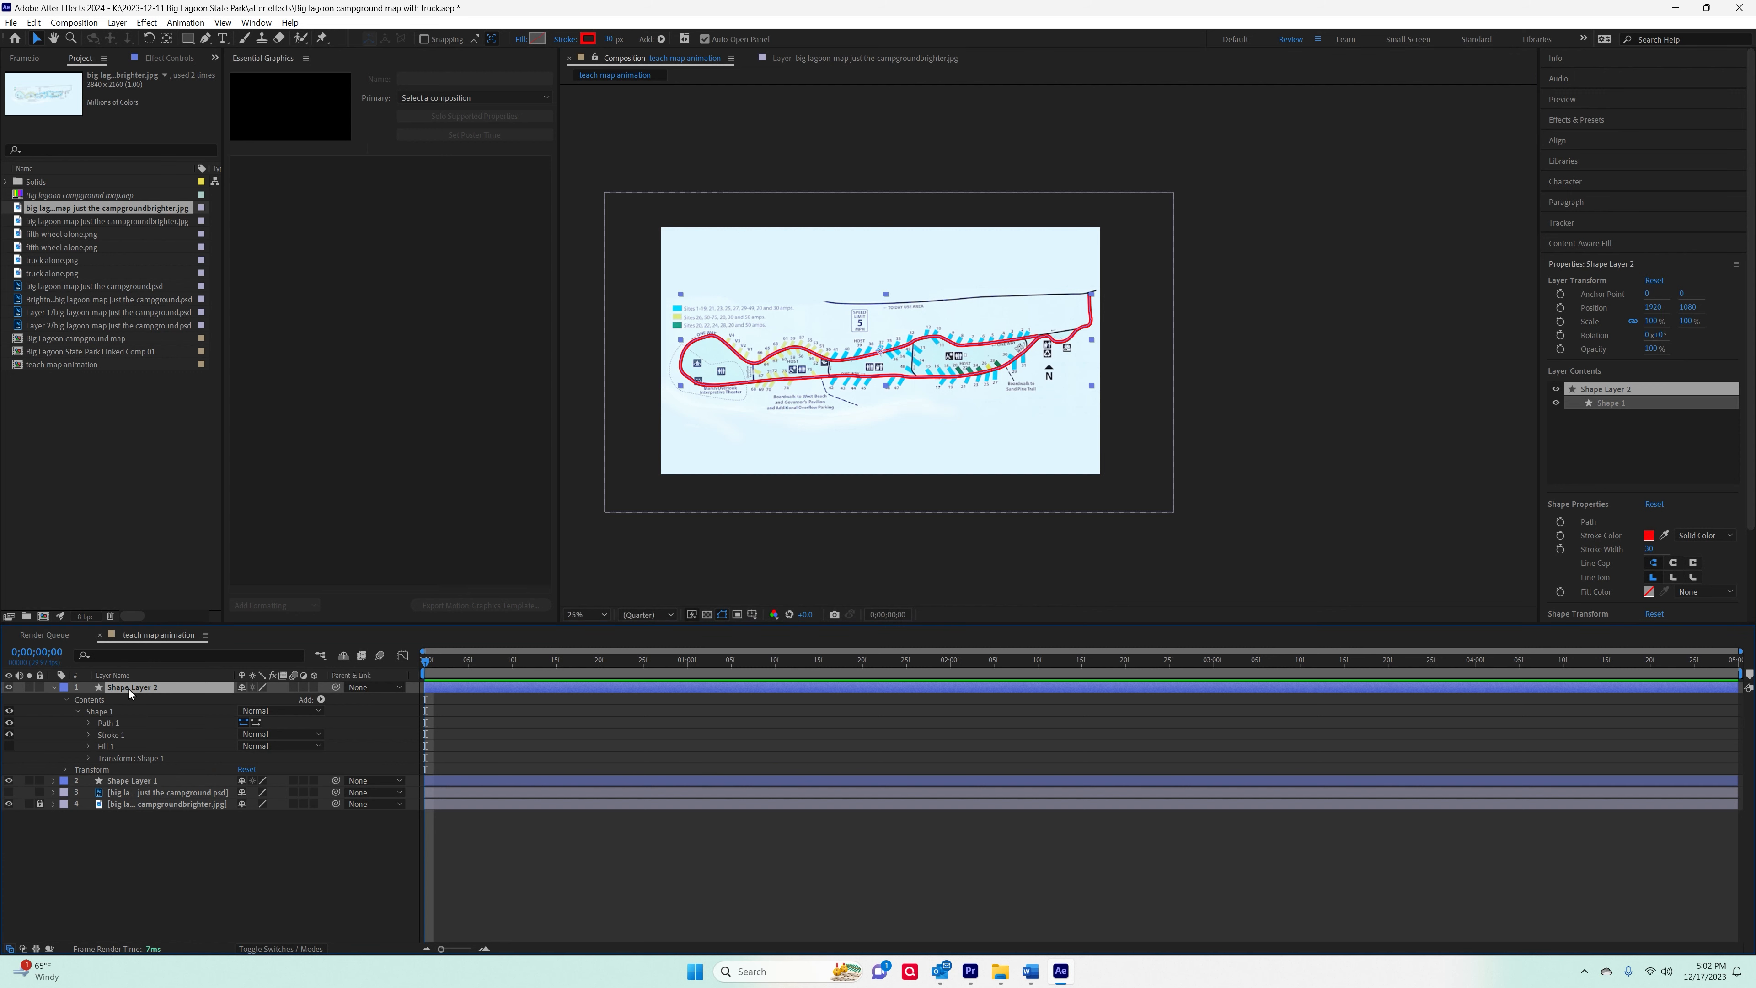
{"action": "key", "text": "Return"}
{"action": "type", "text": "road path"}
{"action": "key", "text": "Return"}
Try placing the road path layer beneath the map image layers, and undo the reordering.
{"action": "left_click", "coordinate": [52, 687]}
{"action": "left_click", "coordinate": [52, 687]}
{"action": "left_click_drag", "start_coordinate": [111, 687], "coordinate": [106, 815]}
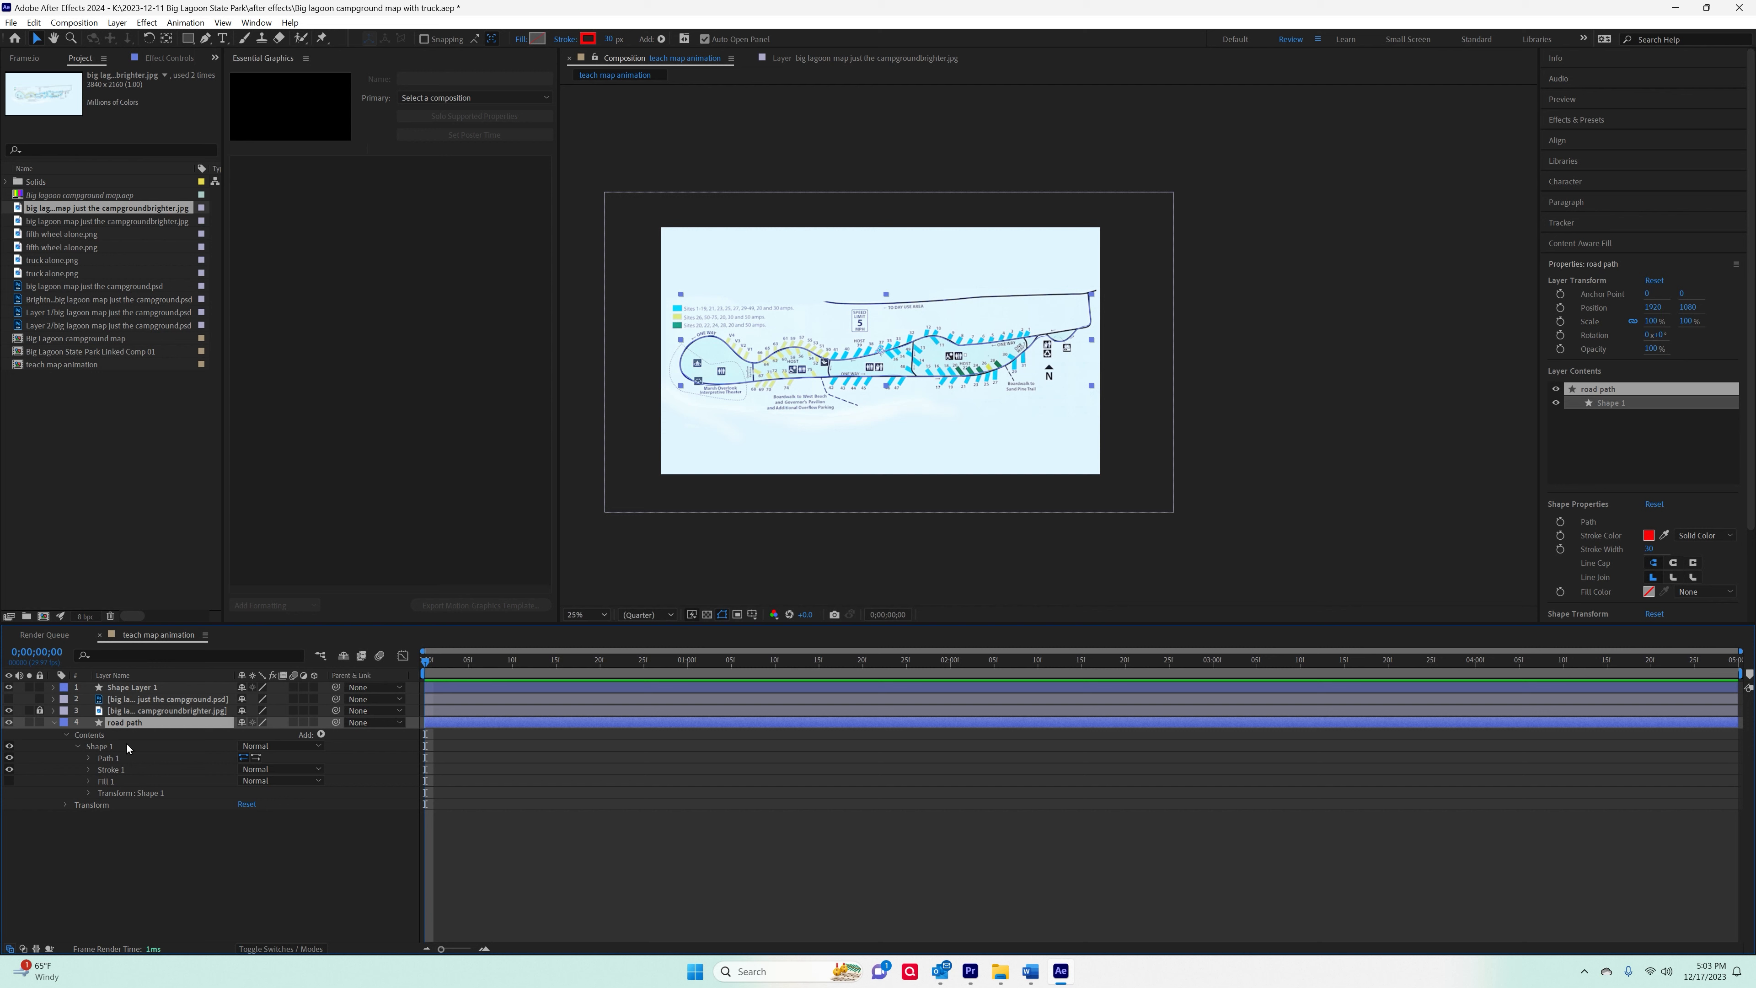
{"action": "key", "text": "ctrl+z"}
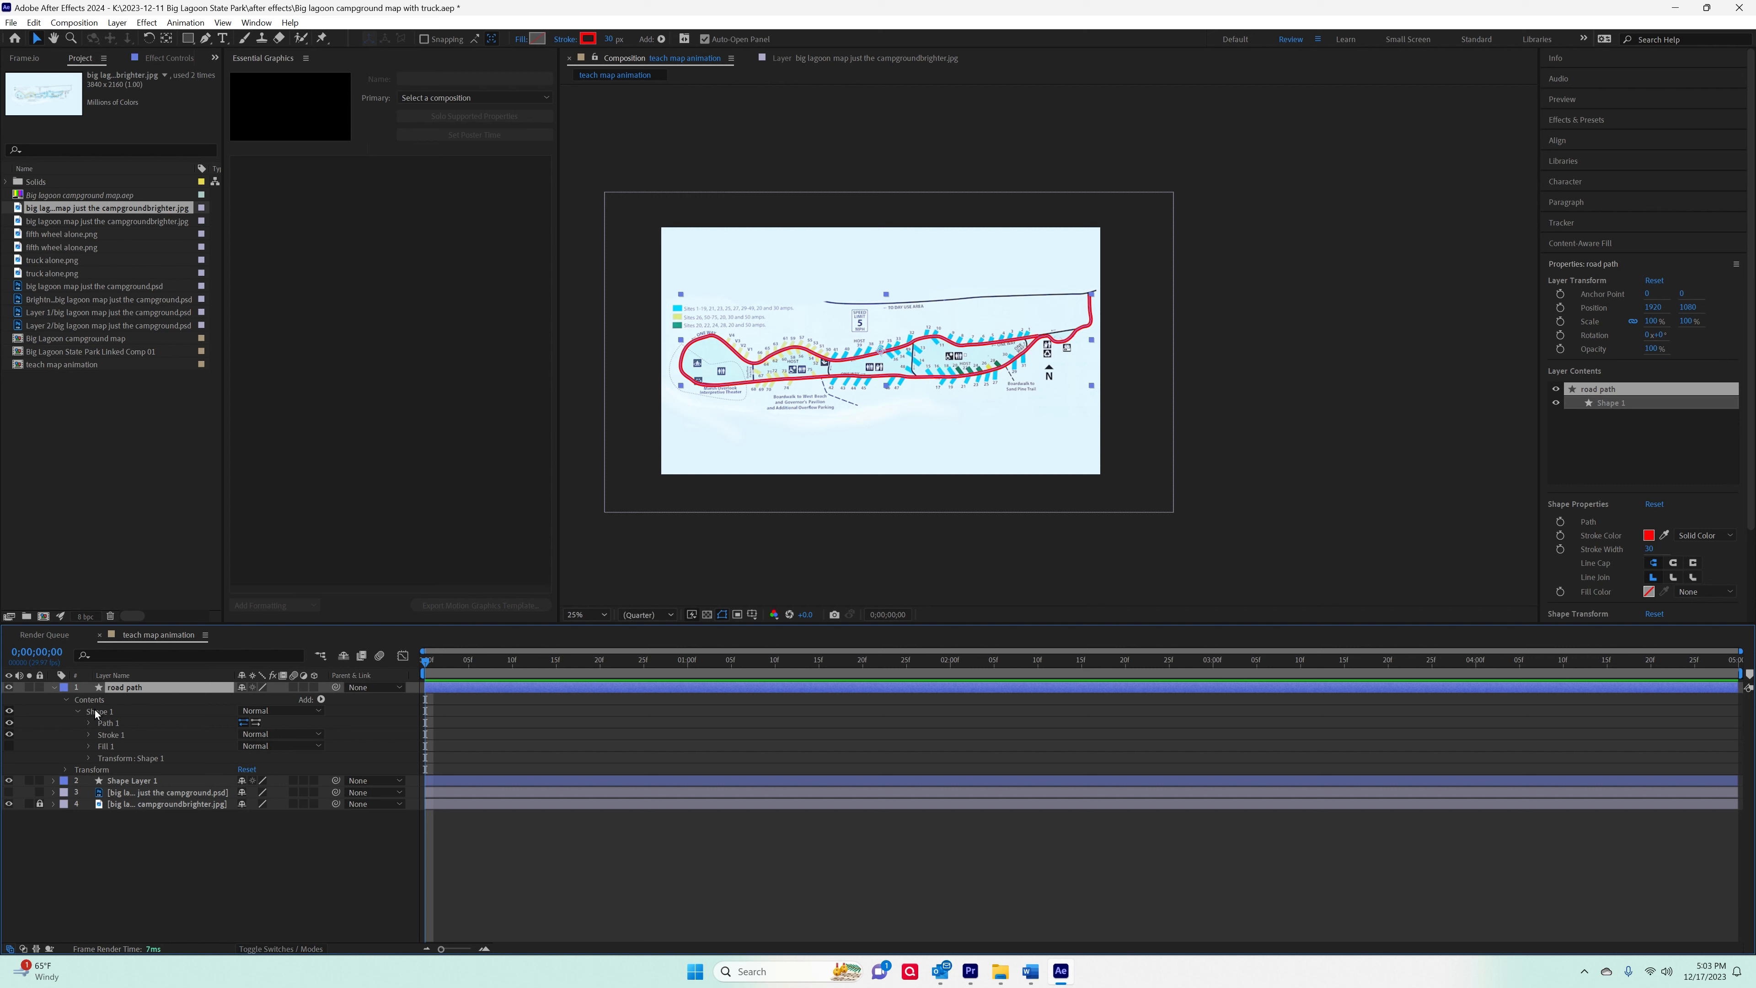
Expand the Path 1 and Stroke 1 properties of Shape 1 in the road path layer.
{"action": "left_click", "coordinate": [76, 711]}
{"action": "left_click", "coordinate": [77, 712]}
{"action": "left_click", "coordinate": [88, 723]}
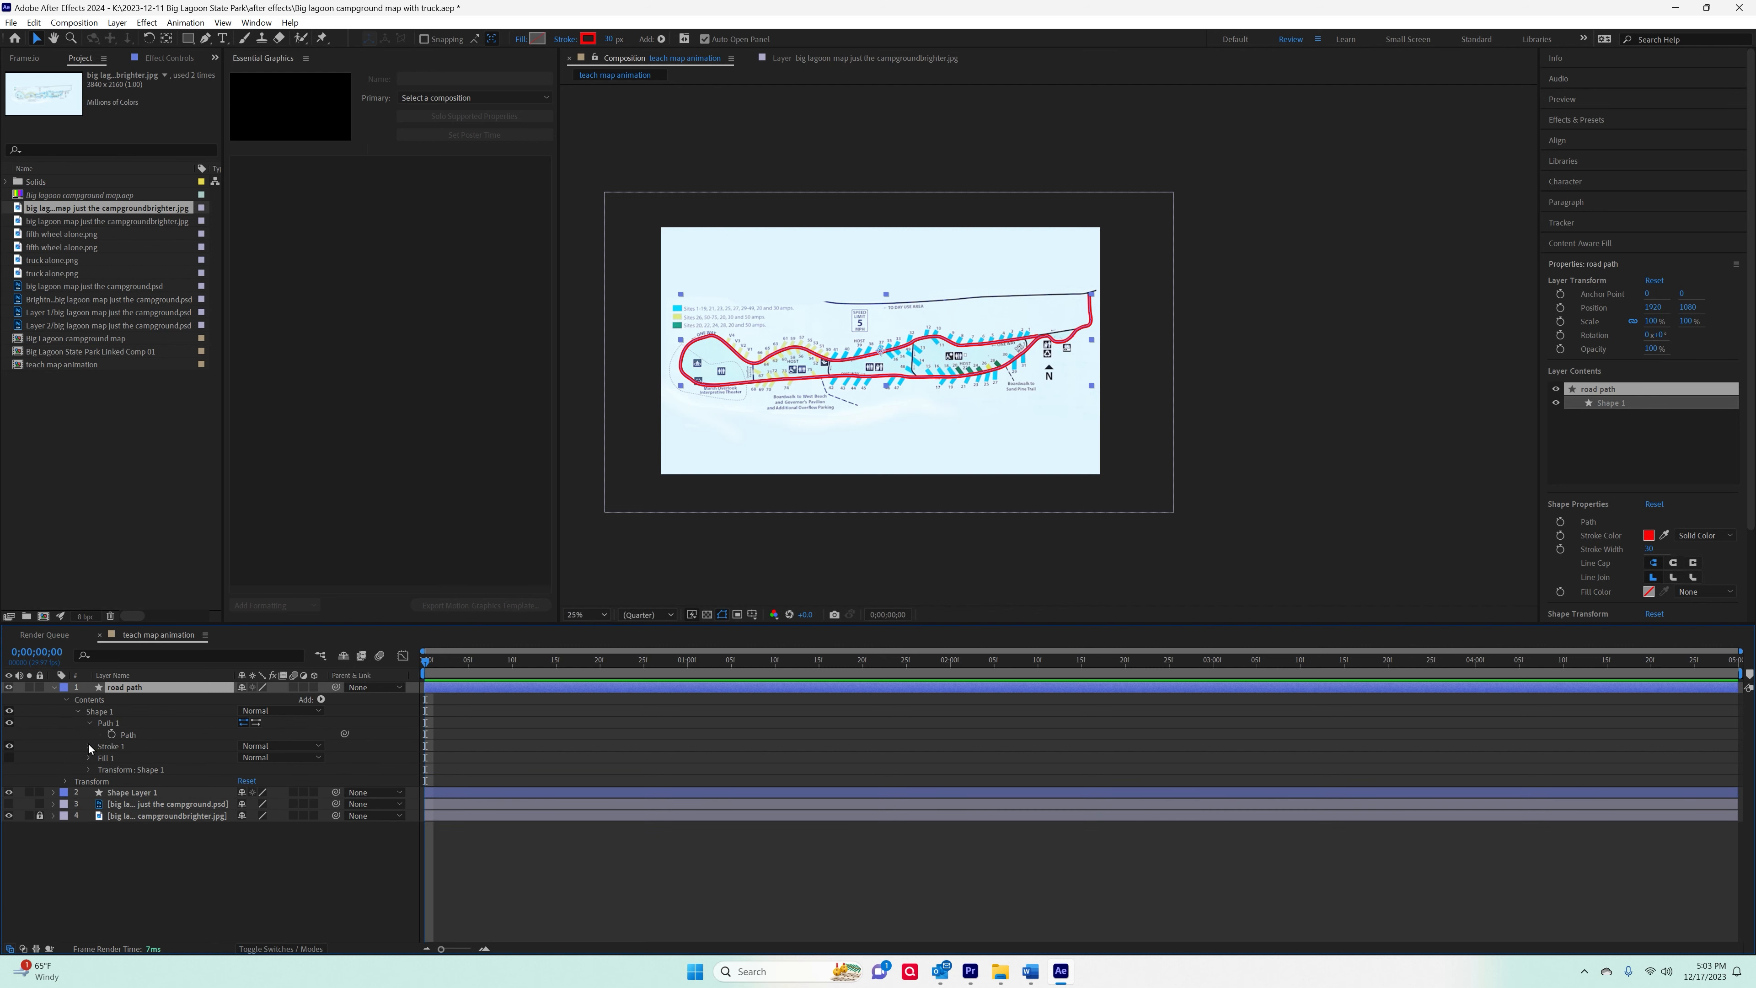
{"action": "left_click", "coordinate": [89, 746]}
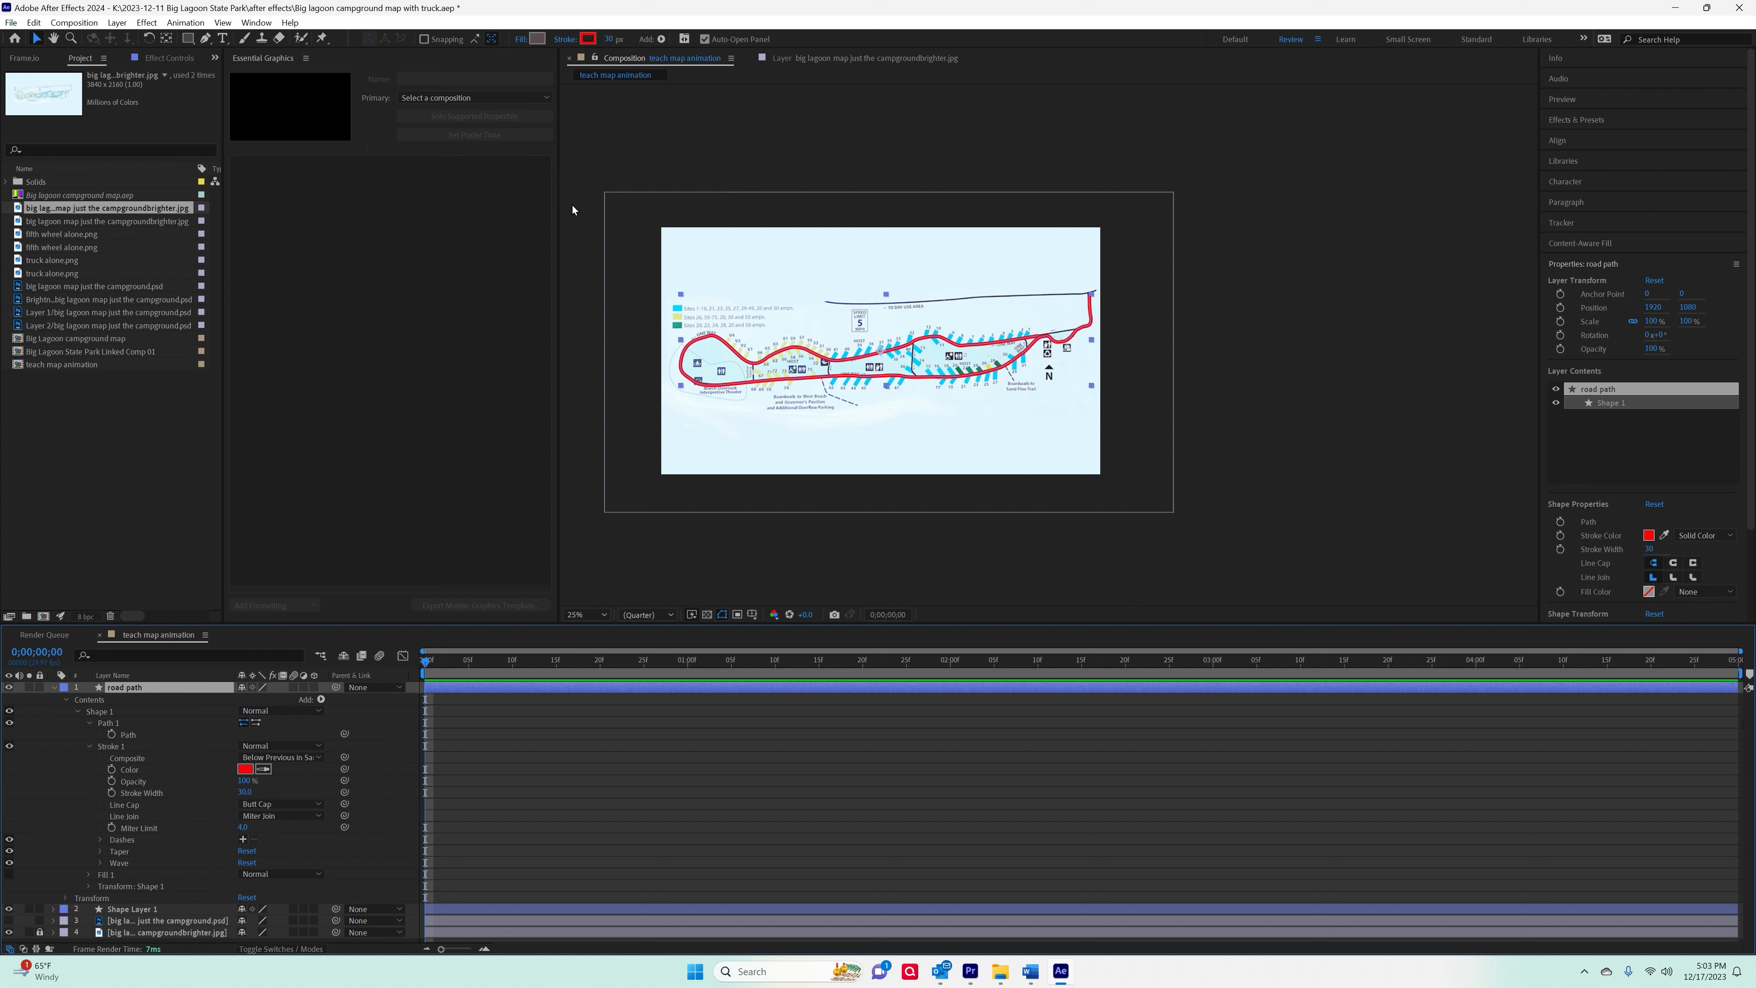
Place a Pen tool point above the map legend and set the shape fill to solid blue, keeping the red stroke.
{"action": "left_click", "coordinate": [205, 38]}
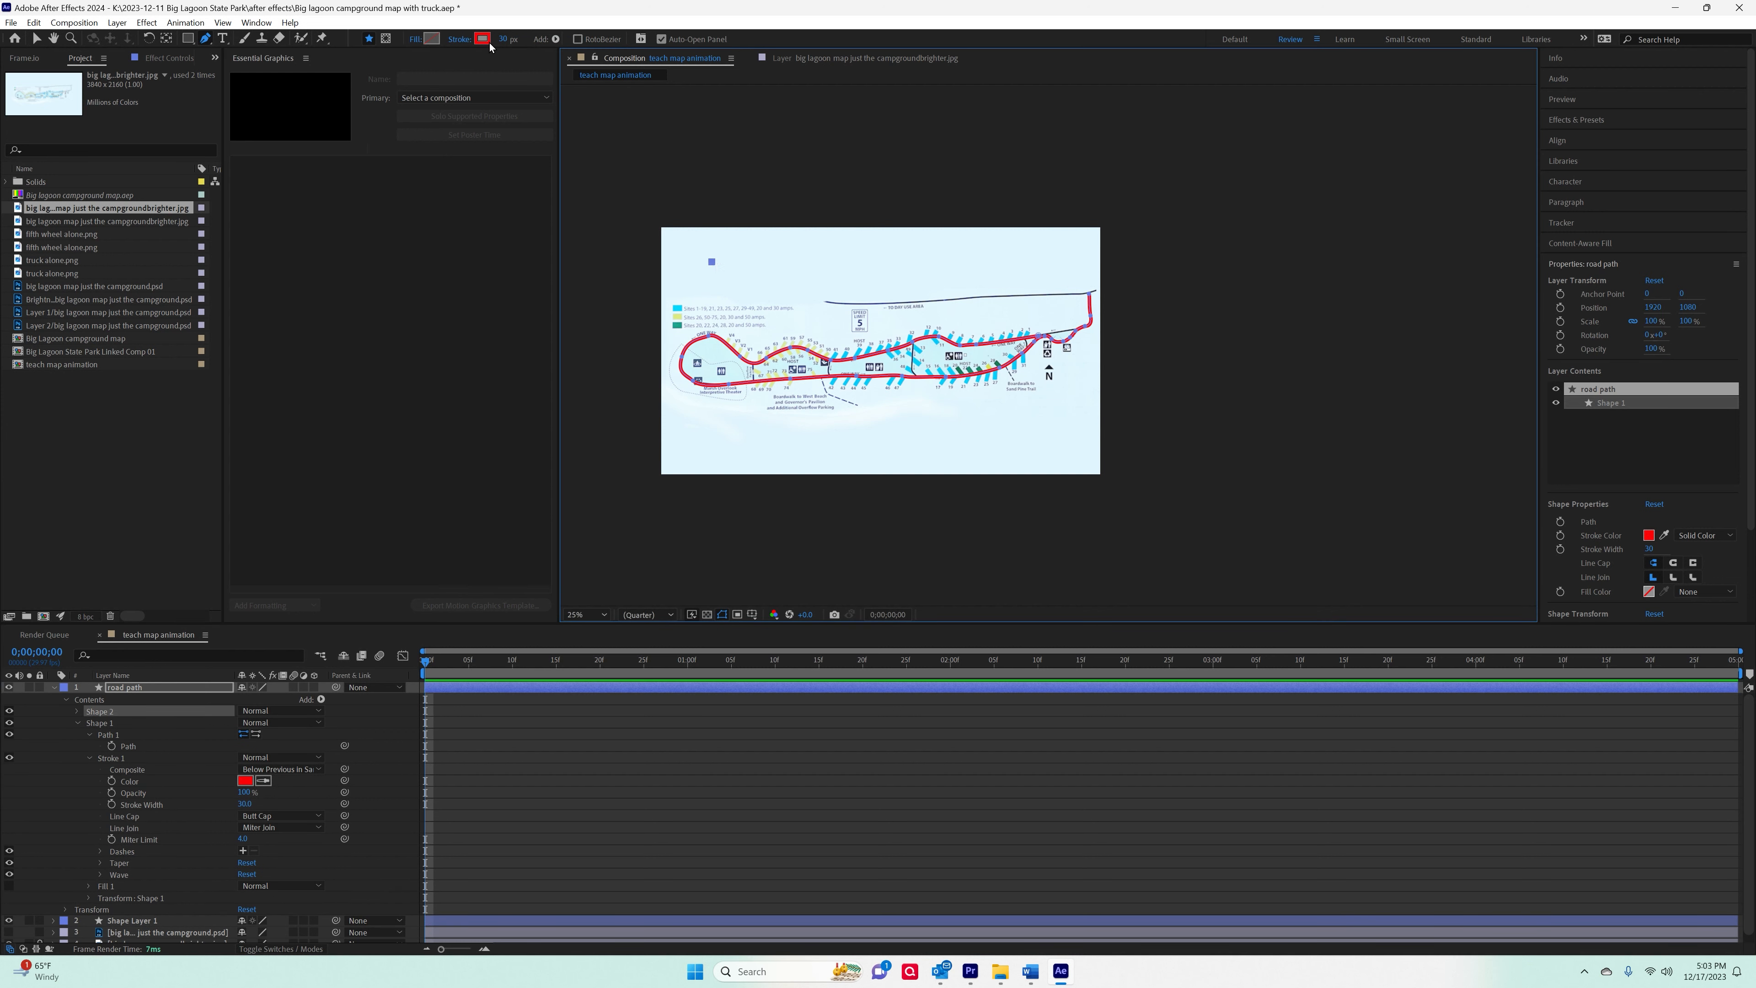
{"action": "left_click", "coordinate": [439, 40]}
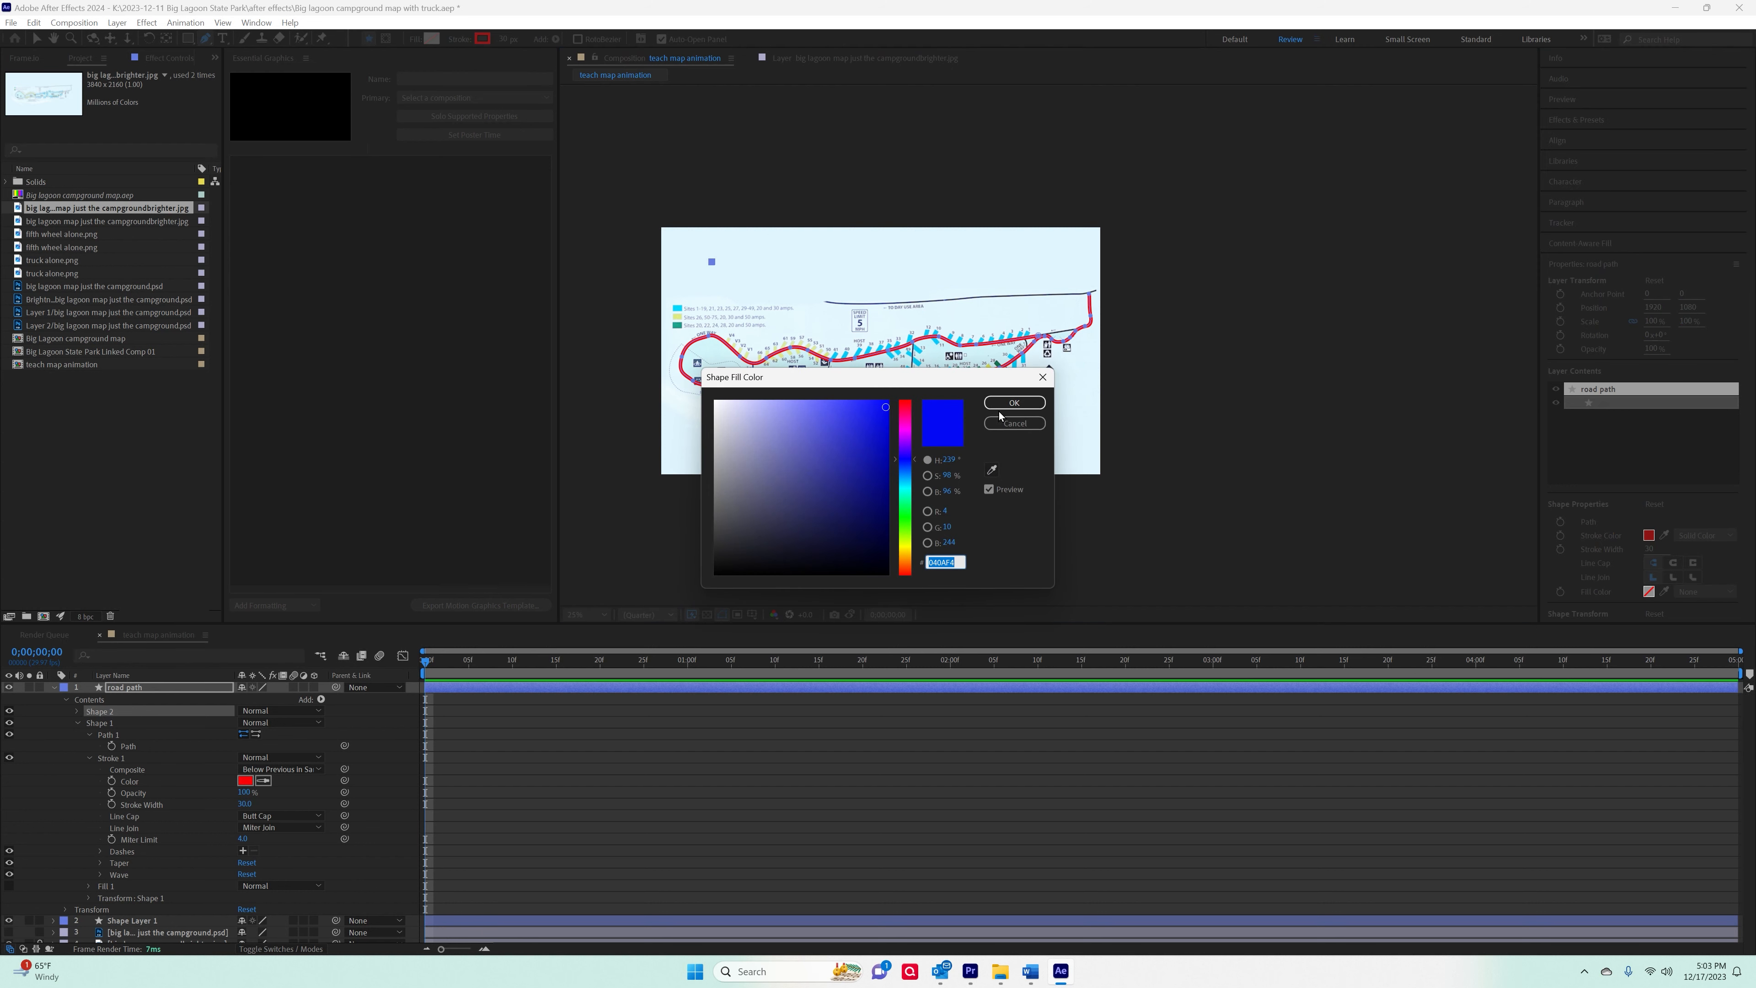
{"action": "left_click", "coordinate": [1014, 403]}
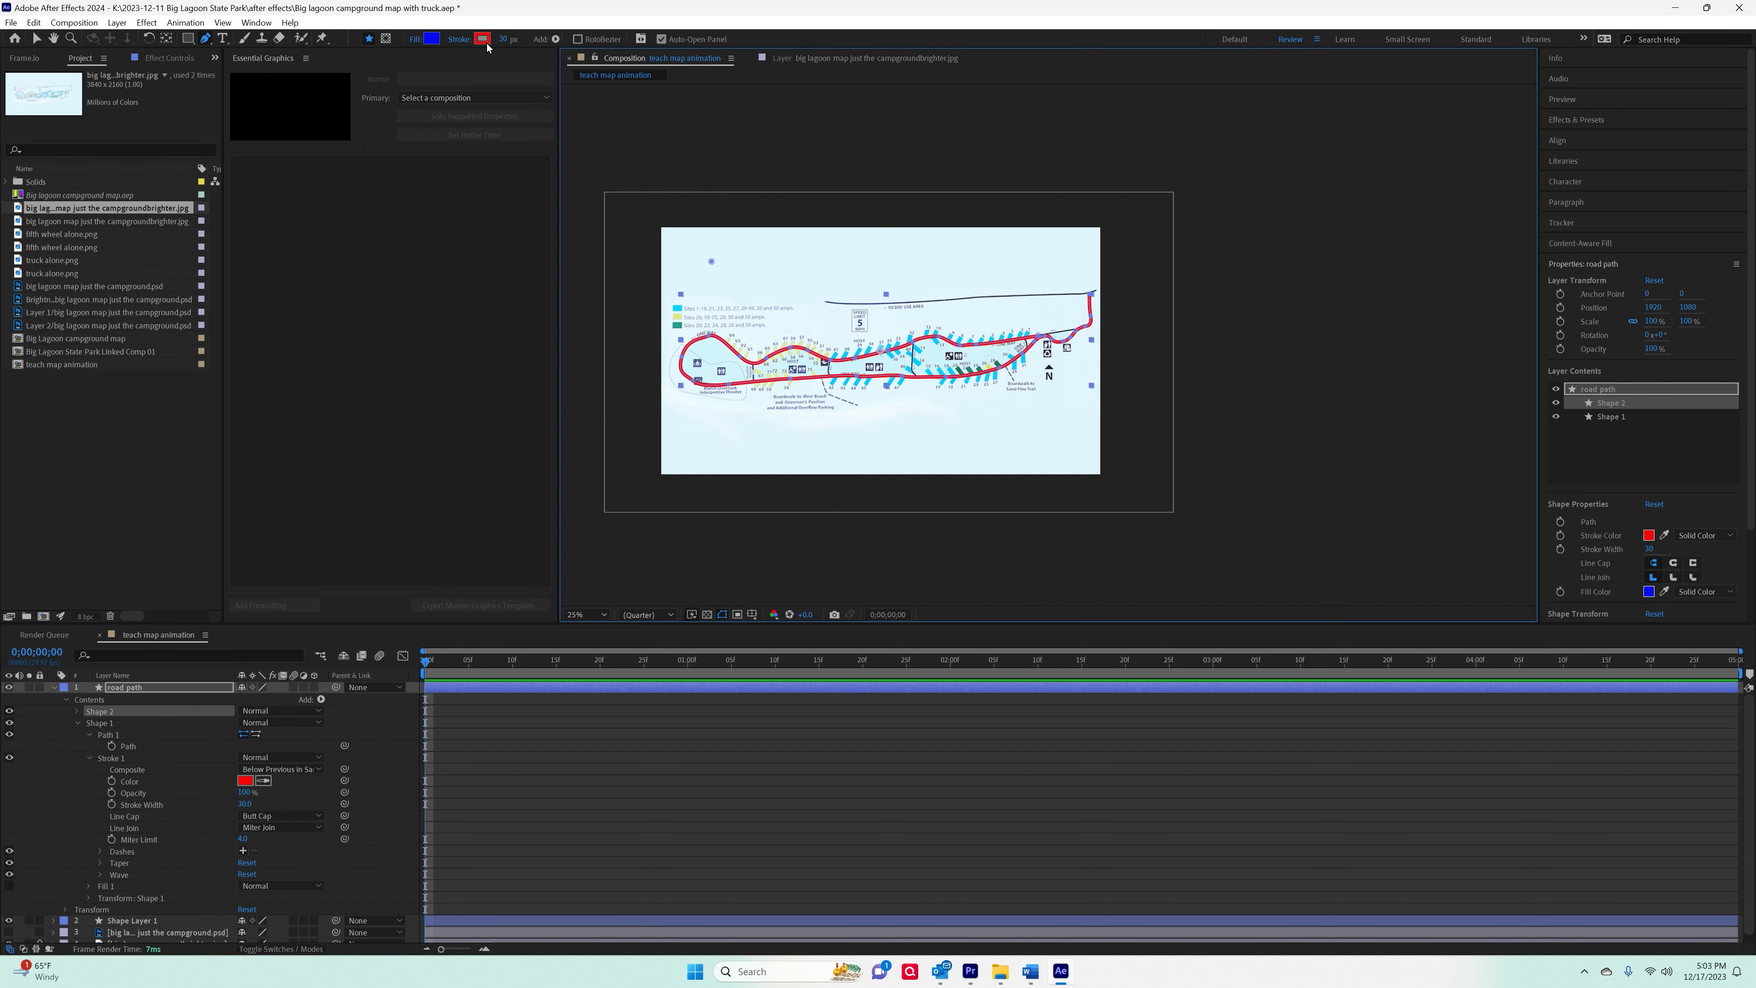
{"action": "left_click", "coordinate": [483, 39]}
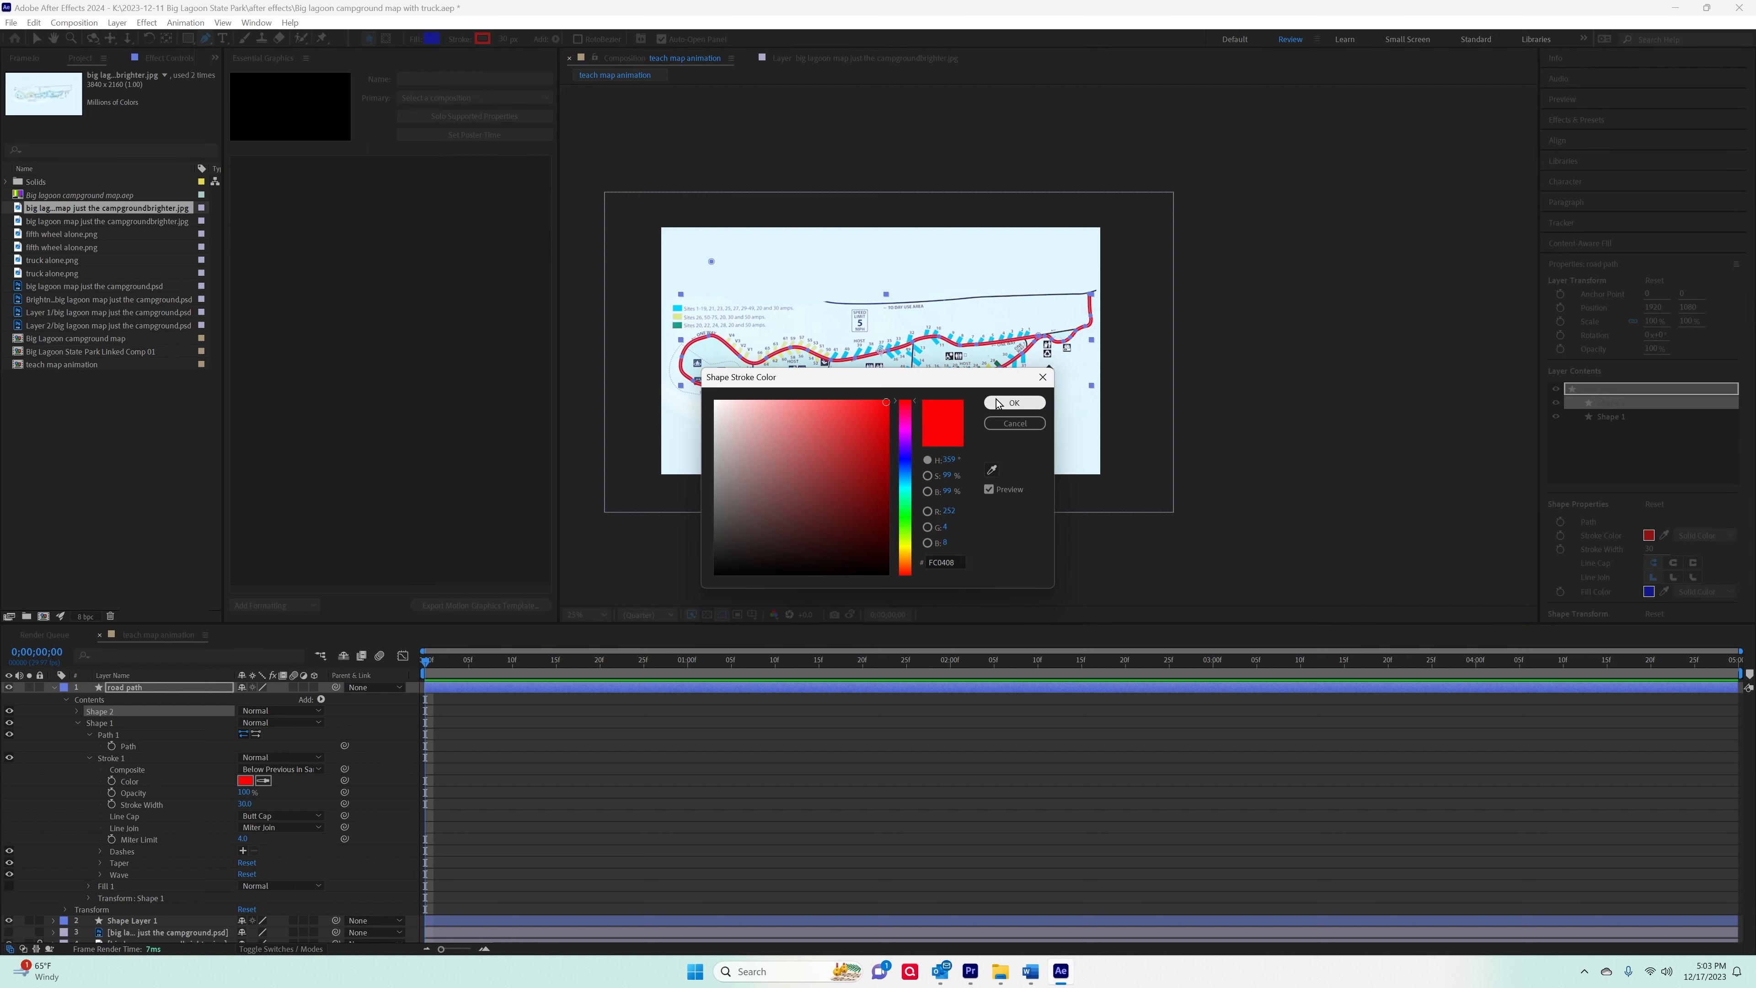
{"action": "left_click", "coordinate": [1014, 402]}
{"action": "left_click", "coordinate": [504, 39]}
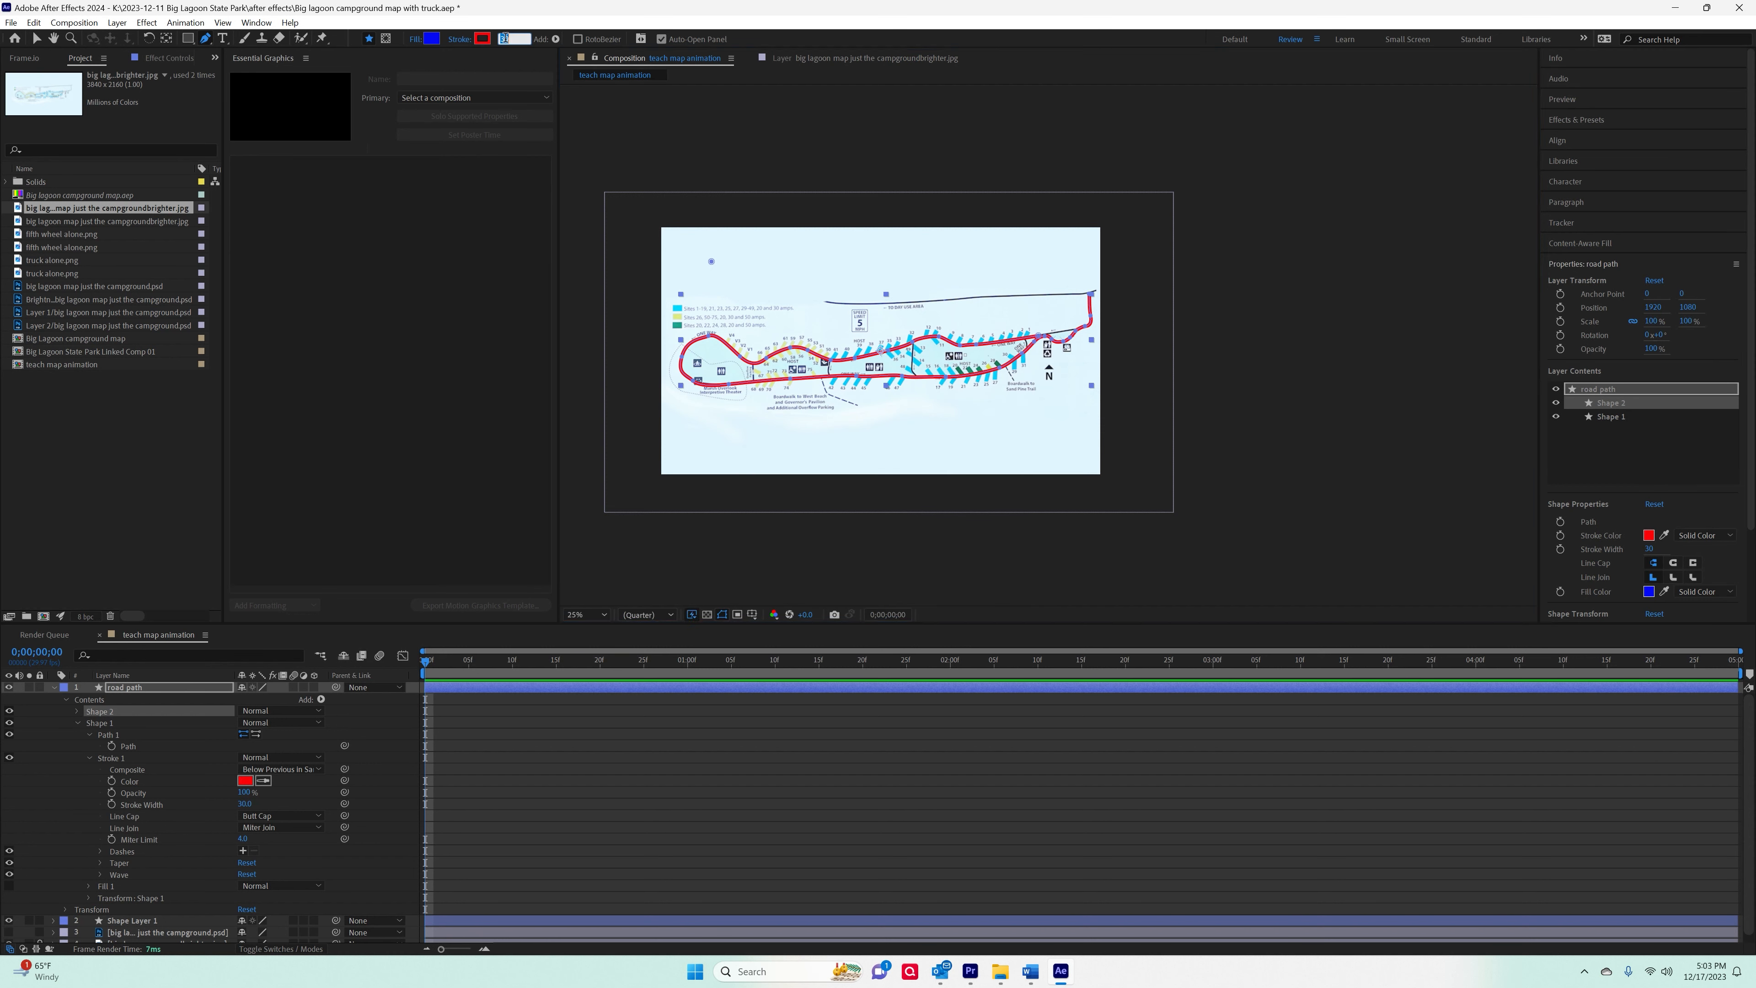
{"action": "left_click", "coordinate": [513, 40]}
Draw a shallow four-point test line with the Pen tool in the blank area above the map's main road.
{"action": "left_click", "coordinate": [817, 258]}
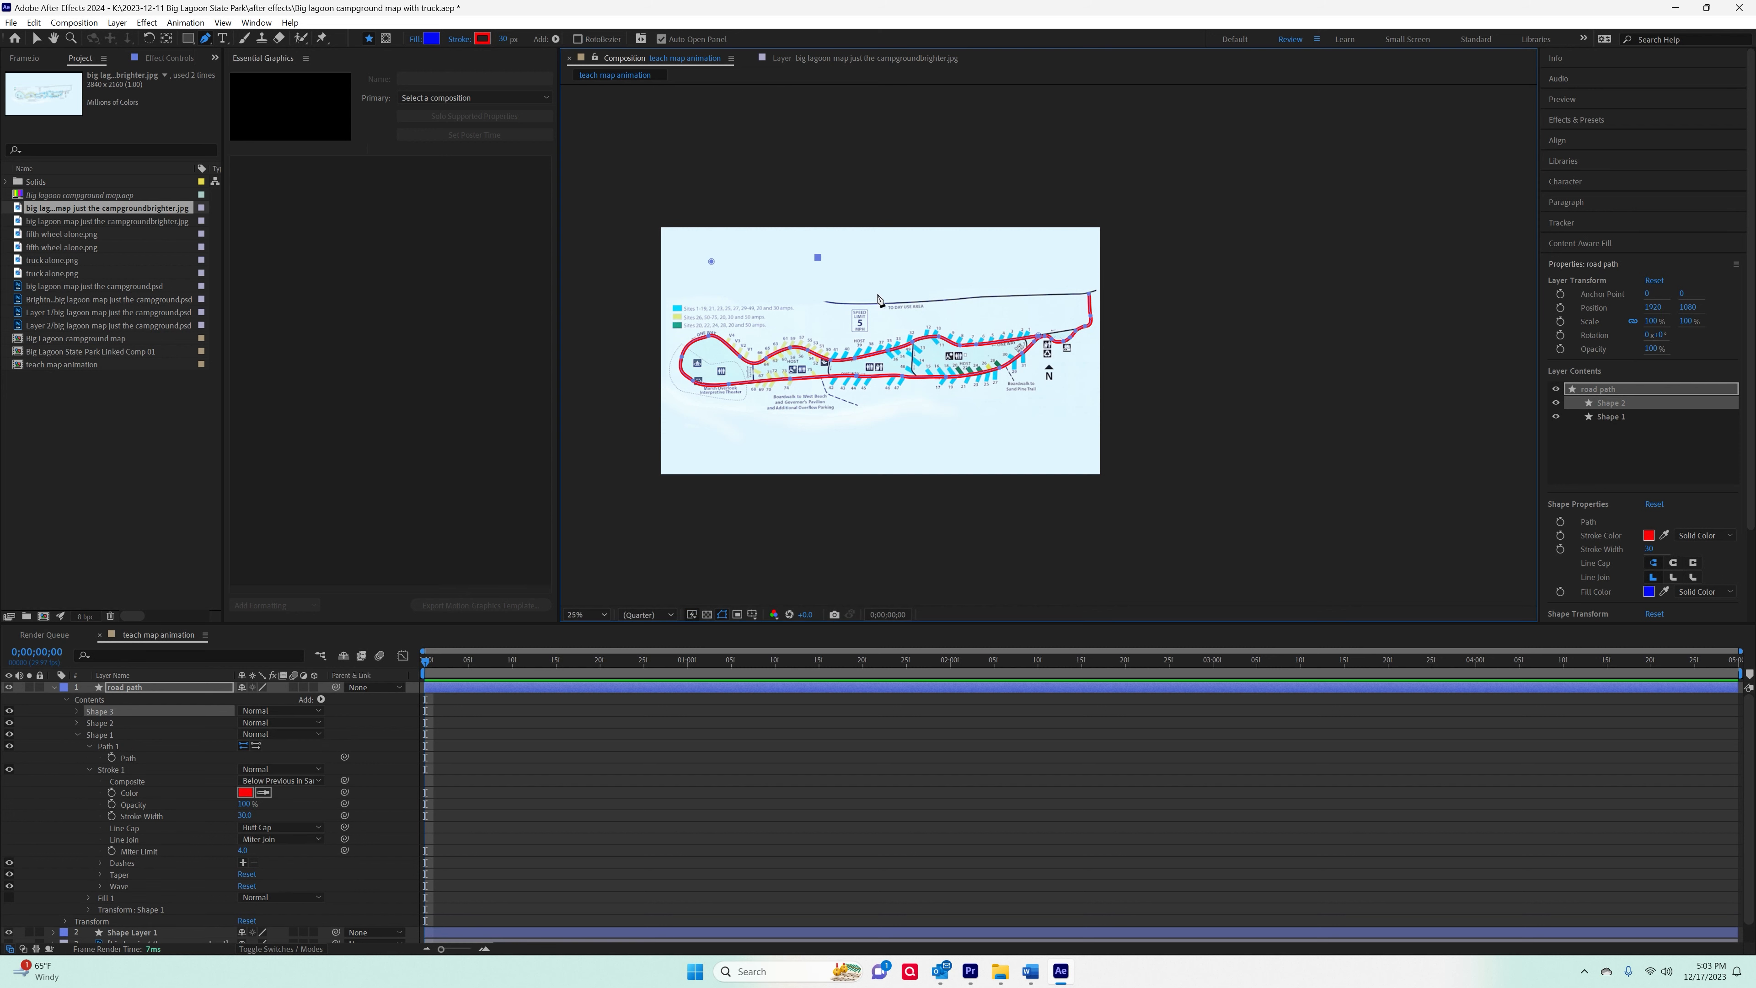
{"action": "left_click", "coordinate": [879, 266]}
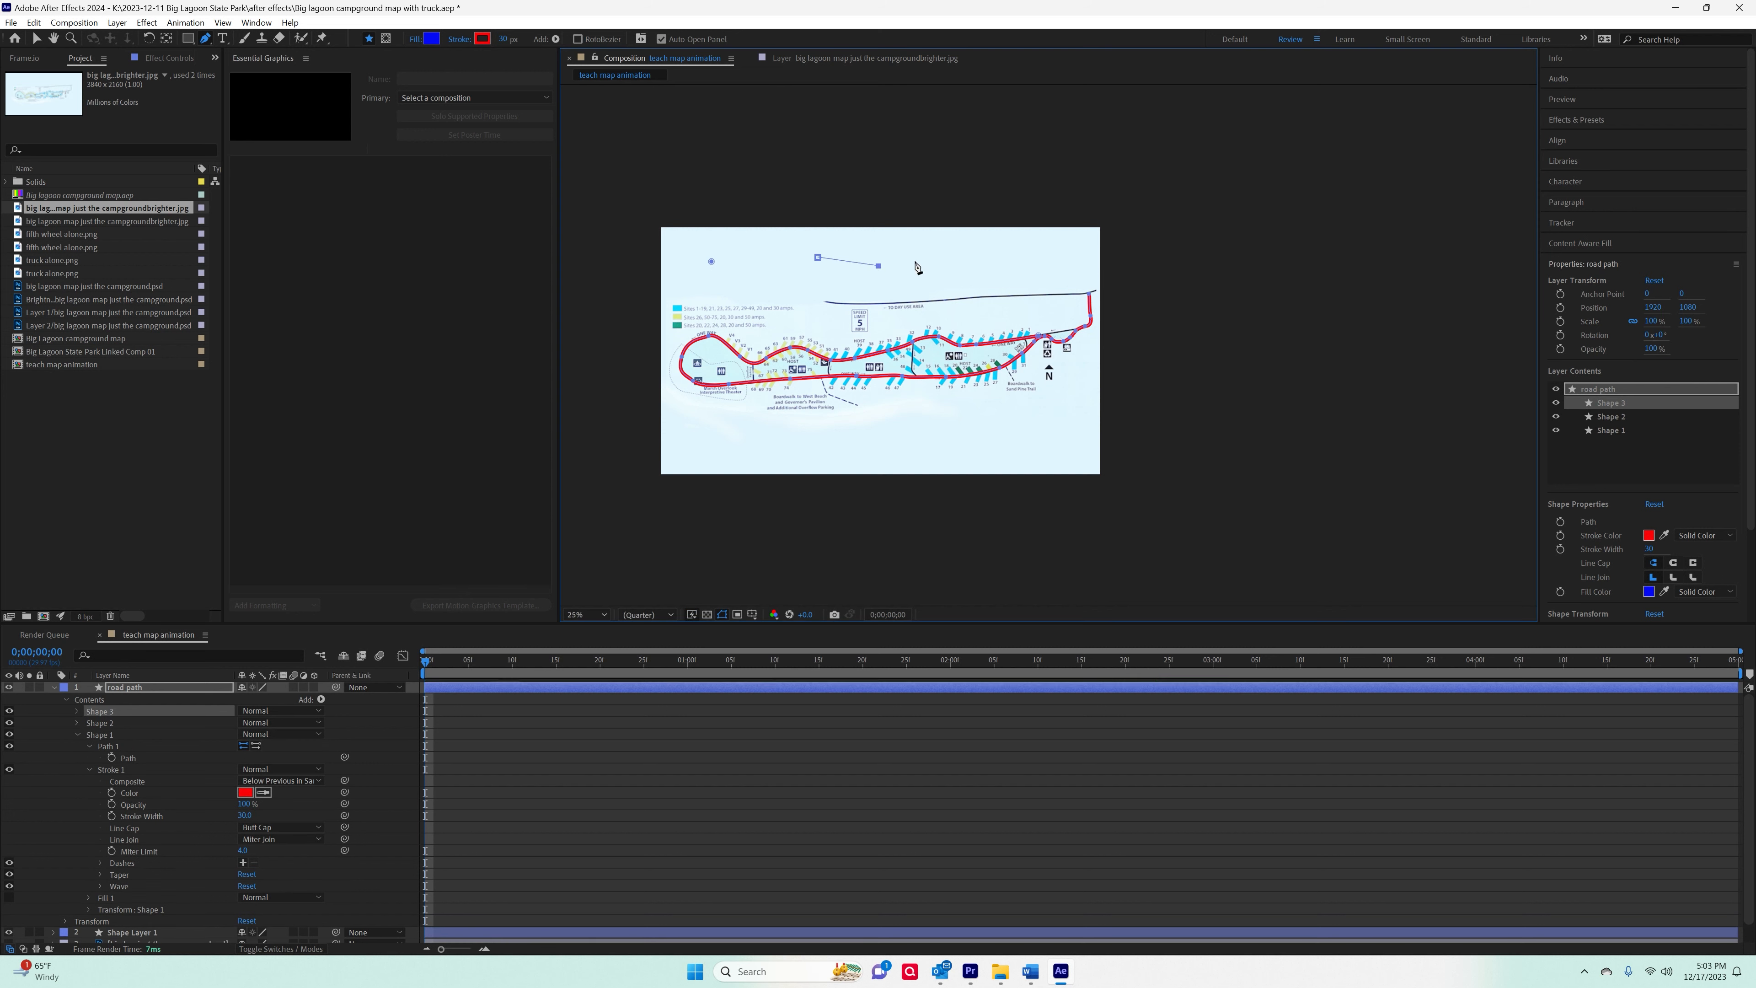
{"action": "left_click", "coordinate": [966, 261]}
{"action": "left_click", "coordinate": [1022, 256]}
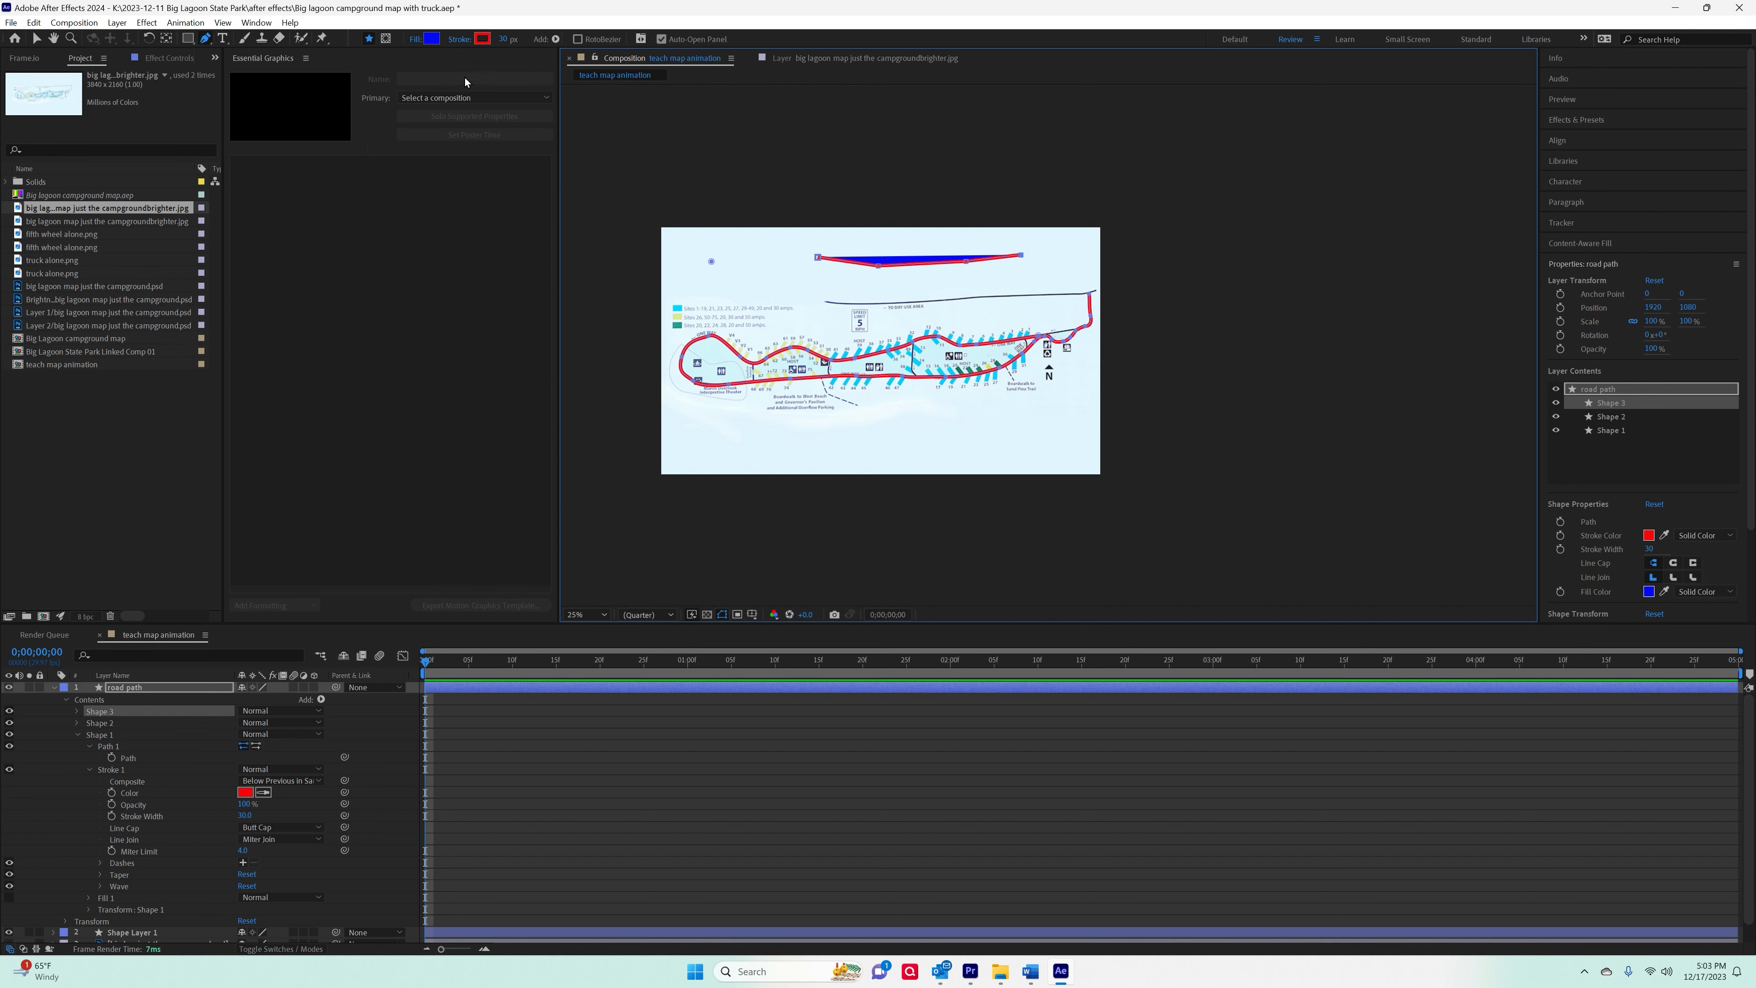
Remove the blue fill from the test line by setting its fill type to None.
{"action": "left_click", "coordinate": [438, 41]}
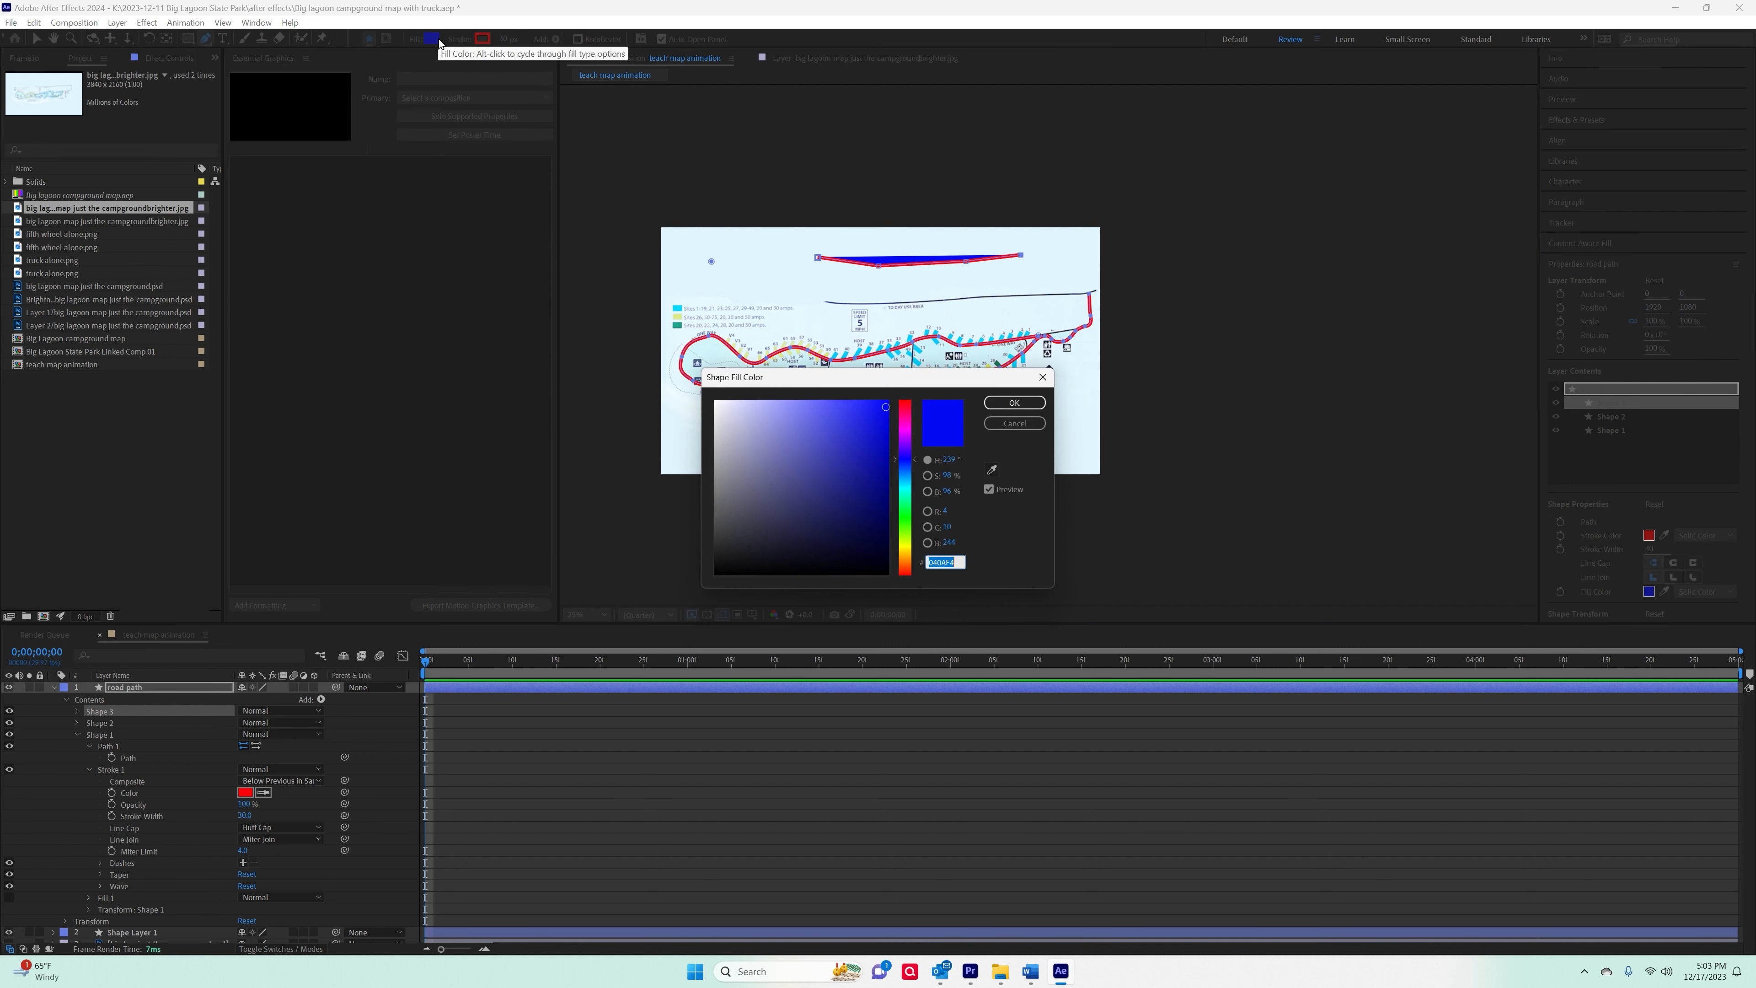
{"action": "left_click", "coordinate": [1008, 425]}
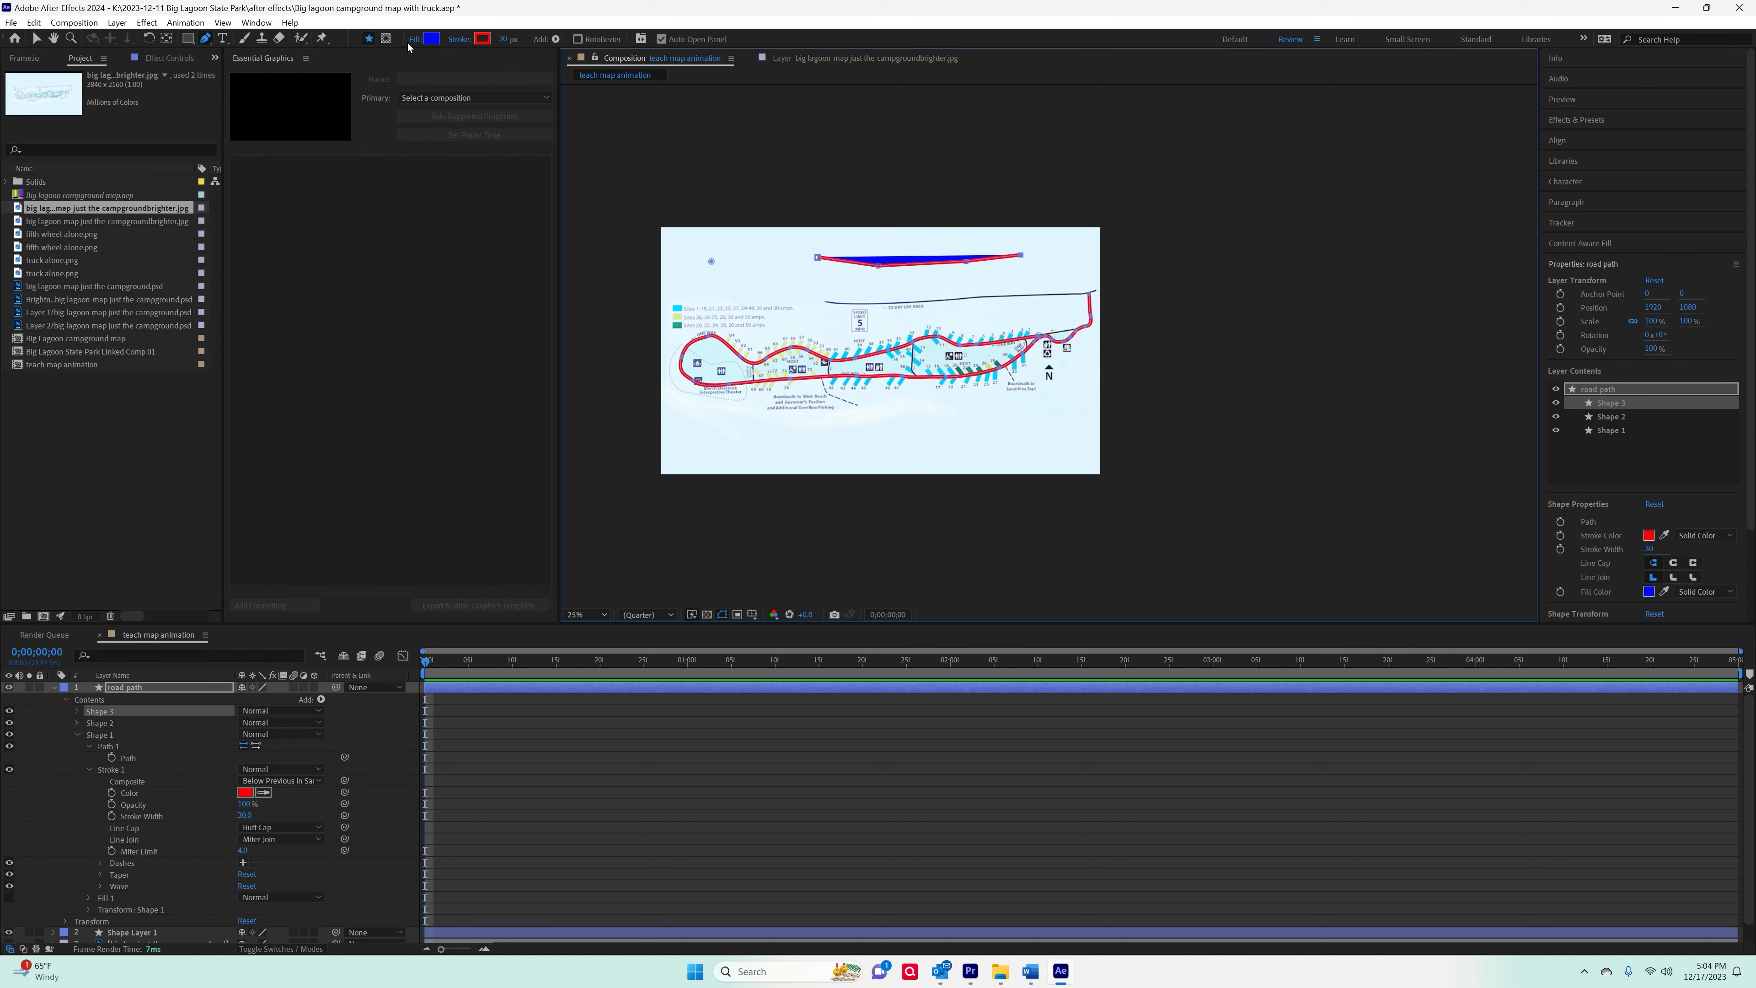
{"action": "left_click", "coordinate": [415, 42]}
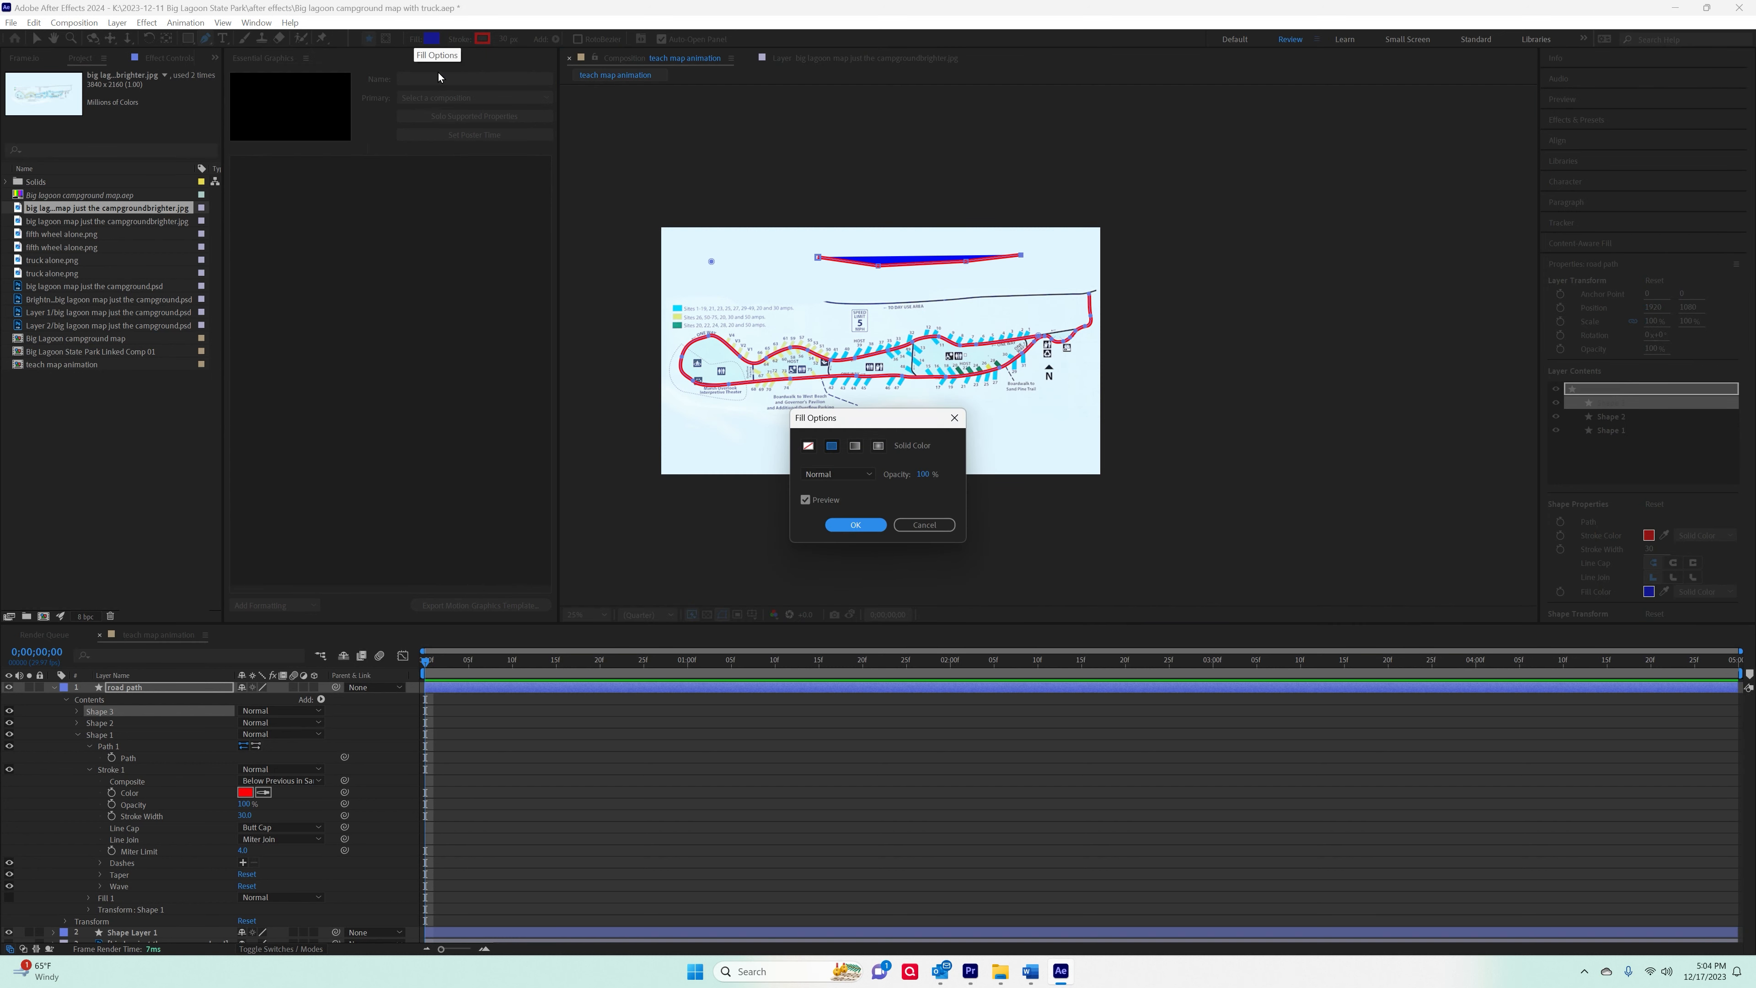
{"action": "left_click", "coordinate": [809, 445]}
{"action": "left_click", "coordinate": [855, 524]}
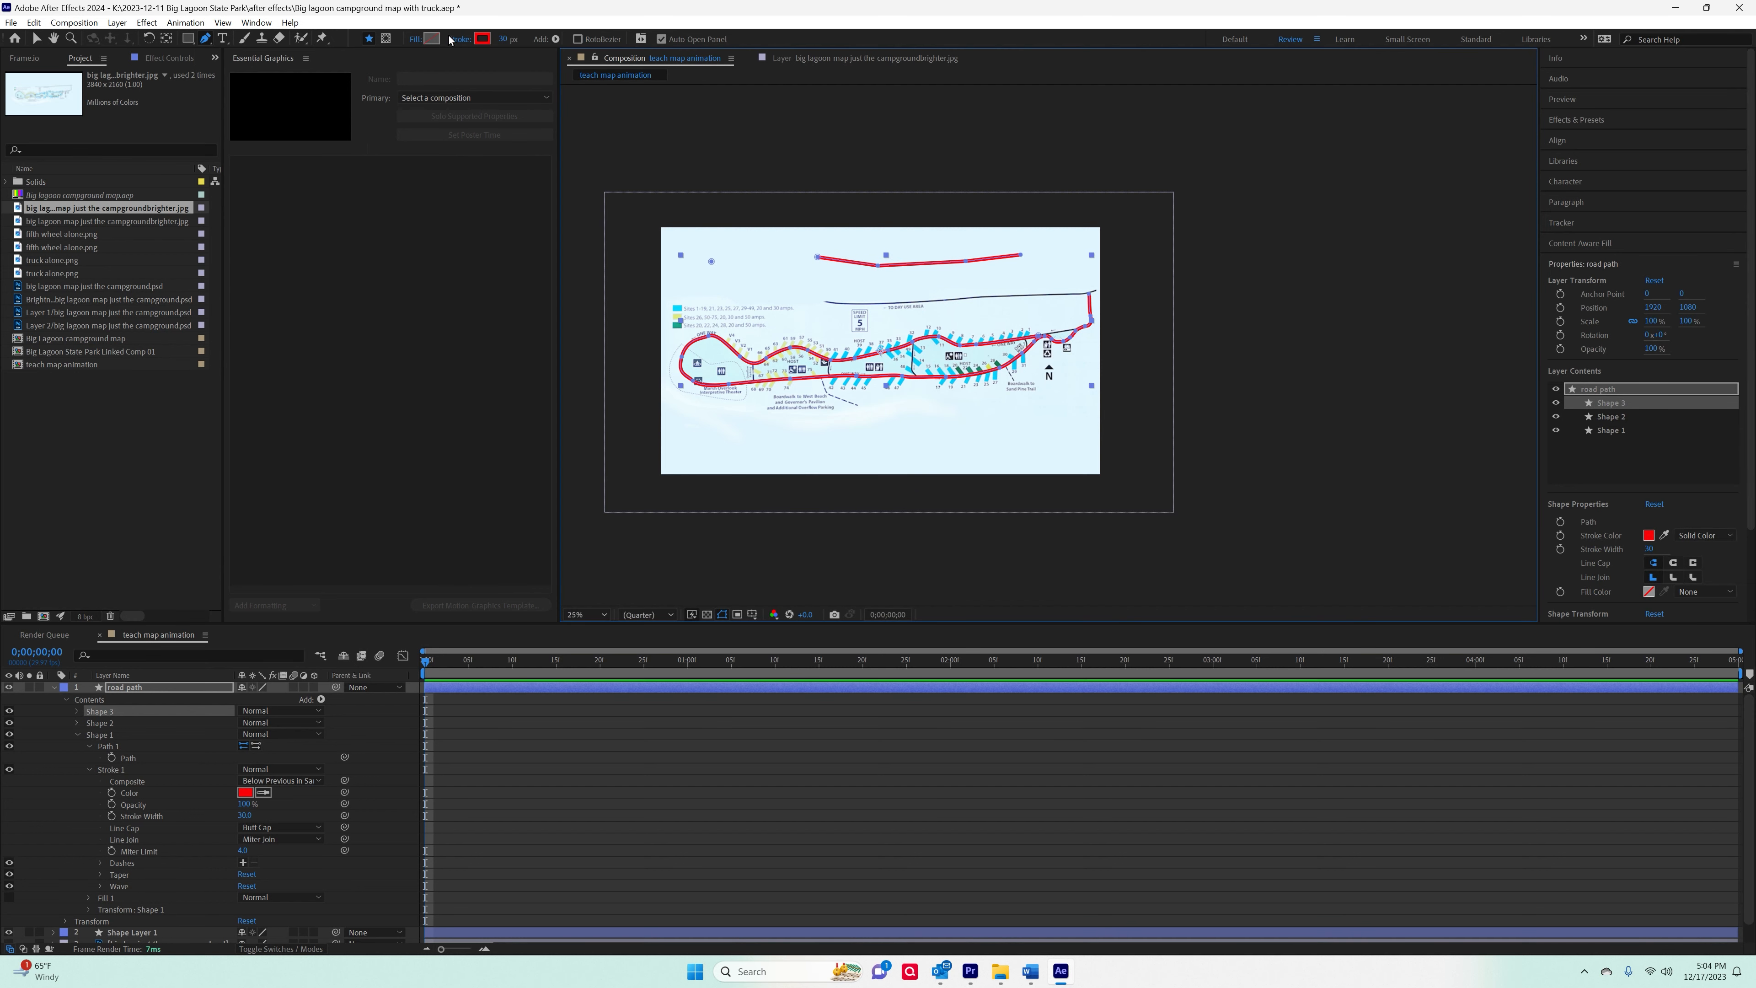
Try the radial and linear gradient stroke types on the test line, and return its stroke to Solid Color.
{"action": "left_click", "coordinate": [456, 39]}
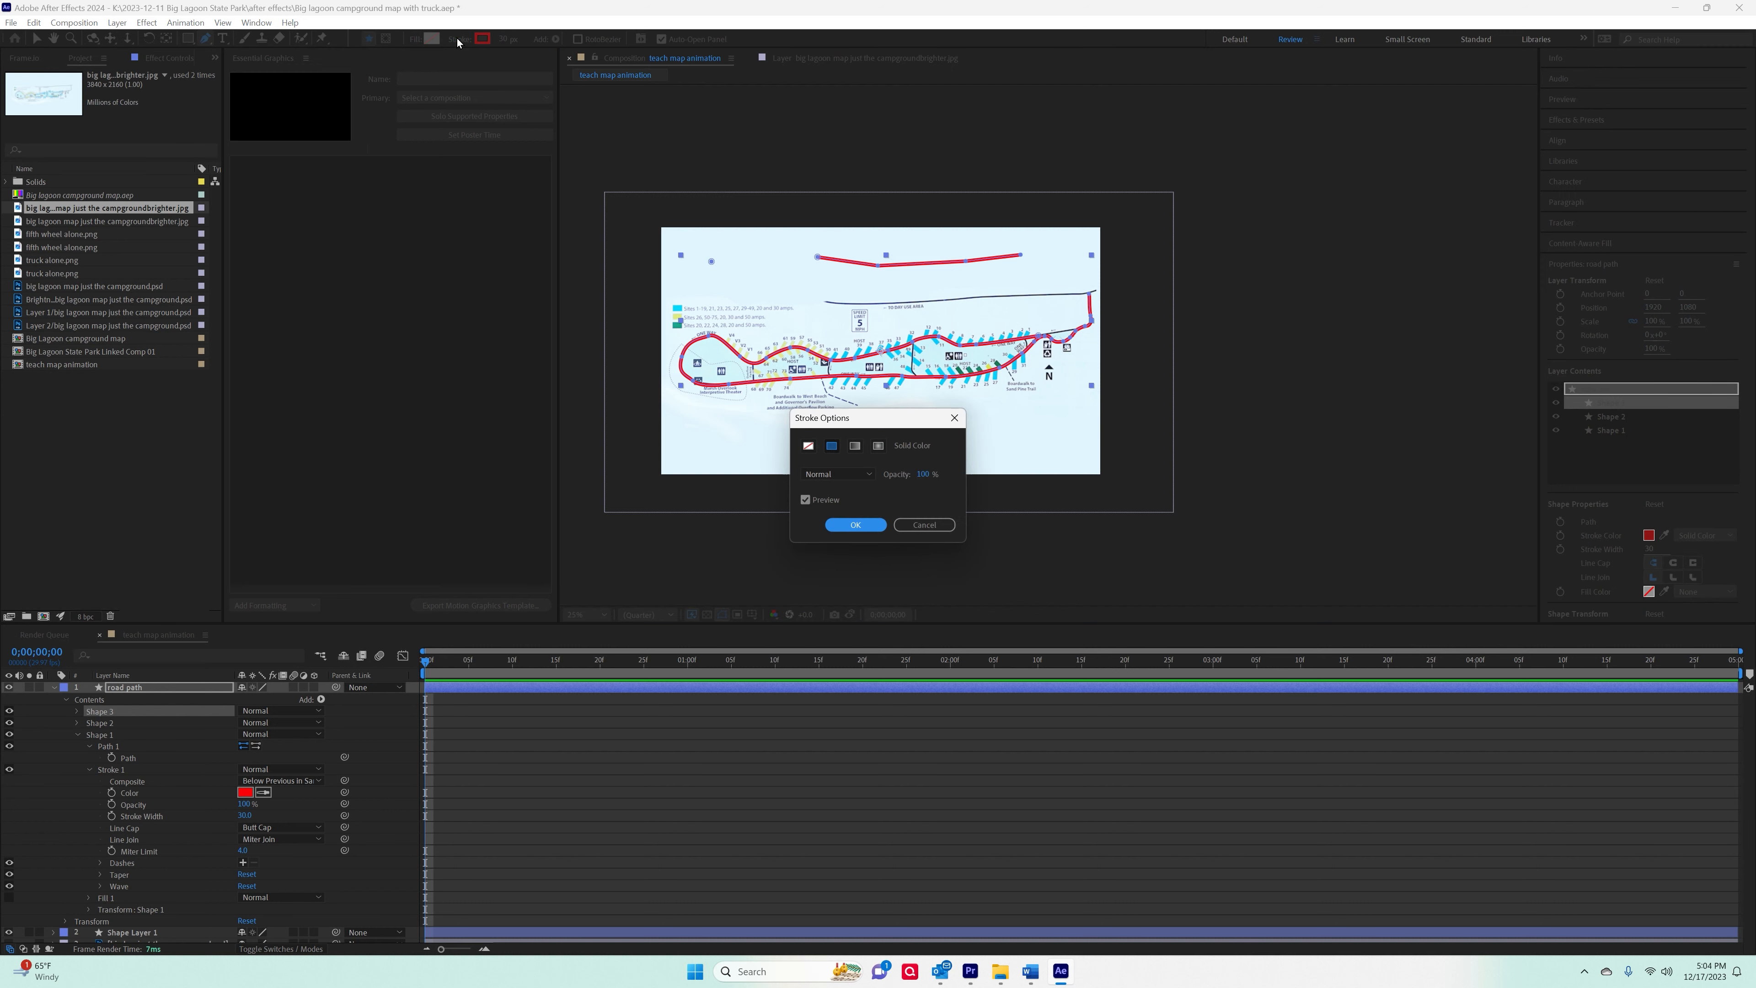
{"action": "left_click", "coordinate": [878, 446]}
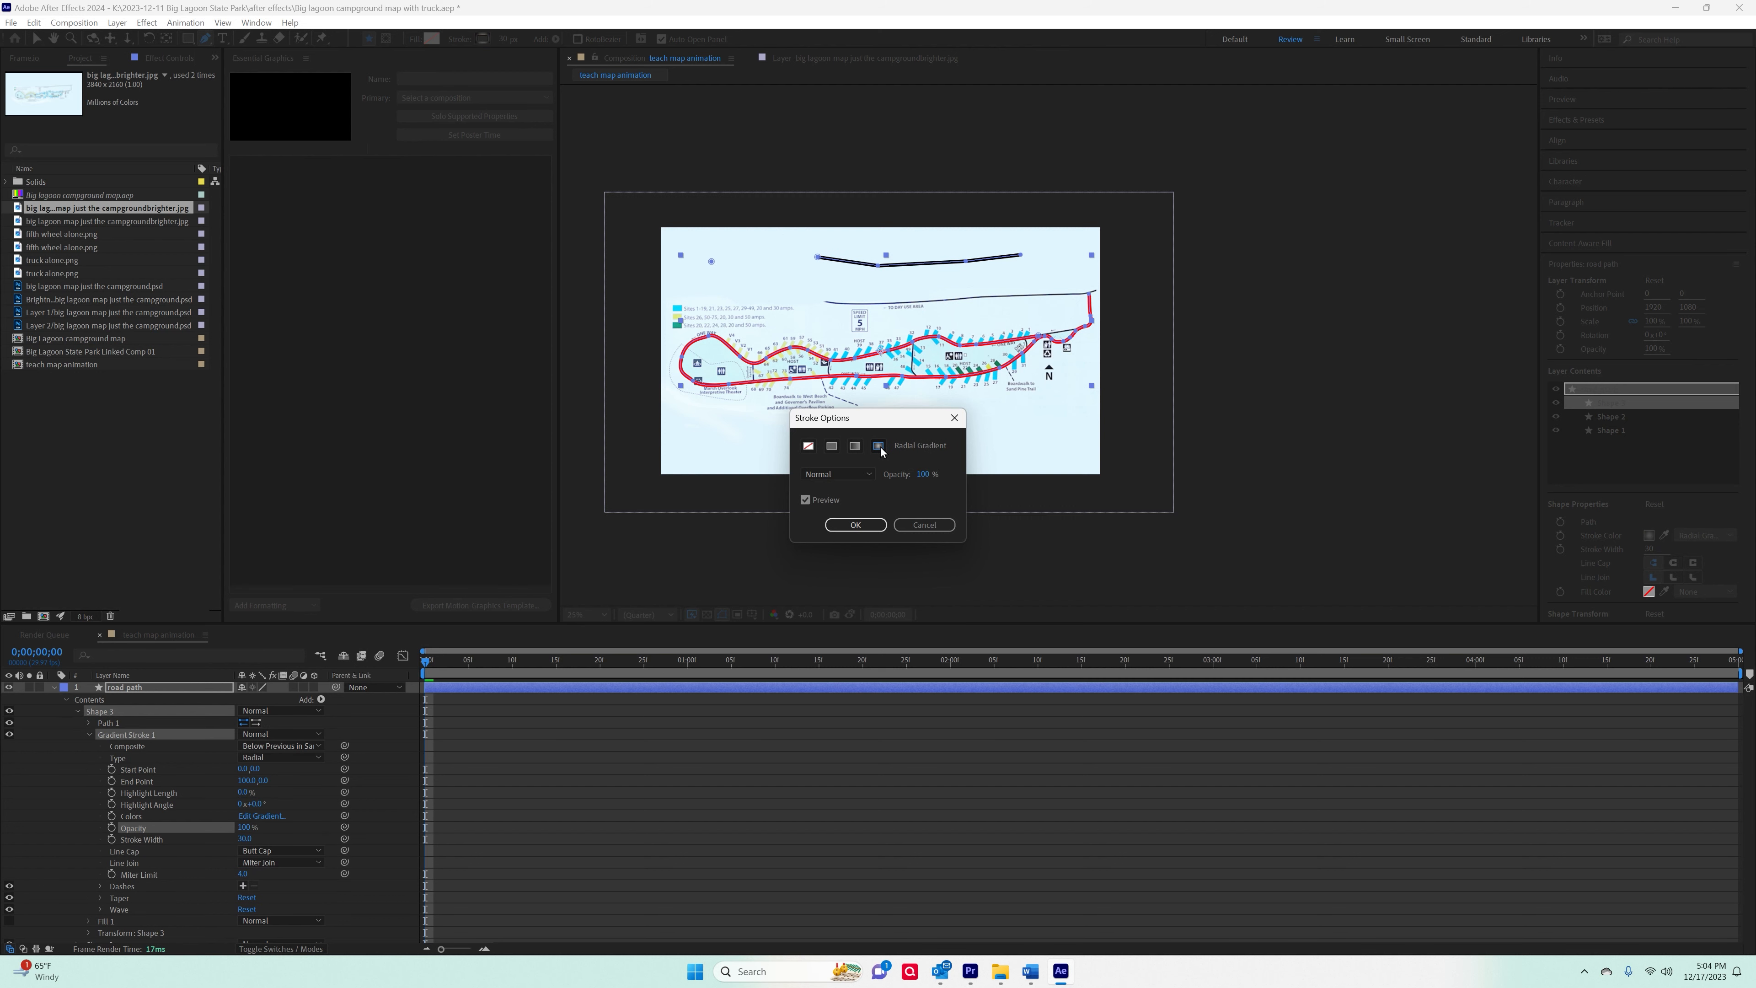
{"action": "left_click", "coordinate": [855, 447]}
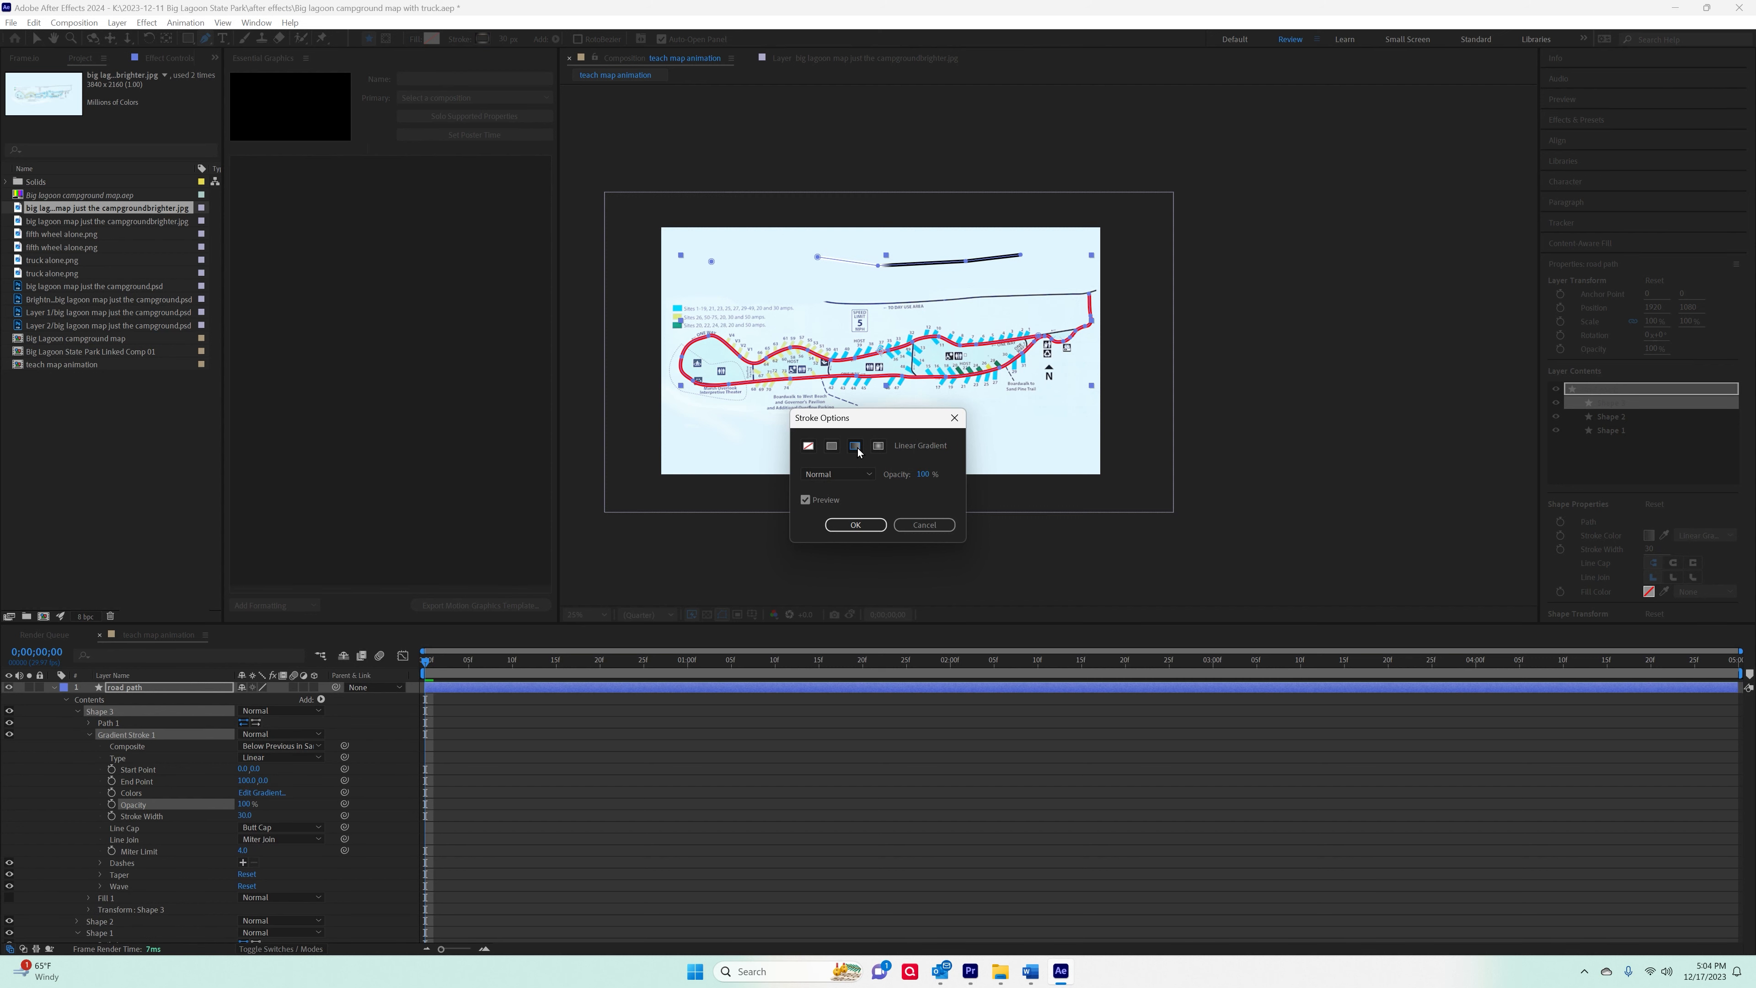
{"action": "left_click", "coordinate": [832, 447]}
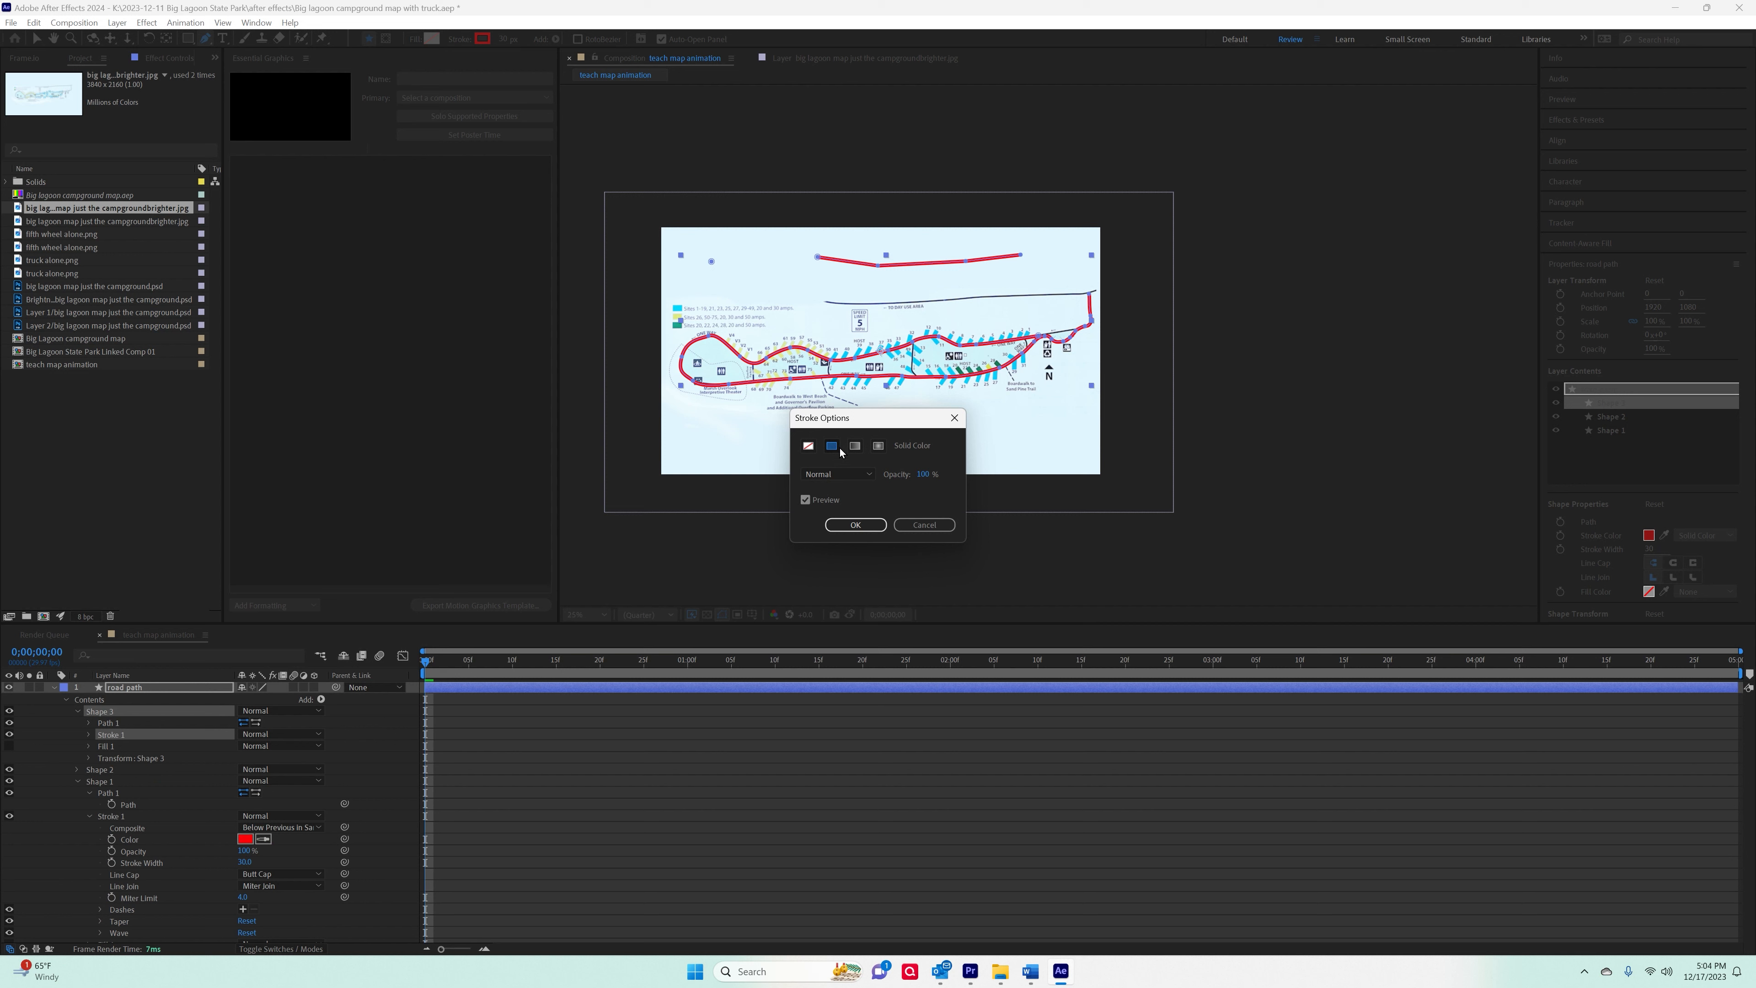
{"action": "left_click", "coordinate": [855, 446]}
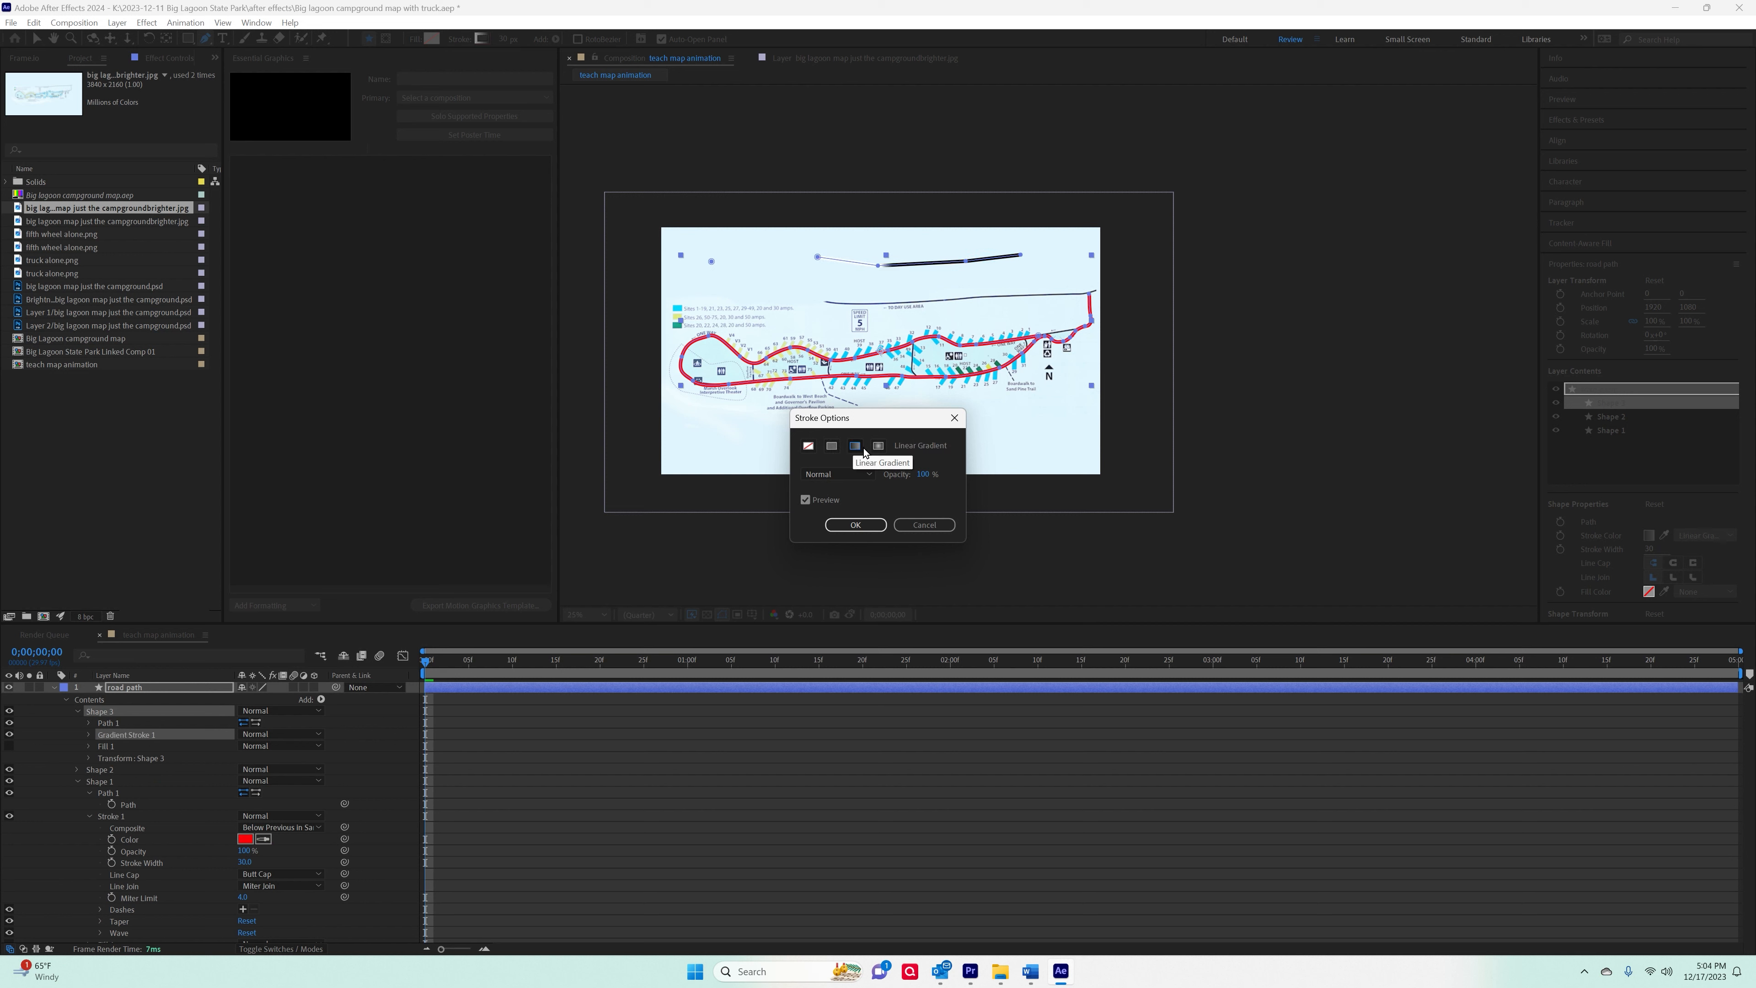
{"action": "left_click", "coordinate": [834, 448]}
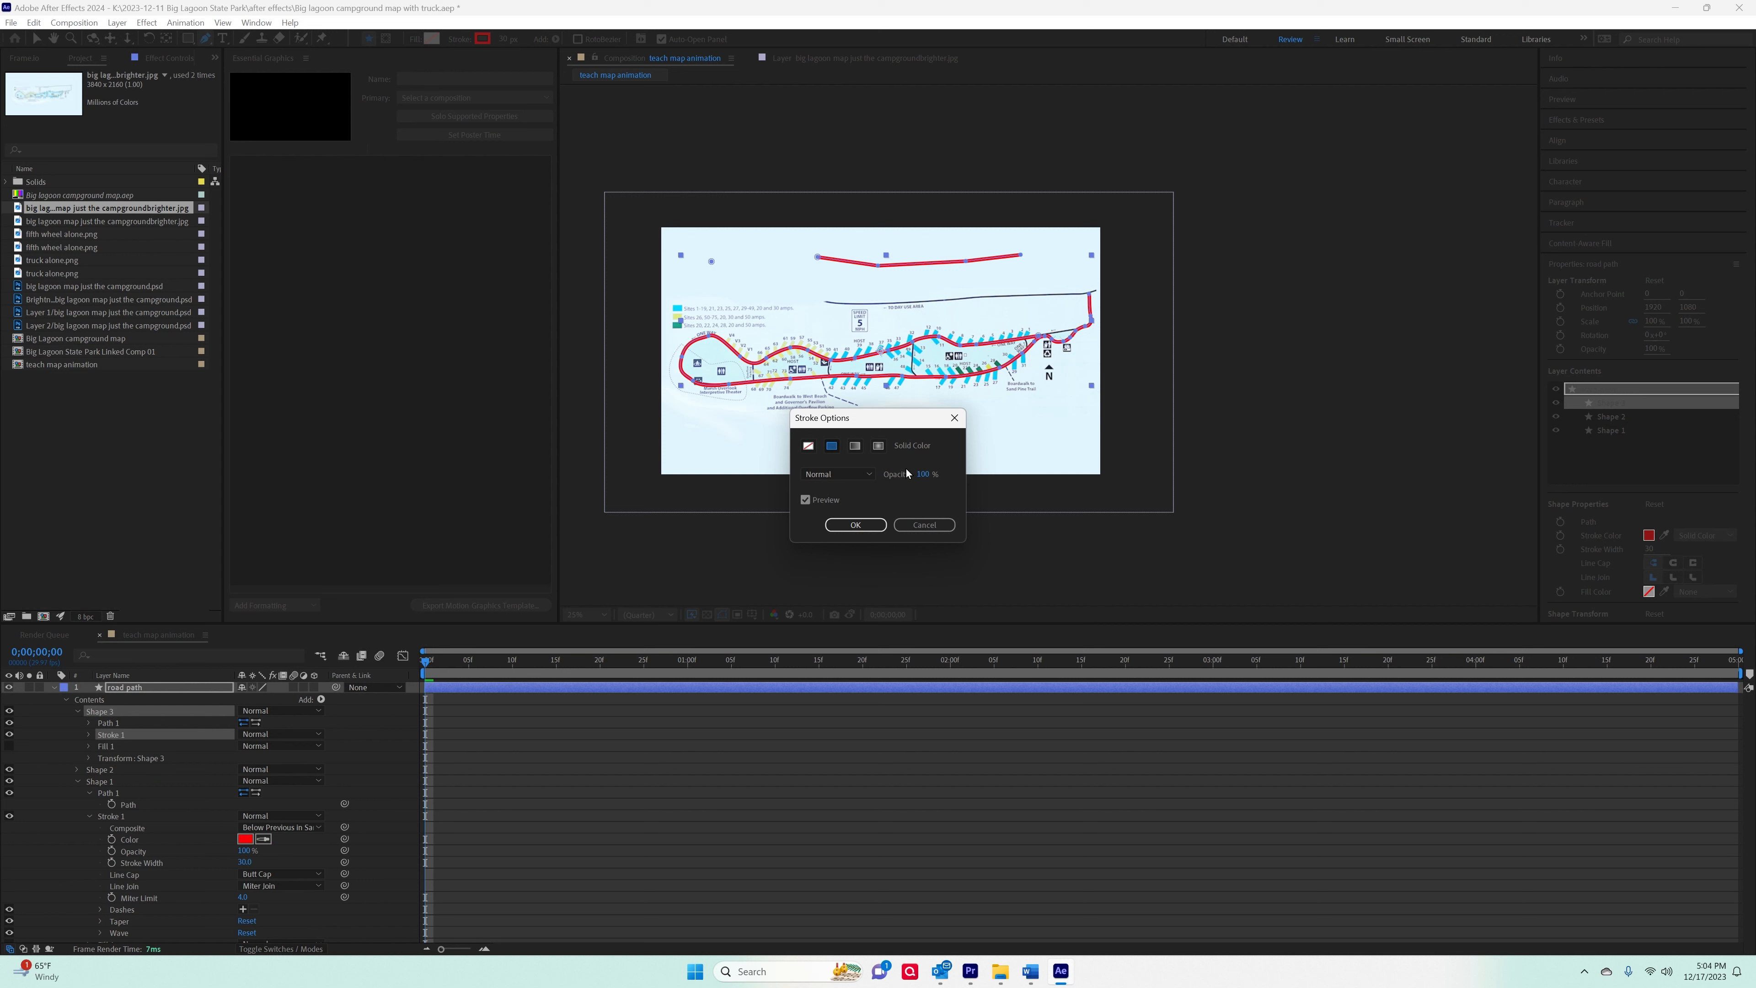
{"action": "left_click", "coordinate": [872, 526]}
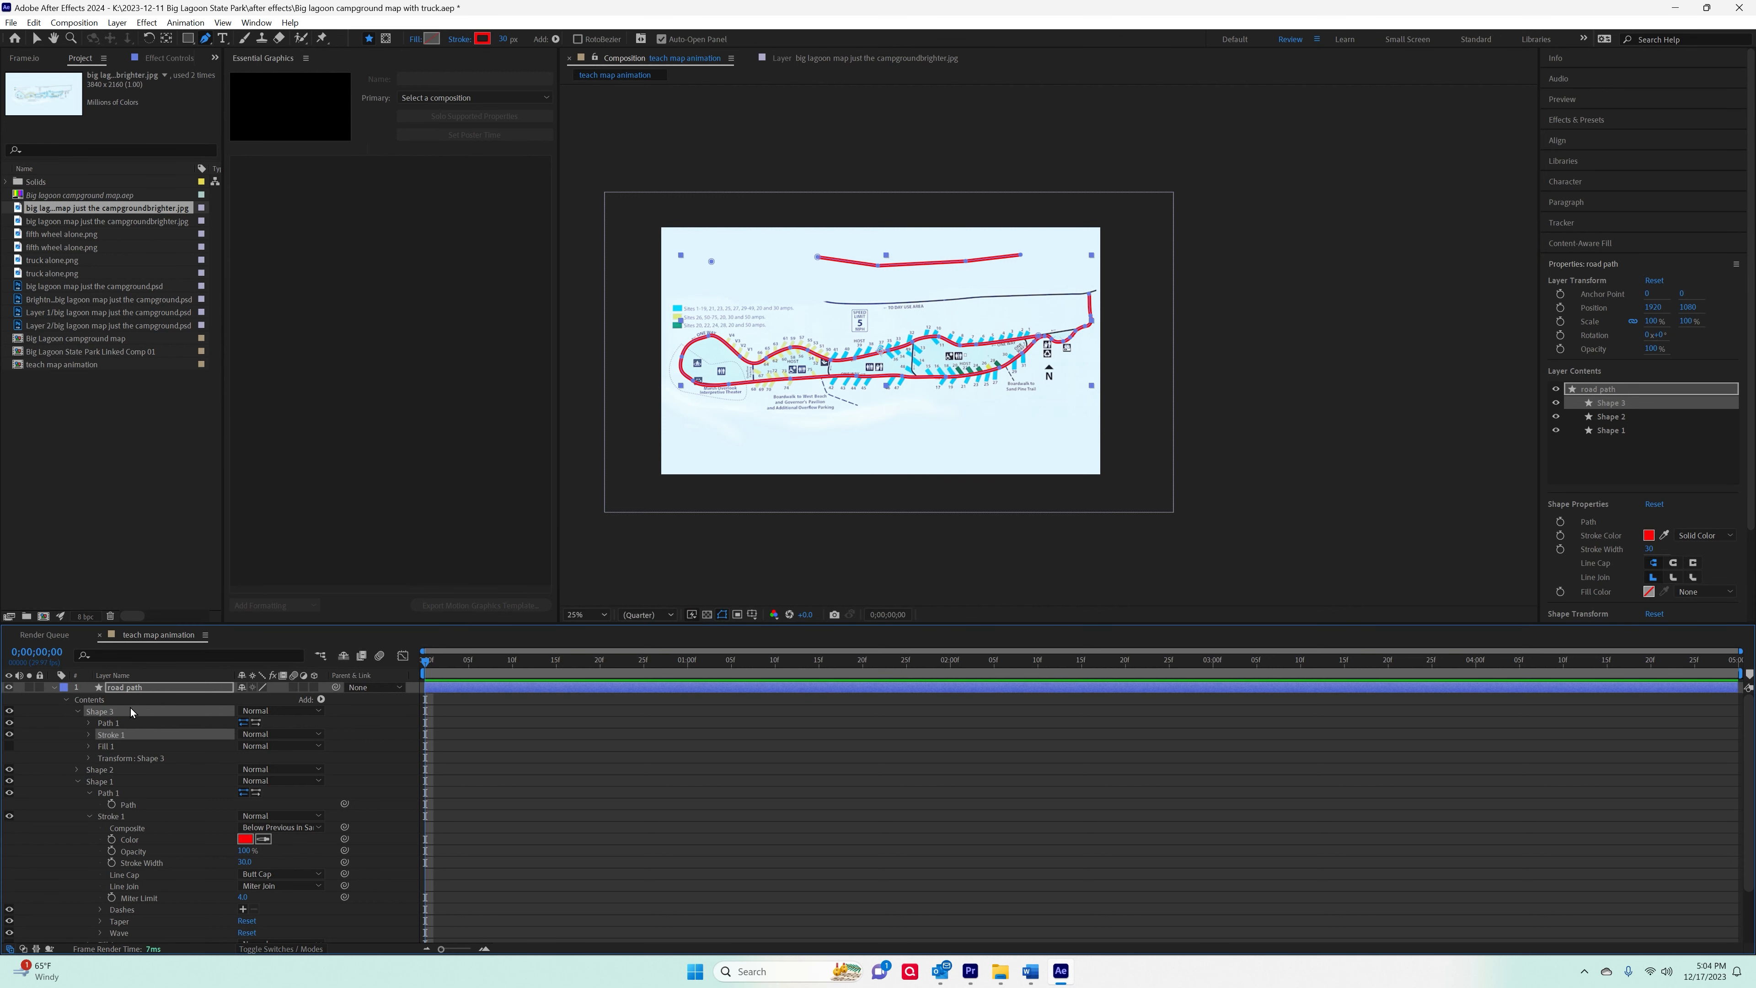
Delete the test line's shape from the road path layer.
{"action": "key", "text": "Delete"}
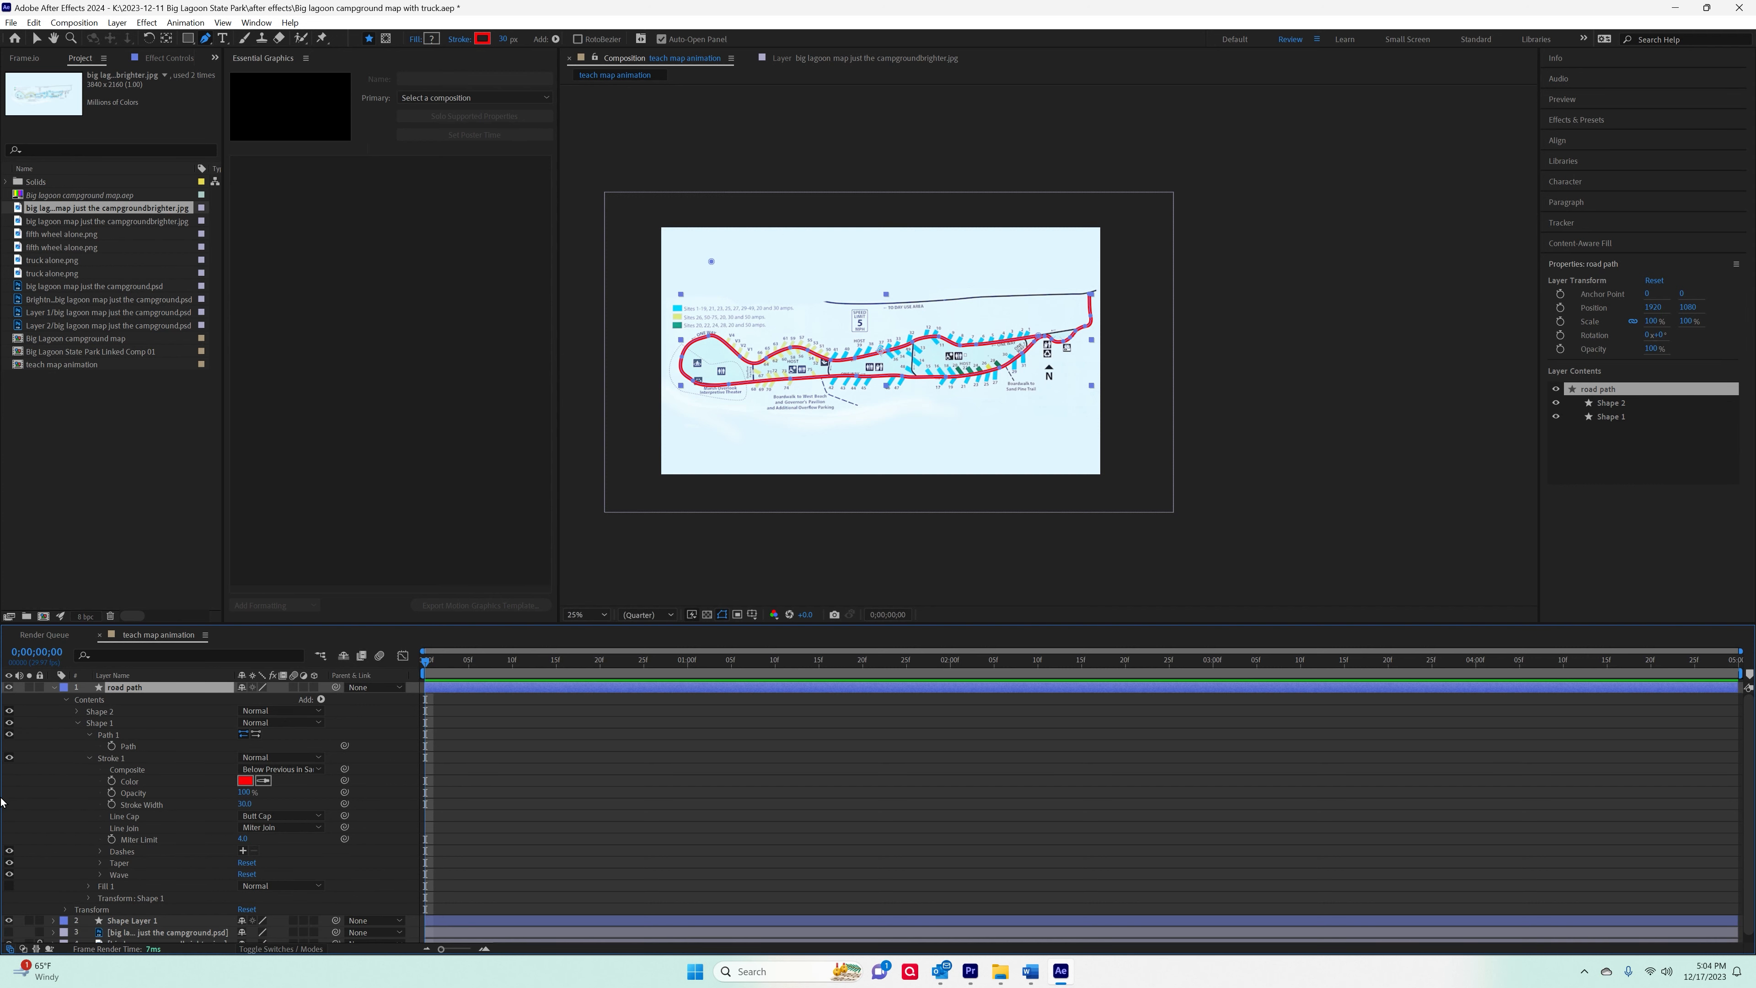
{"action": "left_click", "coordinate": [54, 688]}
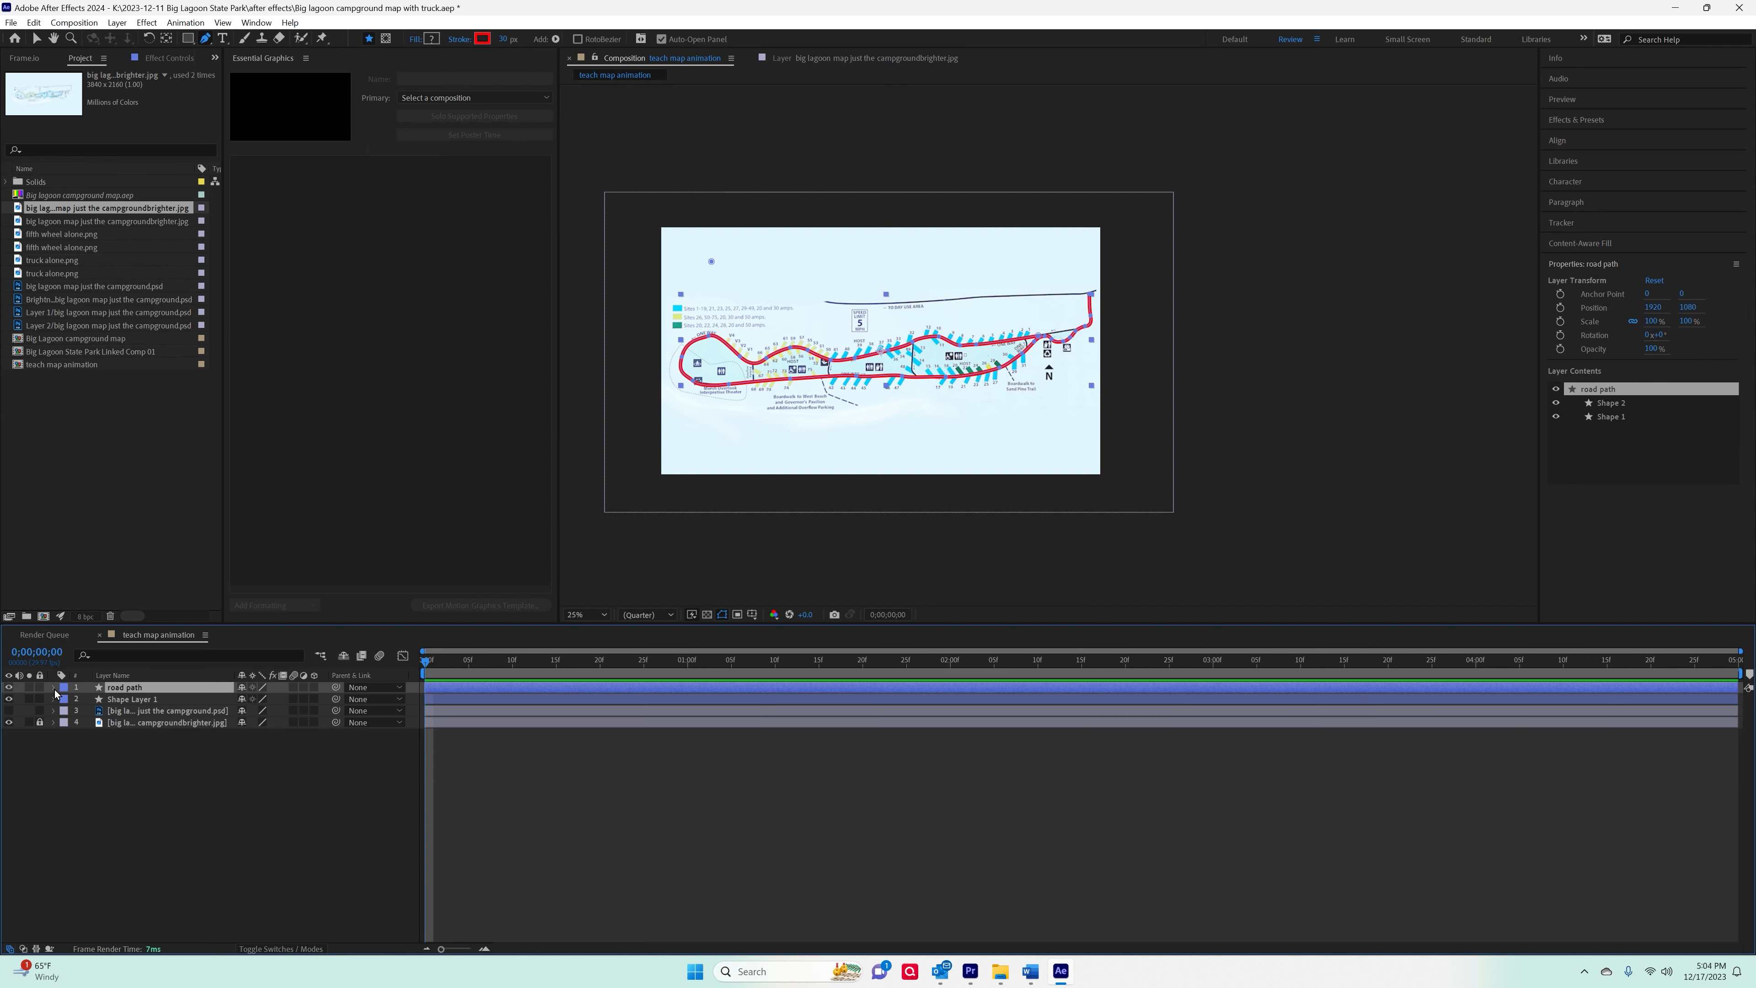
{"action": "left_click", "coordinate": [54, 688]}
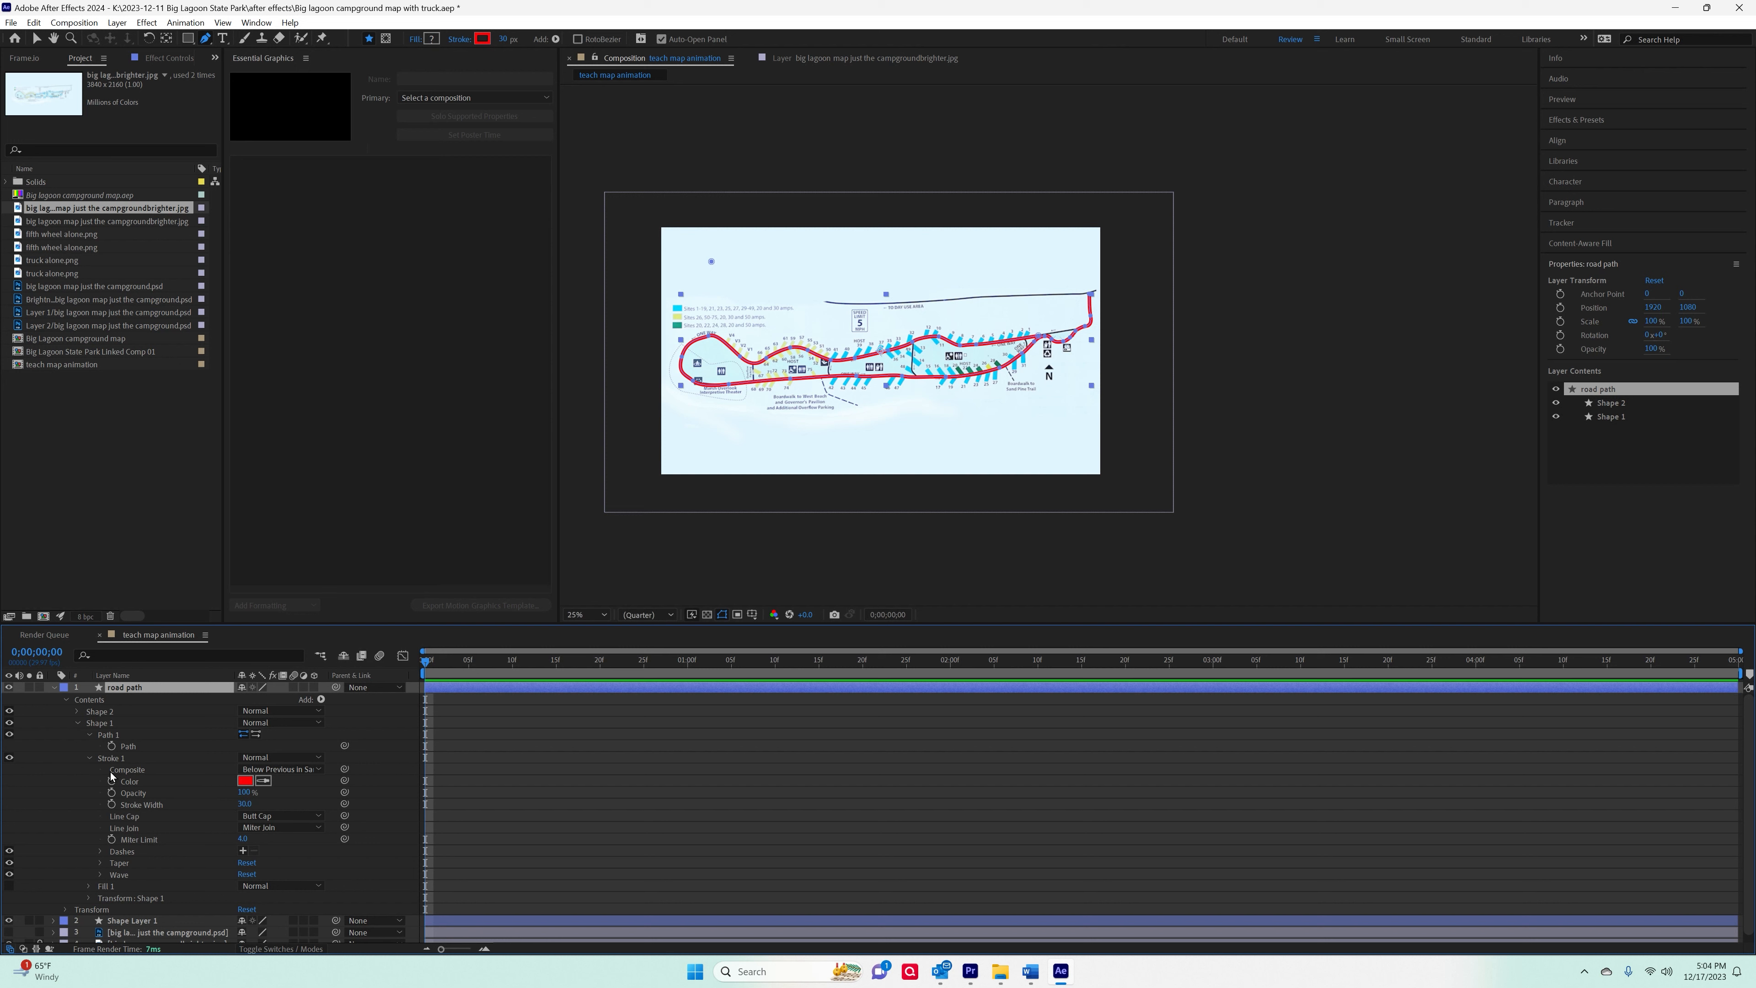
Set Shape 1's Stroke 1 to Round Cap and Round Join.
{"action": "left_click", "coordinate": [316, 819]}
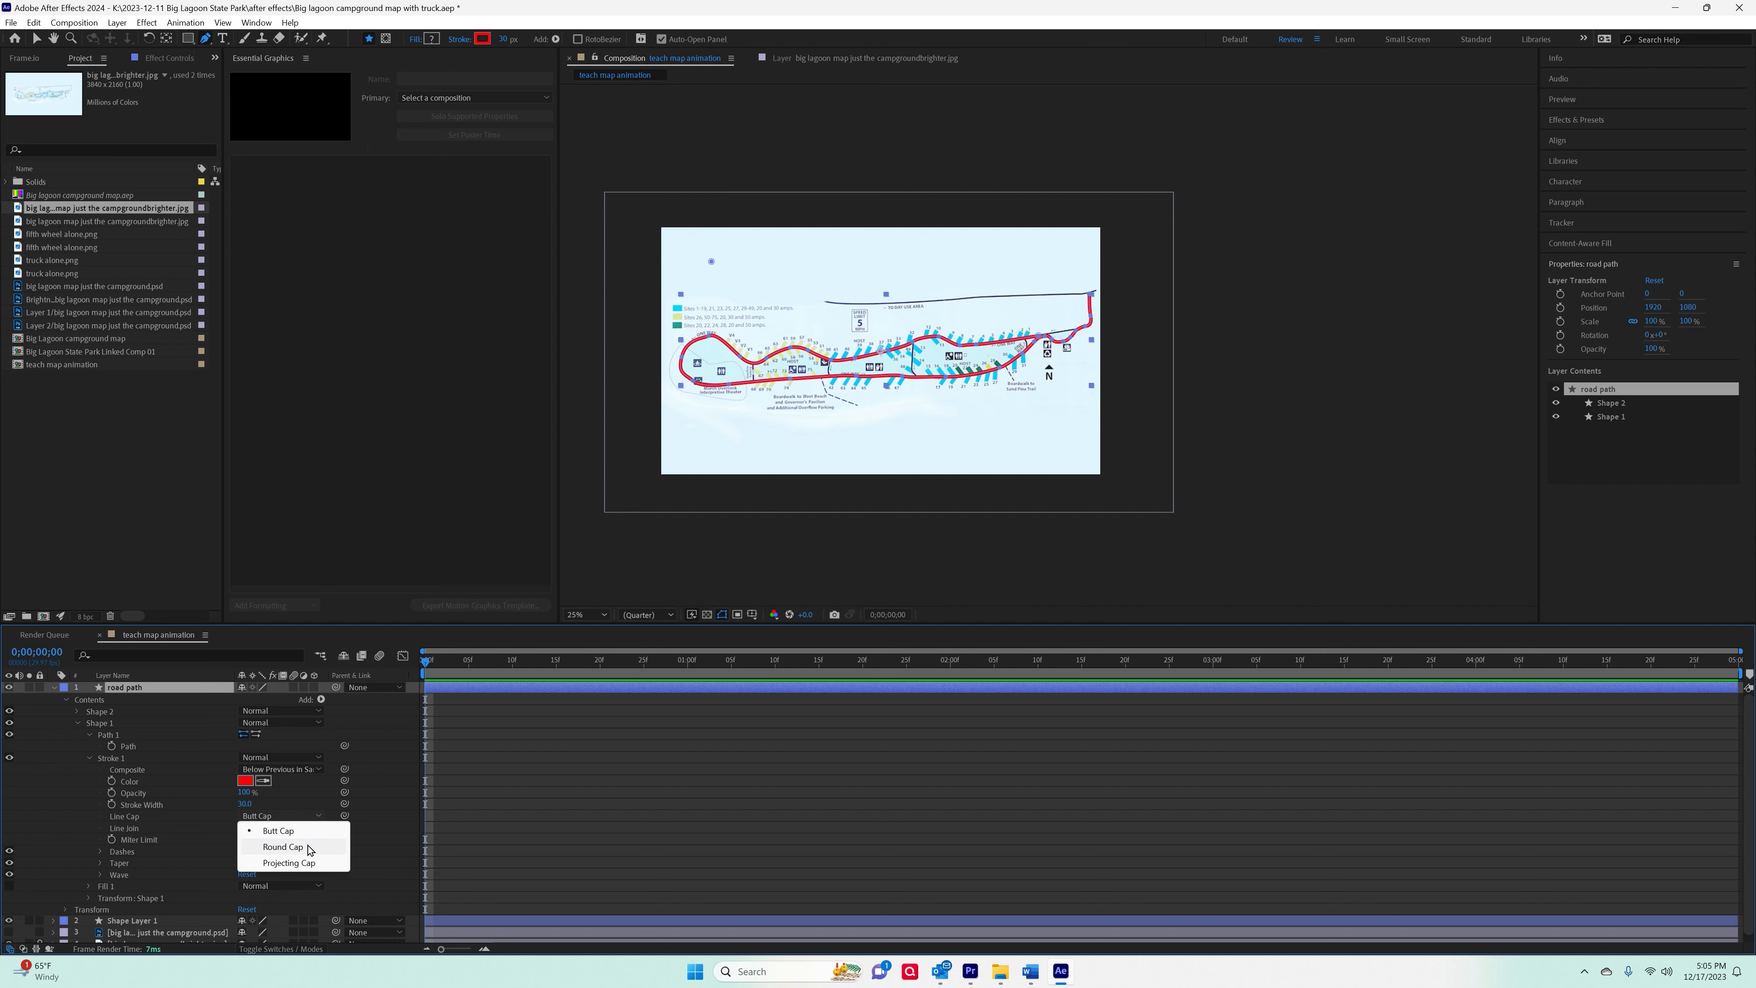
{"action": "left_click", "coordinate": [280, 844]}
{"action": "left_click", "coordinate": [307, 830]}
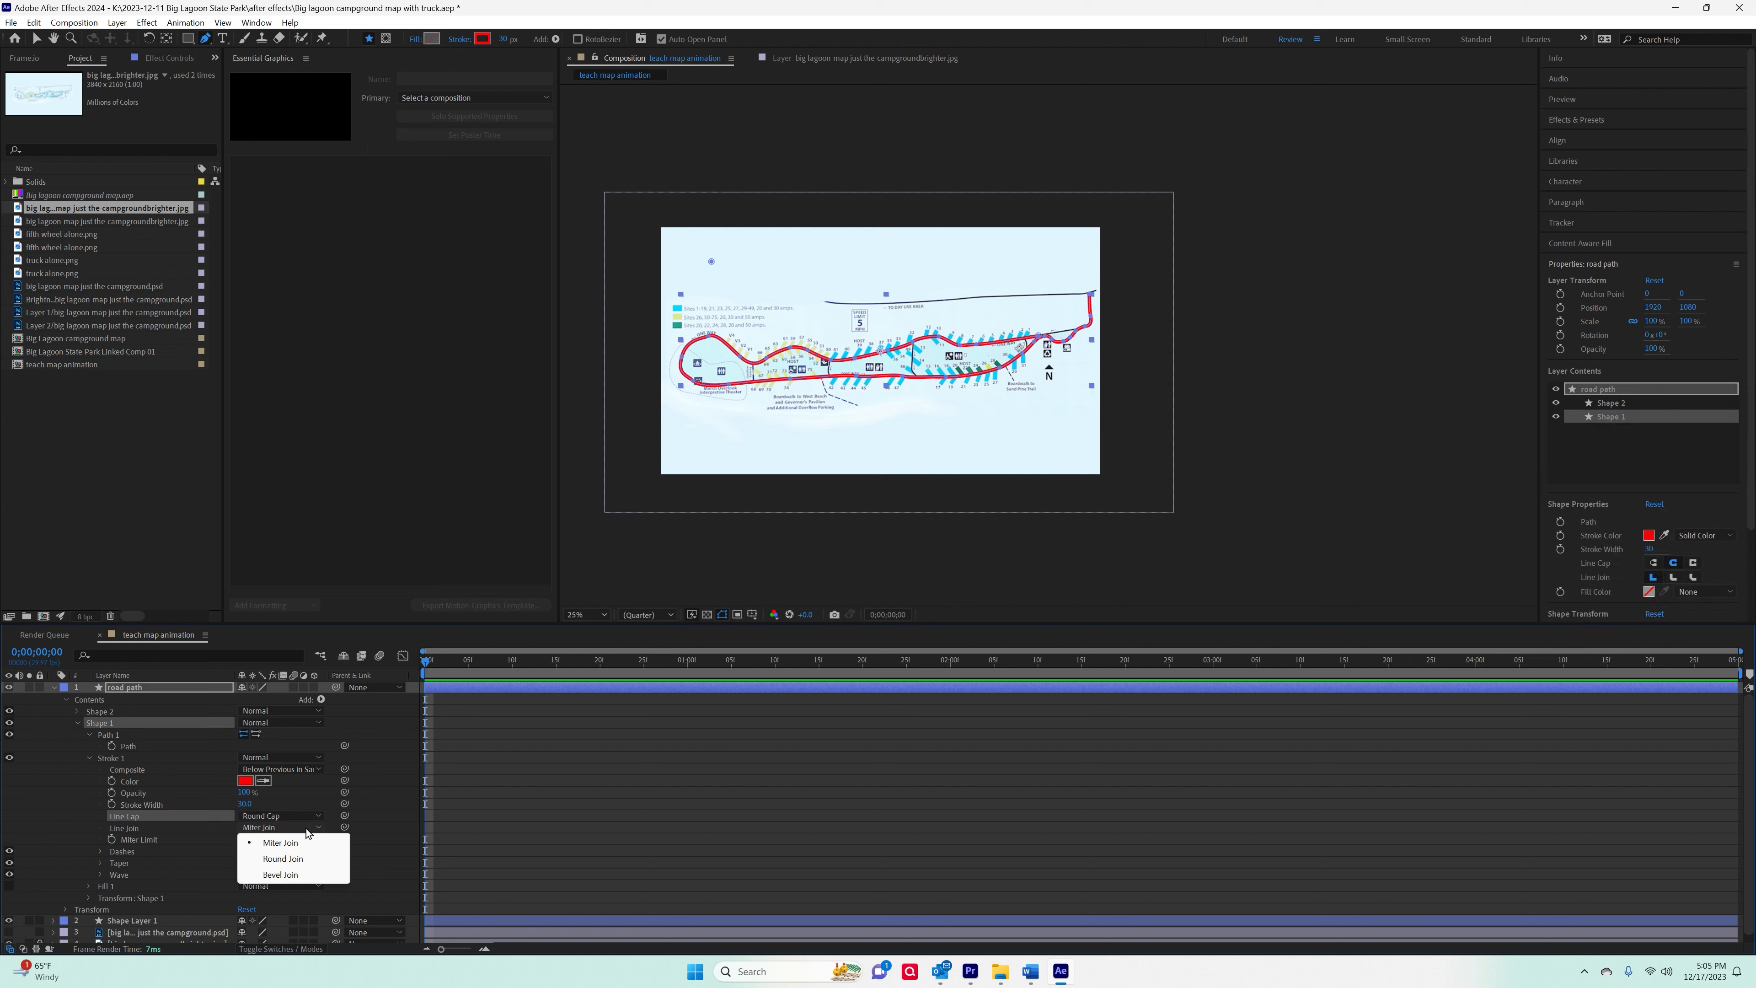
{"action": "left_click", "coordinate": [296, 863]}
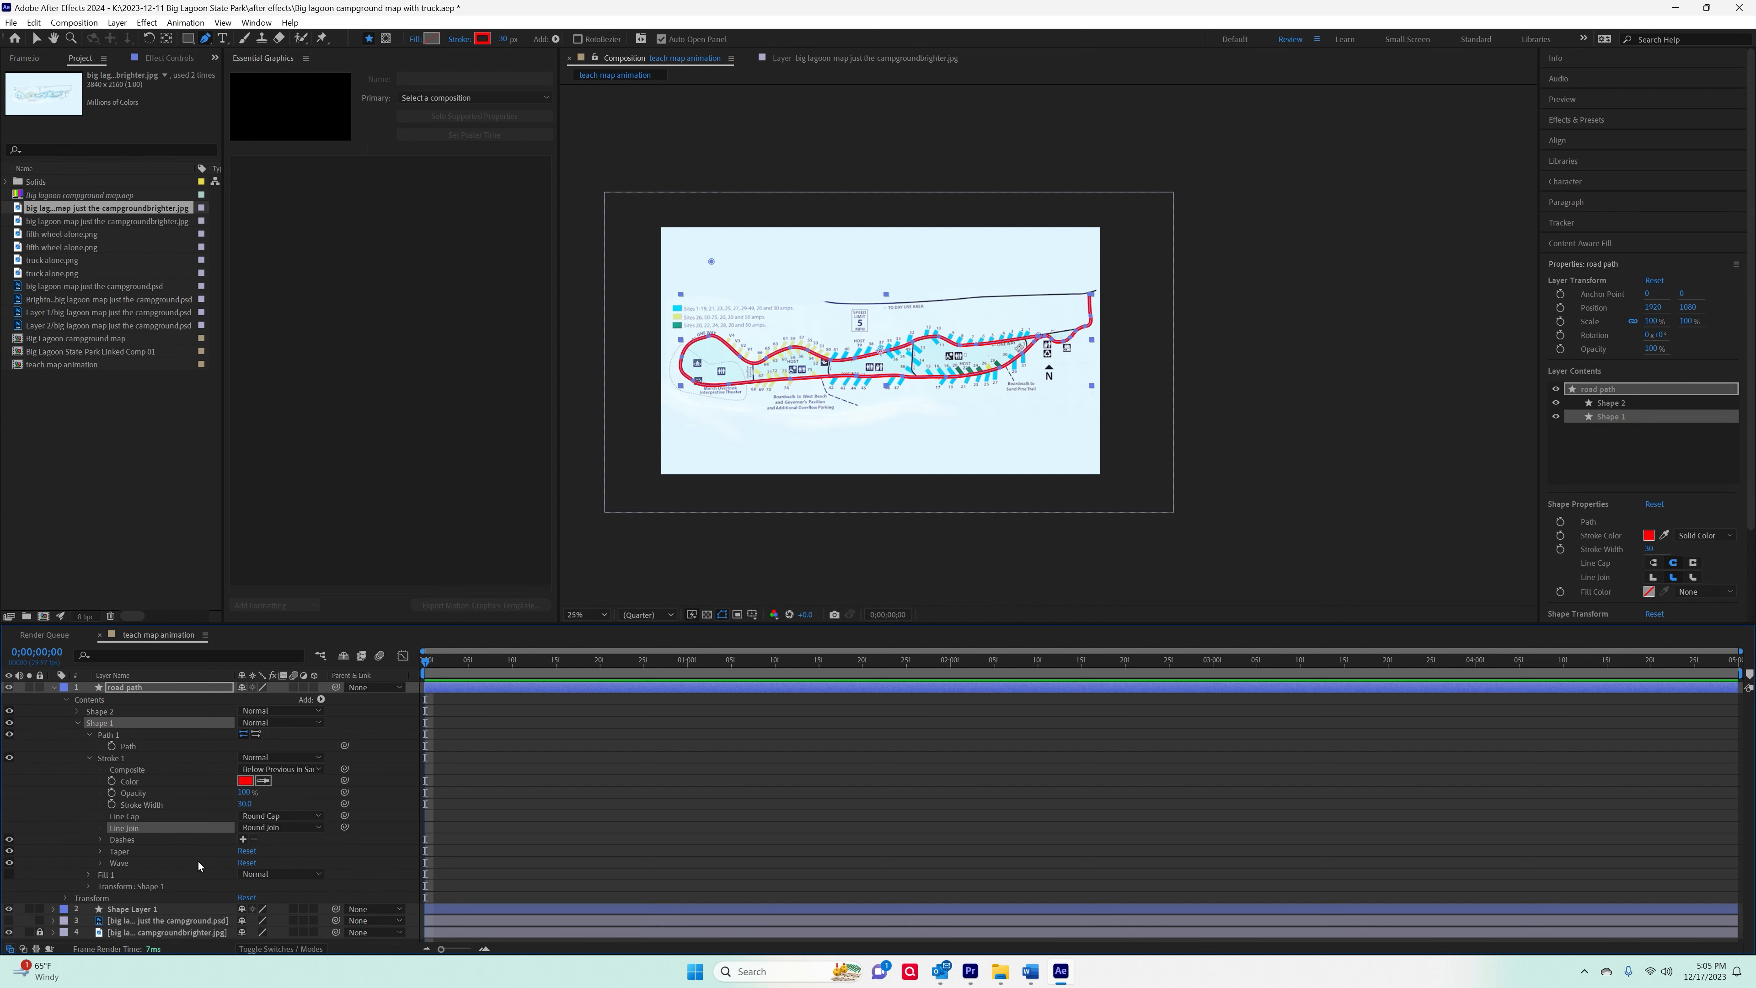
Add a dash and a gap to Stroke 1 and increase the gap to 38 to break the road path into dots.
{"action": "left_click", "coordinate": [243, 839]}
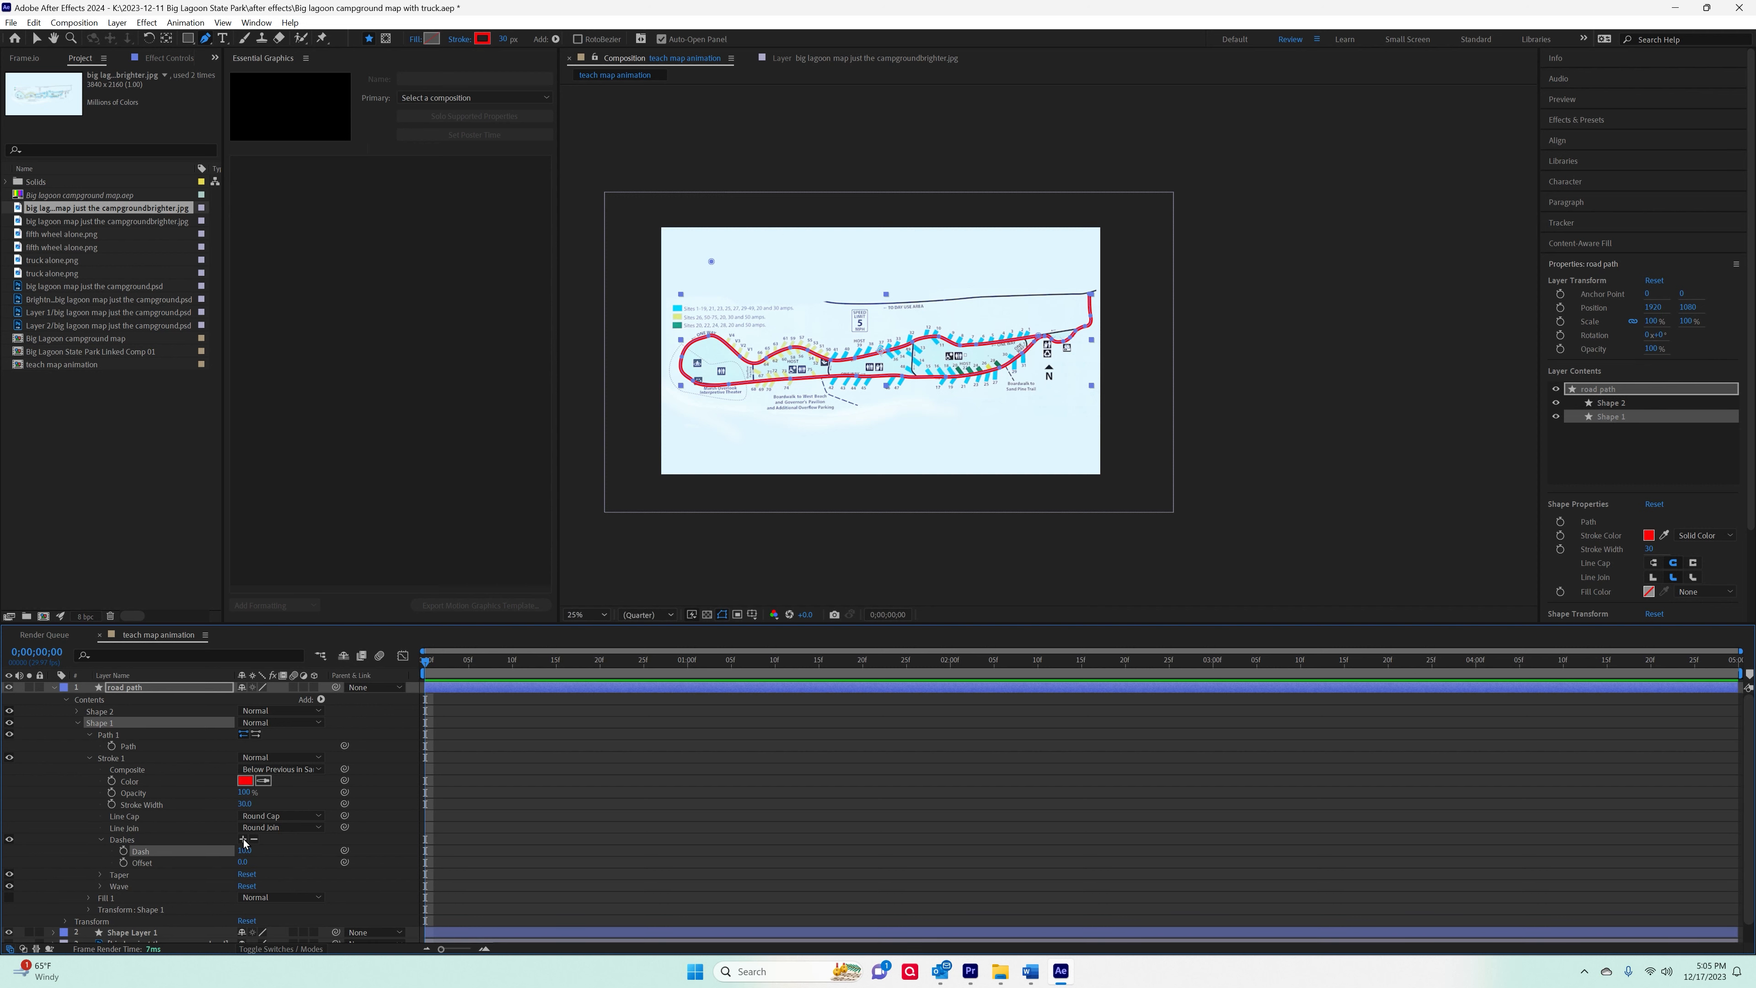
{"action": "left_click", "coordinate": [243, 840]}
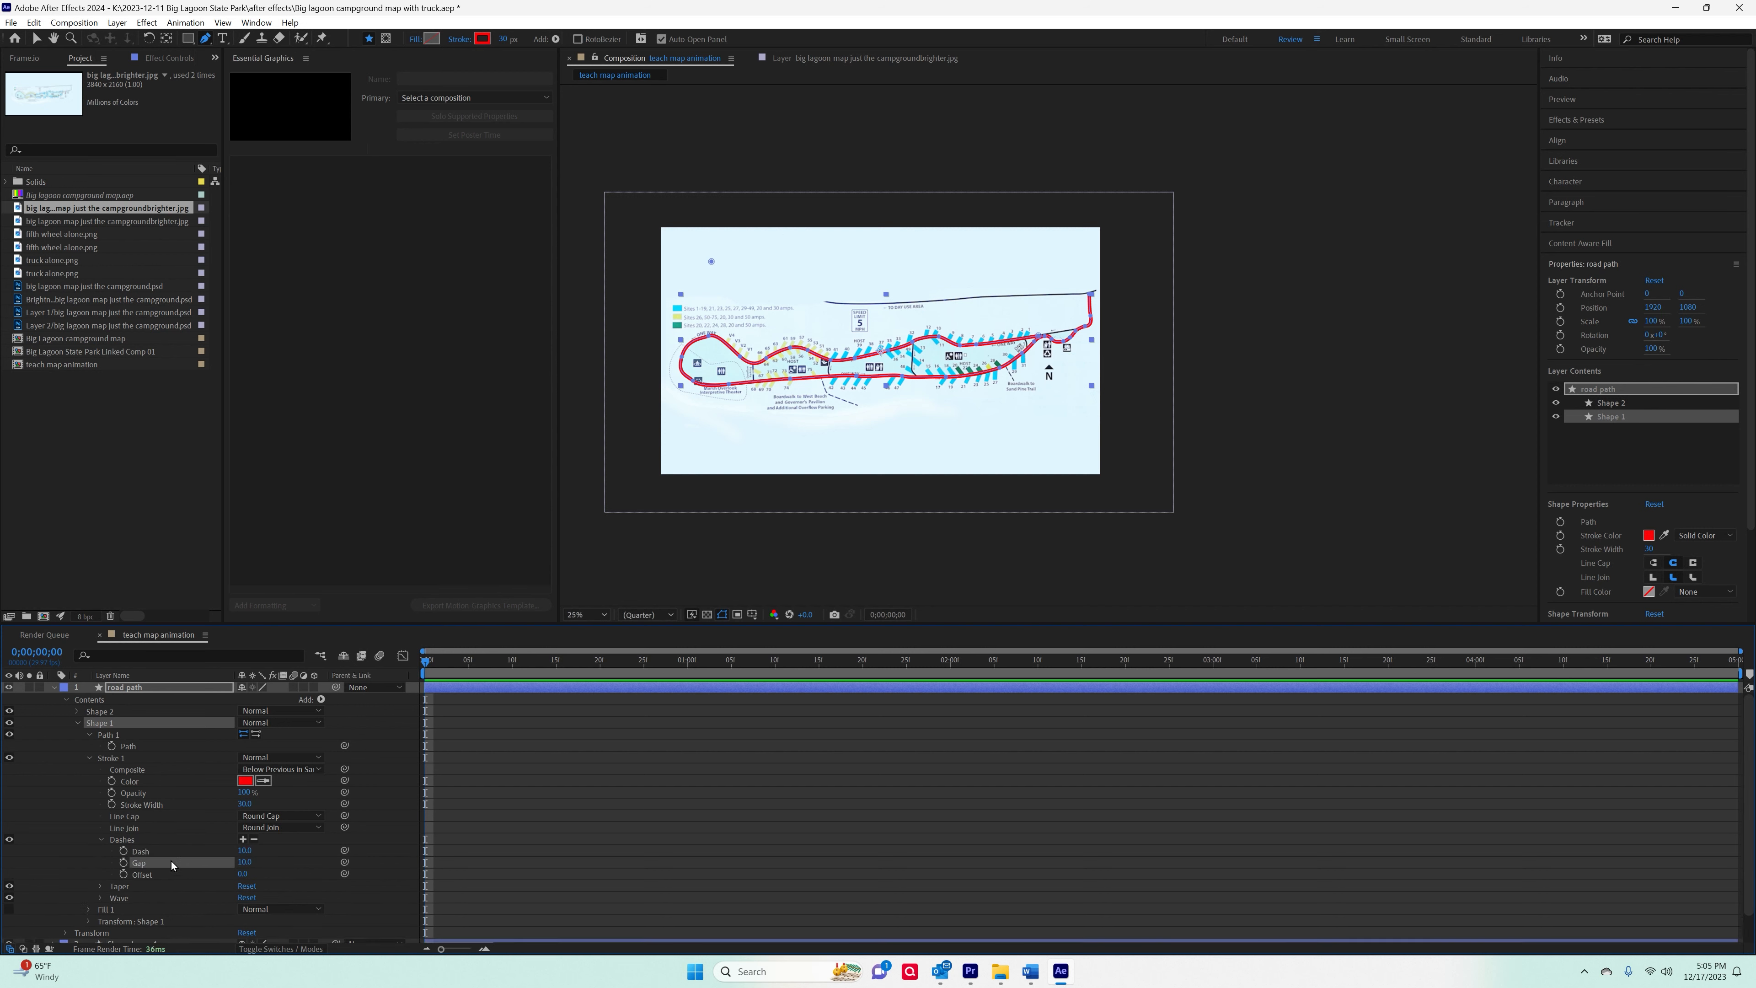
{"action": "mouse_move", "coordinate": [244, 862]}
{"action": "left_mouse_down"}
{"action": "mouse_move", "coordinate": [277, 863]}
{"action": "mouse_move", "coordinate": [261, 861]}
{"action": "left_mouse_up"}
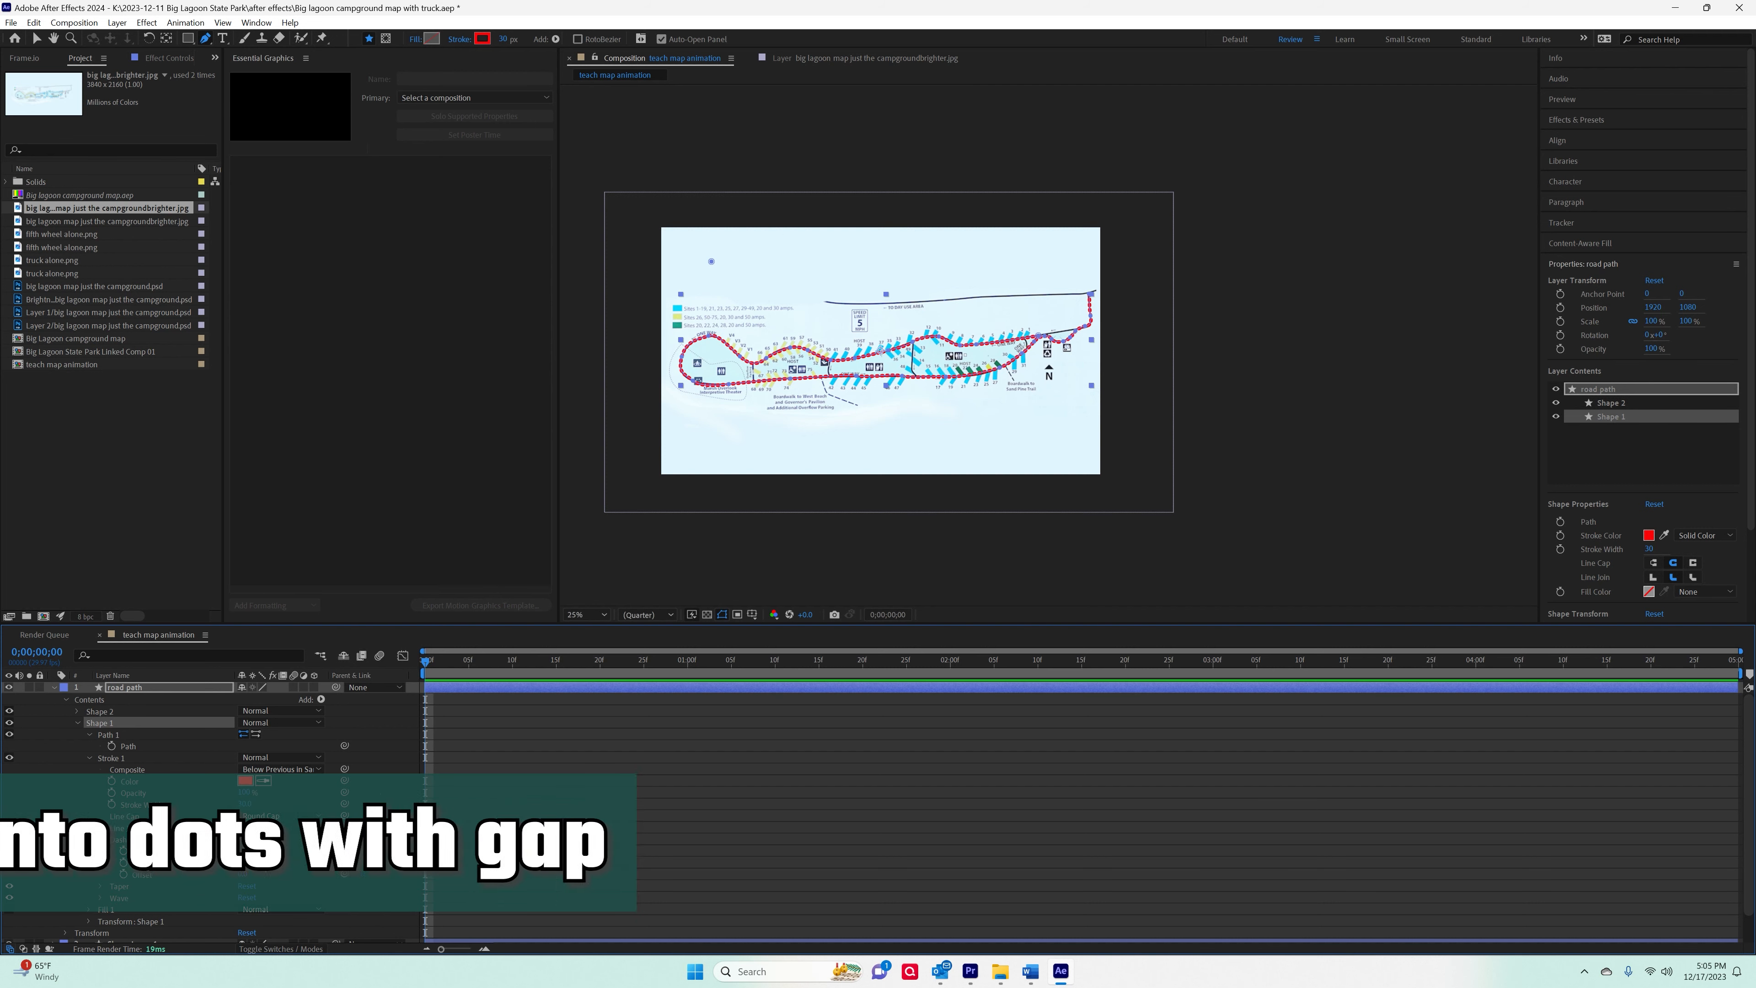
{"action": "scroll", "coordinate": [888, 380], "scroll_direction": "up", "scroll_amount": 2}
{"action": "scroll", "coordinate": [887, 379], "scroll_direction": "up", "scroll_amount": 4}
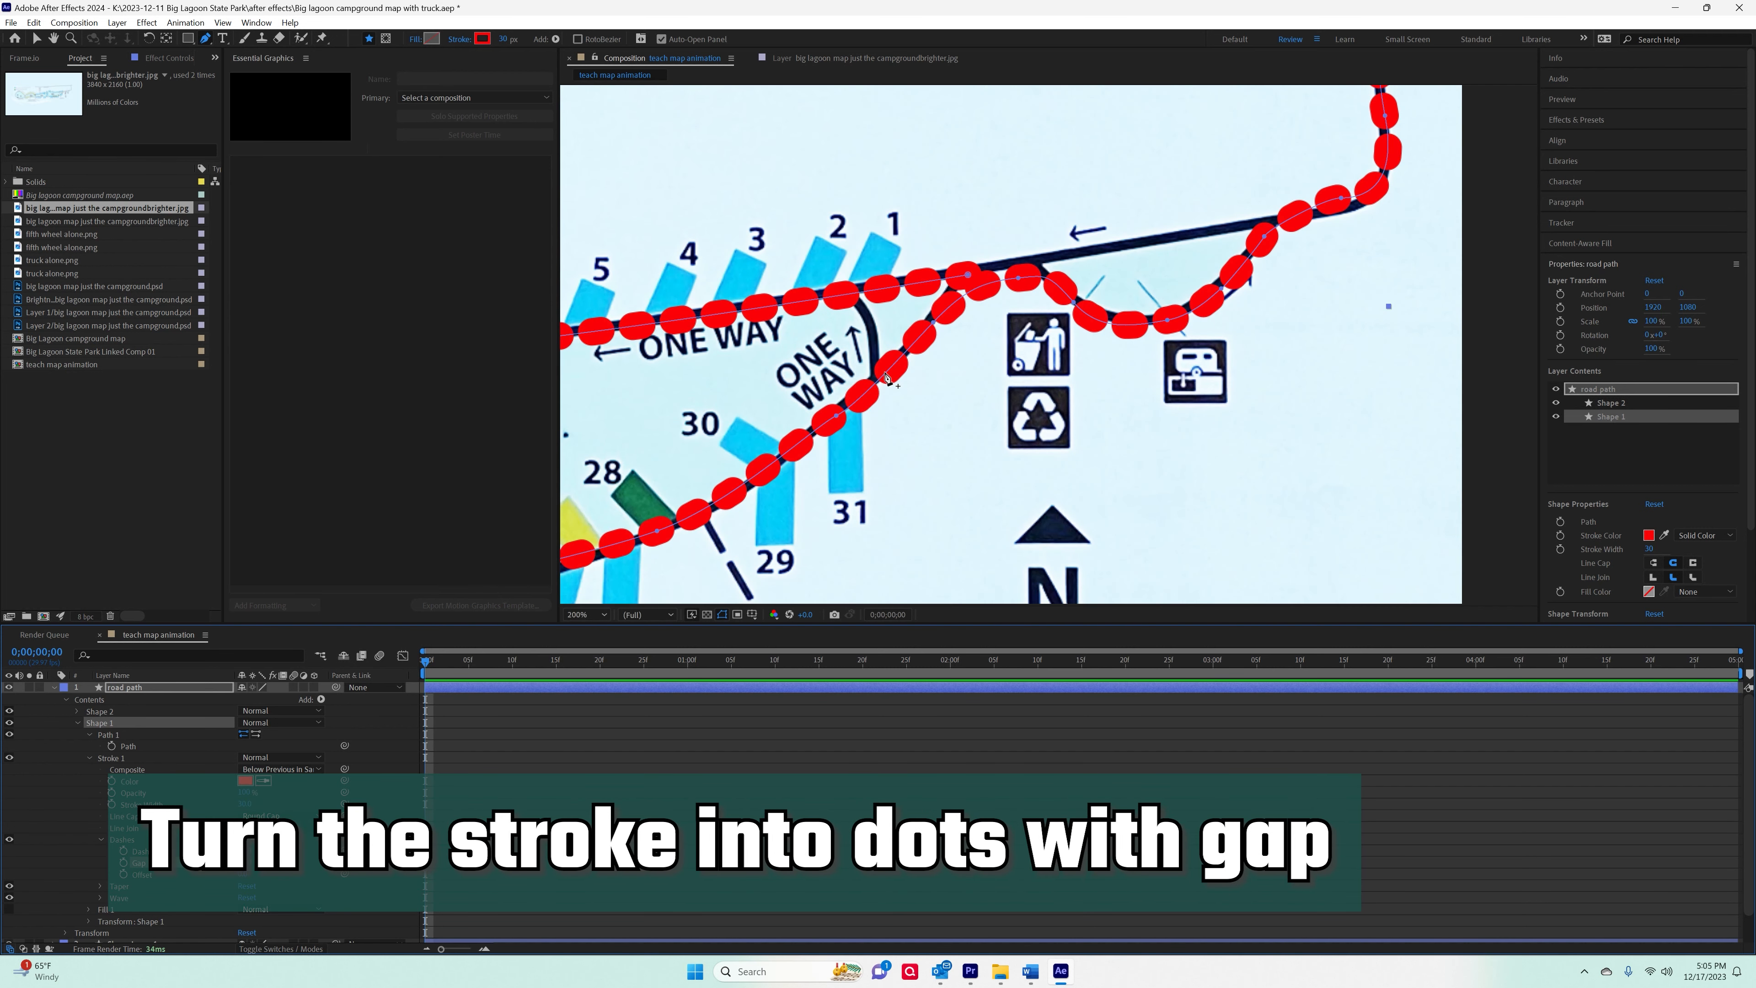
{"action": "left_click_drag", "start_coordinate": [249, 862], "coordinate": [250, 861]}
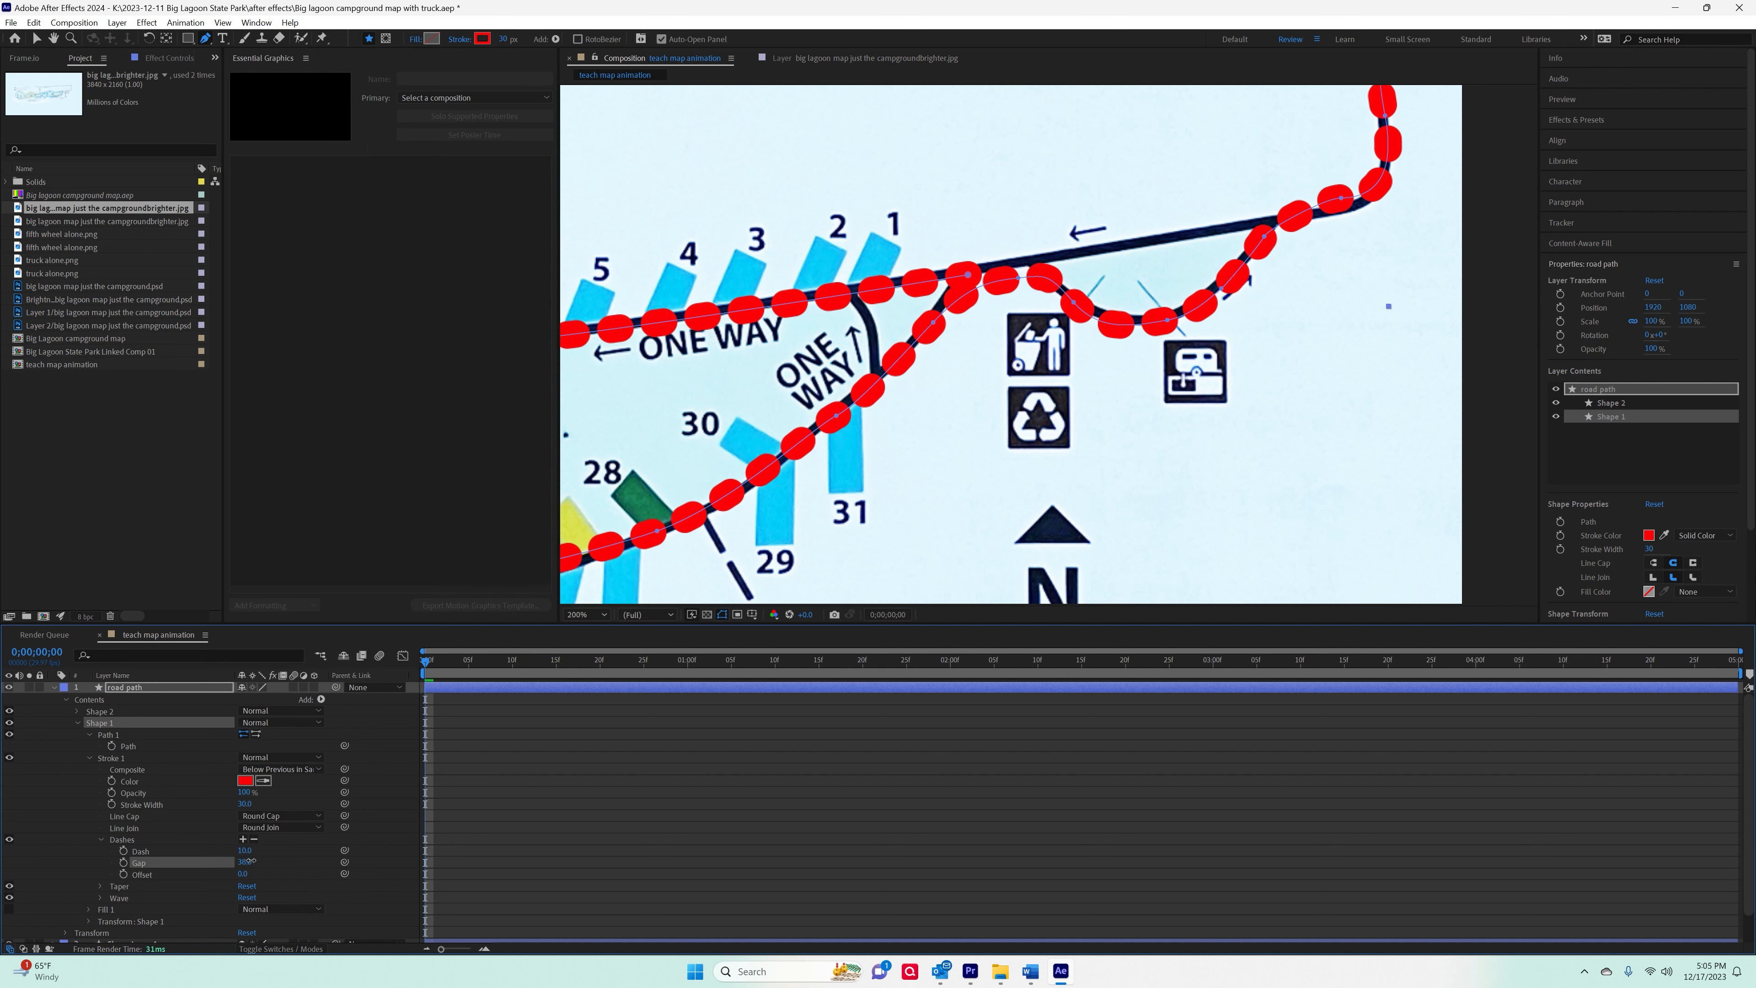
Change the Line Join of Shape 1's Stroke 1 to Miter Join.
{"action": "left_click", "coordinate": [283, 830]}
{"action": "left_click", "coordinate": [280, 839]}
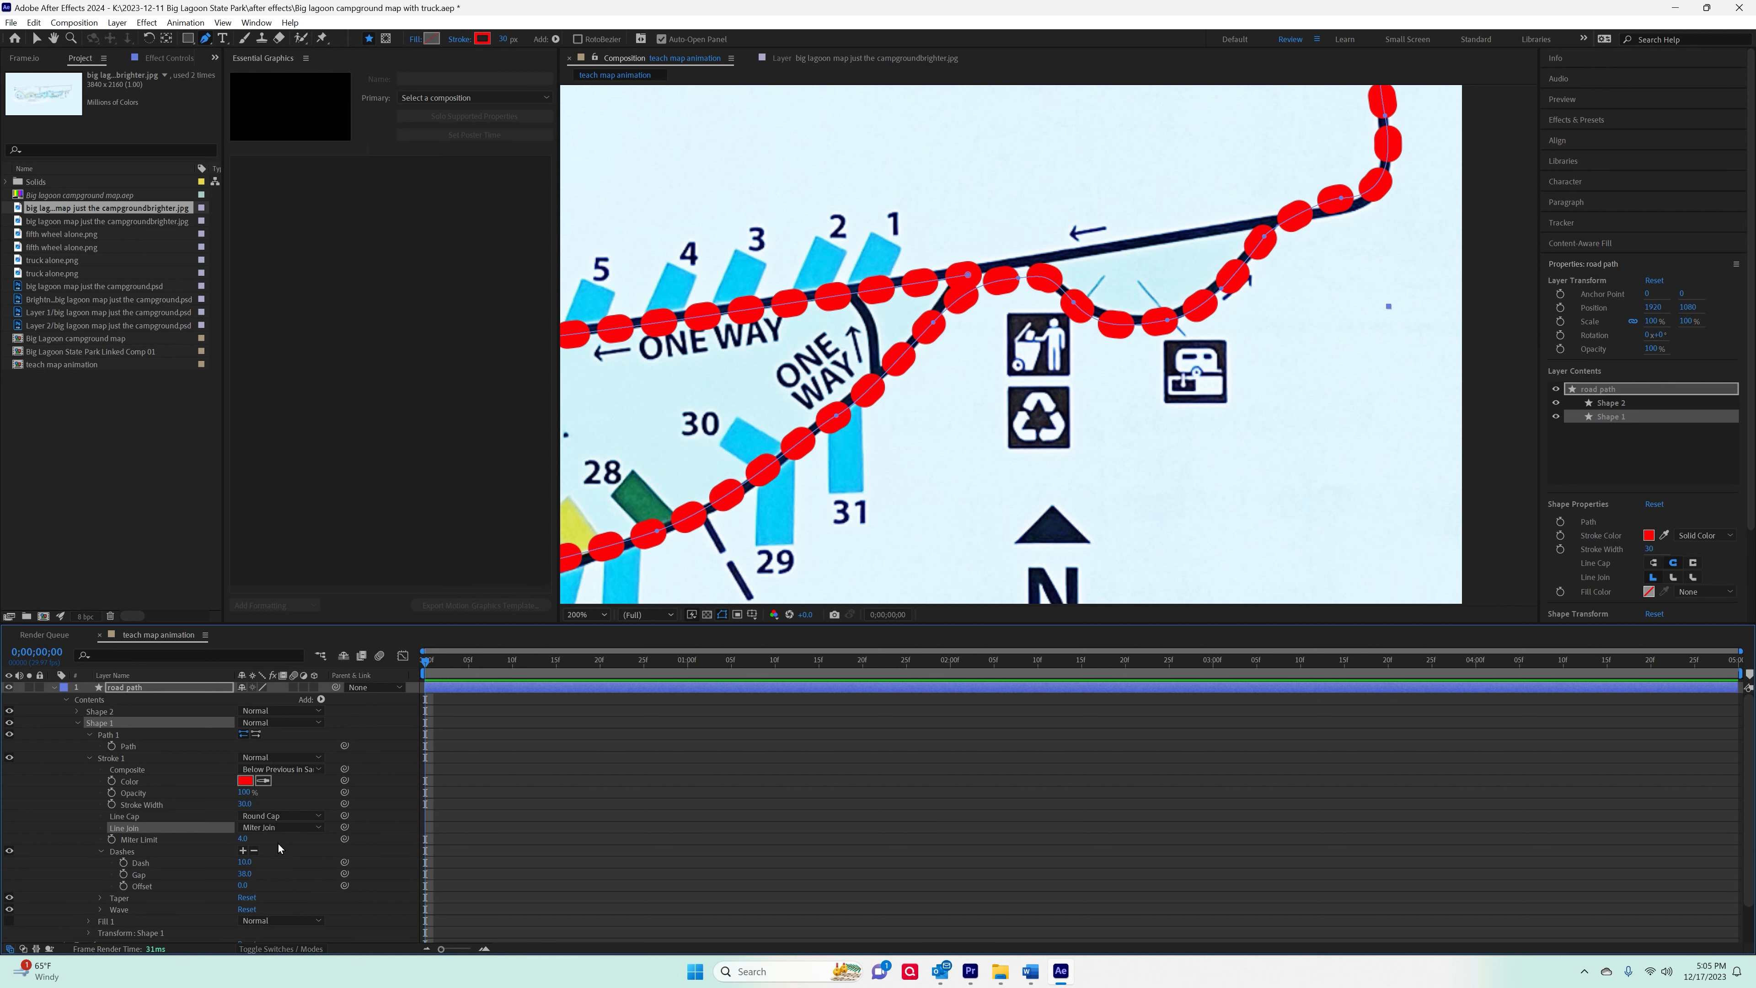
Try the Butt Cap and Projecting Cap line caps on Stroke 1, and return it to Round Cap.
{"action": "left_click", "coordinate": [280, 817]}
{"action": "left_click", "coordinate": [296, 833]}
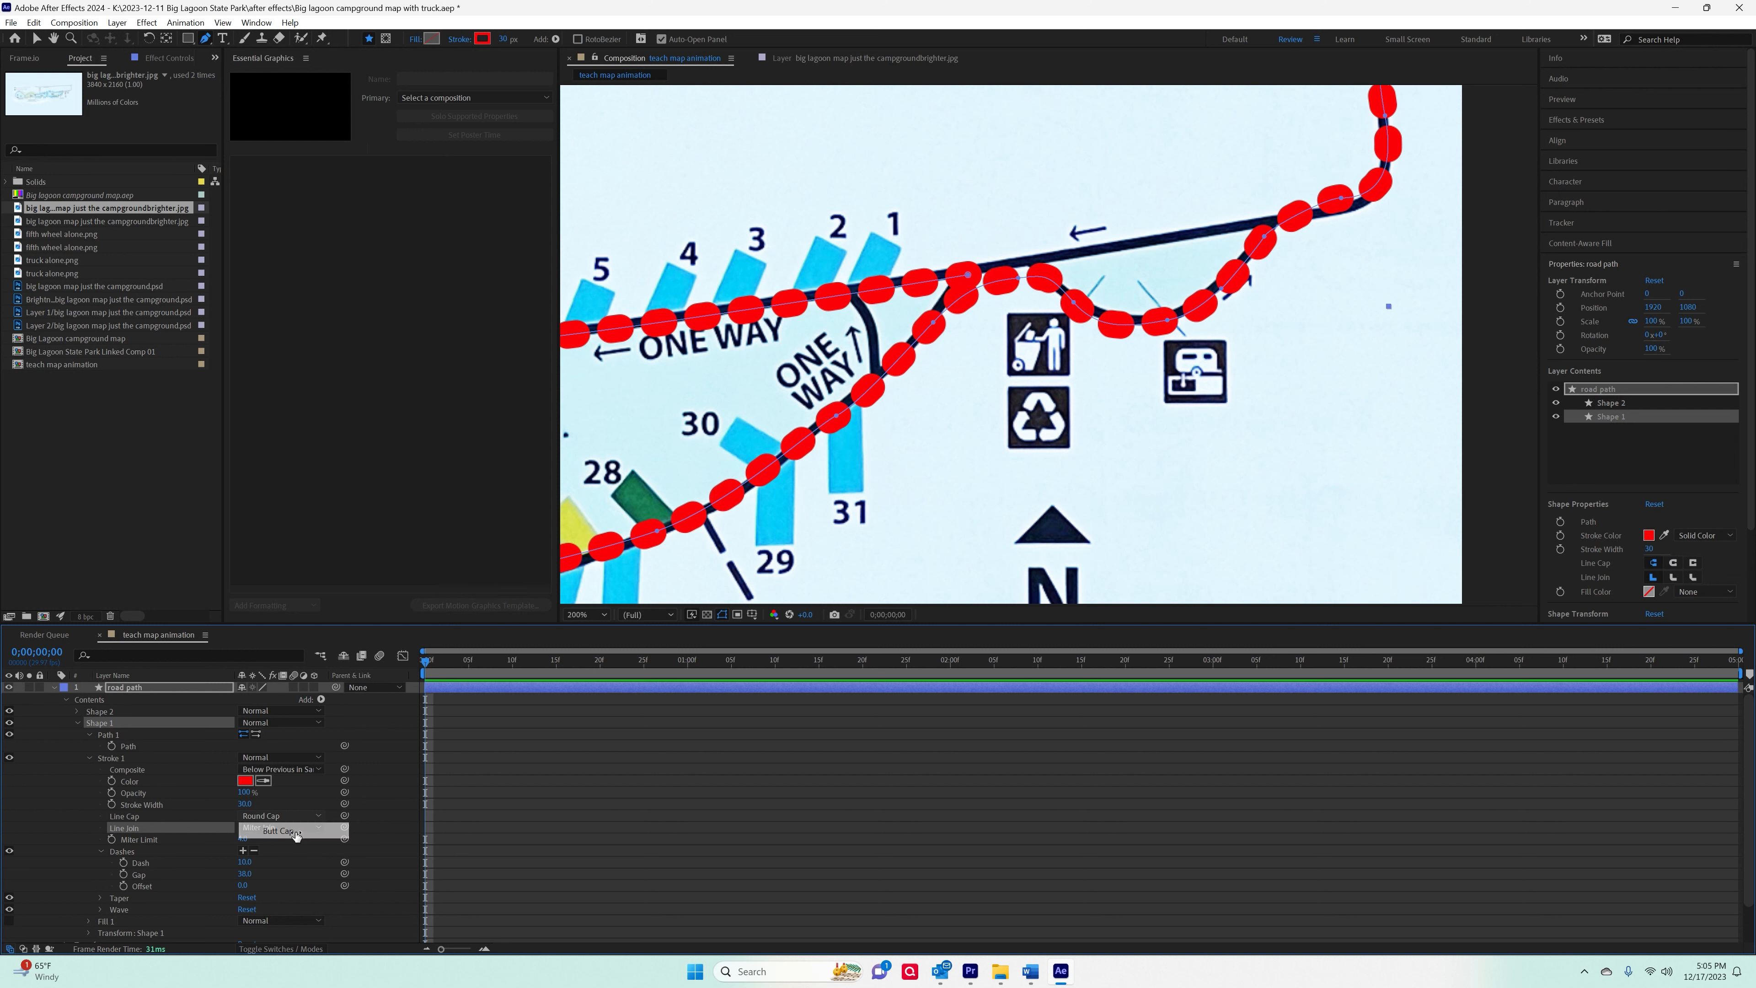
{"action": "left_click", "coordinate": [307, 819]}
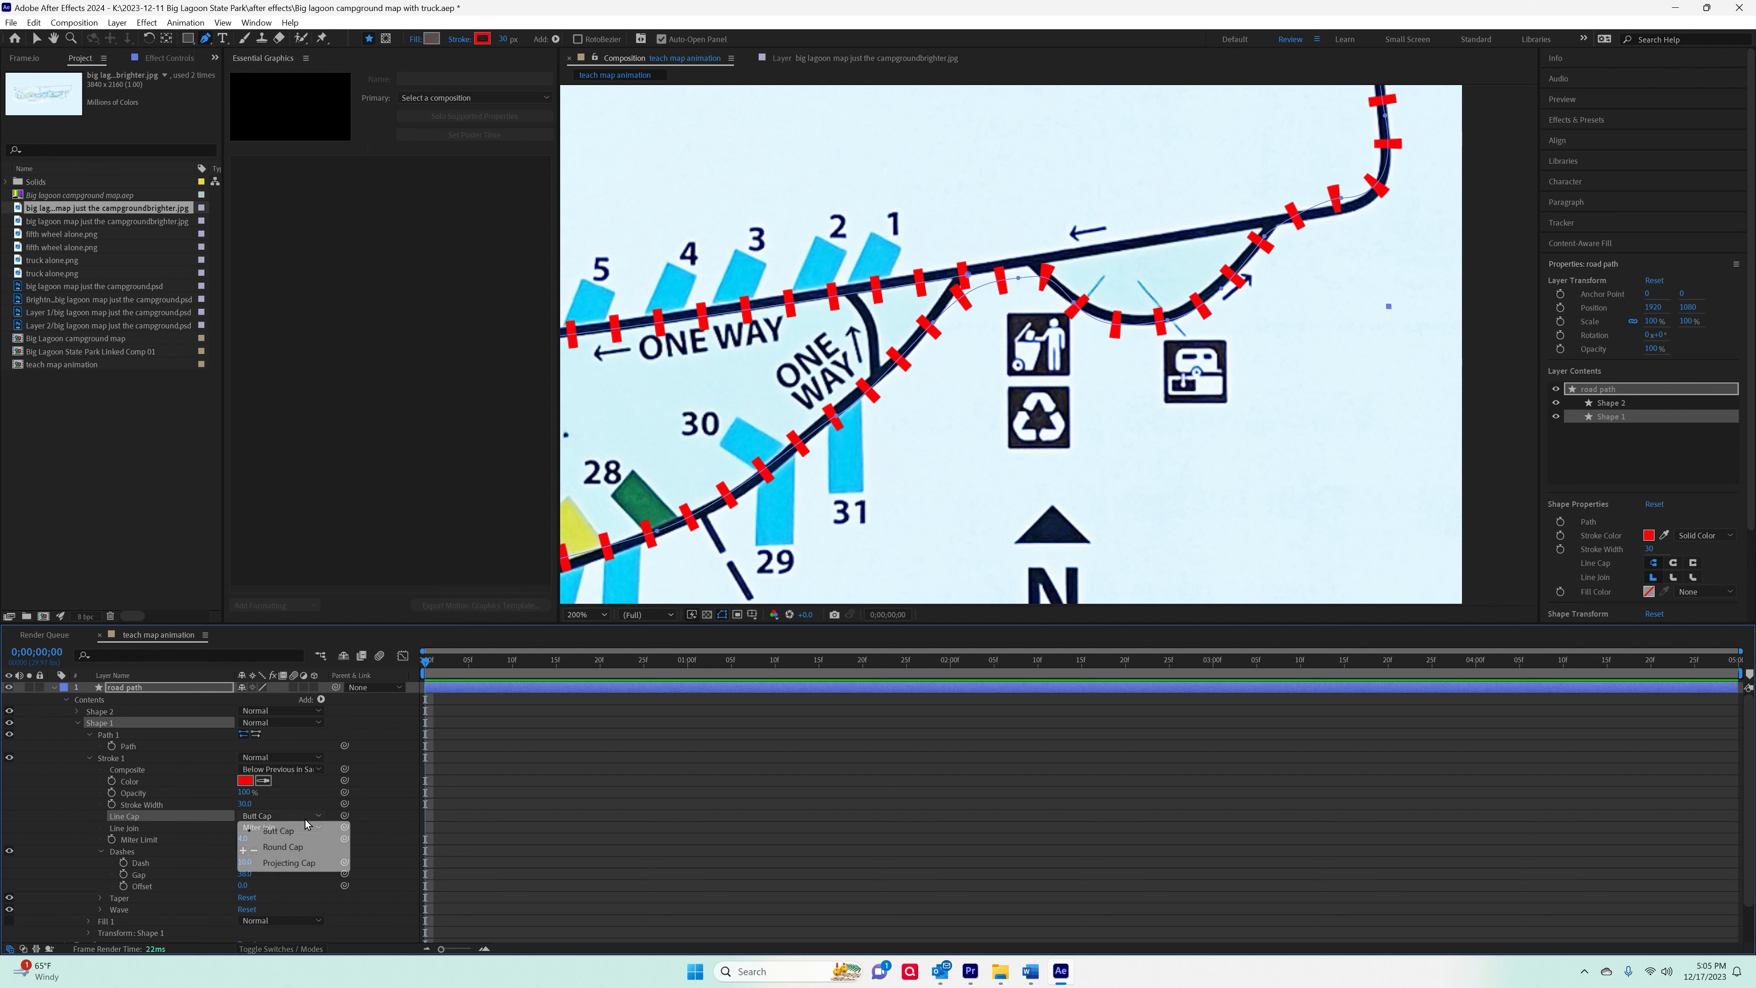
{"action": "left_click", "coordinate": [298, 847]}
{"action": "left_click", "coordinate": [306, 818]}
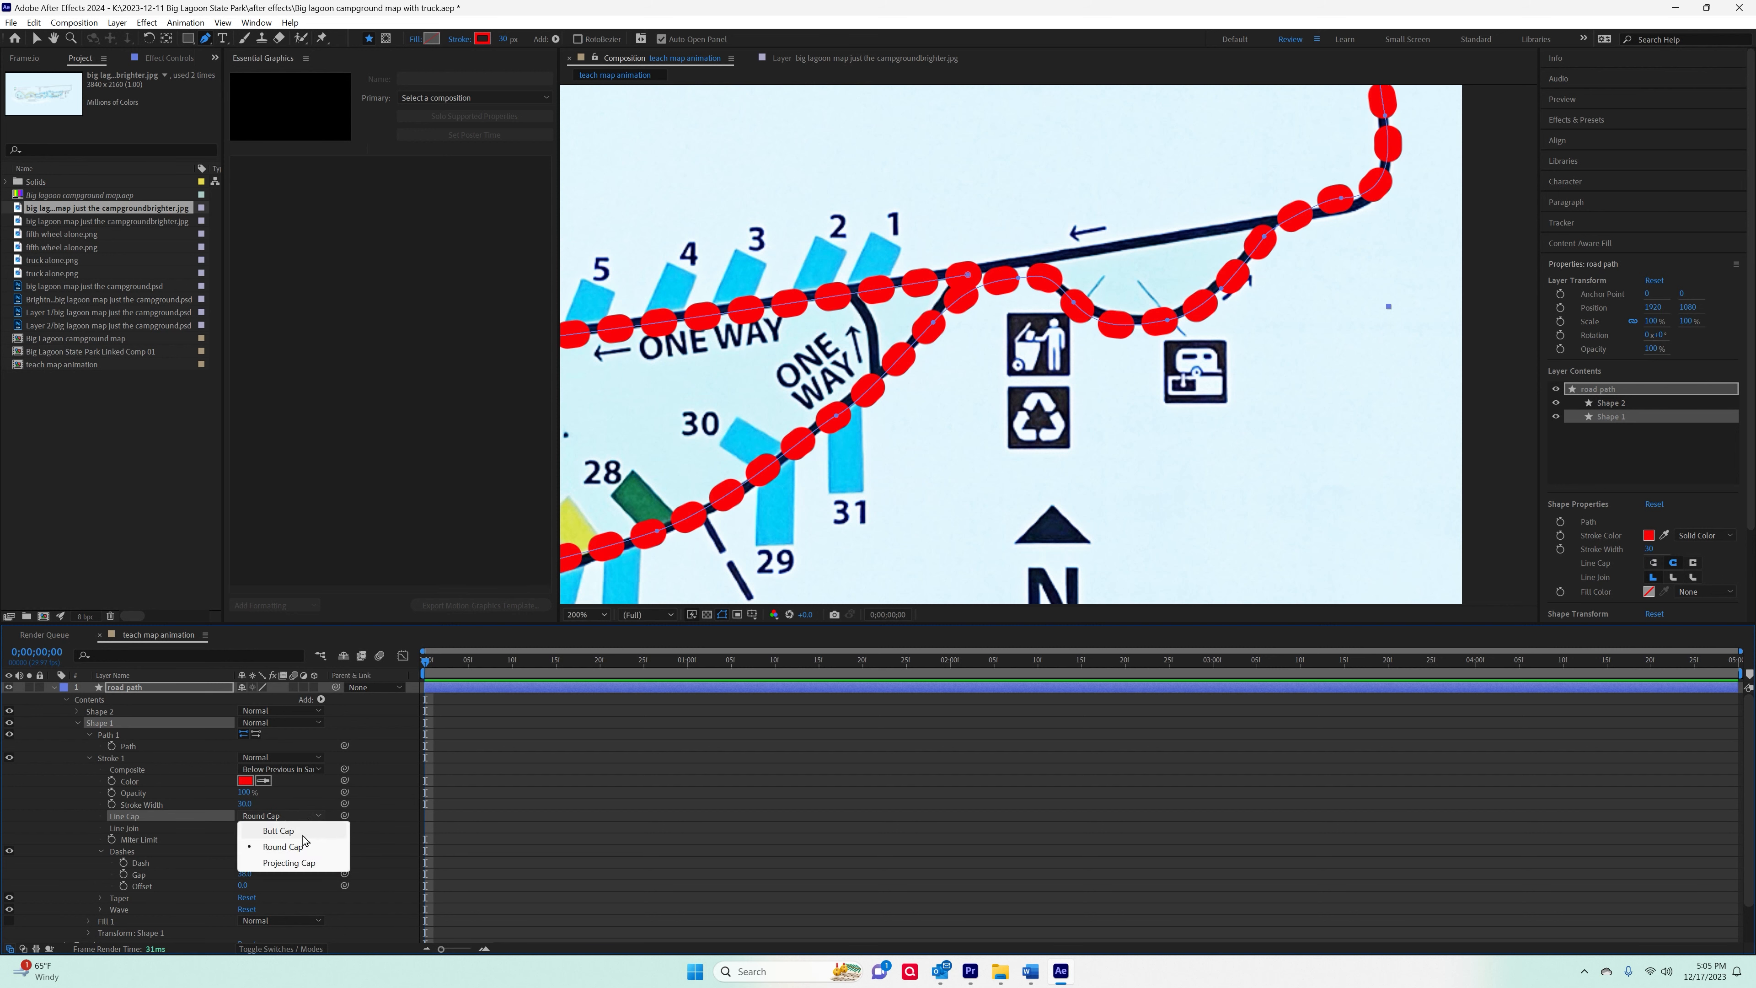
{"action": "left_click", "coordinate": [298, 861]}
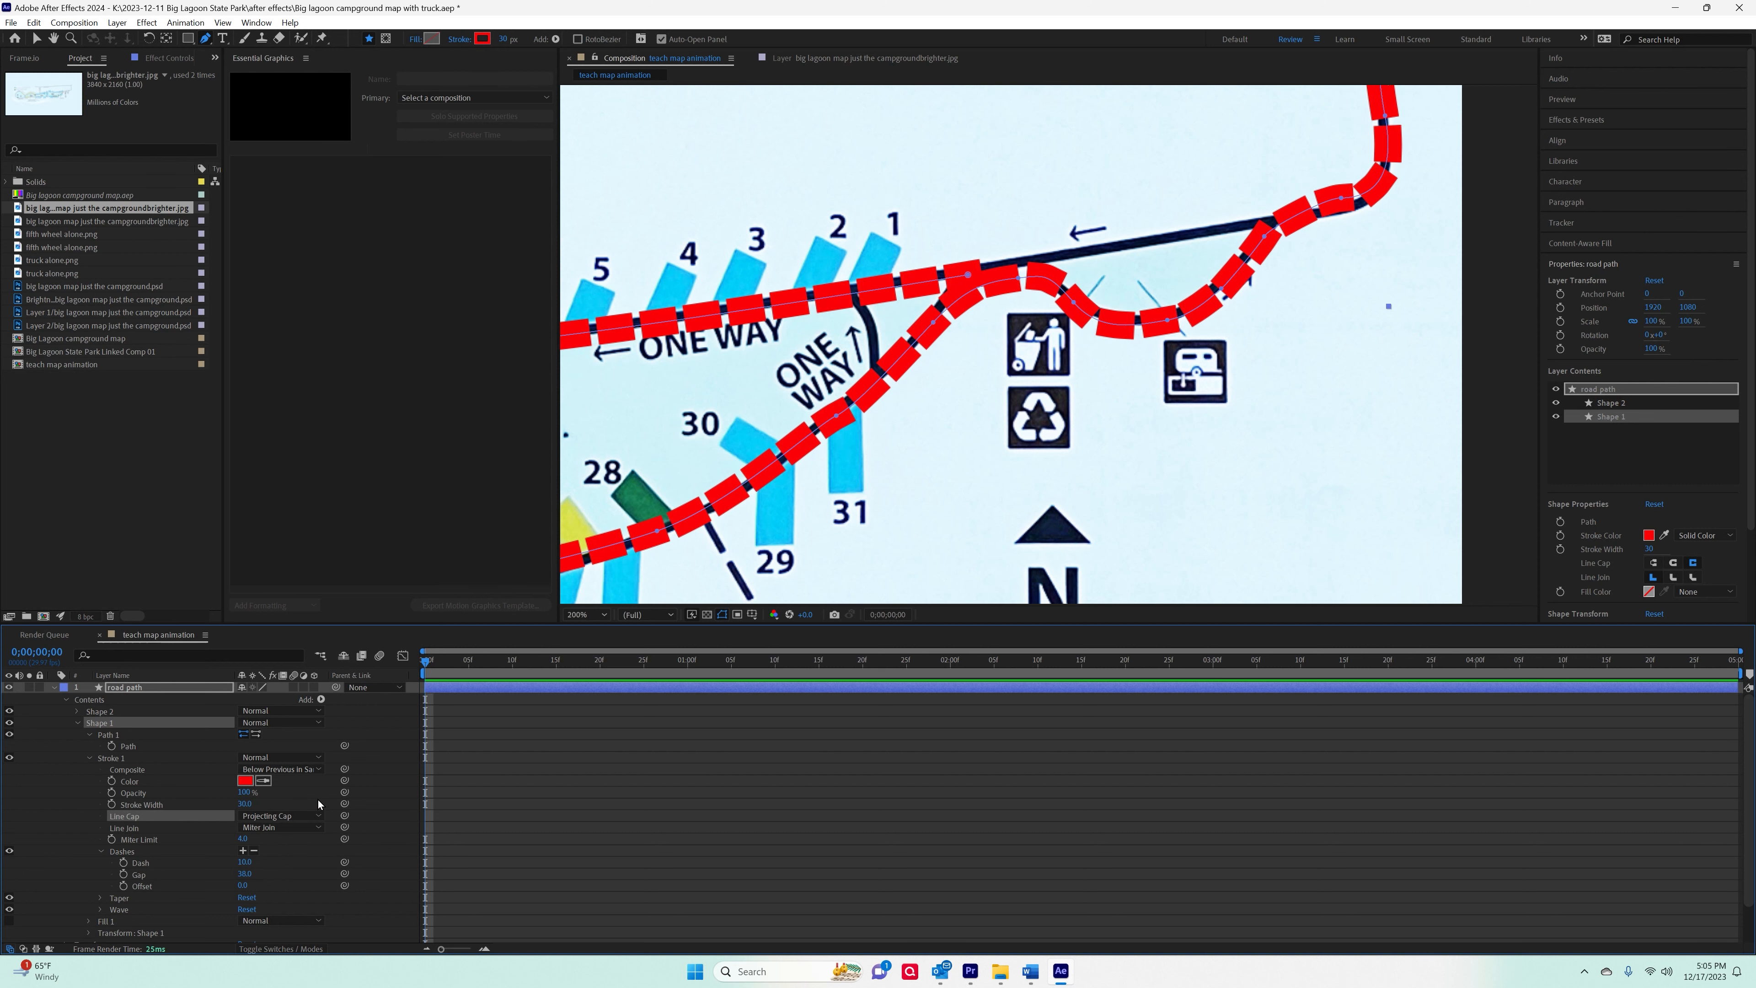
{"action": "left_click", "coordinate": [306, 817]}
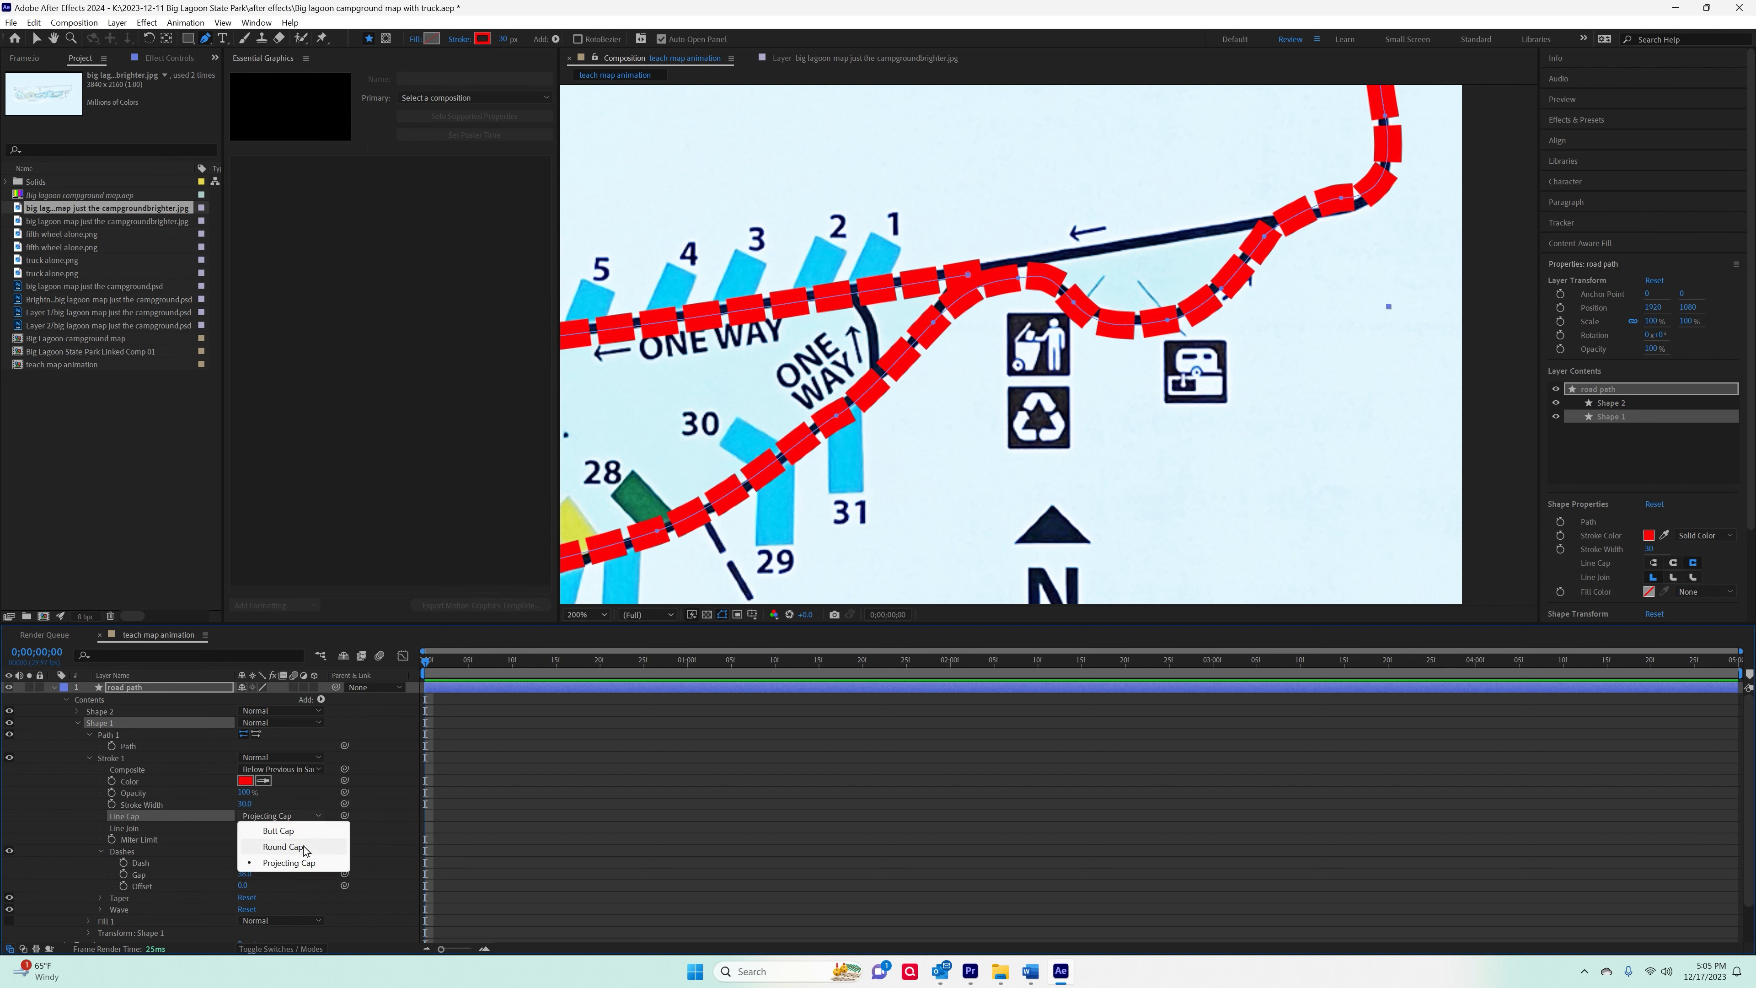
{"action": "left_click", "coordinate": [304, 848]}
Reduce Stroke 1's dash gap to bring the dots closer together, and check the dotted road across the whole map.
{"action": "left_click_drag", "start_coordinate": [244, 873], "coordinate": [228, 864]}
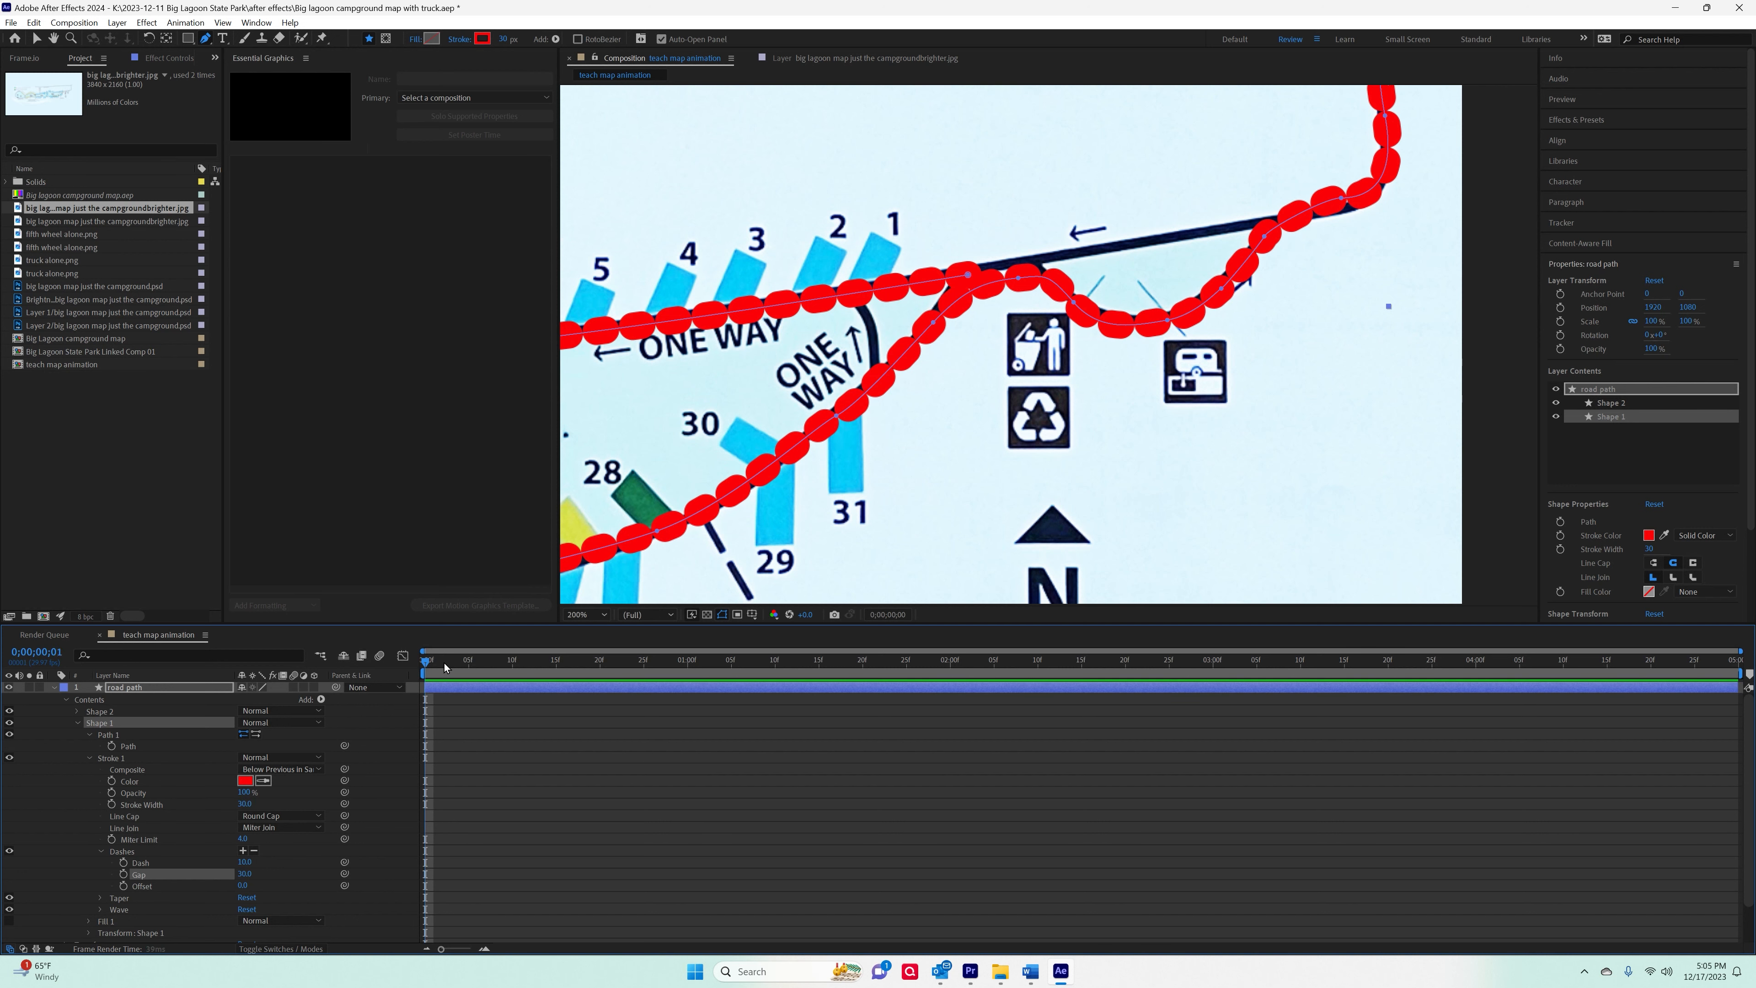
{"action": "left_click_drag", "start_coordinate": [447, 668], "coordinate": [475, 666]}
{"action": "scroll", "coordinate": [632, 520], "scroll_direction": "down", "scroll_amount": 6}
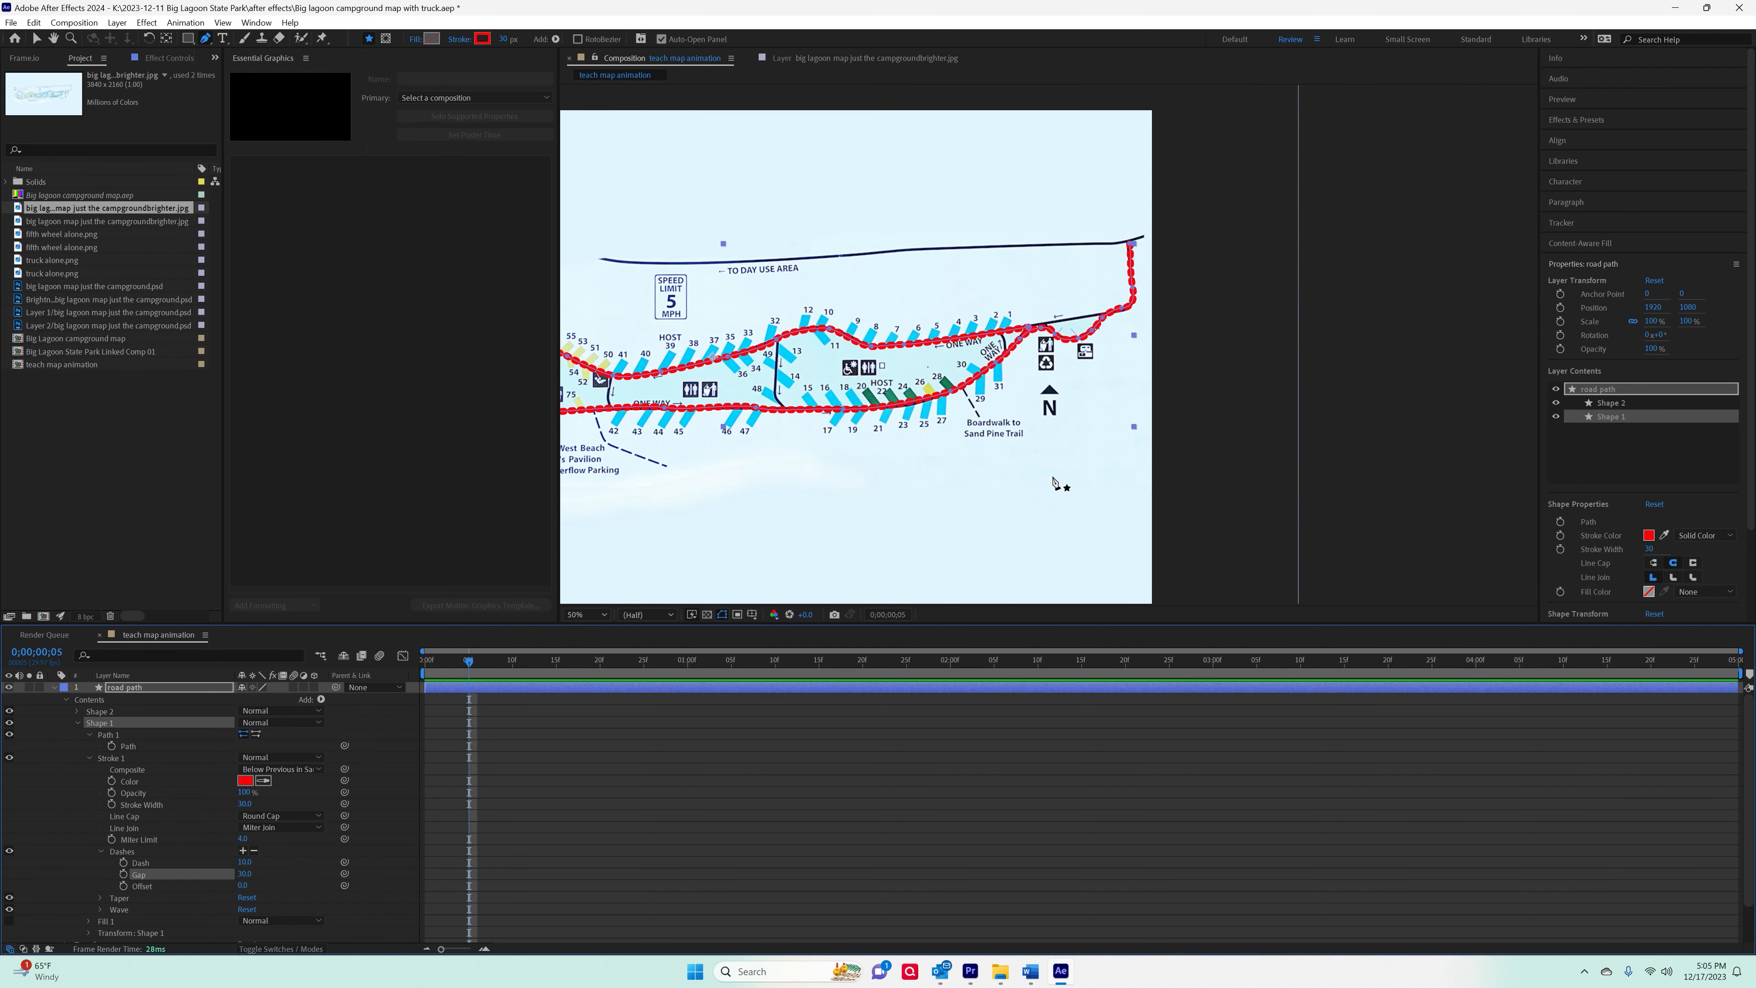
{"action": "scroll", "coordinate": [1056, 483], "scroll_direction": "up", "scroll_amount": 2}
{"action": "scroll", "coordinate": [1056, 483], "scroll_direction": "down", "scroll_amount": 2}
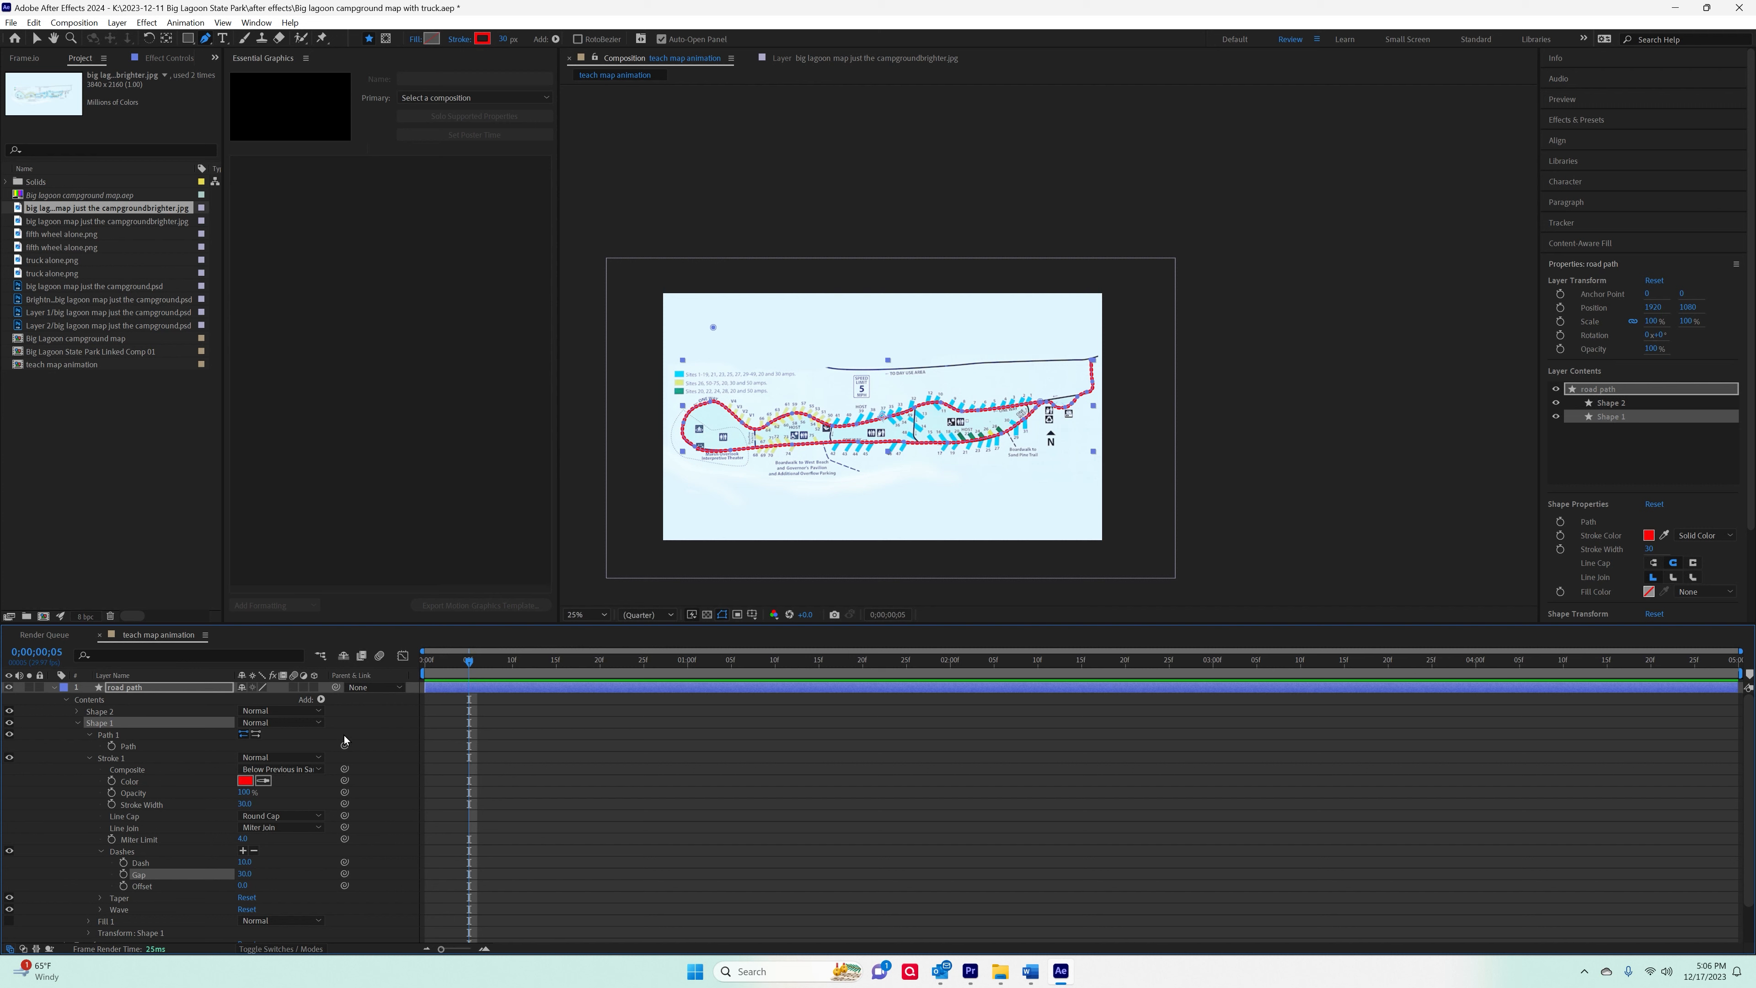
Add Trim Paths to Shape 1 of the road path layer and expand its properties.
{"action": "left_click", "coordinate": [321, 701]}
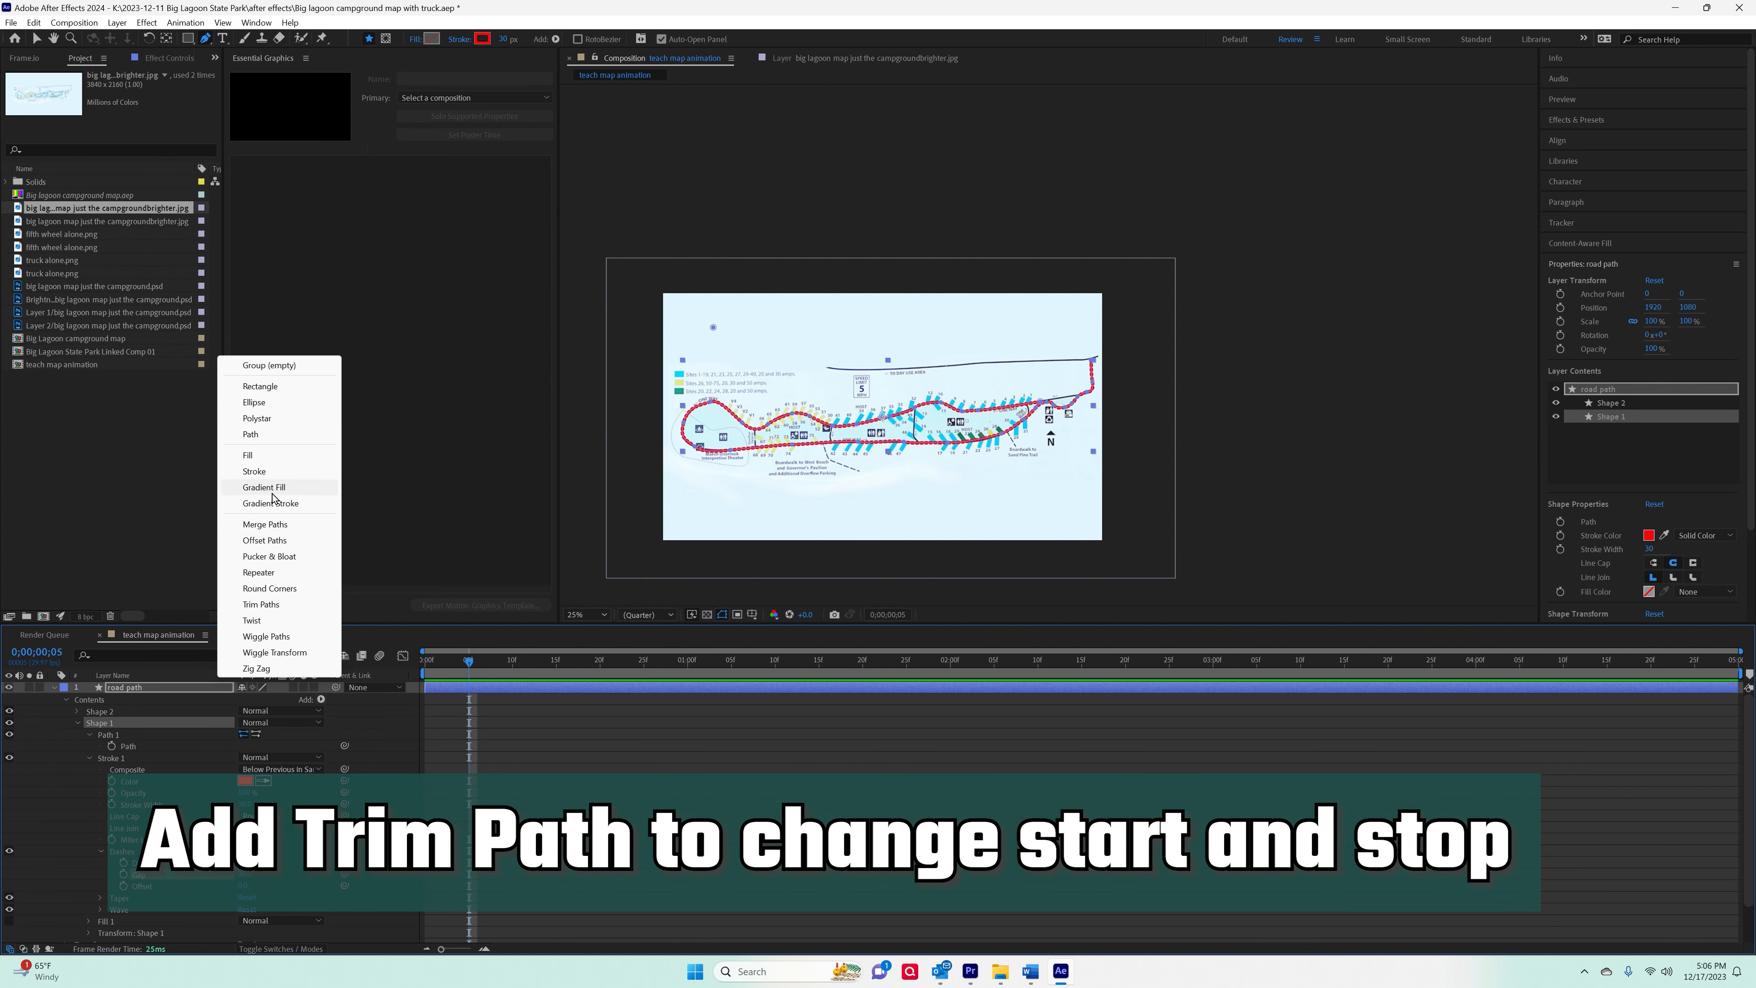
{"action": "left_click", "coordinate": [259, 605]}
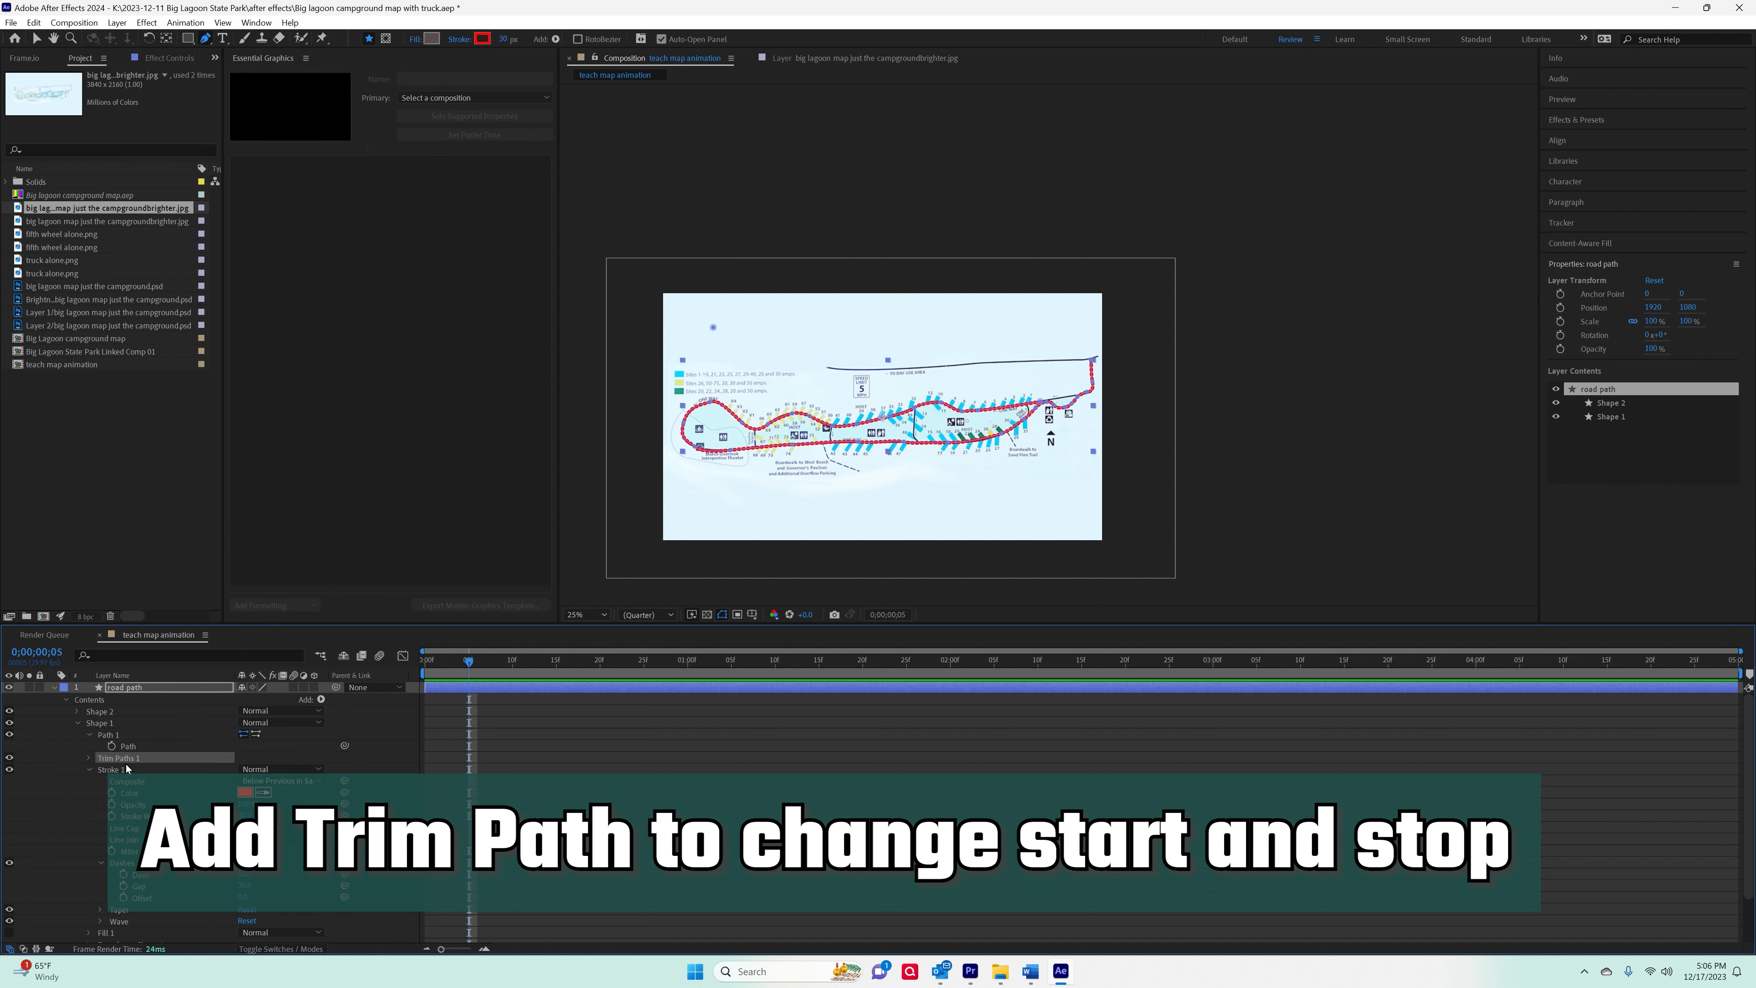
{"action": "left_click", "coordinate": [89, 759]}
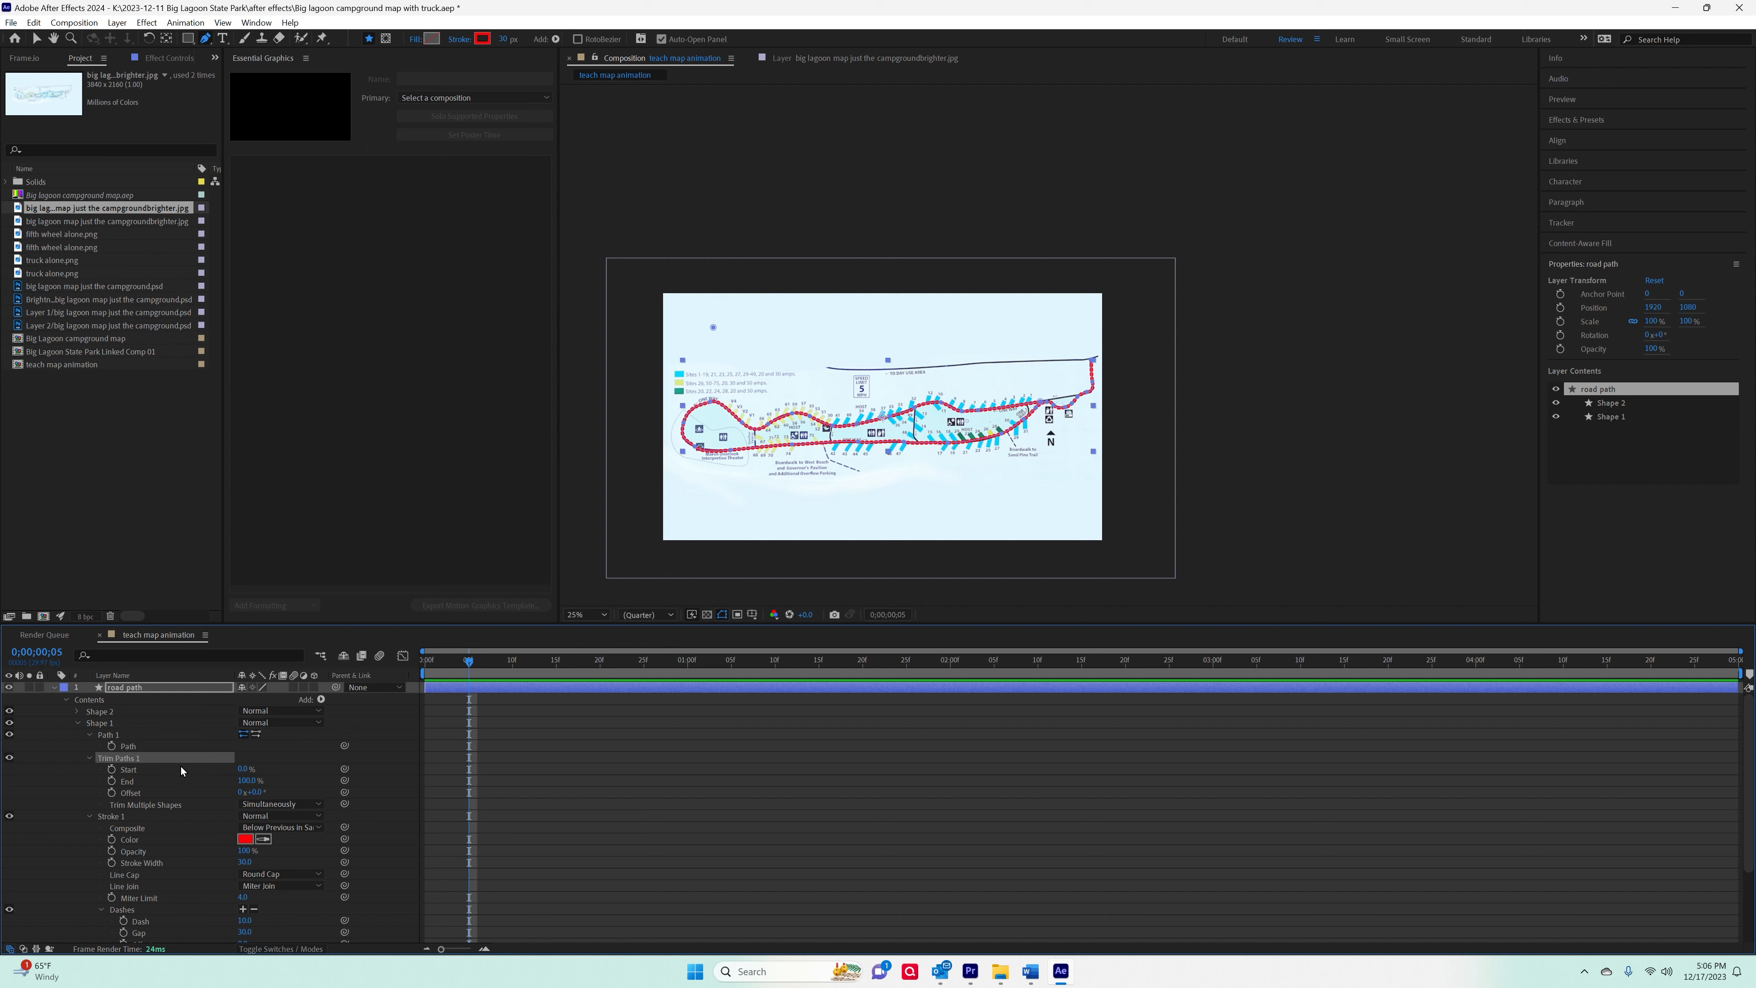
{"action": "left_click", "coordinate": [112, 769]}
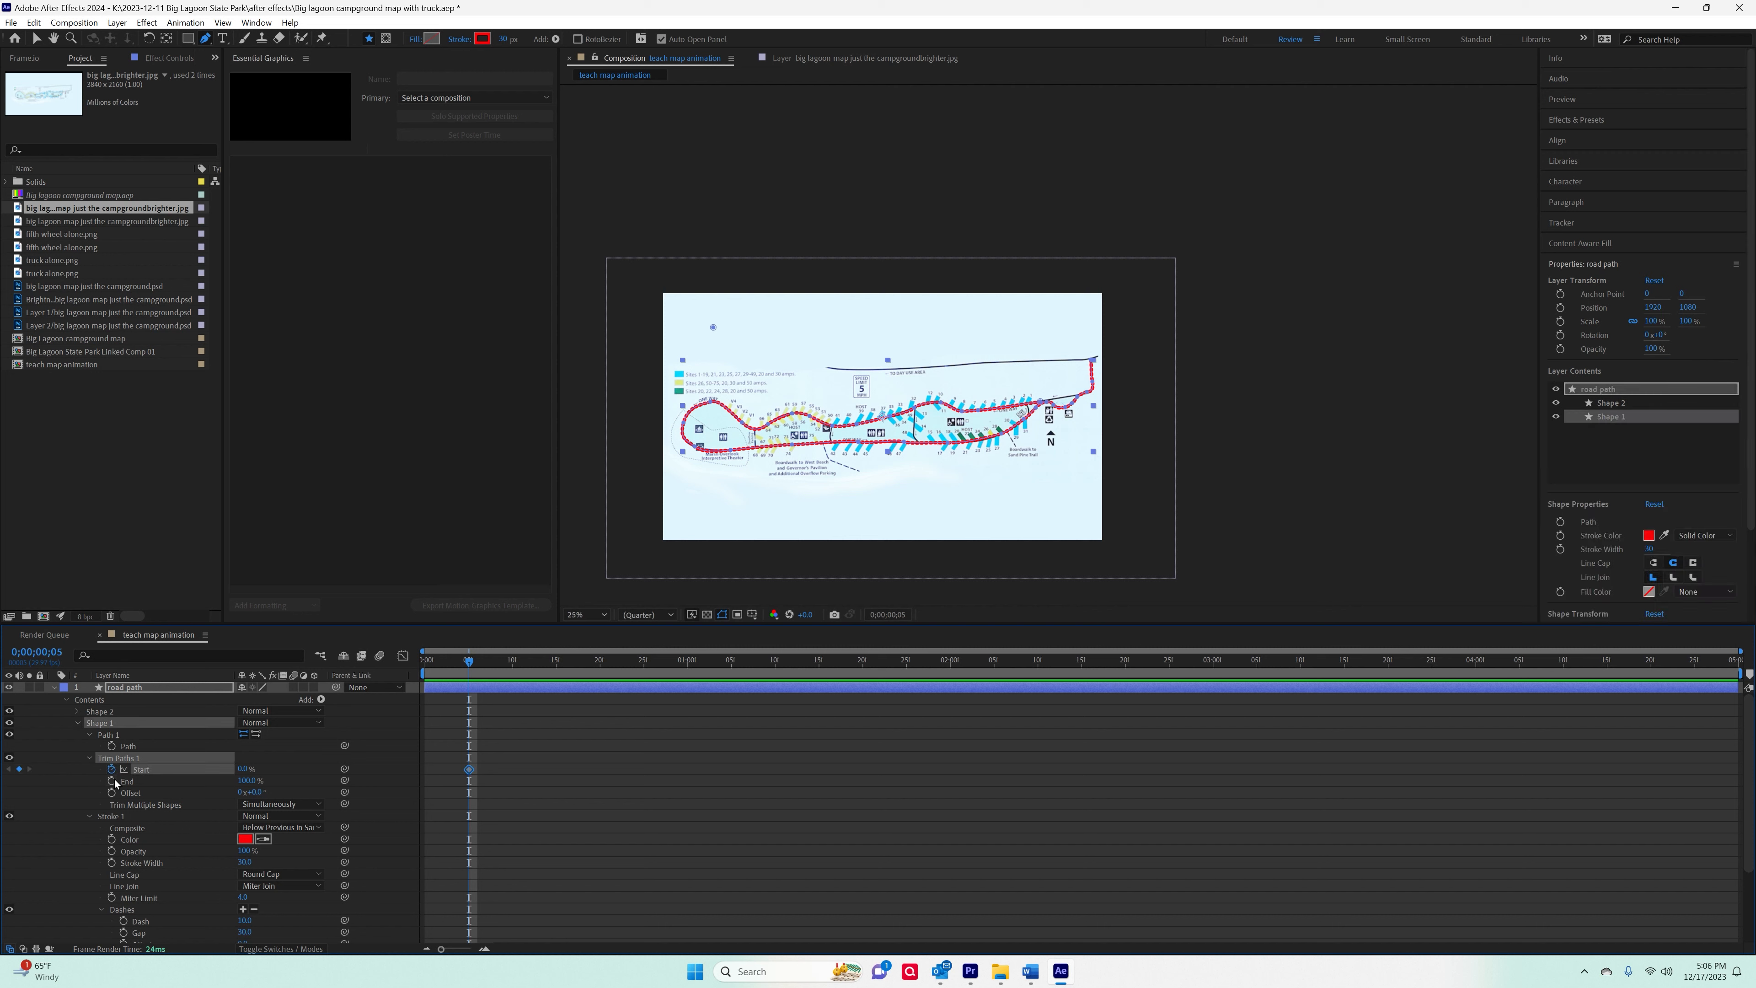
{"action": "left_click", "coordinate": [112, 781]}
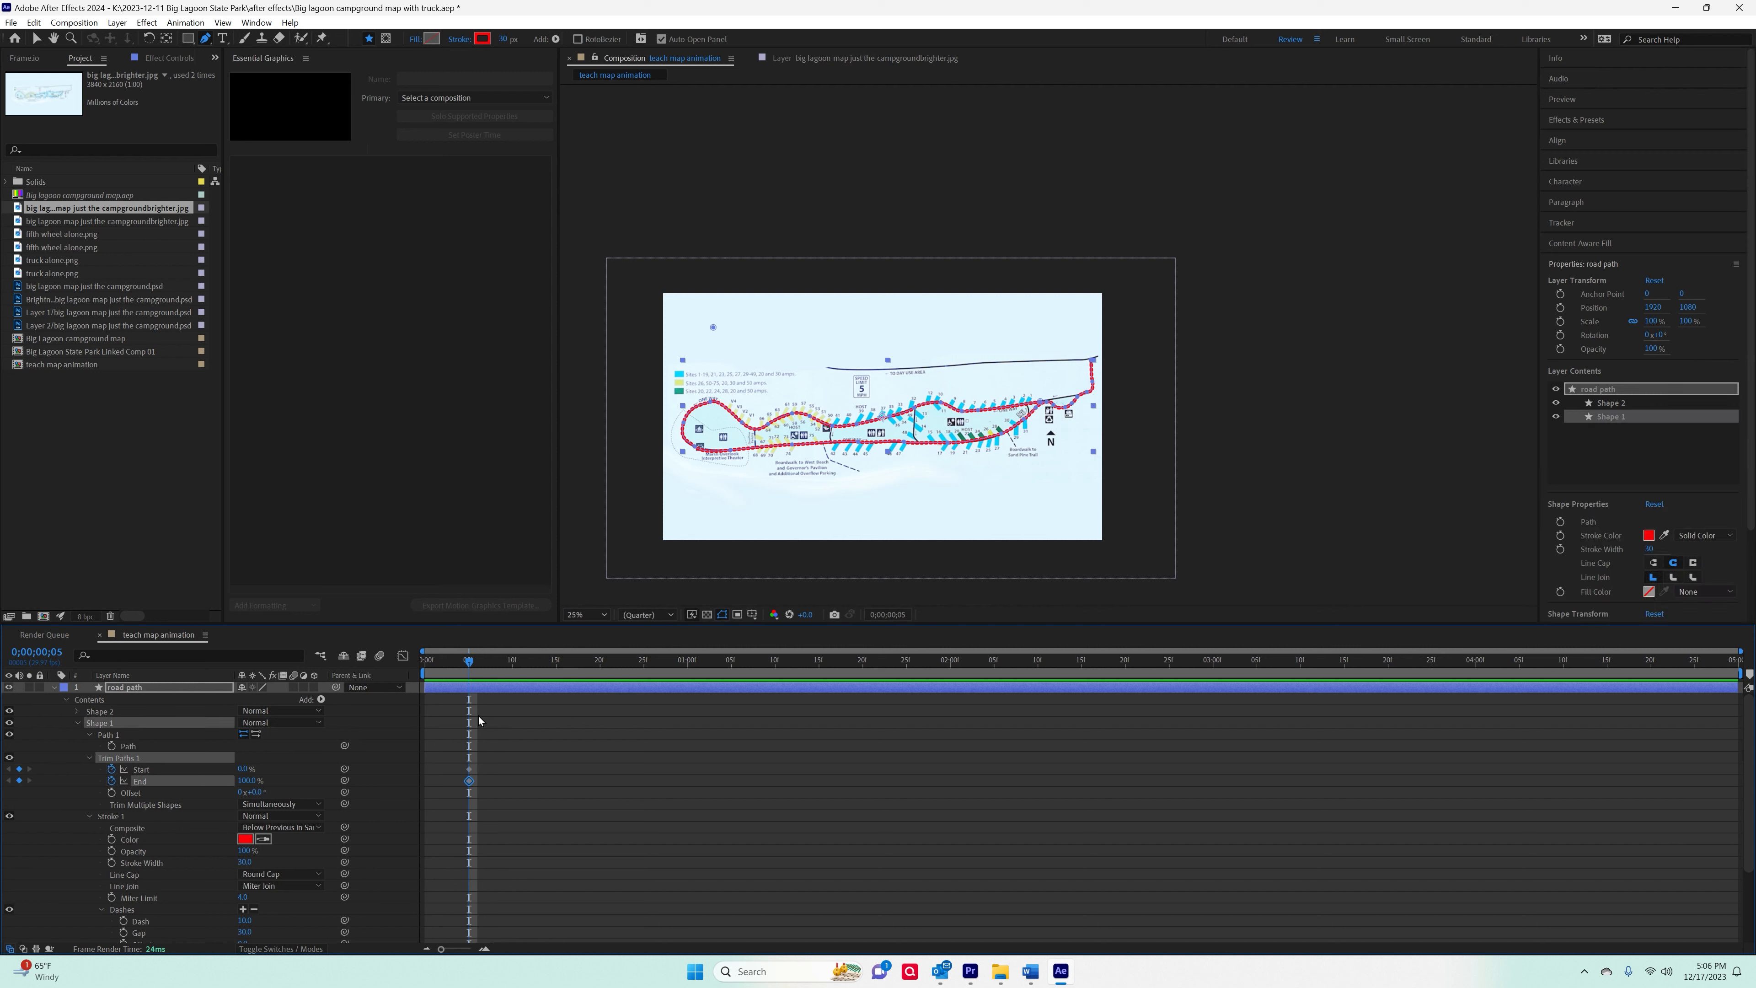
{"action": "key", "text": "ctrl+z"}
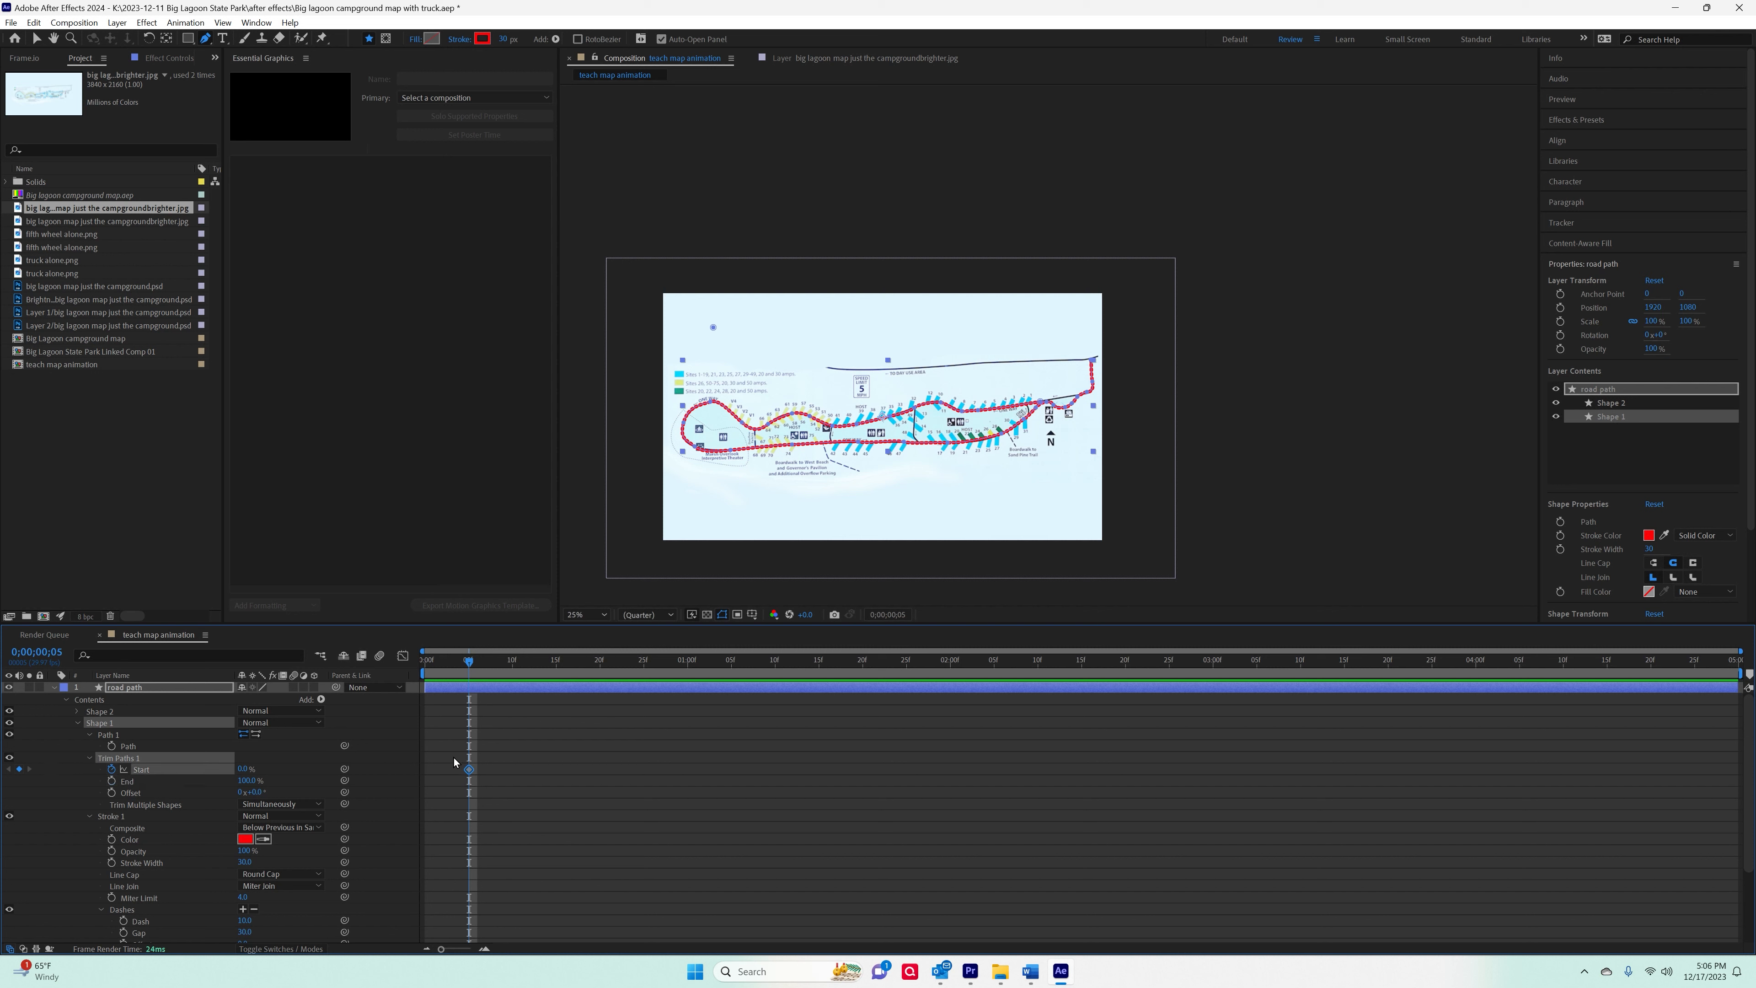
{"action": "key", "text": "ctrl+z"}
Turn on keyframing for Trim Paths 1's Start and End at 0;00;00;00, and set End to 0%.
{"action": "left_click_drag", "start_coordinate": [472, 660], "coordinate": [425, 660]}
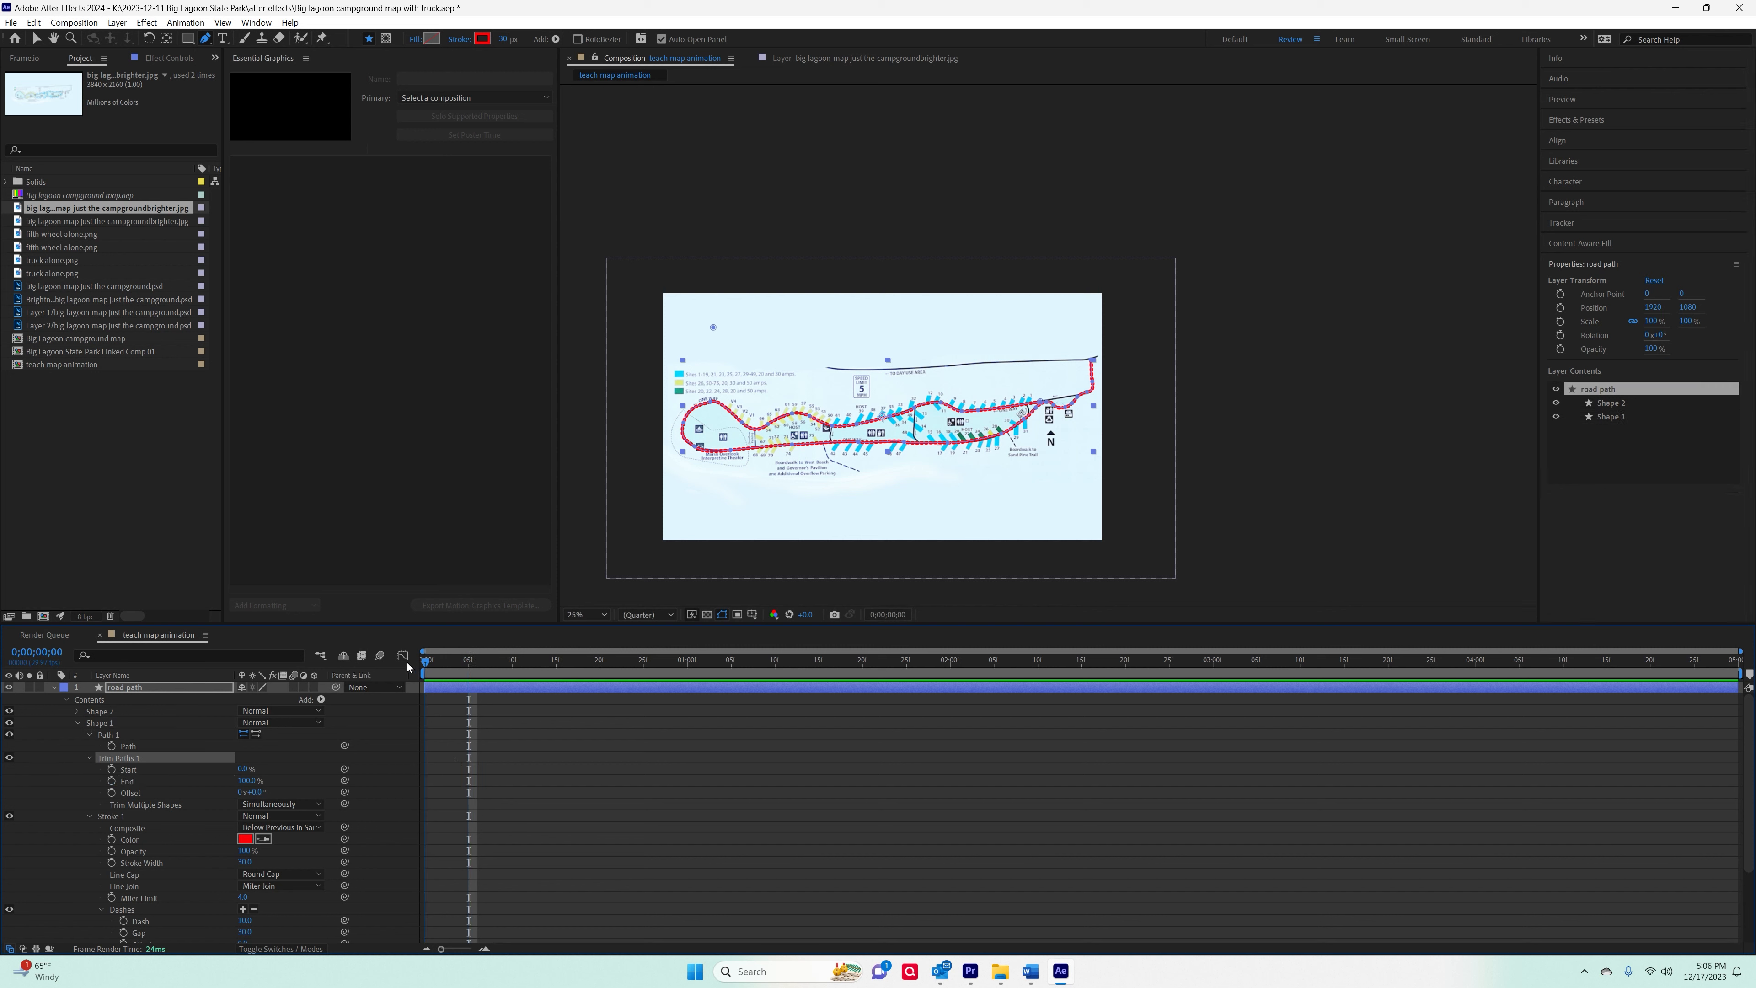
{"action": "left_click", "coordinate": [111, 780]}
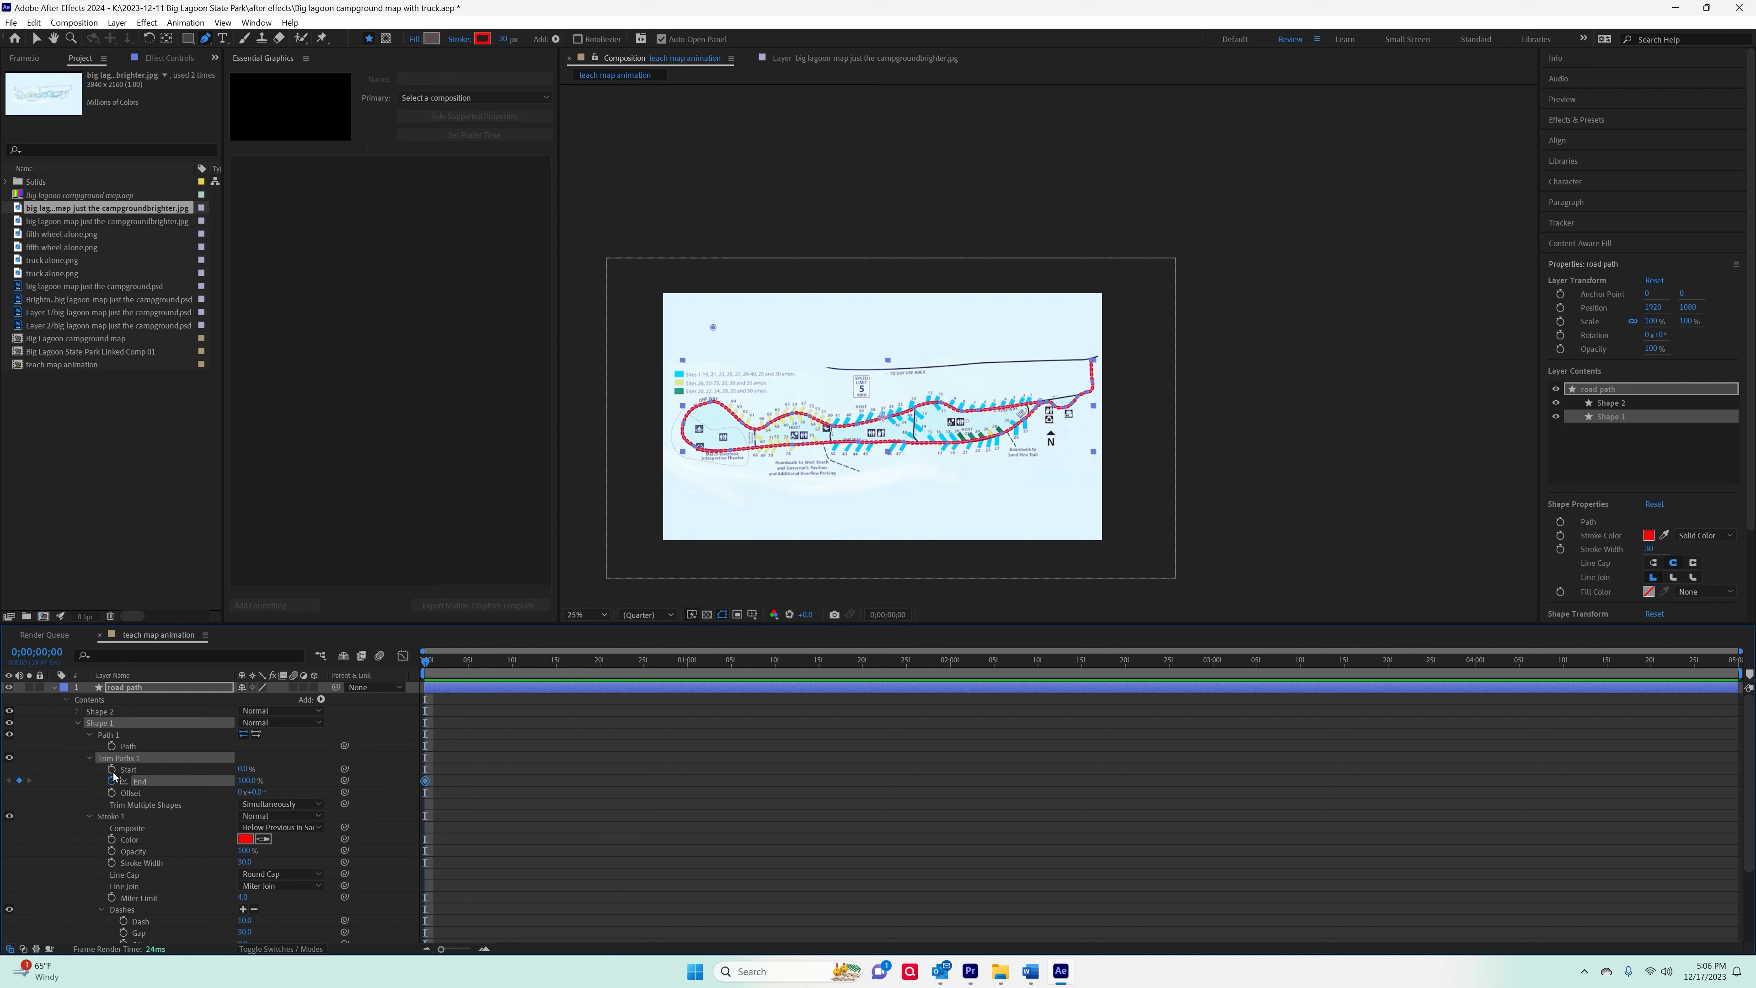
{"action": "left_click", "coordinate": [112, 769]}
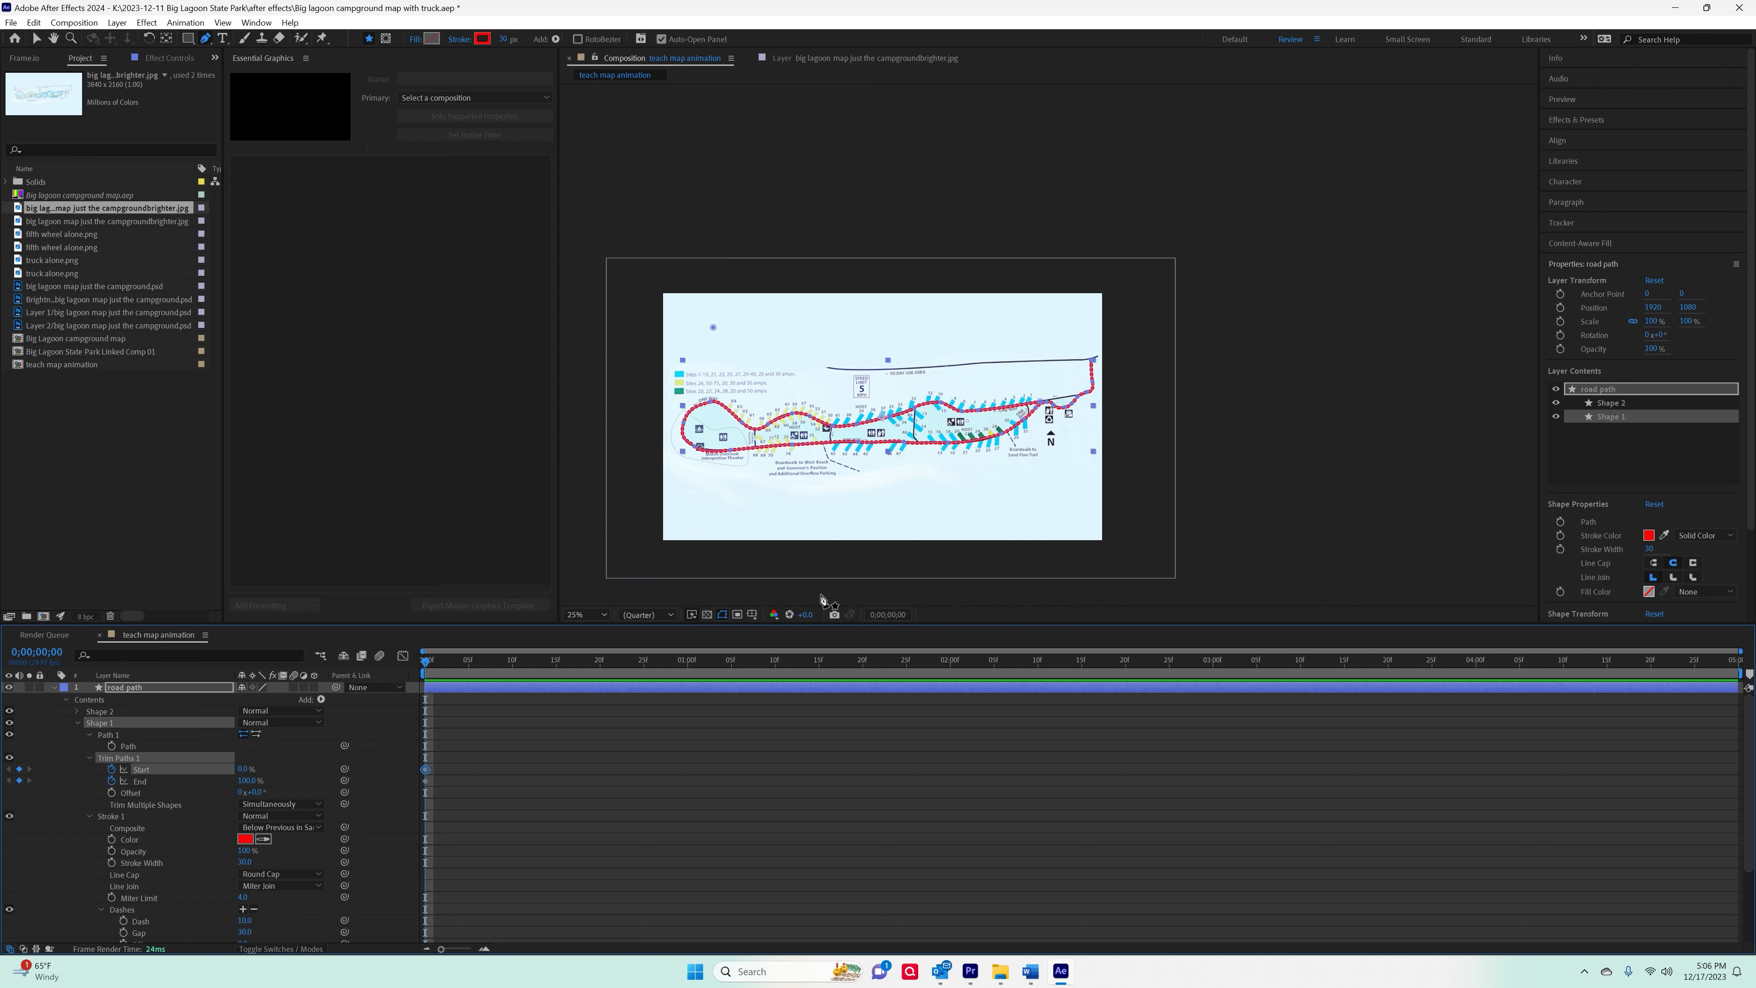
{"action": "left_click_drag", "start_coordinate": [249, 780], "coordinate": [168, 795]}
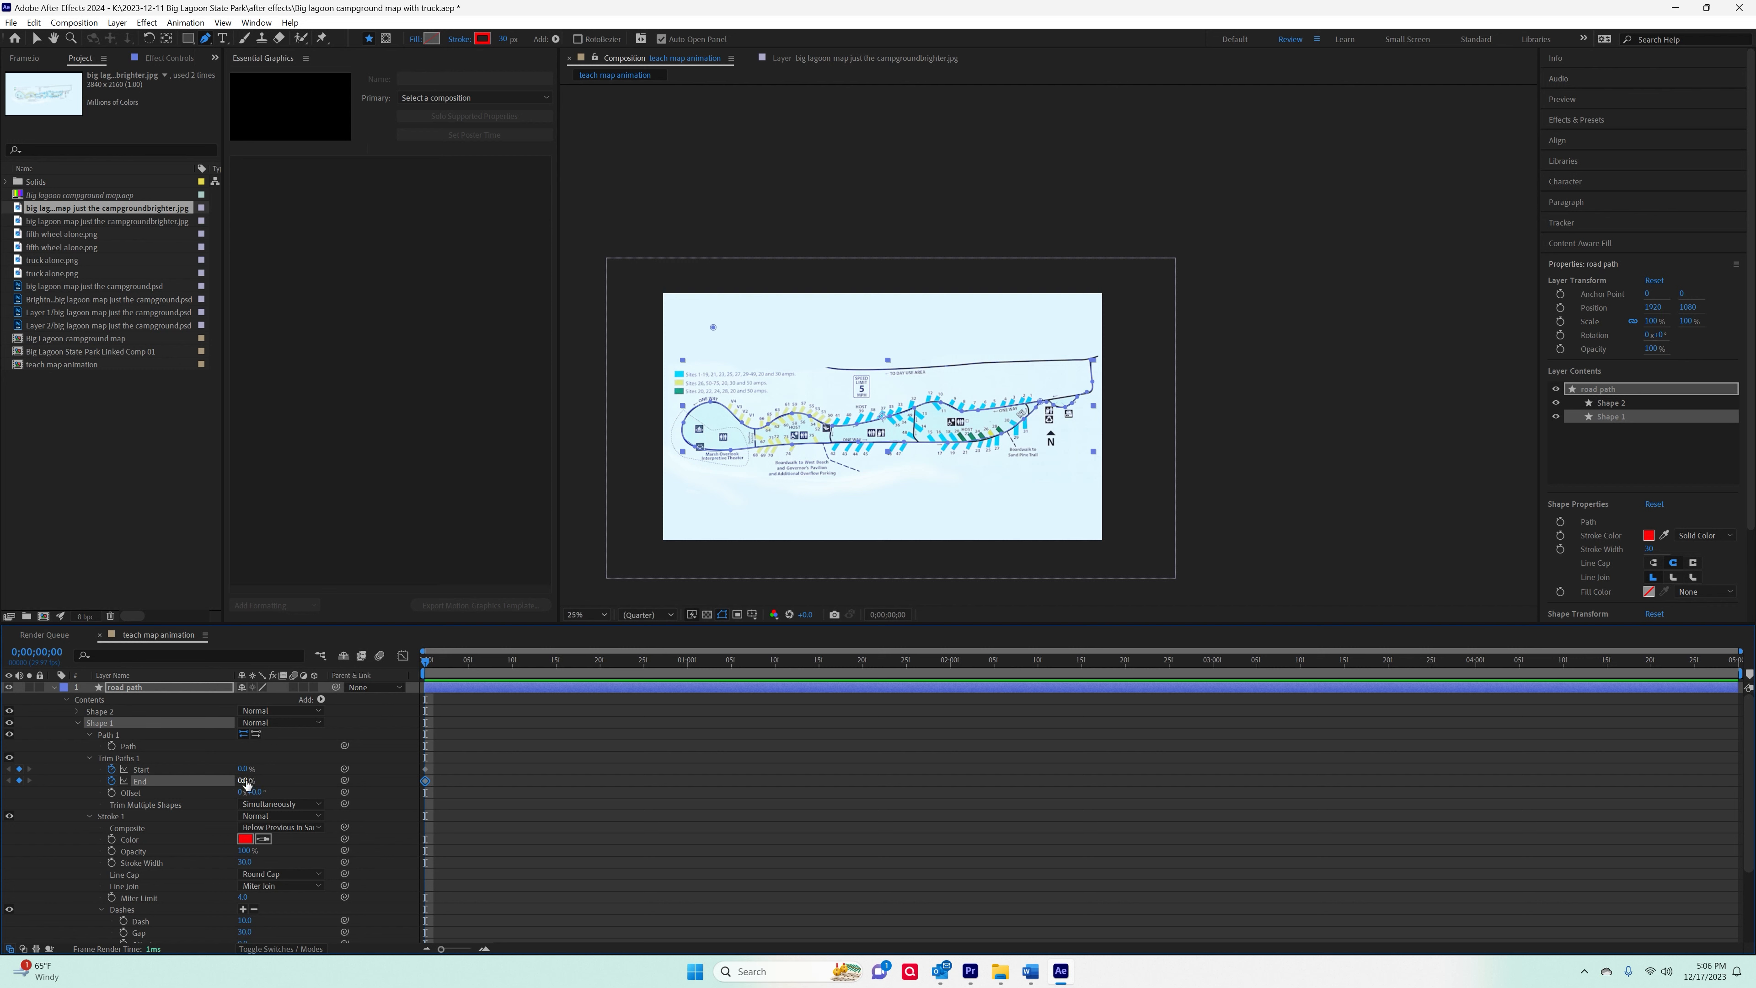
{"action": "left_click", "coordinate": [431, 661]}
{"action": "mouse_move", "coordinate": [431, 661]}
{"action": "left_mouse_down"}
{"action": "mouse_move", "coordinate": [460, 662]}
{"action": "mouse_move", "coordinate": [417, 682]}
{"action": "left_mouse_up"}
{"action": "left_click_drag", "start_coordinate": [242, 781], "coordinate": [260, 783]}
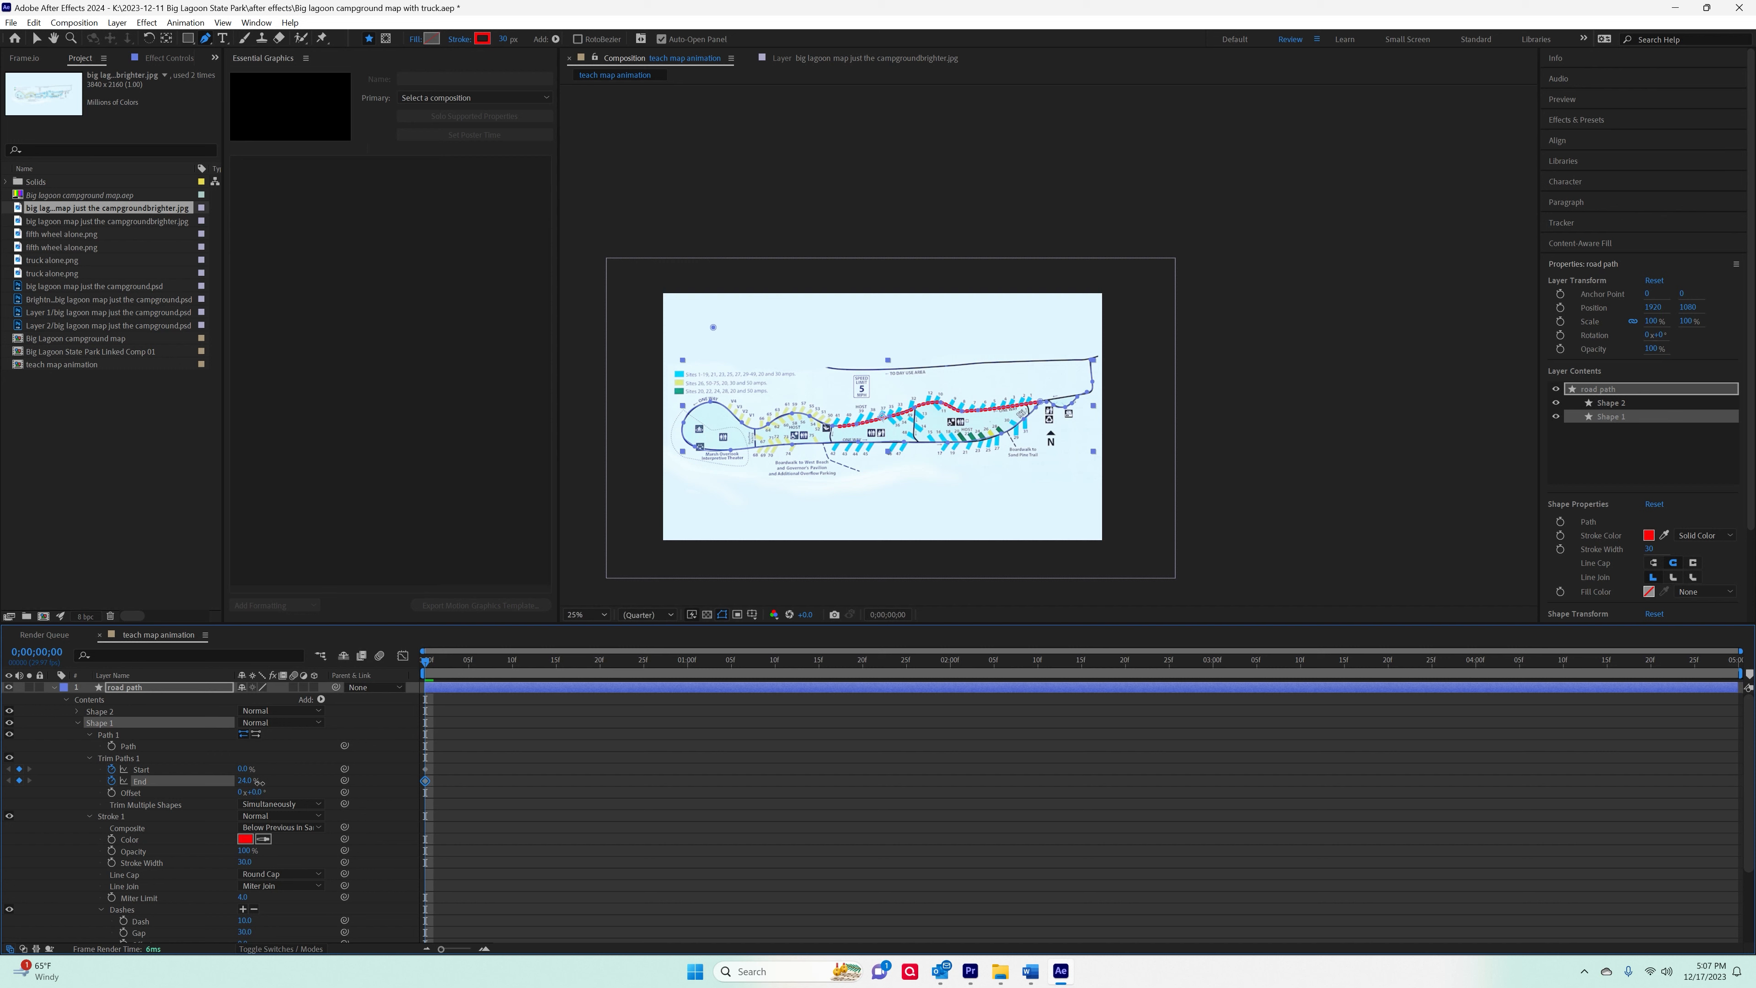
{"action": "left_click_drag", "start_coordinate": [260, 782], "coordinate": [242, 782]}
Keyframe Trim Paths 1's End at about 25% at 0;00;03;00, and preview the dotted line drawing on from the start.
{"action": "left_click_drag", "start_coordinate": [427, 670], "coordinate": [1212, 803]}
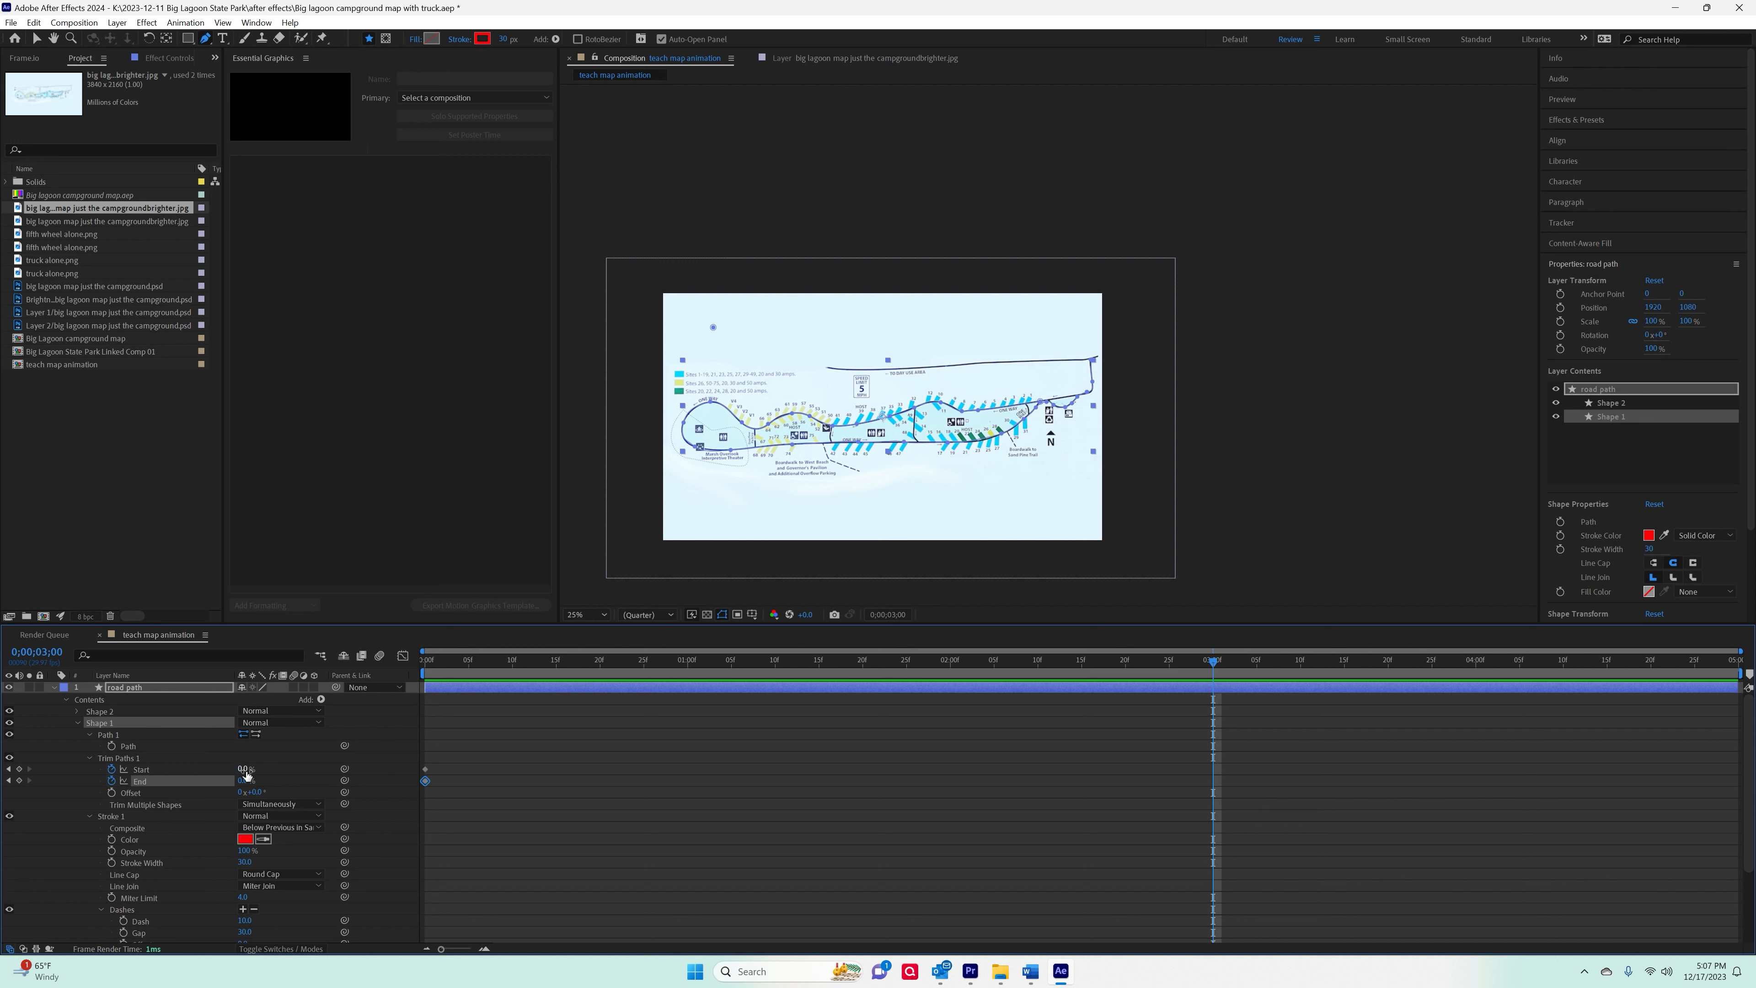
{"action": "left_click_drag", "start_coordinate": [243, 780], "coordinate": [261, 780]}
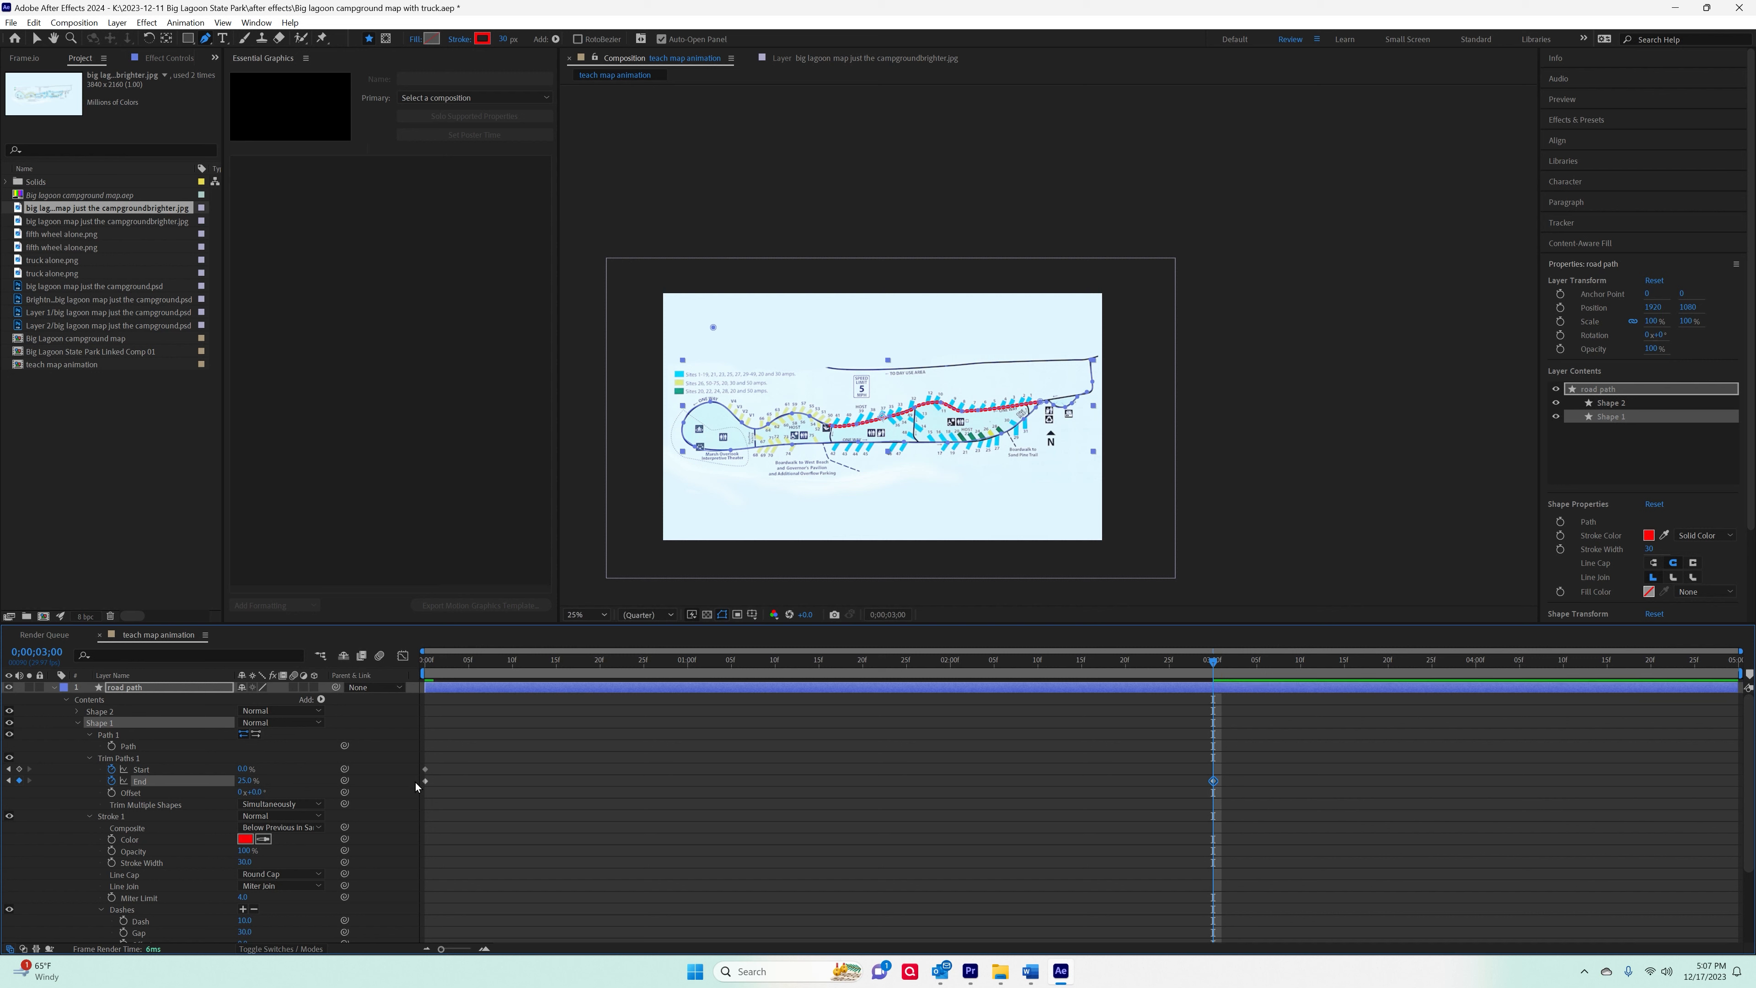
{"action": "left_click_drag", "start_coordinate": [1214, 661], "coordinate": [417, 676]}
{"action": "key", "text": "space"}
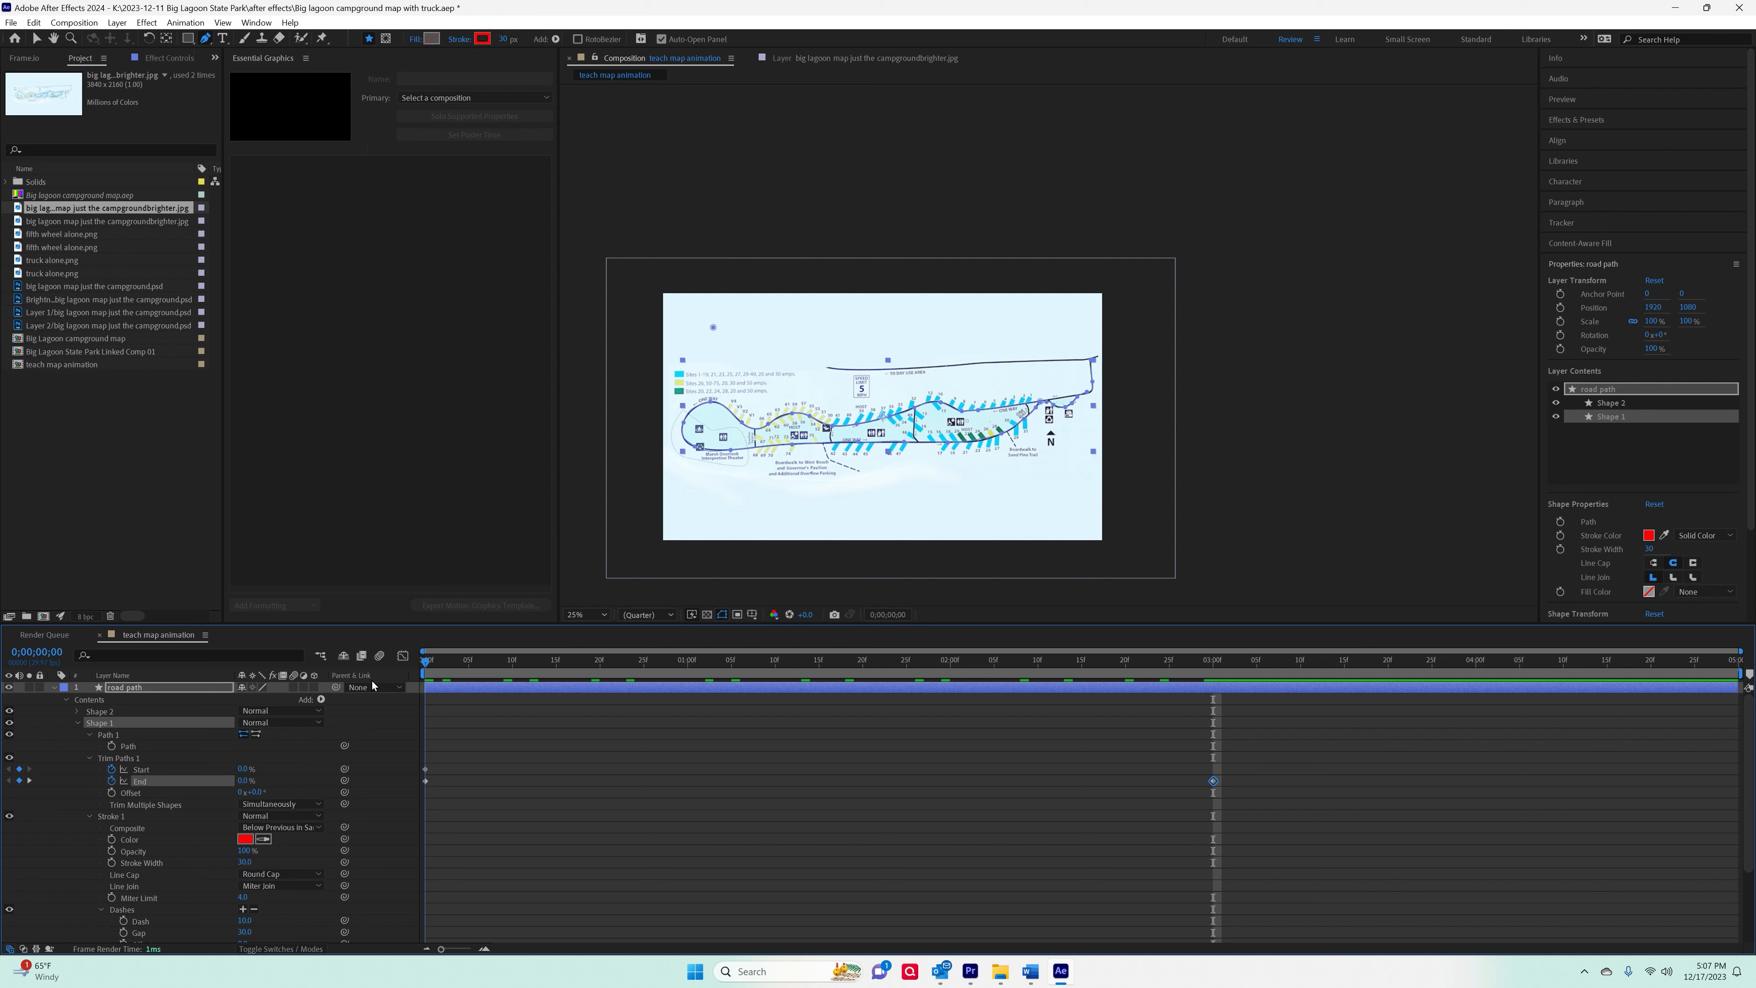
{"action": "left_click_drag", "start_coordinate": [1128, 770], "coordinate": [382, 704]}
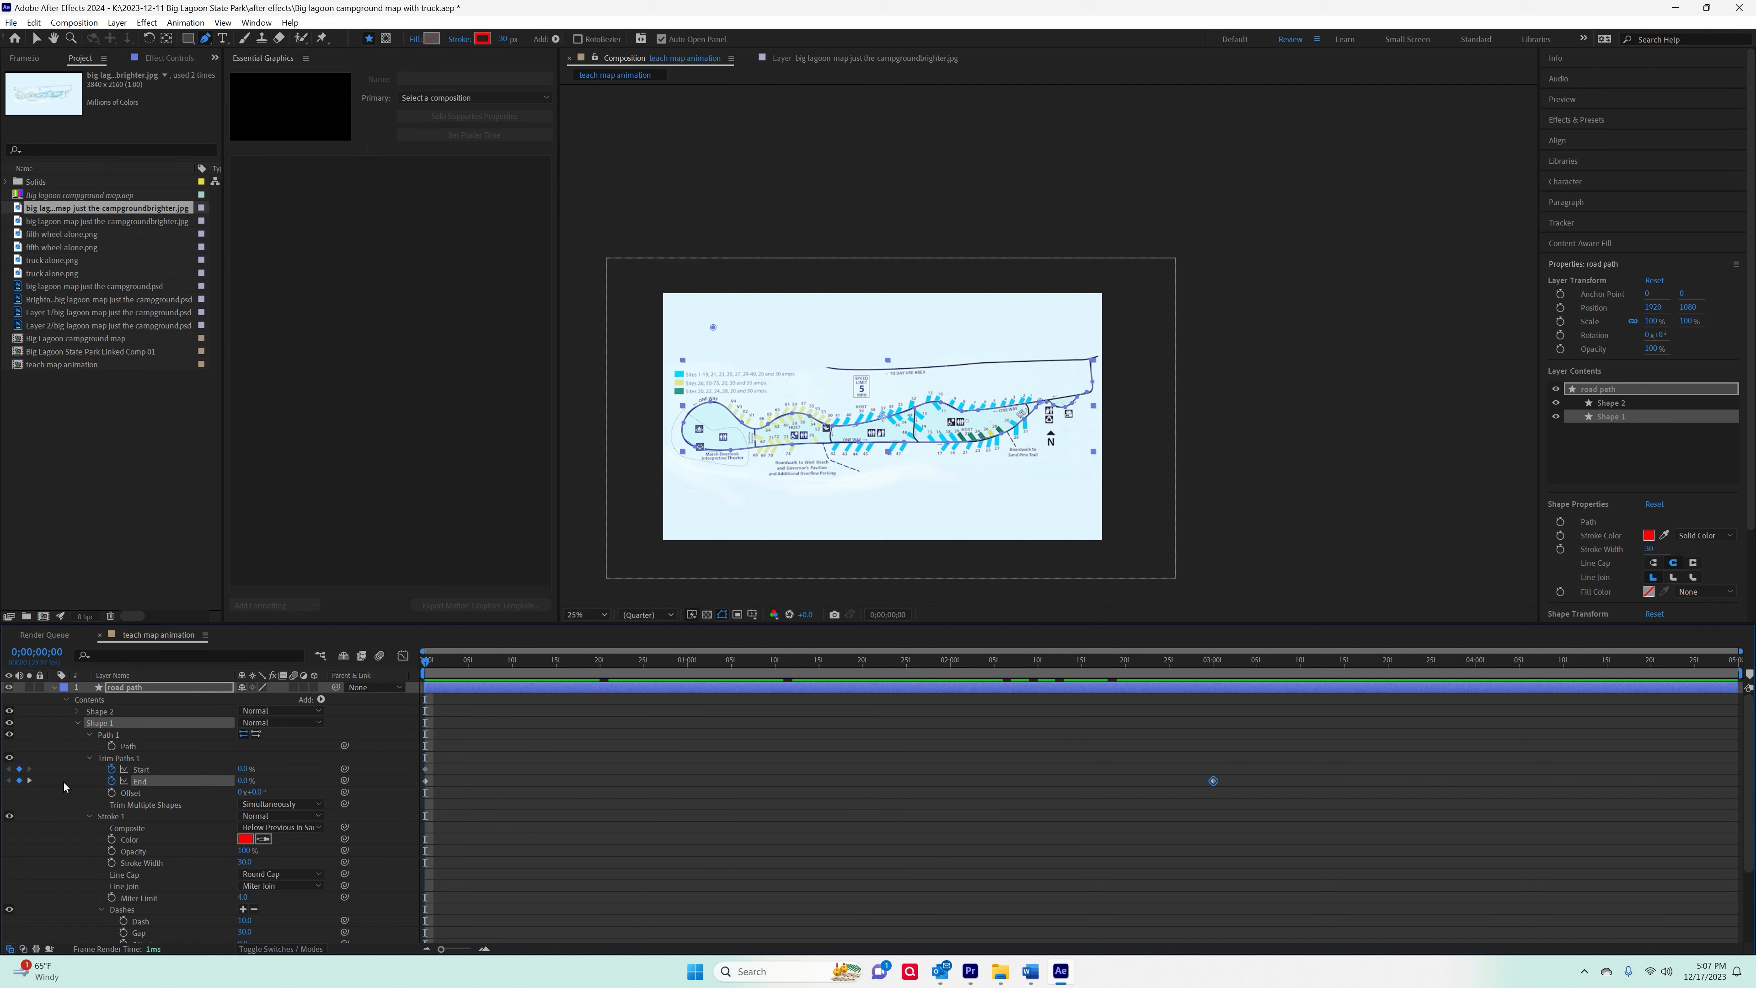
Duplicate Shape 1 within the road path layer and hide the original Shape 1.
{"action": "left_click", "coordinate": [77, 722]}
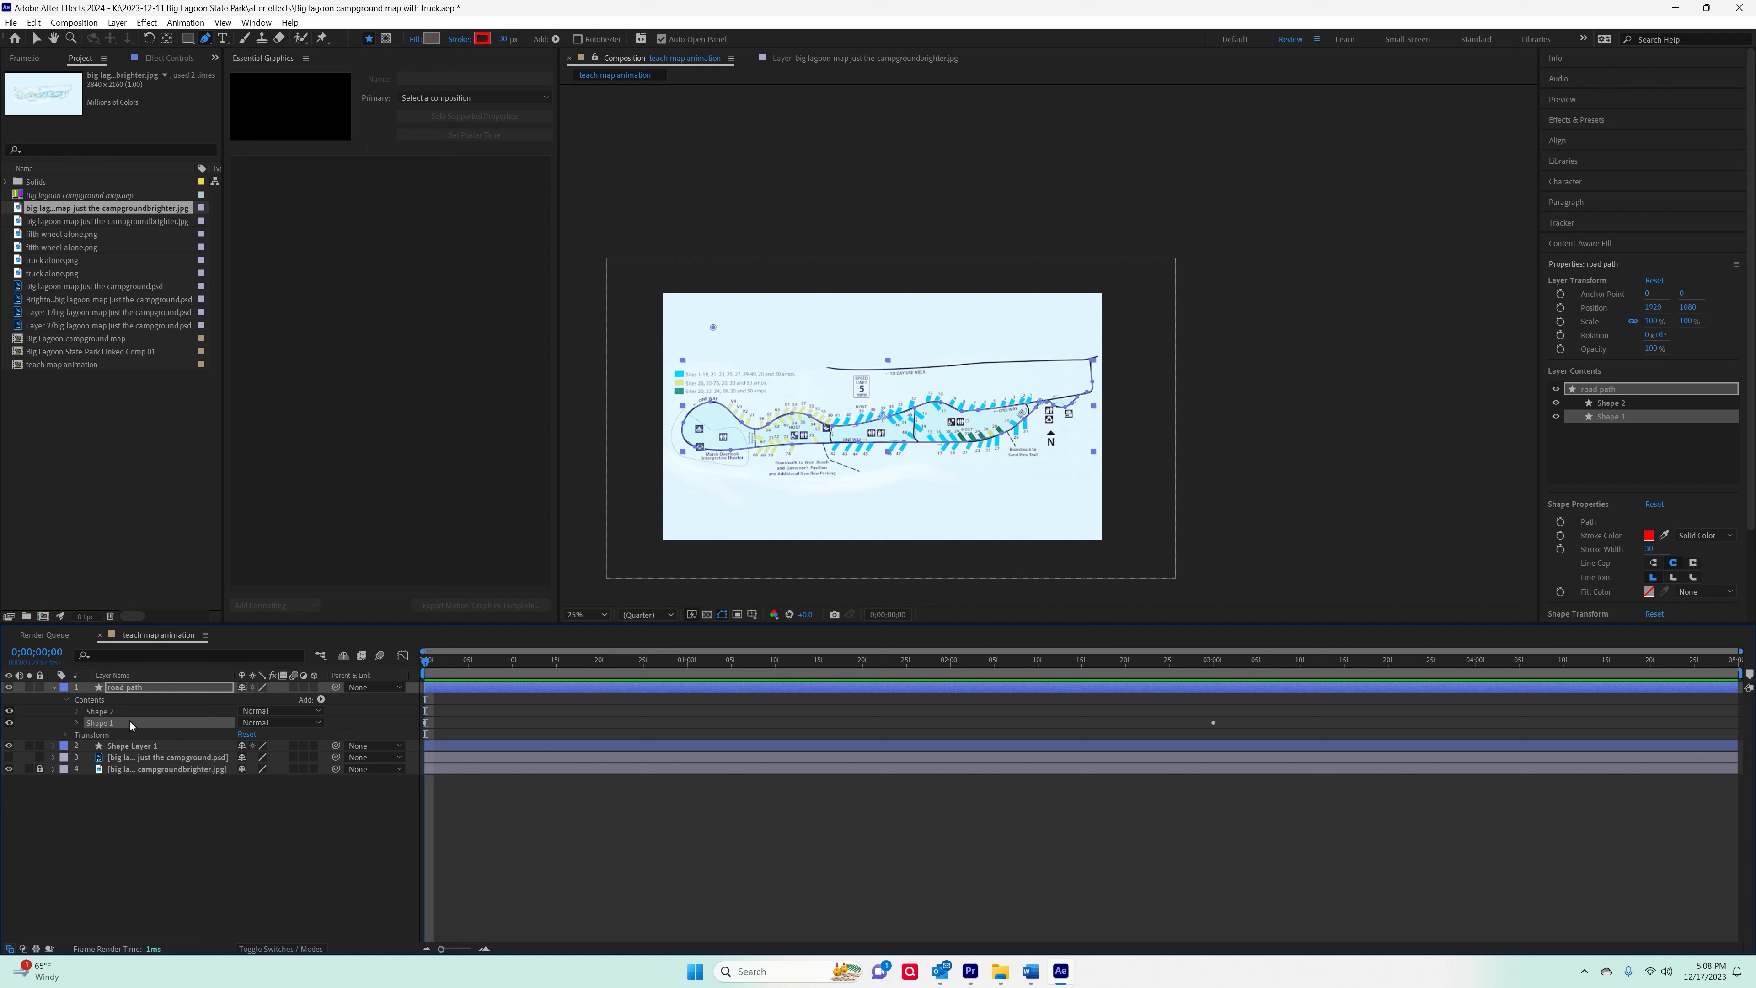
{"action": "left_click", "coordinate": [150, 702]}
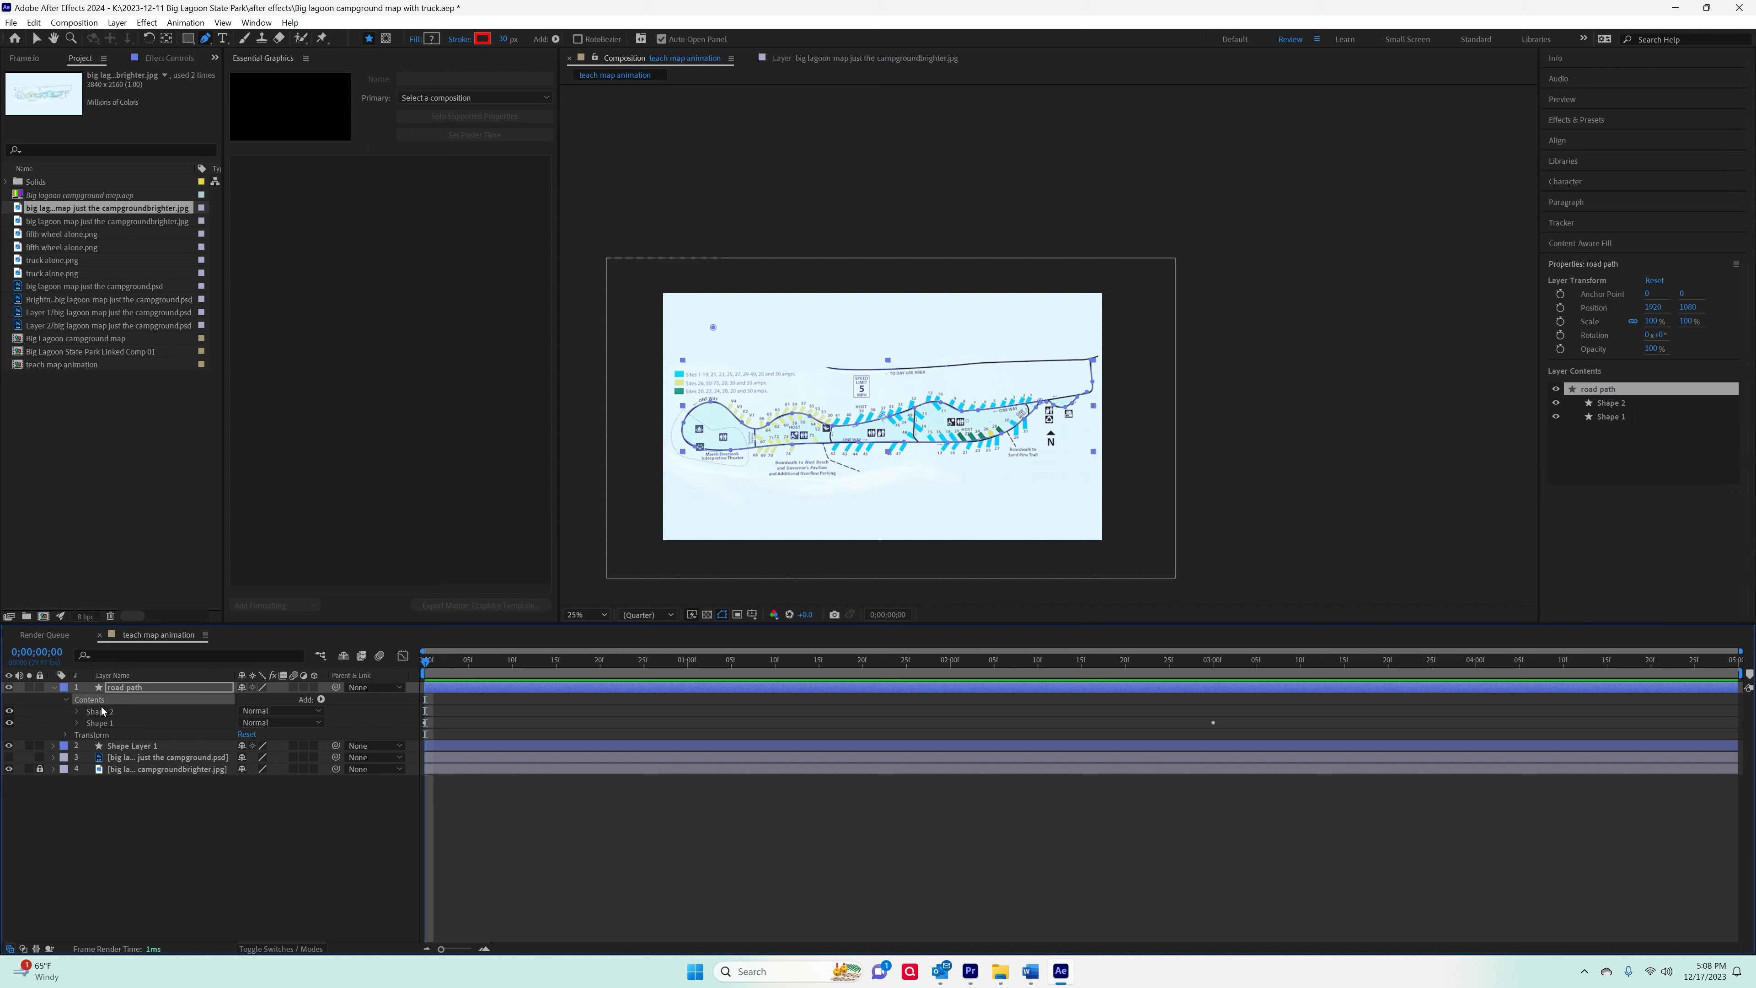
{"action": "left_click", "coordinate": [99, 724]}
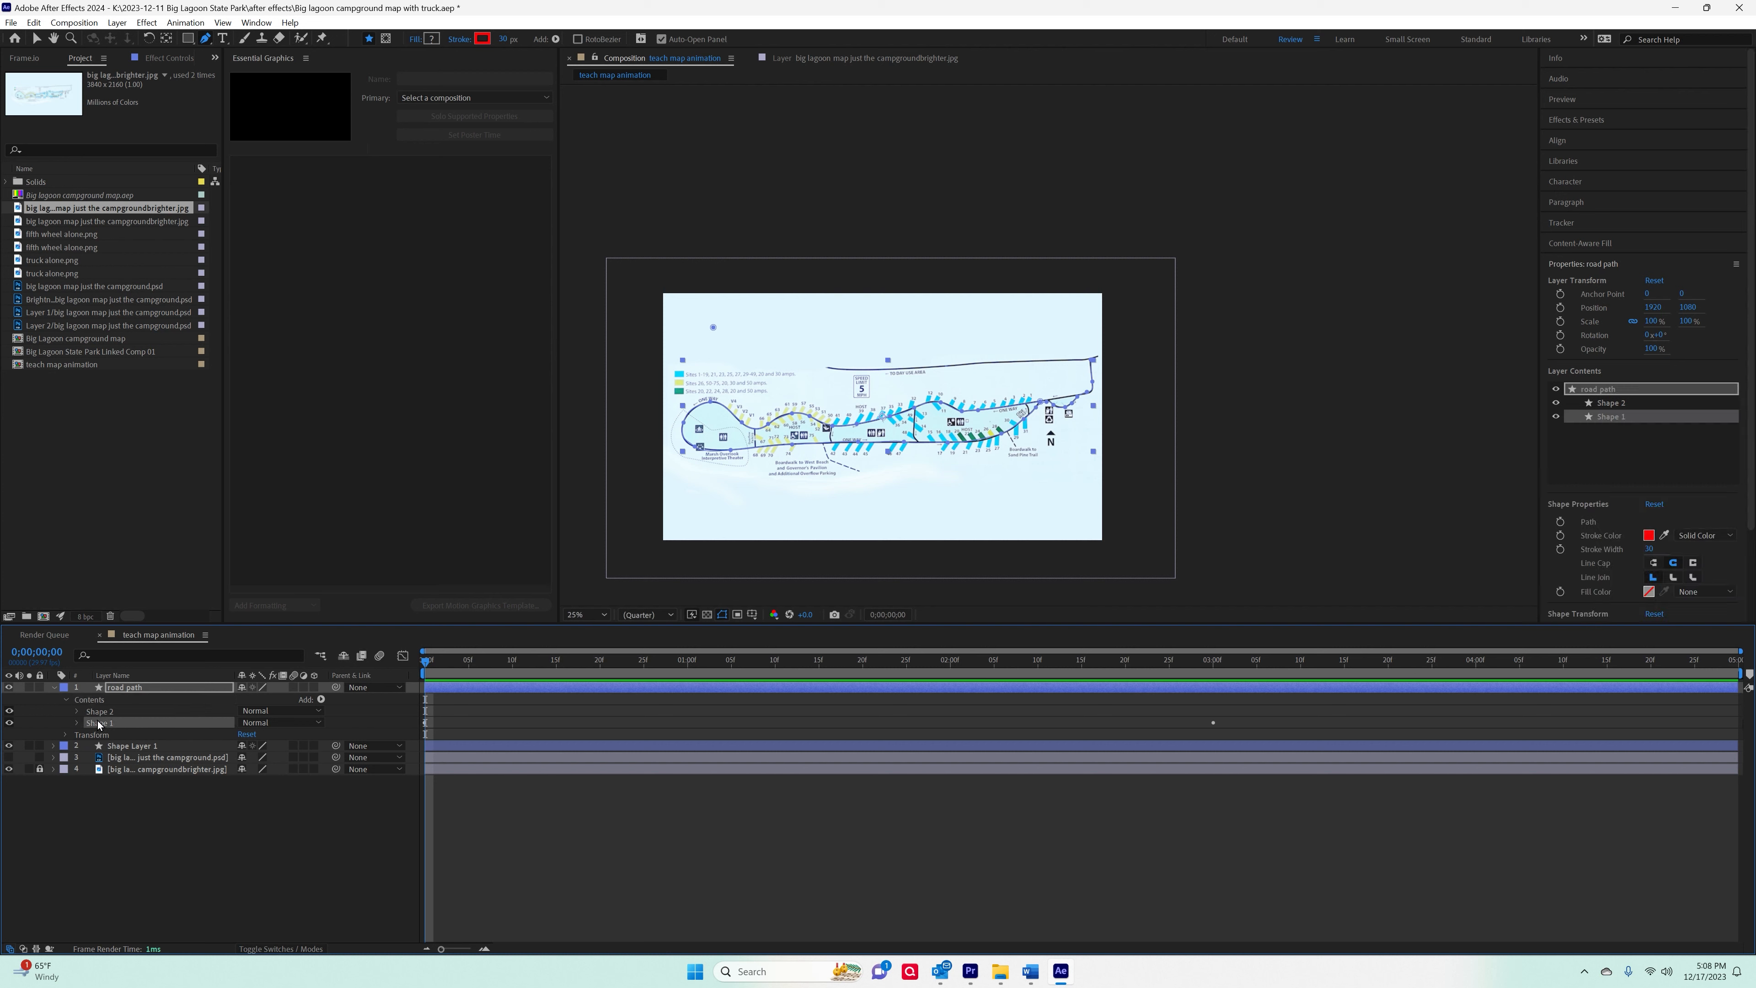
{"action": "right_click", "coordinate": [98, 725]}
{"action": "left_click", "coordinate": [94, 723]}
{"action": "key", "text": "ctrl+d"}
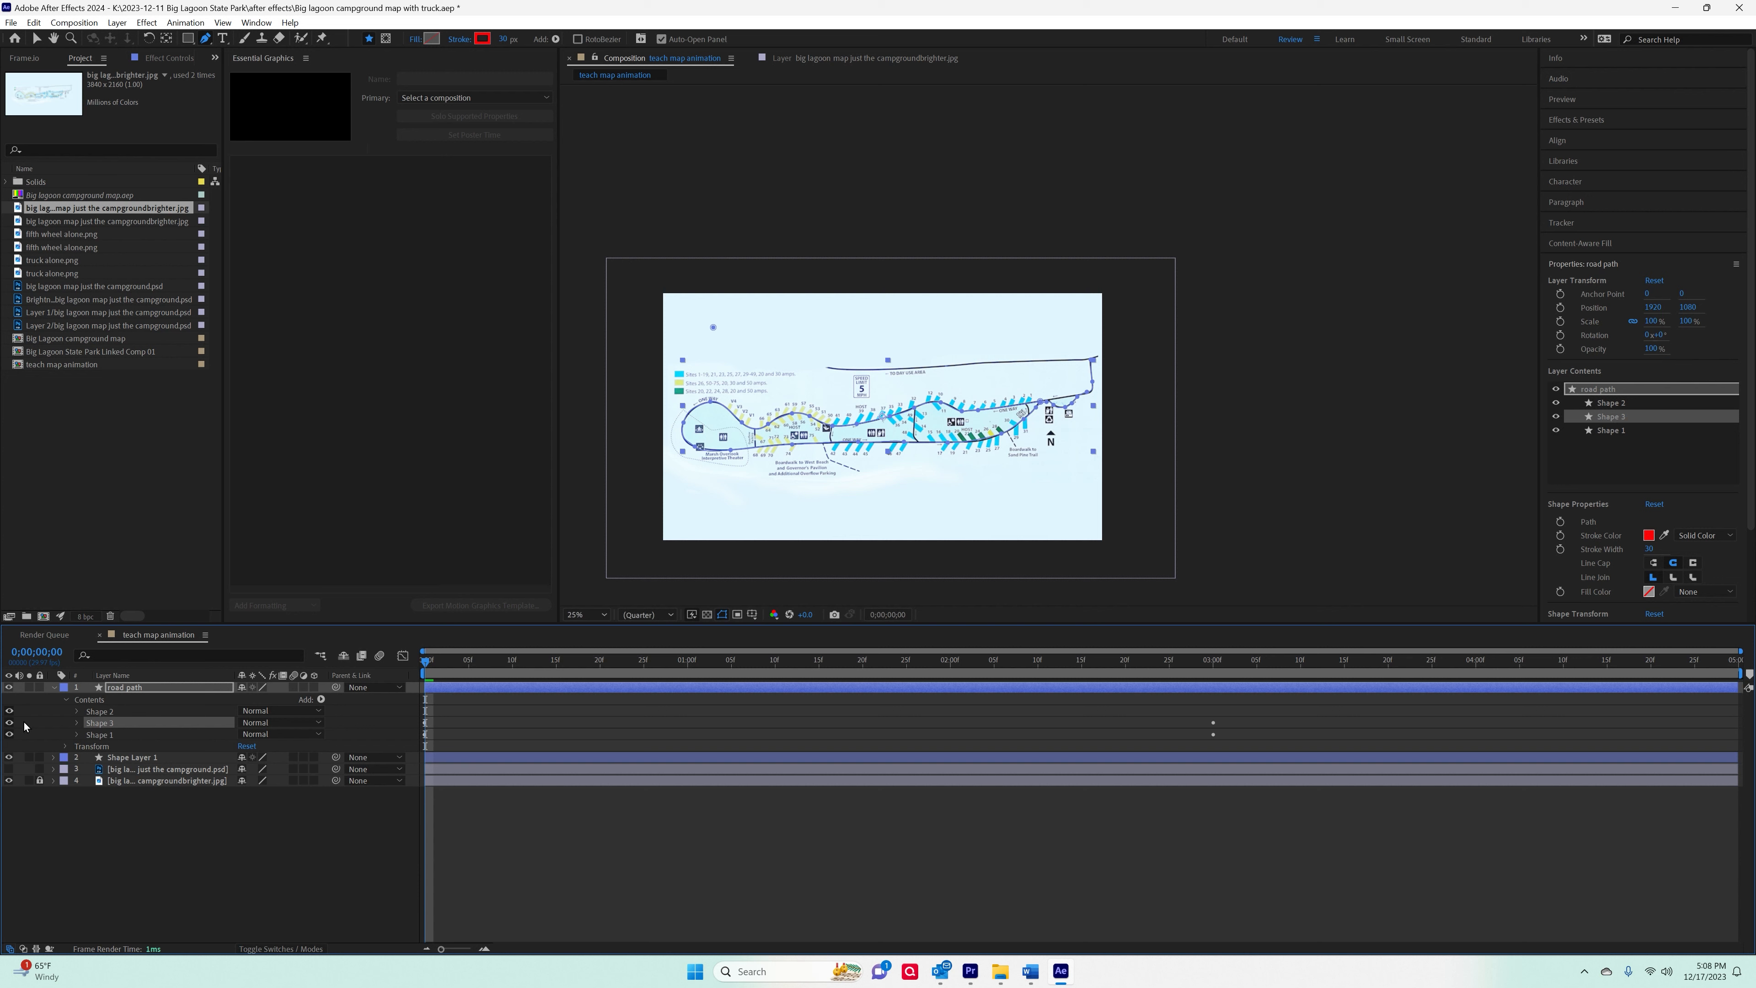
{"action": "left_click", "coordinate": [9, 734]}
Reveal the Trim Paths 1 properties of the duplicated Shape 3 in the road path layer.
{"action": "left_click", "coordinate": [77, 722]}
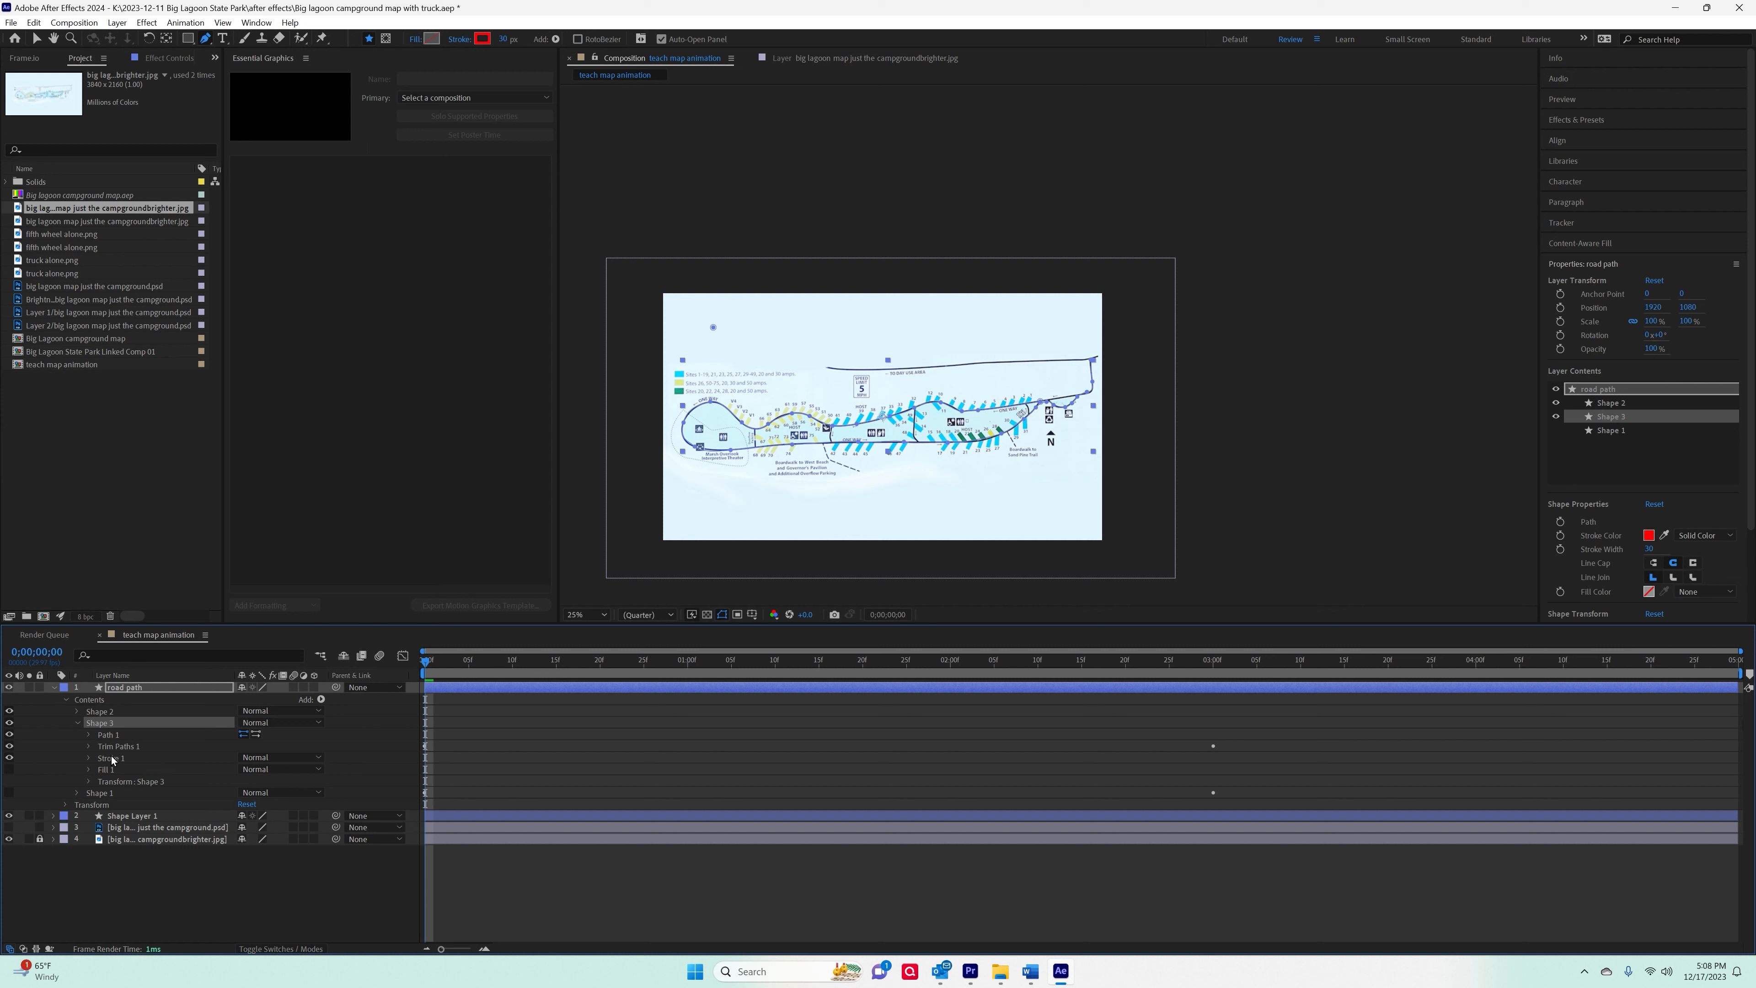
{"action": "key", "text": "u"}
{"action": "key", "text": "u"}
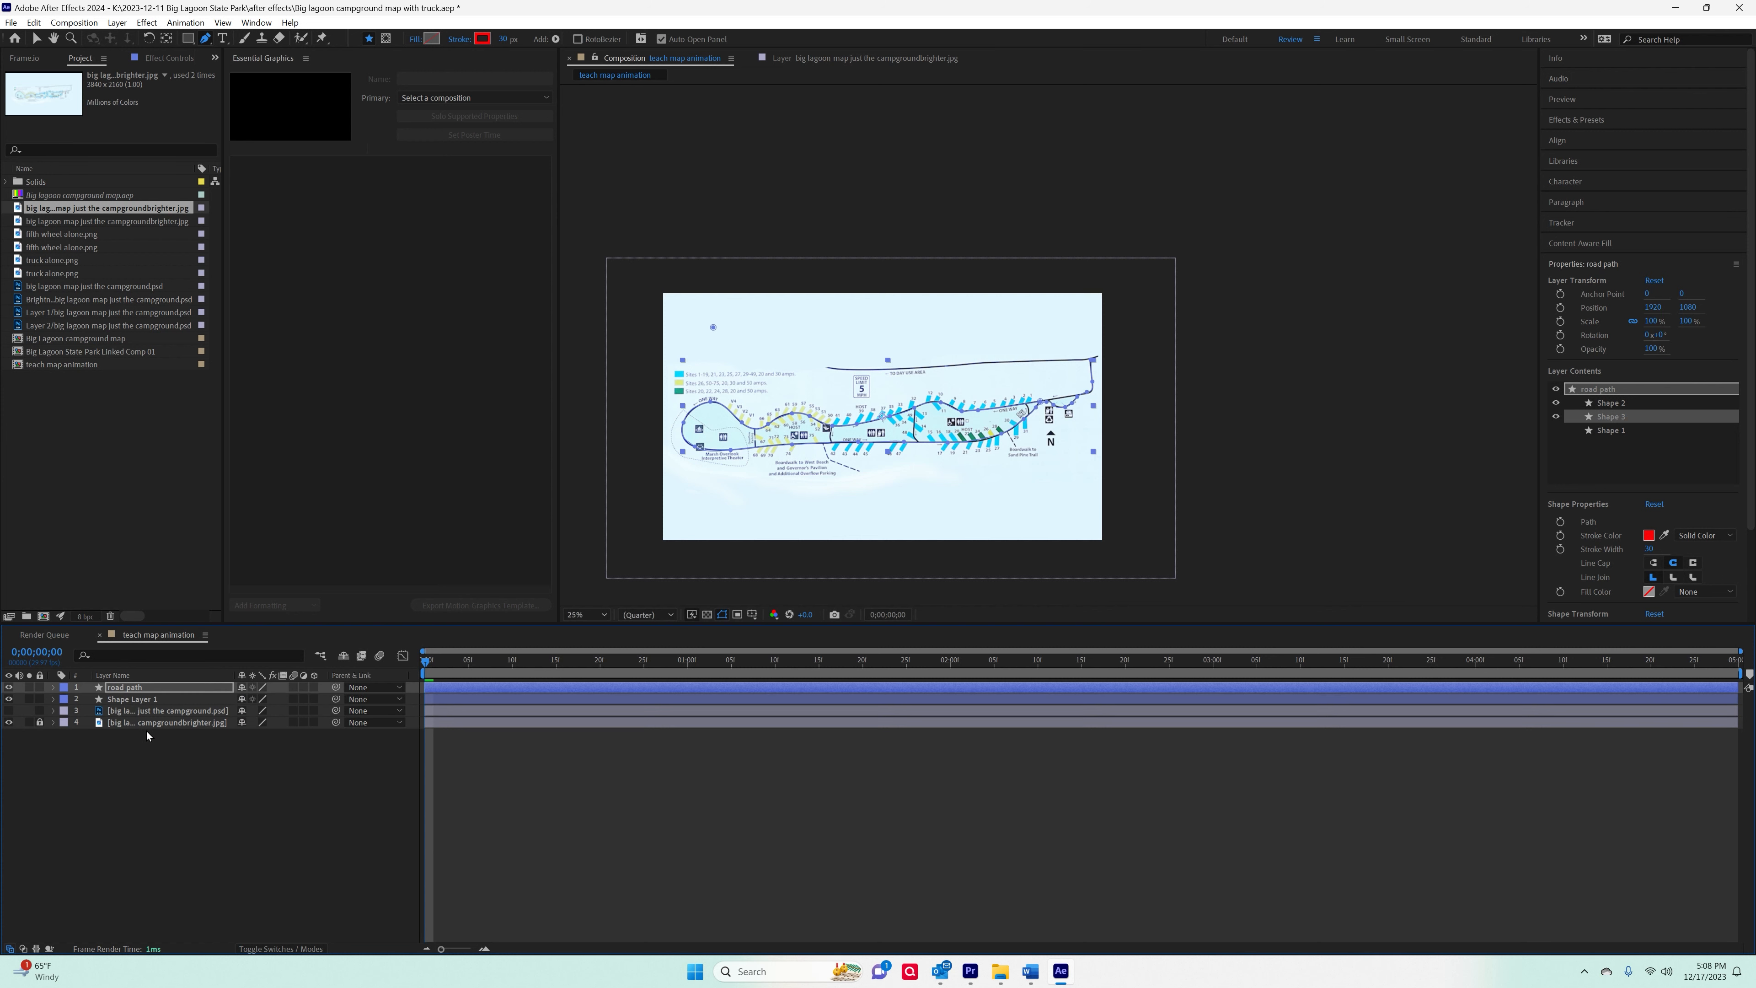
{"action": "key", "text": "u"}
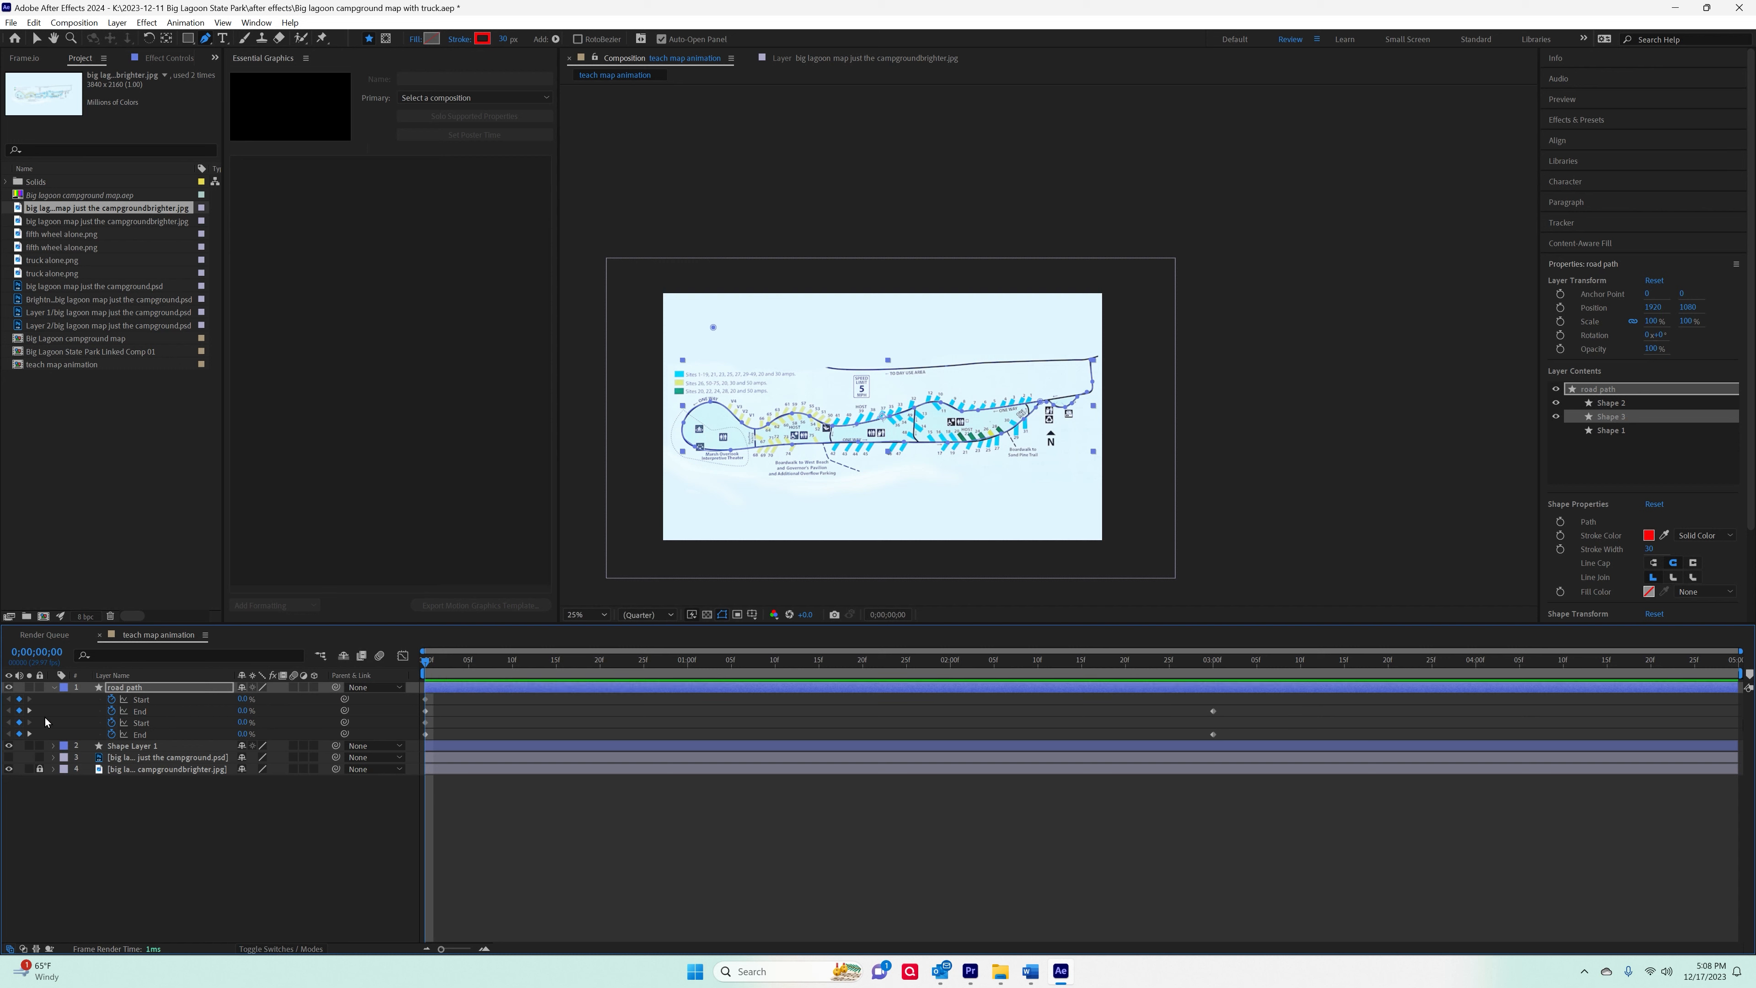
{"action": "key", "text": "u"}
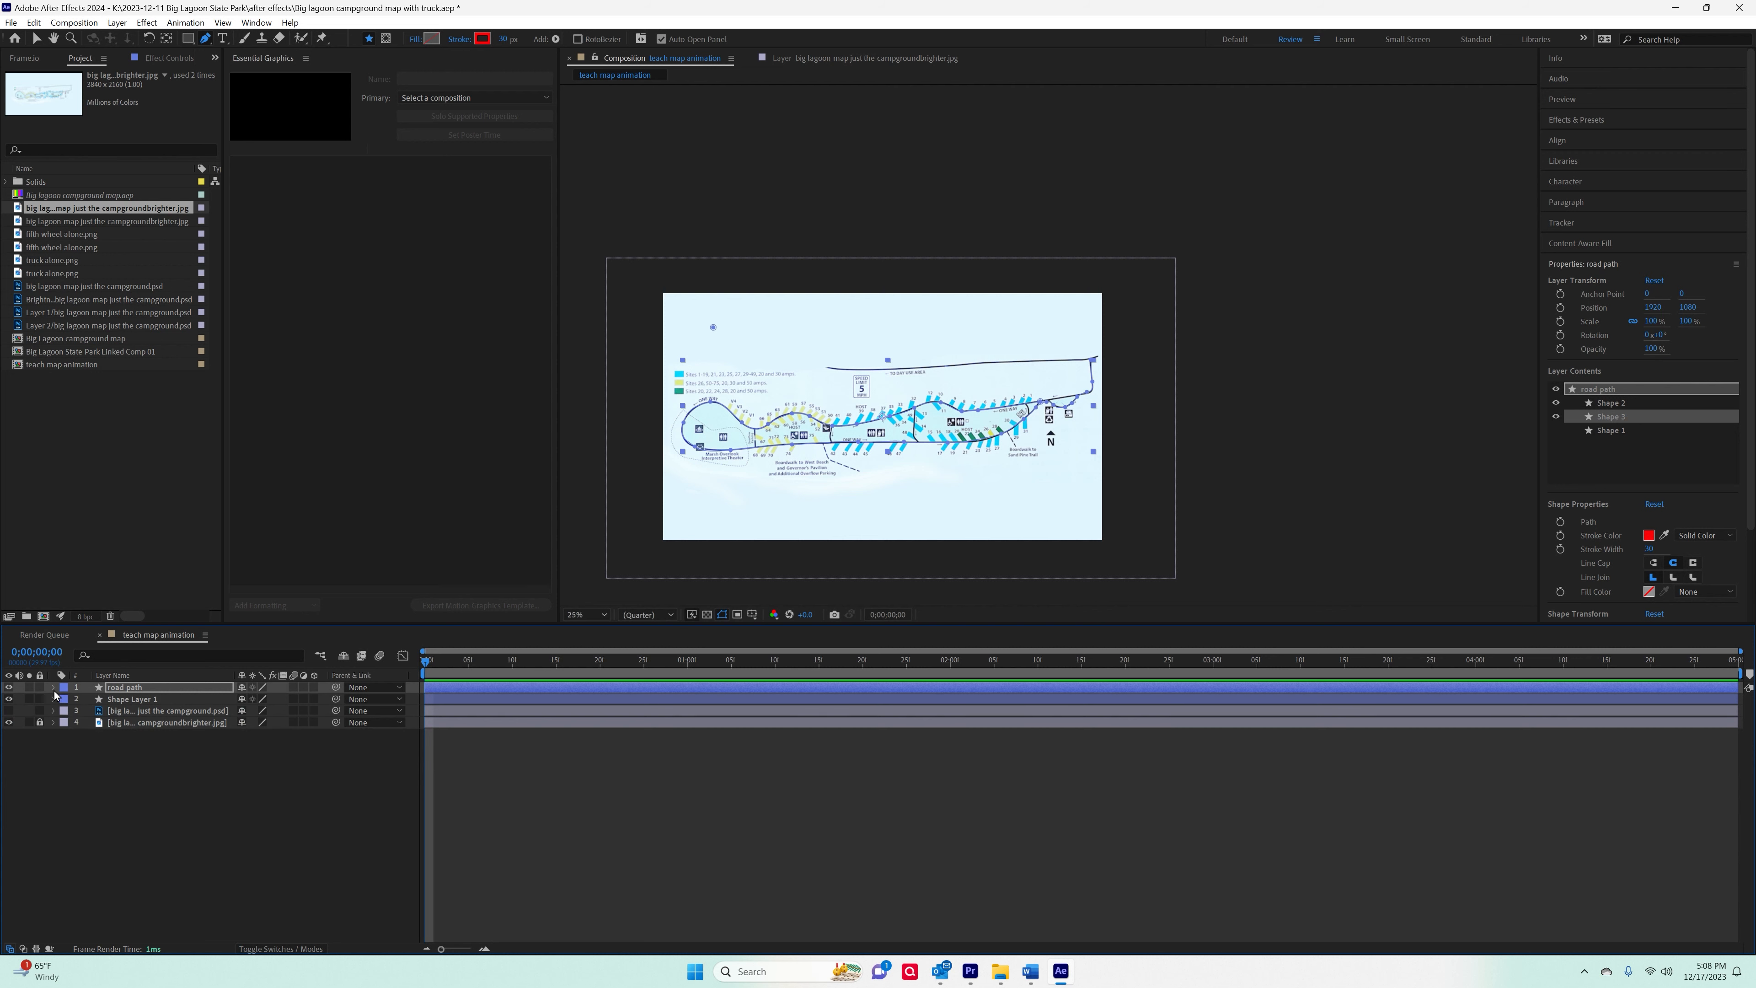
{"action": "left_click", "coordinate": [54, 688]}
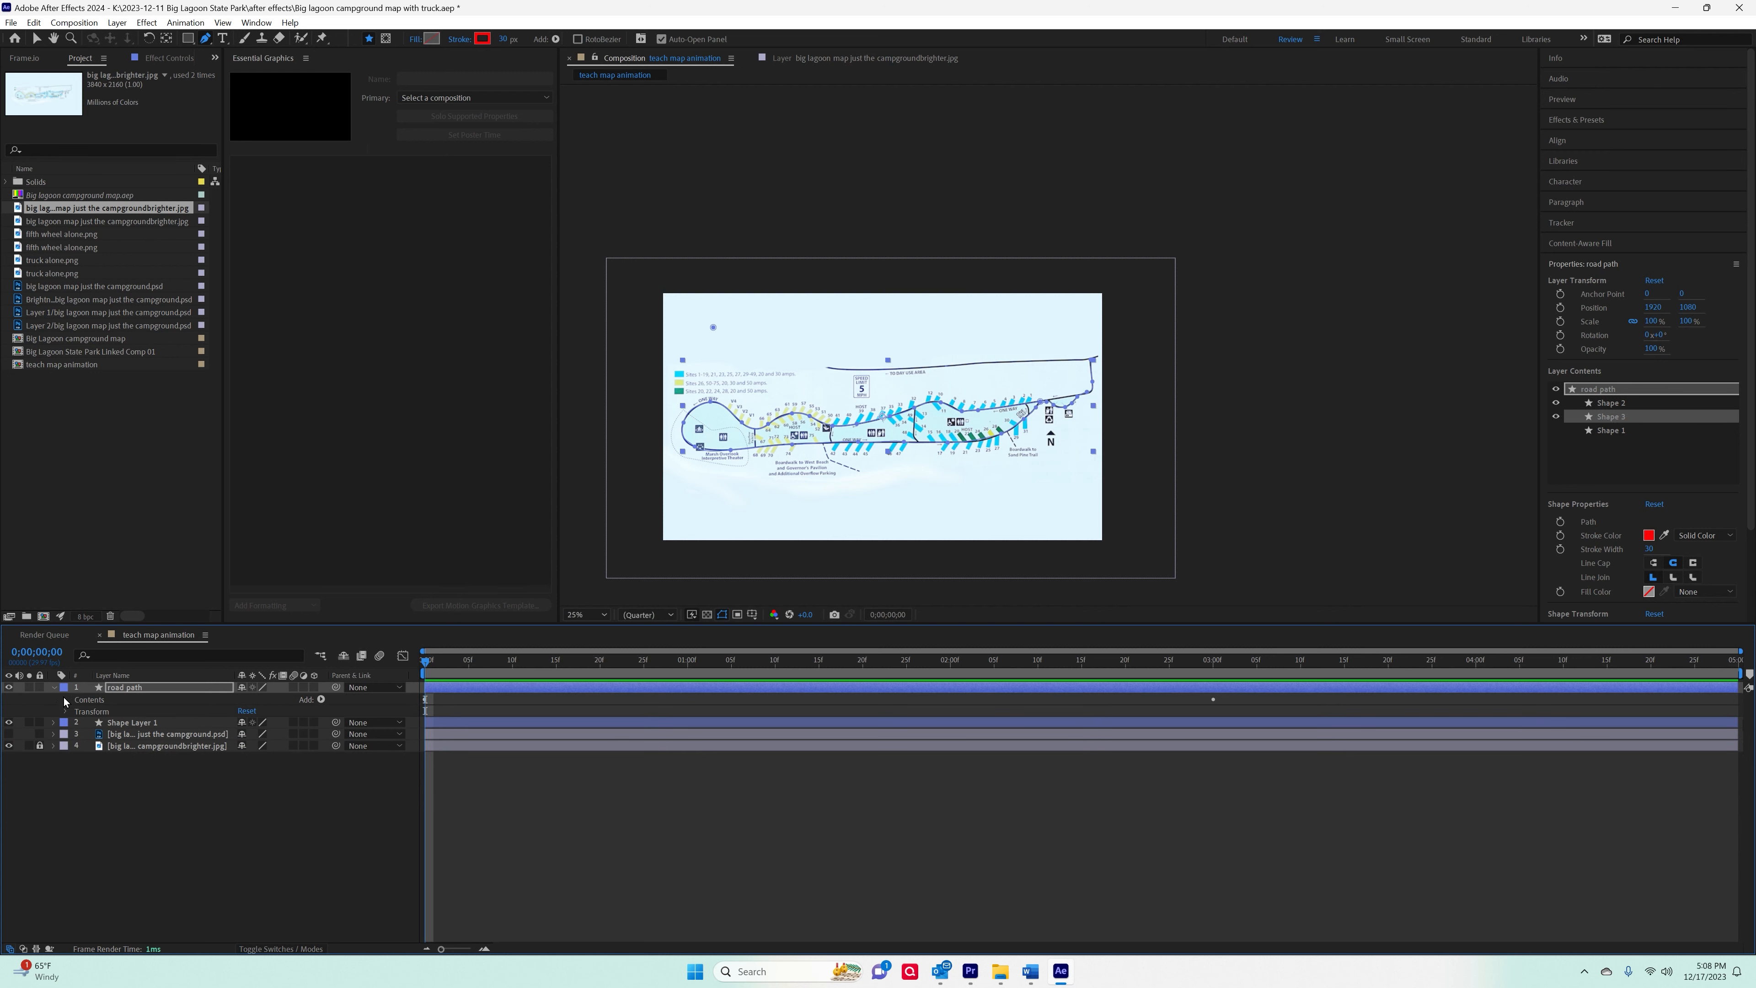
{"action": "left_click", "coordinate": [66, 699]}
{"action": "left_click", "coordinate": [77, 723]}
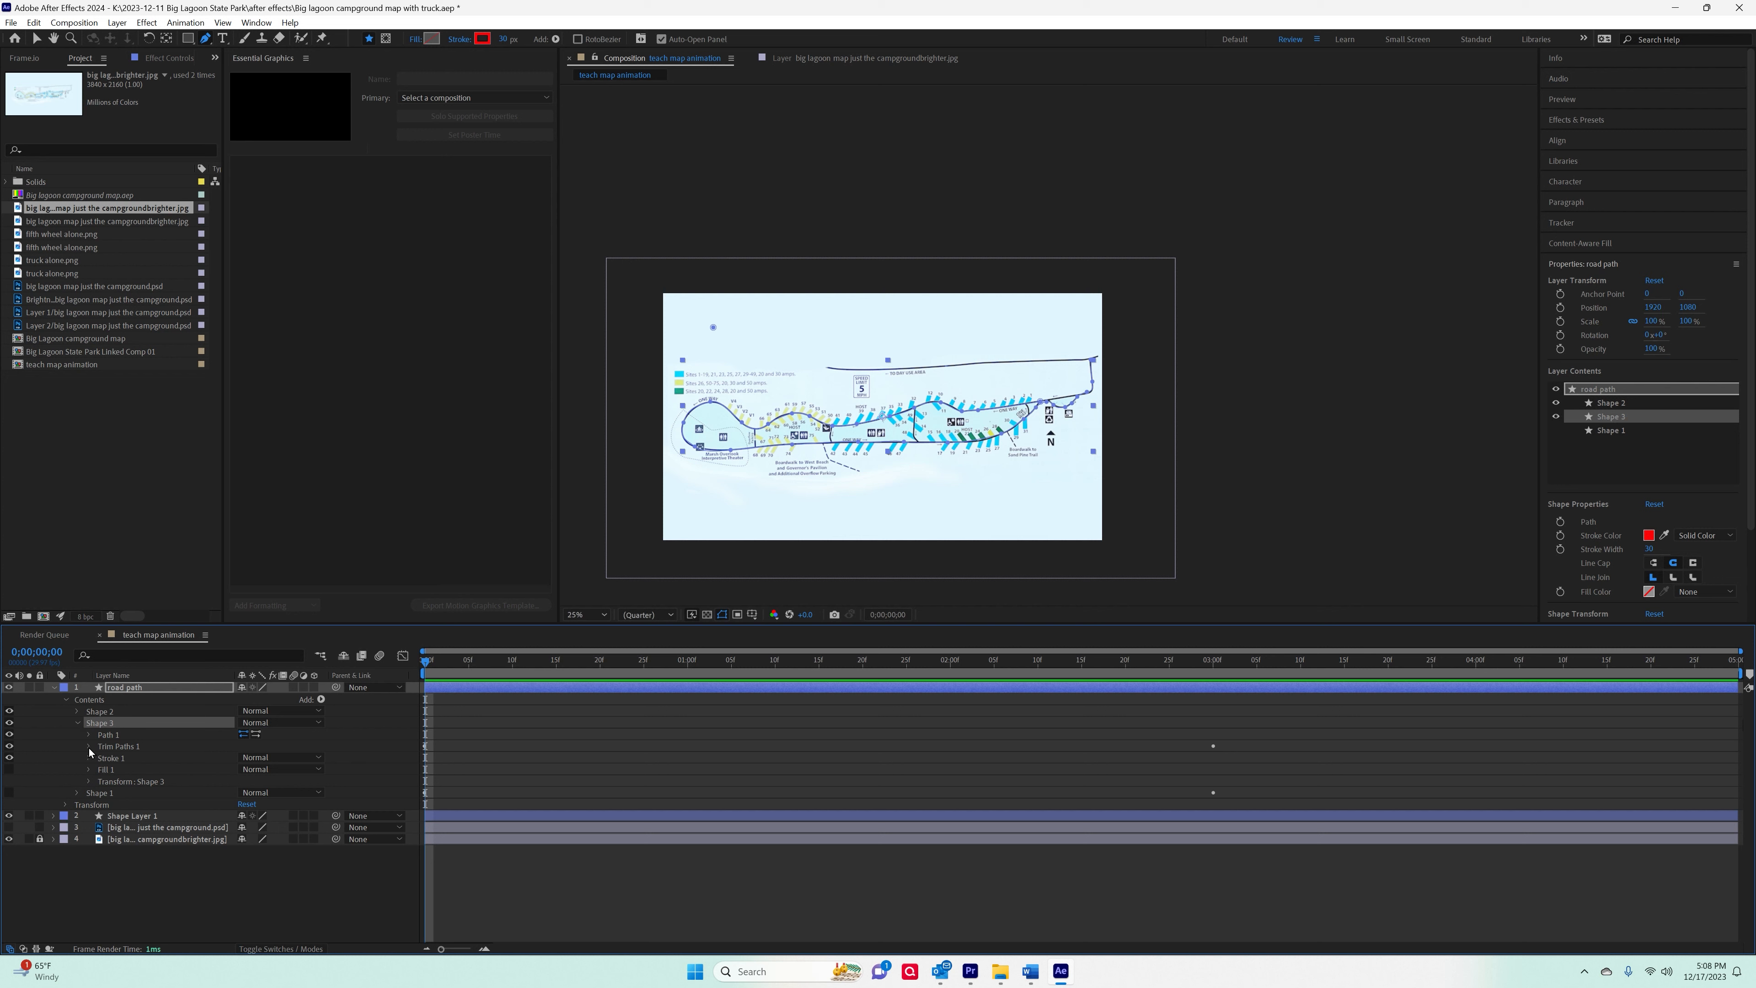
{"action": "left_click", "coordinate": [89, 746]}
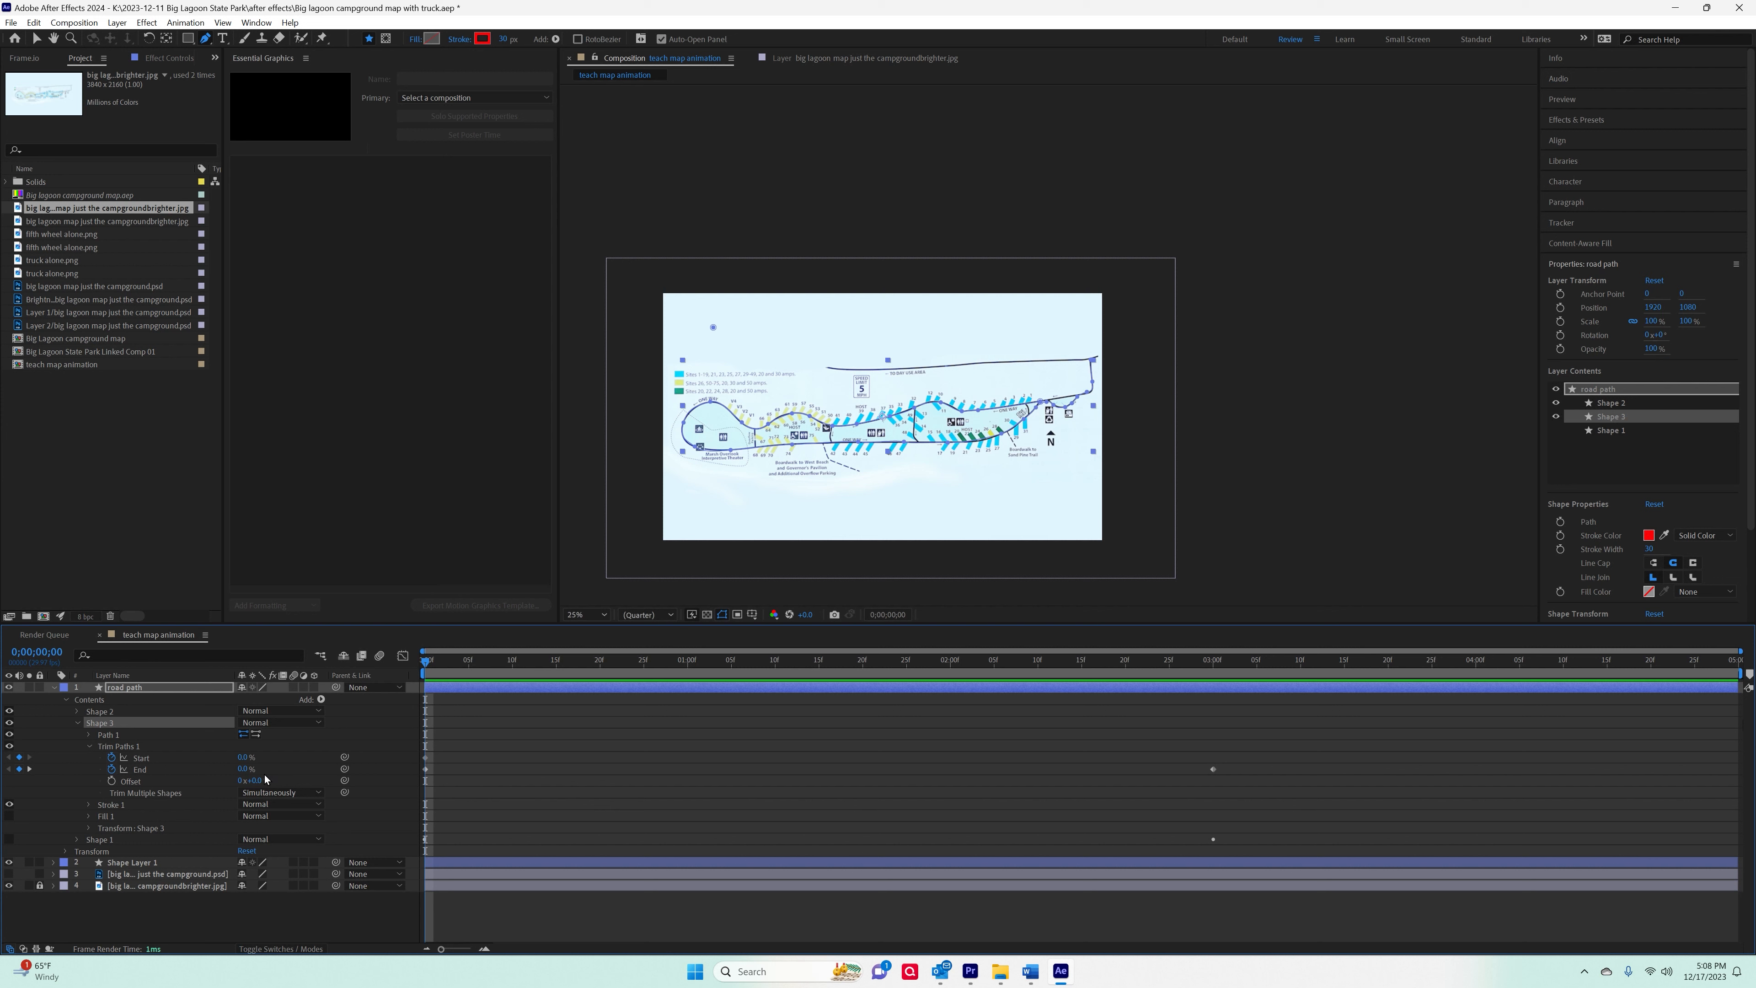
Turn off keyframing for Start and End in Shape 3's Trim Paths 1, and return to the start of the timeline.
{"action": "mouse_move", "coordinate": [429, 669]}
{"action": "left_mouse_down"}
{"action": "mouse_move", "coordinate": [1209, 767]}
{"action": "mouse_move", "coordinate": [382, 724]}
{"action": "left_mouse_up"}
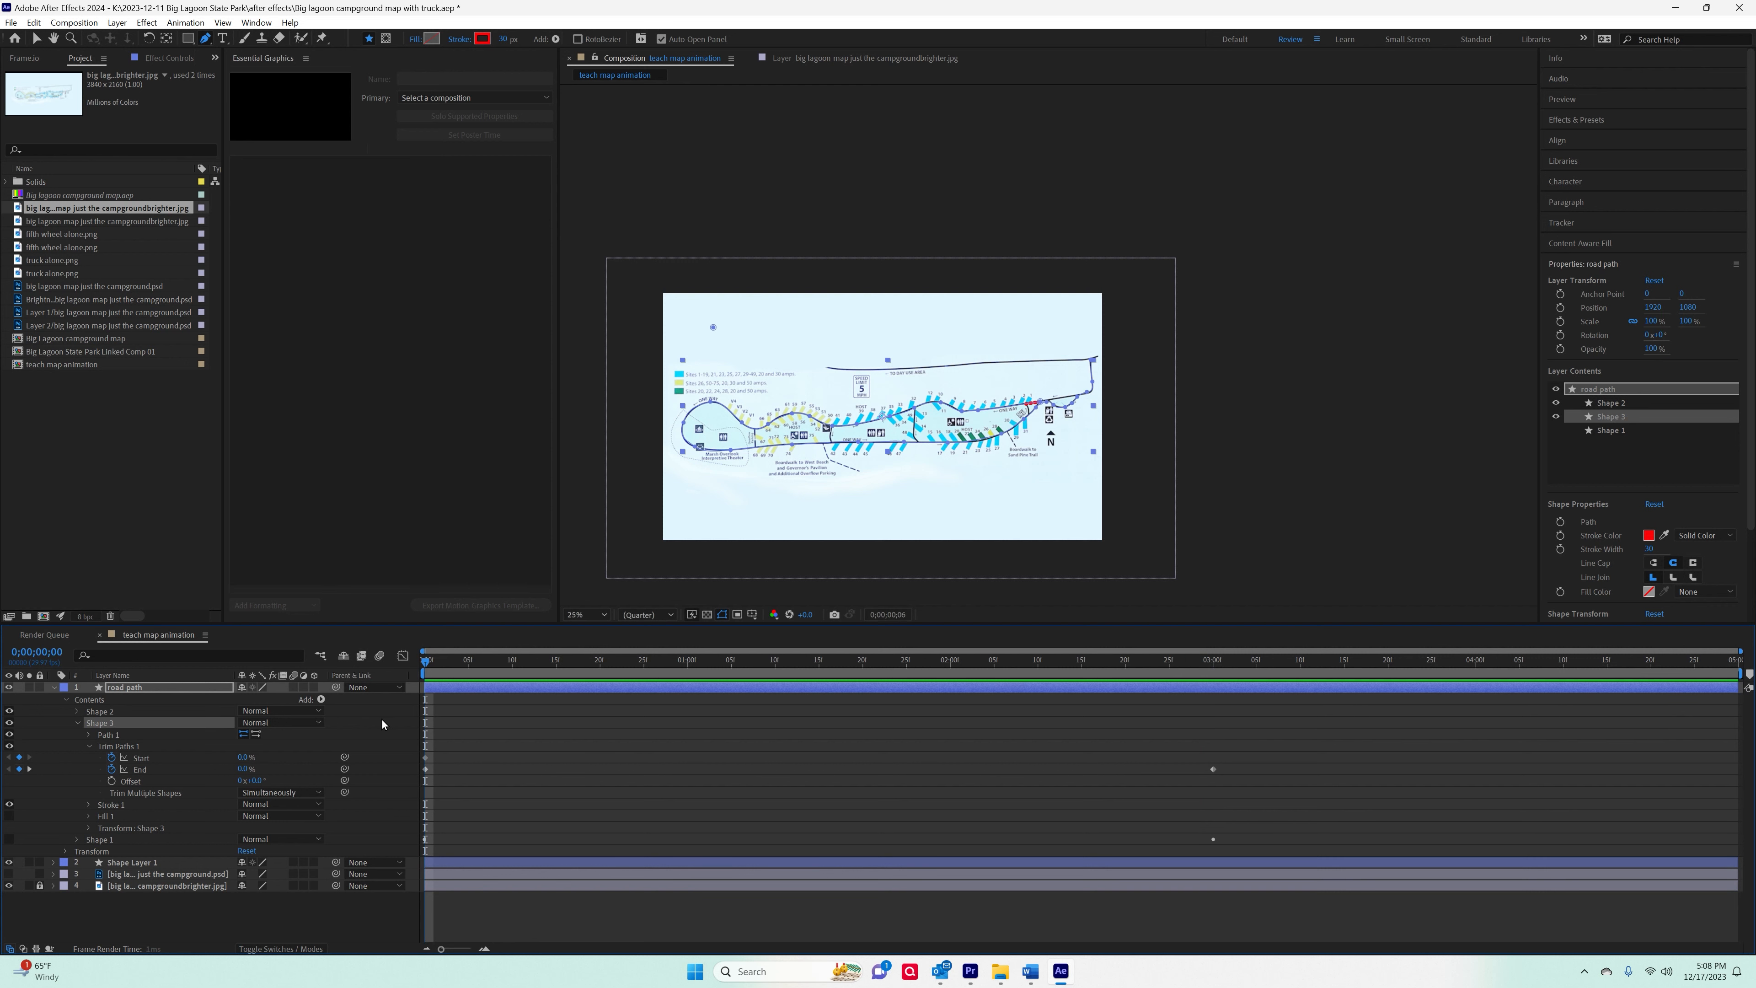
{"action": "left_click", "coordinate": [111, 757]}
{"action": "left_click", "coordinate": [111, 769]}
{"action": "left_click_drag", "start_coordinate": [427, 662], "coordinate": [836, 699]}
{"action": "key", "text": "Home"}
Set both Start and End of Shape 3's Trim Paths 1 to 25%.
{"action": "left_click_drag", "start_coordinate": [243, 758], "coordinate": [261, 757]}
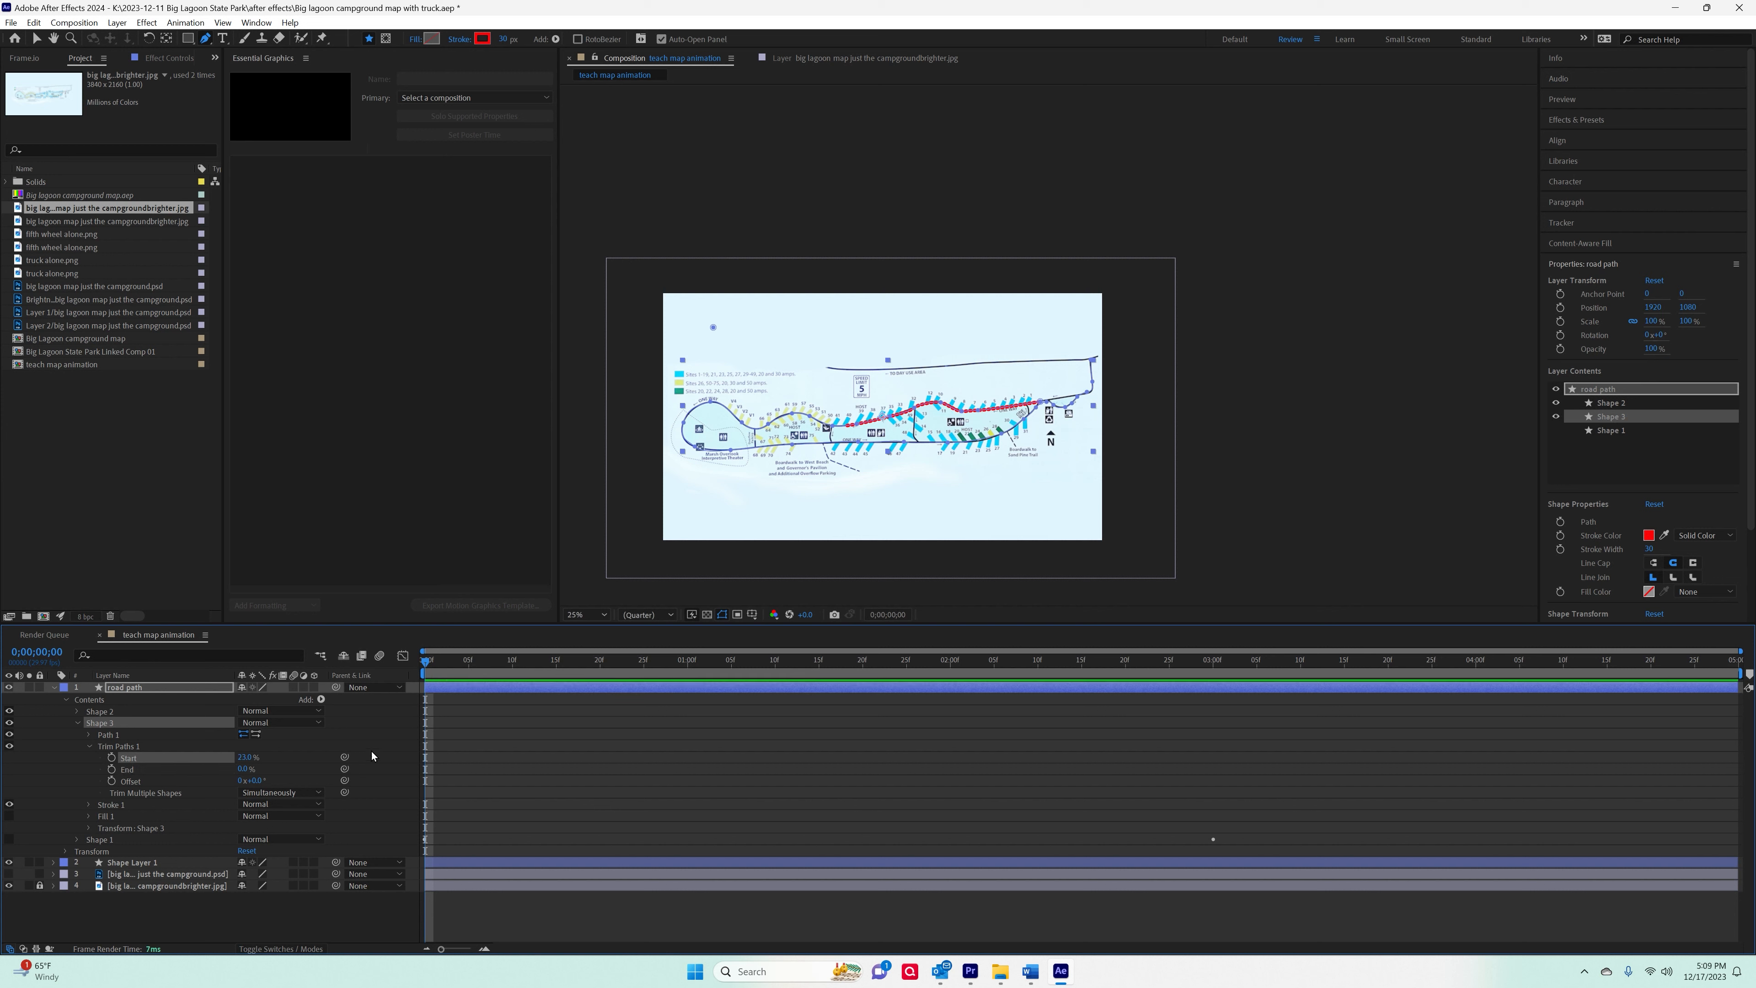
{"action": "left_click_drag", "start_coordinate": [245, 757], "coordinate": [249, 757]}
{"action": "left_click_drag", "start_coordinate": [243, 769], "coordinate": [260, 769]}
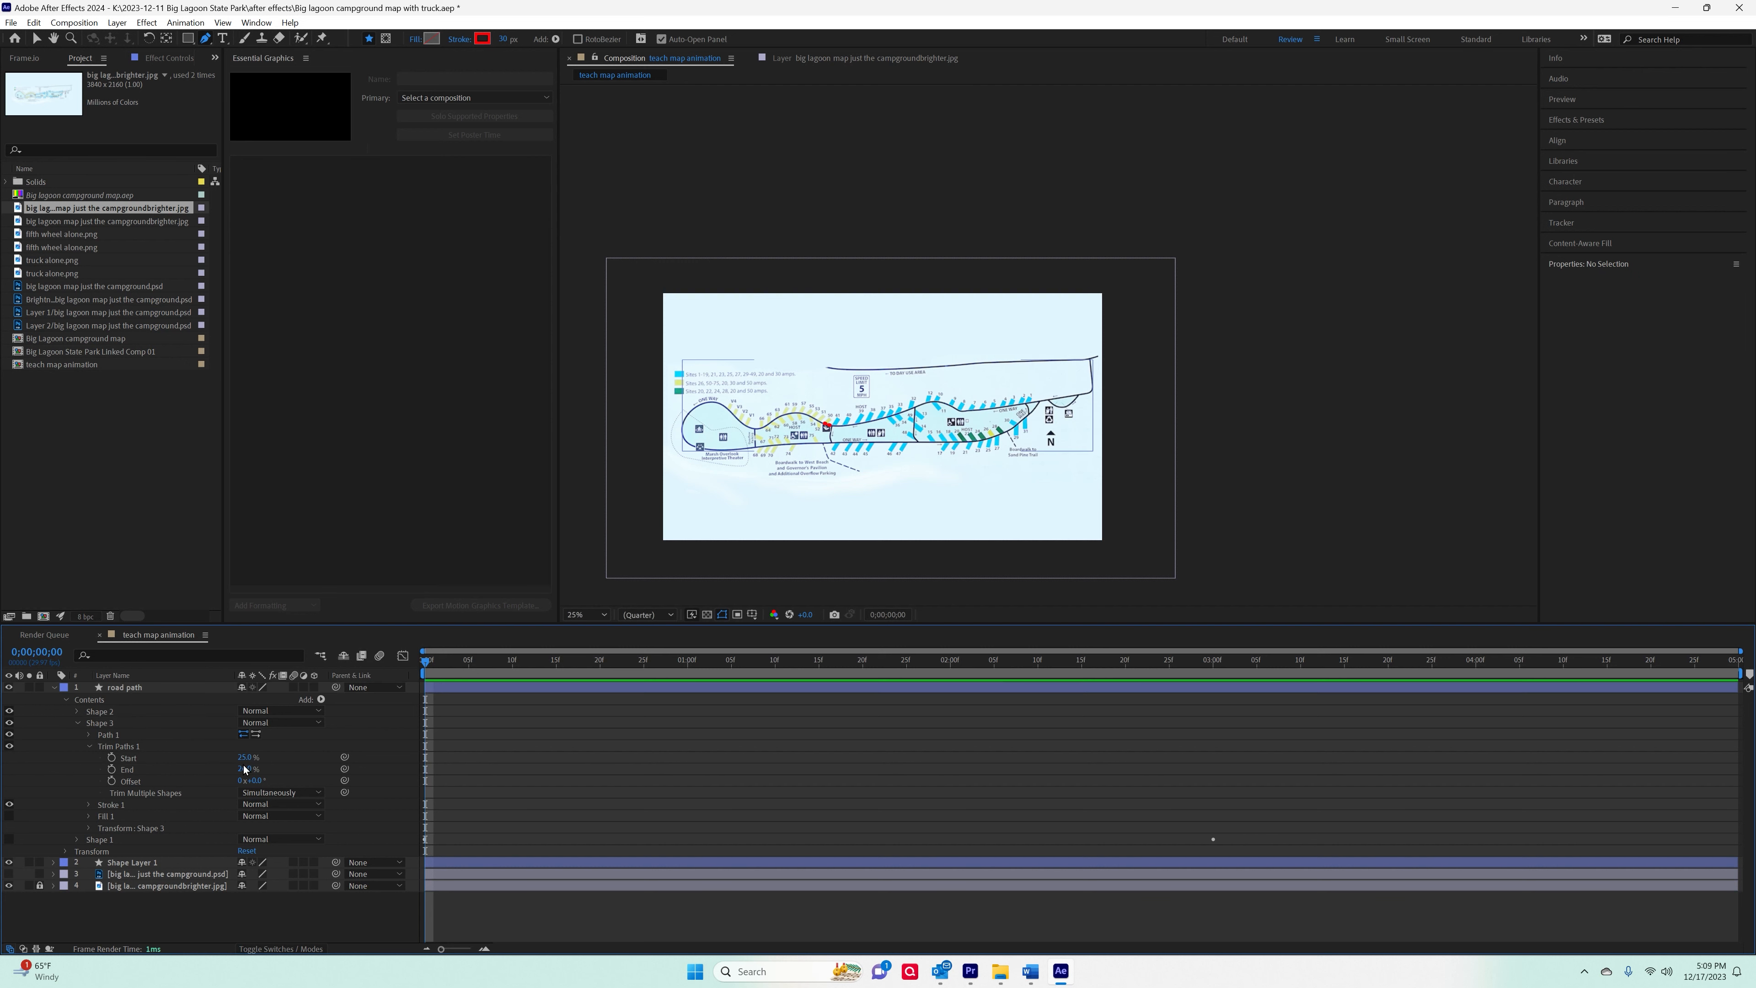
{"action": "left_click", "coordinate": [244, 767]}
{"action": "type", "text": "25"}
{"action": "key", "text": "Return"}
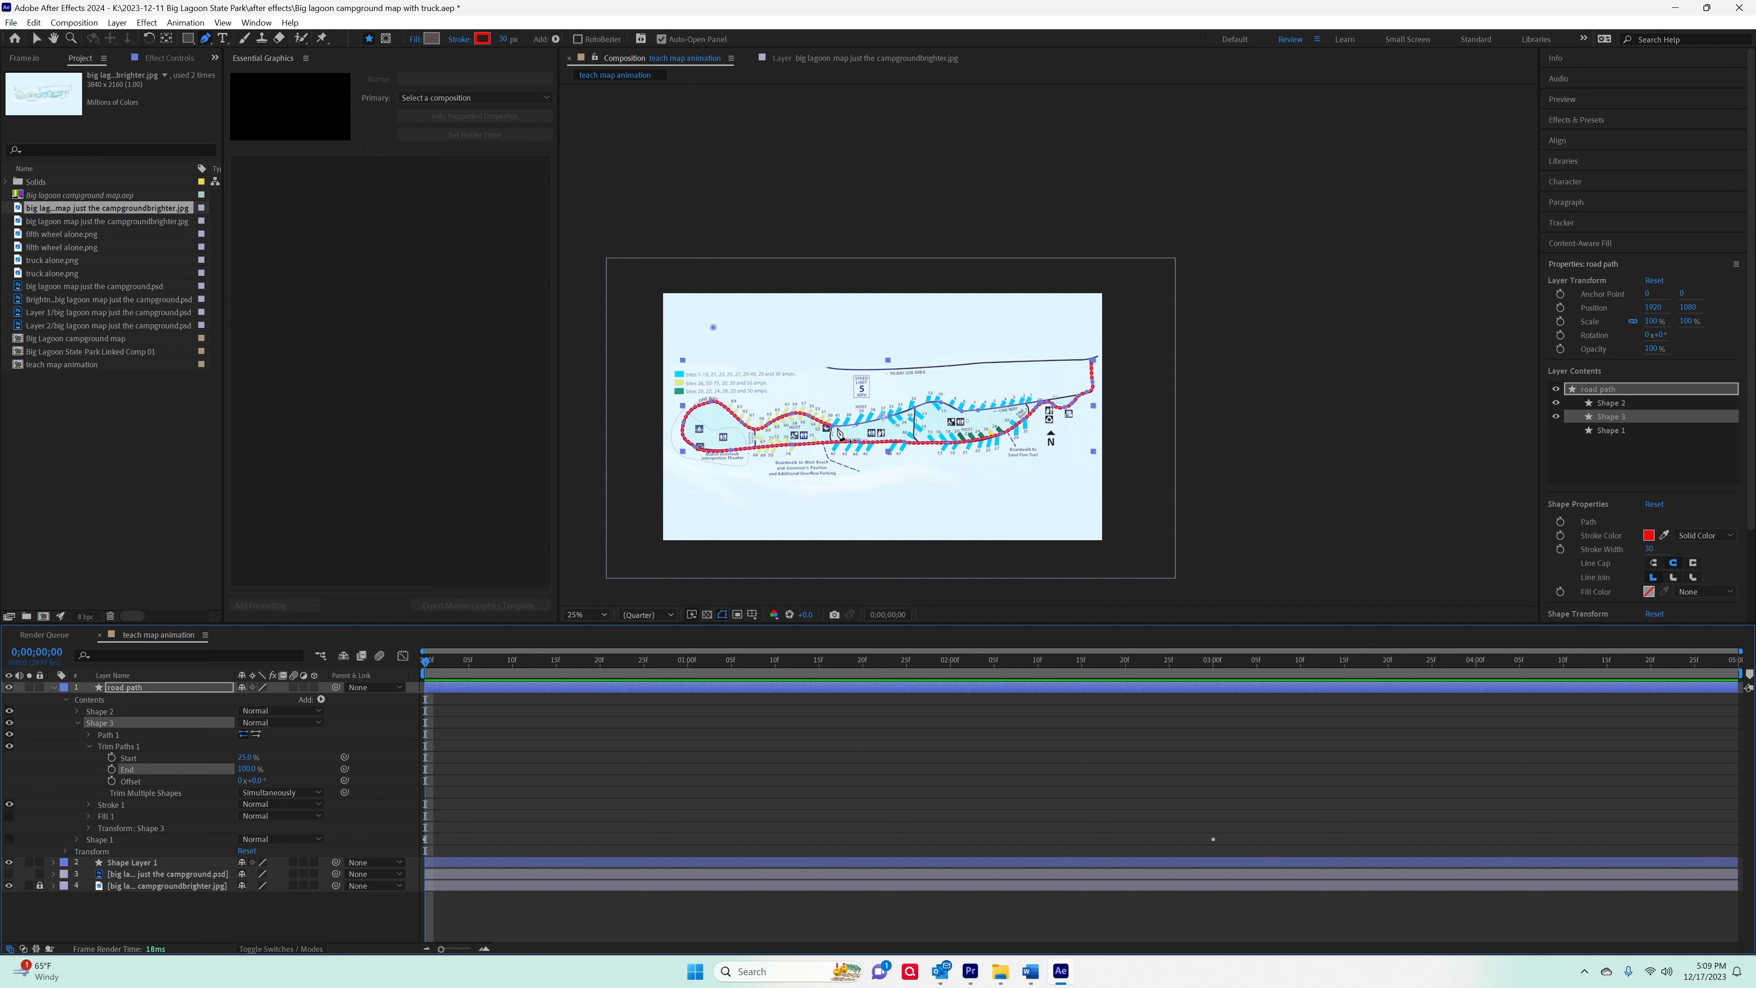
{"action": "left_click", "coordinate": [251, 768]}
{"action": "type", "text": "25"}
{"action": "key", "text": "Return"}
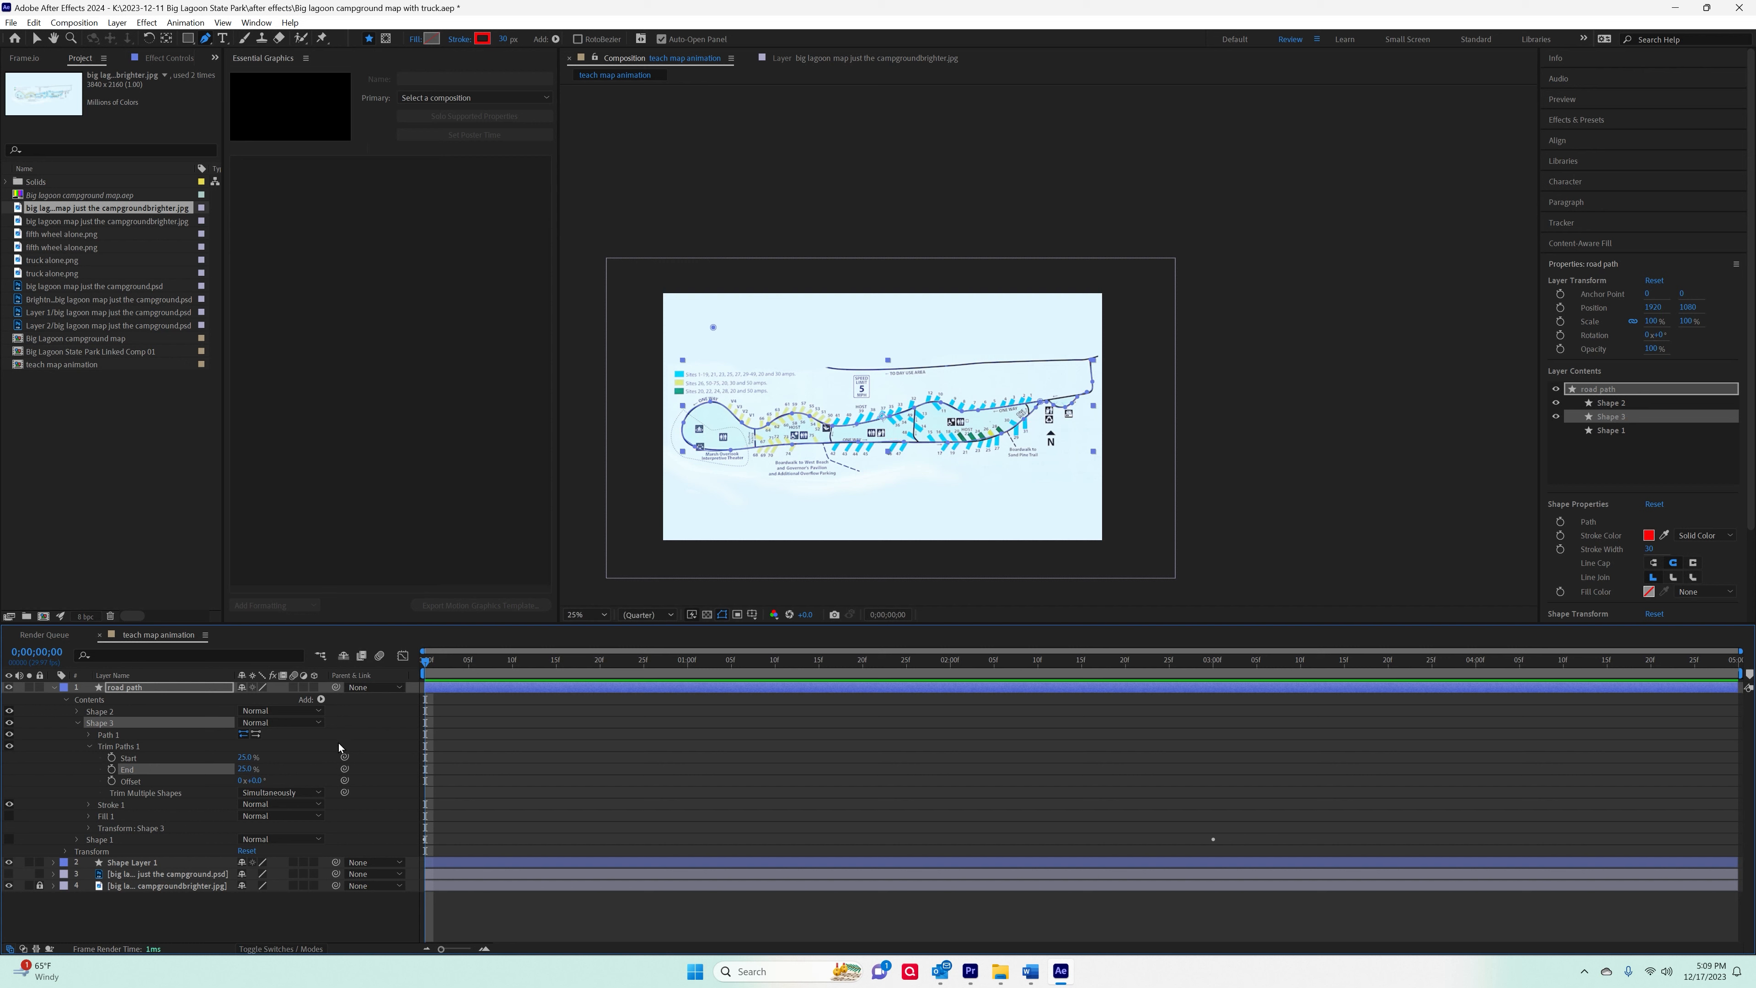
Turn on keyframing for Start and End of Shape 3's Trim Paths 1 at 0;00;00;00.
{"action": "scroll", "coordinate": [842, 453], "scroll_direction": "up", "scroll_amount": 4}
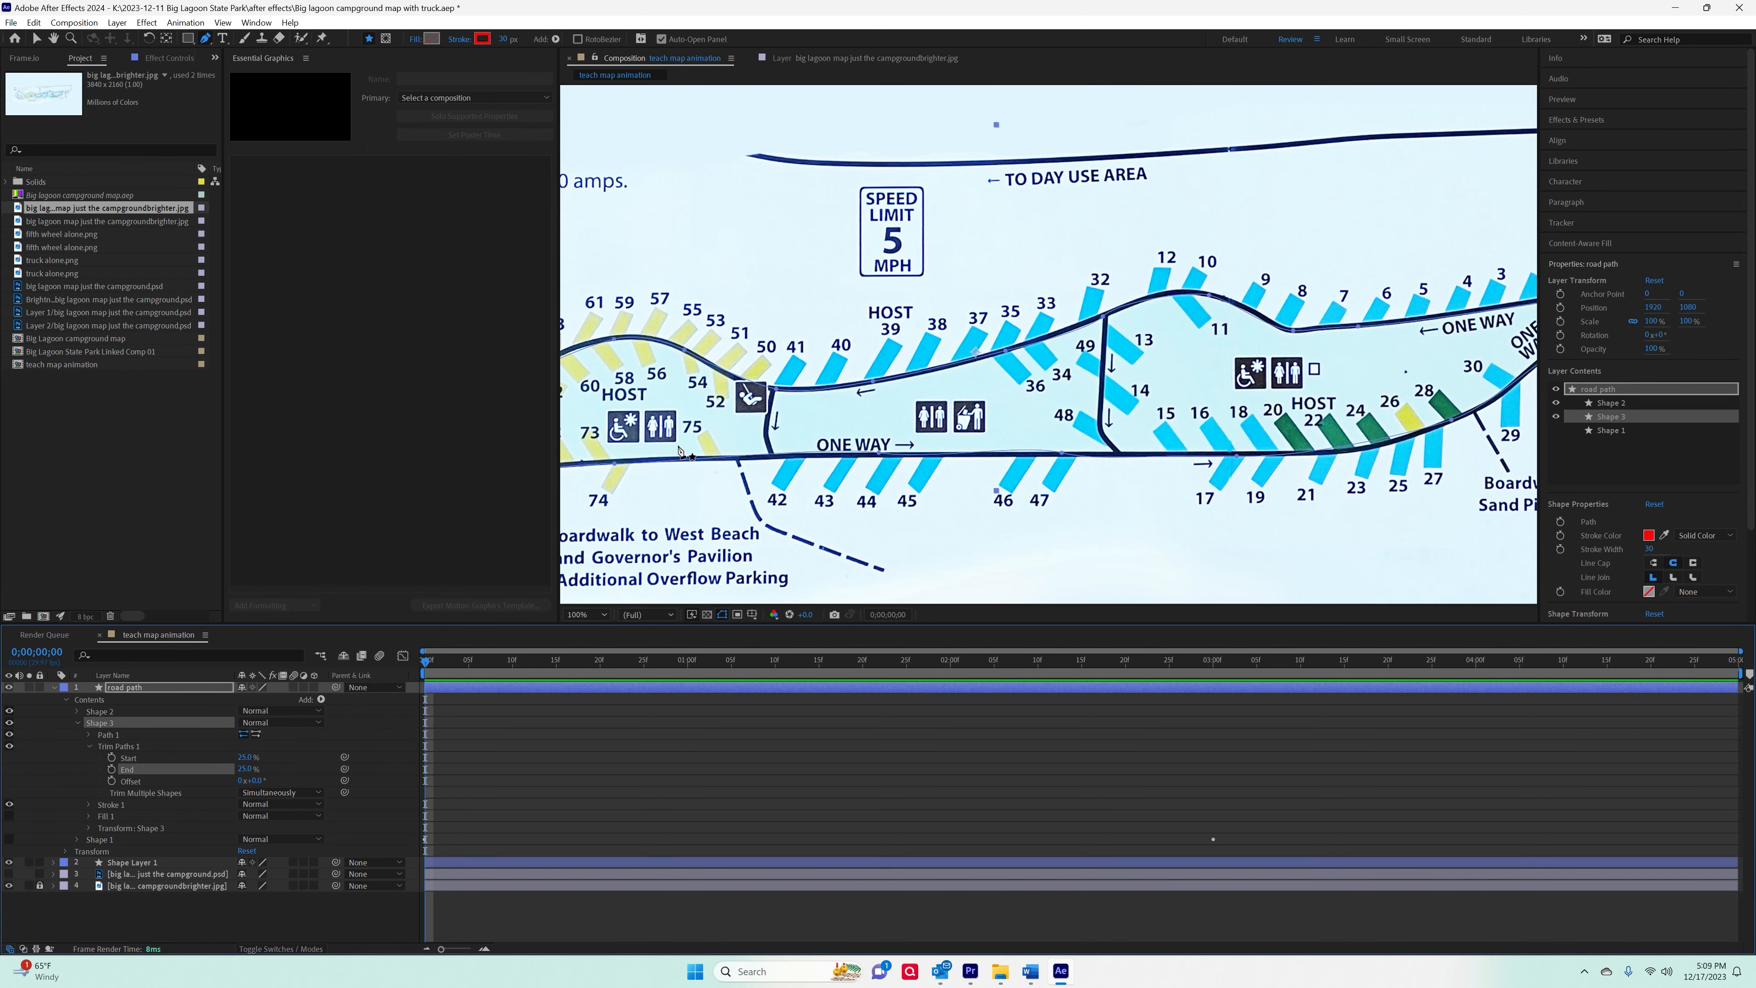
{"action": "left_click", "coordinate": [111, 770]}
{"action": "left_click", "coordinate": [111, 758]}
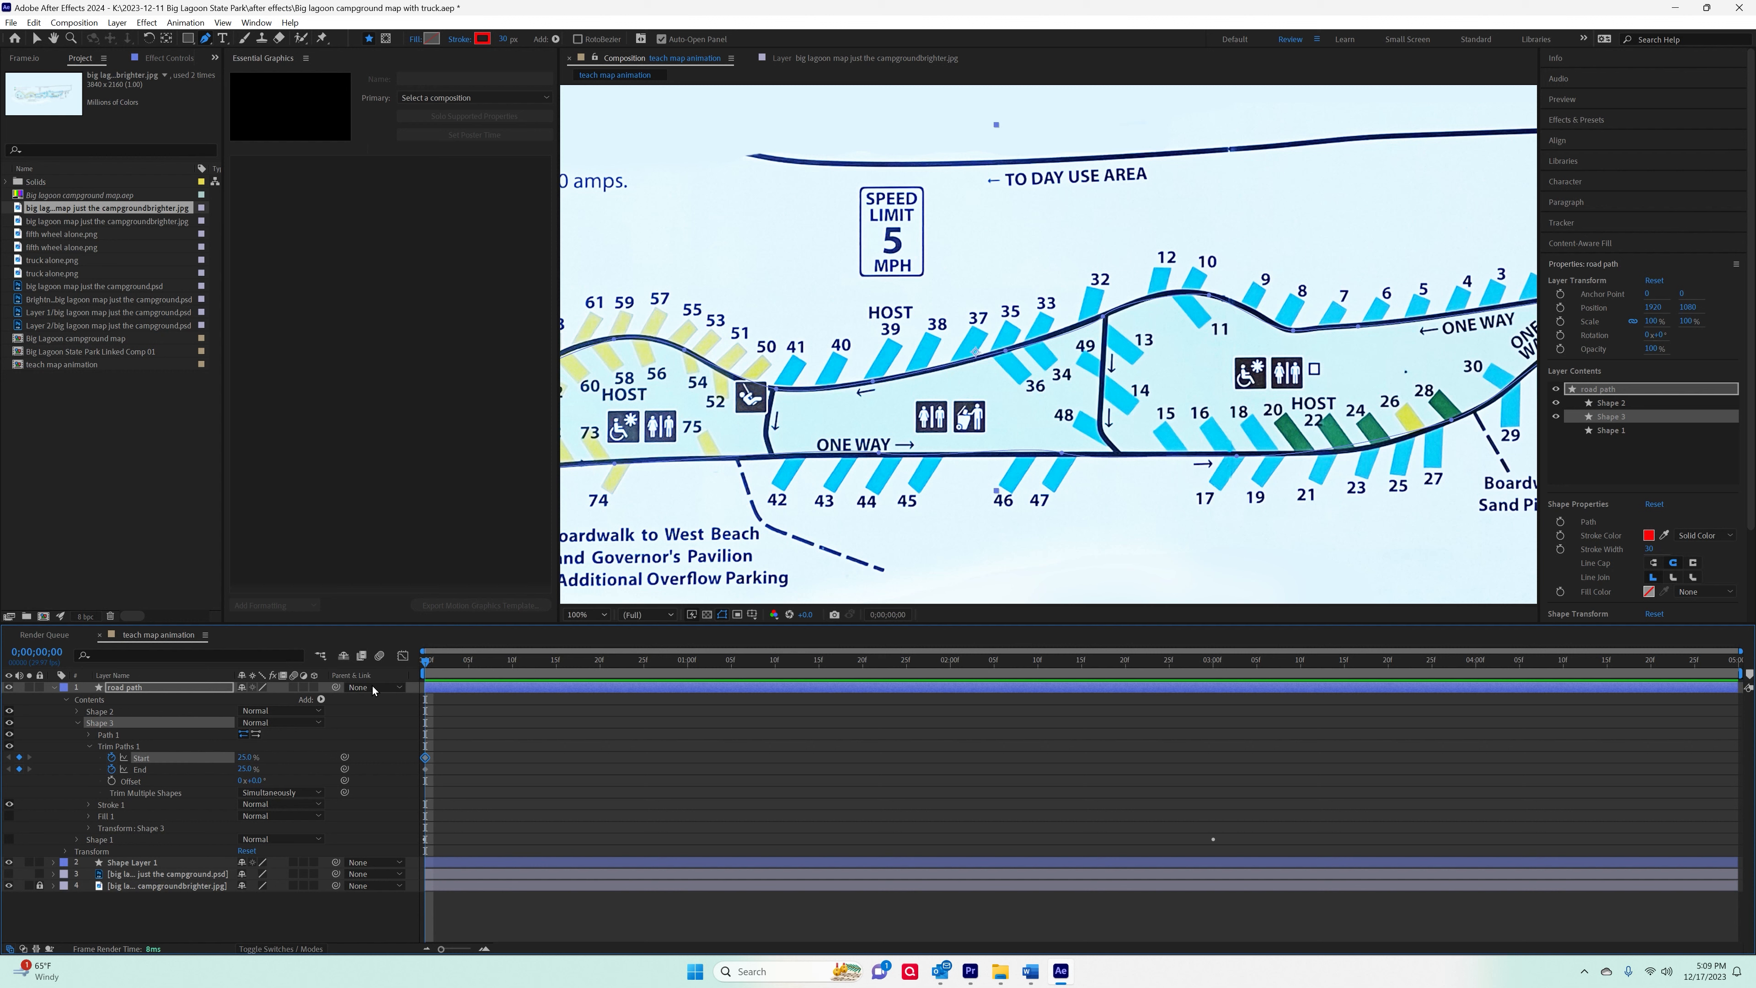
Keyframe Shape 3's Trim Paths End at about 34% at 0;00;03;00, extending the dotted line near V1, and scrub back to the start.
{"action": "left_click_drag", "start_coordinate": [429, 666], "coordinate": [1210, 797]}
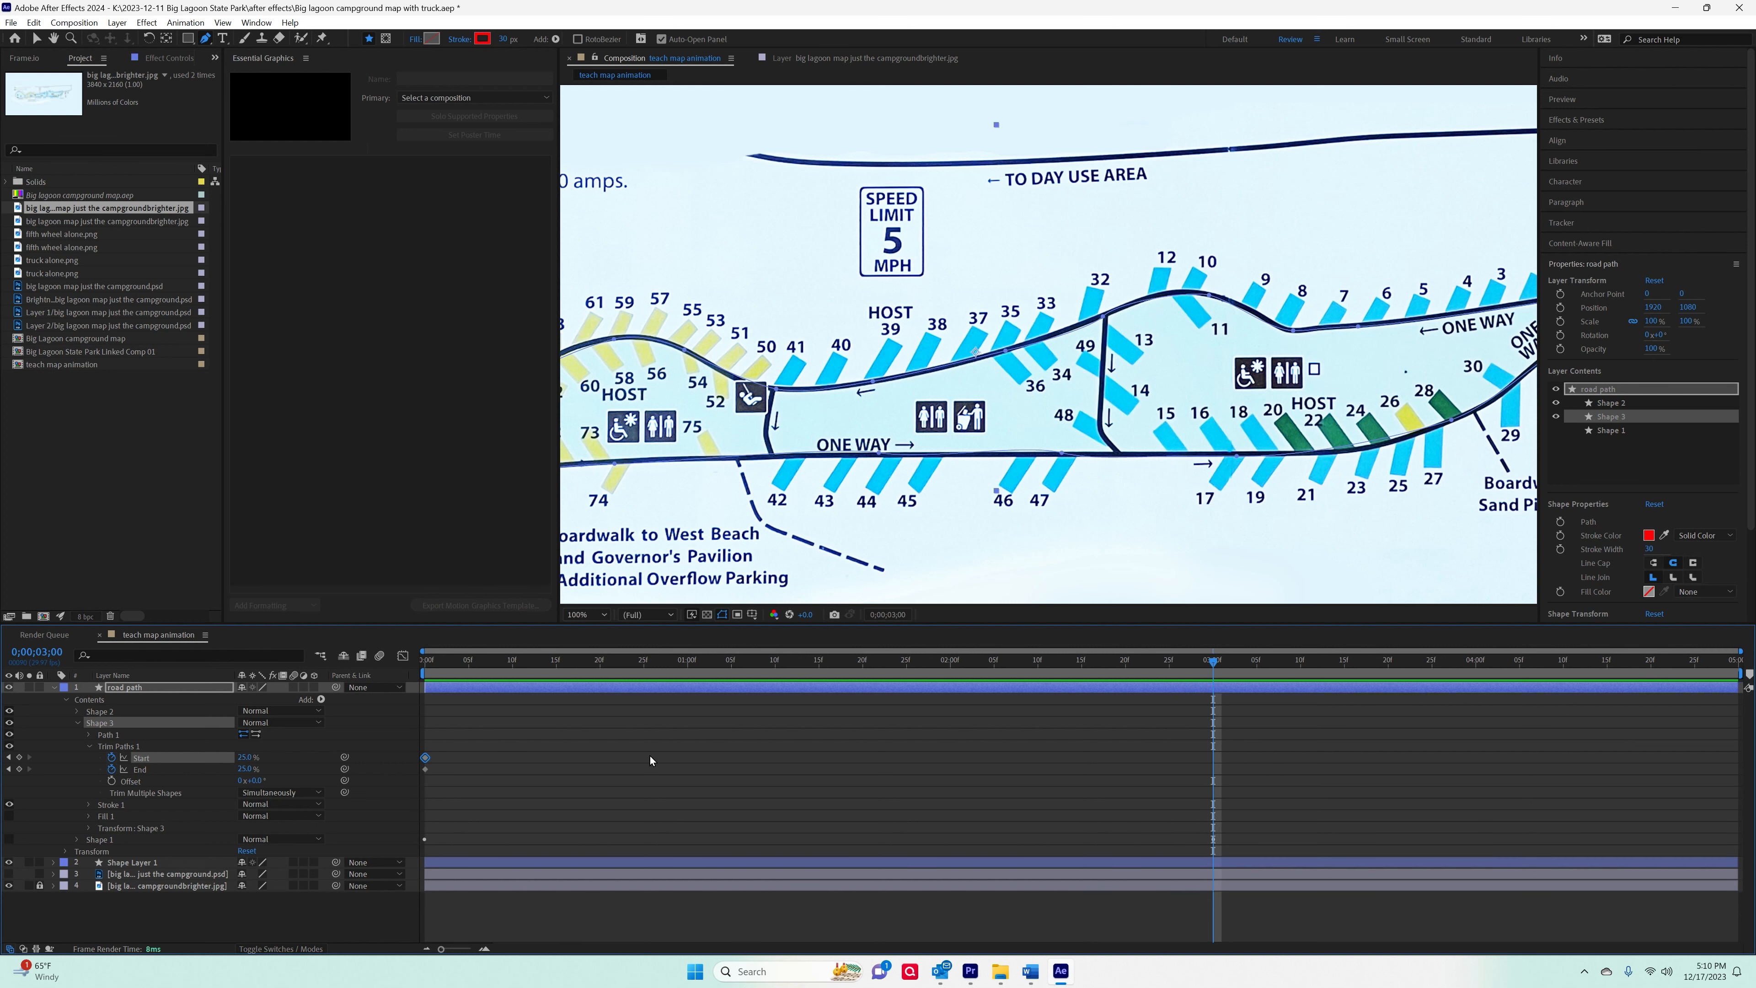
{"action": "key", "text": "h"}
{"action": "left_click_drag", "start_coordinate": [657, 393], "coordinate": [969, 405]}
{"action": "key", "text": "g"}
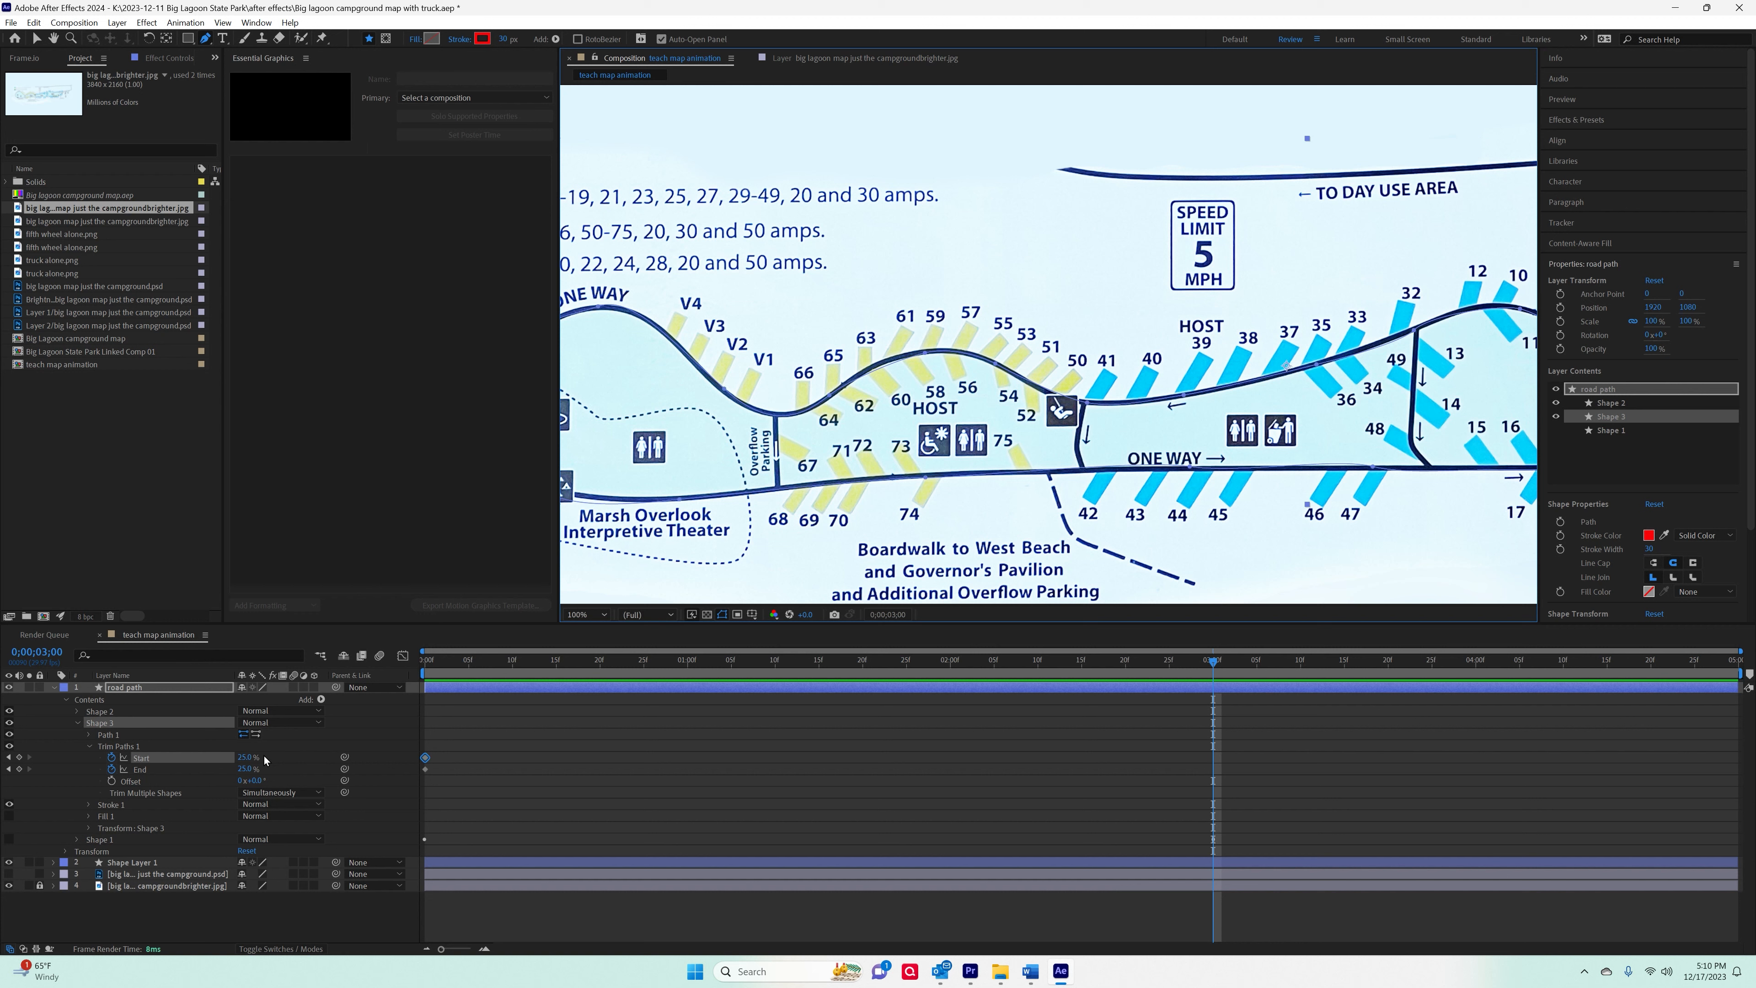
{"action": "left_click_drag", "start_coordinate": [248, 769], "coordinate": [255, 769]}
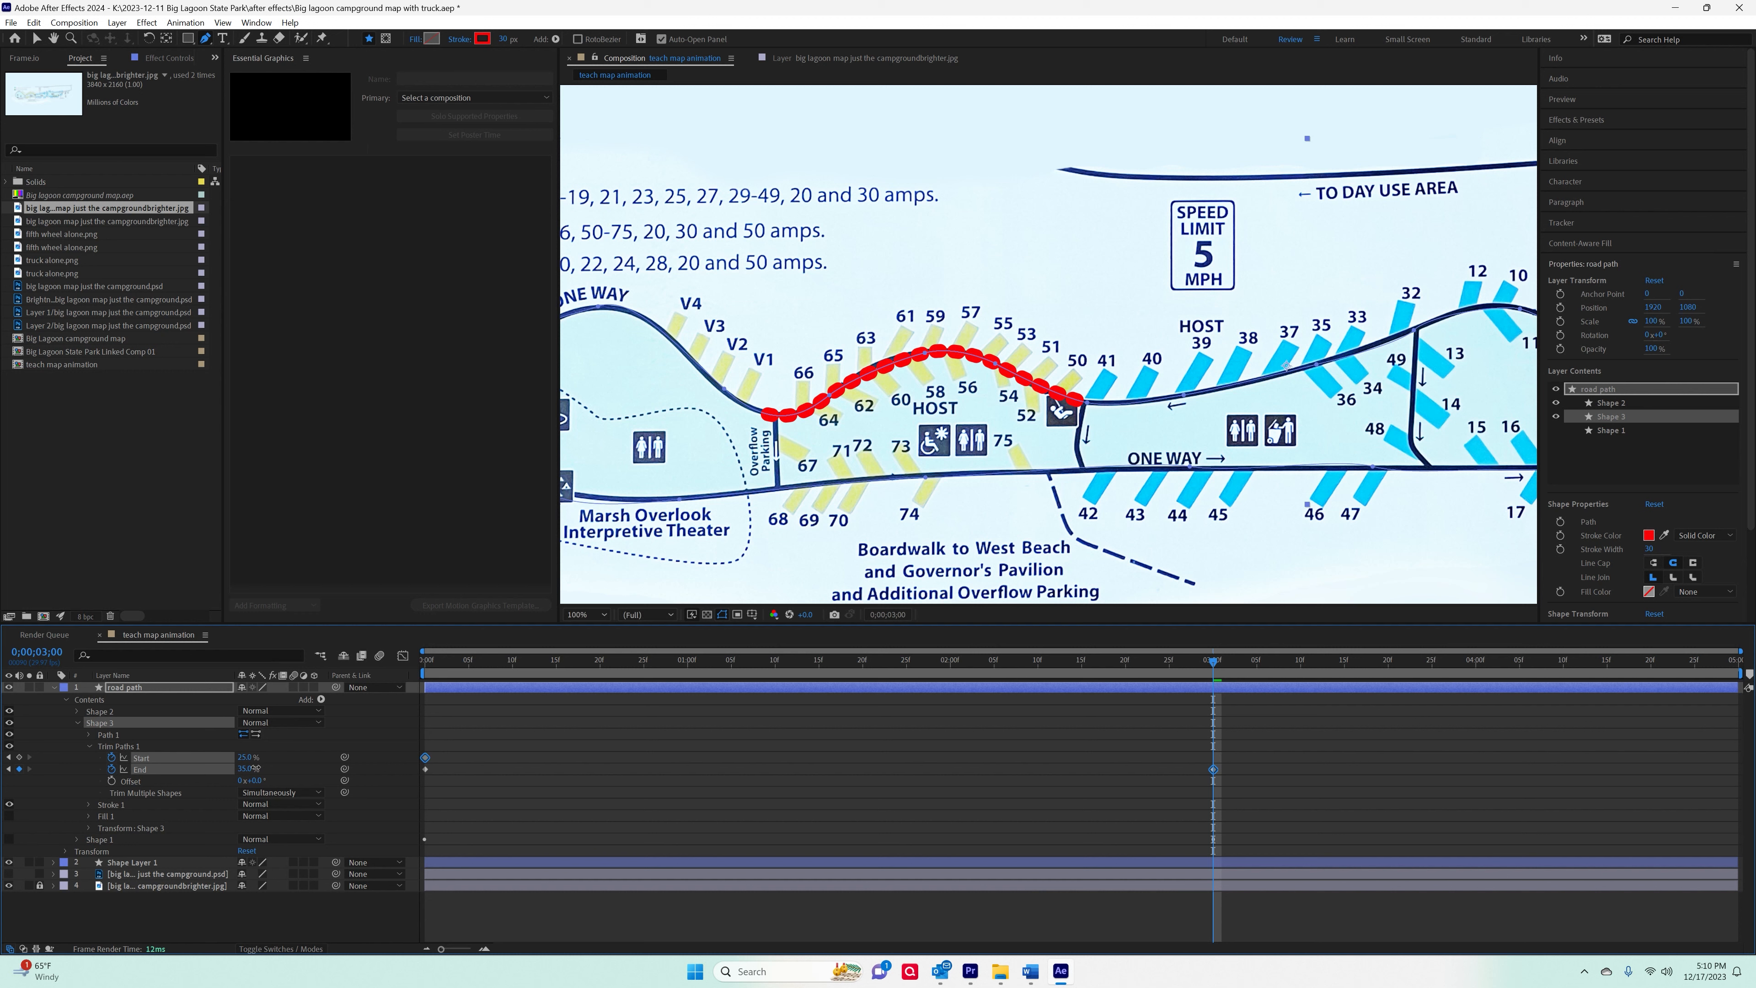
{"action": "left_click_drag", "start_coordinate": [253, 769], "coordinate": [256, 771]}
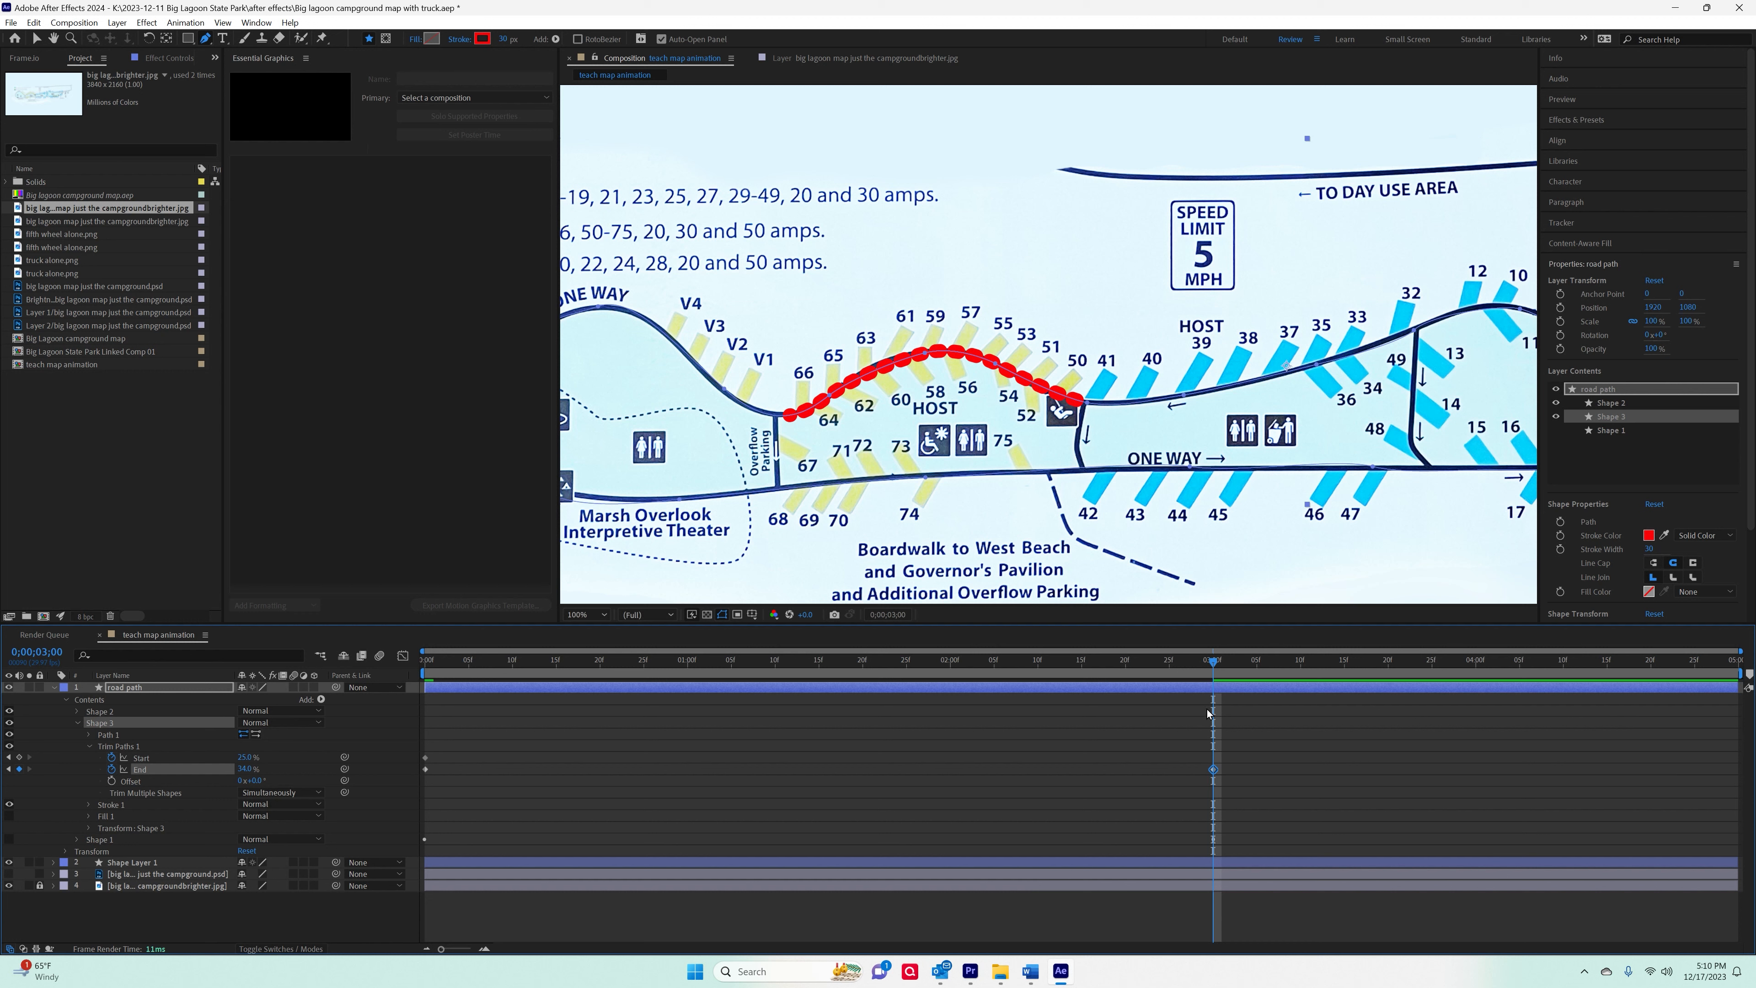
{"action": "left_click_drag", "start_coordinate": [1216, 671], "coordinate": [393, 690]}
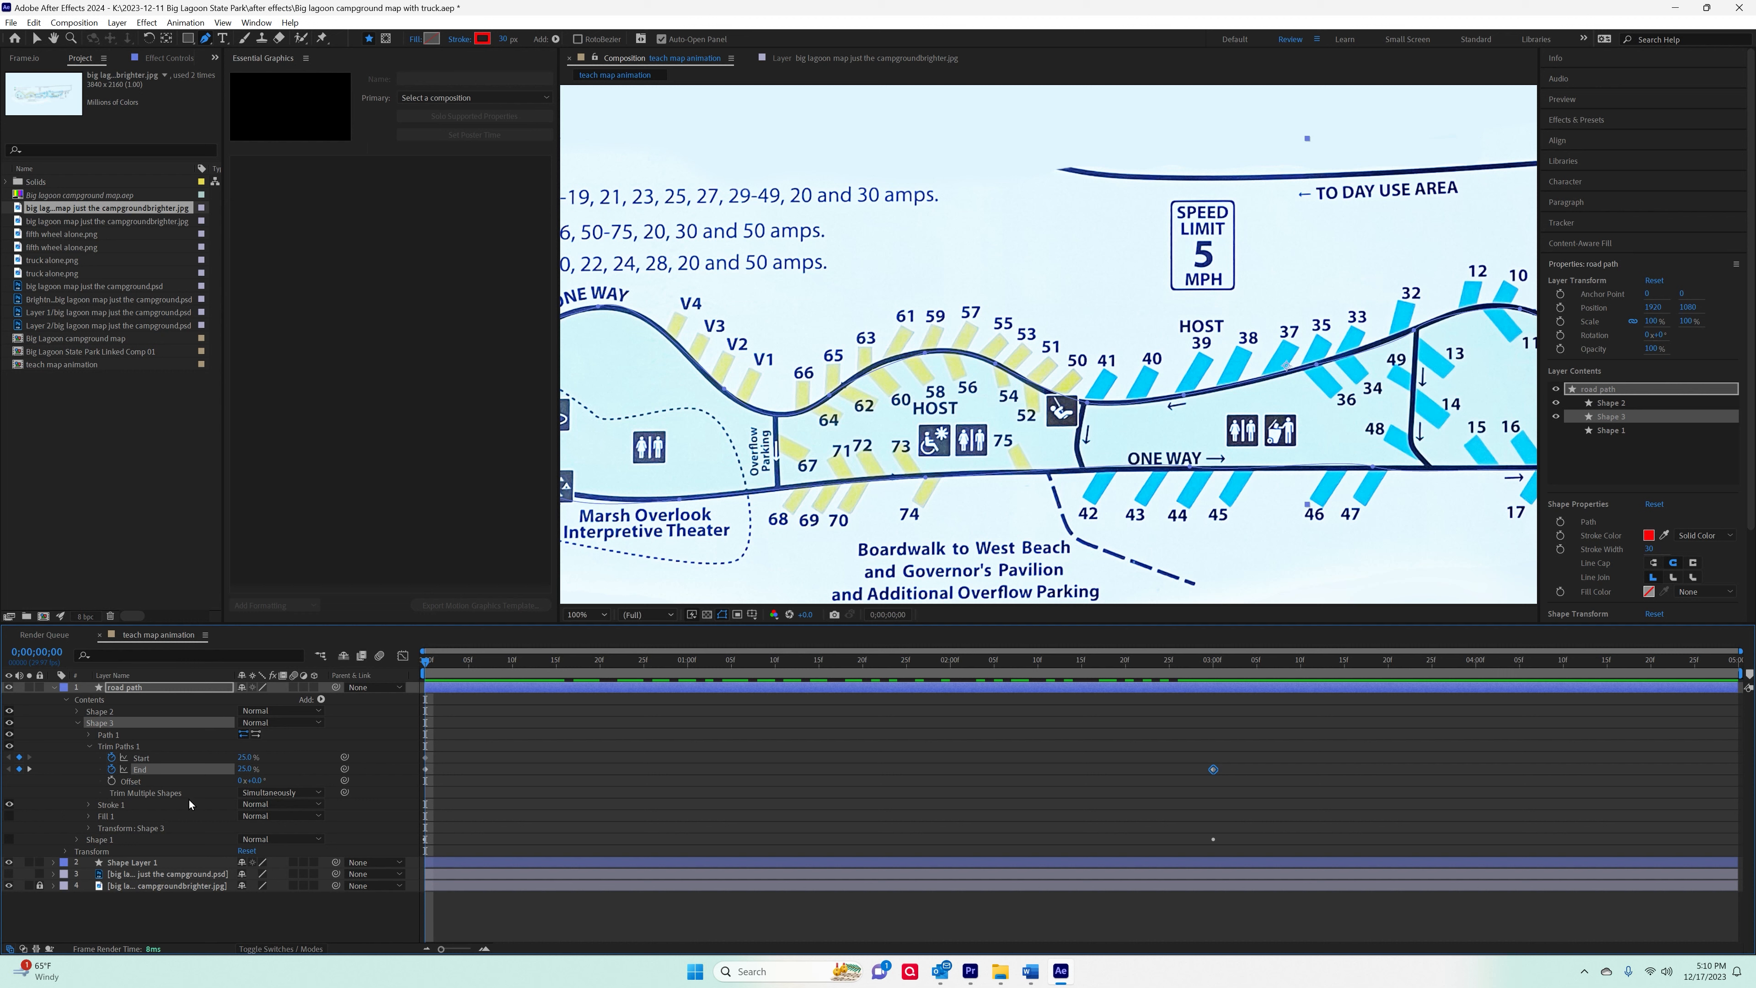
Collapse Shape 3's properties and hide Shape 2 and Shape 3 in the road path layer.
{"action": "left_click", "coordinate": [89, 747]}
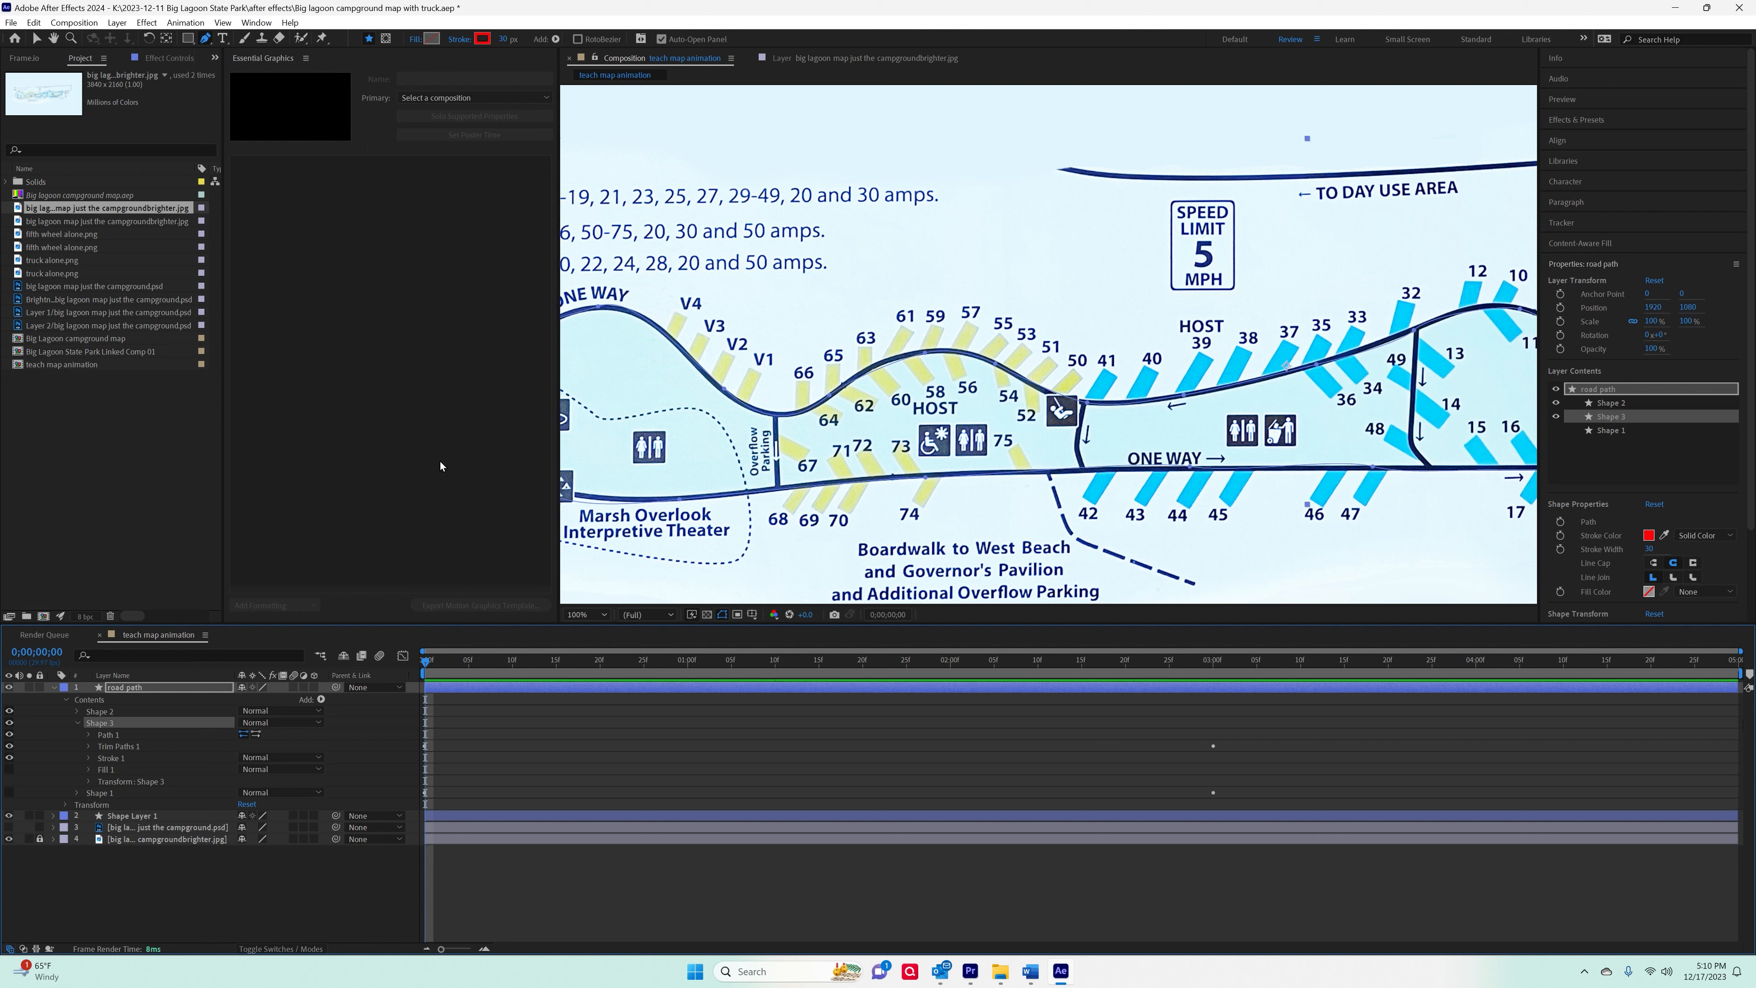
{"action": "left_click", "coordinate": [77, 723]}
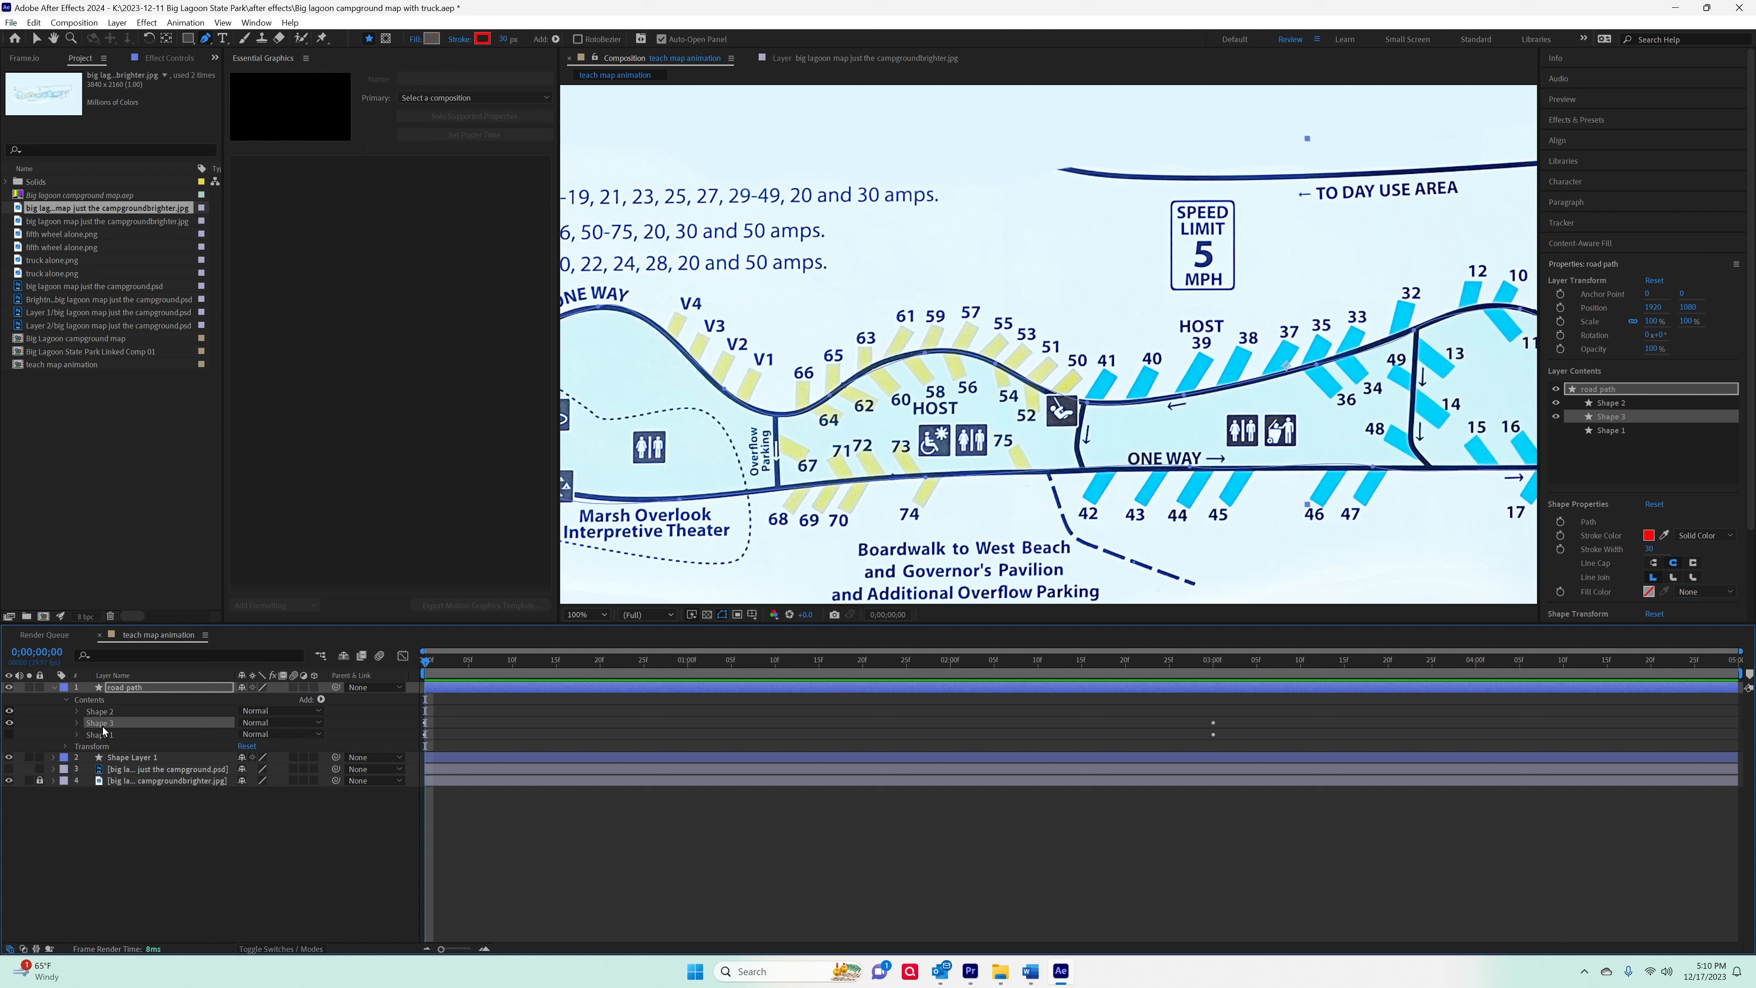
{"action": "left_click", "coordinate": [9, 722]}
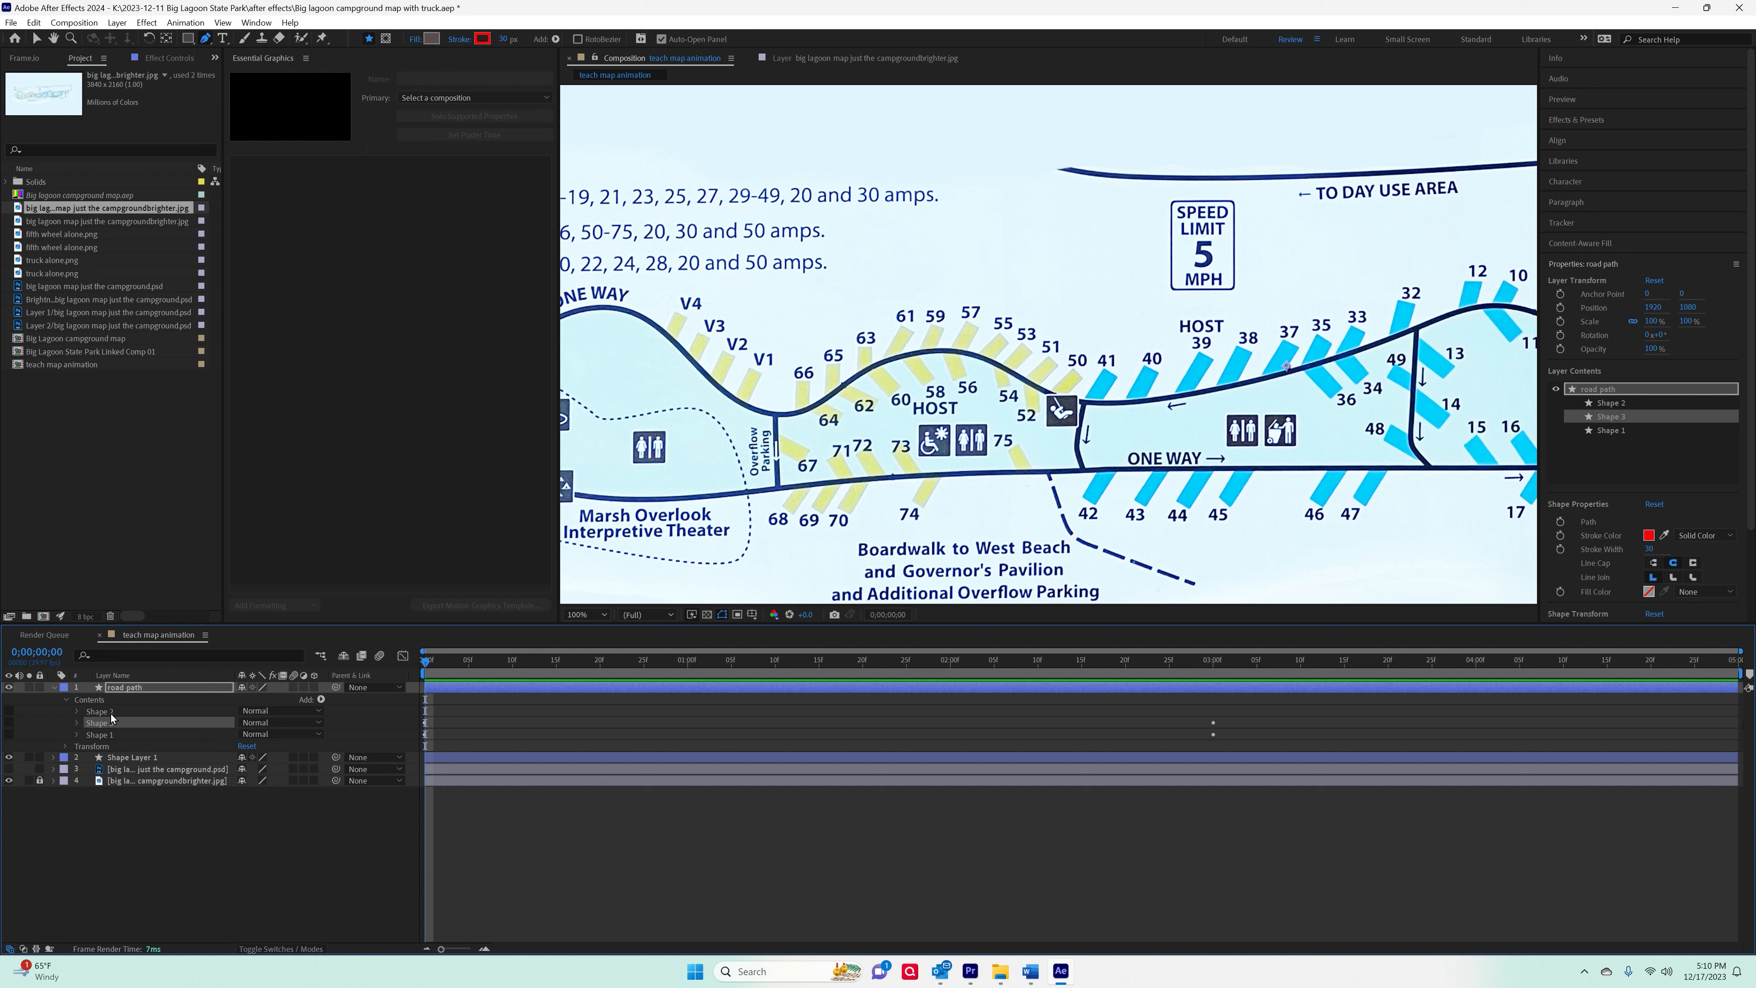
{"action": "left_click", "coordinate": [97, 691]}
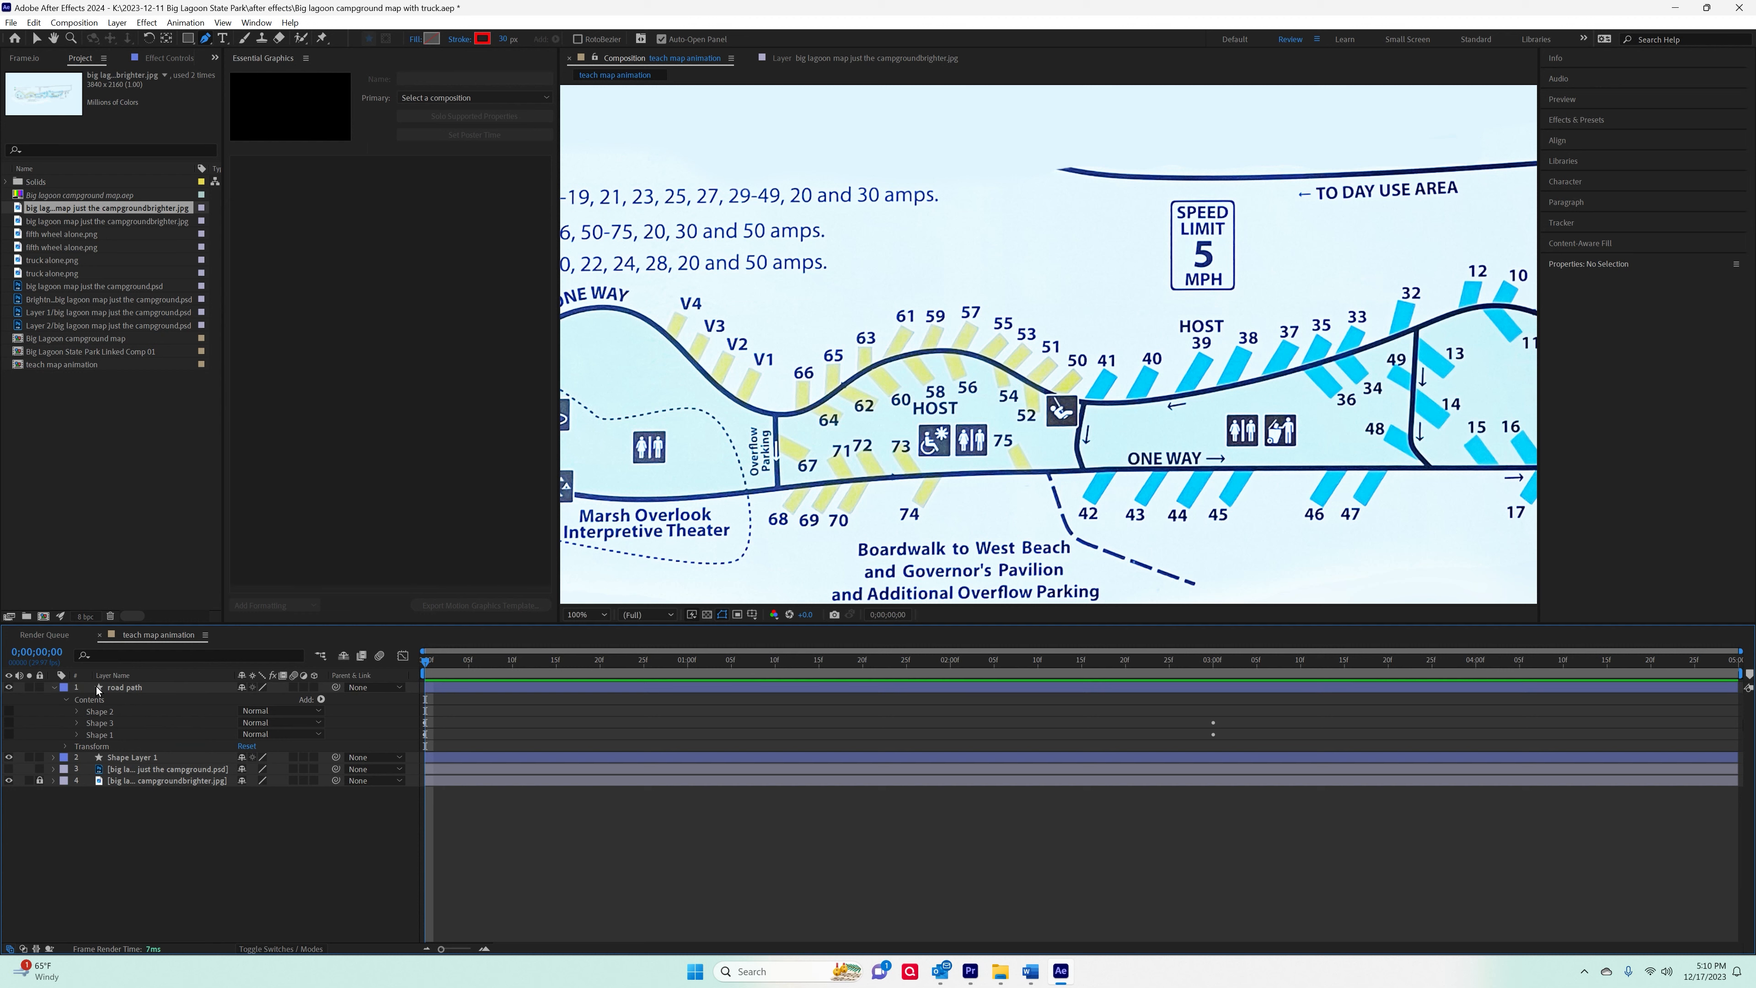
Duplicate the road path layer and hide the original layer.
{"action": "left_click", "coordinate": [154, 692]}
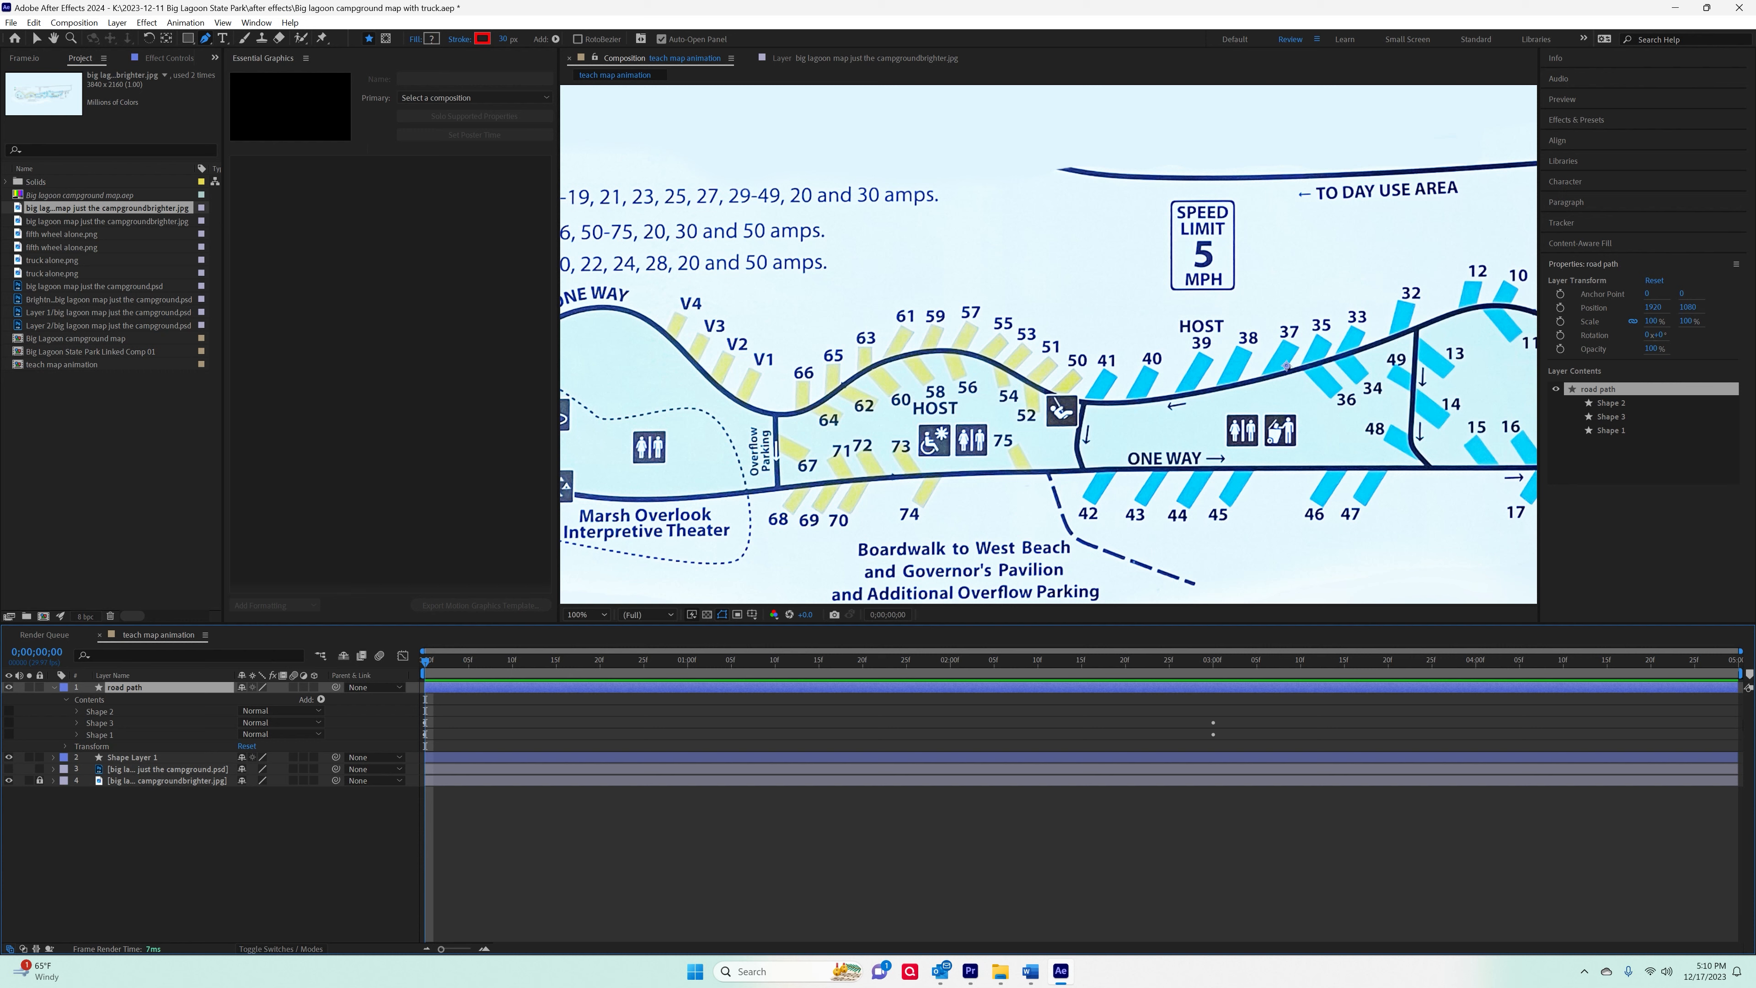
{"action": "key", "text": "ctrl+d"}
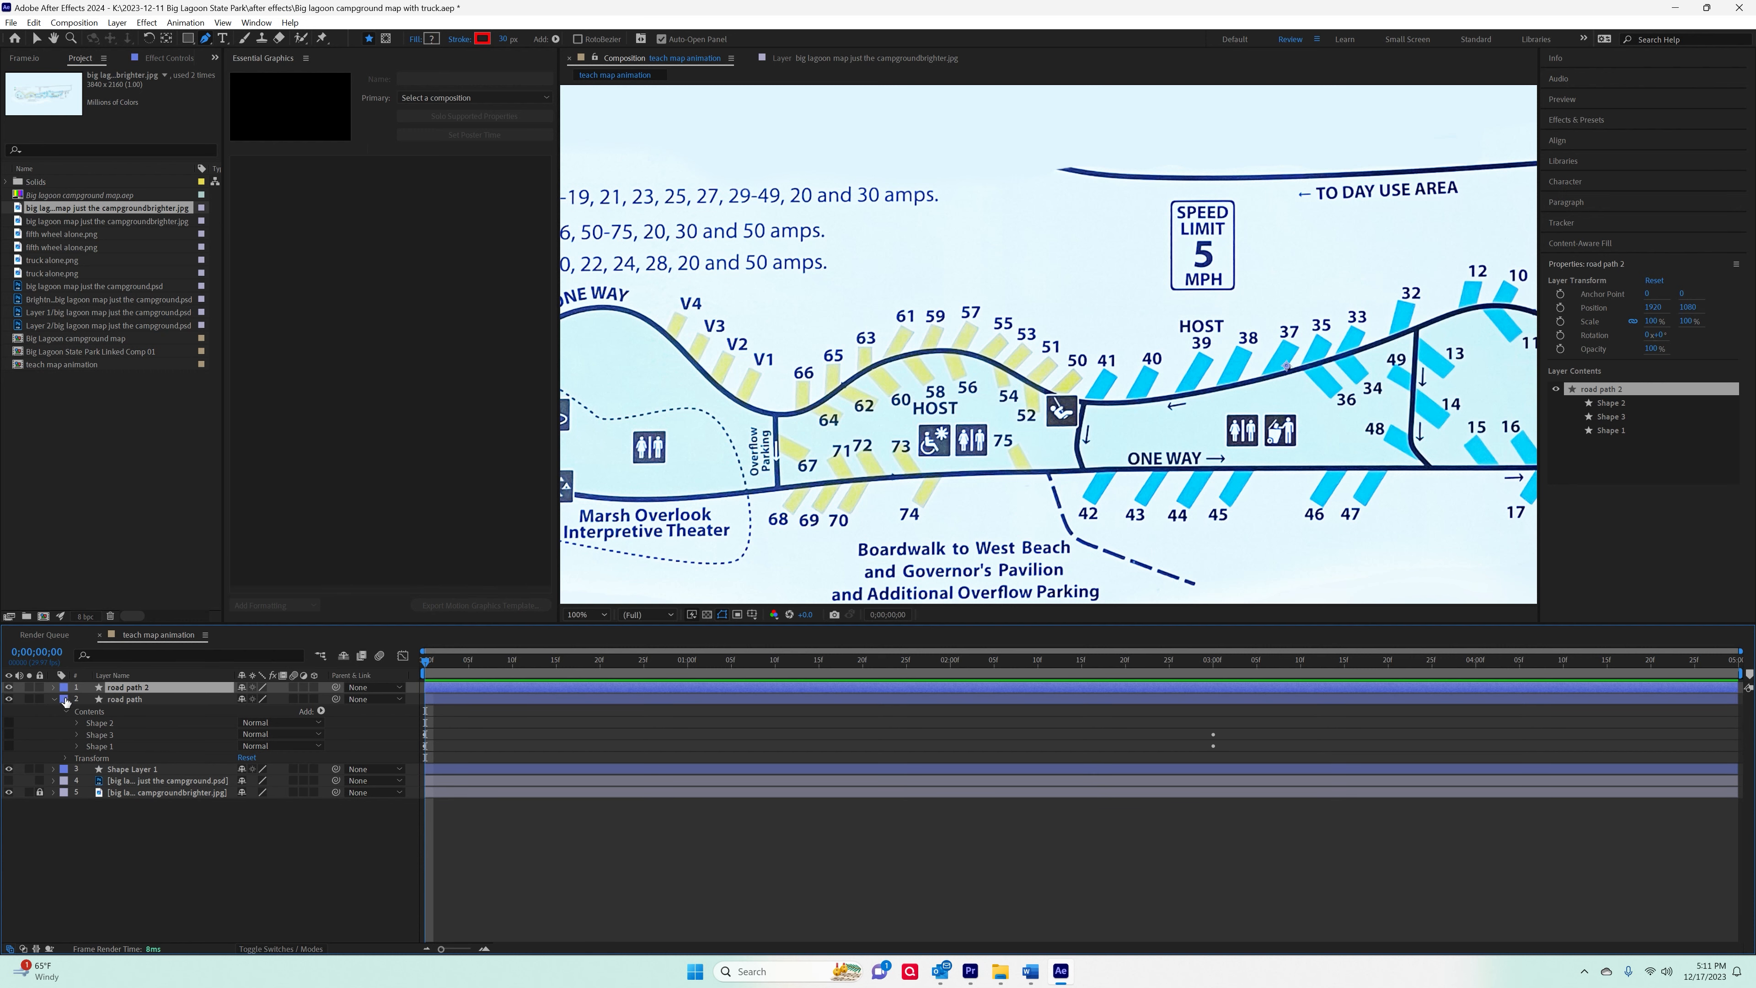
{"action": "left_click", "coordinate": [53, 699]}
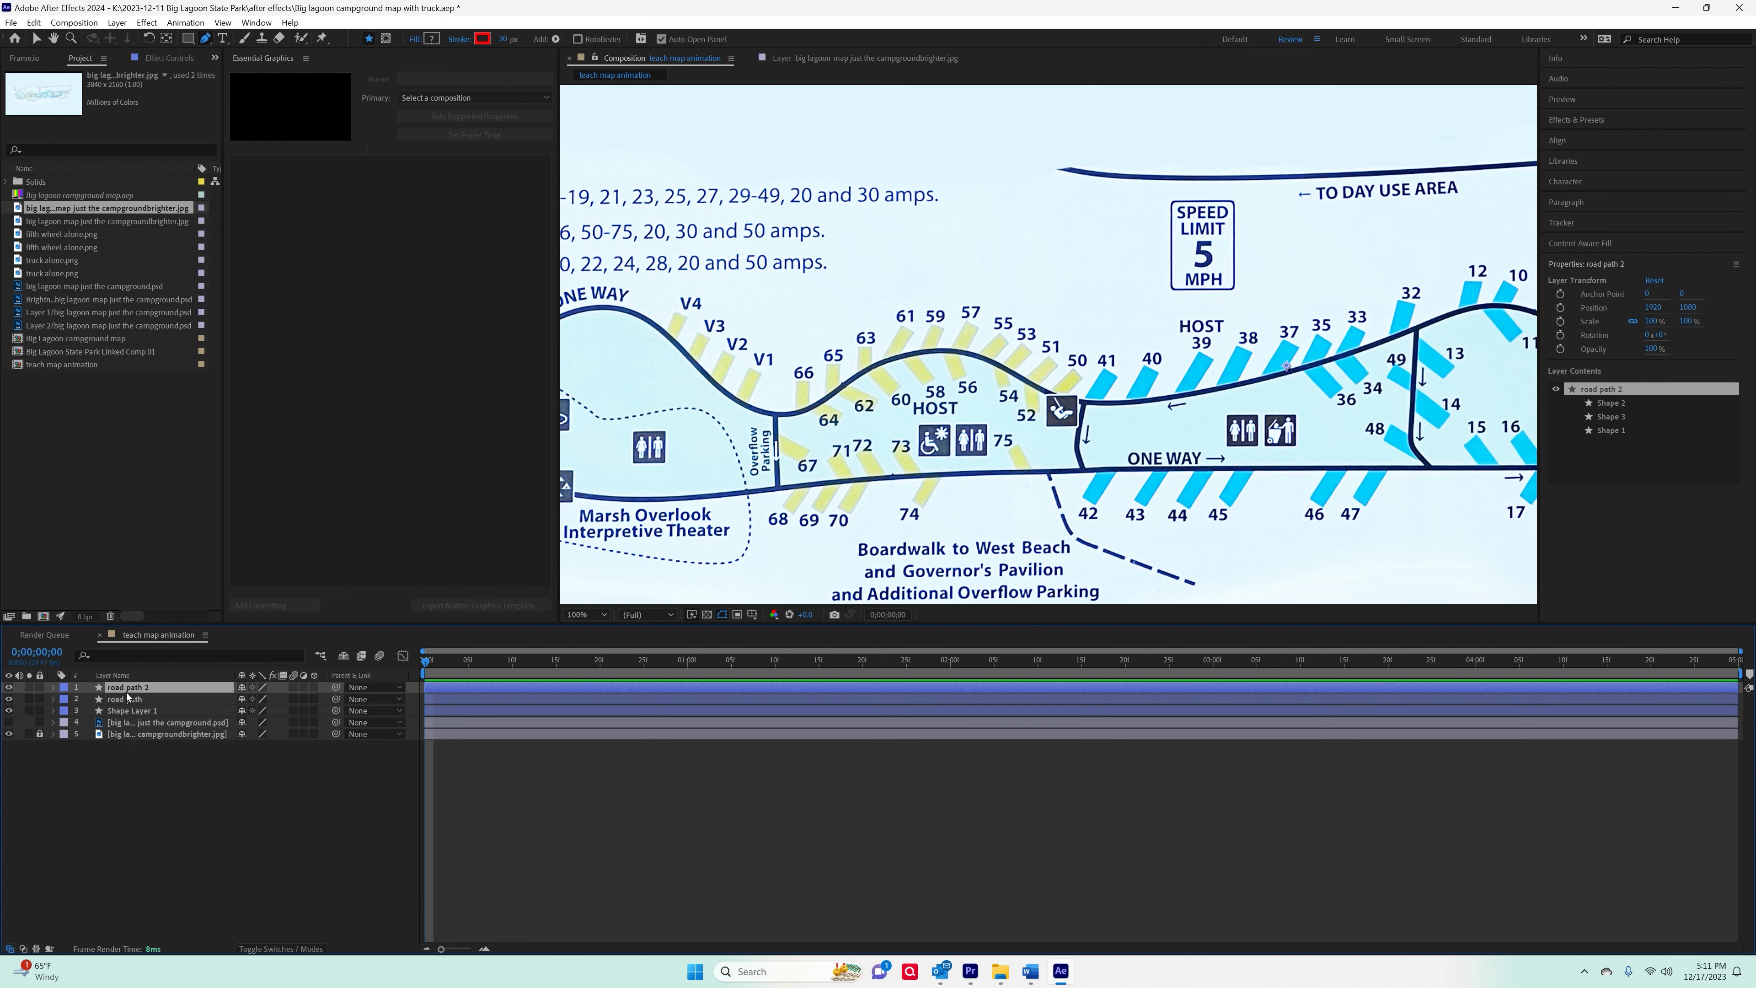
{"action": "left_click", "coordinate": [53, 699]}
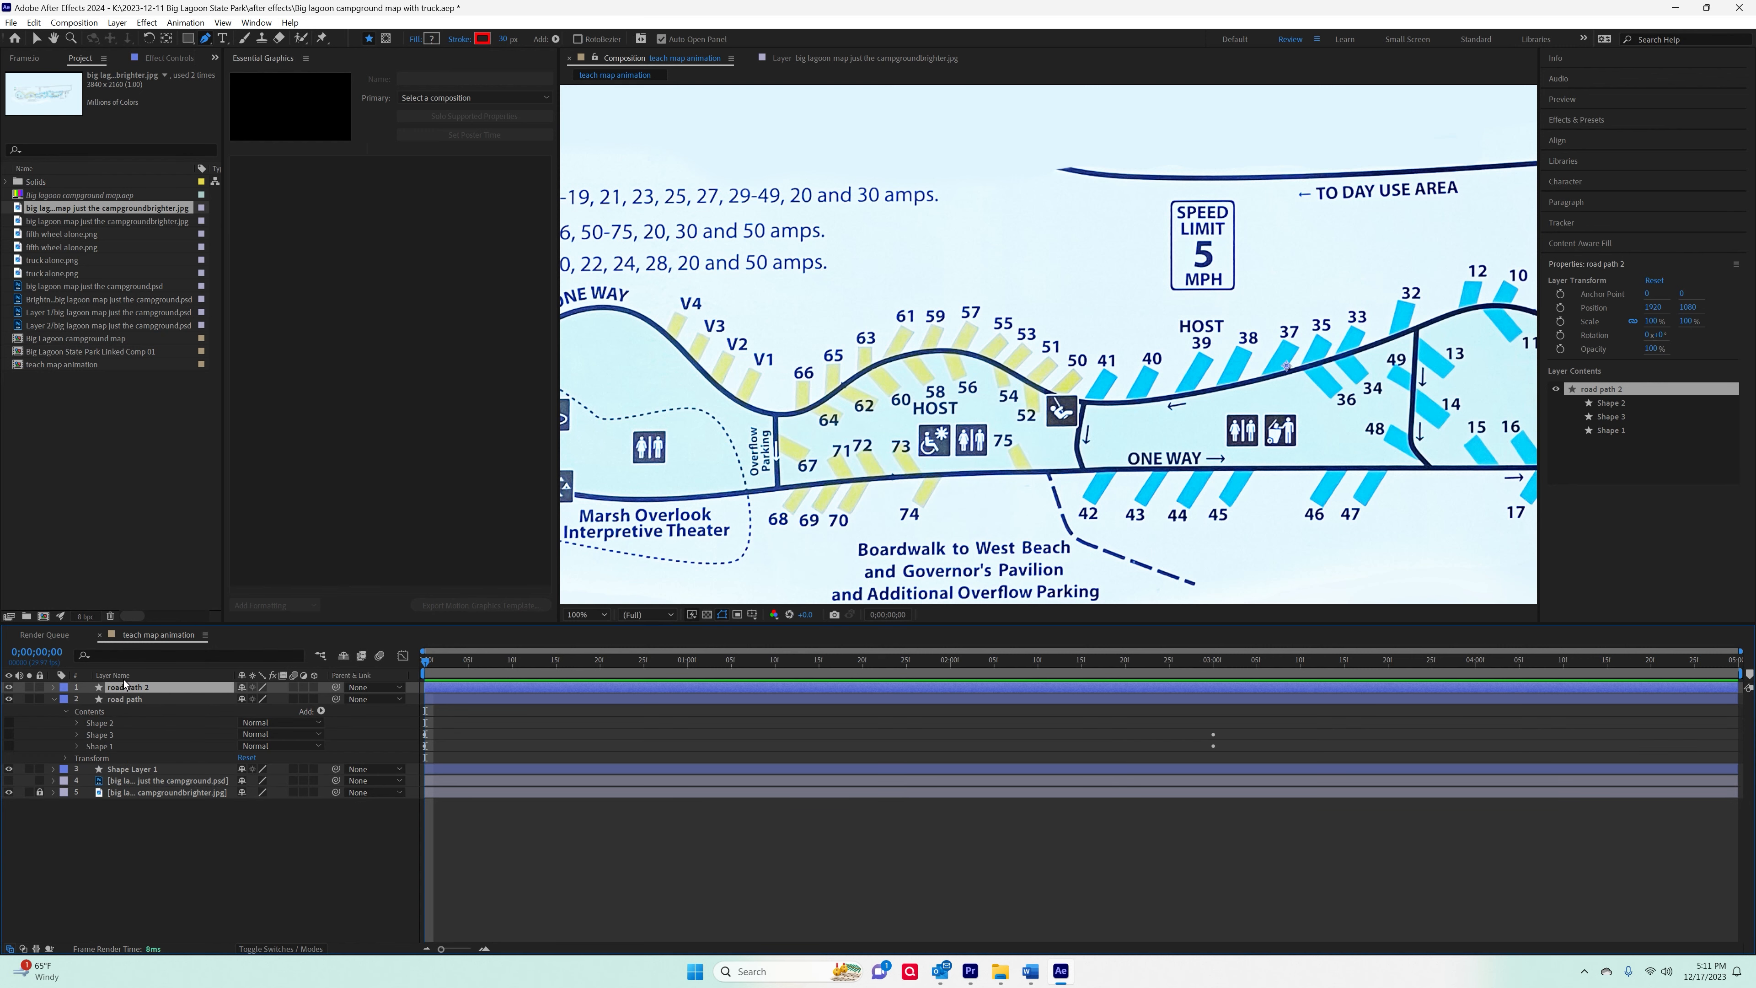
{"action": "left_click", "coordinate": [55, 687]}
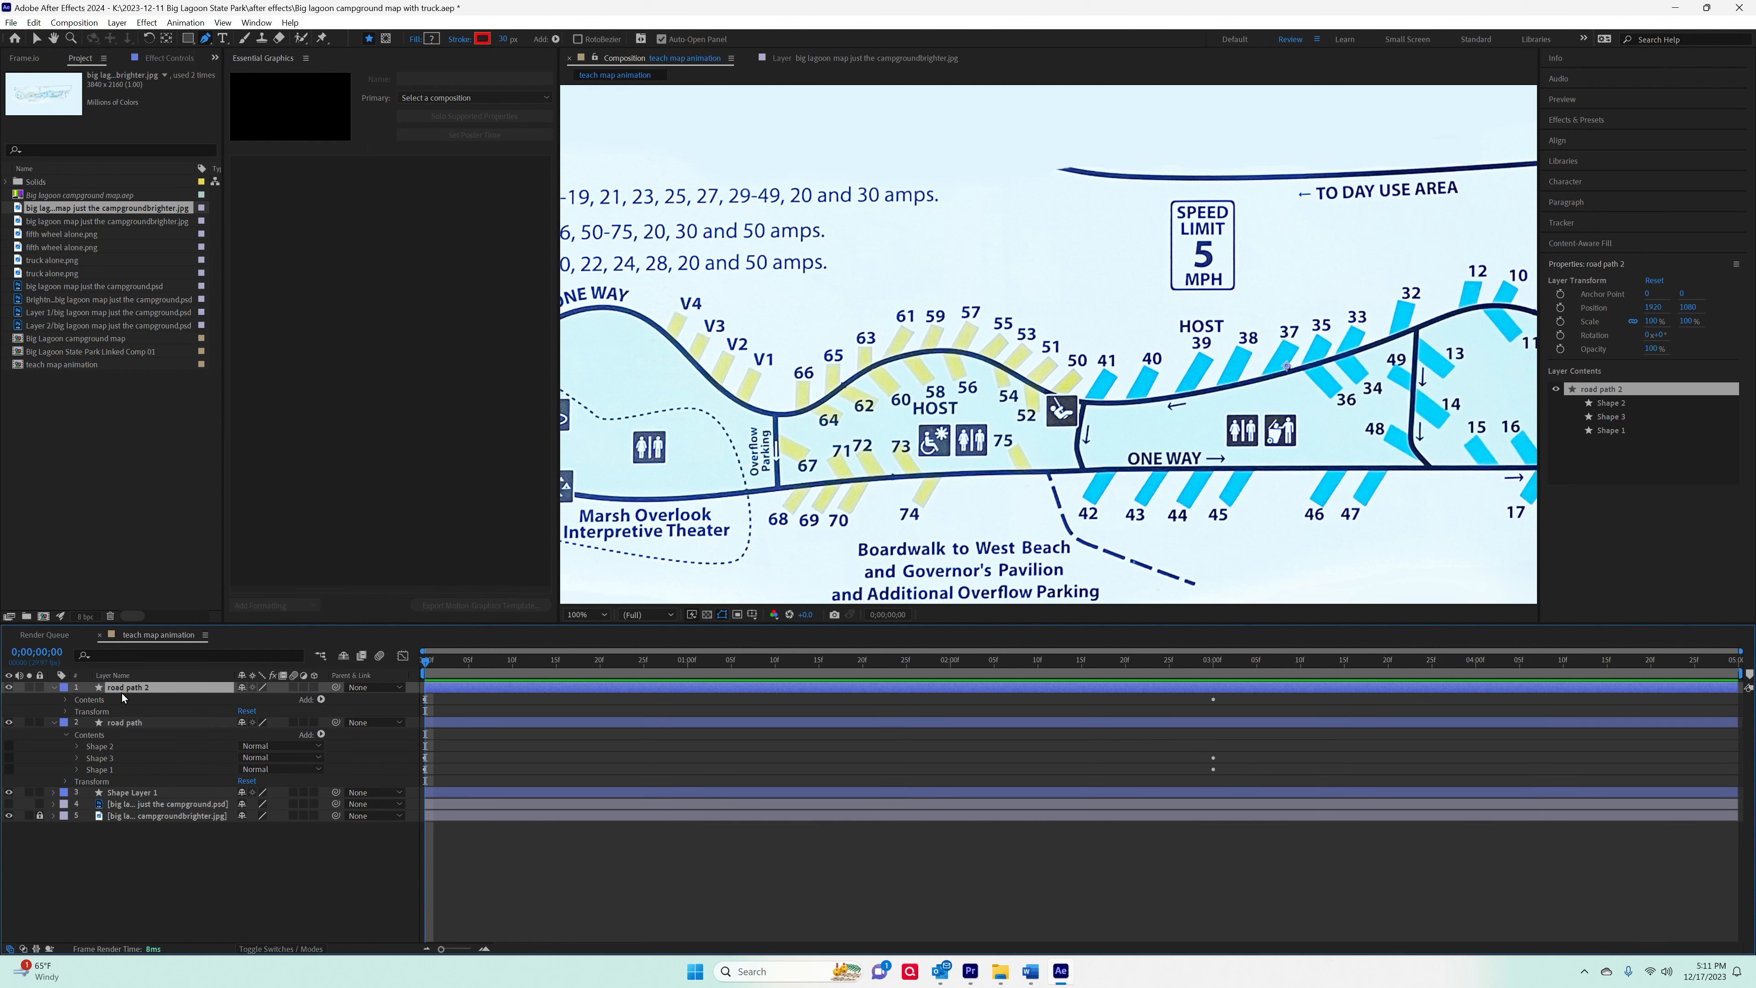
{"action": "left_click", "coordinate": [55, 723]}
{"action": "left_click", "coordinate": [55, 723]}
{"action": "left_click", "coordinate": [9, 723]}
Play the timeline briefly and expand Shape 3 in the contents of the road path 2 layer.
{"action": "key", "text": "space"}
{"action": "key", "text": "space"}
{"action": "left_click", "coordinate": [66, 700]}
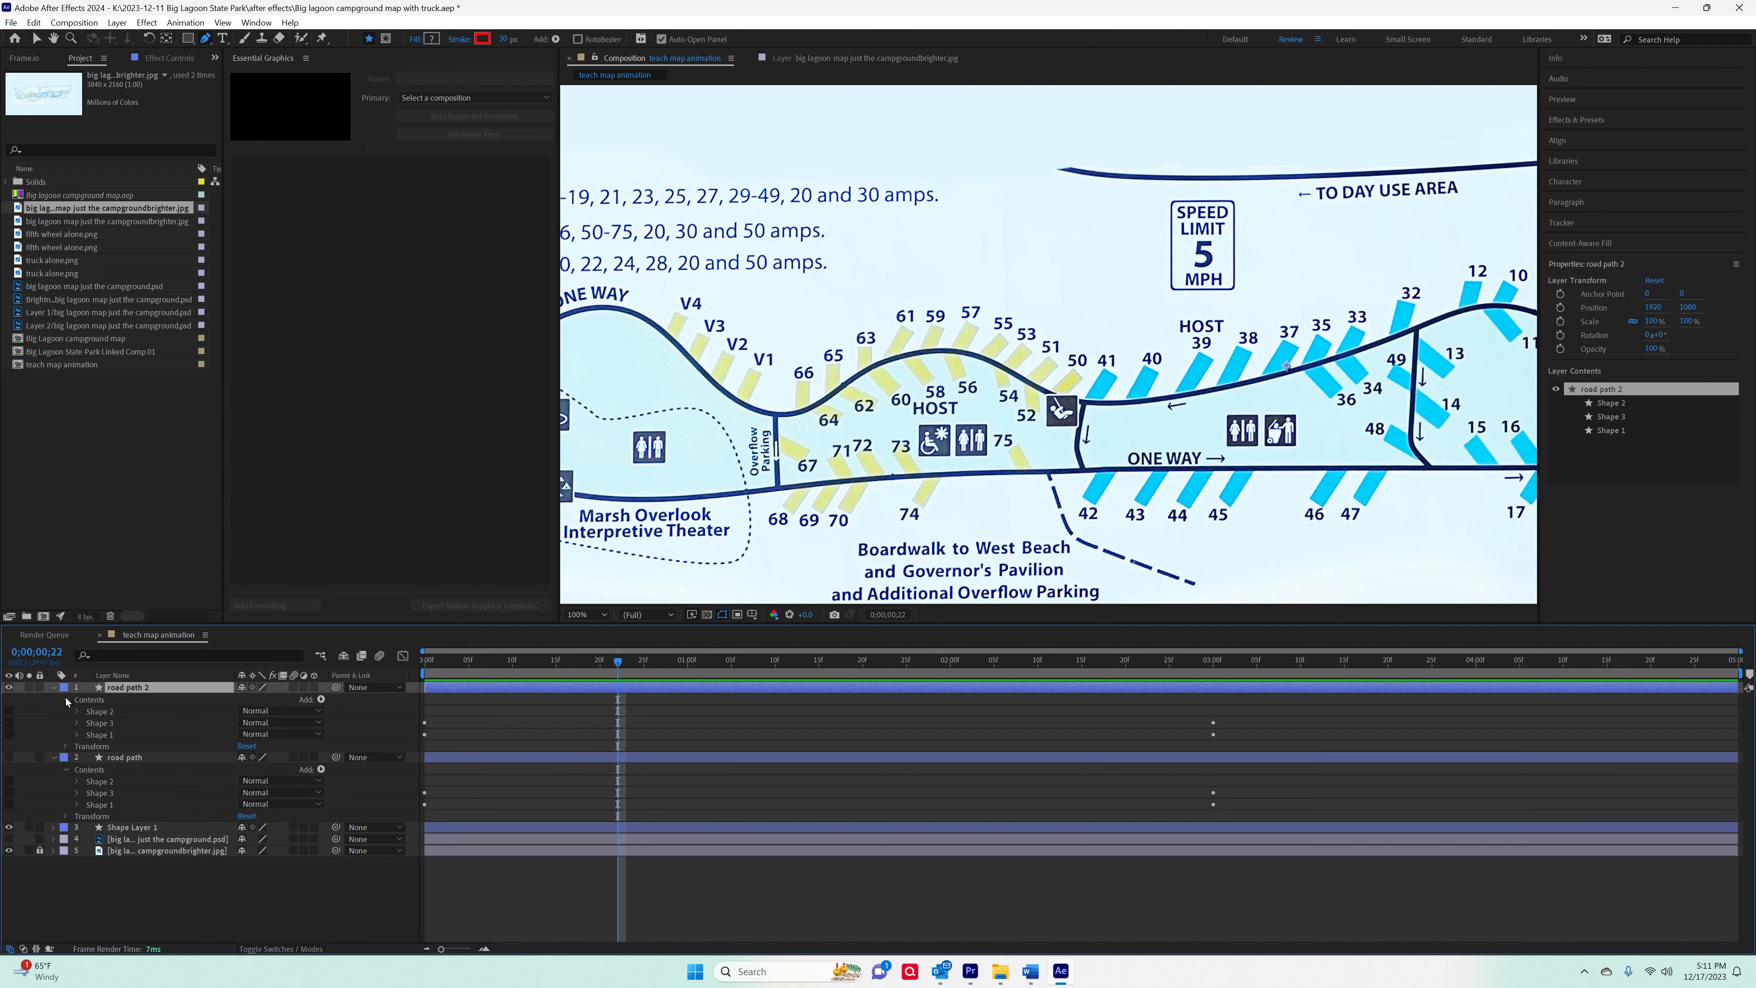
{"action": "left_click", "coordinate": [77, 723]}
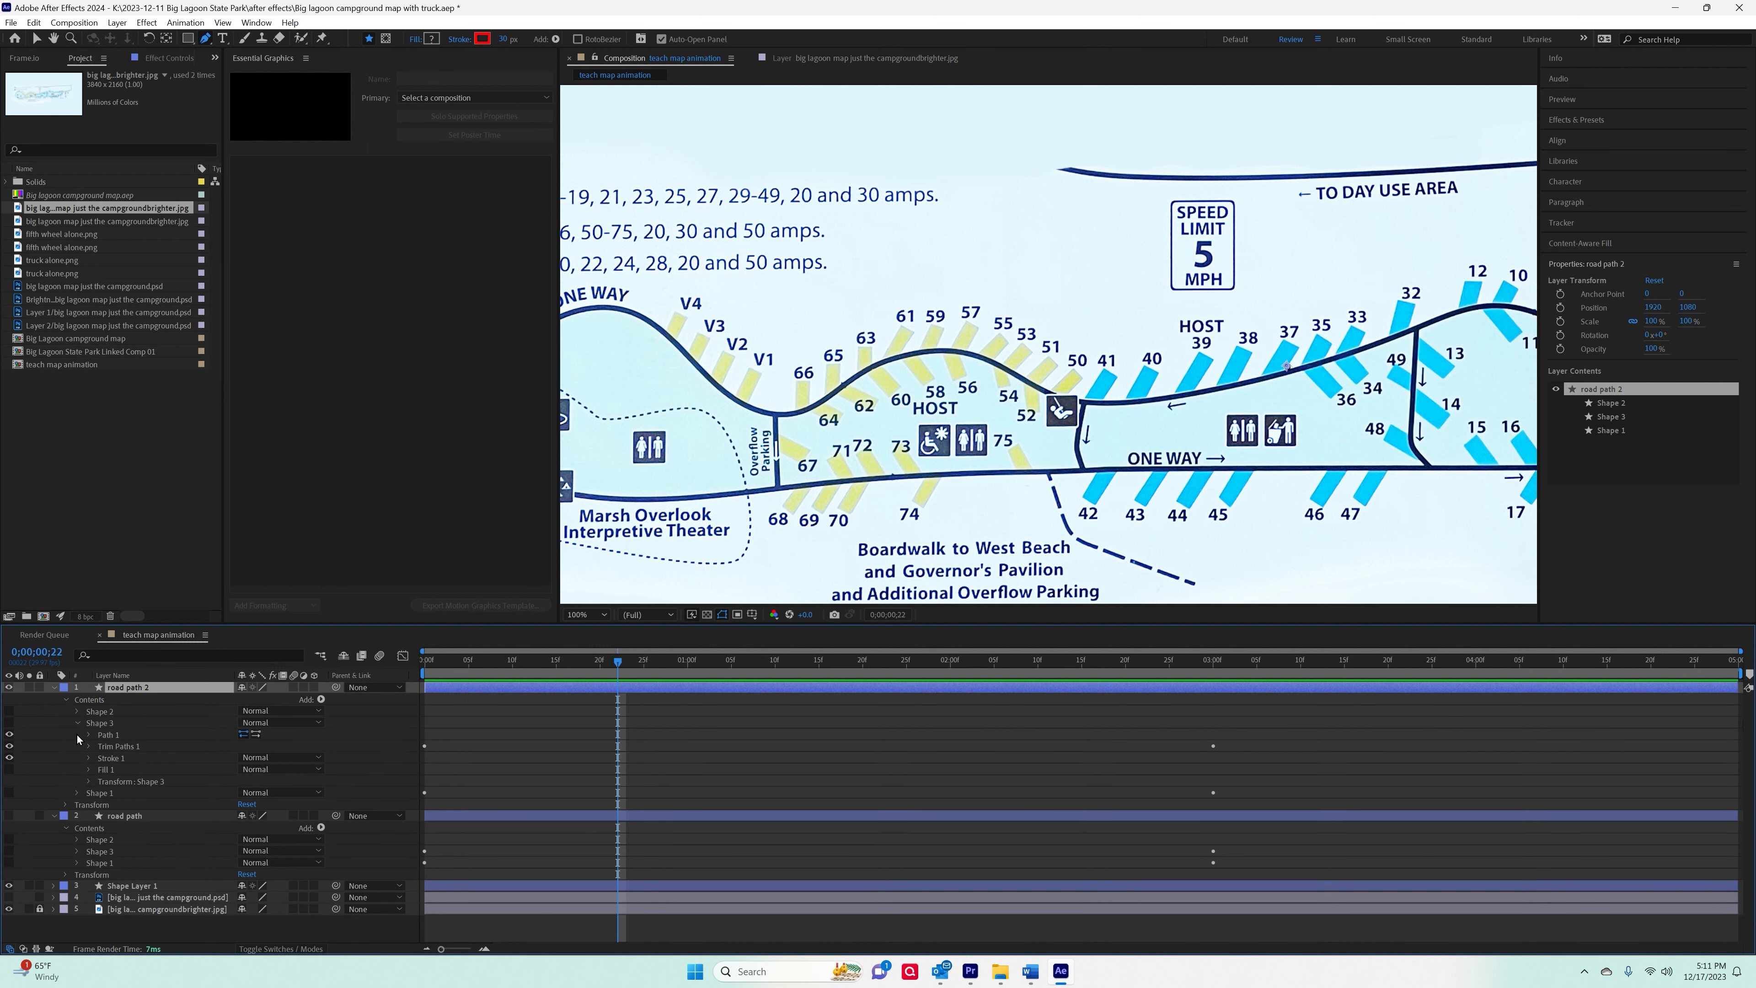
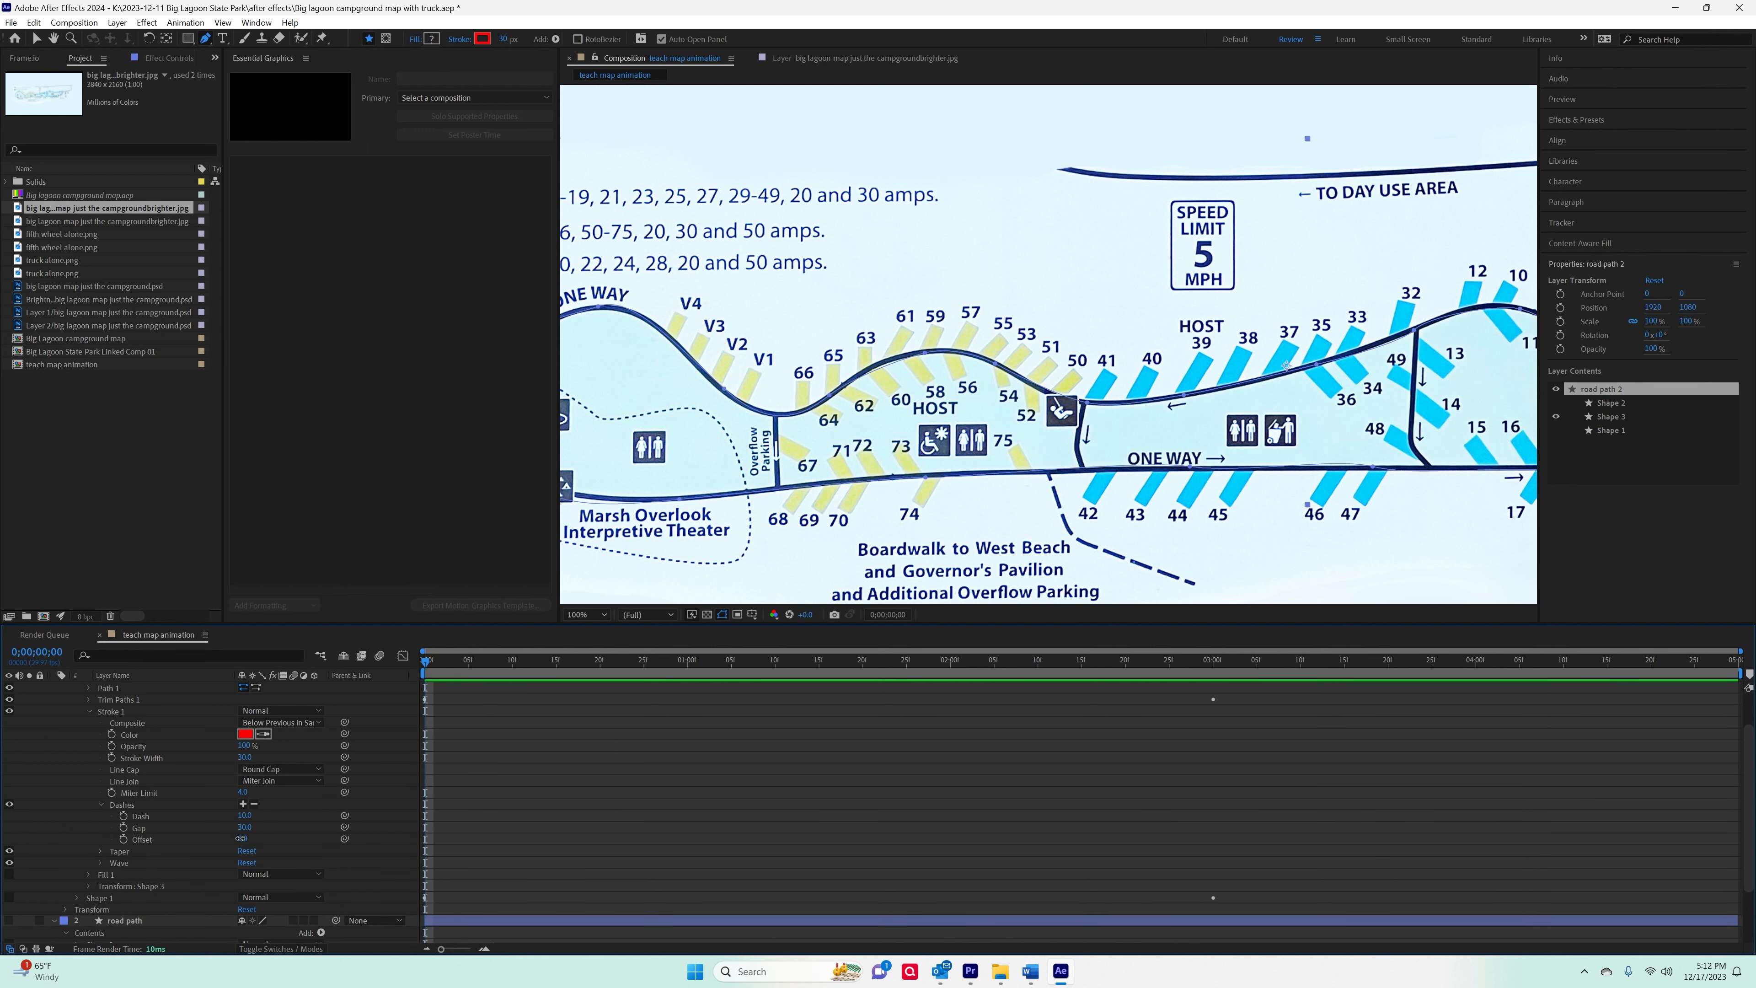
Set the dash Offset of Shape 3's Stroke 1 to about 100 and turn on its keyframing at 0;00;00;00.
{"action": "left_click_drag", "start_coordinate": [241, 838], "coordinate": [261, 838]}
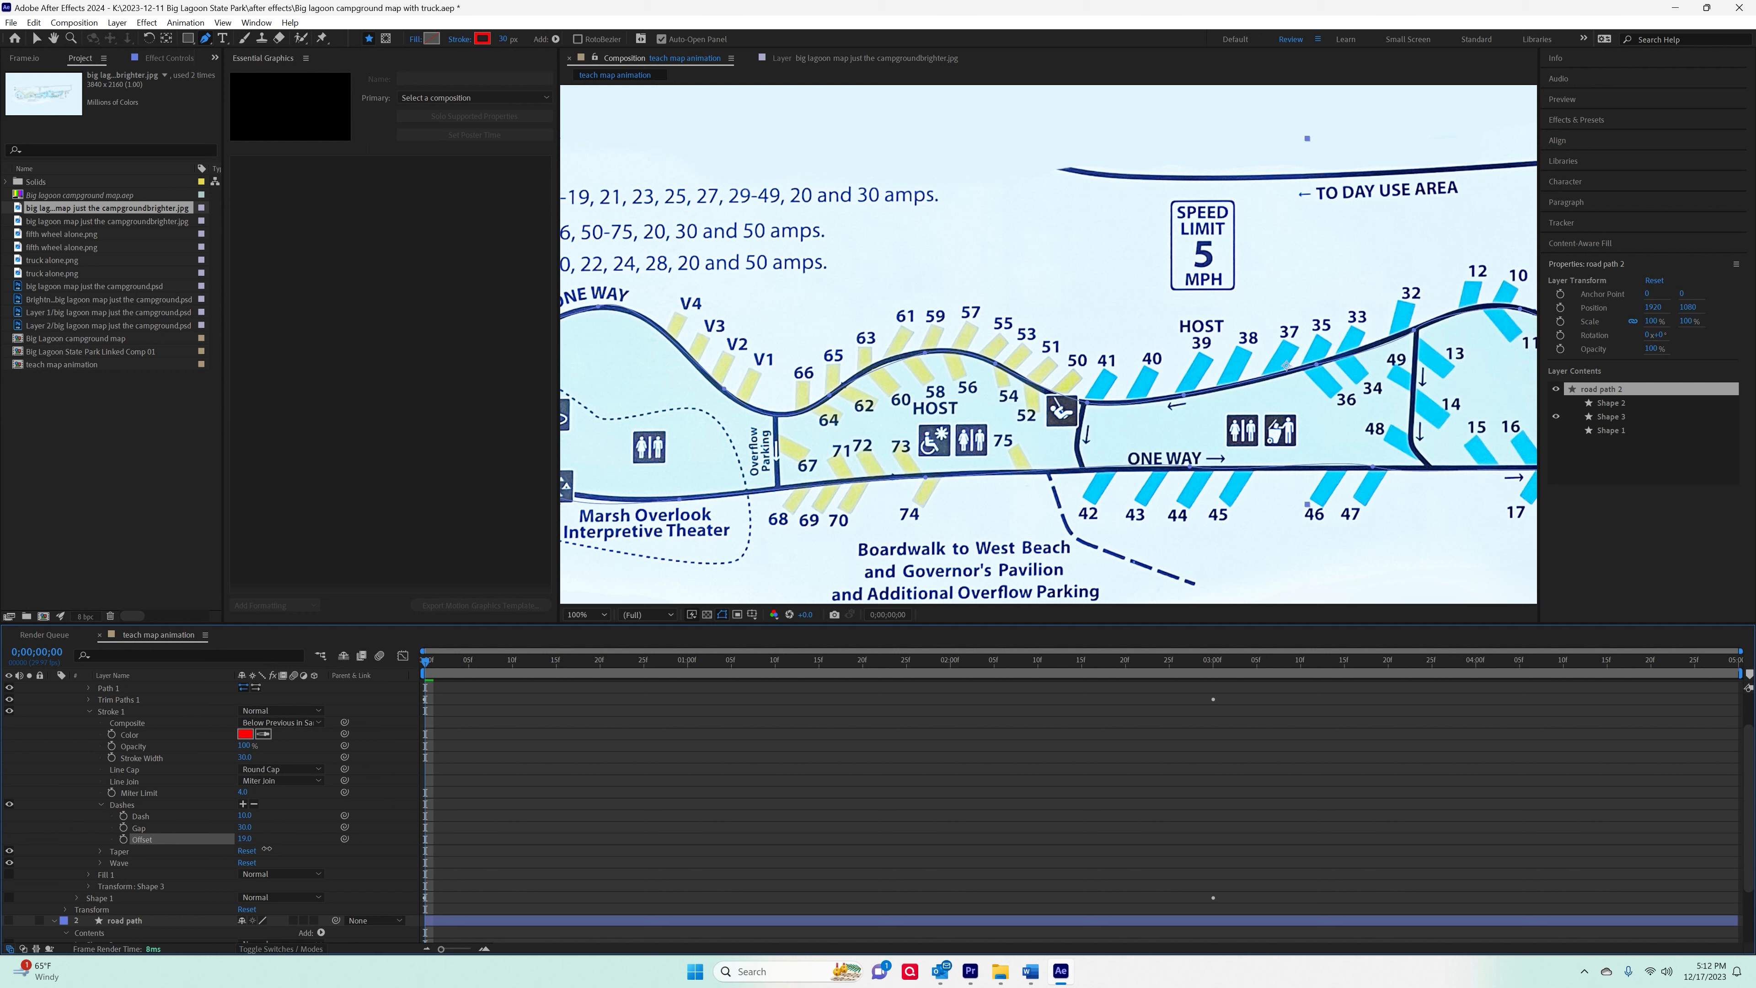
{"action": "left_click_drag", "start_coordinate": [294, 843], "coordinate": [304, 843]}
{"action": "left_click", "coordinate": [124, 839]}
Set Stroke 1's dash Gap to about 28, keyframe its Offset at 0 at 0;00;04;29, and preview the moving dashes.
{"action": "key", "text": "space"}
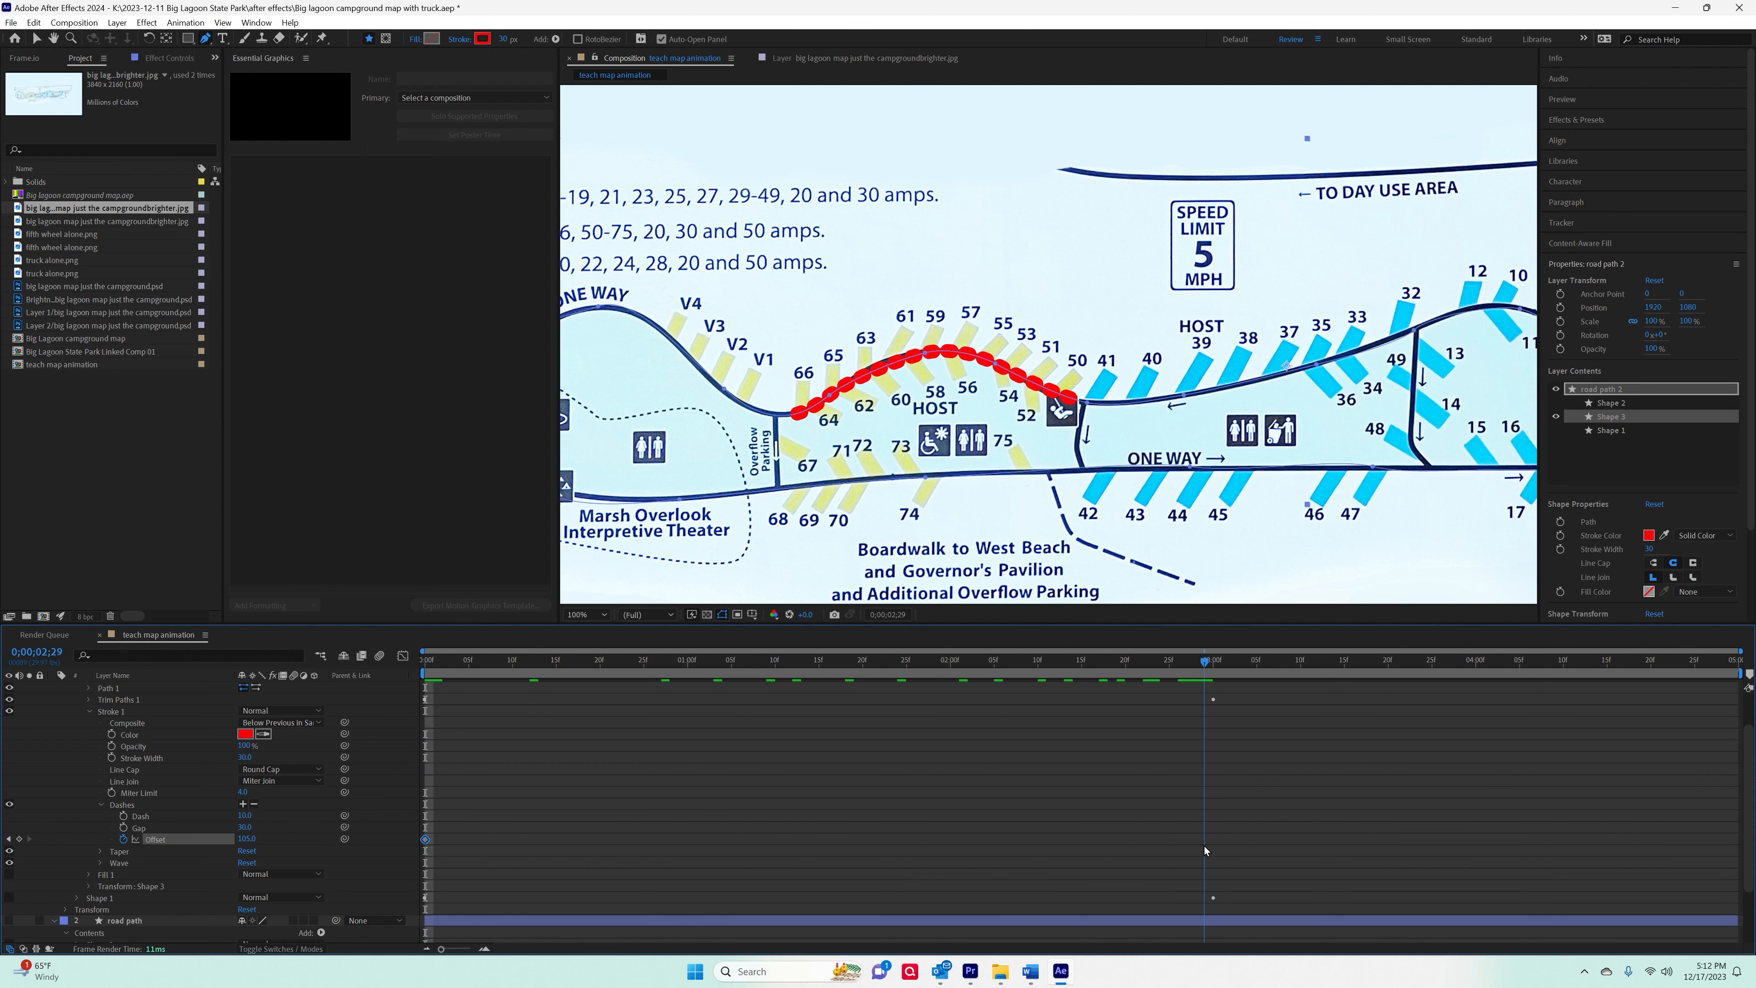
{"action": "left_click_drag", "start_coordinate": [1213, 852], "coordinate": [1731, 879]}
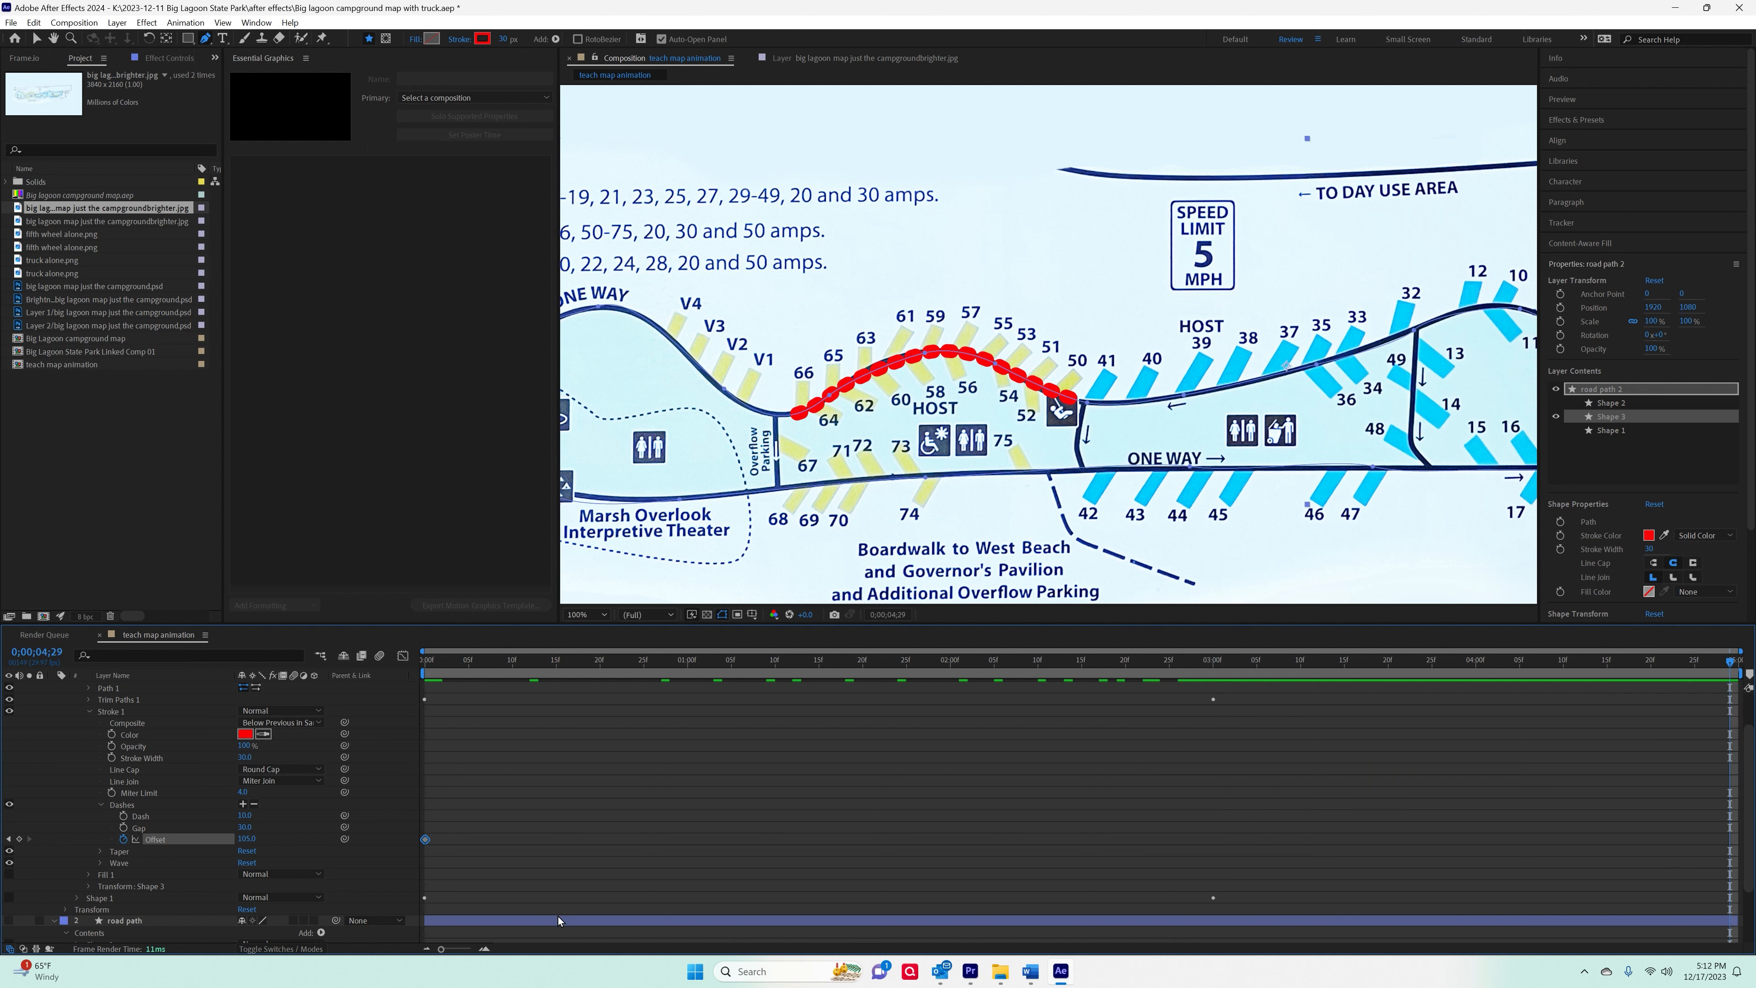
{"action": "mouse_move", "coordinate": [251, 839]}
{"action": "left_mouse_down"}
{"action": "mouse_move", "coordinate": [161, 843]}
{"action": "mouse_move", "coordinate": [196, 858]}
{"action": "left_mouse_up"}
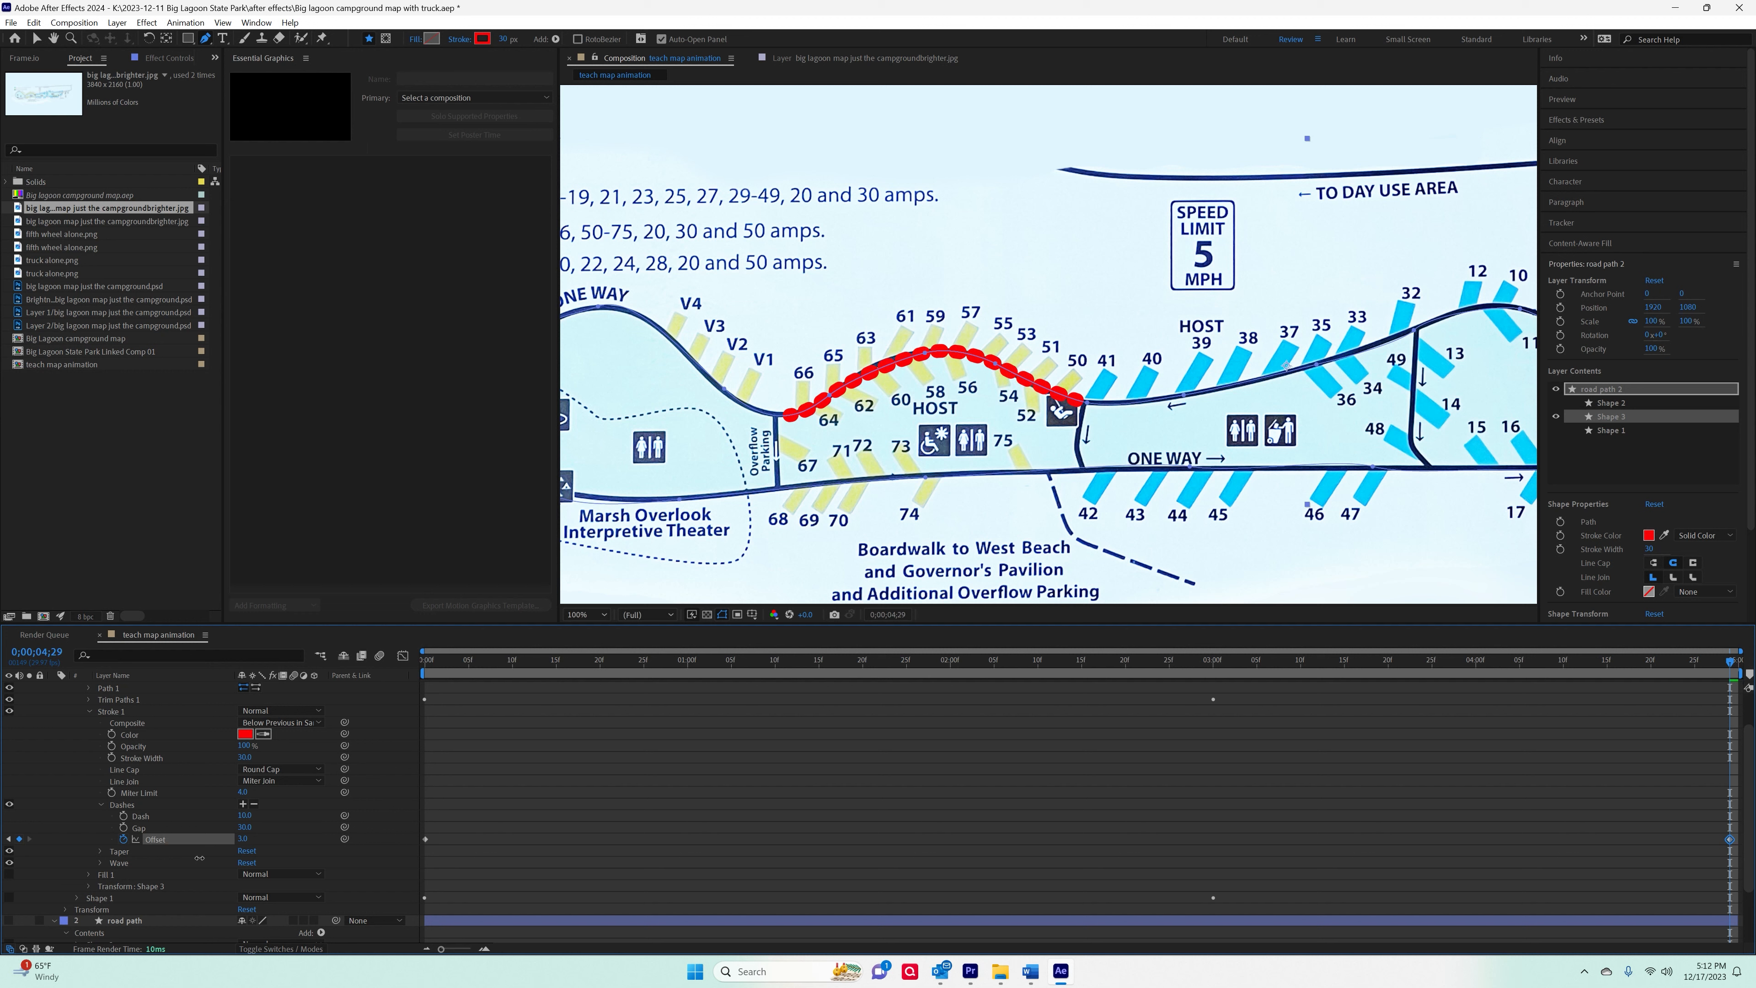
{"action": "left_click_drag", "start_coordinate": [246, 827], "coordinate": [244, 827]}
{"action": "left_click", "coordinate": [245, 838]}
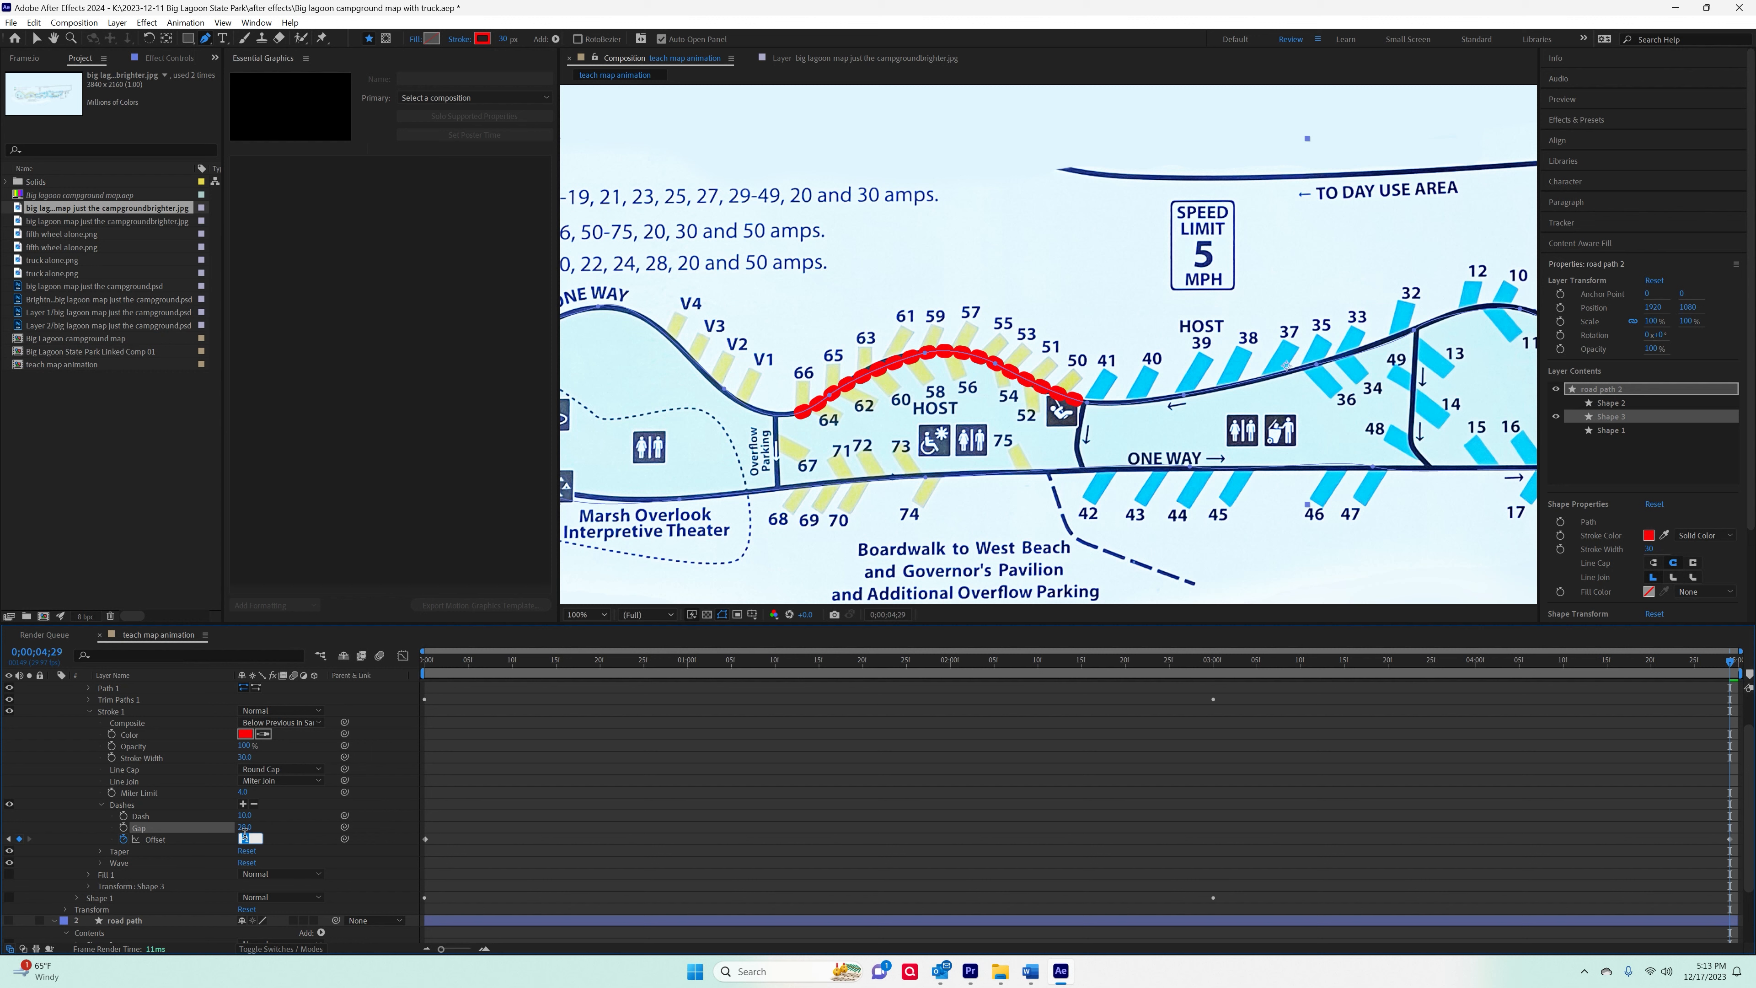
{"action": "type", "text": "0"}
{"action": "key", "text": "Return"}
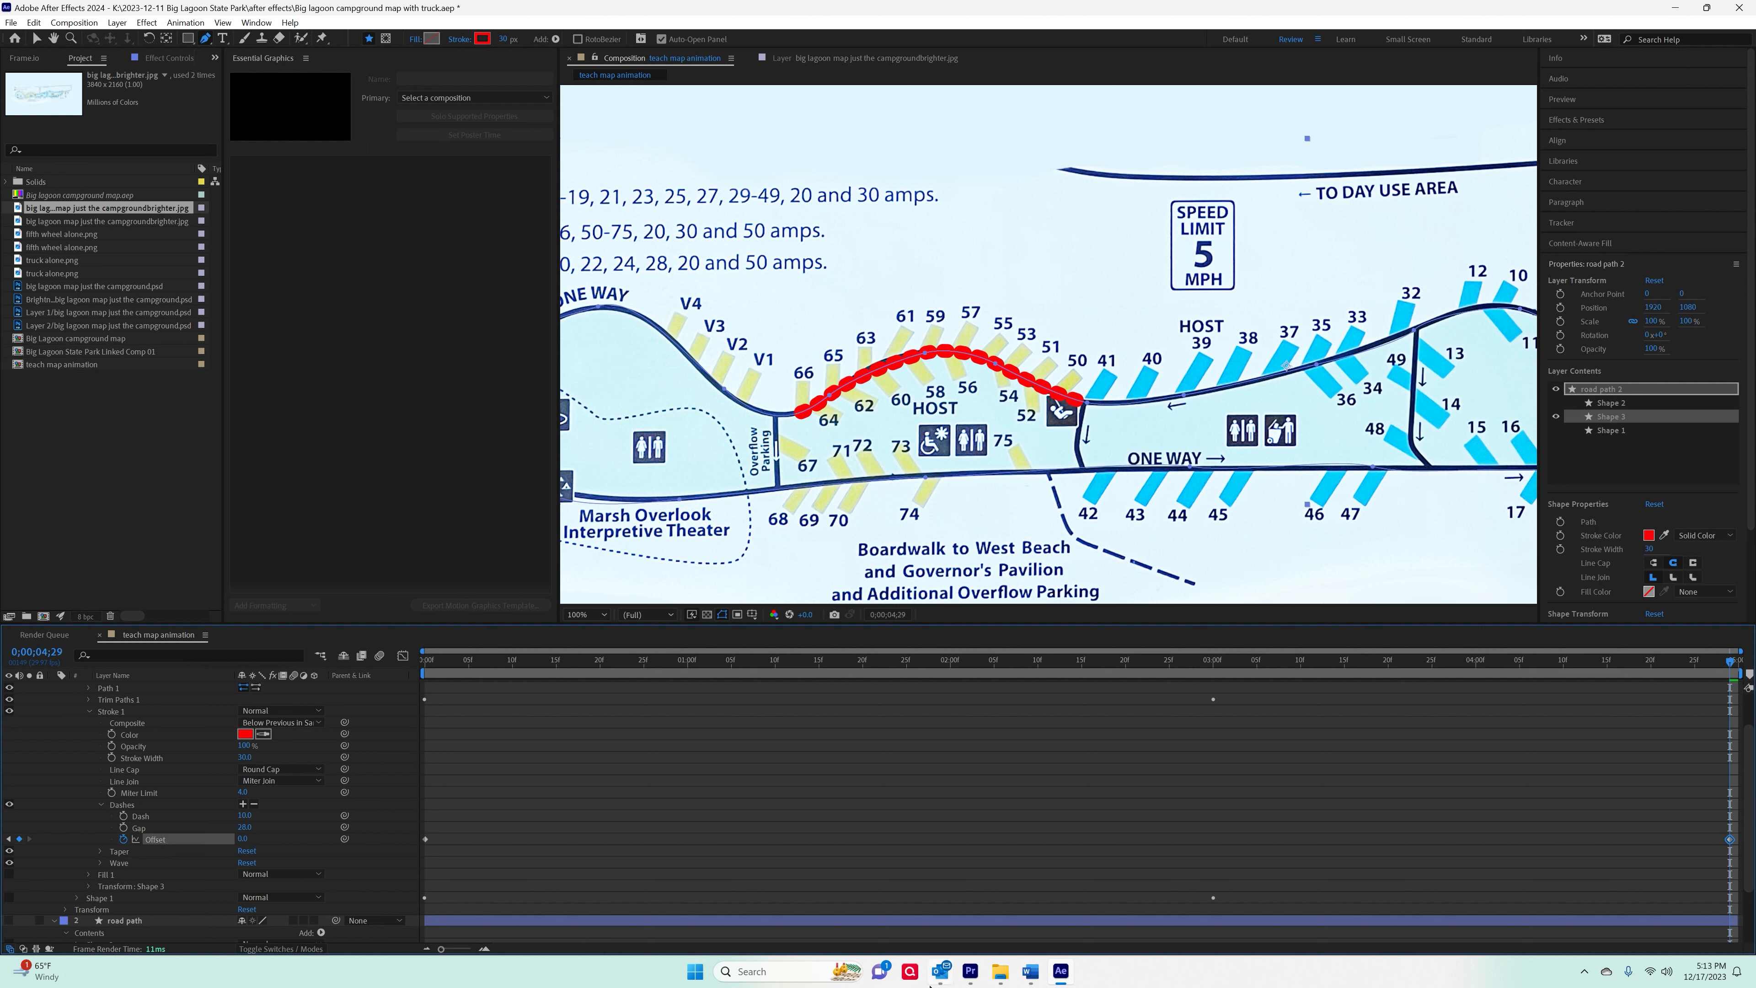
{"action": "mouse_move", "coordinate": [934, 983]}
{"action": "key", "text": "space"}
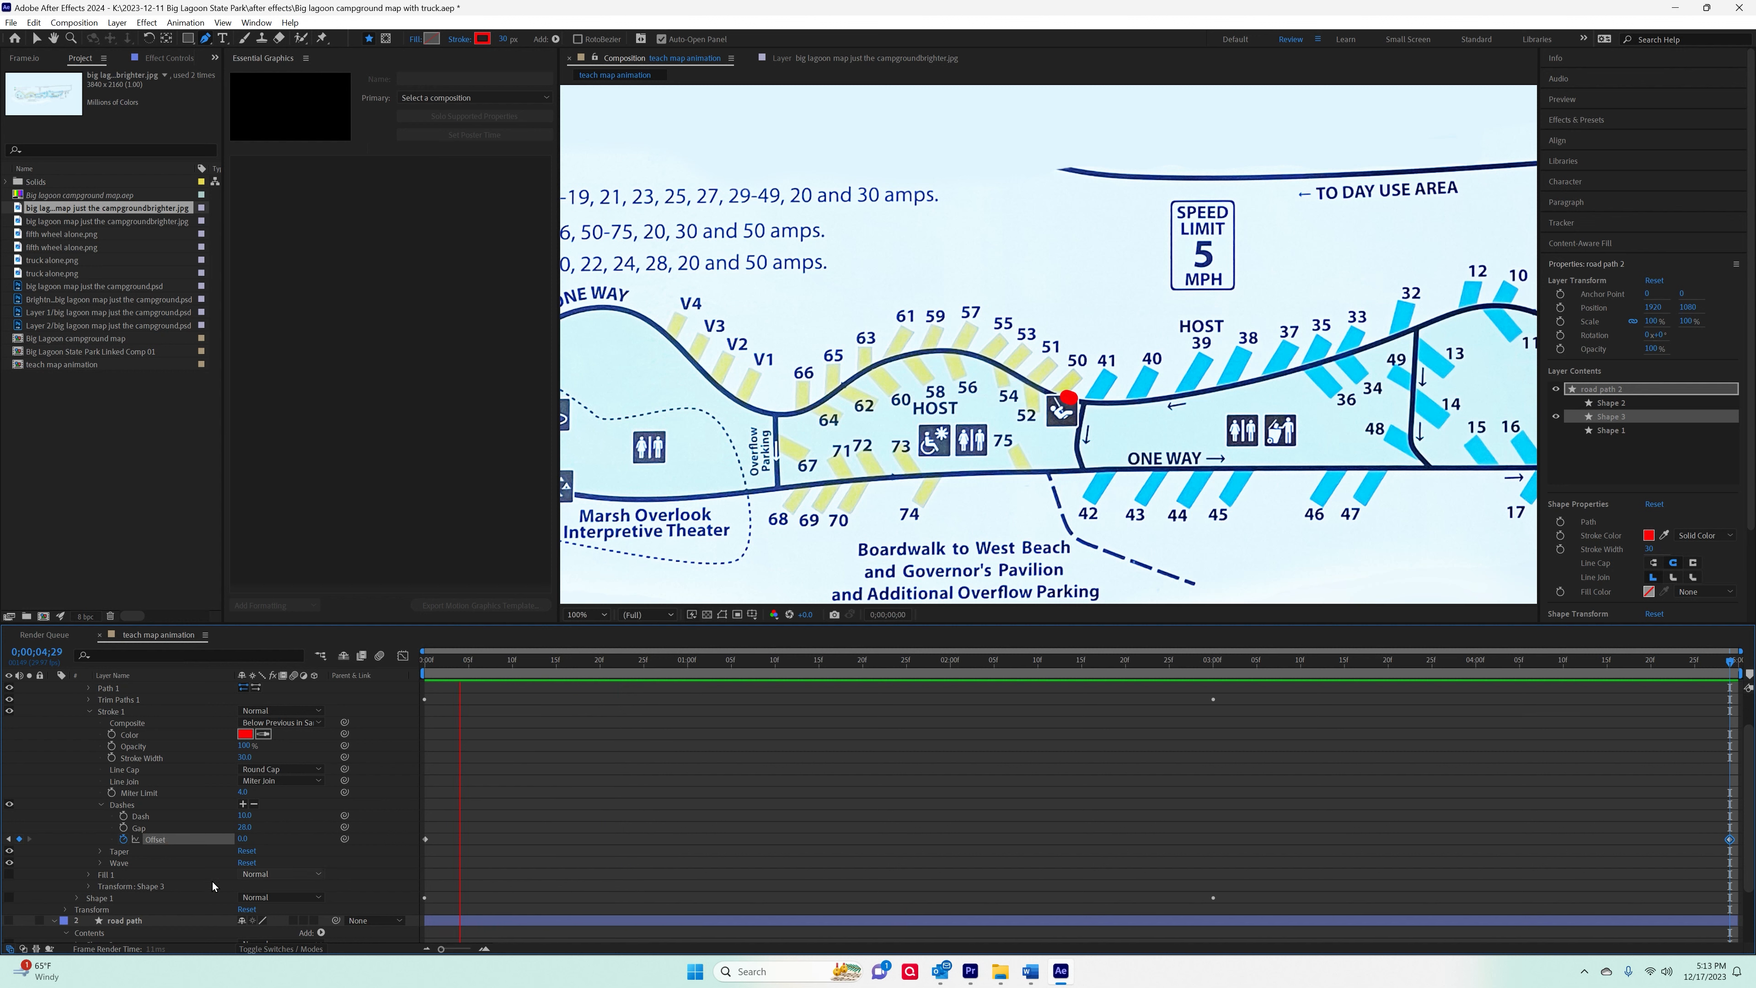
Set the Wave Amount of Shape 3's Stroke 1 to about 46% and preview the dotted line.
{"action": "left_click", "coordinate": [101, 864]}
{"action": "key", "text": "space"}
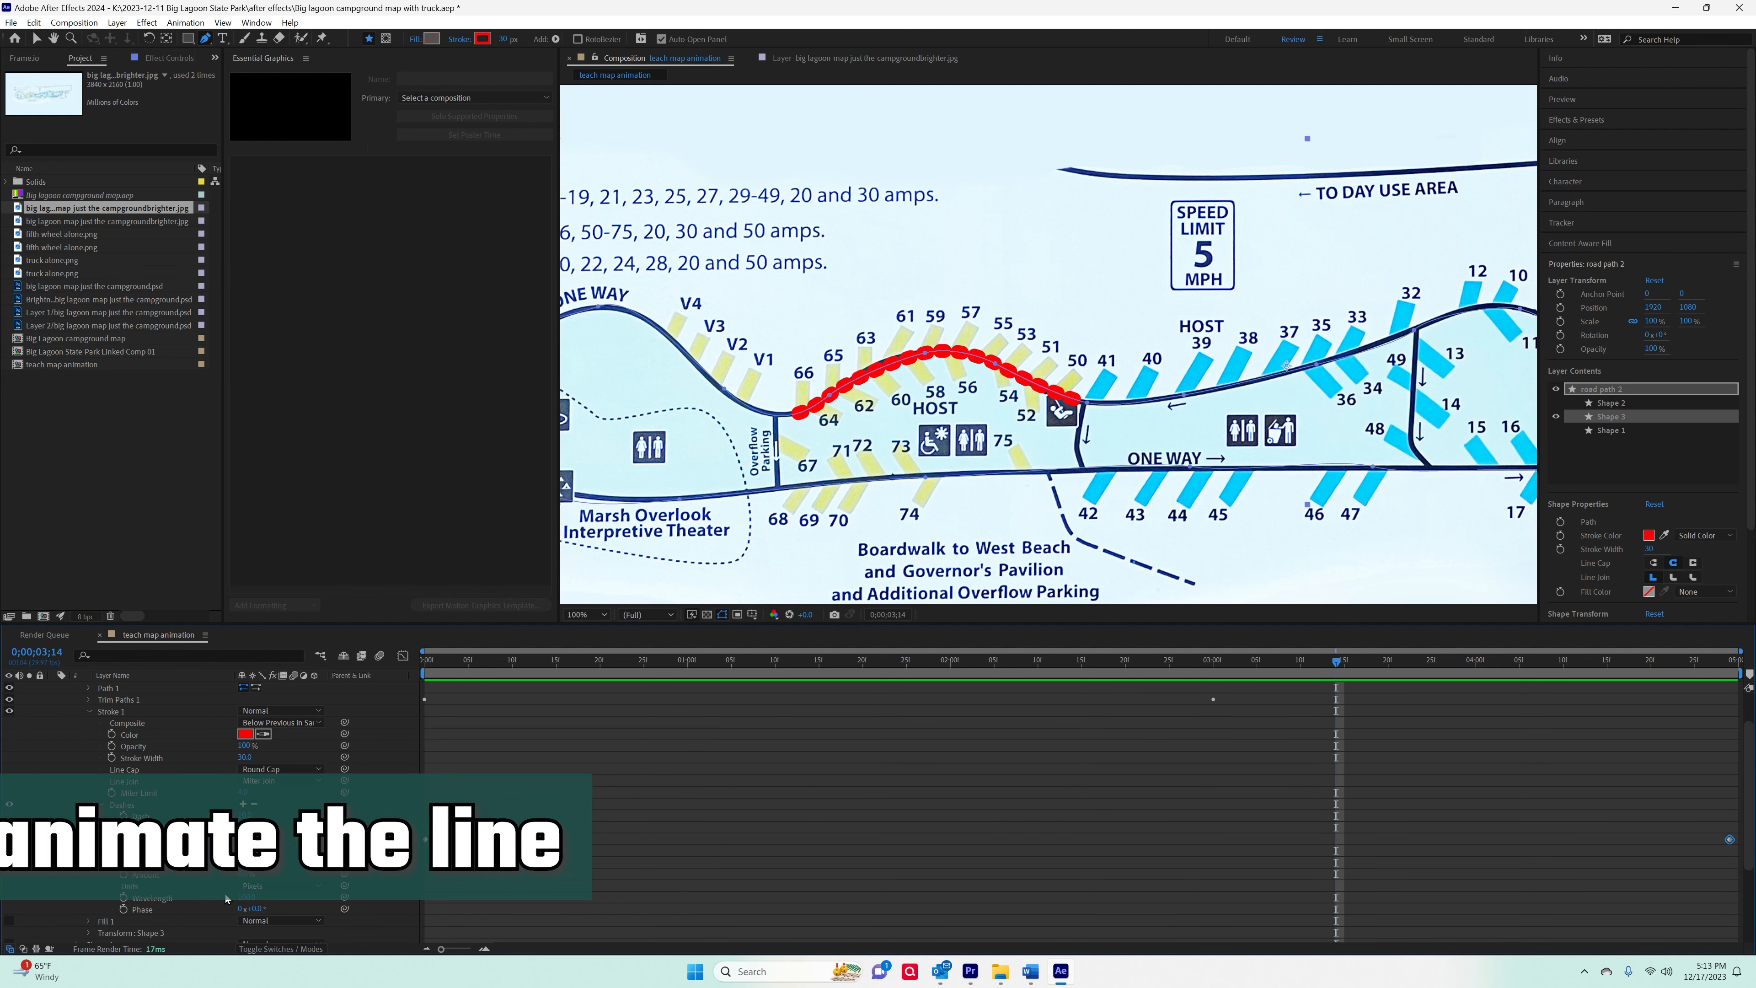
{"action": "left_click_drag", "start_coordinate": [244, 876], "coordinate": [279, 878]}
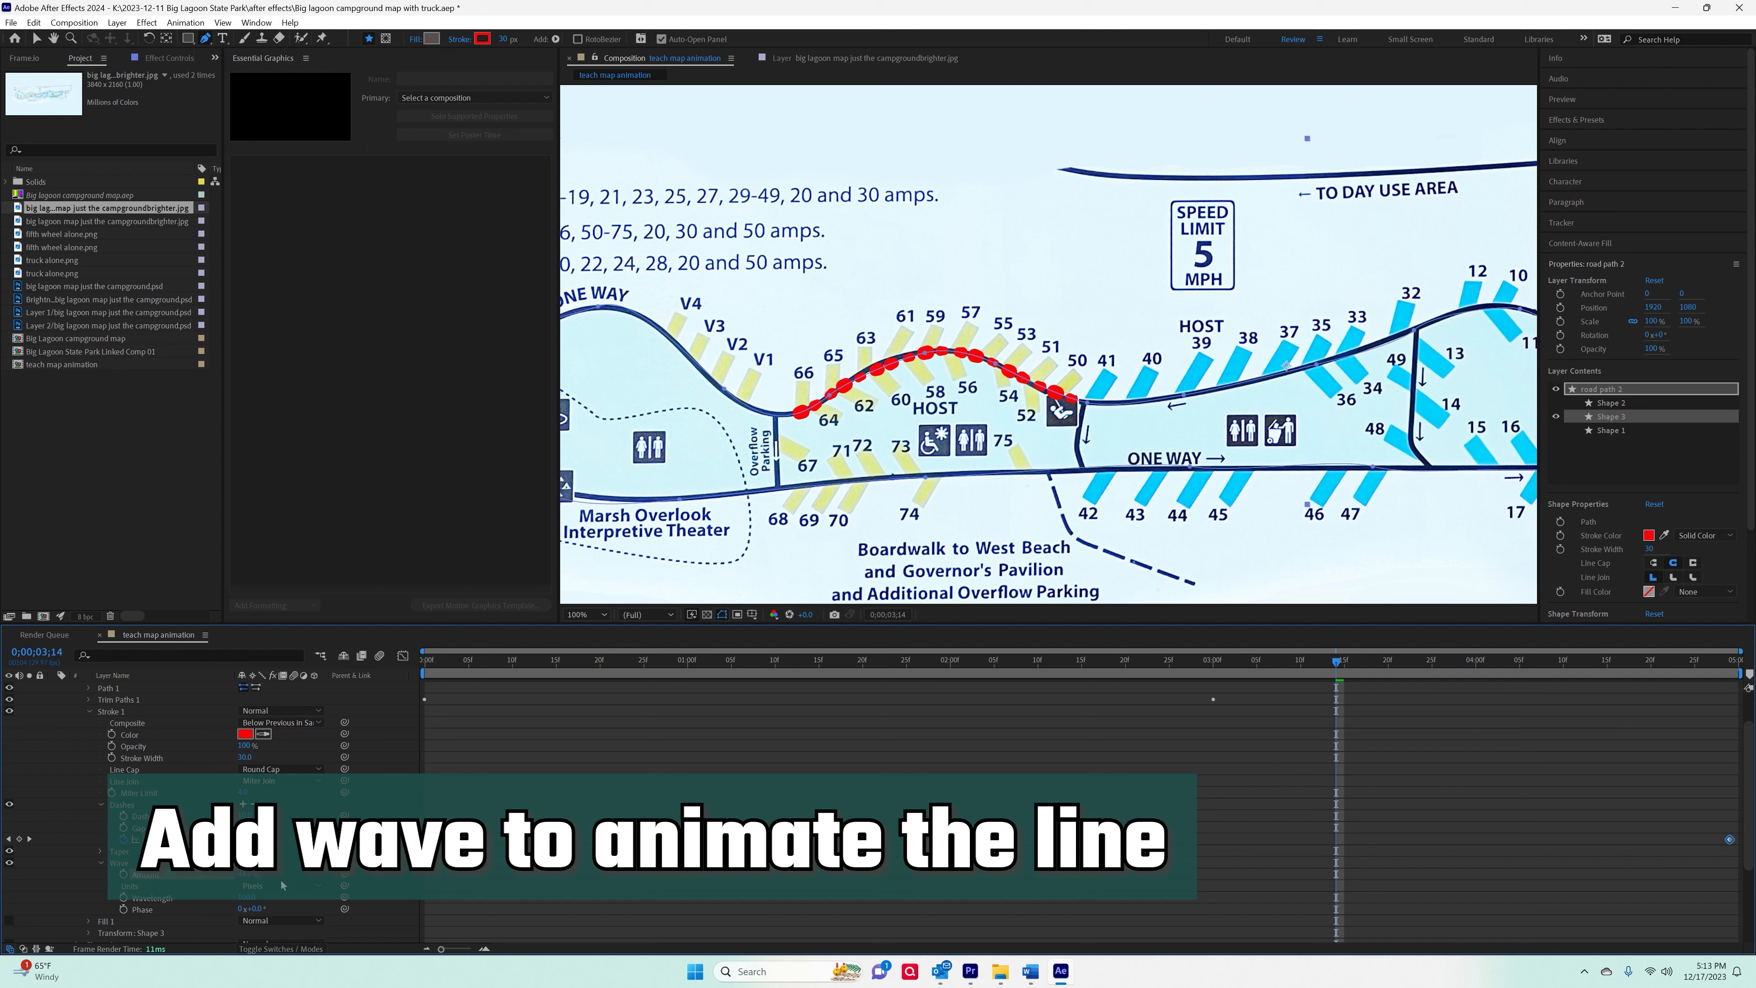
{"action": "key", "text": "space"}
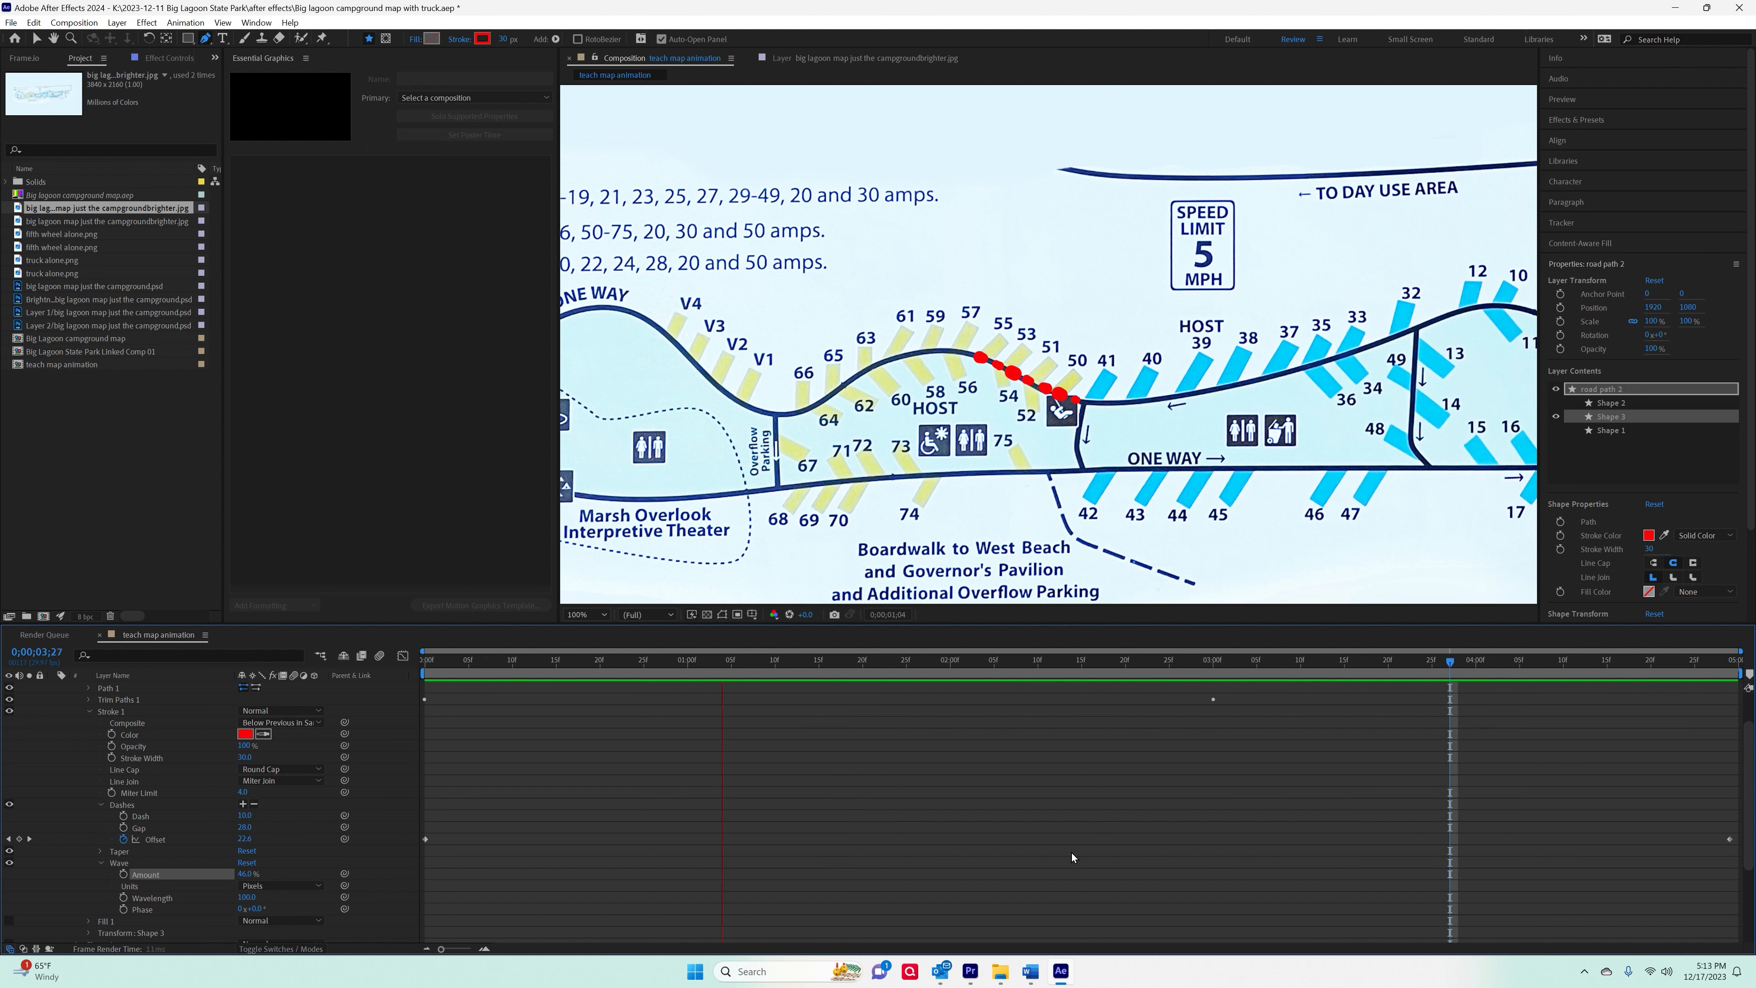
{"action": "left_click", "coordinate": [1030, 699]}
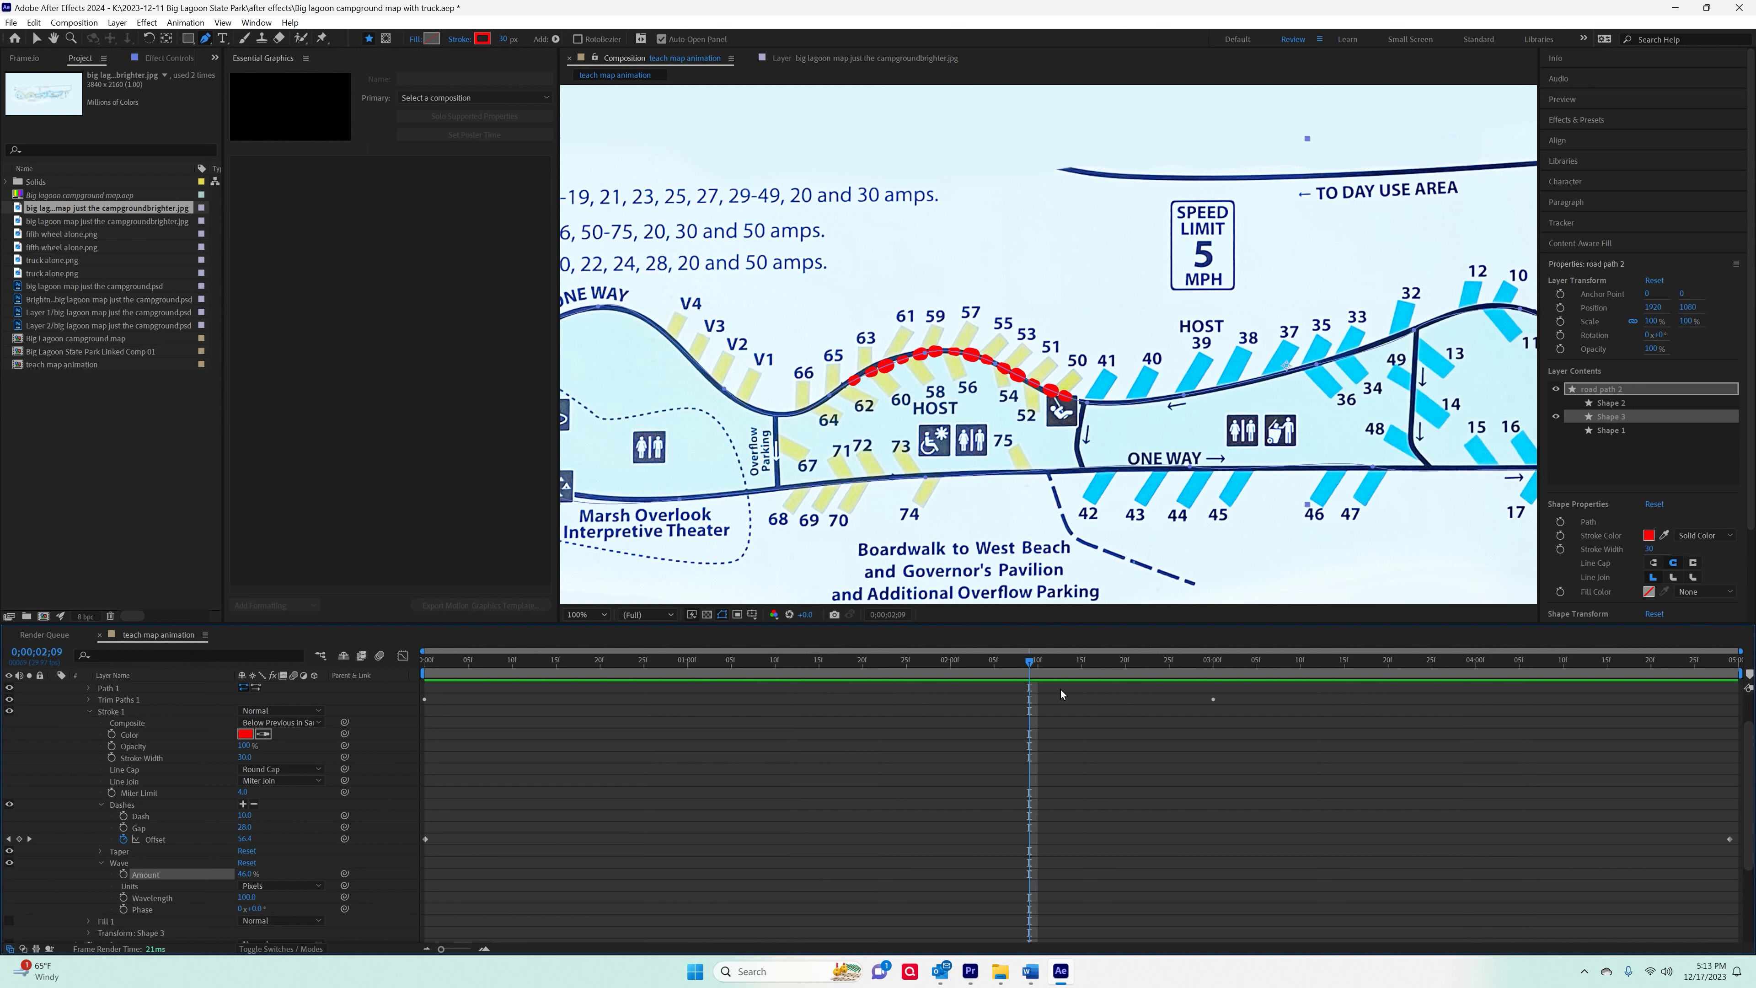
Collapse Shape 3 of the road path 2 layer and preview its wavy dotted line from the start of the timeline.
{"action": "left_click_drag", "start_coordinate": [1035, 664], "coordinate": [424, 668]}
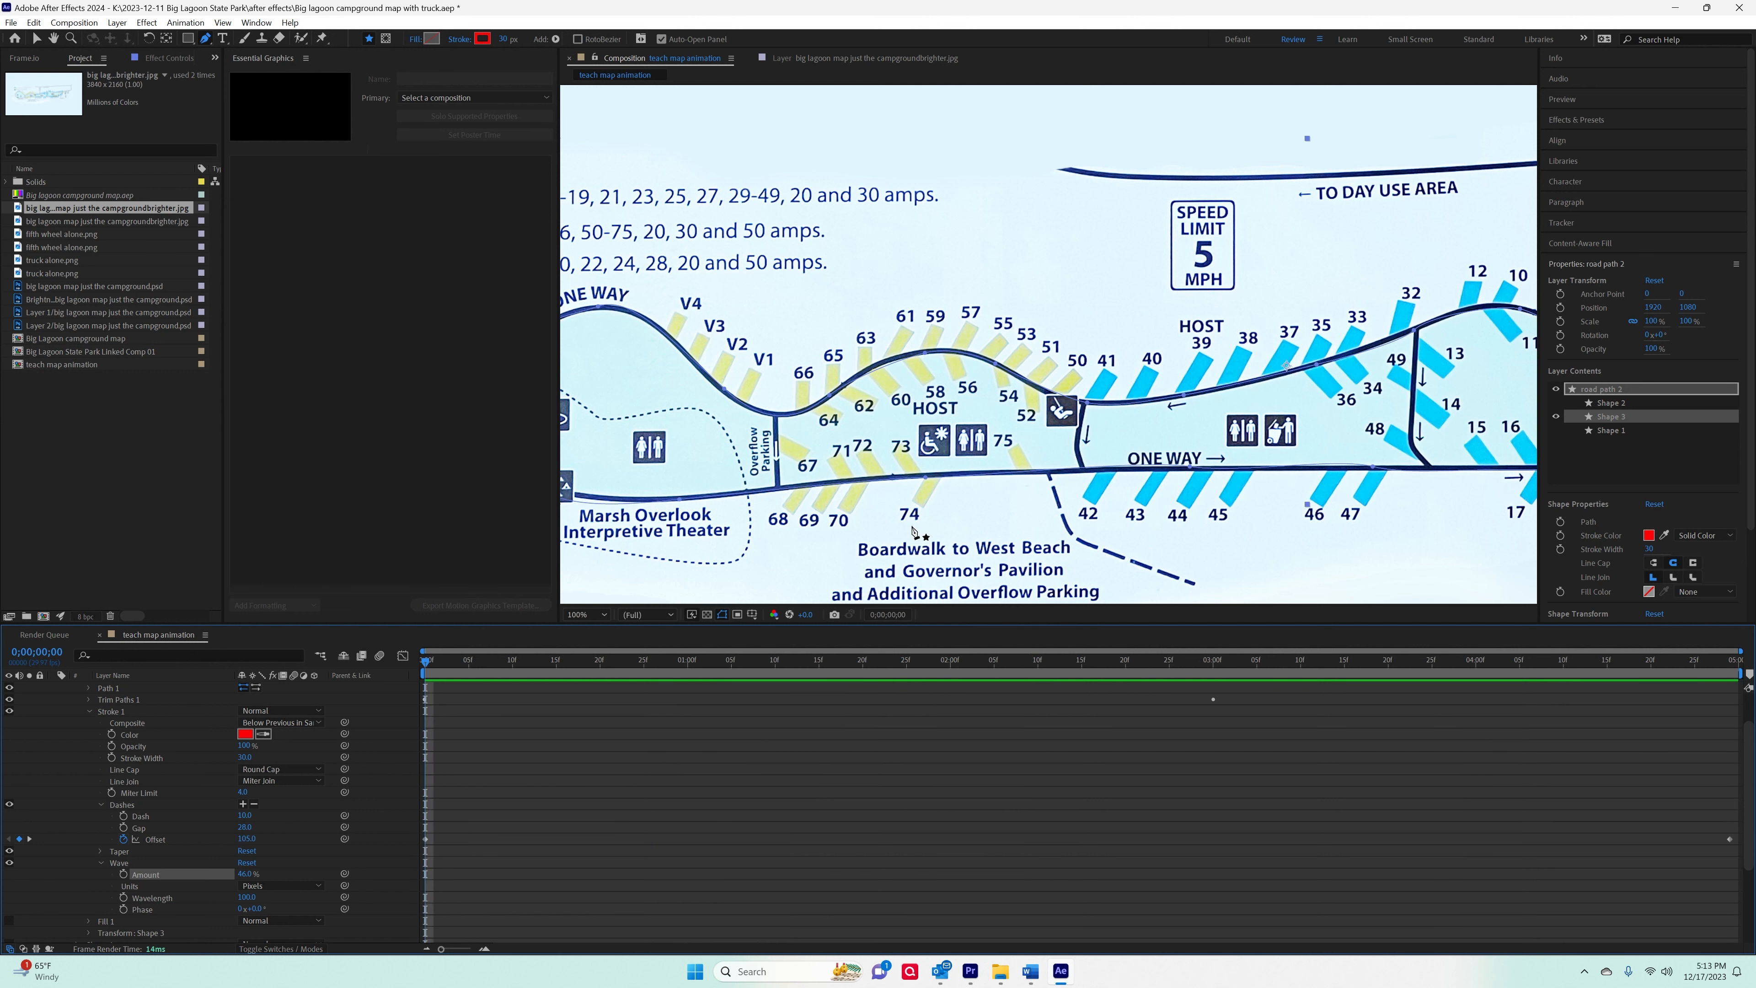
{"action": "scroll", "coordinate": [394, 828], "scroll_direction": "up", "scroll_amount": 4}
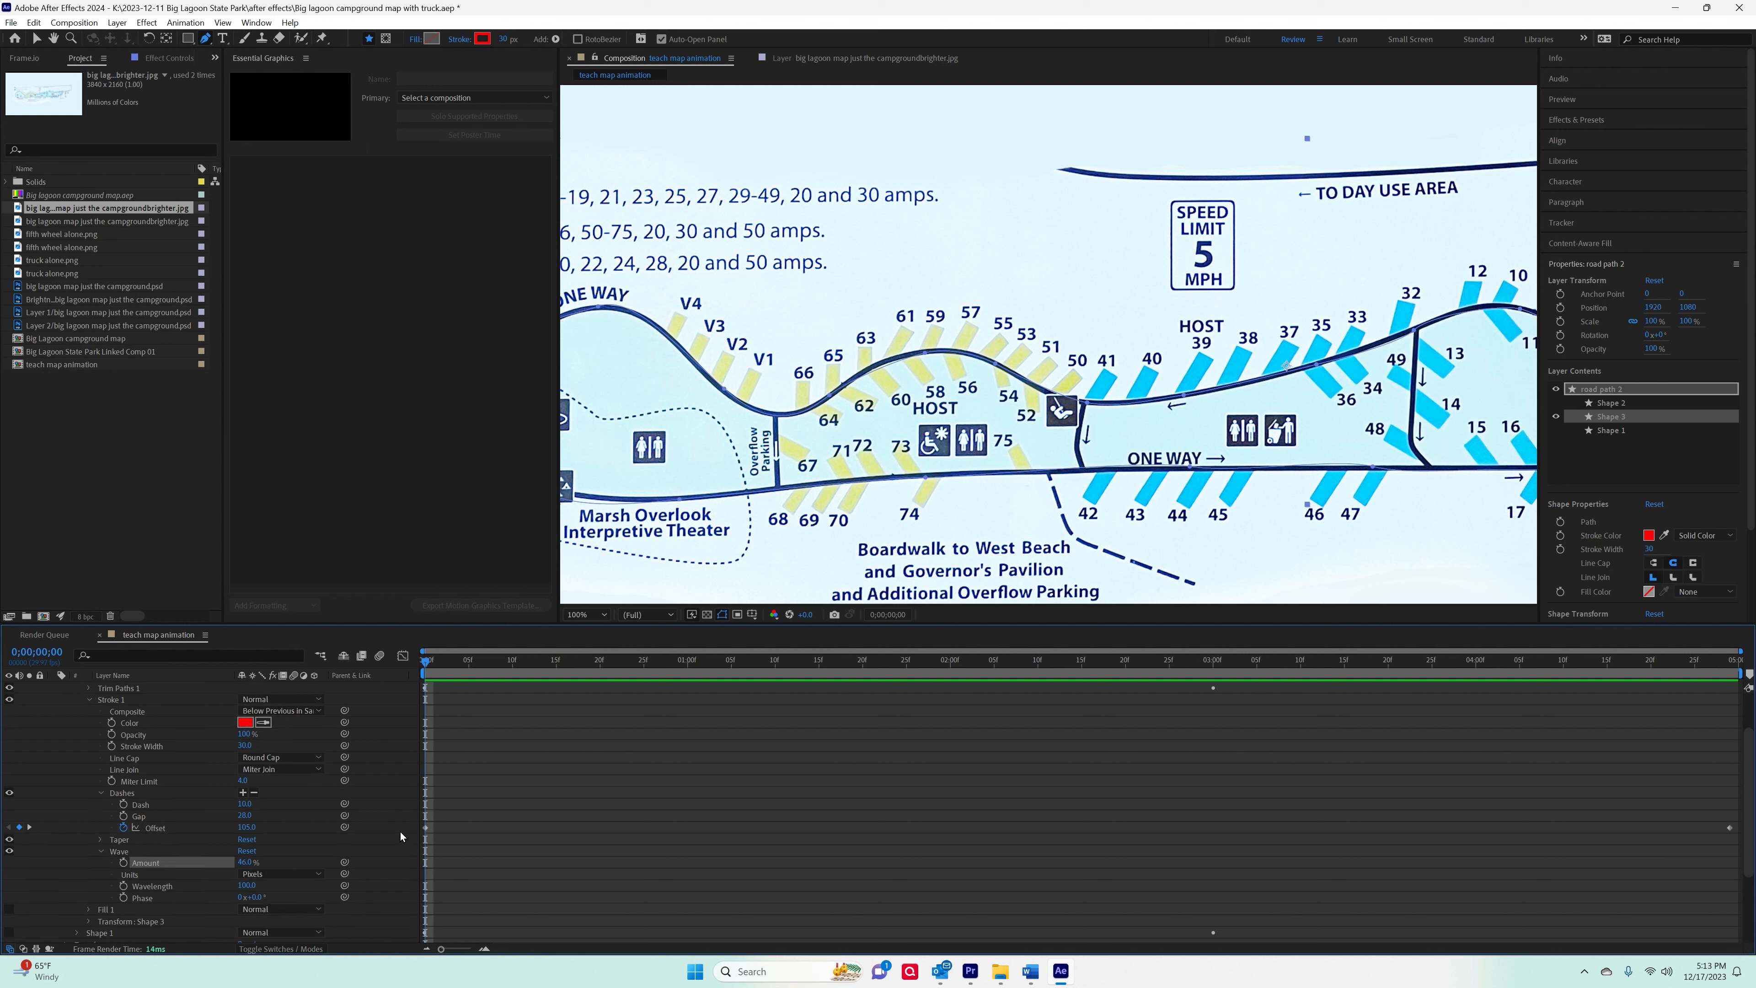
{"action": "left_click", "coordinate": [79, 723]}
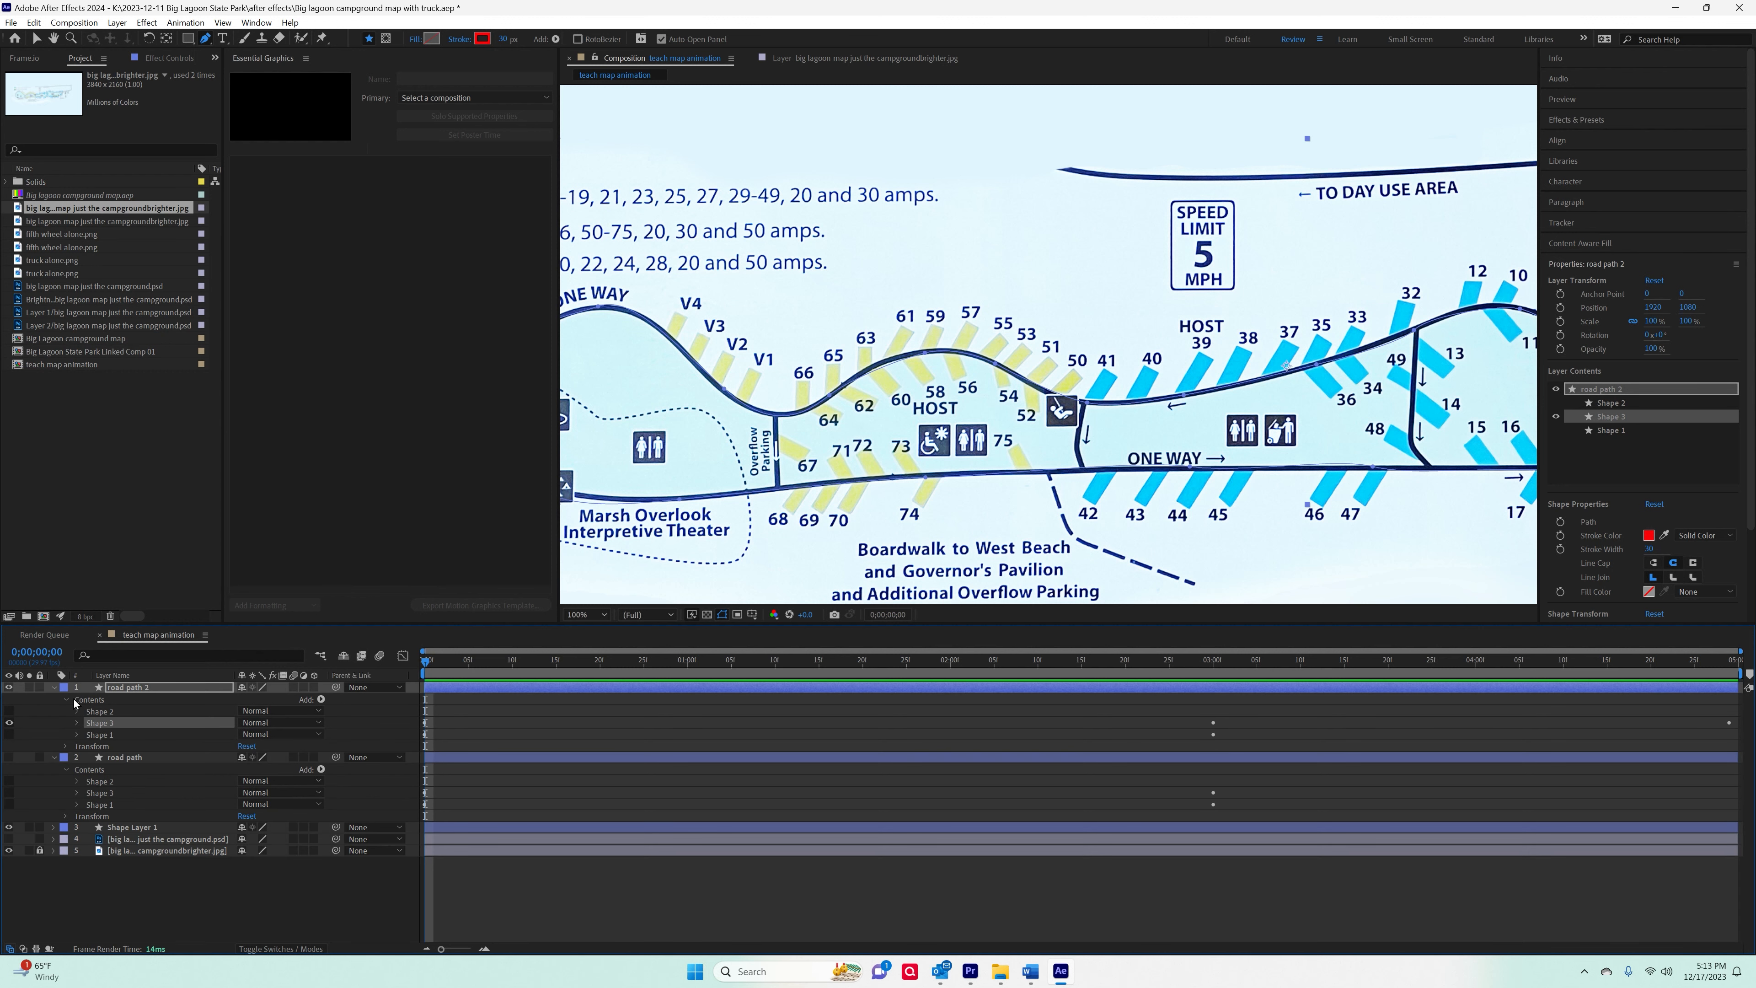
{"action": "key", "text": "space"}
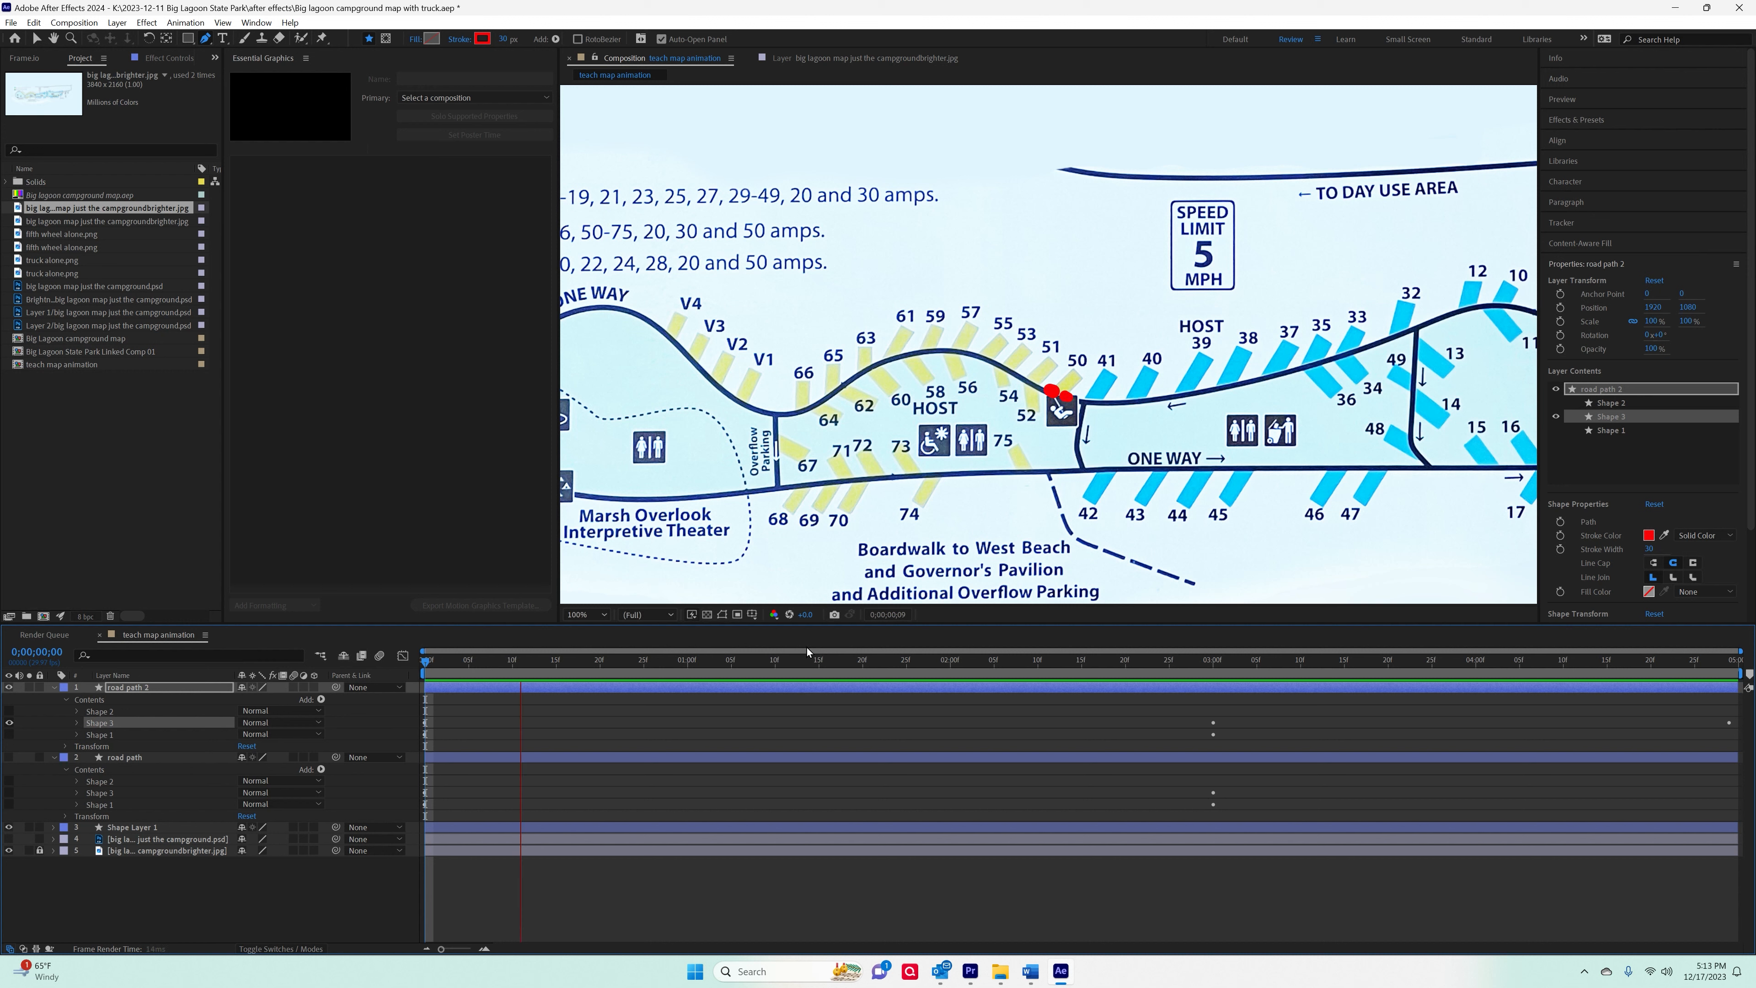
{"action": "left_click", "coordinate": [802, 652]}
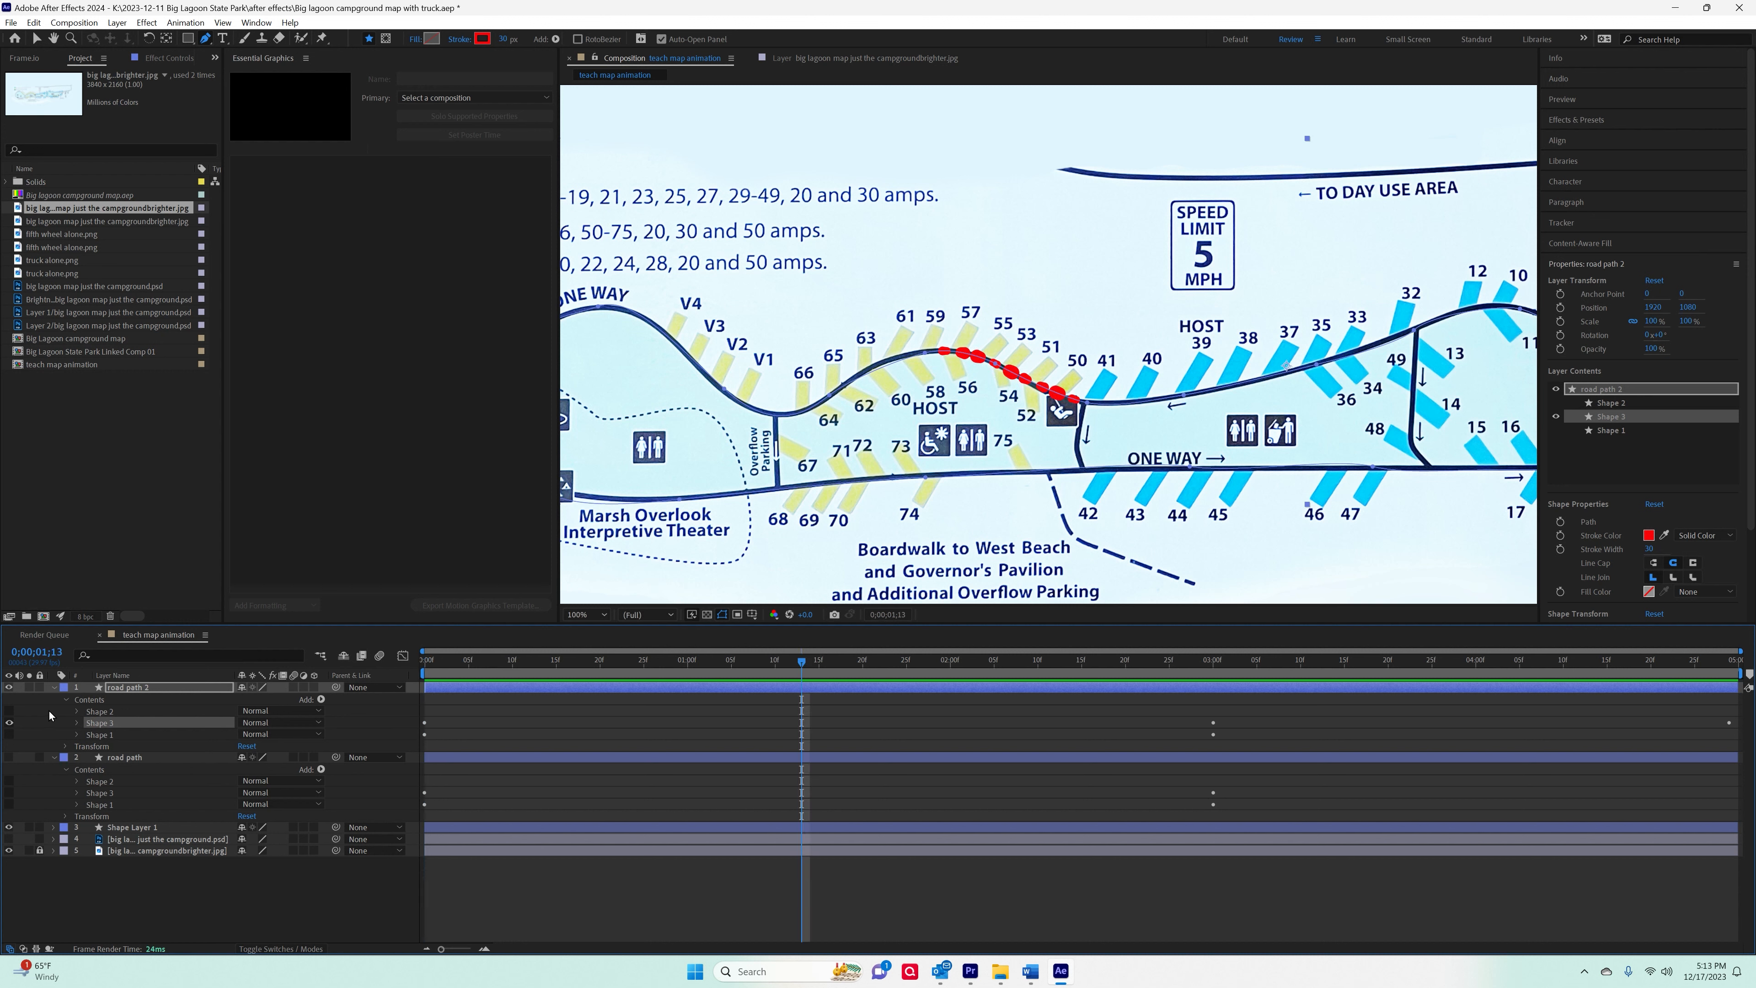
Hide the road path 2 layer, show the original road path layer with its Shape 3 expanded, and preview its dotted line.
{"action": "left_click", "coordinate": [8, 687]}
{"action": "key", "text": "space"}
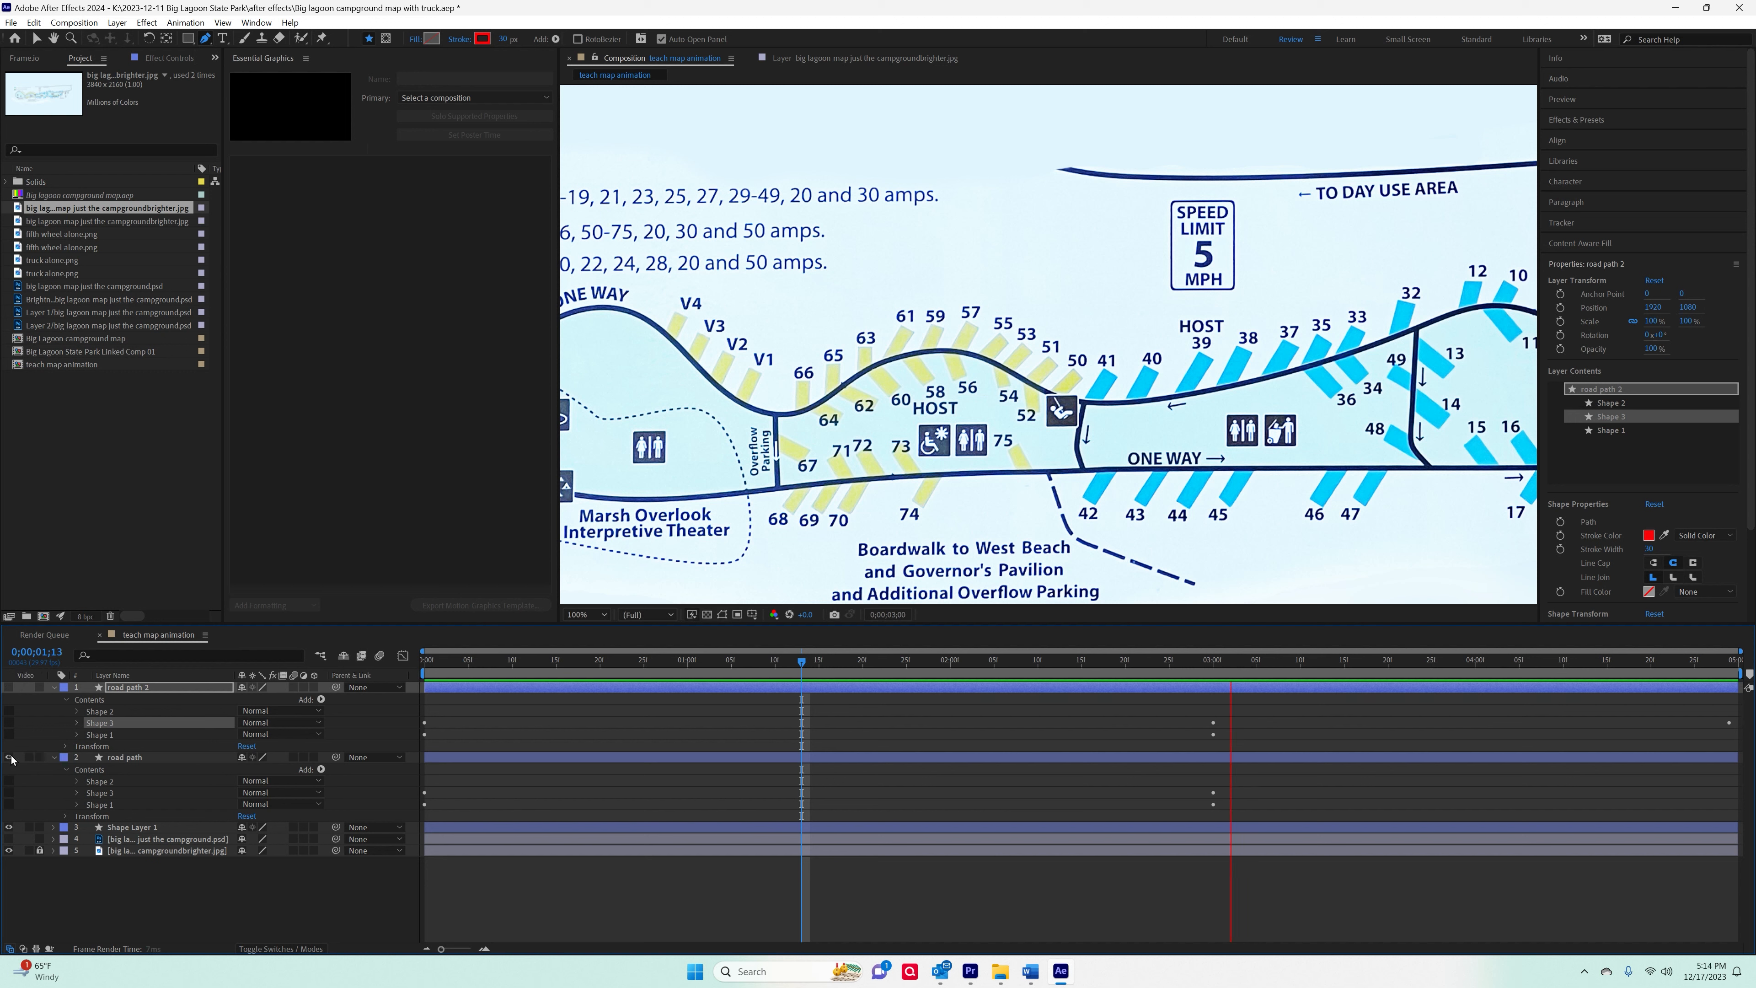
{"action": "key", "text": "space"}
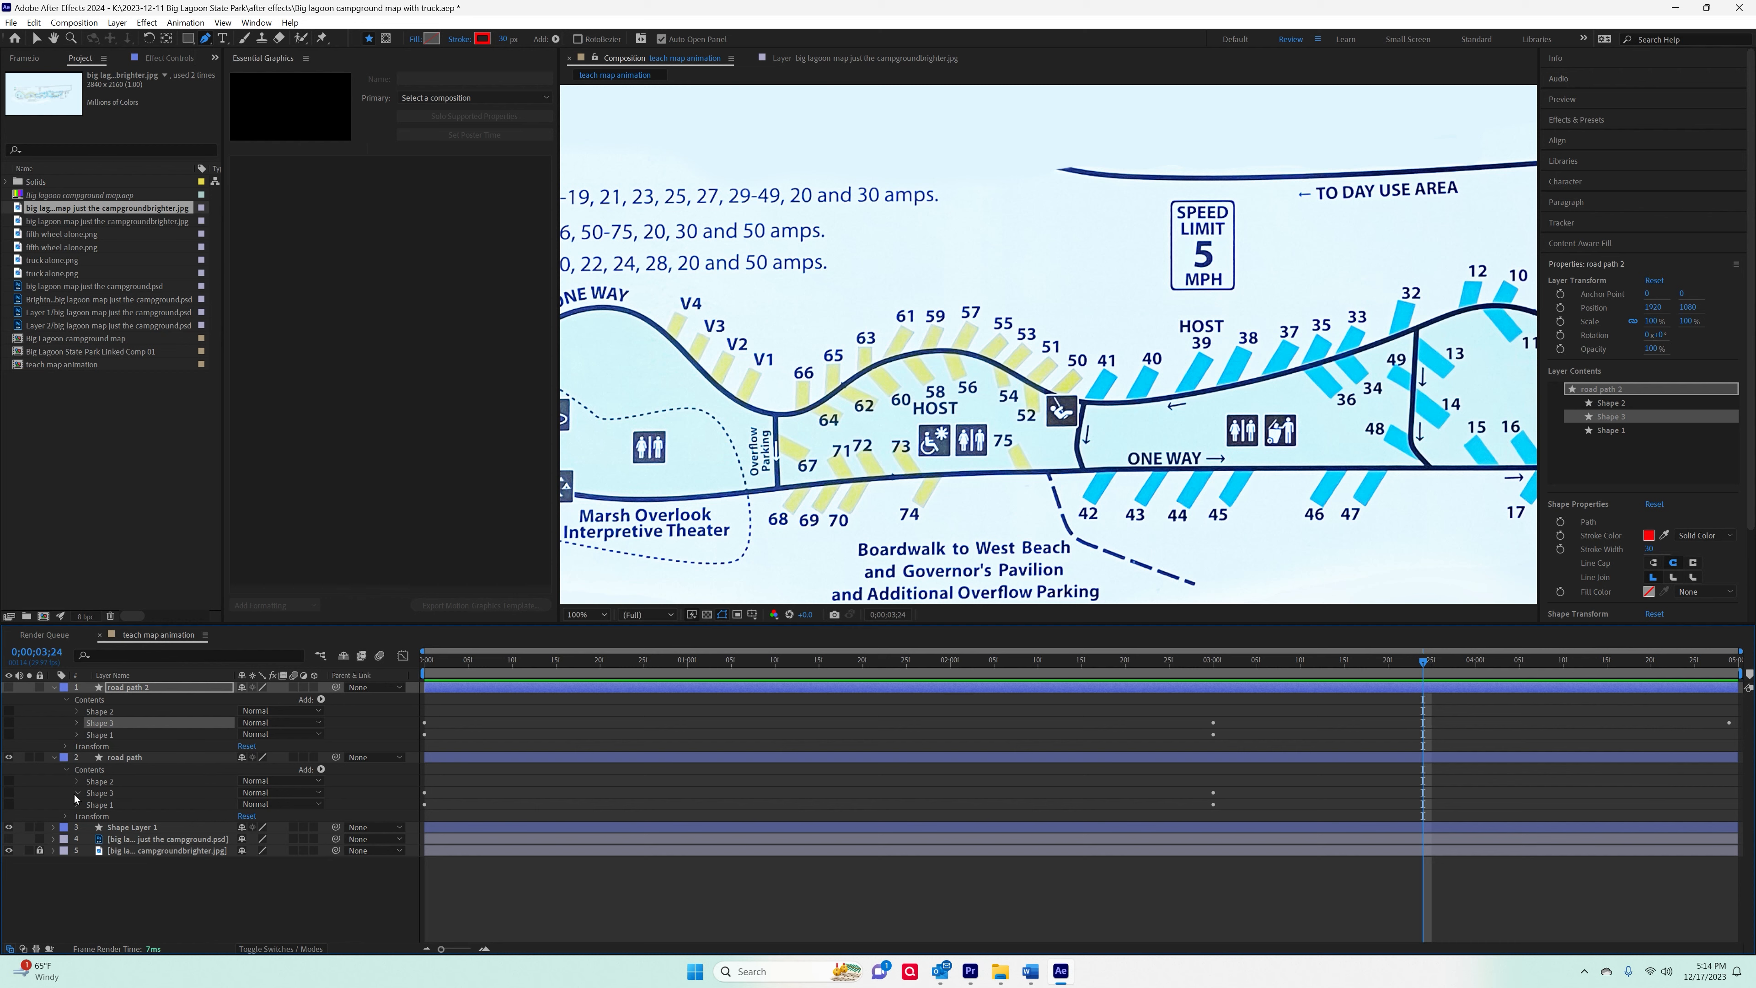
{"action": "left_click", "coordinate": [78, 793]}
{"action": "key", "text": "space"}
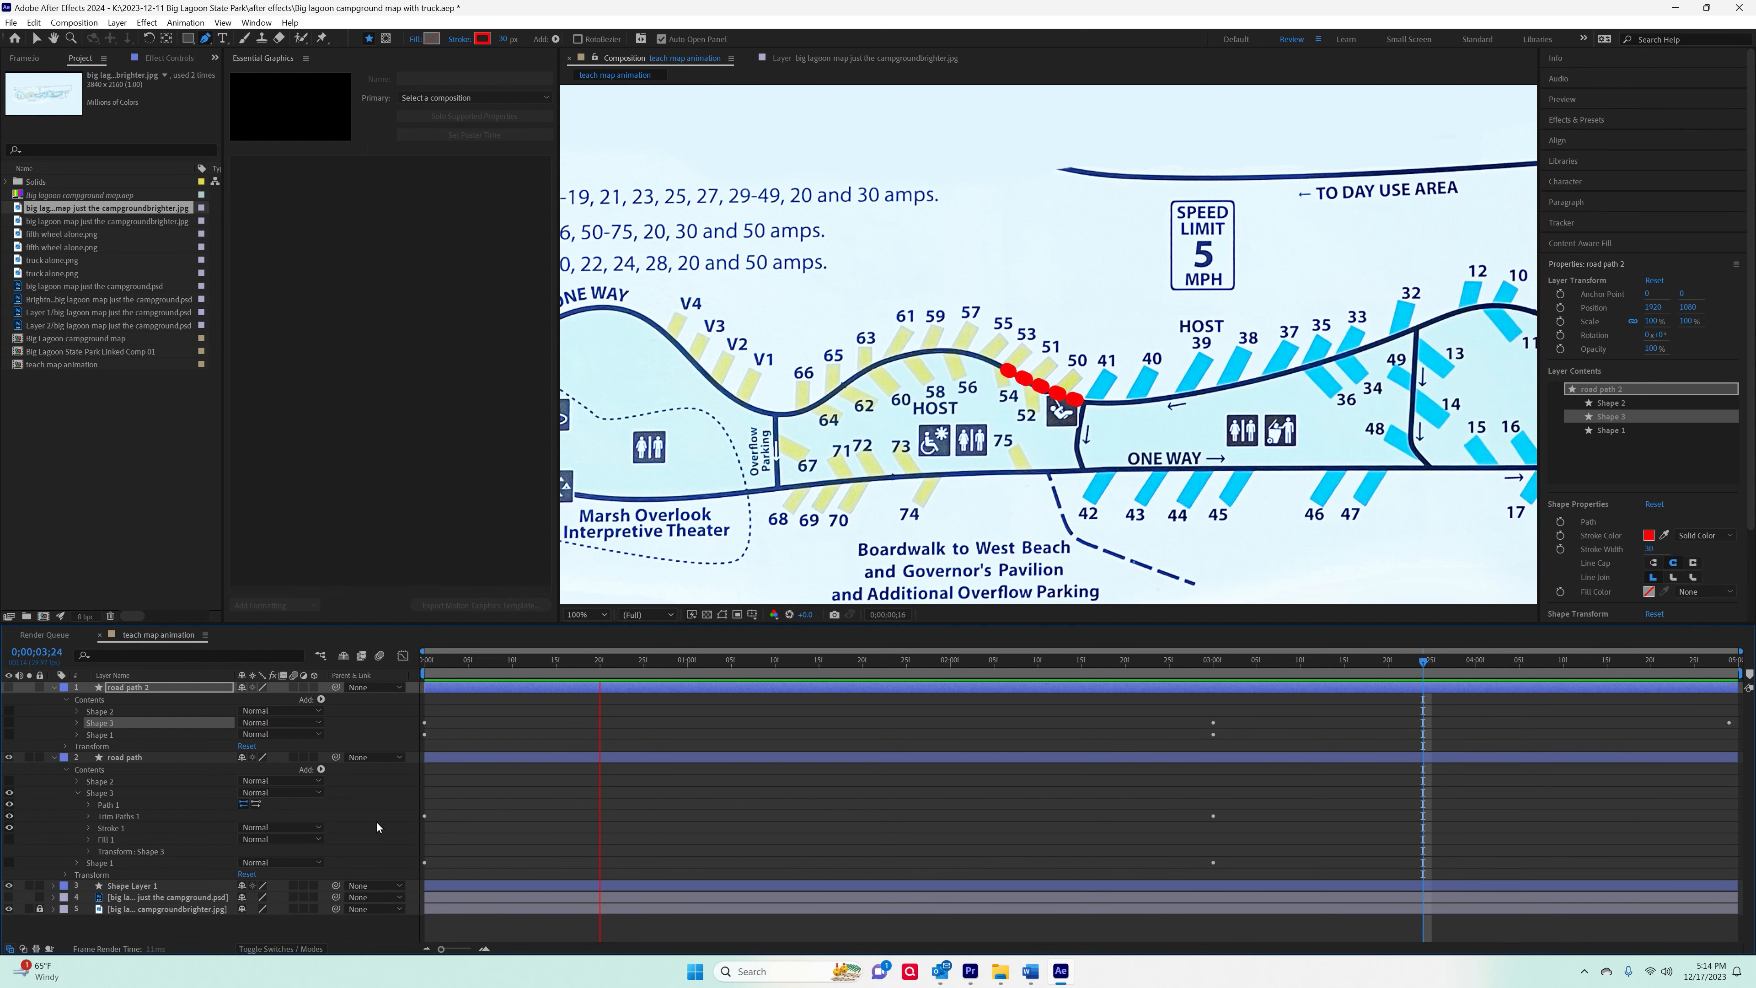
Hide the road path layer and show road path 2 with its Shape 3 visible.
{"action": "left_click", "coordinate": [493, 826]}
{"action": "left_click", "coordinate": [9, 757]}
{"action": "left_click", "coordinate": [9, 688]}
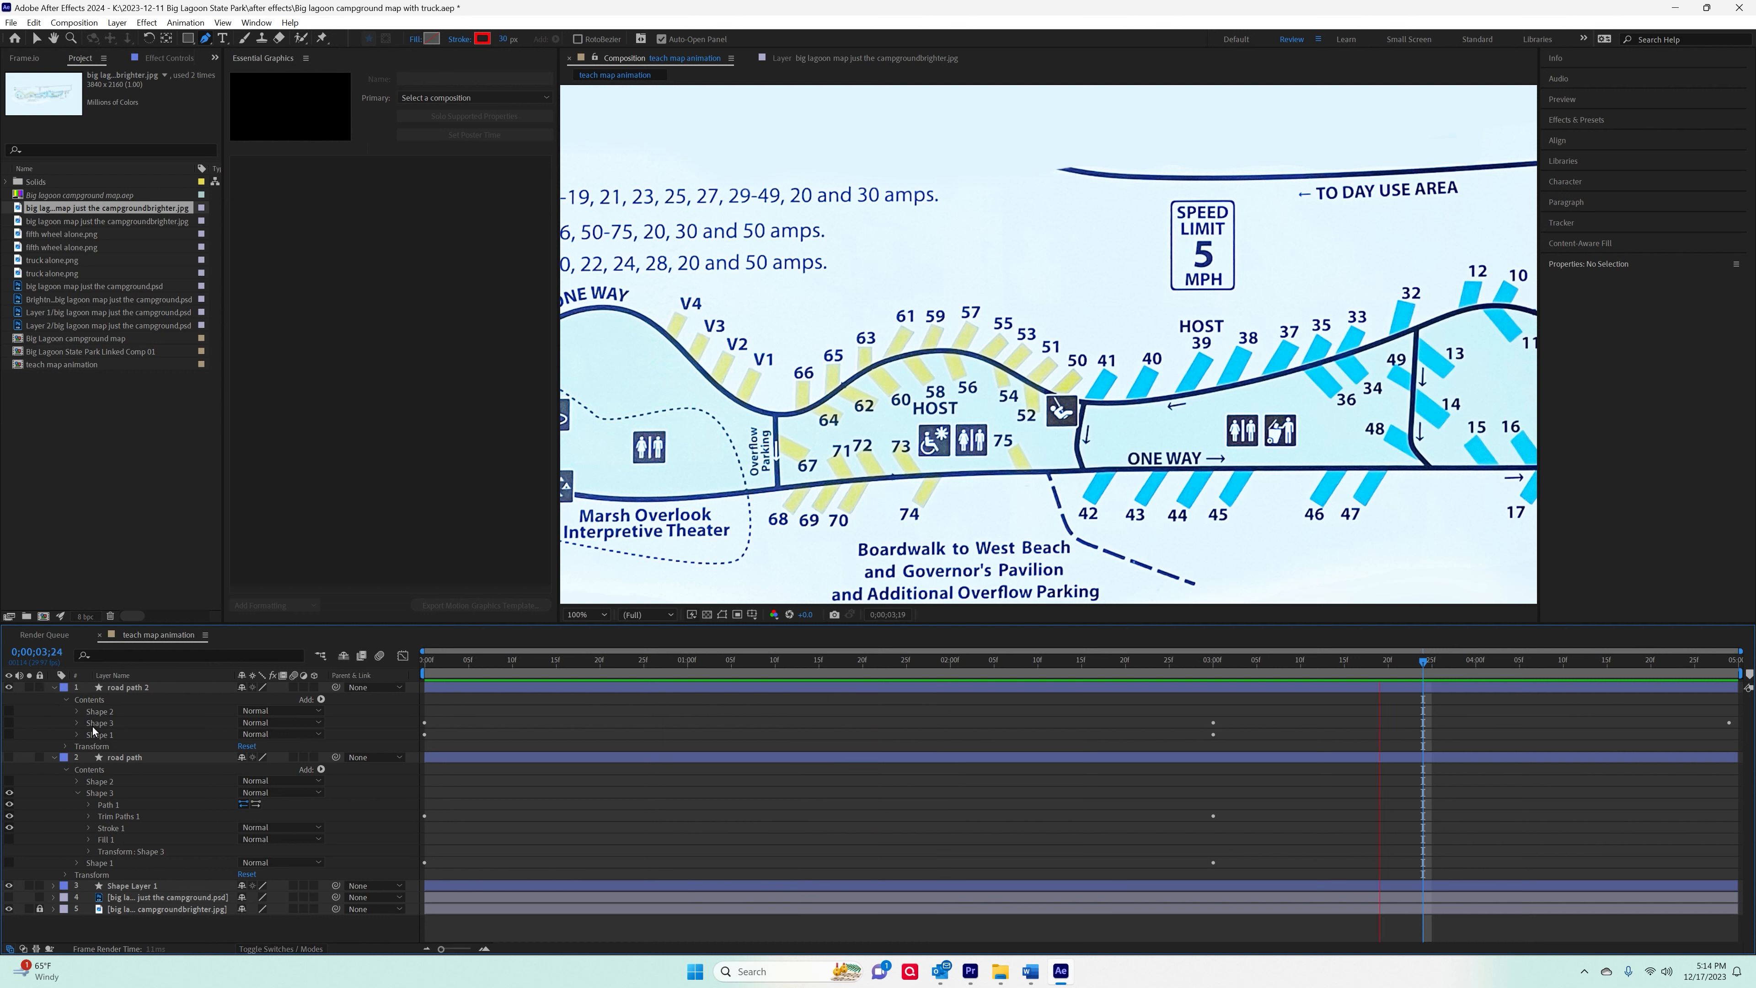
{"action": "left_click", "coordinate": [9, 723]}
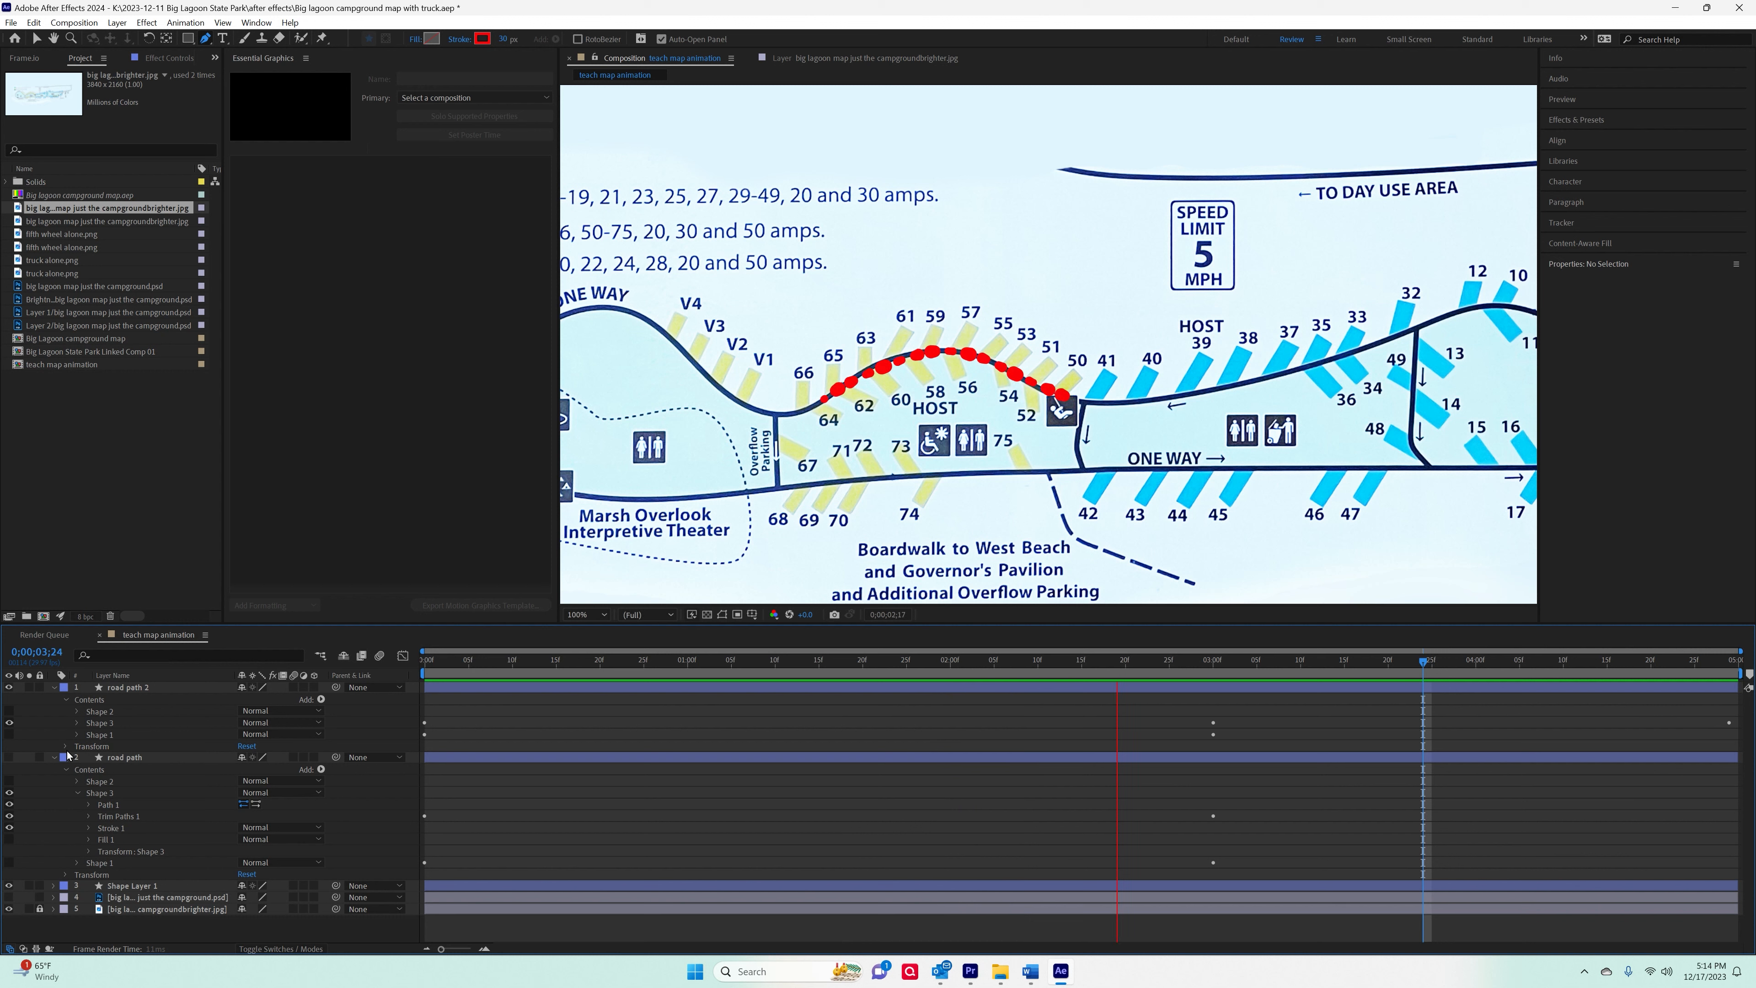
Switch visibility back to road path and again to road path 2 to compare the two animated red lines.
{"action": "left_click", "coordinate": [10, 687]}
{"action": "left_click", "coordinate": [9, 757]}
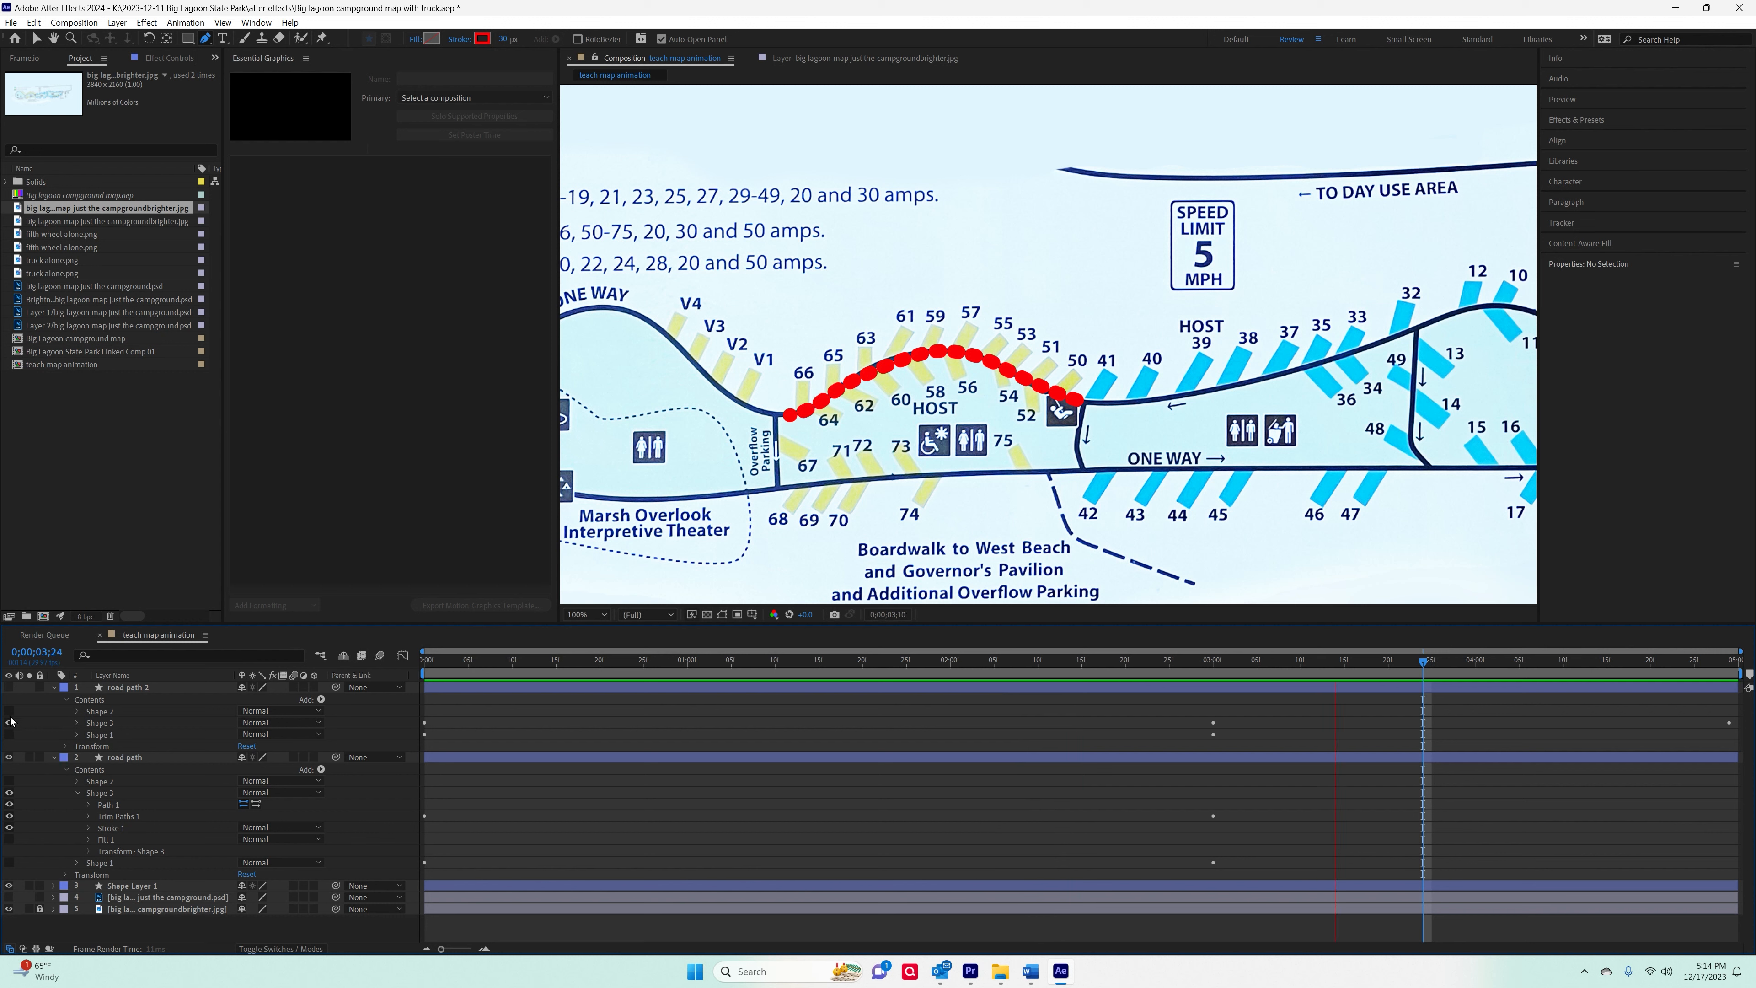
{"action": "left_click", "coordinate": [9, 757]}
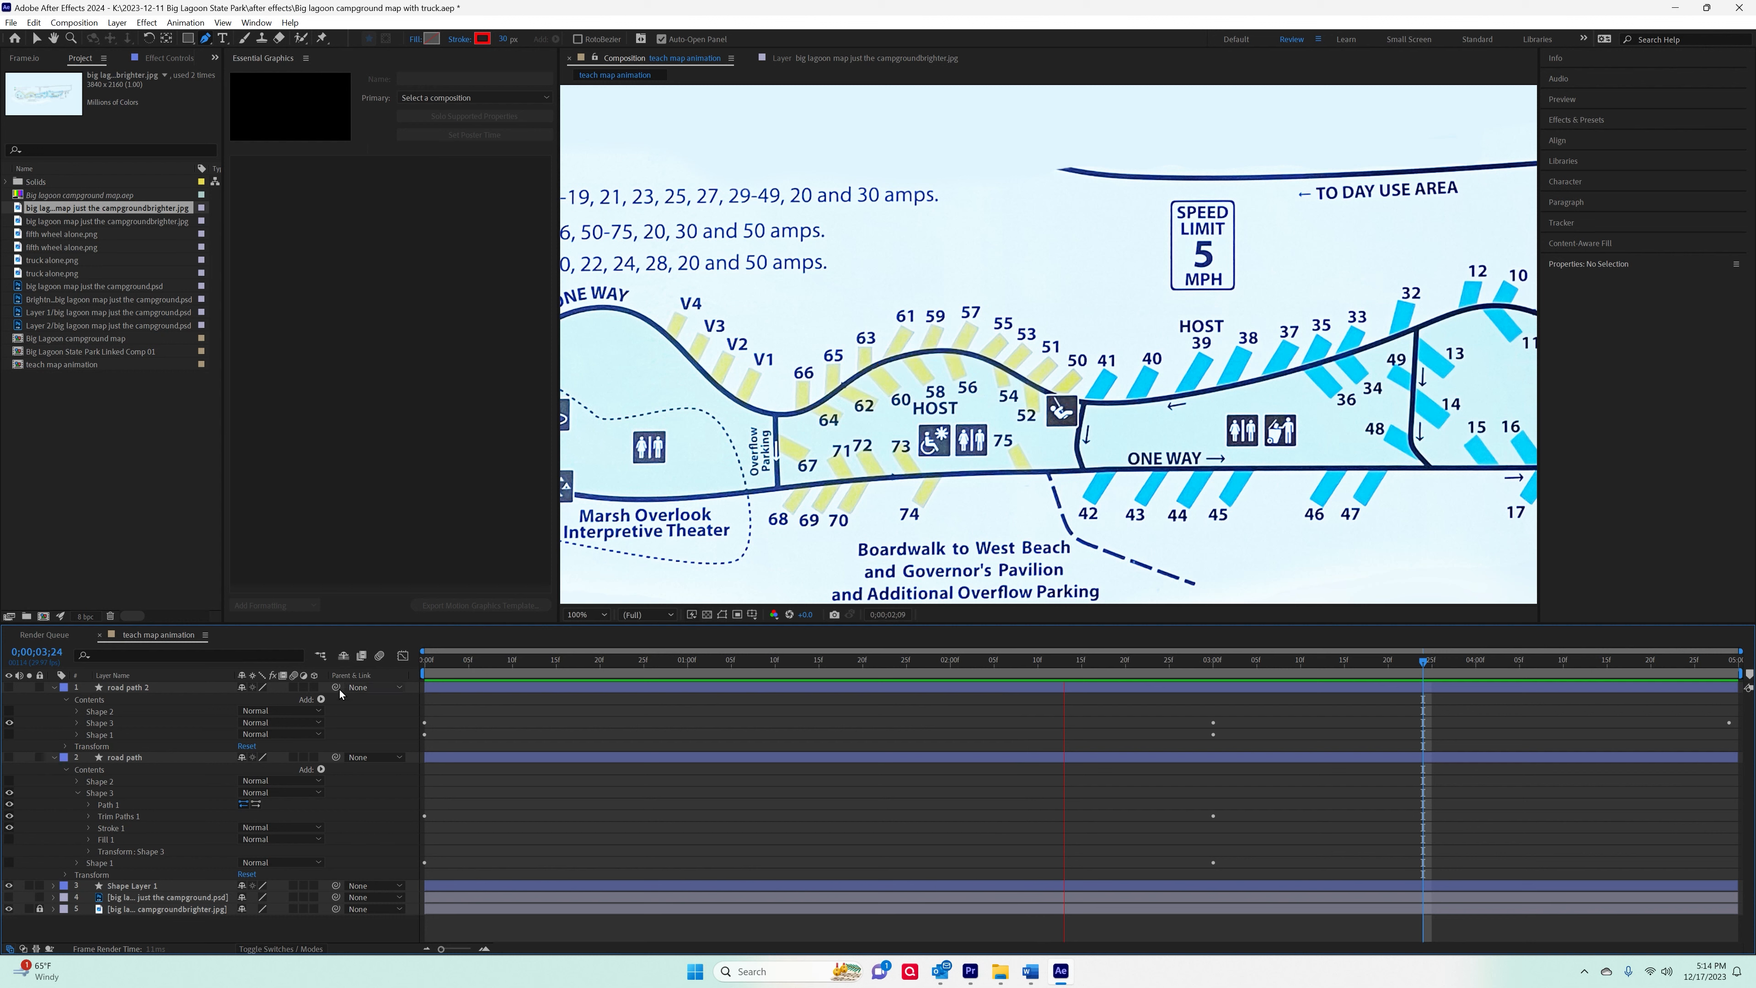
{"action": "left_click", "coordinate": [9, 687]}
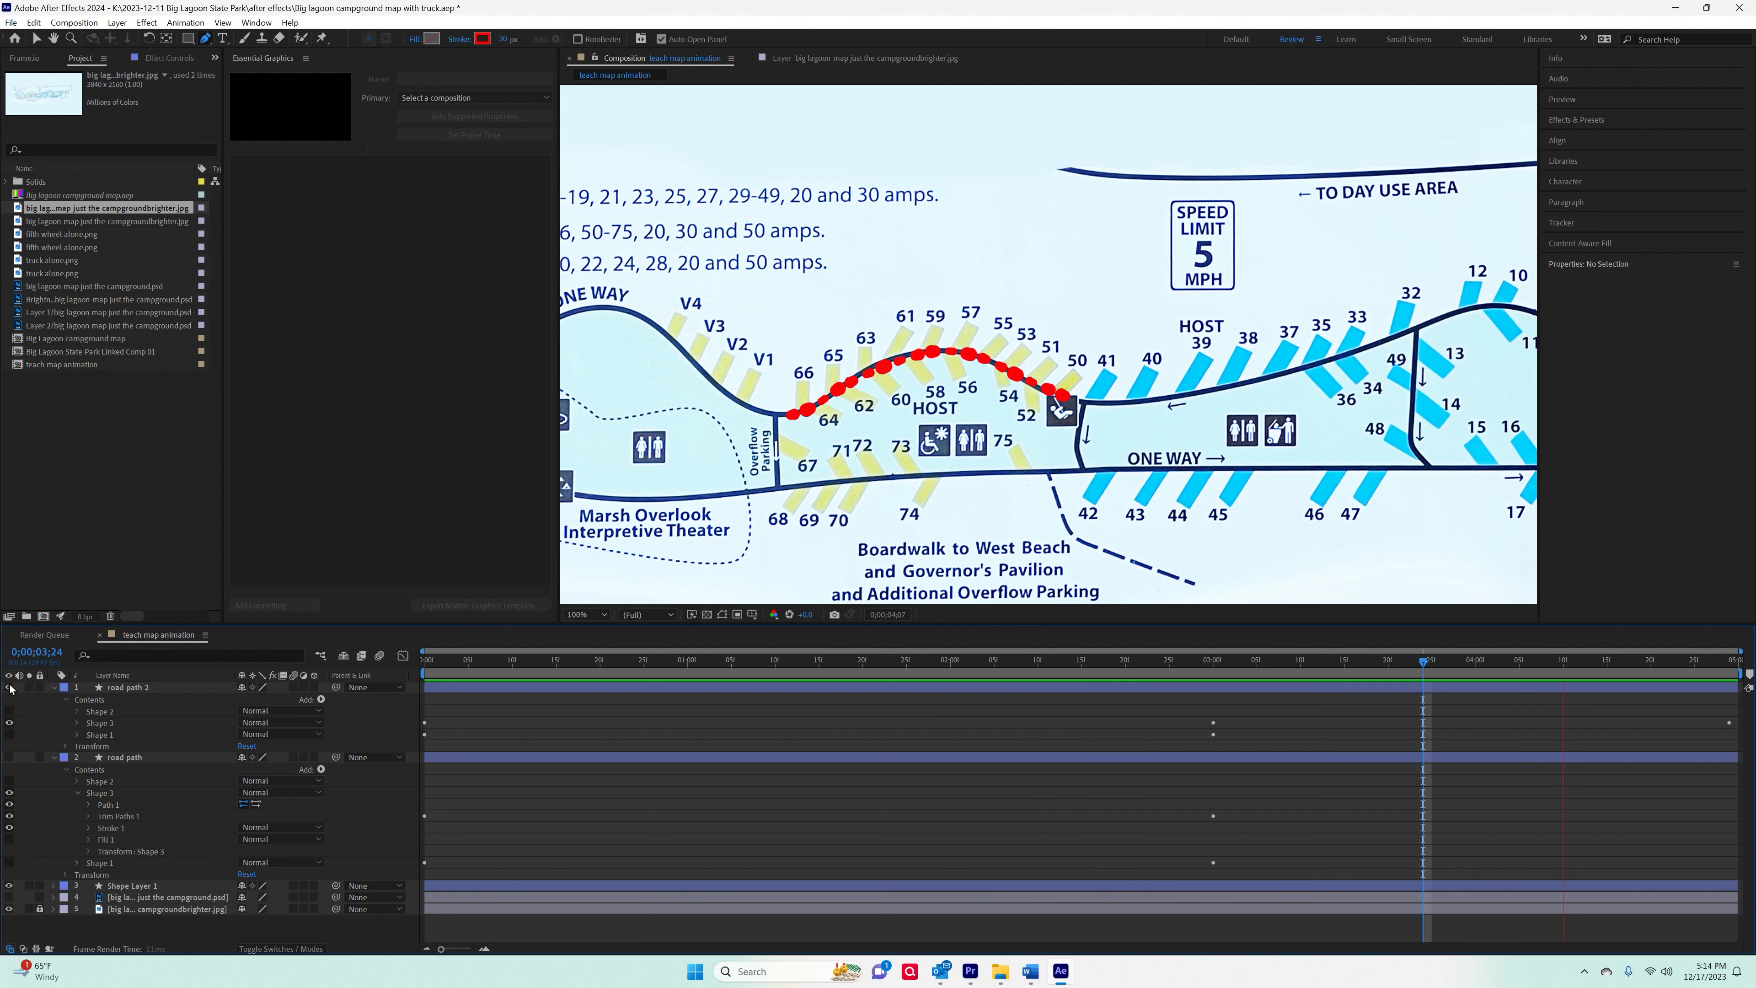
Preview the truck alone.png footage and add it as the top layer of the teach map animation, with the playhead at the start.
{"action": "key", "text": "g"}
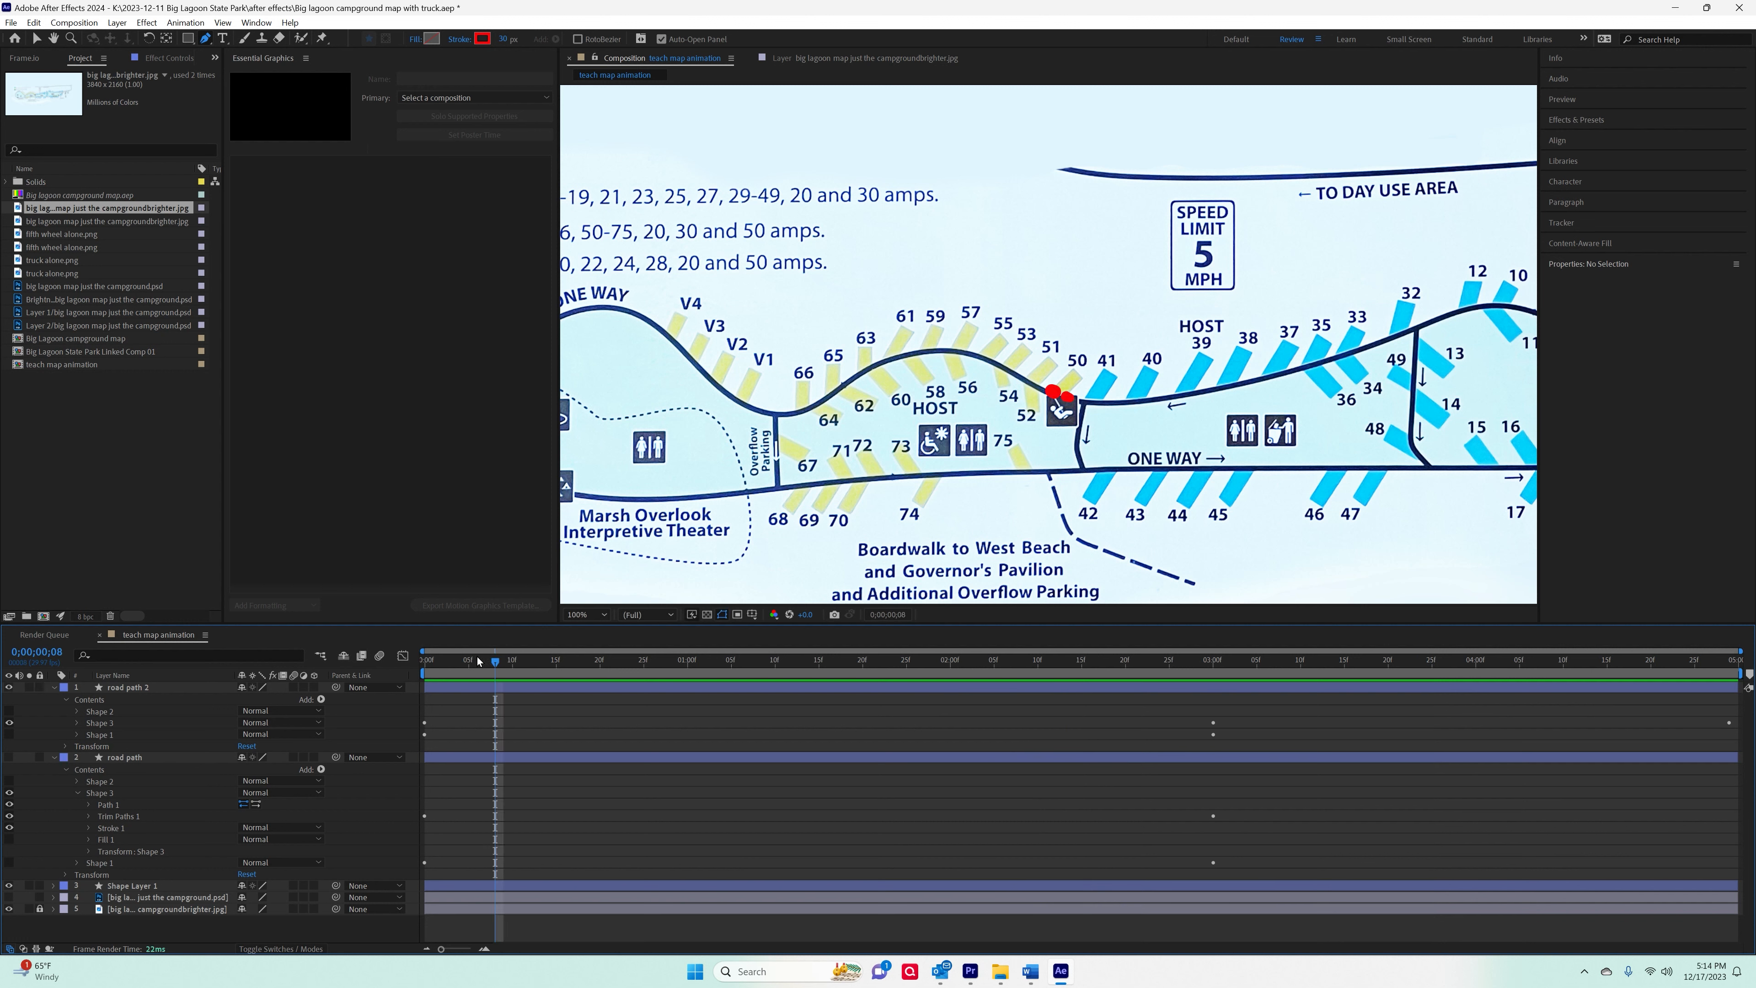
{"action": "left_click_drag", "start_coordinate": [501, 667], "coordinate": [428, 768]}
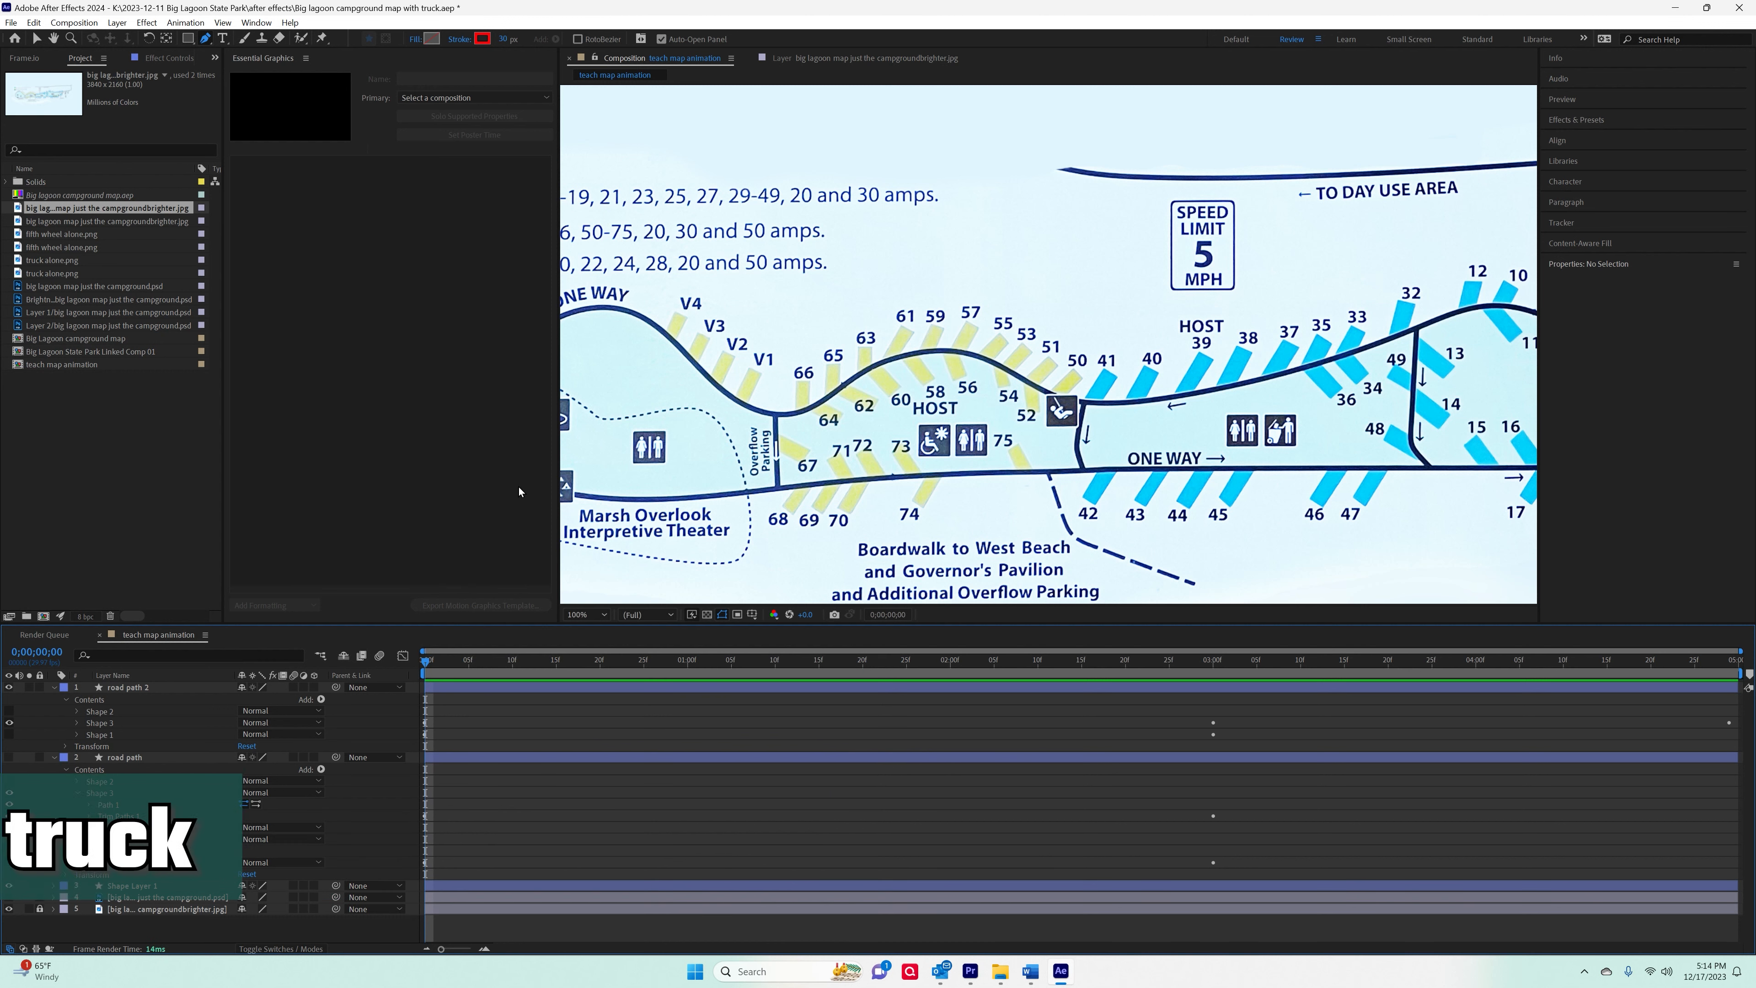
{"action": "left_click", "coordinate": [50, 273]}
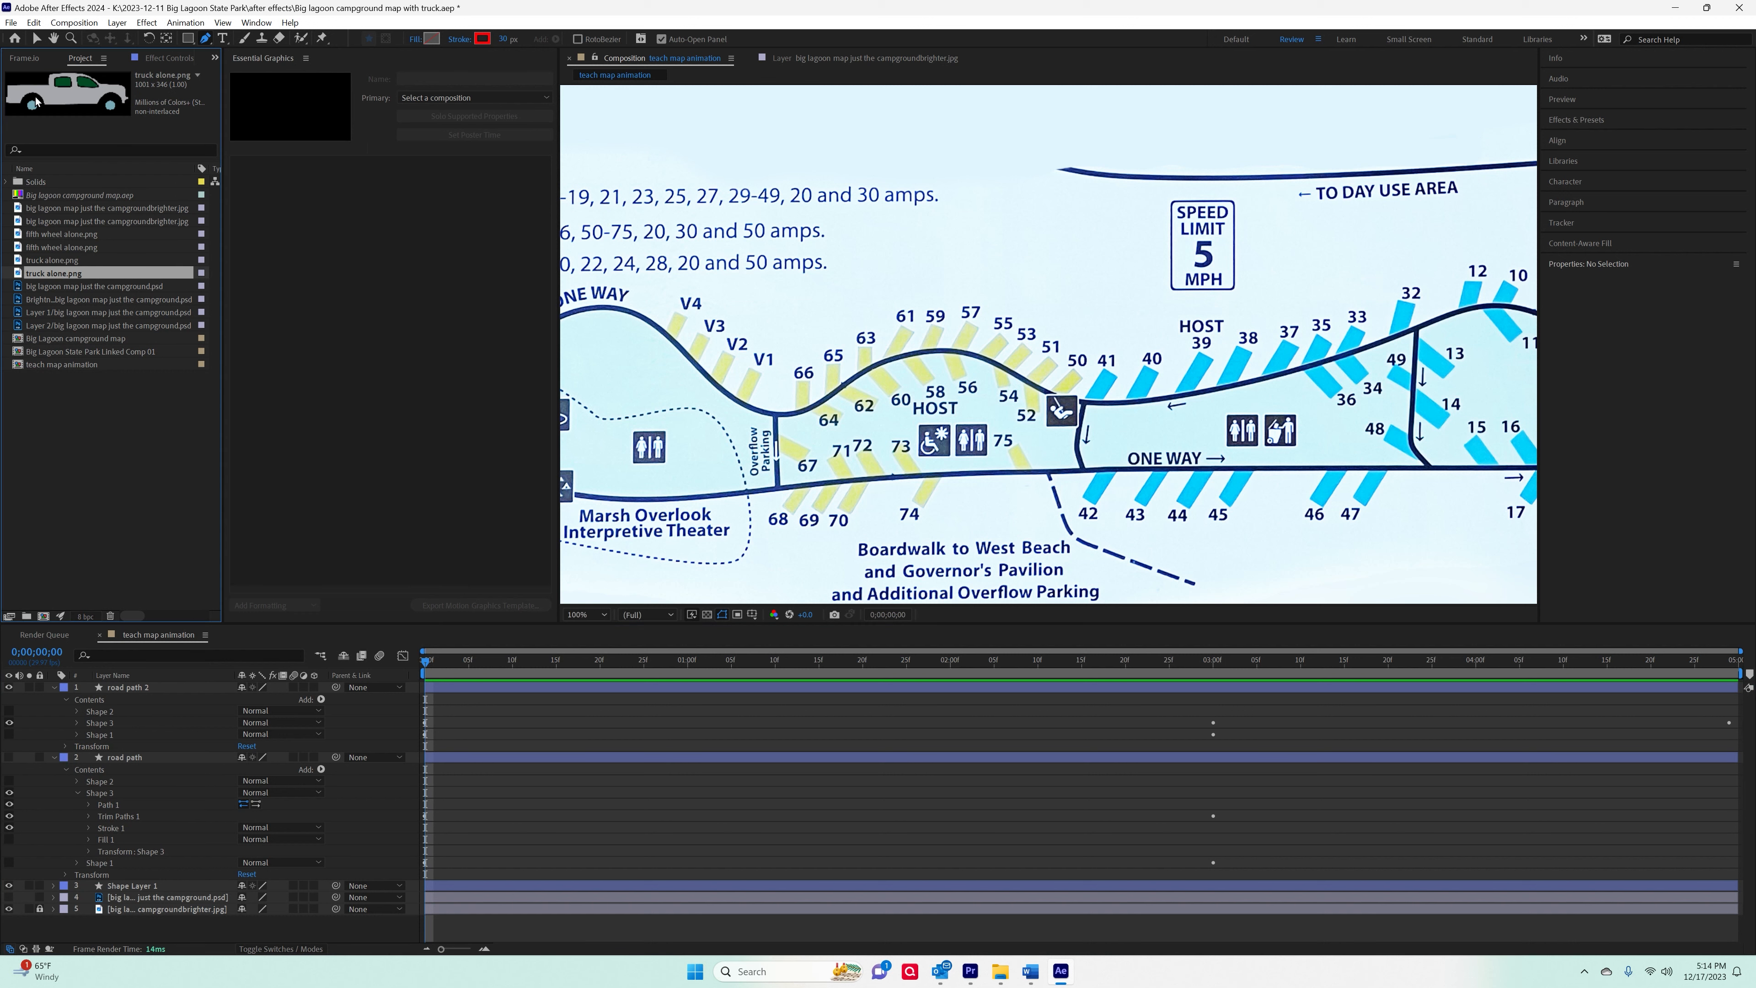
{"action": "double_click", "coordinate": [60, 275]}
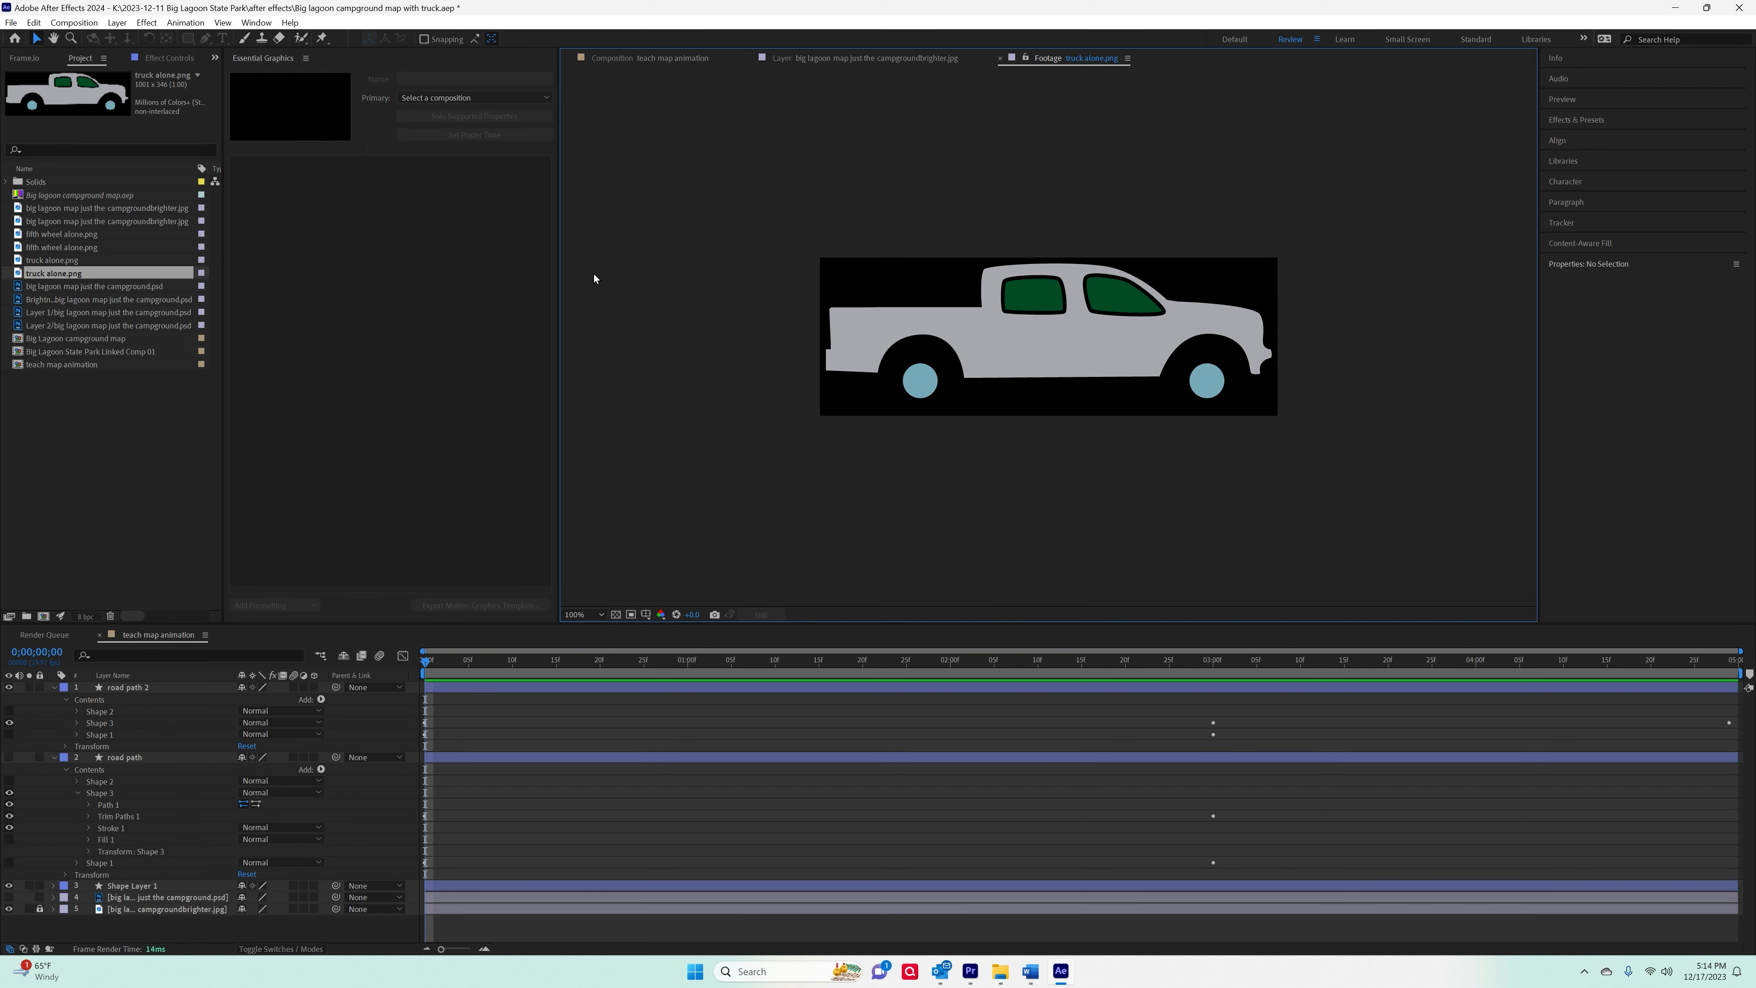
{"action": "left_click", "coordinate": [619, 59]}
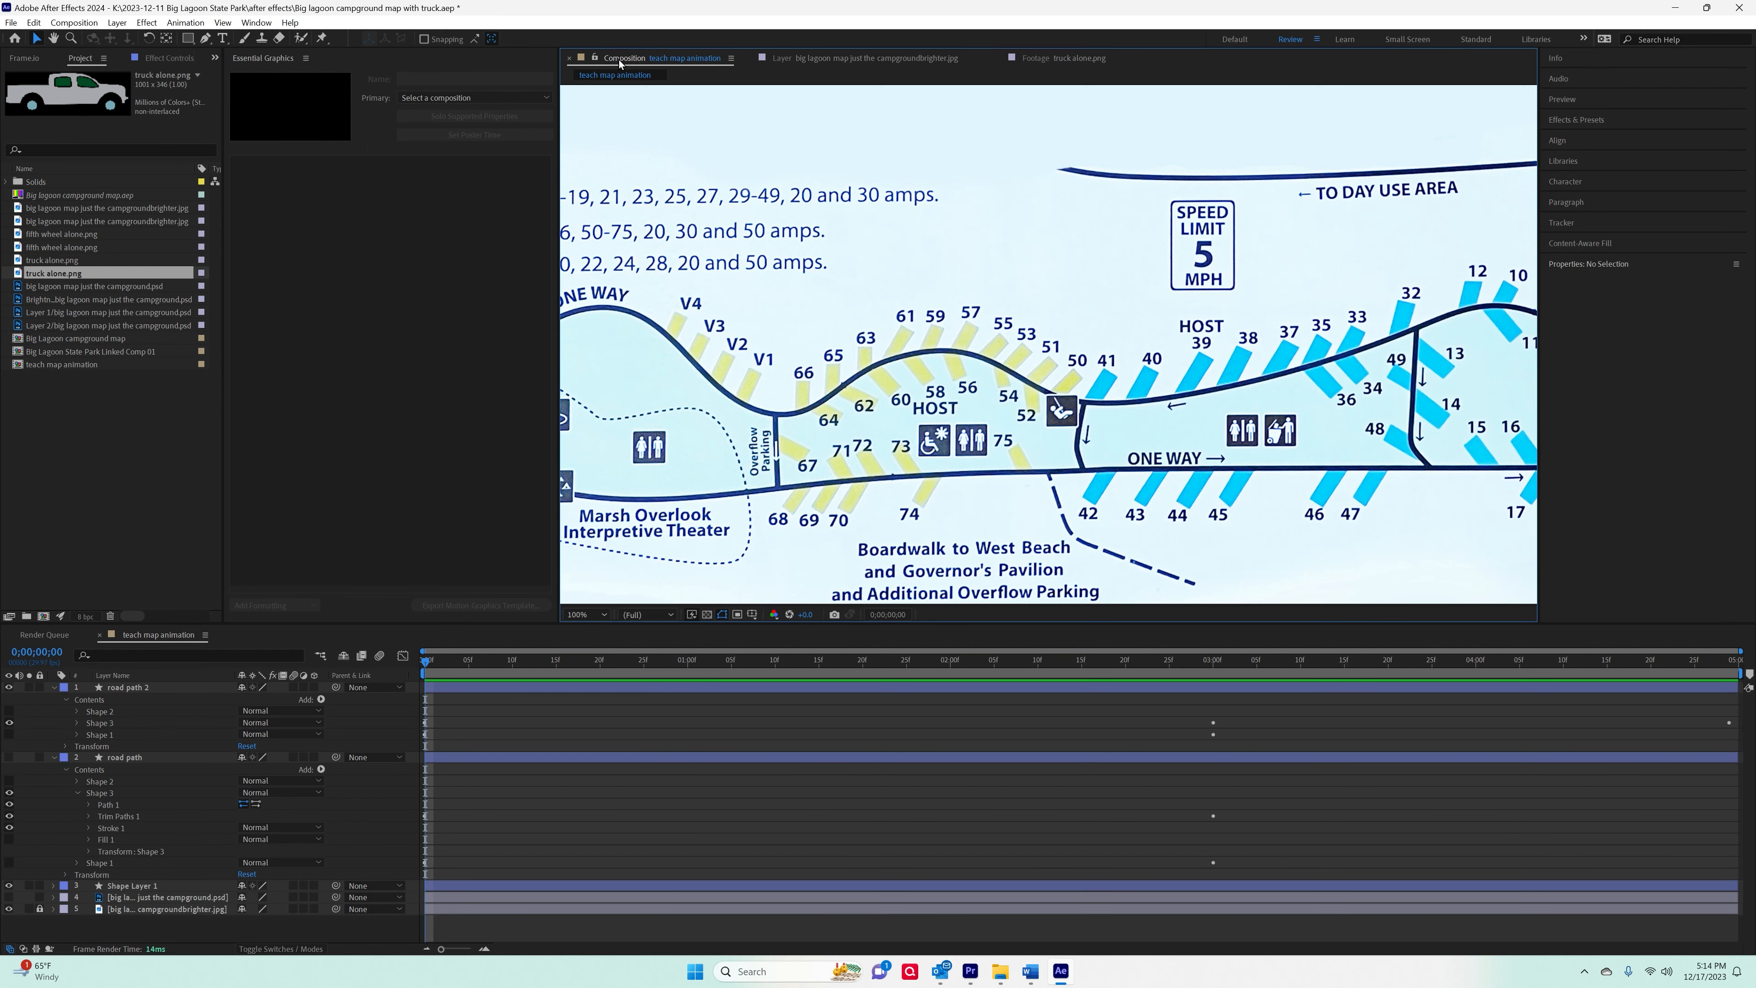
{"action": "left_click_drag", "start_coordinate": [75, 273], "coordinate": [109, 701]}
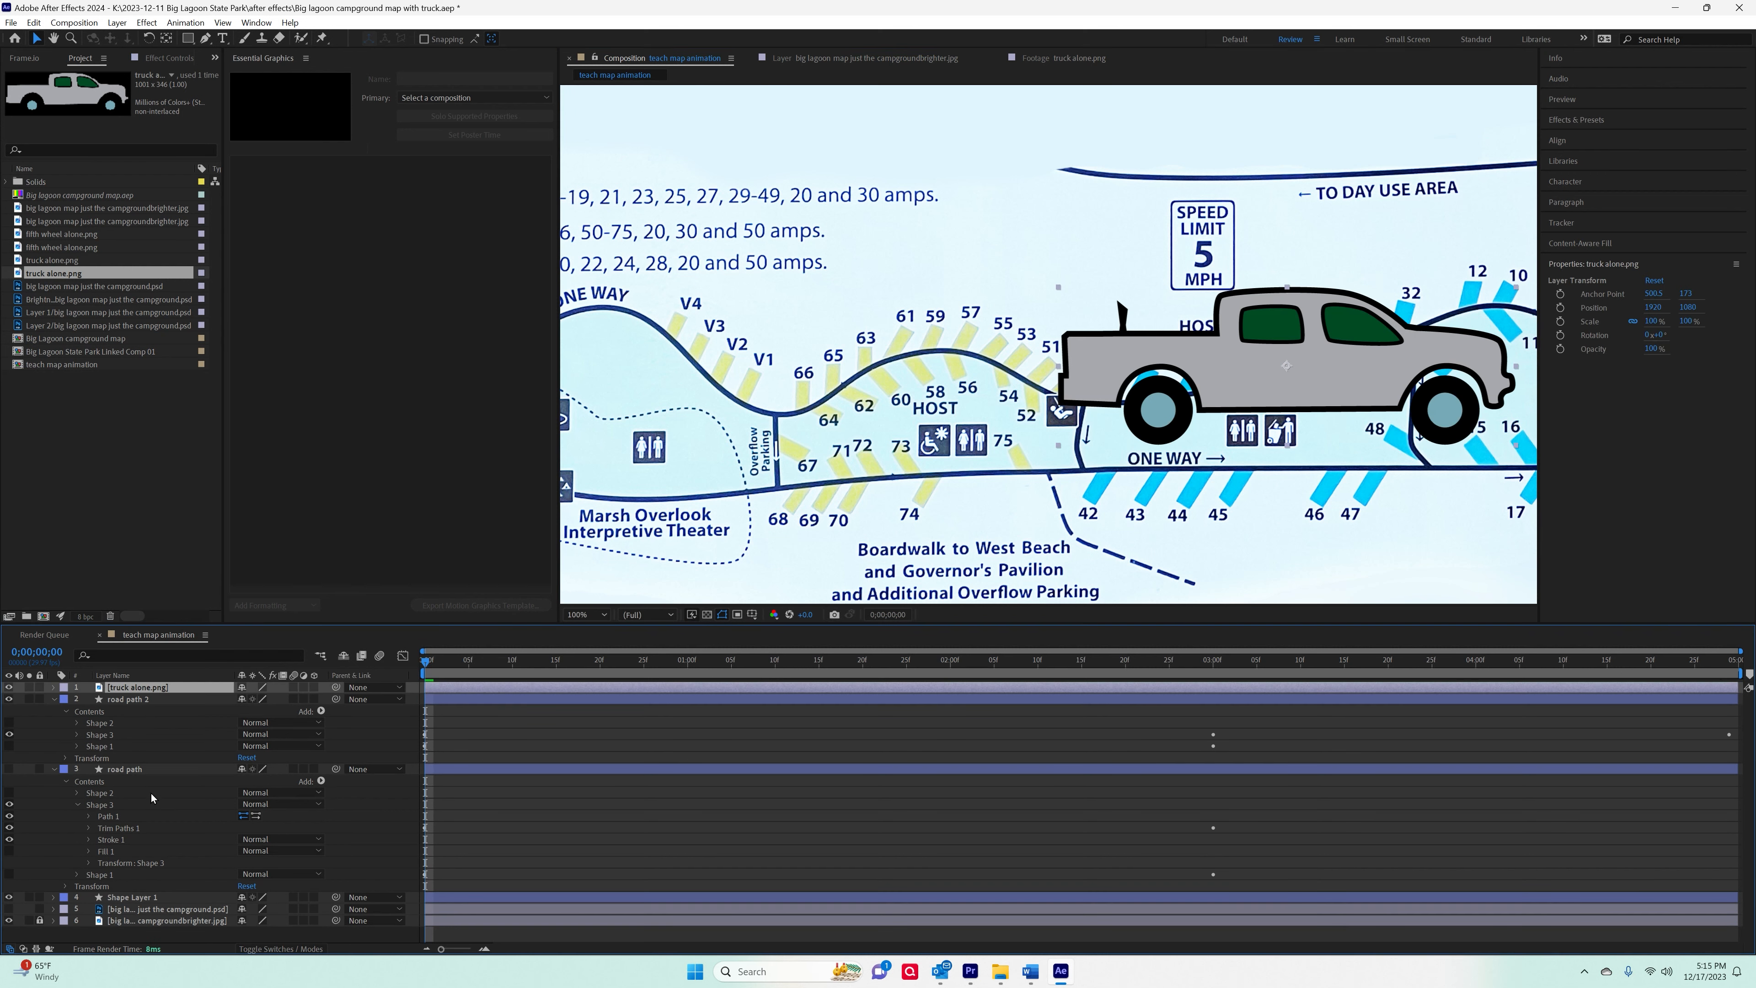
Scale the truck layer down to 18%.
{"action": "left_click", "coordinate": [54, 687]}
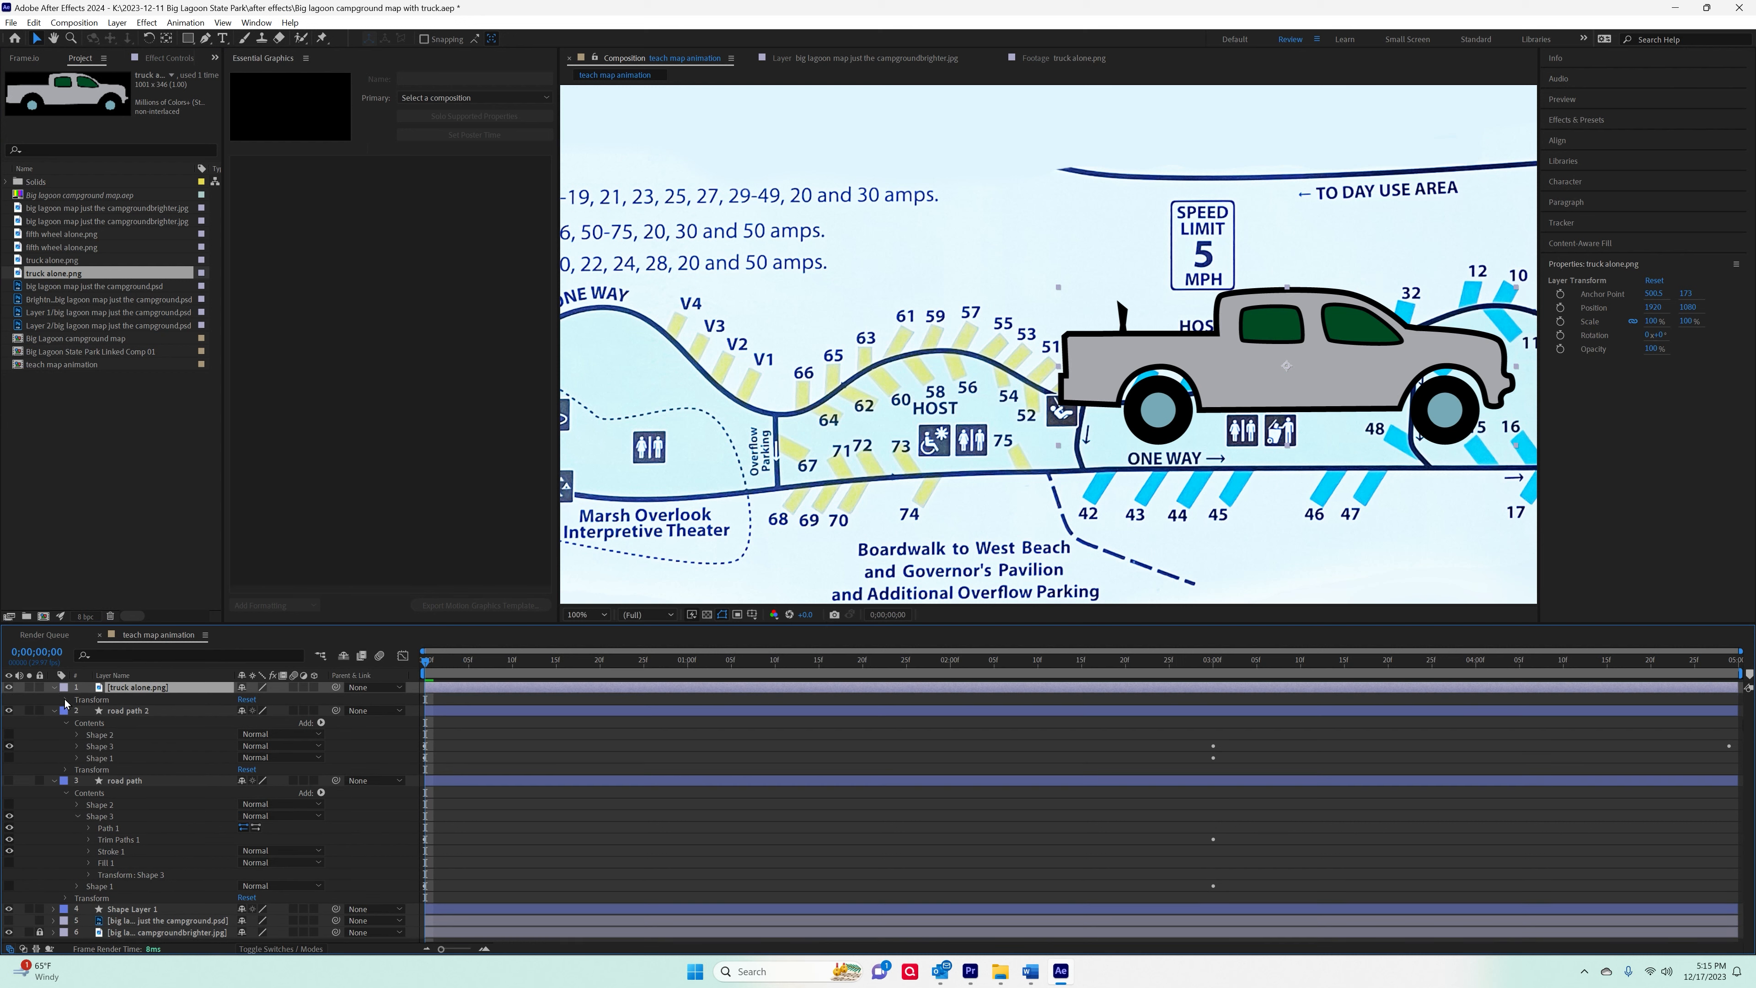
{"action": "left_click", "coordinate": [66, 699]}
{"action": "left_click_drag", "start_coordinate": [258, 734], "coordinate": [216, 734]}
{"action": "left_click", "coordinate": [250, 734]}
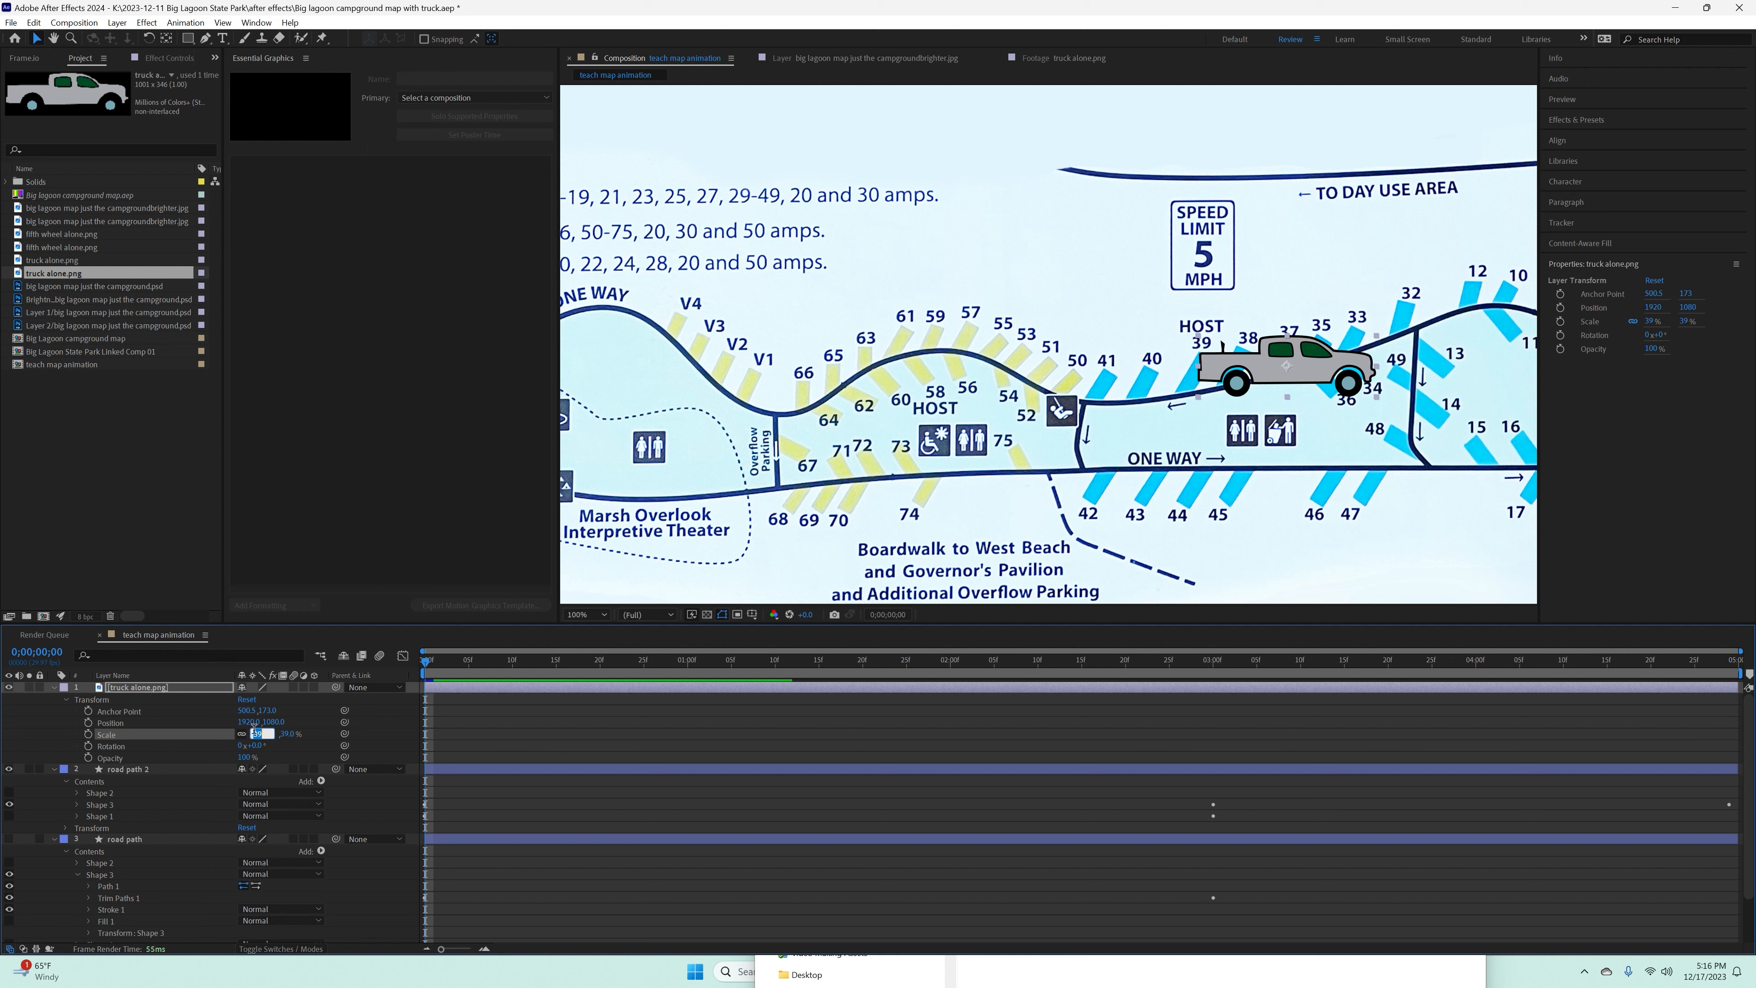
{"action": "type", "text": "18"}
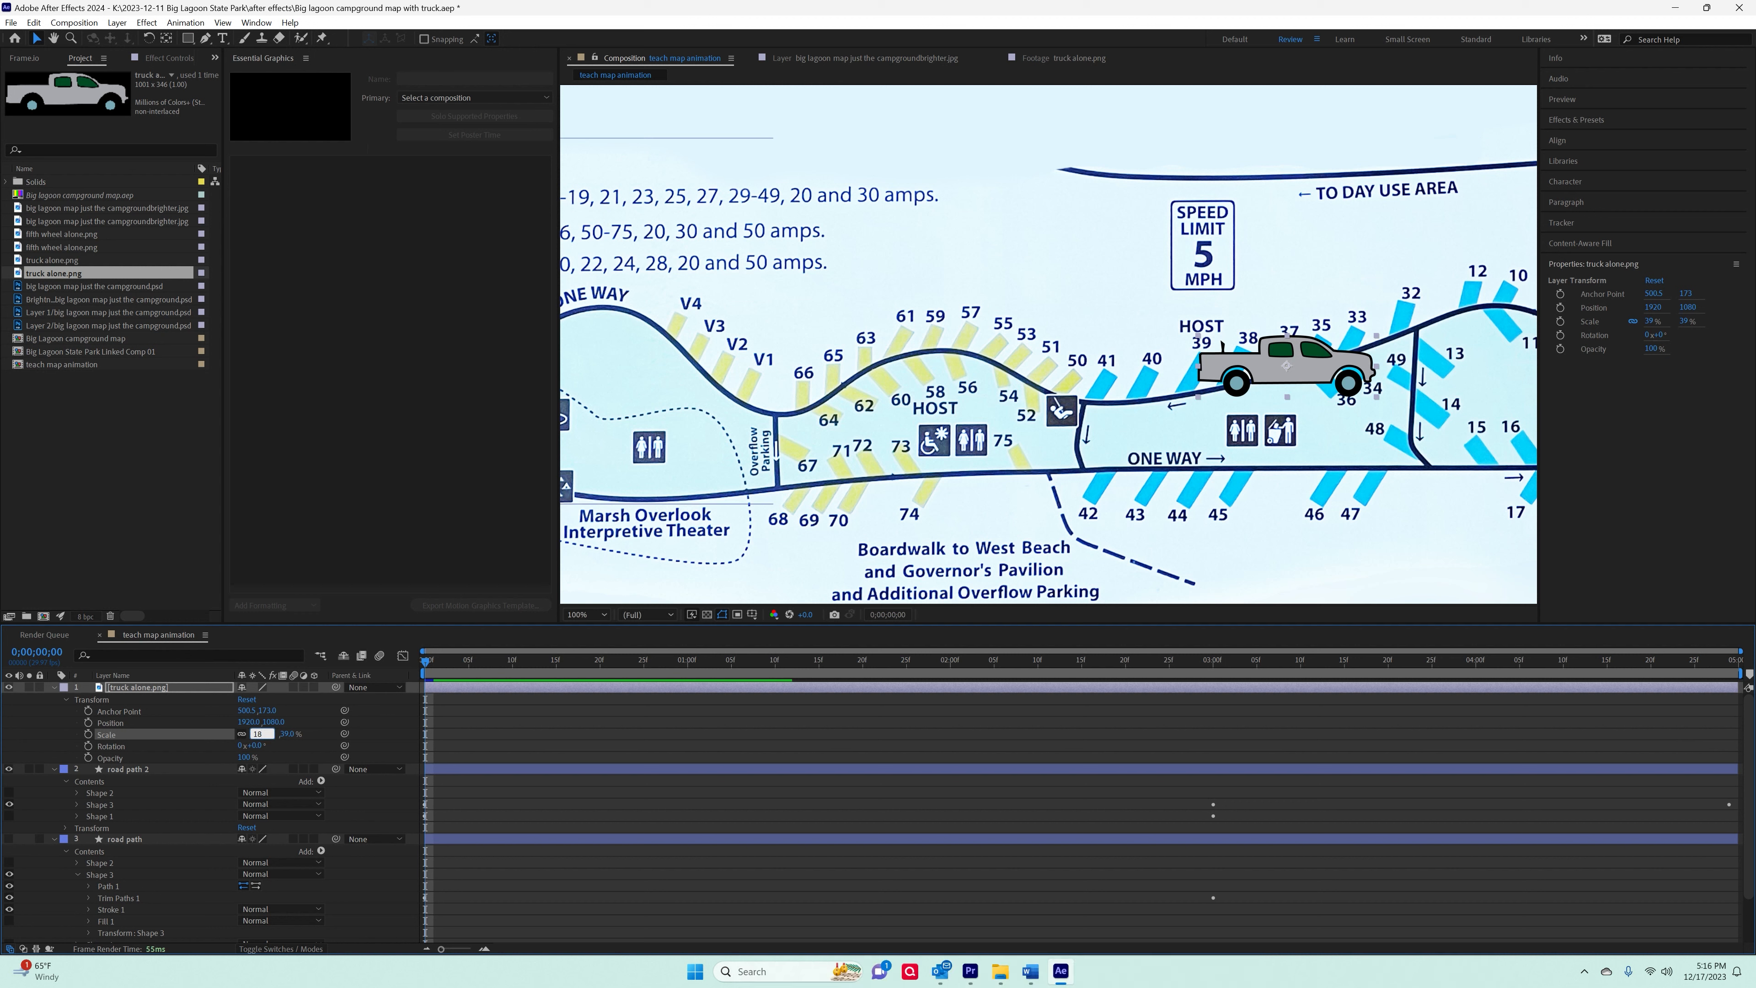
{"action": "key", "text": "Return"}
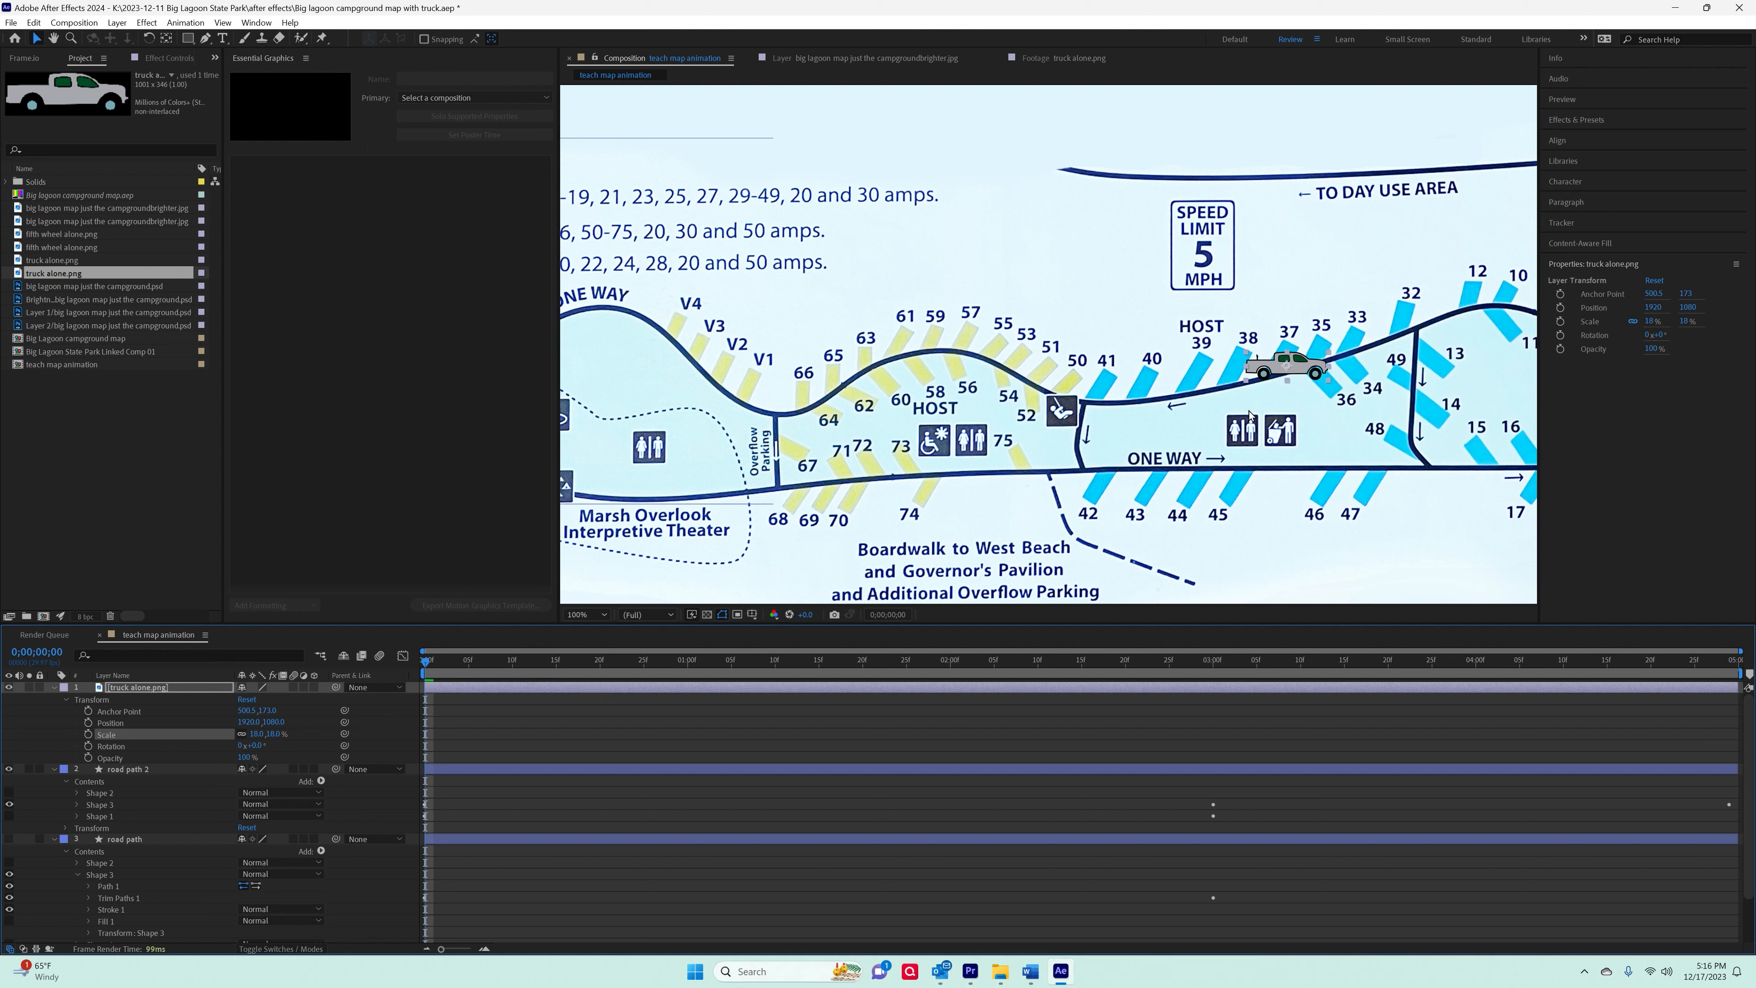
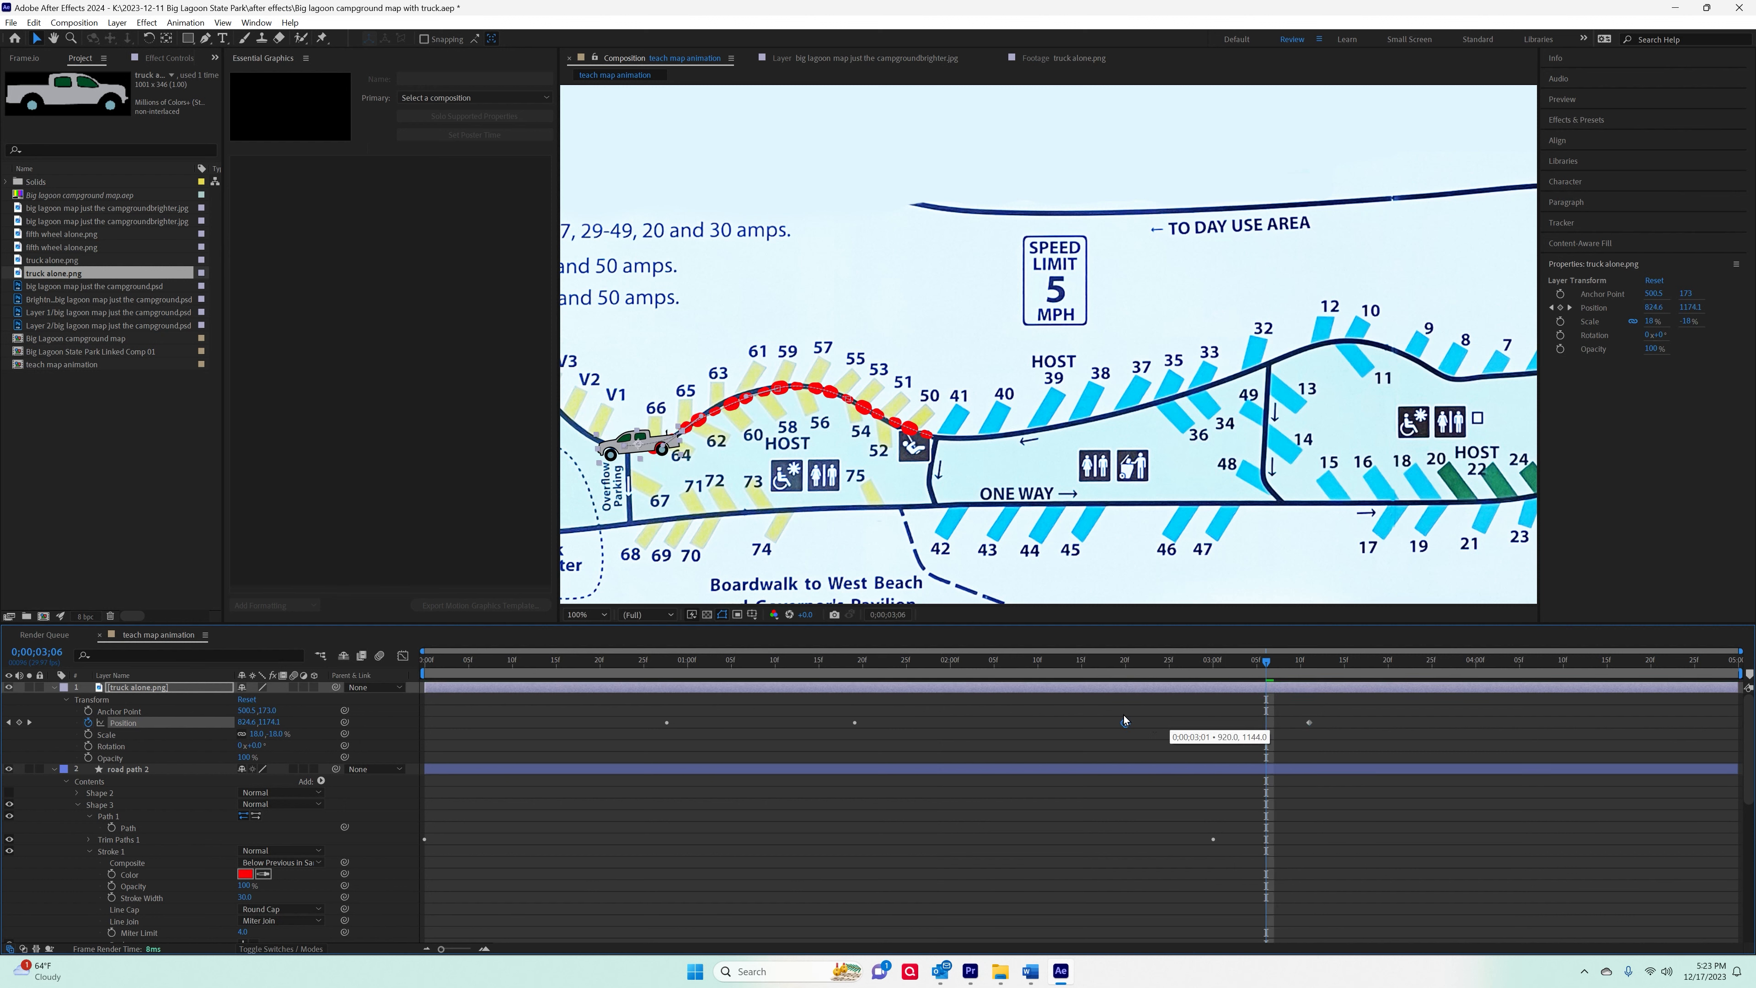
Retime the truck's Position keyframes to about 1;00, 1;23, 2;17 and 3;05 to match the growing red line.
{"action": "left_click_drag", "start_coordinate": [1309, 722], "coordinate": [1257, 724]}
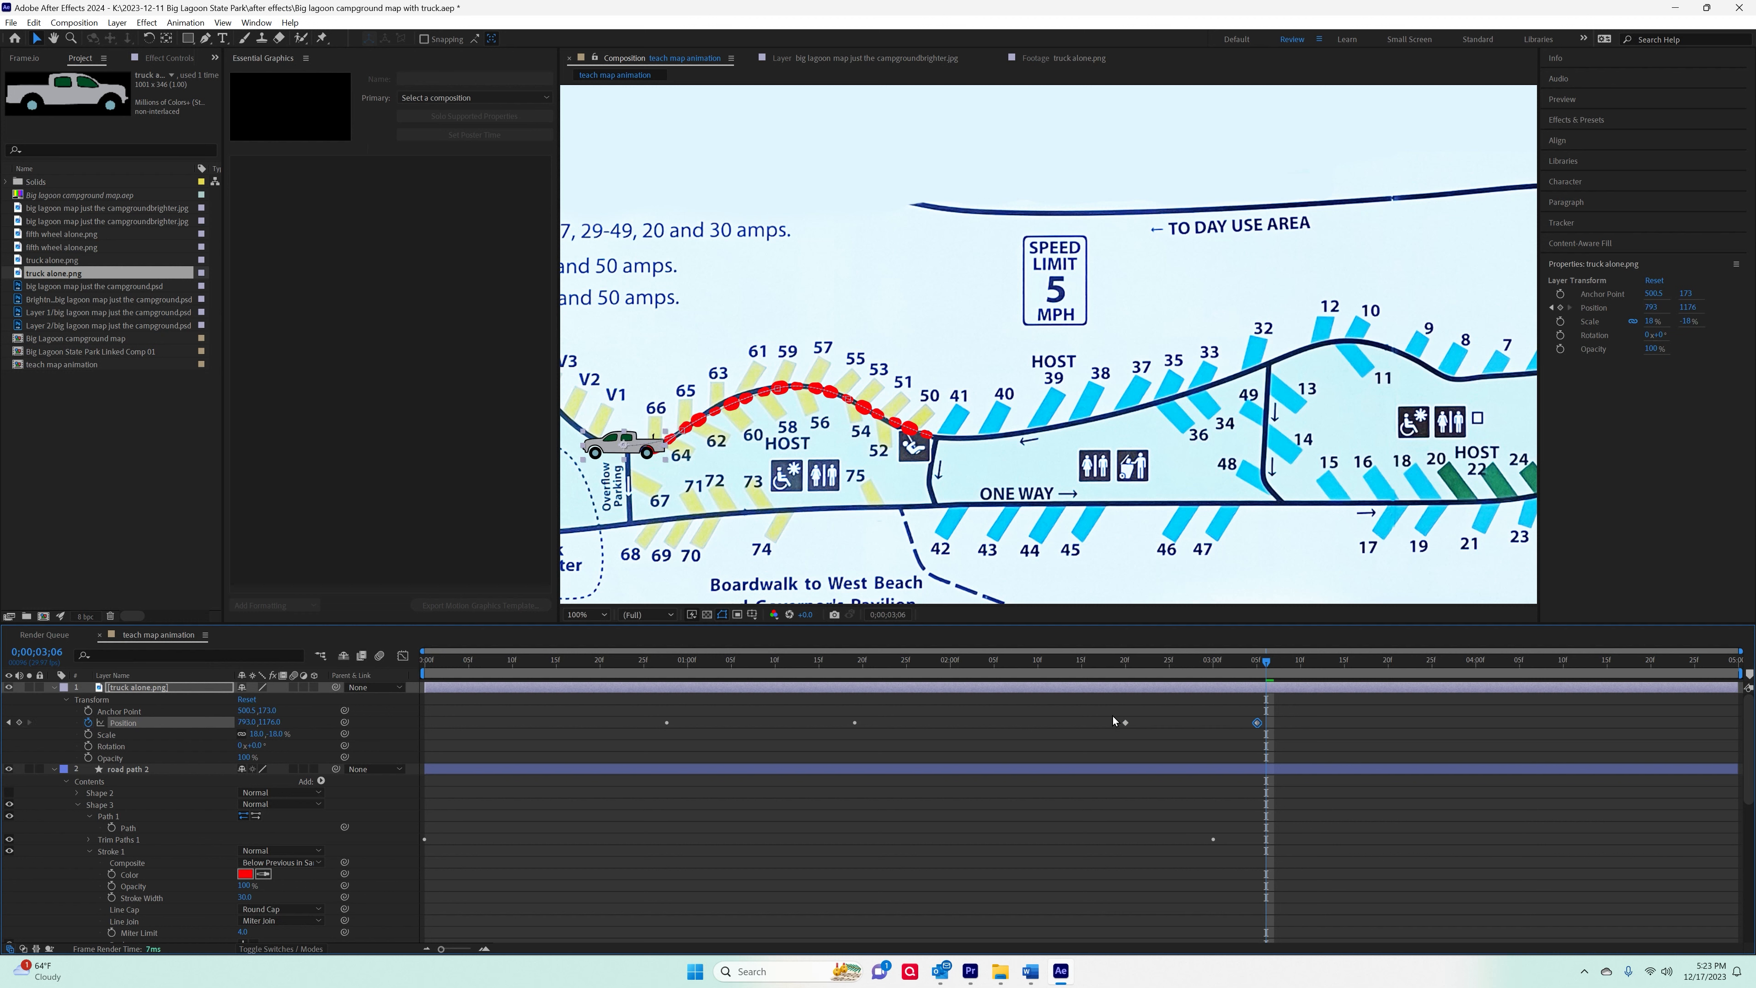
{"action": "left_click_drag", "start_coordinate": [1127, 723], "coordinate": [1109, 722]}
{"action": "left_click_drag", "start_coordinate": [837, 722], "coordinate": [891, 723]}
Play the animation from about 1;12 and scrub back to check the truck's movement against the red line.
{"action": "left_click_drag", "start_coordinate": [1266, 663], "coordinate": [845, 663]}
{"action": "key", "text": "space"}
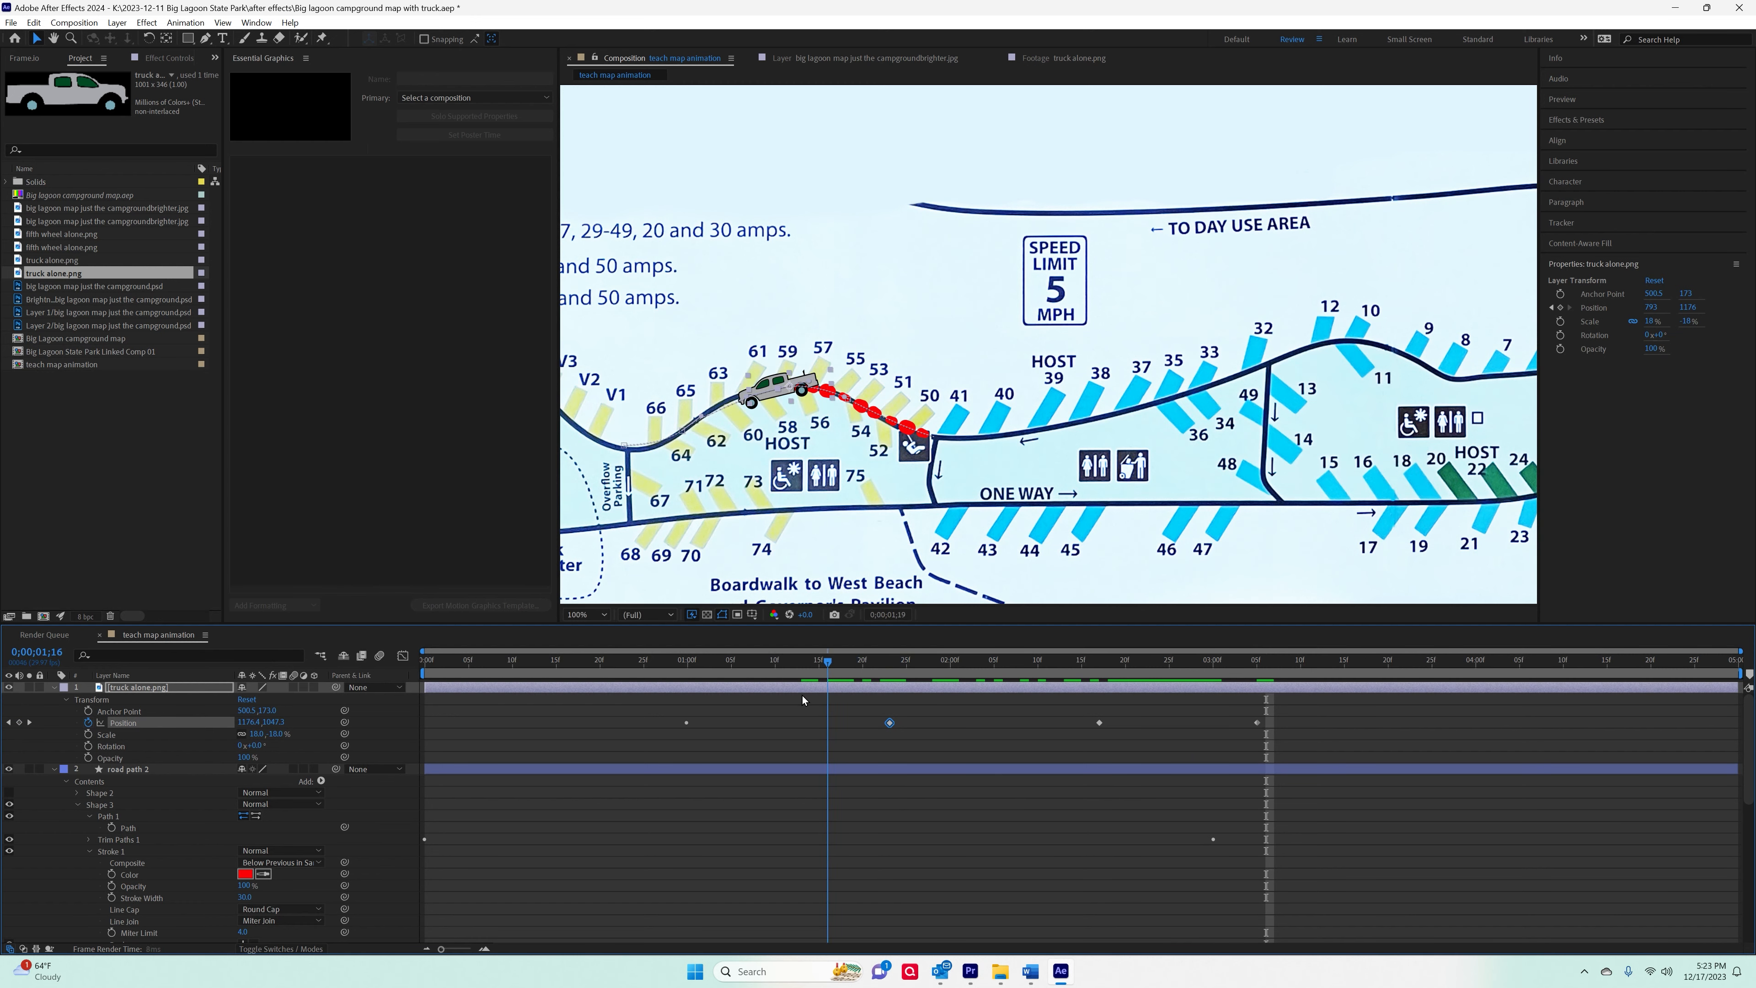
{"action": "key", "text": "space"}
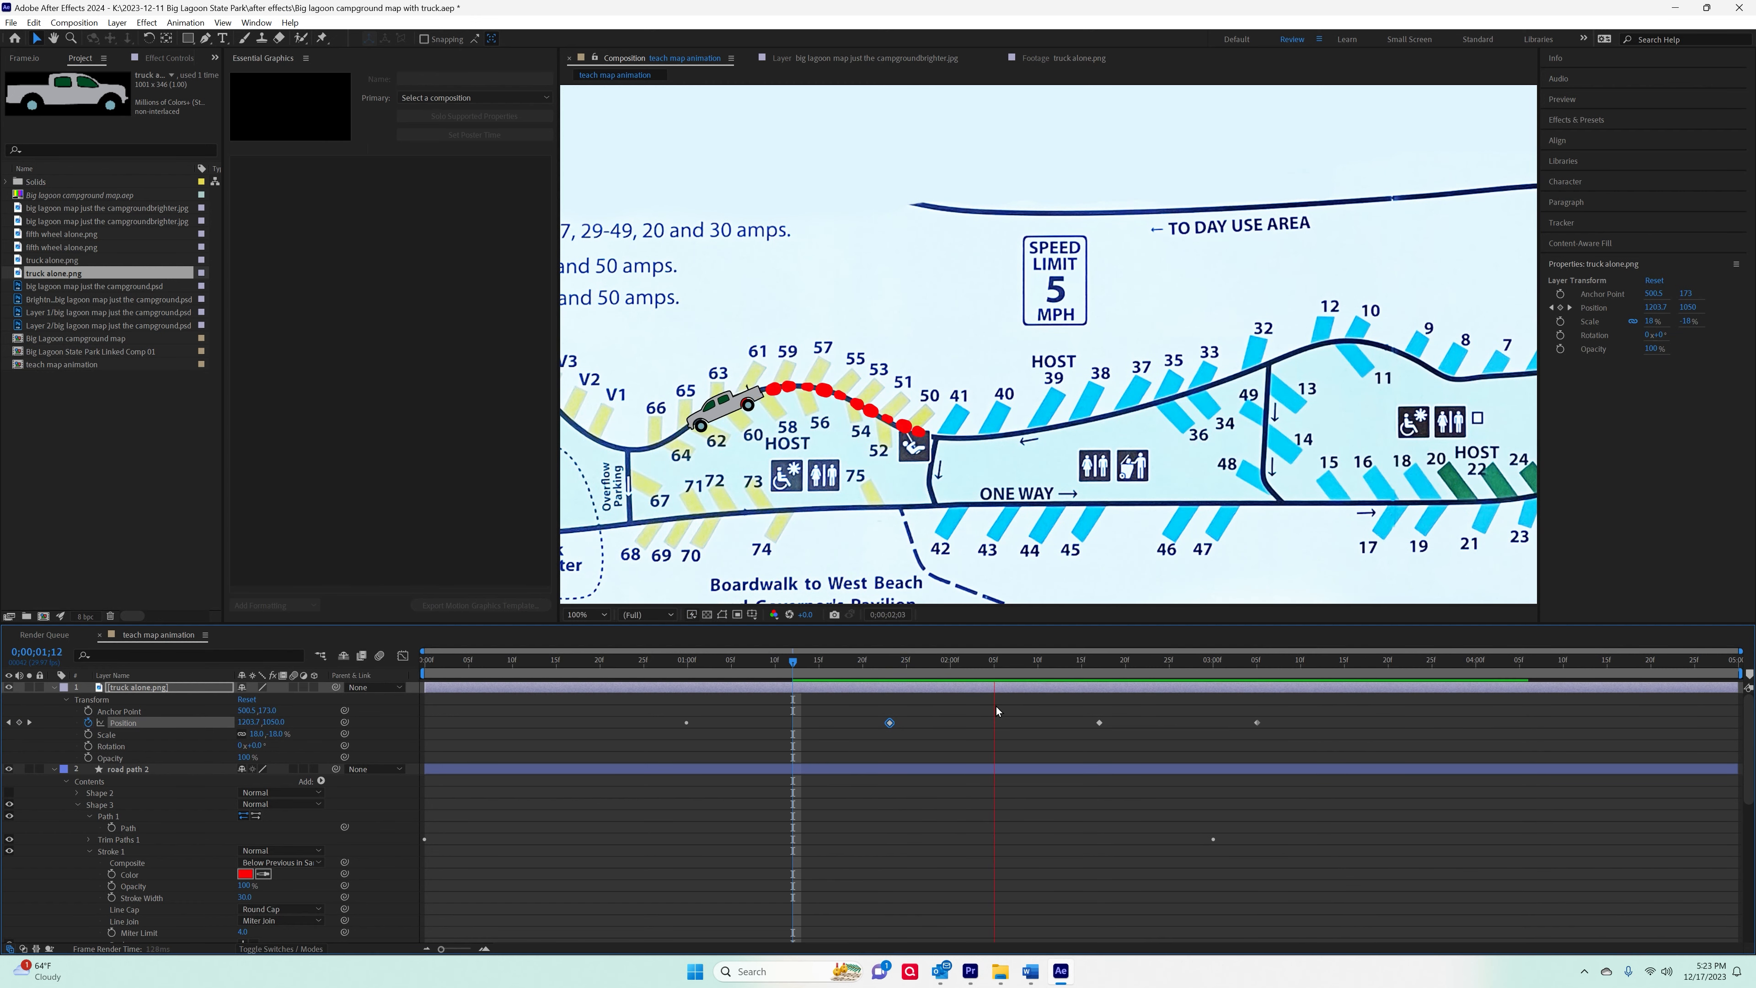
{"action": "key", "text": "space"}
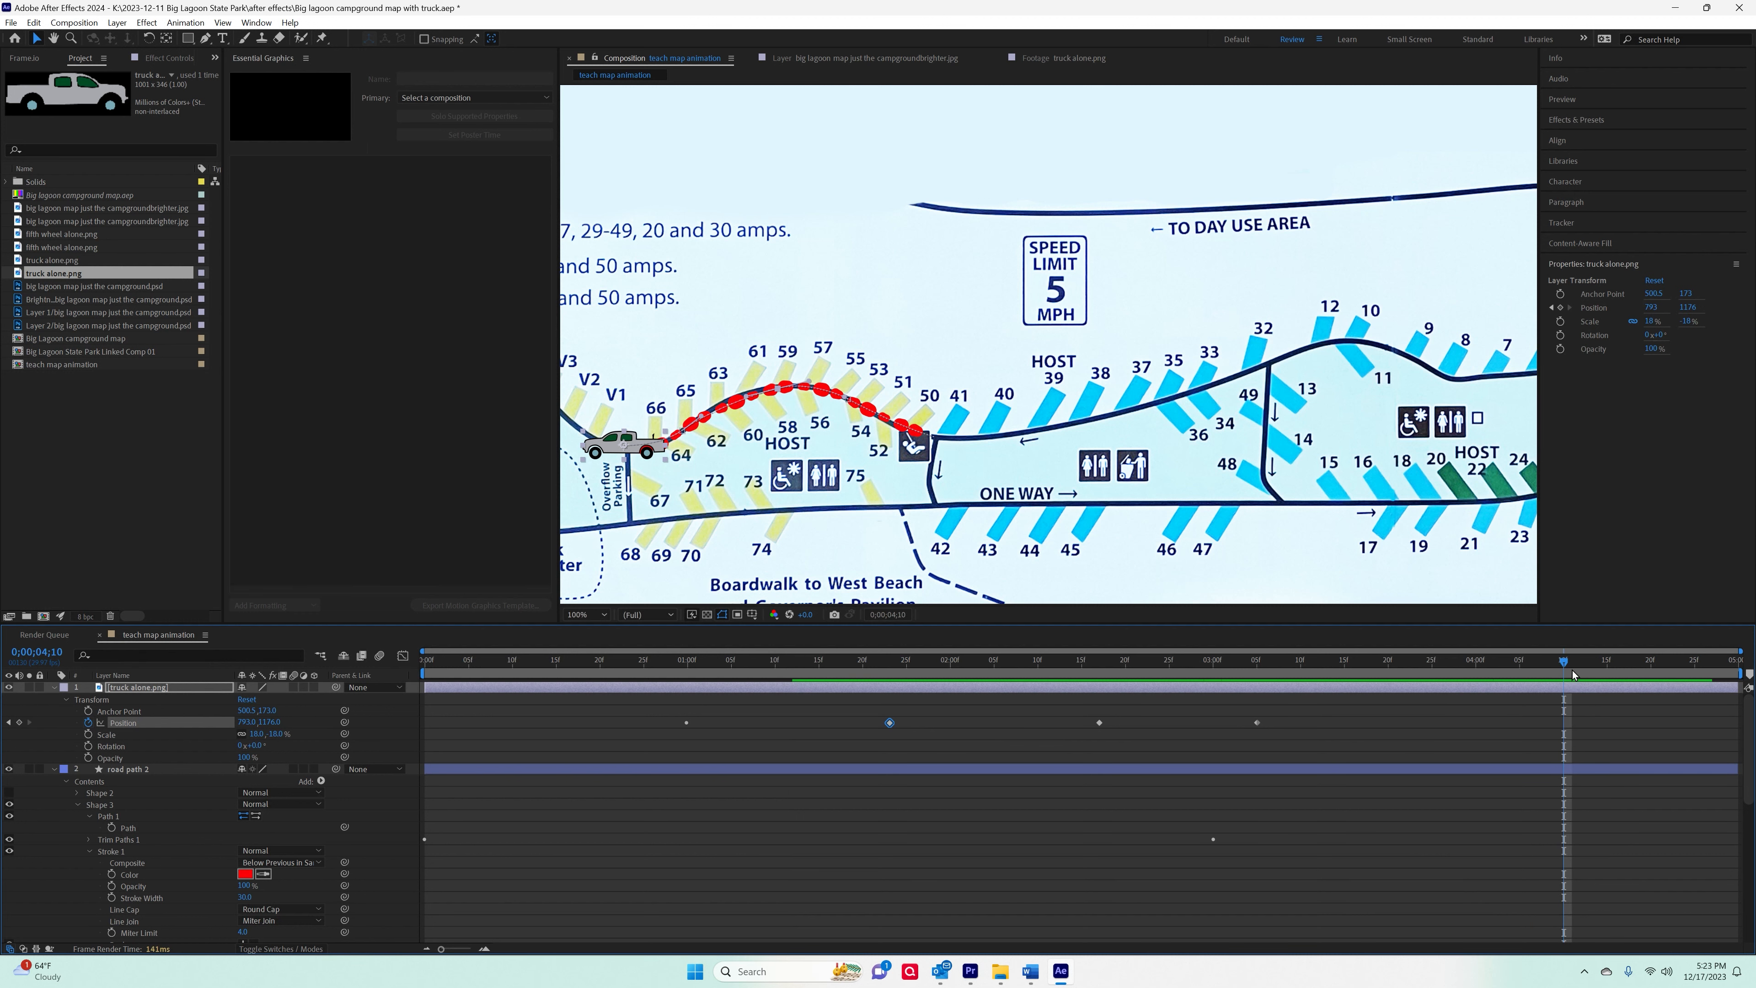
{"action": "left_click_drag", "start_coordinate": [1564, 662], "coordinate": [1148, 670]}
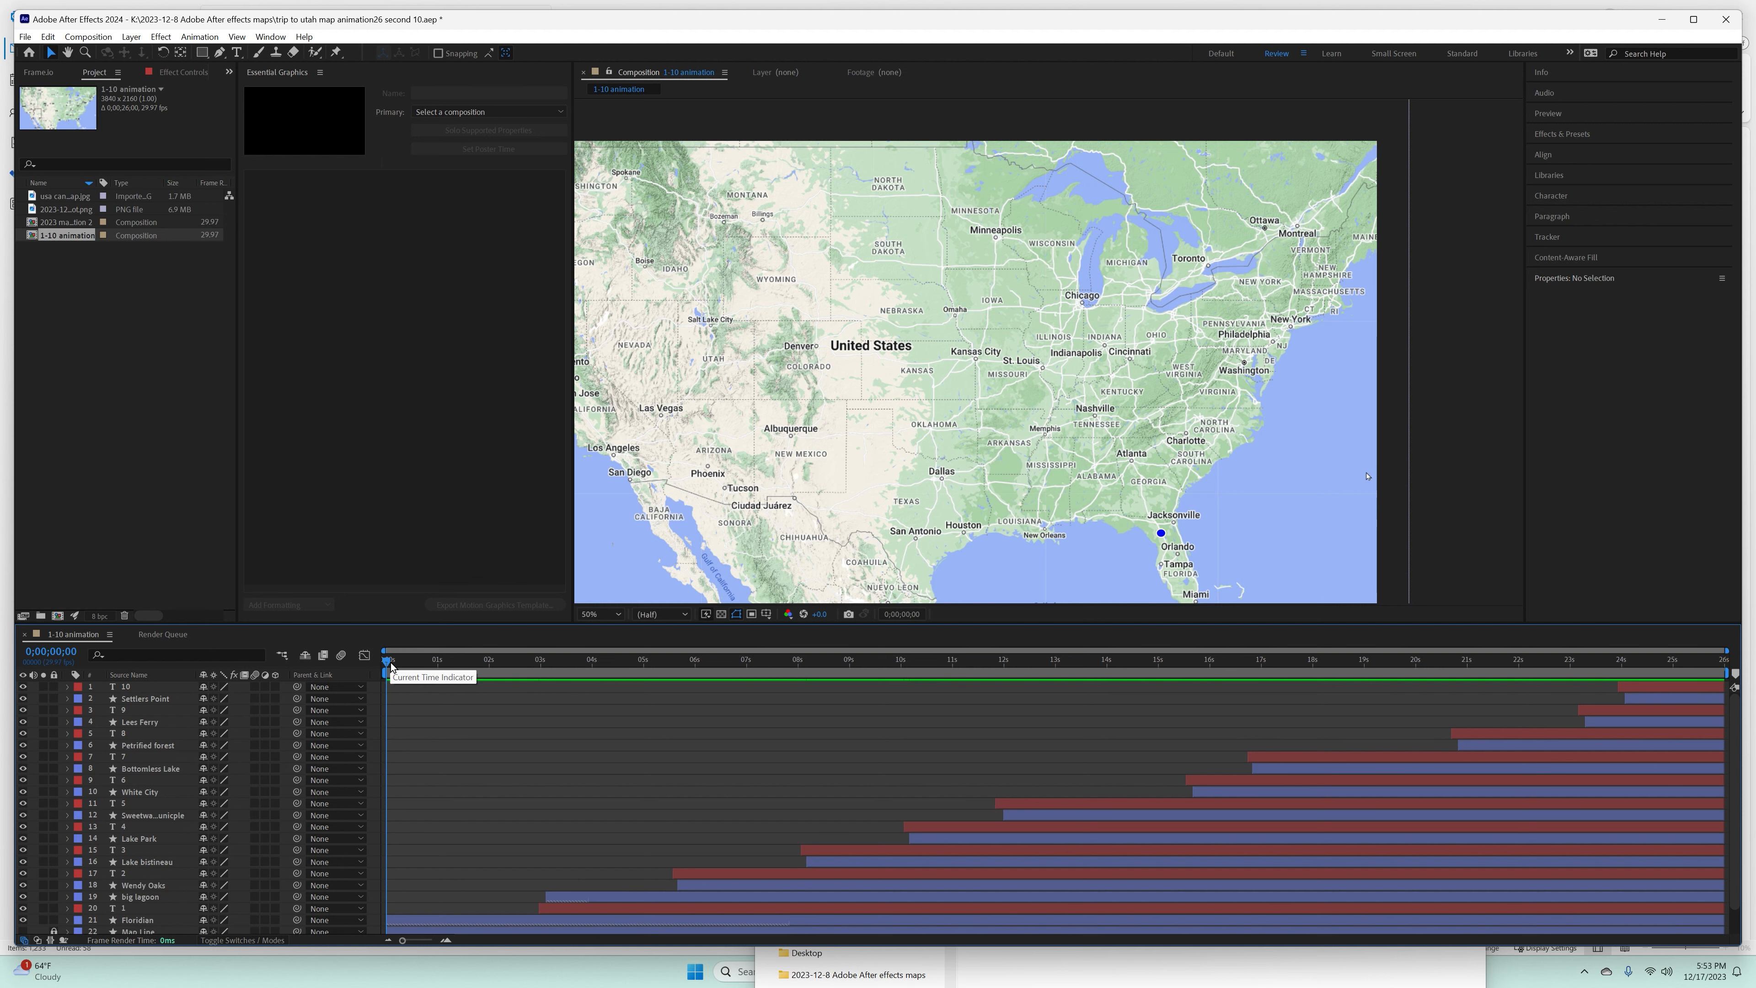
Scrub the 1-10 animation in the trip to Utah project to about 24 seconds and return to the start.
{"action": "left_click_drag", "start_coordinate": [387, 668], "coordinate": [589, 668]}
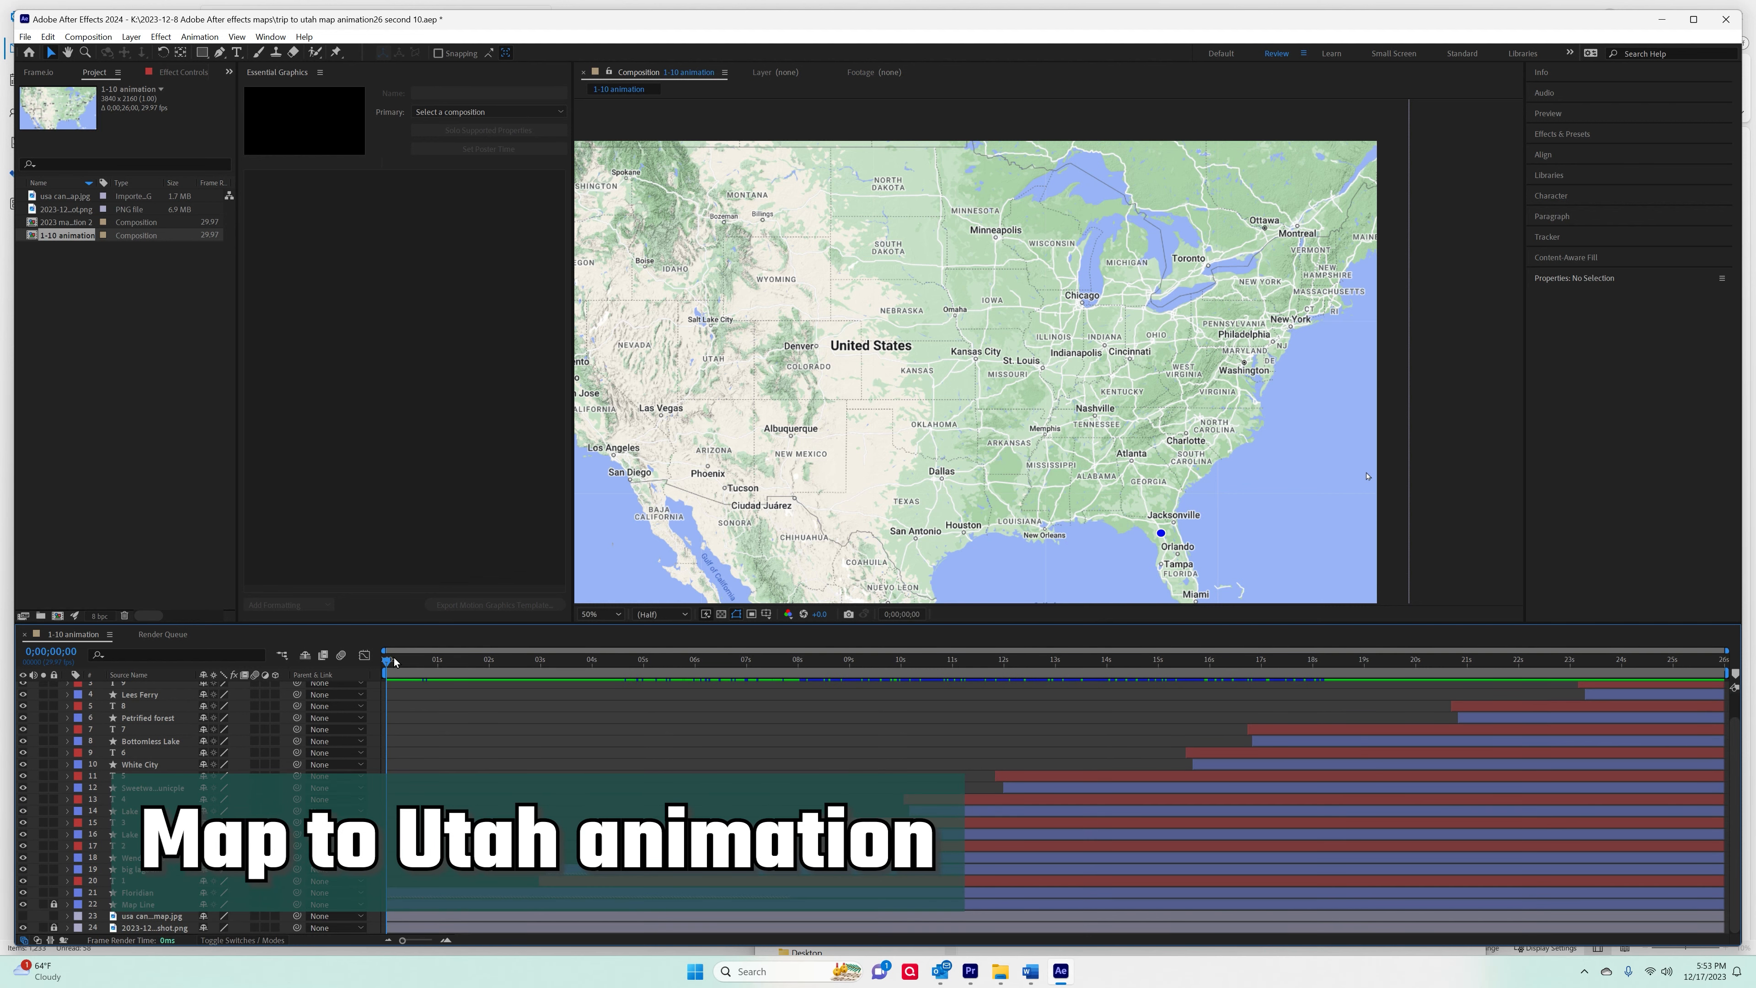
{"action": "mouse_move", "coordinate": [394, 664]}
{"action": "left_mouse_down"}
{"action": "mouse_move", "coordinate": [472, 679]}
{"action": "mouse_move", "coordinate": [1662, 681]}
{"action": "left_mouse_up"}
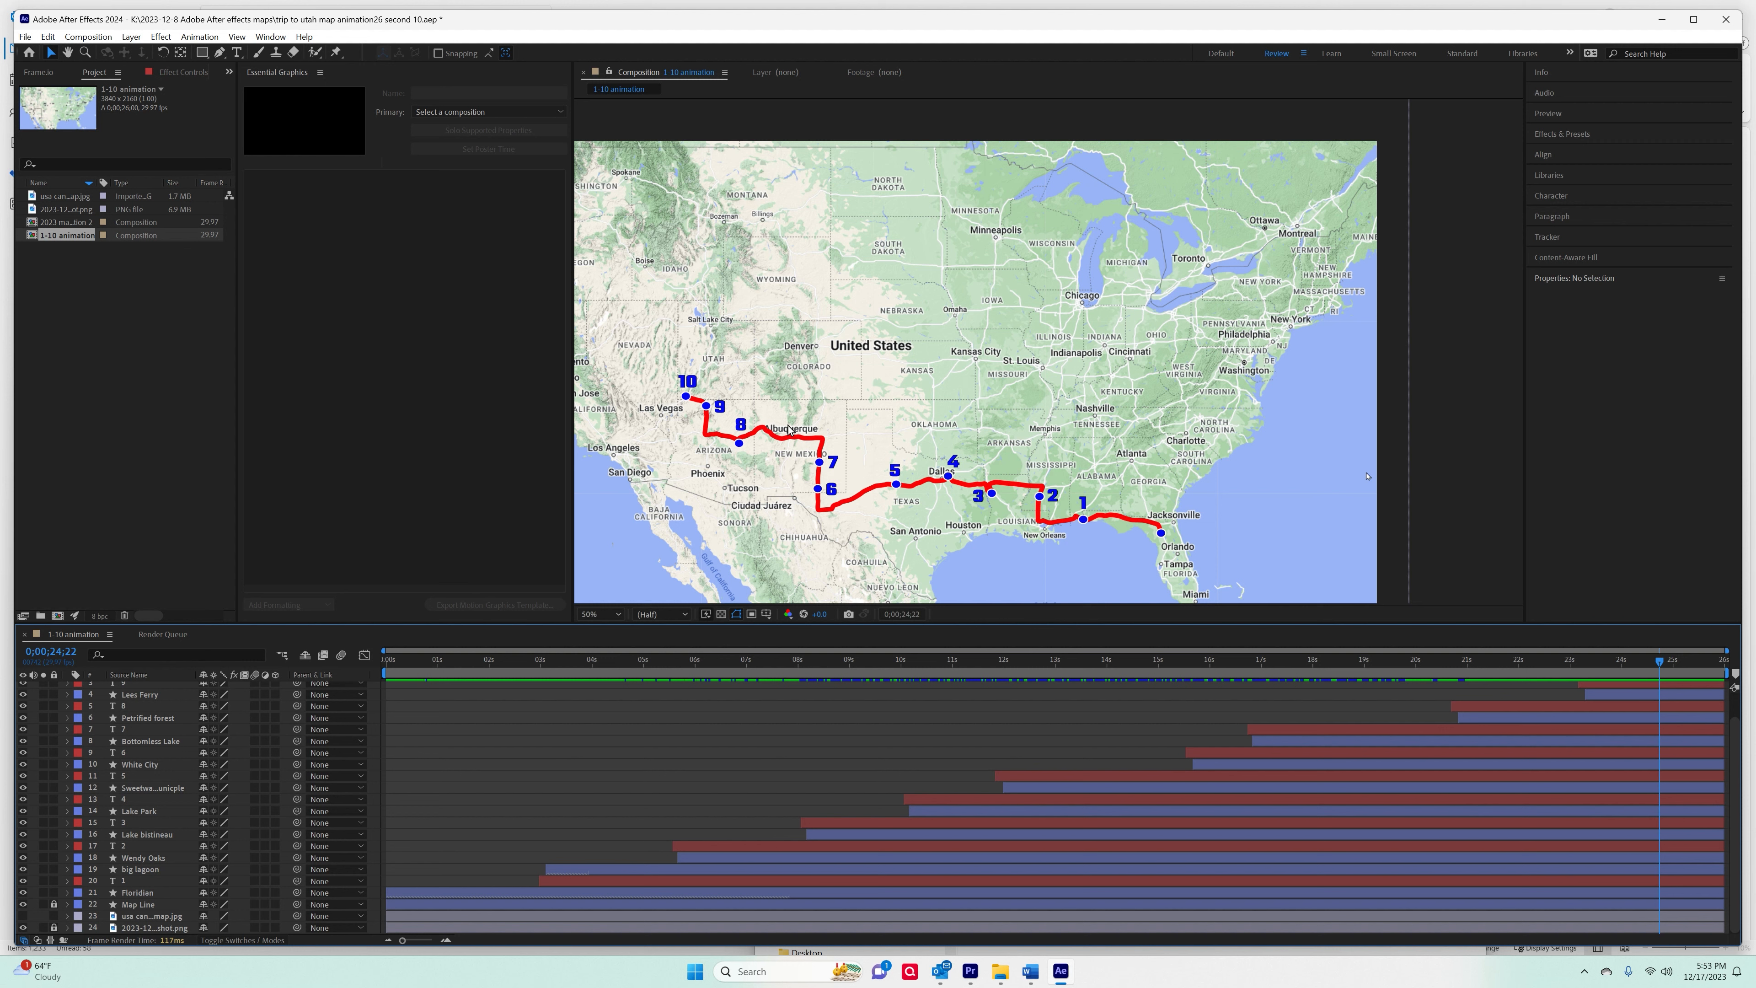
{"action": "left_click_drag", "start_coordinate": [1648, 661], "coordinate": [373, 687]}
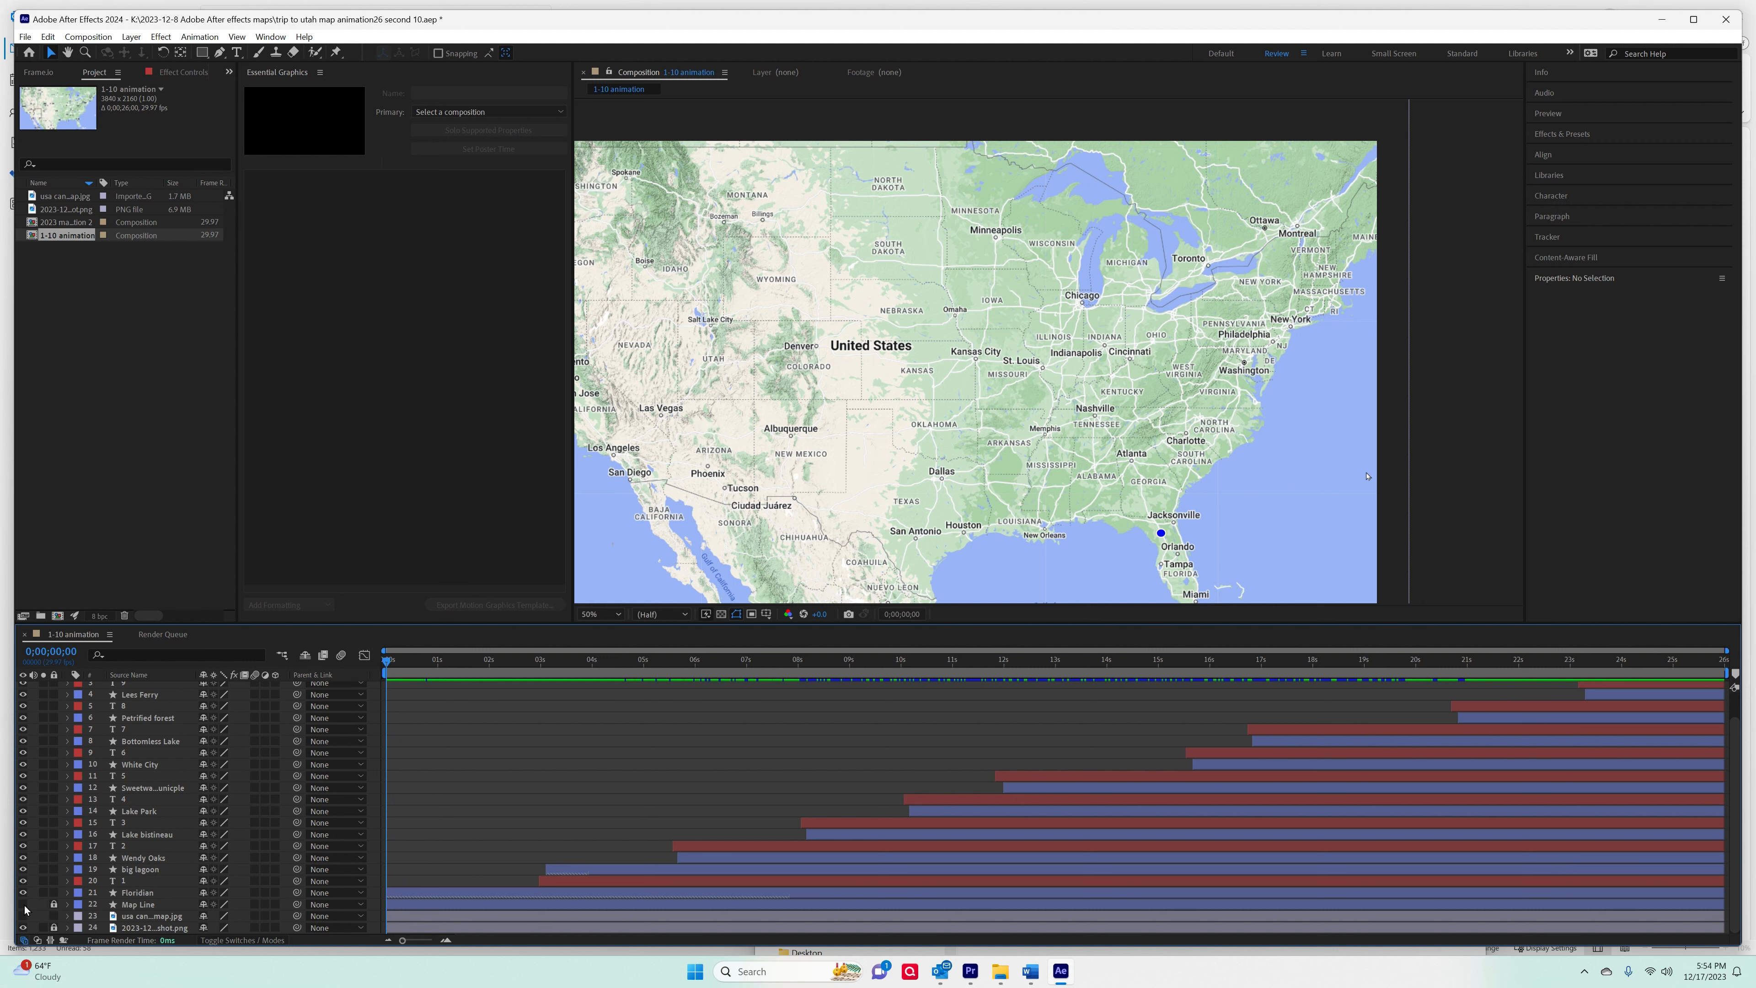
Expand the Map Line layer's contents down to the Path property of Shape 1.
{"action": "left_click", "coordinate": [67, 905]}
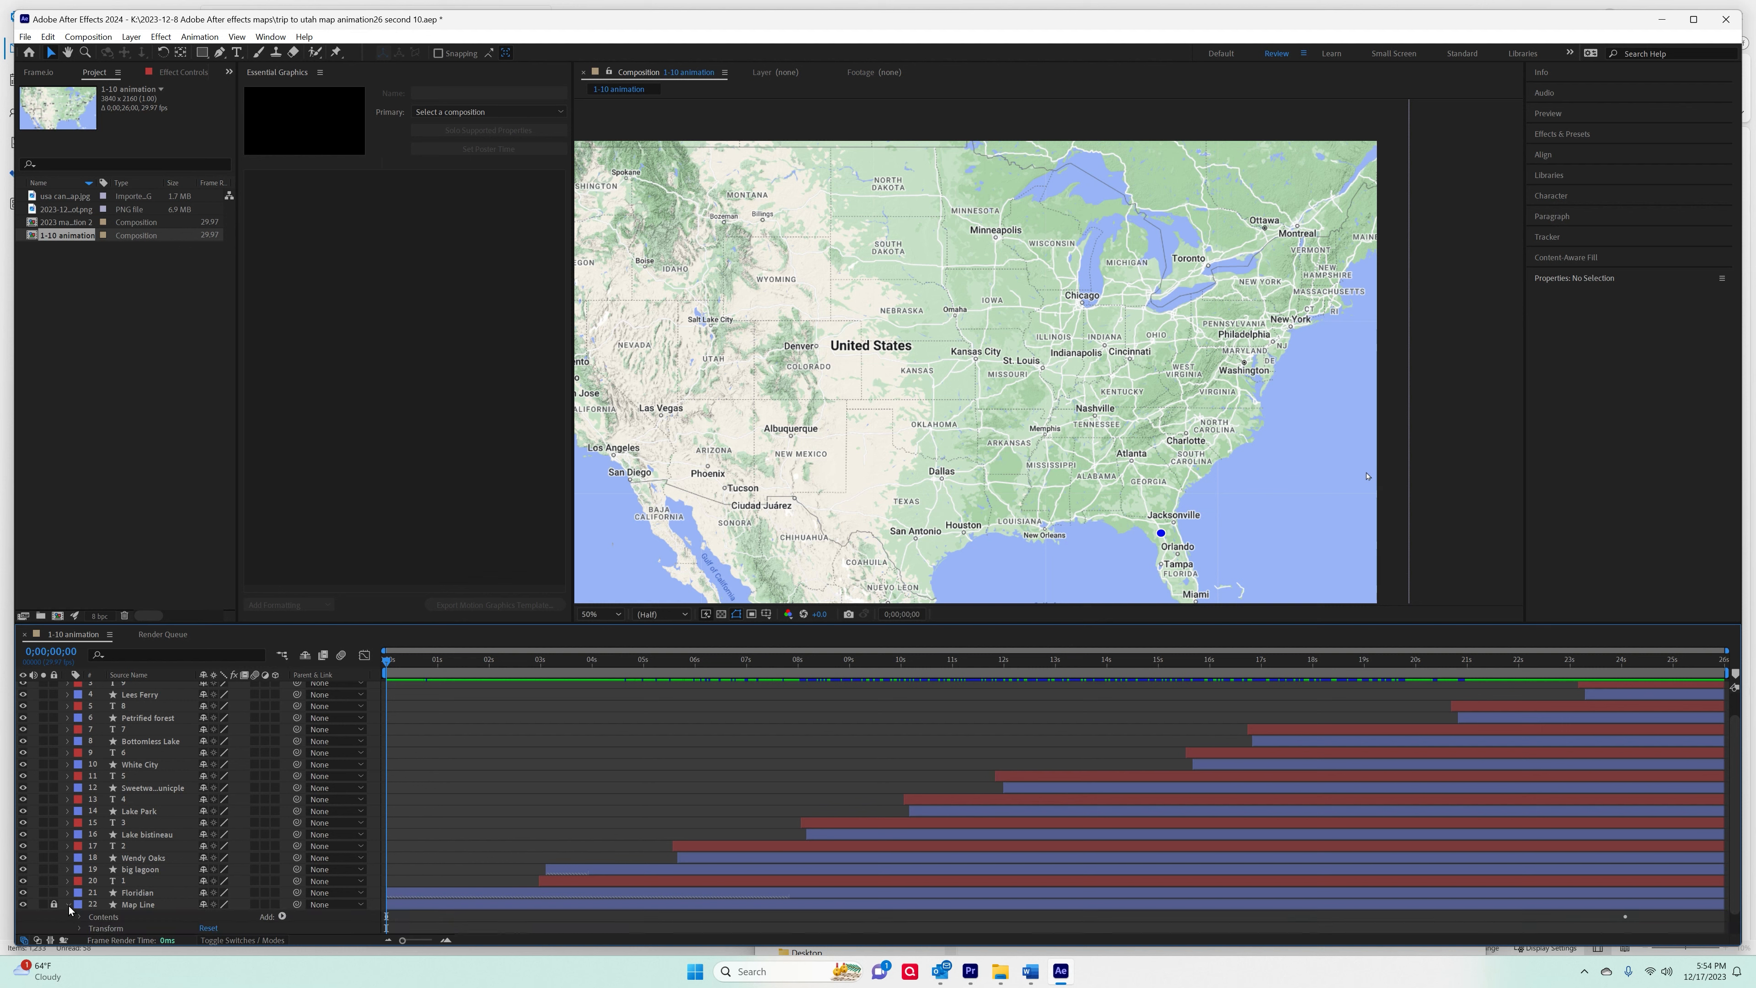
{"action": "scroll", "coordinate": [152, 929], "scroll_direction": "down", "scroll_amount": 1}
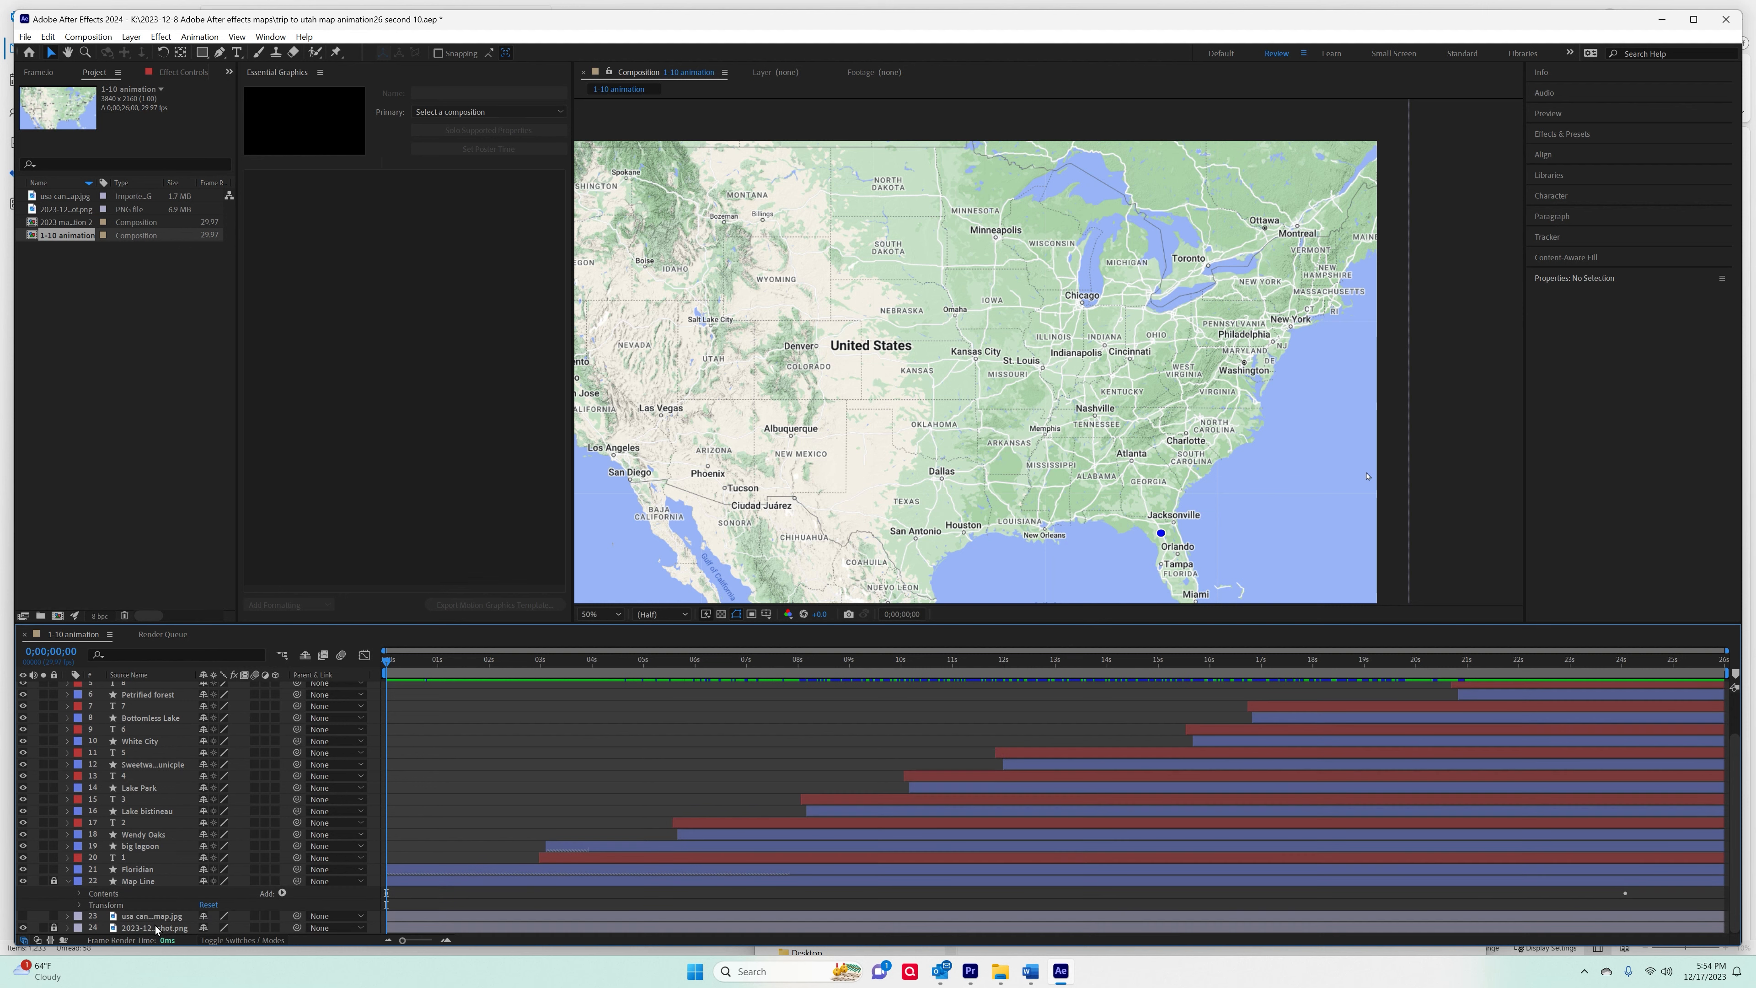
{"action": "left_click", "coordinate": [81, 894]}
{"action": "scroll", "coordinate": [104, 910], "scroll_direction": "down", "scroll_amount": 1}
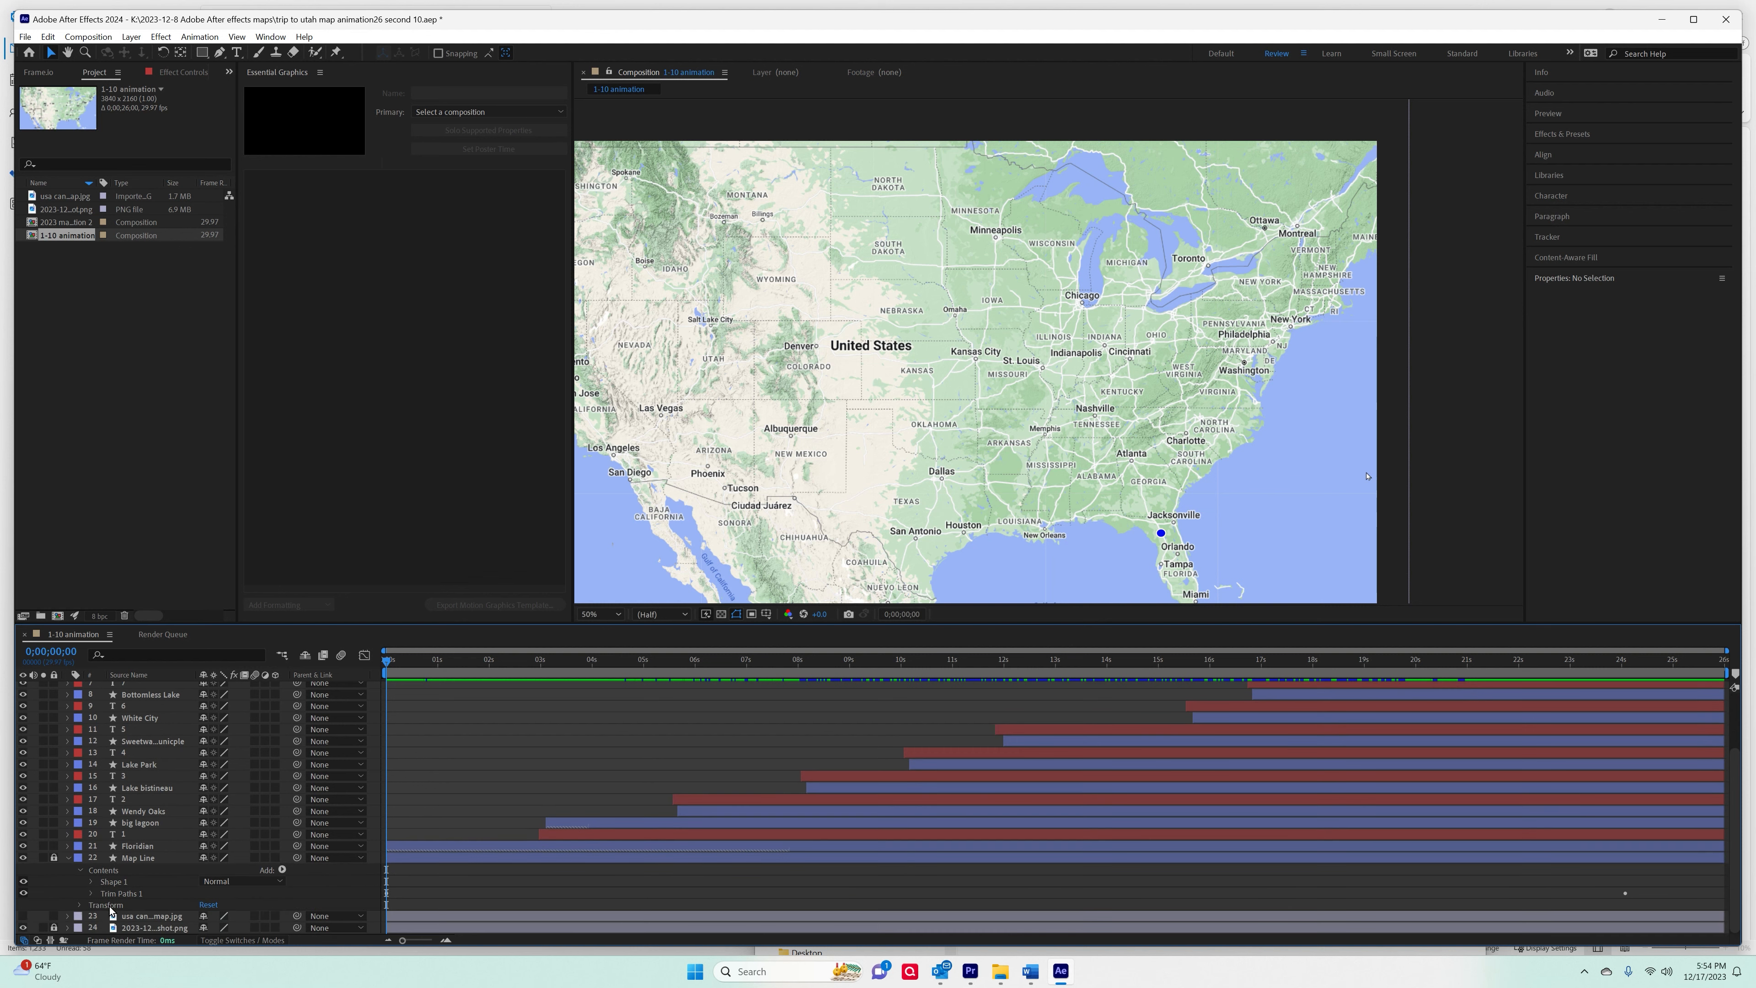
{"action": "left_click", "coordinate": [91, 883]}
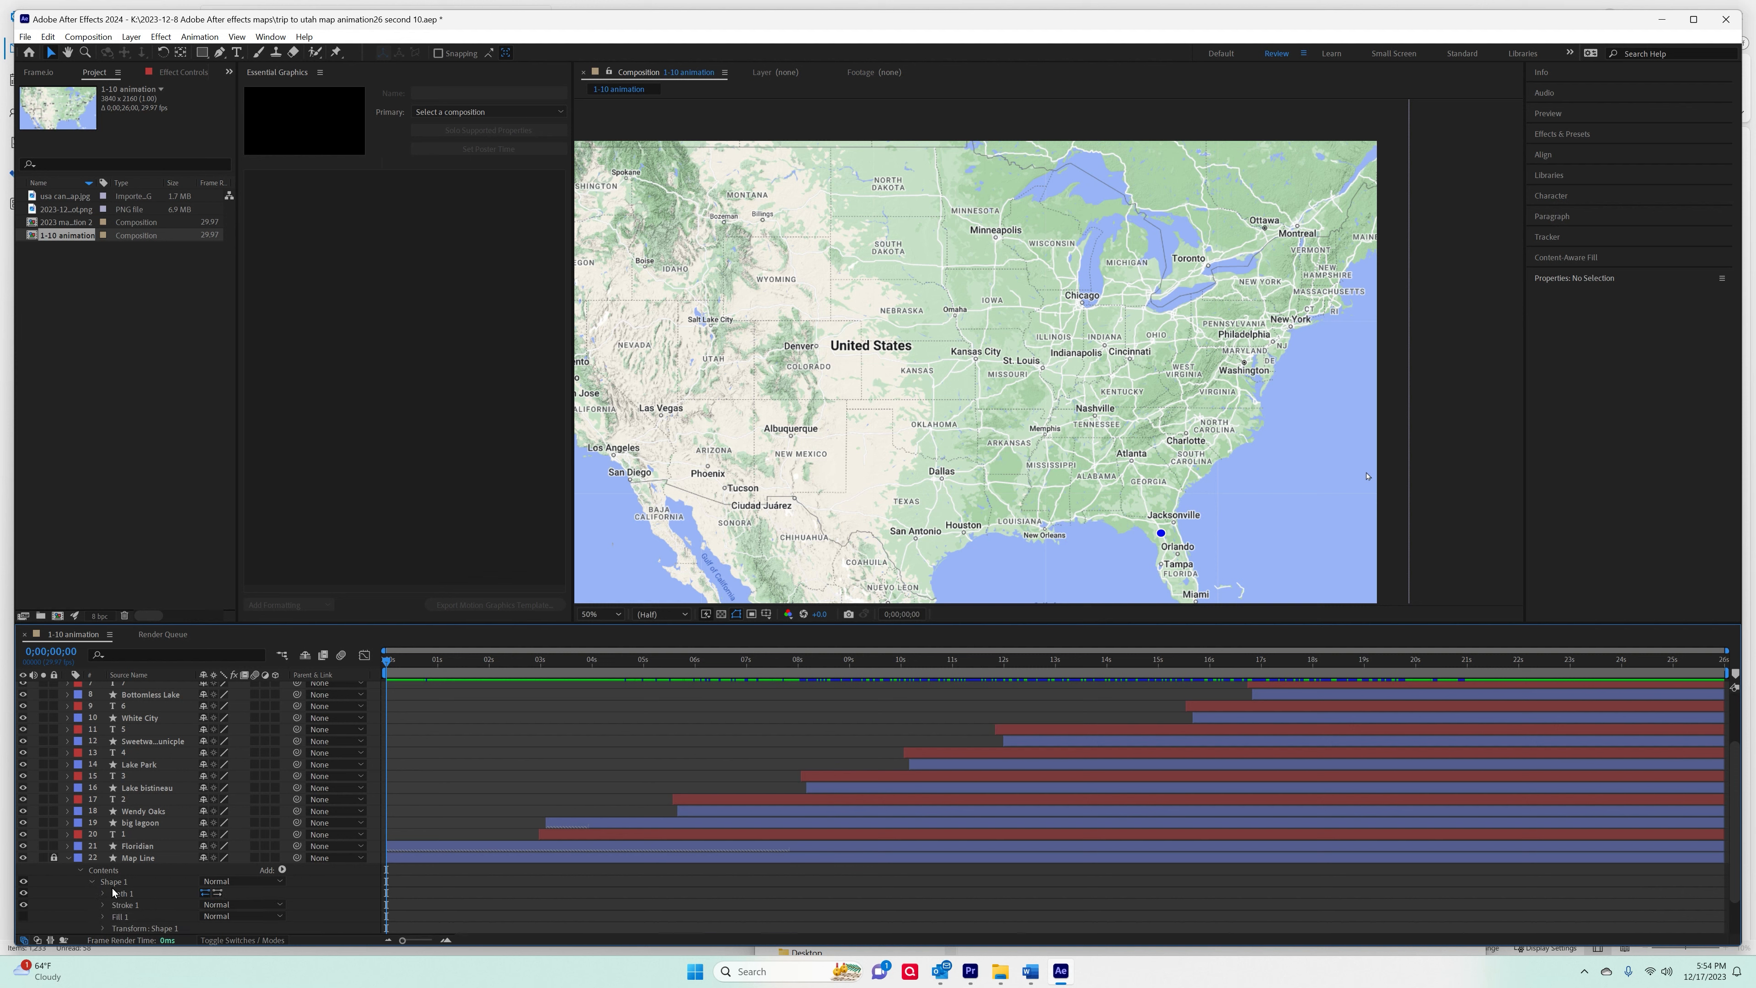
{"action": "scroll", "coordinate": [107, 873], "scroll_direction": "down", "scroll_amount": 2}
{"action": "left_click", "coordinate": [103, 847]}
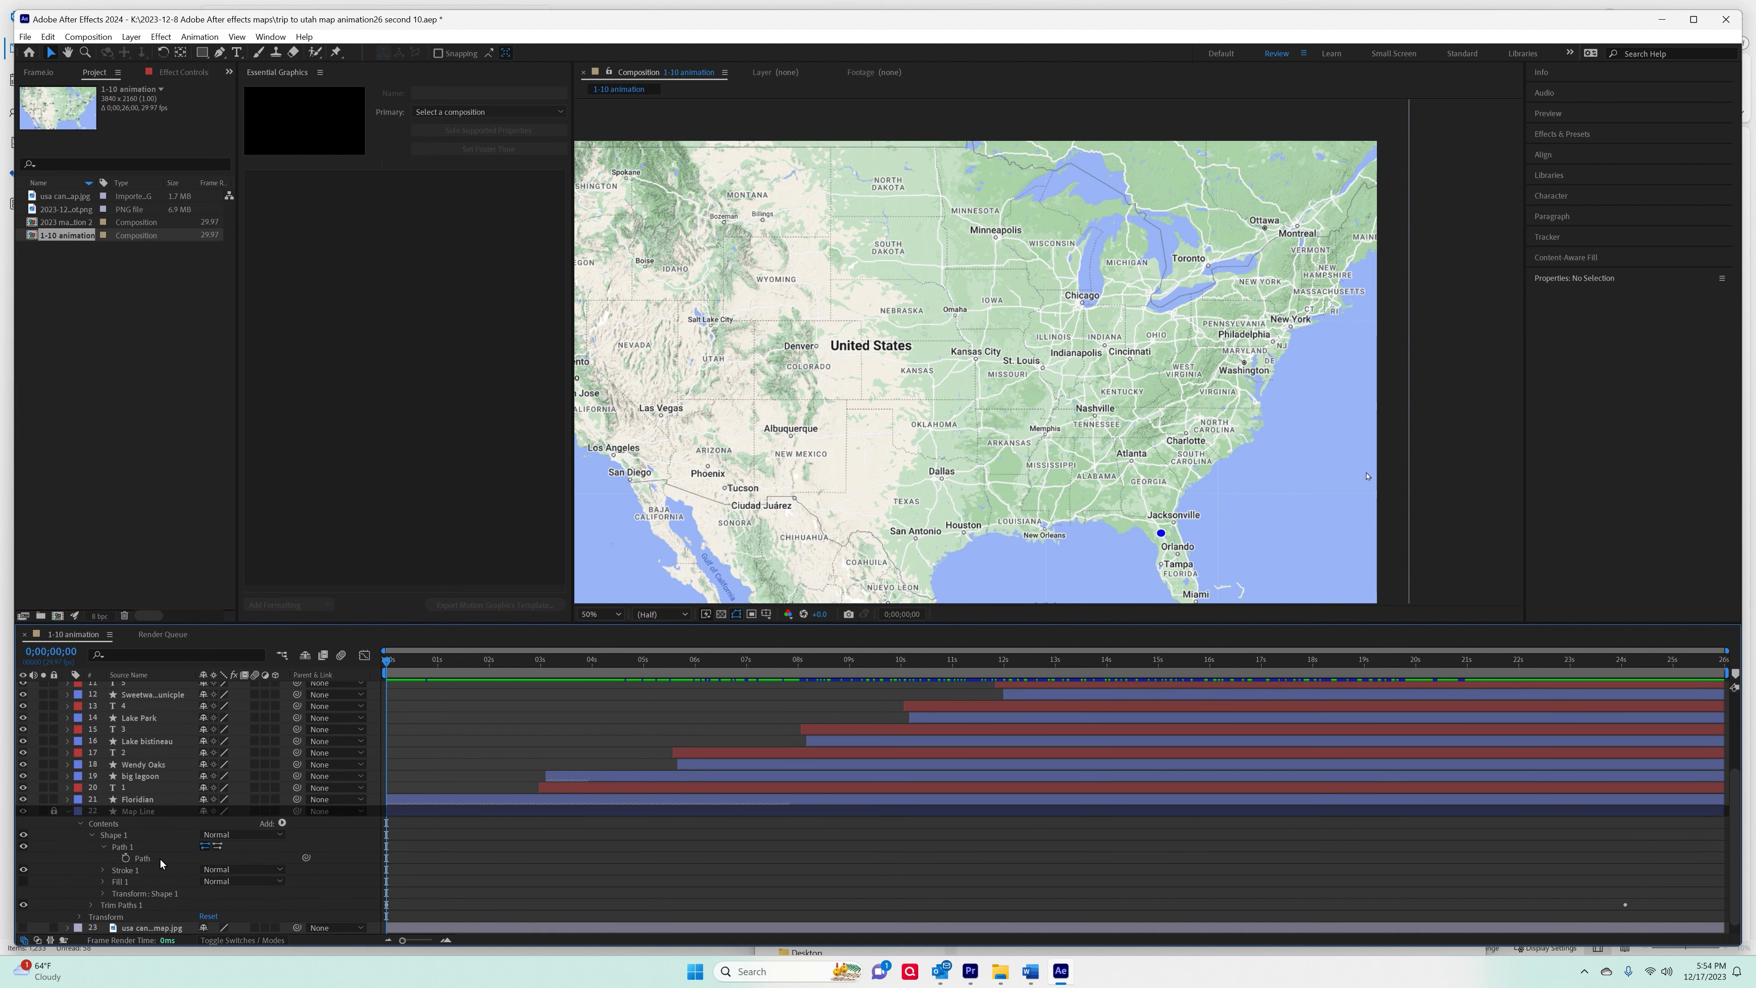
Unlock the Map Line layer and inspect its route by selecting the Path property and Stroke 1 at the start of the timeline.
{"action": "key", "text": "space"}
{"action": "key", "text": "space"}
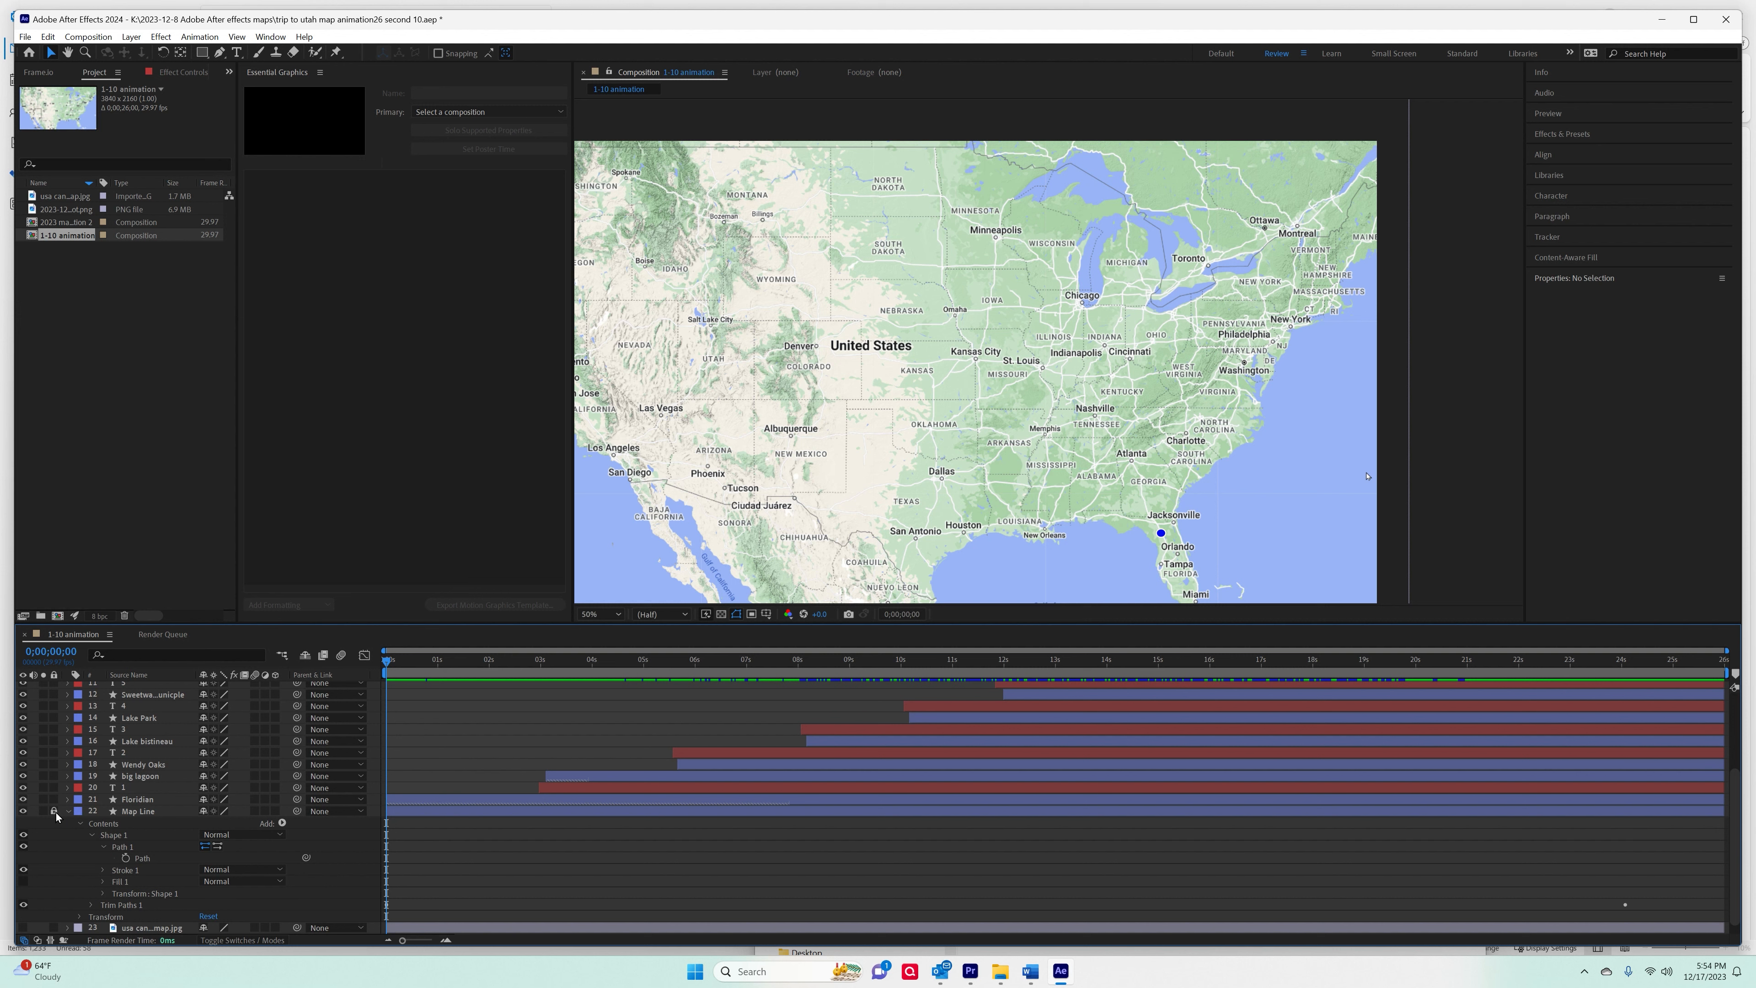
{"action": "left_click", "coordinate": [150, 861]}
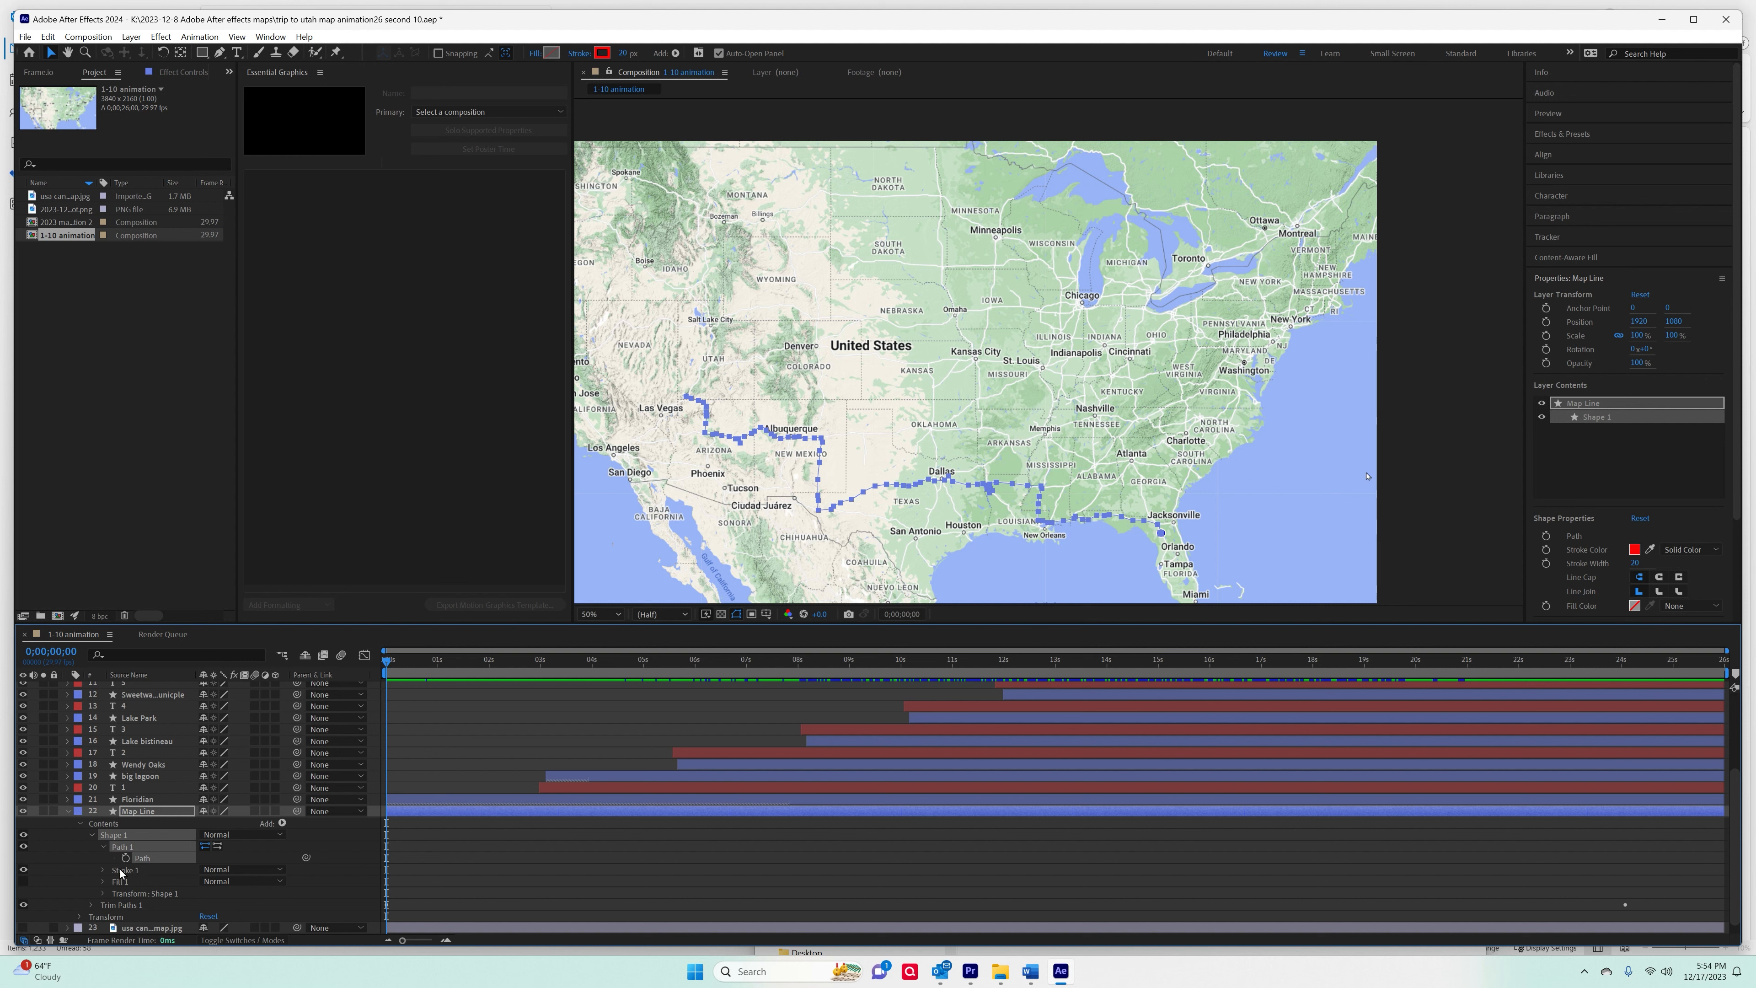
{"action": "mouse_move", "coordinate": [387, 665]}
{"action": "left_mouse_down"}
{"action": "mouse_move", "coordinate": [866, 798]}
{"action": "mouse_move", "coordinate": [358, 834]}
{"action": "left_mouse_up"}
{"action": "mouse_move", "coordinate": [399, 666]}
{"action": "left_mouse_down"}
{"action": "mouse_move", "coordinate": [1349, 669]}
{"action": "mouse_move", "coordinate": [1722, 692]}
{"action": "mouse_move", "coordinate": [1745, 782]}
{"action": "mouse_move", "coordinate": [1304, 735]}
{"action": "mouse_move", "coordinate": [731, 741]}
{"action": "mouse_move", "coordinate": [1042, 747]}
{"action": "mouse_move", "coordinate": [1678, 847]}
{"action": "mouse_move", "coordinate": [912, 810]}
{"action": "mouse_move", "coordinate": [491, 760]}
{"action": "mouse_move", "coordinate": [379, 727]}
{"action": "mouse_move", "coordinate": [914, 709]}
{"action": "mouse_move", "coordinate": [859, 697]}
{"action": "mouse_move", "coordinate": [375, 695]}
{"action": "left_mouse_up"}
{"action": "left_click", "coordinate": [155, 871]}
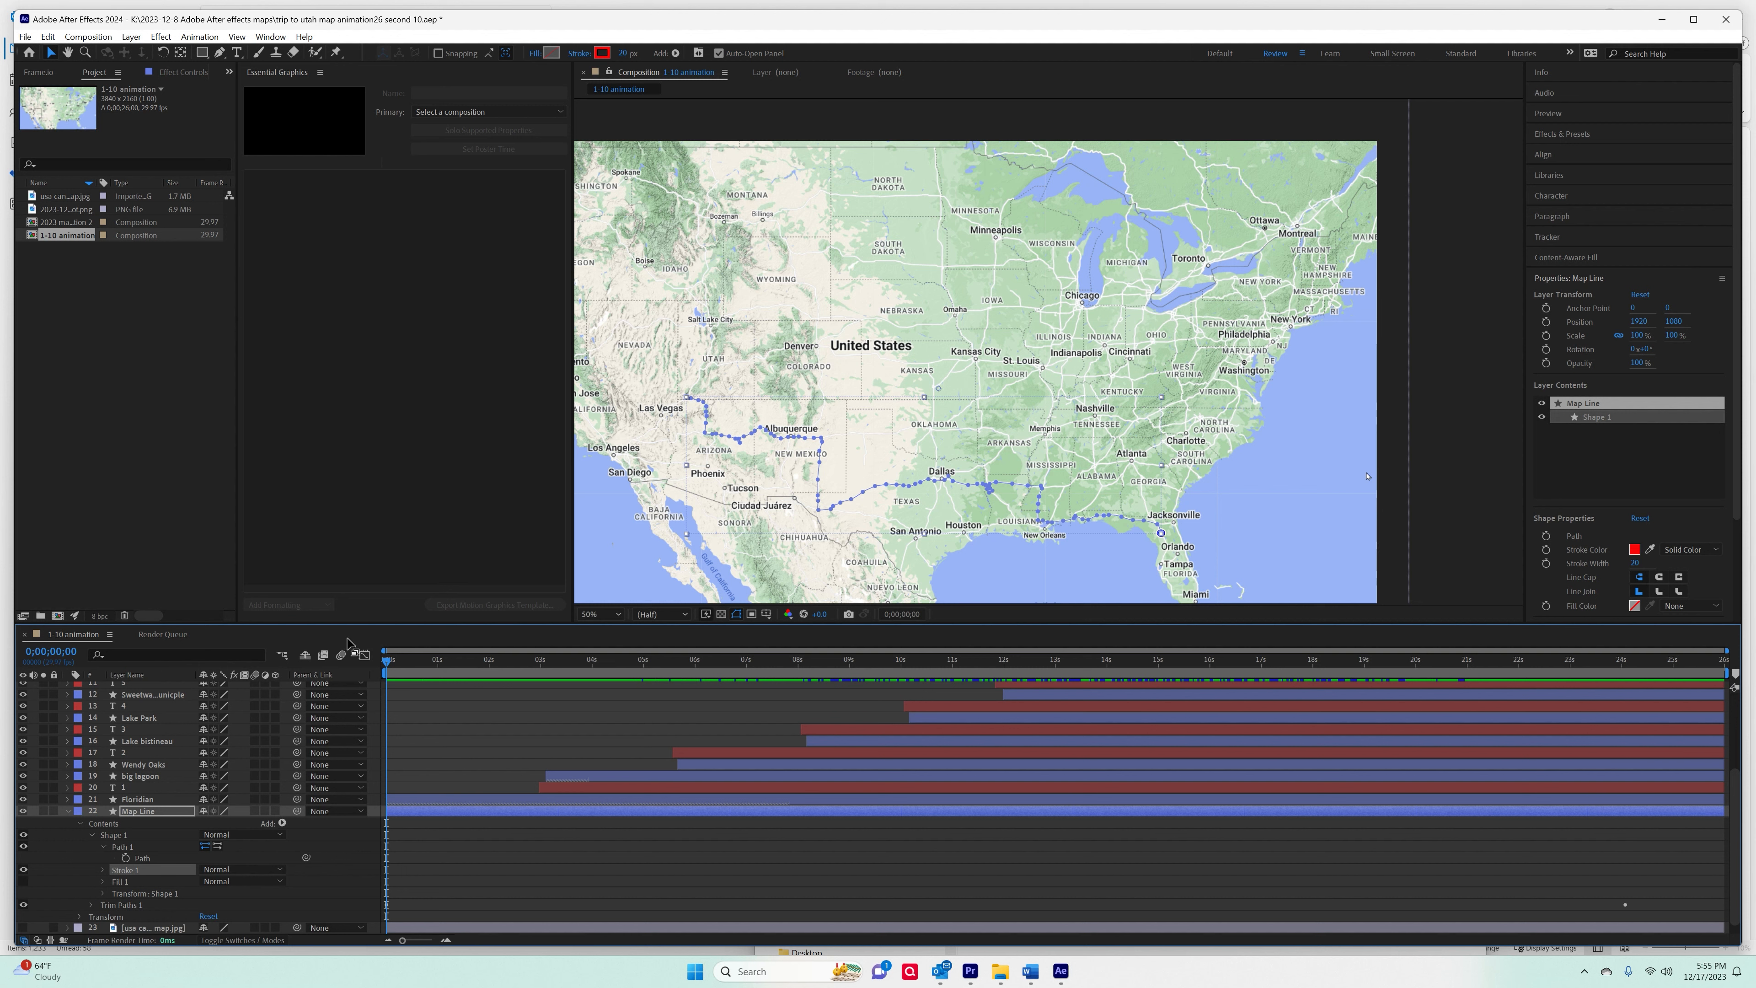
Deselect the Map Line layer and examine the staggered start times of the numbered stop layers.
{"action": "left_click", "coordinate": [664, 564]}
{"action": "mouse_move", "coordinate": [386, 663]}
{"action": "left_mouse_down"}
{"action": "mouse_move", "coordinate": [1224, 692]}
{"action": "mouse_move", "coordinate": [341, 718]}
{"action": "left_mouse_up"}
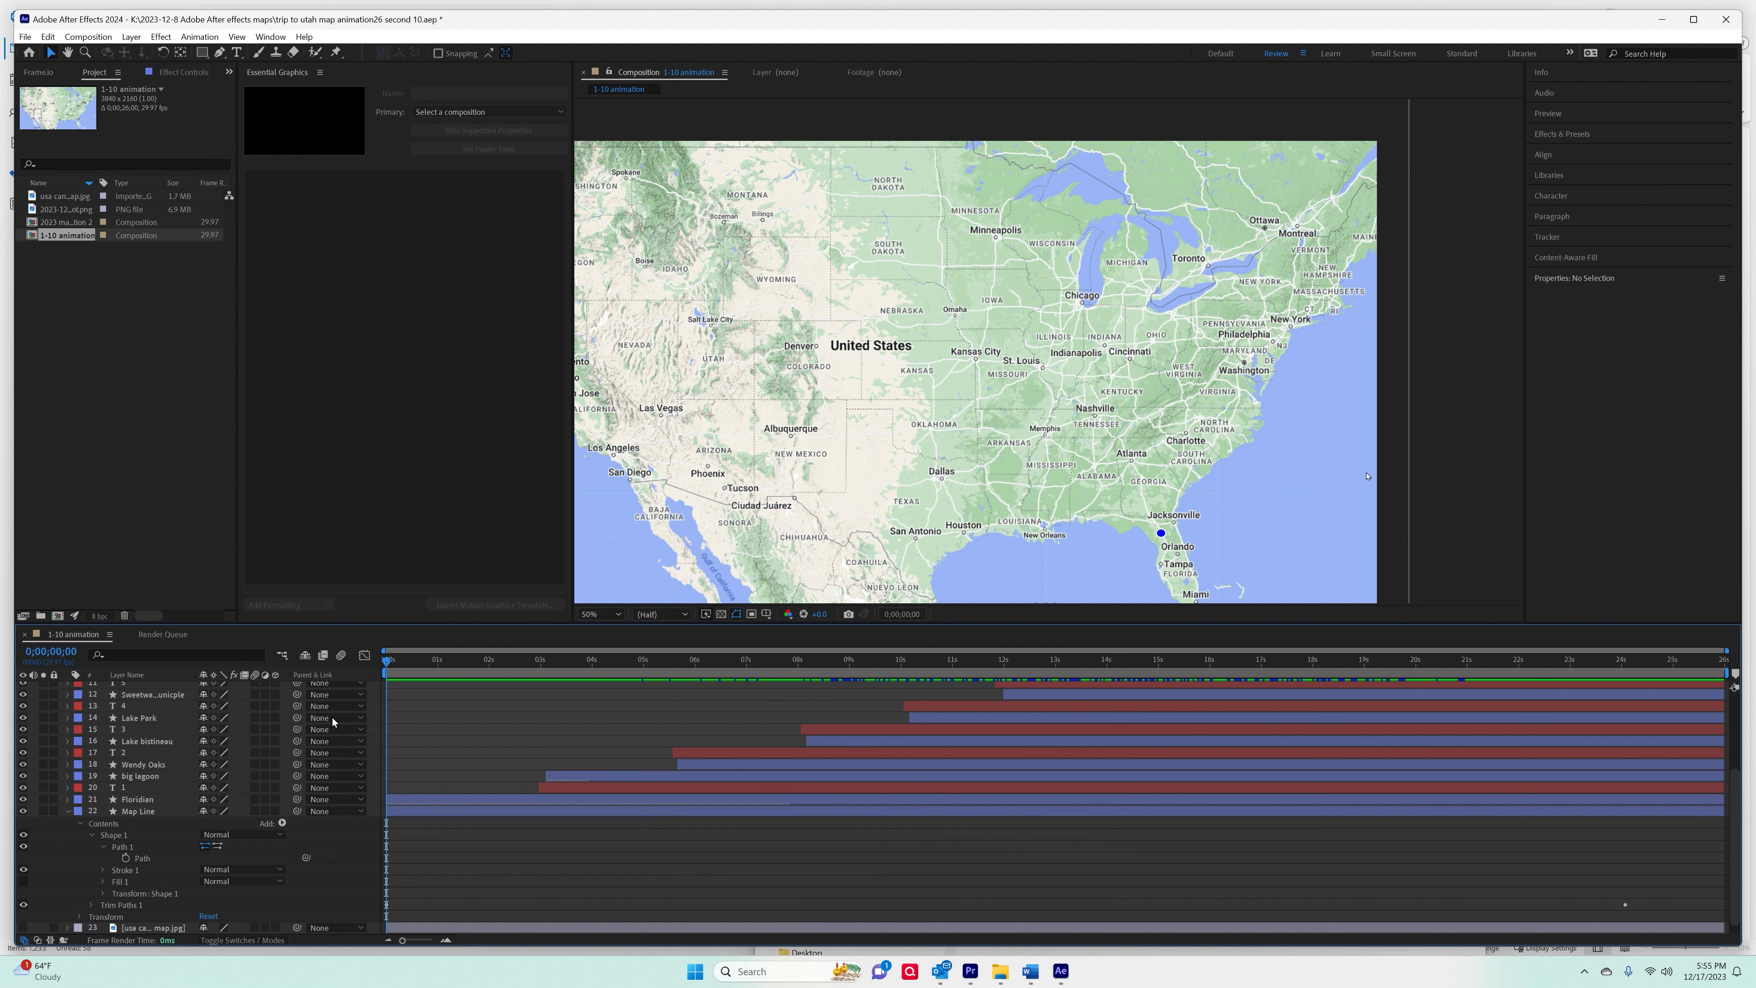
{"action": "scroll", "coordinate": [577, 732], "scroll_direction": "up", "scroll_amount": 5}
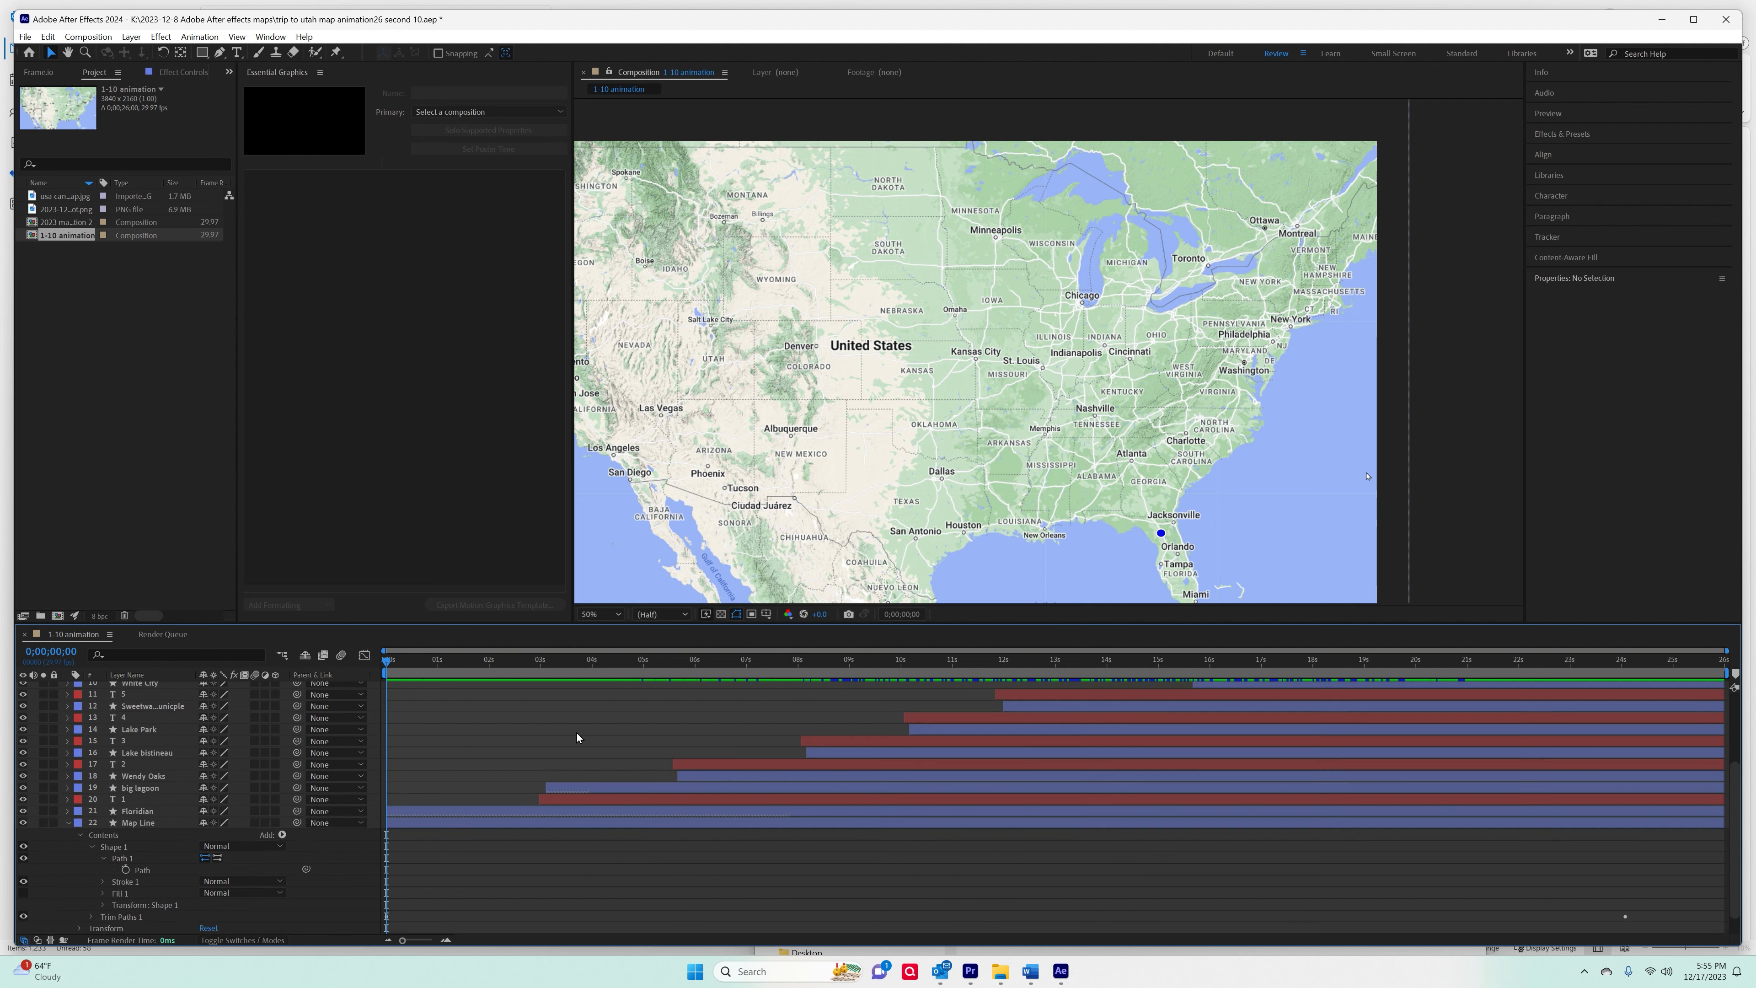
{"action": "scroll", "coordinate": [576, 724], "scroll_direction": "down", "scroll_amount": 1}
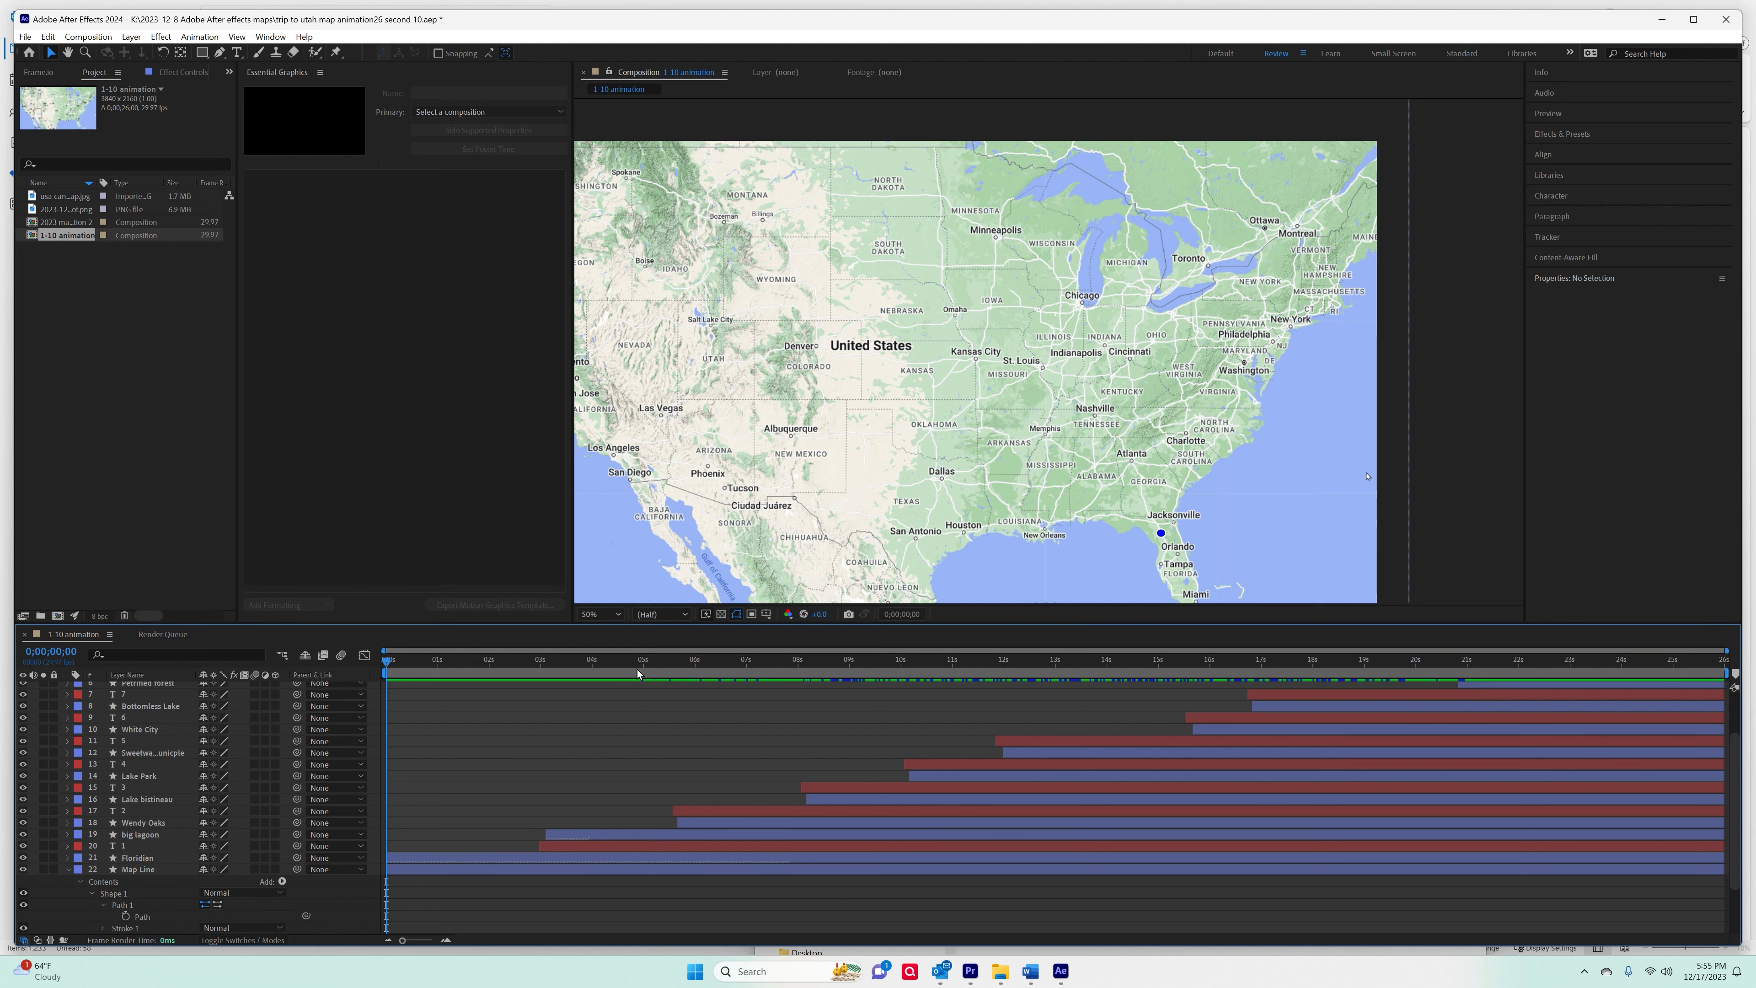
Scrub to about 3:16, toggle the visibility of the text layer 1, hide the big lagoon layer, and return to the start.
{"action": "mouse_move", "coordinate": [390, 663]}
{"action": "left_mouse_down"}
{"action": "mouse_move", "coordinate": [476, 664]}
{"action": "mouse_move", "coordinate": [428, 666]}
{"action": "mouse_move", "coordinate": [356, 707]}
{"action": "mouse_move", "coordinate": [392, 665]}
{"action": "mouse_move", "coordinate": [451, 663]}
{"action": "mouse_move", "coordinate": [361, 662]}
{"action": "left_mouse_up"}
{"action": "mouse_move", "coordinate": [387, 664]}
{"action": "left_mouse_down"}
{"action": "mouse_move", "coordinate": [524, 726]}
{"action": "mouse_move", "coordinate": [570, 724]}
{"action": "left_mouse_up"}
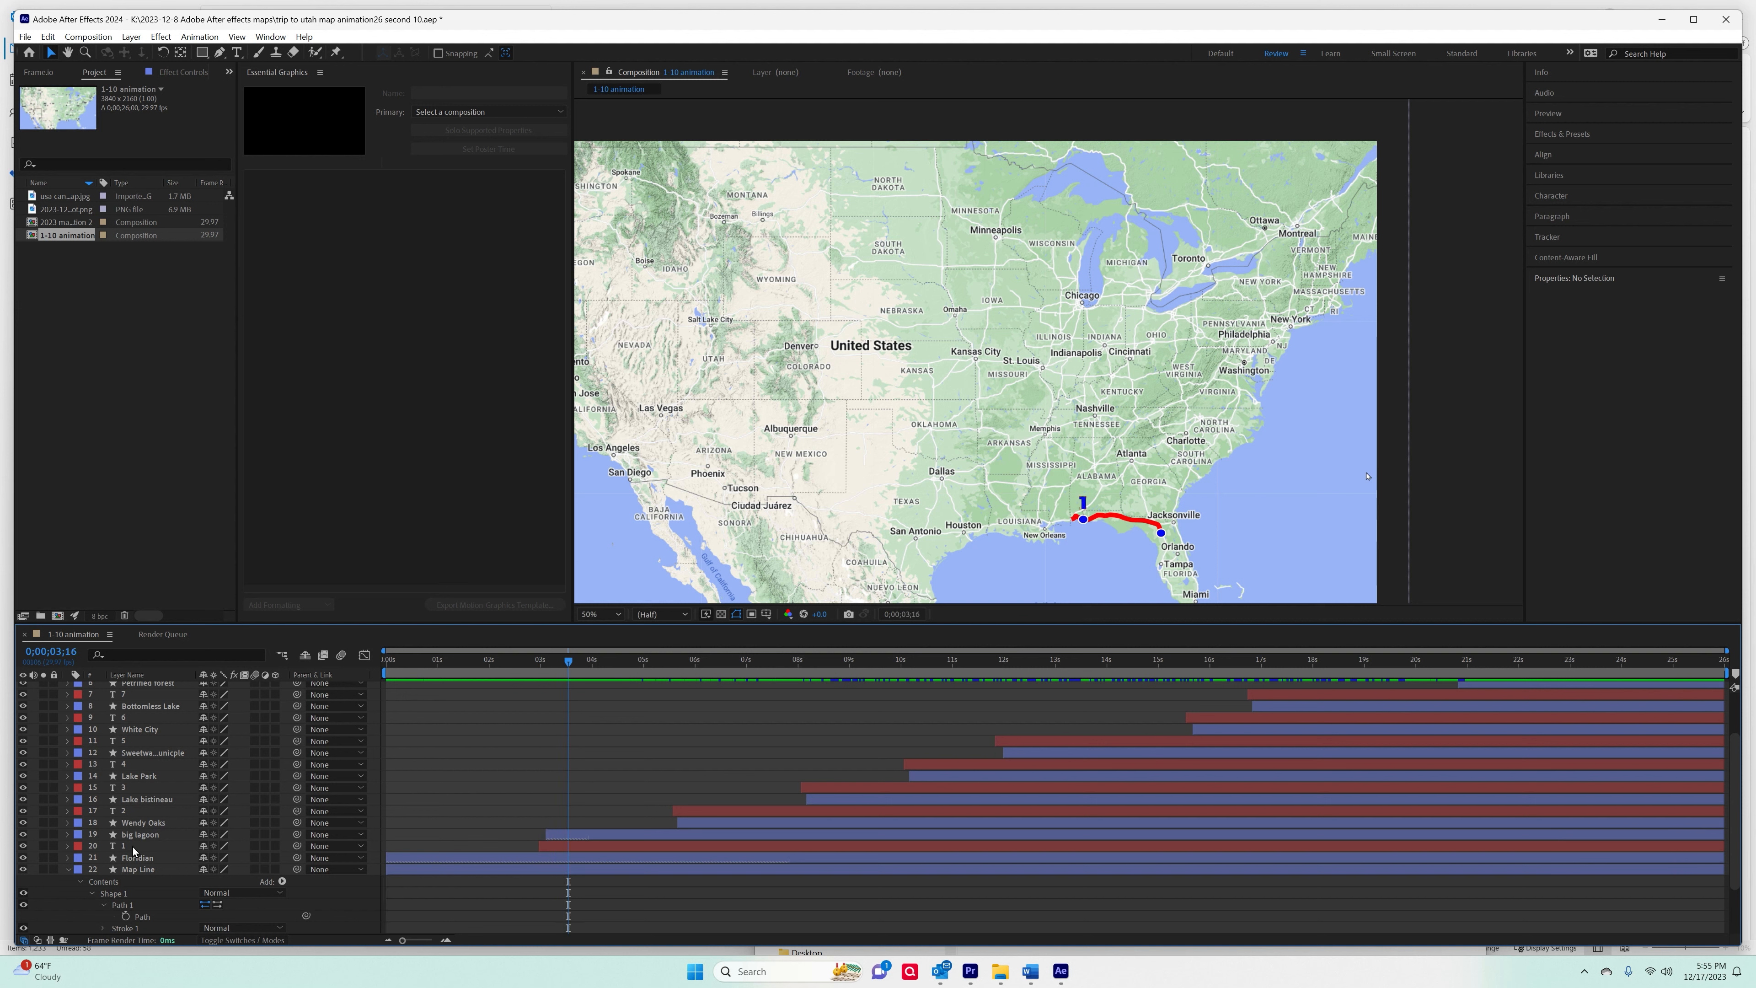
{"action": "left_click", "coordinate": [24, 845]}
{"action": "left_click", "coordinate": [24, 846]}
{"action": "left_click", "coordinate": [24, 835]}
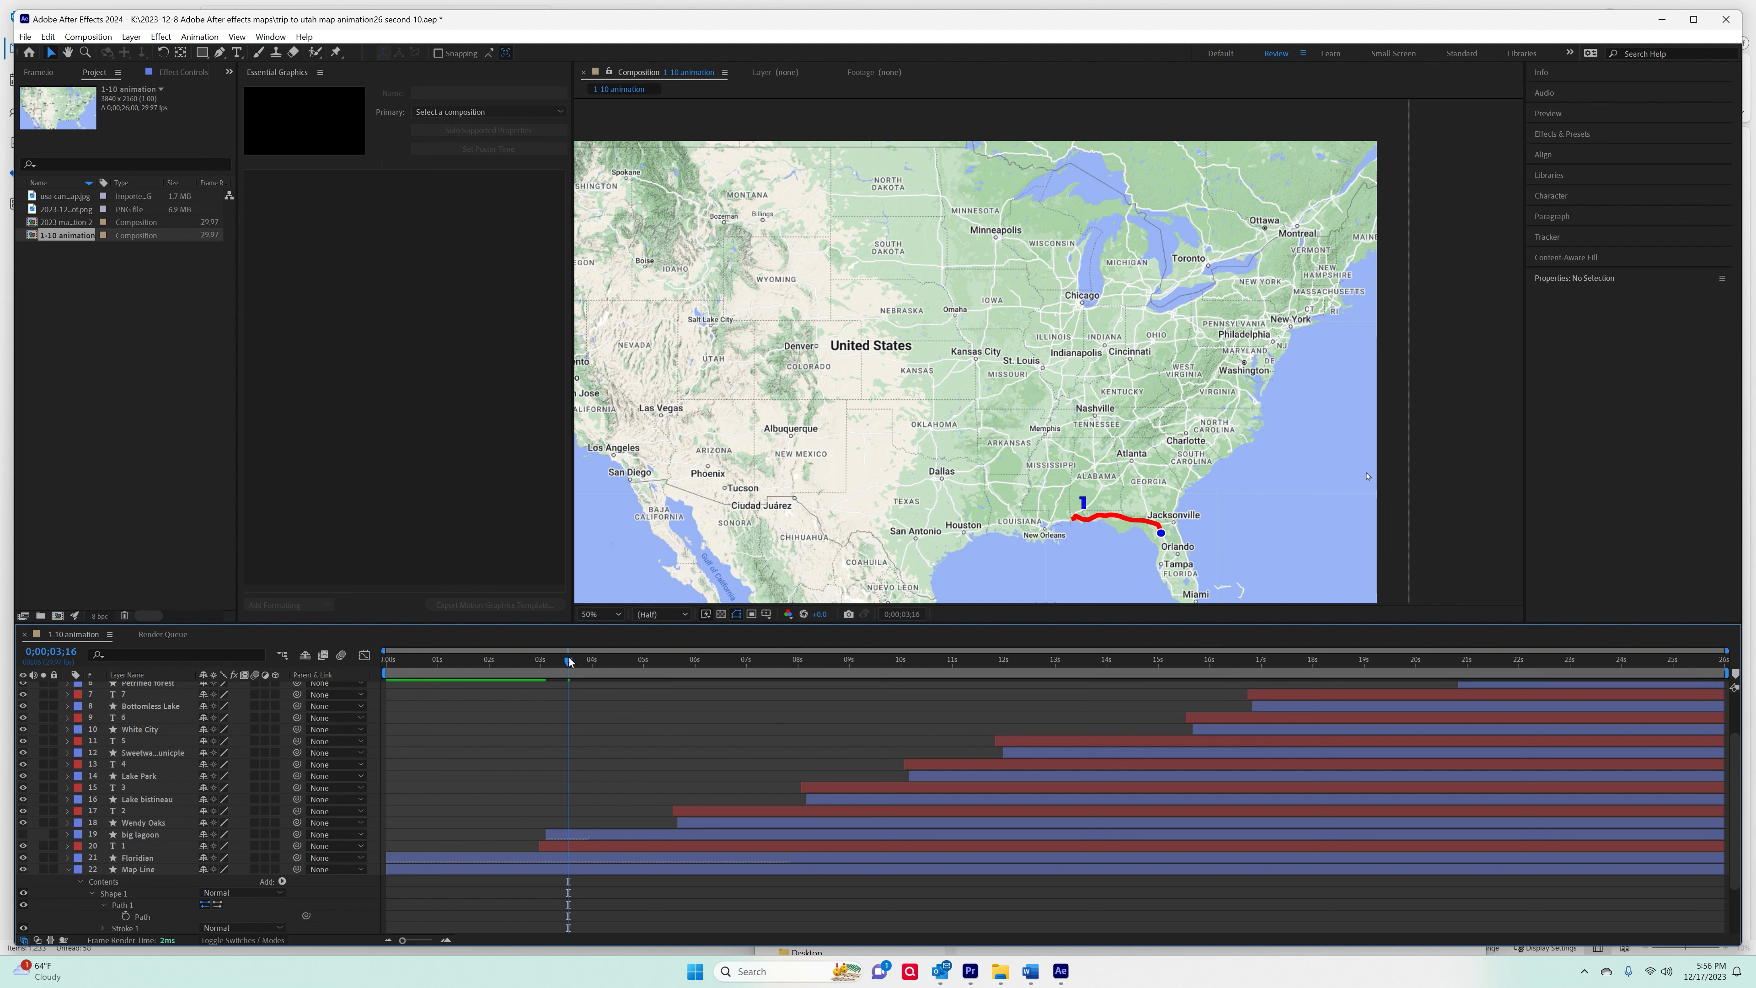
{"action": "left_click_drag", "start_coordinate": [569, 663], "coordinate": [385, 663]}
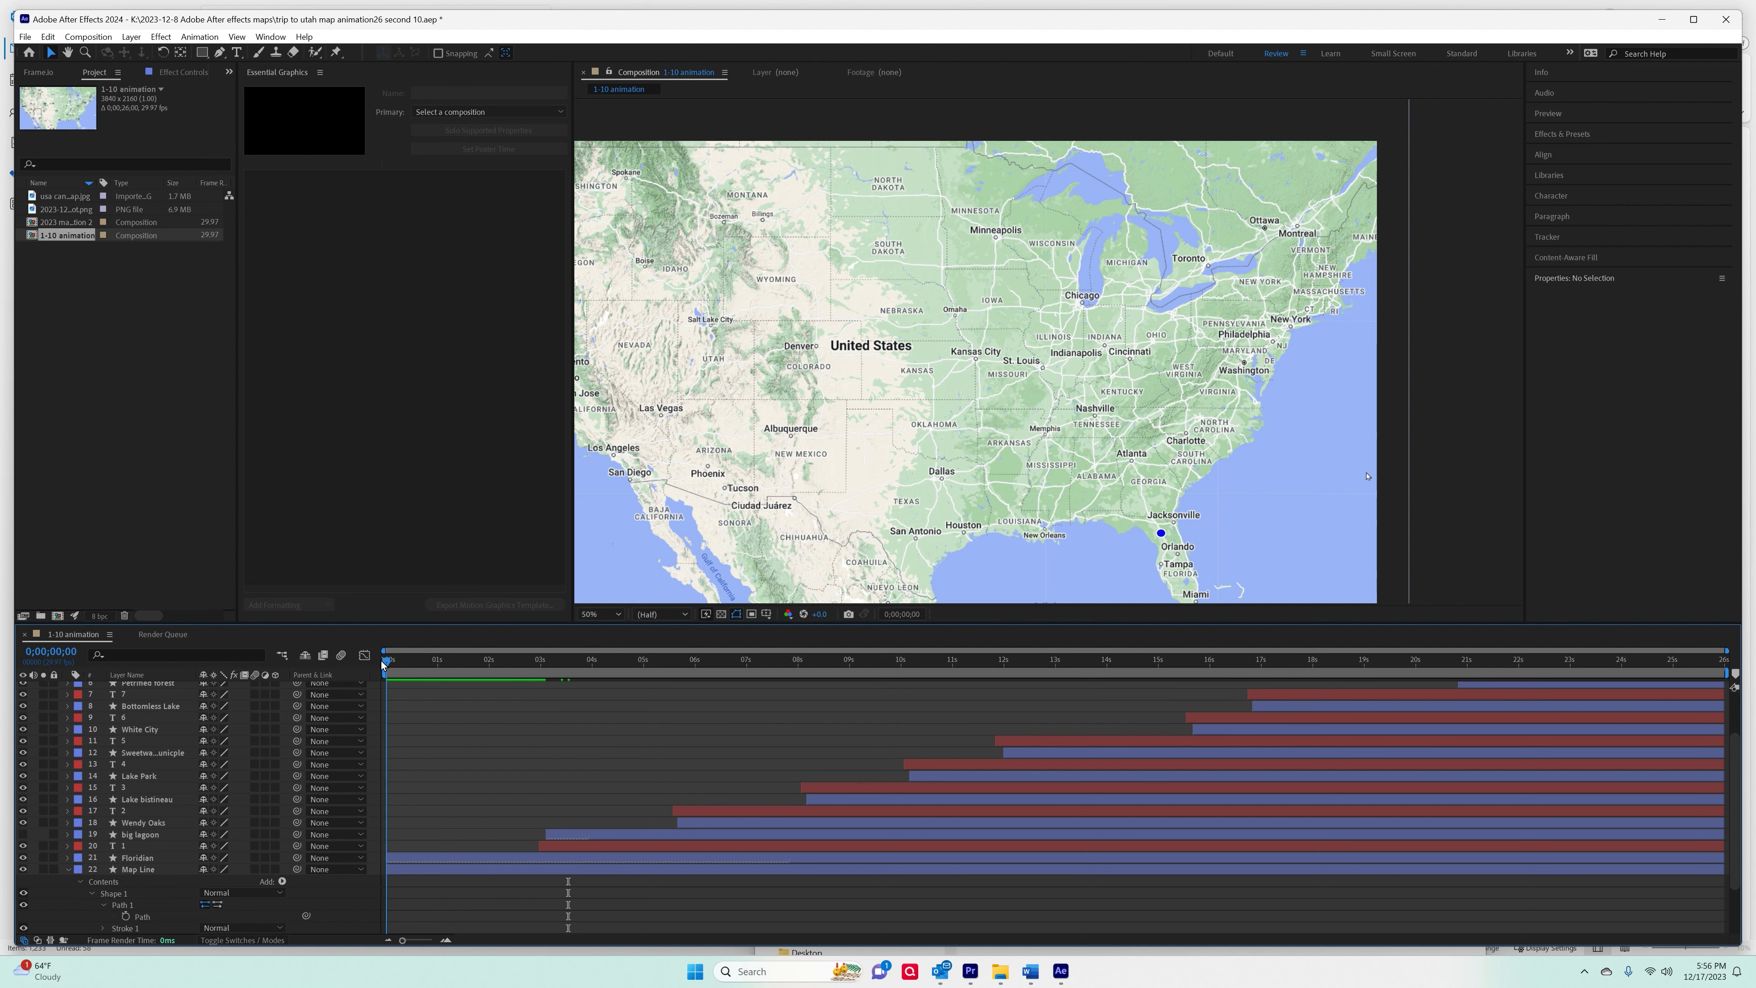
Create a new empty shape layer at the head of the layer stack and expand its contents.
{"action": "scroll", "coordinate": [208, 796], "scroll_direction": "up", "scroll_amount": 3}
{"action": "left_click", "coordinate": [127, 675]}
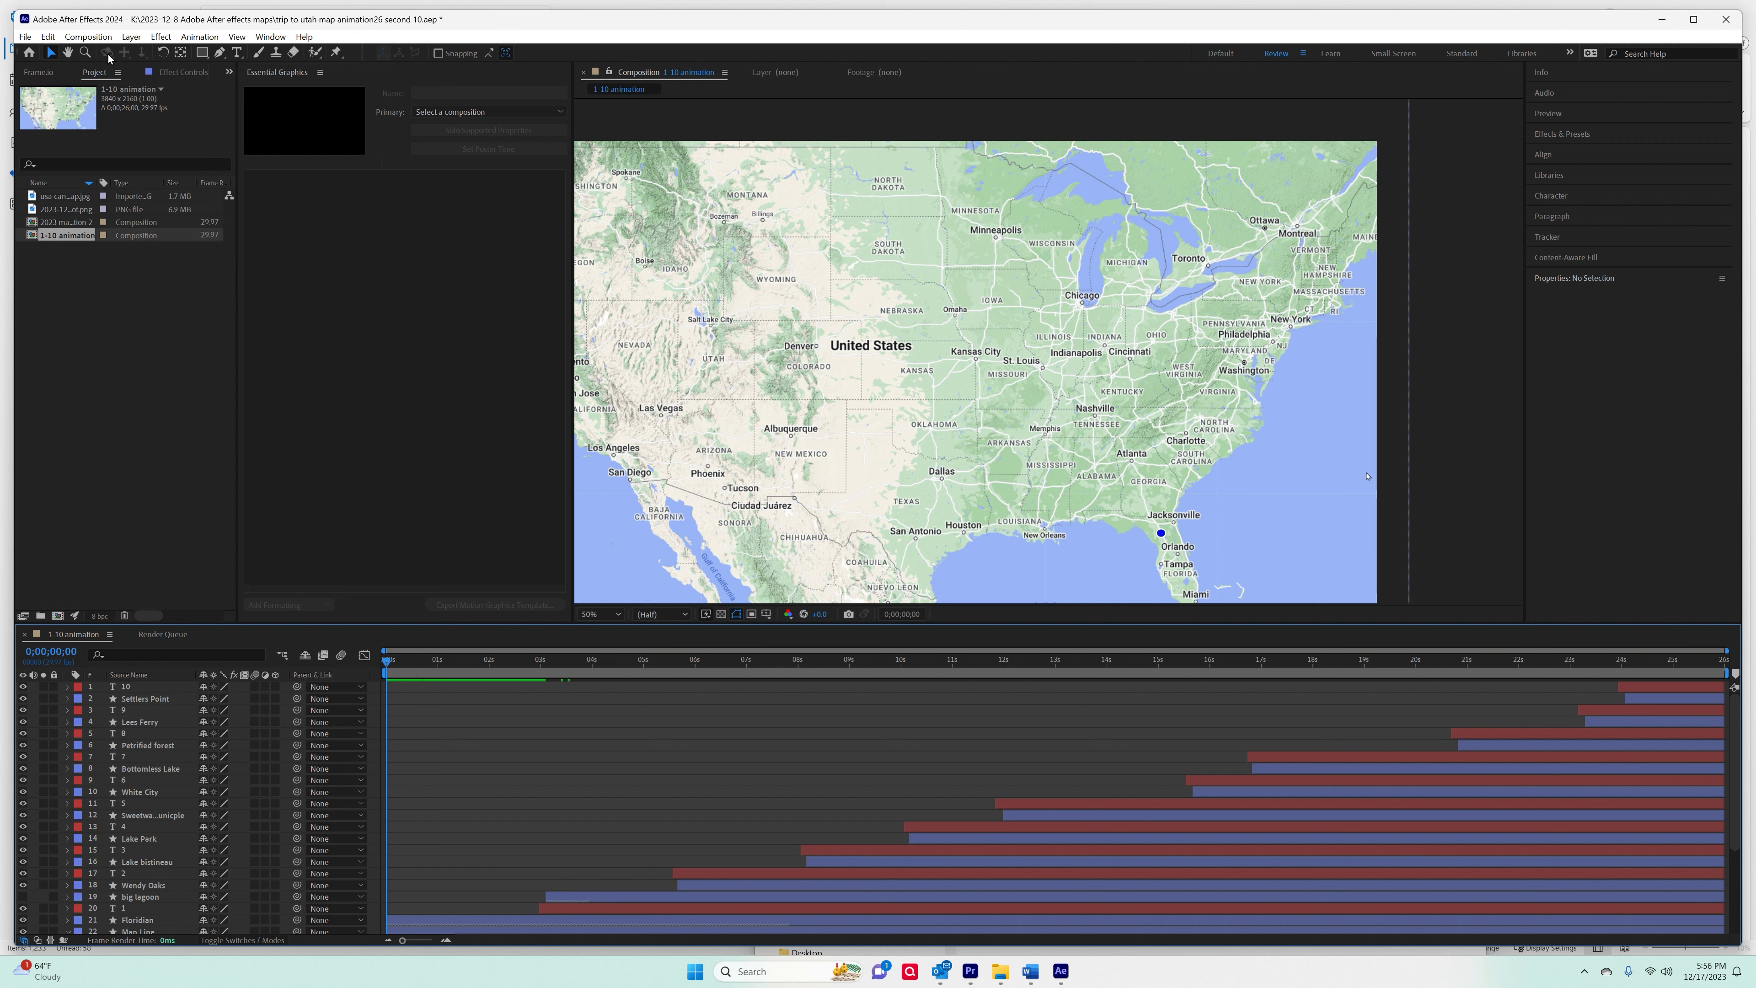
{"action": "left_click", "coordinate": [132, 37]}
{"action": "mouse_move", "coordinate": [155, 53]}
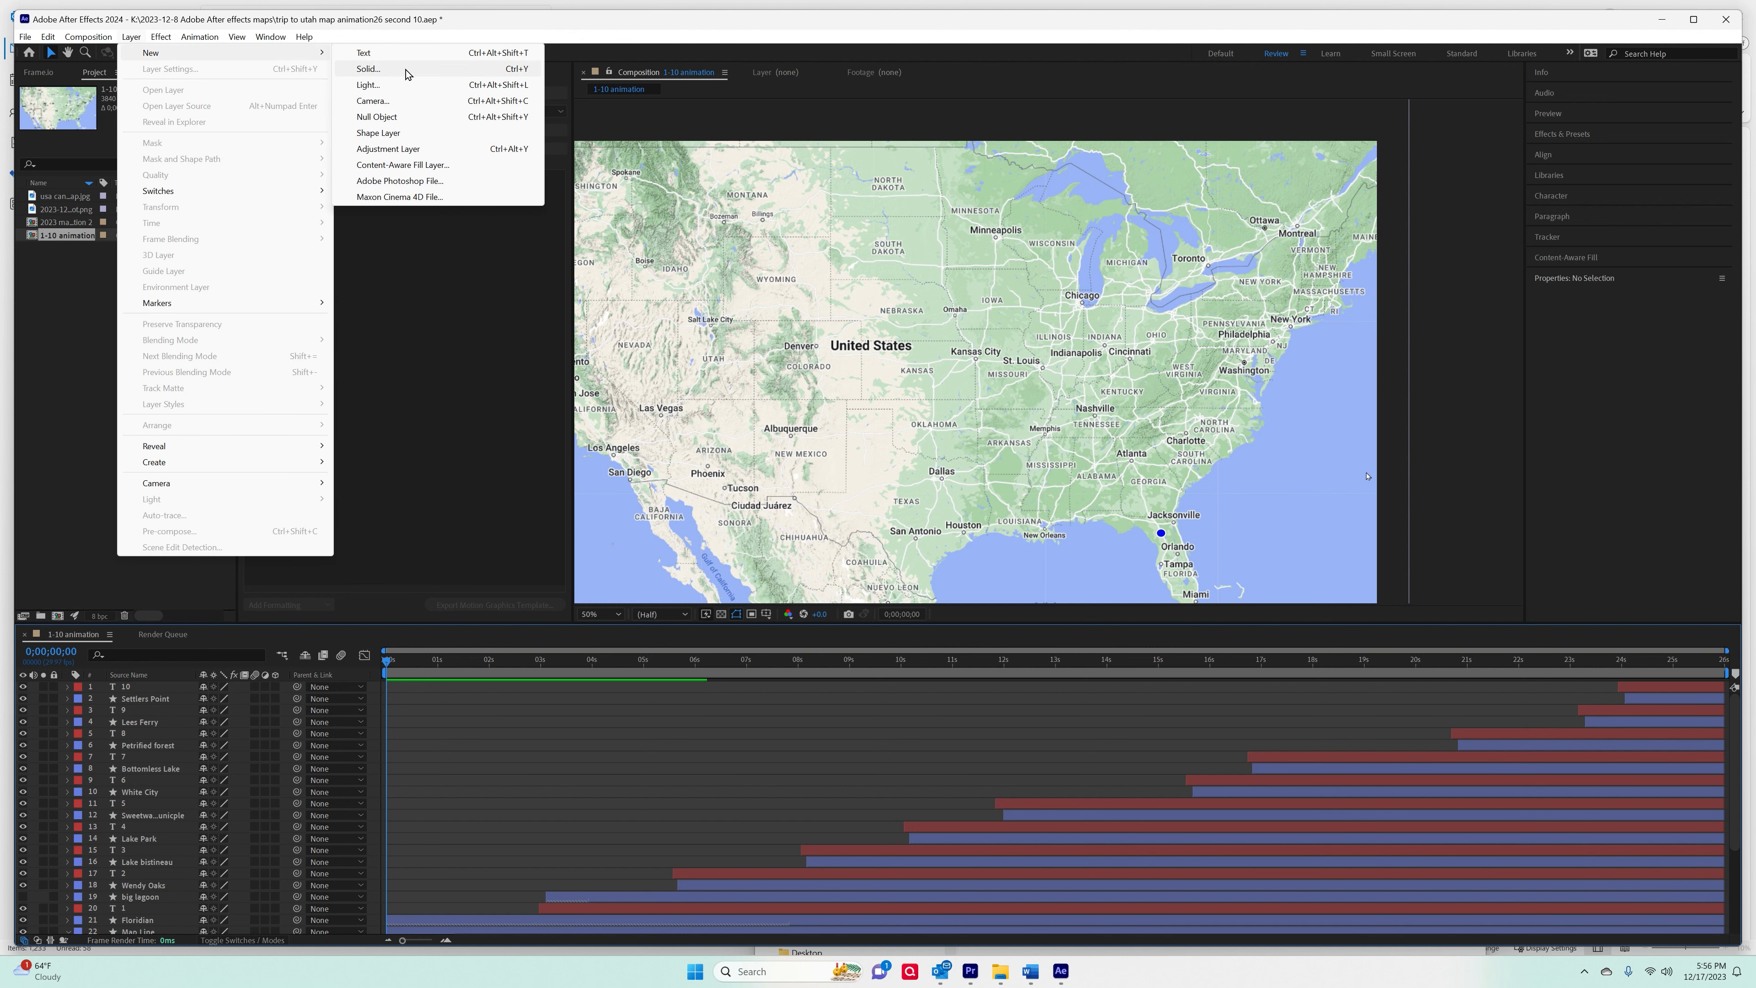
{"action": "left_click", "coordinate": [399, 135]}
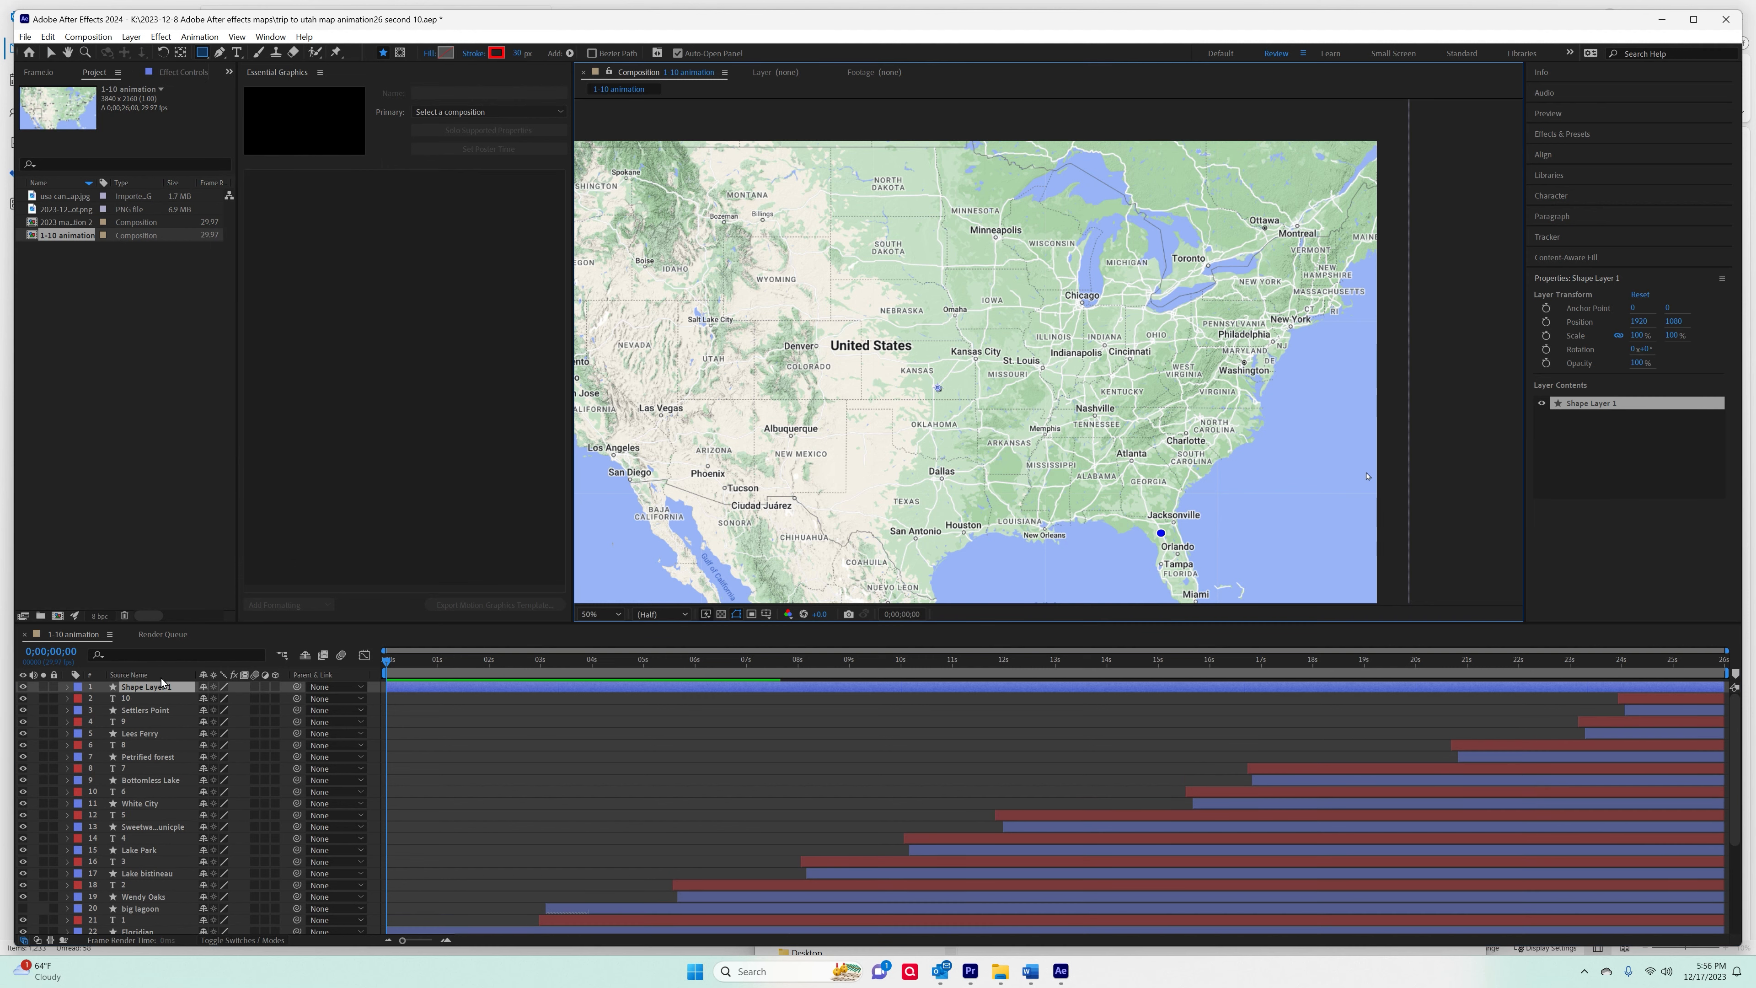
{"action": "left_click", "coordinate": [67, 687]}
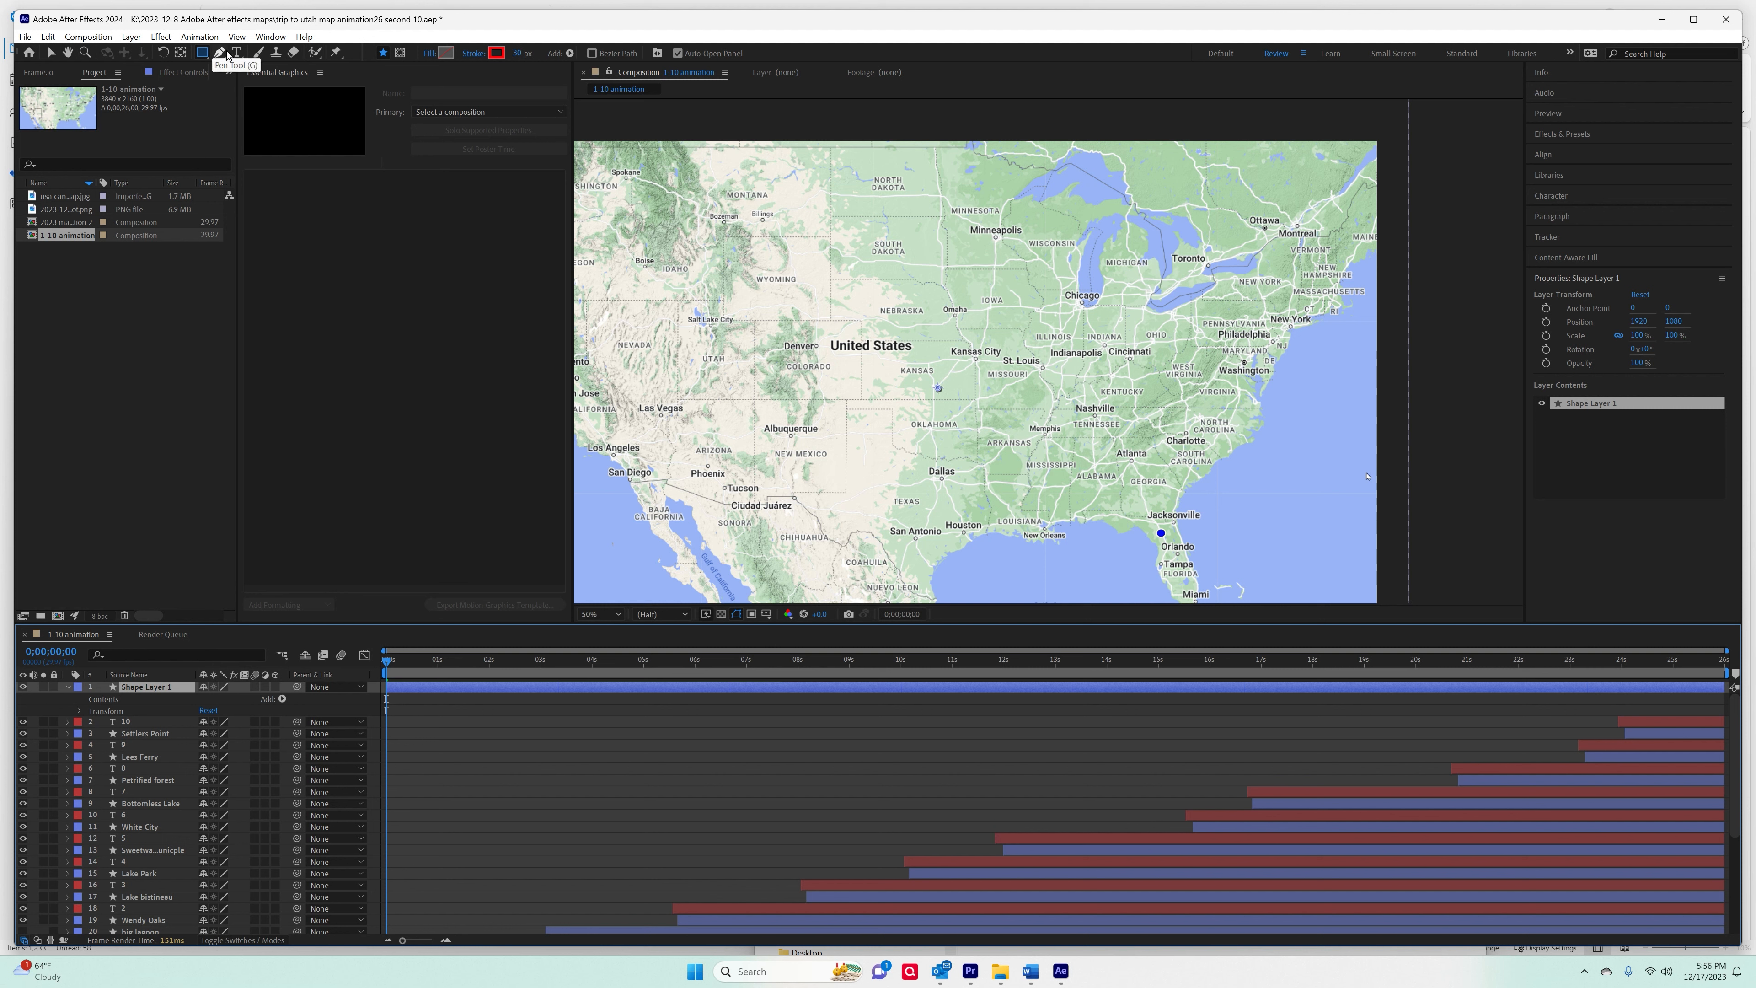
Draw a circle about 42 px wide with the Ellipse tool on the map just above the Texas label.
{"action": "left_click", "coordinate": [201, 53]}
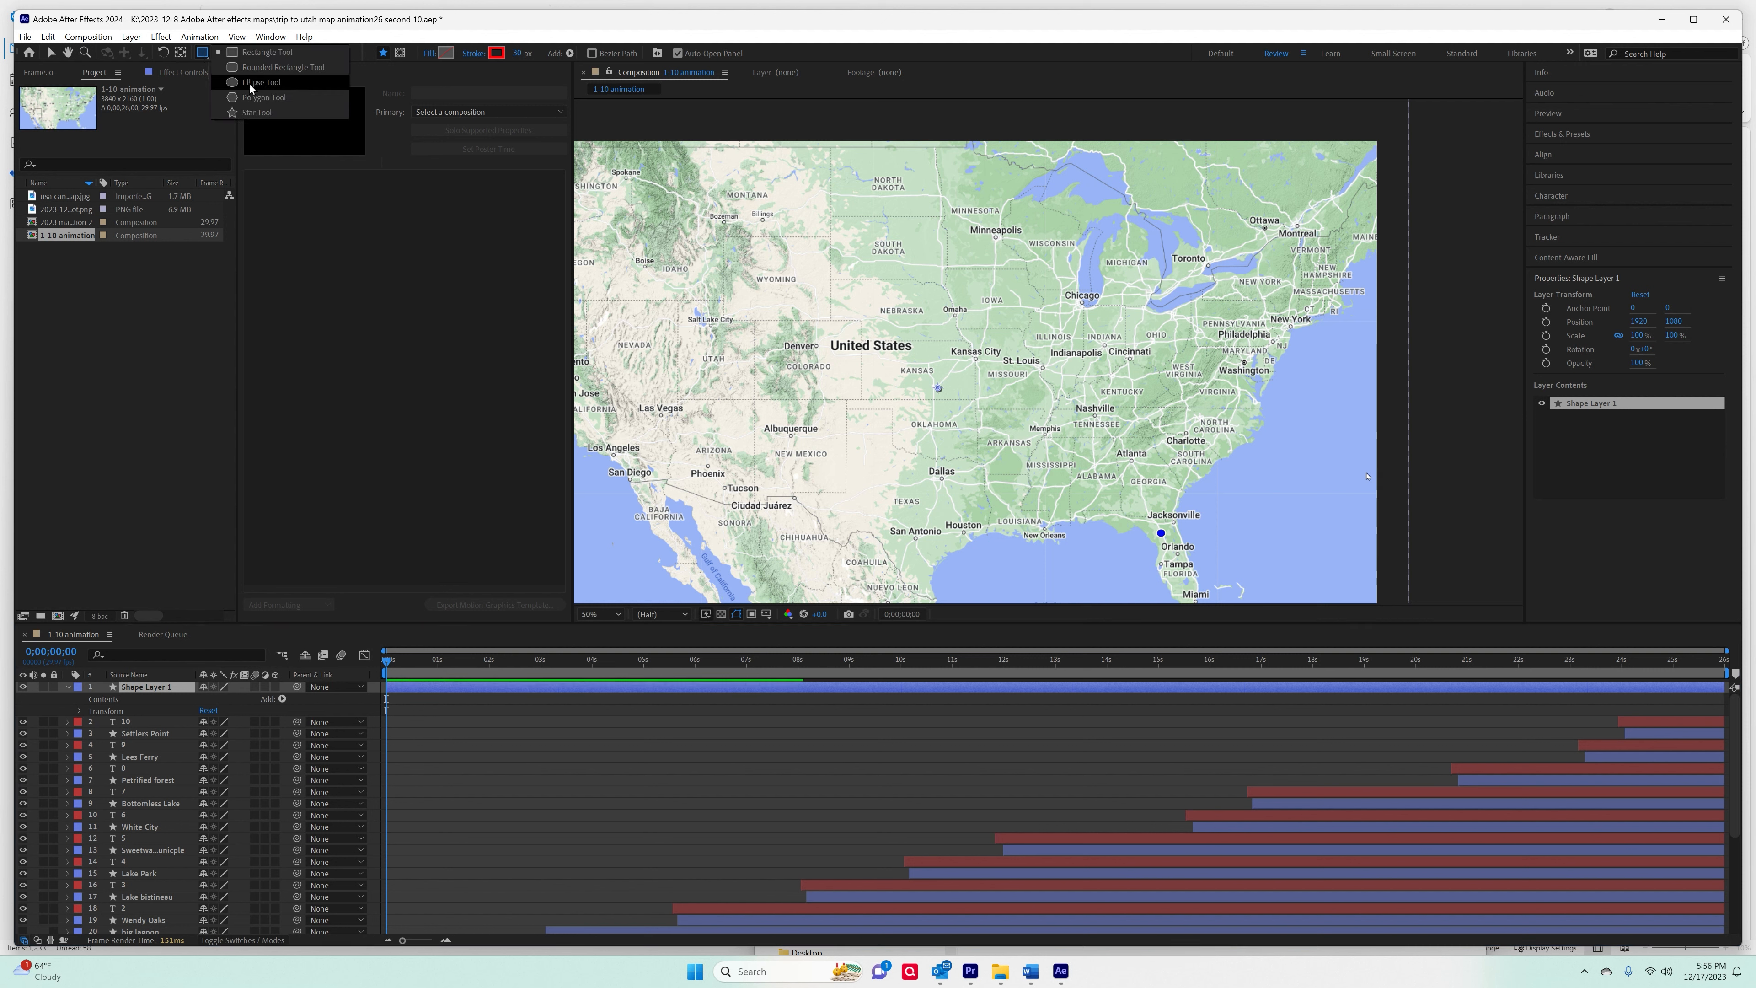
{"action": "left_click", "coordinate": [239, 81]}
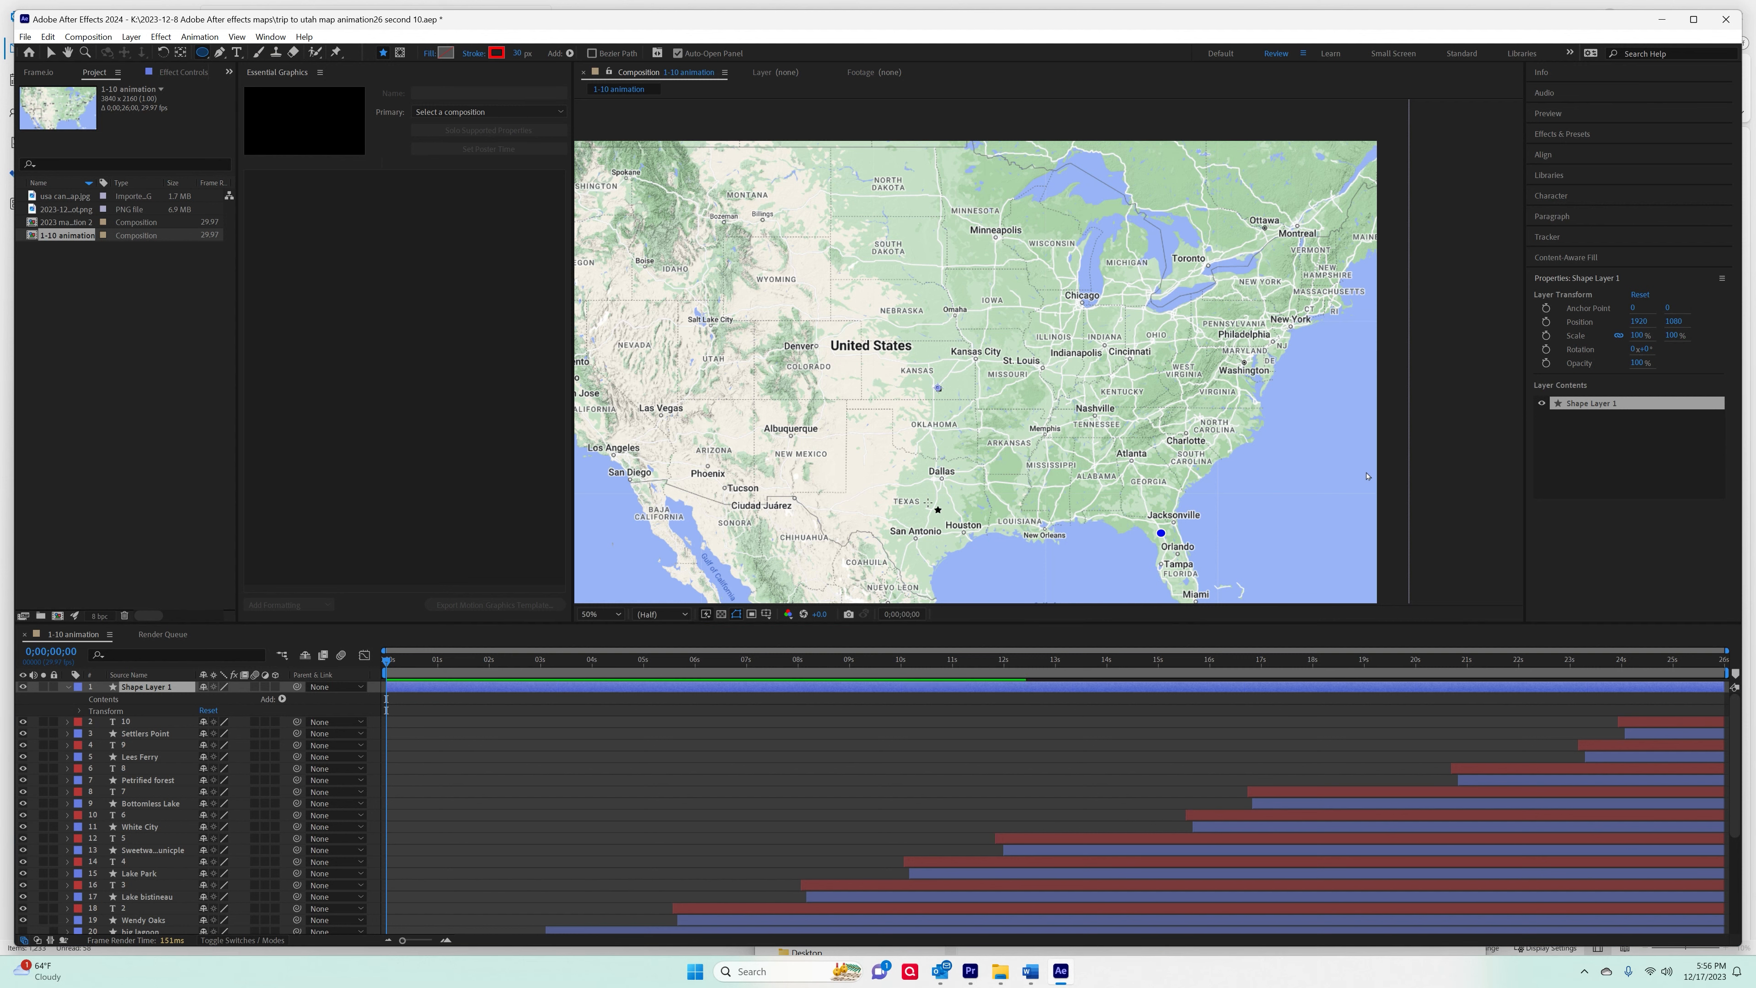
{"action": "left_click", "coordinate": [897, 482]}
{"action": "left_click_drag", "start_coordinate": [897, 482], "coordinate": [907, 489]}
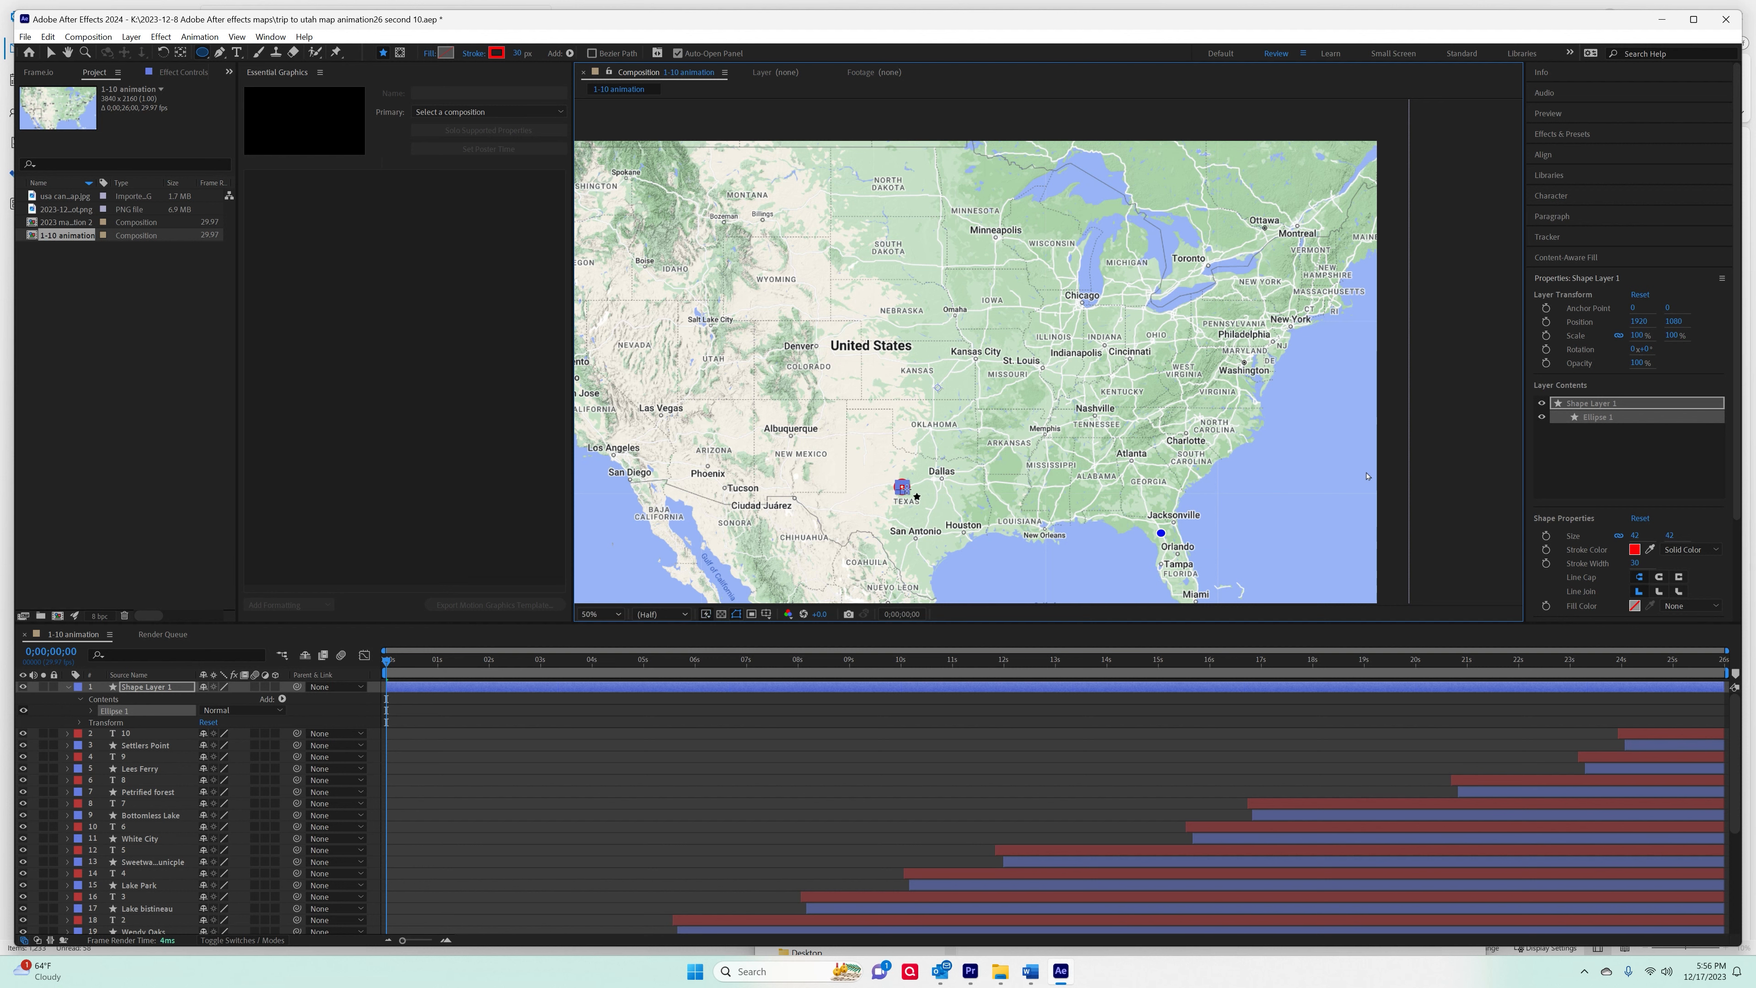
{"action": "scroll", "coordinate": [906, 484], "scroll_direction": "up", "scroll_amount": 7}
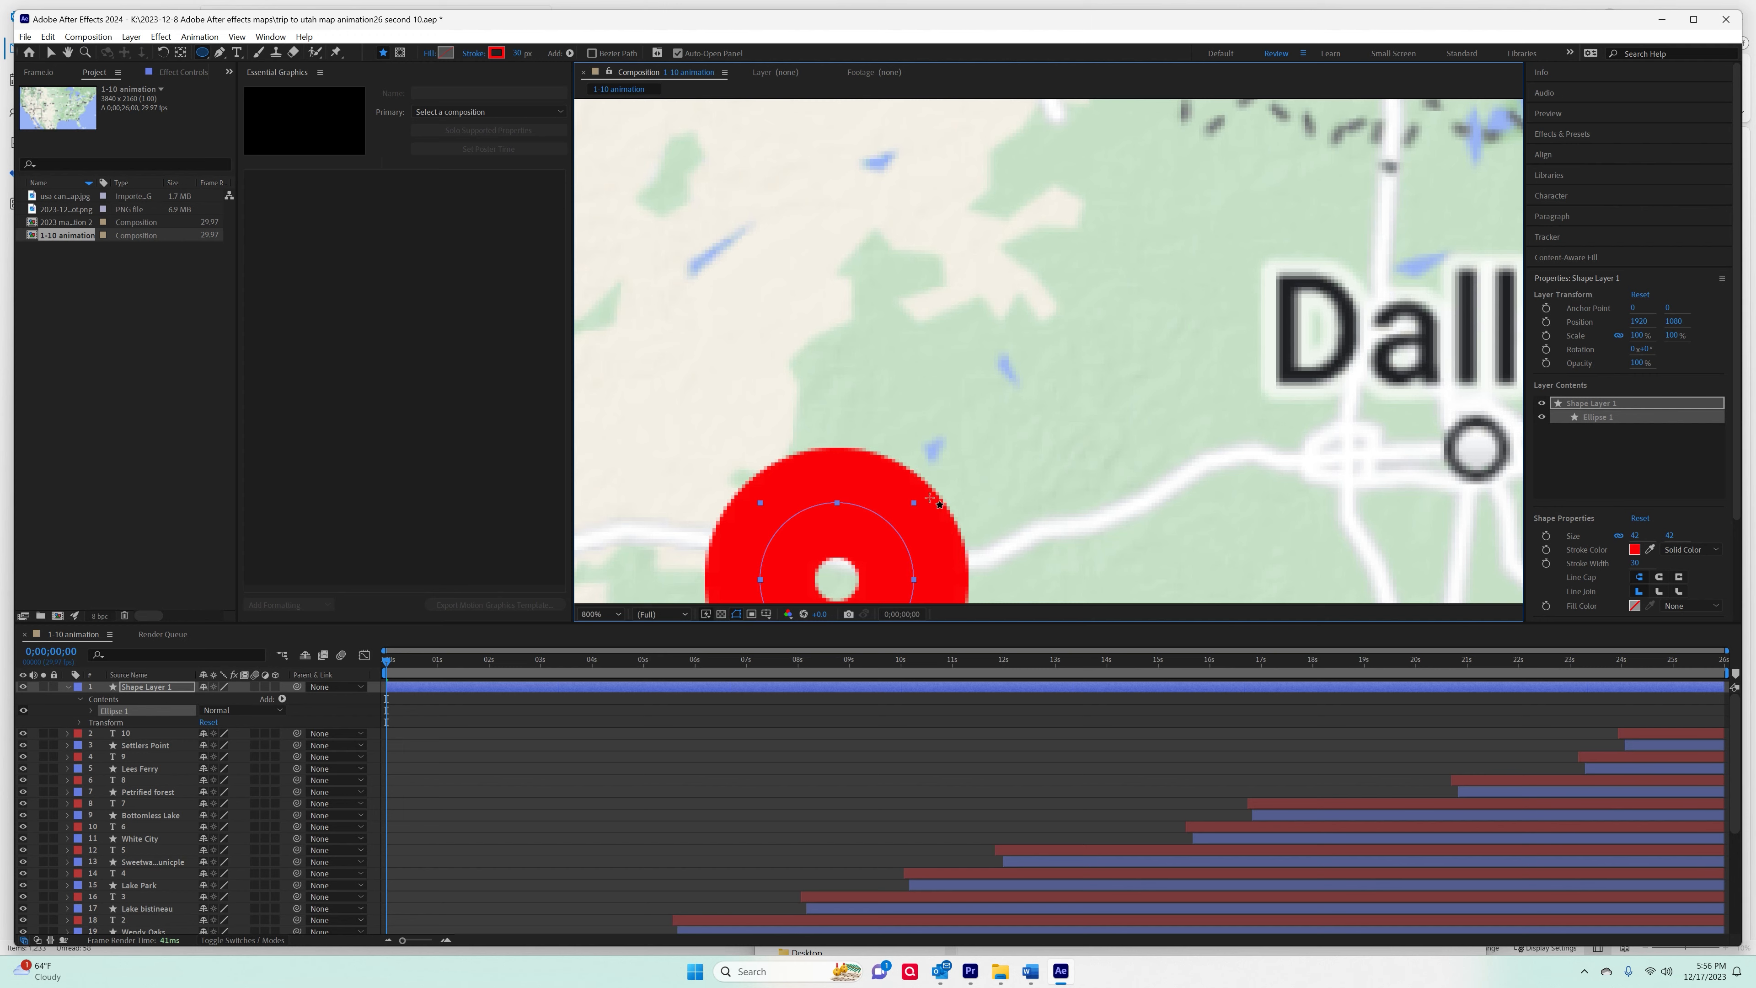
{"action": "scroll", "coordinate": [930, 503], "scroll_direction": "down", "scroll_amount": 3}
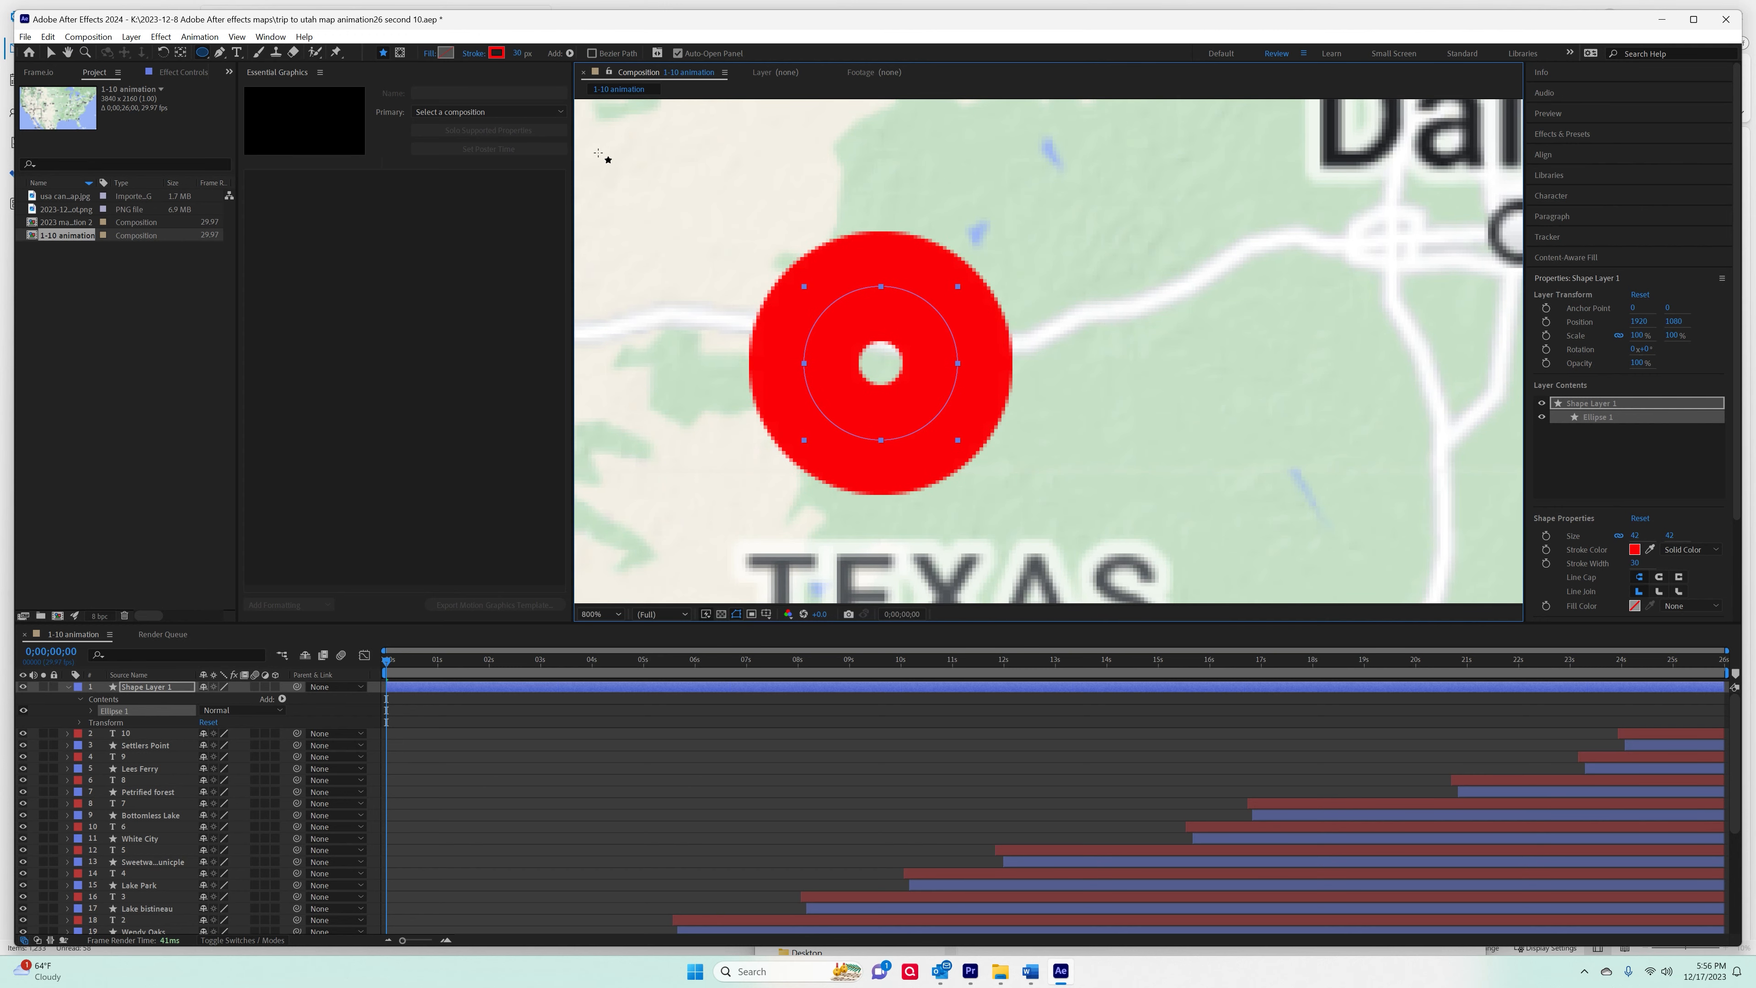
Set the circle's stroke width to 10 px and give it the blue fill color 1D22E6.
{"action": "left_click", "coordinate": [522, 53]}
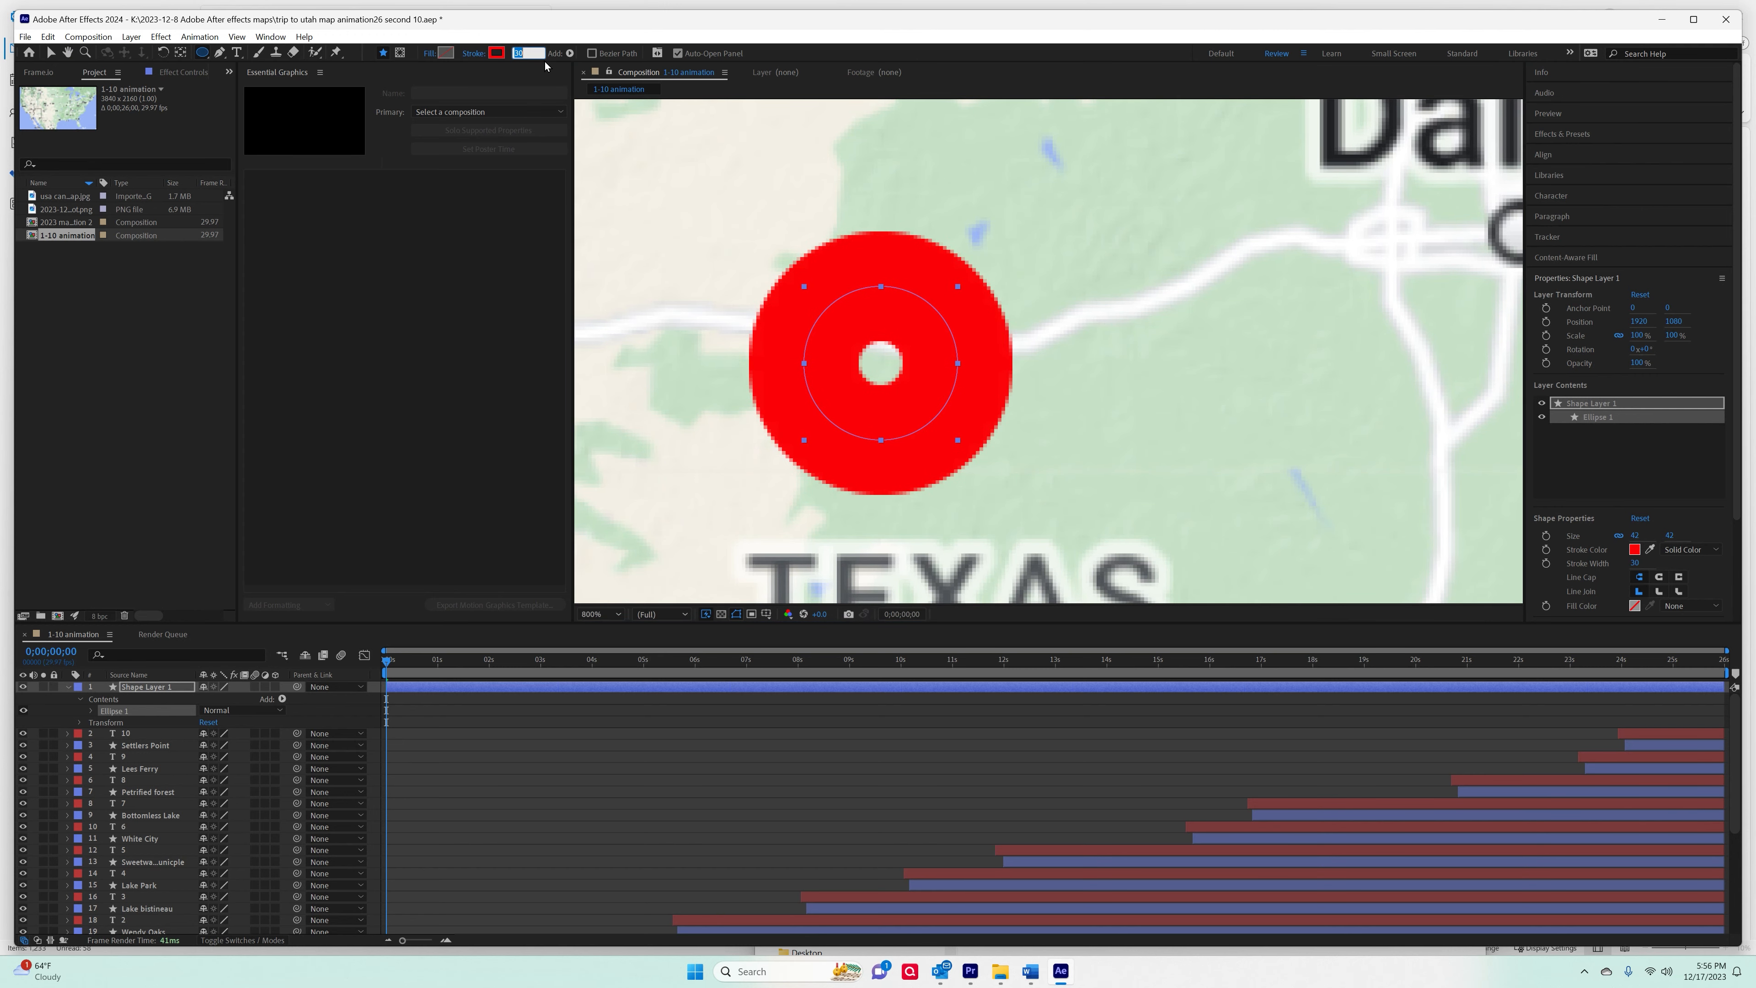
{"action": "type", "text": "10"}
{"action": "key", "text": "Return"}
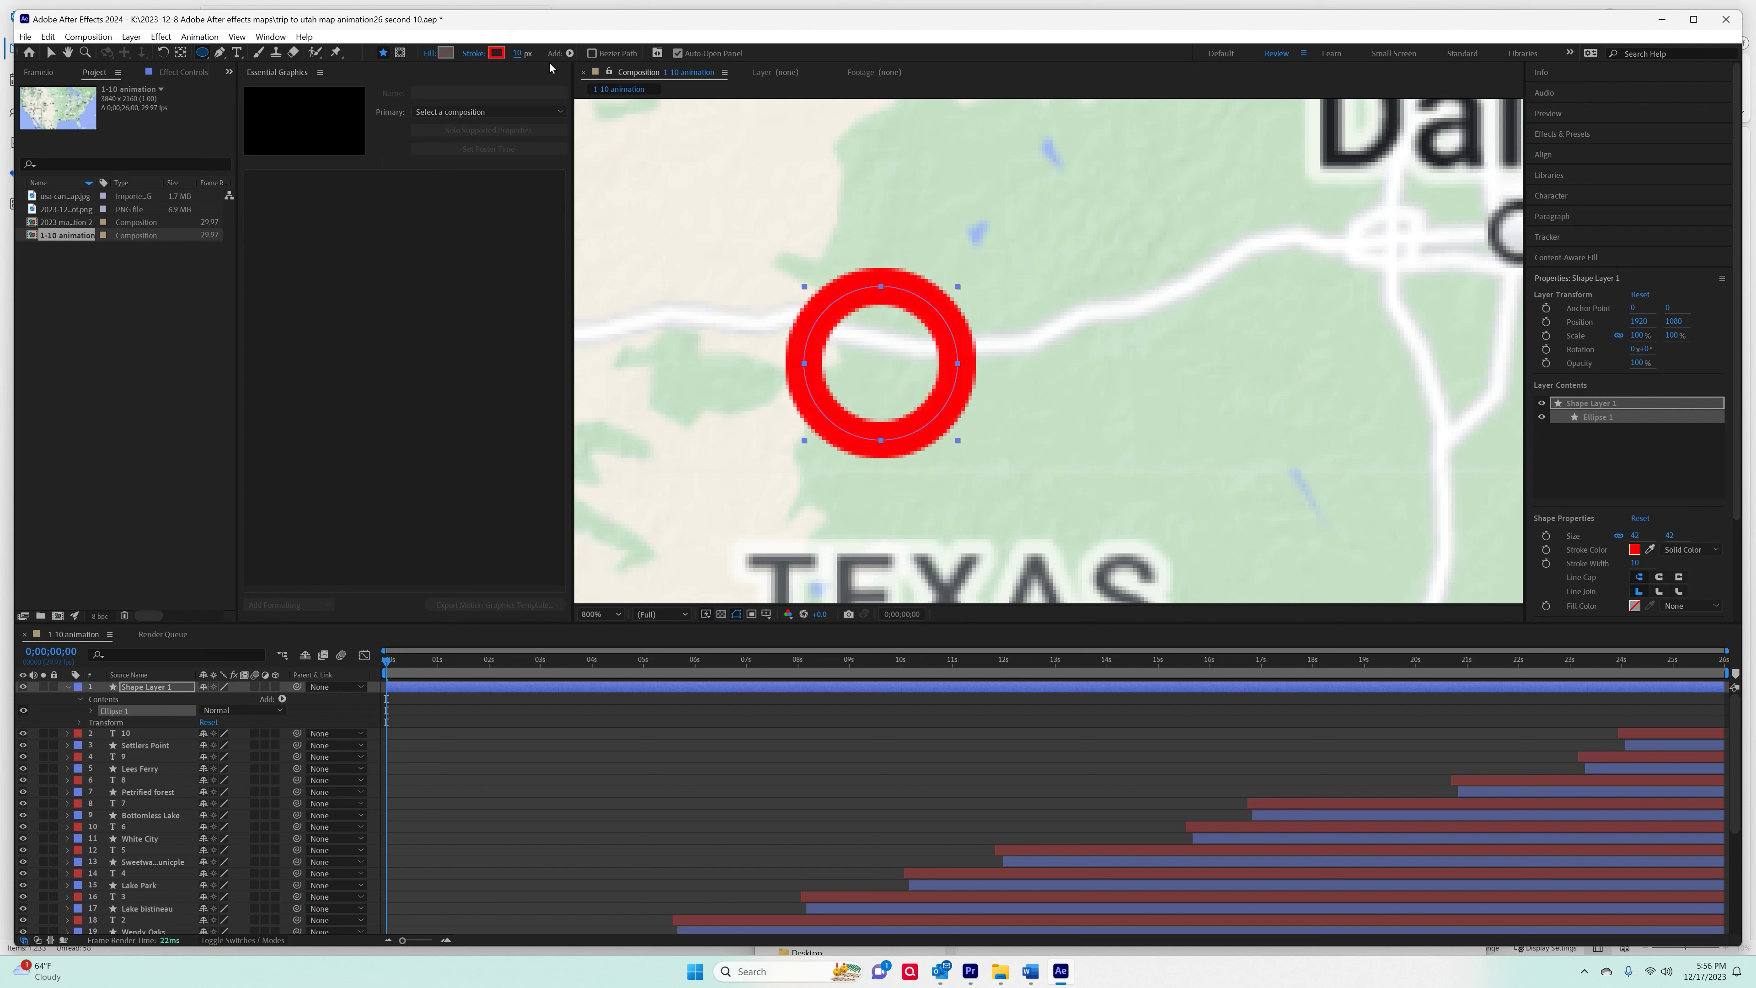
{"action": "left_click", "coordinate": [446, 53]}
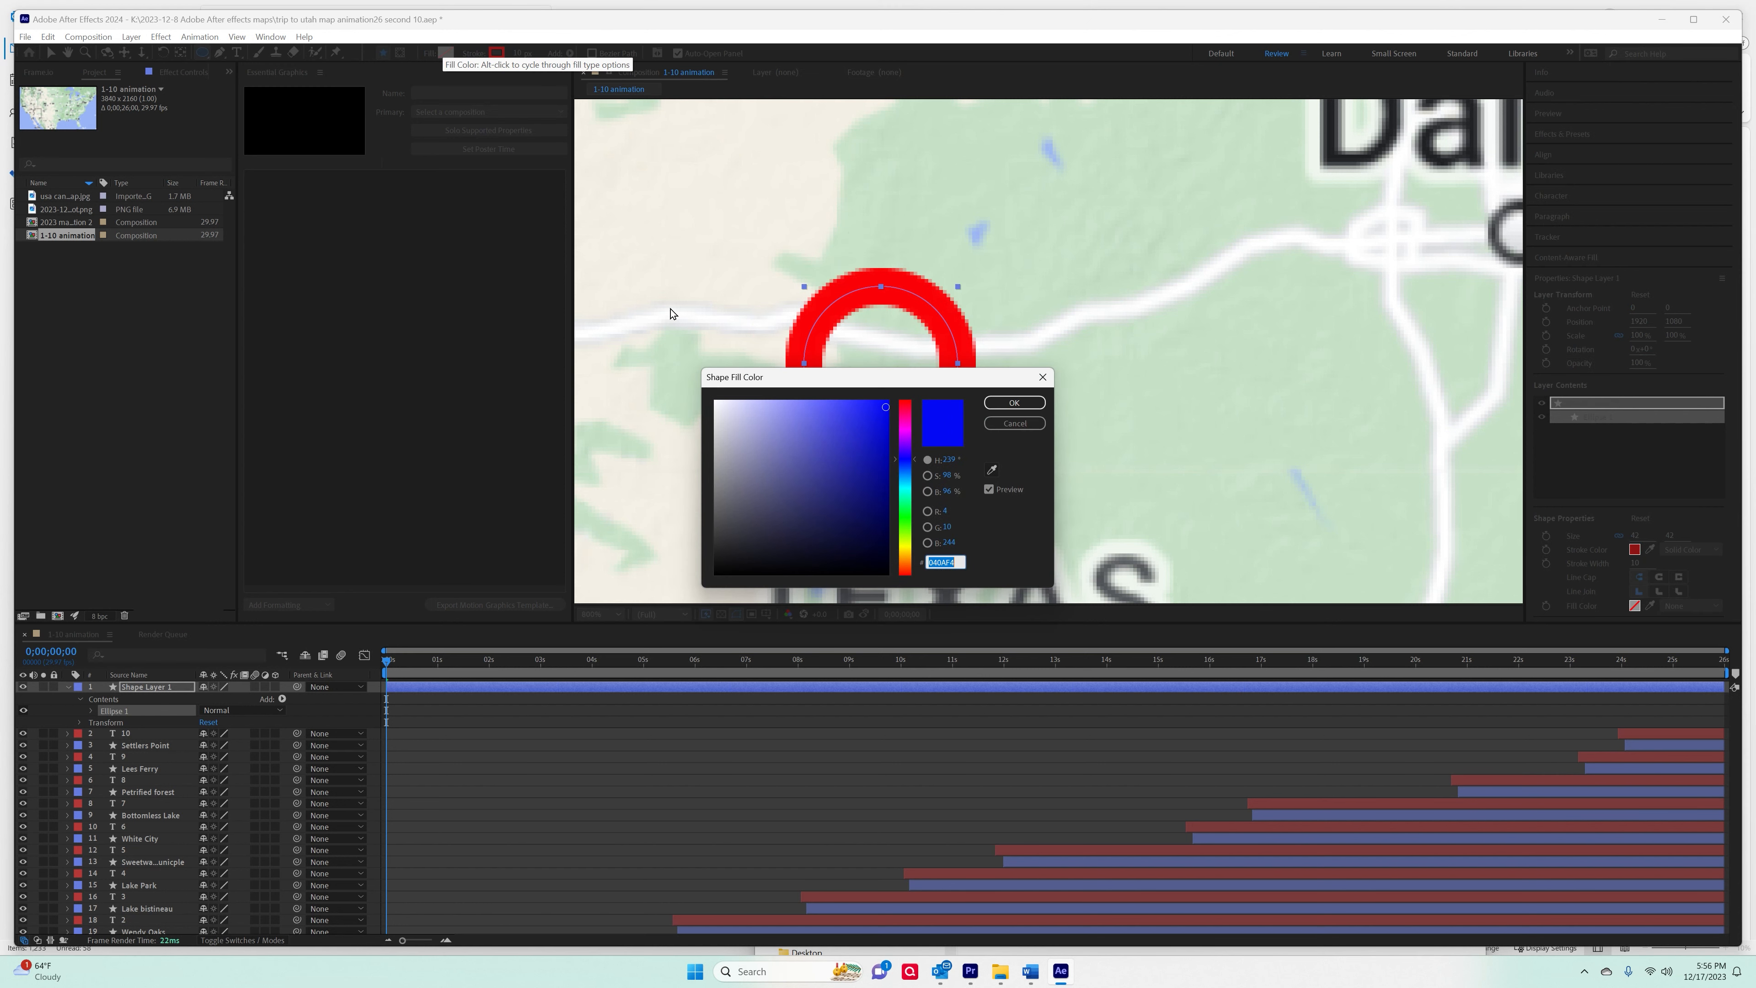
{"action": "left_click", "coordinate": [866, 416]}
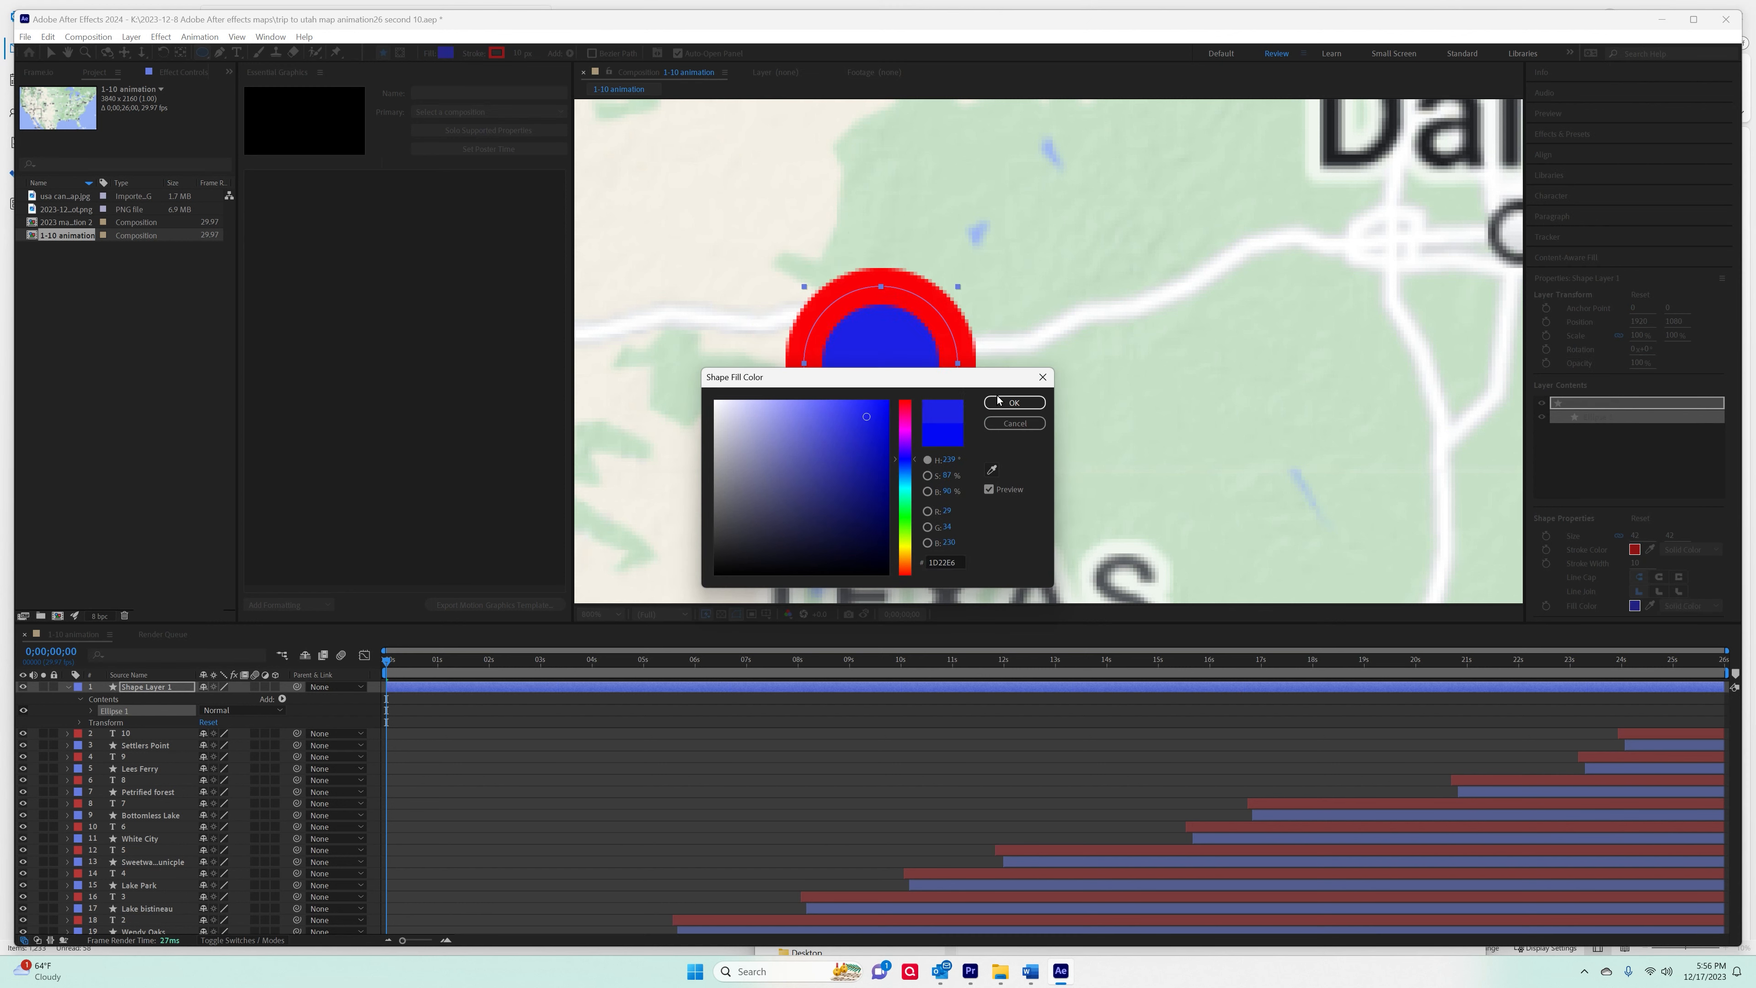
{"action": "left_click", "coordinate": [1013, 402]}
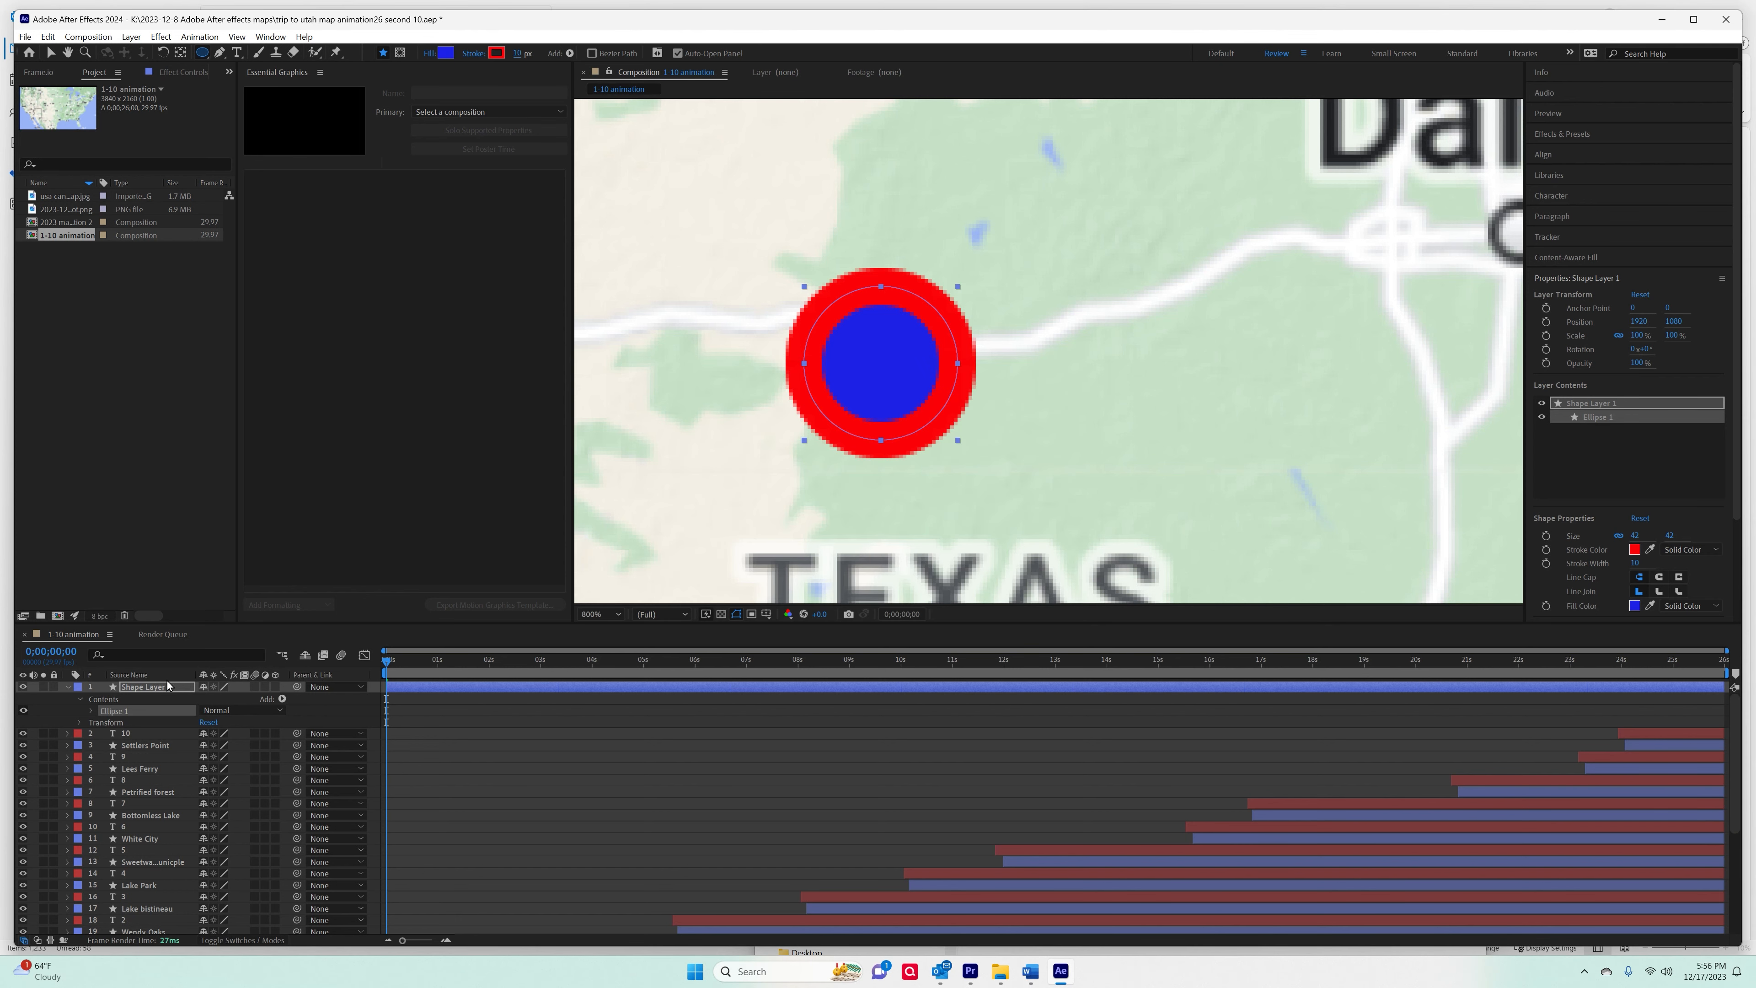
Hide and show Shape Layer 1 to check the circle against the whole map.
{"action": "left_click", "coordinate": [23, 688]}
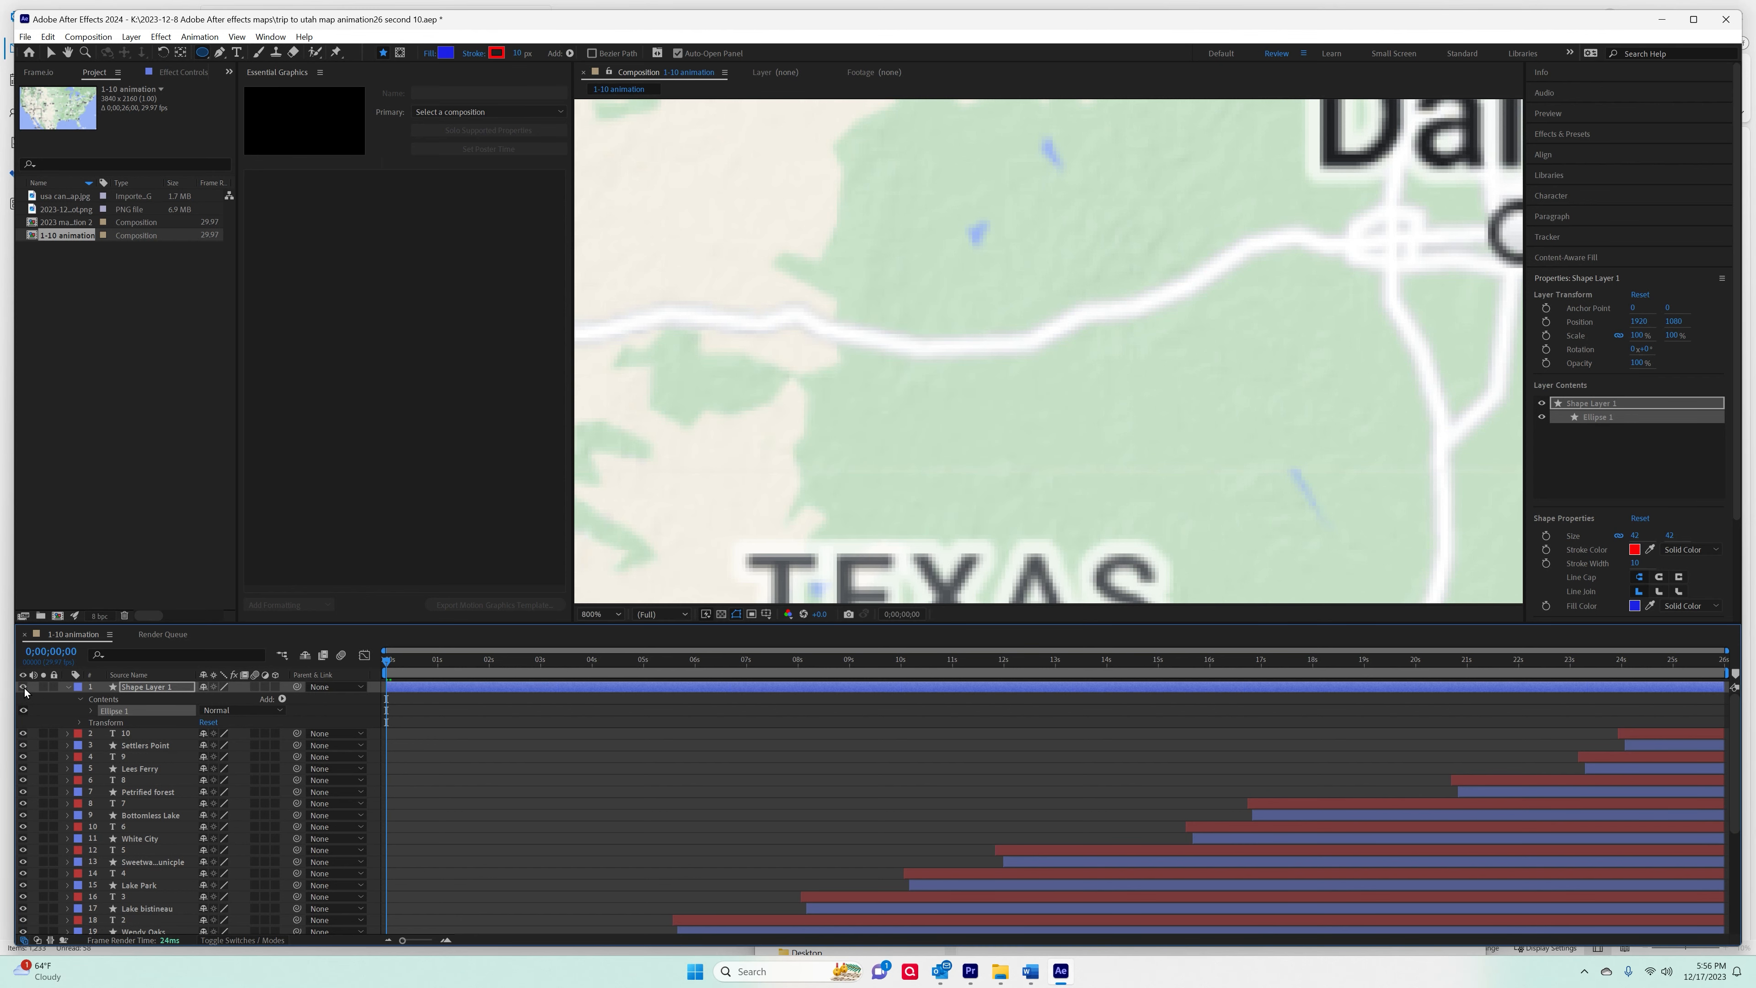
{"action": "left_click", "coordinate": [23, 687]}
{"action": "scroll", "coordinate": [678, 483], "scroll_direction": "down", "scroll_amount": 10}
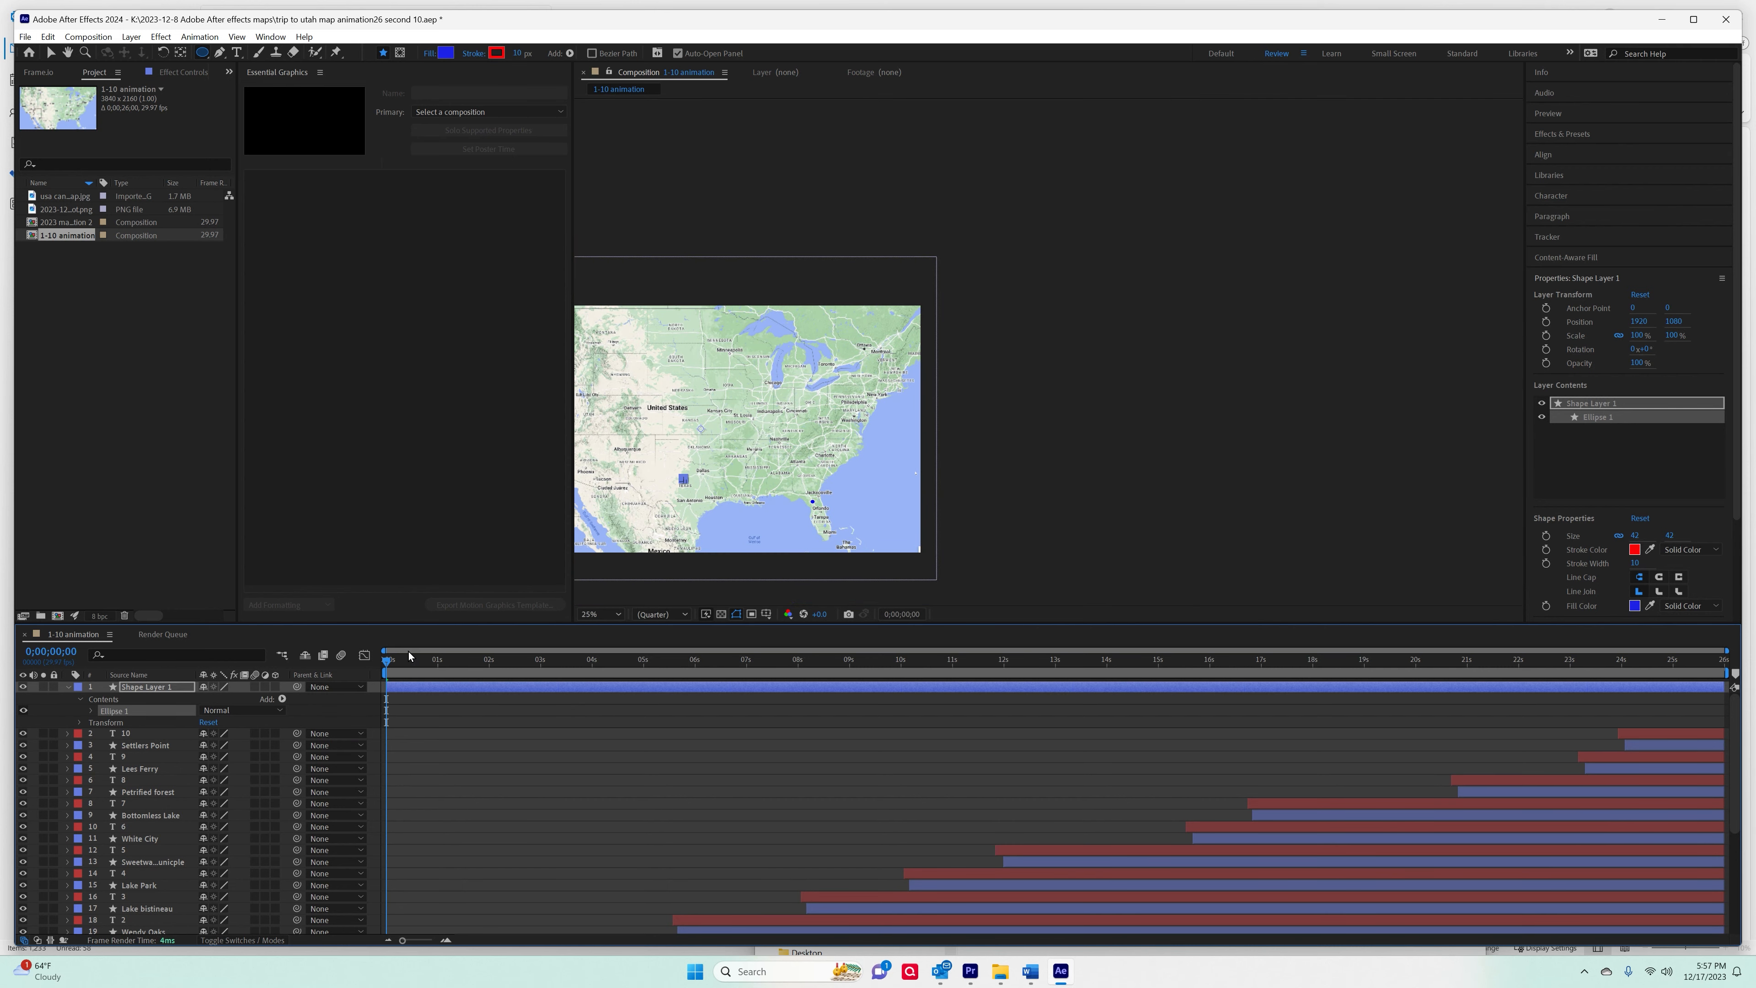
{"action": "mouse_move", "coordinate": [391, 666]}
{"action": "left_mouse_down"}
{"action": "mouse_move", "coordinate": [419, 664]}
{"action": "mouse_move", "coordinate": [384, 682]}
{"action": "left_mouse_up"}
{"action": "scroll", "coordinate": [520, 750], "scroll_direction": "down", "scroll_amount": 1}
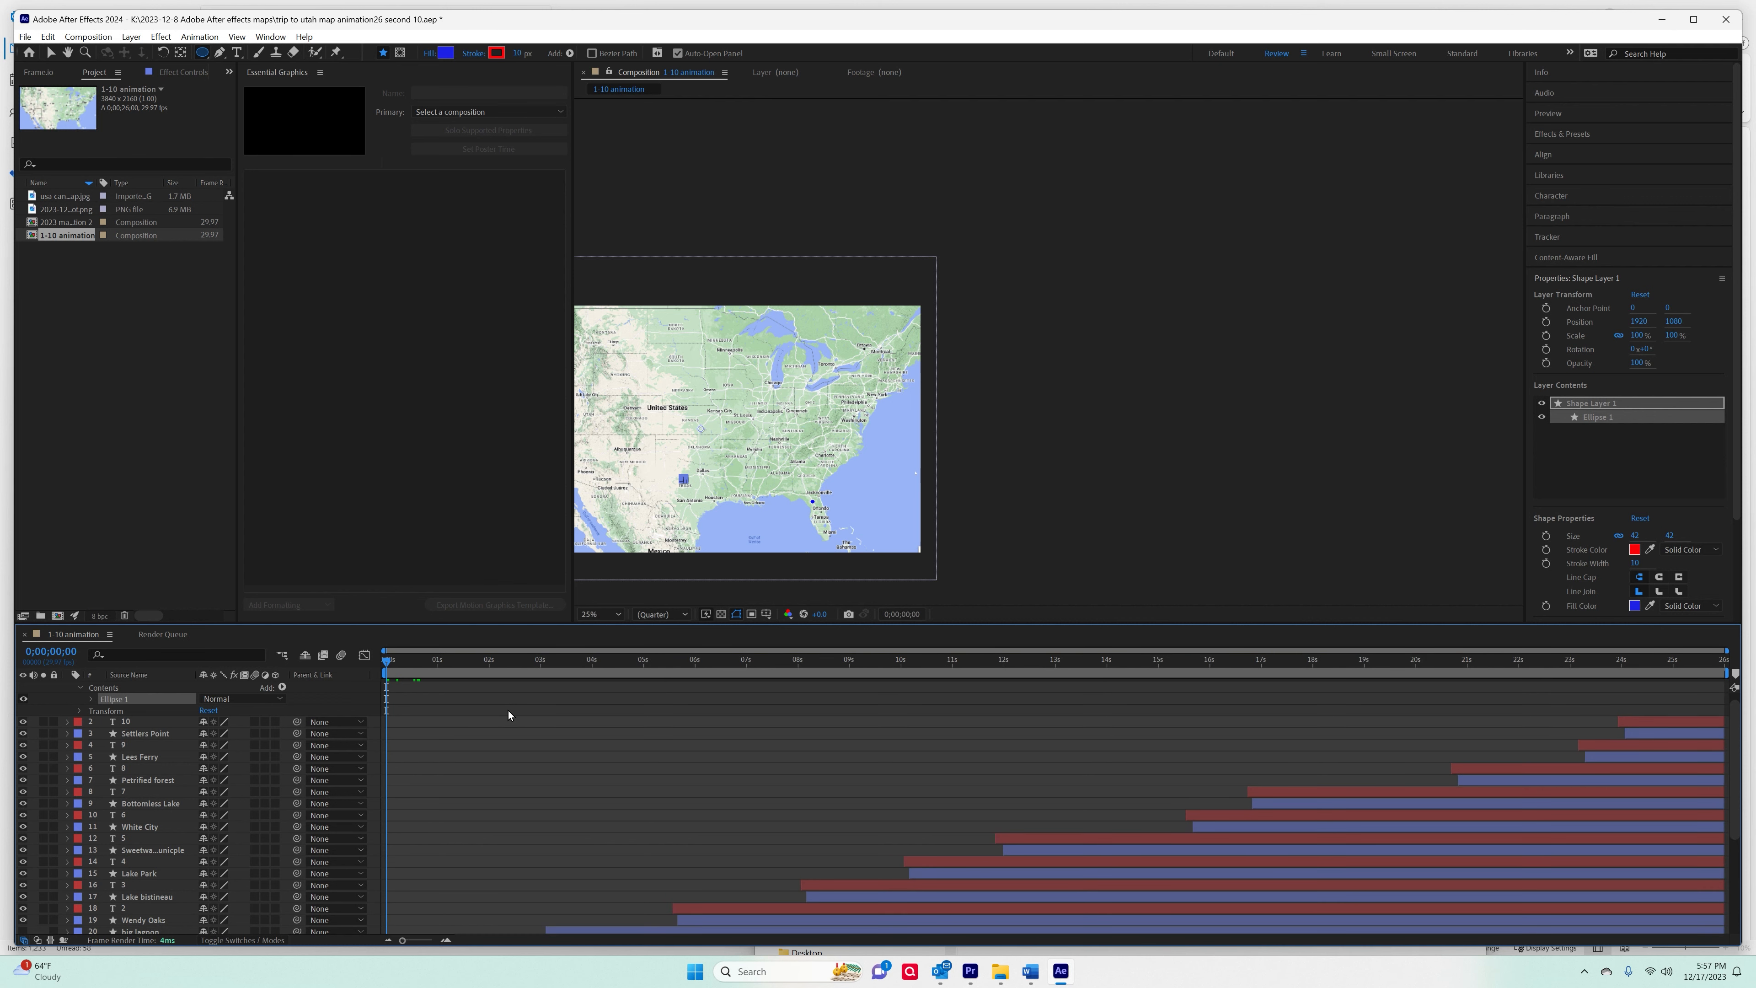
{"action": "scroll", "coordinate": [348, 708], "scroll_direction": "up", "scroll_amount": 1}
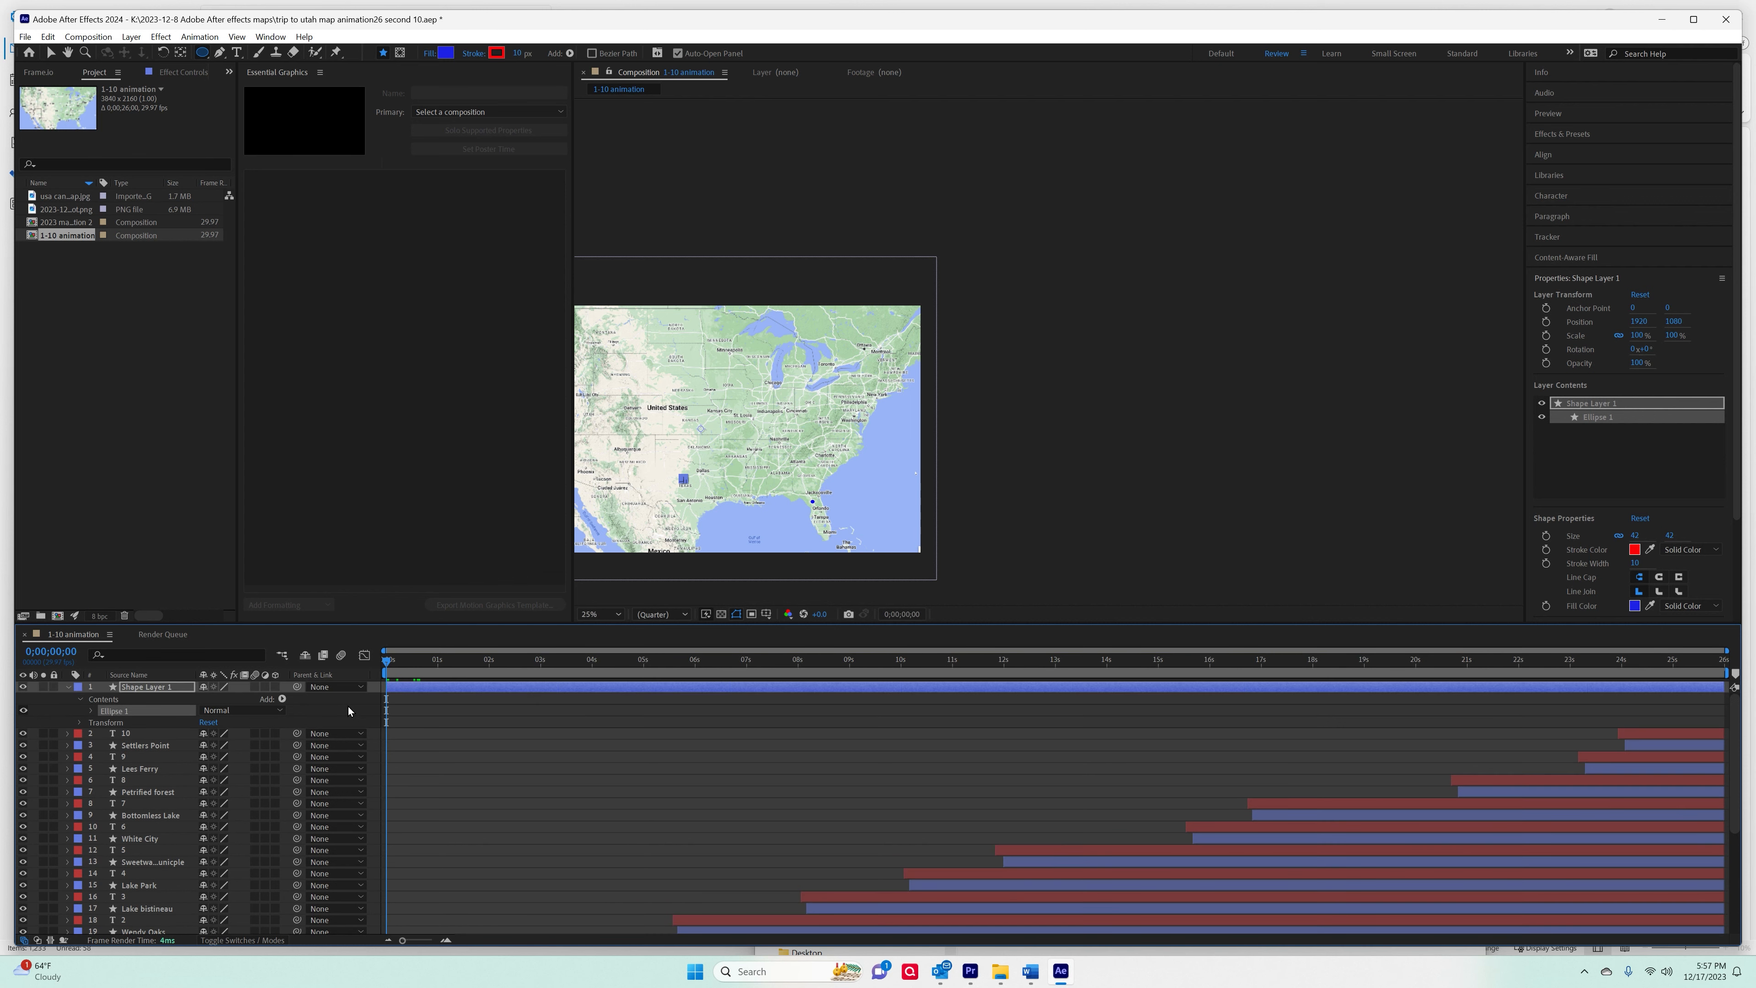
Trim the start of Shape Layer 1 to about 10 seconds and scrub the timeline to check when the circle appears.
{"action": "left_click_drag", "start_coordinate": [387, 688], "coordinate": [899, 688]}
{"action": "key", "text": "space"}
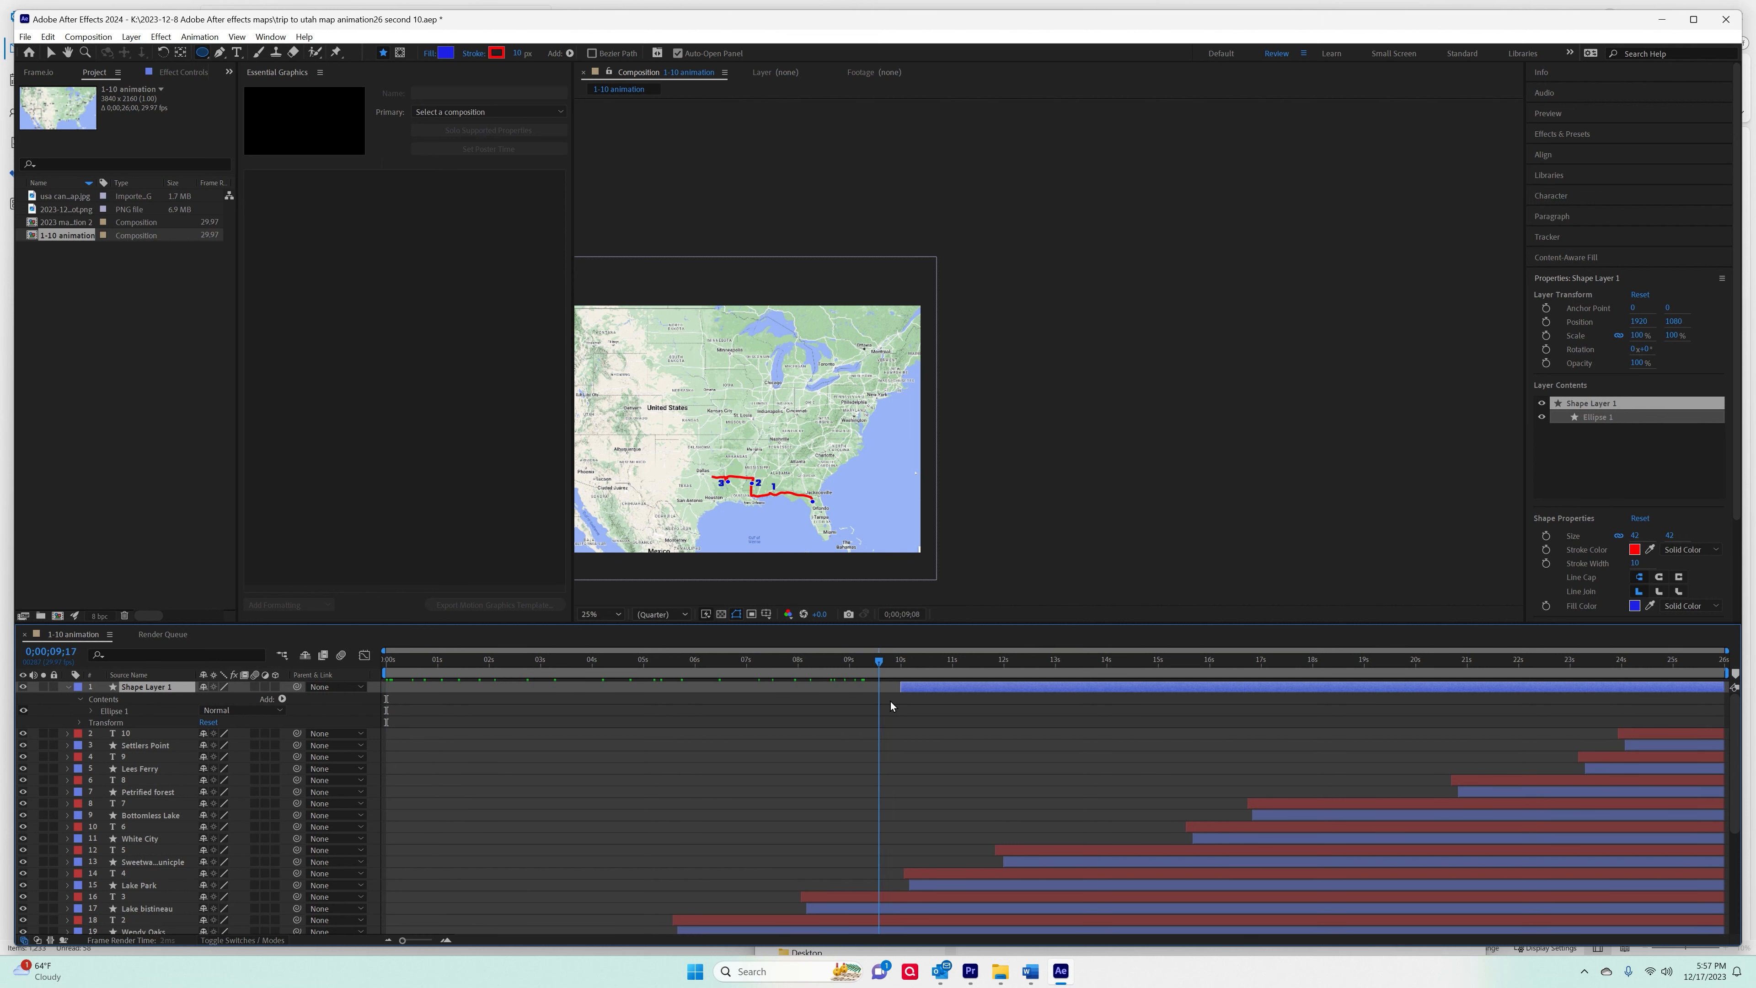
{"action": "mouse_move", "coordinate": [976, 709]}
{"action": "left_mouse_down"}
{"action": "mouse_move", "coordinate": [991, 714]}
{"action": "mouse_move", "coordinate": [914, 726]}
{"action": "mouse_move", "coordinate": [958, 725]}
{"action": "left_mouse_up"}
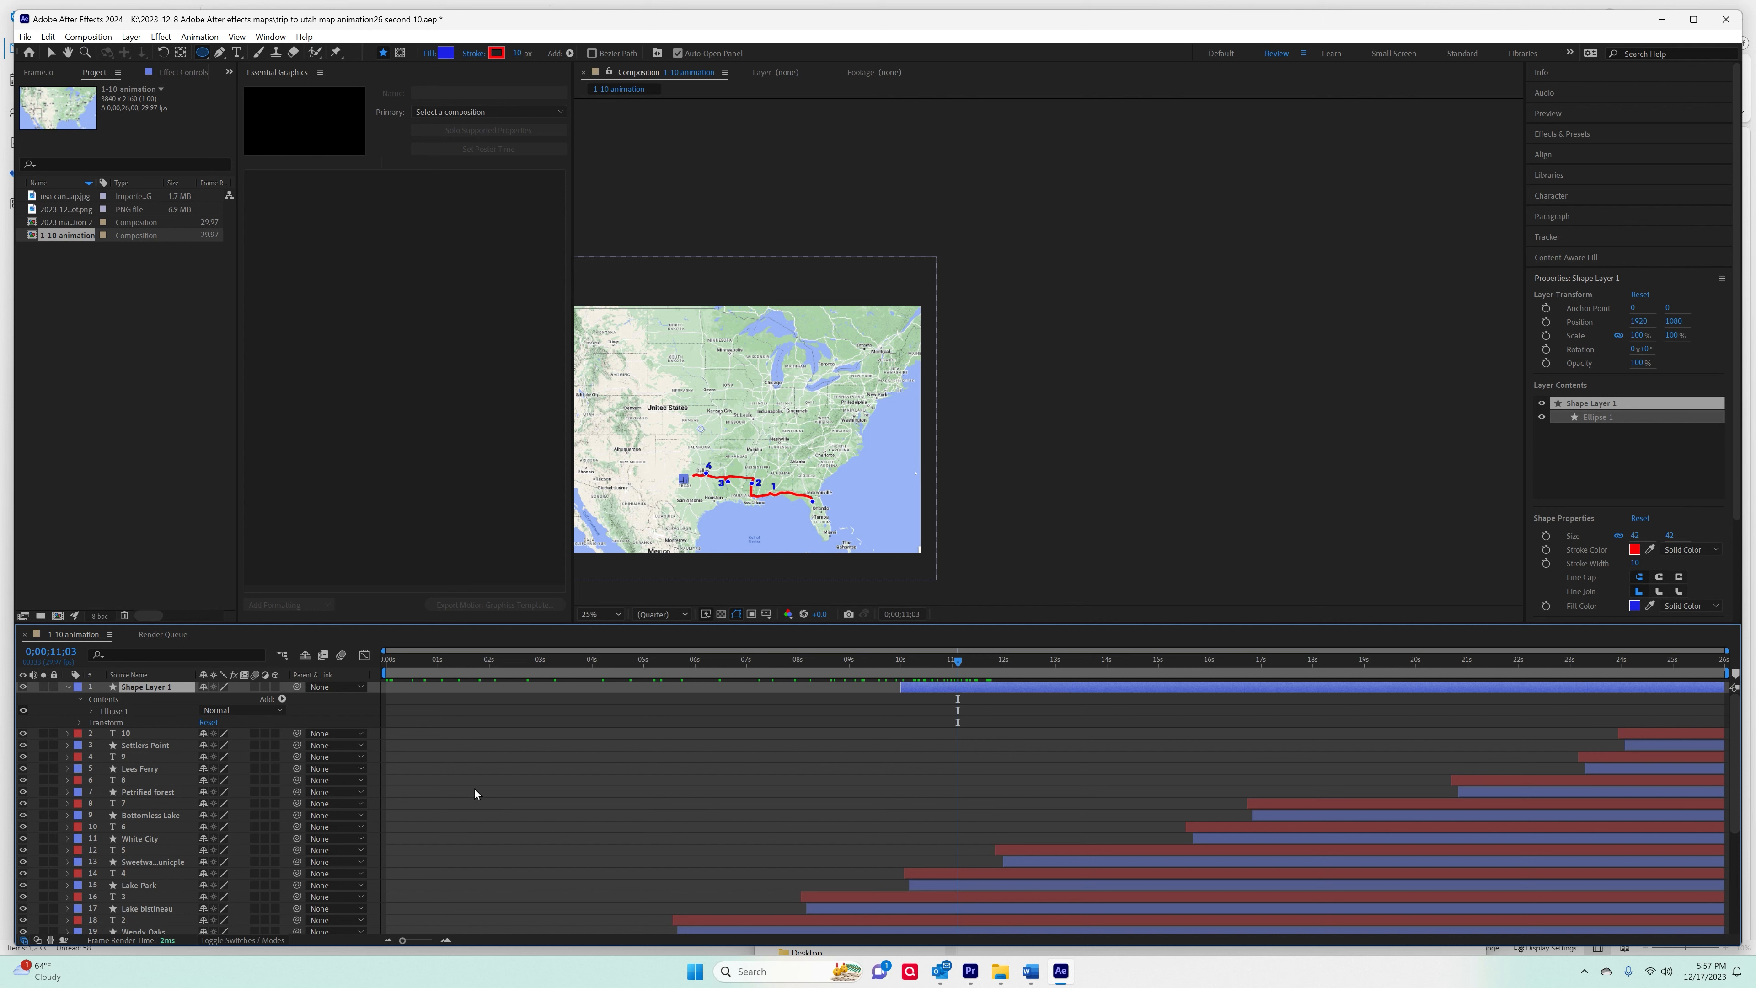
{"action": "left_click", "coordinate": [596, 750]}
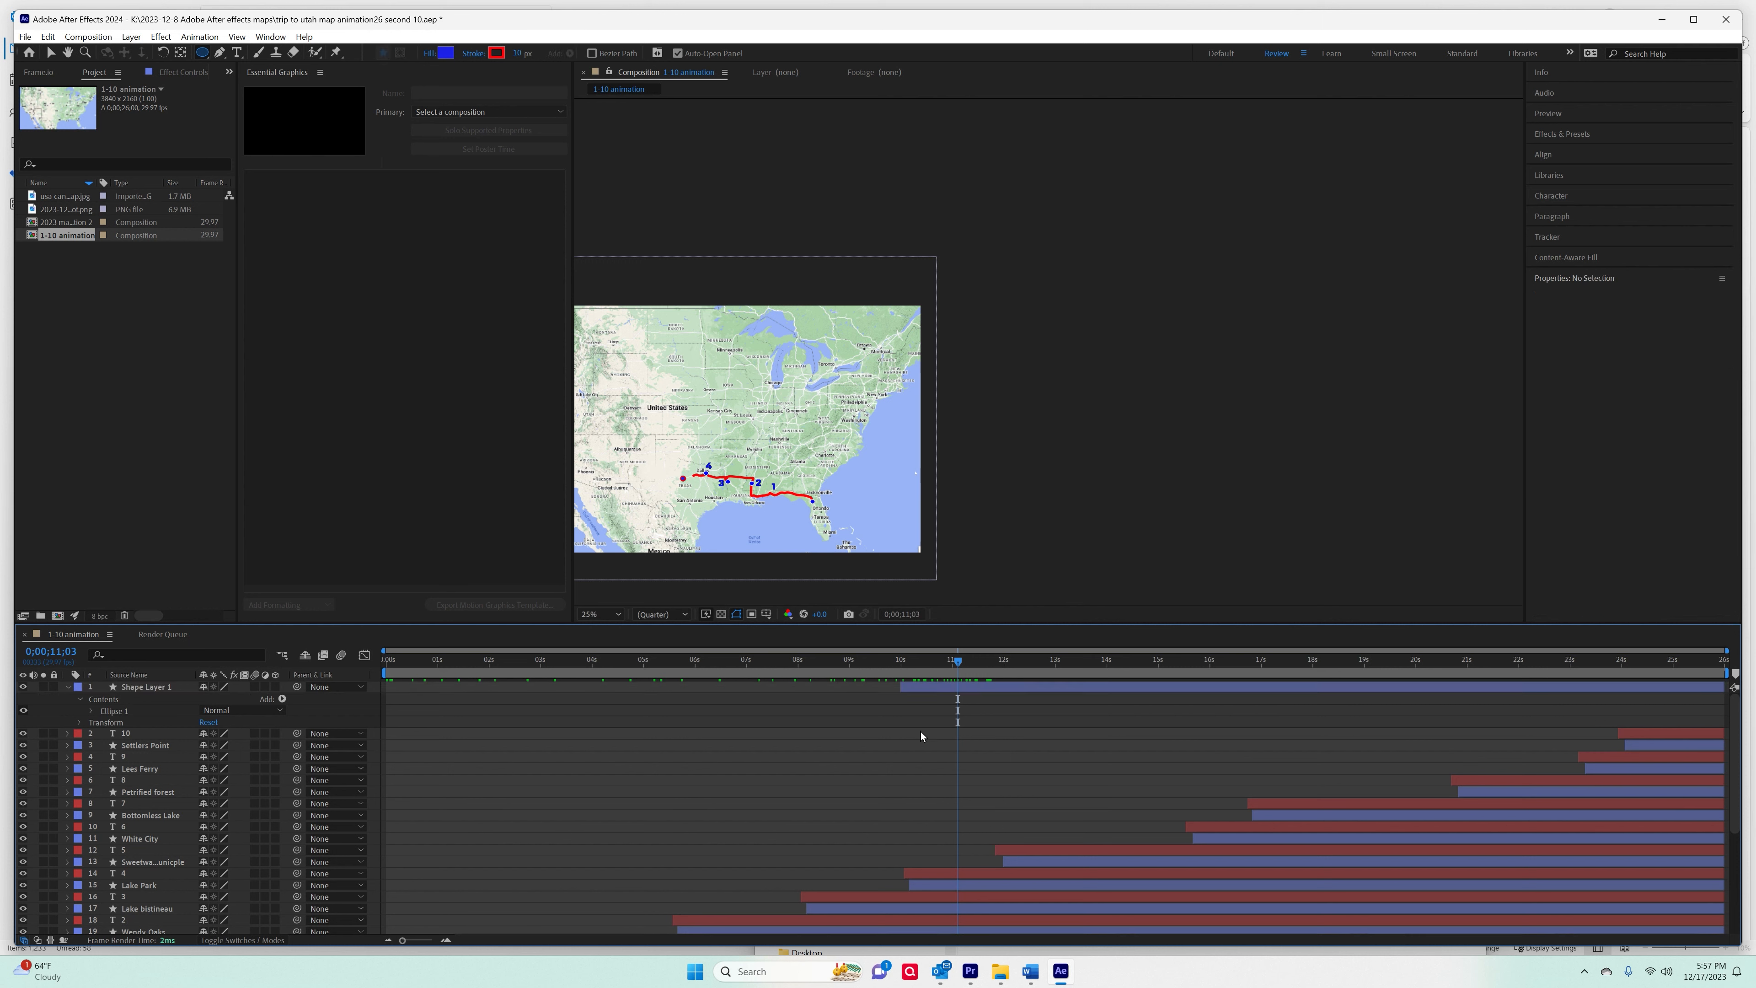
{"action": "left_click_drag", "start_coordinate": [961, 668], "coordinate": [905, 703]}
{"action": "scroll", "coordinate": [687, 511], "scroll_direction": "up", "scroll_amount": 8}
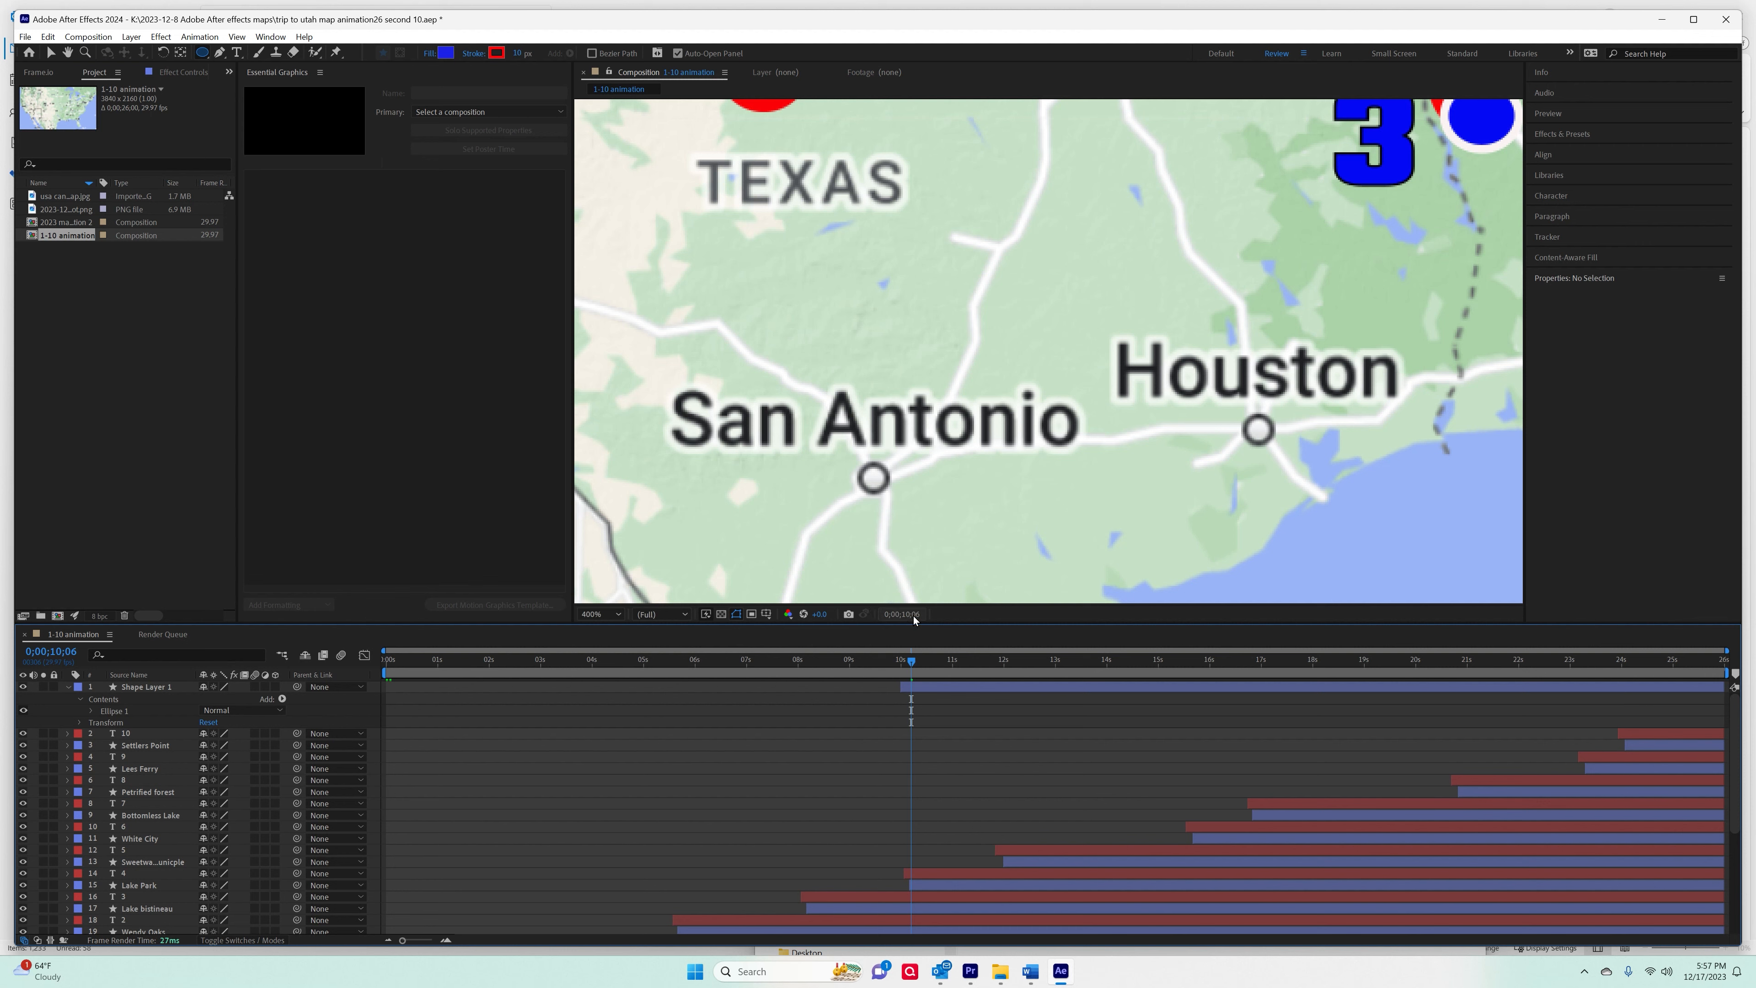
{"action": "scroll", "coordinate": [687, 510], "scroll_direction": "down", "scroll_amount": 2}
{"action": "left_click_drag", "start_coordinate": [910, 662], "coordinate": [789, 664]}
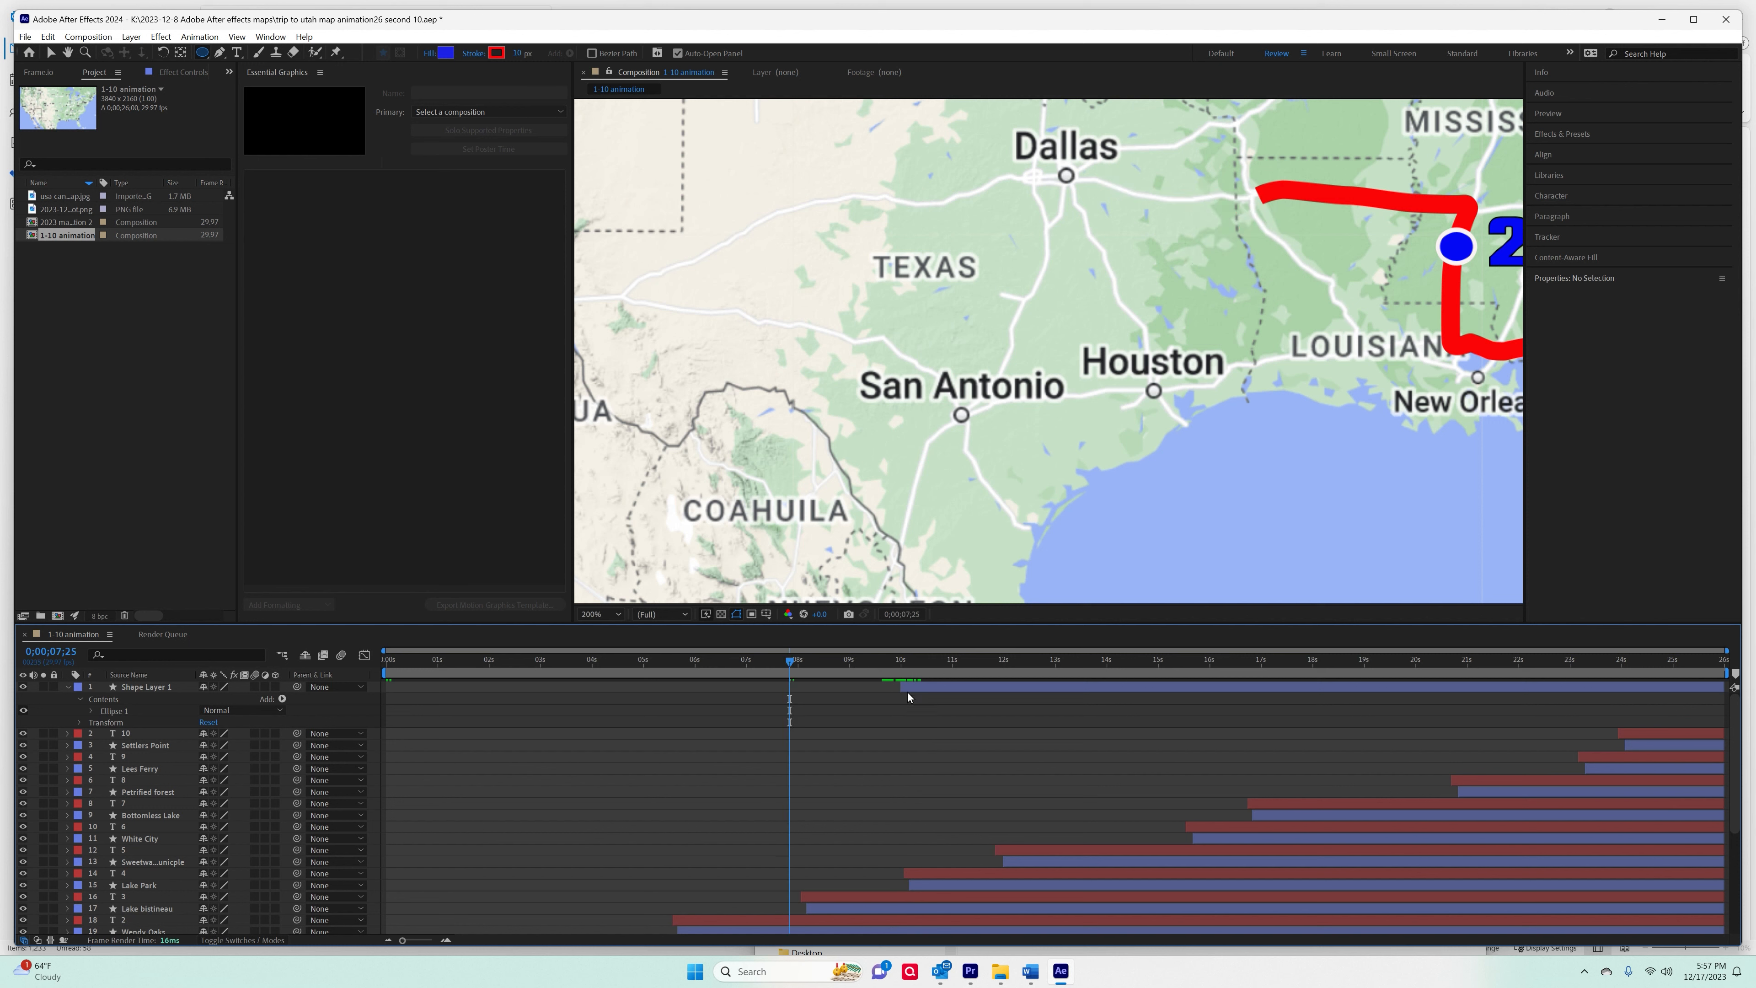
Trim Shape Layer 1 to run from about 4.3 to 6.3 seconds and scrub to 4:29 to check the circle.
{"action": "left_click_drag", "start_coordinate": [901, 687], "coordinate": [607, 687]}
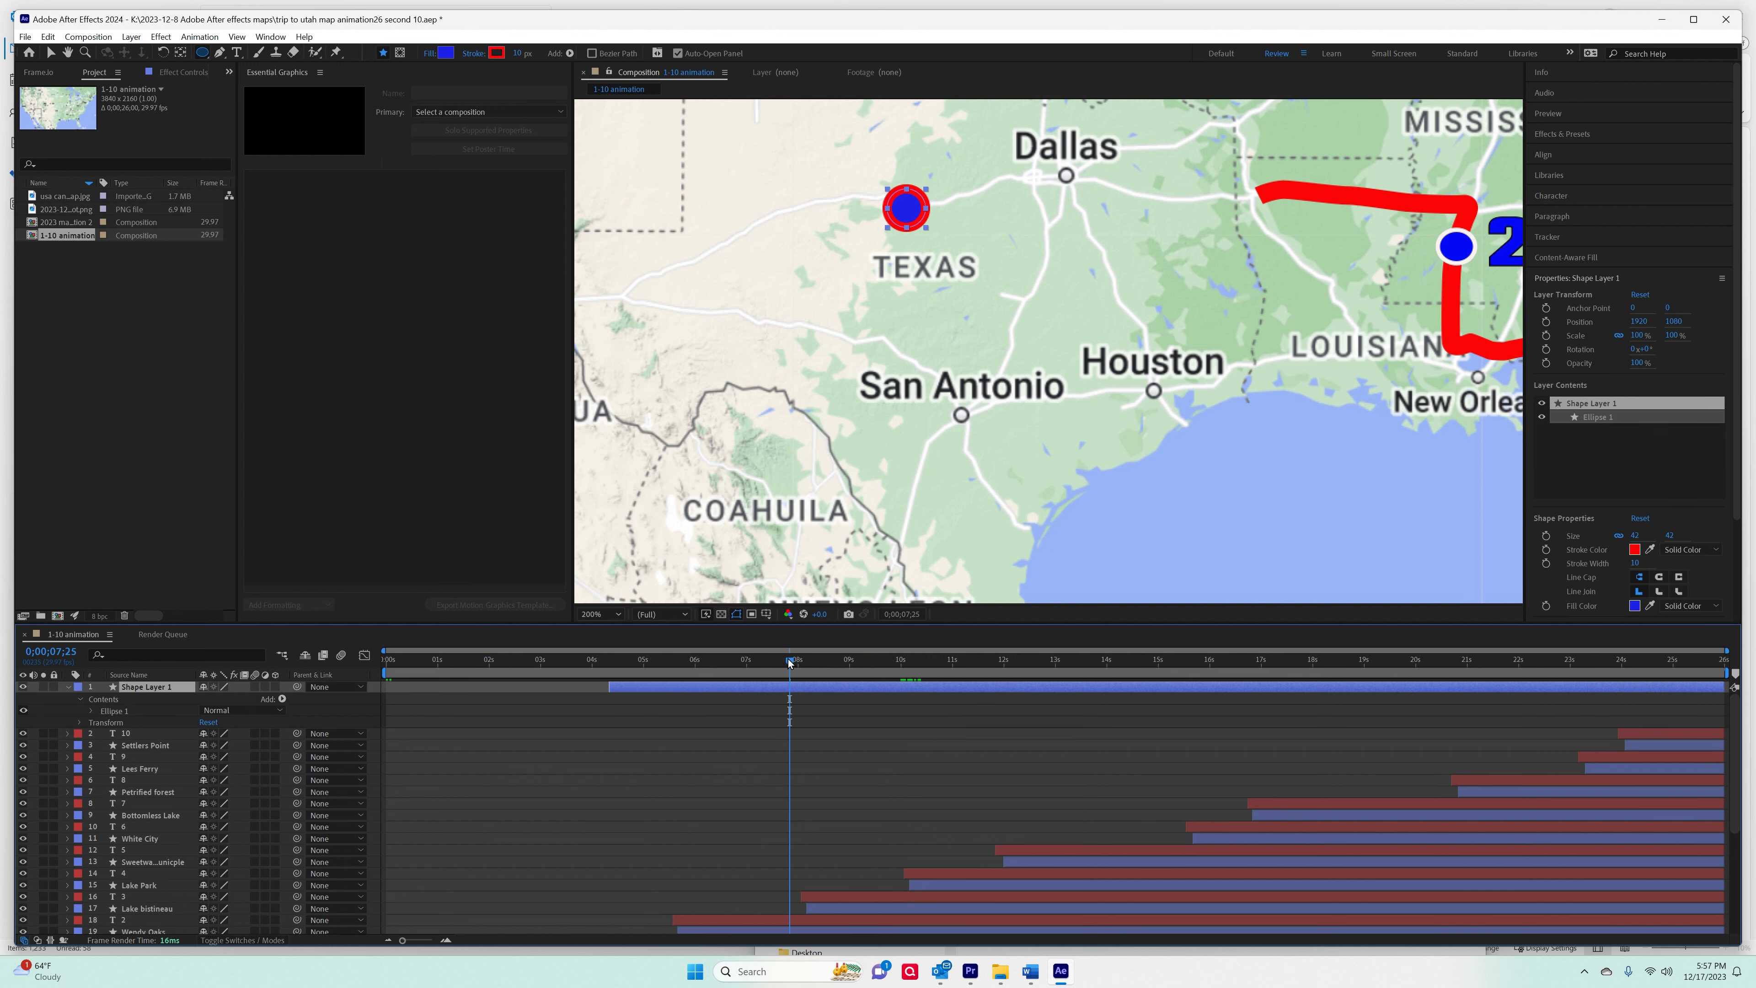
{"action": "left_click_drag", "start_coordinate": [789, 663], "coordinate": [590, 663]}
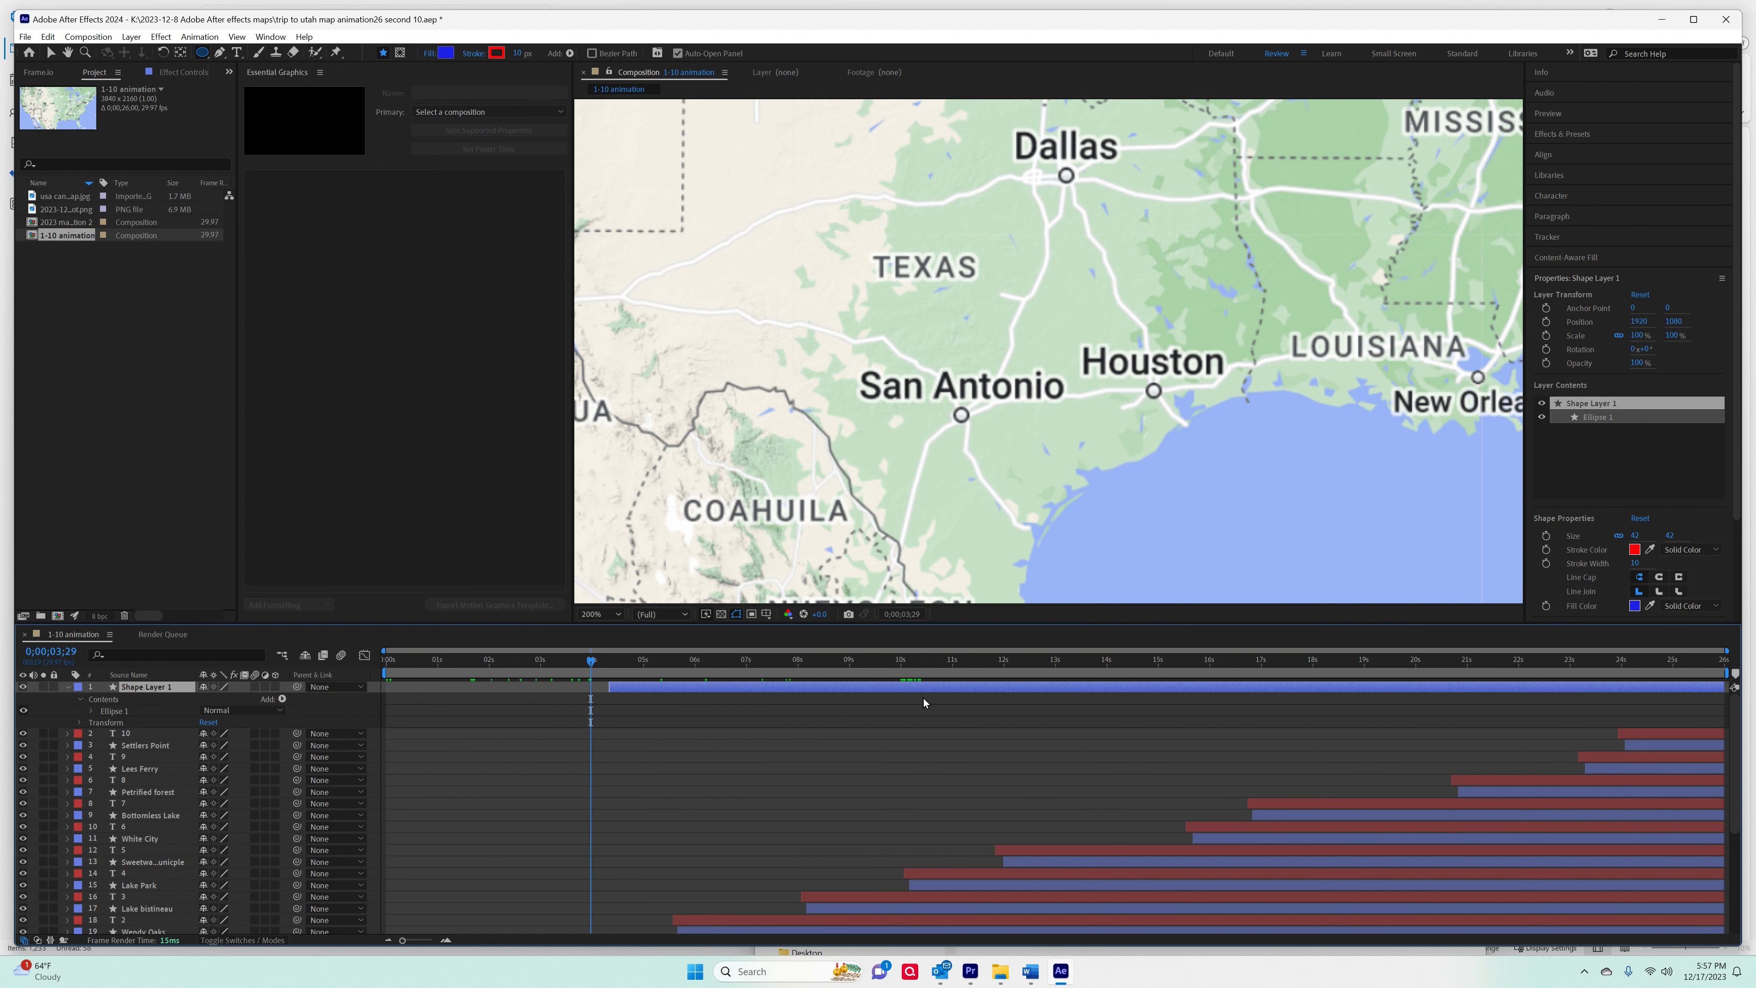
{"action": "scroll", "coordinate": [925, 699], "scroll_direction": "down", "scroll_amount": 2}
{"action": "scroll", "coordinate": [939, 694], "scroll_direction": "up", "scroll_amount": 5}
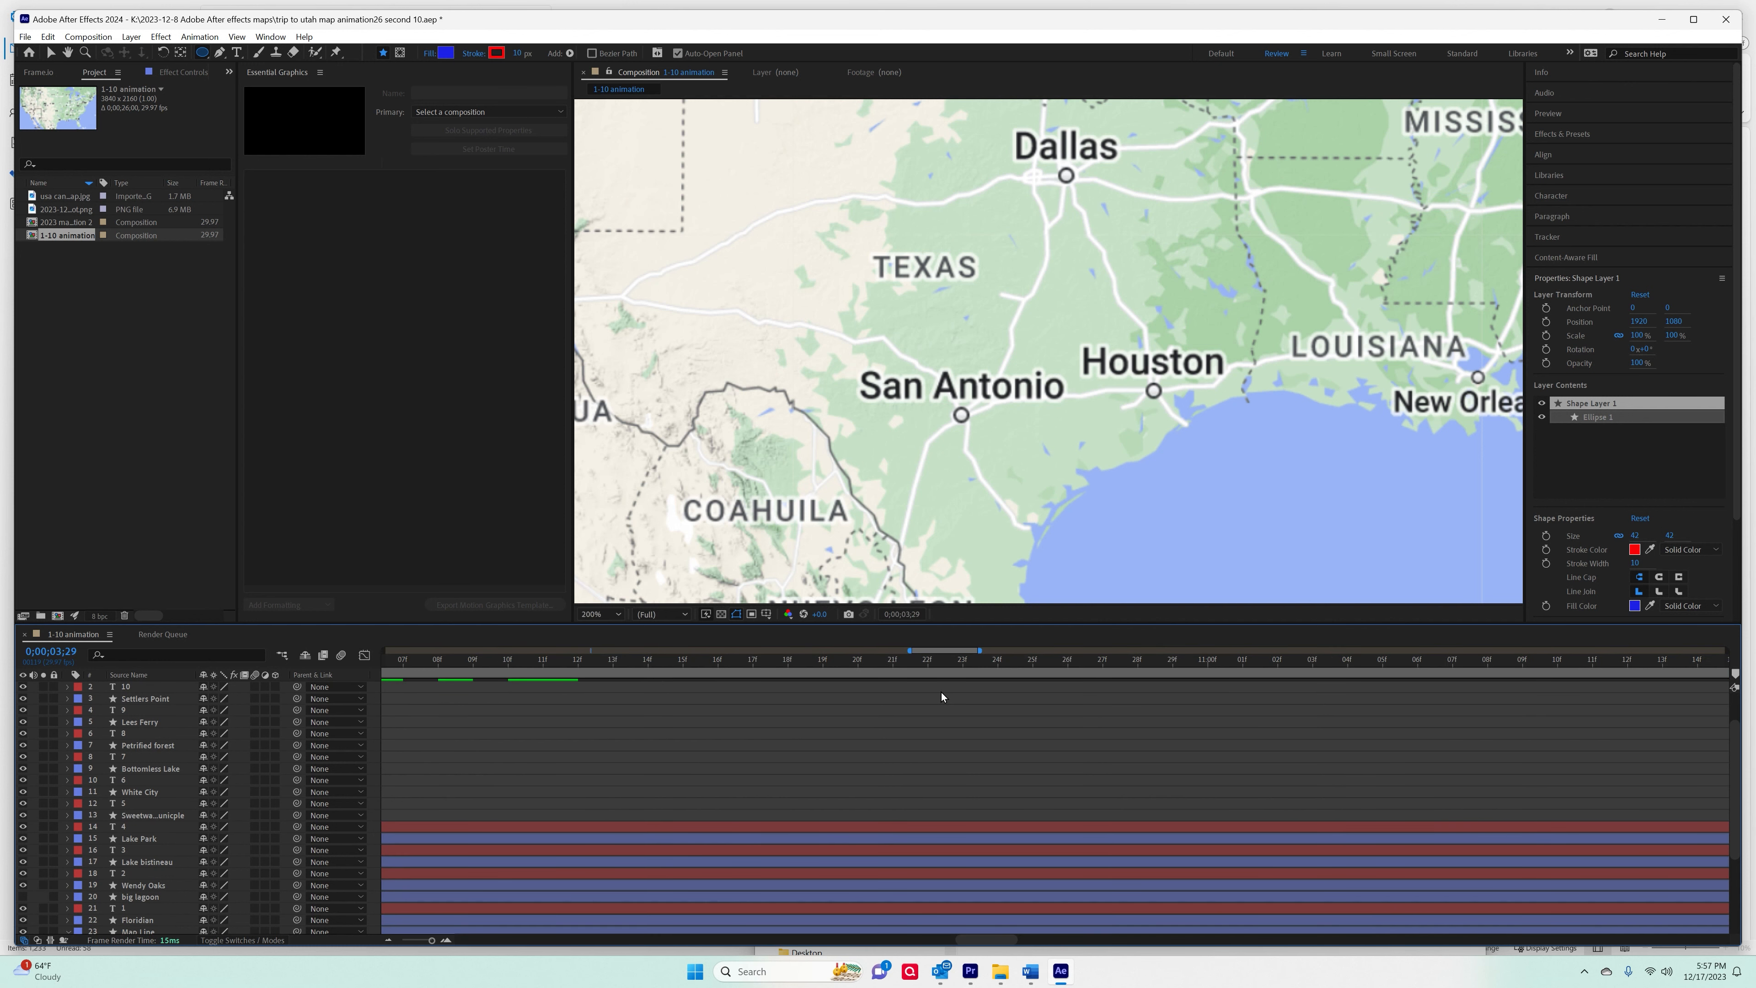
{"action": "scroll", "coordinate": [941, 693], "scroll_direction": "down", "scroll_amount": 5}
{"action": "scroll", "coordinate": [942, 692], "scroll_direction": "up", "scroll_amount": 2}
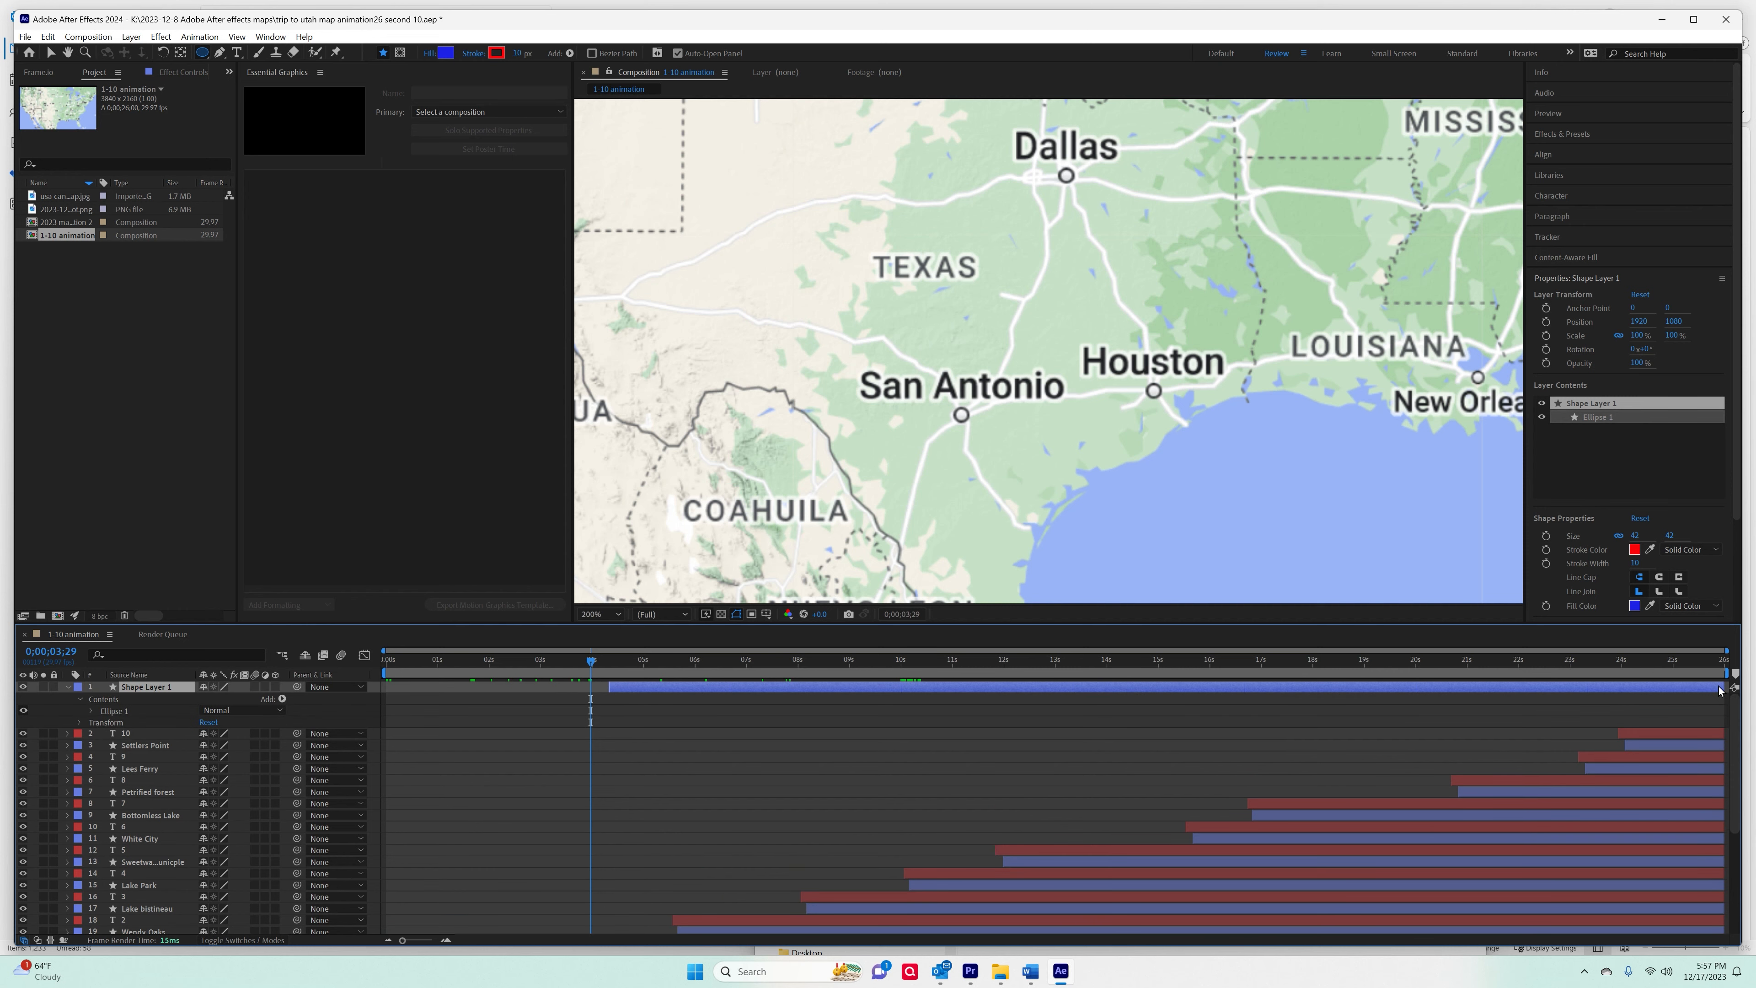
{"action": "left_click_drag", "start_coordinate": [1721, 684], "coordinate": [710, 685]}
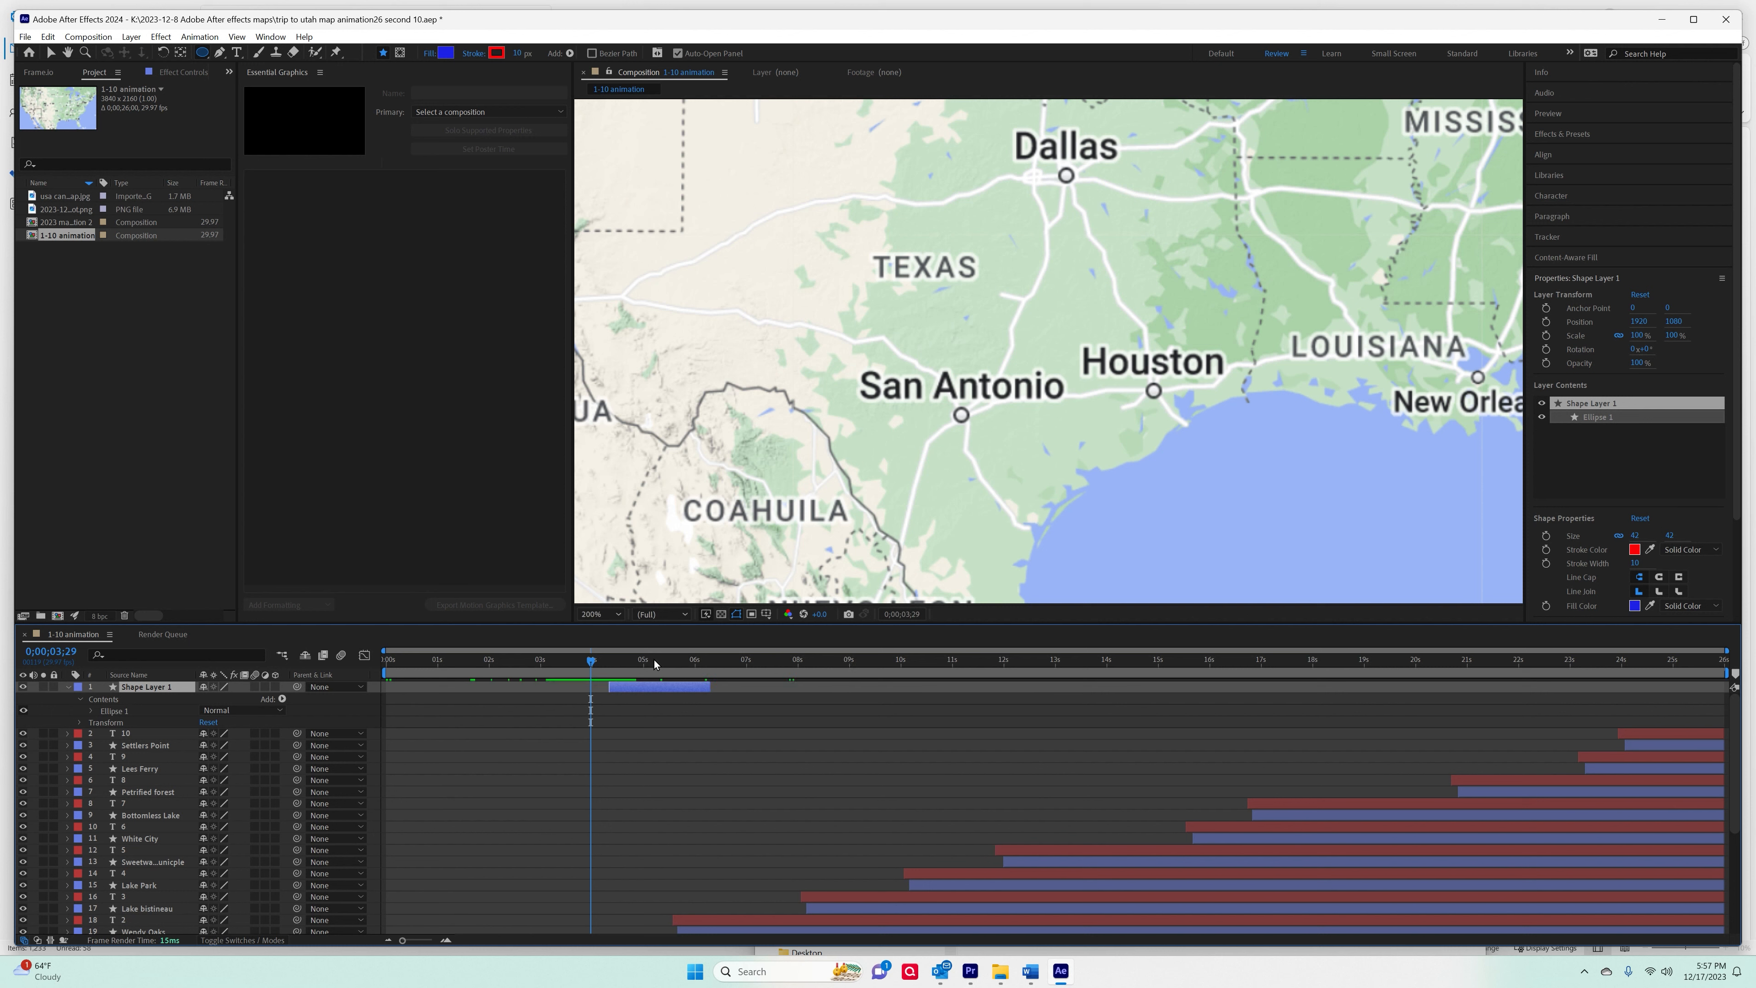
{"action": "left_click_drag", "start_coordinate": [587, 661], "coordinate": [638, 691]}
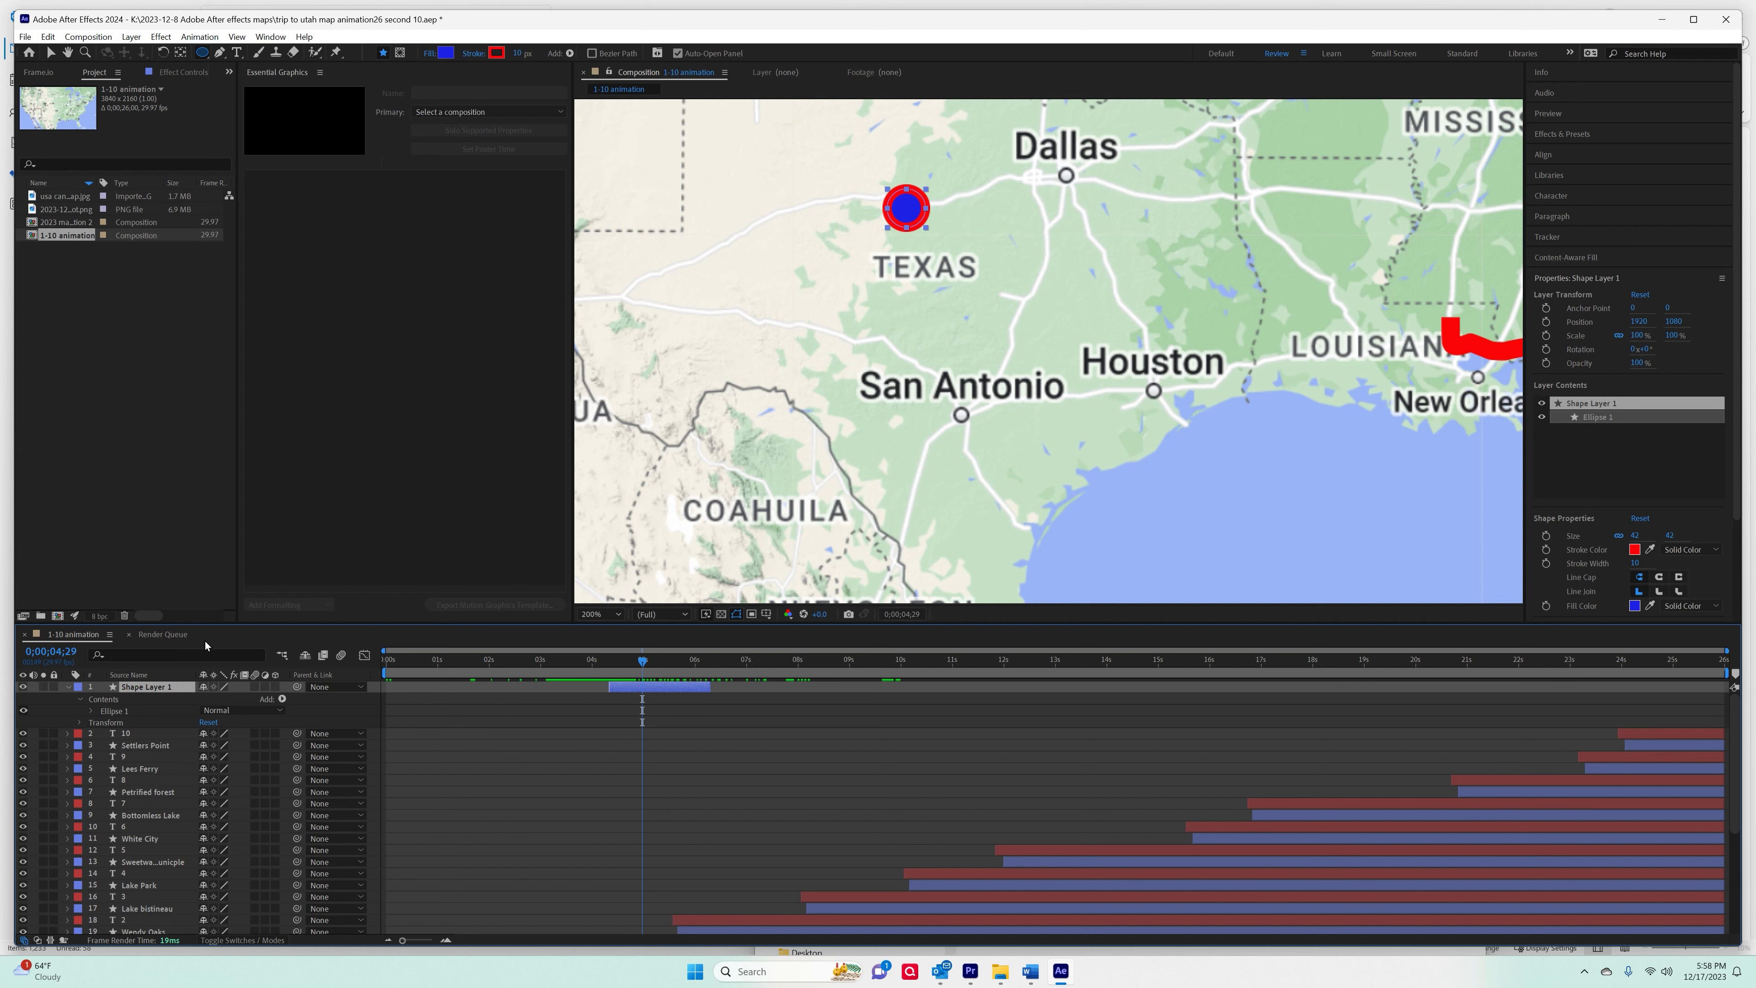
Add a text layer reading 11 below the Texas circle and trim its start to about 2.7 seconds.
{"action": "left_click", "coordinate": [237, 52]}
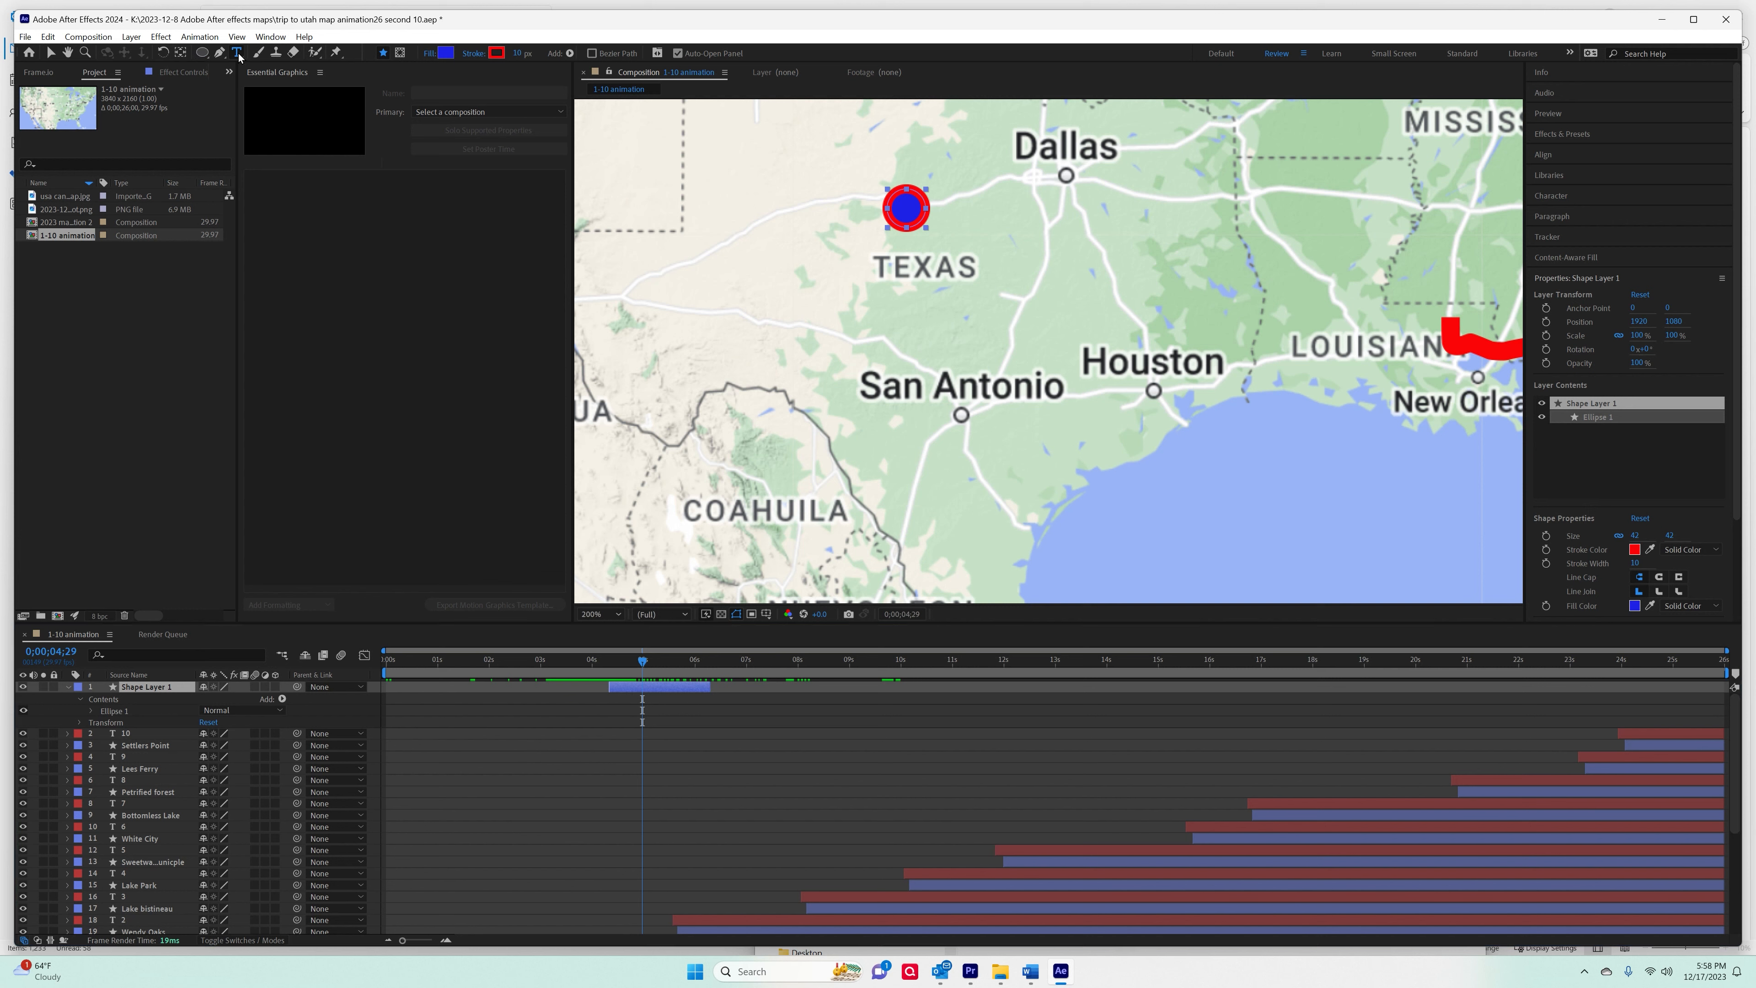
{"action": "left_click", "coordinate": [867, 320]}
{"action": "type", "text": "11"}
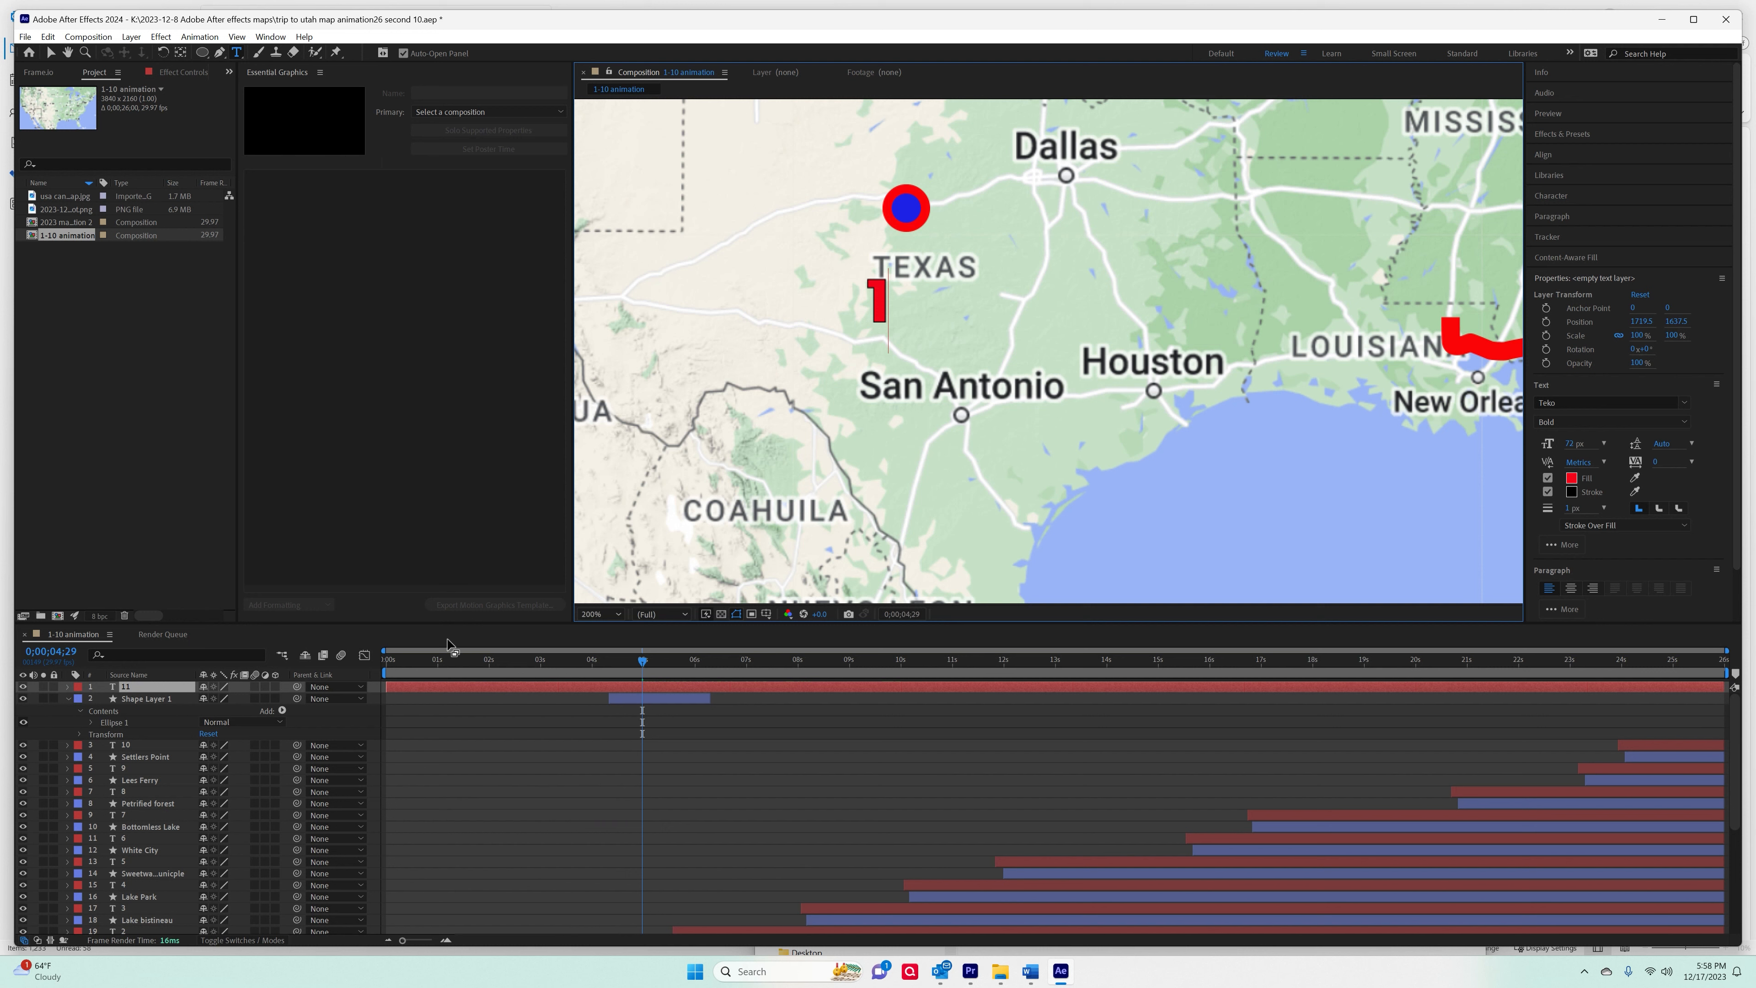
{"action": "left_click_drag", "start_coordinate": [389, 686], "coordinate": [529, 684]}
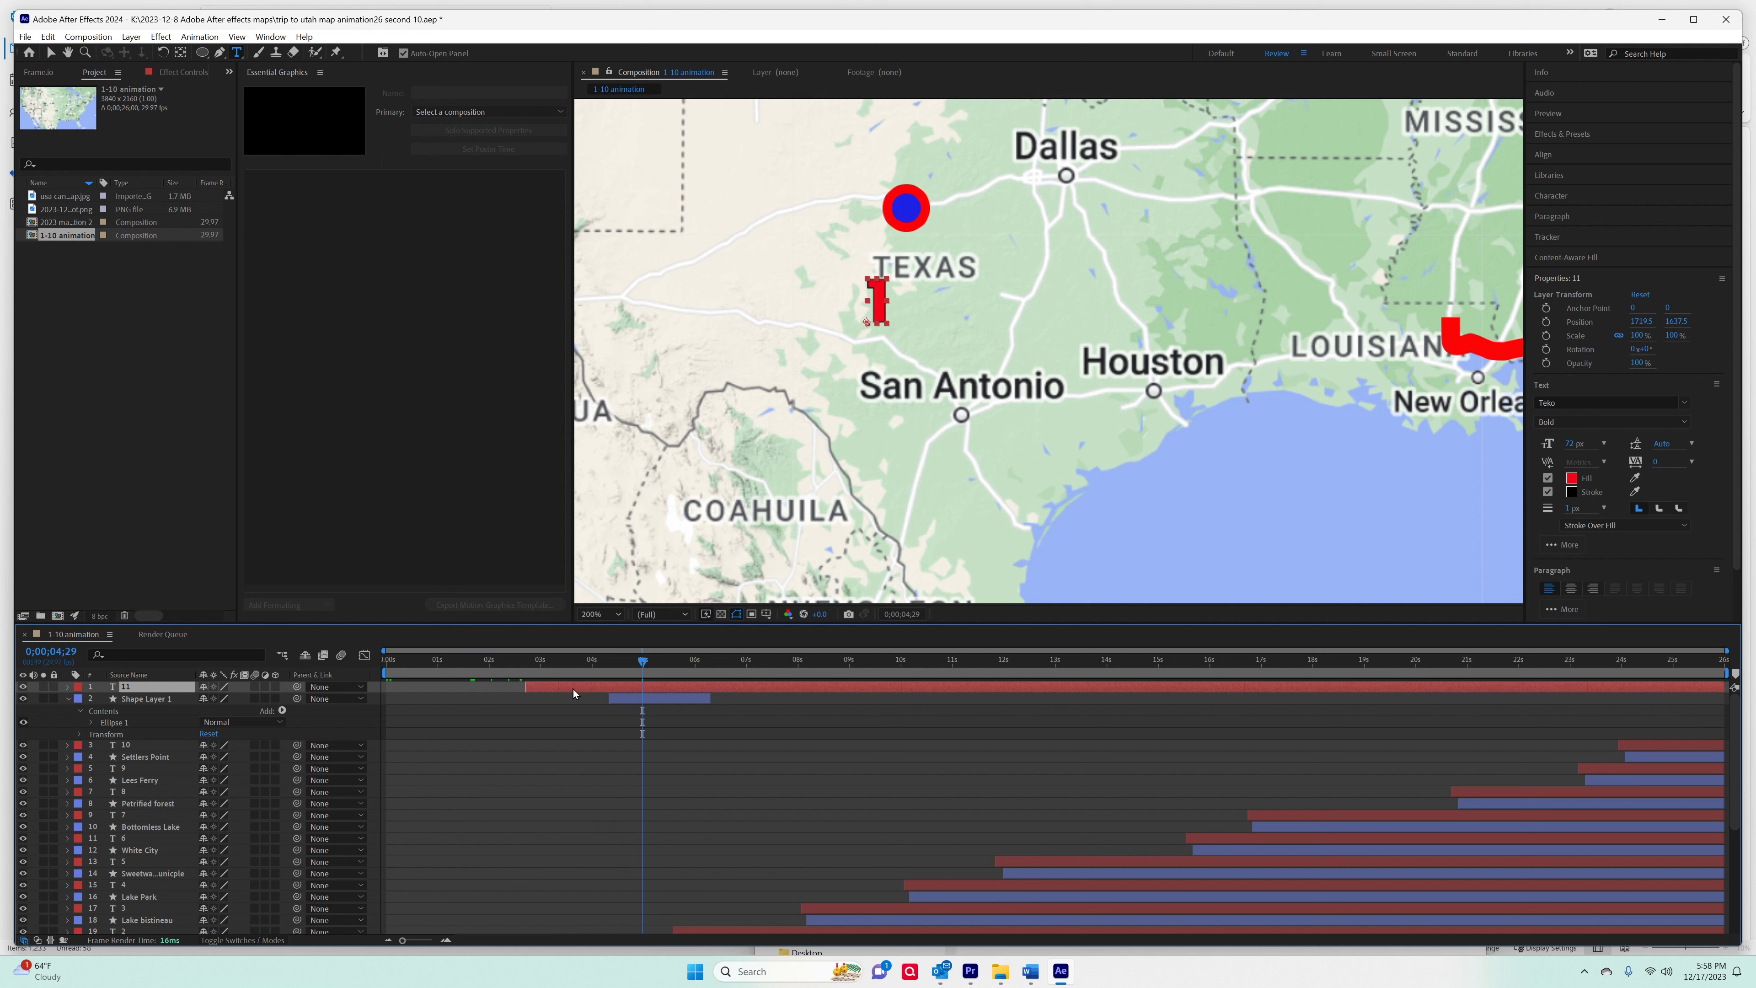
Trim text layer 11 to start at about 6.3 seconds and Shape Layer 1 to run from about 6.3 to 9.4 seconds.
{"action": "left_click_drag", "start_coordinate": [573, 694], "coordinate": [743, 714]}
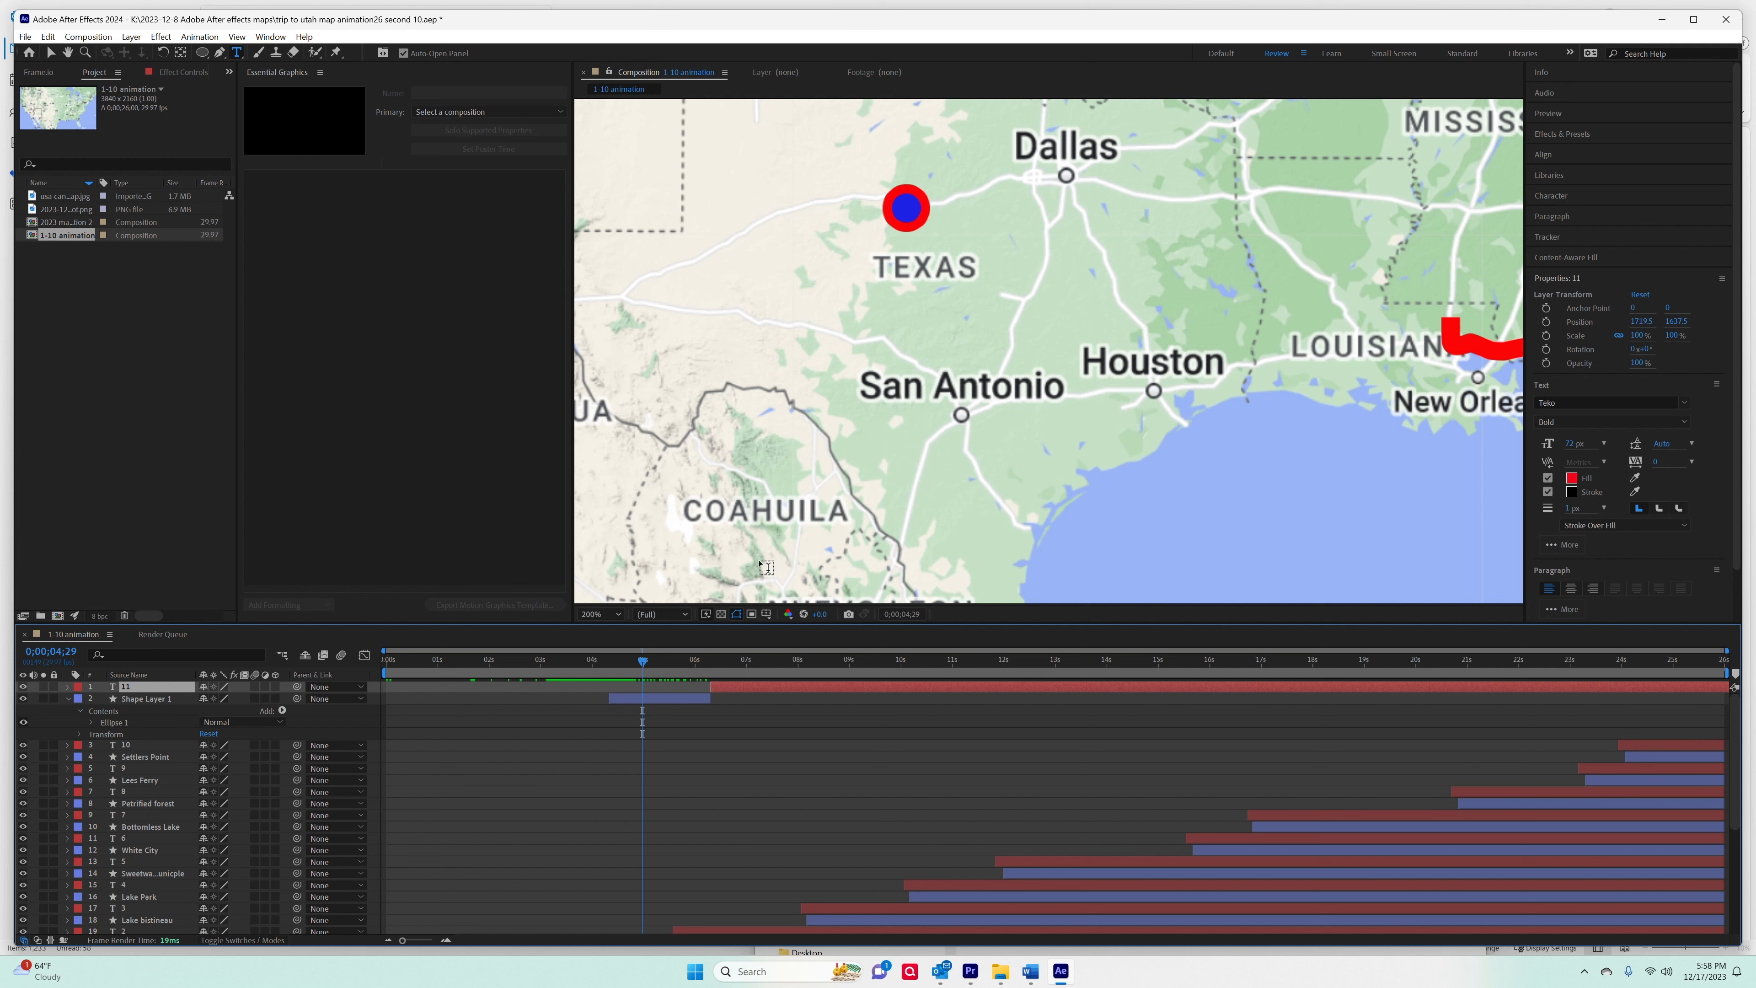
{"action": "left_click_drag", "start_coordinate": [642, 665], "coordinate": [869, 698]}
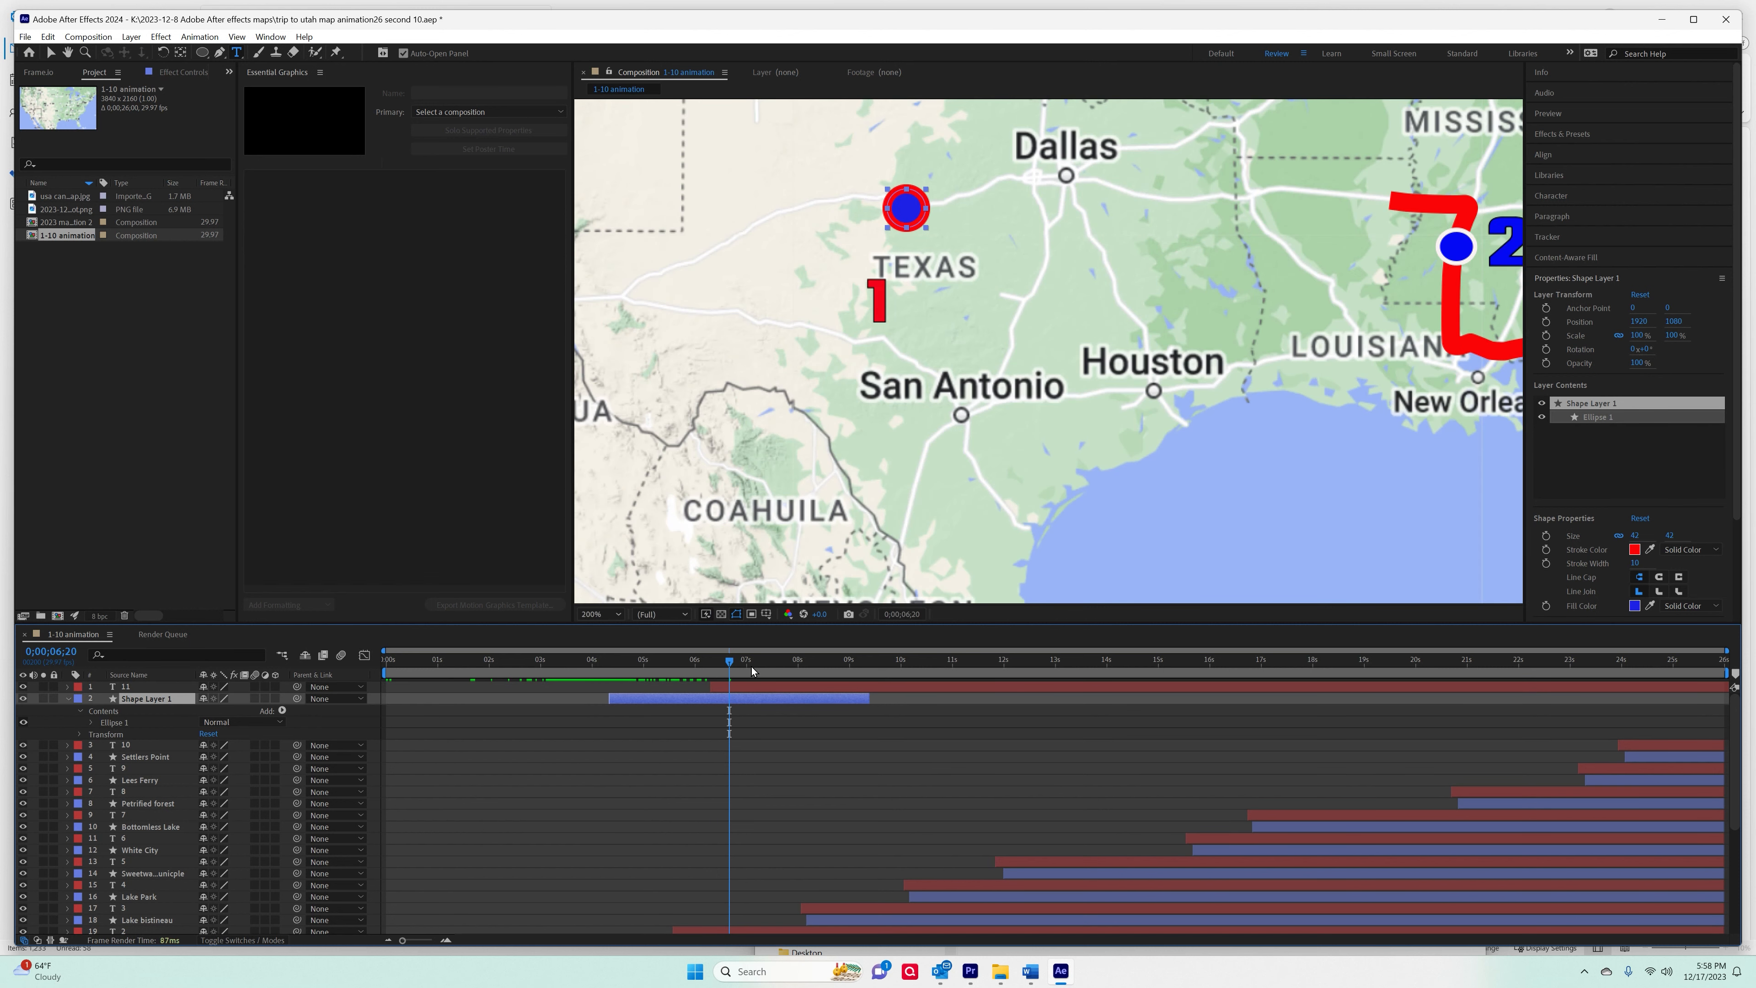
{"action": "left_click_drag", "start_coordinate": [722, 658], "coordinate": [824, 687]}
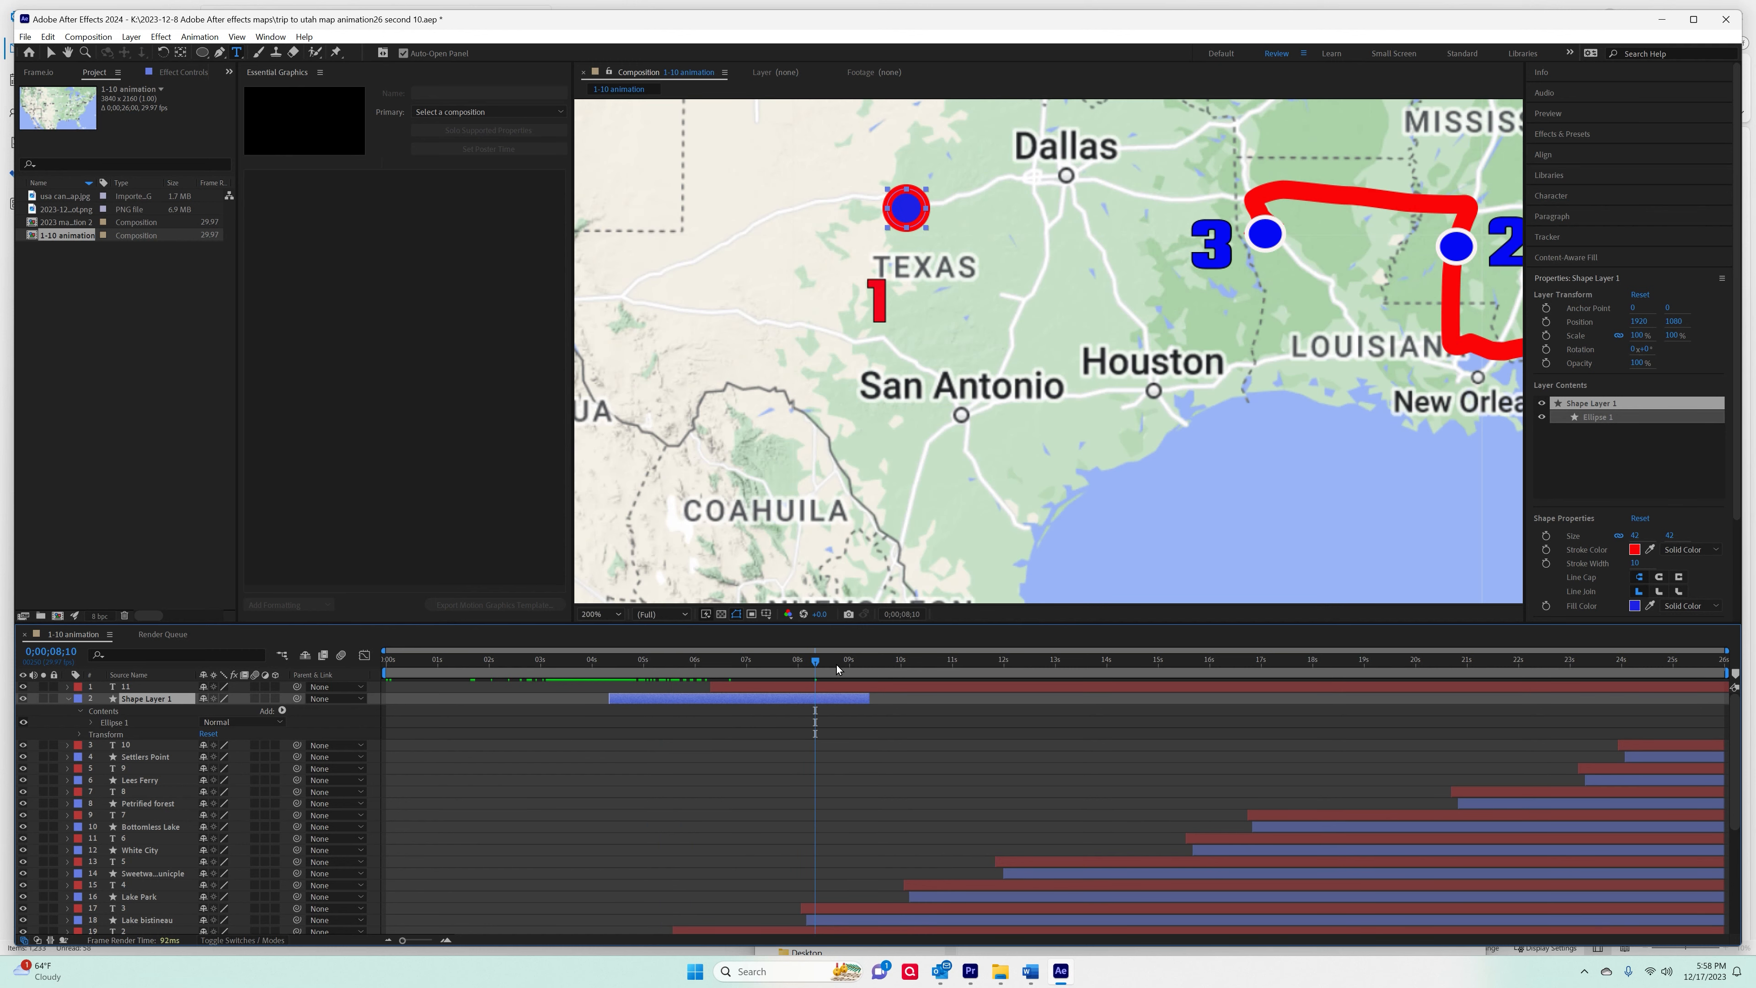
{"action": "left_click_drag", "start_coordinate": [820, 661], "coordinate": [582, 672]}
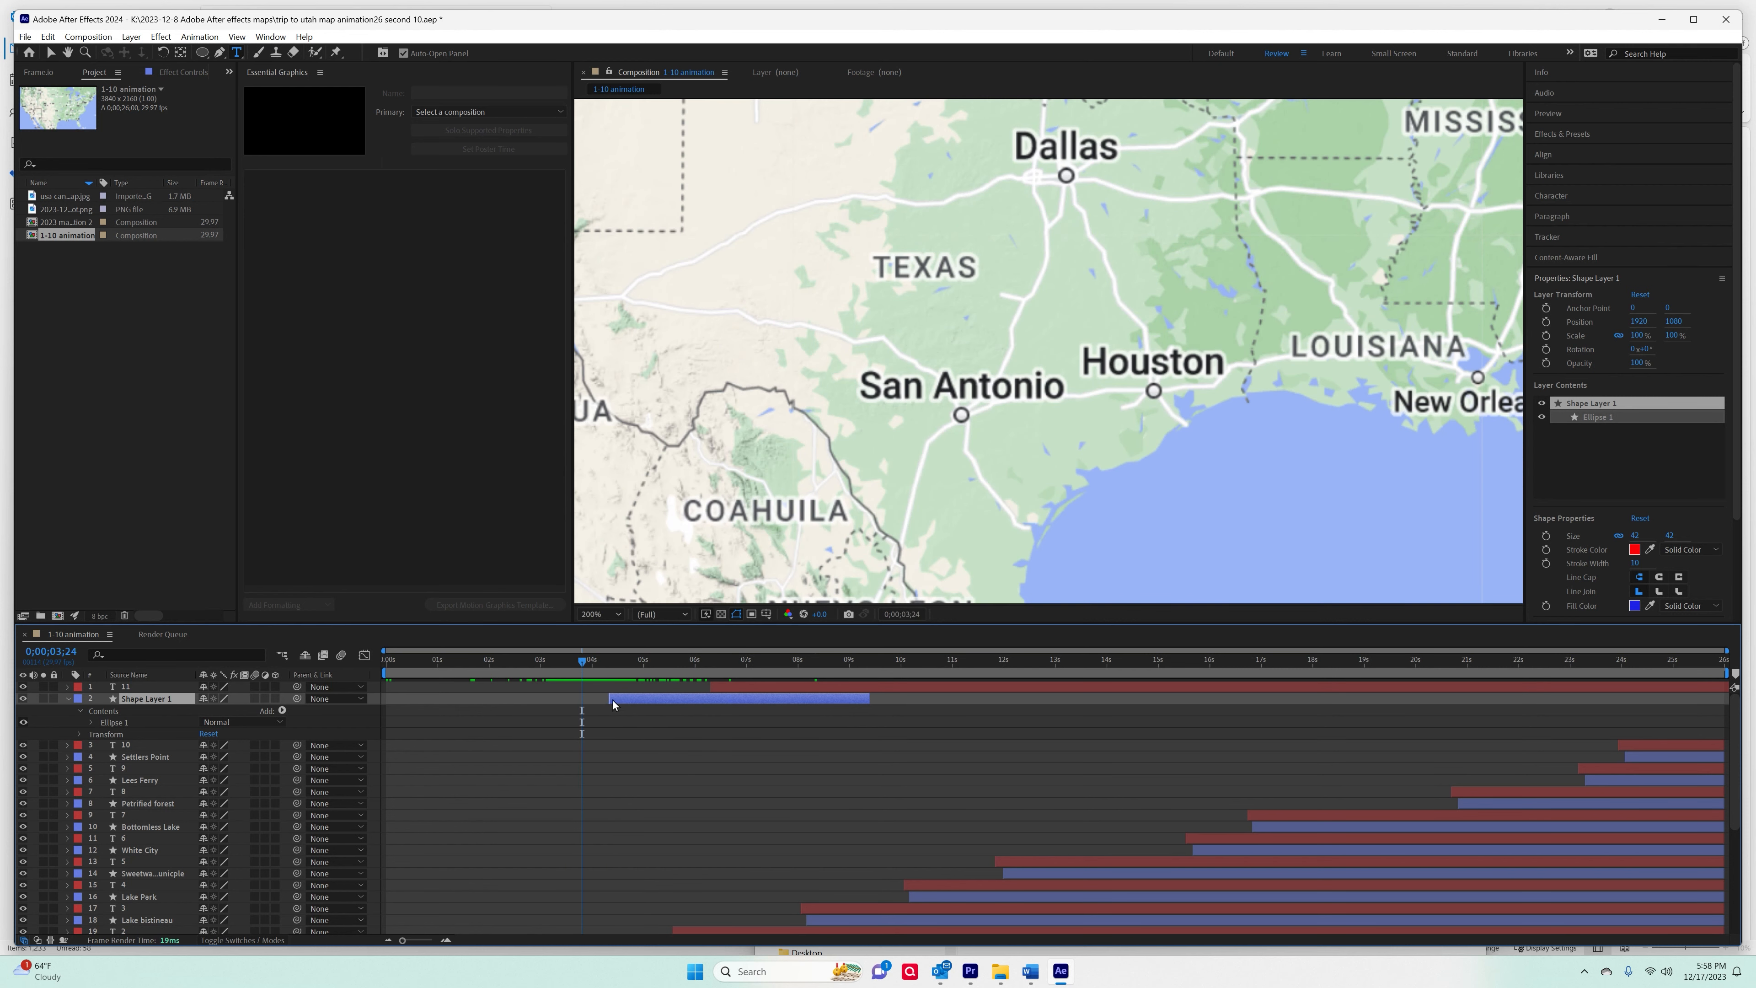
{"action": "left_click_drag", "start_coordinate": [604, 698], "coordinate": [711, 698]}
Expand Shape Layer 1's transform properties and preview the circle and number appearing on the map.
{"action": "left_click", "coordinate": [166, 691]}
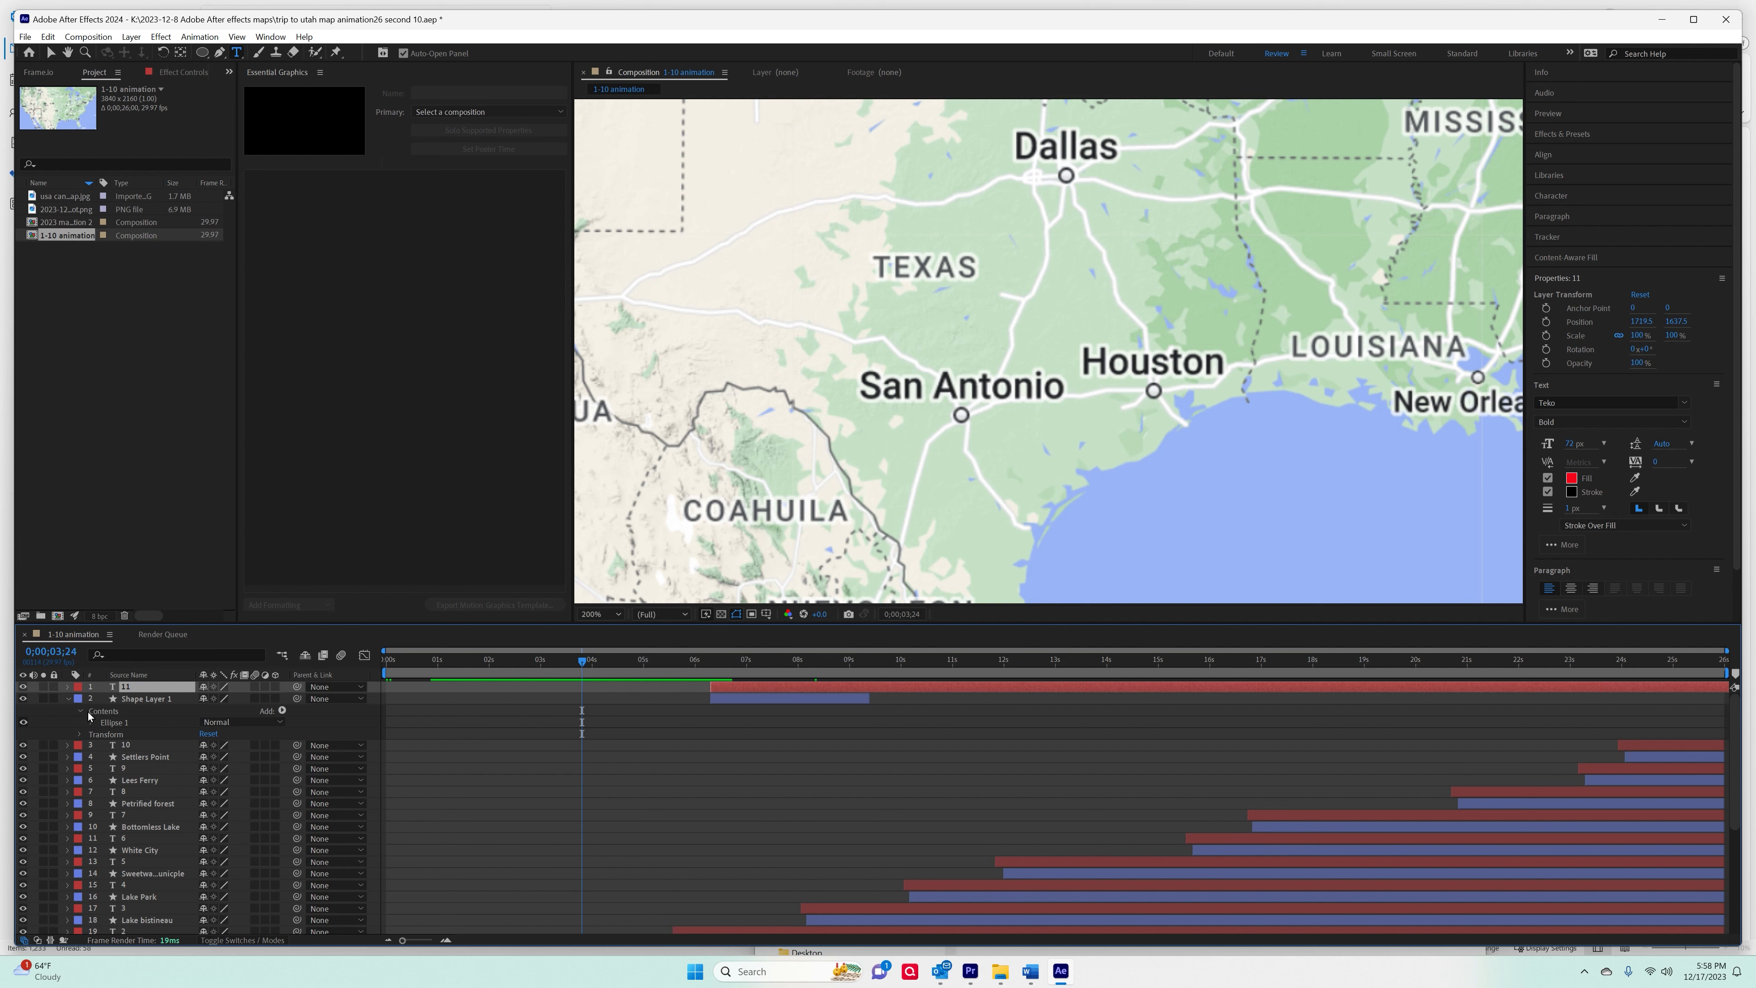
{"action": "left_click", "coordinate": [81, 734]}
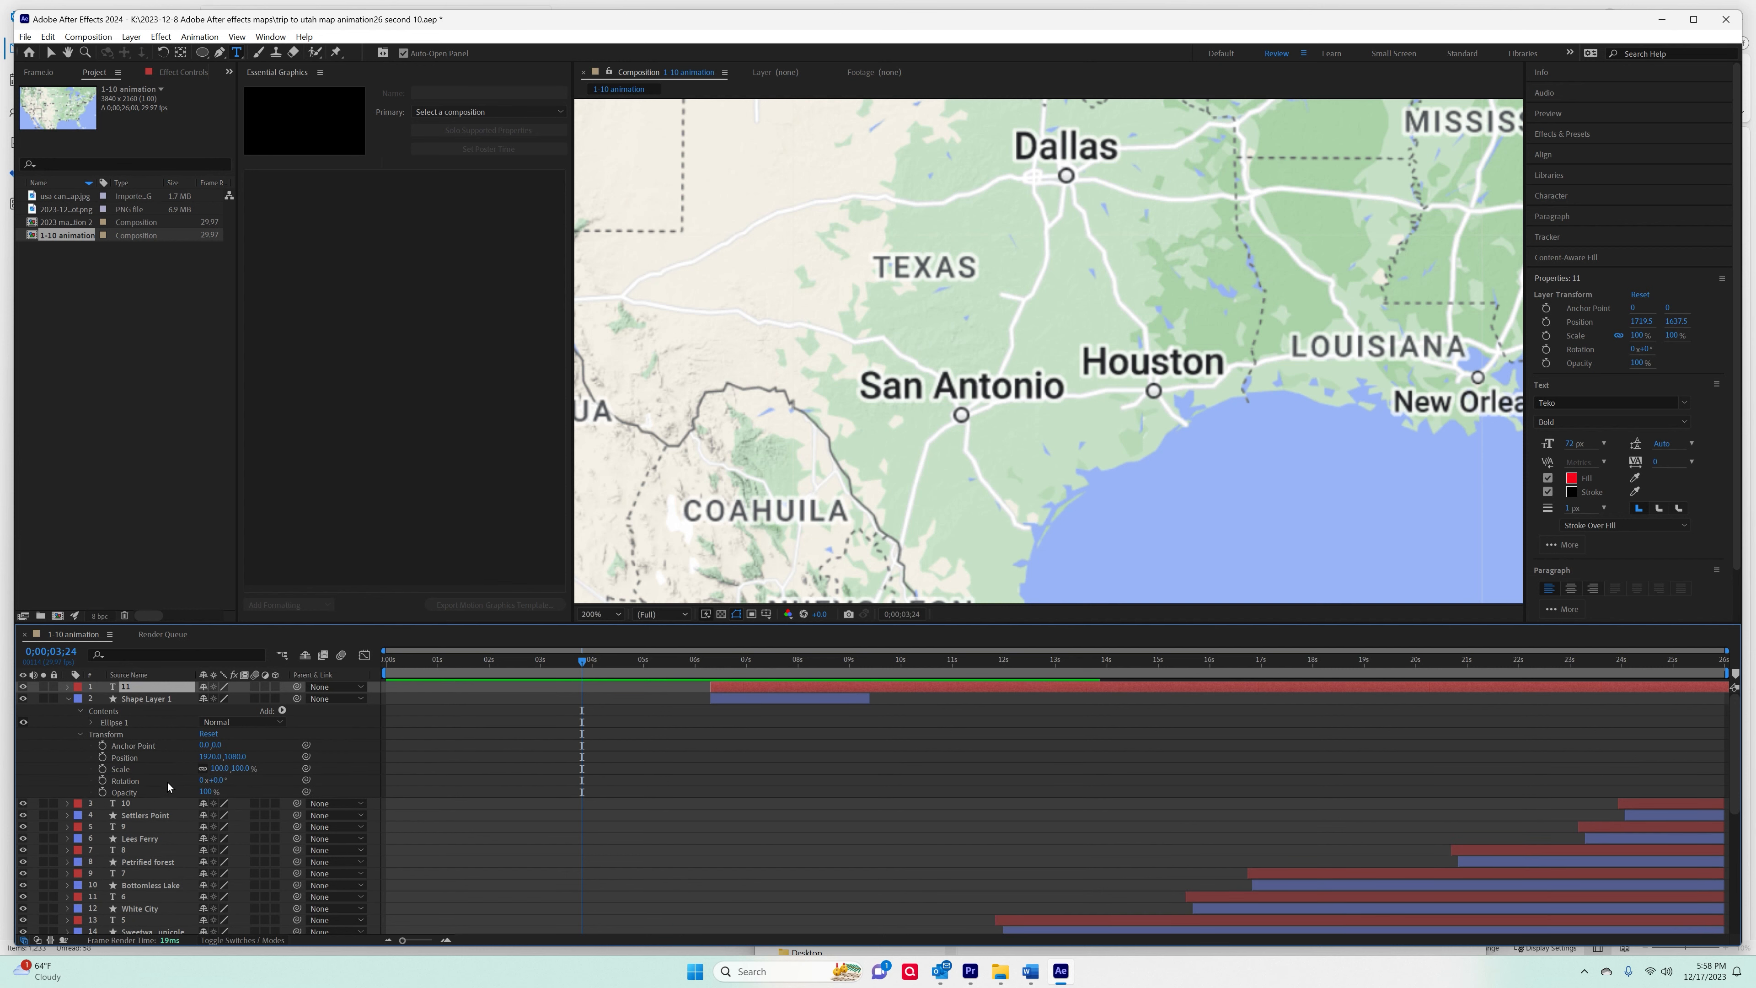
{"action": "key", "text": "space"}
{"action": "key", "text": "space"}
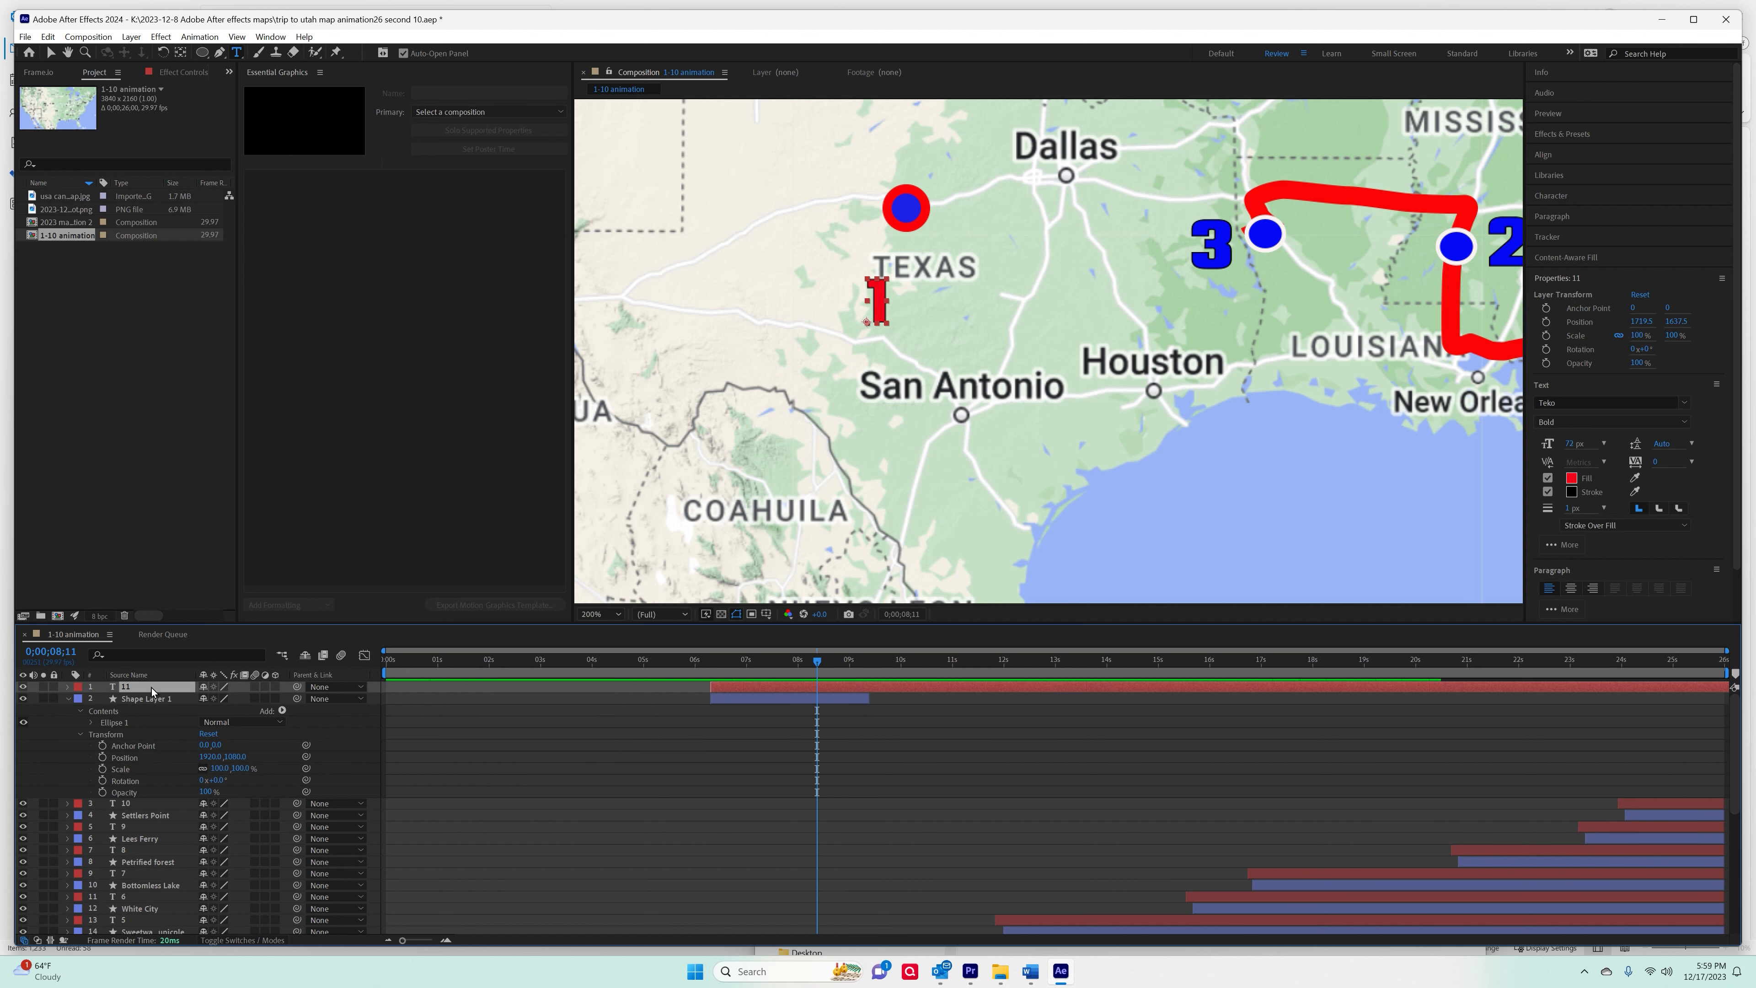
Delete text layer 11 and Shape Layer 1 from the 1-10 animation composition.
{"action": "key", "text": "Delete"}
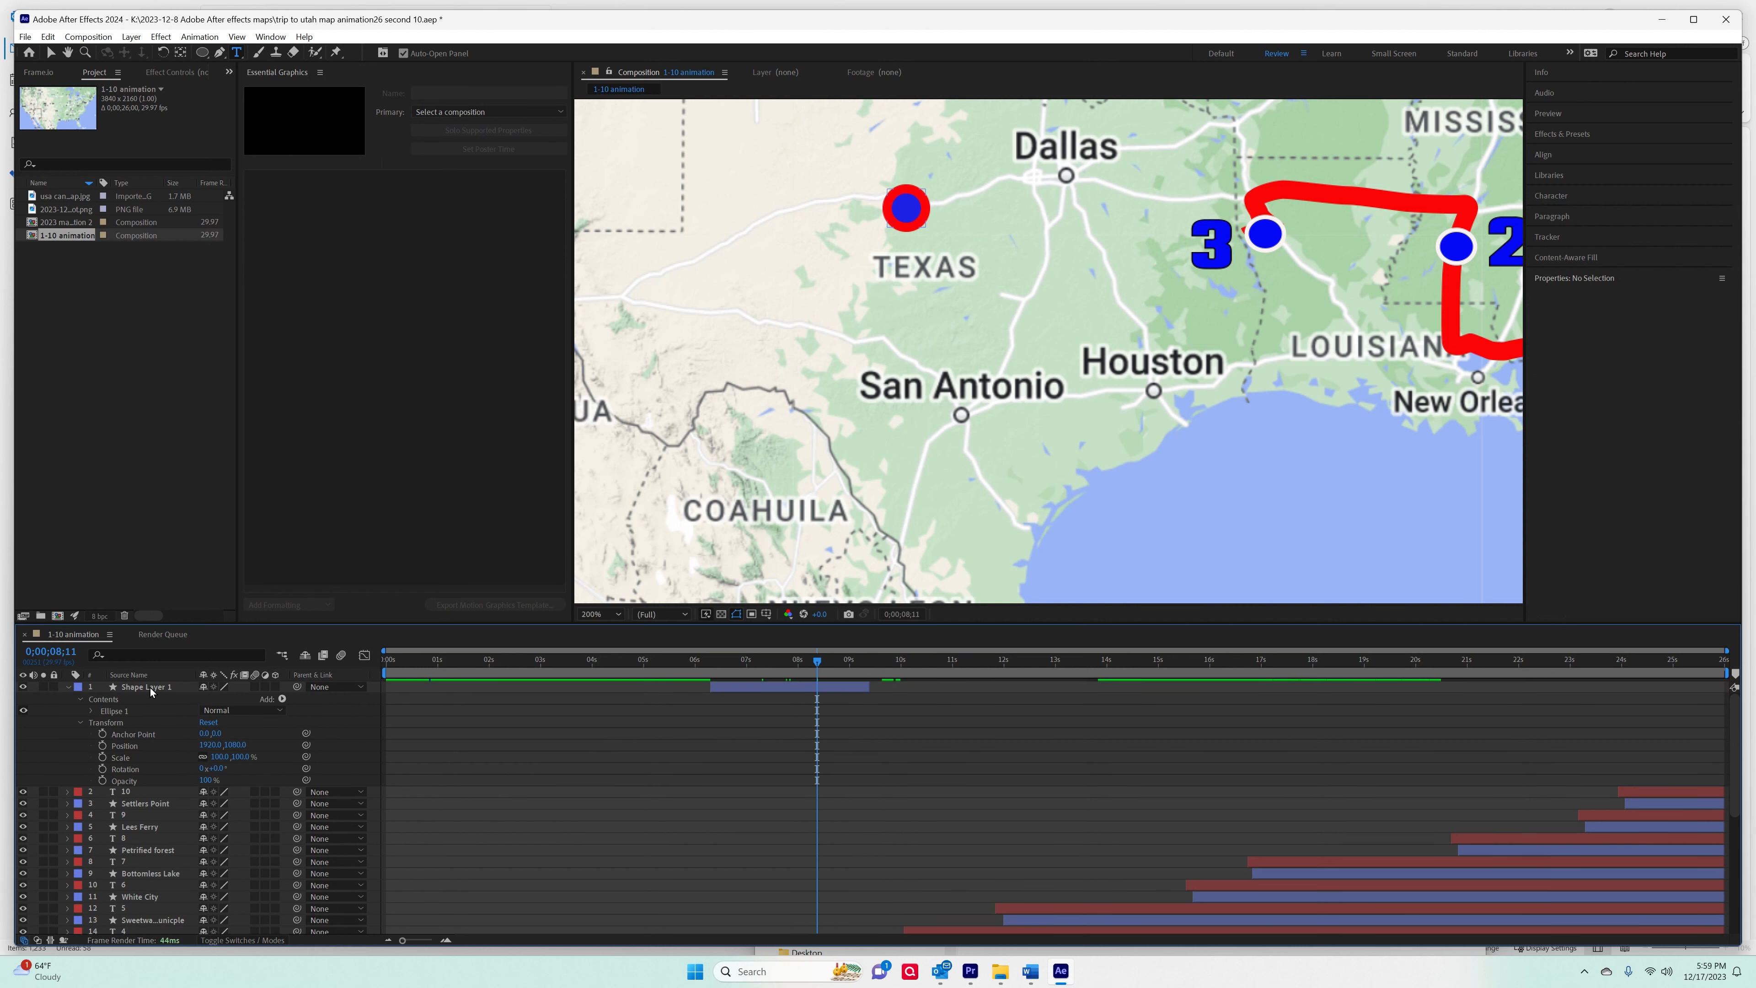
{"action": "left_click", "coordinate": [149, 688]}
{"action": "key", "text": "Delete"}
Play the 1-10 animation from the start with the whole US map in view, stopping at 5:27.
{"action": "key", "text": "Home"}
{"action": "scroll", "coordinate": [945, 422], "scroll_direction": "down", "scroll_amount": 6}
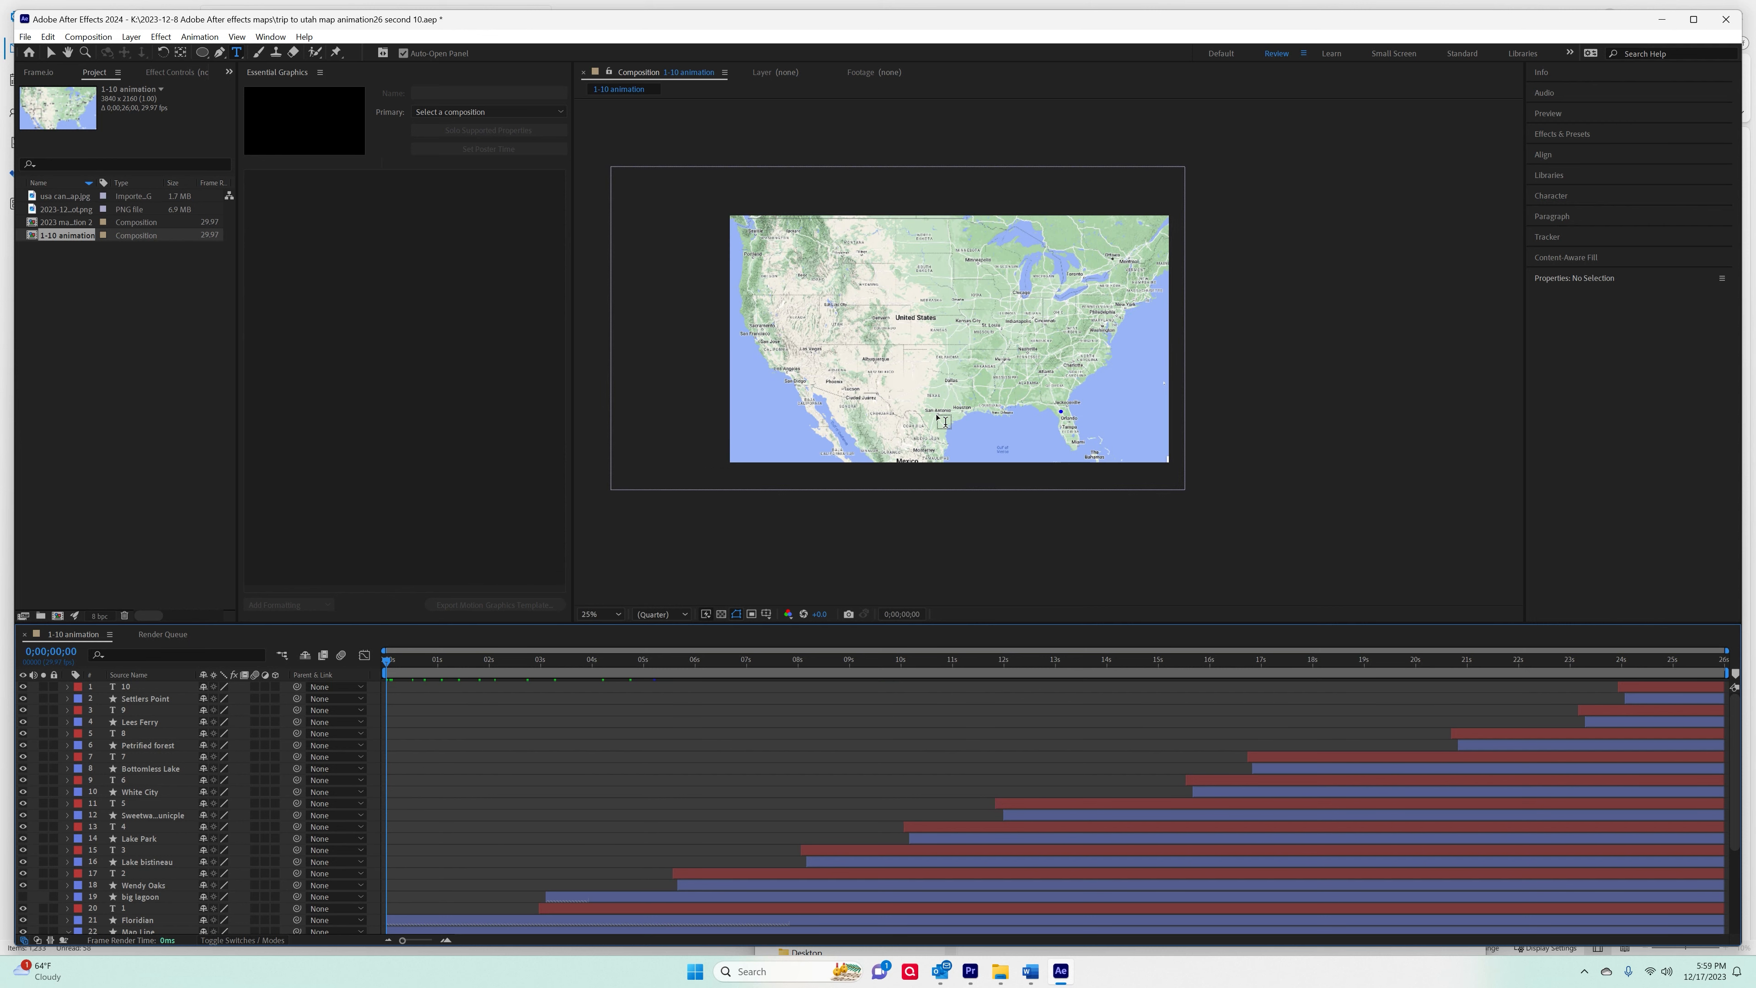
{"action": "scroll", "coordinate": [945, 422], "scroll_direction": "up", "scroll_amount": 2}
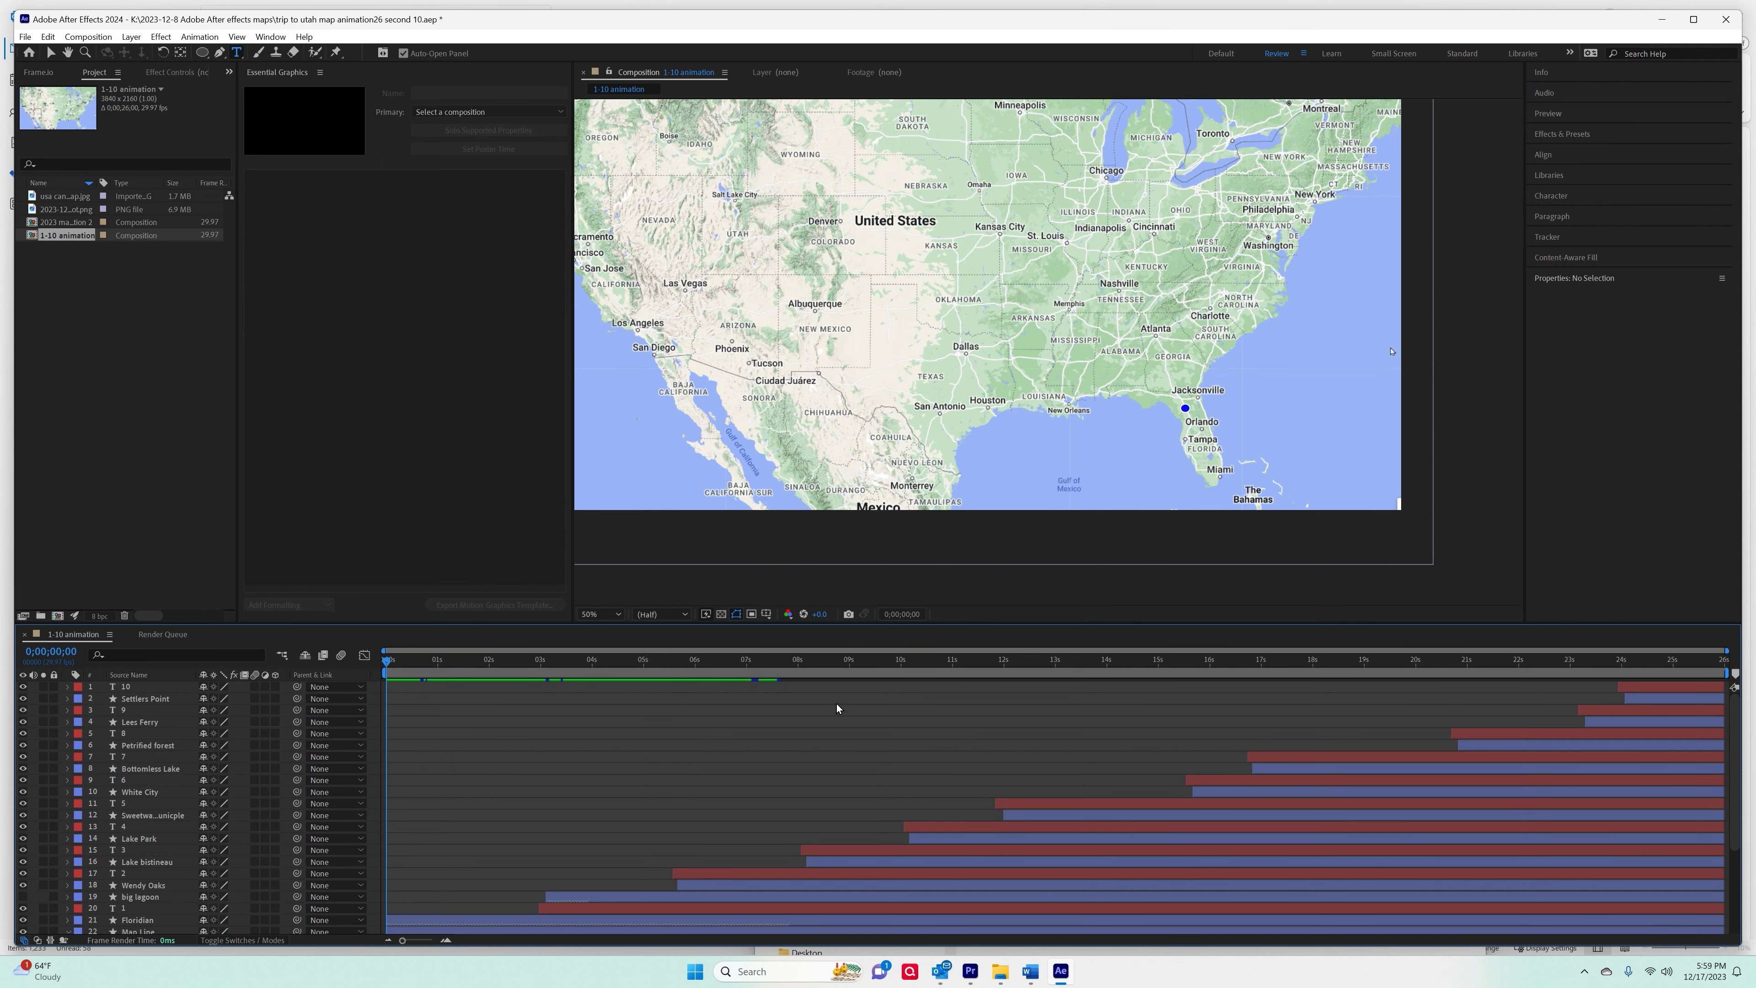
{"action": "key", "text": "space"}
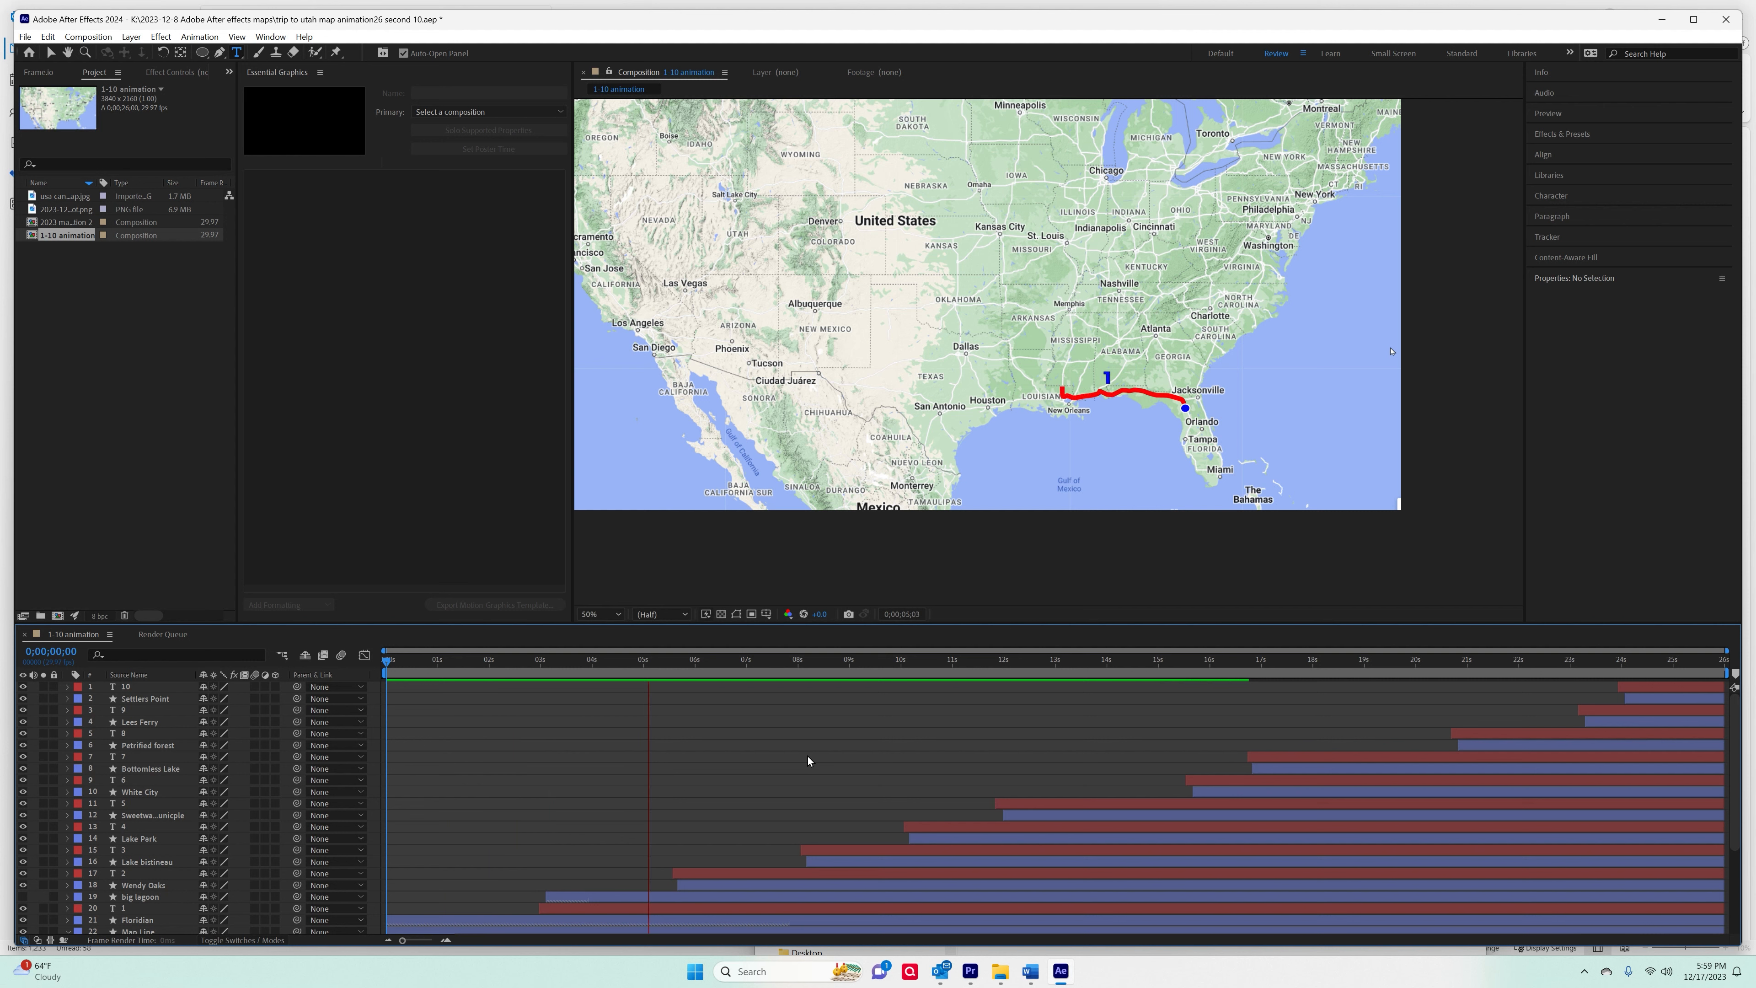
{"action": "key", "text": "space"}
{"action": "key", "text": "ctrl+t"}
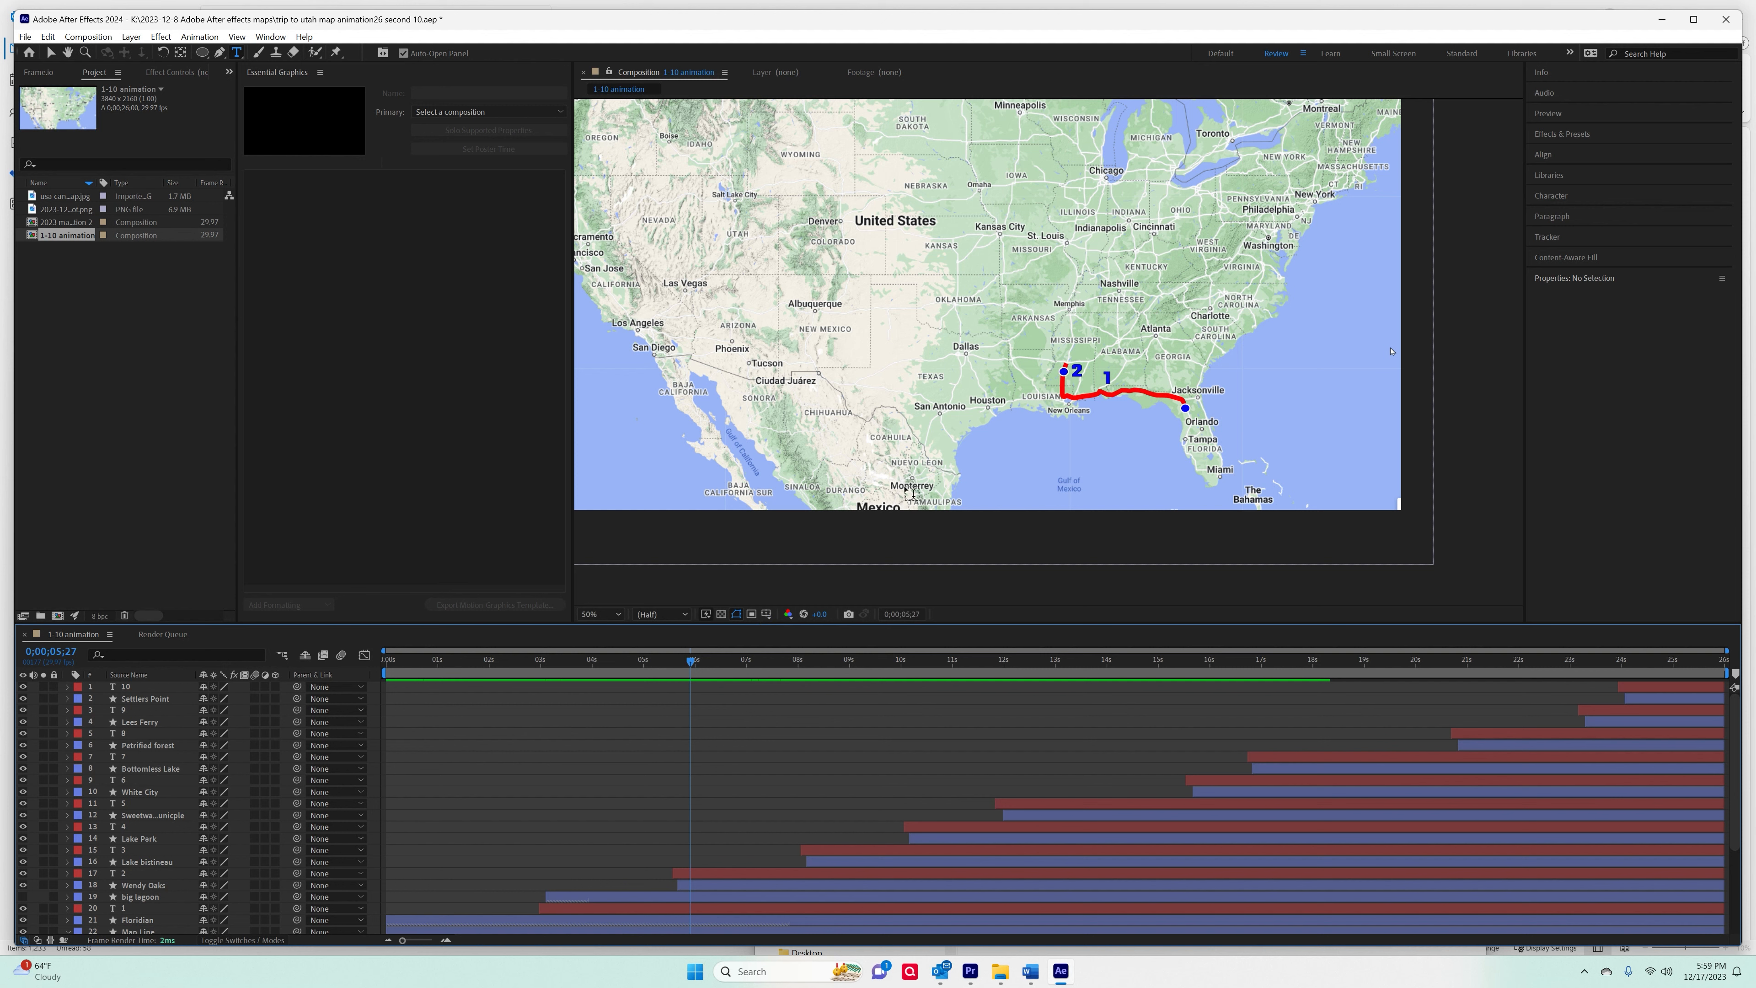
Review the 1-10 animation composition's settings, including its duration, and accept them as they are.
{"action": "left_click", "coordinate": [107, 40]}
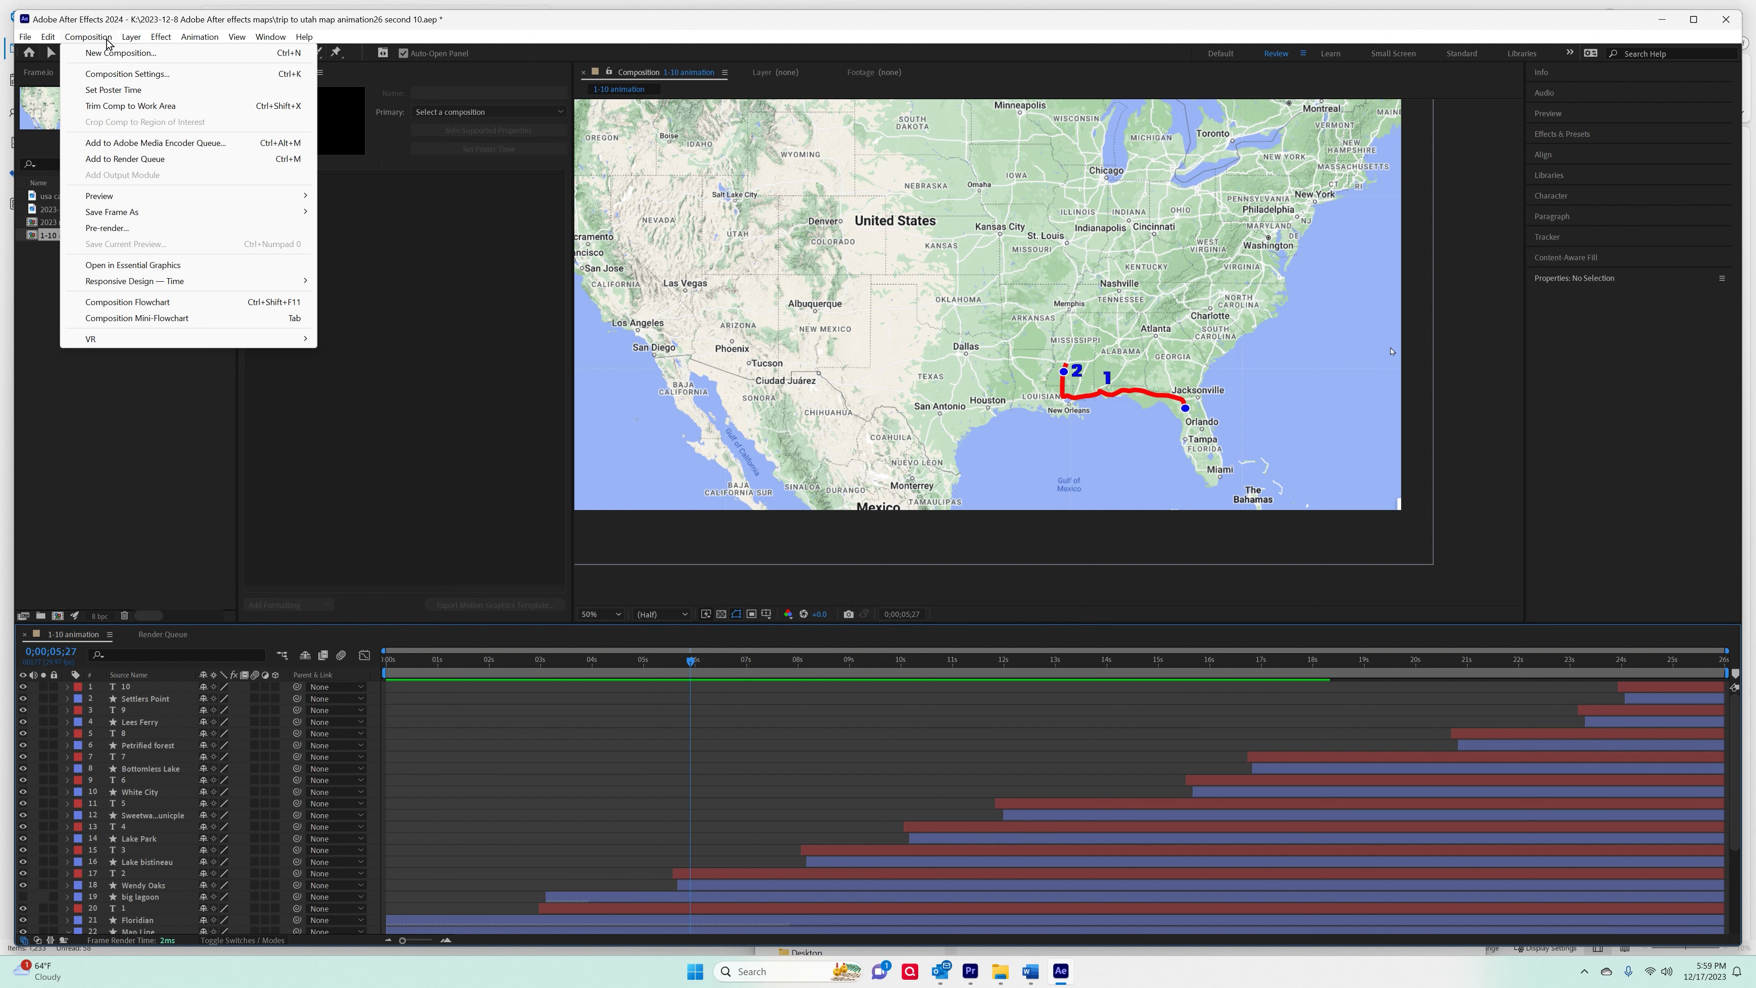
{"action": "left_click", "coordinate": [115, 74]}
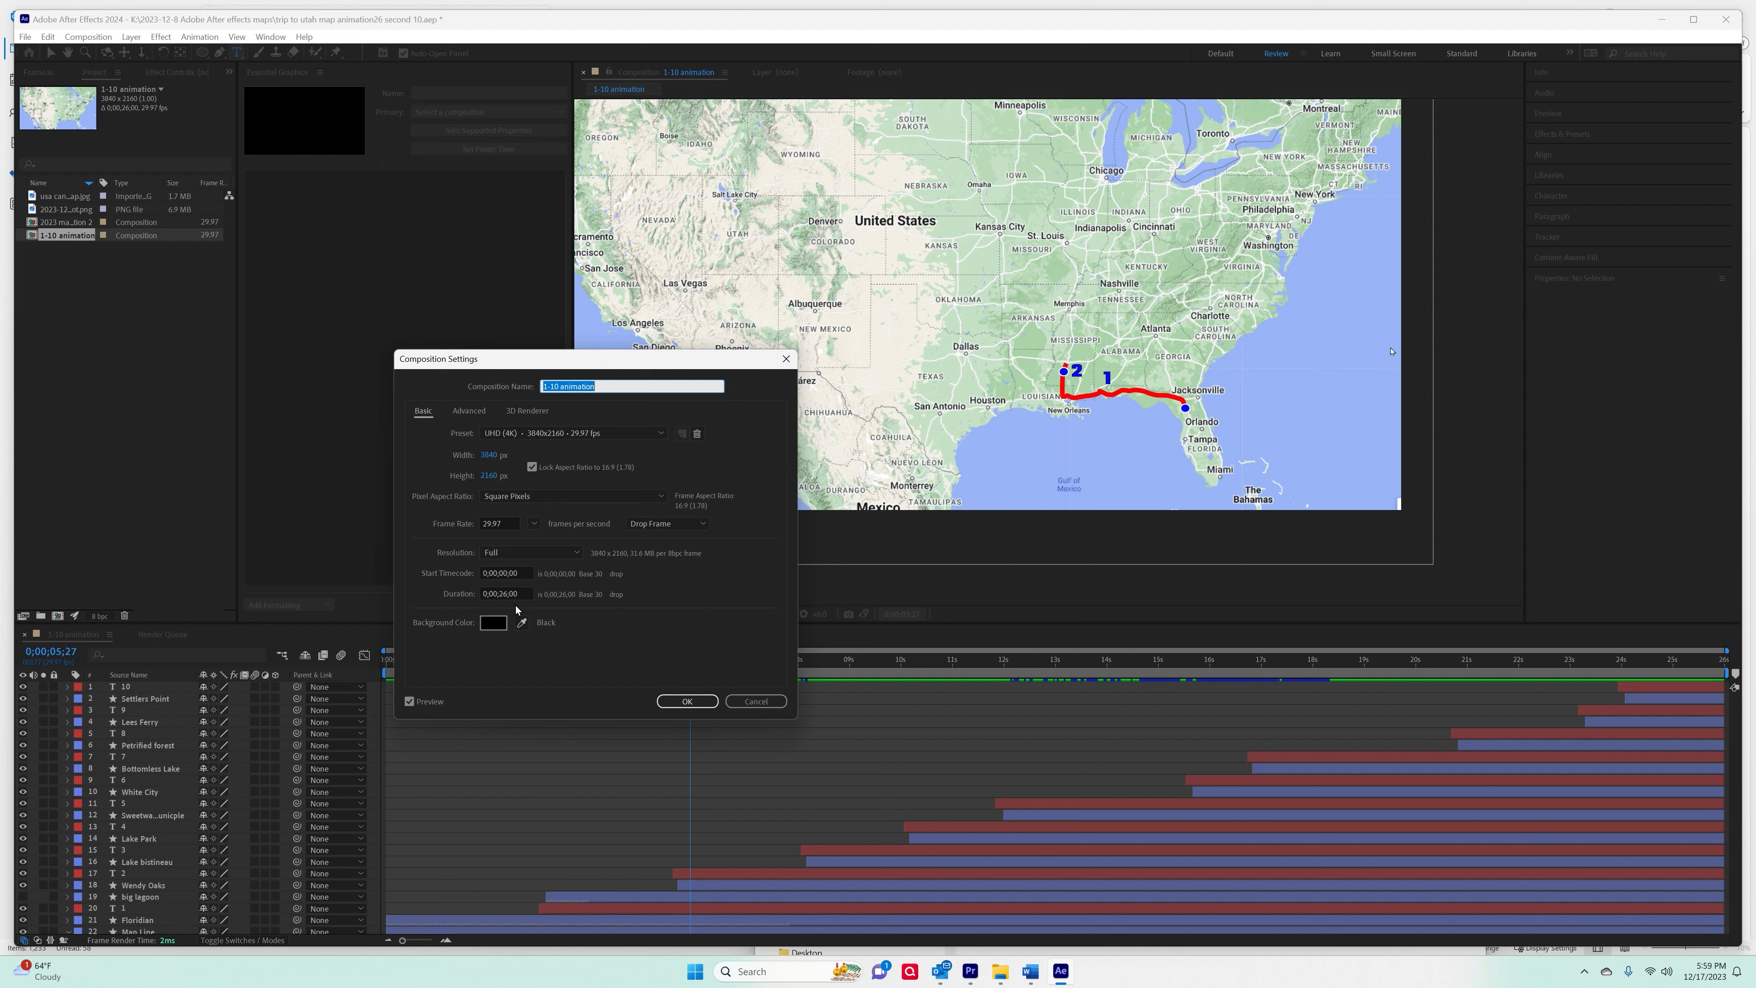
{"action": "left_click", "coordinate": [687, 701]}
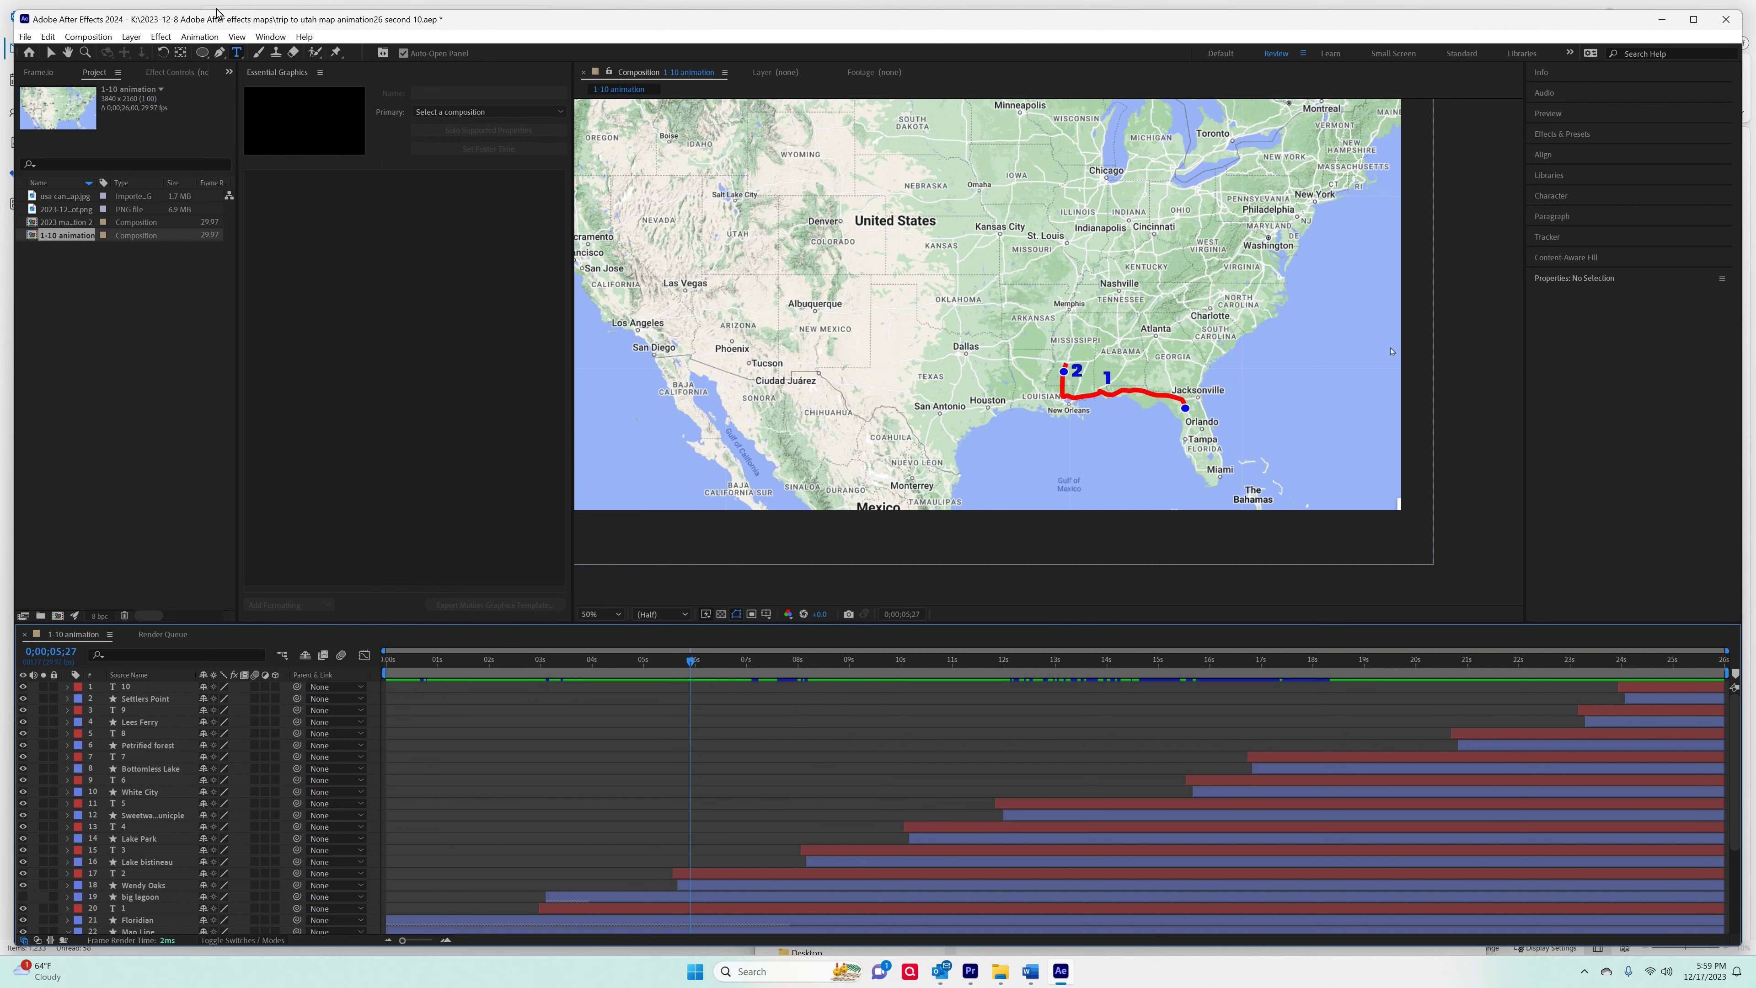
Save the project and open the recent project trip to utah map animation.aep.
{"action": "left_click", "coordinate": [27, 38]}
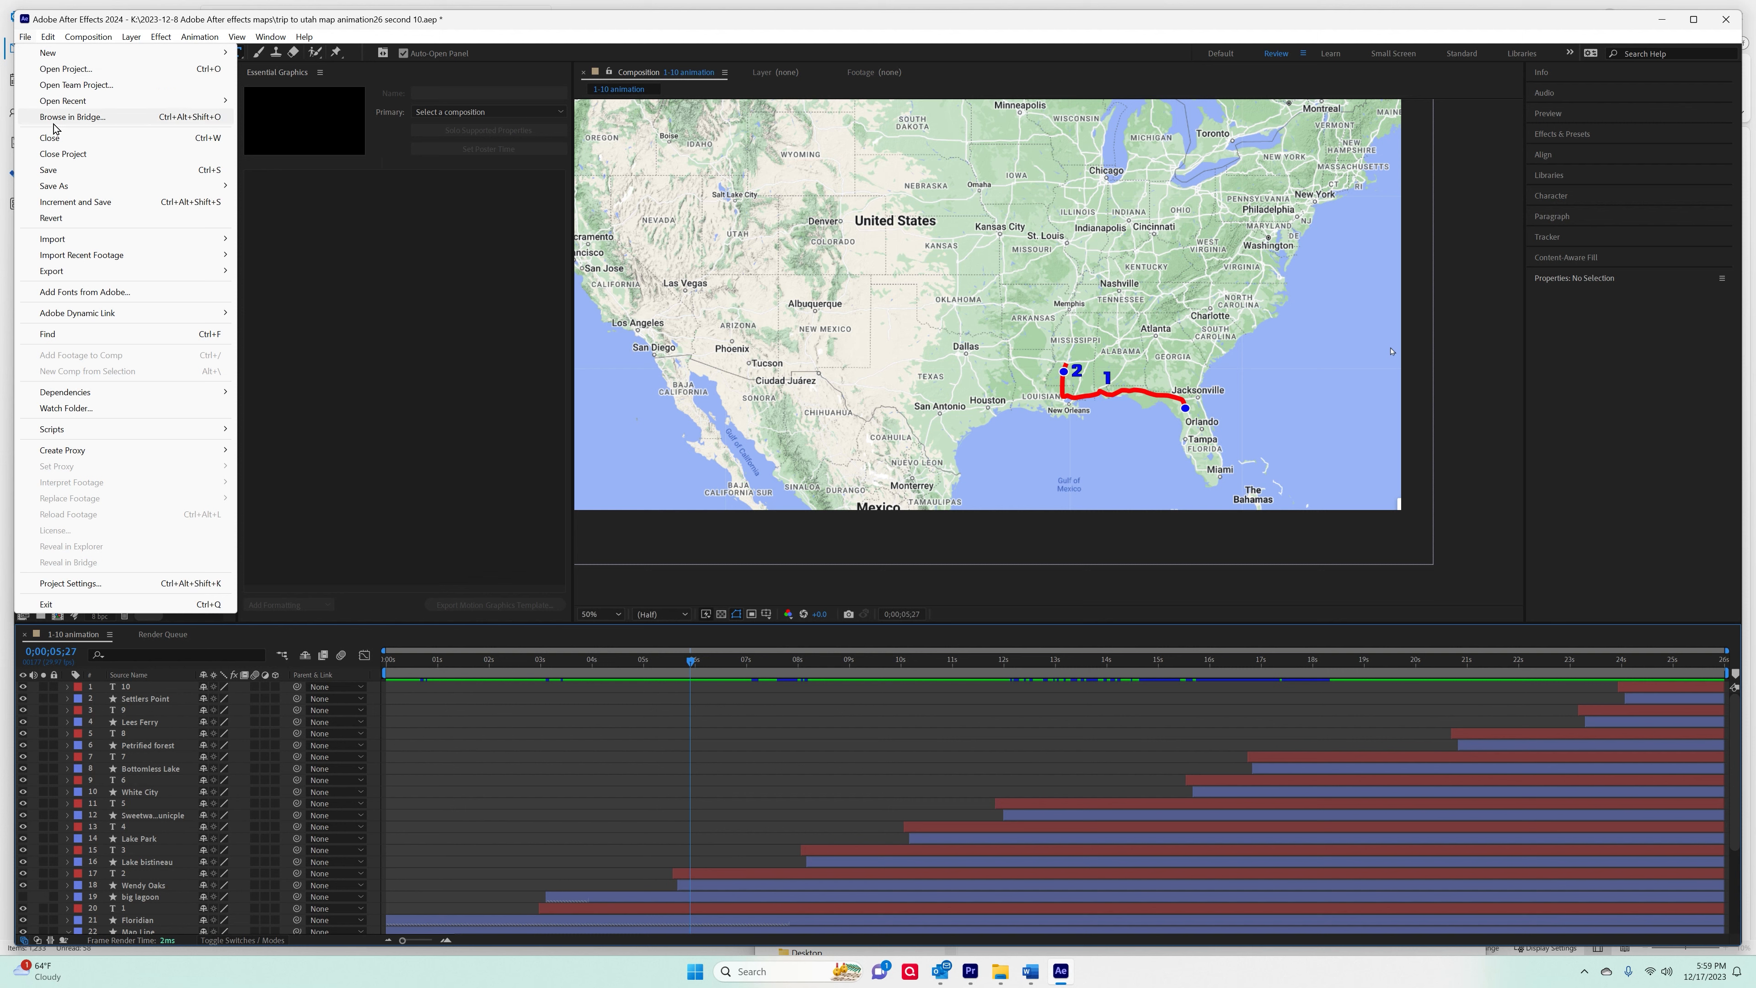
{"action": "left_click", "coordinate": [76, 172]}
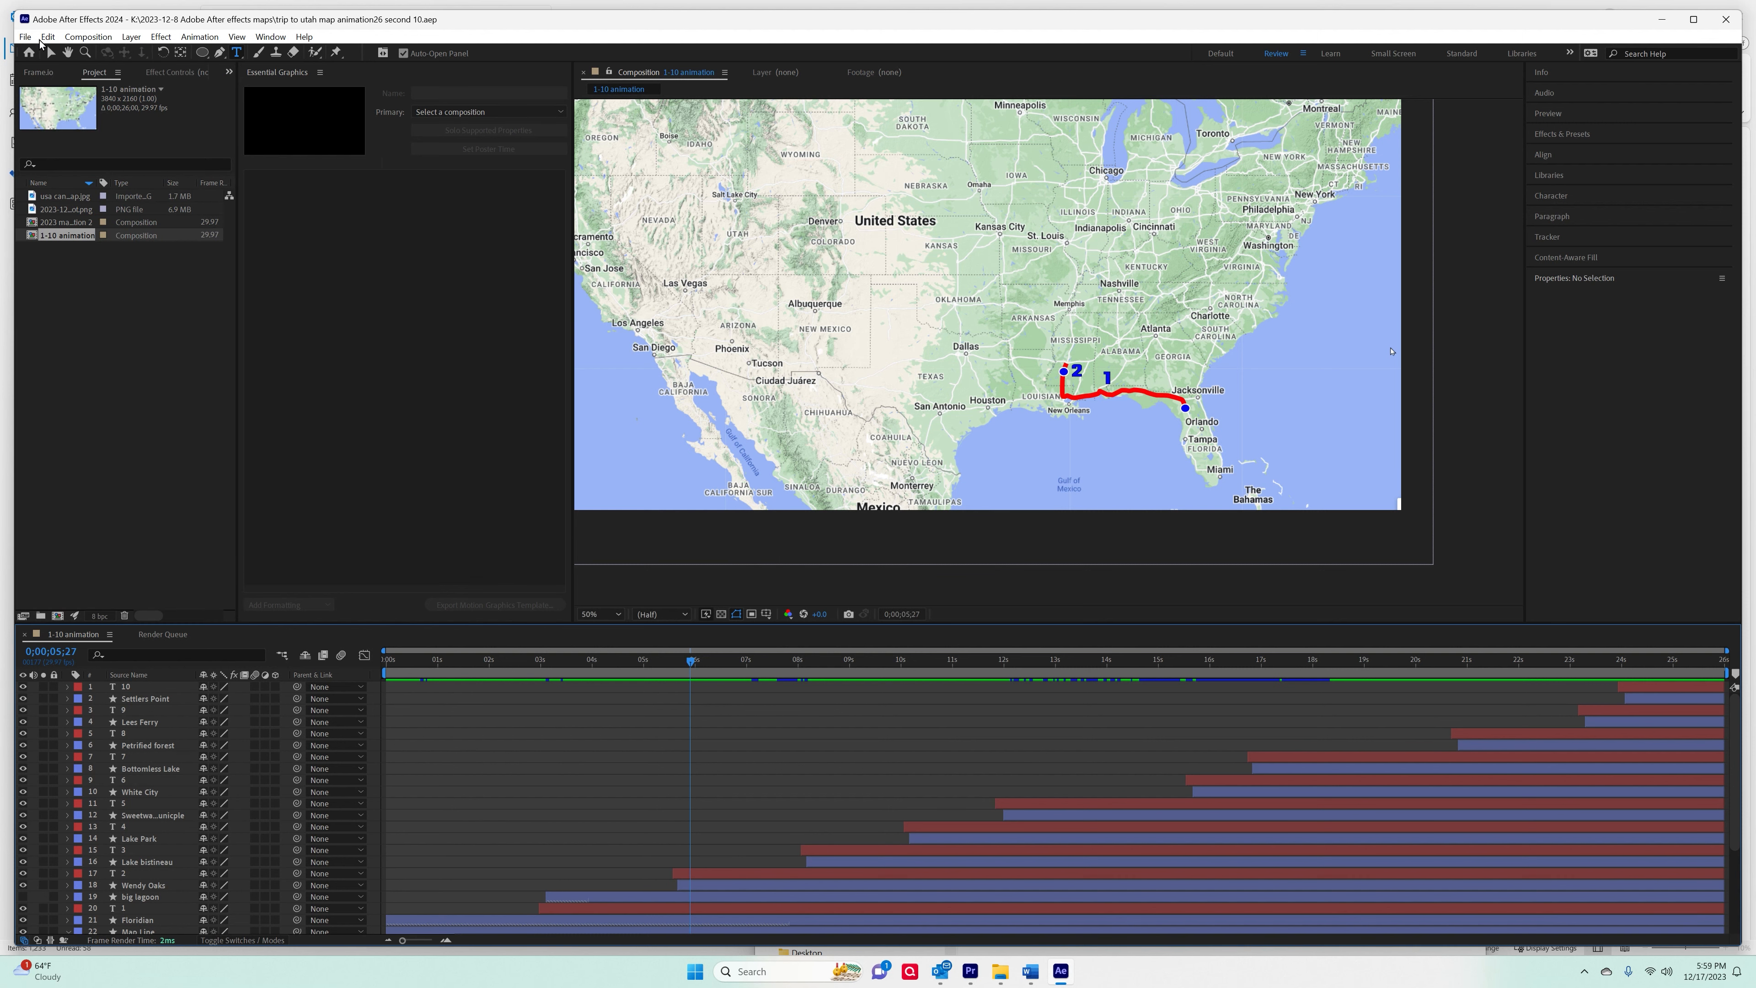
{"action": "left_click", "coordinate": [28, 39]}
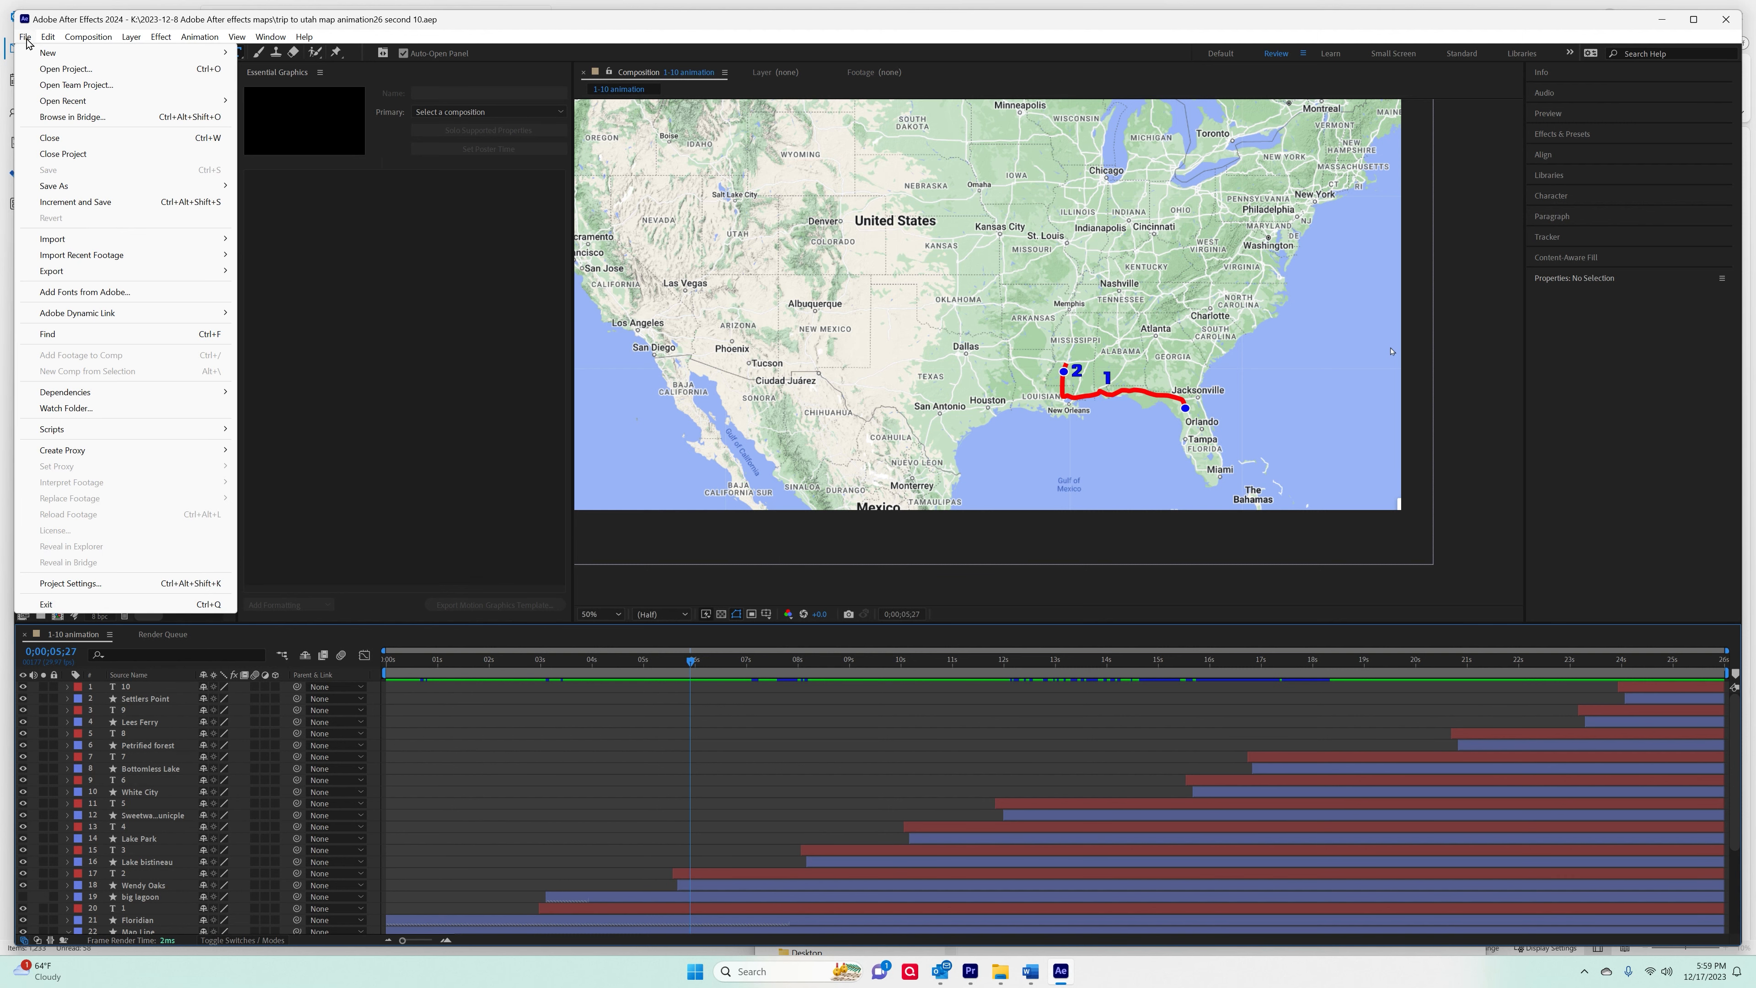
{"action": "mouse_move", "coordinate": [69, 105]}
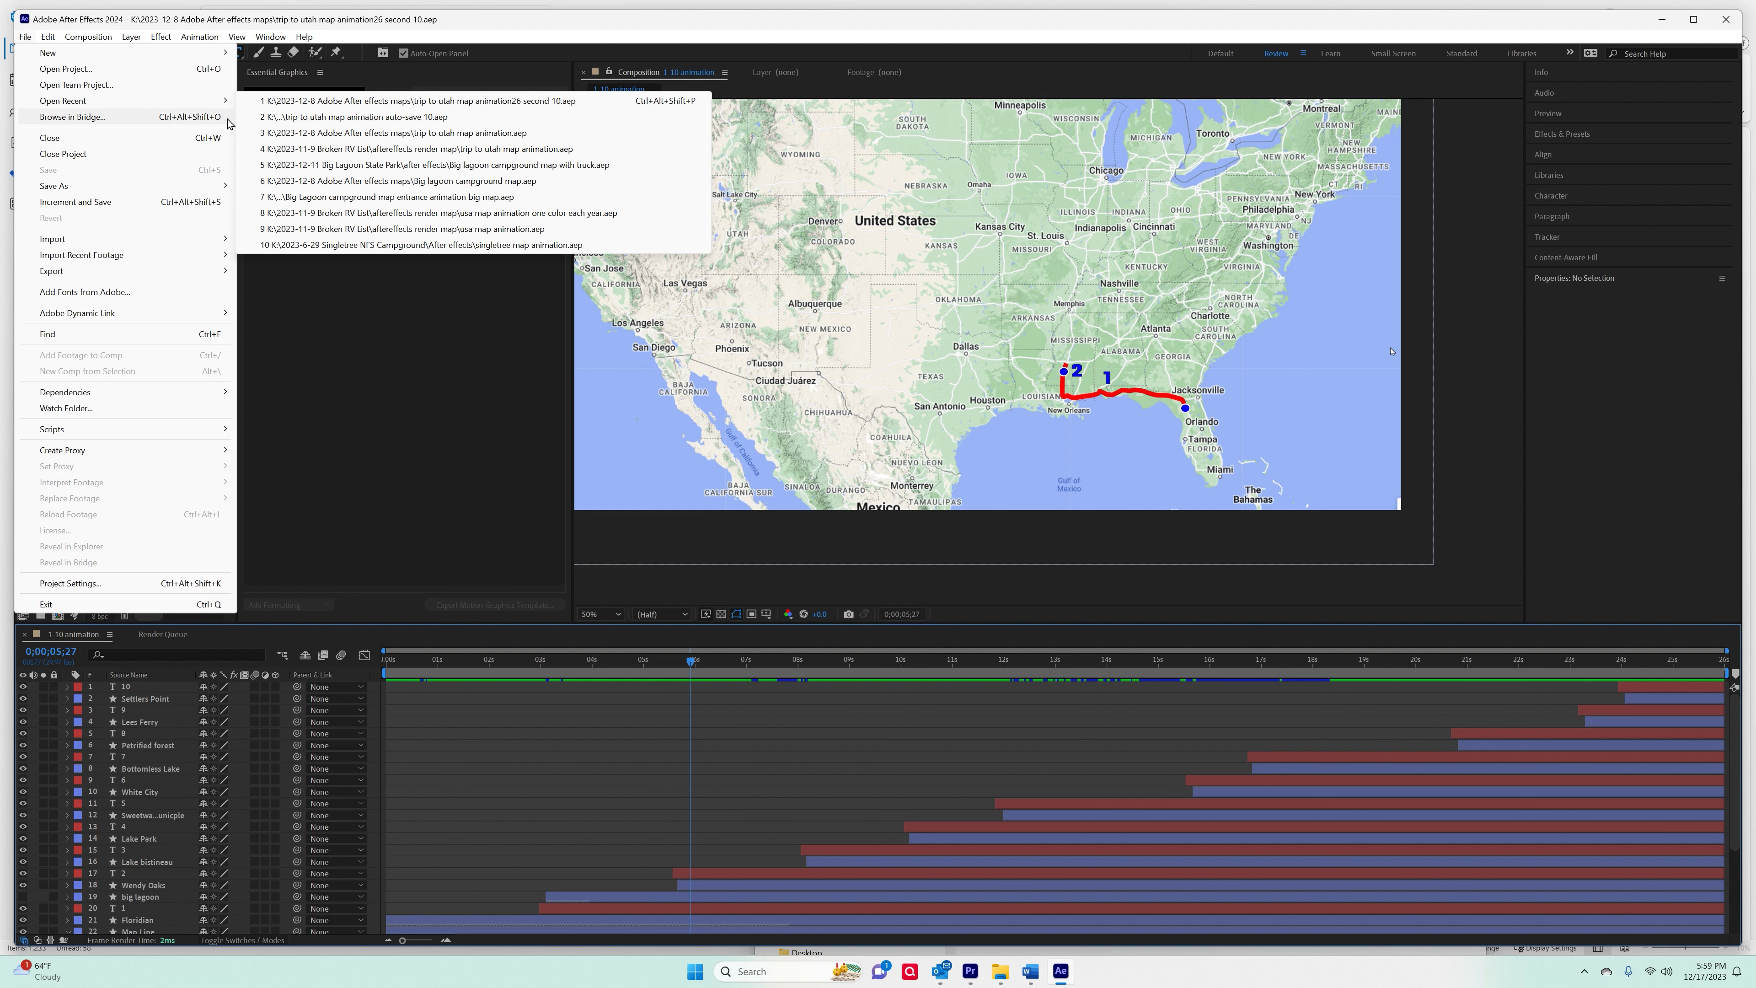
{"action": "left_click", "coordinate": [478, 133]}
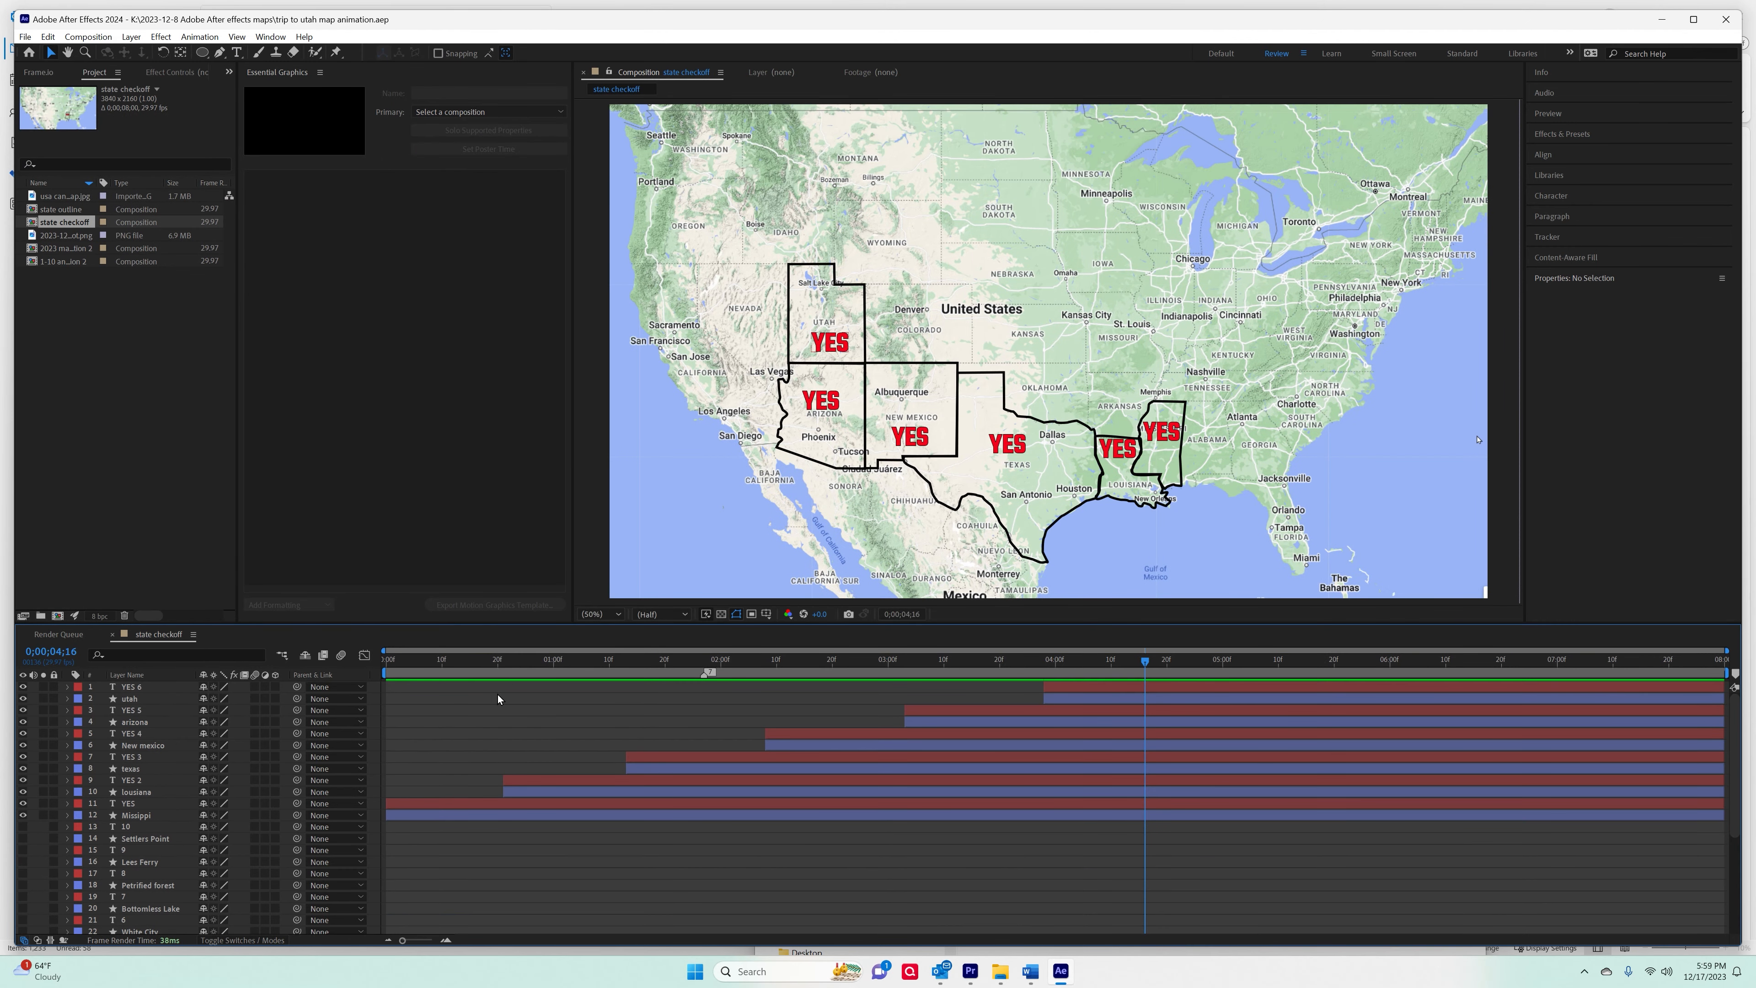
Check the Map Line layer and scrub the state checkoff composition from the start to 4:04 to examine the state outlines appearing.
{"action": "left_click_drag", "start_coordinate": [1127, 678], "coordinate": [339, 678]}
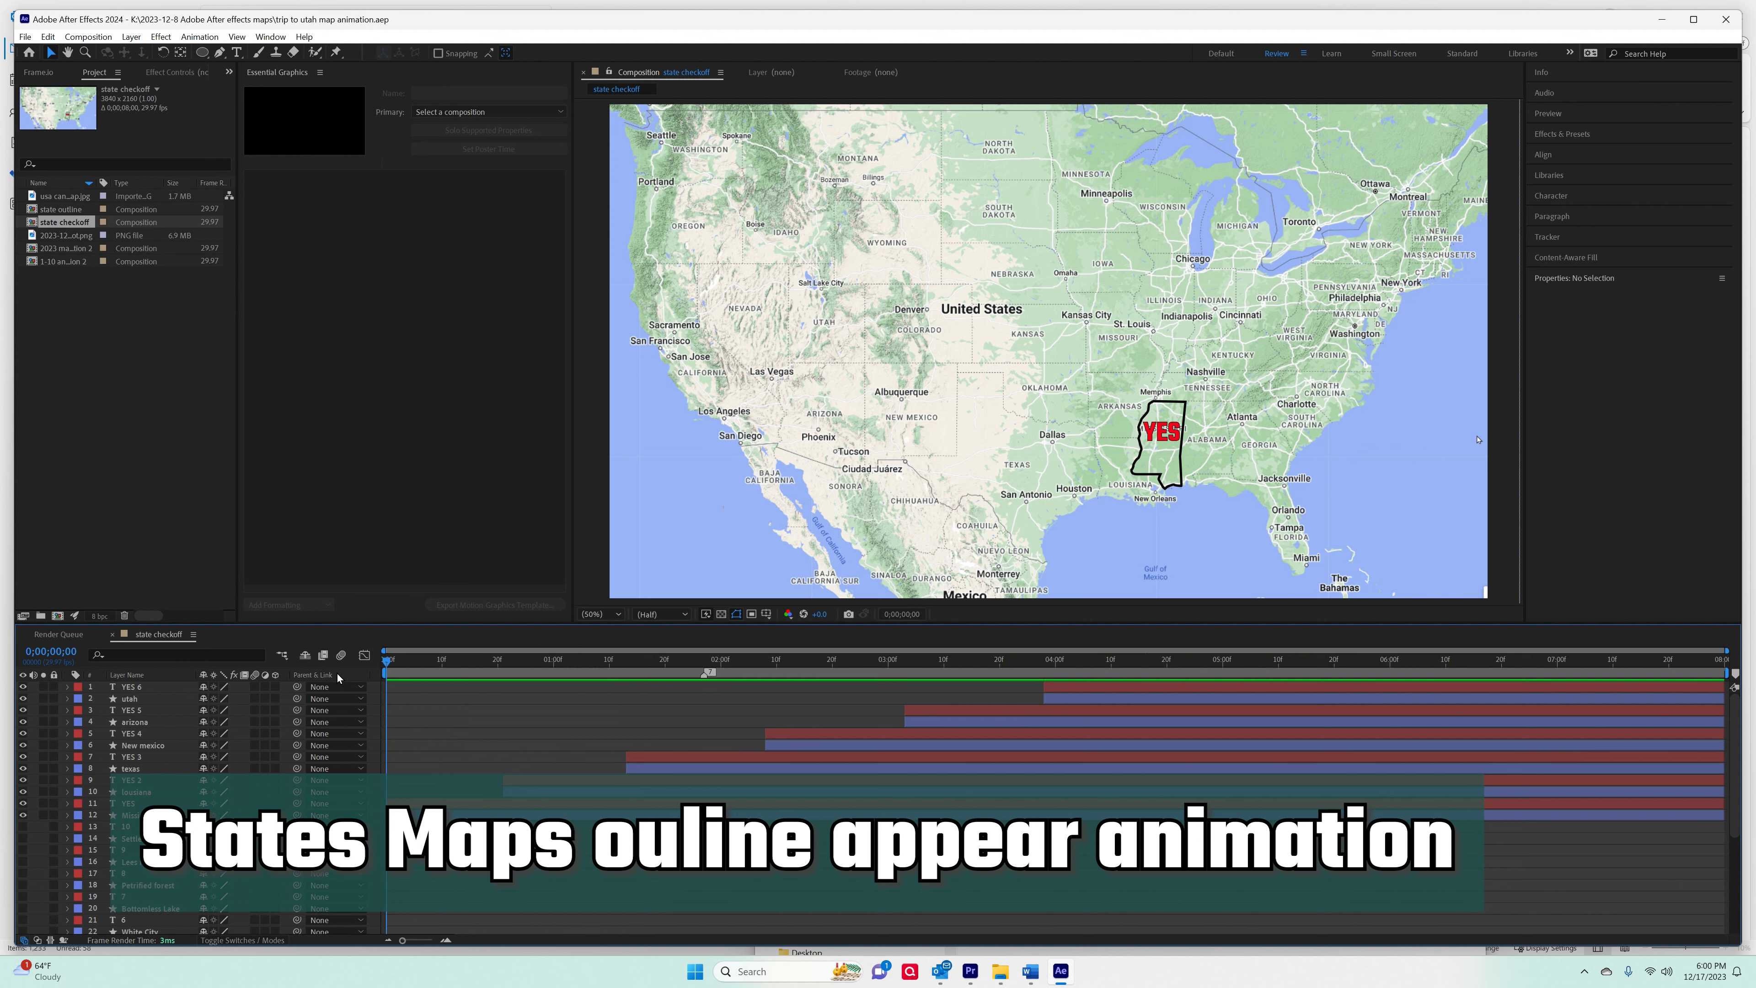
{"action": "scroll", "coordinate": [159, 872], "scroll_direction": "down", "scroll_amount": 5}
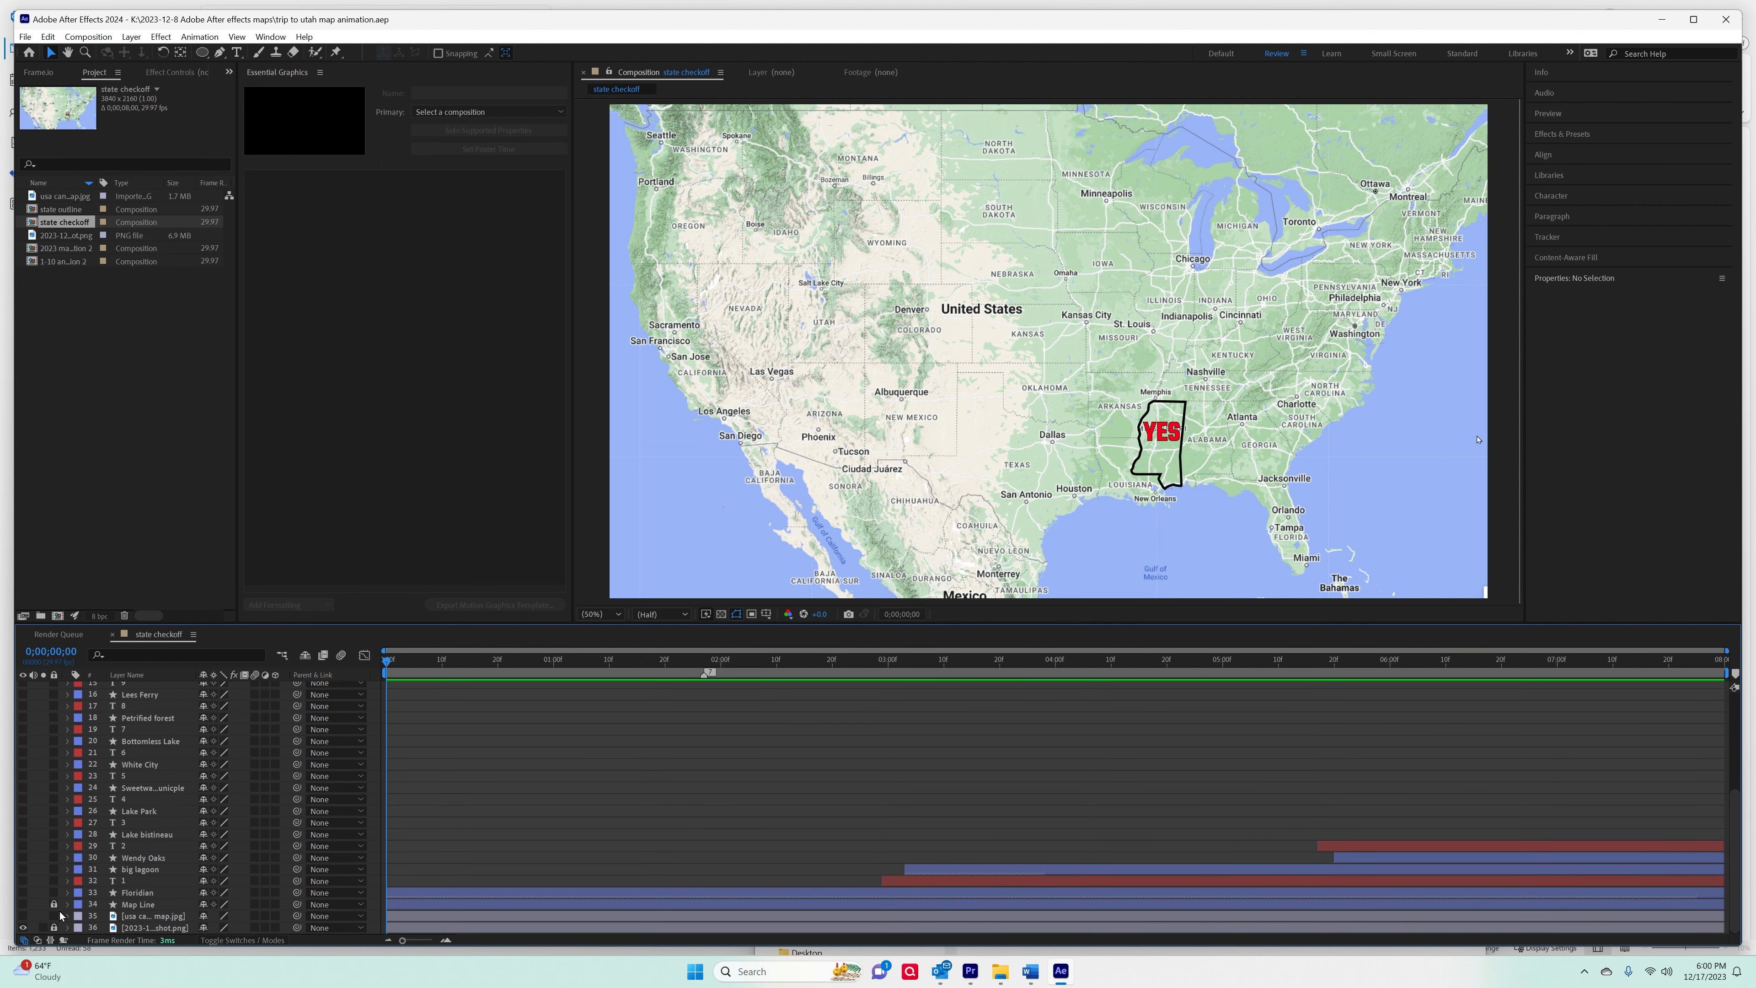
{"action": "left_click", "coordinate": [23, 904]}
{"action": "left_click_drag", "start_coordinate": [397, 662], "coordinate": [355, 668]}
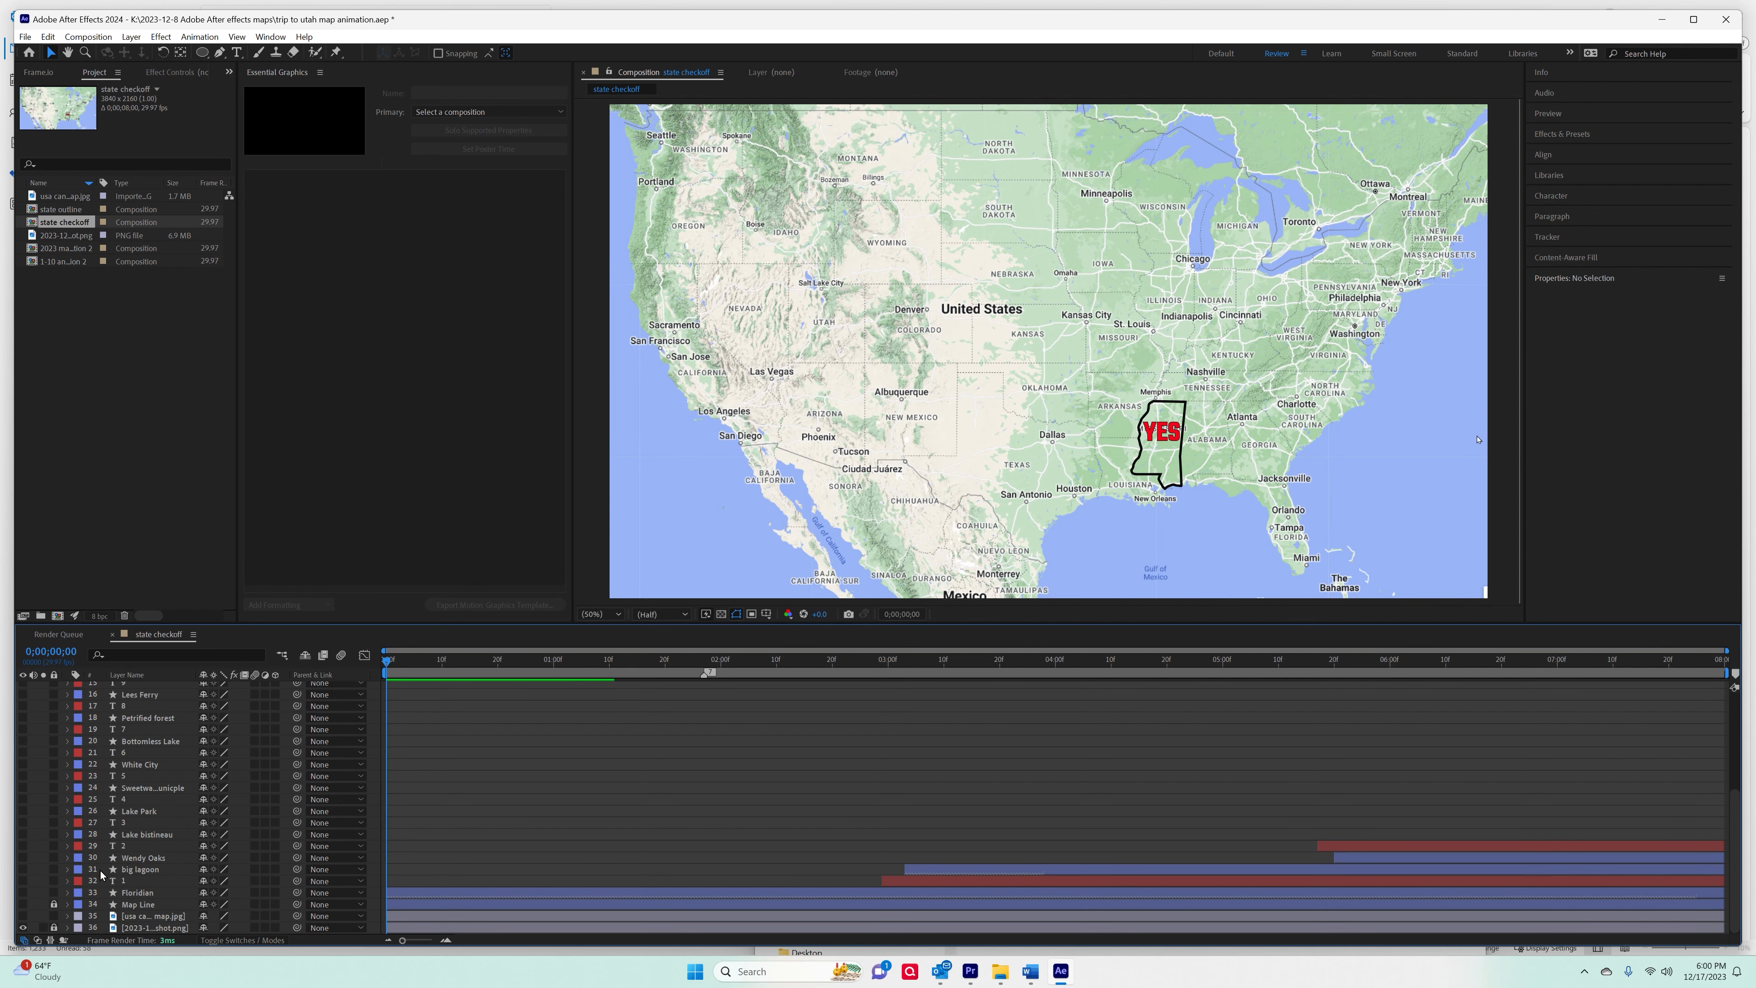
{"action": "scroll", "coordinate": [281, 769], "scroll_direction": "up", "scroll_amount": 3}
{"action": "scroll", "coordinate": [324, 746], "scroll_direction": "up", "scroll_amount": 3}
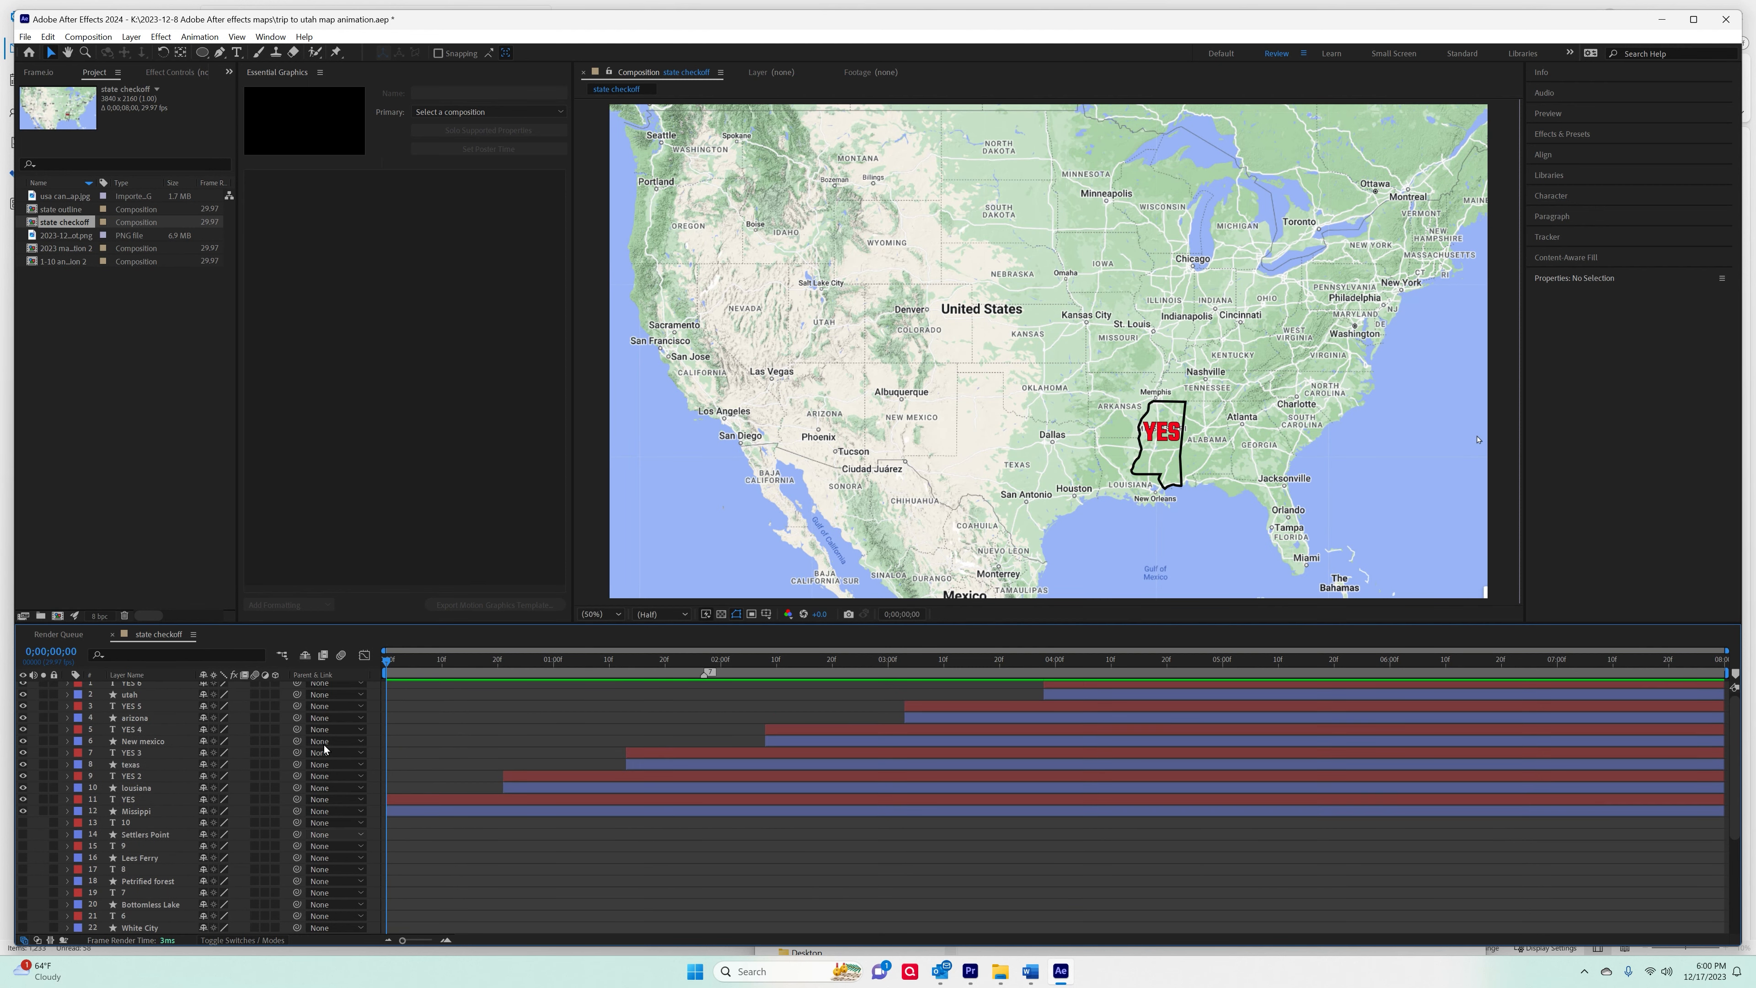
{"action": "left_click_drag", "start_coordinate": [387, 662], "coordinate": [1079, 750]}
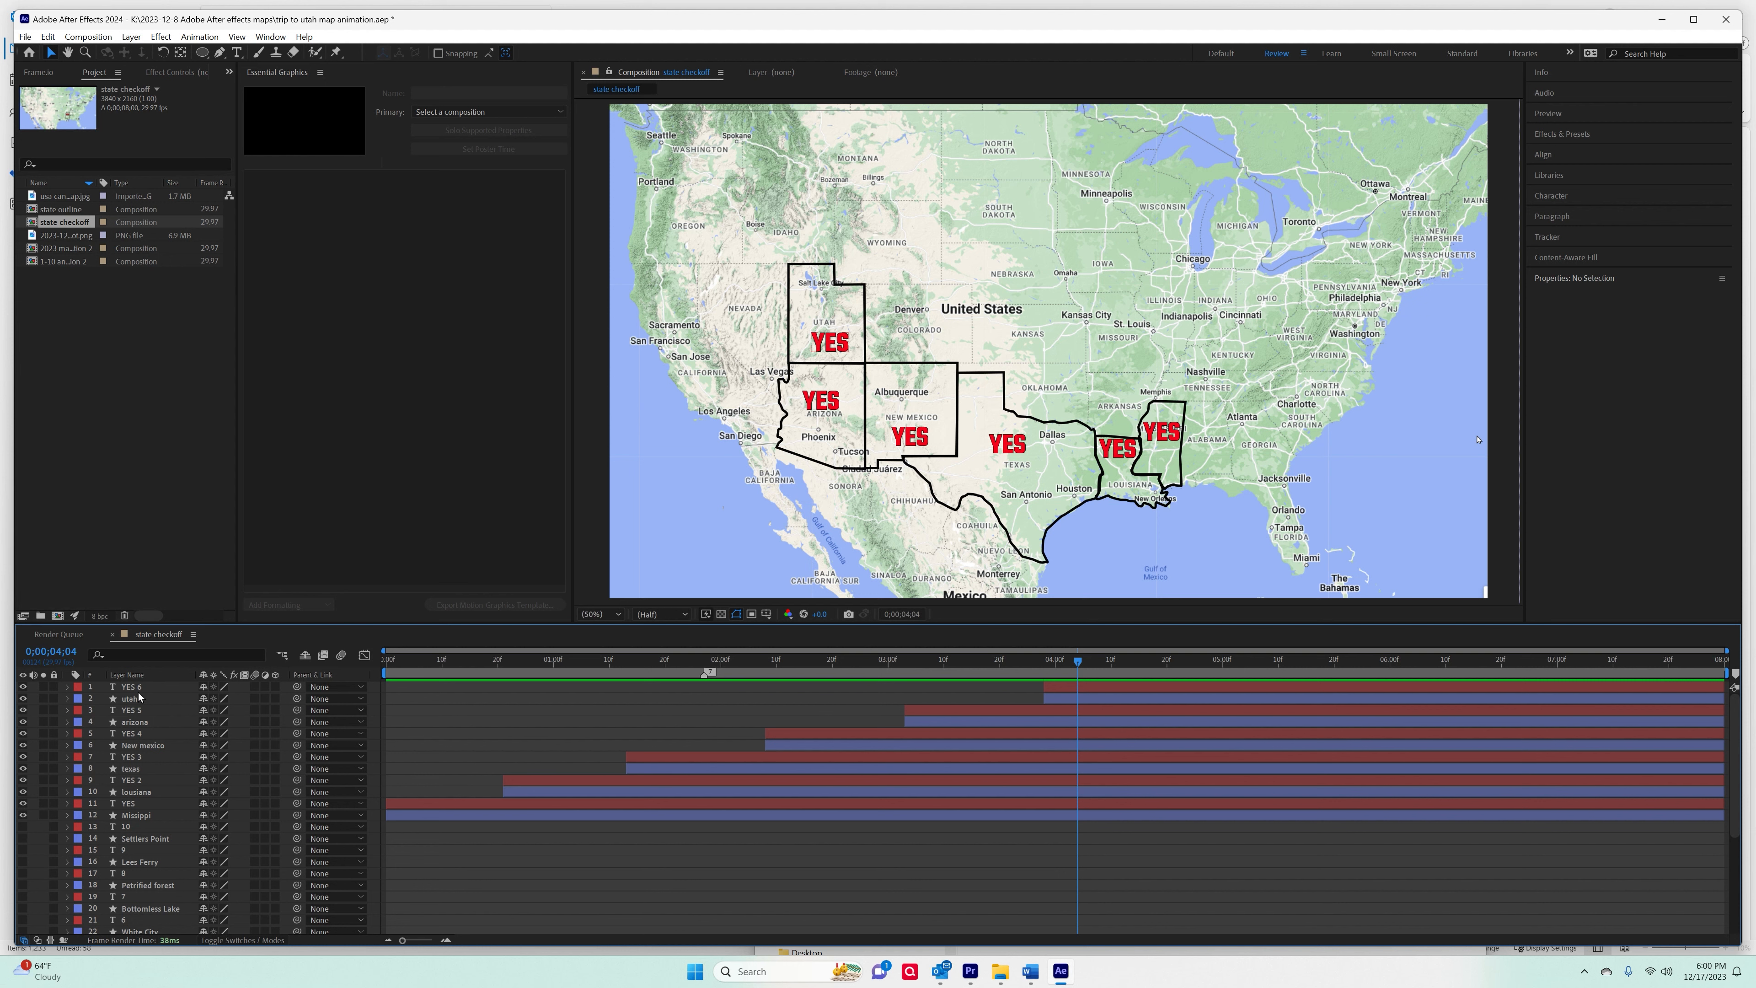
Expand and hide the YES 6 text layer, and switch the utah outline off and on to check it.
{"action": "left_click", "coordinate": [68, 687]}
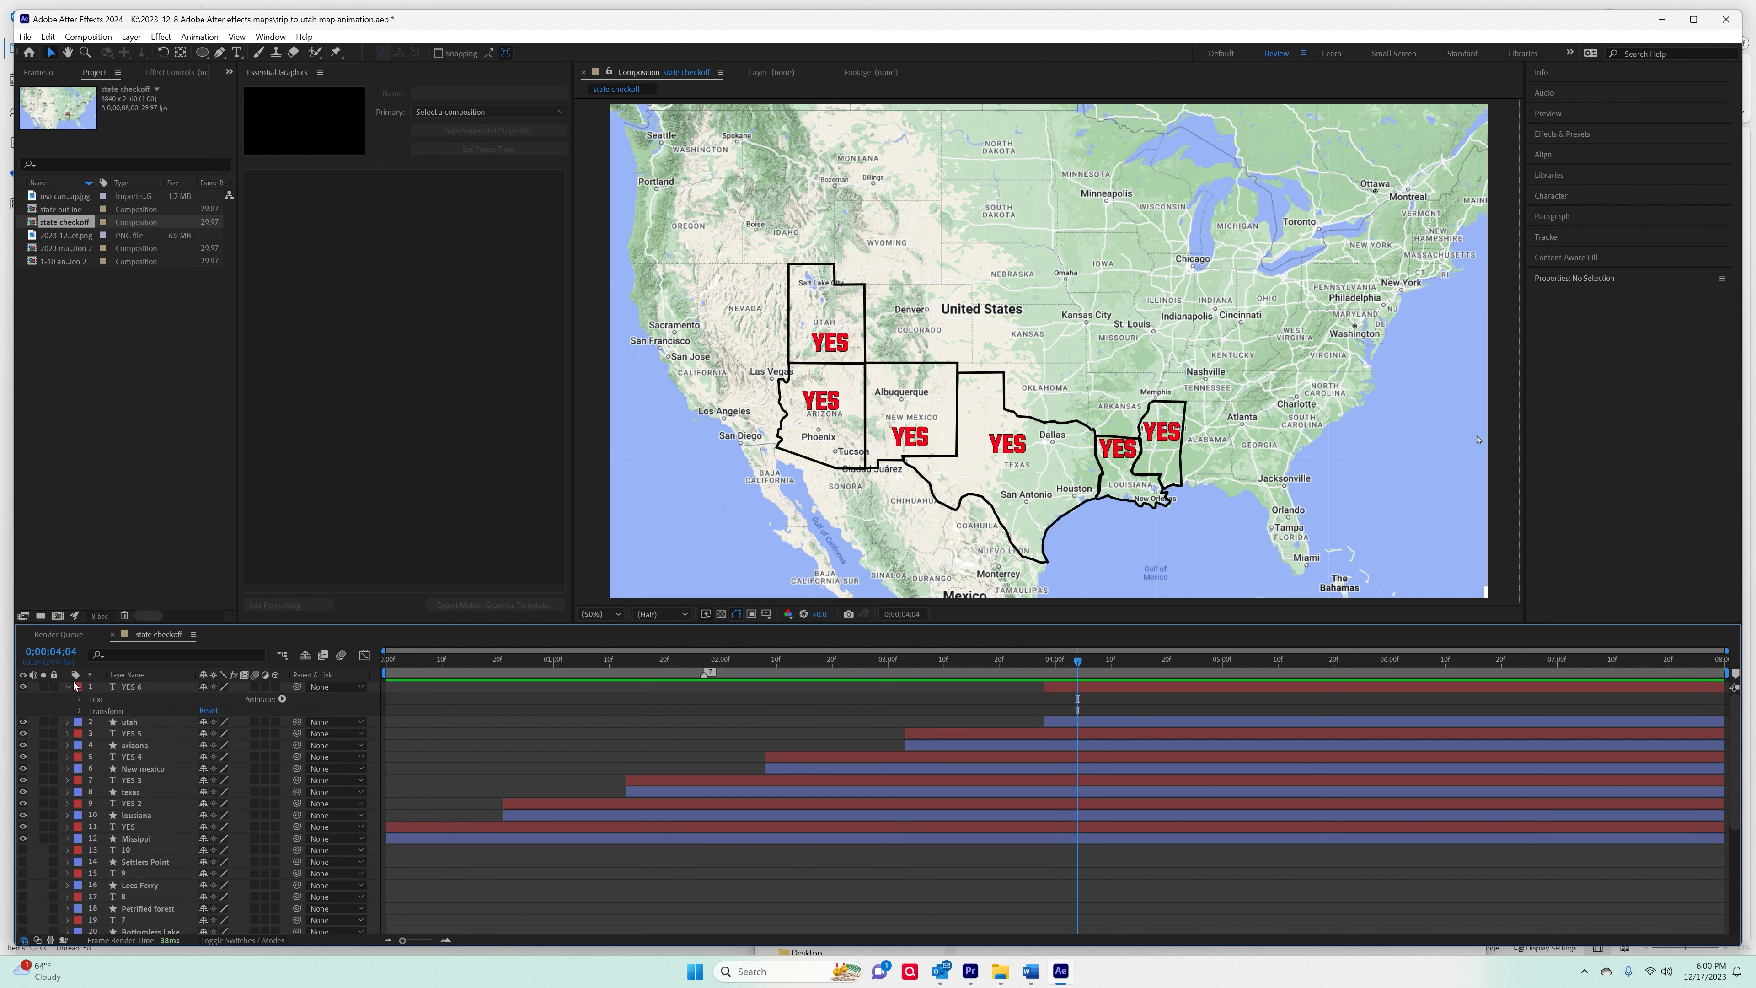
{"action": "left_click", "coordinate": [21, 690]}
{"action": "left_click", "coordinate": [21, 690]}
{"action": "left_click", "coordinate": [21, 687]}
{"action": "left_click", "coordinate": [22, 722]}
{"action": "left_click", "coordinate": [22, 722]}
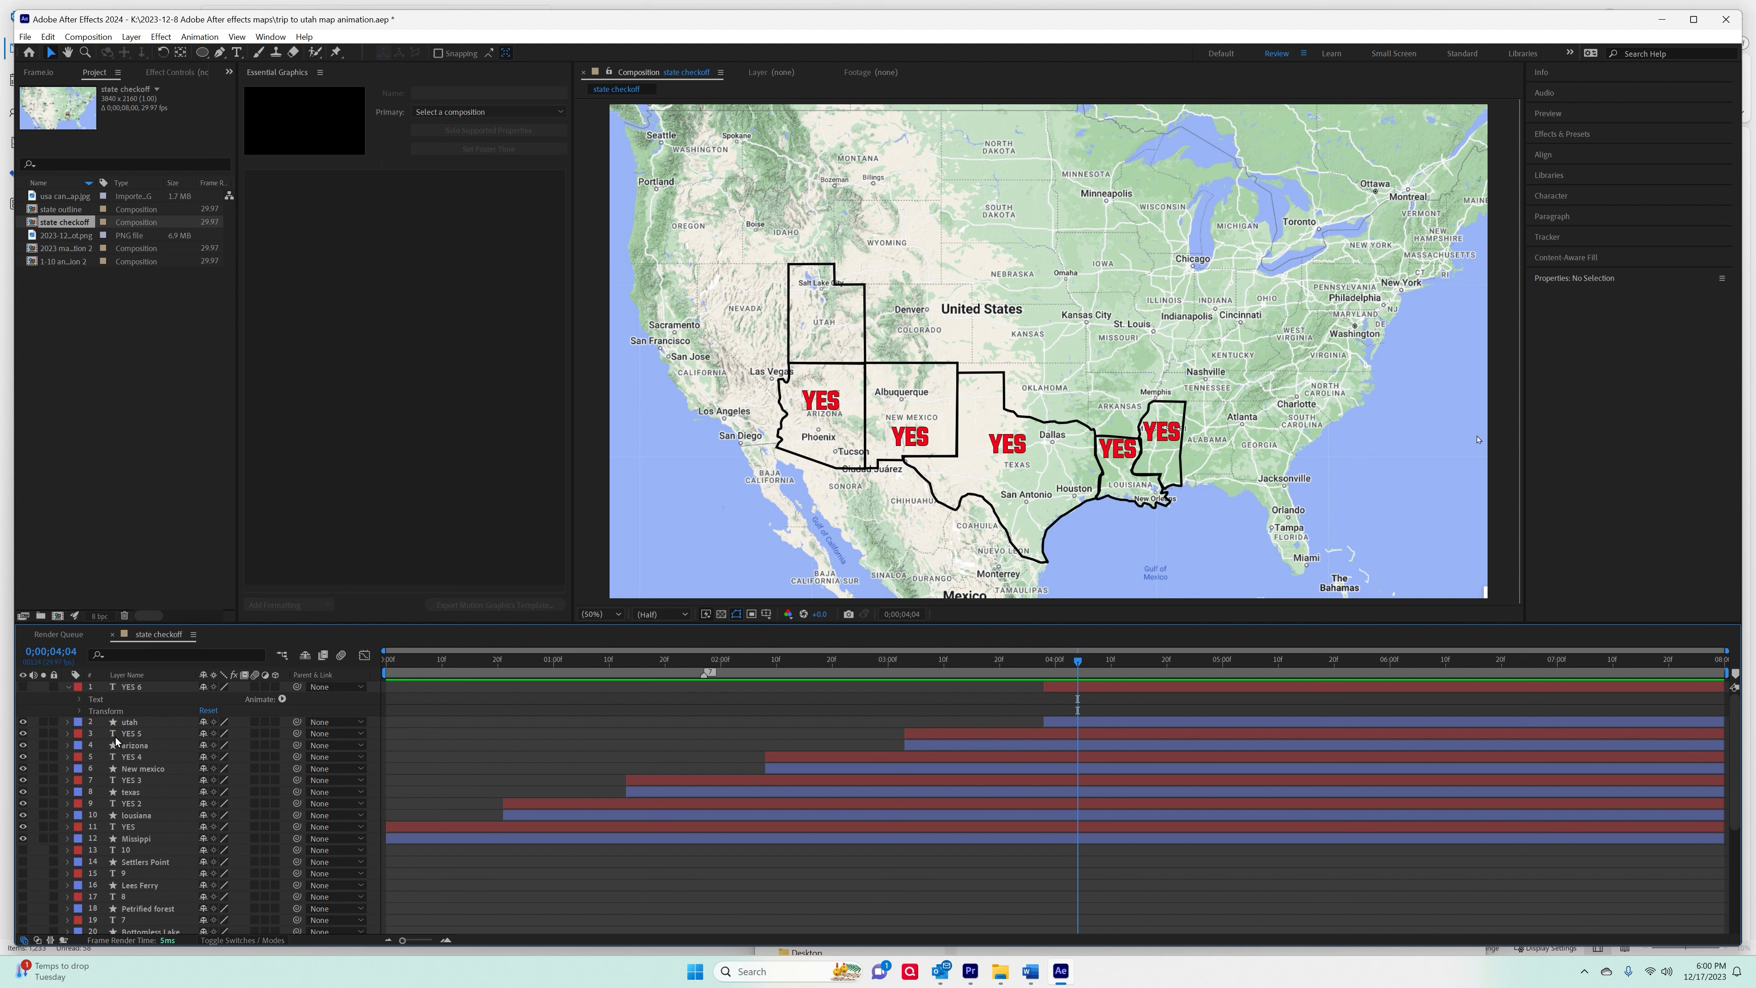
Expand the utah layer's contents and Shape 1, and select Path 1 to examine the outline's path.
{"action": "left_click", "coordinate": [145, 727]}
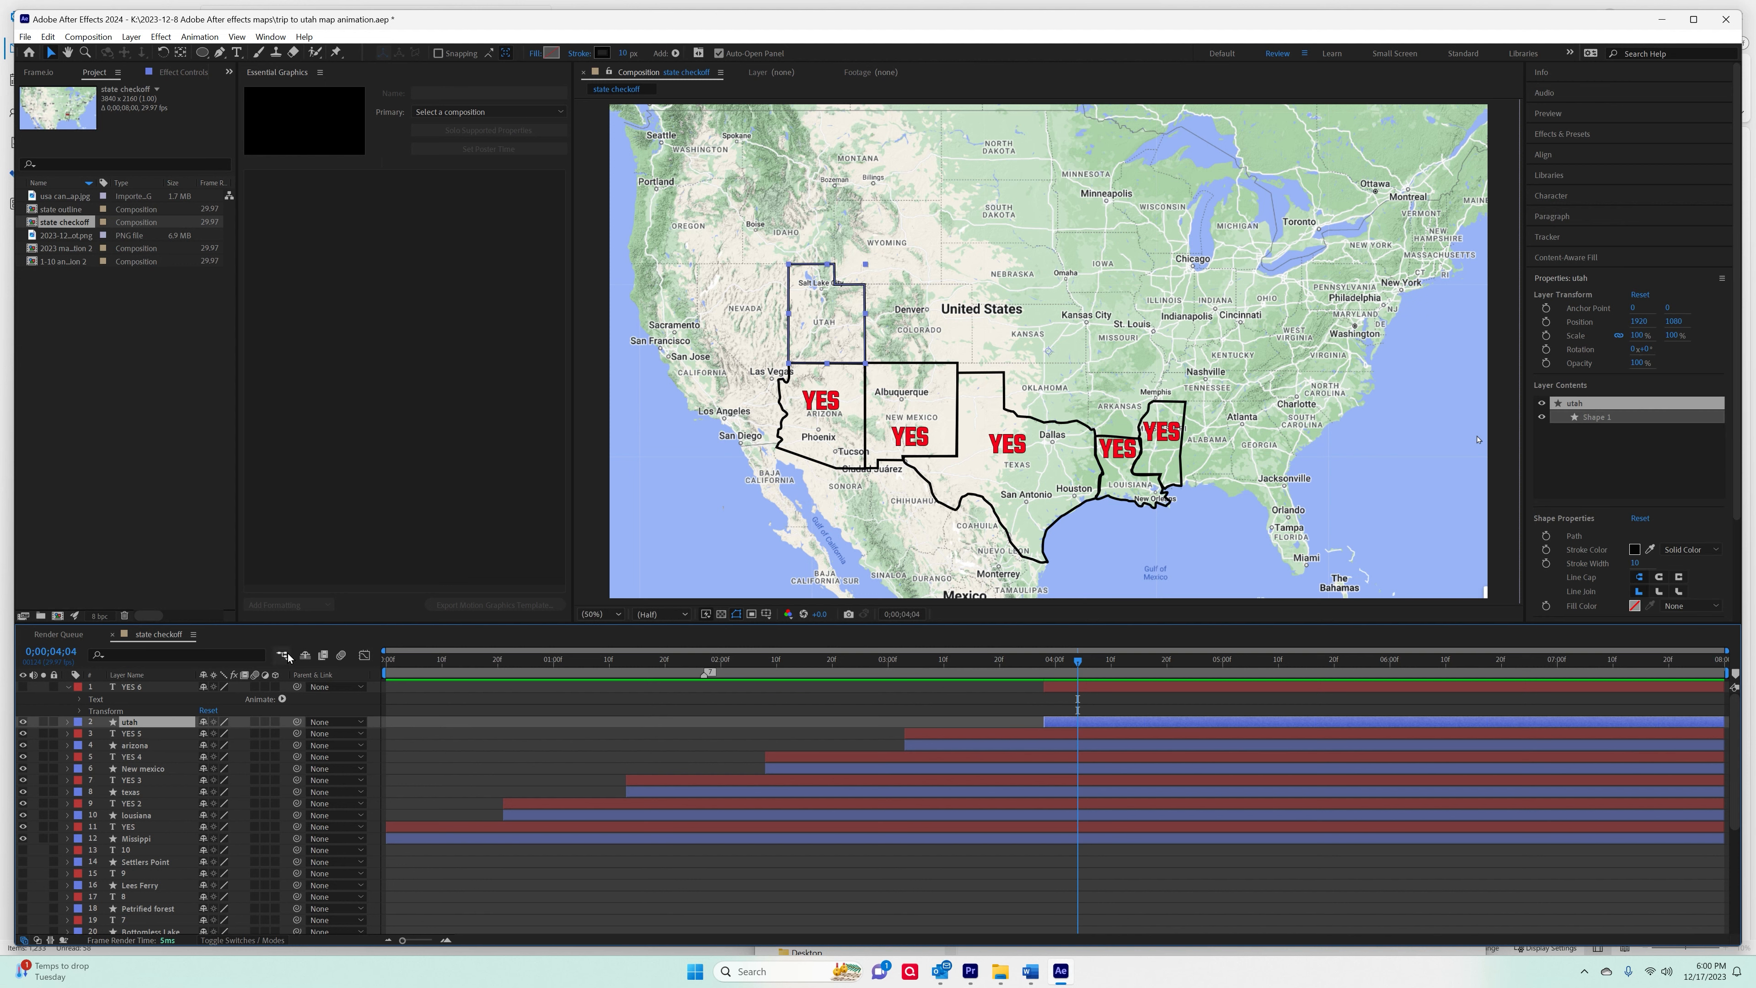
{"action": "left_click", "coordinate": [68, 722]}
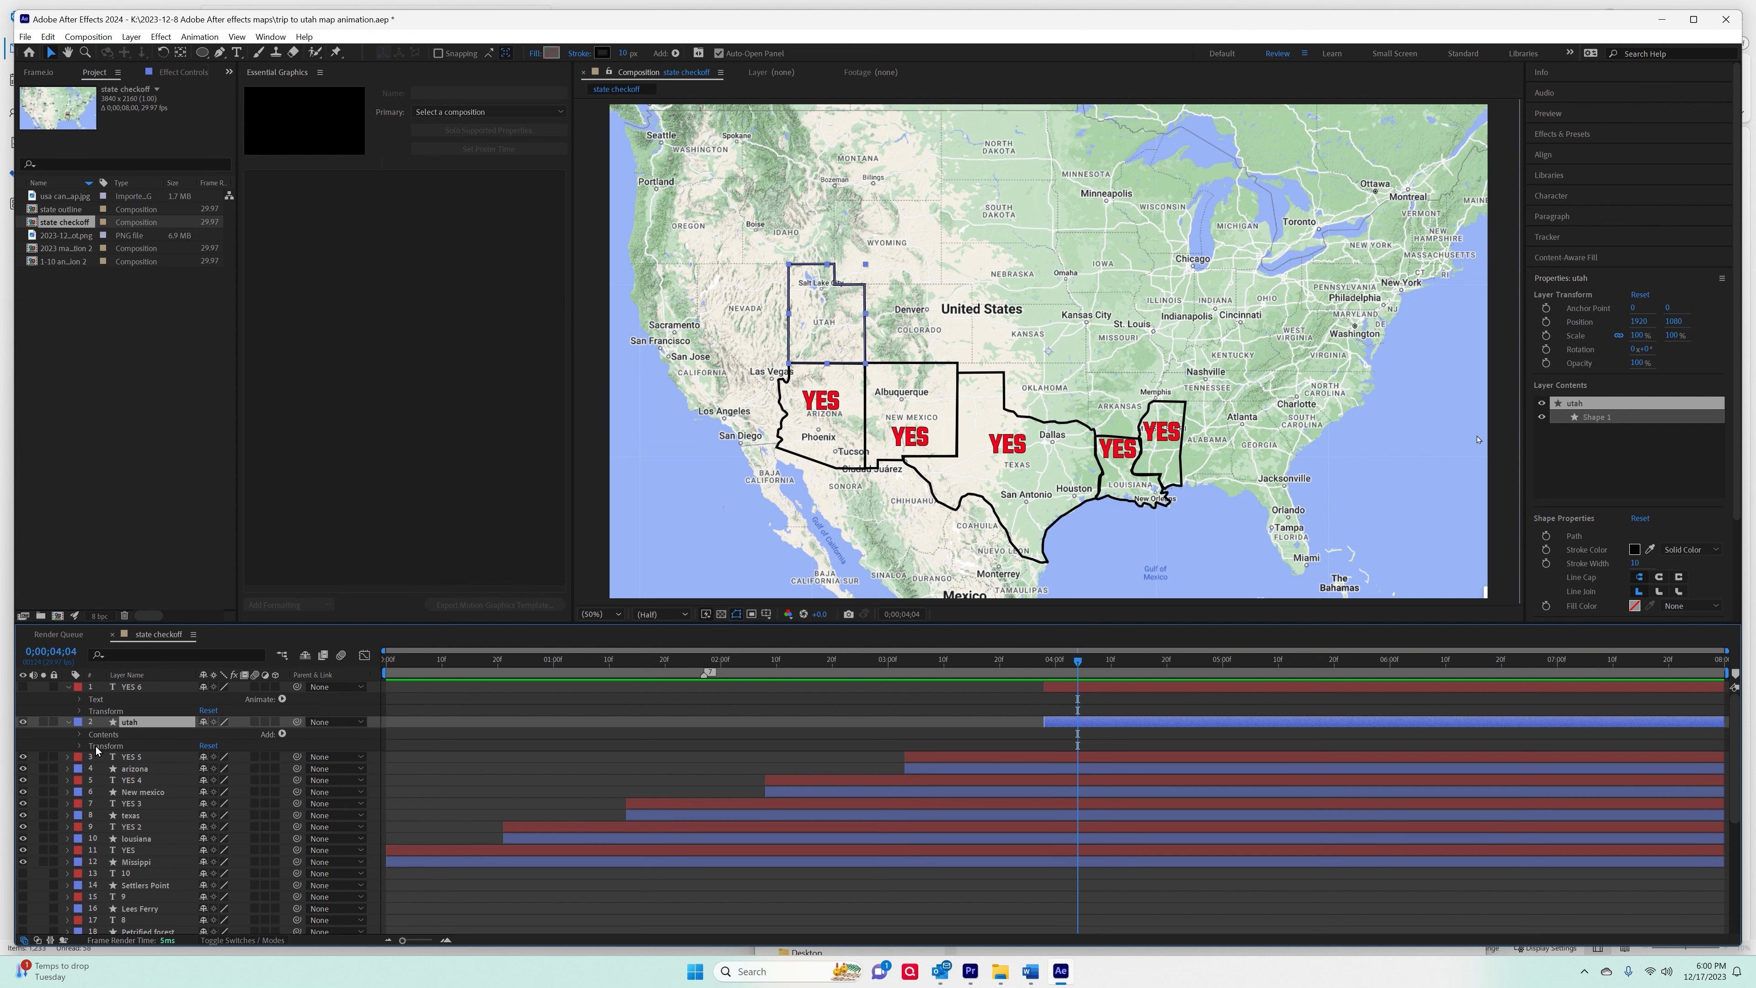
{"action": "left_click", "coordinate": [80, 735]}
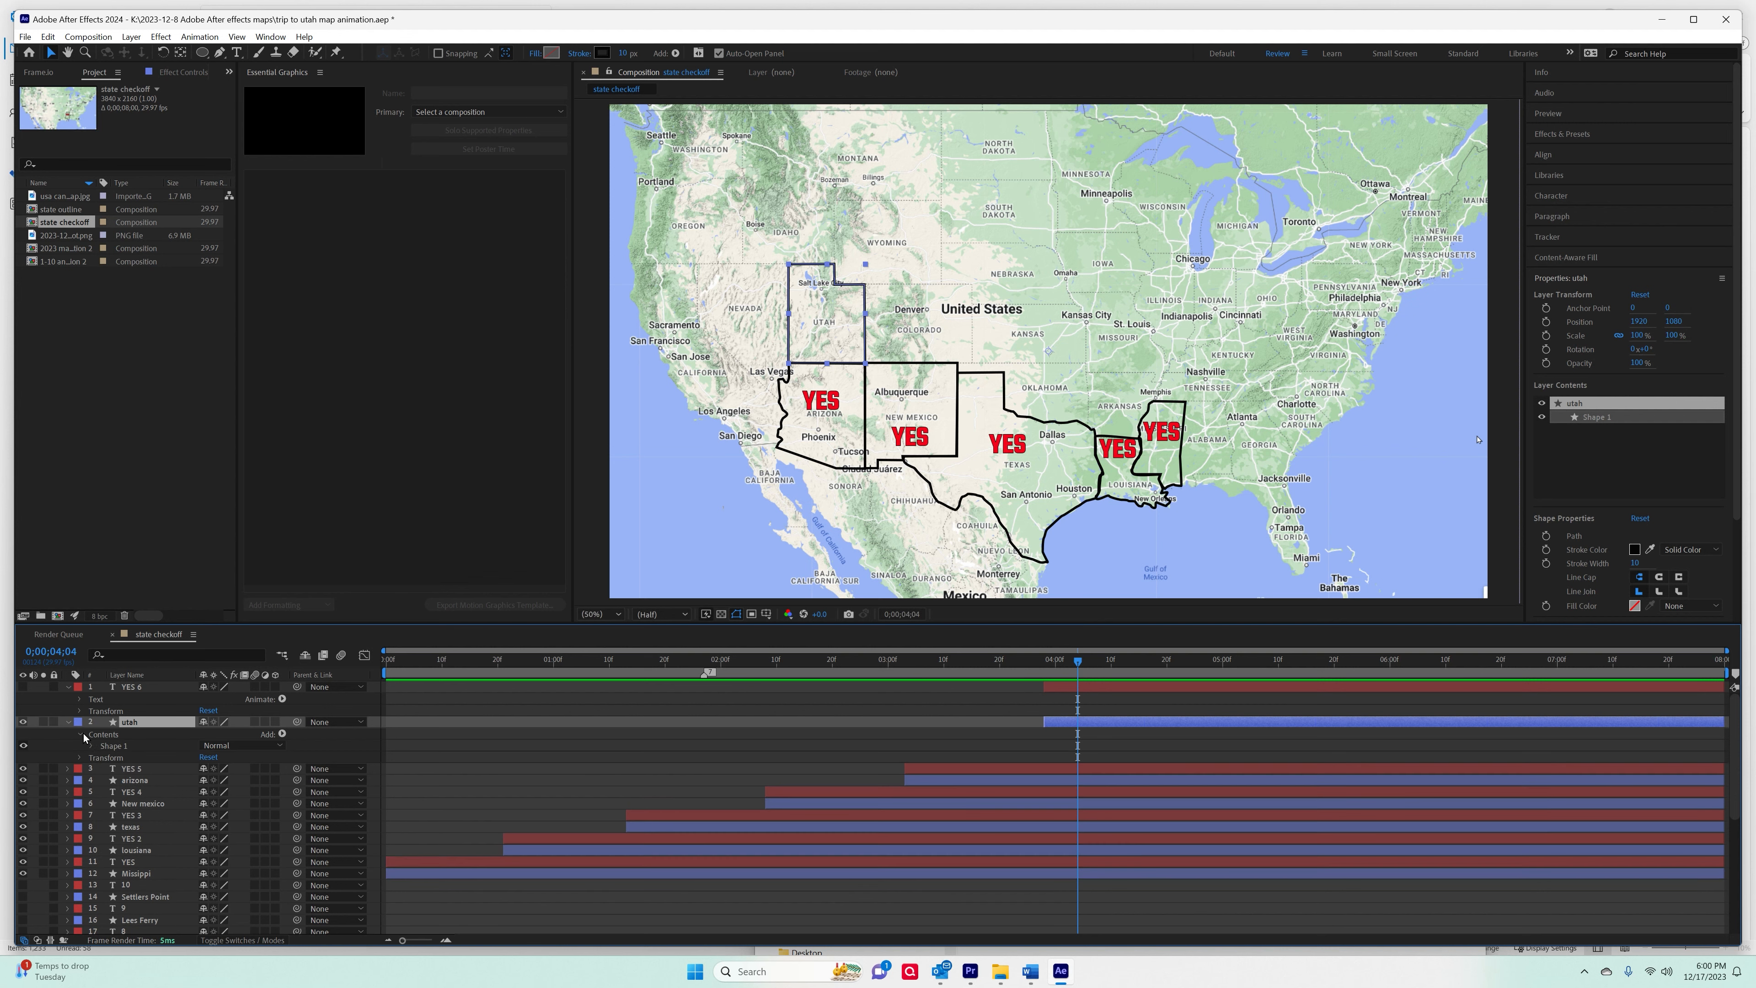
{"action": "left_click", "coordinate": [93, 747]}
{"action": "left_click", "coordinate": [123, 758]}
Hide and show the utah layer repeatedly to check its outline on the map.
{"action": "scroll", "coordinate": [123, 758], "scroll_direction": "down", "scroll_amount": 1}
{"action": "left_click", "coordinate": [23, 698]}
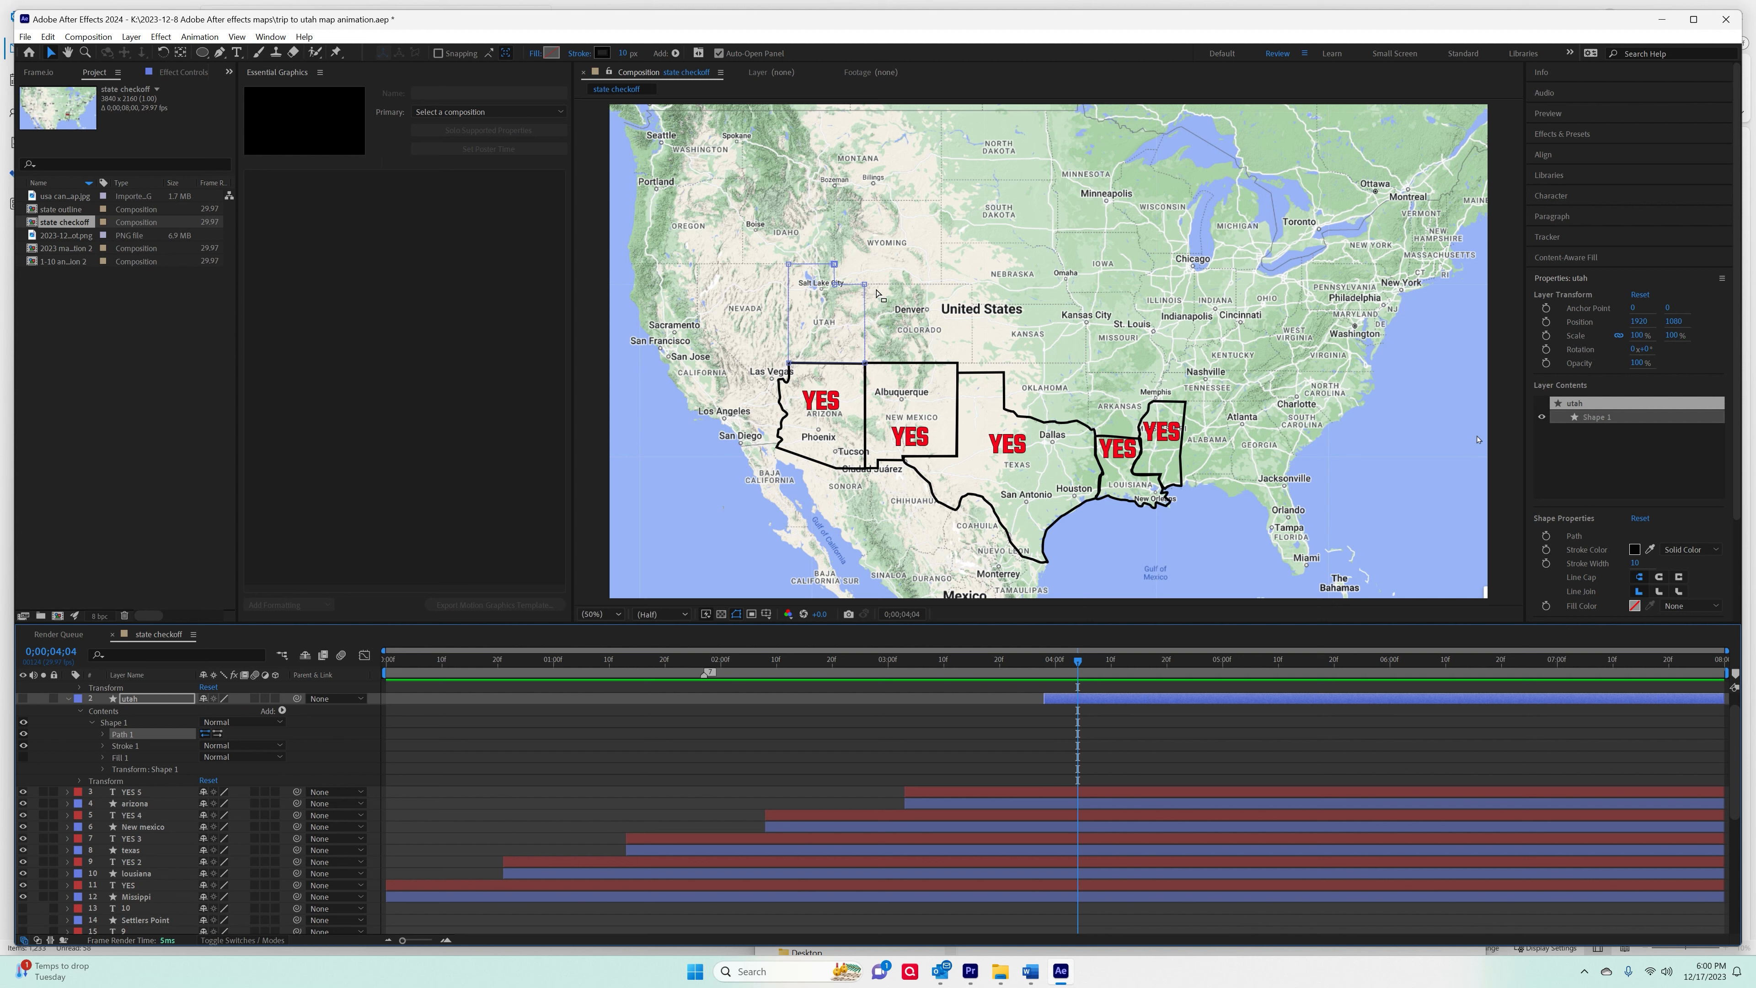
{"action": "left_click", "coordinate": [22, 701]}
{"action": "left_click", "coordinate": [22, 699]}
{"action": "left_click", "coordinate": [23, 695]}
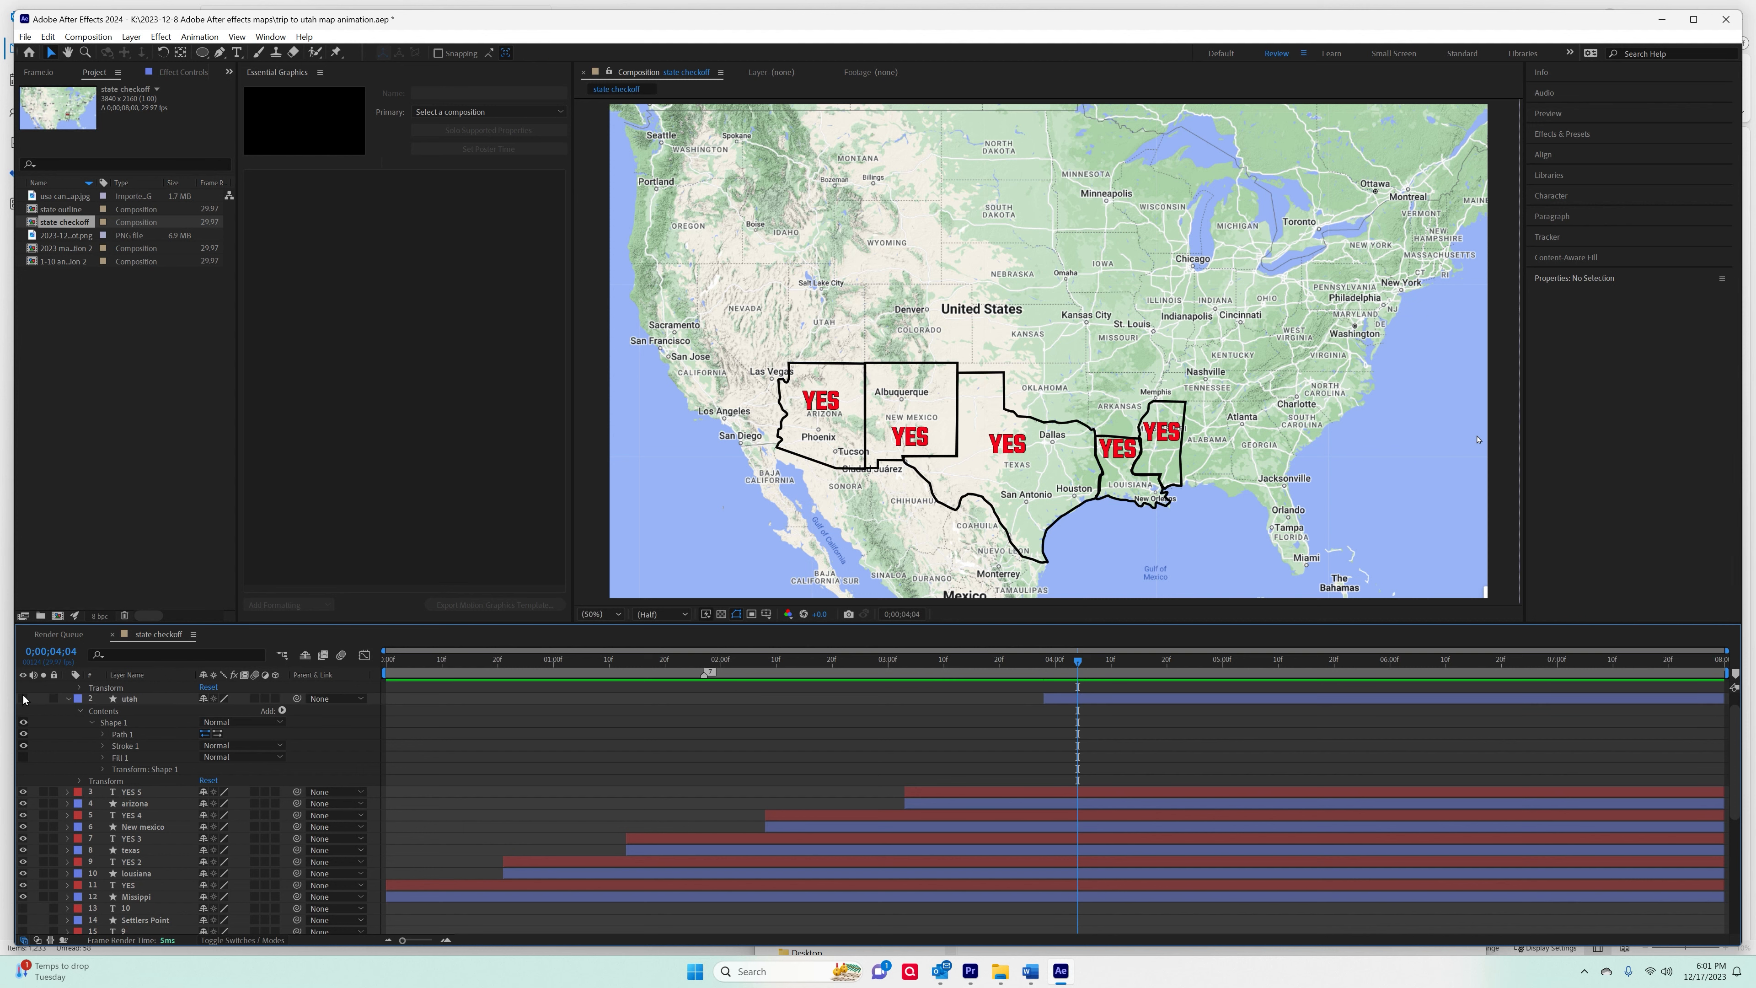
{"action": "left_click", "coordinate": [22, 699]}
Preview the state checkoff animation from the start to watch each state outline and YES label appear.
{"action": "left_click_drag", "start_coordinate": [1077, 666], "coordinate": [403, 665]}
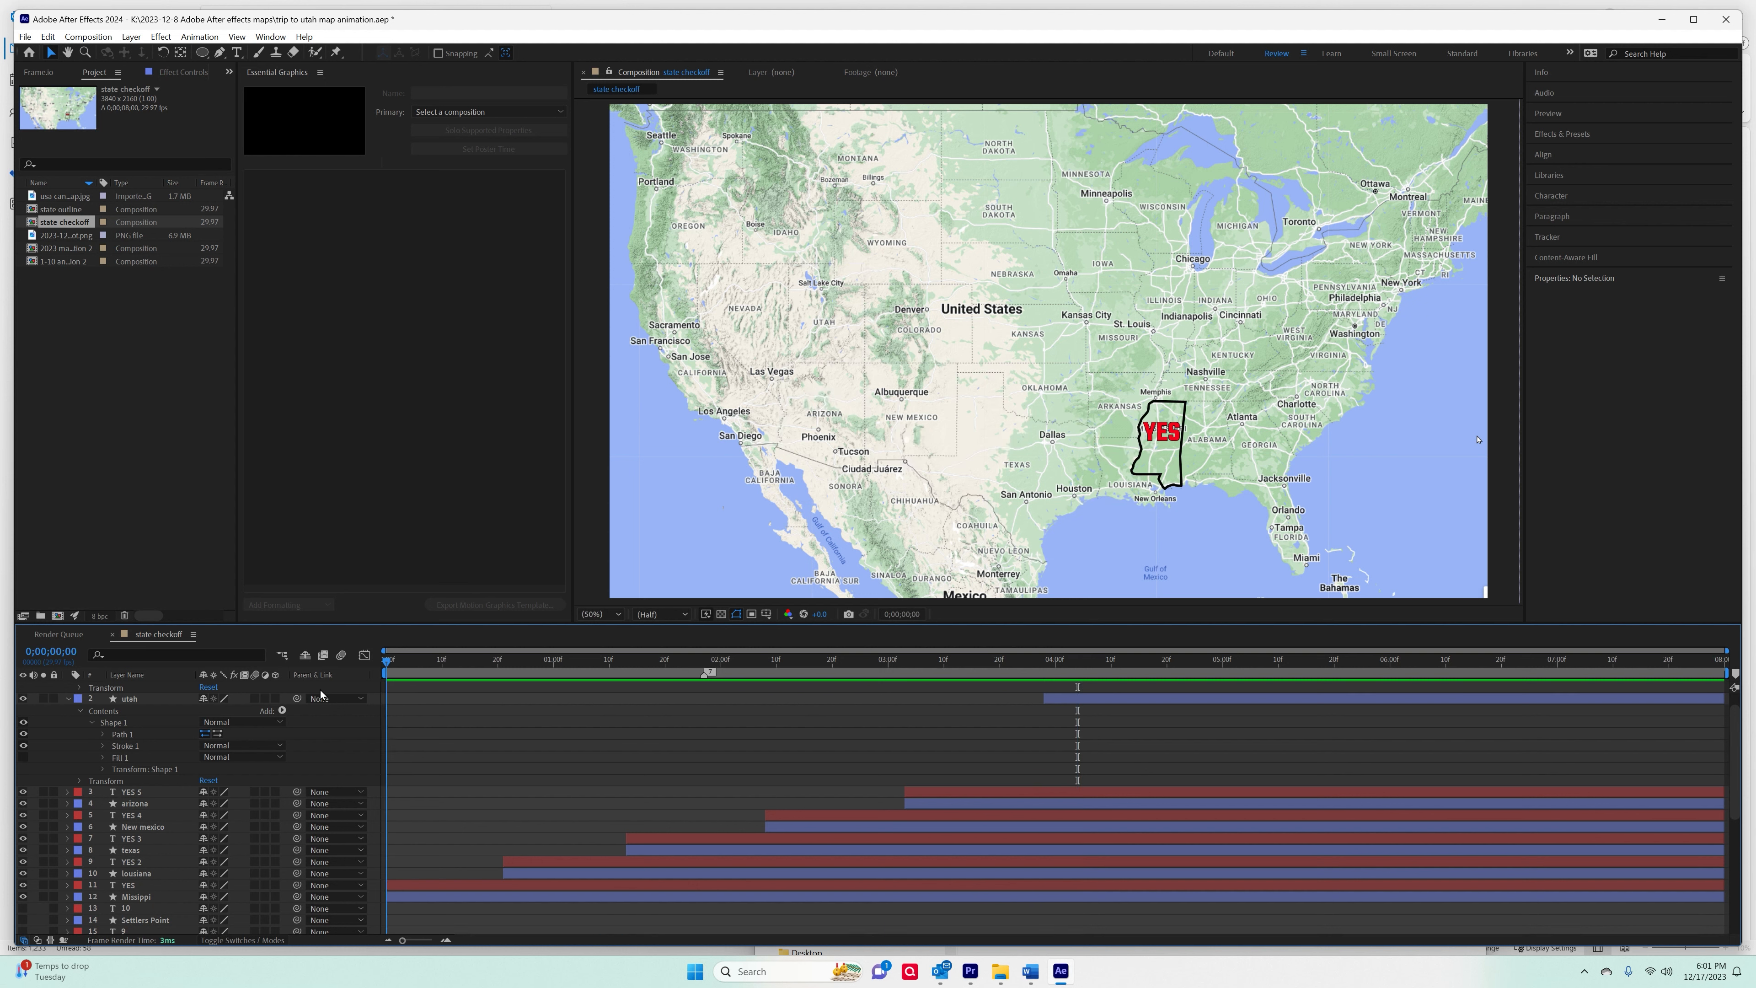
{"action": "key", "text": "space"}
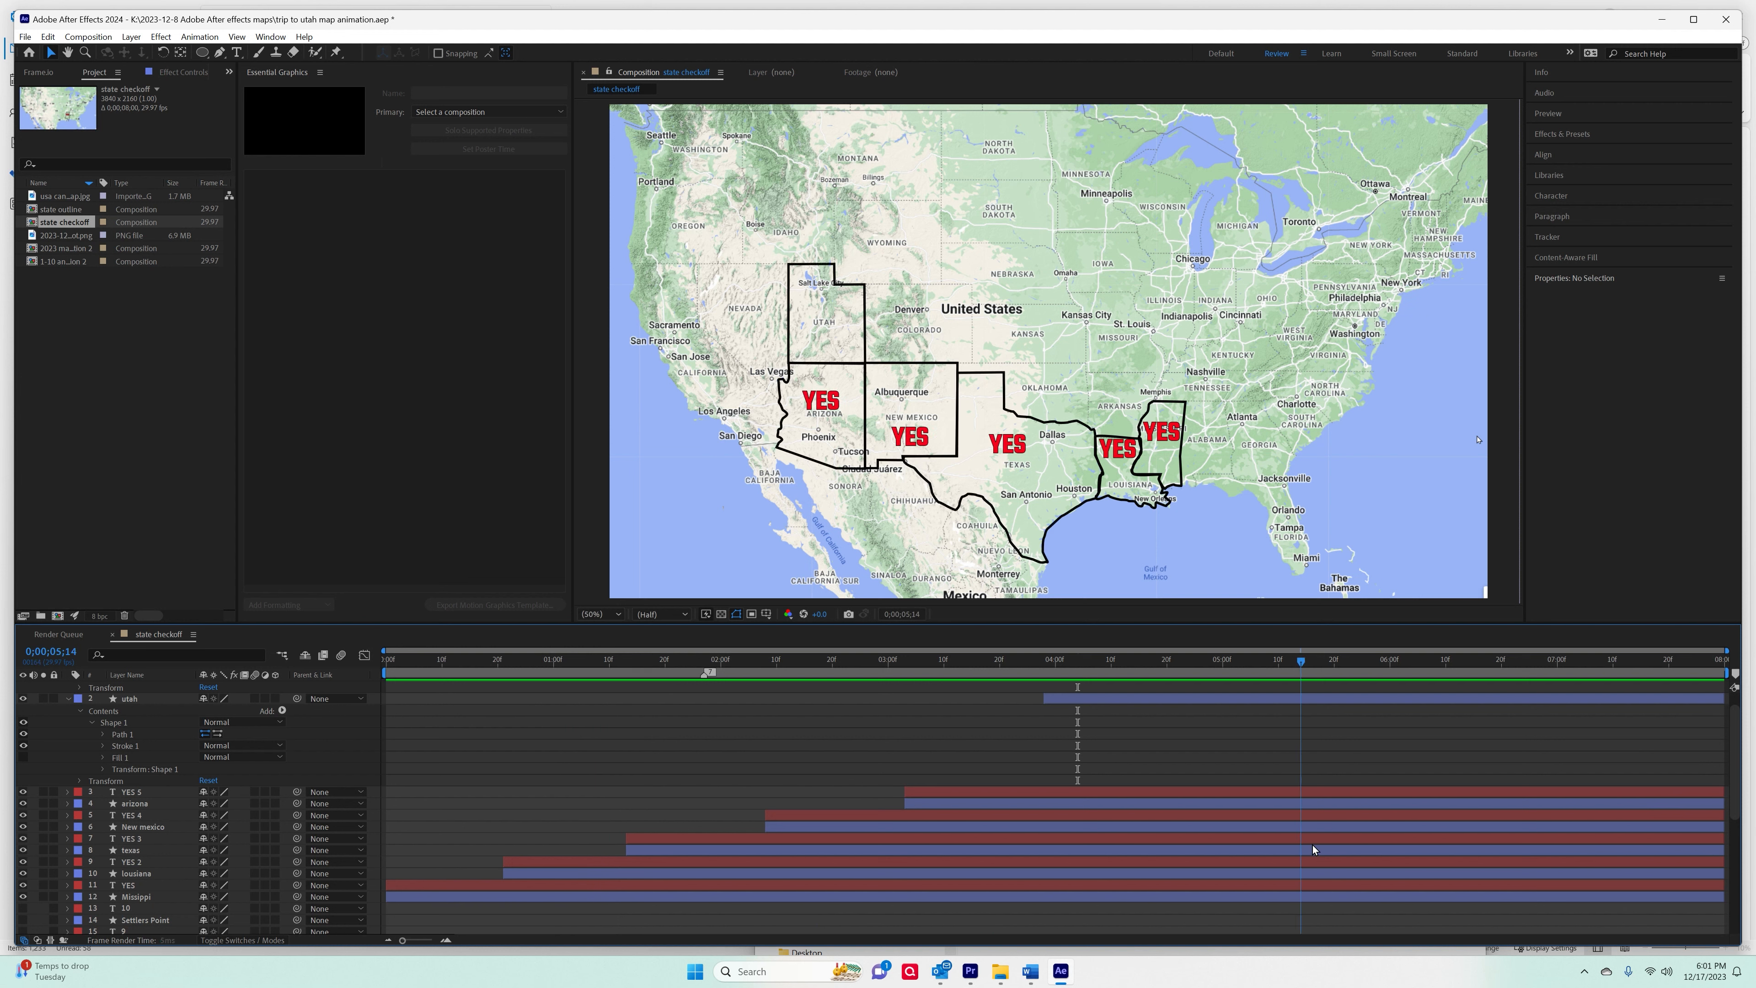
{"action": "key", "text": "space"}
Make the YES 6 text layer visible again and return the playhead to the start.
{"action": "scroll", "coordinate": [69, 706], "scroll_direction": "up", "scroll_amount": 2}
{"action": "left_click", "coordinate": [23, 687]}
{"action": "left_click_drag", "start_coordinate": [1257, 667], "coordinate": [382, 727]}
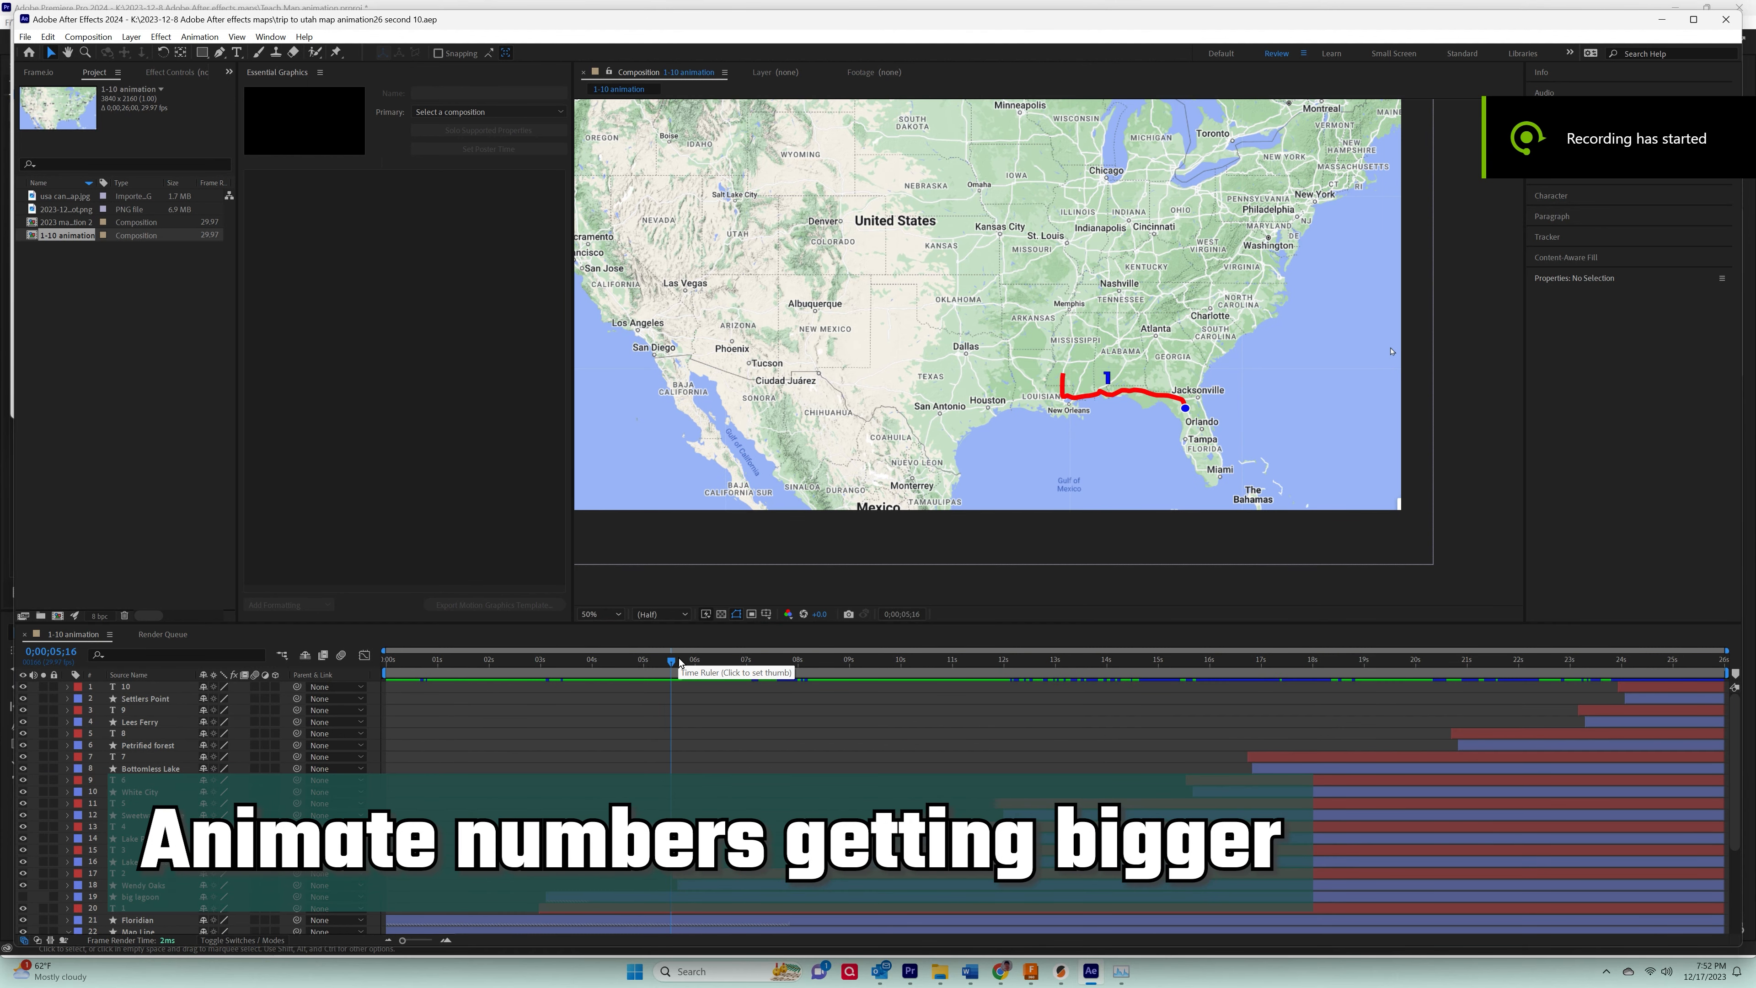
Scrub frame by frame between 0;00;05;18 and 0;00;05;25 to examine how the number 2 grows beside its stop.
{"action": "left_click", "coordinate": [671, 664]}
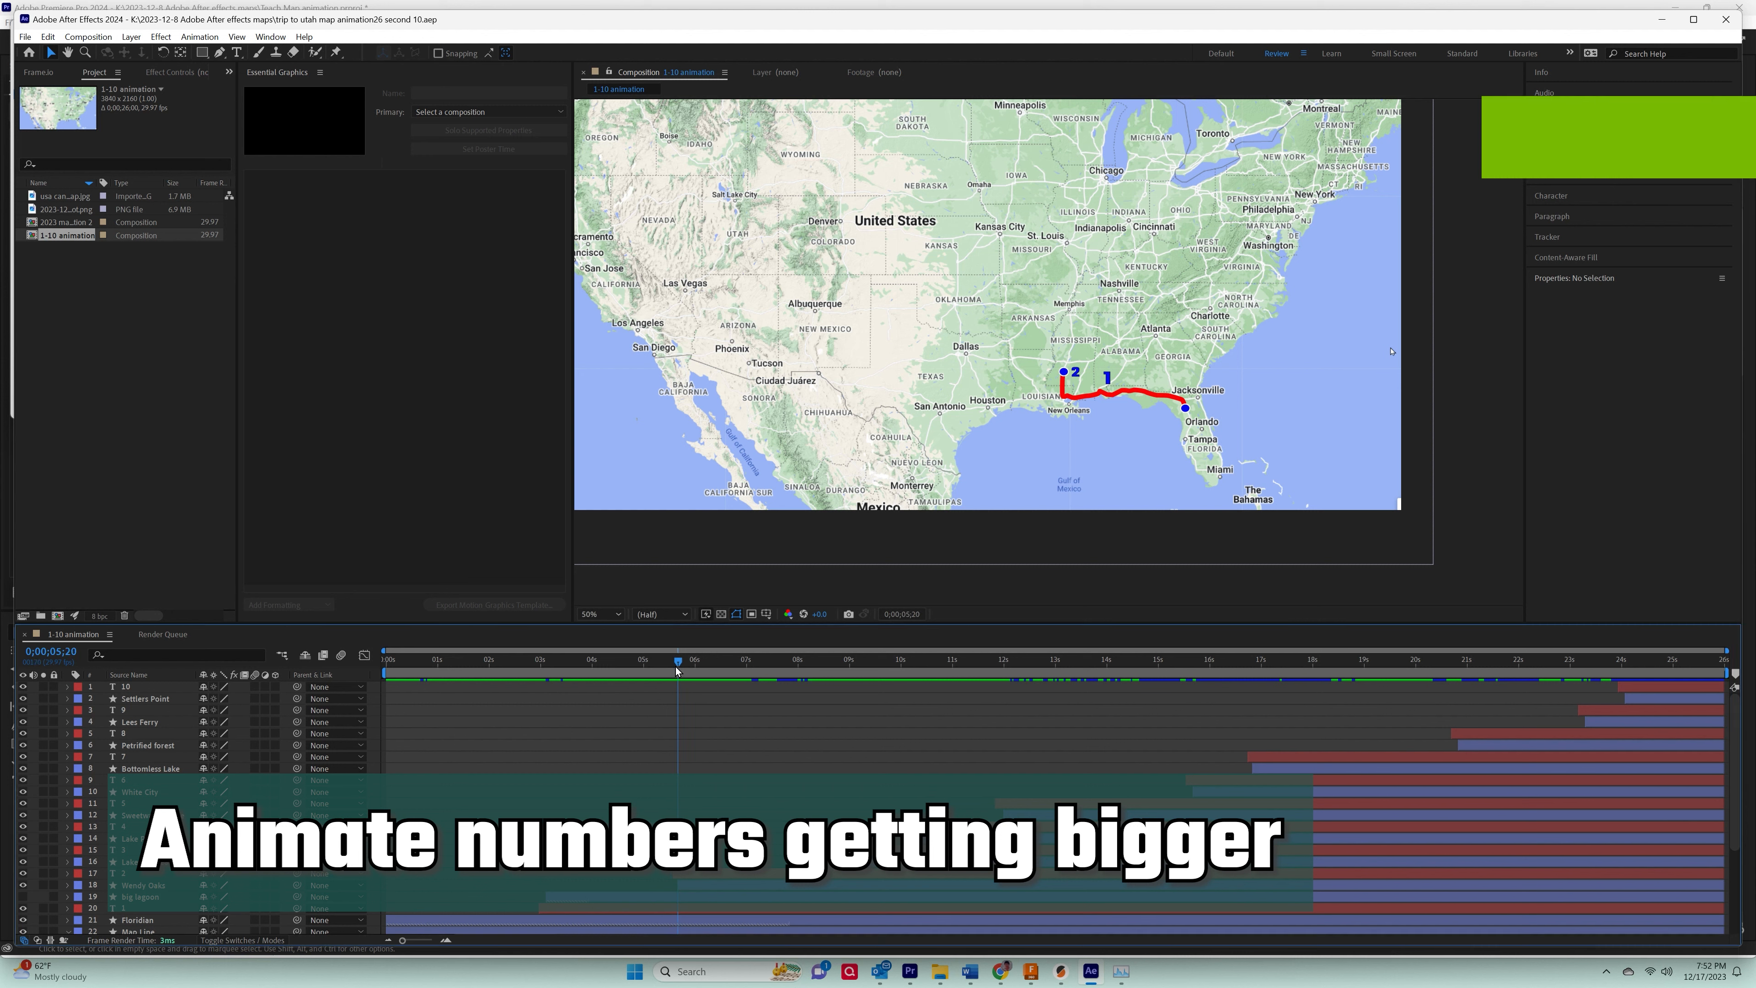
{"action": "left_click", "coordinate": [676, 665]}
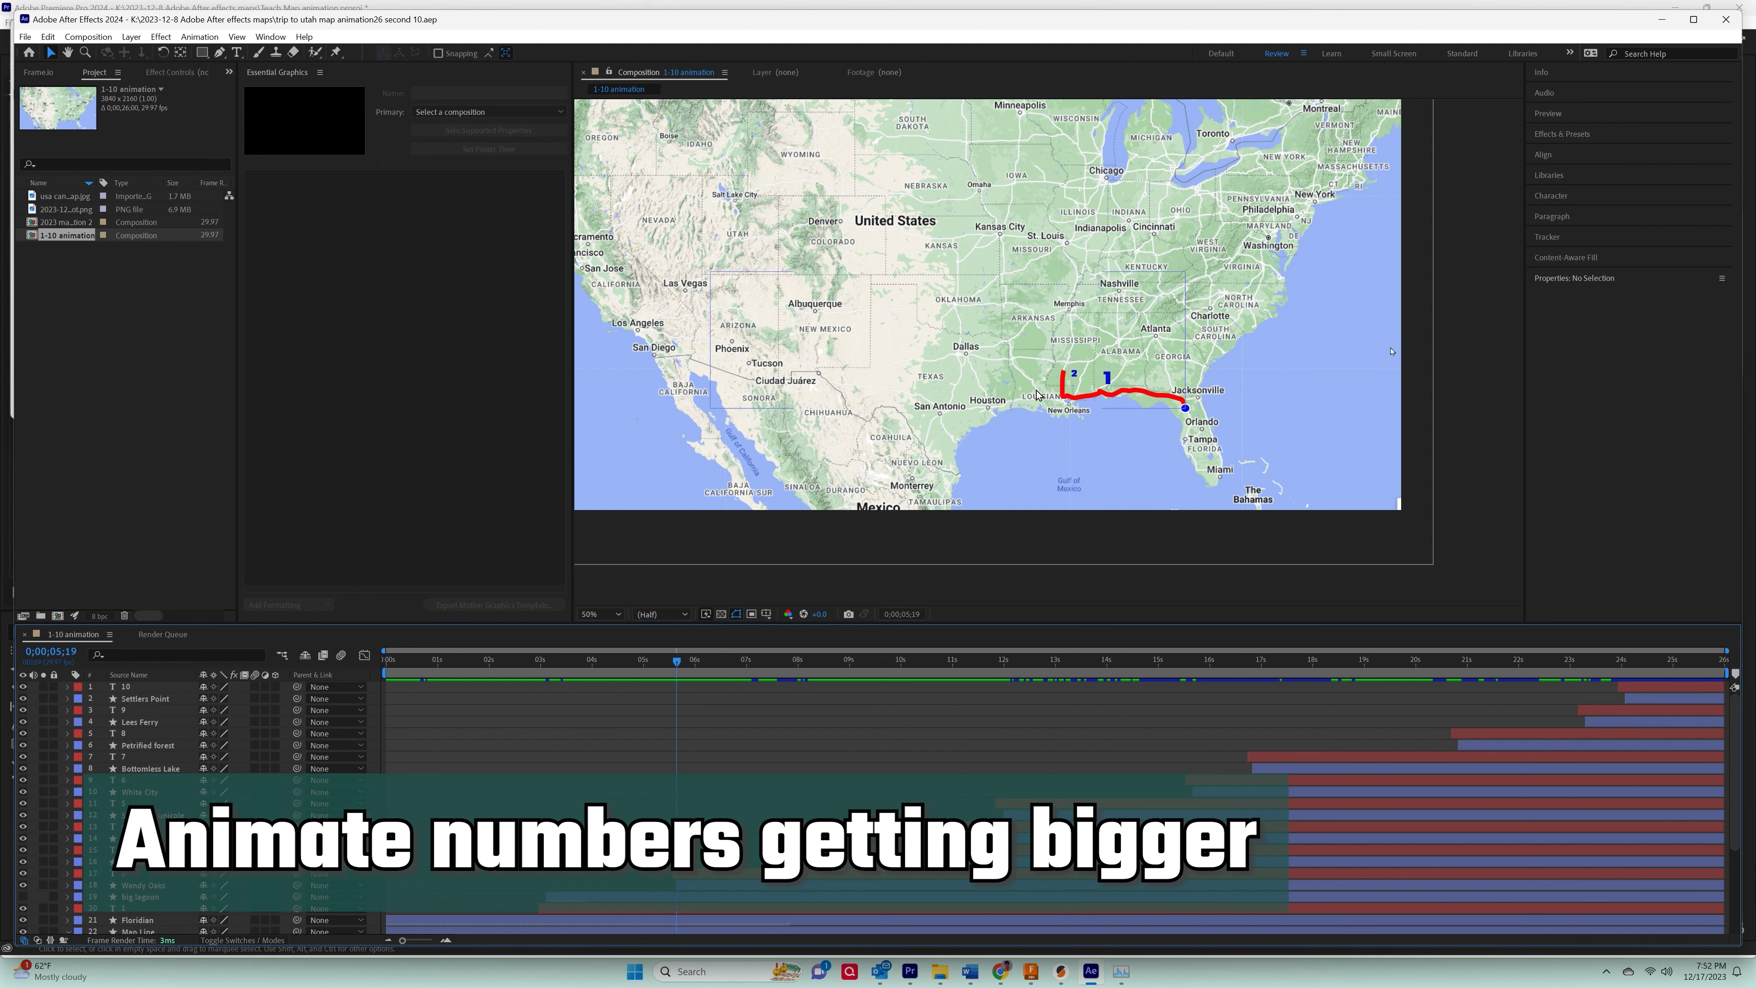
{"action": "left_click", "coordinate": [674, 662]}
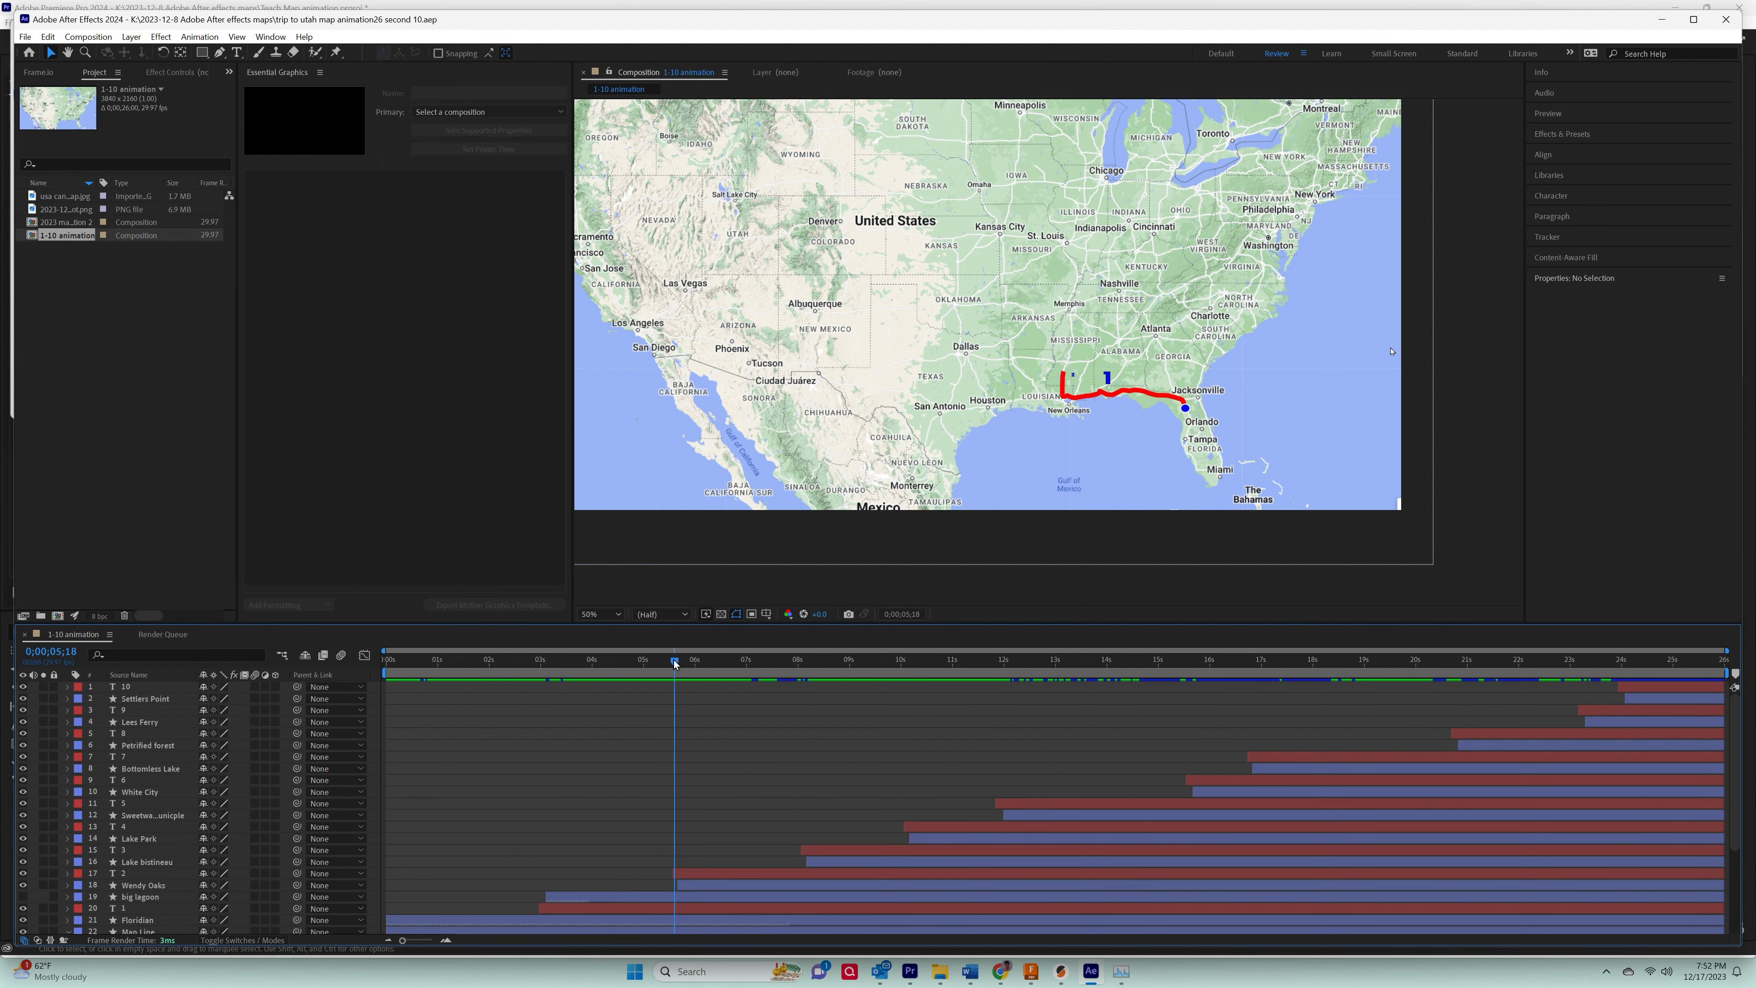
{"action": "left_click_drag", "start_coordinate": [676, 662], "coordinate": [688, 659]}
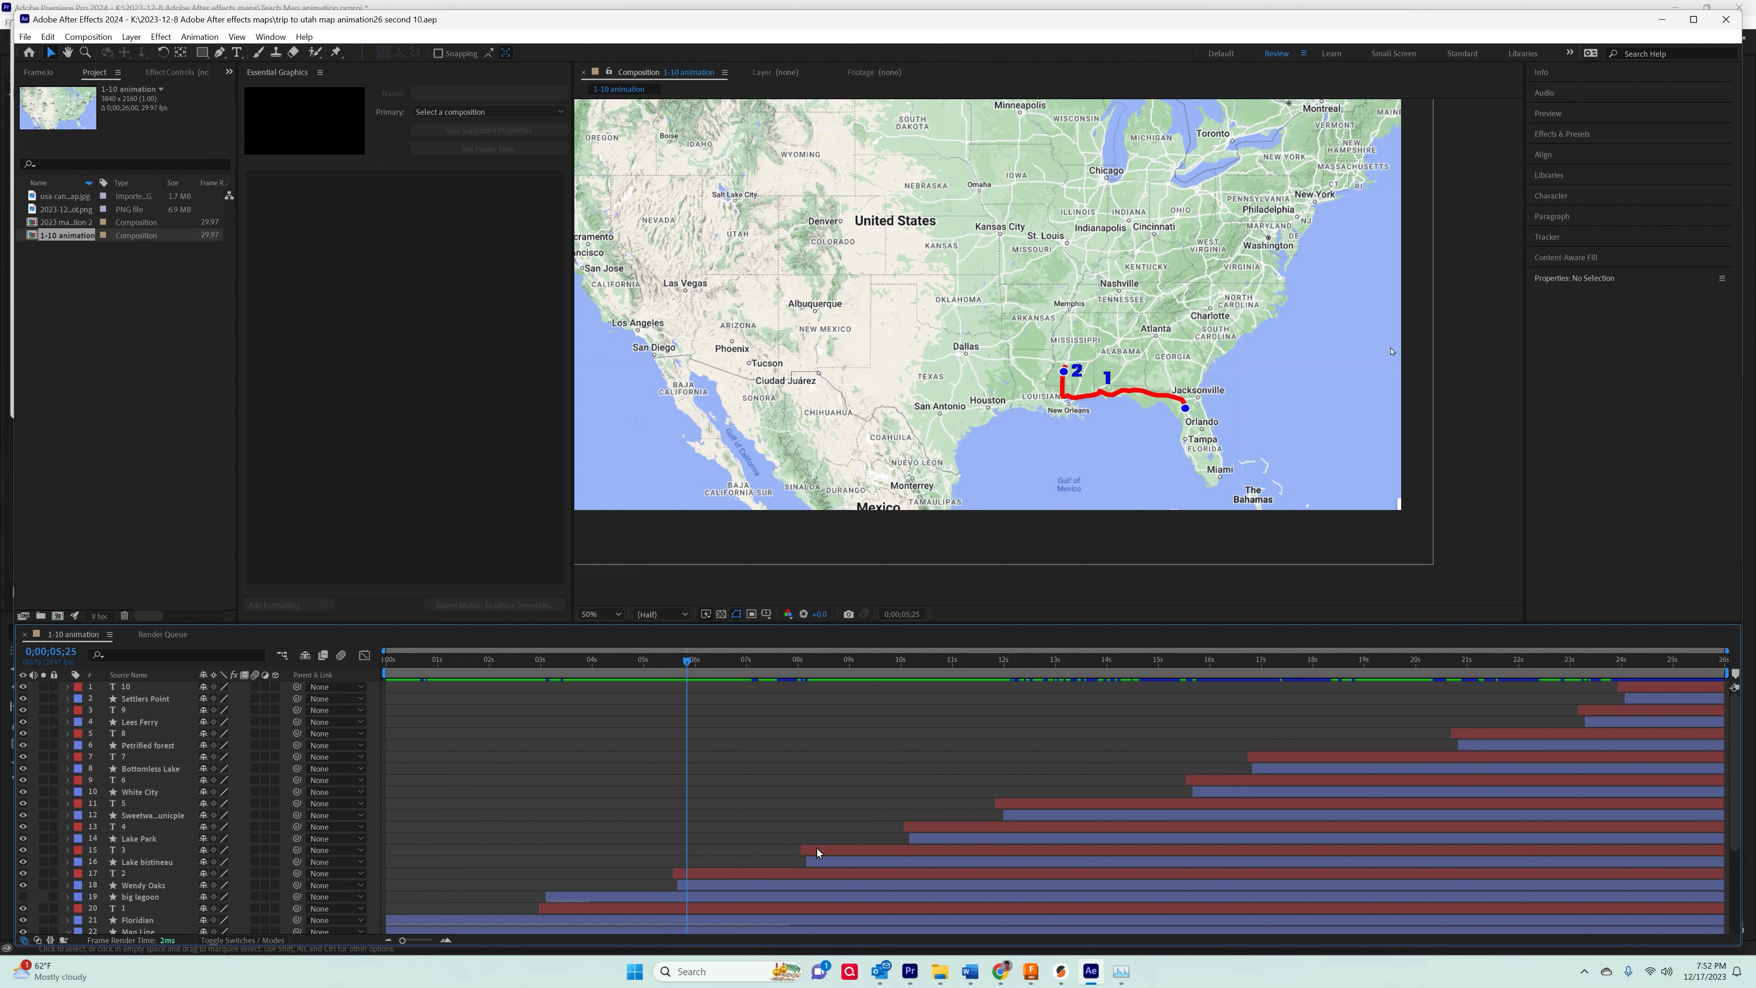
Go to 0;00;08;03, select the 3 text layer and expand its Text and Transform groups to show the Scale keyframes.
{"action": "scroll", "coordinate": [816, 848], "scroll_direction": "down", "scroll_amount": 3}
{"action": "left_click_drag", "start_coordinate": [685, 658], "coordinate": [800, 684]}
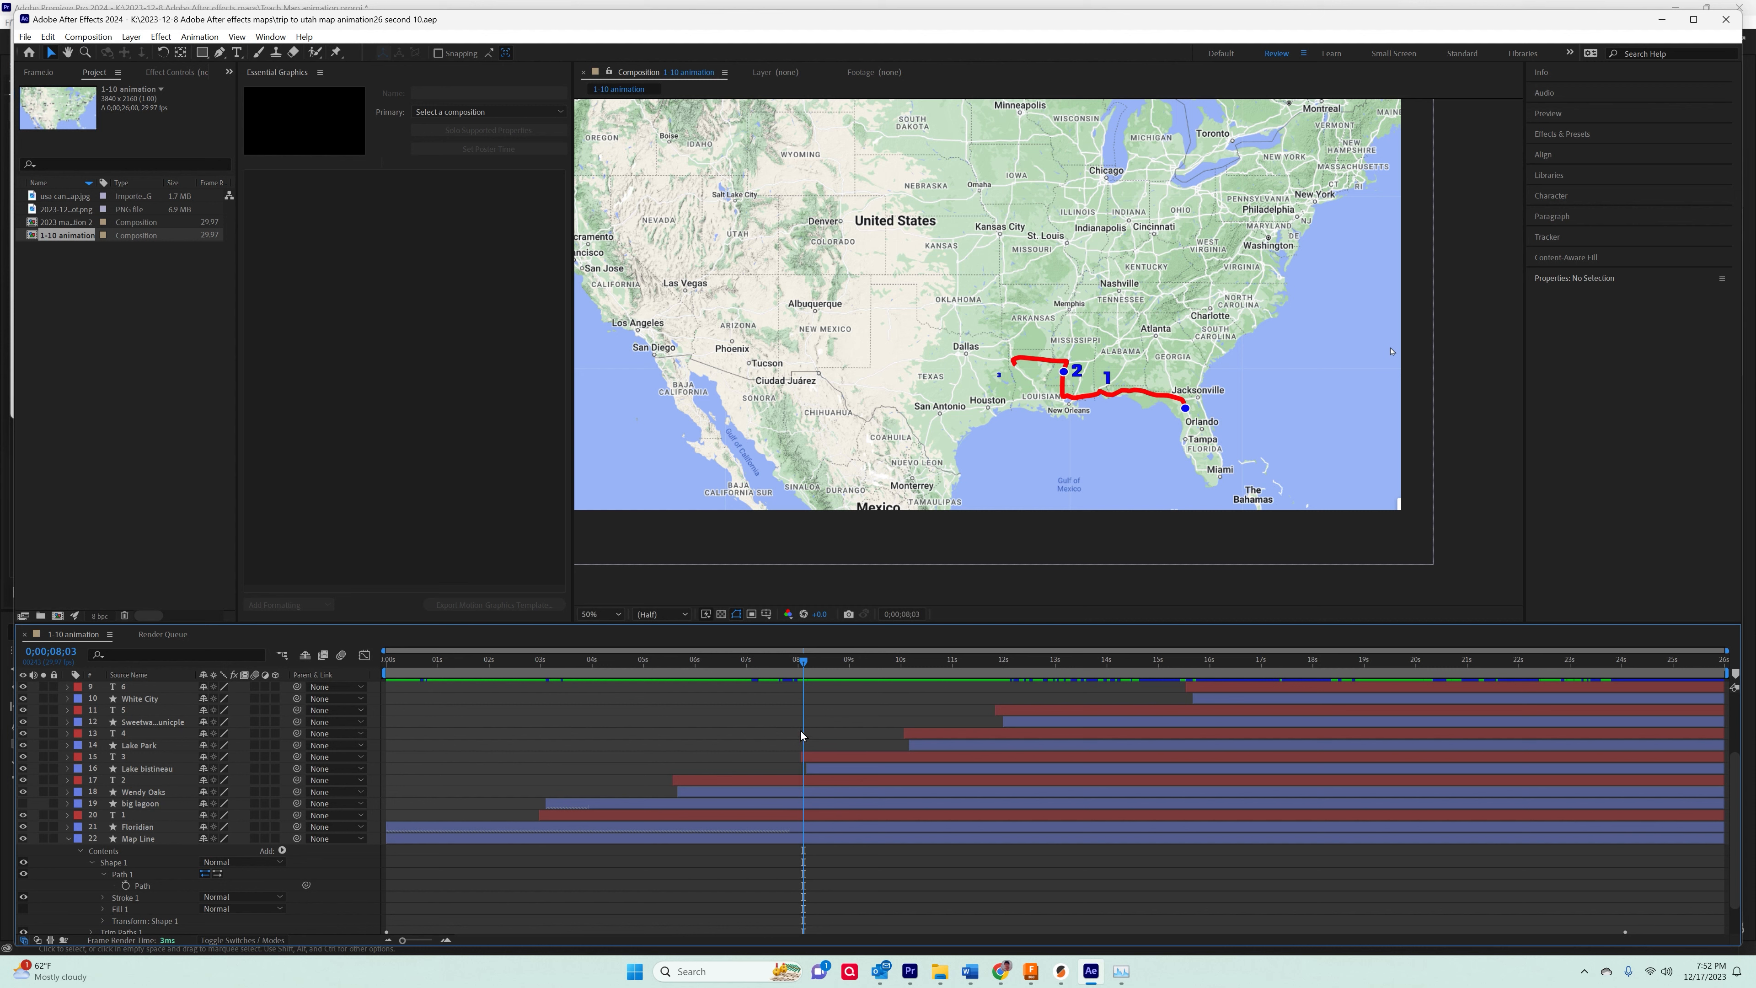
{"action": "left_click", "coordinate": [814, 761]}
{"action": "scroll", "coordinate": [812, 758], "scroll_direction": "up", "scroll_amount": 5}
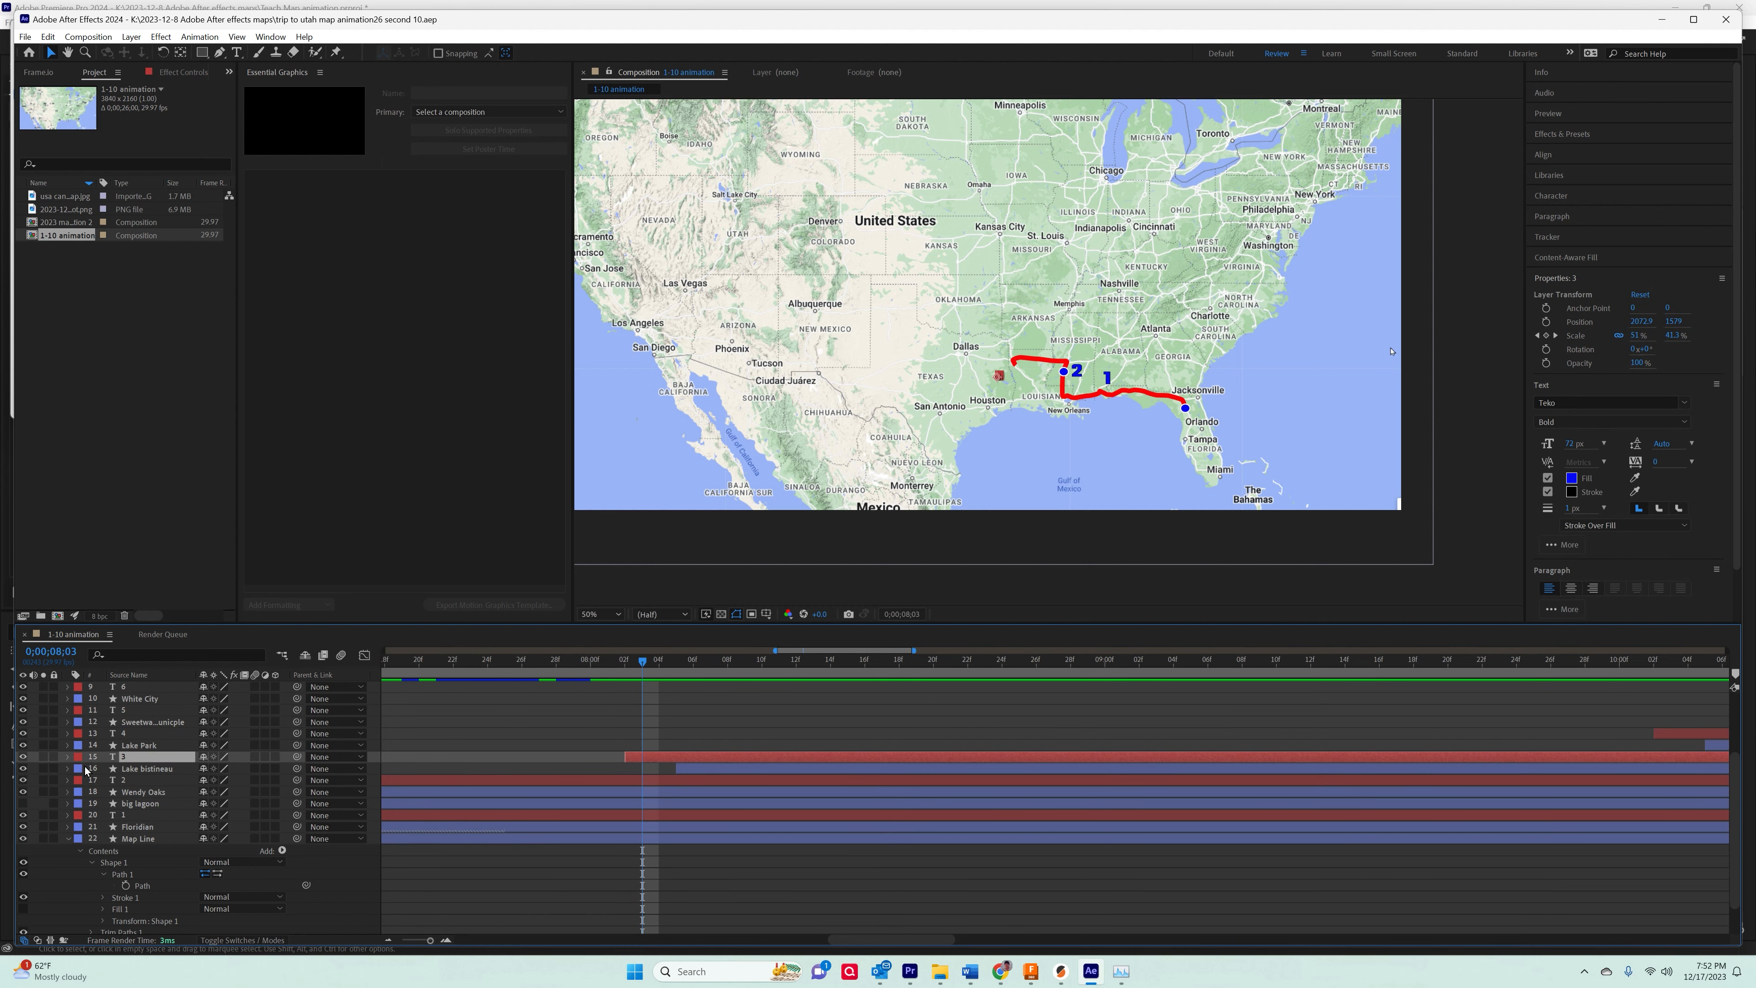
{"action": "left_click", "coordinate": [69, 757]}
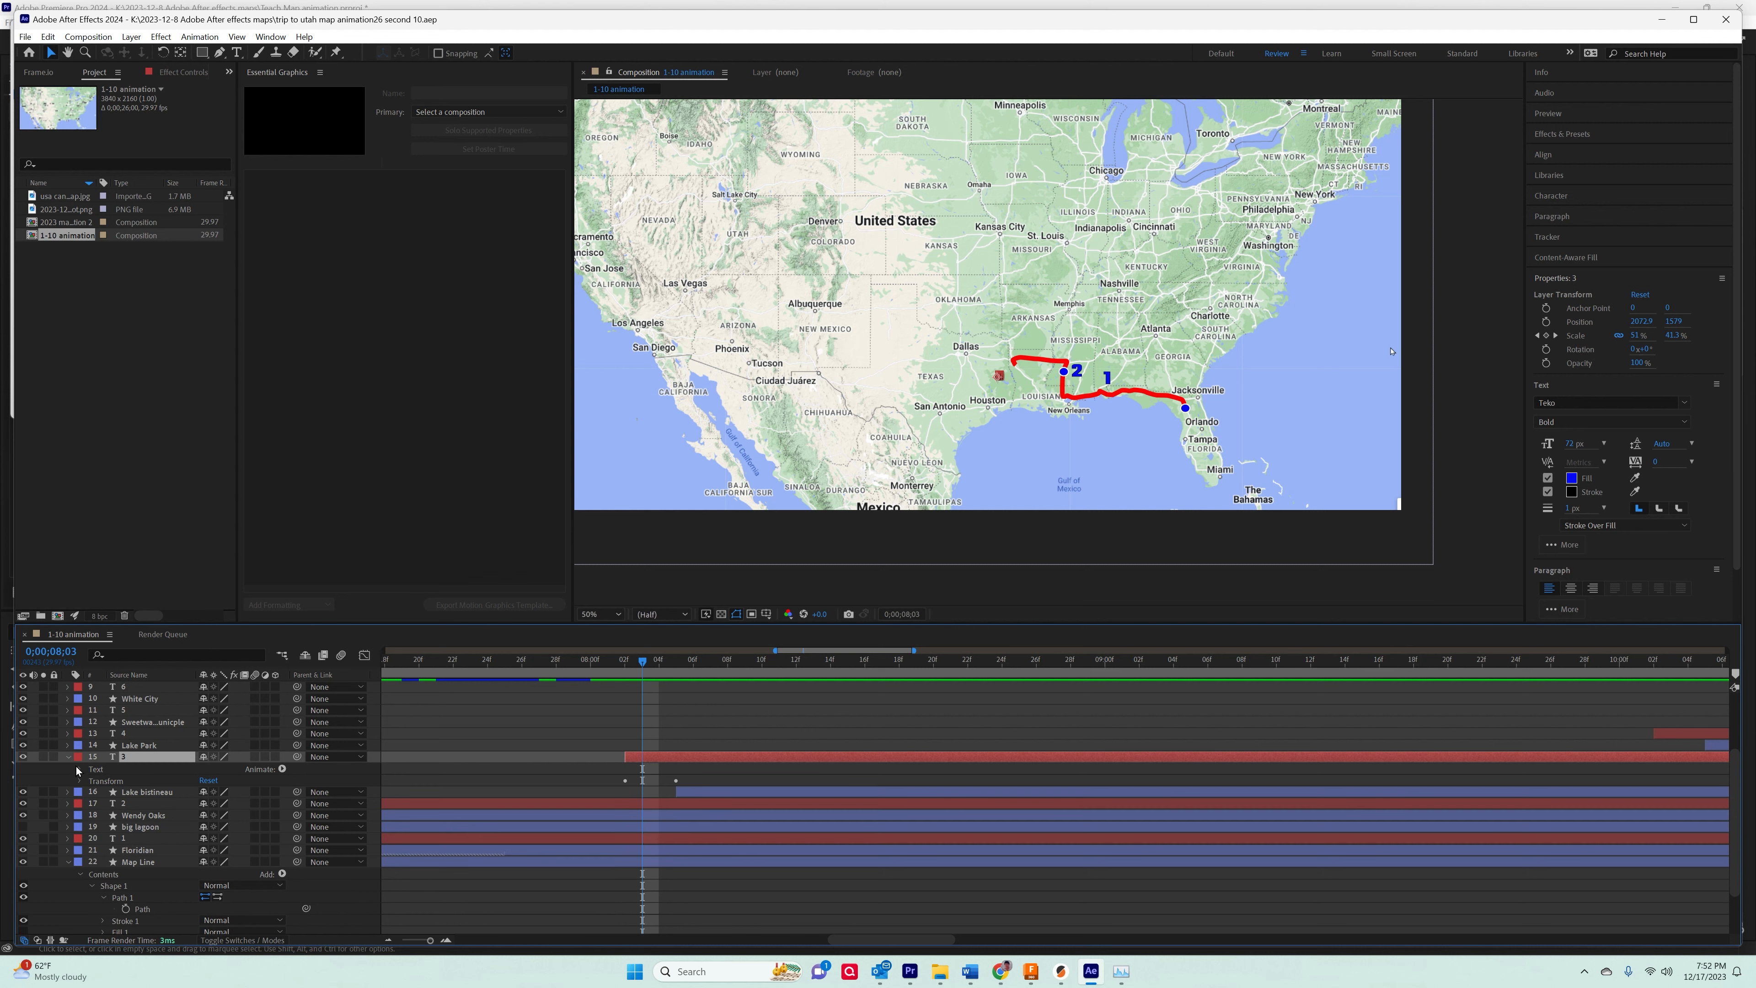
{"action": "left_click", "coordinate": [81, 770]}
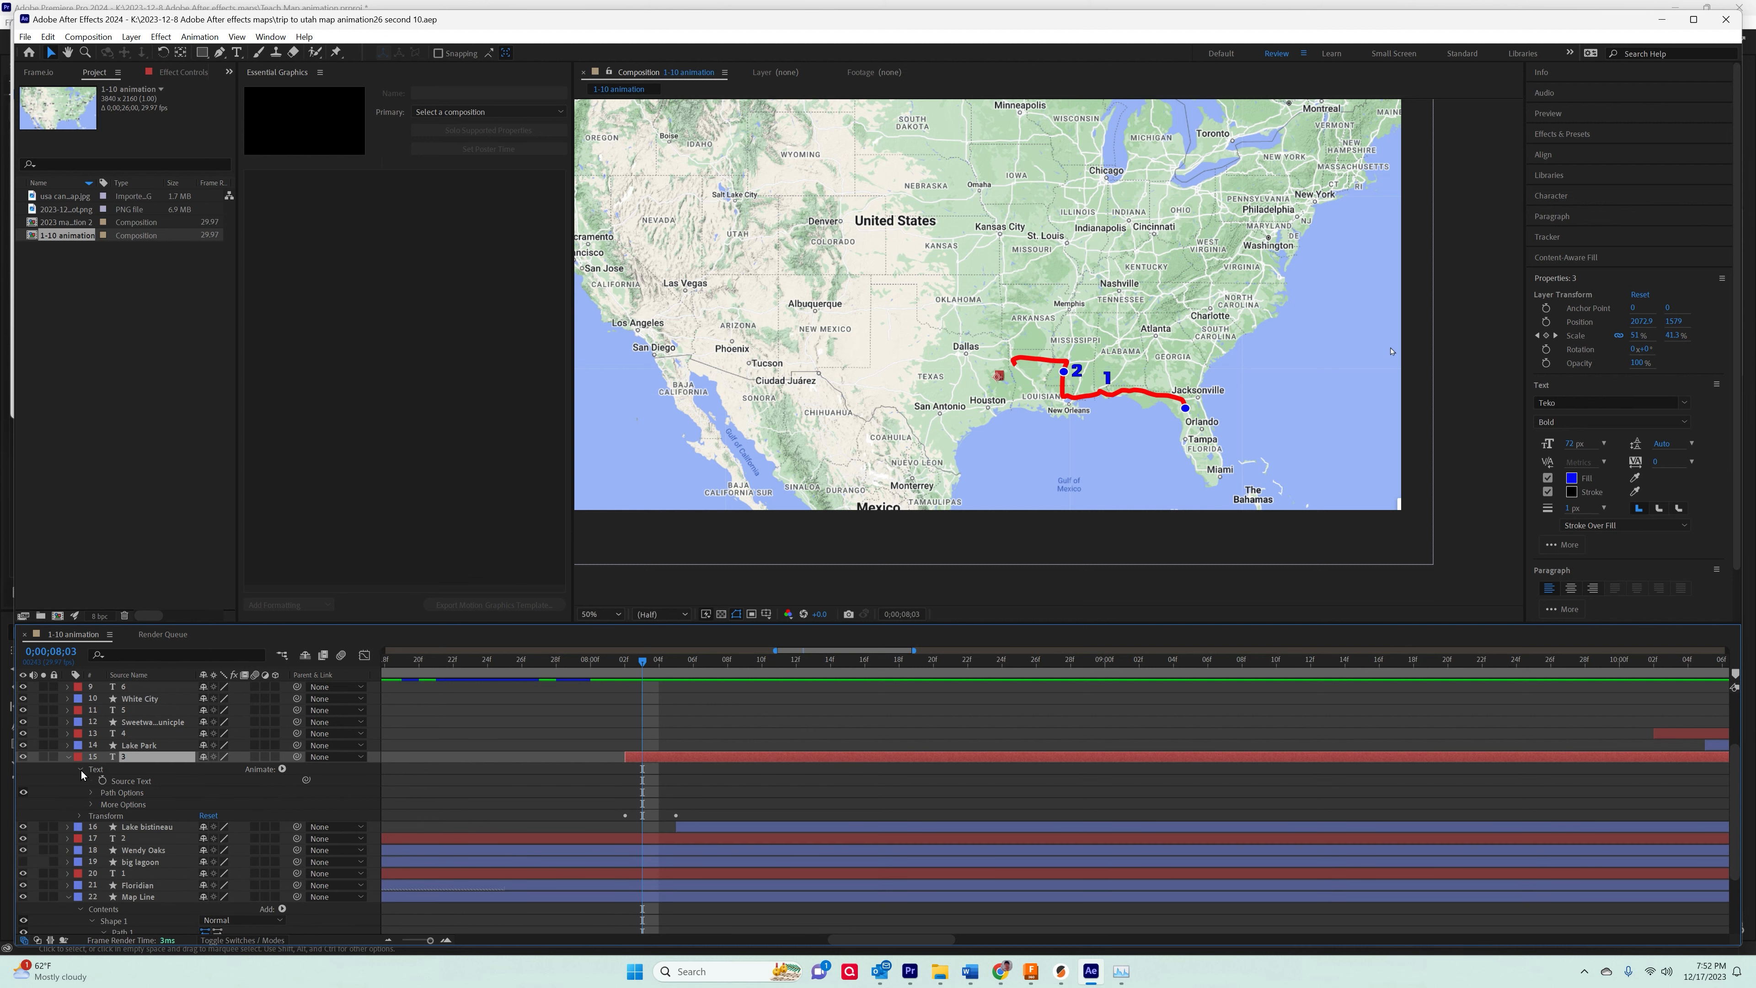
{"action": "left_click", "coordinate": [81, 816]}
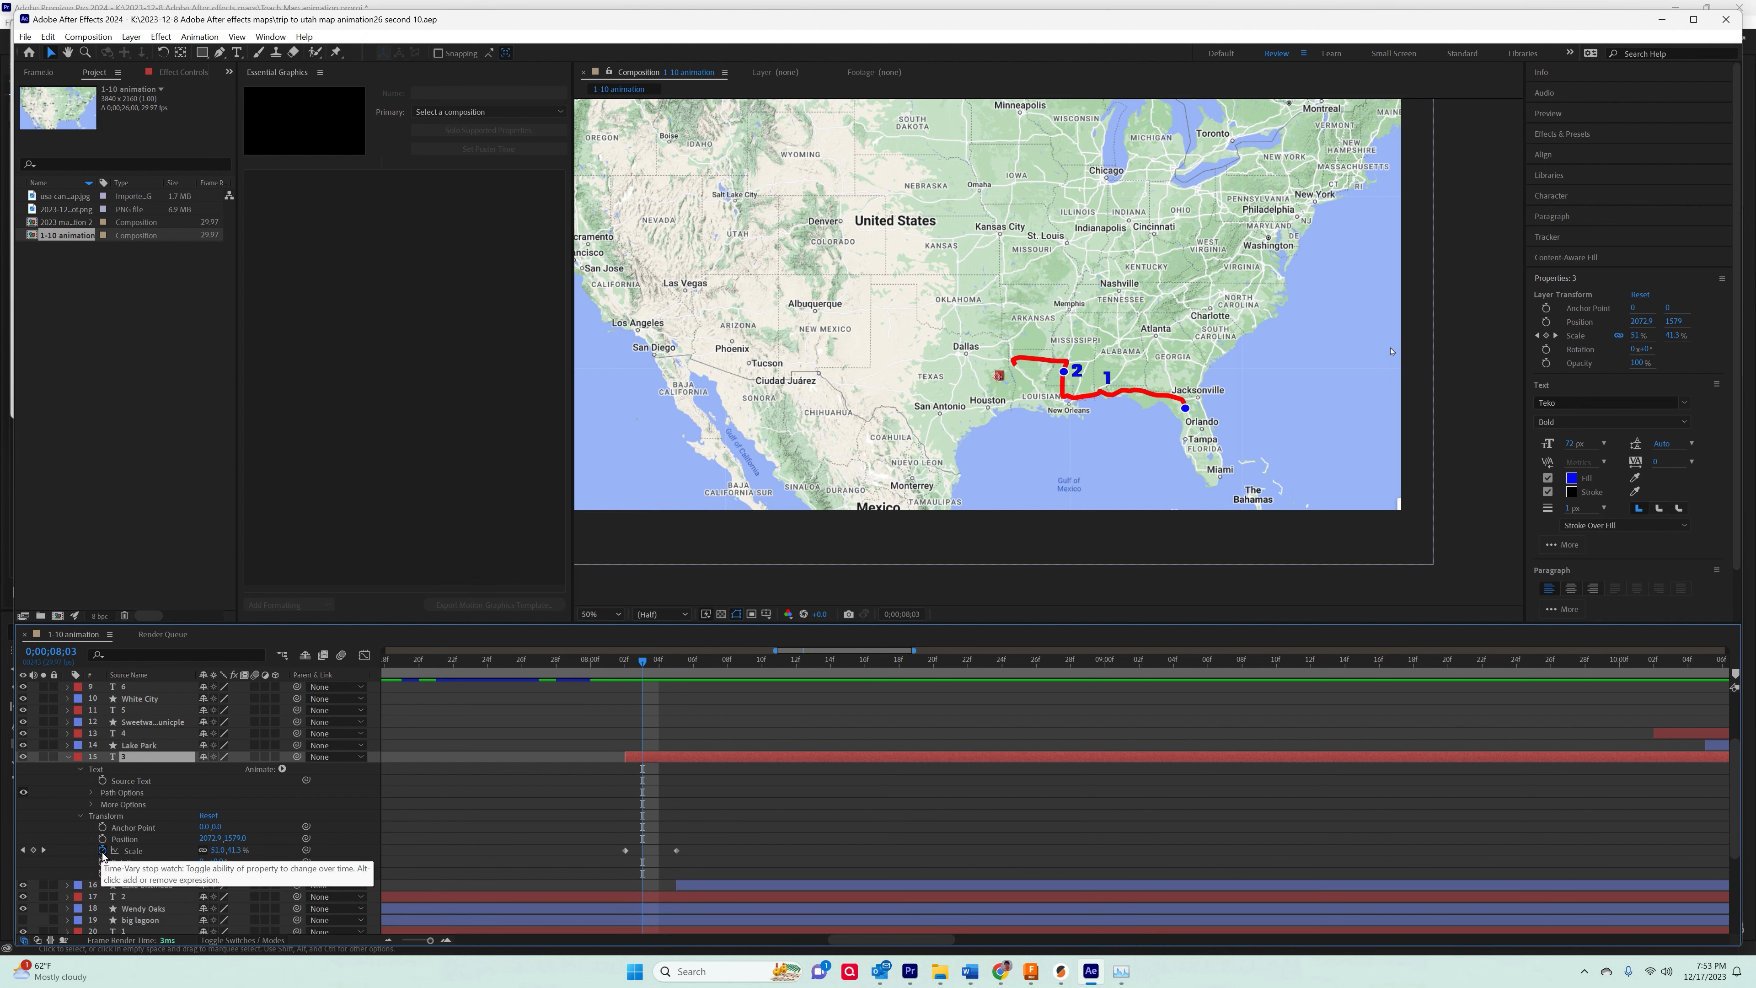
Scrub between the 3 layer's Scale keyframes at 0;00;08;02 and 0;00;08;05 to compare the number's size at each.
{"action": "left_click_drag", "start_coordinate": [650, 666], "coordinate": [627, 664]}
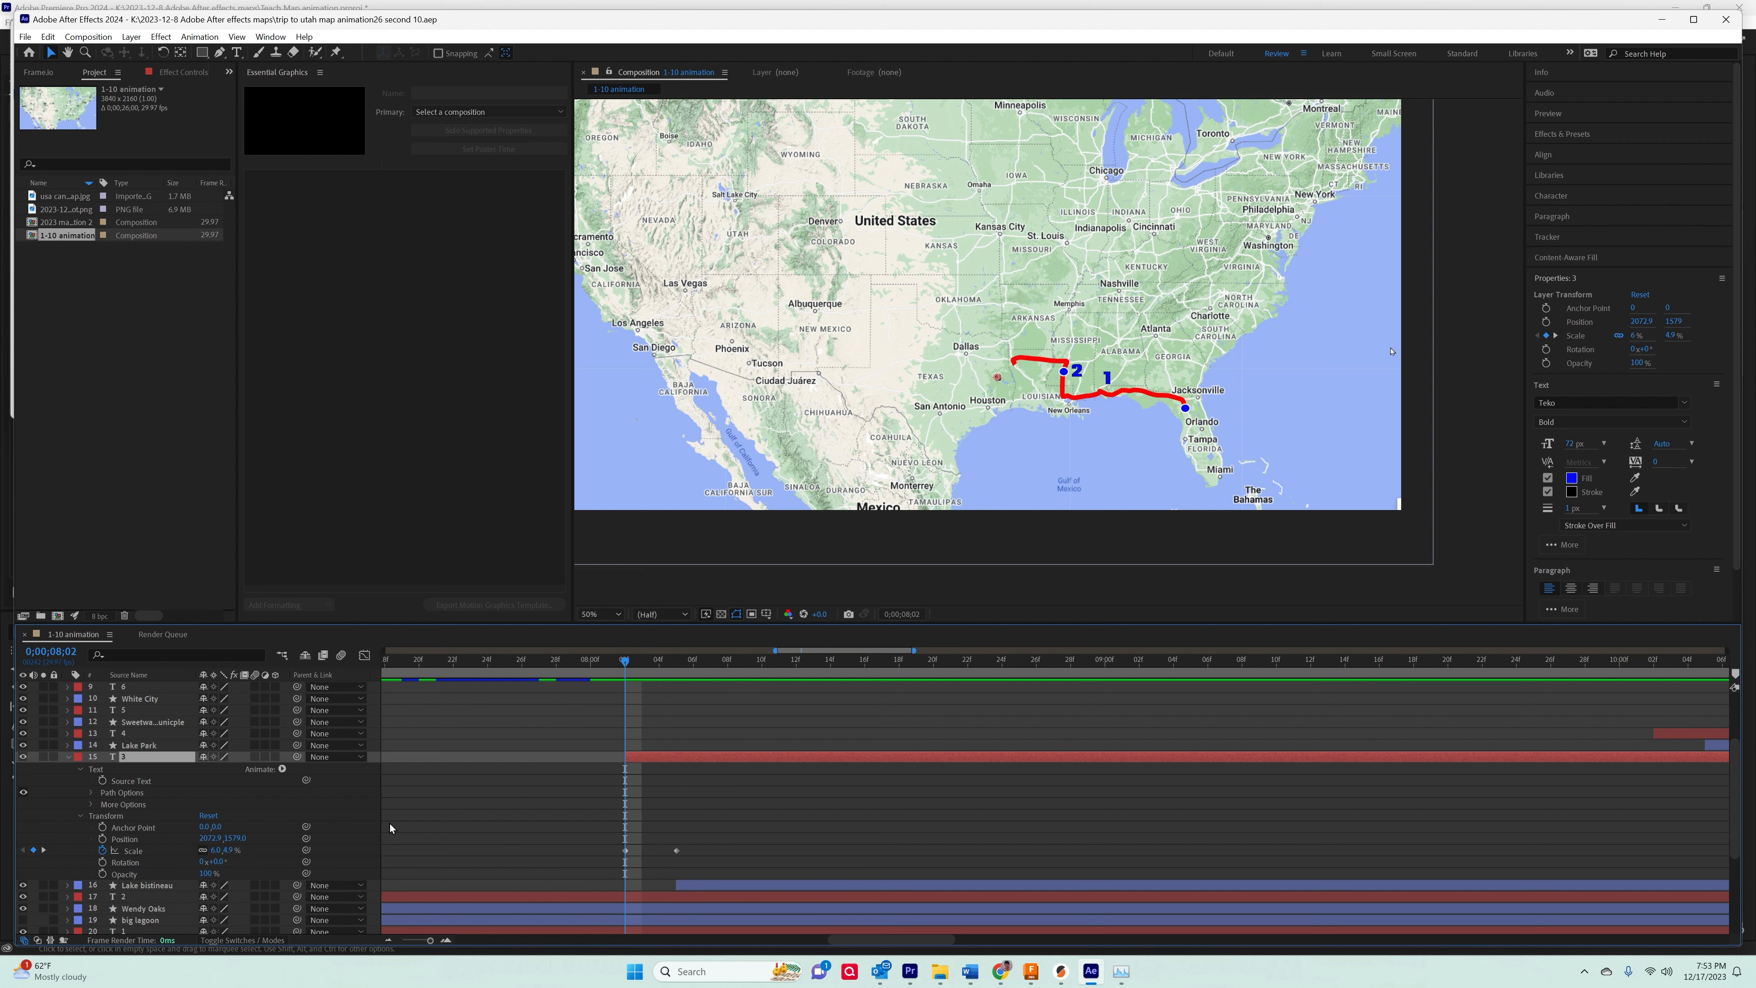
{"action": "left_click_drag", "start_coordinate": [625, 664], "coordinate": [673, 672]}
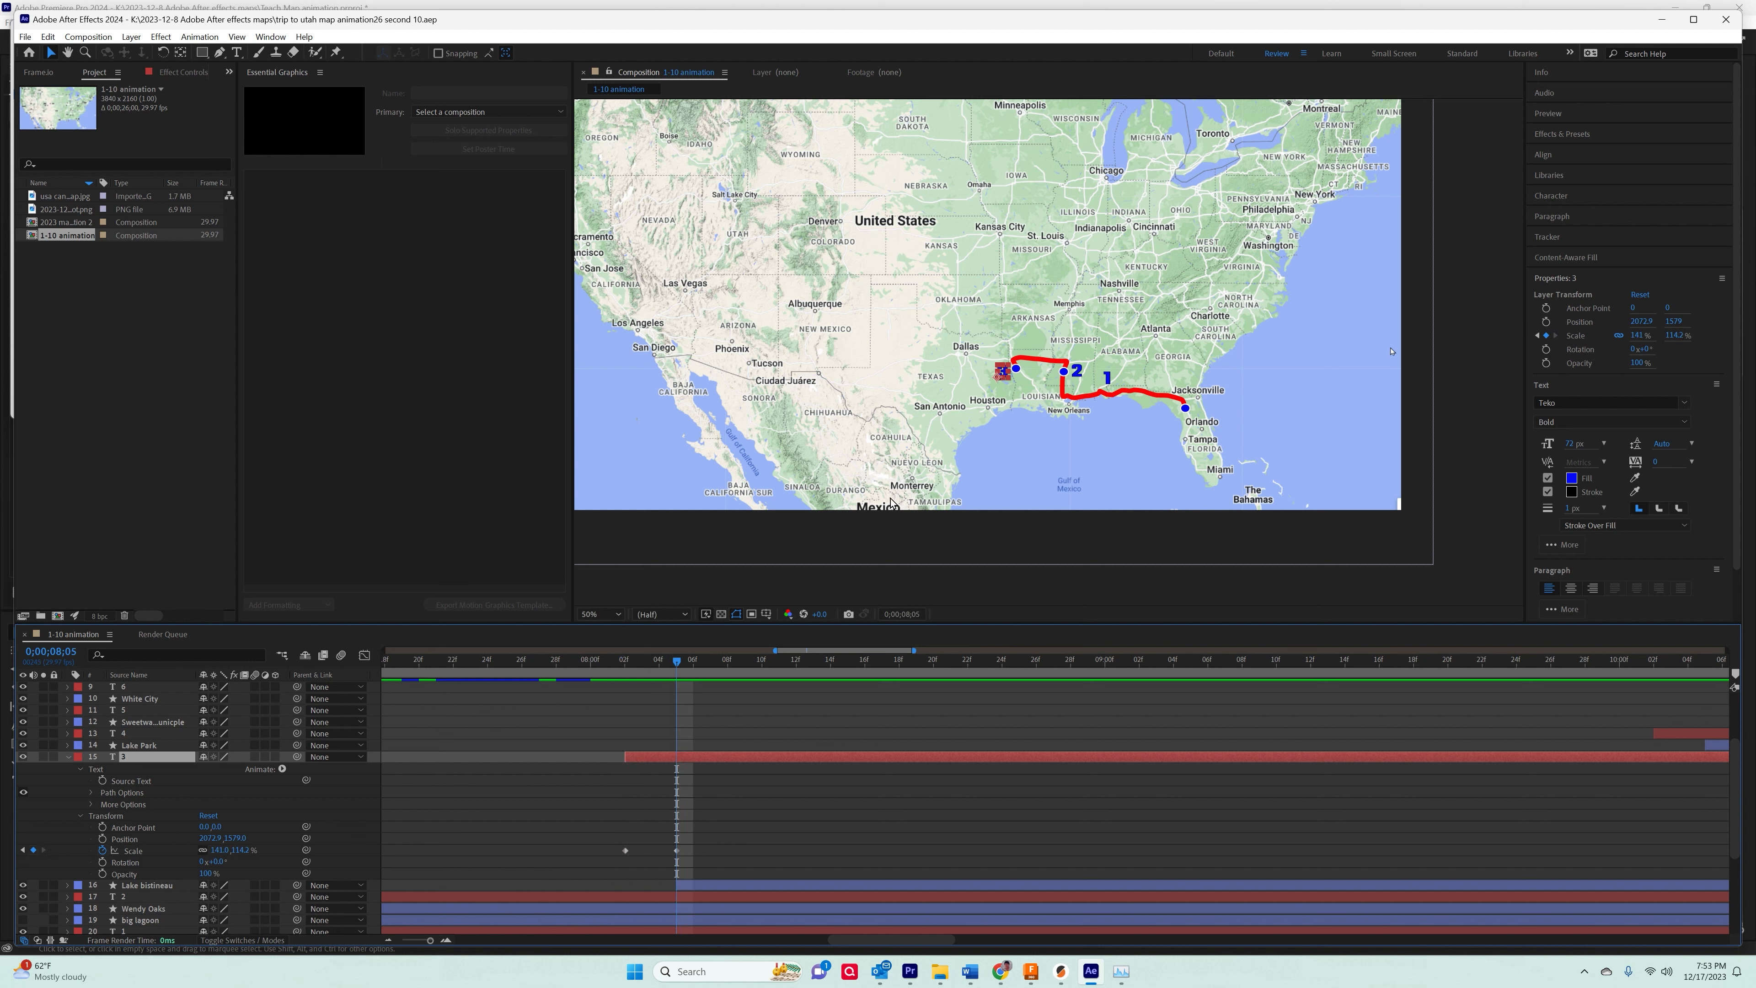
{"action": "left_click", "coordinate": [976, 514]}
{"action": "left_click", "coordinate": [626, 662]}
{"action": "left_click", "coordinate": [676, 667]}
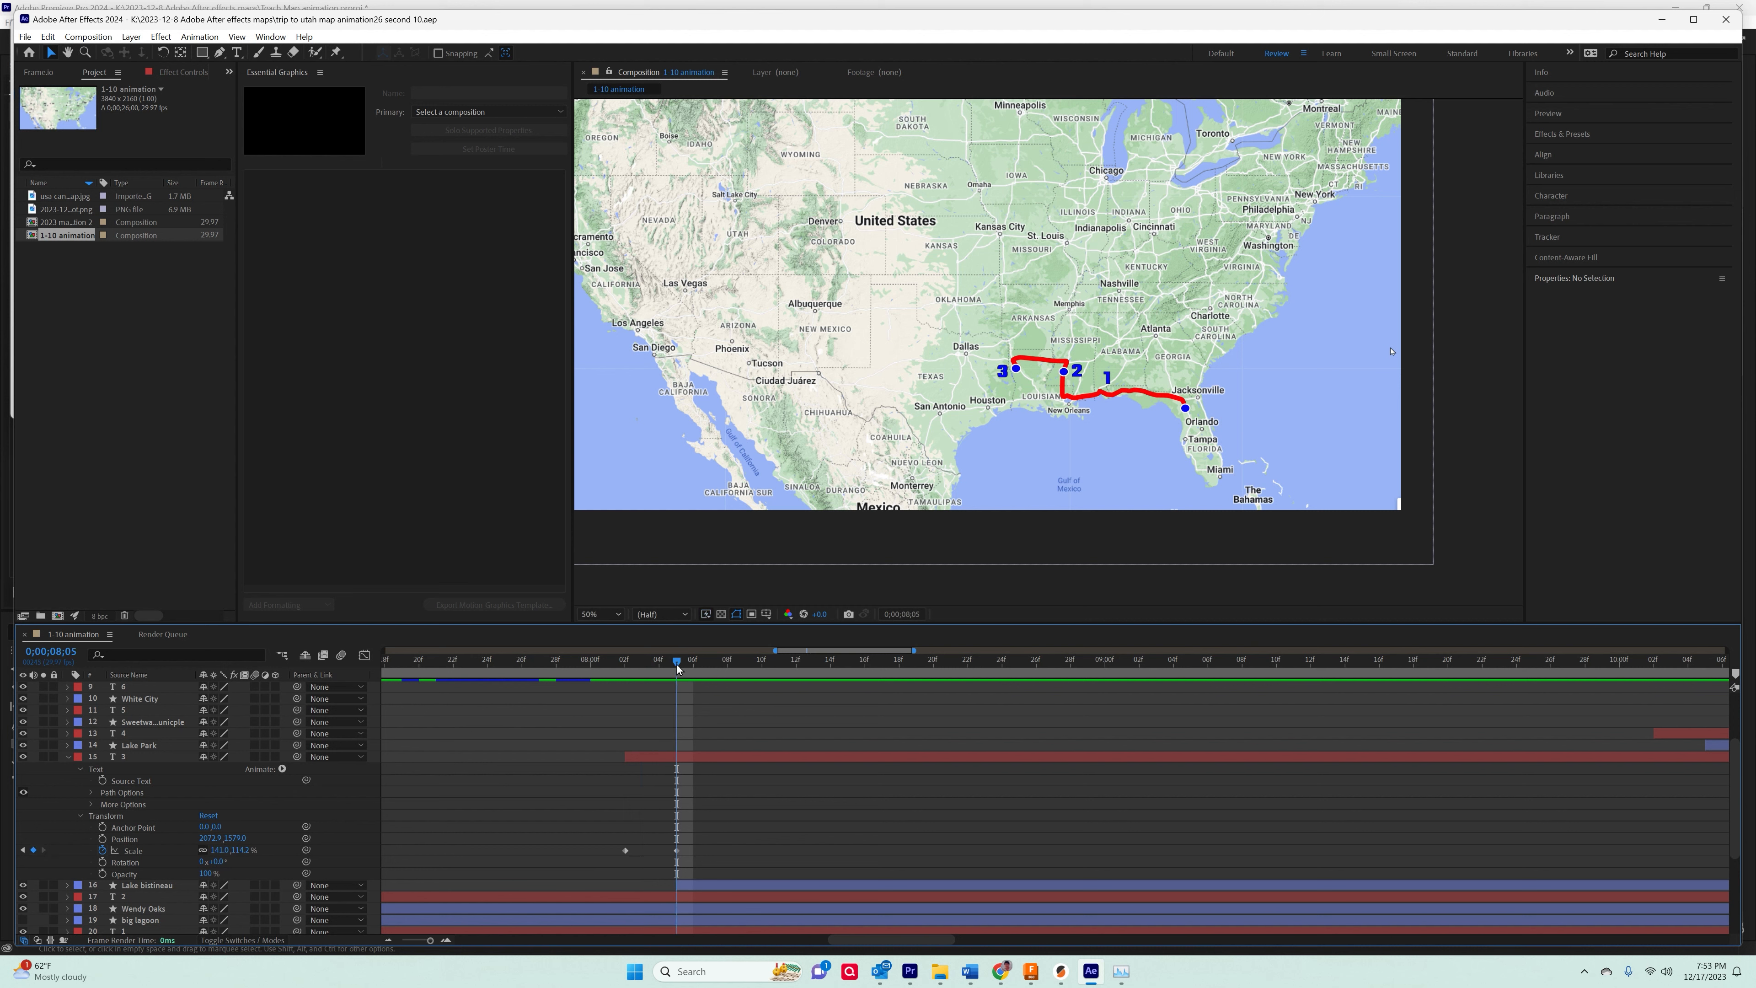
{"action": "left_click_drag", "start_coordinate": [676, 667], "coordinate": [619, 675]}
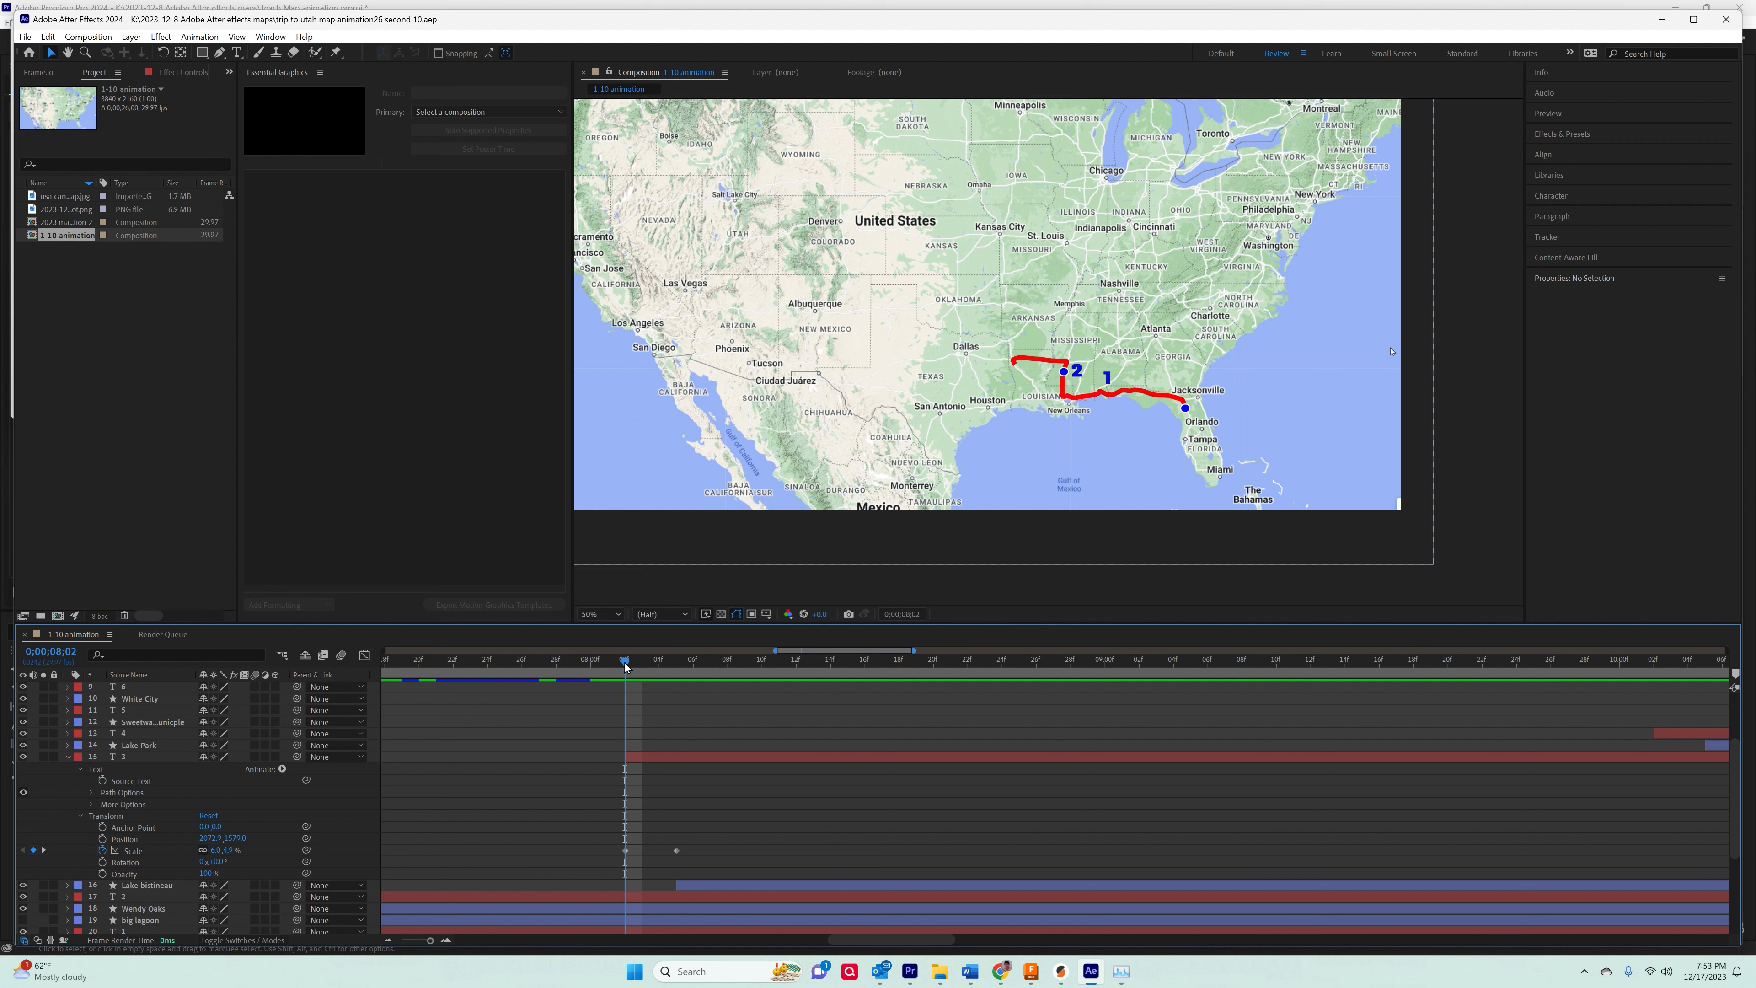
{"action": "left_click_drag", "start_coordinate": [629, 666], "coordinate": [676, 677]}
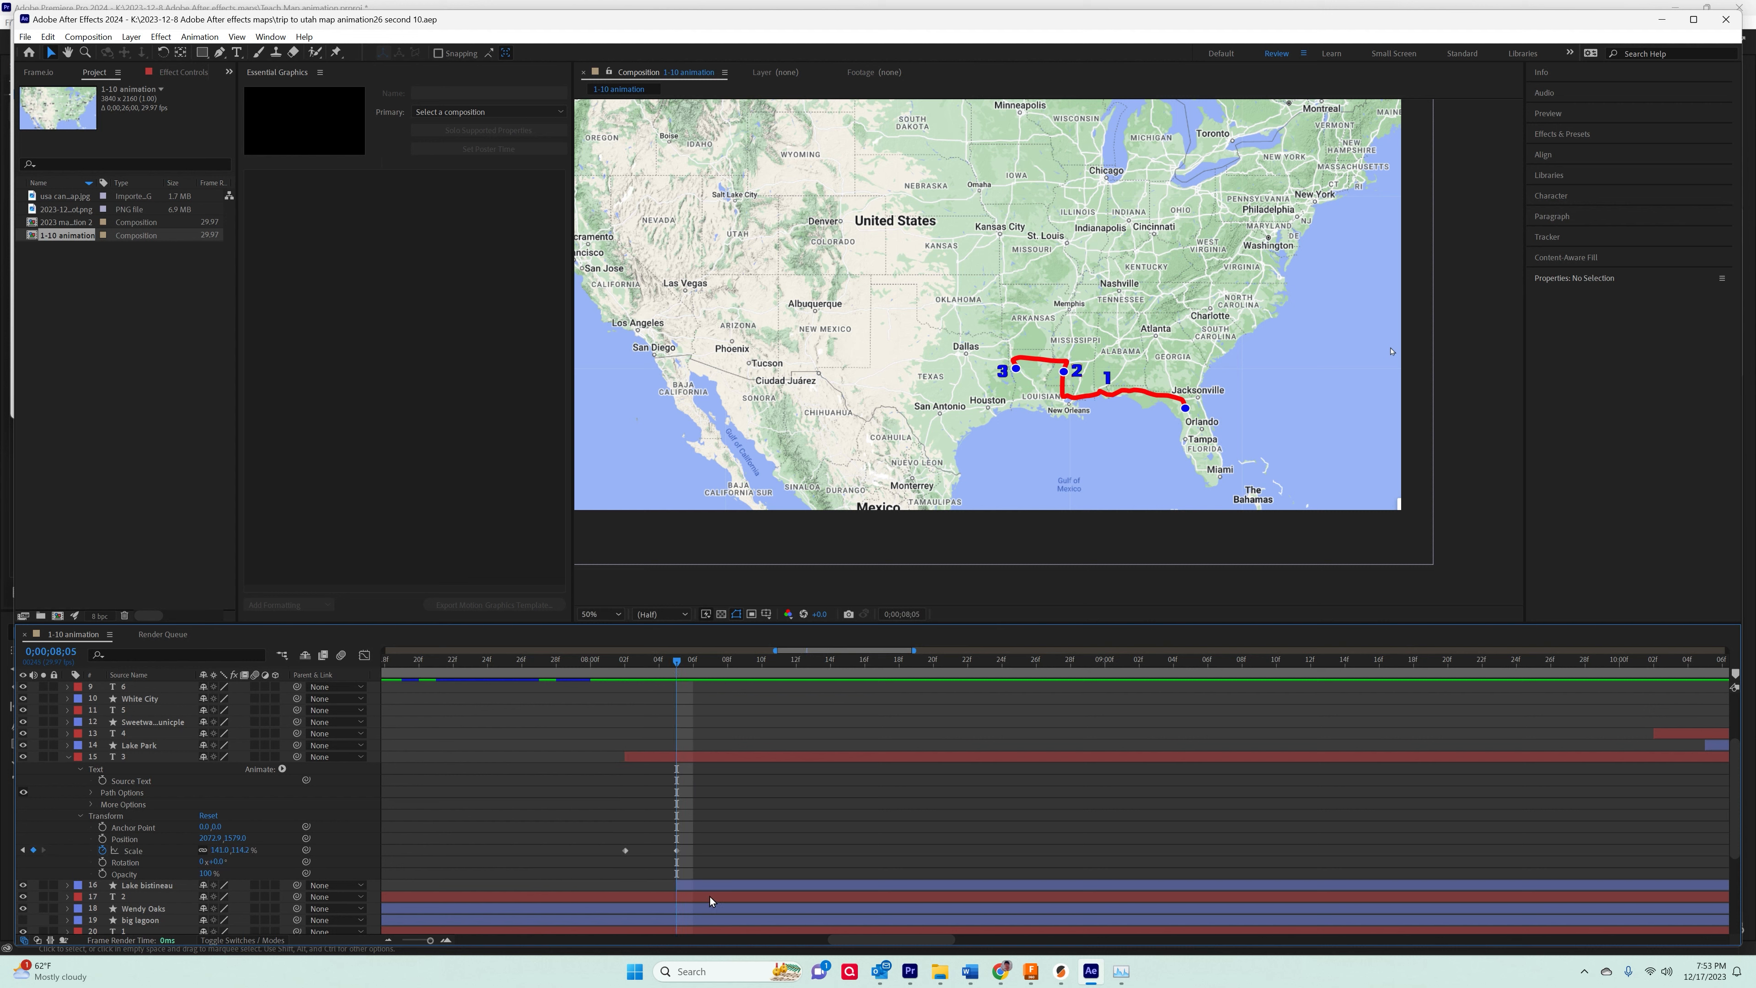
{"action": "left_click_drag", "start_coordinate": [683, 664], "coordinate": [646, 675]}
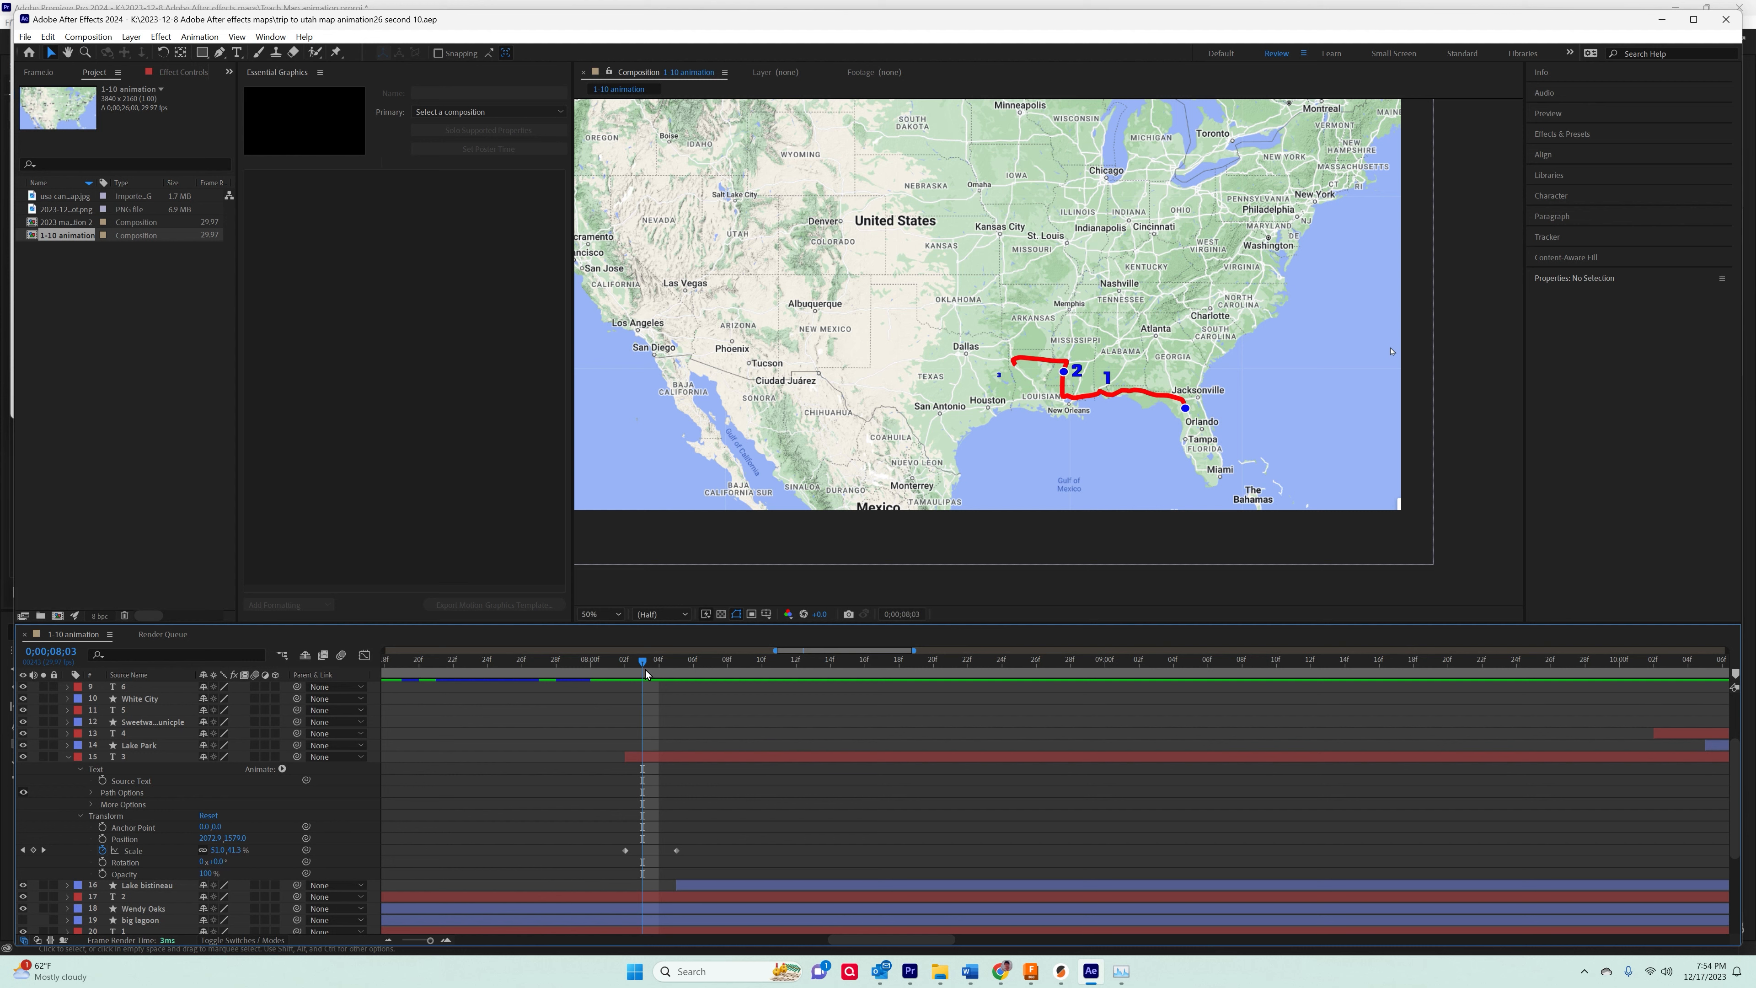
Step back to 0;00;07;29, then forward frame by frame to the second Scale keyframe to watch the number 3 grow.
{"action": "key", "text": "Page_Up"}
{"action": "key", "text": "Page_Up"}
{"action": "key", "text": "Page_Up"}
{"action": "key", "text": "Page_Up"}
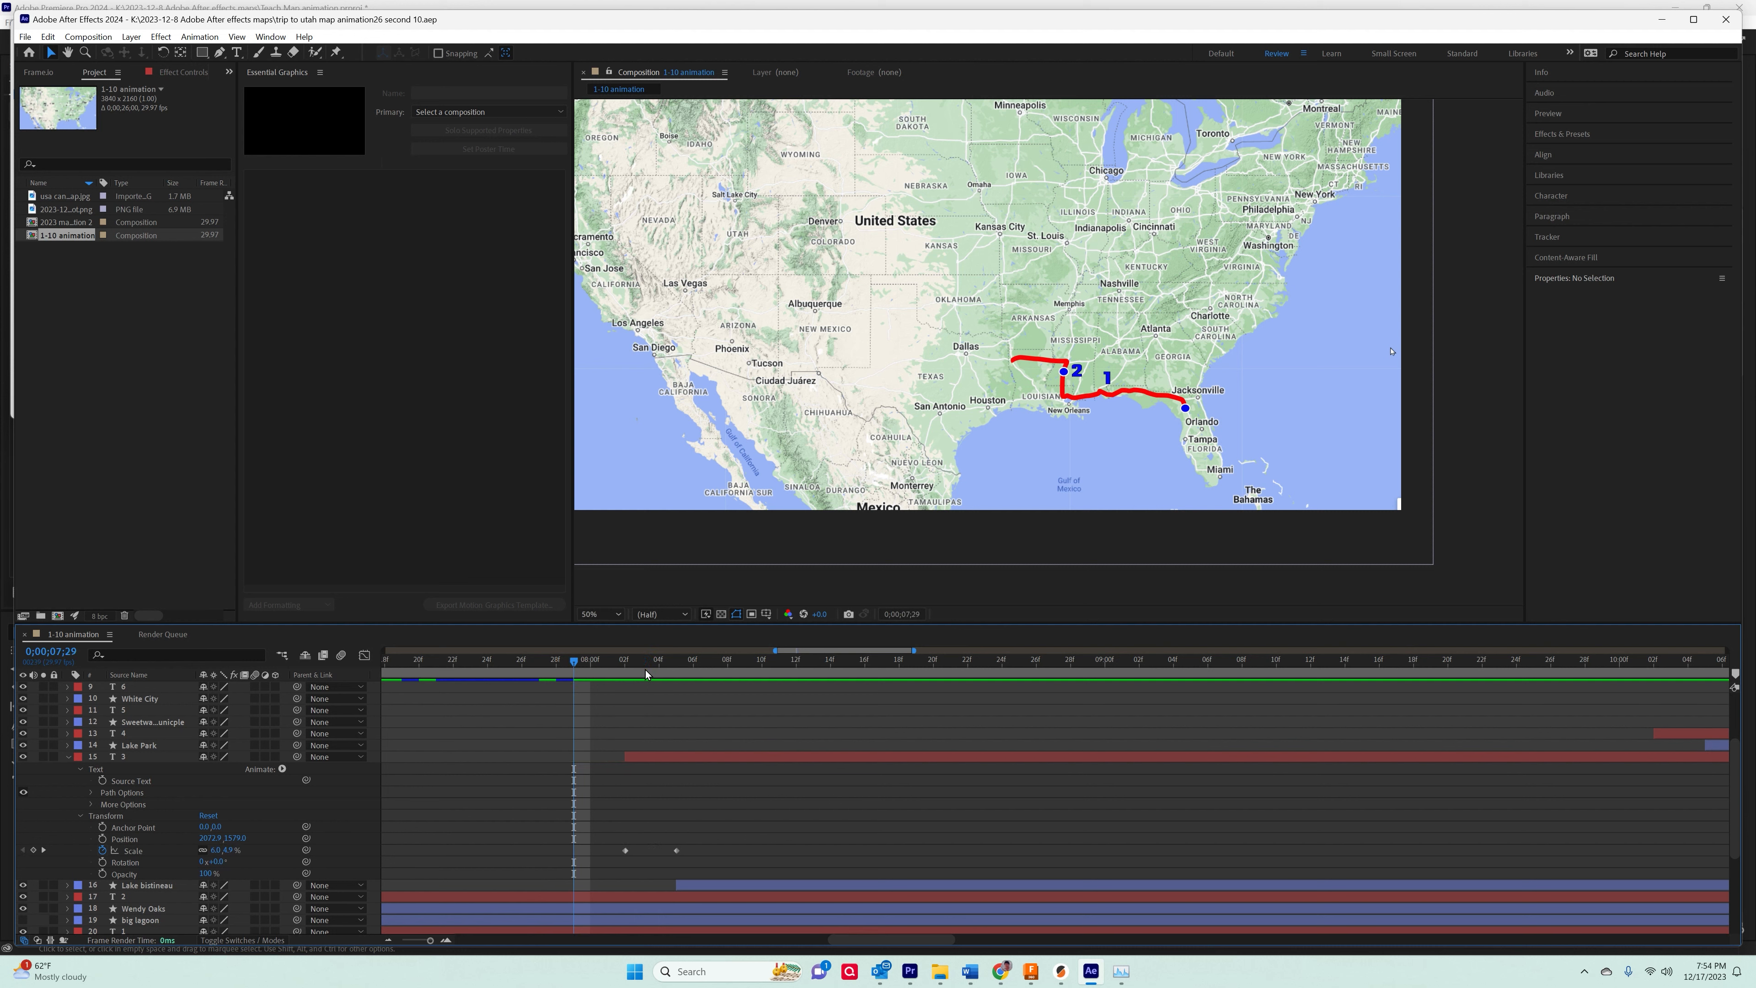
{"action": "key", "text": "Page_Down"}
{"action": "key", "text": "Page_Down"}
{"action": "key", "text": "Page_Down"}
{"action": "key", "text": "Page_Down"}
{"action": "key", "text": "Page_Down"}
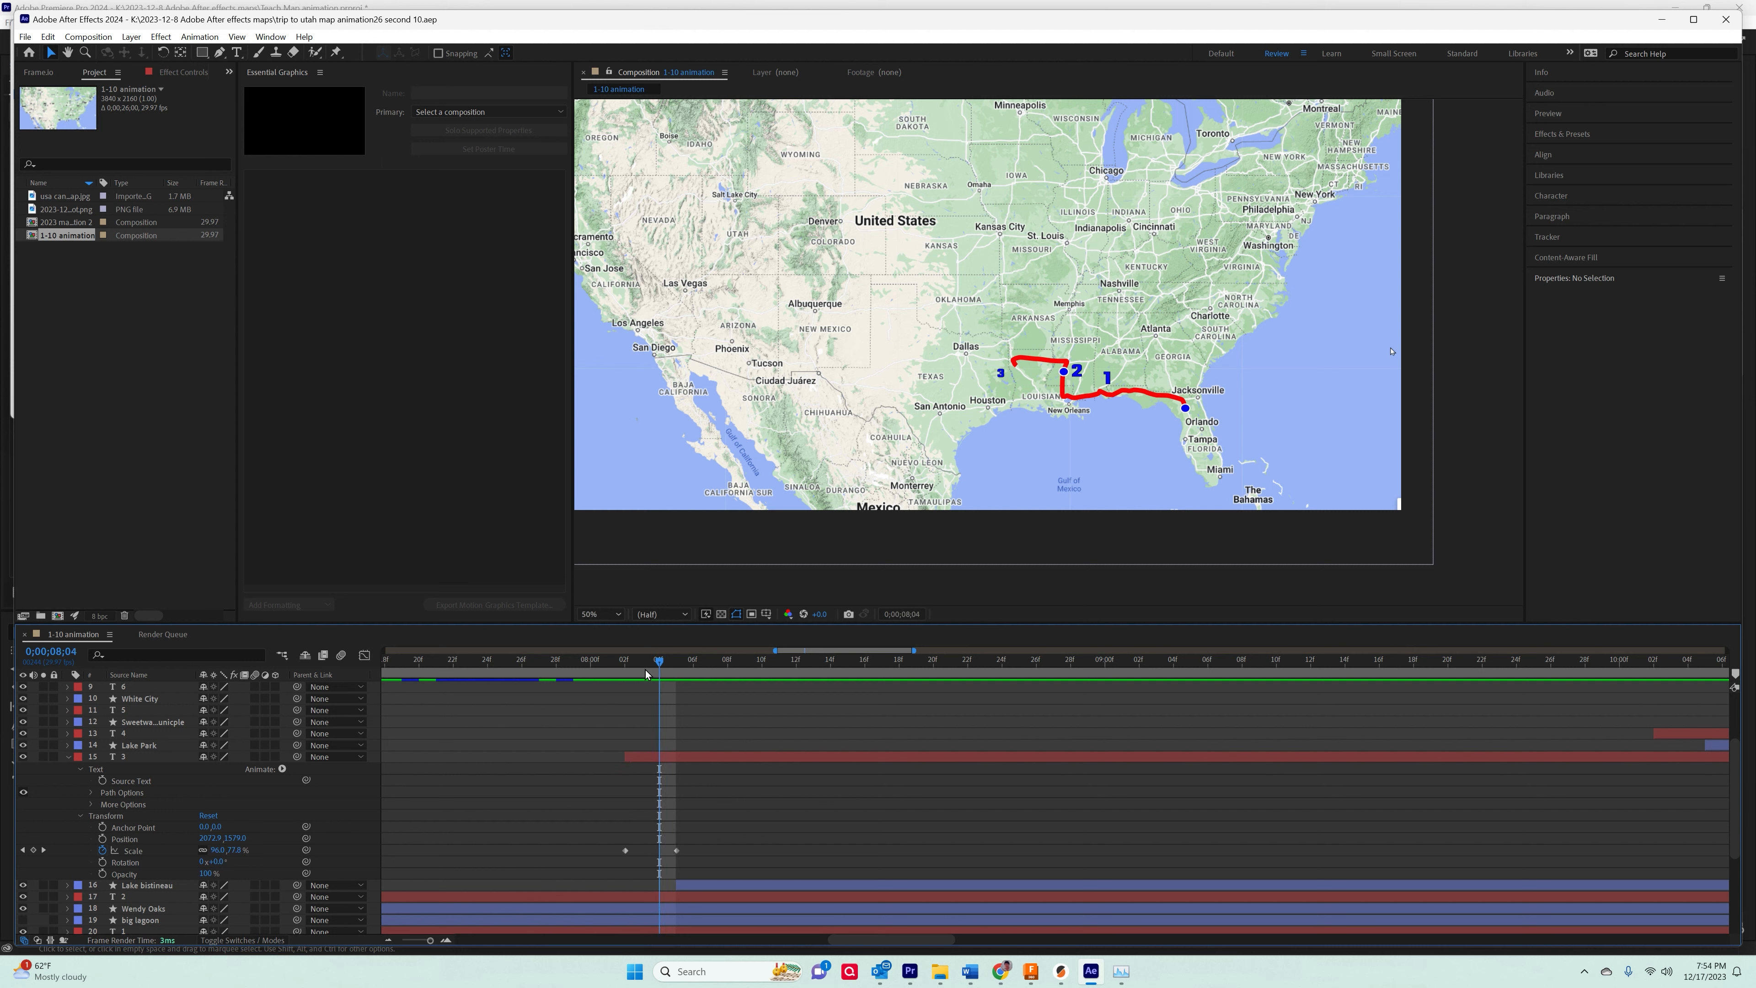
{"action": "key", "text": "Page_Down"}
Select the 3 layer's first Scale keyframe and step through the frames around it, ending at 0;00;08;02.
{"action": "left_click", "coordinate": [625, 851]}
{"action": "key", "text": "Page_Up"}
{"action": "key", "text": "Page_Up"}
{"action": "key", "text": "Page_Up"}
{"action": "key", "text": "Page_Up"}
{"action": "key", "text": "Page_Up"}
{"action": "key", "text": "Page_Down"}
{"action": "key", "text": "Page_Down"}
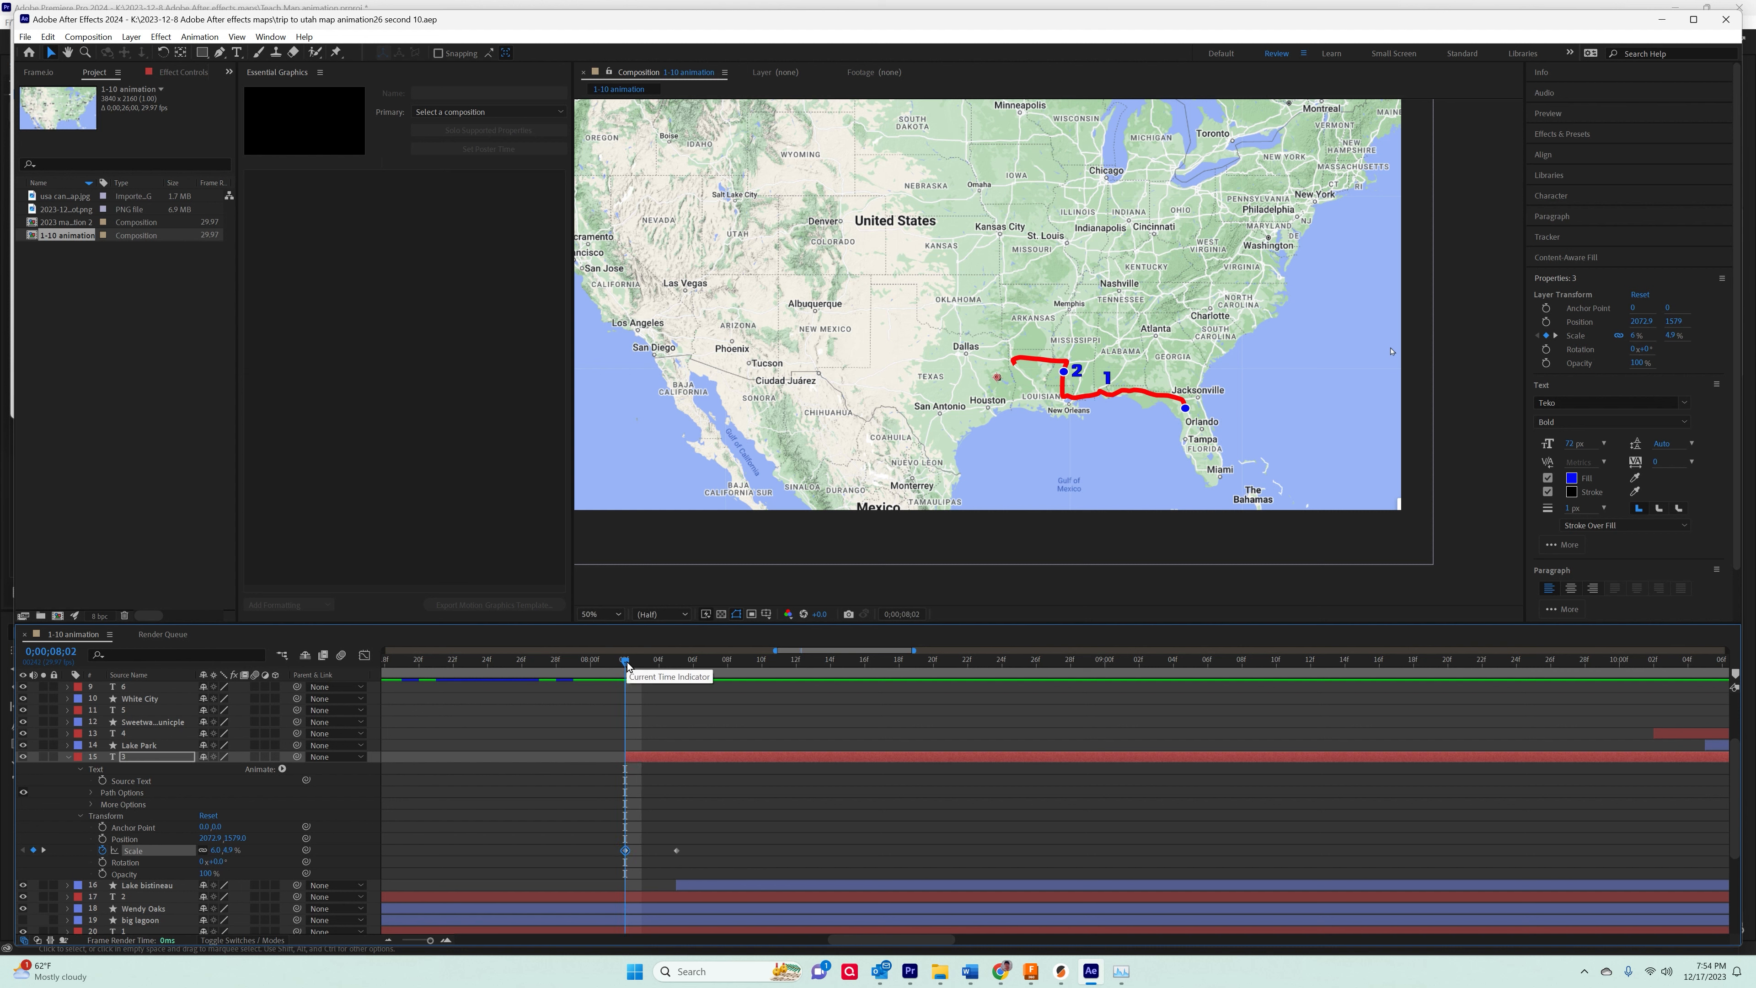
Try moving the 3 layer's first Scale keyframe three frames earlier to 0;00;07;29, and undo the move.
{"action": "key", "text": "Page_Up"}
{"action": "key", "text": "Page_Up"}
{"action": "key", "text": "Page_Up"}
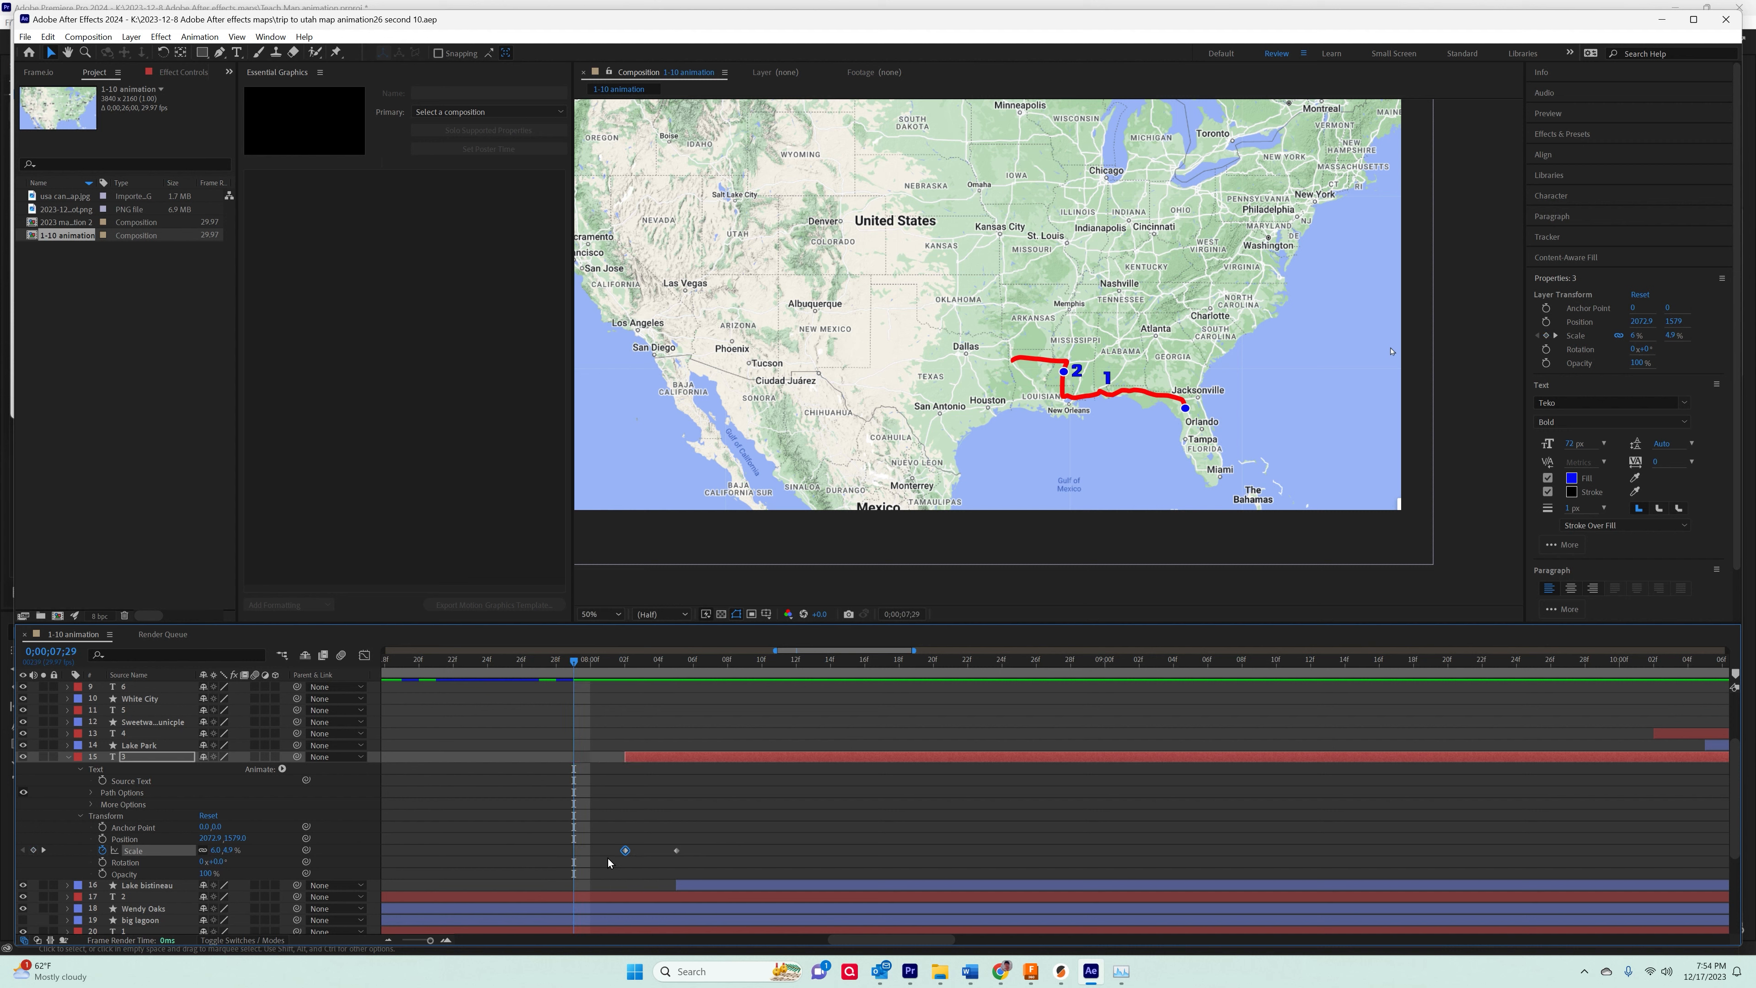
{"action": "left_click_drag", "start_coordinate": [625, 851], "coordinate": [574, 851]}
{"action": "key", "text": "ctrl+z"}
Scrub the full route animation ahead to 0;00;12;19 and back to 0;00;08;05 to examine how the numbers appear.
{"action": "left_click_drag", "start_coordinate": [574, 662], "coordinate": [951, 719]}
{"action": "left_click", "coordinate": [712, 804]}
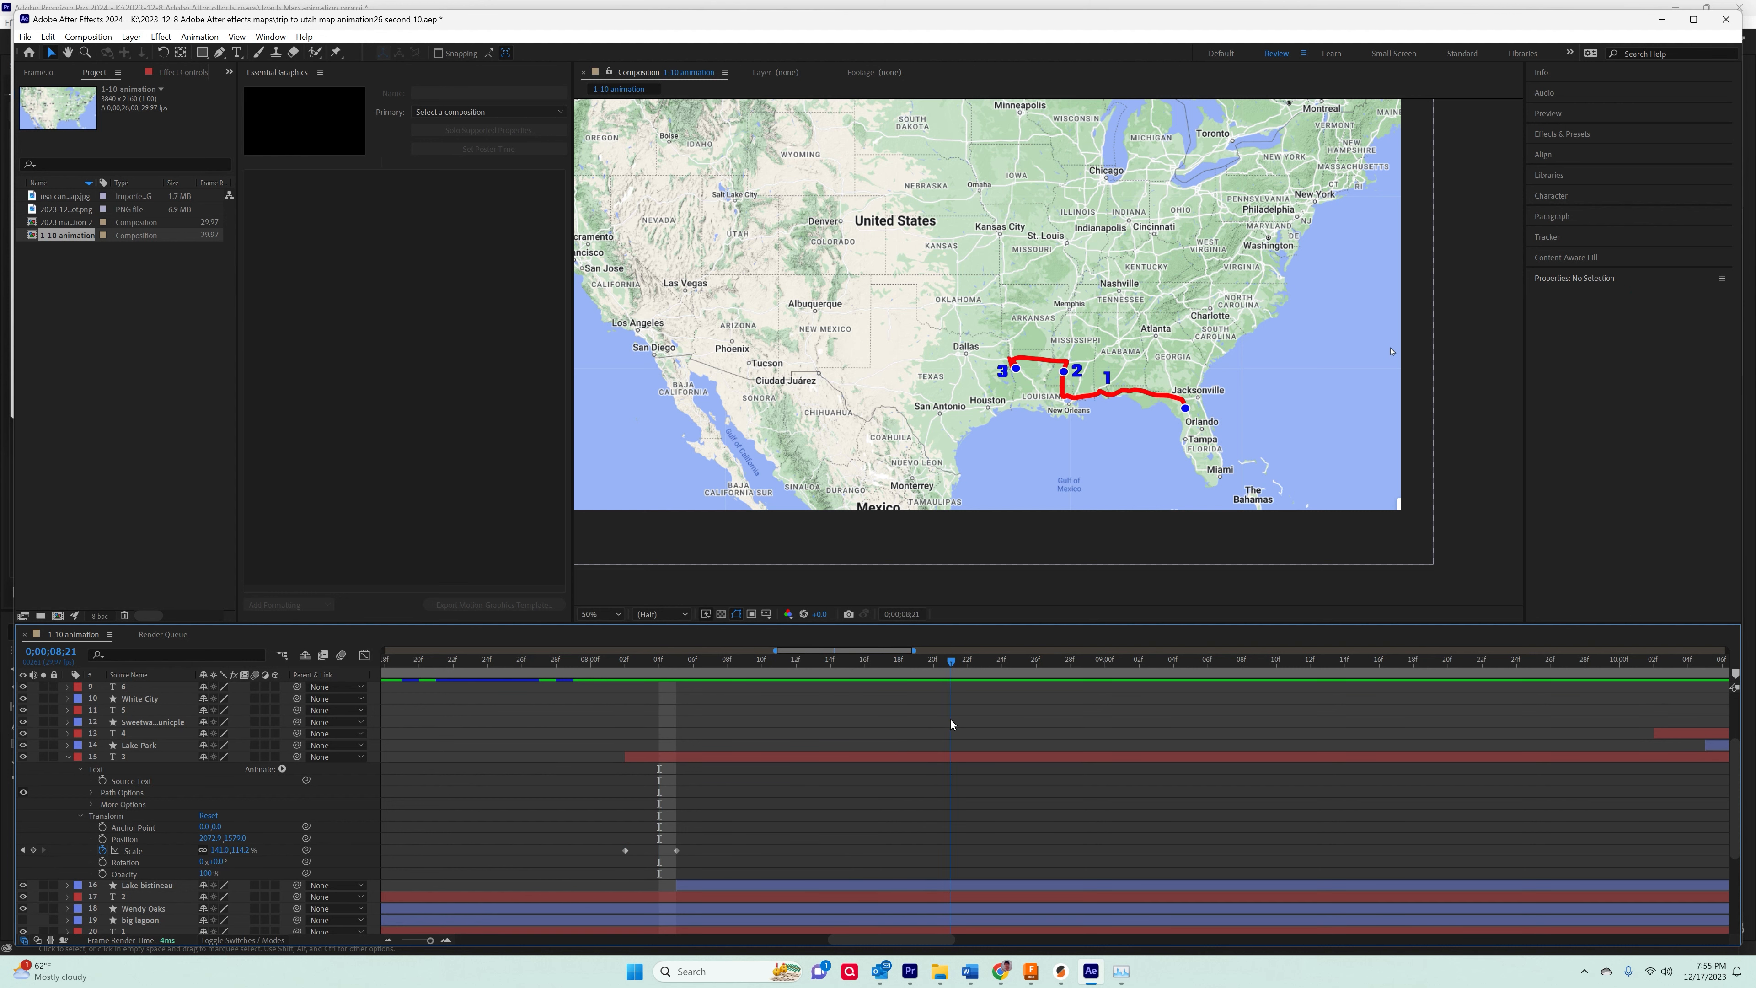
{"action": "key", "text": "semicolon"}
{"action": "left_click_drag", "start_coordinate": [842, 663], "coordinate": [1037, 663]}
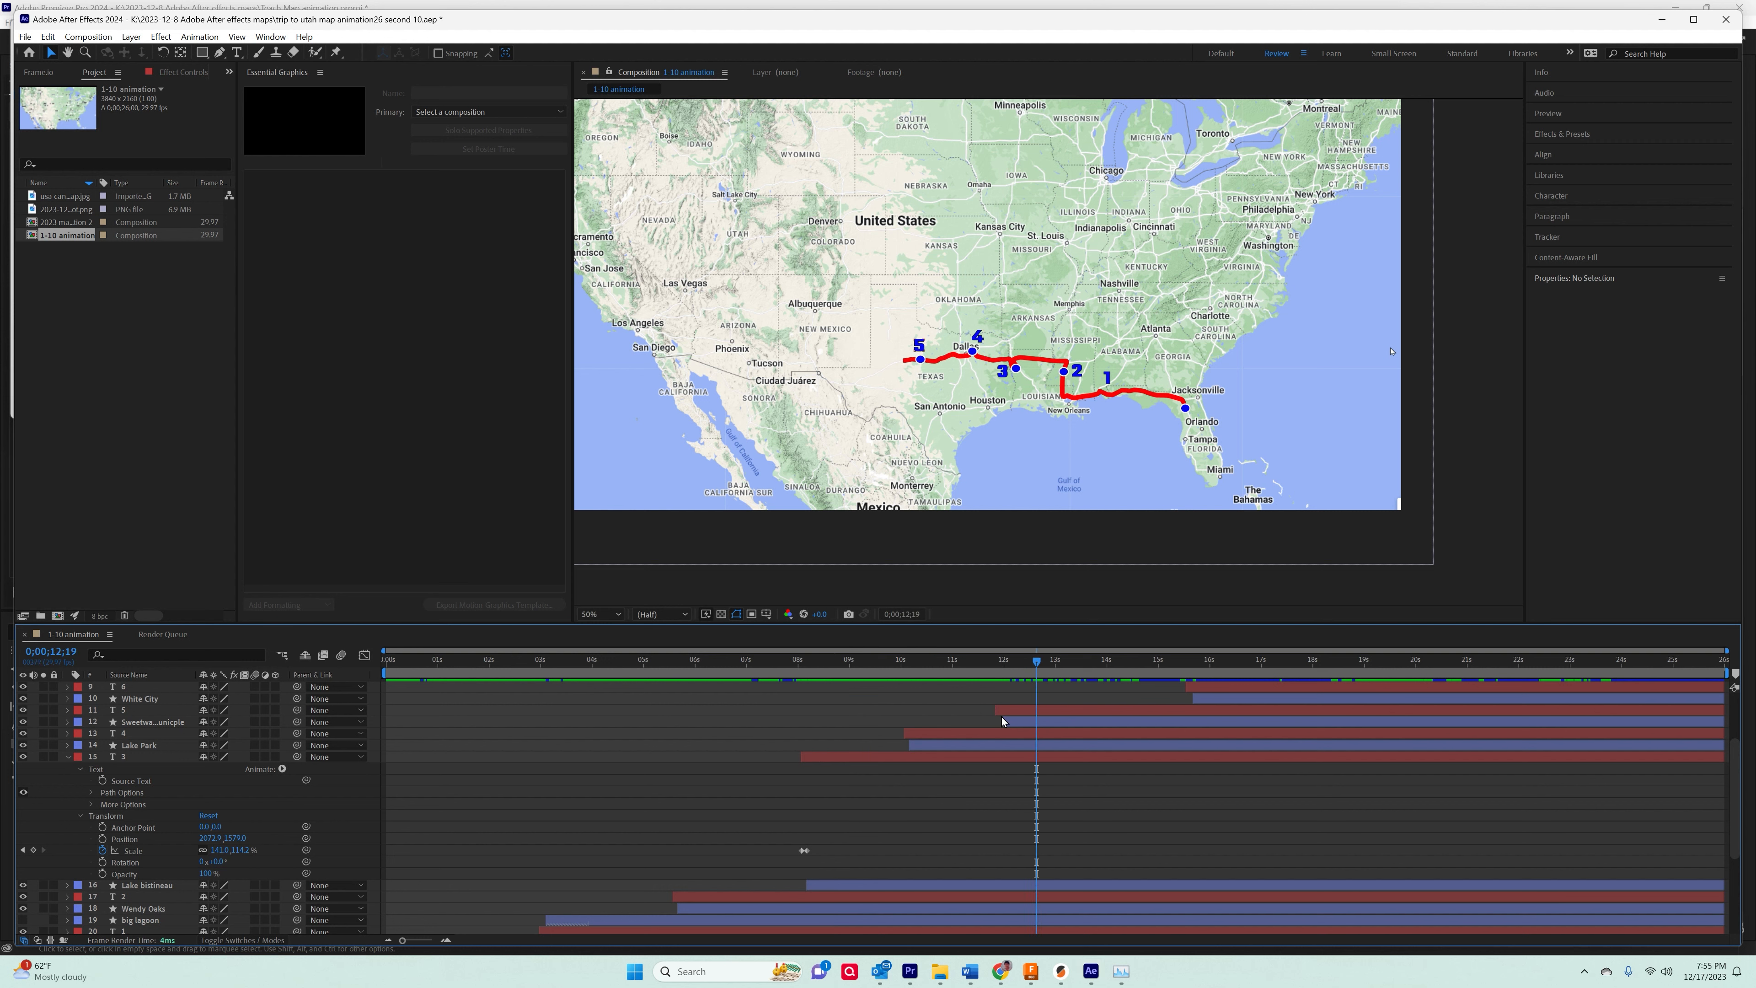
{"action": "left_click_drag", "start_coordinate": [1049, 669], "coordinate": [808, 734]}
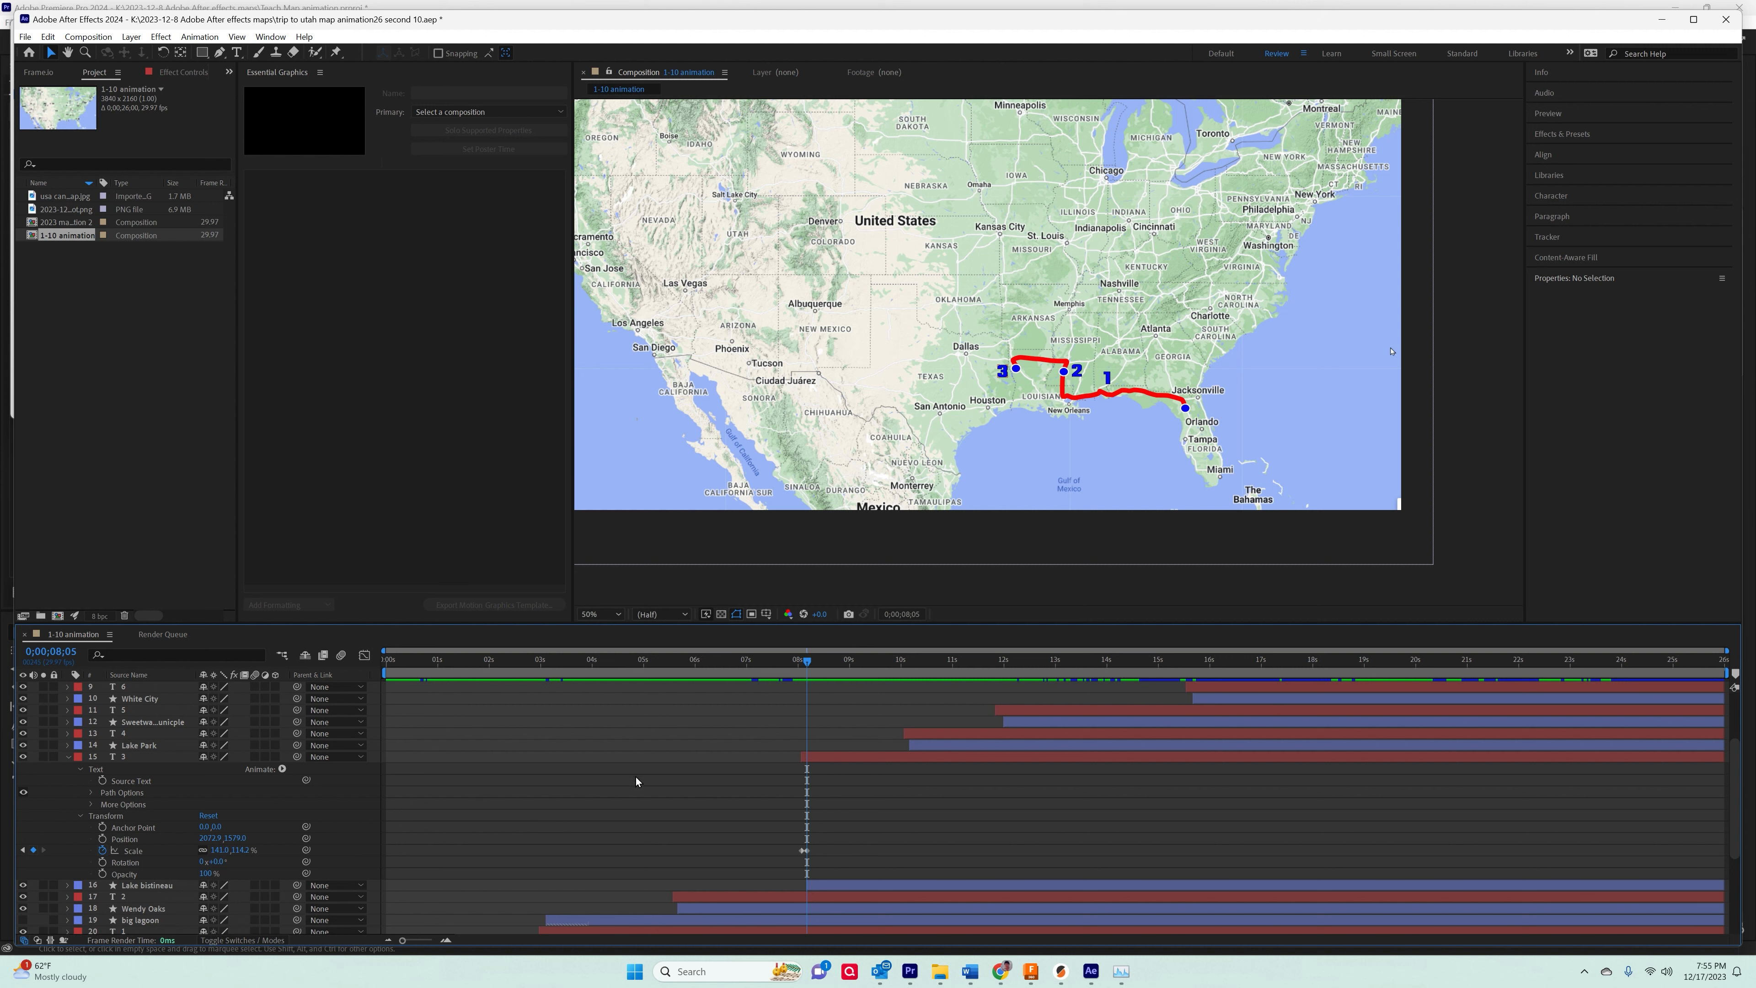
Move the playhead to 0;00;18;20 and duplicate the 6 text layer.
{"action": "left_click", "coordinate": [81, 771]}
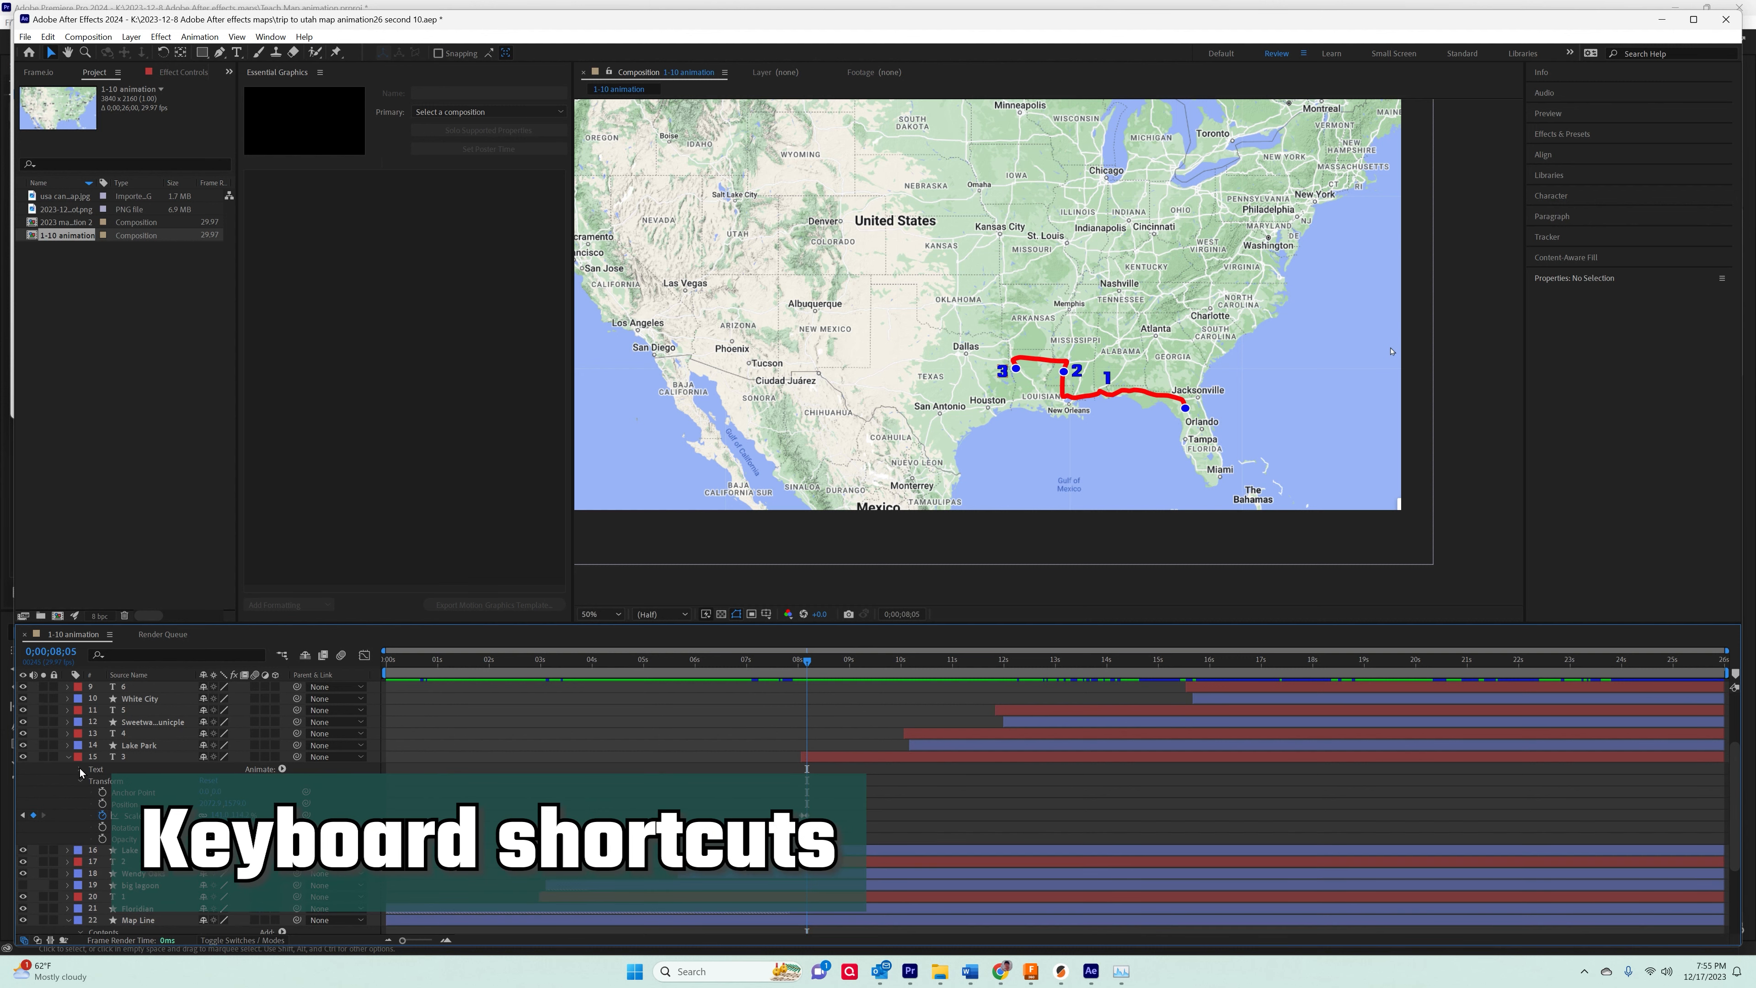
{"action": "left_click", "coordinate": [125, 688]}
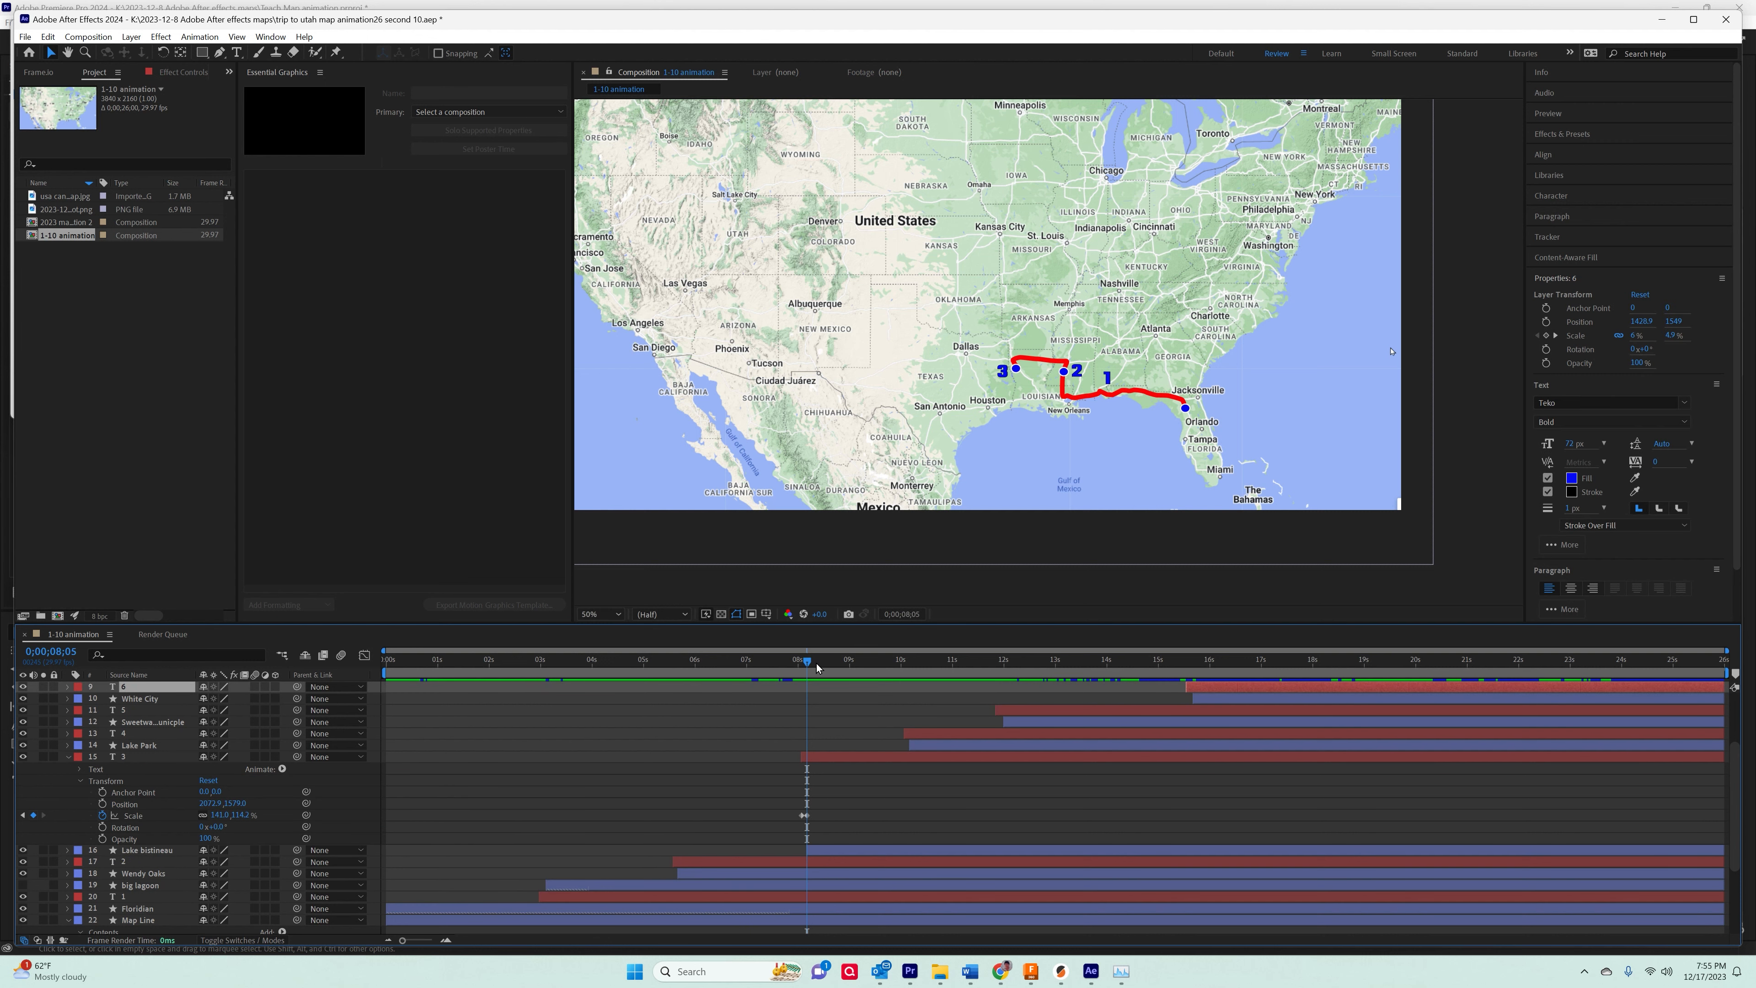
{"action": "left_click_drag", "start_coordinate": [812, 669], "coordinate": [1350, 686]}
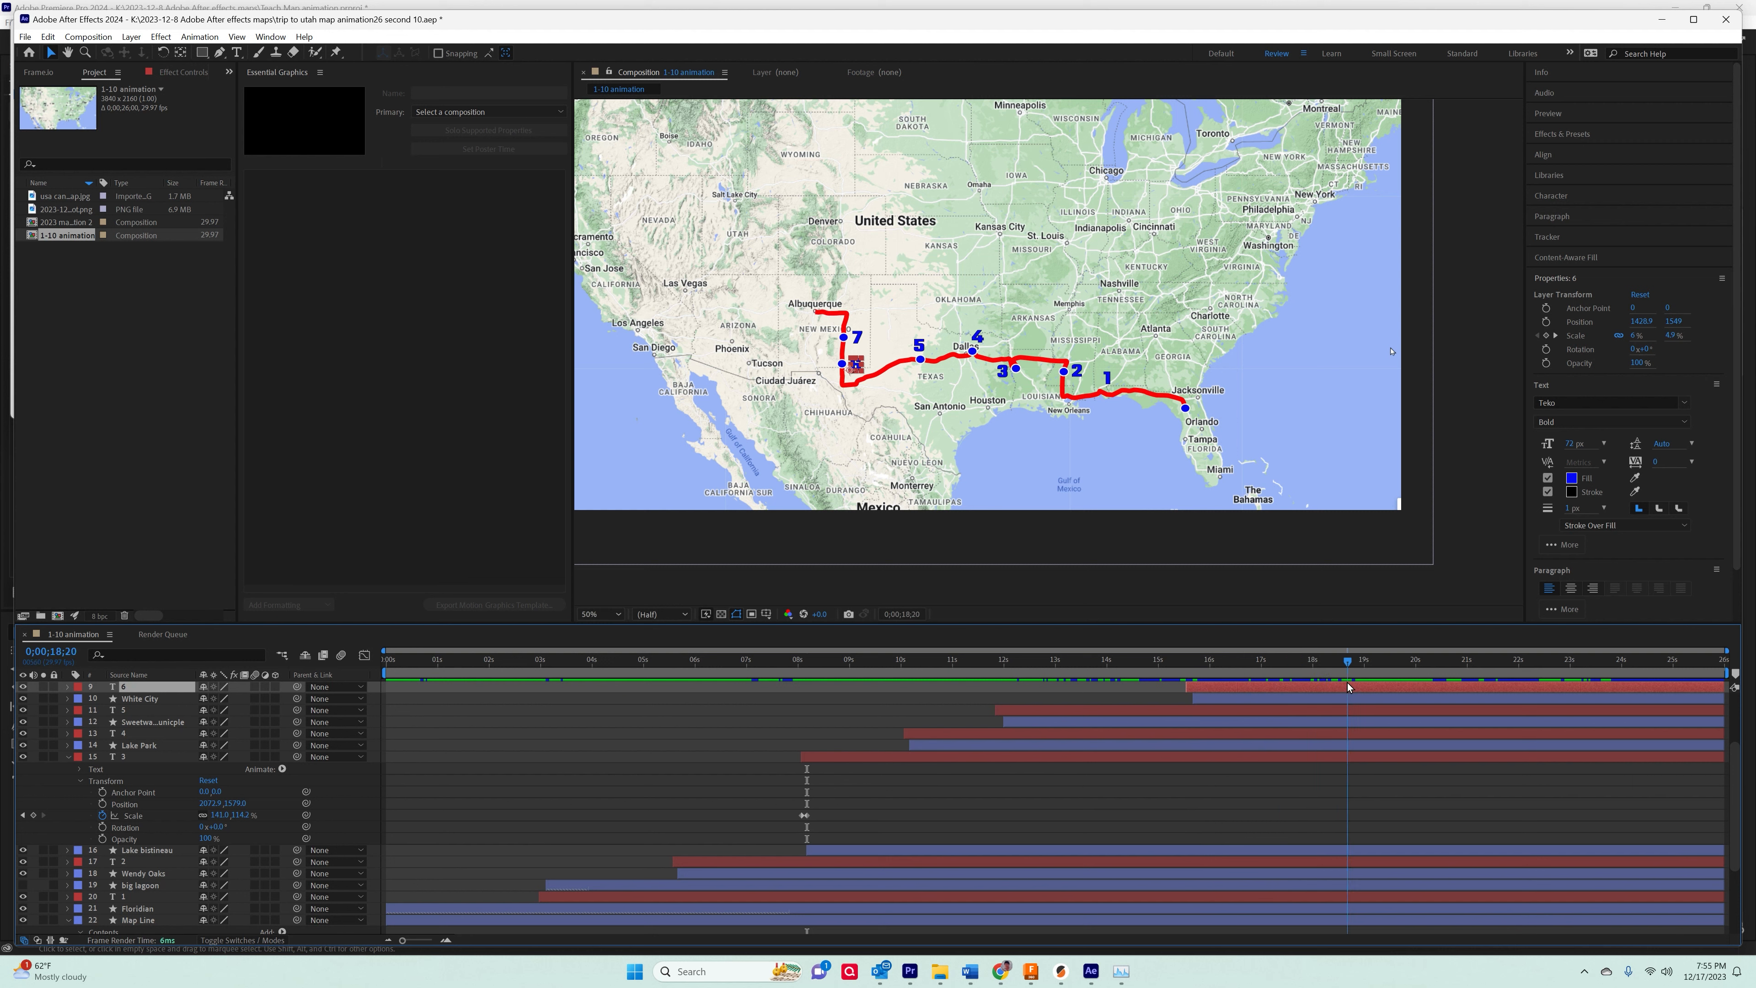
{"action": "left_click", "coordinate": [923, 516]}
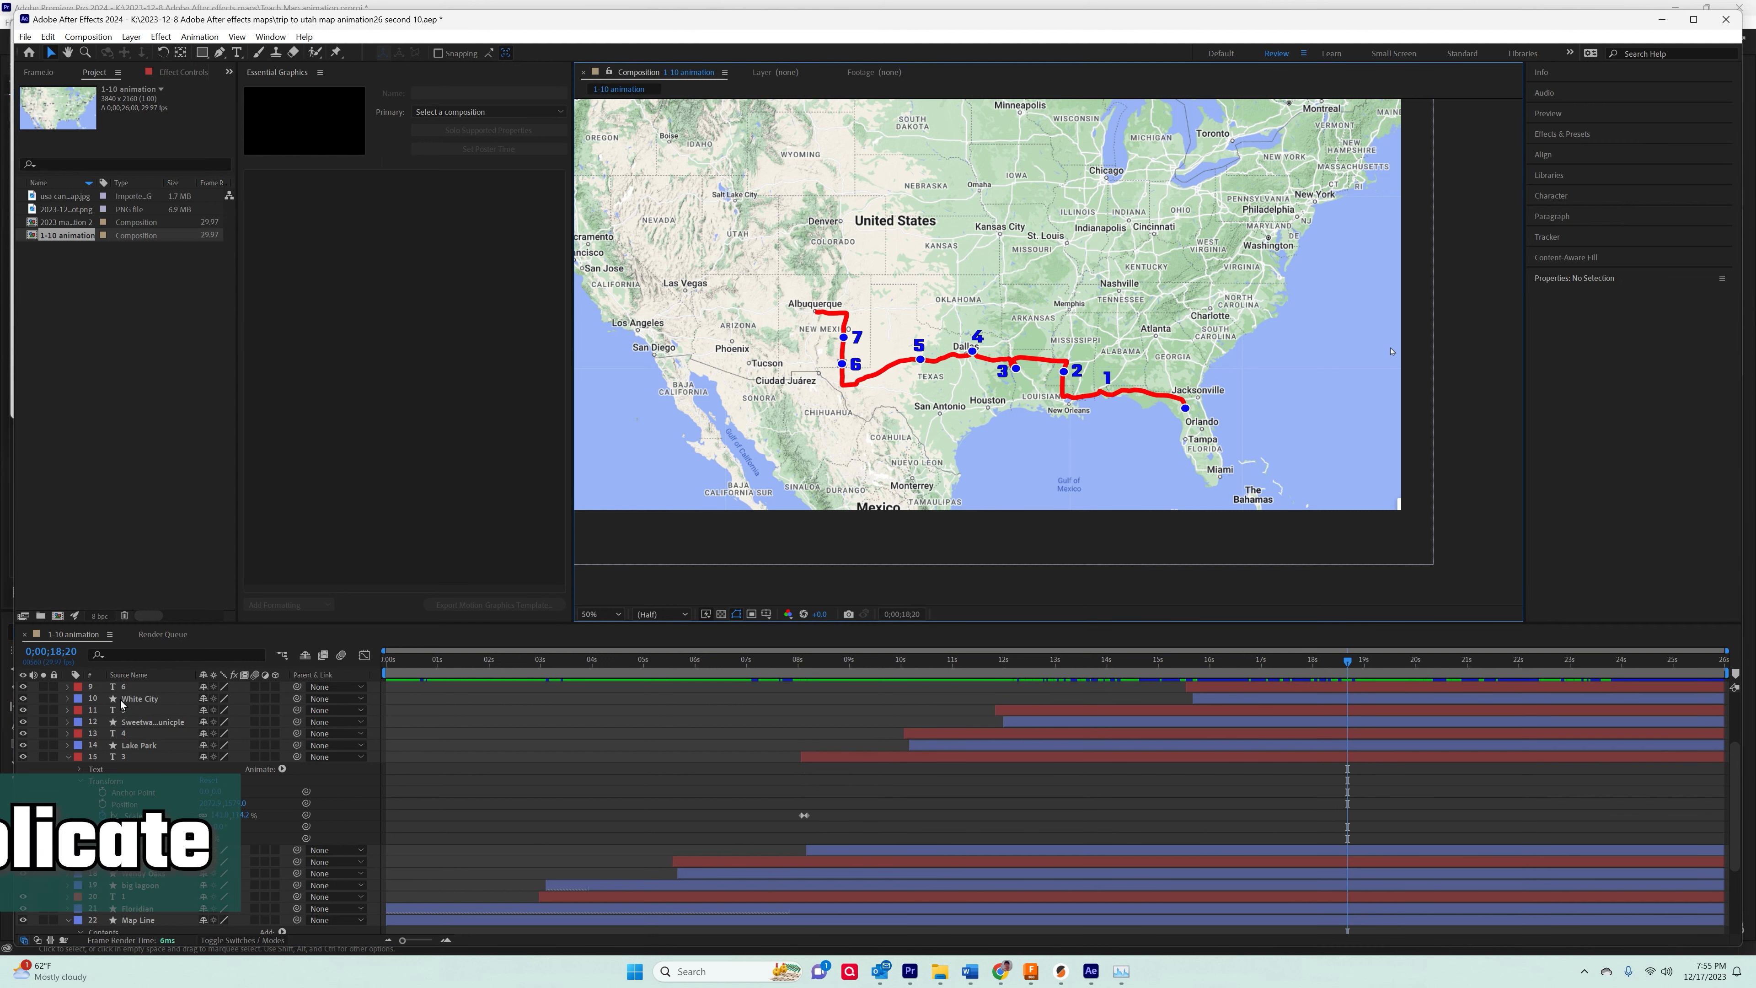
{"action": "left_click", "coordinate": [142, 692]}
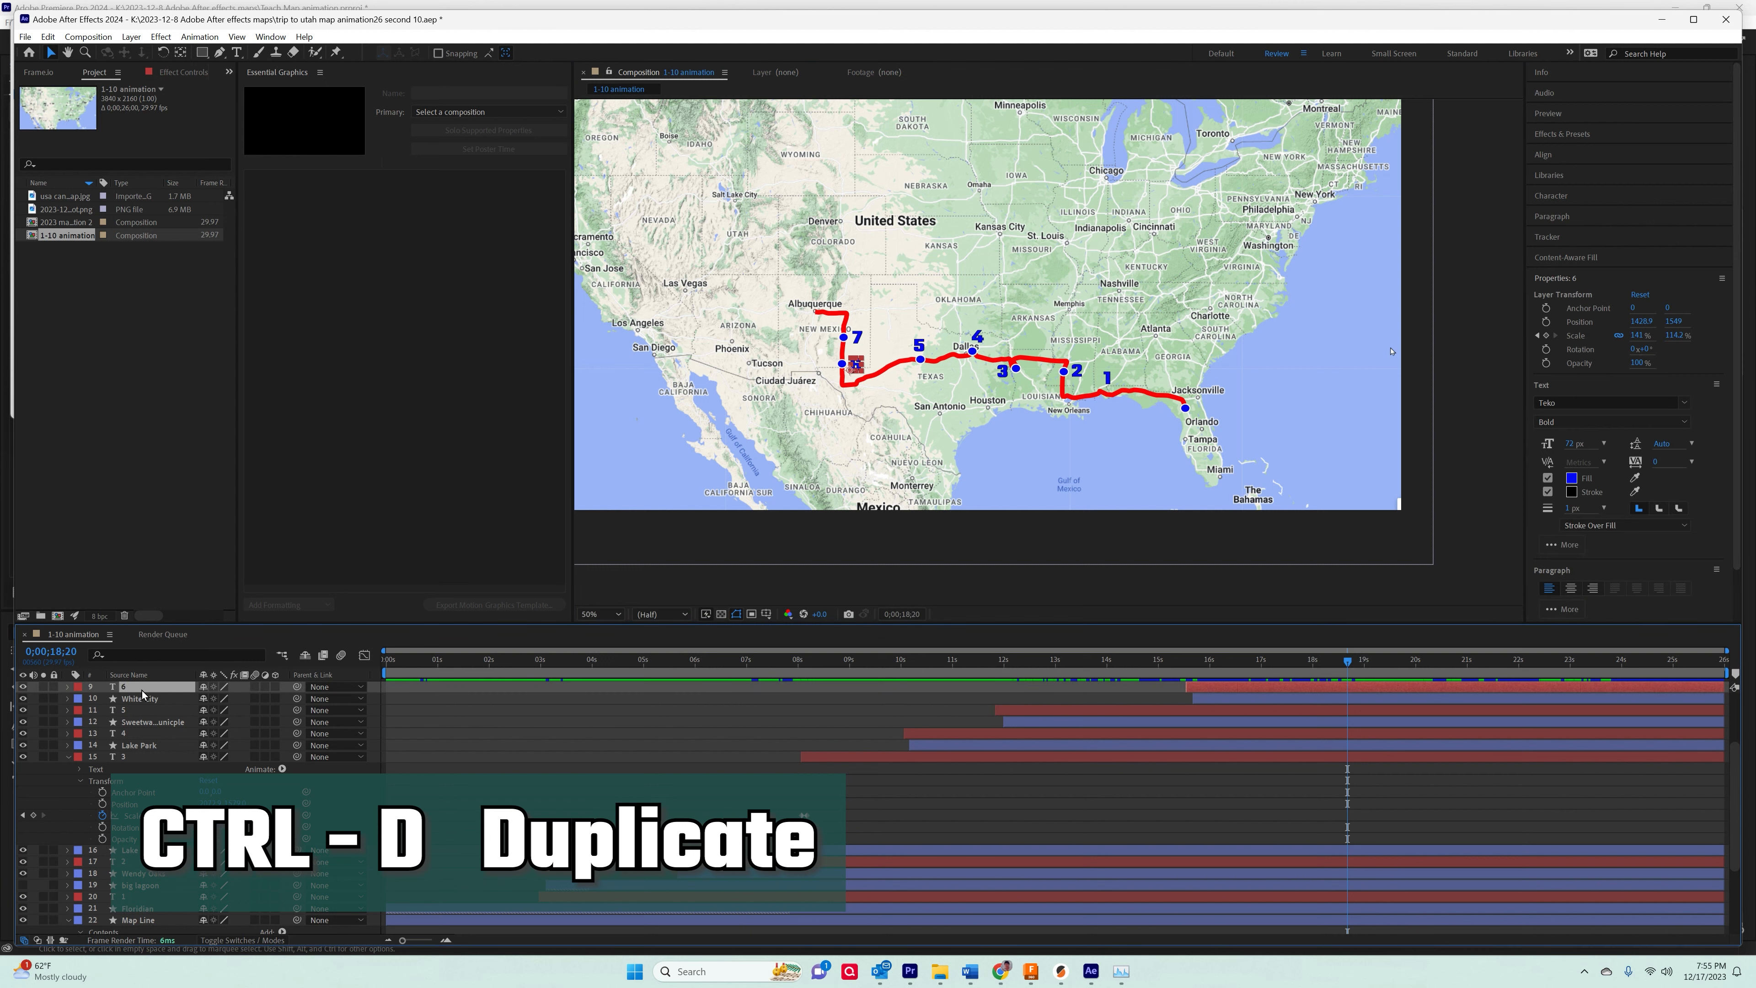
{"action": "key", "text": "ctrl+d"}
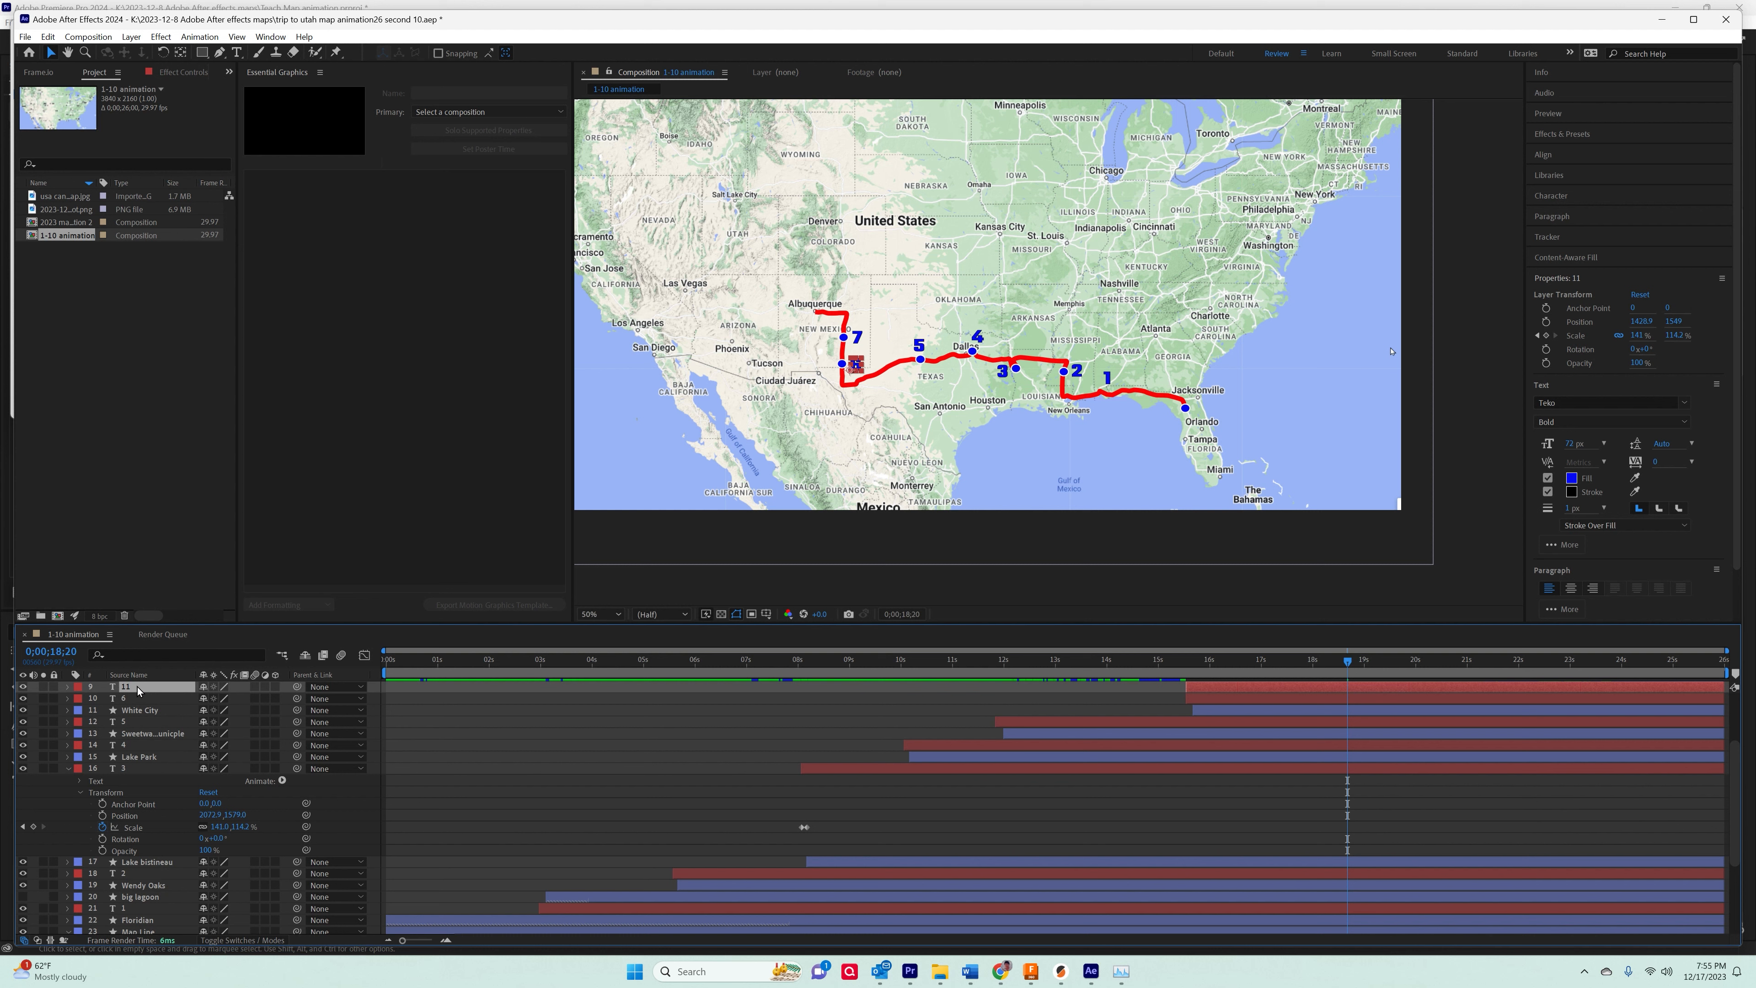
Hide the original 6 text layer, check the duplicate by toggling its visibility, and delete the duplicate.
{"action": "left_click", "coordinate": [24, 700]}
{"action": "left_click", "coordinate": [24, 689]}
{"action": "left_click", "coordinate": [24, 688]}
{"action": "left_click", "coordinate": [25, 690]}
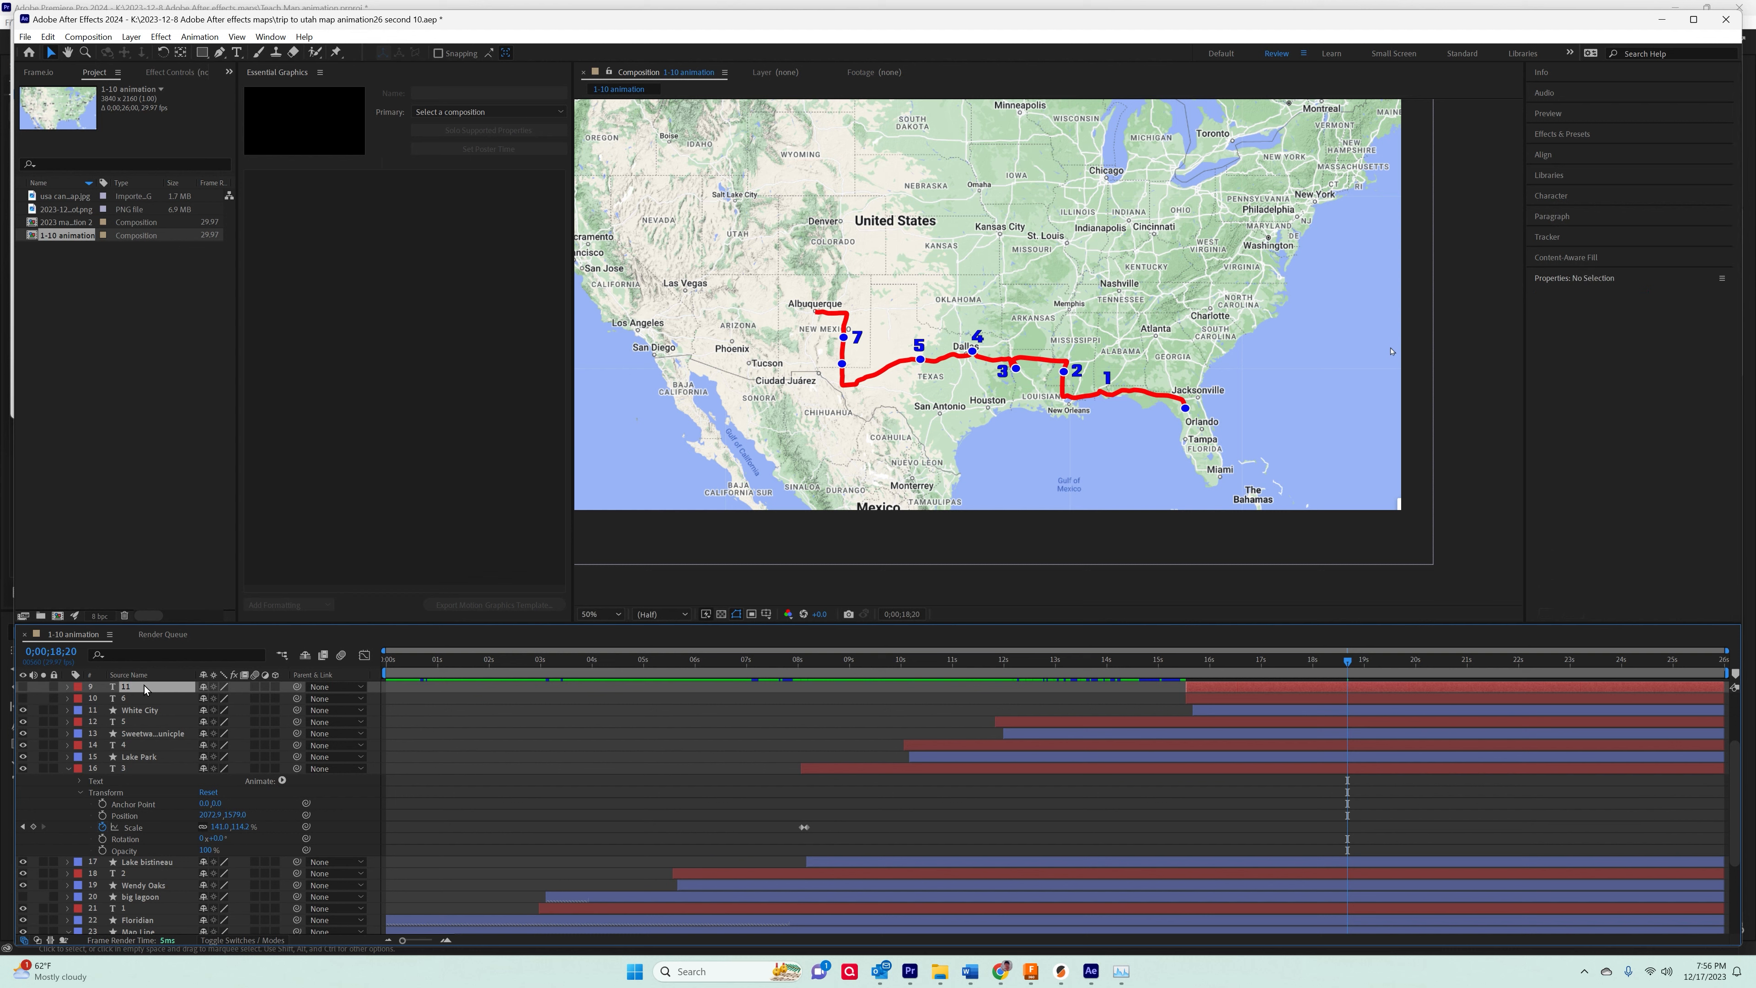
{"action": "key", "text": "Delete"}
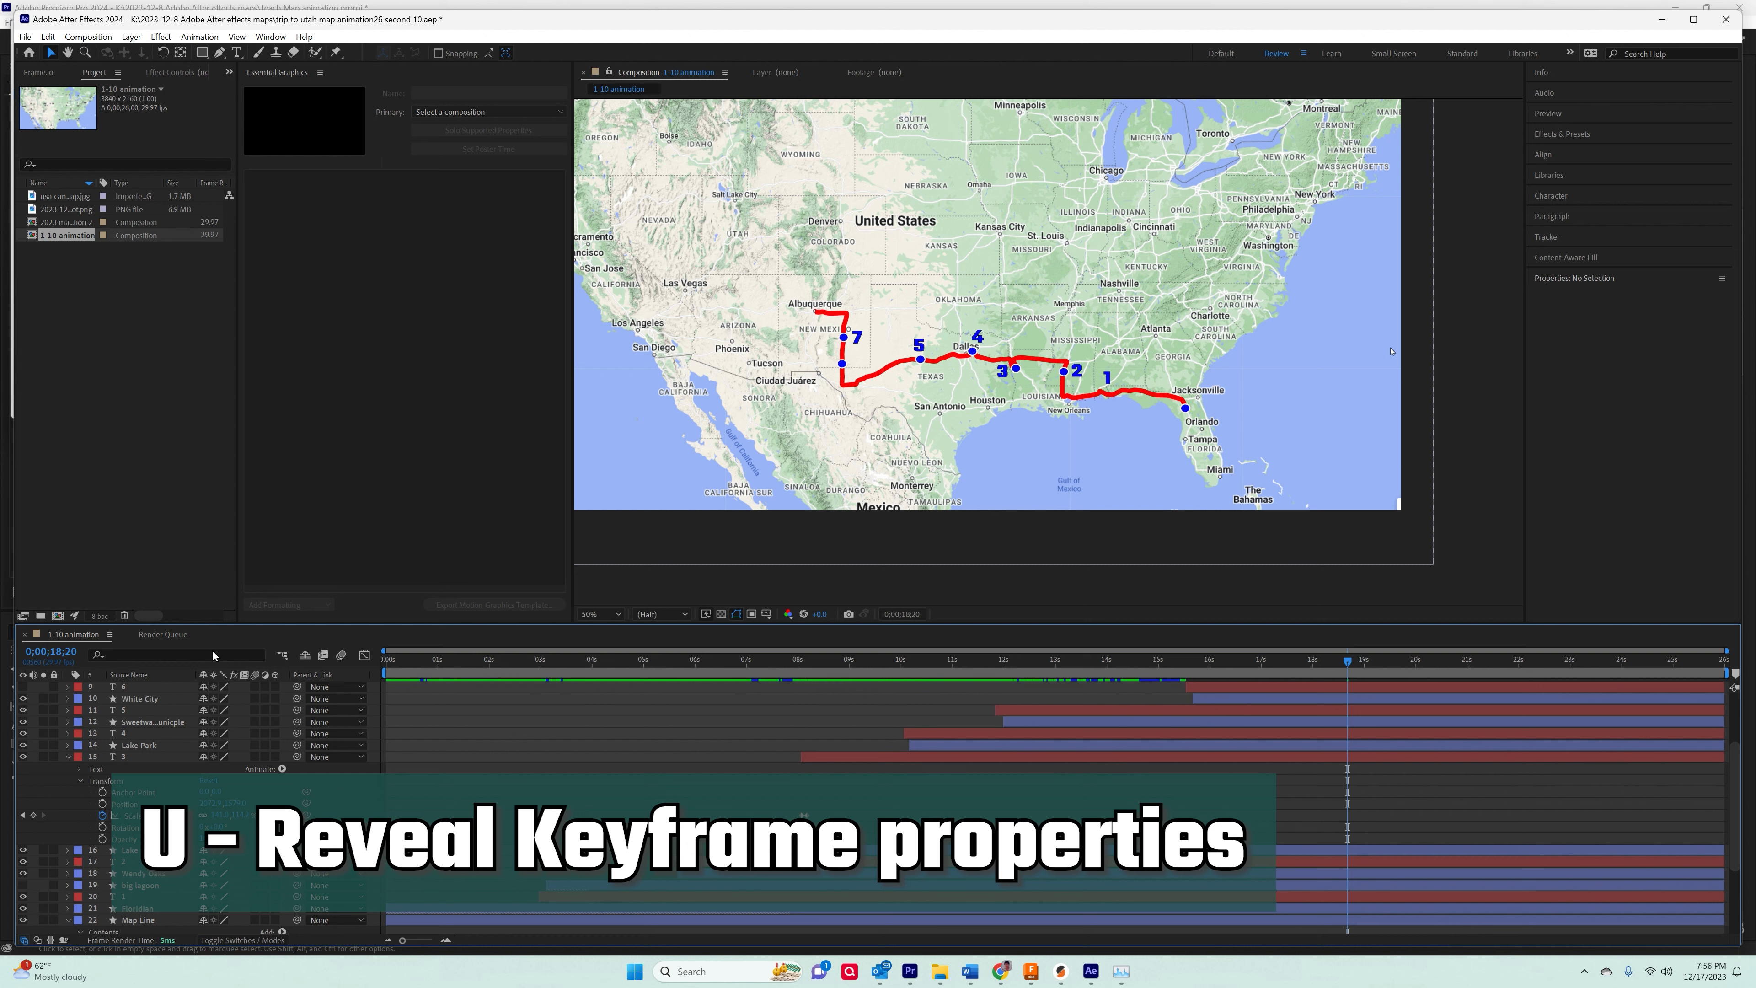
Reveal the keyframed properties of all layers, look over their Scale keyframes, and collapse them again.
{"action": "left_click", "coordinate": [176, 672]}
{"action": "key", "text": "u"}
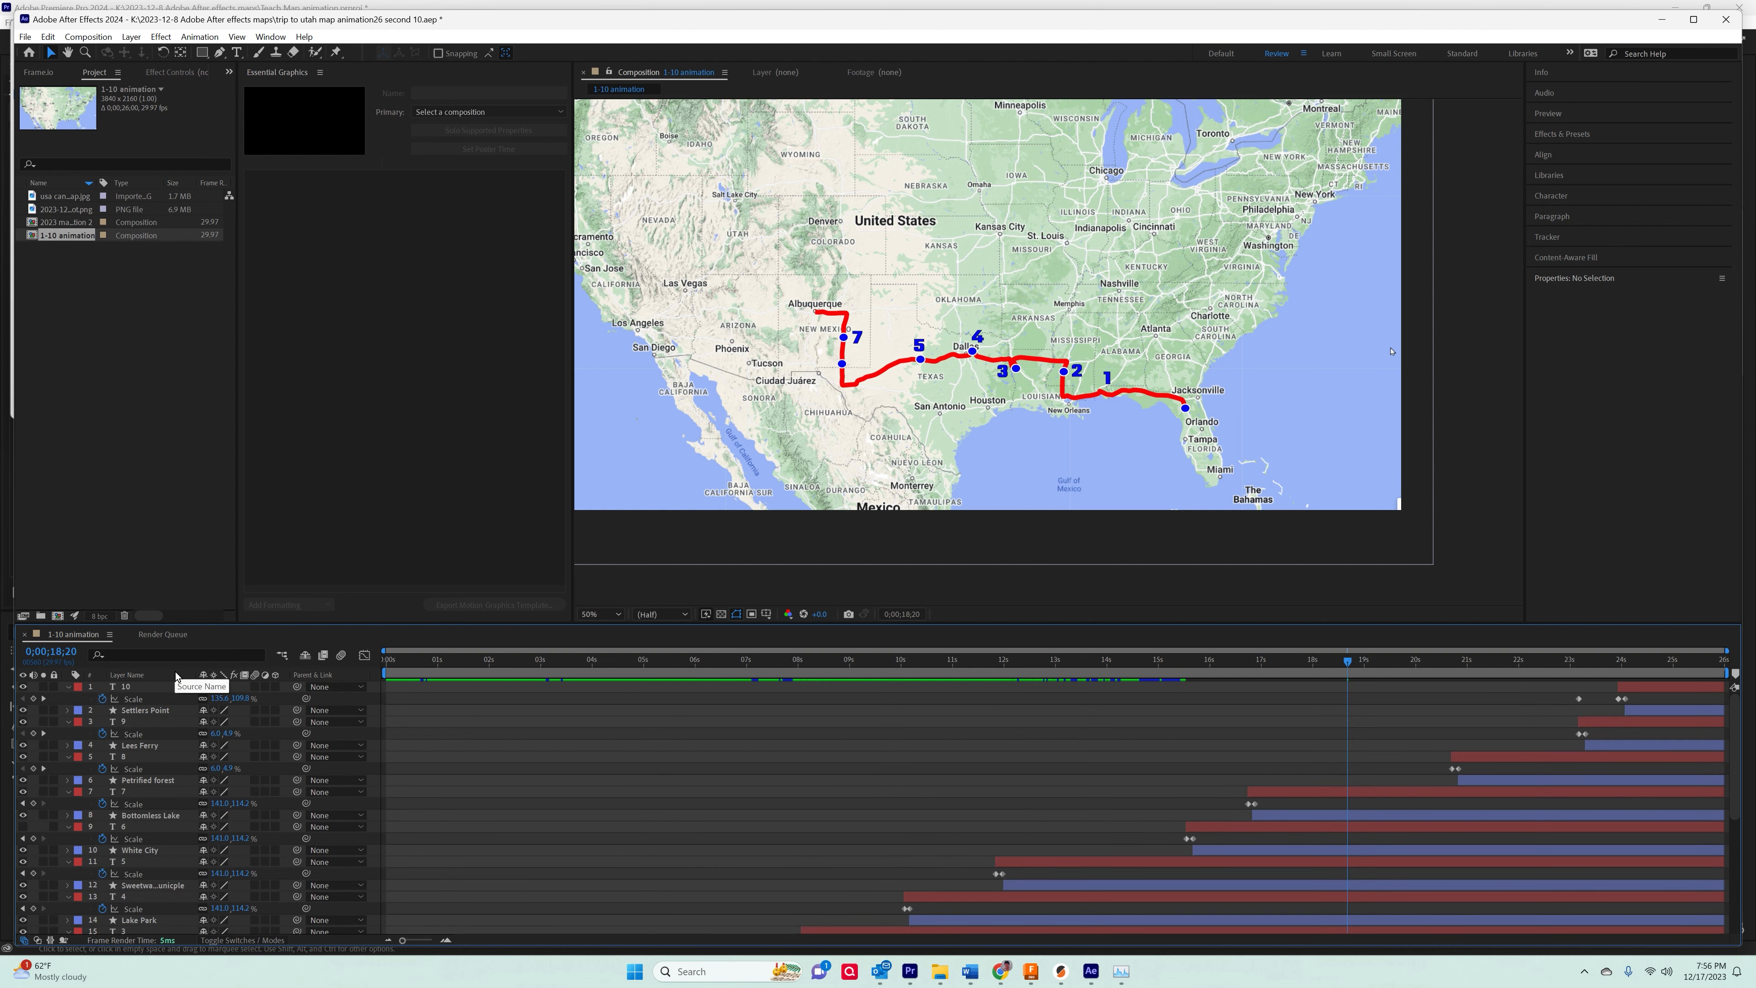
{"action": "scroll", "coordinate": [153, 841], "scroll_direction": "down", "scroll_amount": 5}
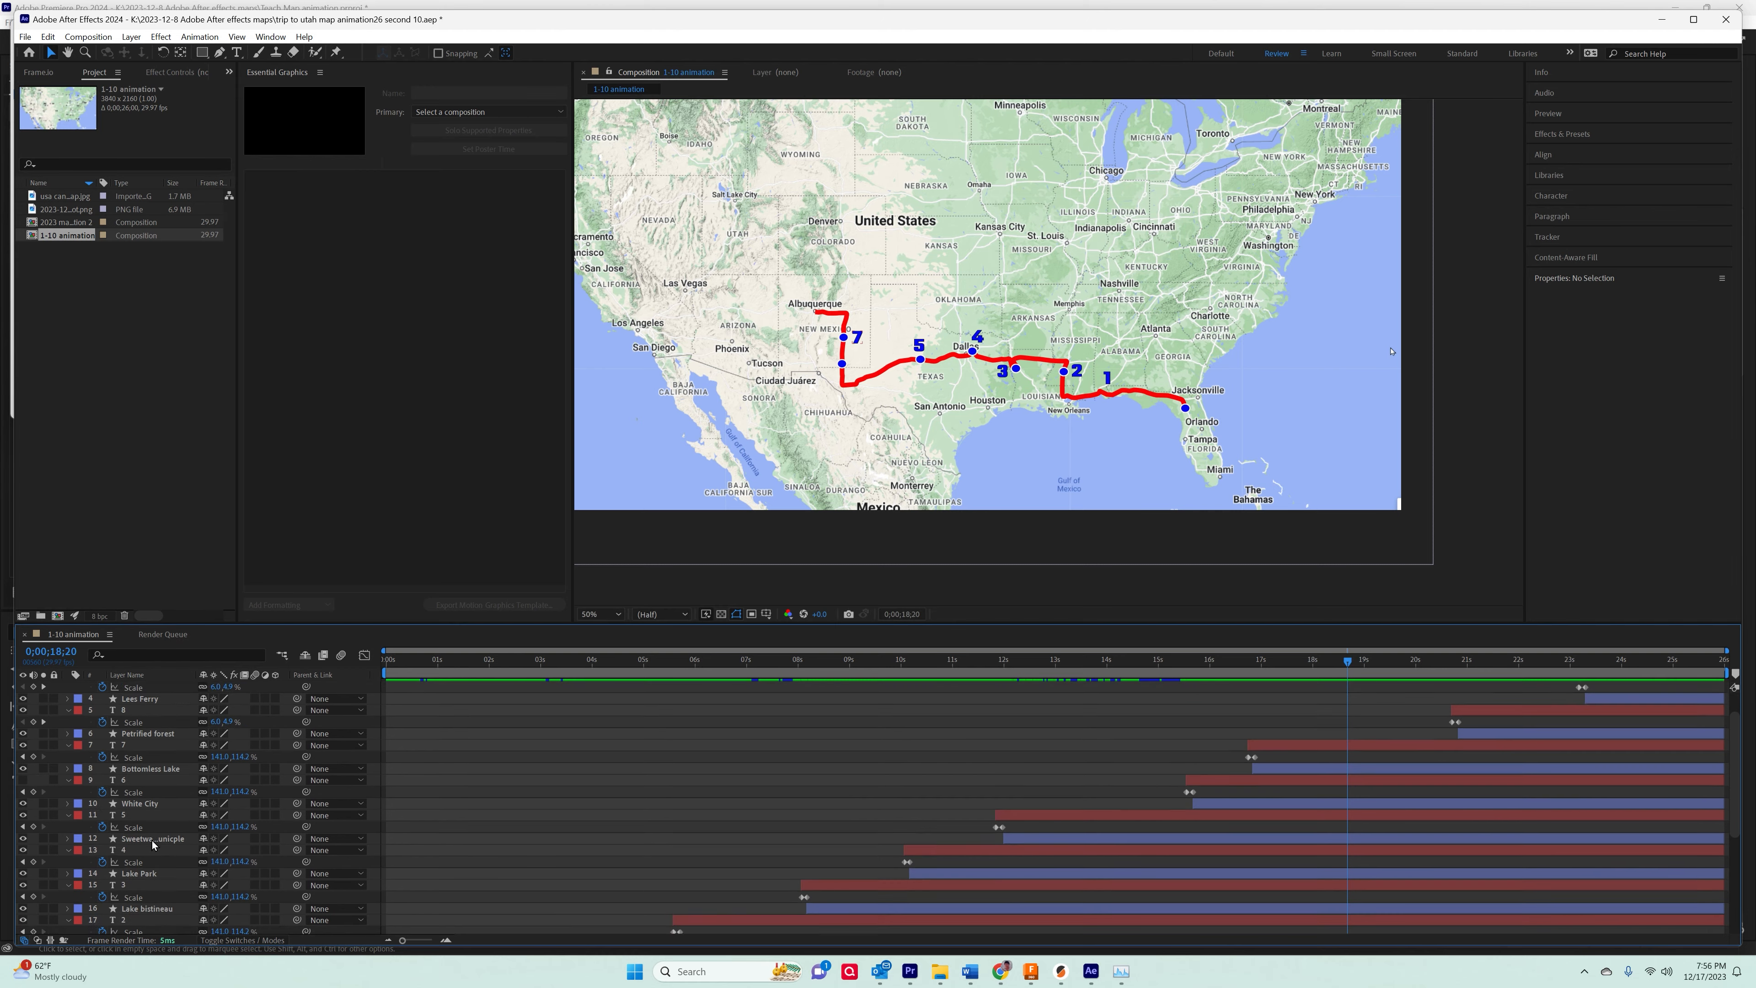
{"action": "scroll", "coordinate": [153, 845], "scroll_direction": "up", "scroll_amount": 5}
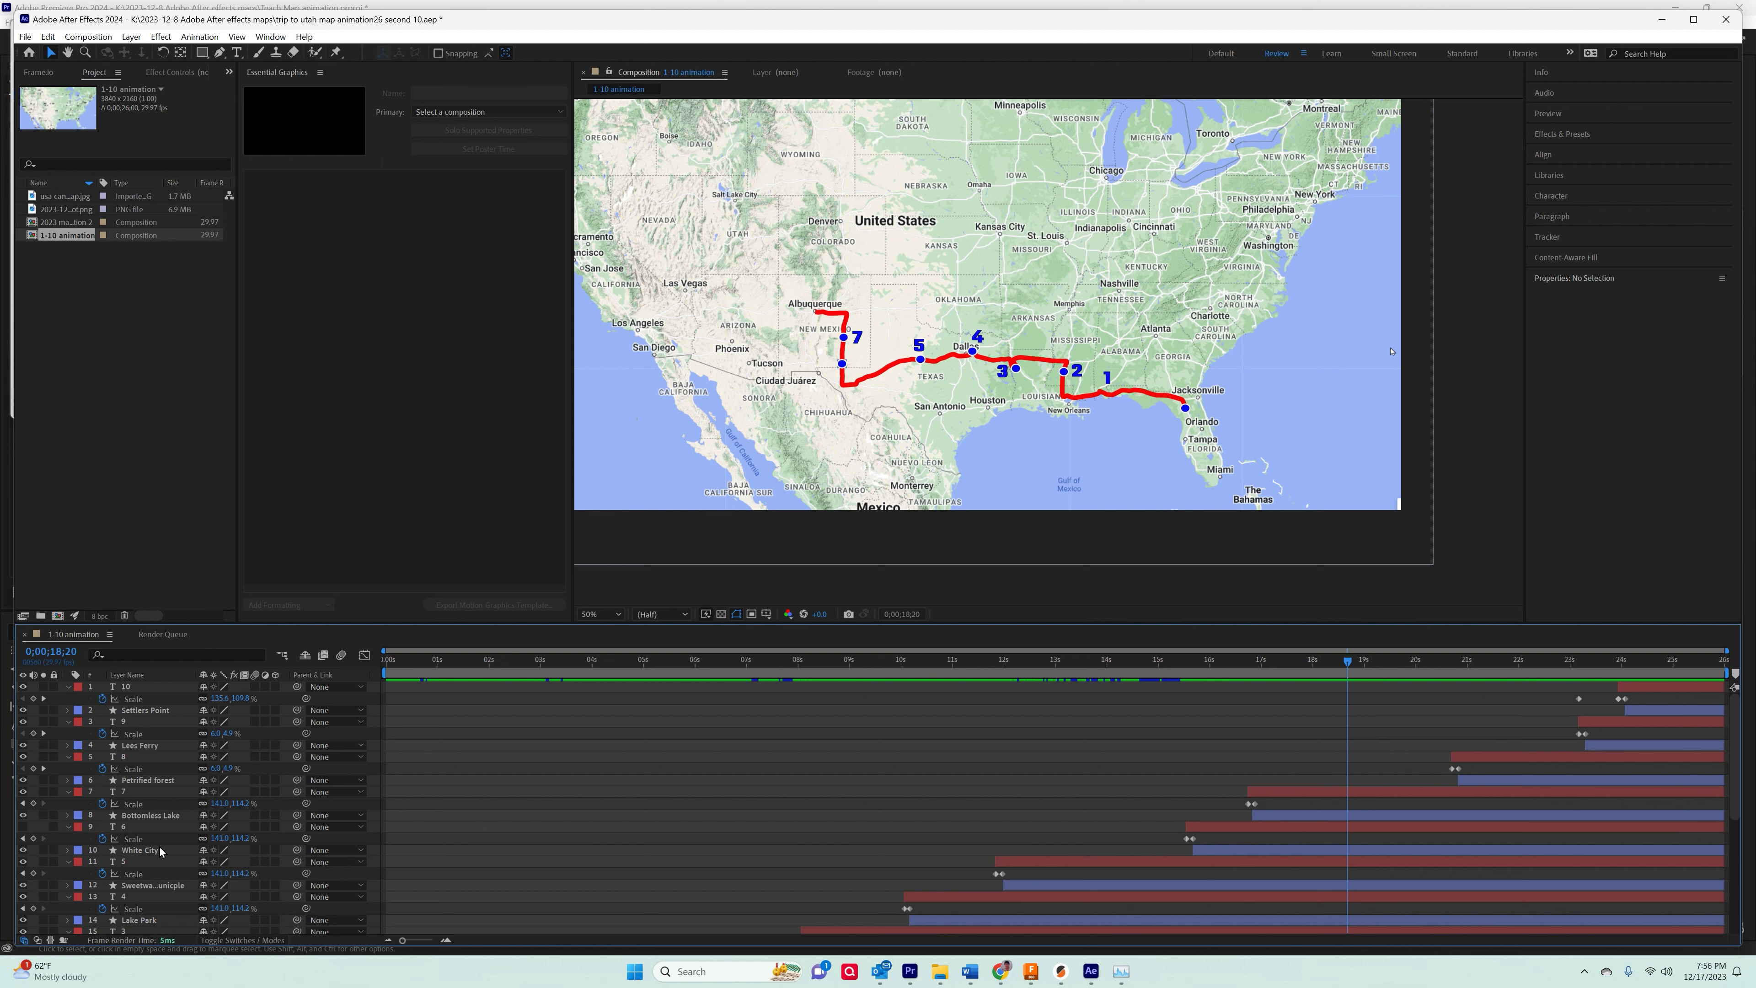
{"action": "key", "text": "u"}
{"action": "scroll", "coordinate": [185, 834], "scroll_direction": "down", "scroll_amount": 2}
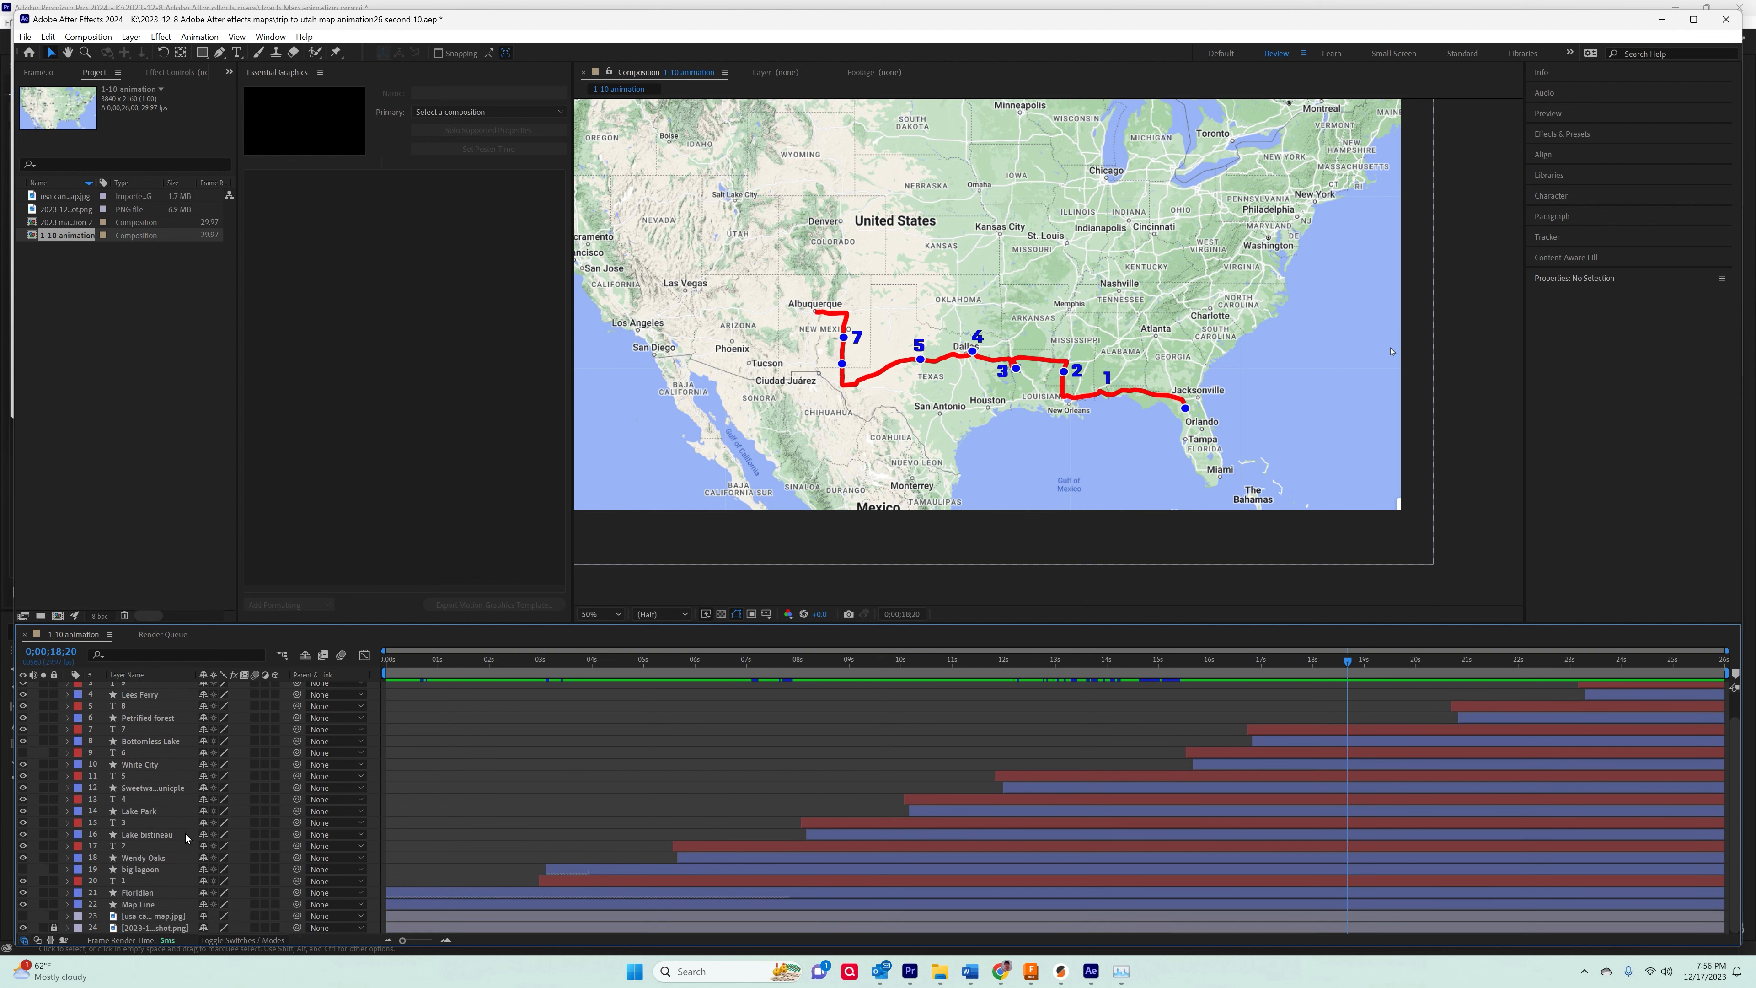
{"action": "scroll", "coordinate": [185, 834], "scroll_direction": "up", "scroll_amount": 2}
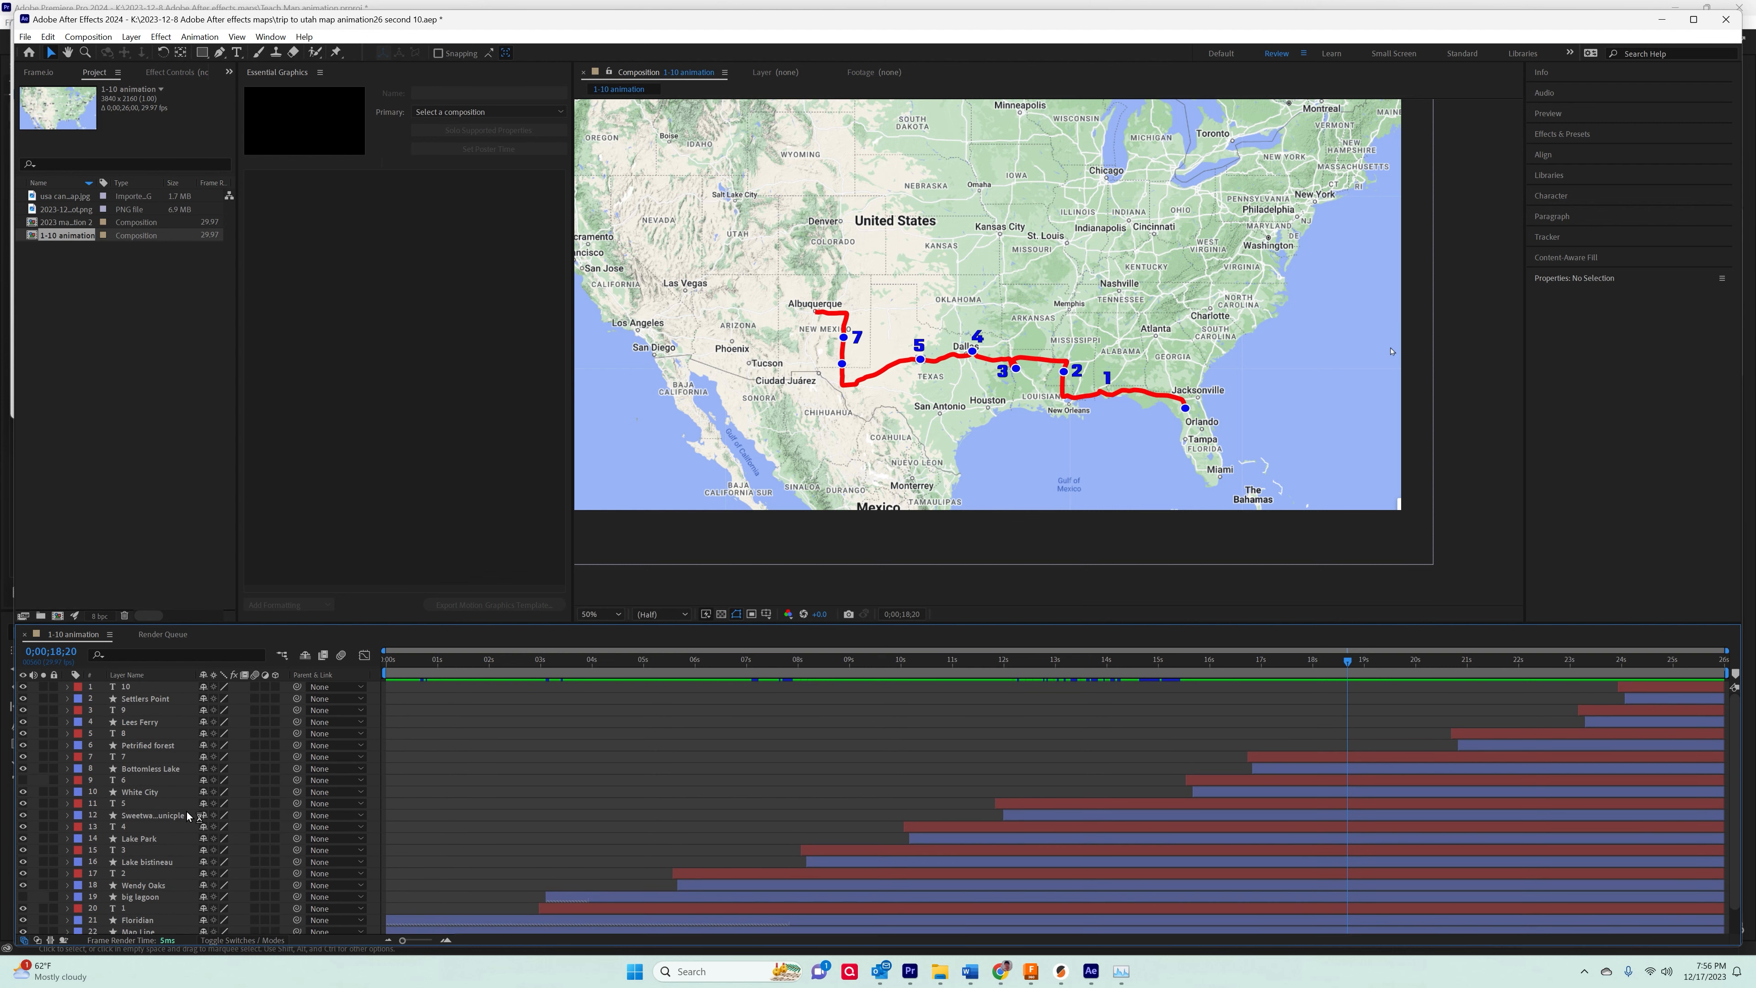
Select the Petrified forest layer and toggle its property list open and closed.
{"action": "left_click", "coordinate": [158, 746]}
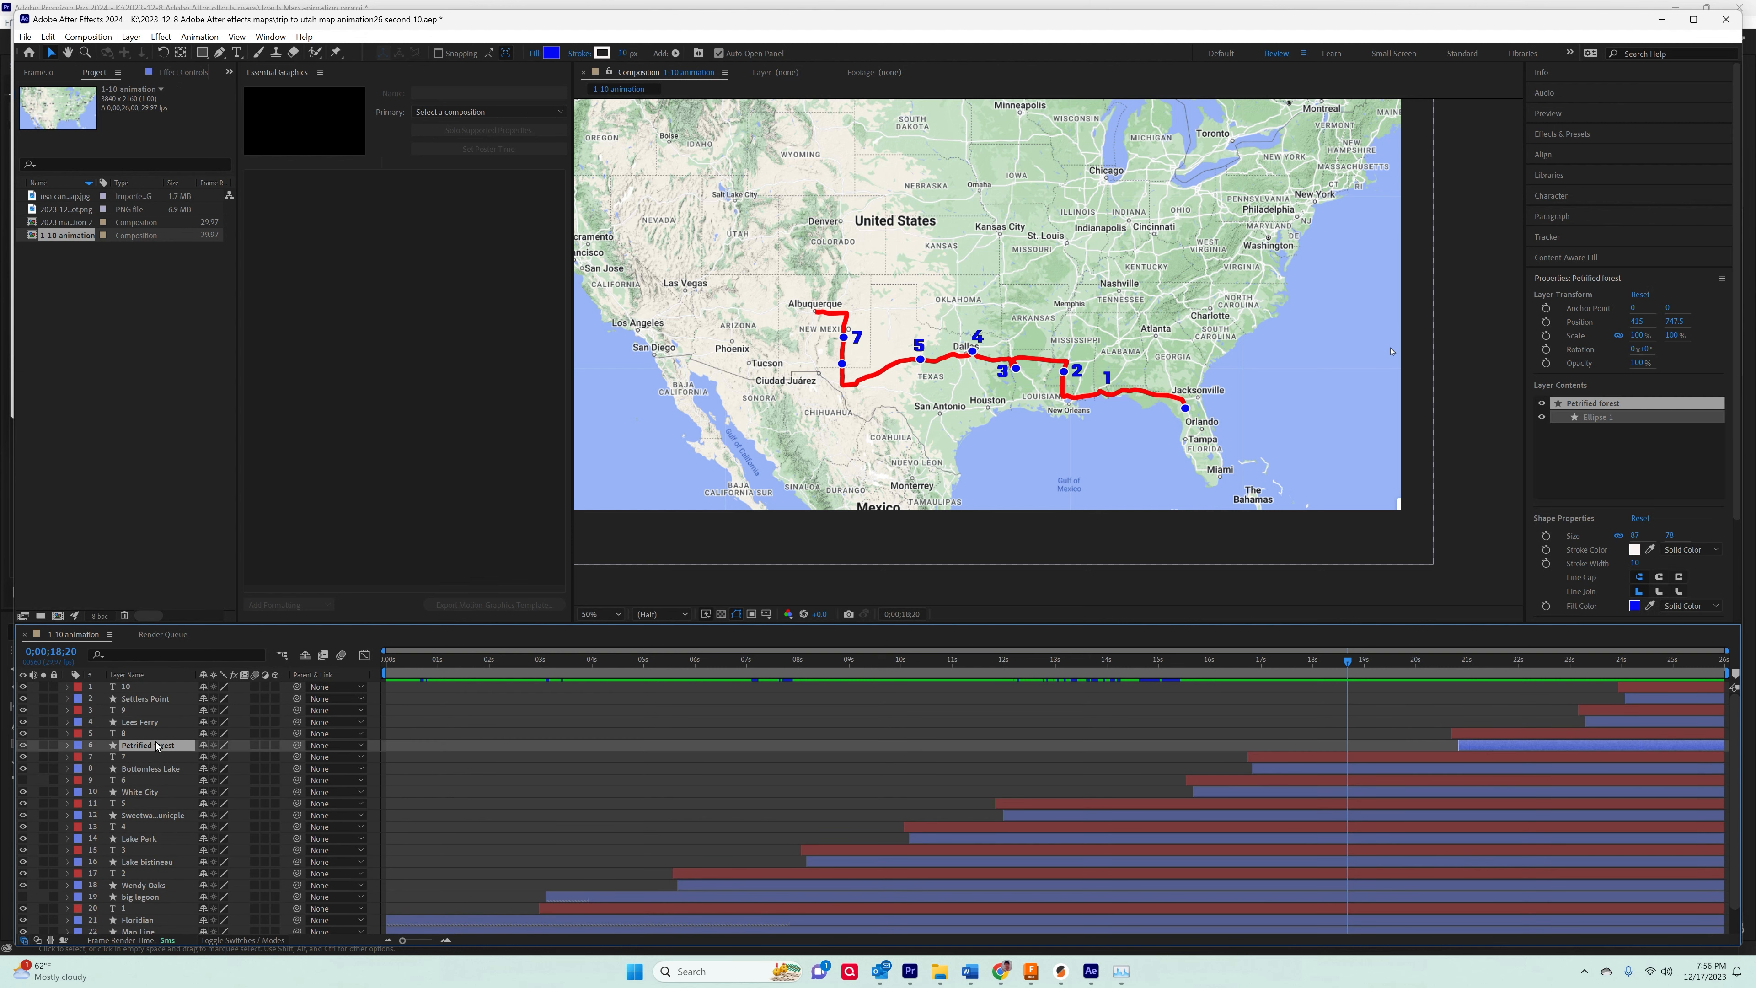
{"action": "left_click", "coordinate": [67, 746]}
{"action": "left_click", "coordinate": [68, 745]}
{"action": "left_click", "coordinate": [68, 746]}
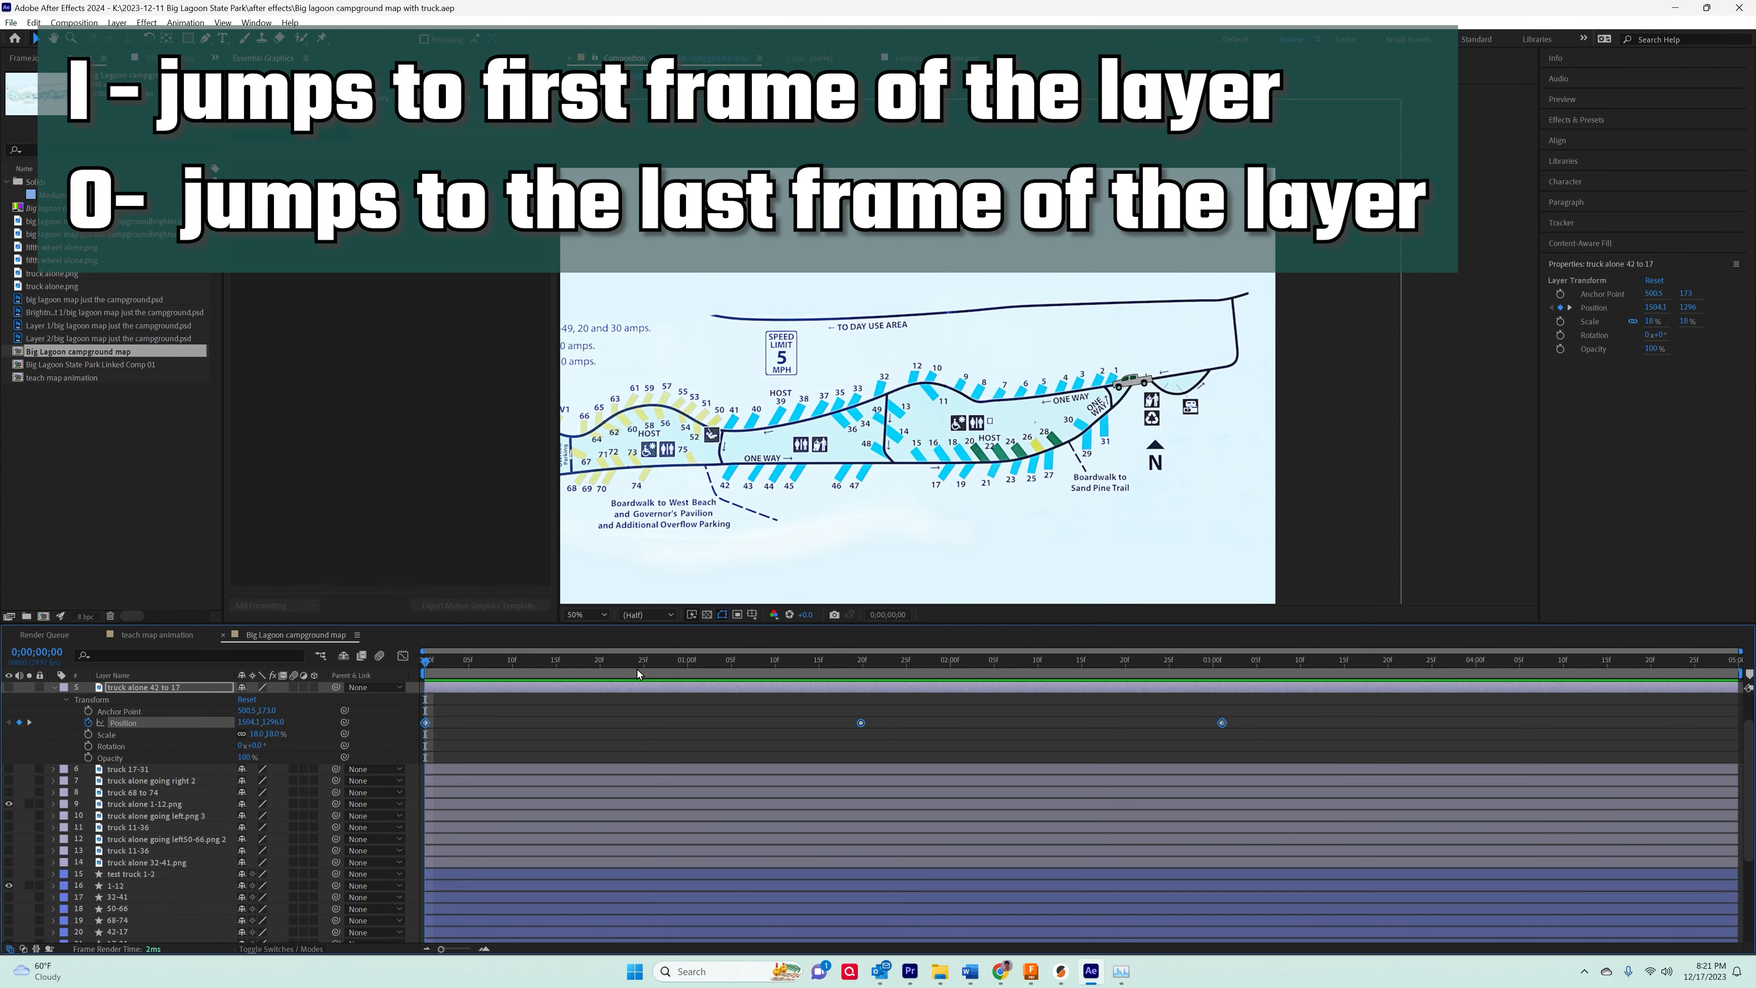
Jump to the last frame of the truck alone 42 to 17 layer and step back and forth through its Position keyframes.
{"action": "key", "text": "o"}
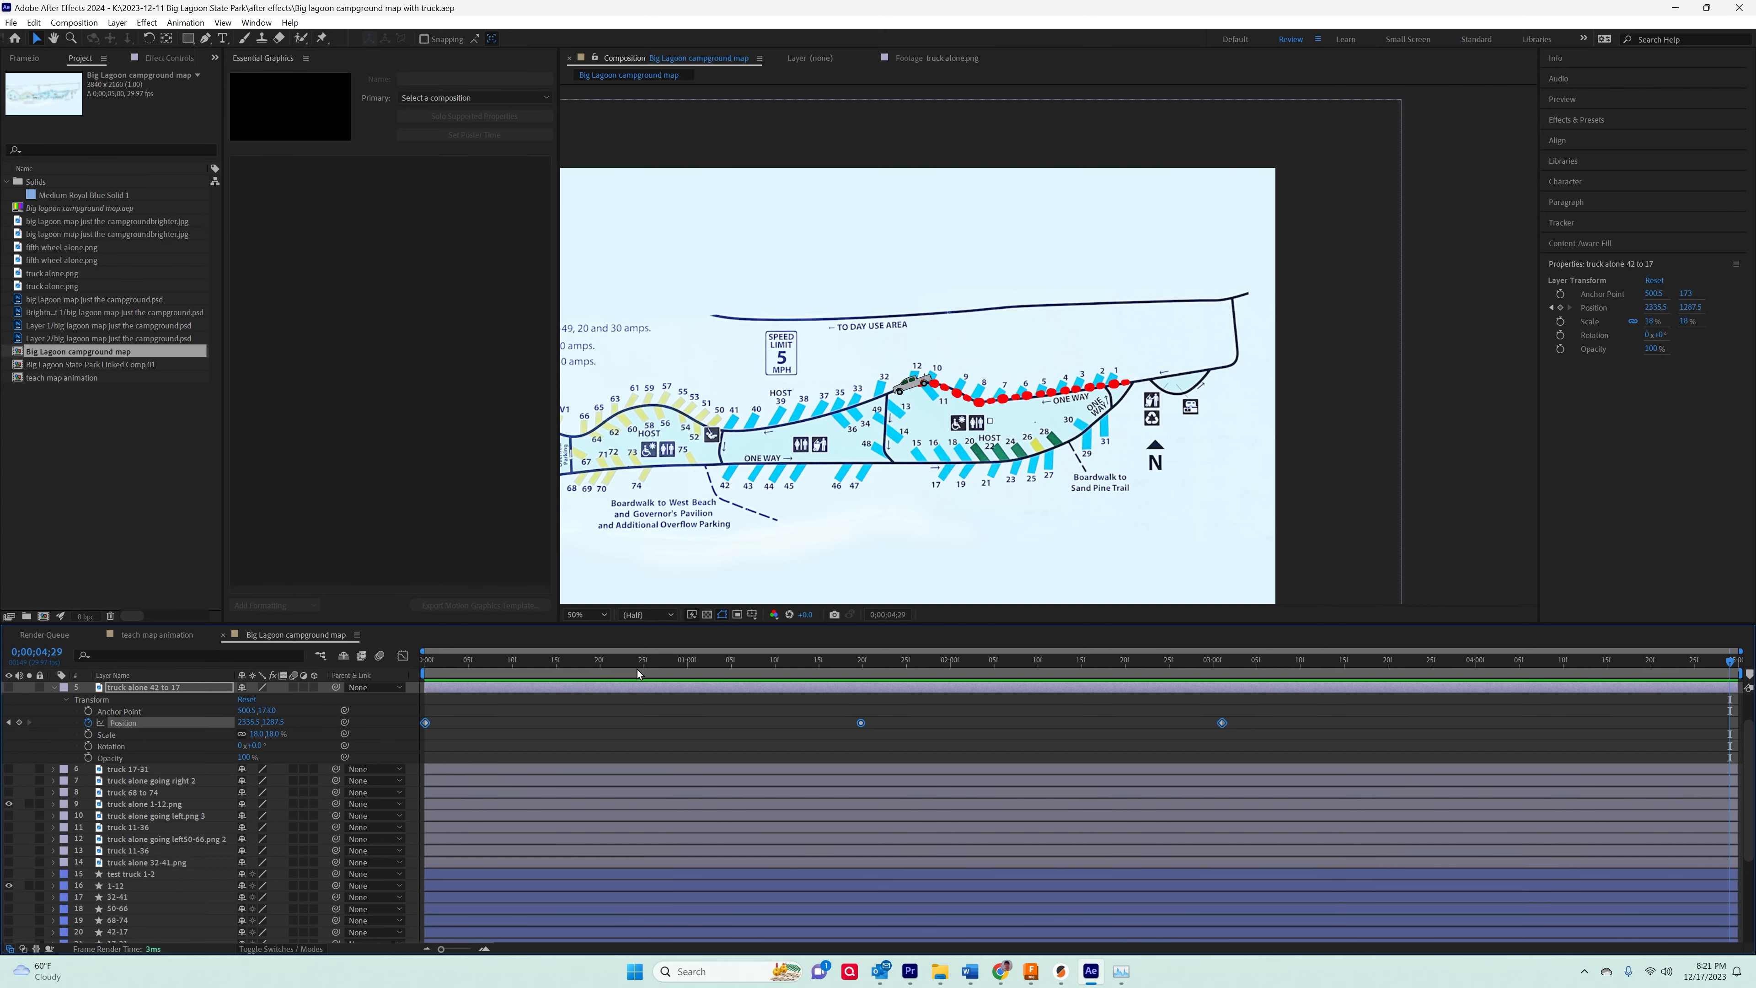
{"action": "key", "text": "j"}
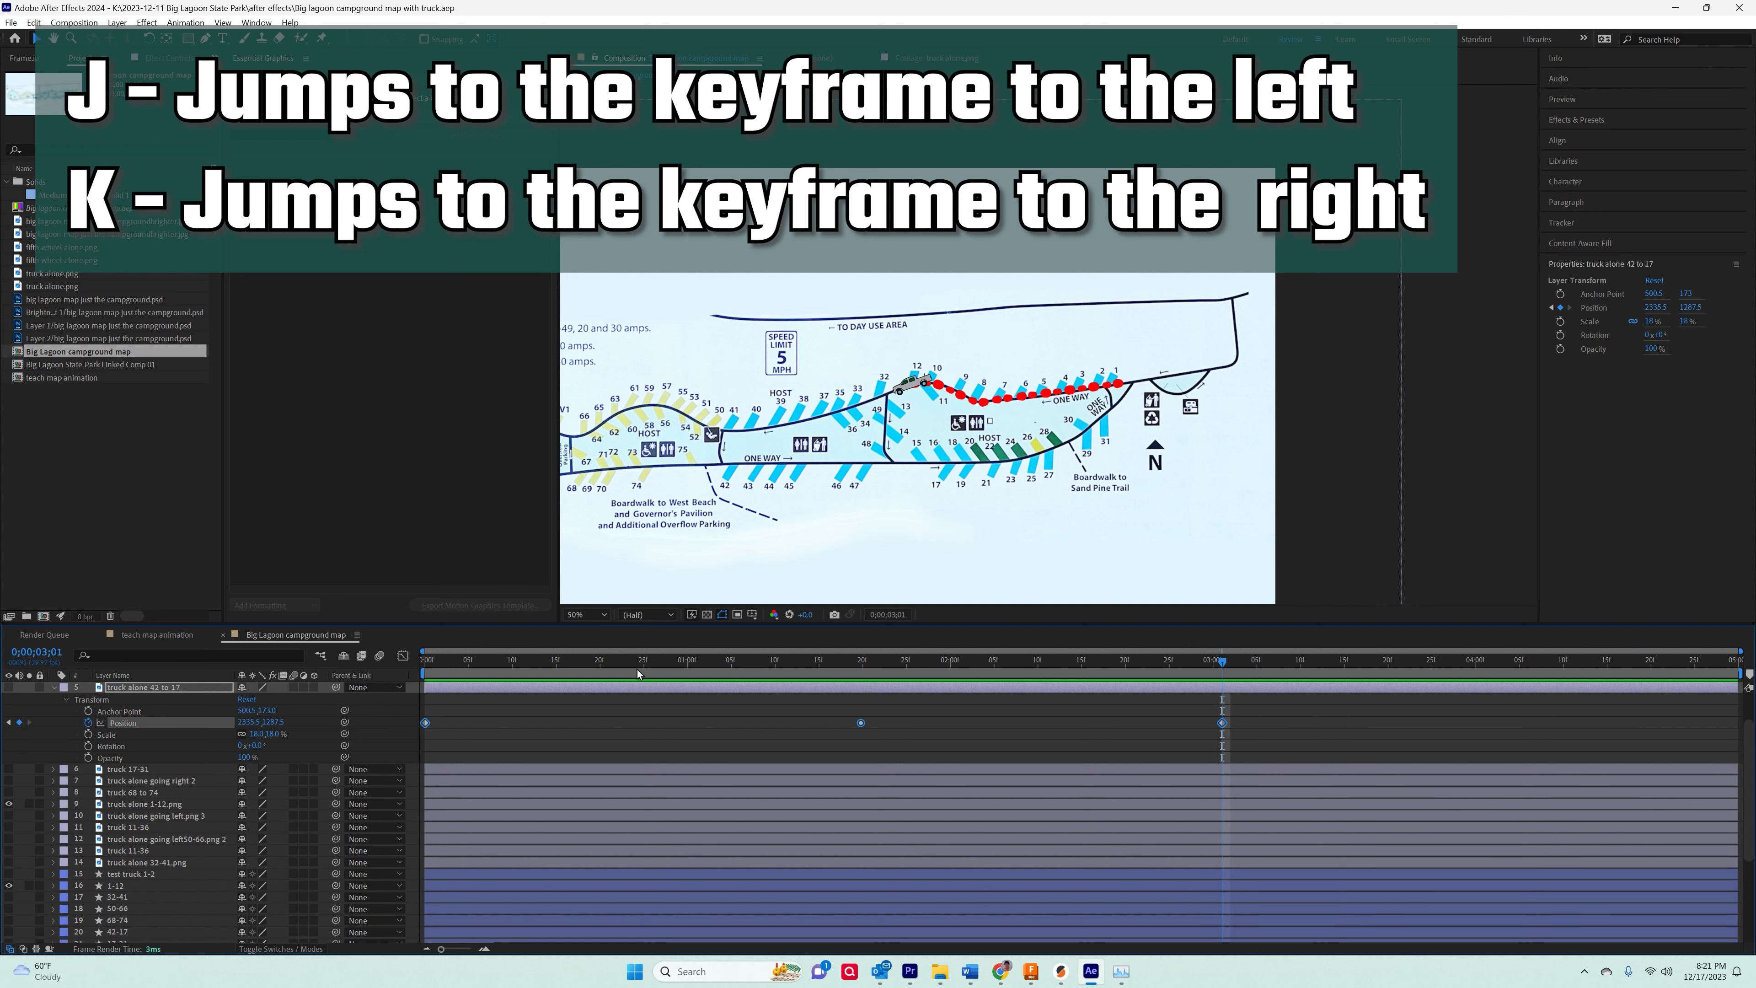
{"action": "key", "text": "j"}
{"action": "key", "text": "j"}
{"action": "key", "text": "k"}
{"action": "key", "text": "k"}
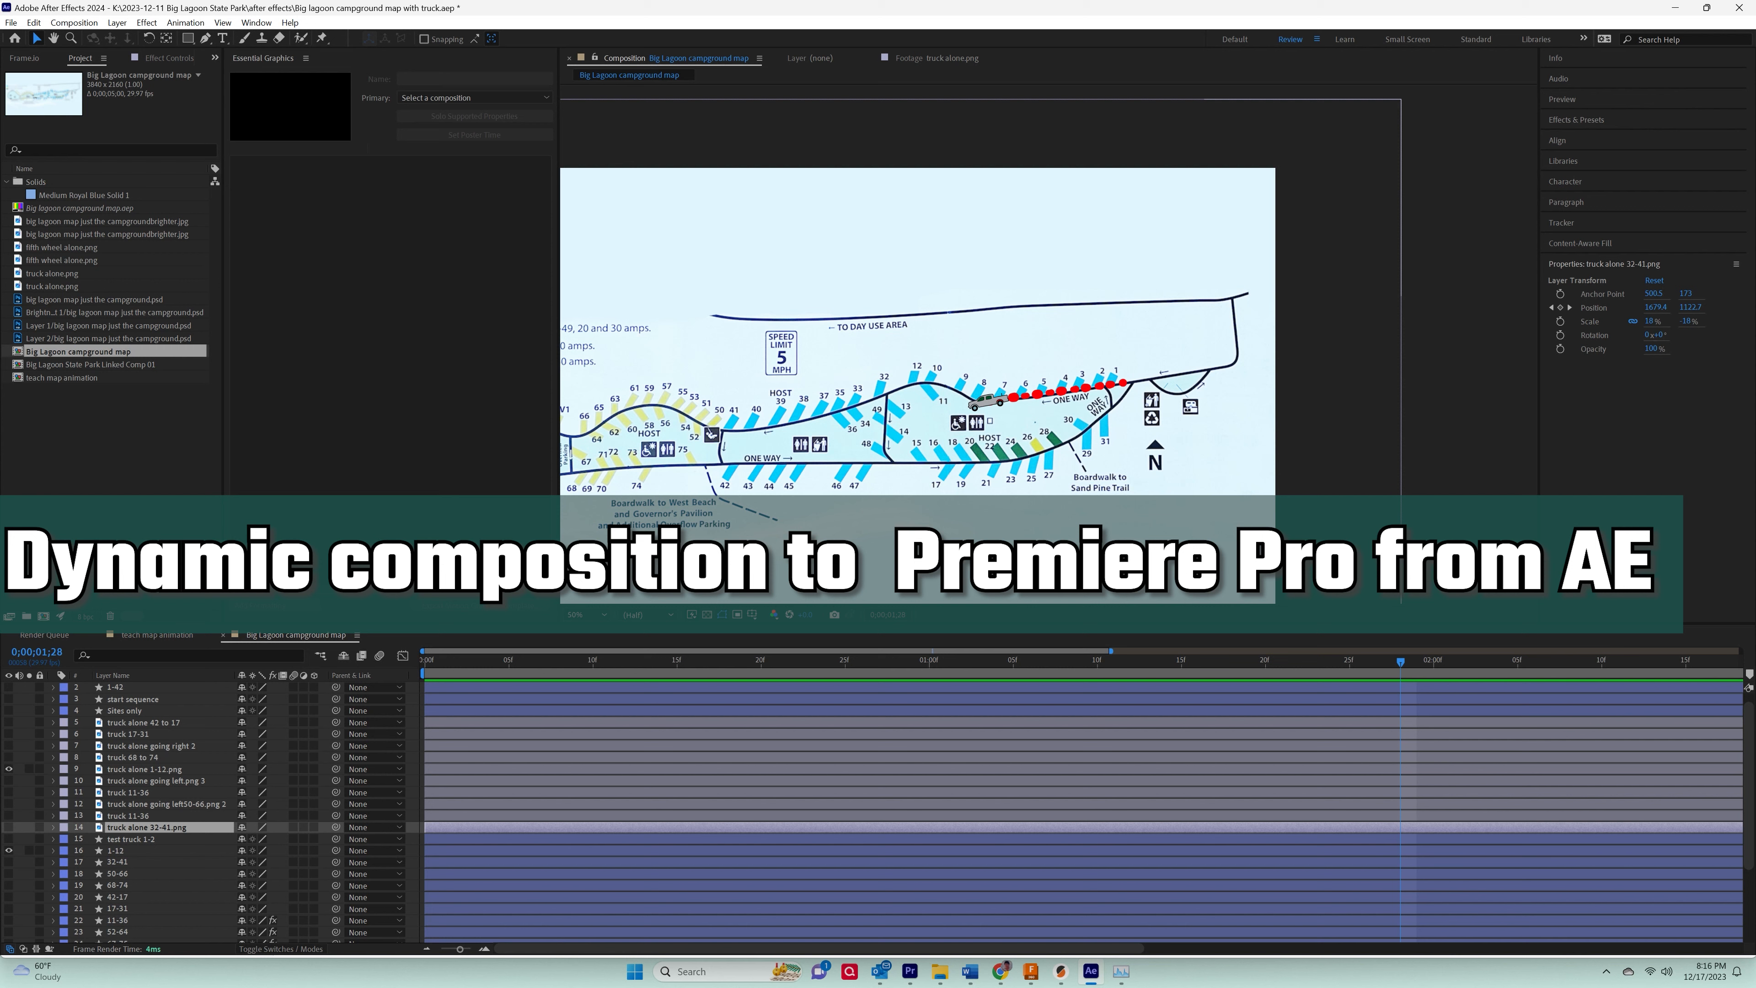
Preview the Big Lagoon campground map animation from its first frame.
{"action": "mouse_move", "coordinate": [904, 972]}
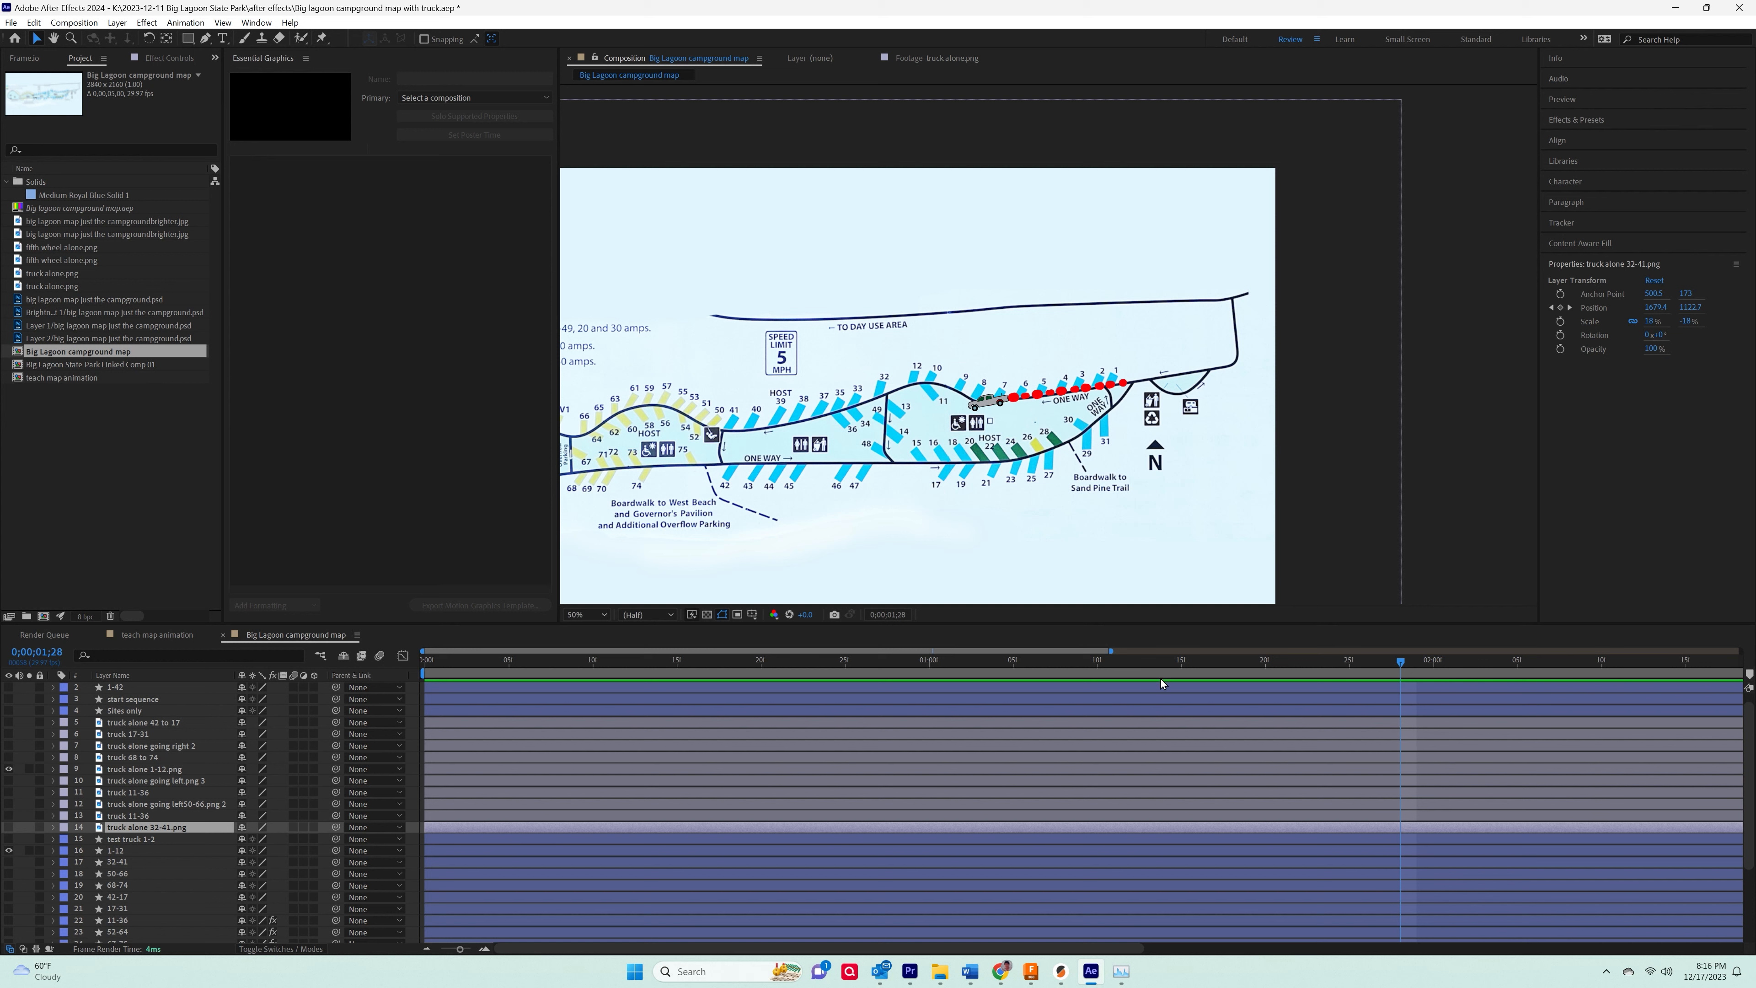
{"action": "left_click_drag", "start_coordinate": [1406, 673], "coordinate": [409, 635]}
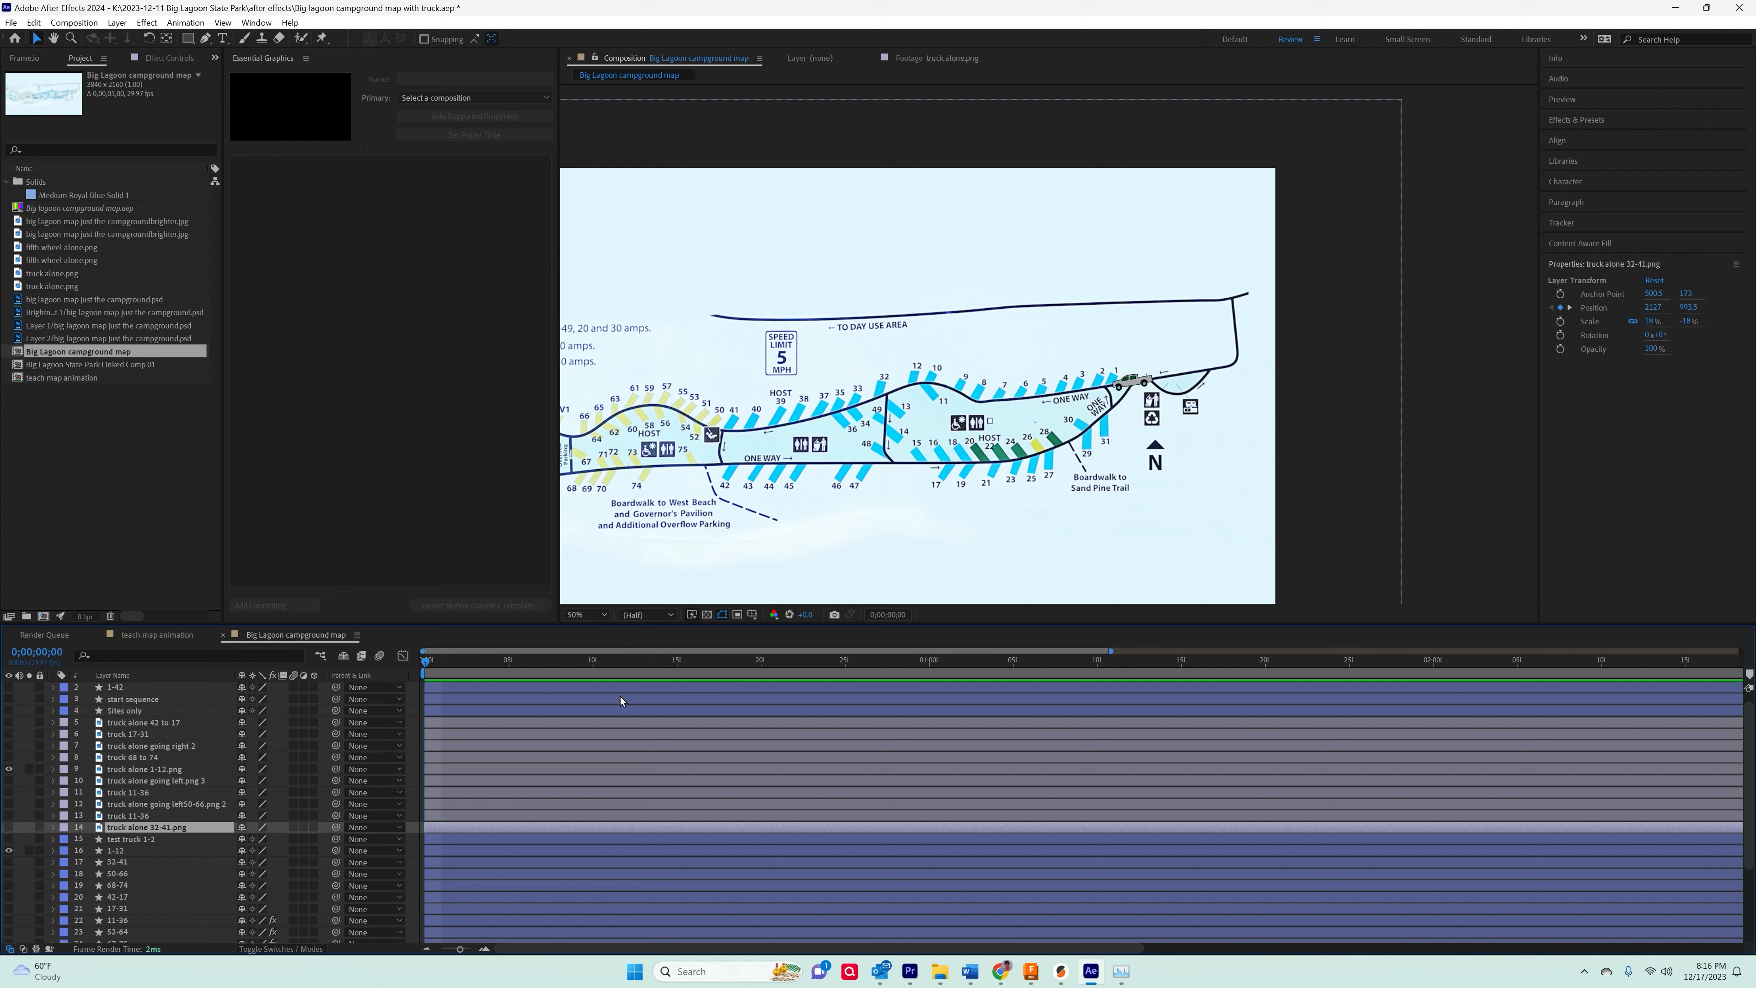
{"action": "key", "text": "space"}
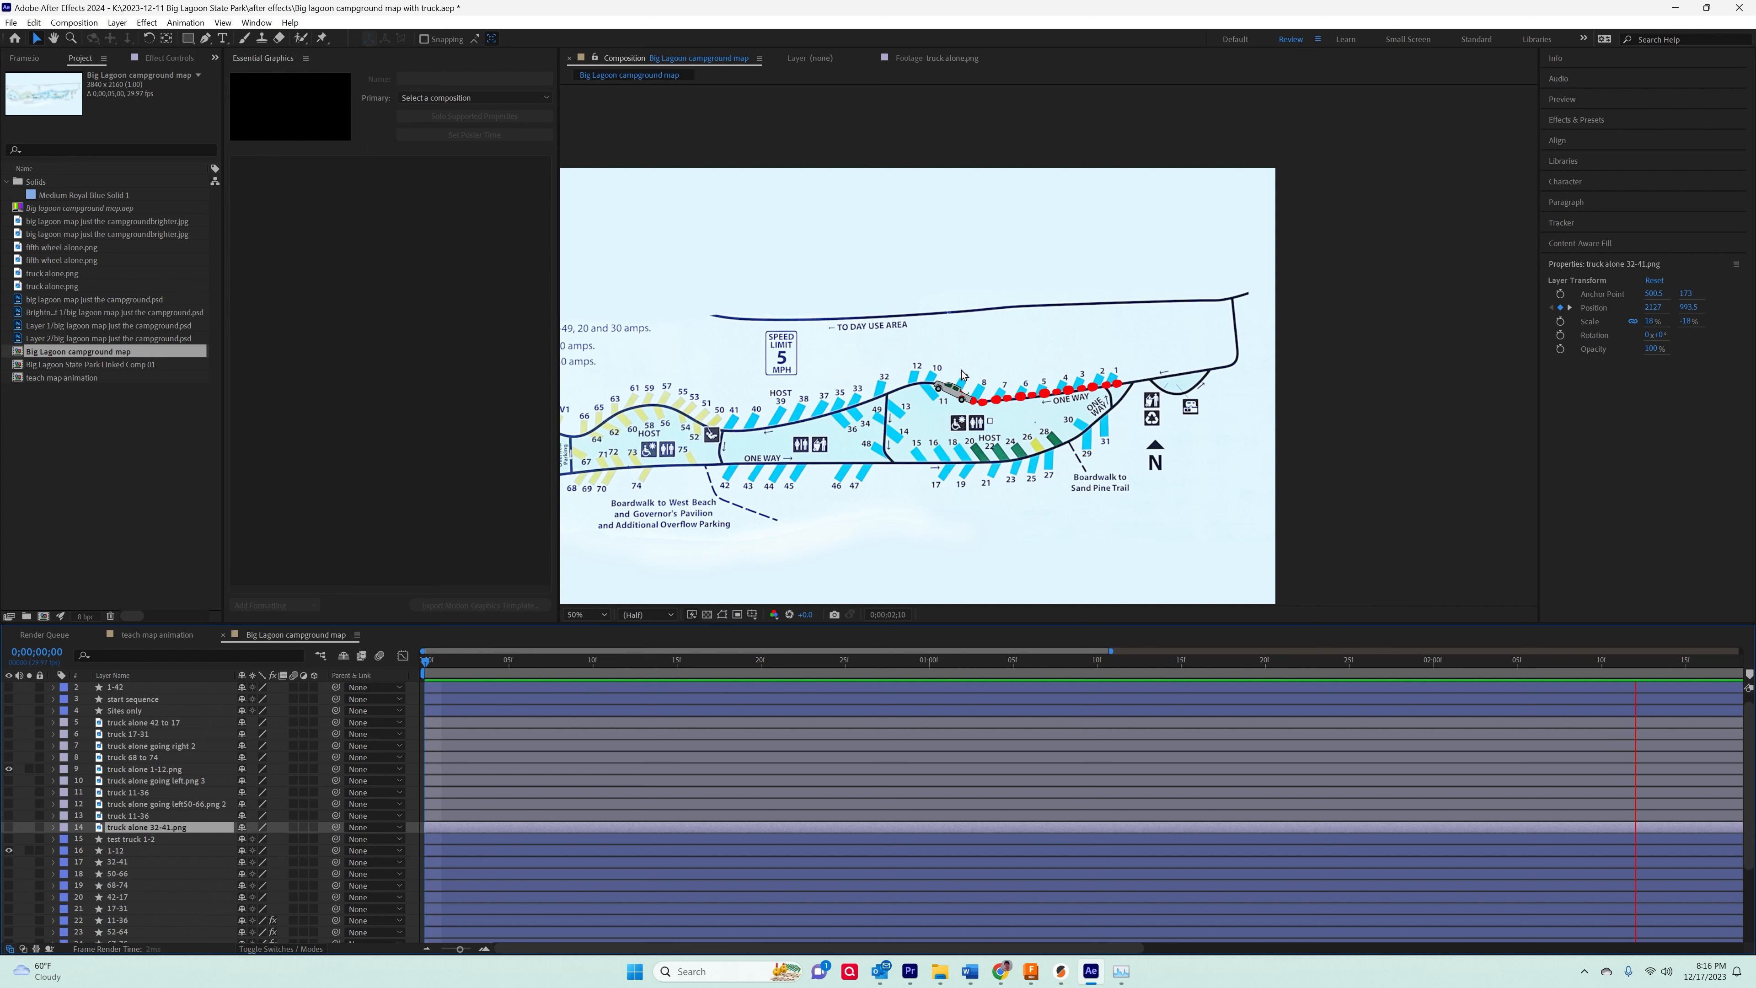
{"action": "key", "text": "space"}
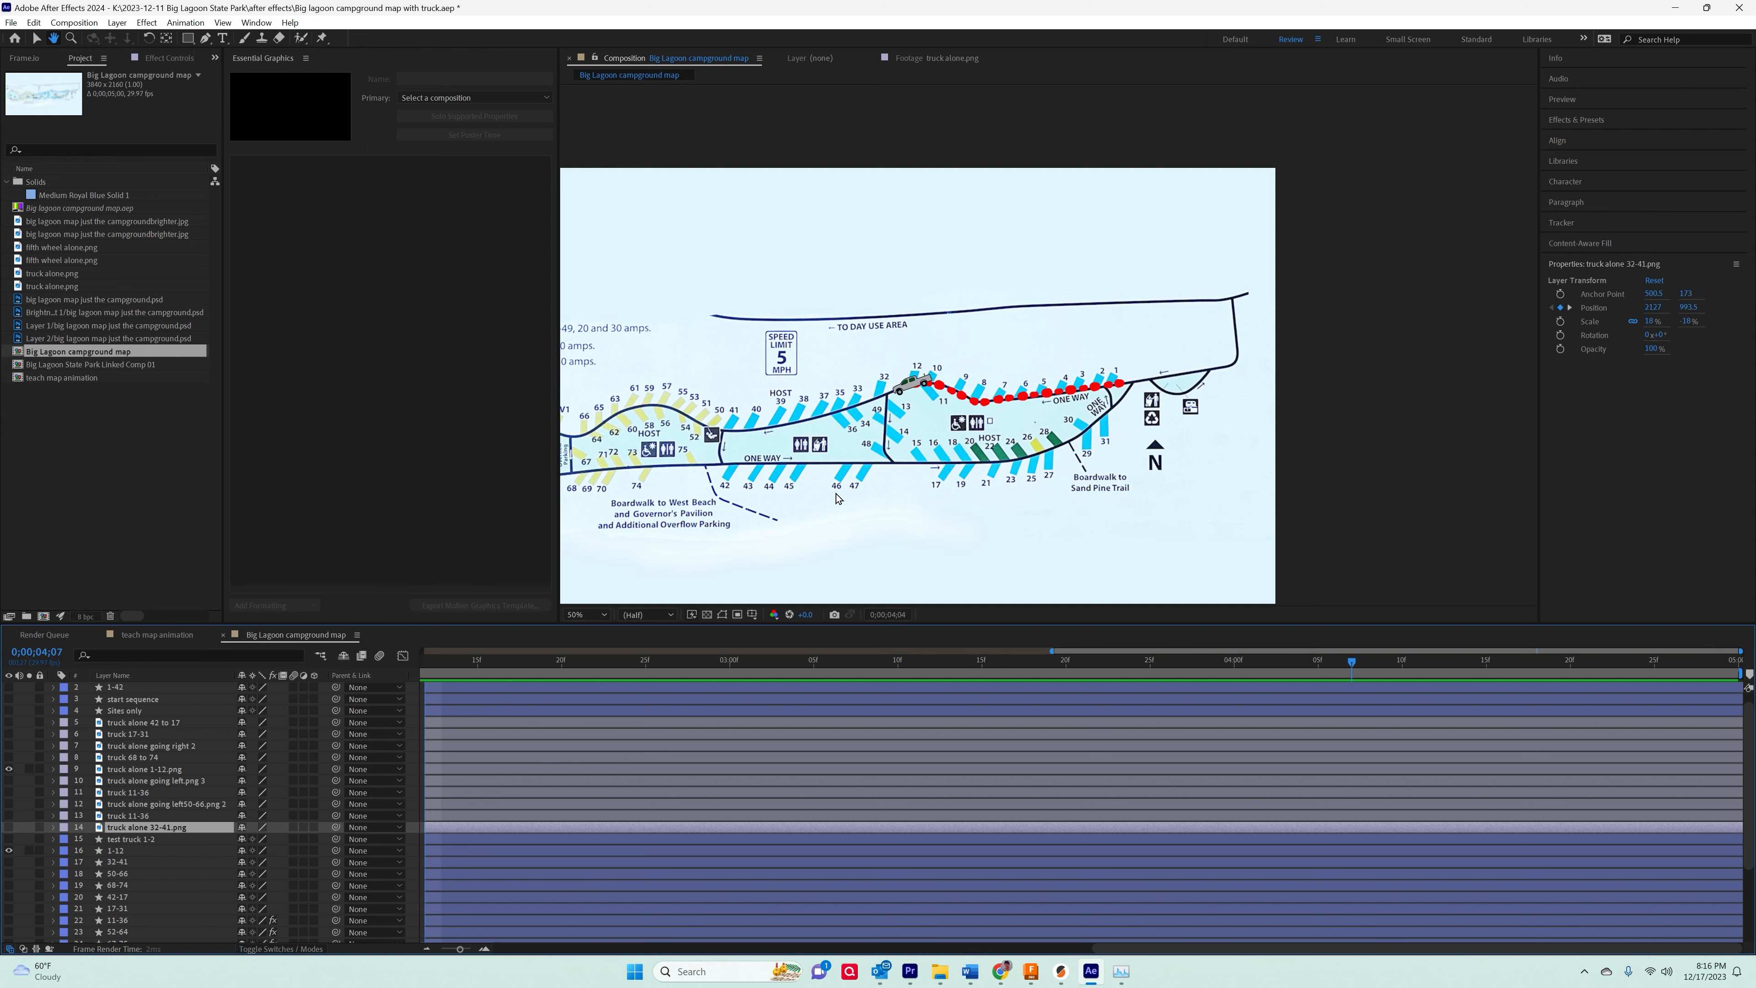
Bring the Big Lagoon campground map composition from After Effects into the map teach bin of the Premiere Pro project.
{"action": "left_click", "coordinate": [910, 972]}
{"action": "left_click_drag", "start_coordinate": [737, 569], "coordinate": [764, 568]}
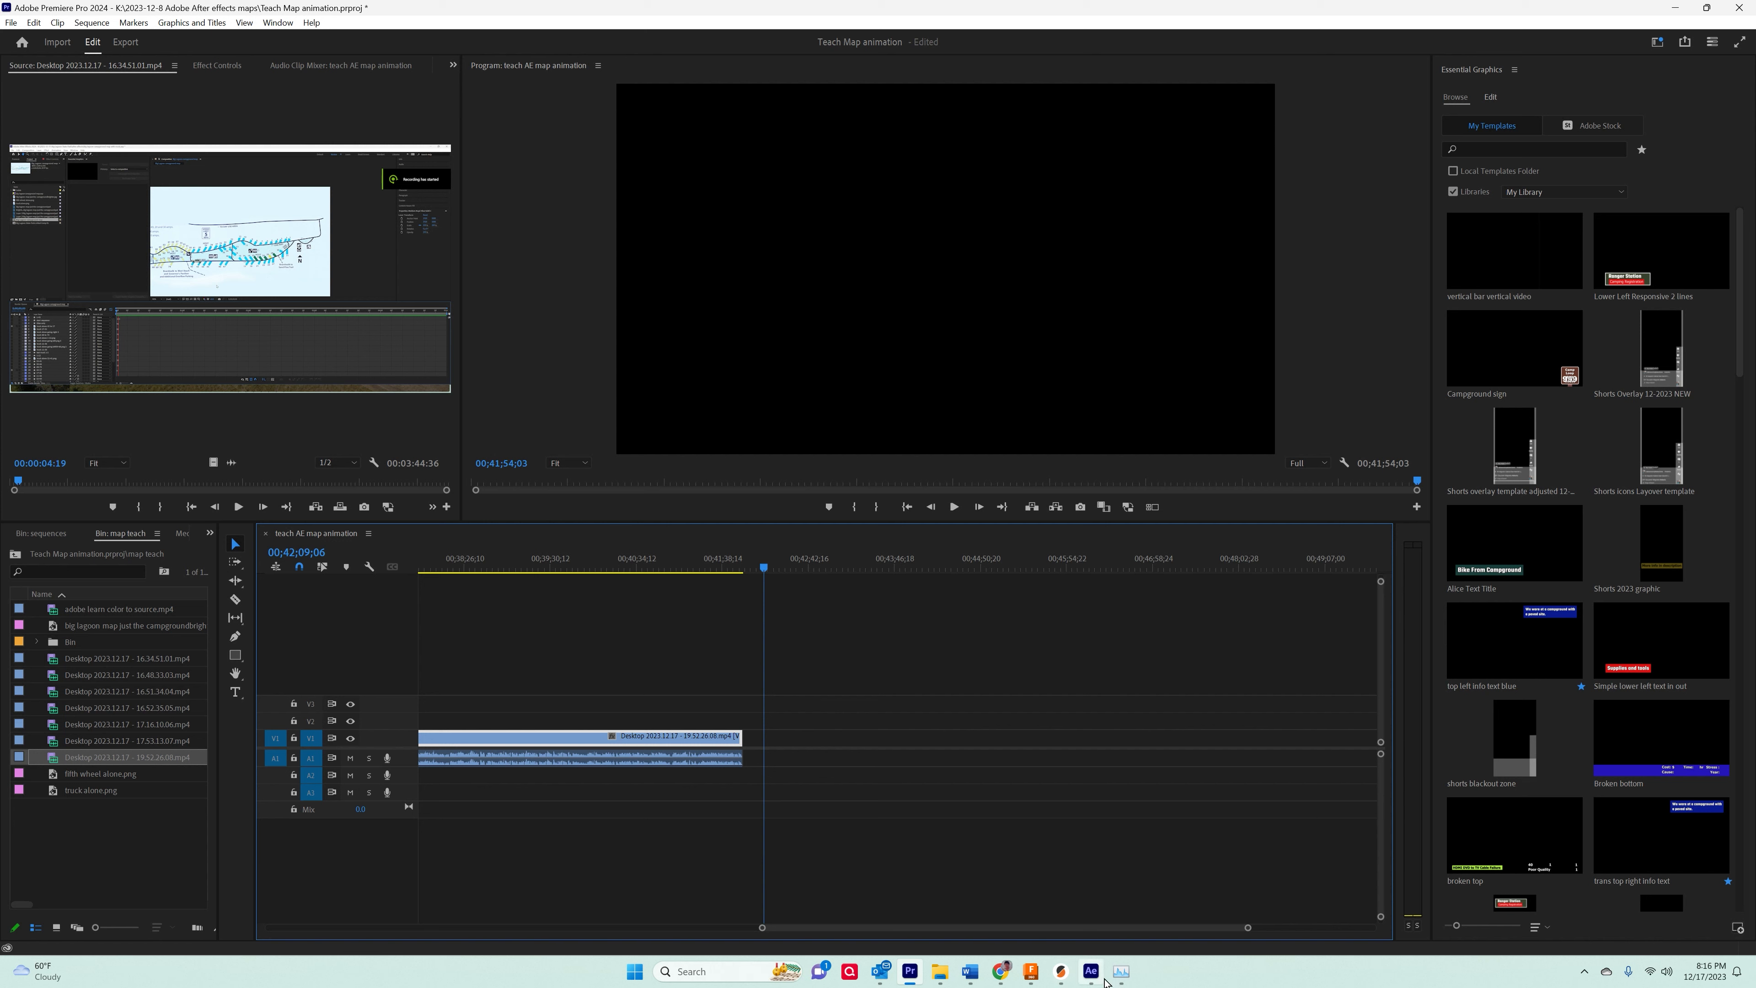
{"action": "left_click", "coordinate": [1091, 971]}
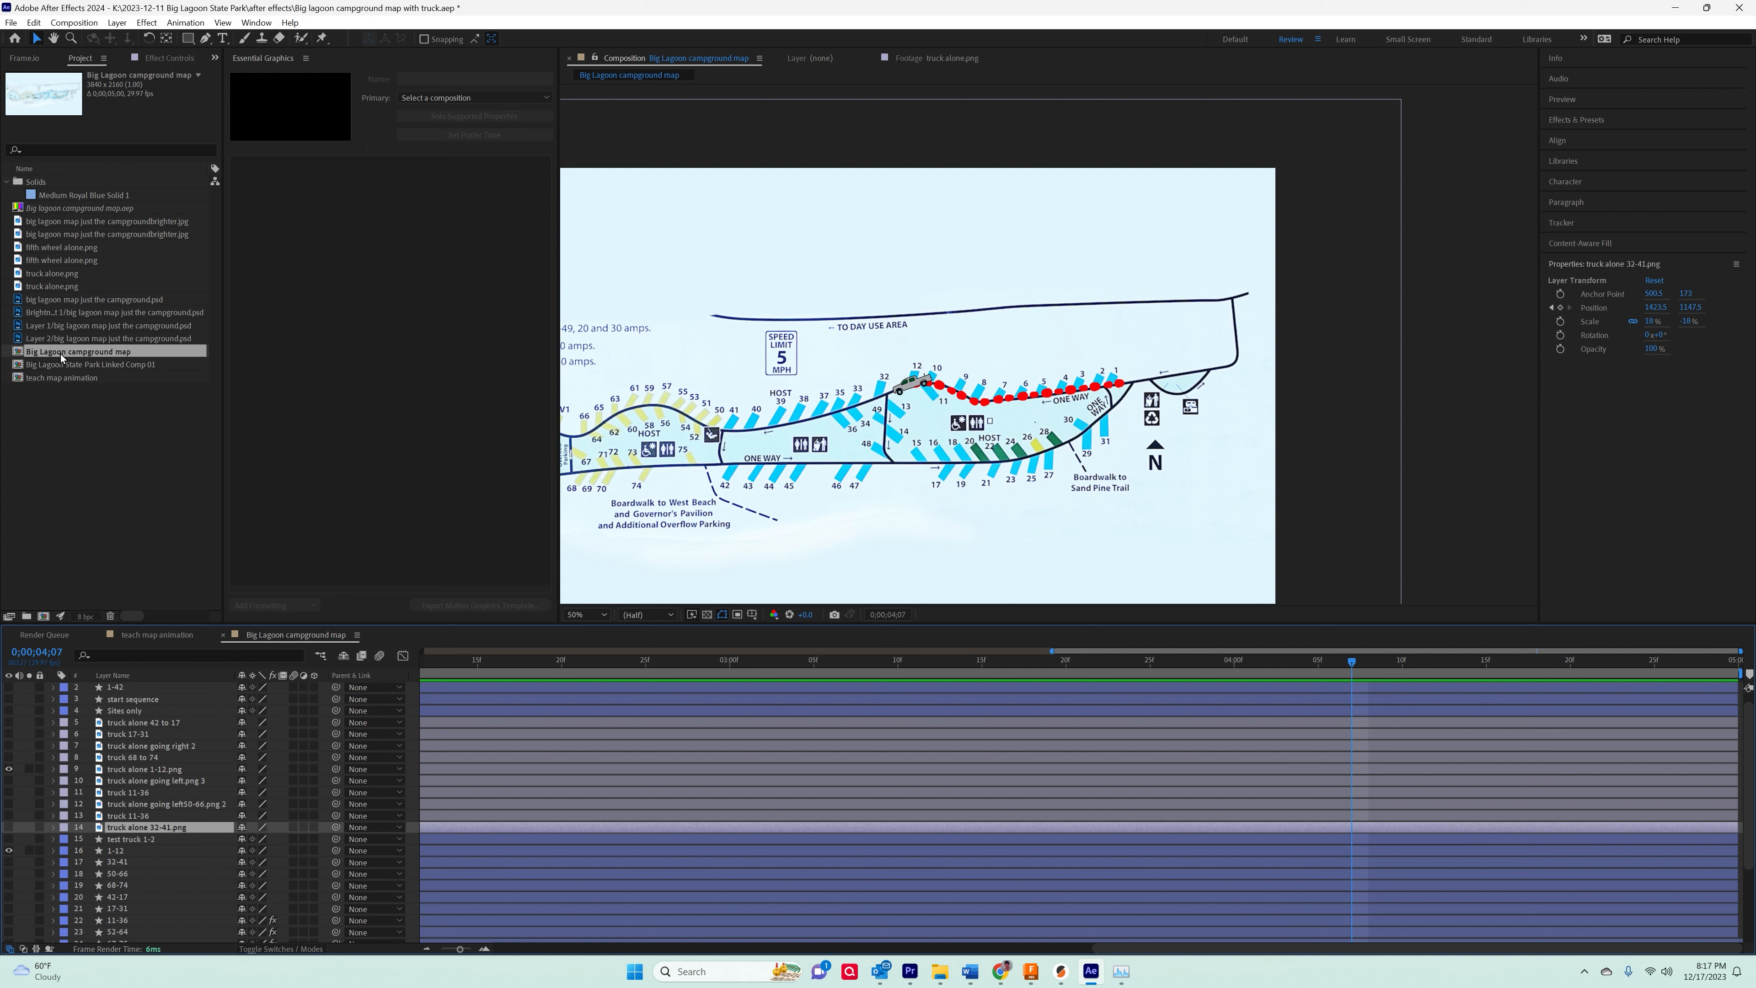
{"action": "left_click_drag", "start_coordinate": [60, 354], "coordinate": [65, 814]}
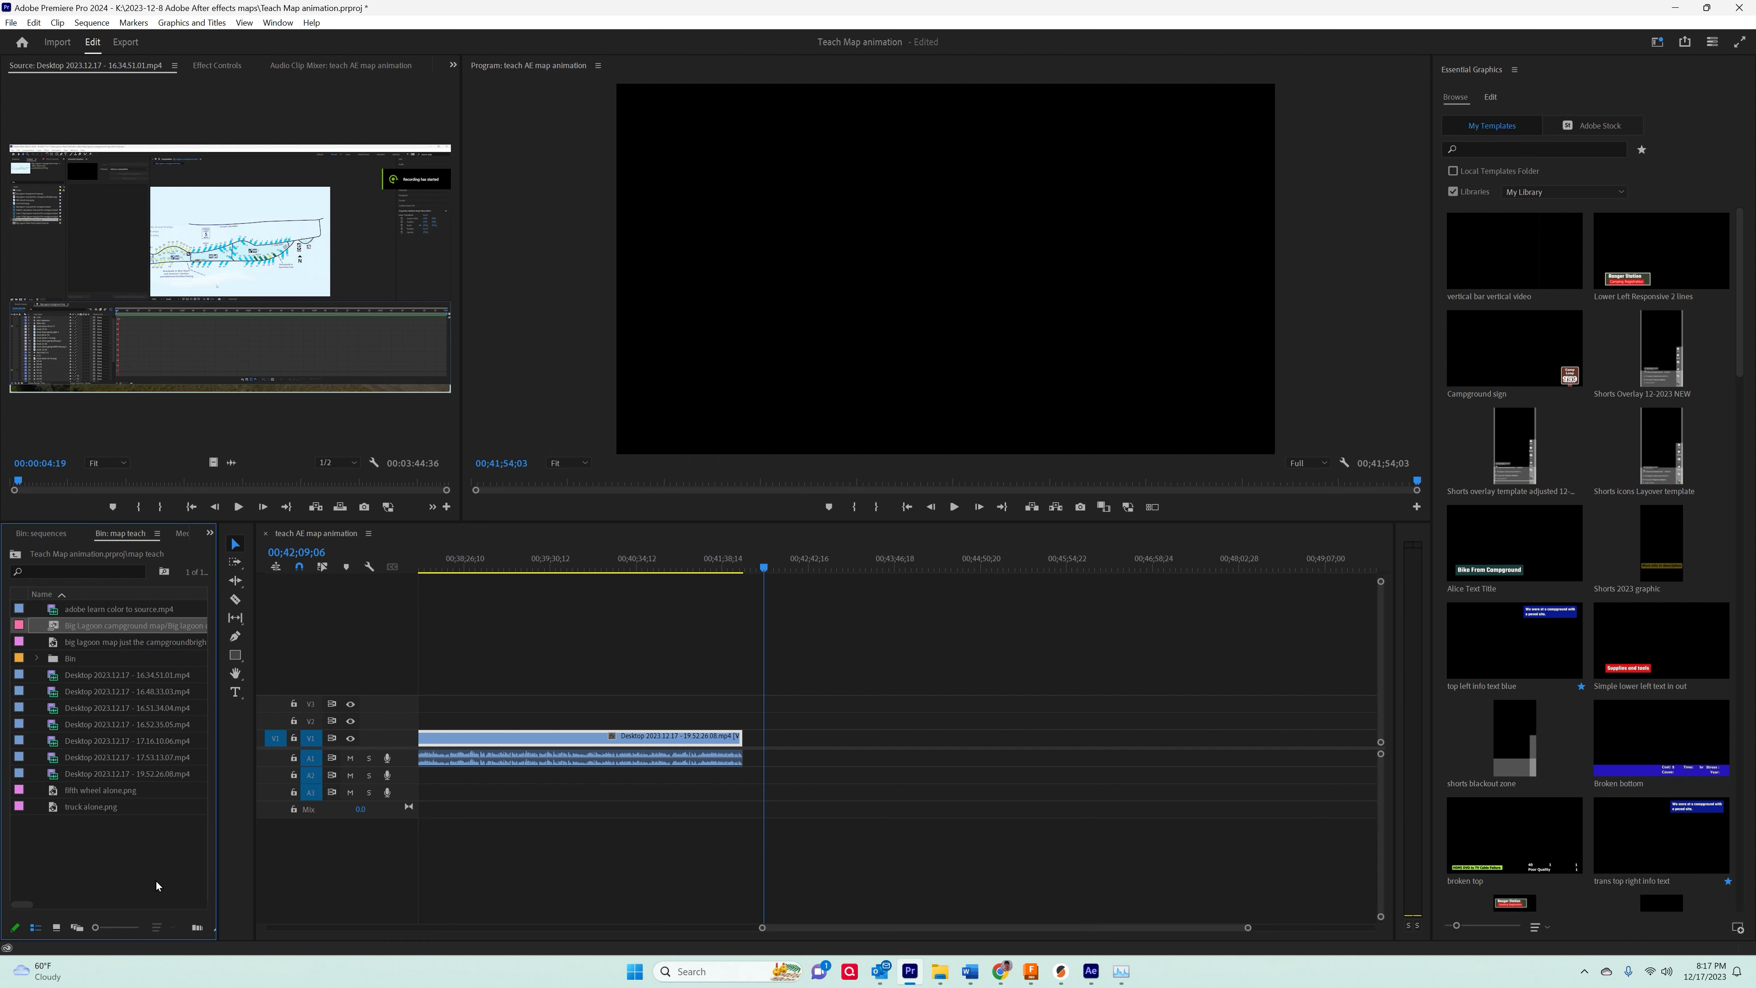
Place the linked Big Lagoon campground map composition on track V1, beyond the end of the existing clip.
{"action": "left_click", "coordinate": [94, 625]}
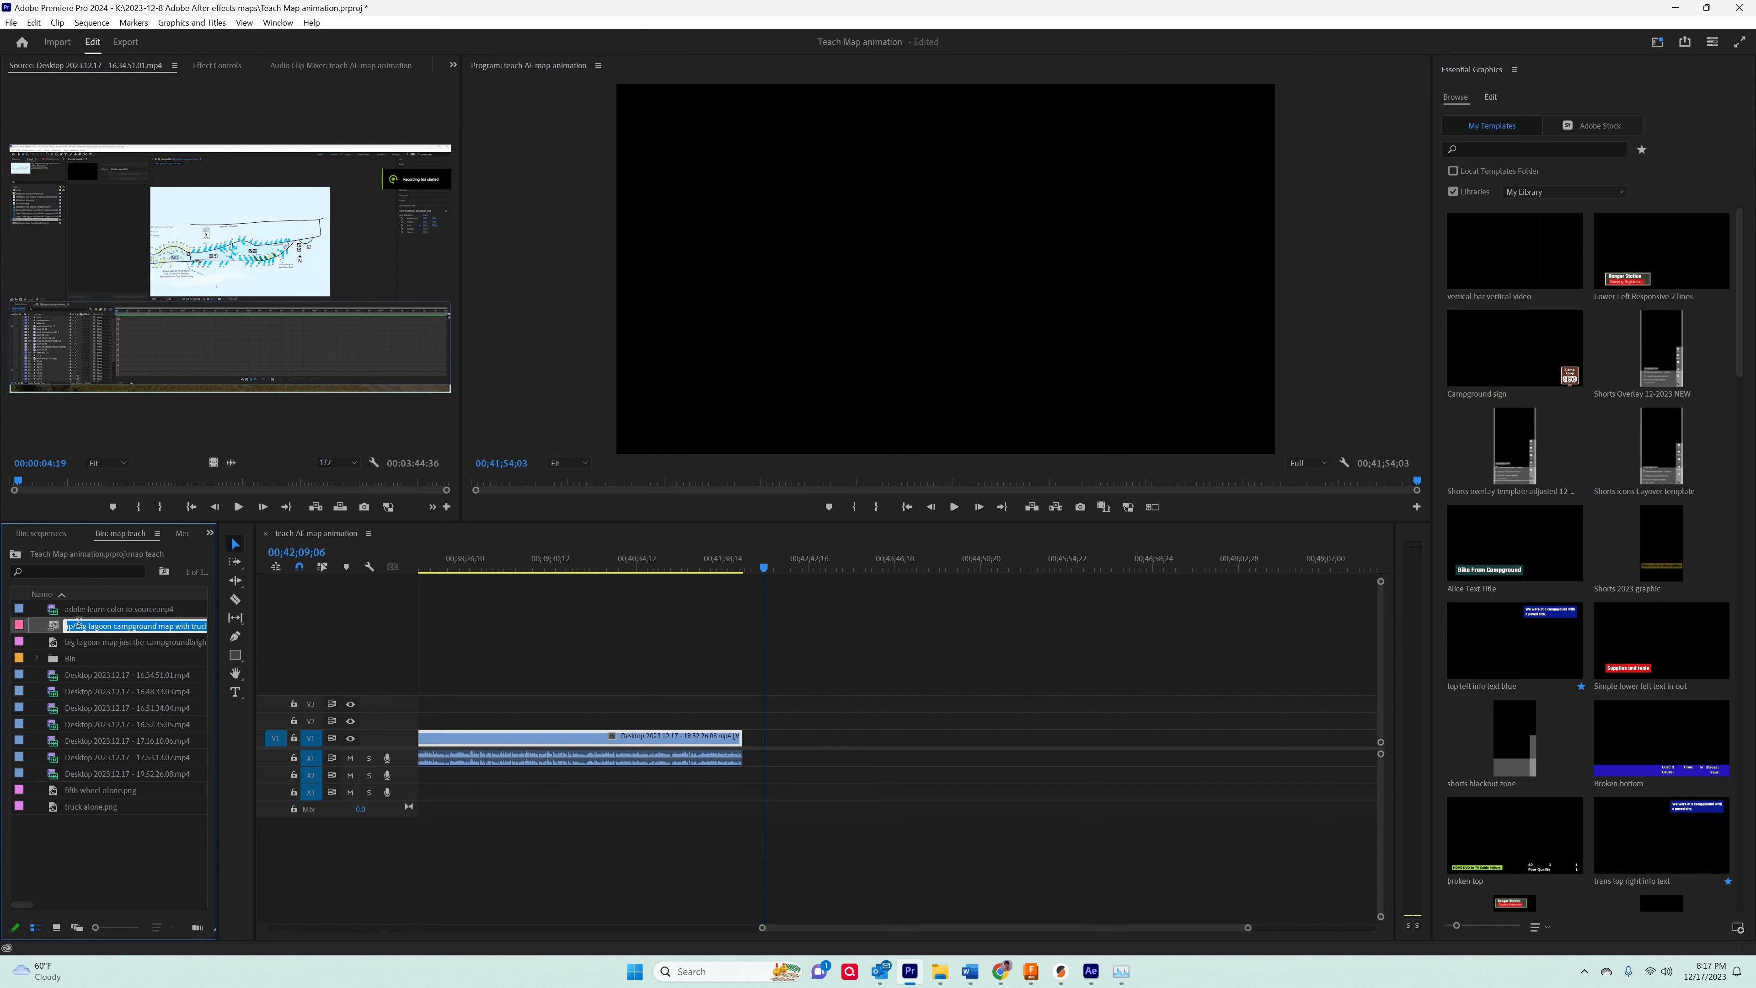
{"action": "left_click", "coordinate": [79, 694]}
{"action": "left_click", "coordinate": [81, 628]}
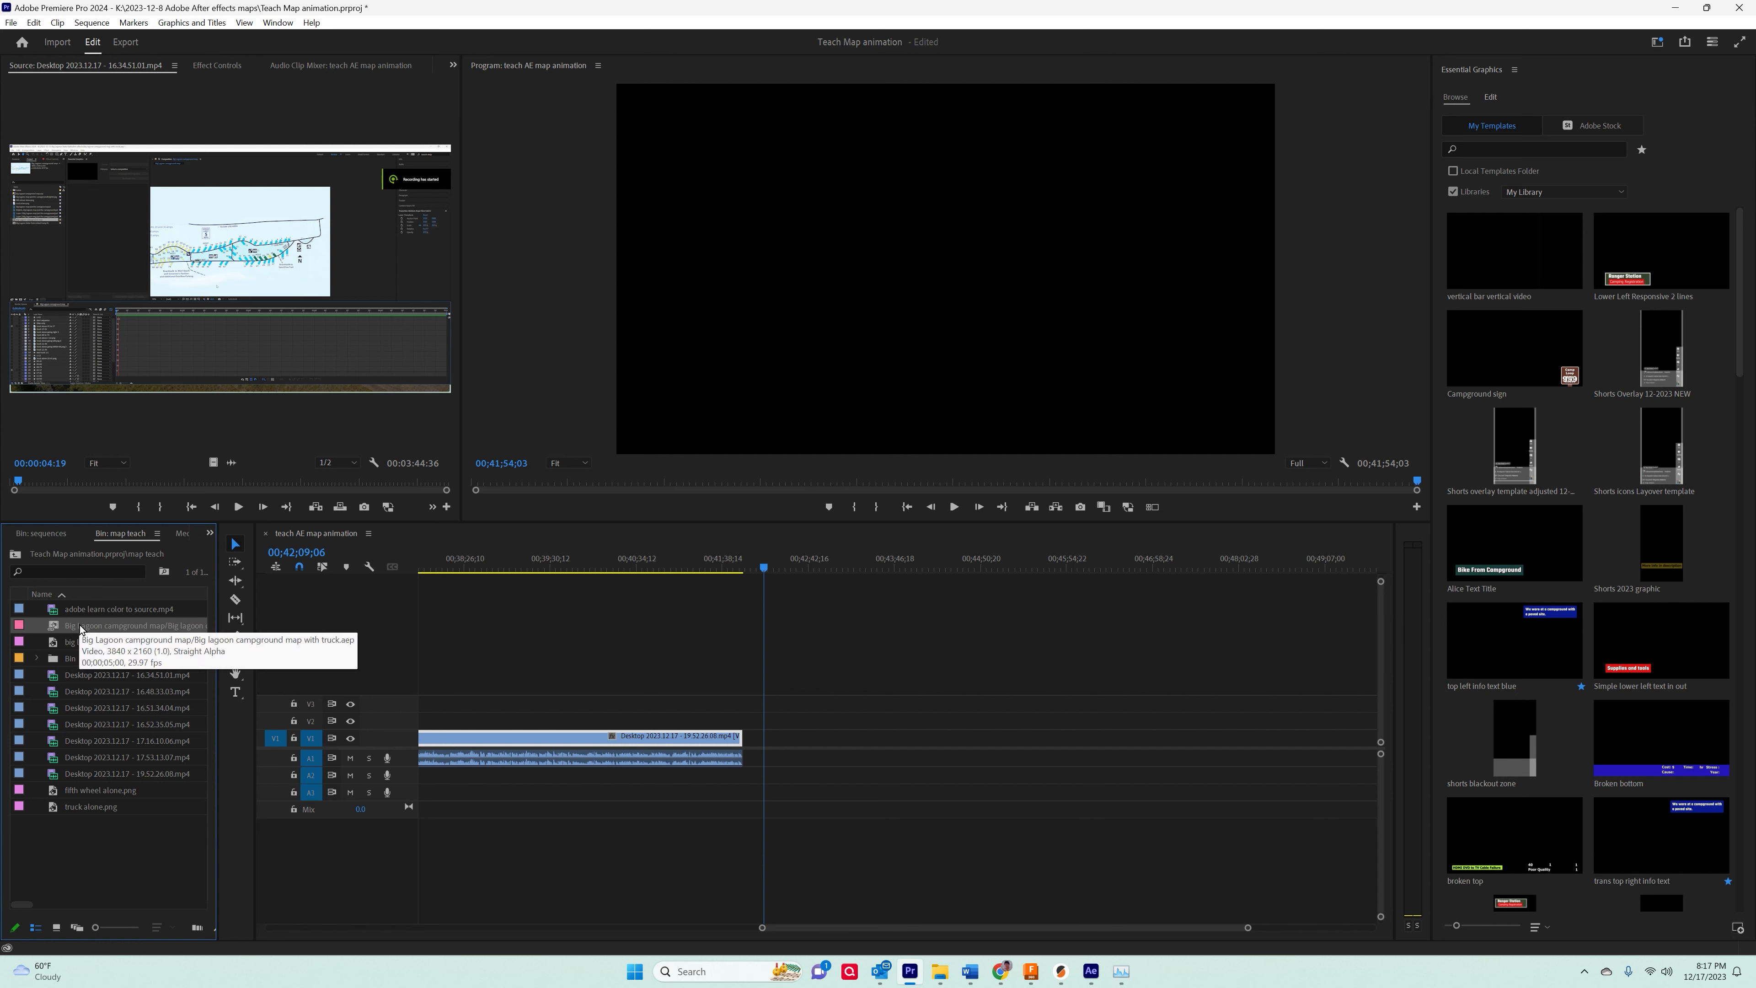
{"action": "left_click_drag", "start_coordinate": [81, 628], "coordinate": [855, 755]}
{"action": "scroll", "coordinate": [855, 754], "scroll_direction": "up", "scroll_amount": 8}
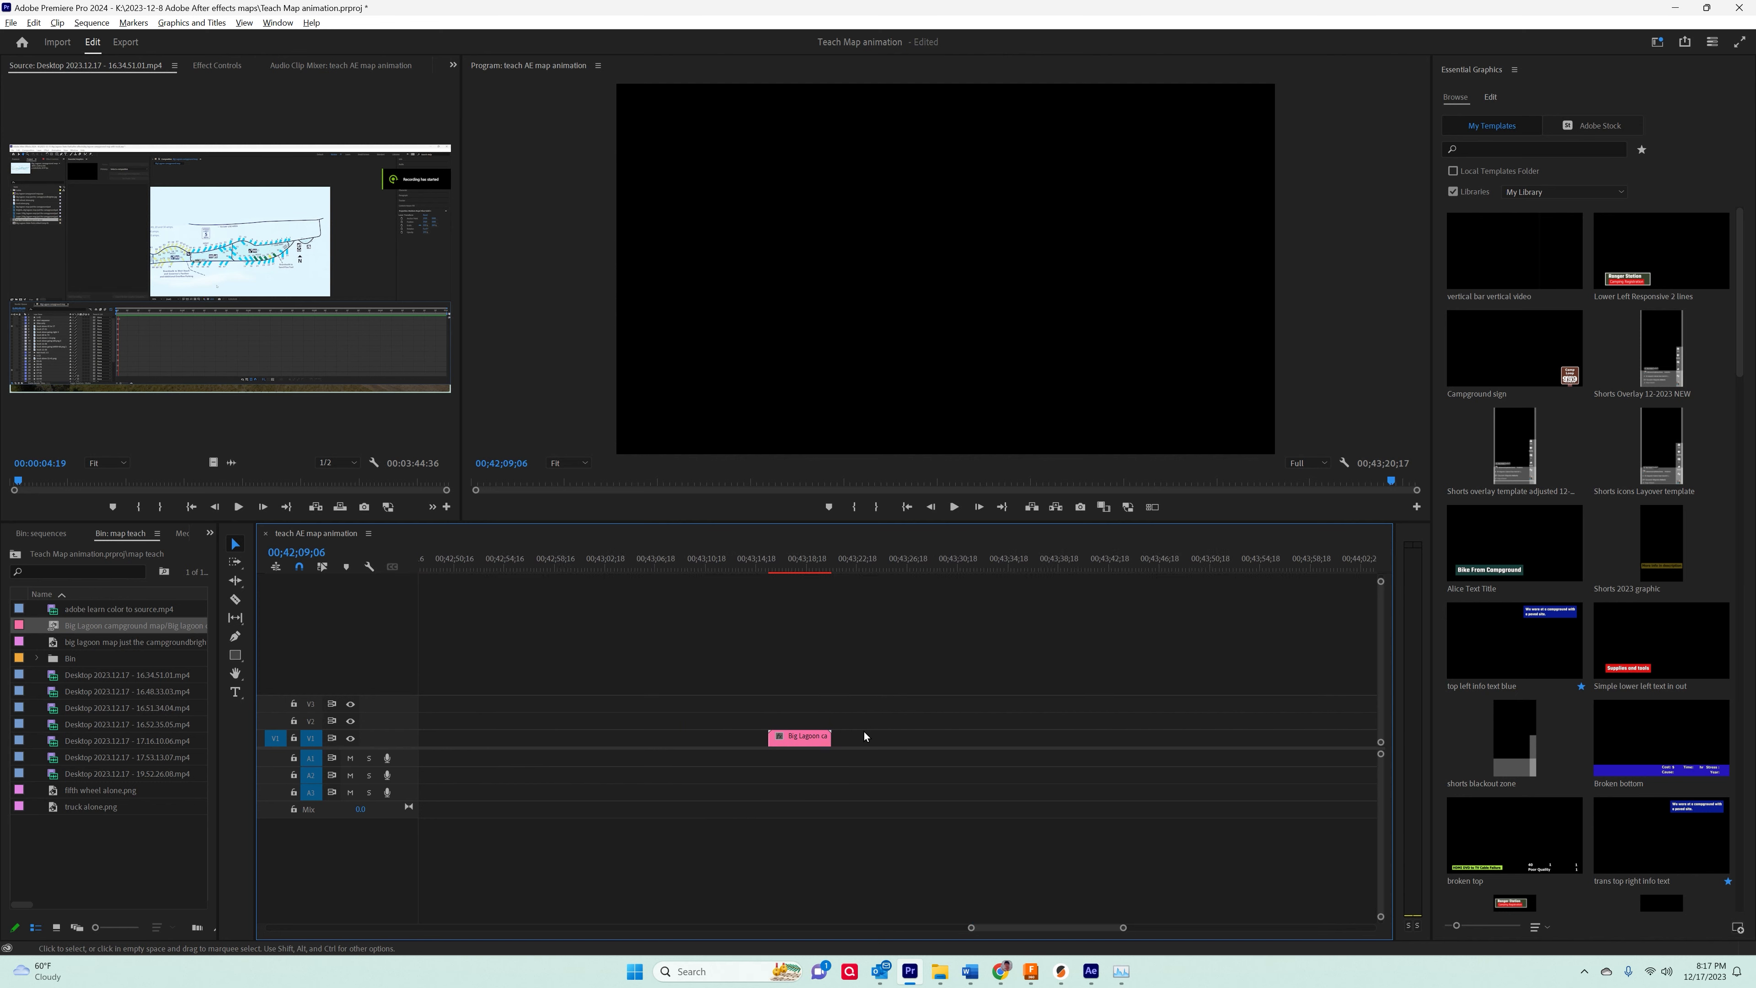
Play the sequence from 00;43;14;16 to review the linked map animation.
{"action": "left_click_drag", "start_coordinate": [802, 564], "coordinate": [716, 564]}
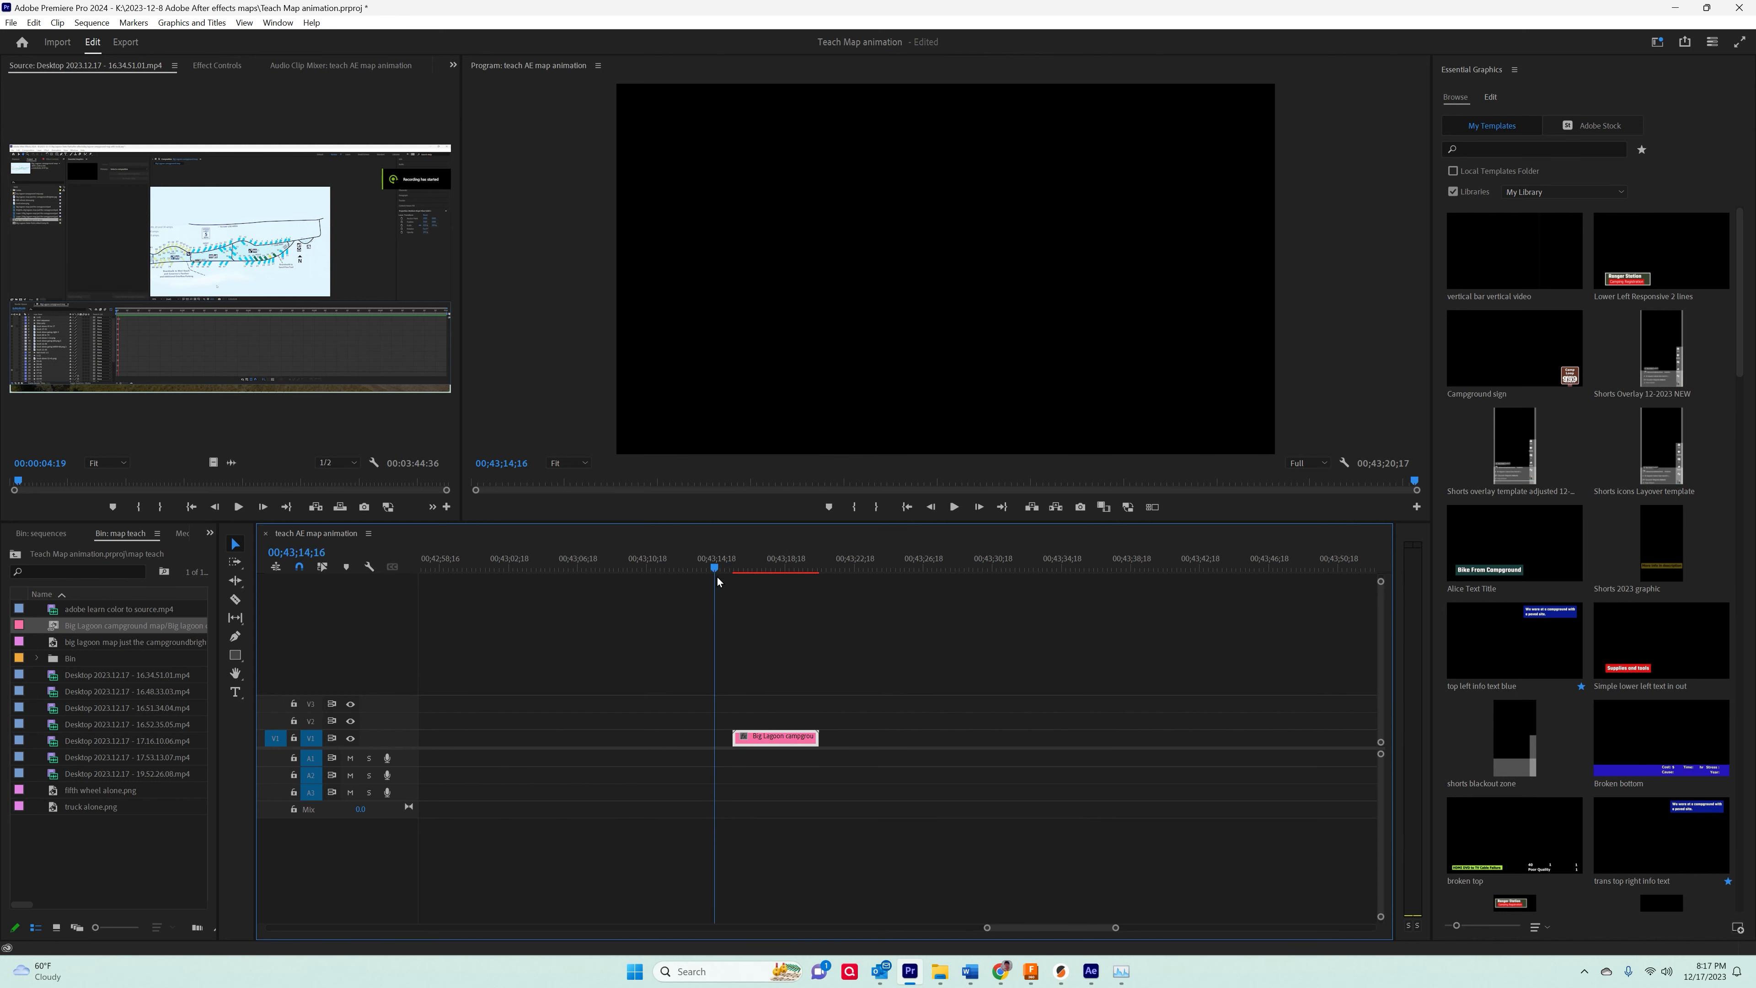
{"action": "left_click", "coordinate": [954, 508]}
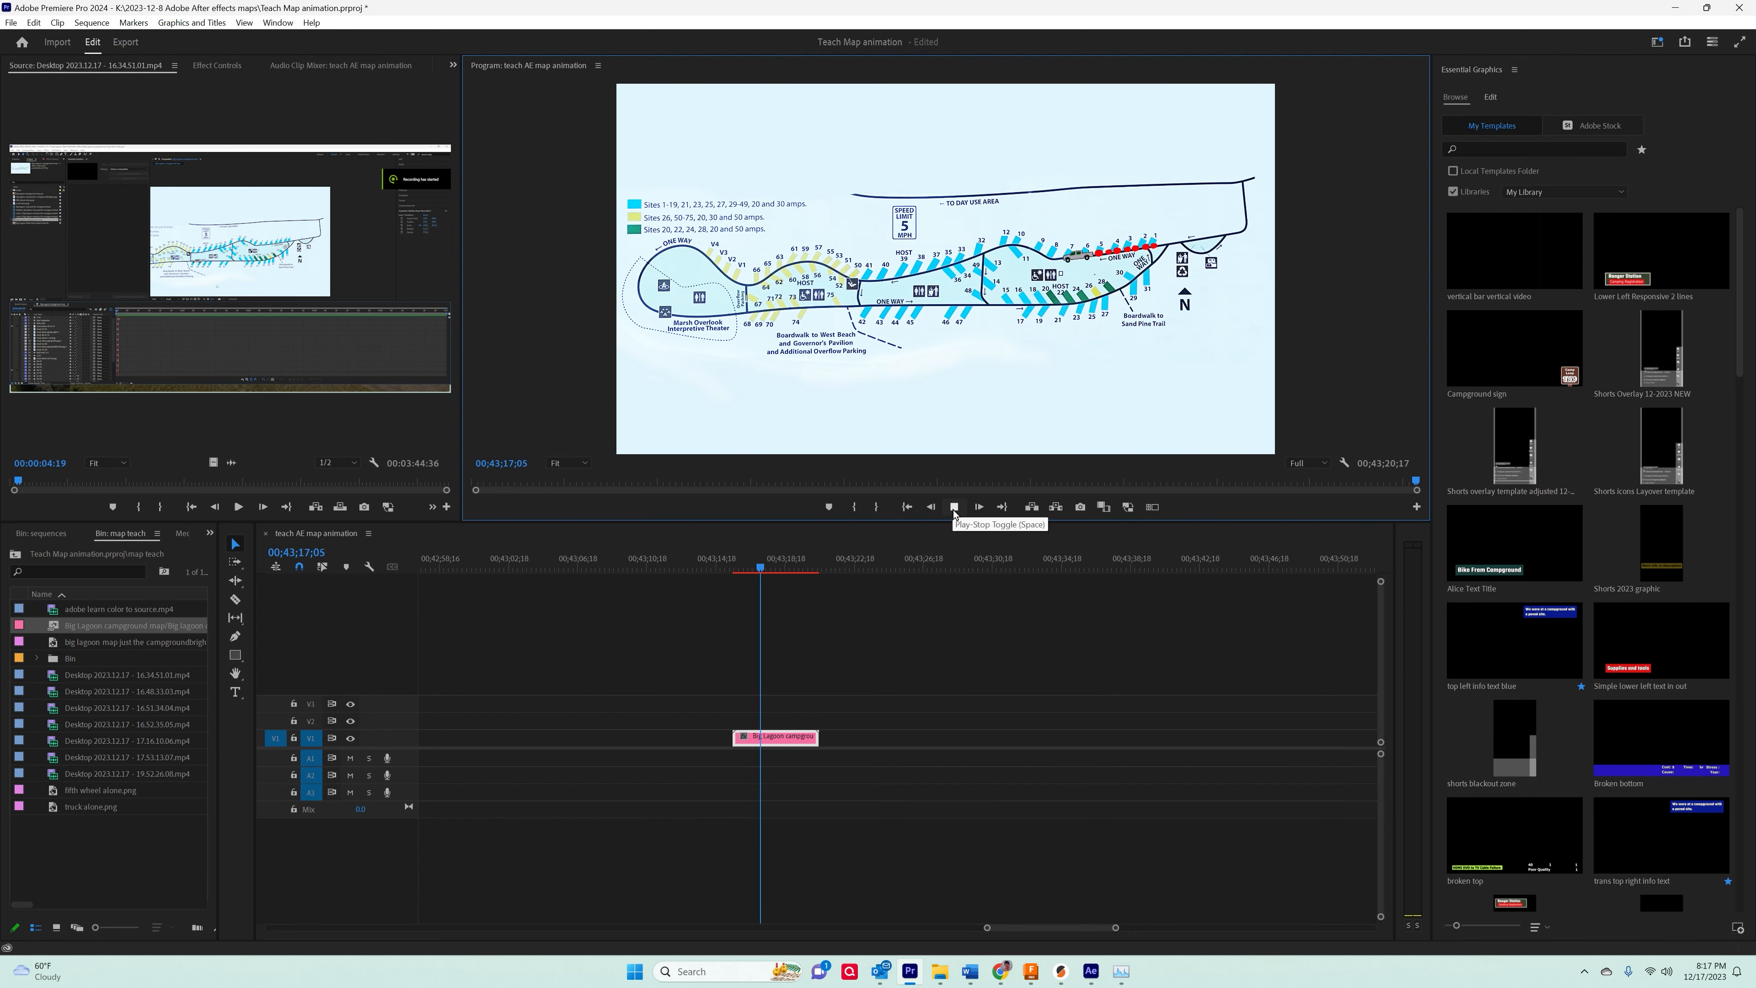
{"action": "left_click", "coordinate": [954, 507]}
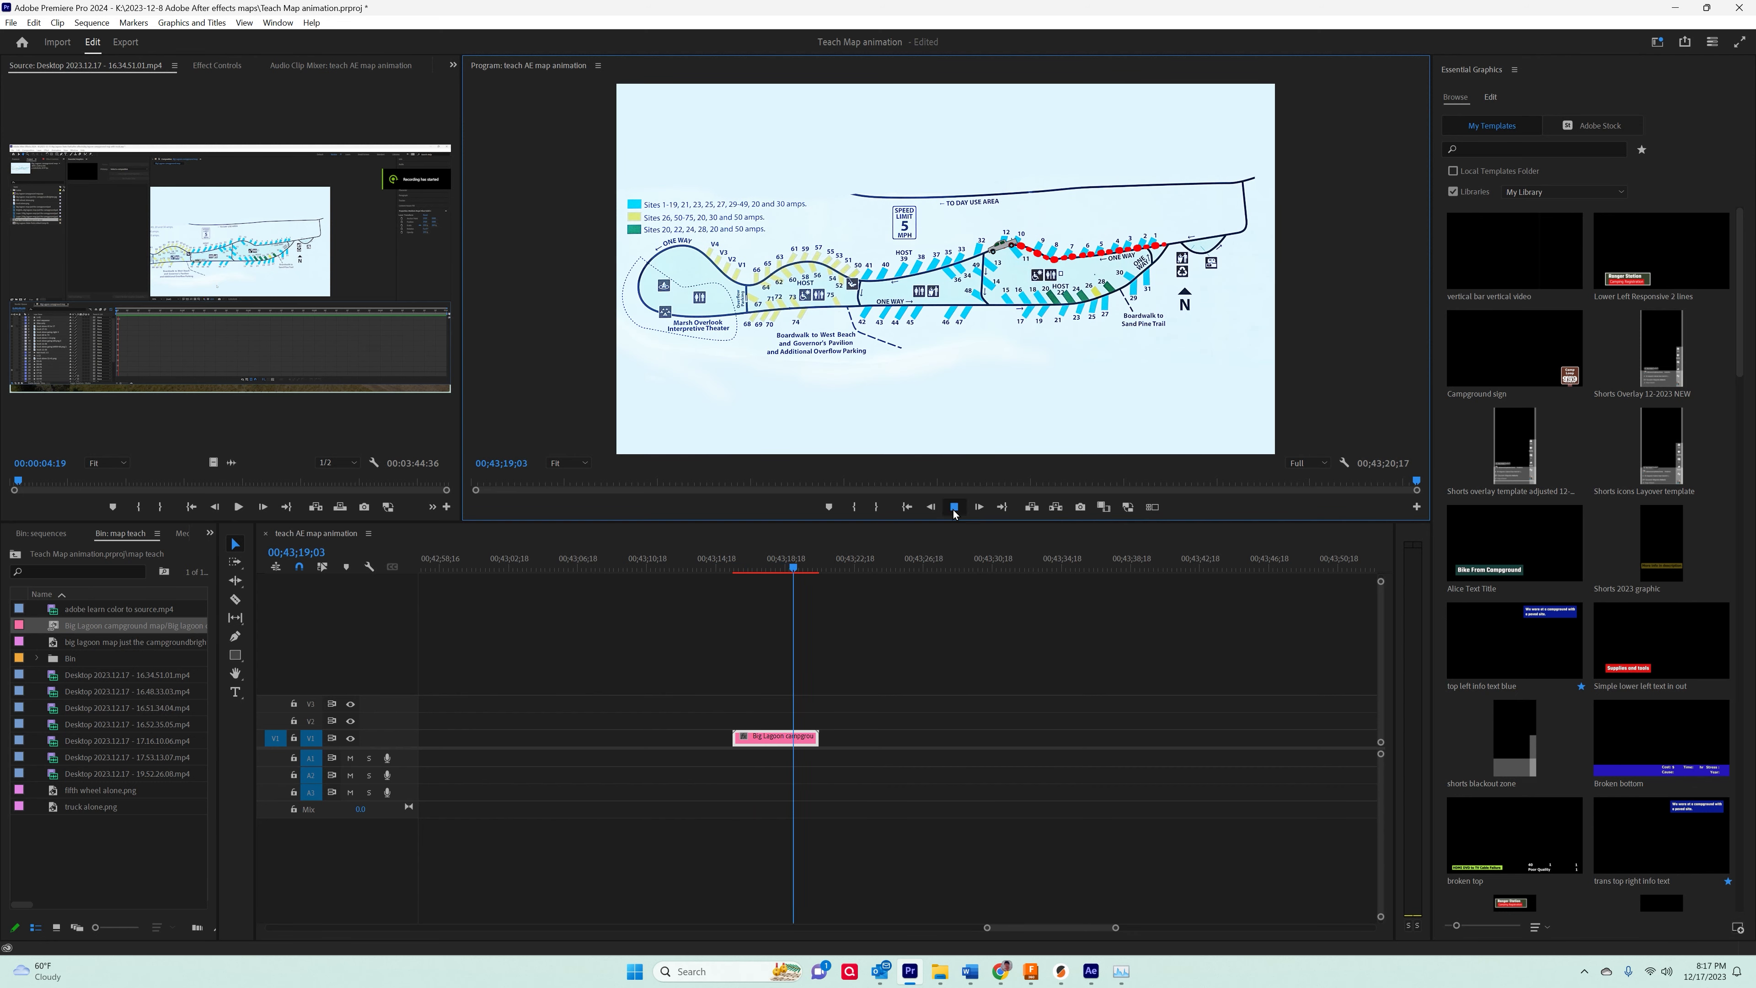
Switch to After Effects and hide the truck alone 1-12.png and 1-12 layers.
{"action": "left_click", "coordinate": [1092, 972]}
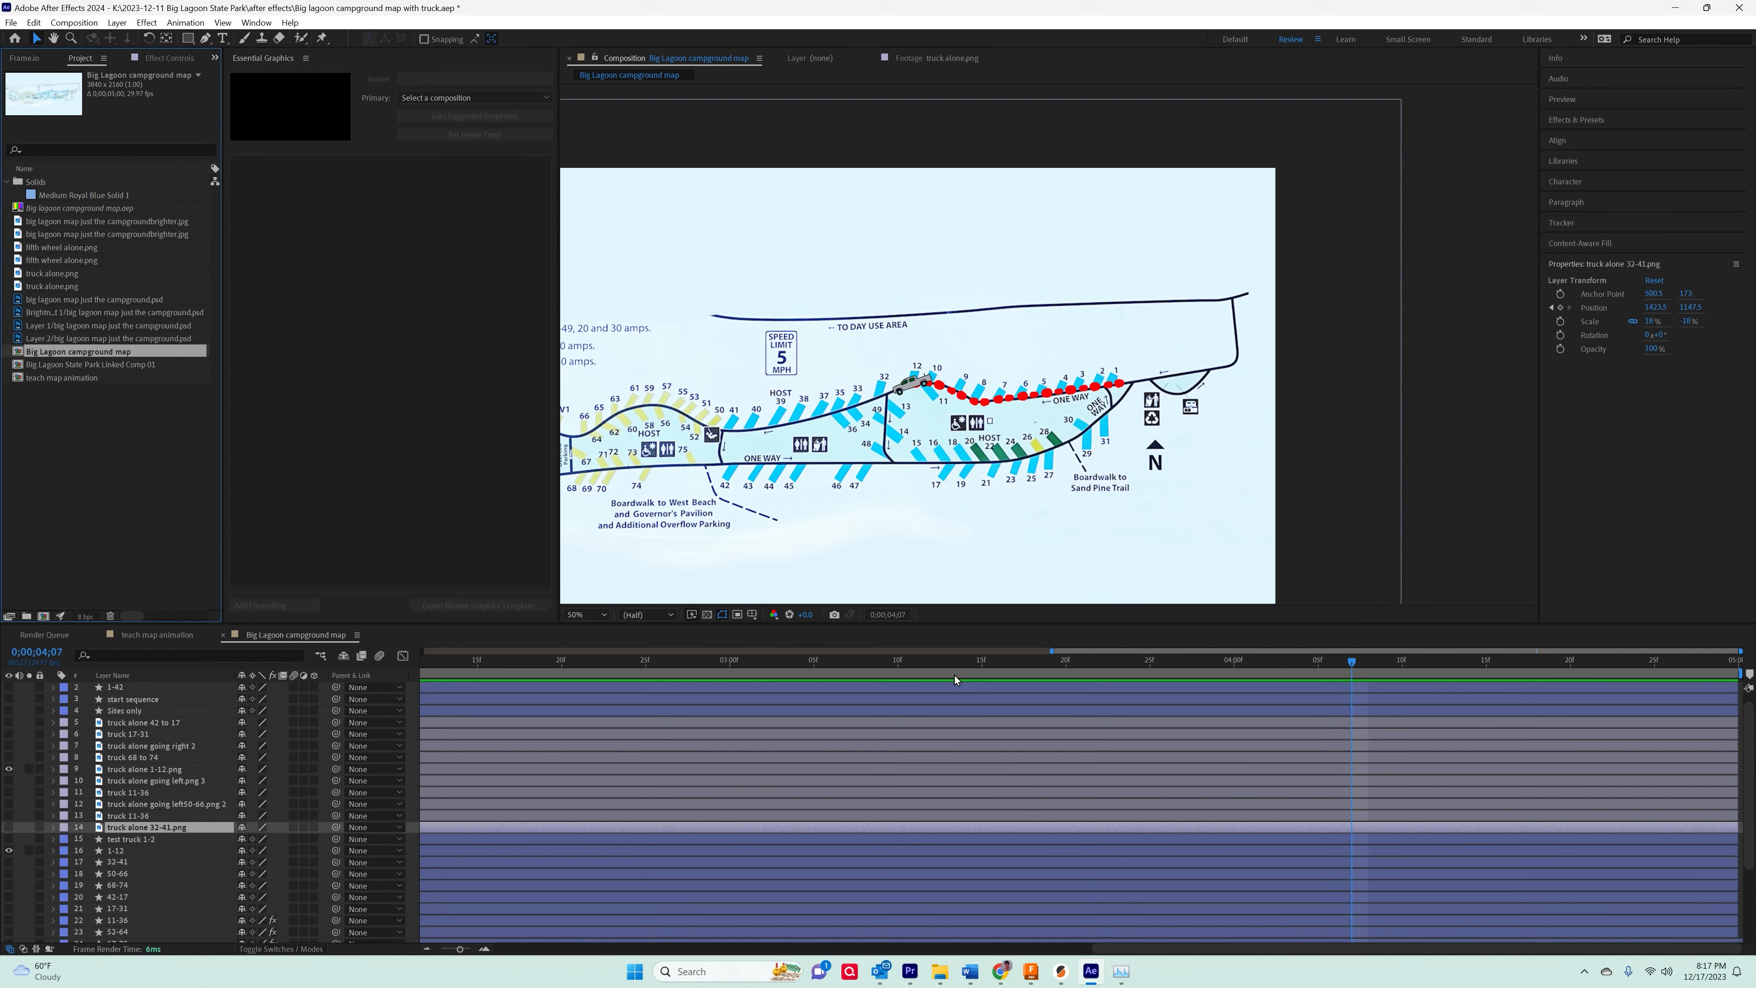
{"action": "left_click", "coordinate": [10, 768]}
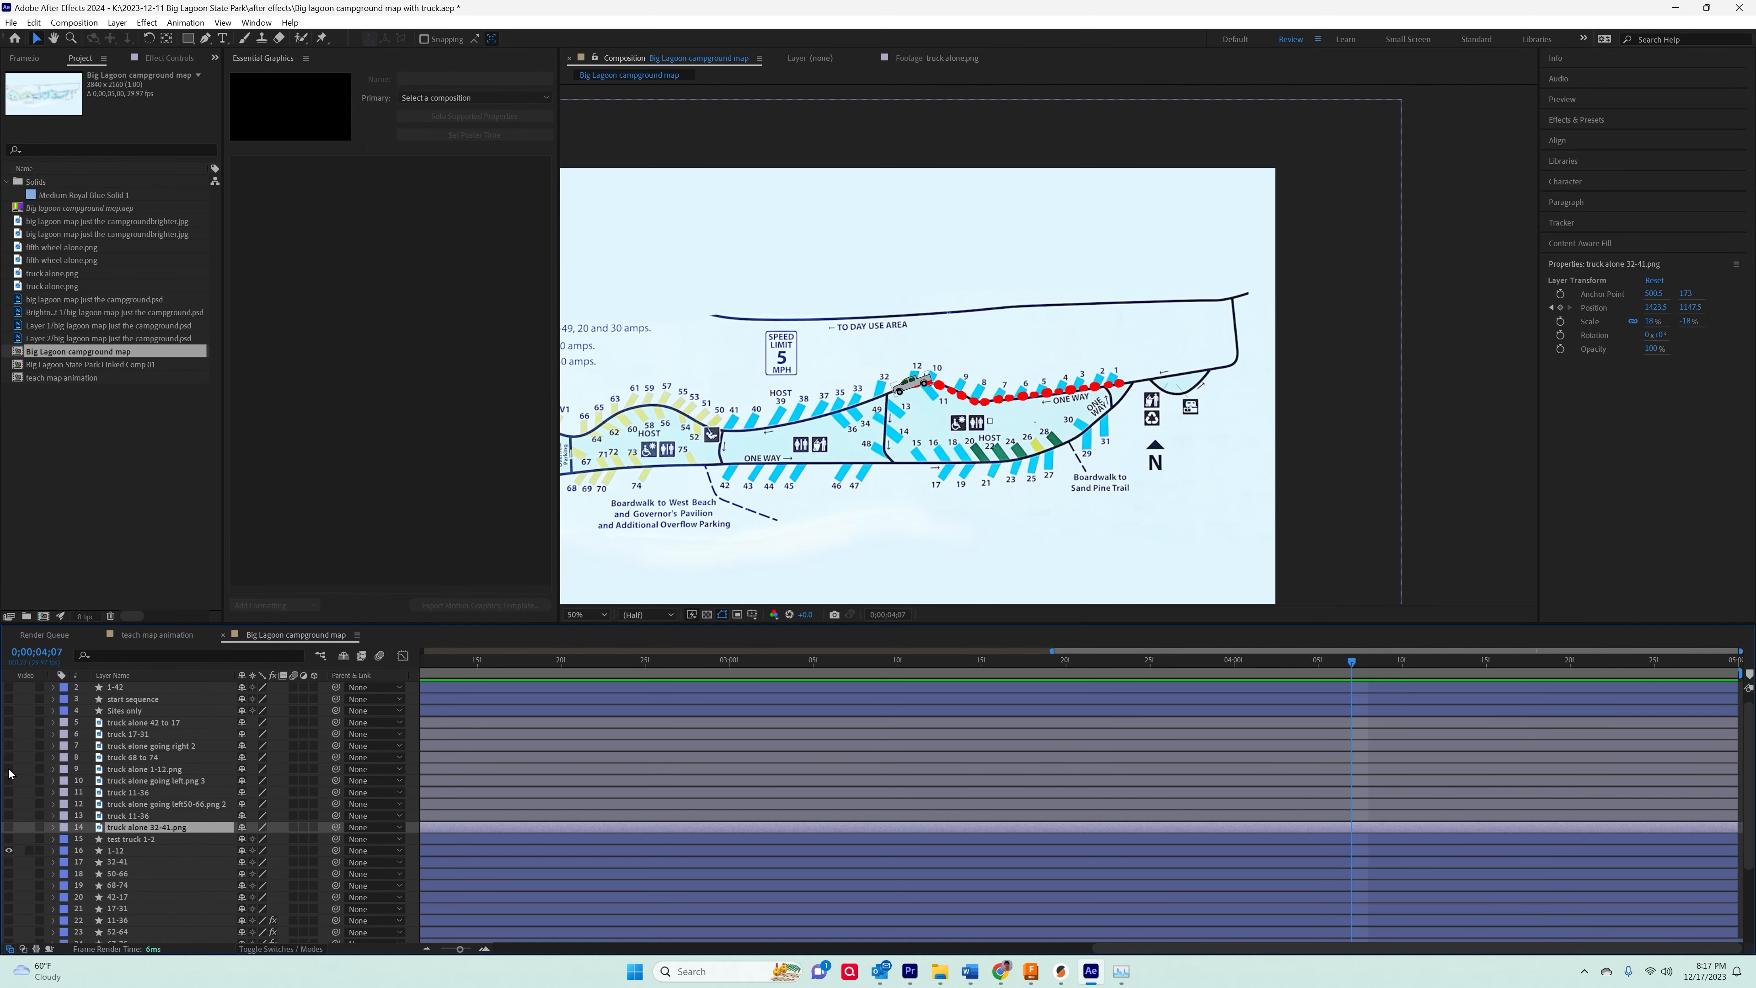
{"action": "left_click", "coordinate": [10, 852]}
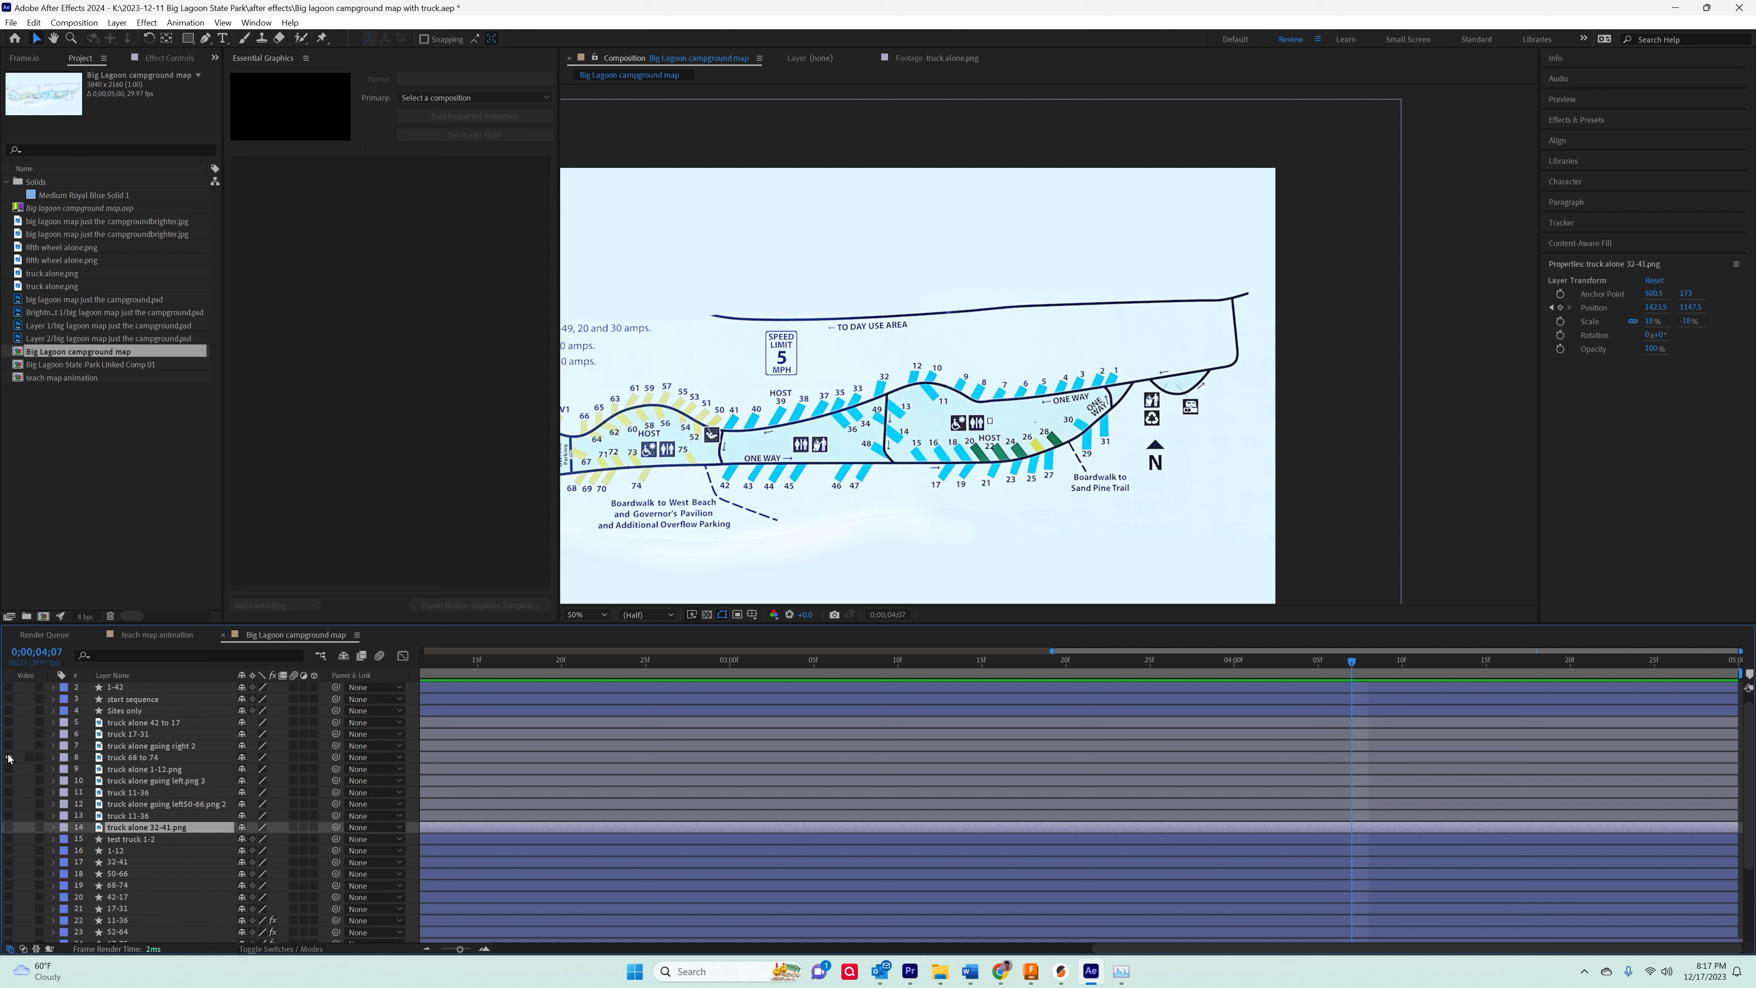
Show the 68-74 route layer and the truck 68 to 74 layer, and preview the composition.
{"action": "scroll", "coordinate": [60, 873], "scroll_direction": "down", "scroll_amount": 1}
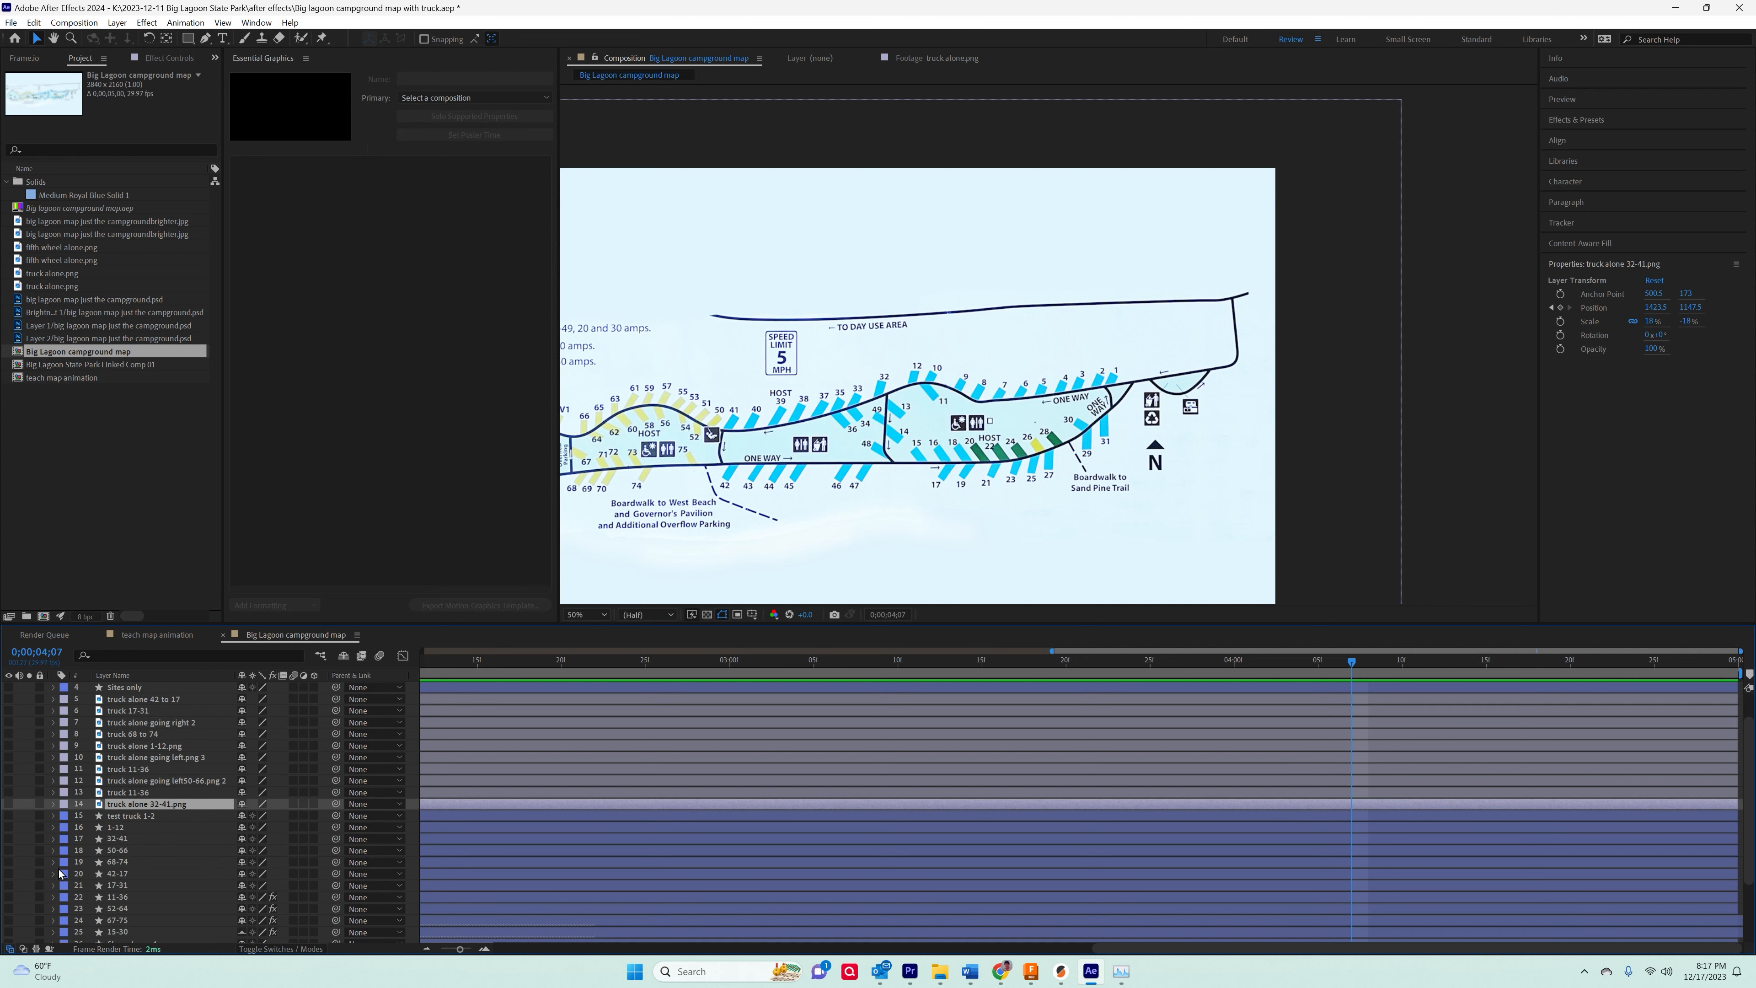
{"action": "key", "text": "F2"}
{"action": "left_click", "coordinate": [9, 862]}
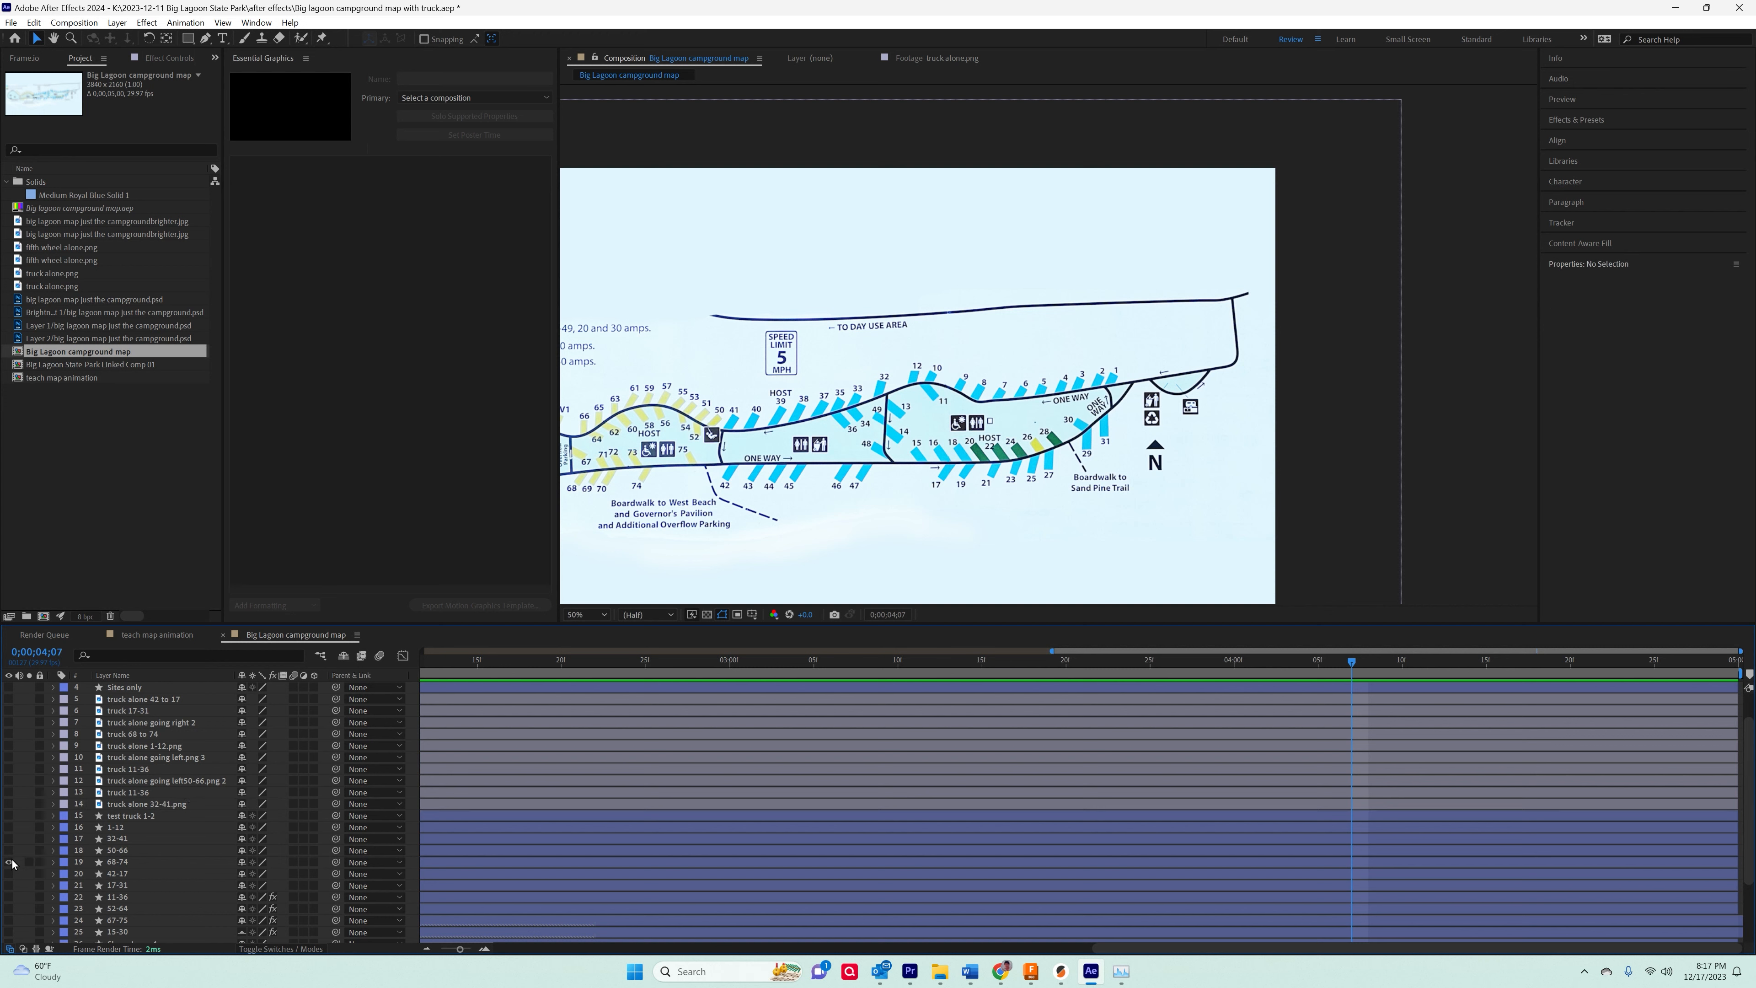
{"action": "left_click", "coordinate": [9, 734]}
{"action": "key", "text": "space"}
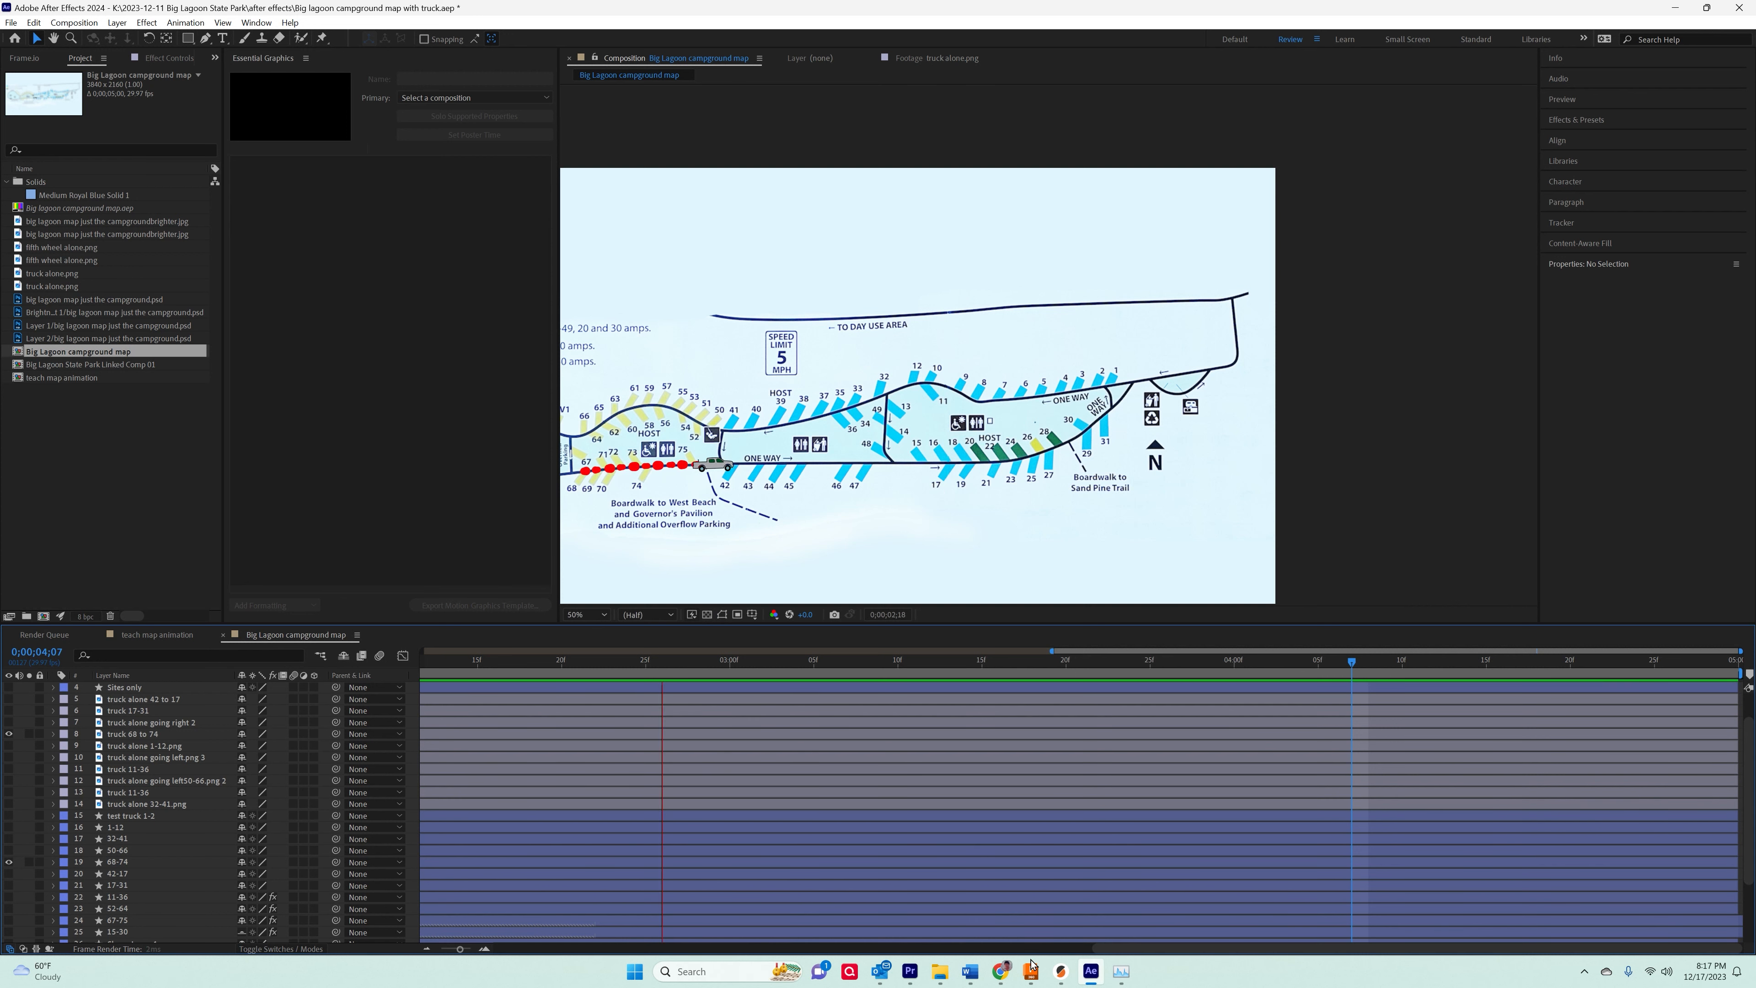
Switch to Premiere Pro and play and scrub through the linked clip to check the updated truck route.
{"action": "left_click", "coordinate": [916, 973]}
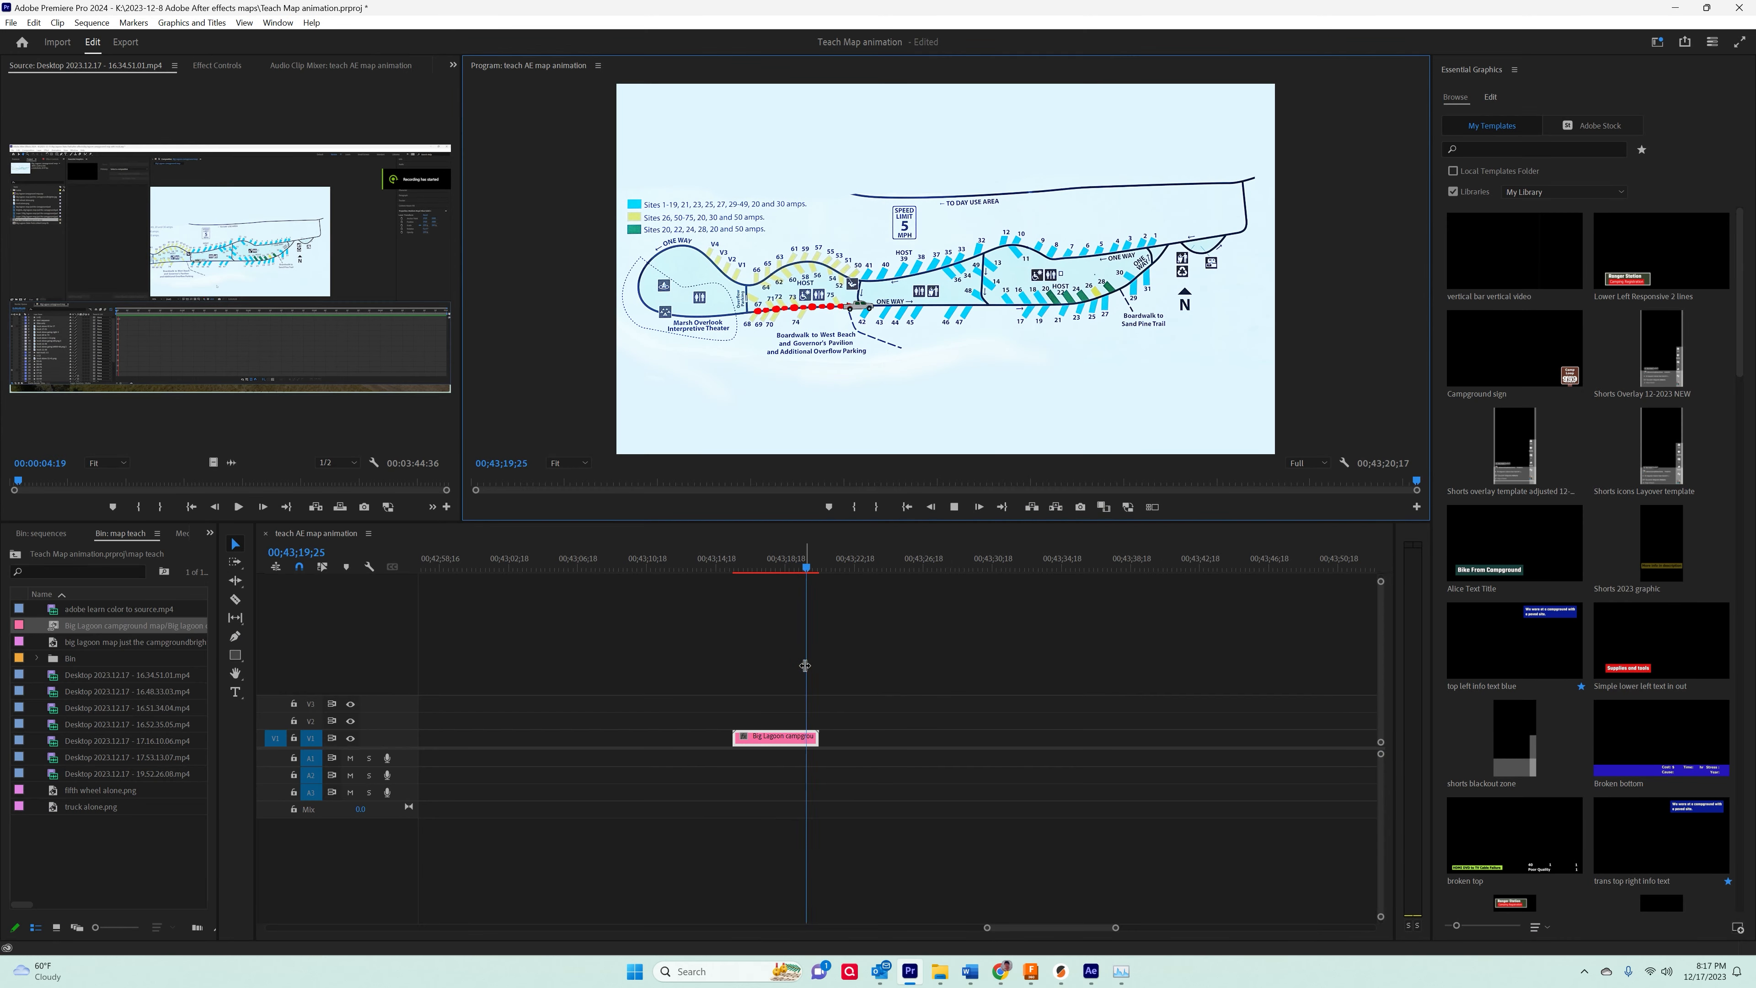
{"action": "left_click", "coordinate": [745, 565]}
{"action": "left_click_drag", "start_coordinate": [743, 565], "coordinate": [739, 566]}
{"action": "key", "text": "space"}
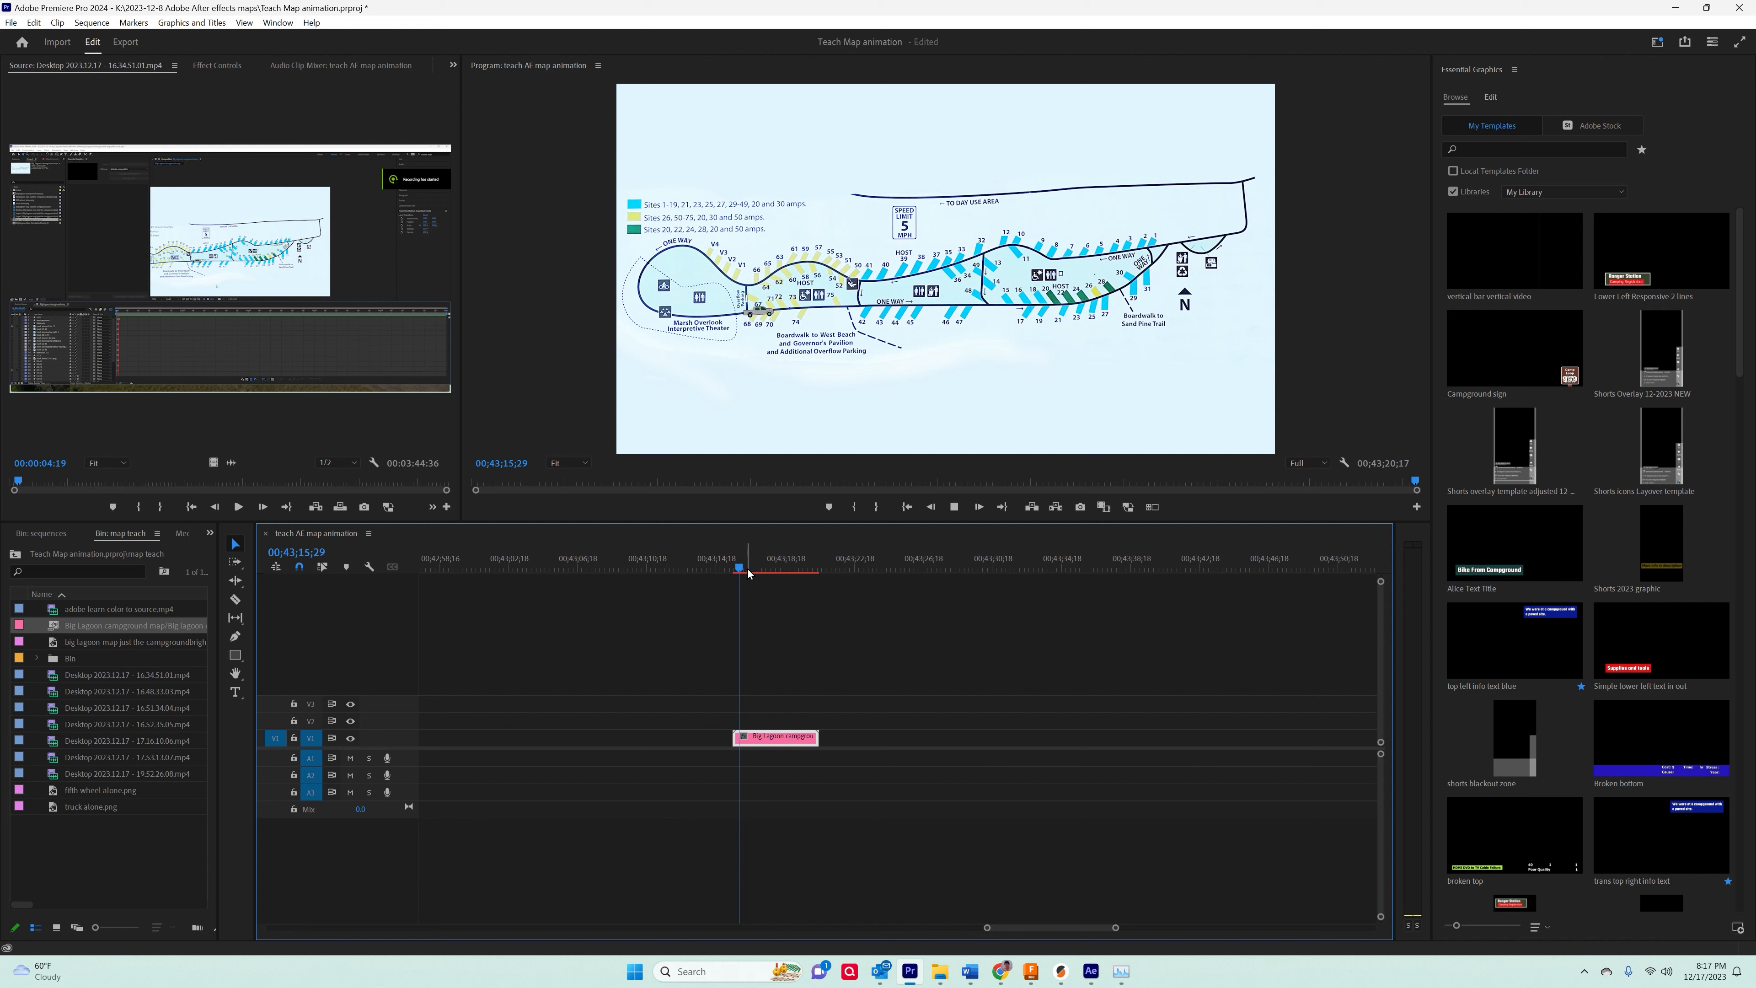
{"action": "left_click", "coordinate": [954, 507]}
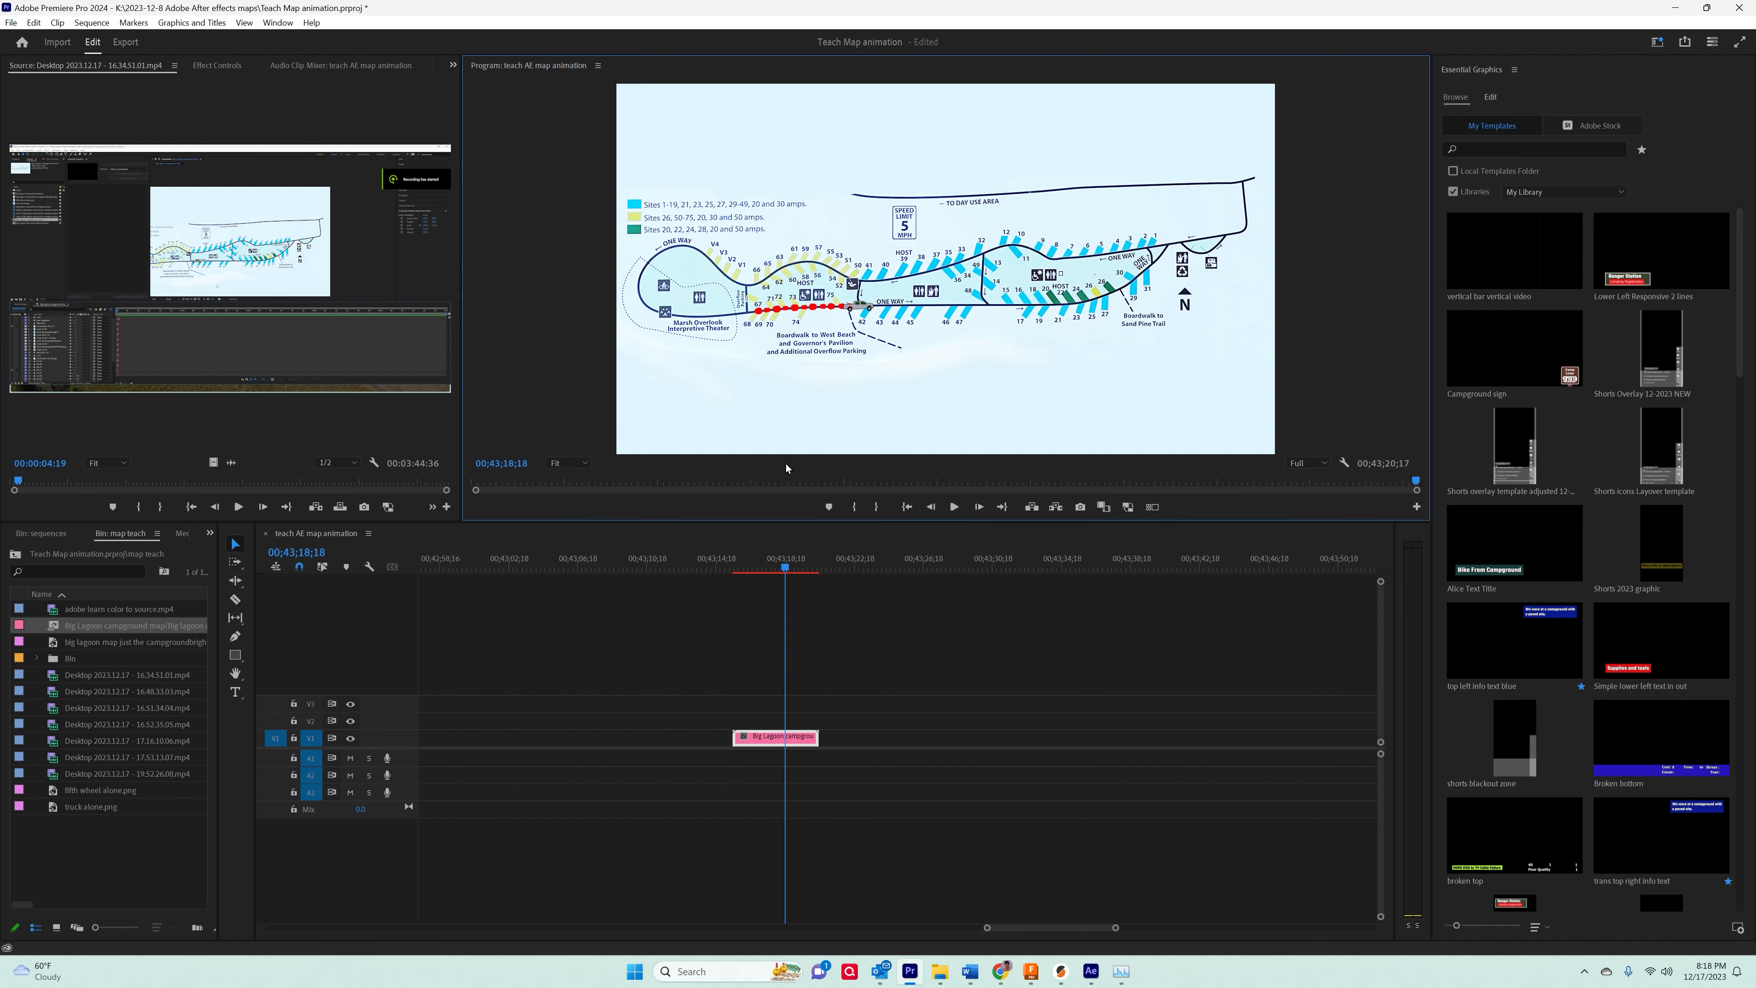
{"action": "mouse_move", "coordinate": [793, 569]}
{"action": "left_mouse_down"}
{"action": "mouse_move", "coordinate": [746, 569]}
{"action": "mouse_move", "coordinate": [788, 569]}
{"action": "mouse_move", "coordinate": [769, 569]}
{"action": "left_mouse_up"}
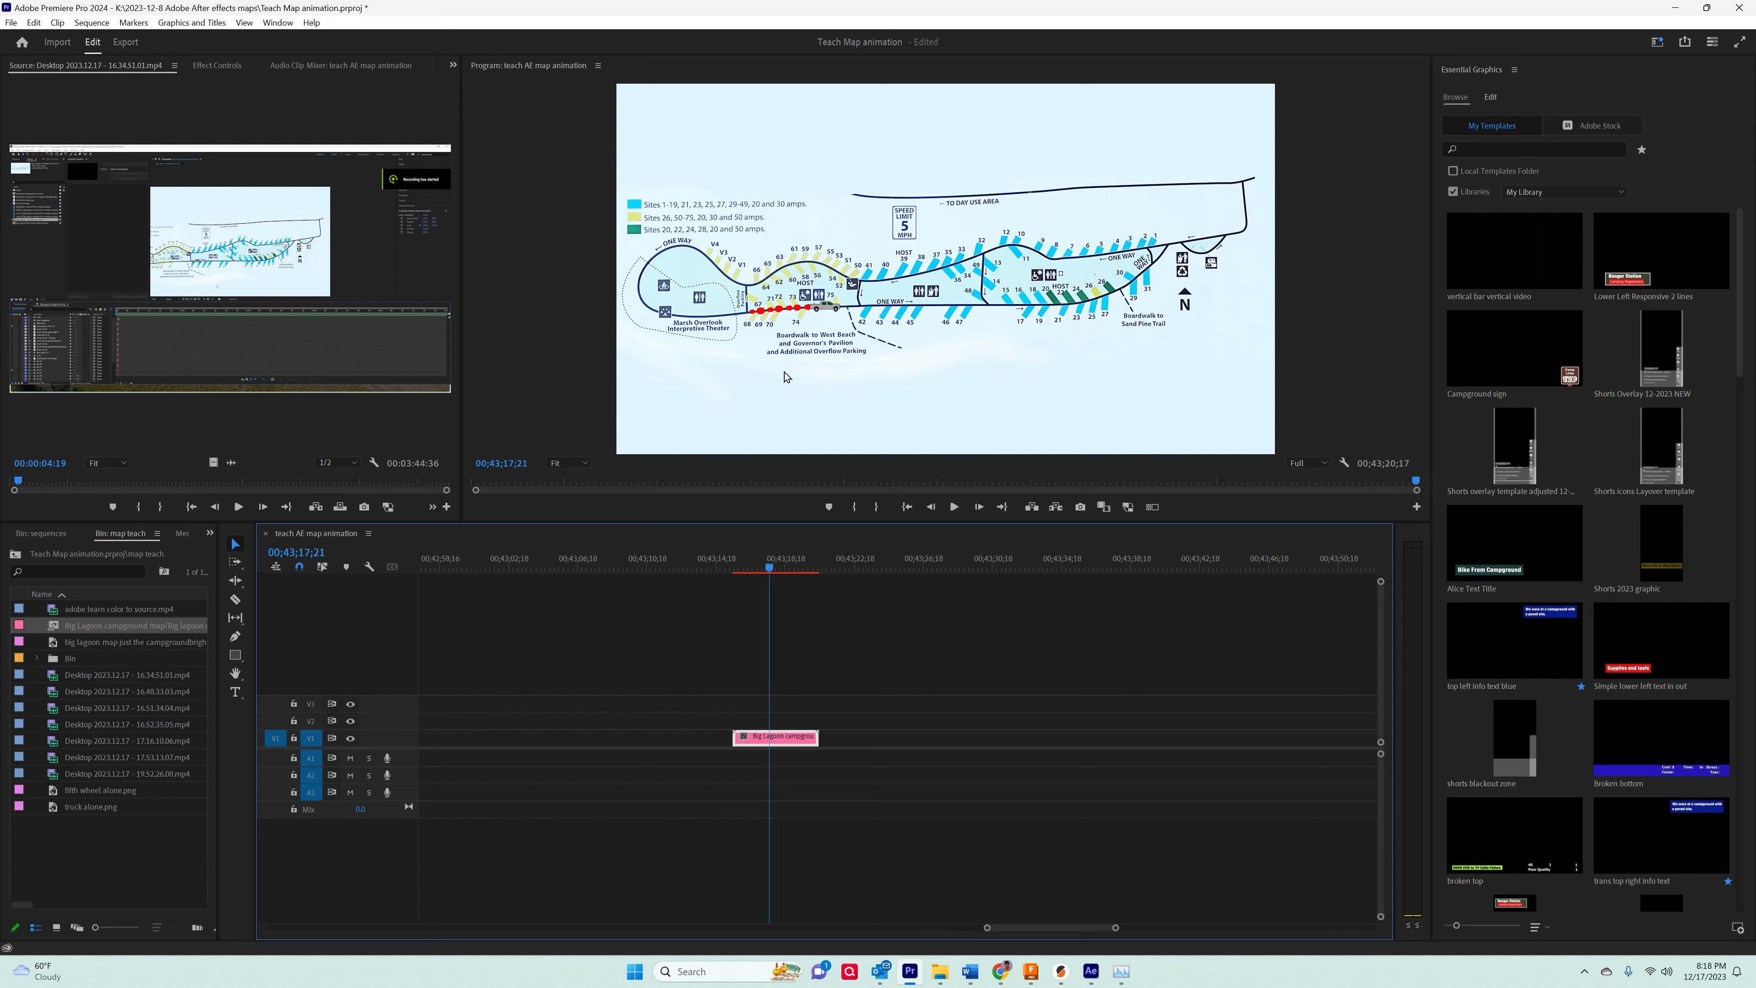
{"action": "left_click", "coordinate": [787, 566]}
{"action": "mouse_move", "coordinate": [793, 566]}
{"action": "left_mouse_down"}
{"action": "mouse_move", "coordinate": [756, 566]}
{"action": "mouse_move", "coordinate": [799, 566]}
{"action": "left_mouse_up"}
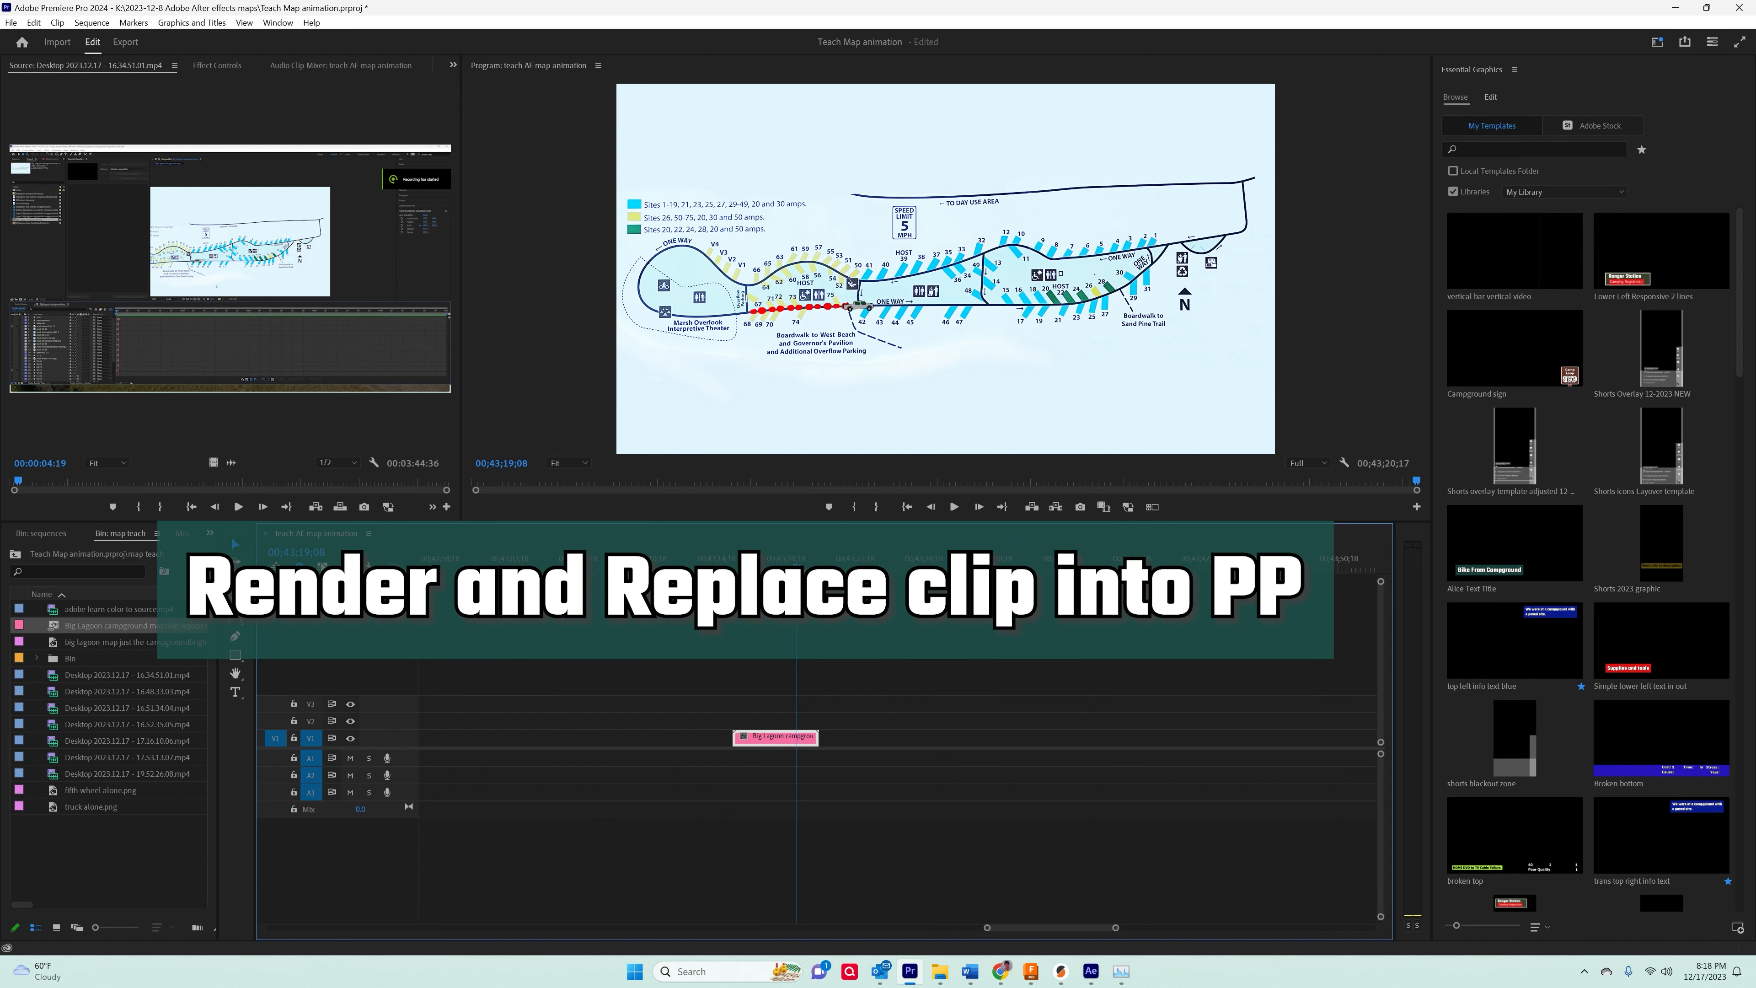
Render and replace the linked Big Lagoon clip, saving to the map teach folder within 2023-12-8 Adobe After effects maps.
{"action": "right_click", "coordinate": [781, 744]}
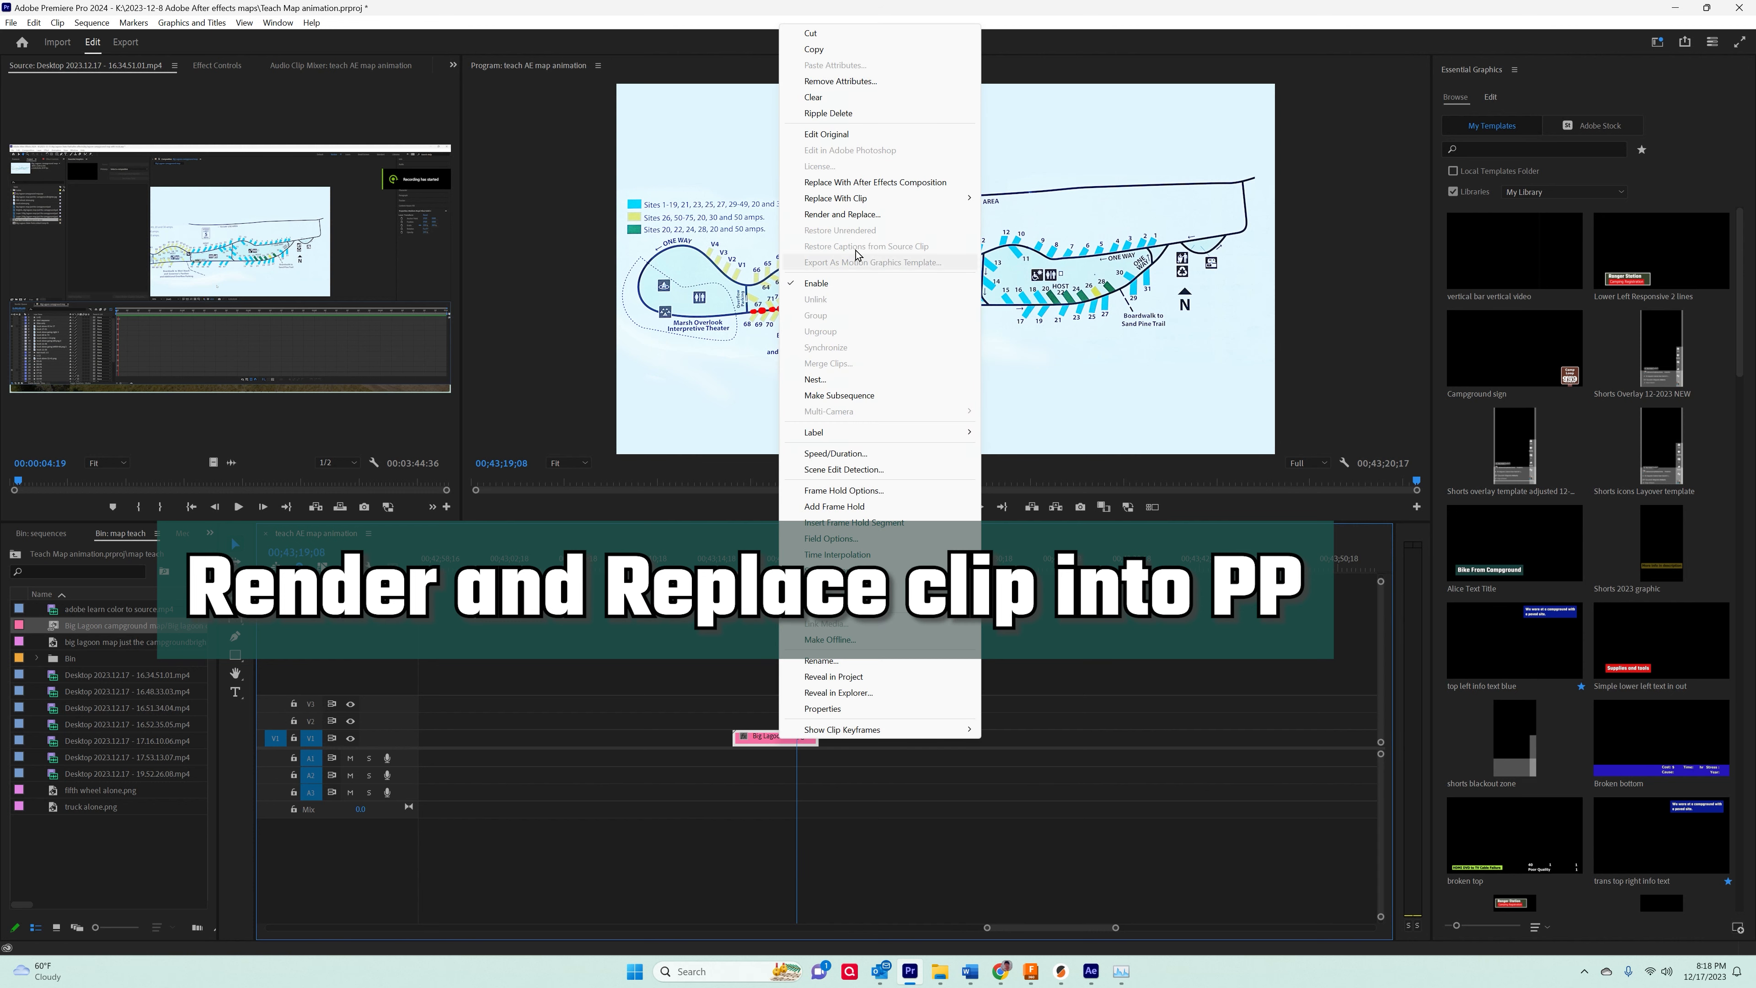
{"action": "left_click", "coordinate": [842, 214]}
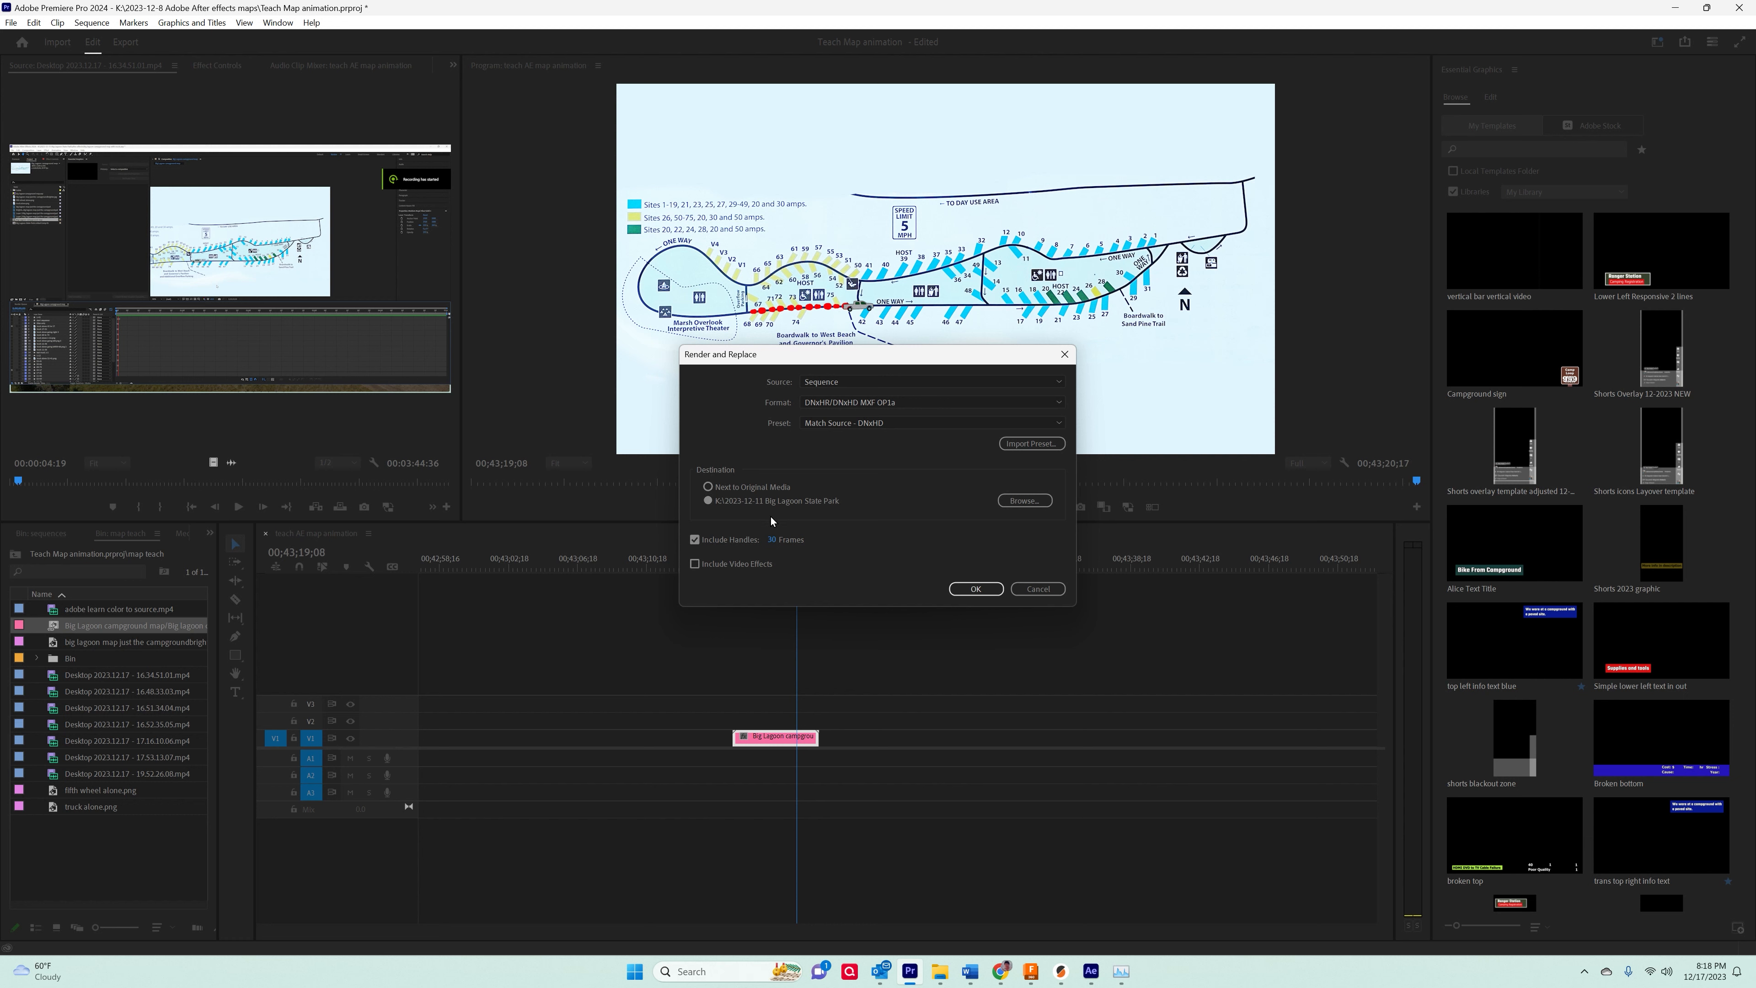
{"action": "left_click", "coordinate": [1021, 501]}
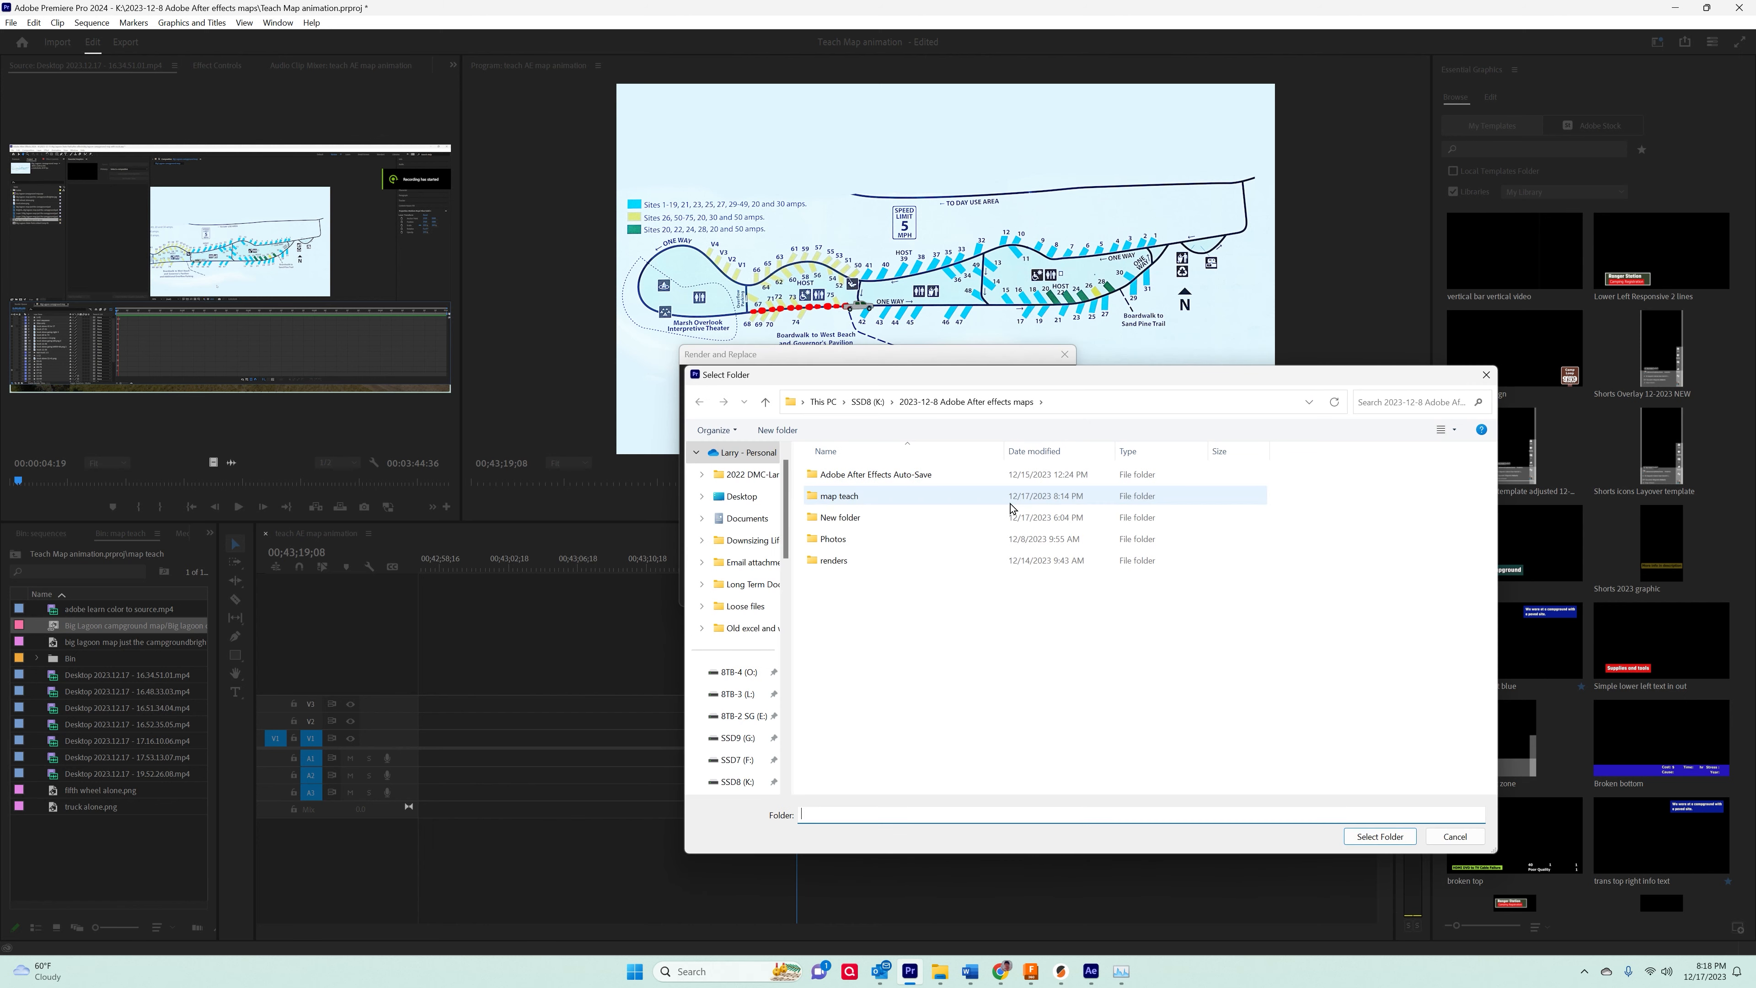
{"action": "double_click", "coordinate": [868, 507]}
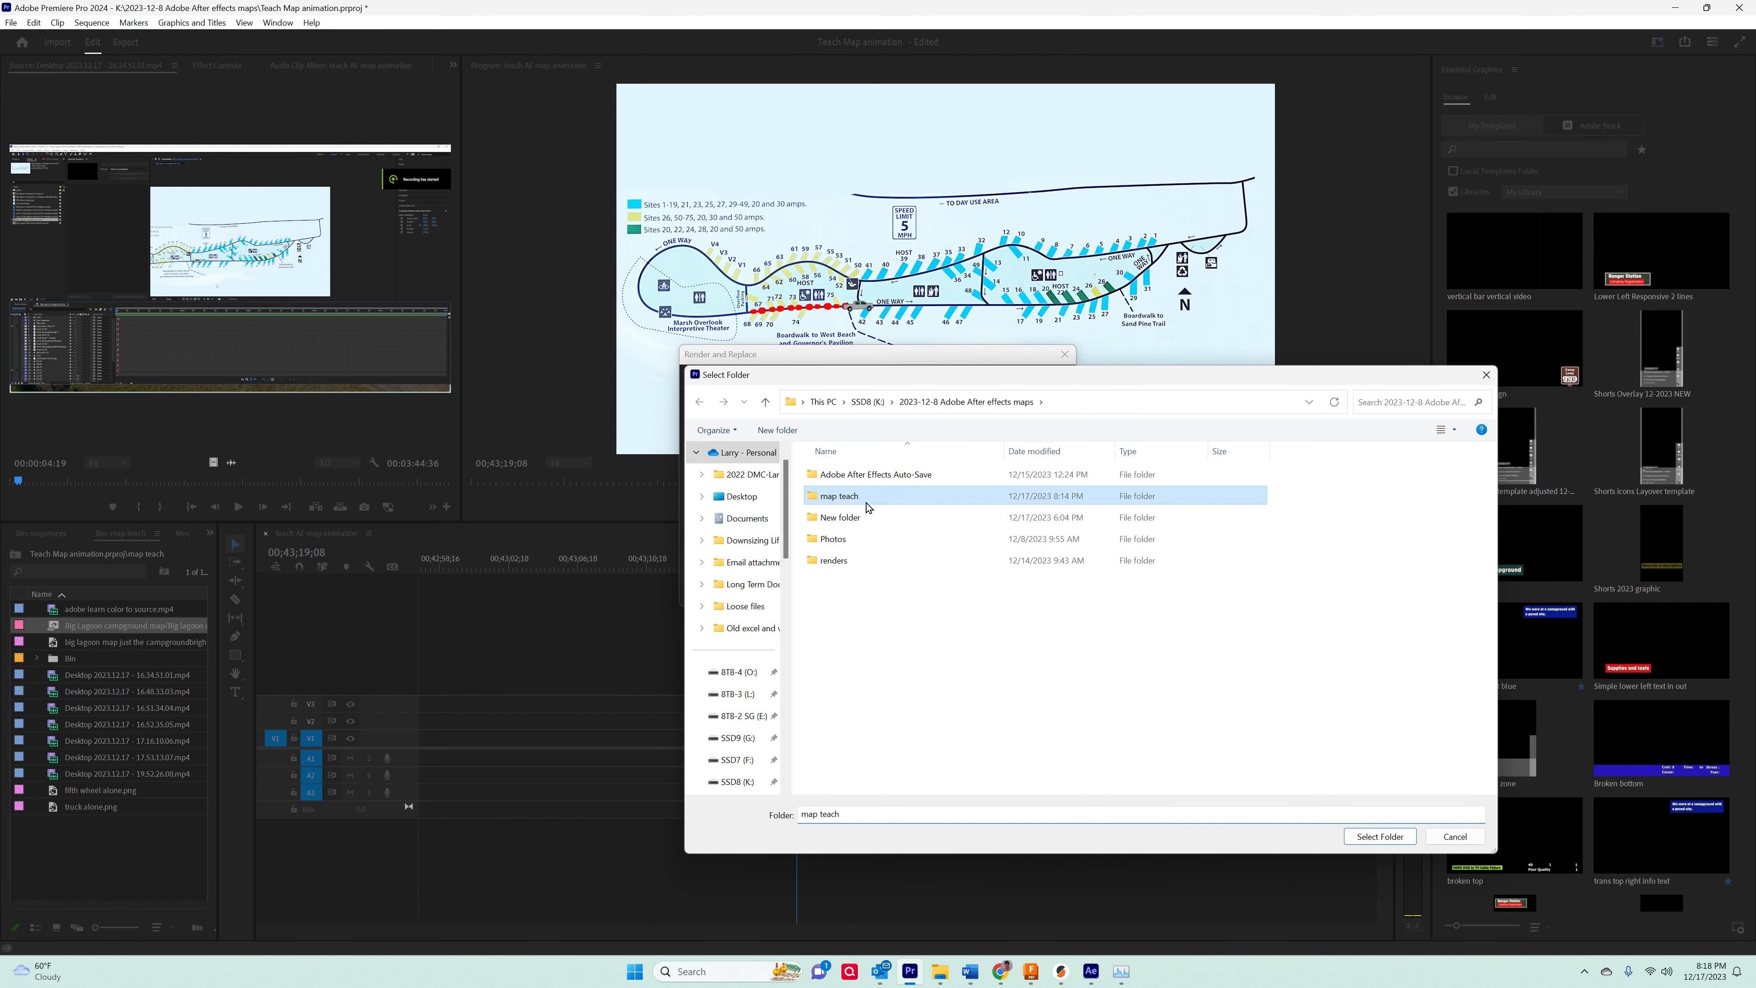
{"action": "left_click", "coordinate": [1380, 836]}
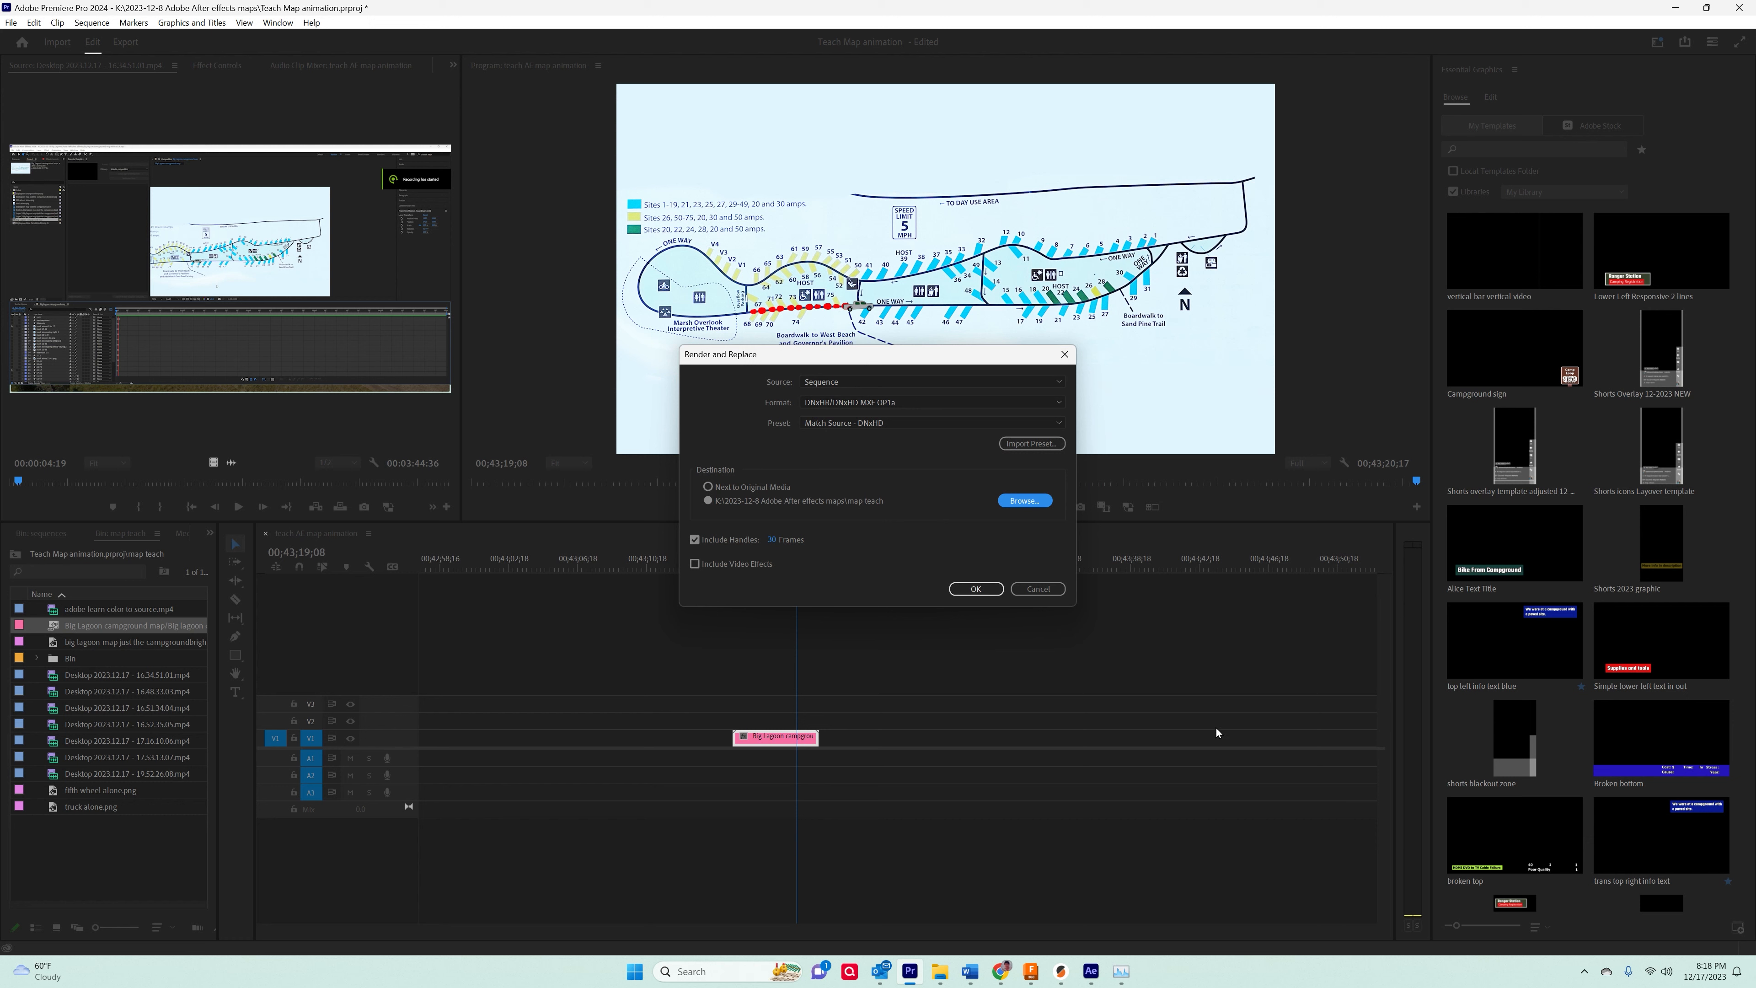
{"action": "left_click", "coordinate": [976, 589]}
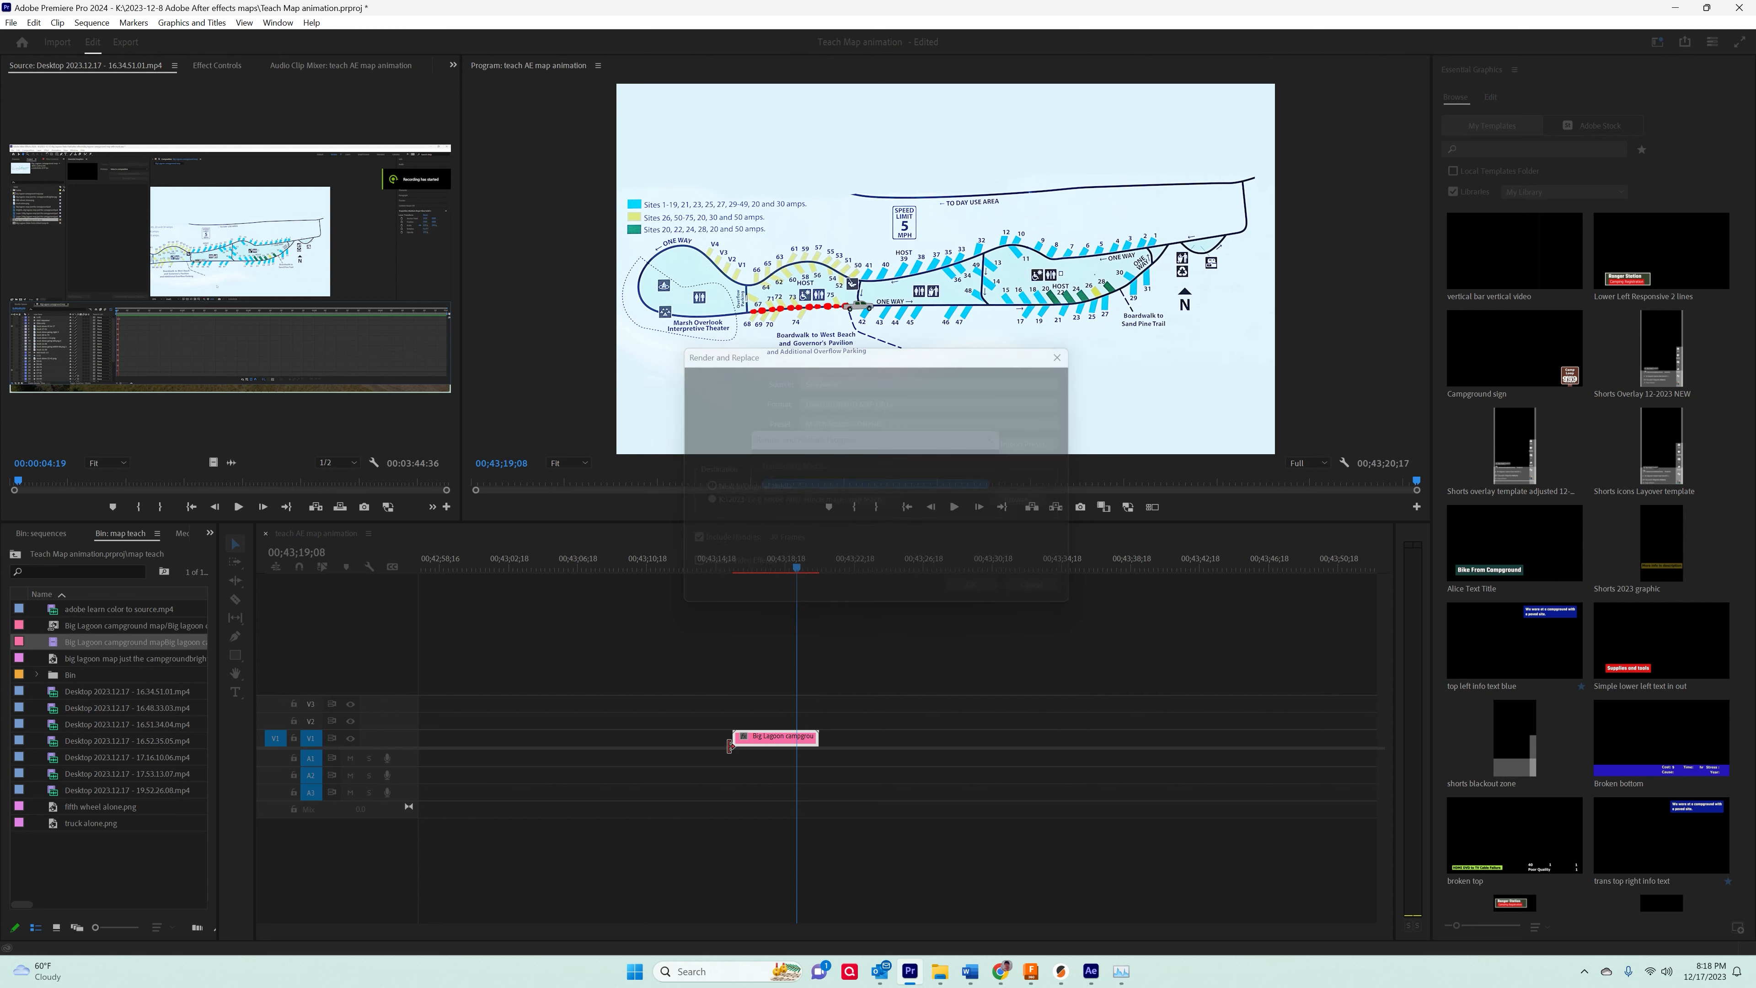
Scrub through the rendered Big Lagoon clip and compare it with the map composition's preview in After Effects.
{"action": "mouse_move", "coordinate": [799, 567]}
{"action": "left_mouse_down"}
{"action": "mouse_move", "coordinate": [852, 568]}
{"action": "mouse_move", "coordinate": [793, 567]}
{"action": "left_mouse_up"}
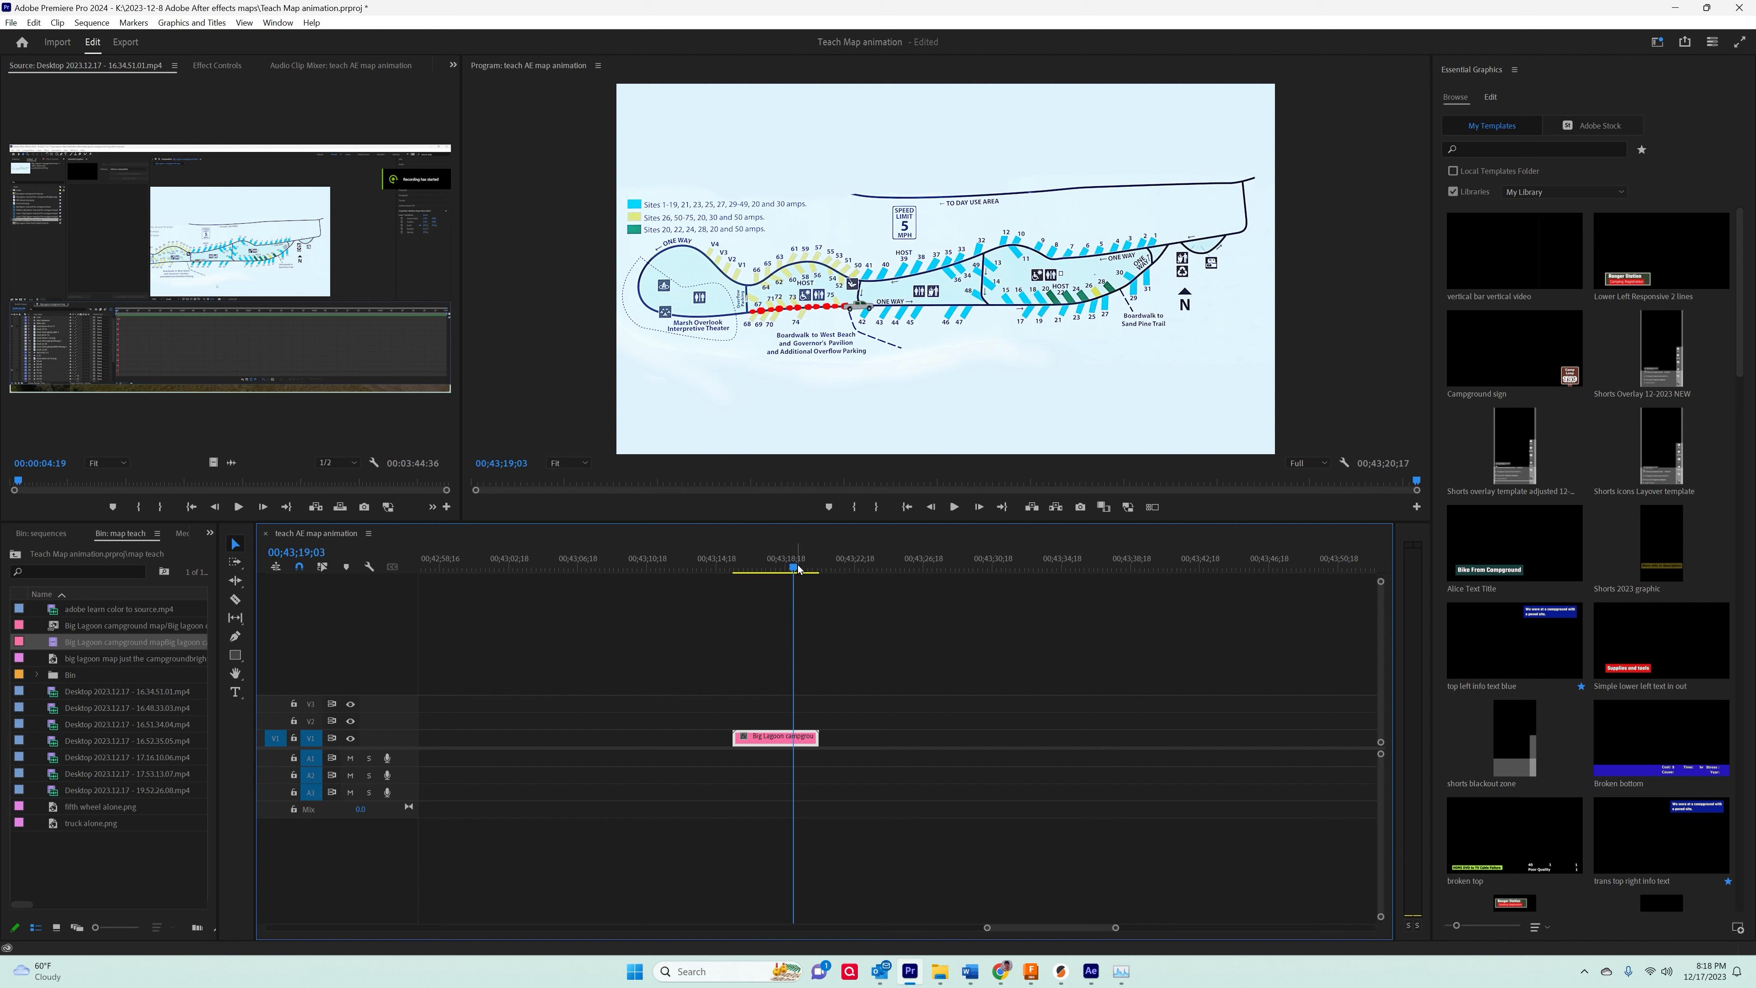
{"action": "mouse_move", "coordinate": [798, 564]}
{"action": "left_mouse_down"}
{"action": "mouse_move", "coordinate": [739, 562]}
{"action": "mouse_move", "coordinate": [775, 552]}
{"action": "left_mouse_up"}
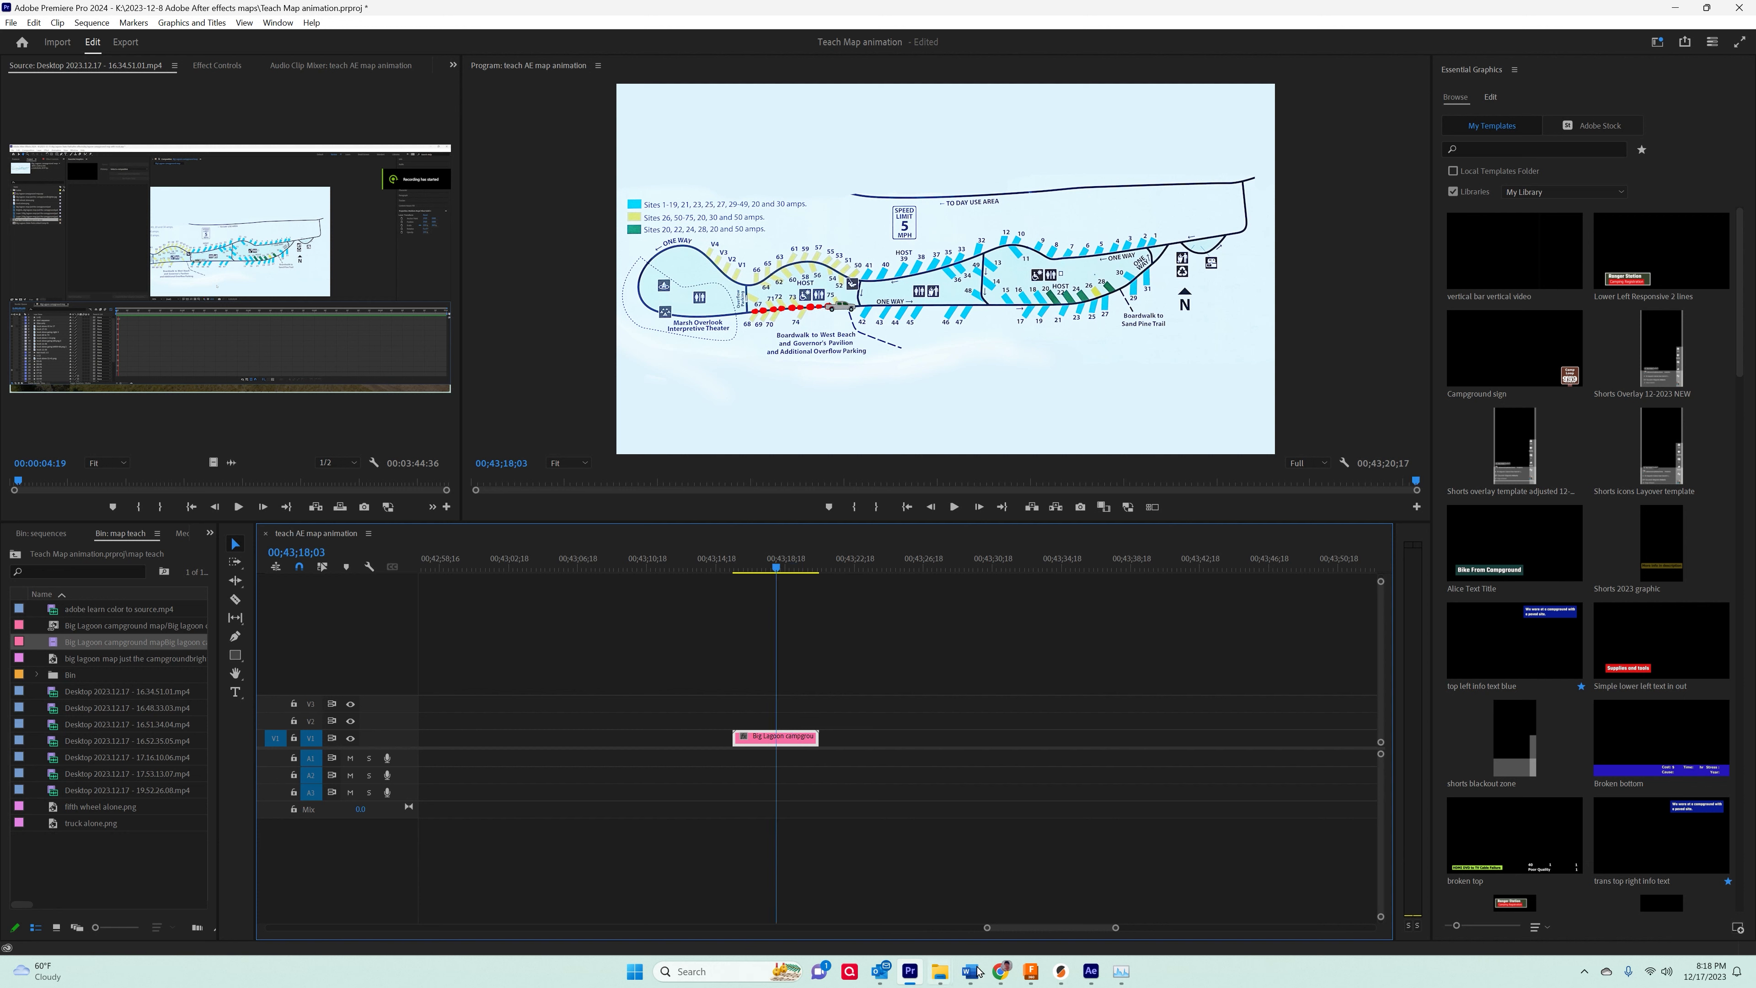
{"action": "left_click", "coordinate": [1091, 971]}
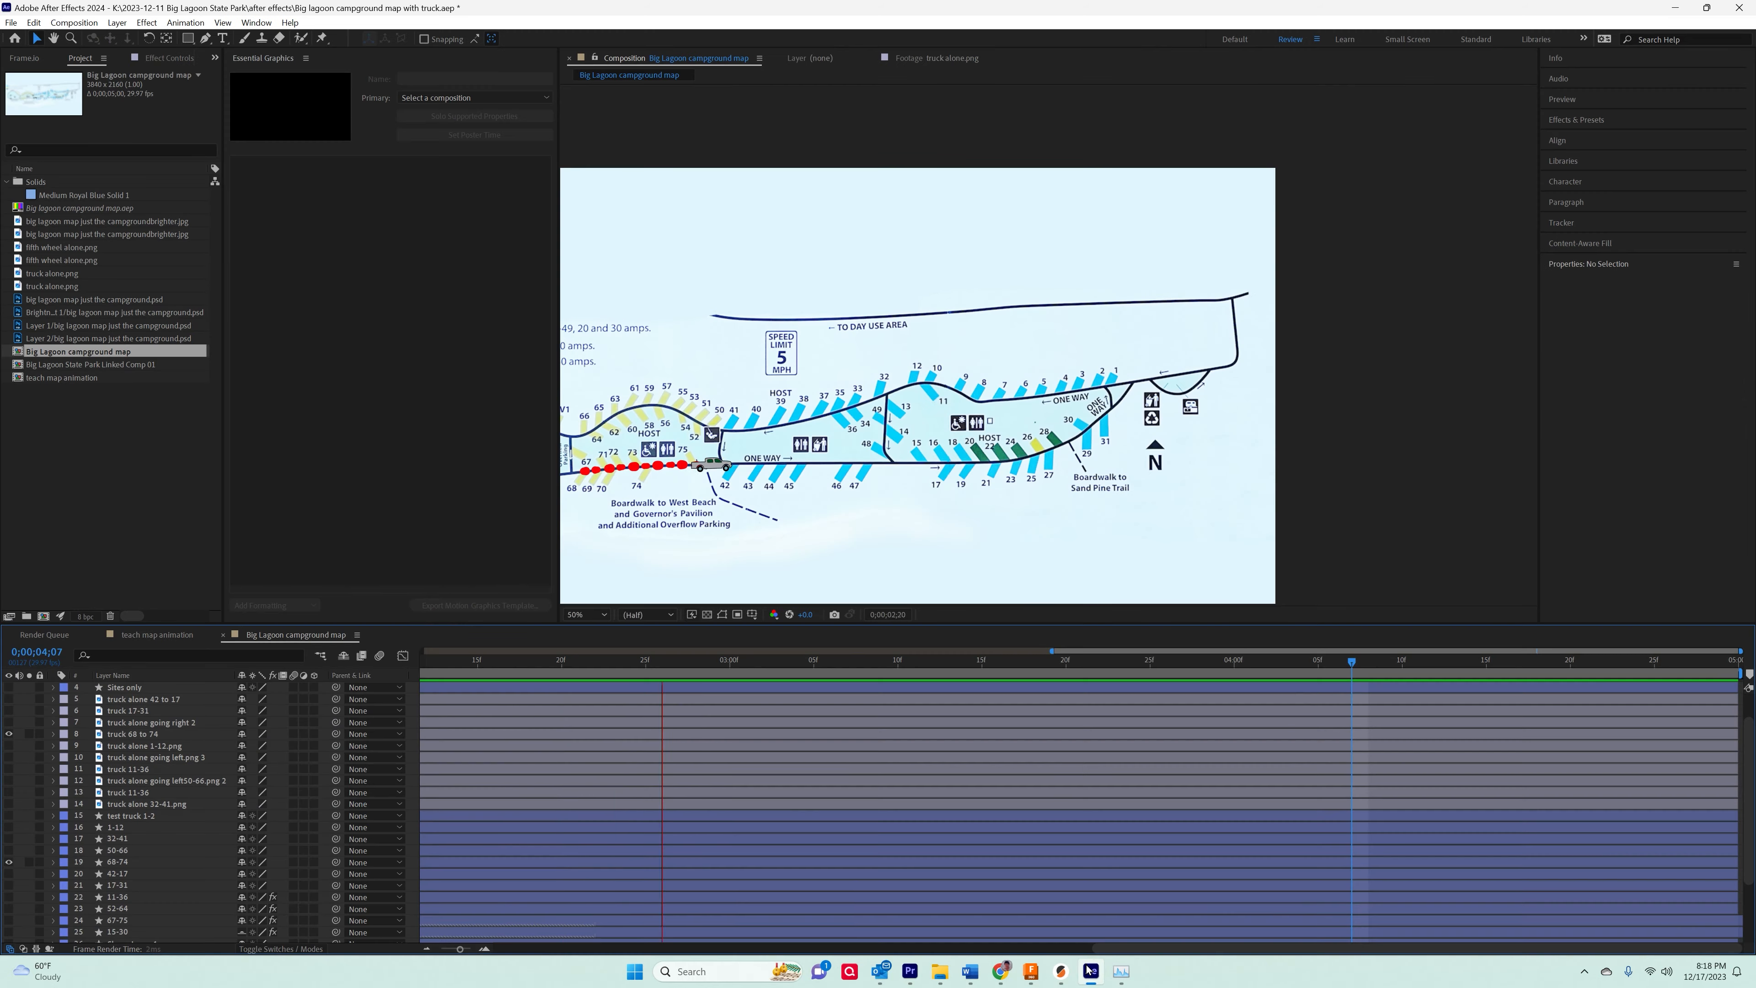
{"action": "key", "text": "space"}
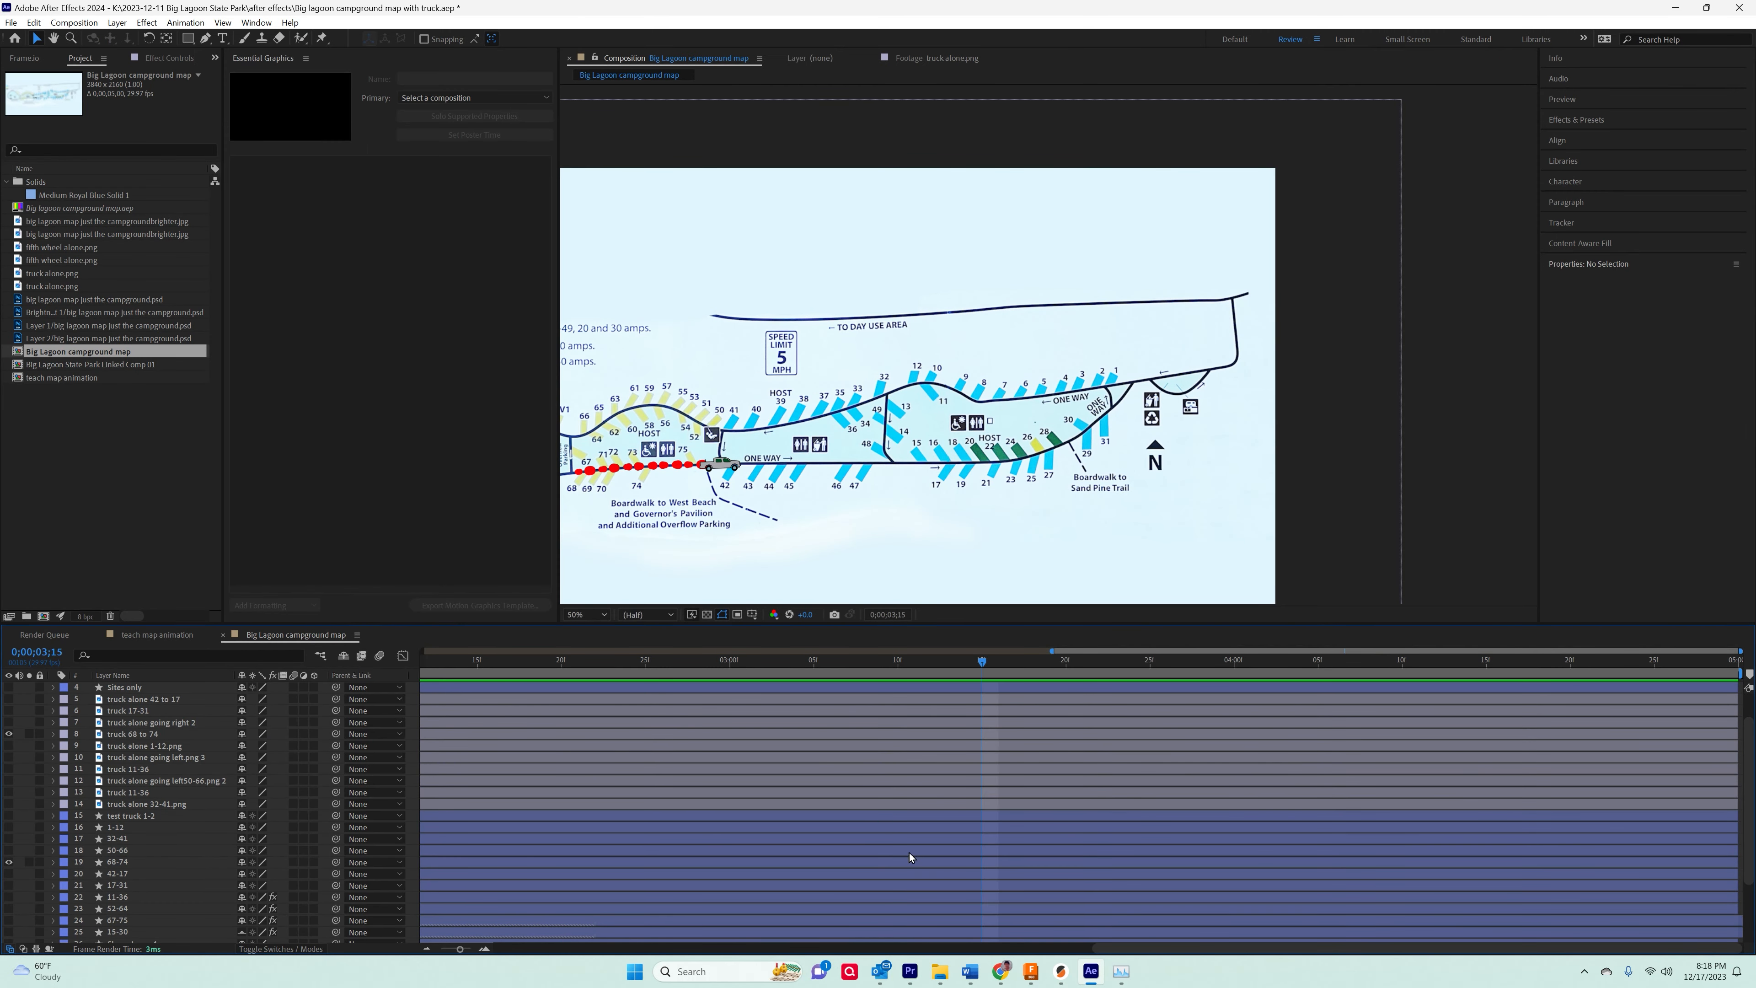
{"action": "left_click", "coordinate": [910, 971]}
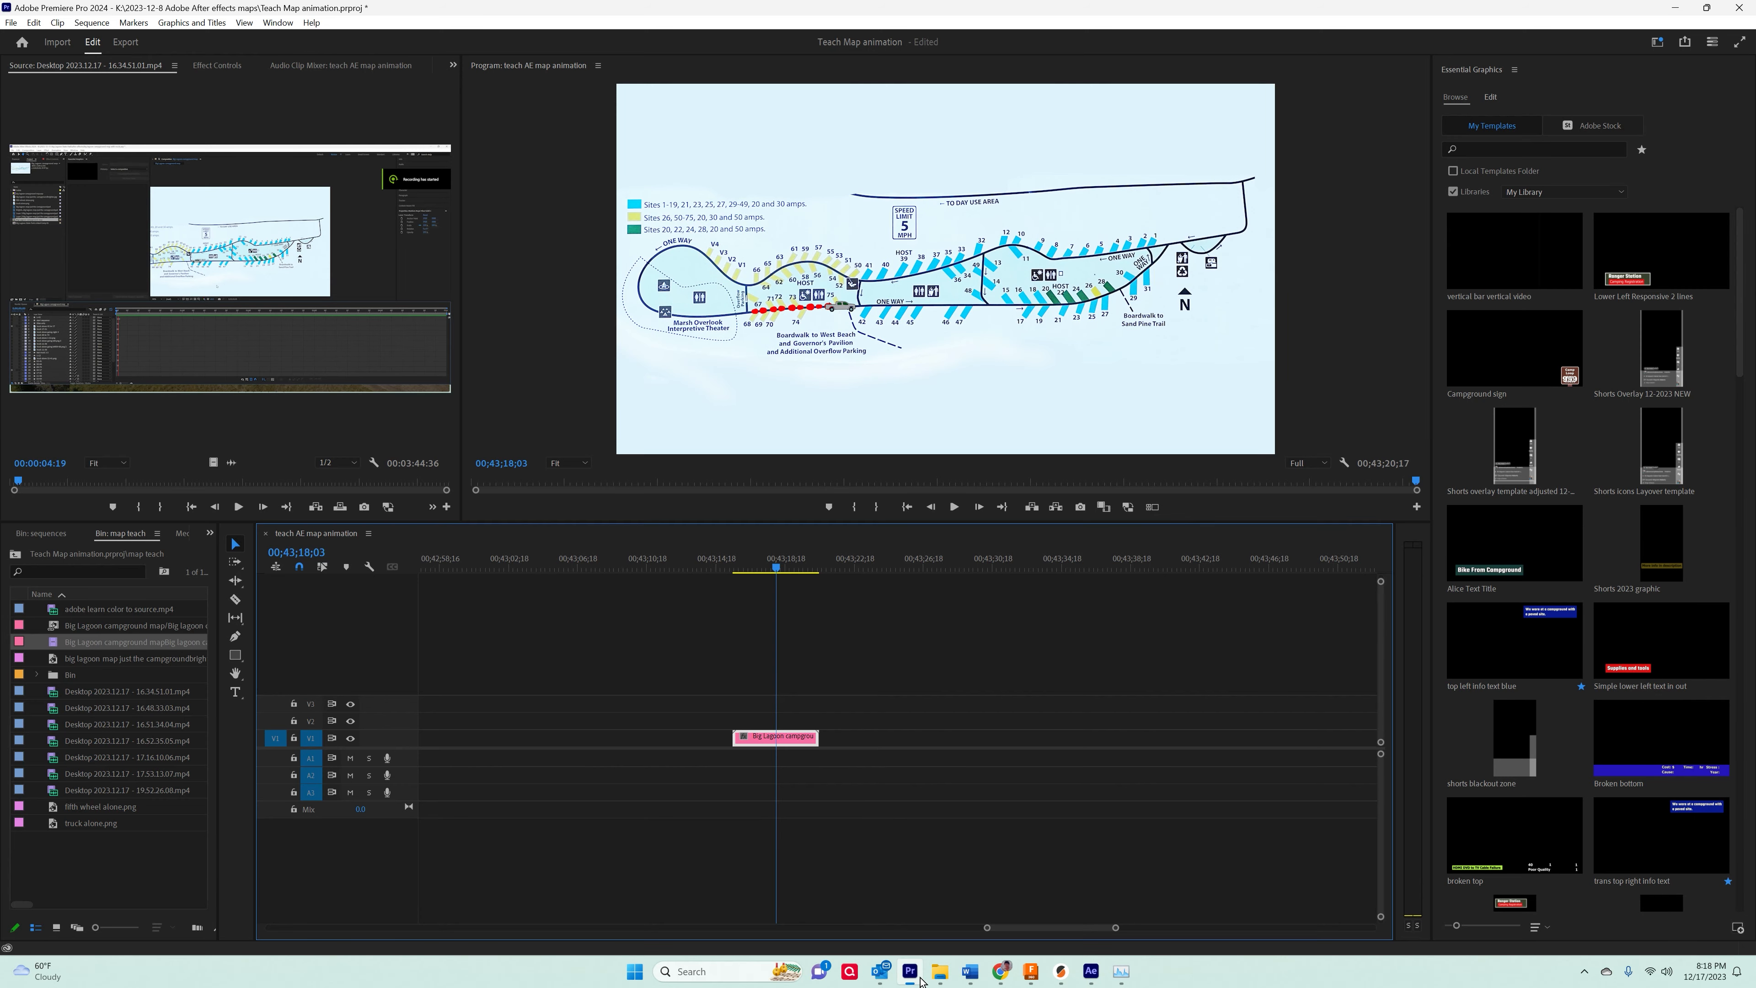
{"action": "mouse_move", "coordinate": [776, 568]}
{"action": "left_mouse_down"}
{"action": "mouse_move", "coordinate": [748, 580]}
{"action": "mouse_move", "coordinate": [770, 589]}
{"action": "left_mouse_up"}
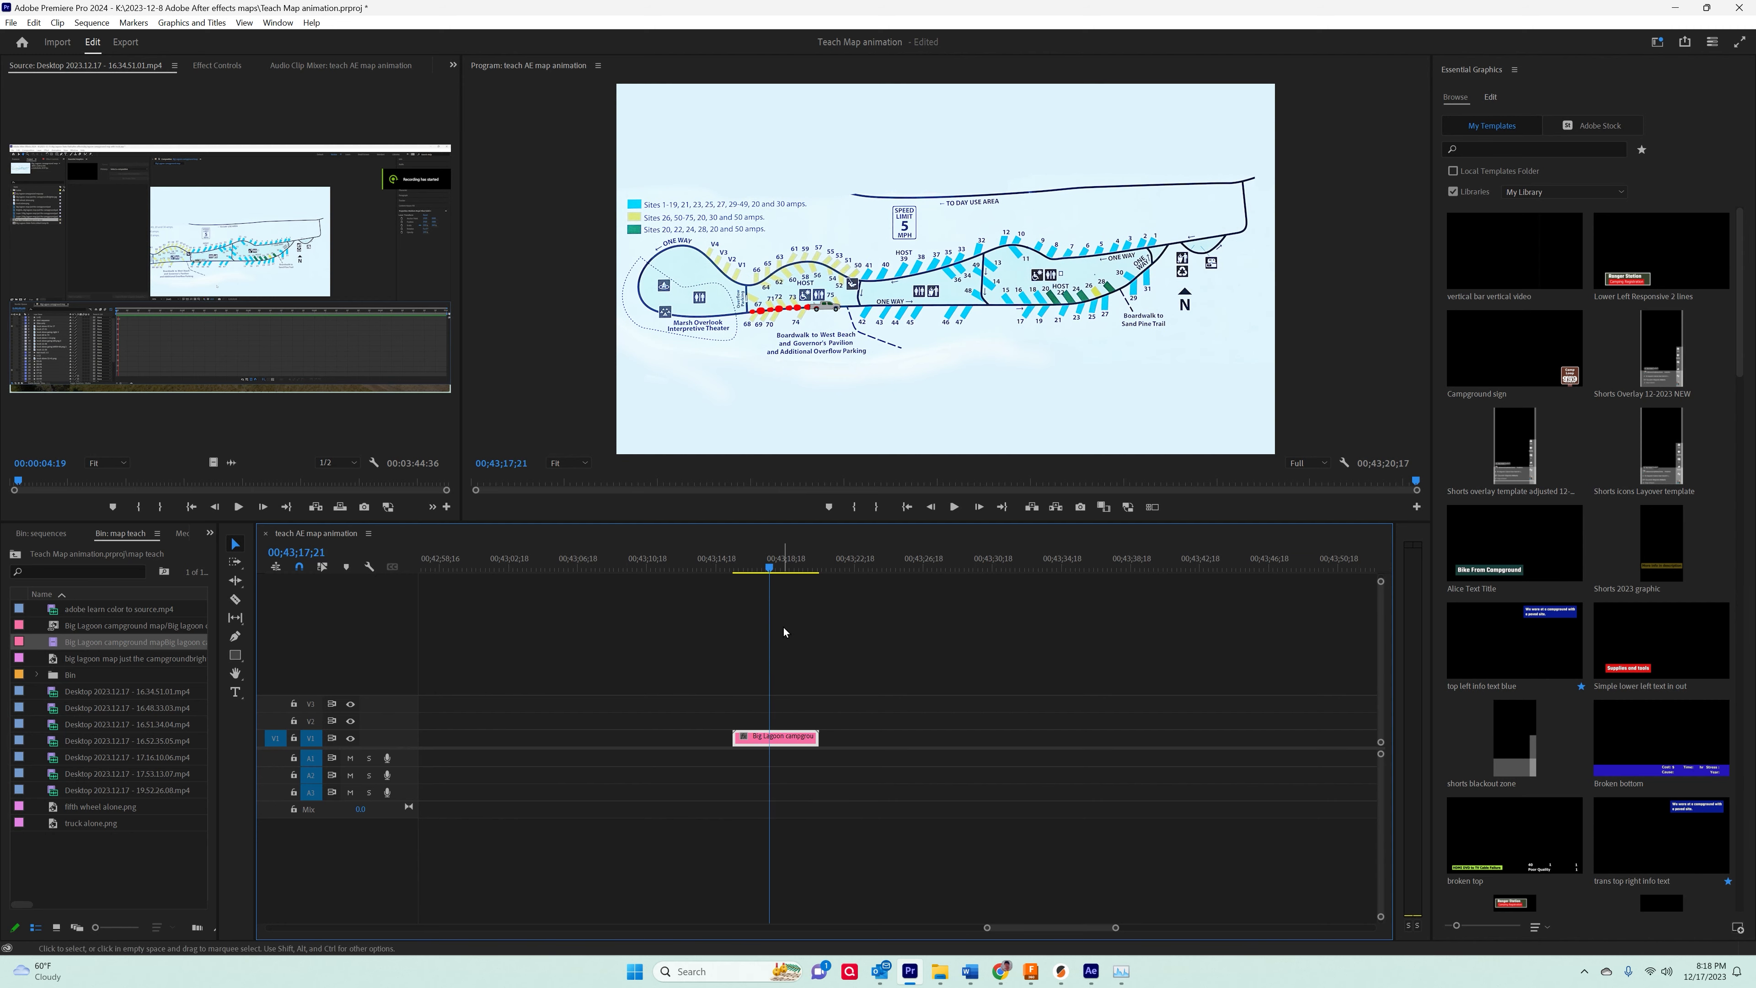
Switch to After Effects, hide the truck 68 to 74 and 68-74 layers, and show truck alone 1-12.png and 1-12.
{"action": "left_click", "coordinate": [1091, 972]}
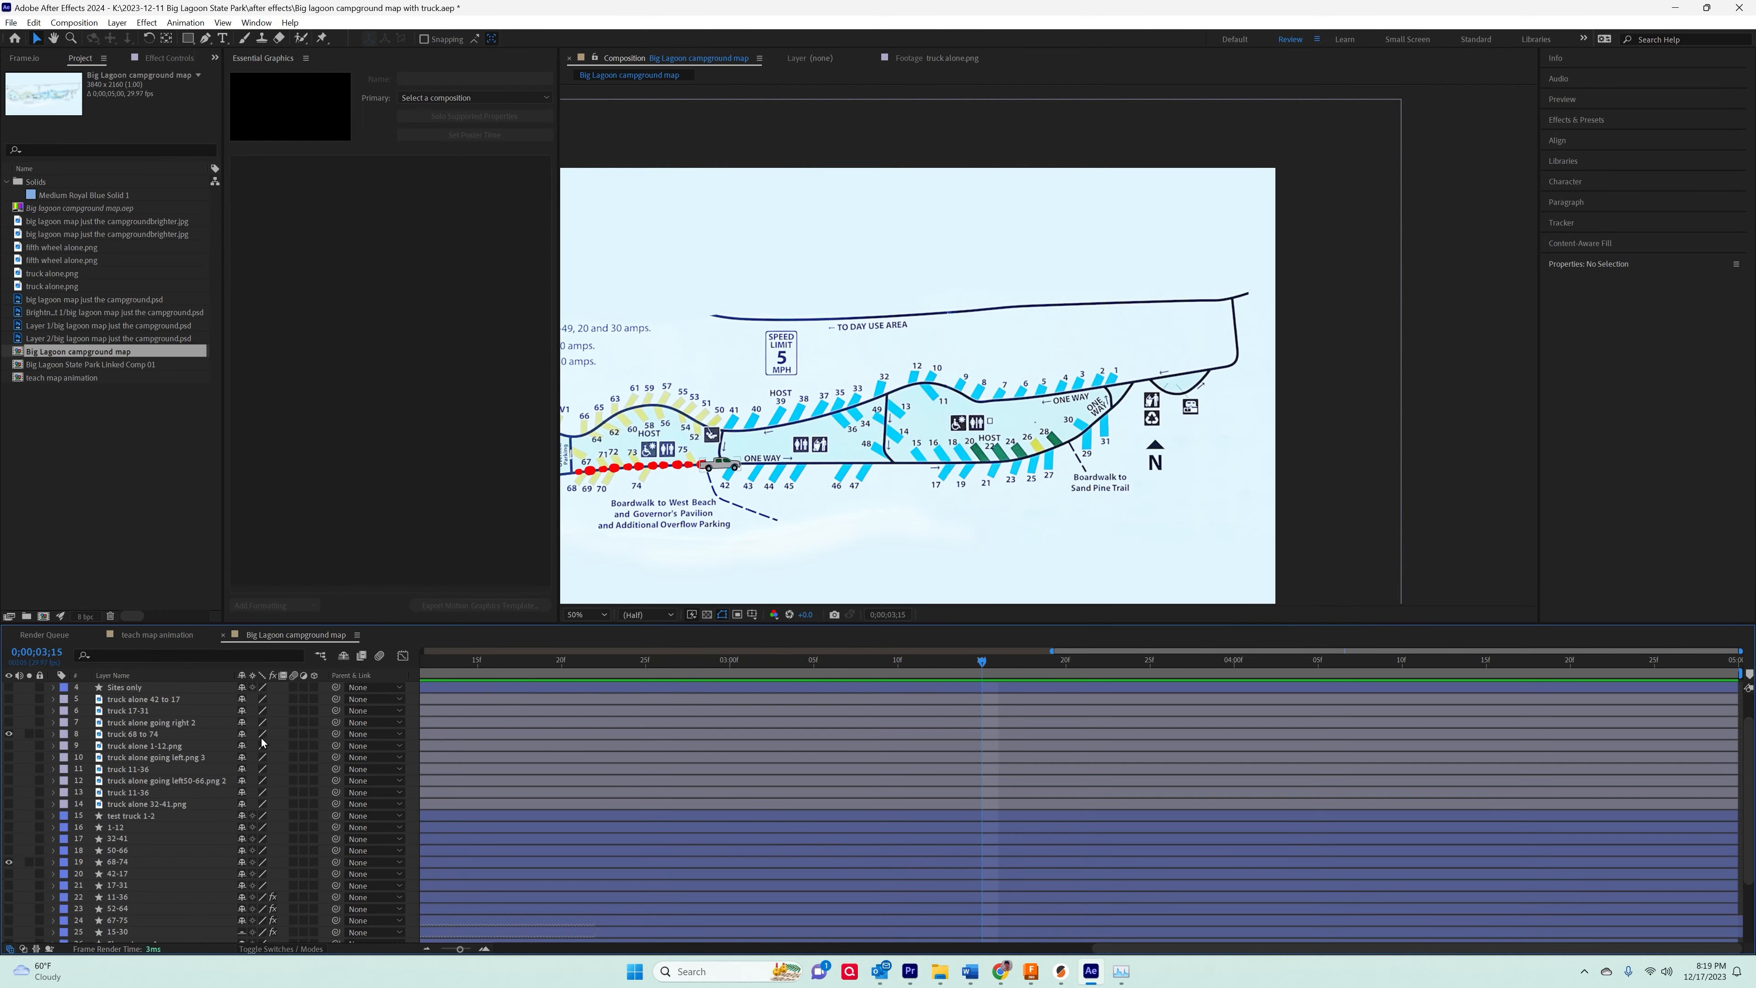
{"action": "left_click", "coordinate": [8, 734]}
{"action": "left_click", "coordinate": [9, 746]}
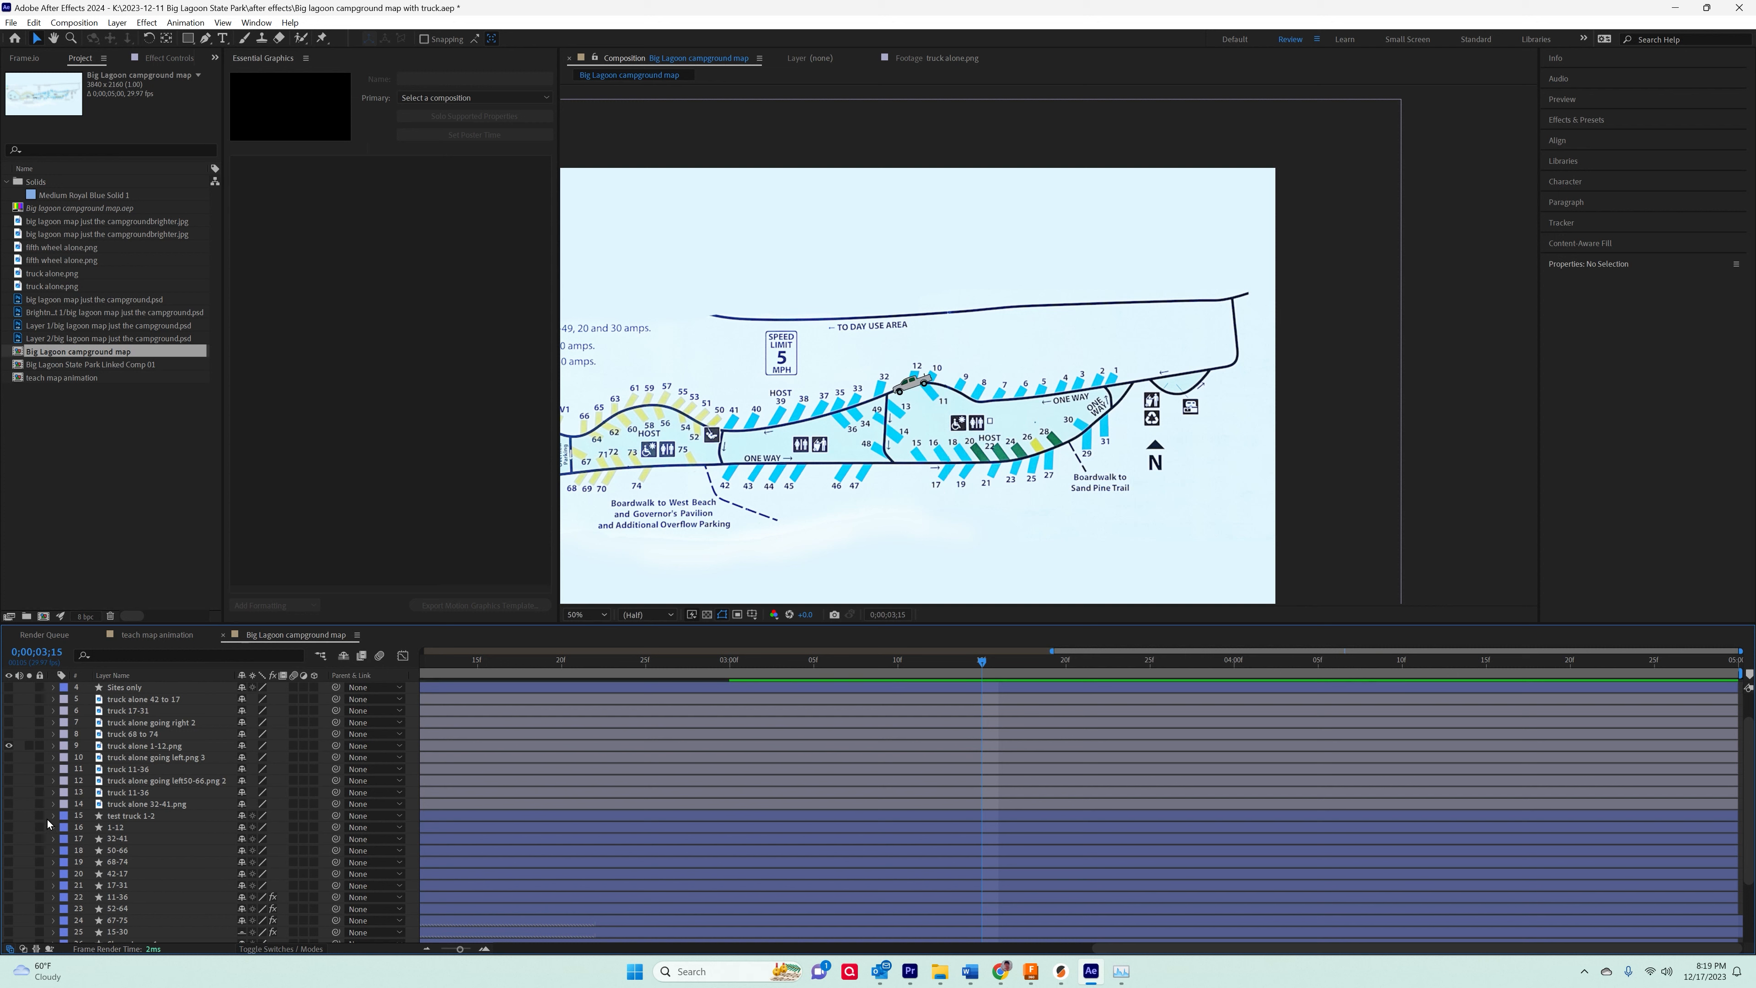
{"action": "left_click", "coordinate": [9, 827]}
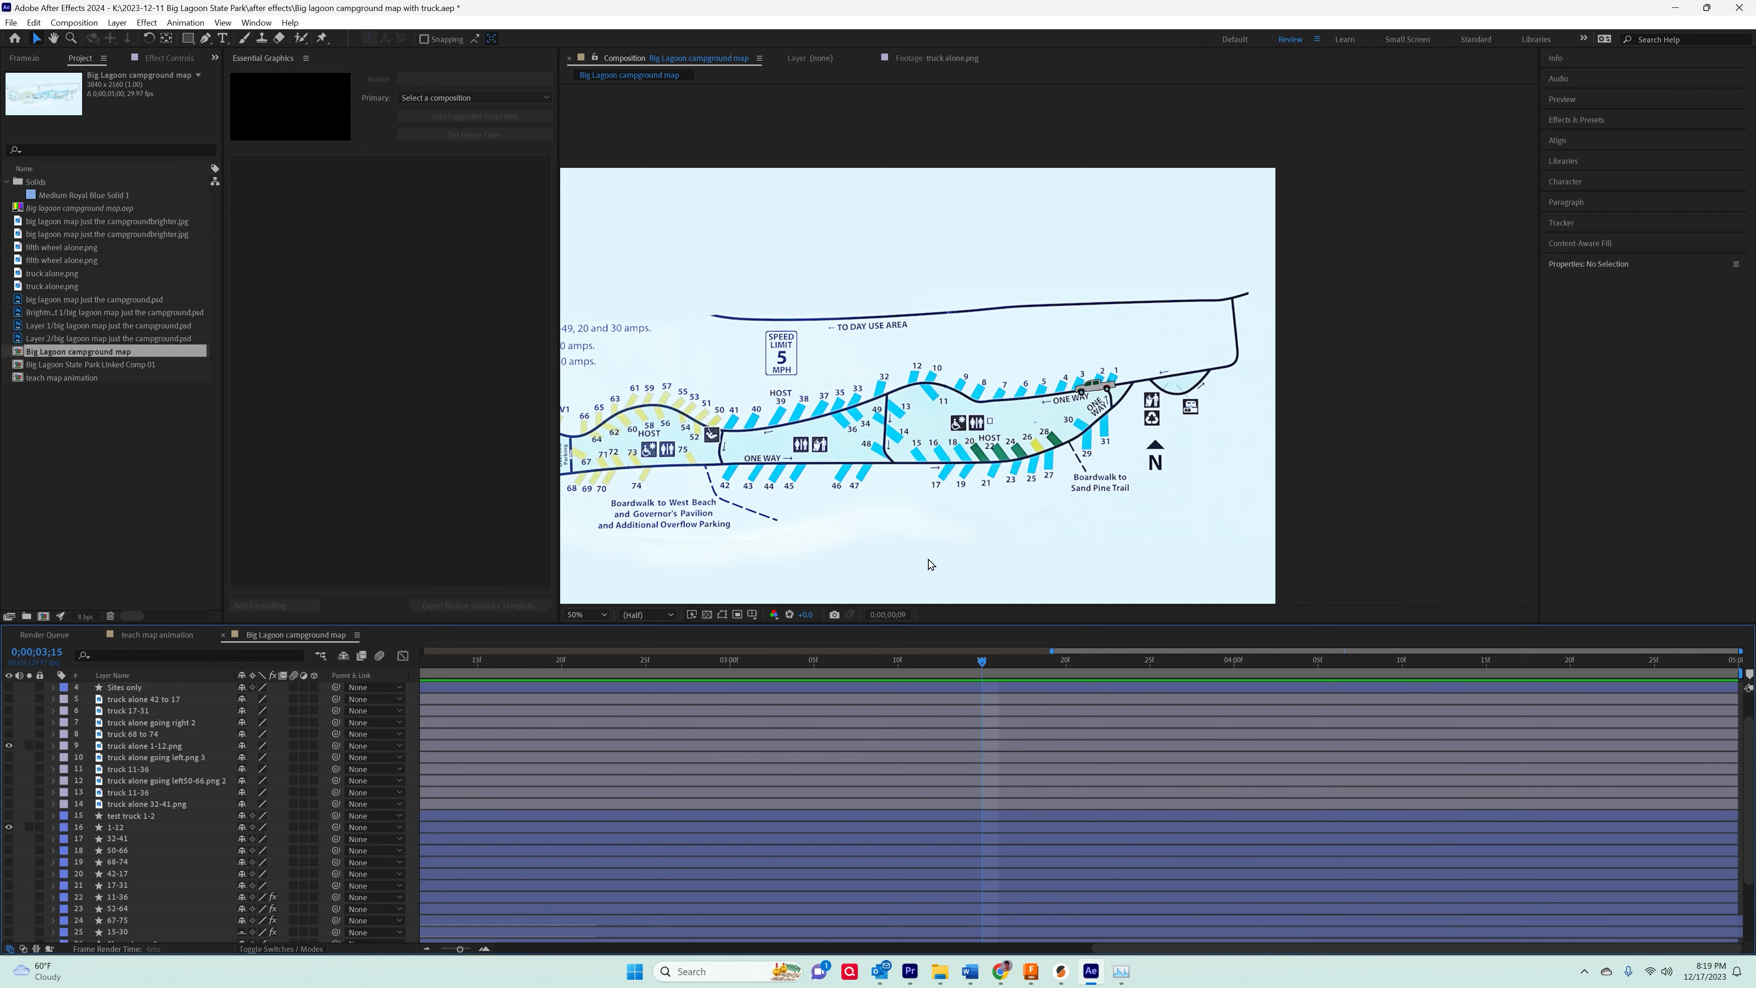
Switch to Premiere Pro, then play and scrub the rendered Big Lagoon clip to check which truck route it shows.
{"action": "left_click", "coordinate": [912, 972]}
{"action": "left_click_drag", "start_coordinate": [747, 571], "coordinate": [765, 571]}
{"action": "key", "text": "space"}
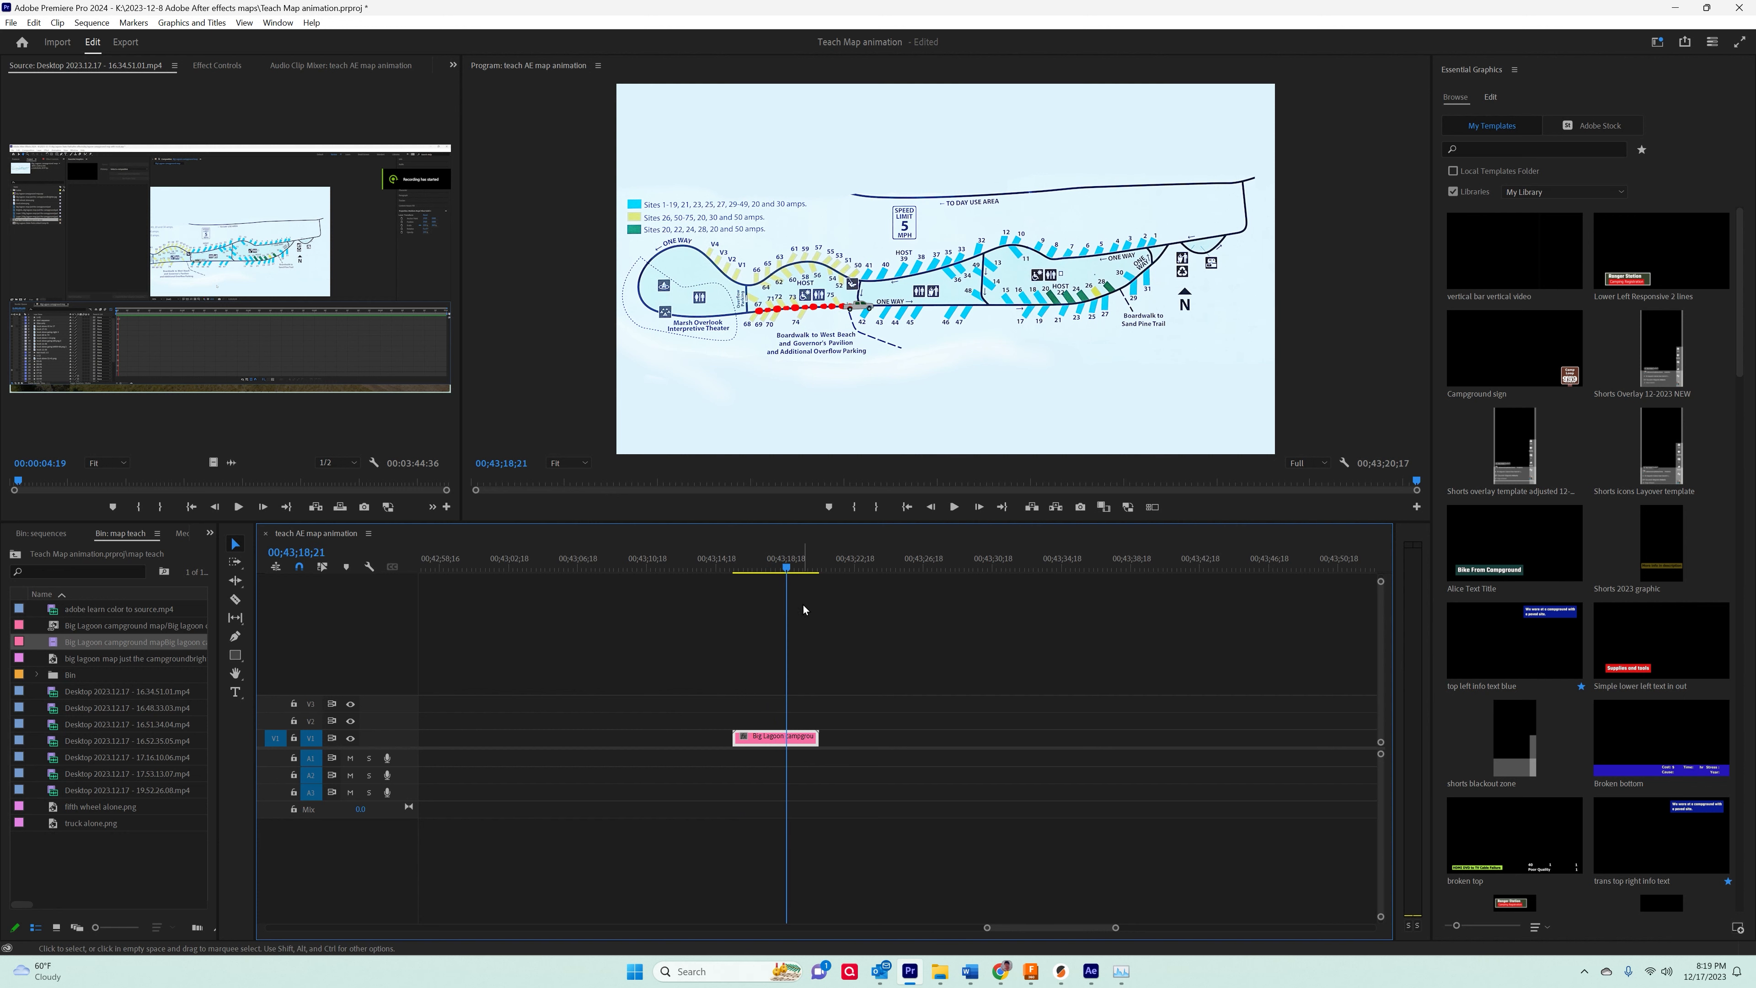
{"action": "mouse_move", "coordinate": [787, 568]}
{"action": "left_mouse_down"}
{"action": "mouse_move", "coordinate": [806, 571]}
{"action": "mouse_move", "coordinate": [726, 582]}
{"action": "mouse_move", "coordinate": [797, 568]}
{"action": "left_mouse_up"}
Move the rendered Big Lagoon clip about 7 seconds earlier on V1 and scrub through it.
{"action": "left_click_drag", "start_coordinate": [785, 737], "coordinate": [658, 745]}
{"action": "scroll", "coordinate": [674, 702], "scroll_direction": "up", "scroll_amount": 2}
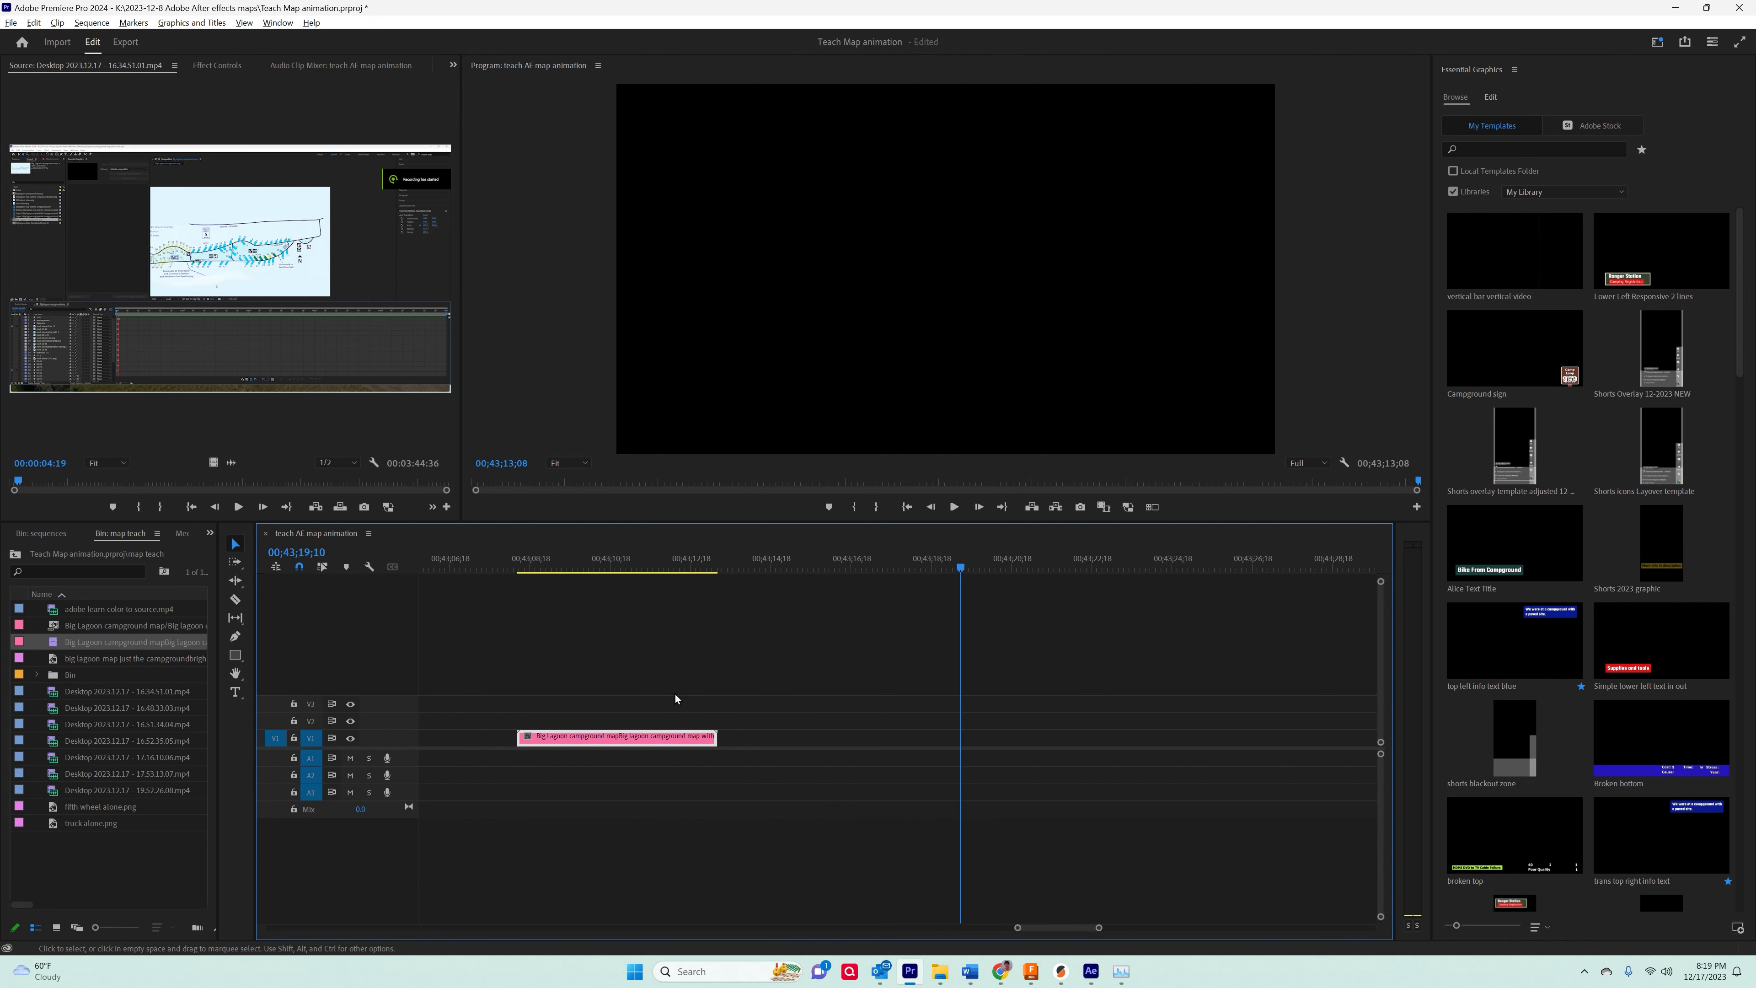
{"action": "left_click_drag", "start_coordinate": [648, 565], "coordinate": [629, 566]}
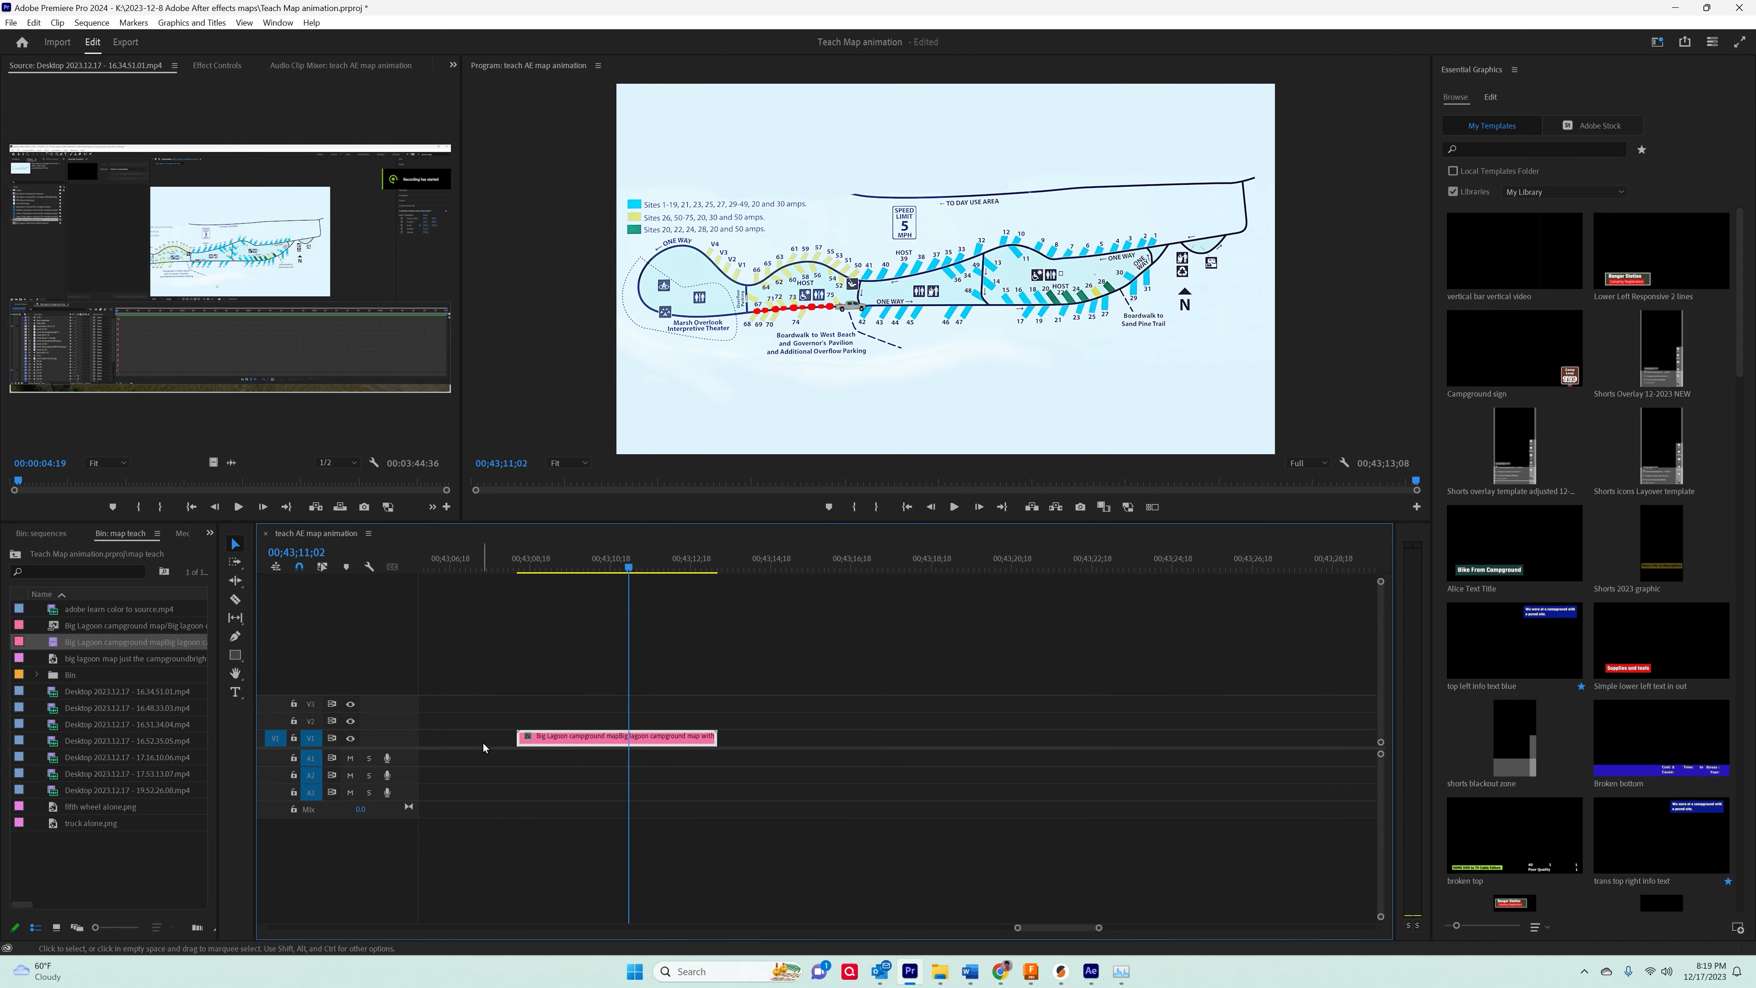
{"action": "left_click_drag", "start_coordinate": [629, 566], "coordinate": [584, 566]}
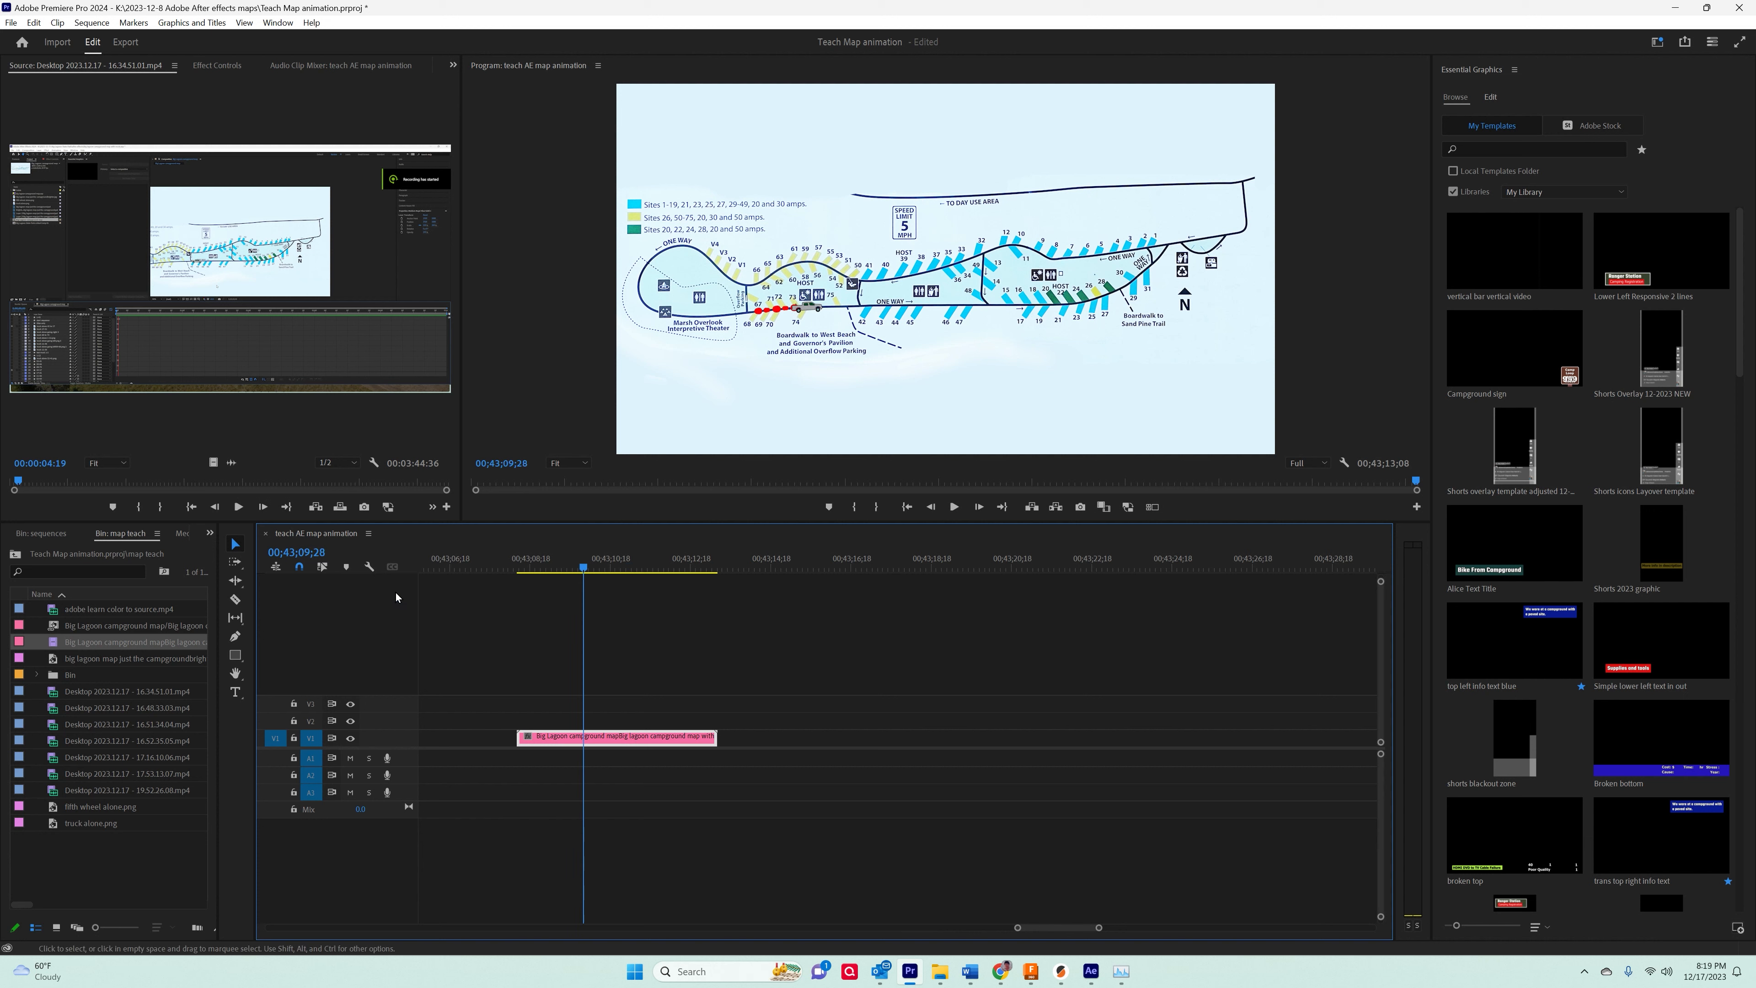
Place the linked Big Lagoon composition from the map teach bin on V1 after the rendered clip and scrub through it.
{"action": "left_click", "coordinate": [103, 628]}
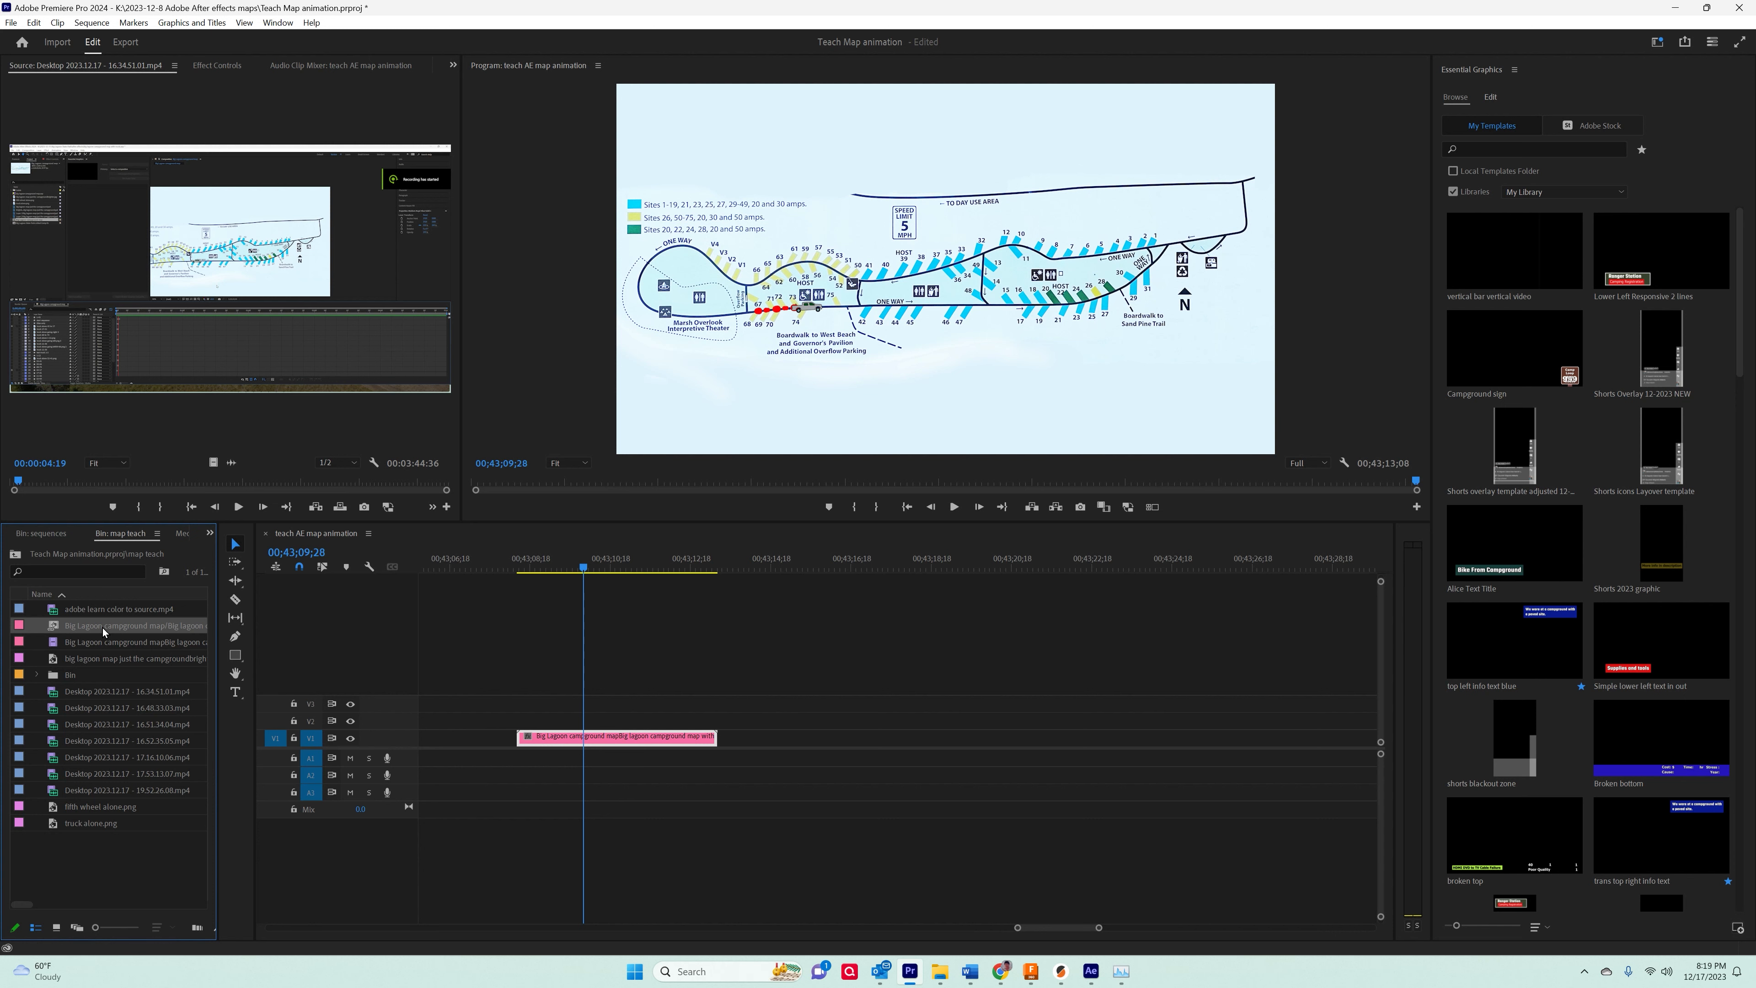
{"action": "left_click_drag", "start_coordinate": [103, 660], "coordinate": [890, 767]}
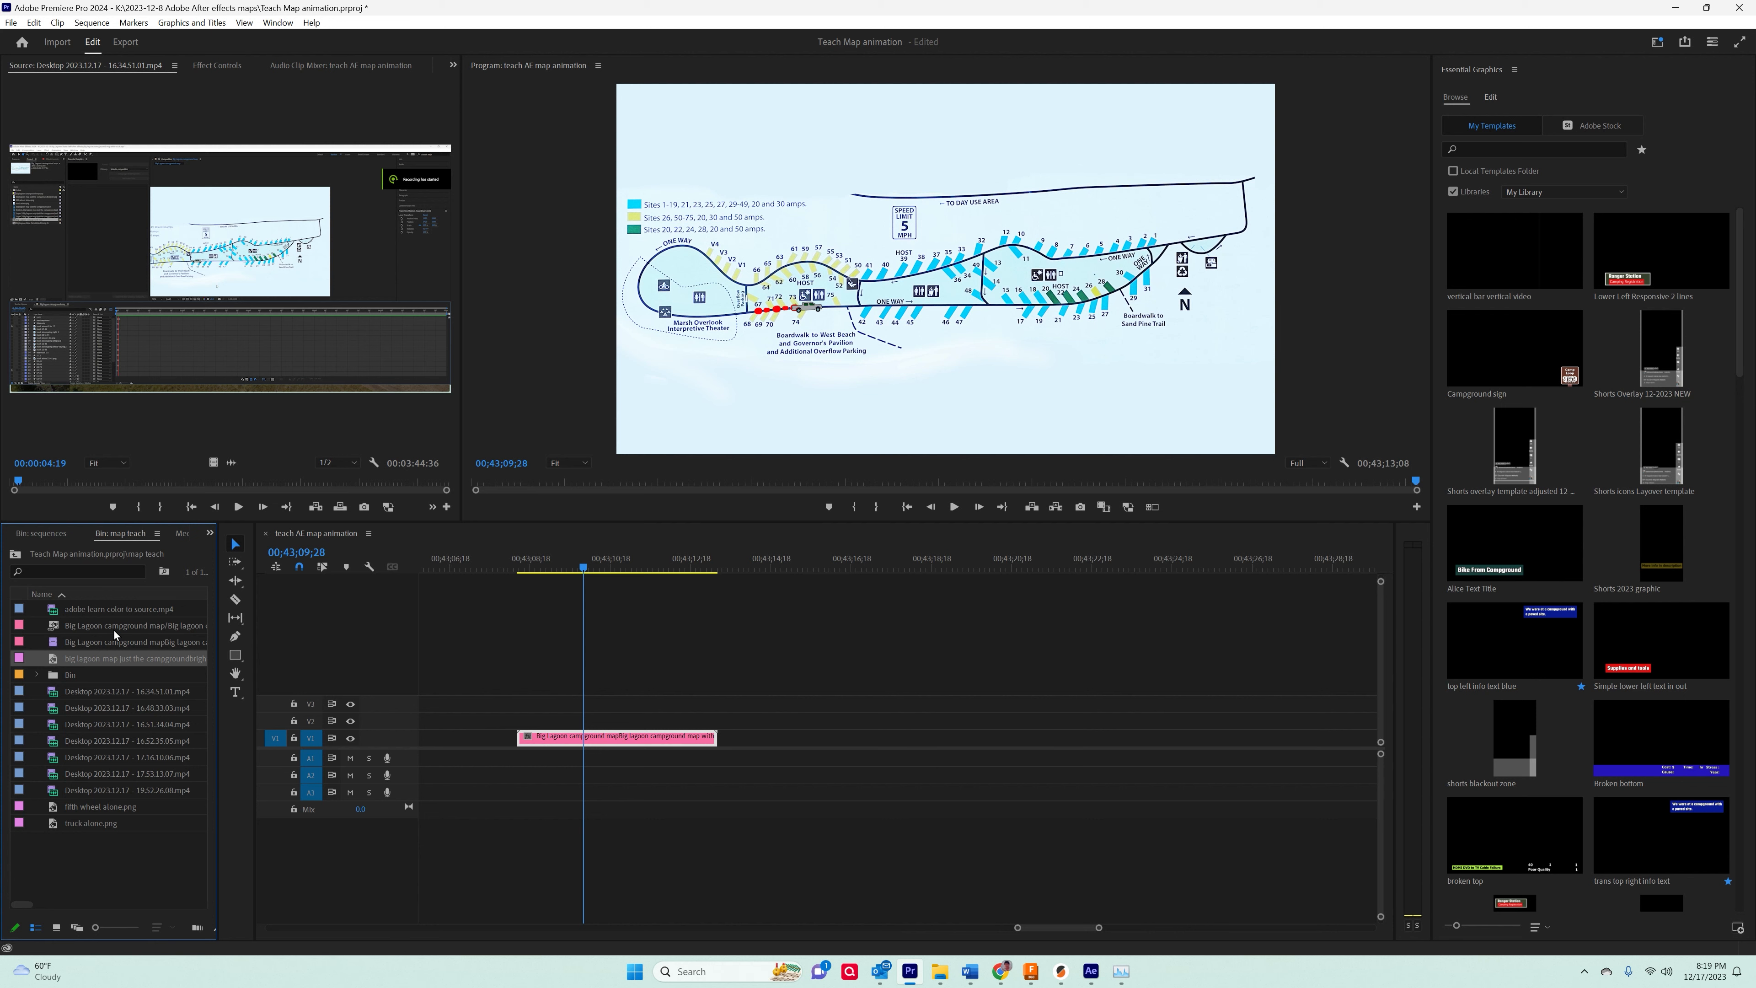
{"action": "left_click_drag", "start_coordinate": [110, 640], "coordinate": [850, 767]}
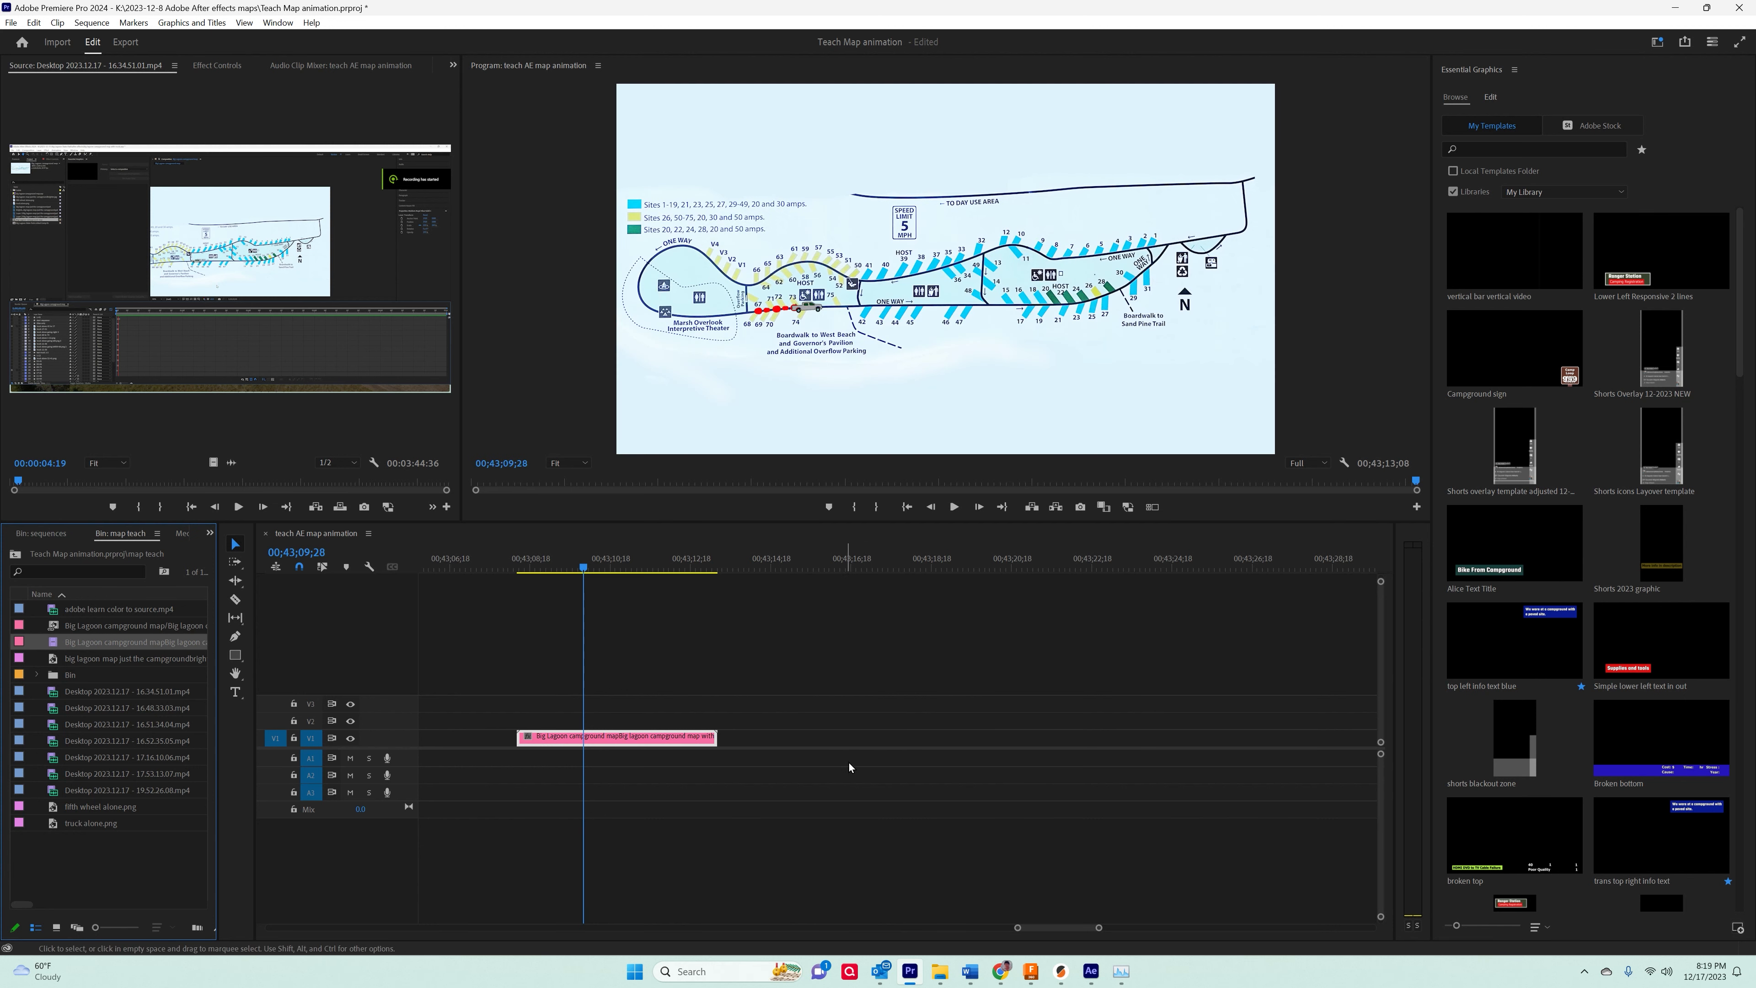
{"action": "left_click_drag", "start_coordinate": [125, 625], "coordinate": [787, 759]}
{"action": "left_click_drag", "start_coordinate": [817, 564], "coordinate": [868, 581]}
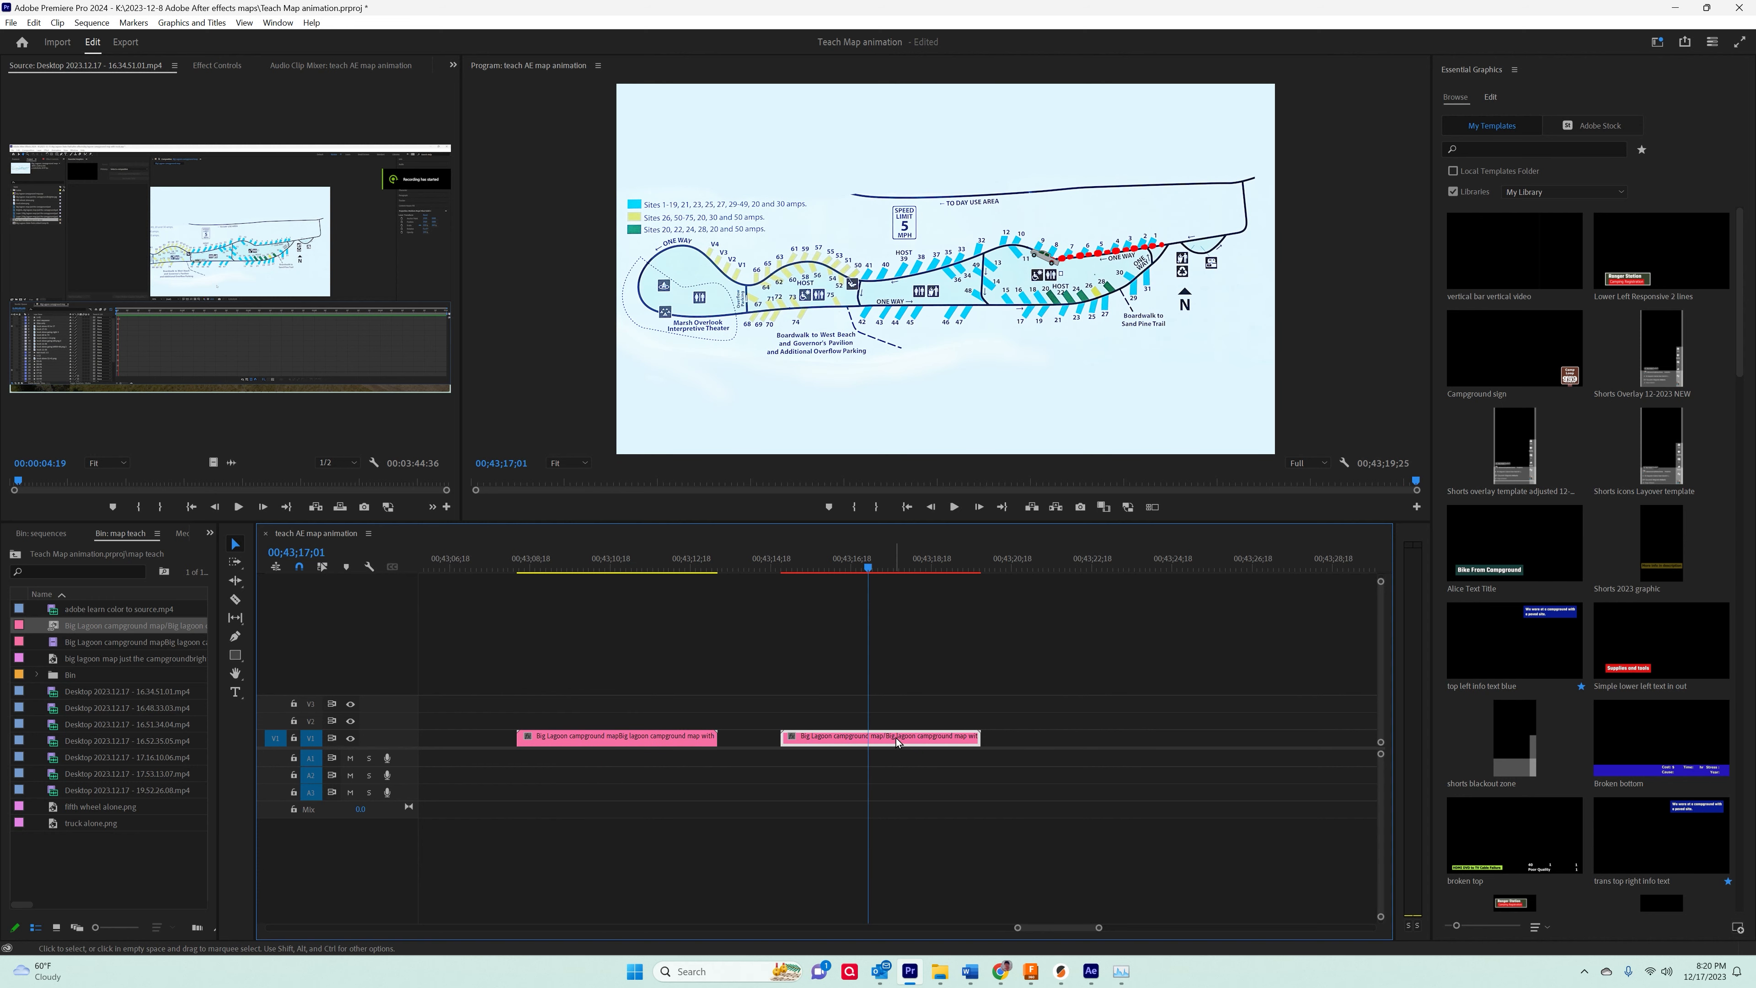
Scrub back over the rendered clip for comparison and delete the newly placed linked Big Lagoon clip.
{"action": "left_click_drag", "start_coordinate": [865, 564], "coordinate": [632, 651]}
{"action": "left_click", "coordinate": [833, 738]}
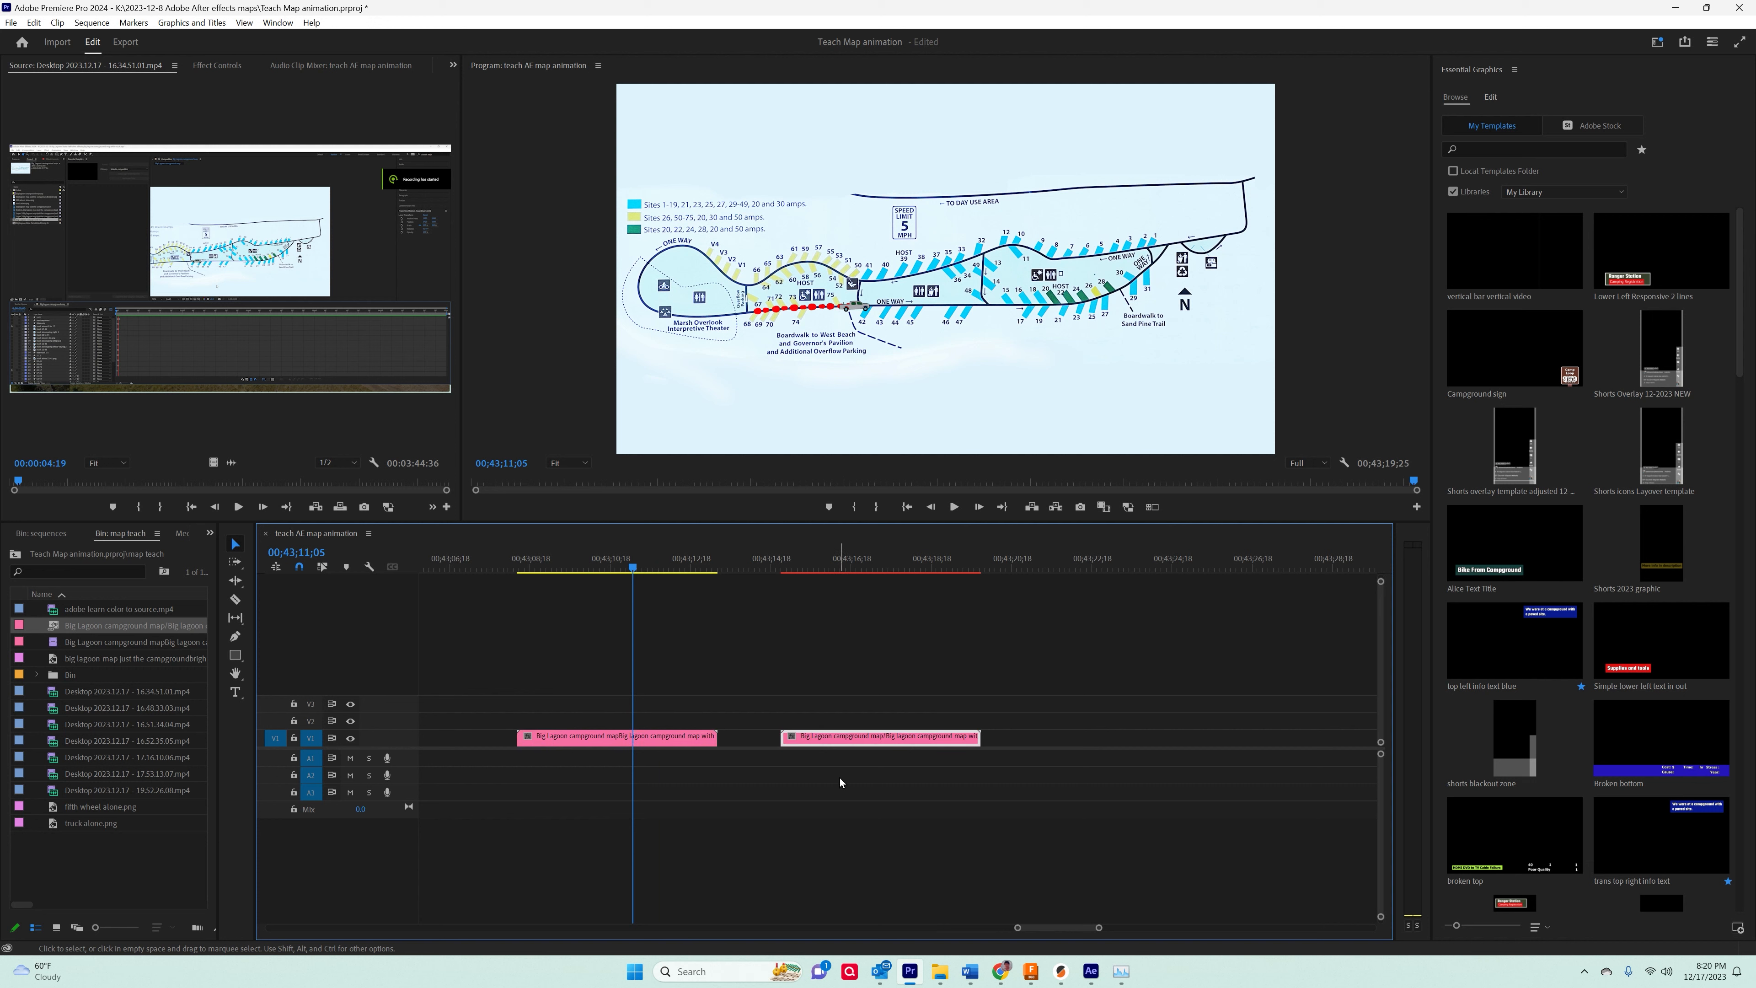
{"action": "key", "text": "Delete"}
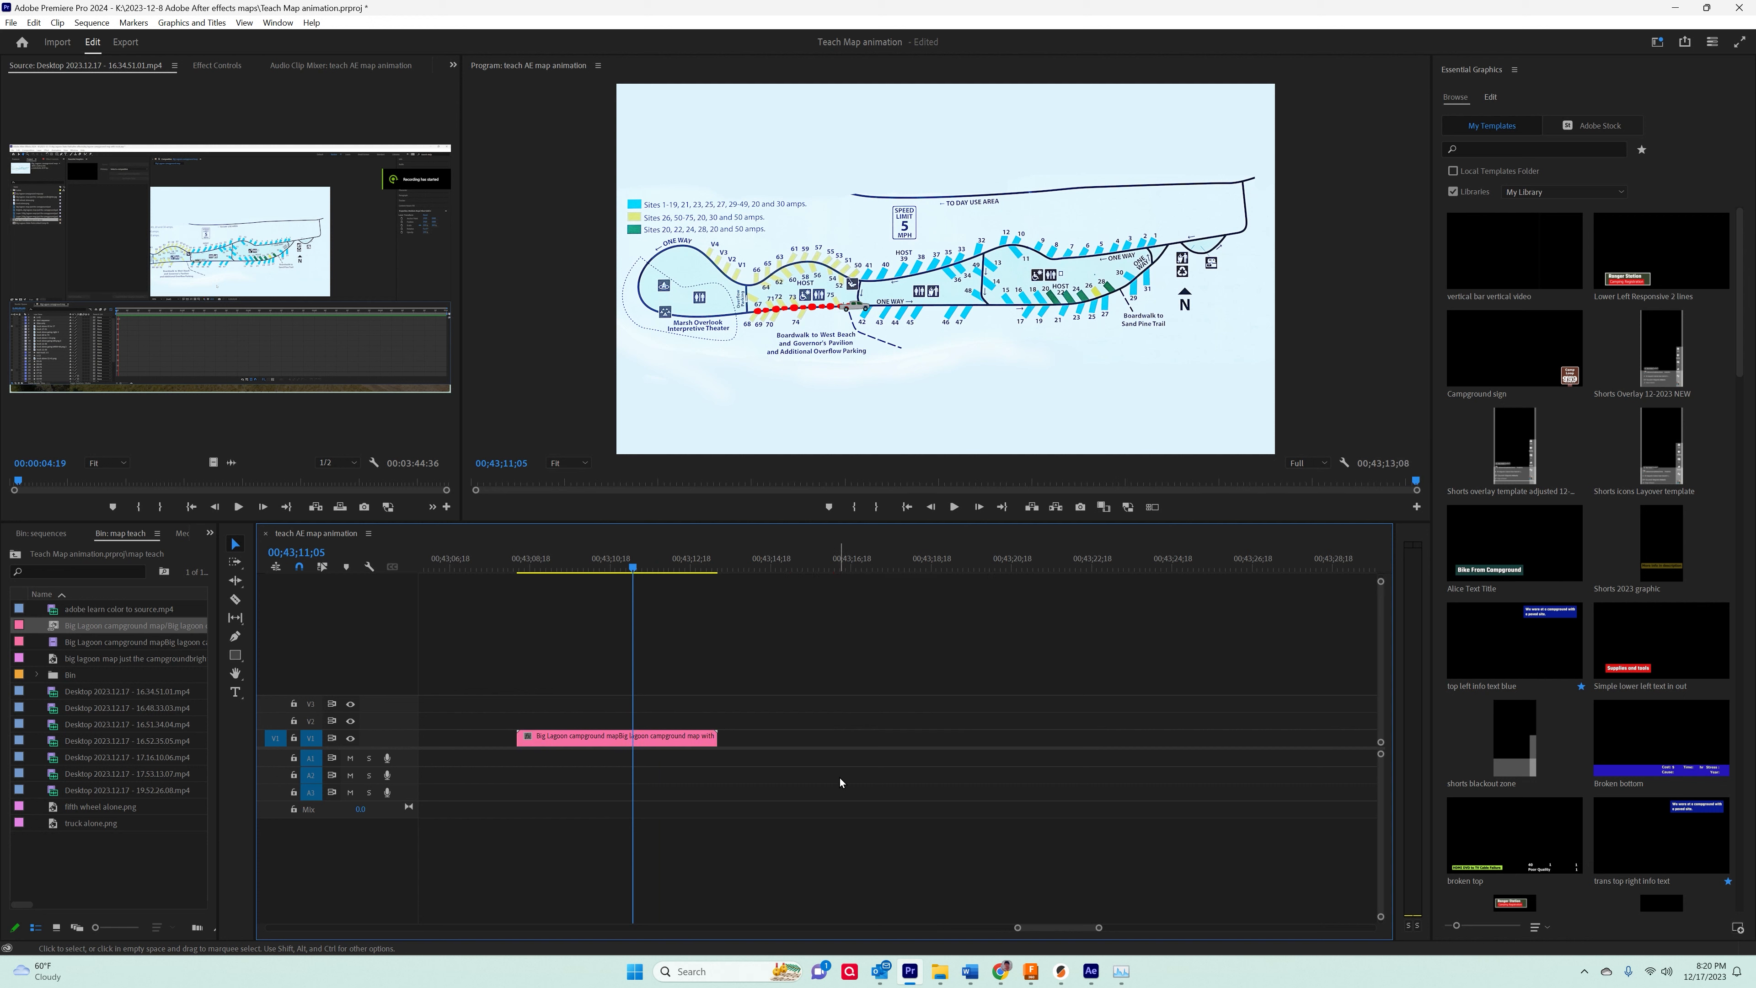
Examine the remaining rendered clip's truck route against the 1-12 route in After Effects.
{"action": "mouse_move", "coordinate": [641, 580]}
{"action": "left_mouse_down"}
{"action": "mouse_move", "coordinate": [521, 586]}
{"action": "mouse_move", "coordinate": [659, 590]}
{"action": "mouse_move", "coordinate": [623, 596]}
{"action": "left_mouse_up"}
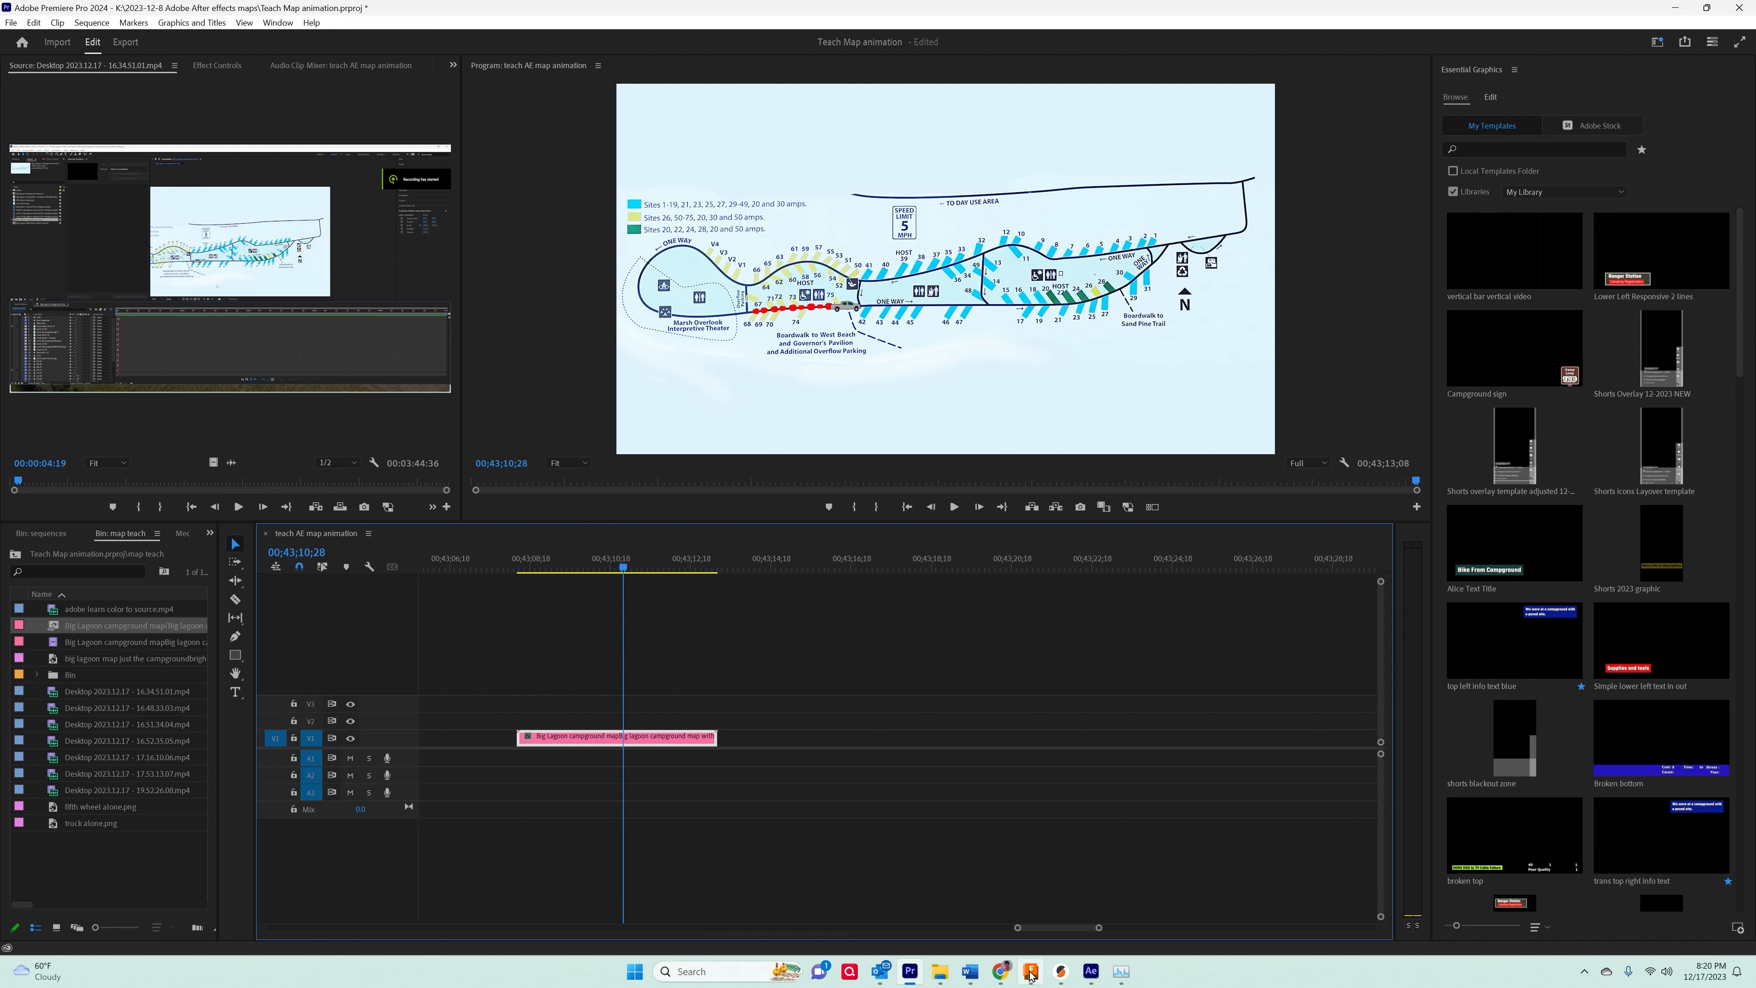
{"action": "left_click", "coordinate": [1092, 972]}
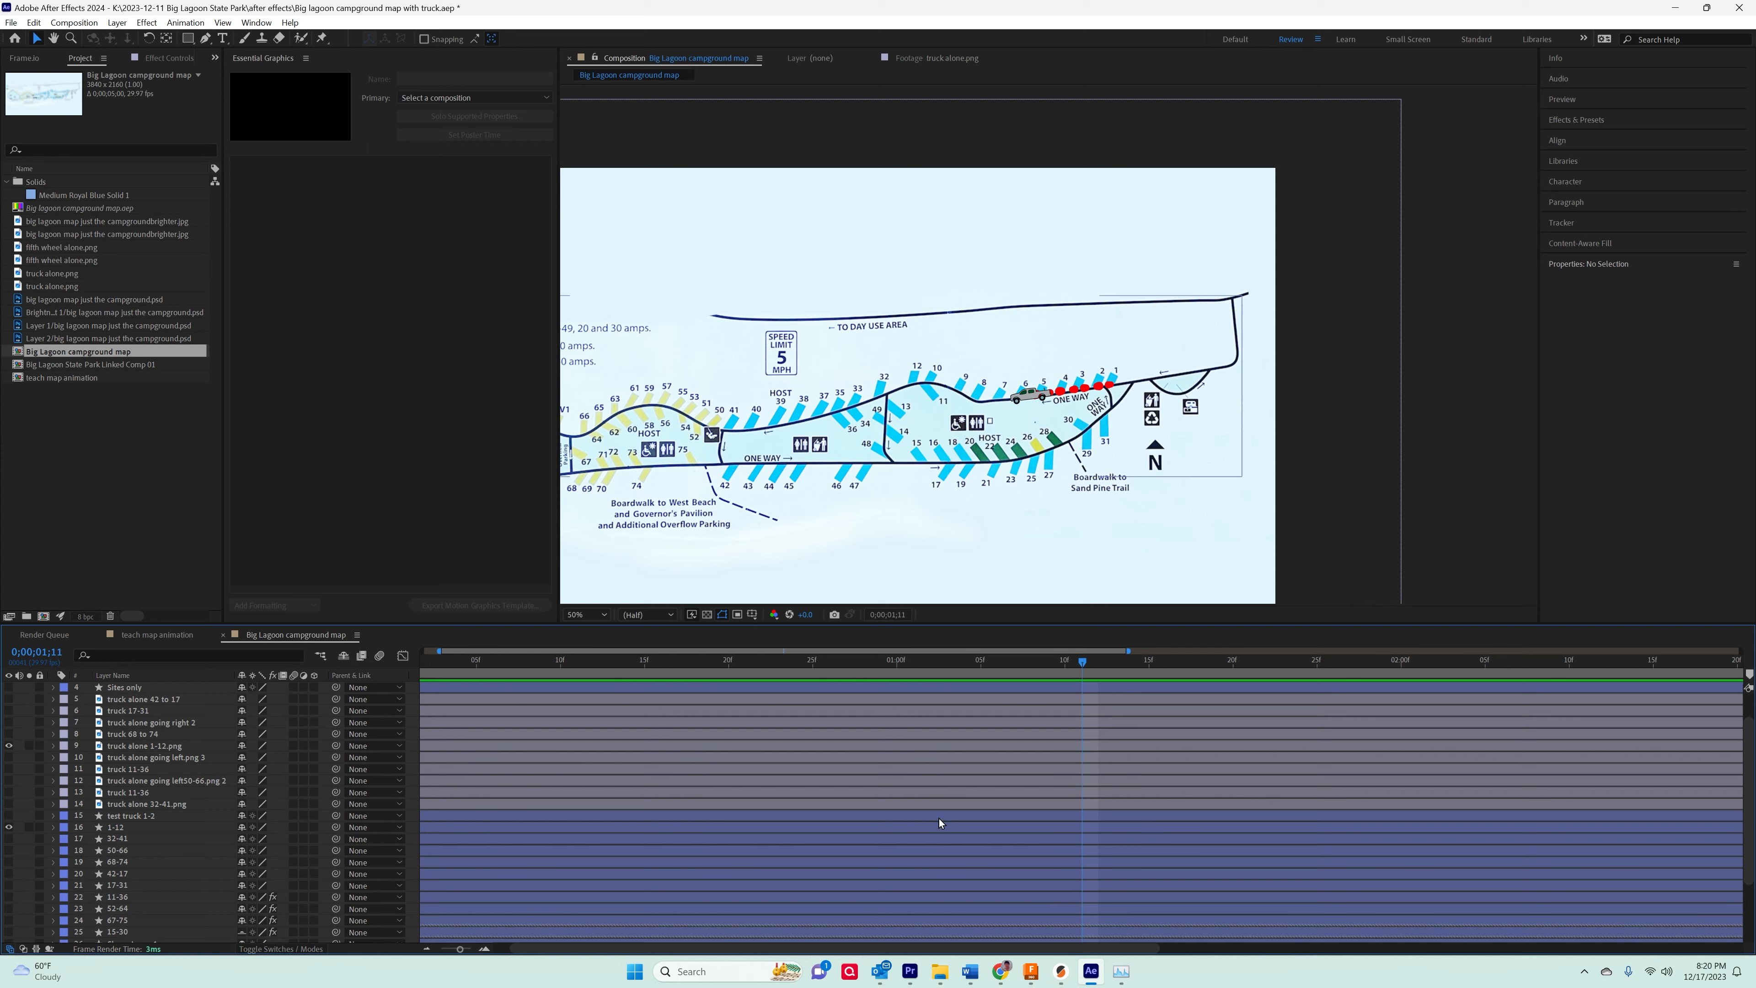
{"action": "left_click", "coordinate": [909, 971]}
{"action": "left_click_drag", "start_coordinate": [642, 582], "coordinate": [617, 609]}
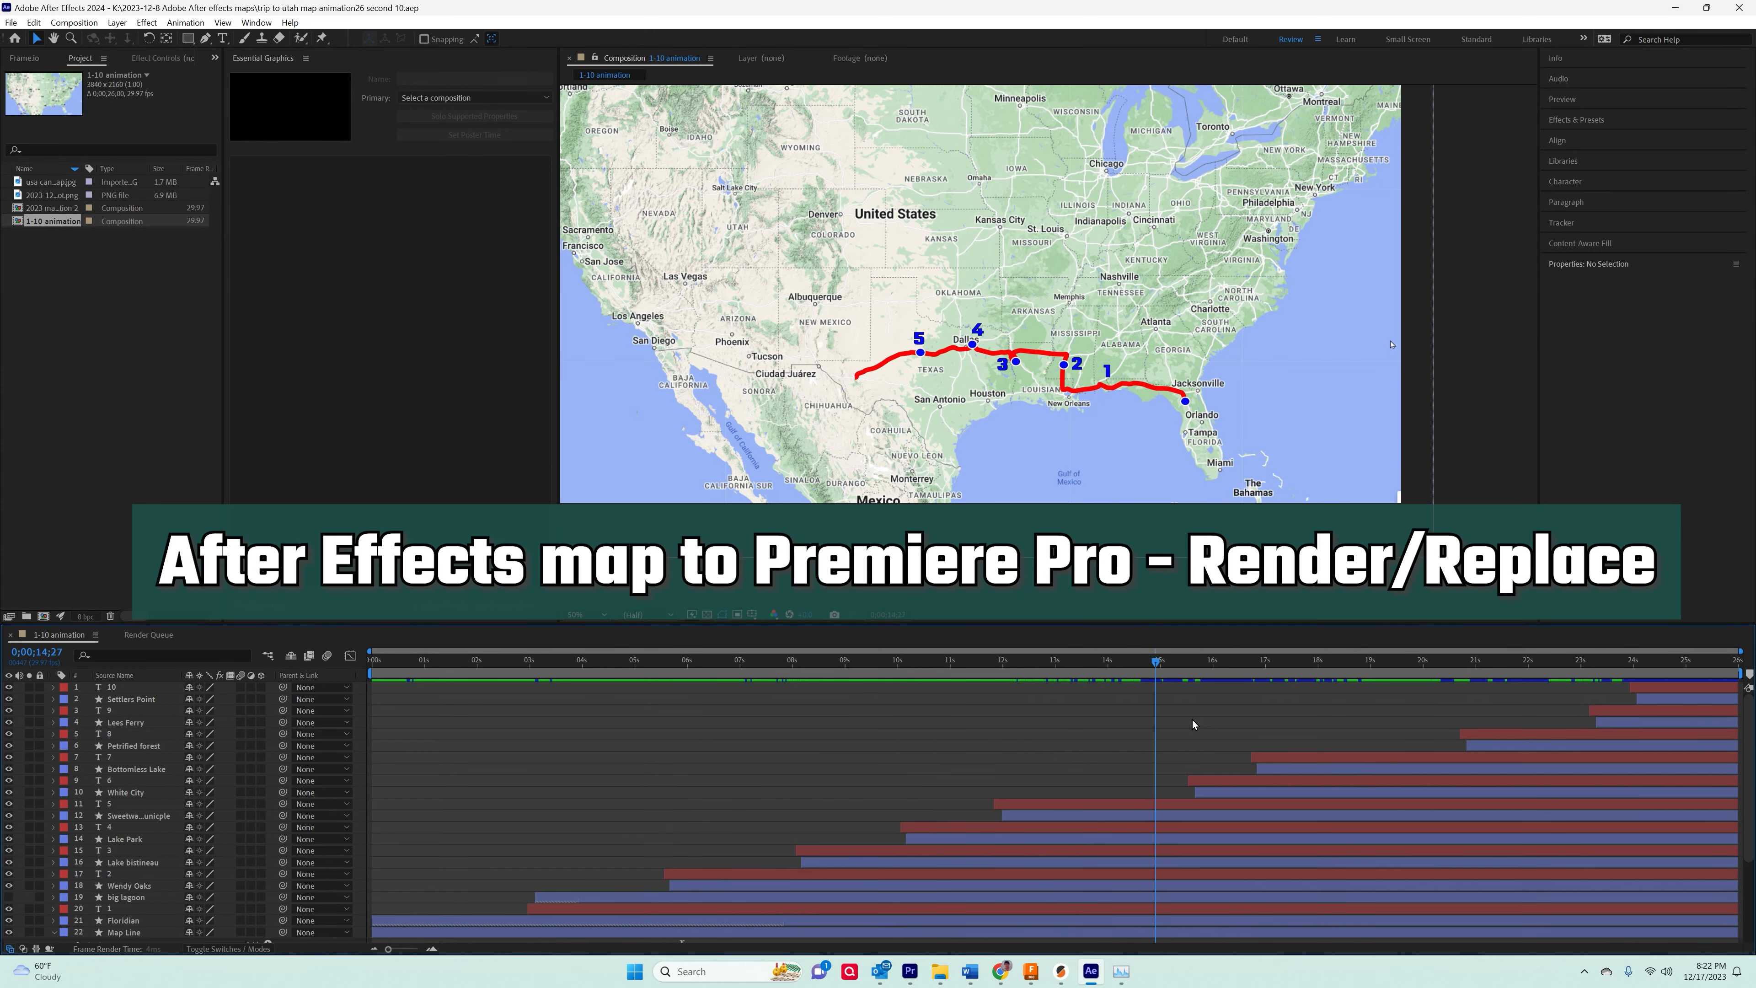
Bring the 1-10 animation composition from the After Effects Utah trip project into Premiere Pro's map teach bin.
{"action": "left_click_drag", "start_coordinate": [1508, 745], "coordinate": [490, 745]}
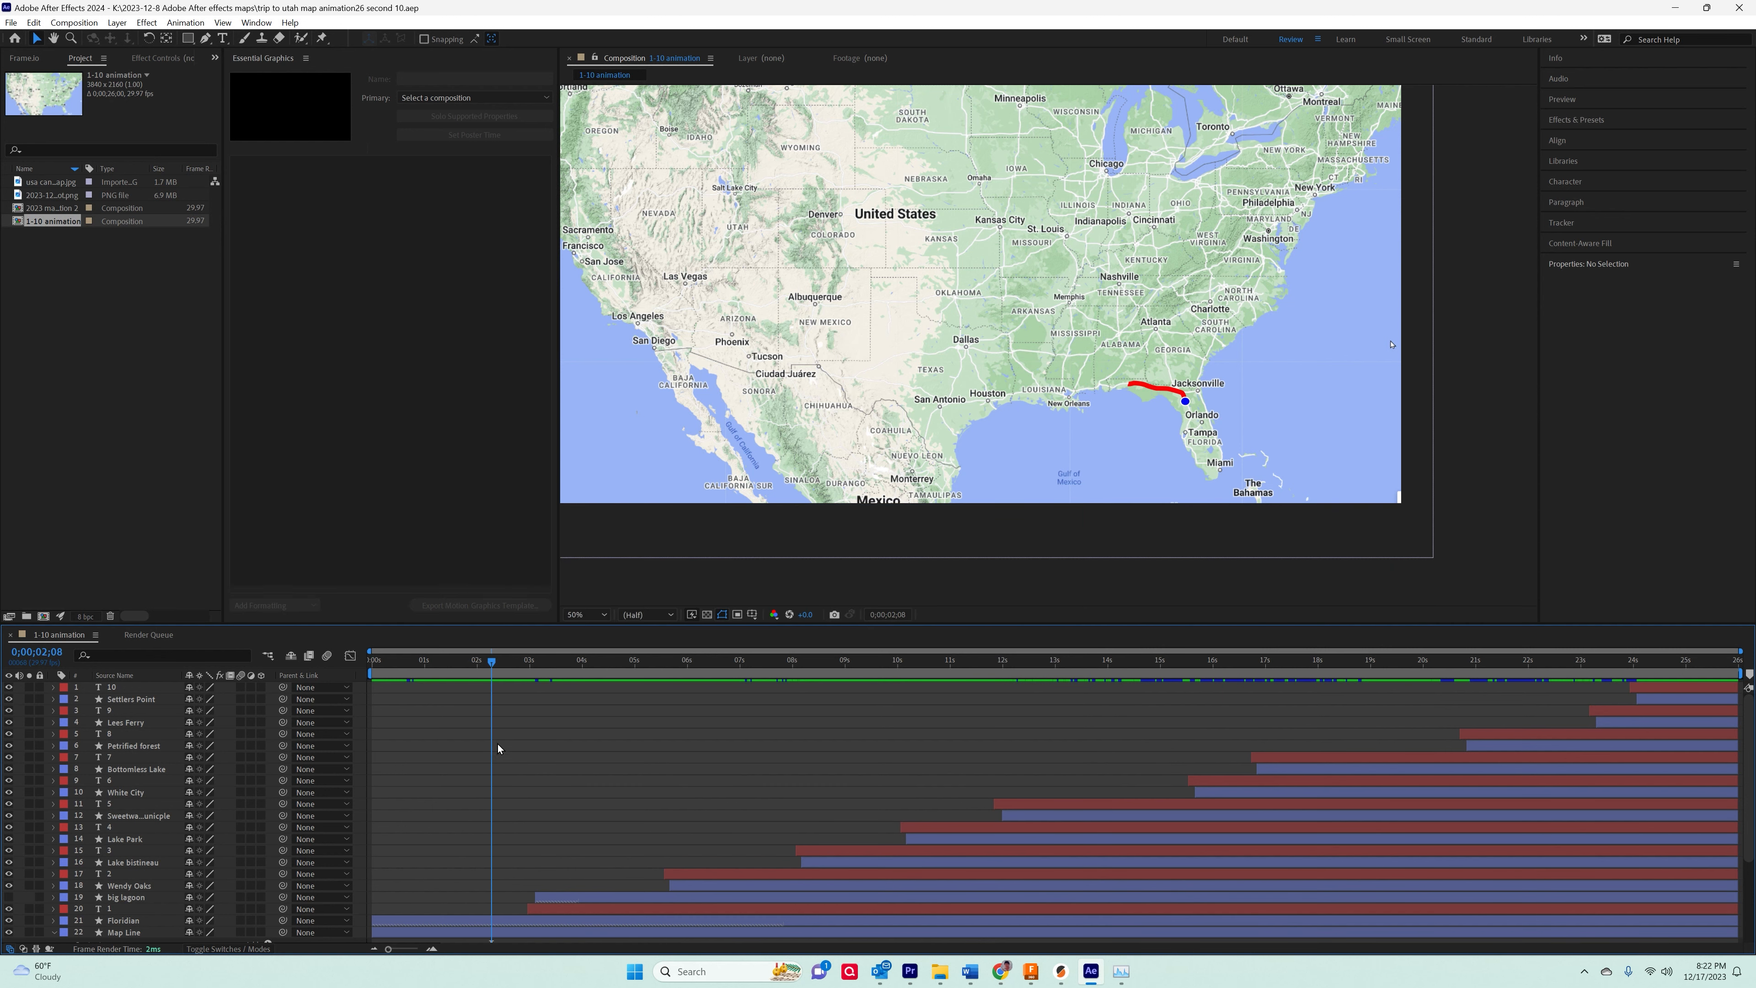
{"action": "left_click", "coordinate": [91, 263]}
{"action": "left_click", "coordinate": [49, 222]}
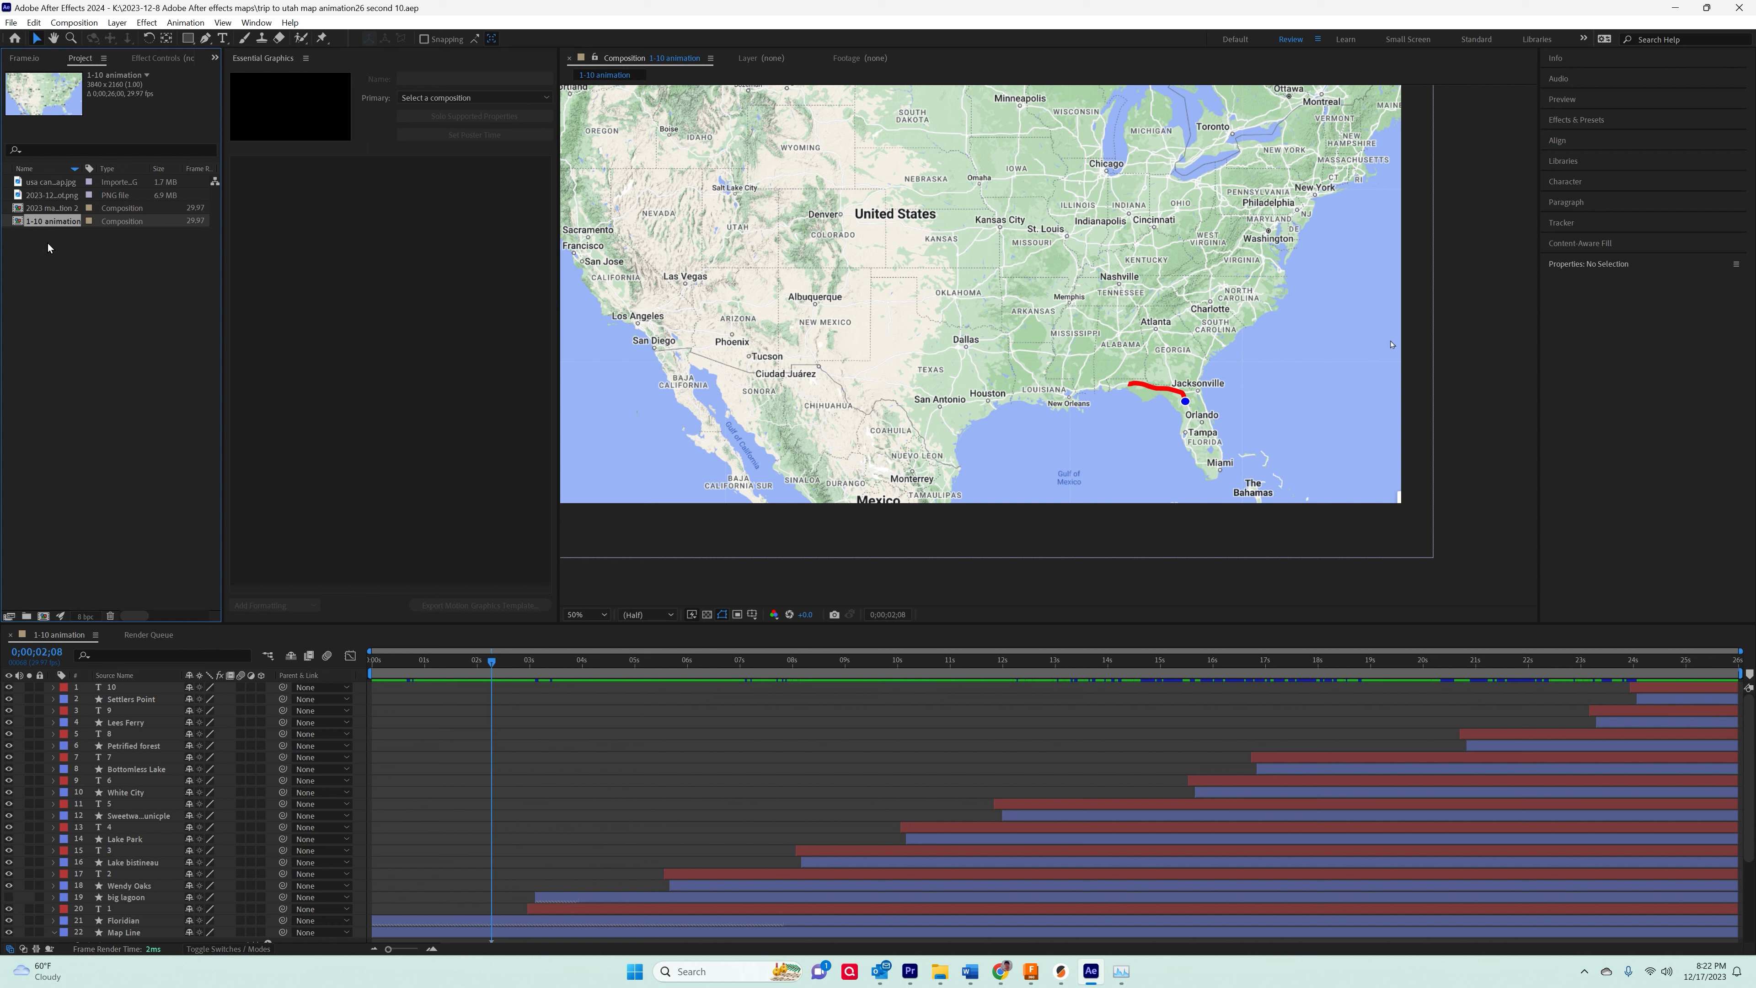
{"action": "left_click", "coordinate": [48, 243]}
{"action": "left_click", "coordinate": [52, 222]}
{"action": "left_click", "coordinate": [911, 972]}
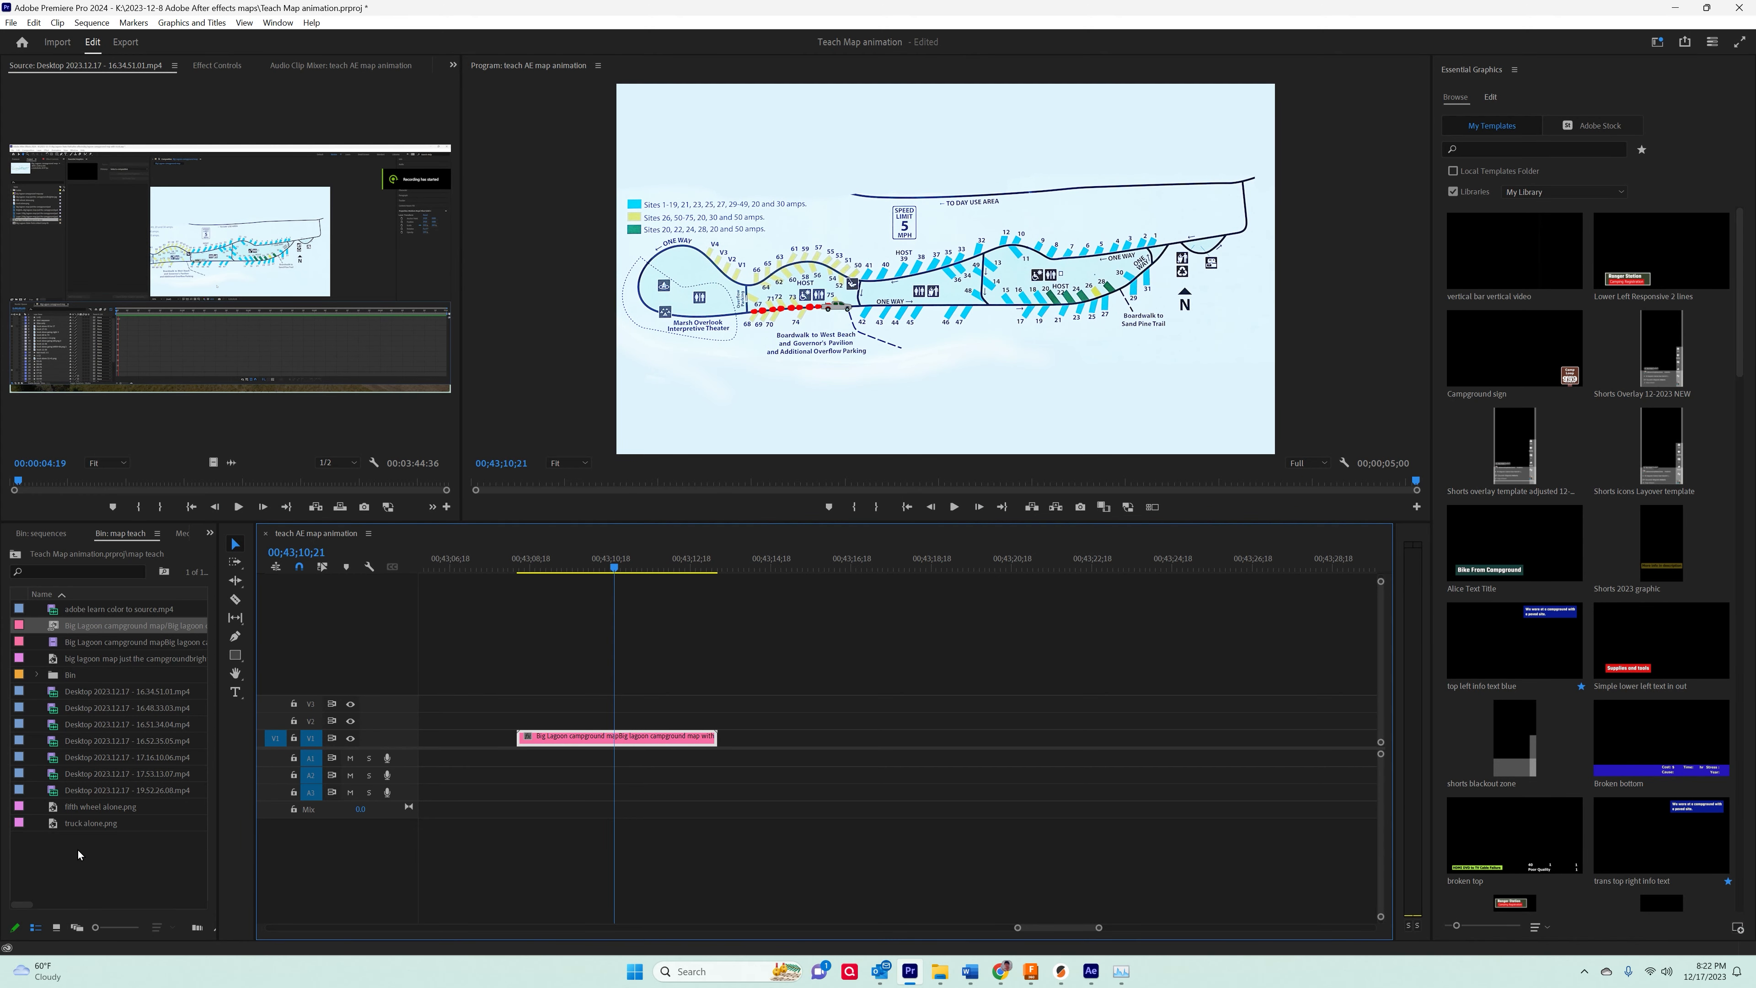
{"action": "left_click_drag", "start_coordinate": [79, 855], "coordinate": [117, 868]}
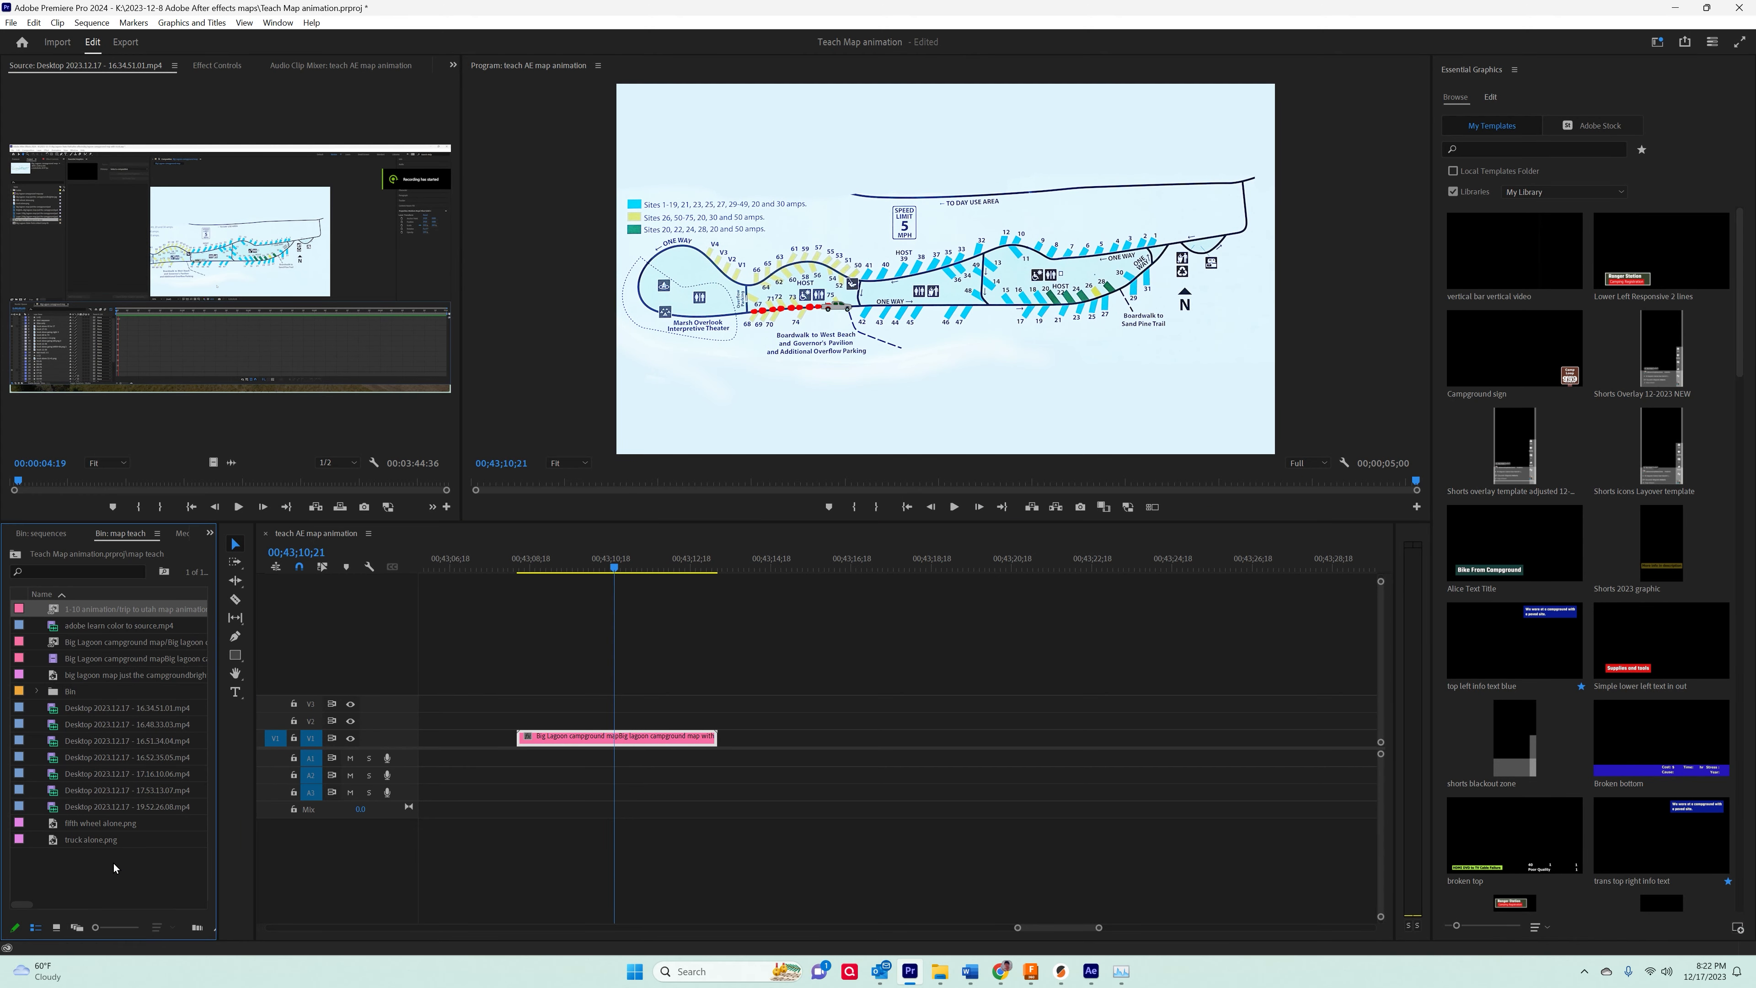
Place the linked 1-10 animation composition on V1 after the Big Lagoon clip and scrub through it.
{"action": "left_click", "coordinate": [118, 610]}
{"action": "left_click_drag", "start_coordinate": [73, 609], "coordinate": [752, 759]}
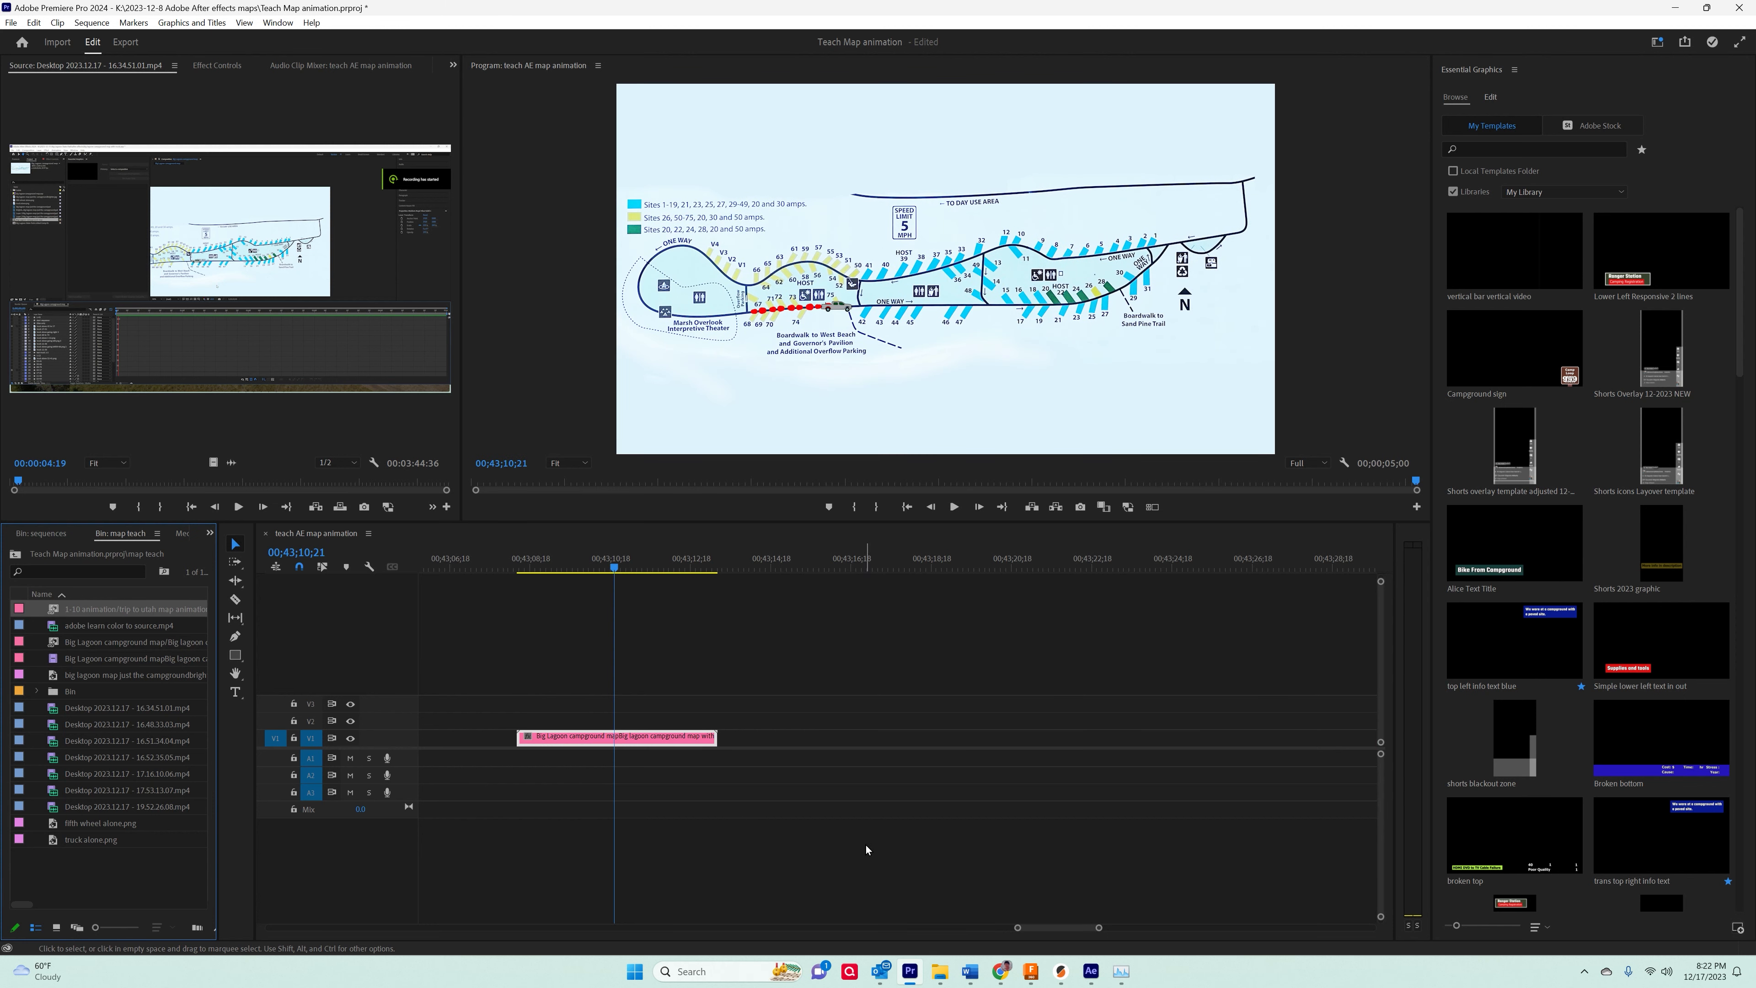
{"action": "left_click_drag", "start_coordinate": [1099, 928], "coordinate": [1227, 921]}
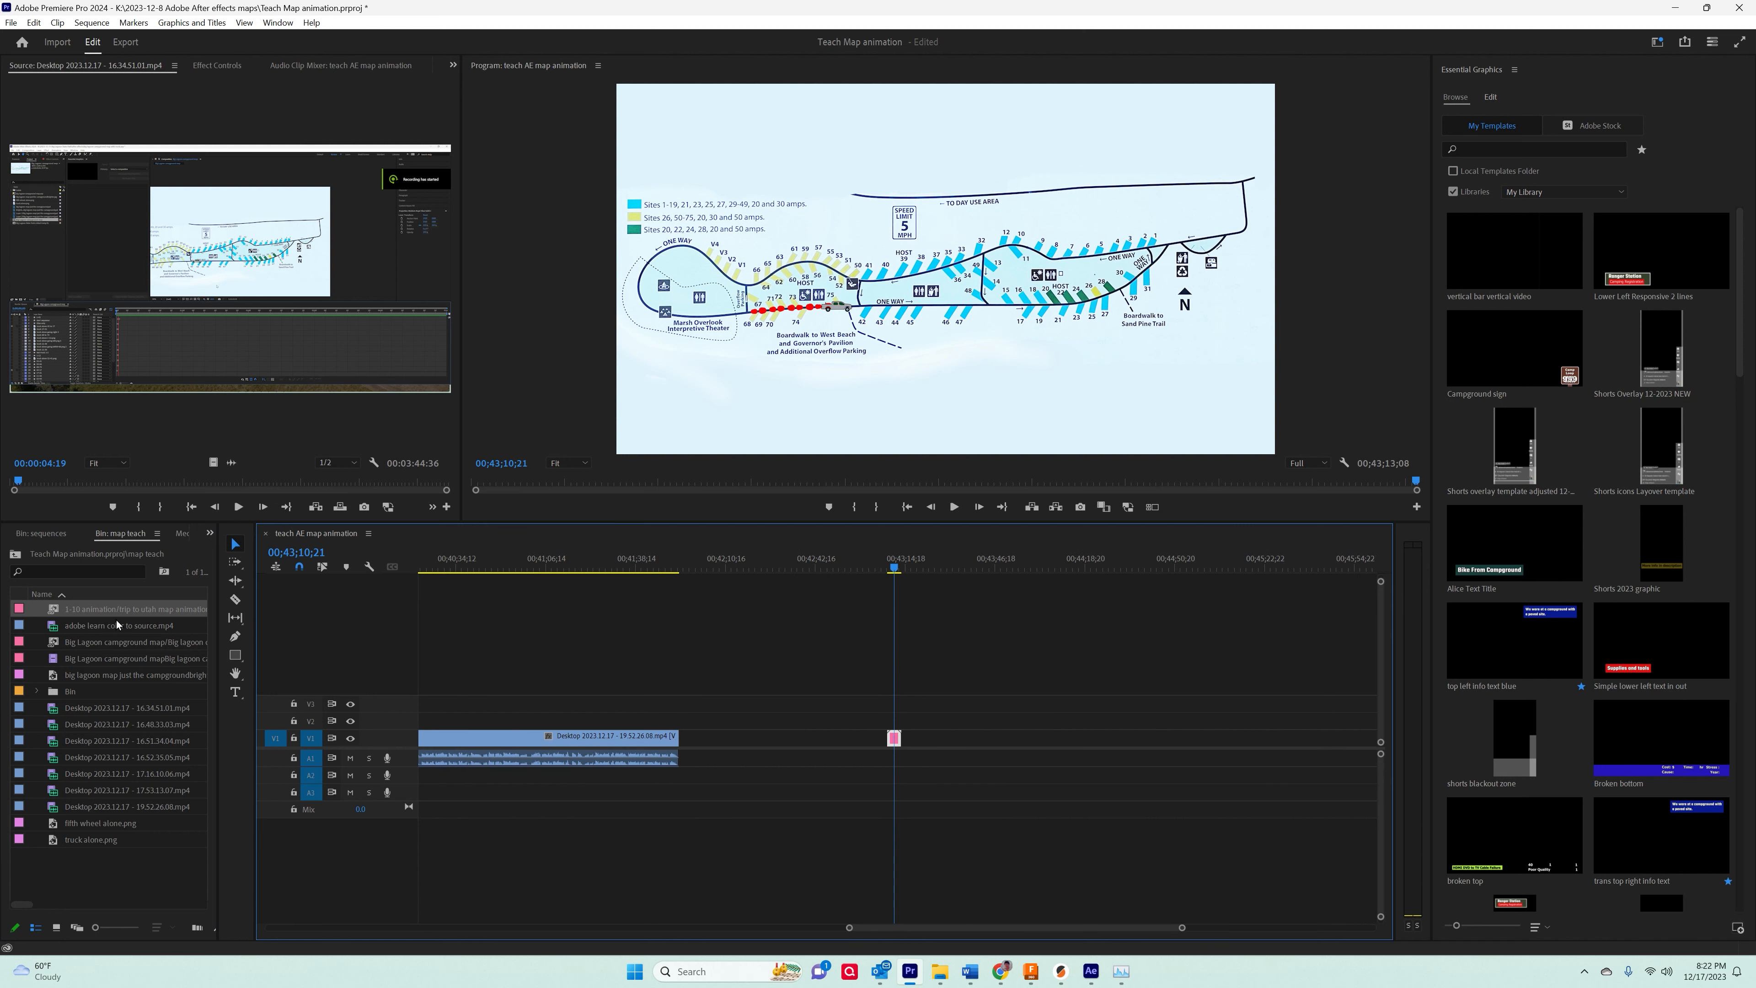
{"action": "left_click_drag", "start_coordinate": [107, 616], "coordinate": [962, 740]}
{"action": "mouse_move", "coordinate": [981, 569]}
{"action": "left_mouse_down"}
{"action": "mouse_move", "coordinate": [964, 569]}
{"action": "mouse_move", "coordinate": [1015, 569]}
{"action": "mouse_move", "coordinate": [992, 569]}
{"action": "mouse_move", "coordinate": [1015, 584]}
{"action": "mouse_move", "coordinate": [987, 588]}
{"action": "mouse_move", "coordinate": [1006, 589]}
{"action": "left_mouse_up"}
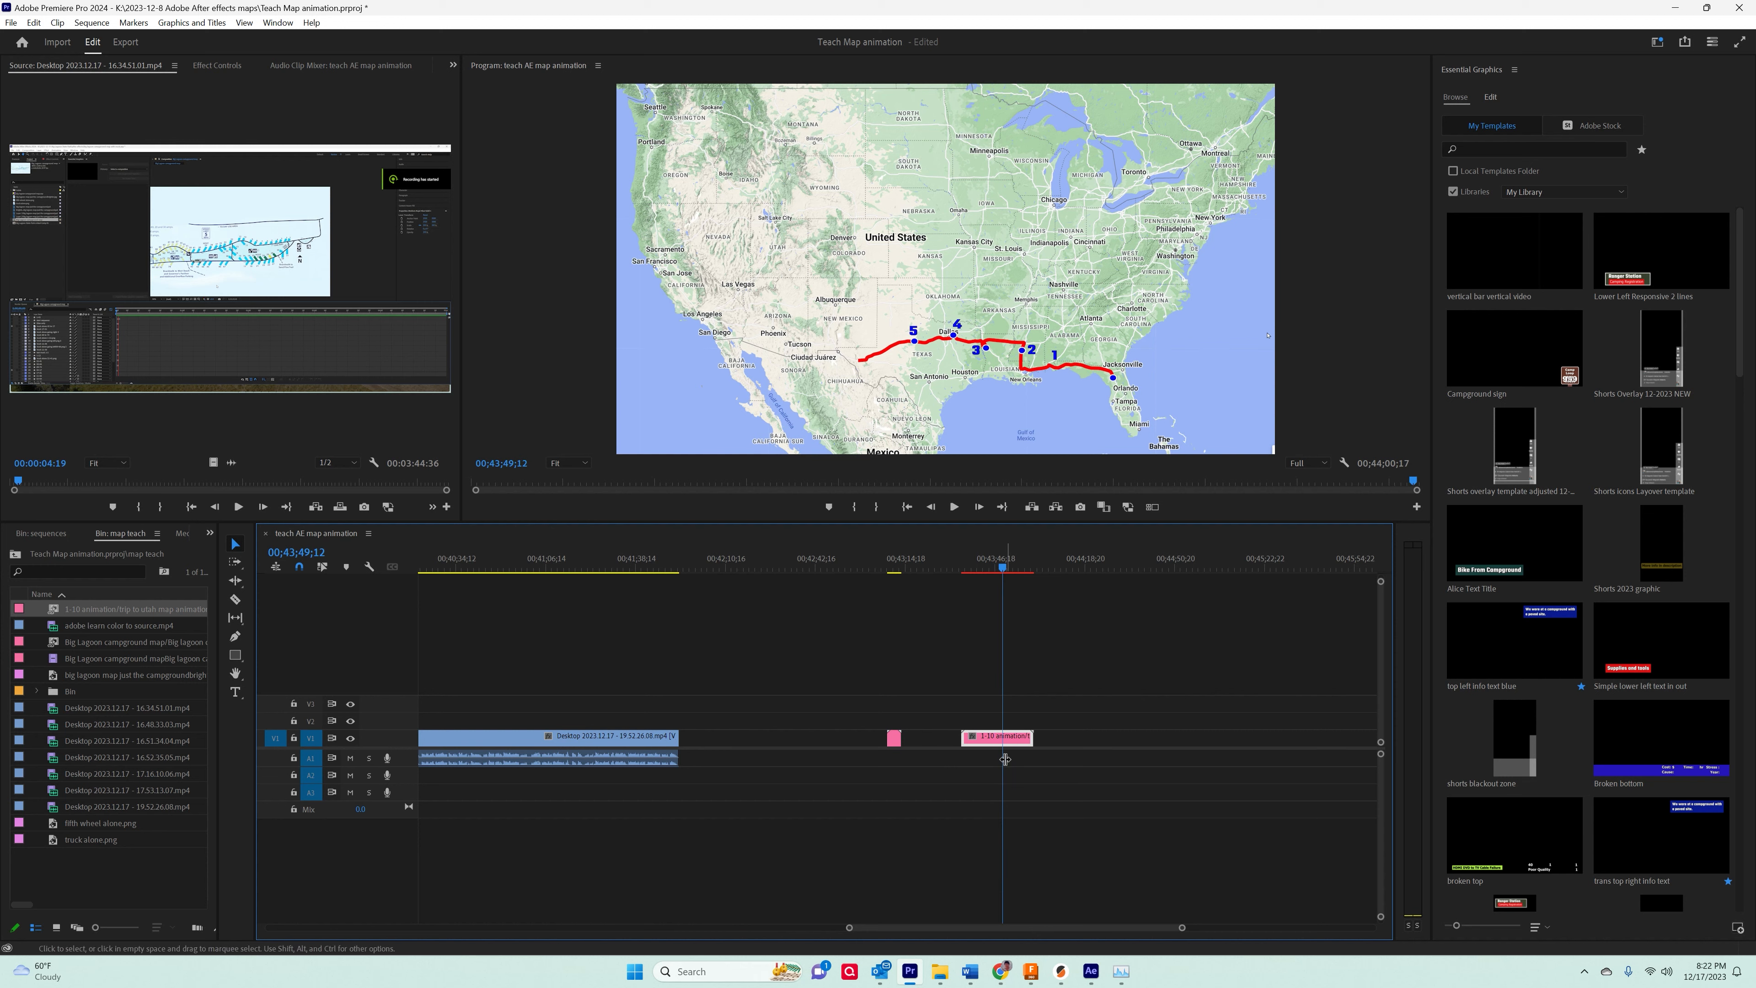
Switch to After Effects, hide the number 7 text layer, and check the linked clip in Premiere Pro.
{"action": "left_click", "coordinate": [1093, 973]}
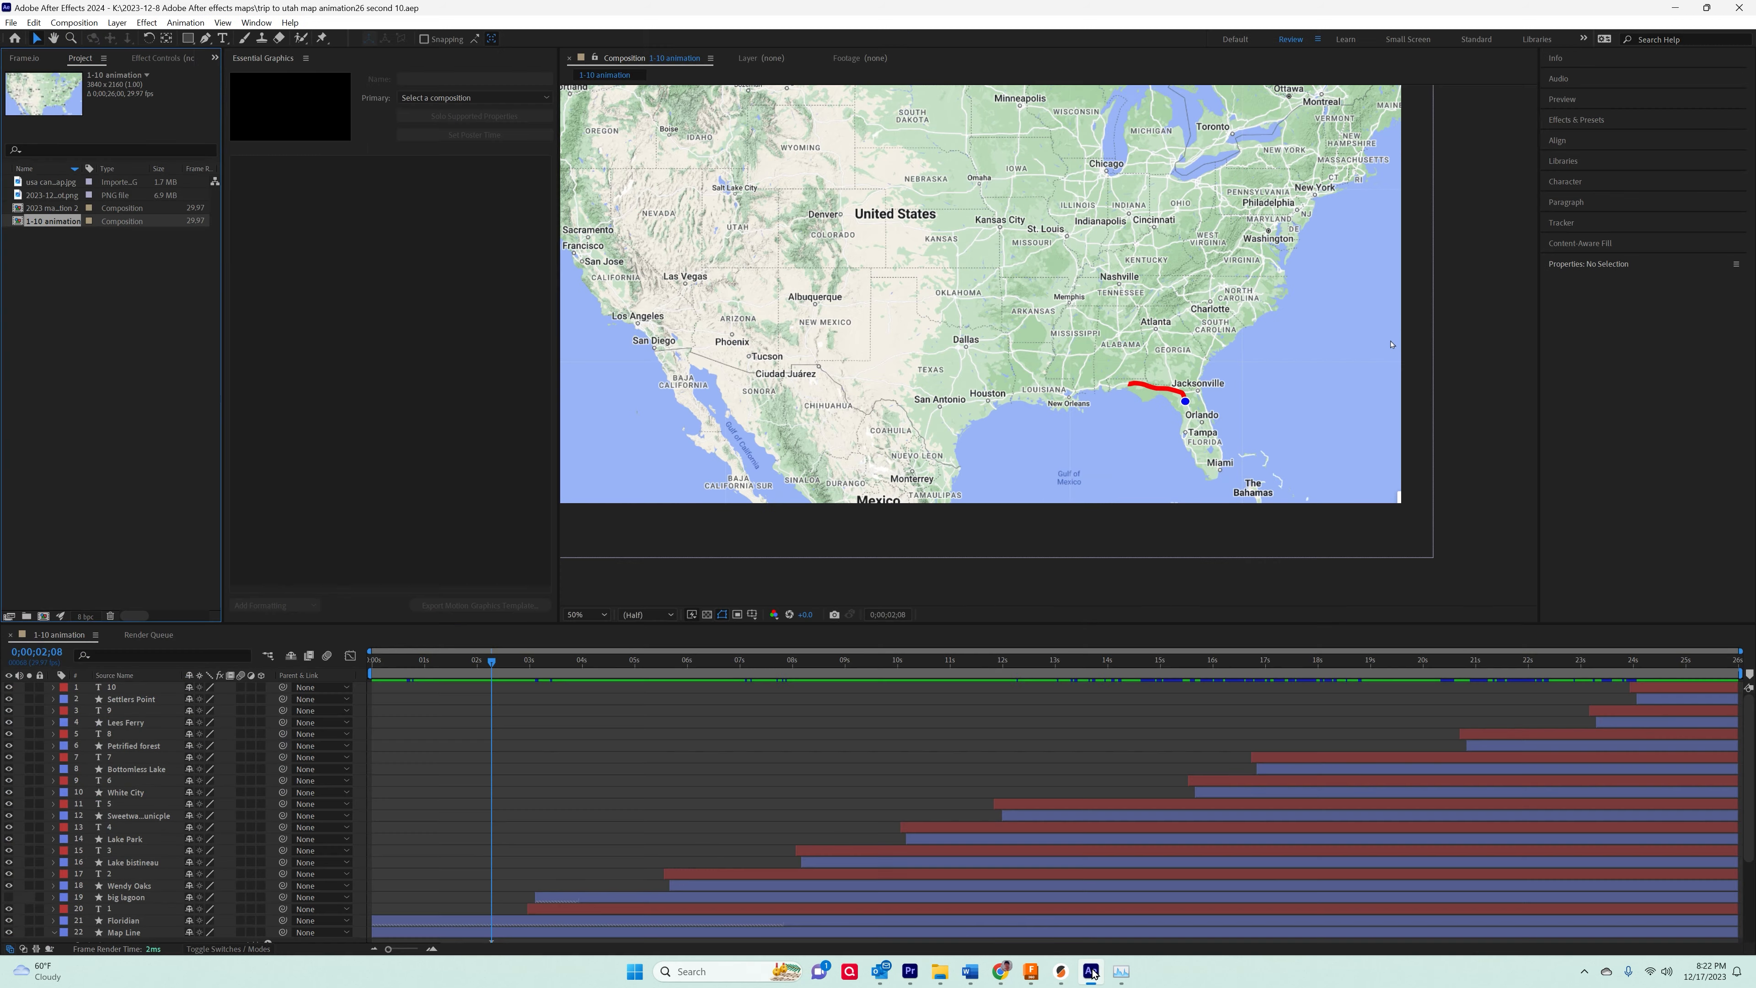
{"action": "left_click", "coordinate": [9, 758]}
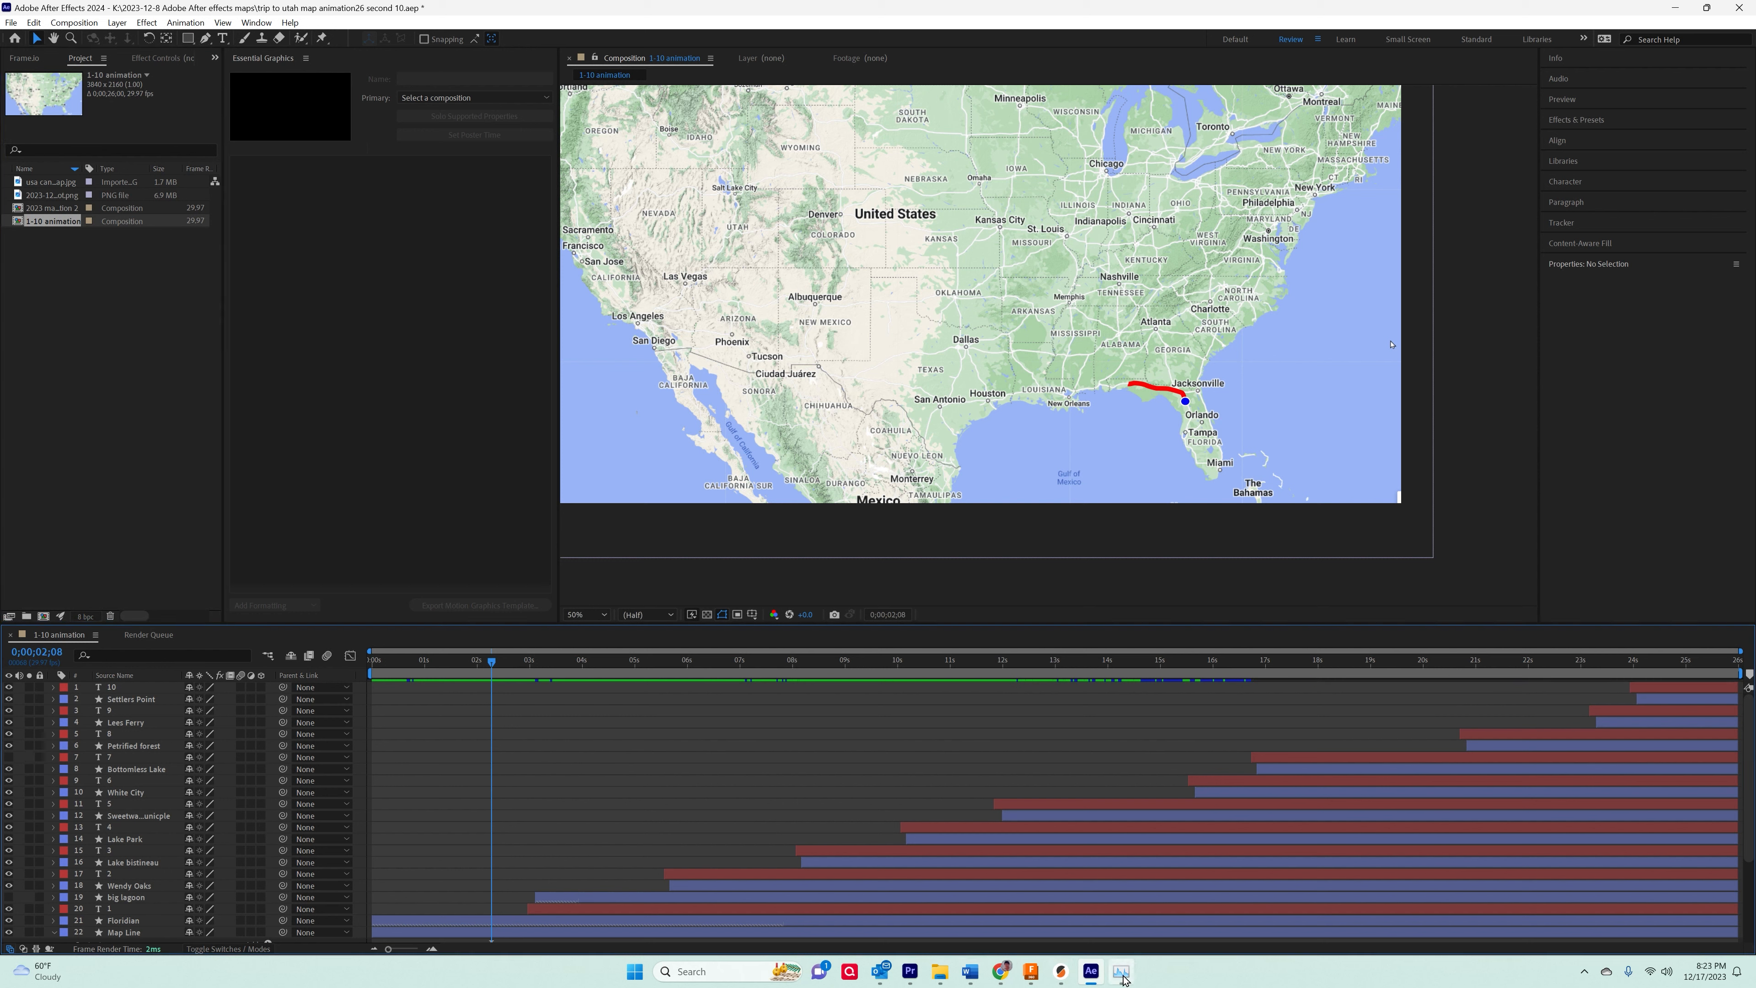
{"action": "left_click", "coordinate": [910, 971]}
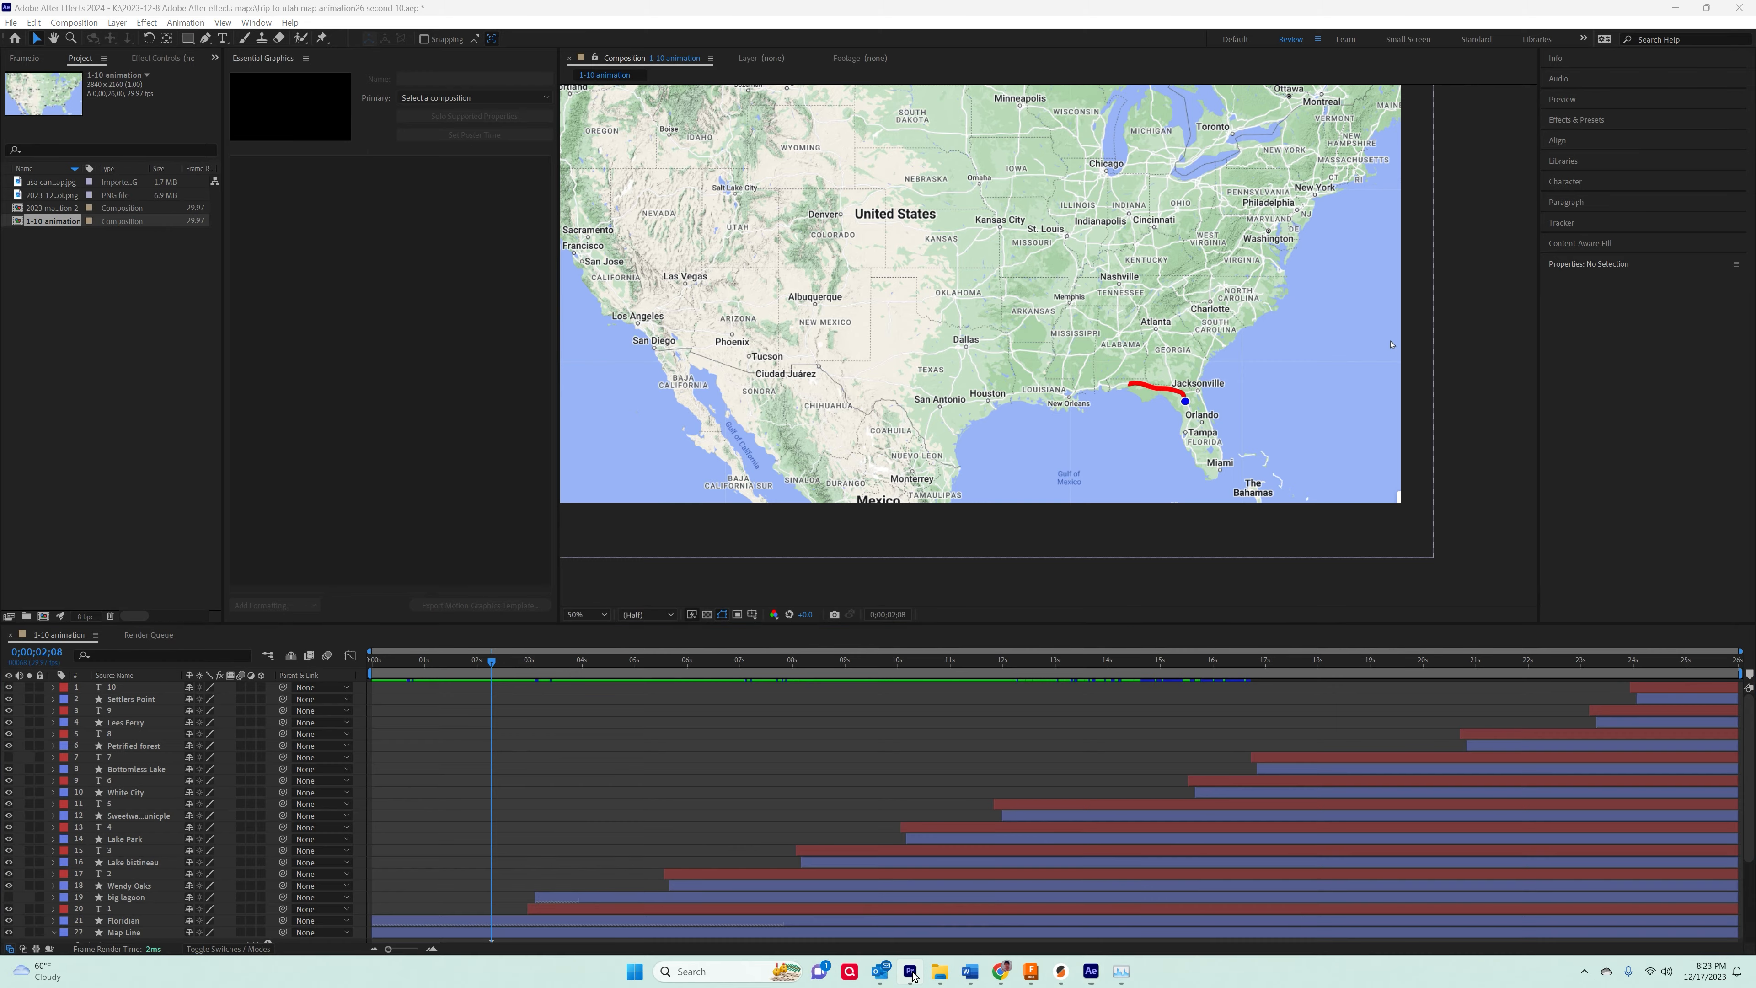
{"action": "mouse_move", "coordinate": [1014, 571]}
{"action": "left_mouse_down"}
{"action": "mouse_move", "coordinate": [988, 566]}
{"action": "mouse_move", "coordinate": [1019, 560]}
{"action": "left_mouse_up"}
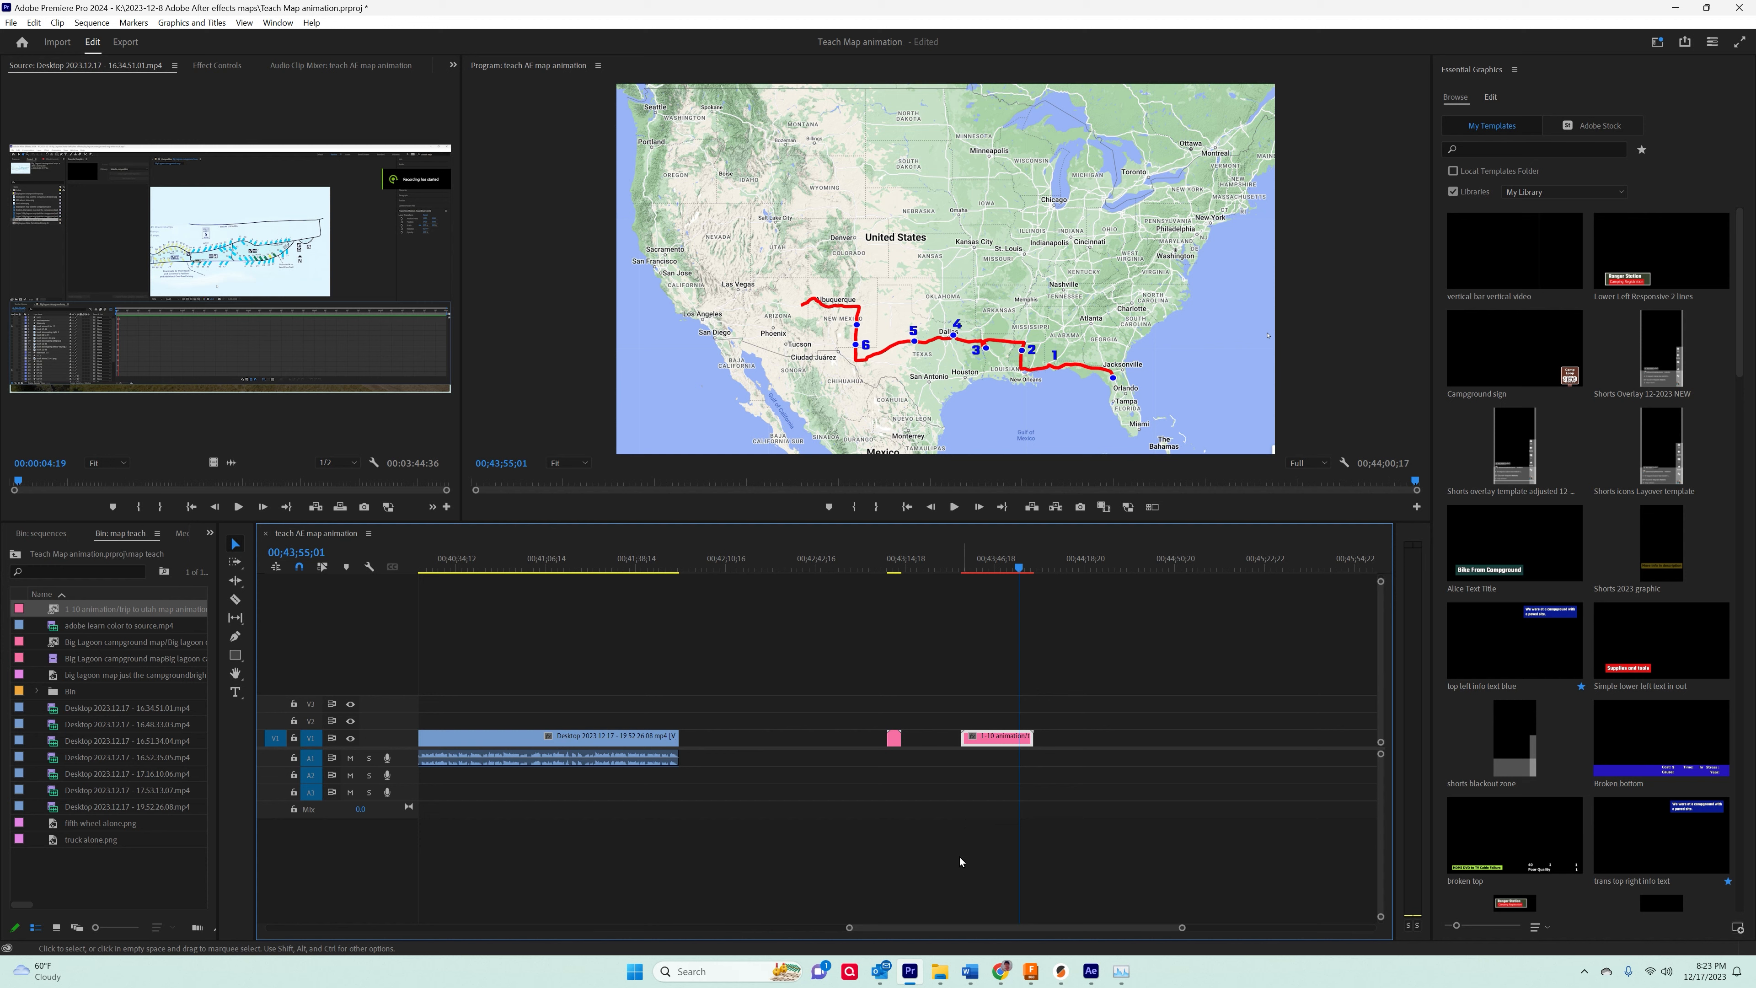
Switch to After Effects, hide the number 4, 5 and 6 text layers, and check the linked clip in Premiere Pro.
{"action": "left_click", "coordinate": [1090, 971]}
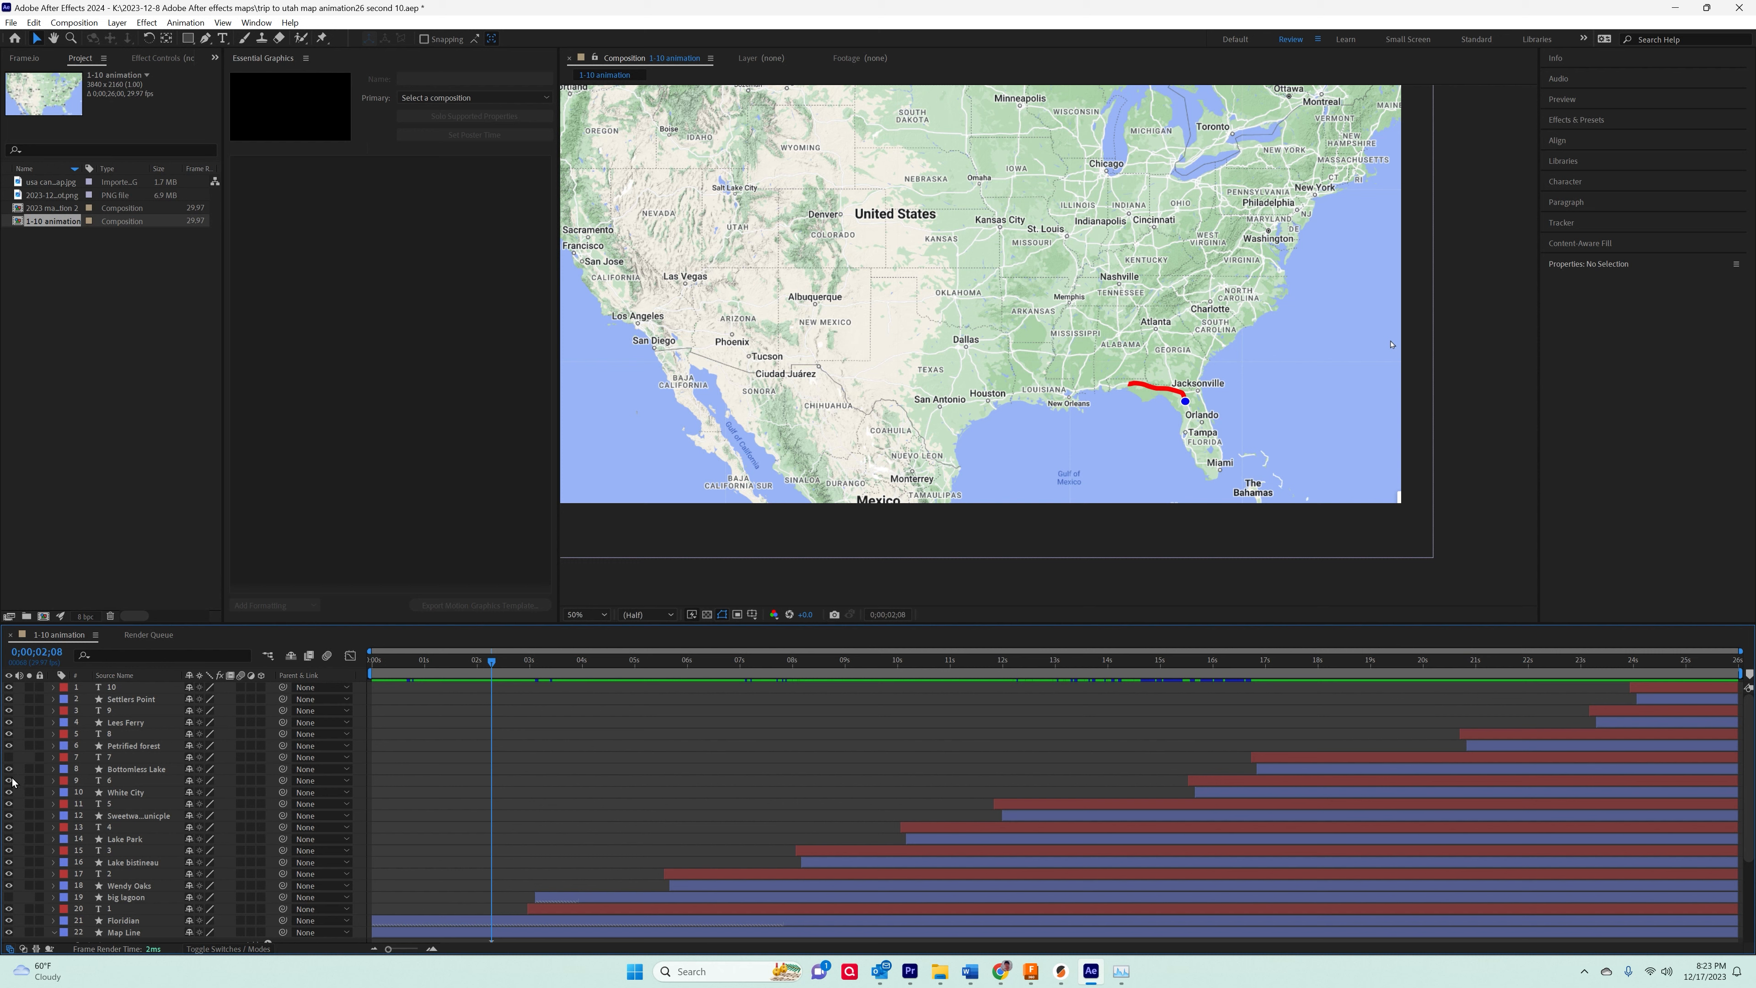
{"action": "left_click", "coordinate": [8, 804]}
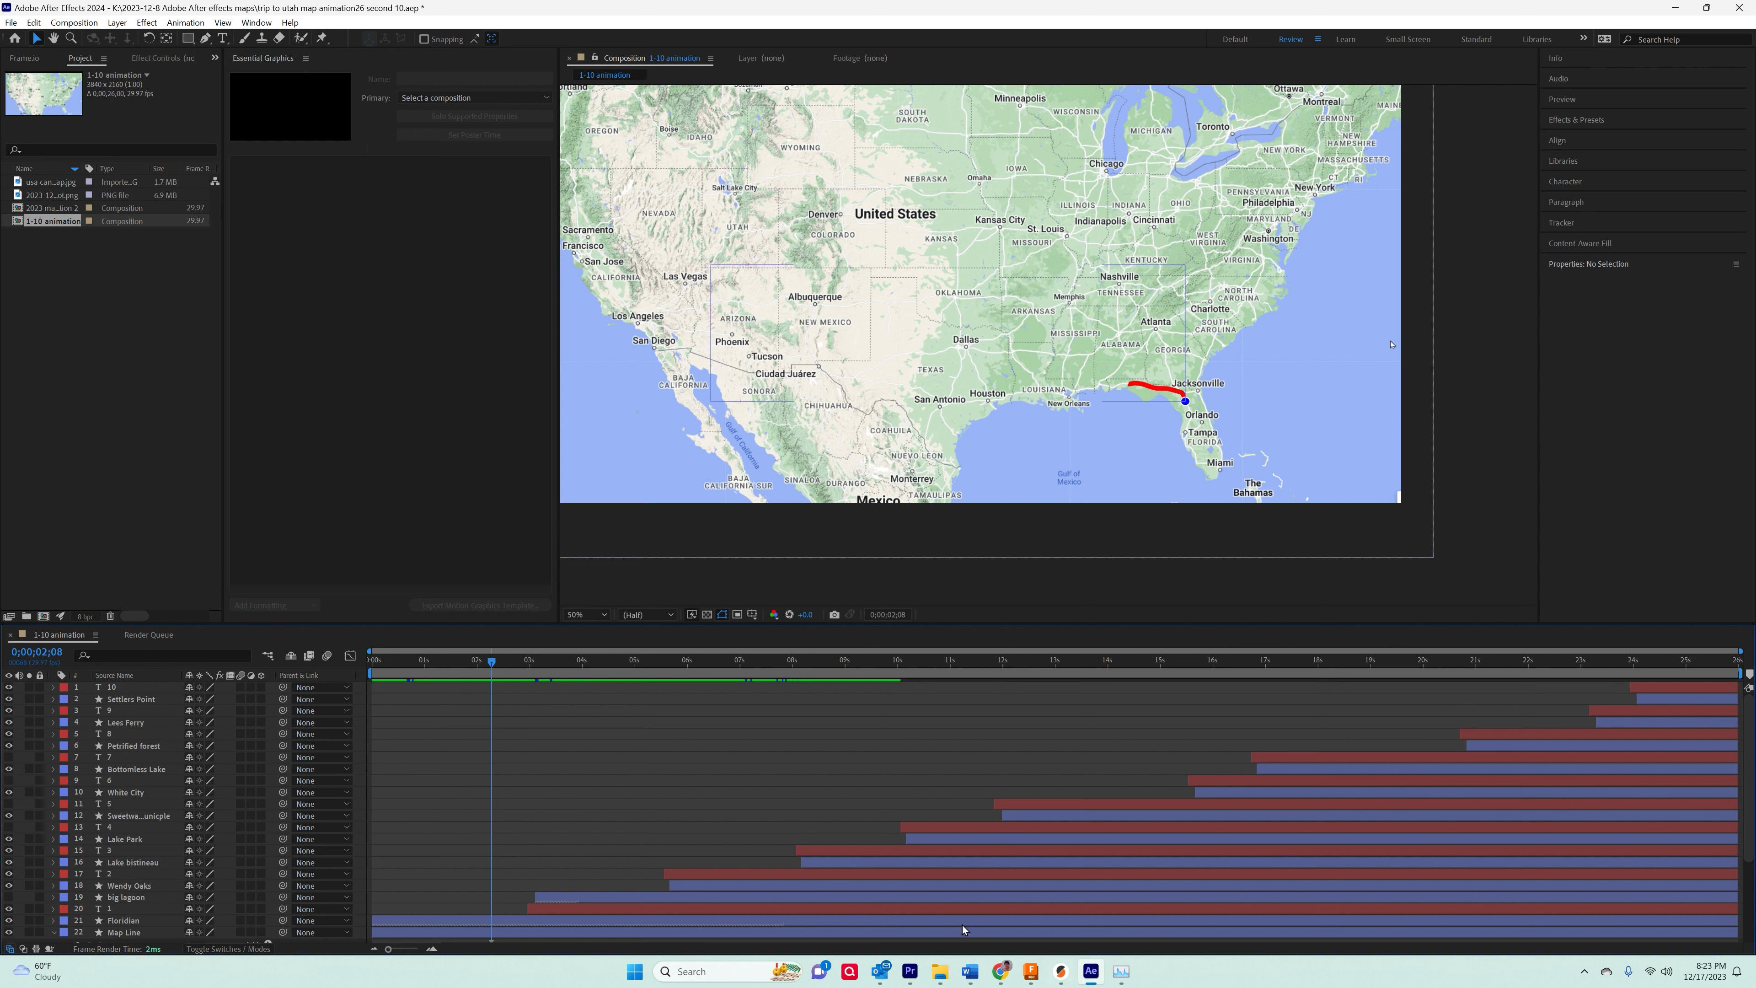
{"action": "left_click", "coordinate": [911, 972]}
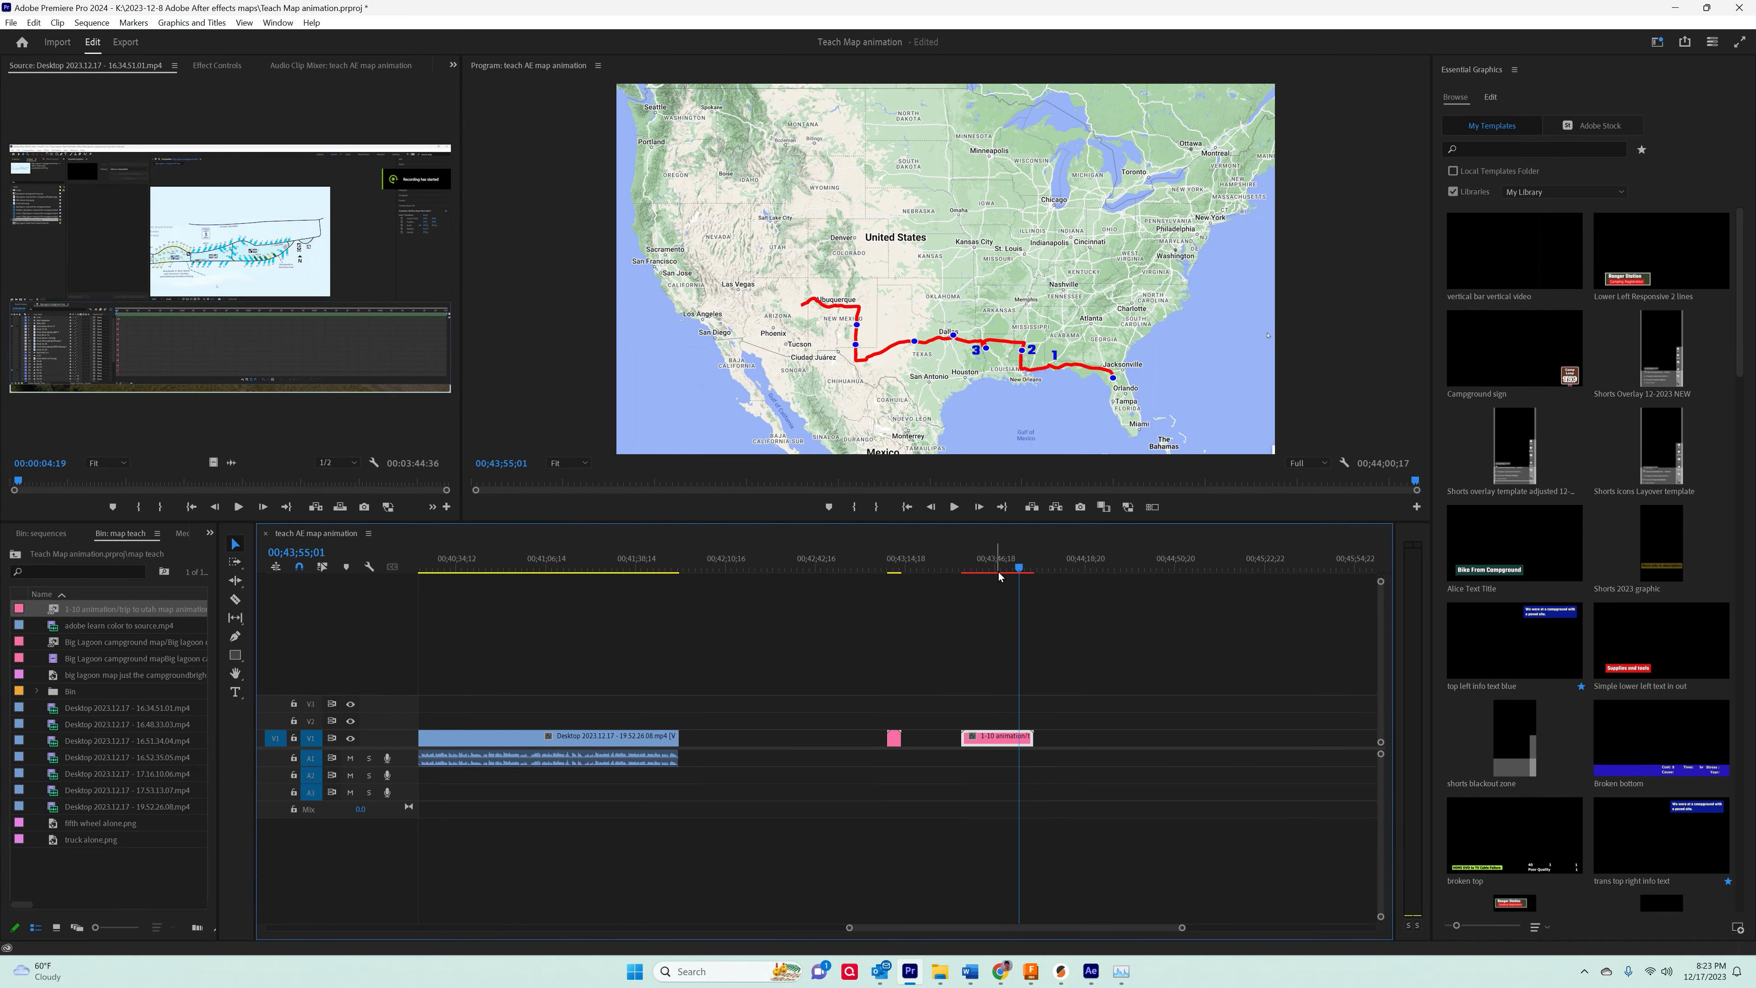
{"action": "mouse_move", "coordinate": [1022, 575]}
{"action": "left_mouse_down"}
{"action": "mouse_move", "coordinate": [1002, 574]}
{"action": "mouse_move", "coordinate": [1027, 571]}
{"action": "left_mouse_up"}
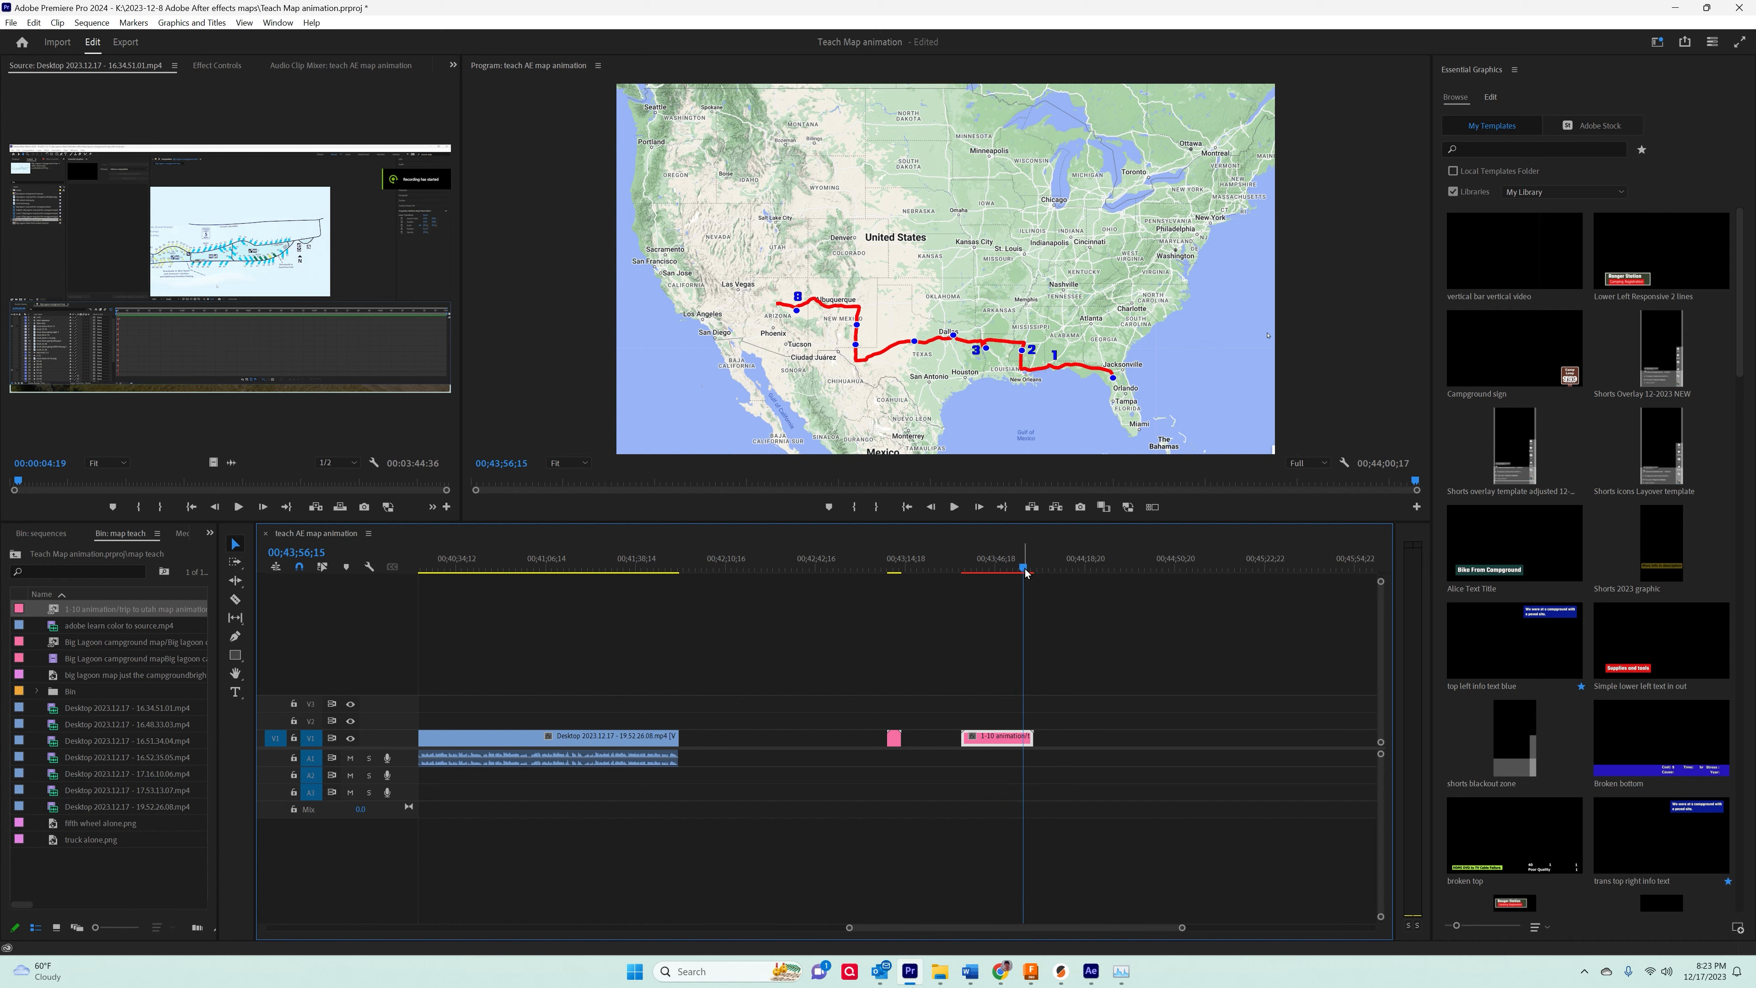
Open the available clip commands for the 1-10 animation clip on the timeline.
{"action": "right_click", "coordinate": [993, 739]}
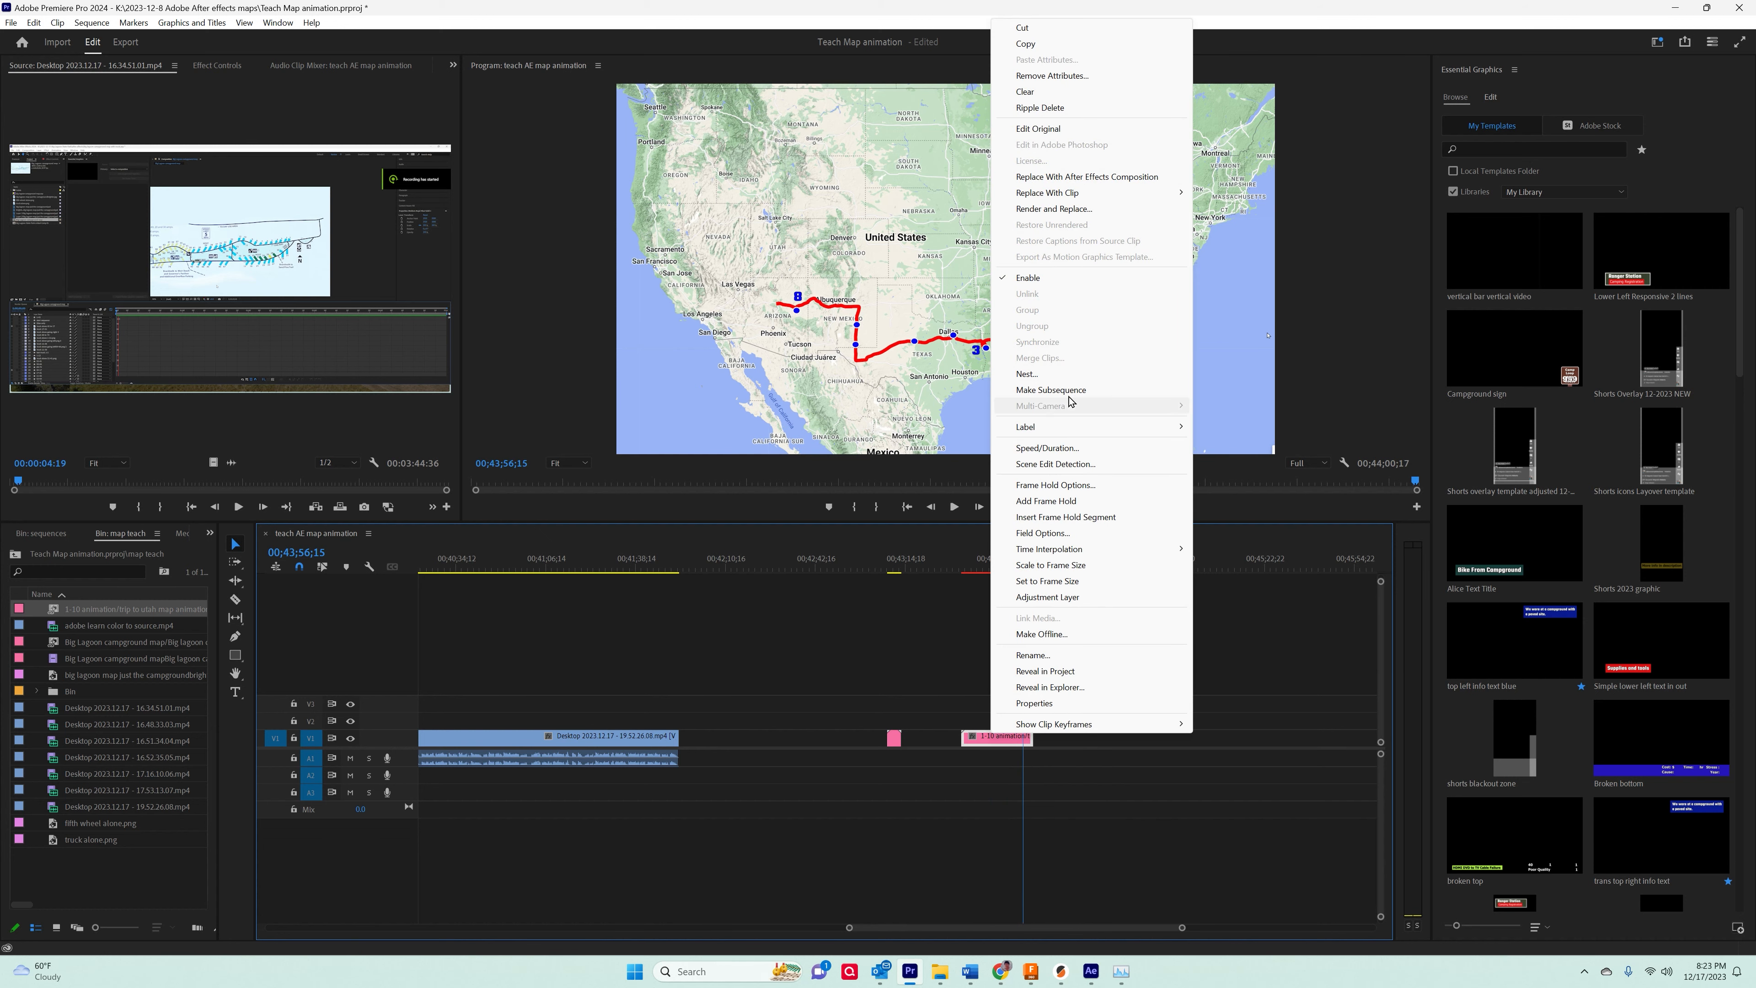